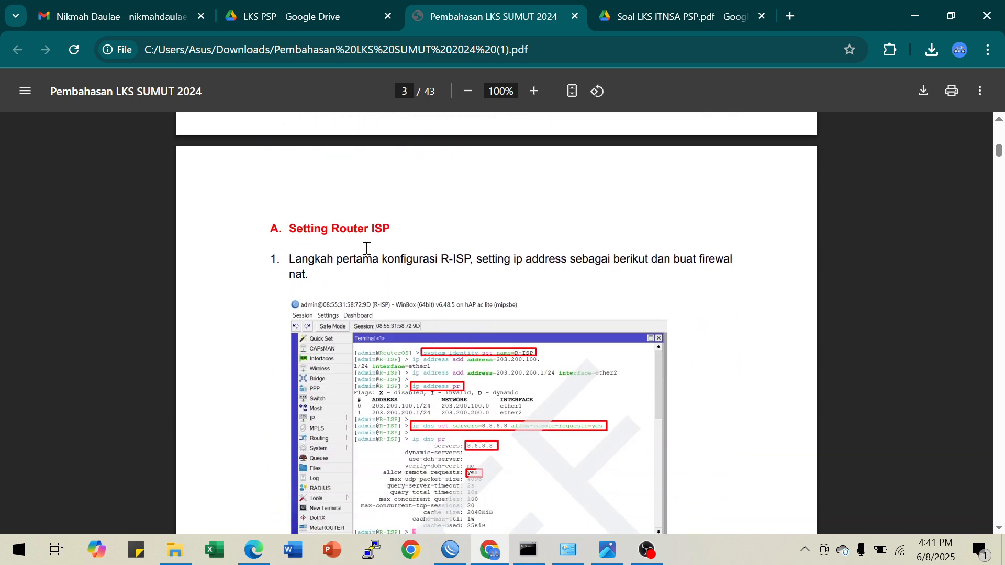
scroll(366, 246, "down", 1)
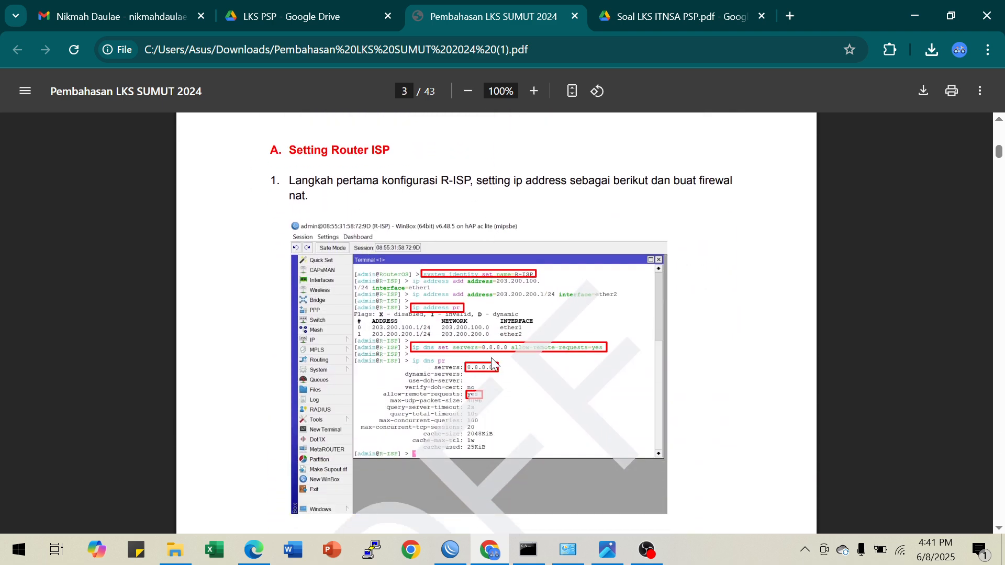
Switch from the PDF guide to WinBox and connect to the neighbor router with identity RouterOS as admin
left_click(451, 550)
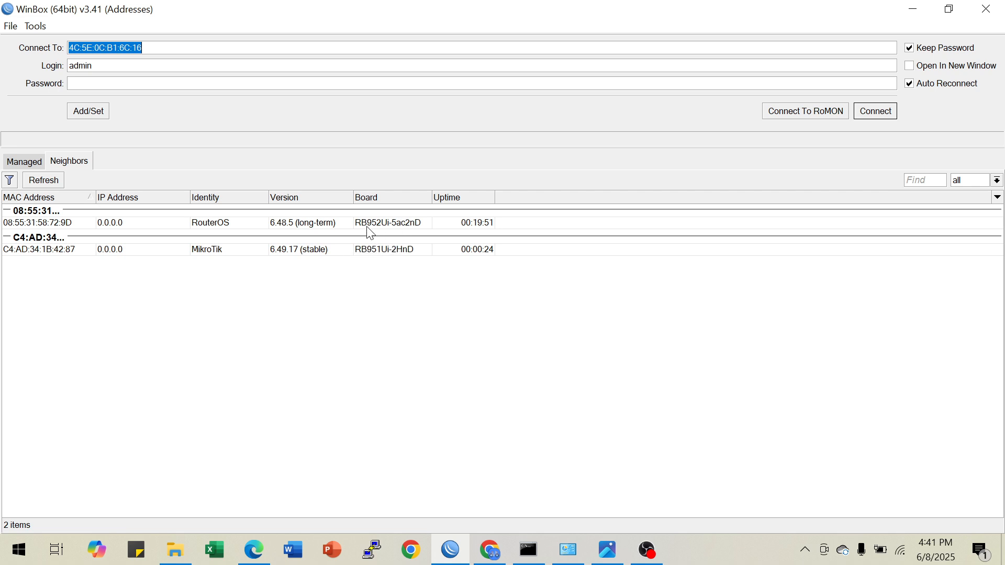
left_click(72, 227)
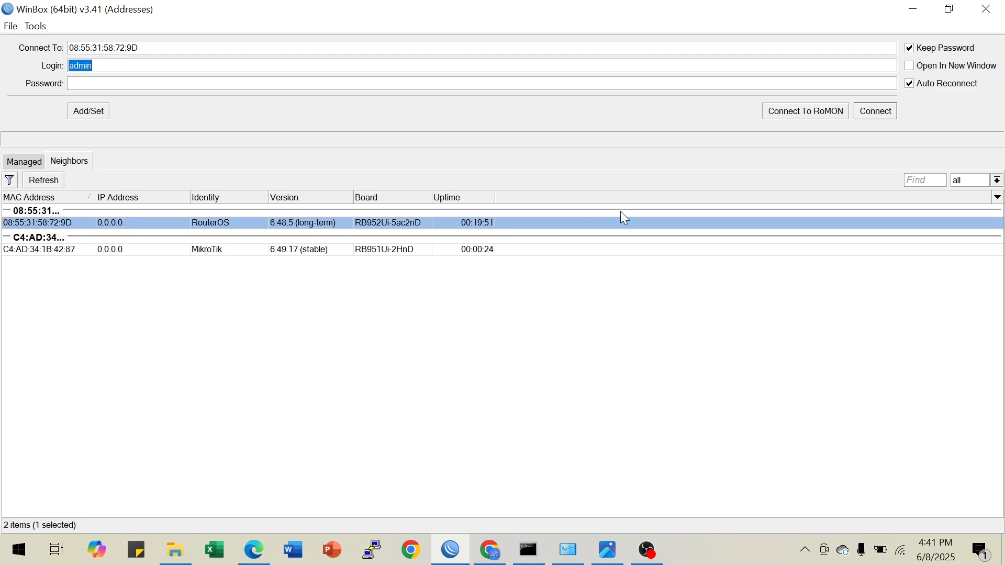
left_click(871, 113)
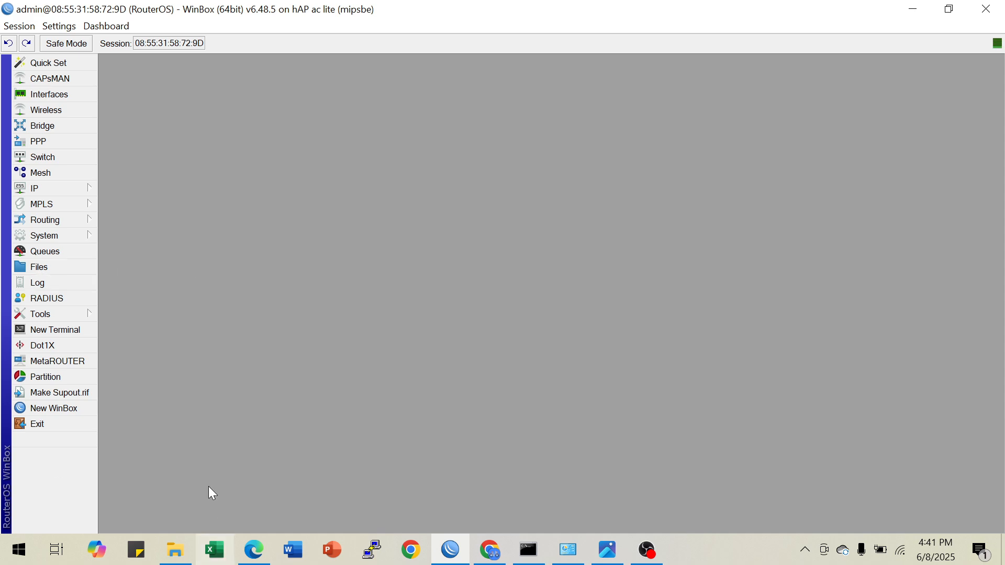
Open a router terminal and set the system identity to R-ISP
left_click(80, 333)
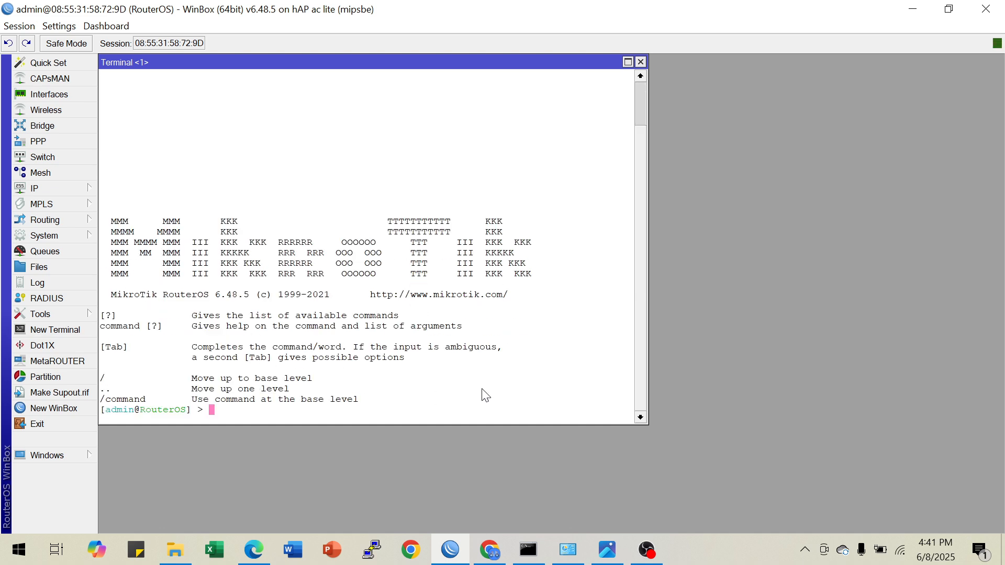
type("system identity set name=R")
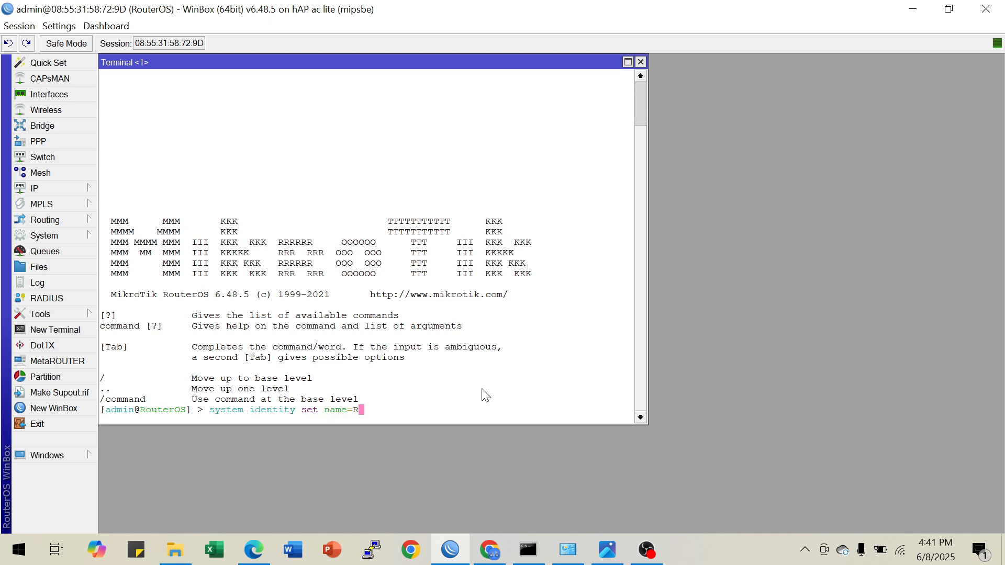
type("-ISP")
key("Return")
key("Return")
key("Return")
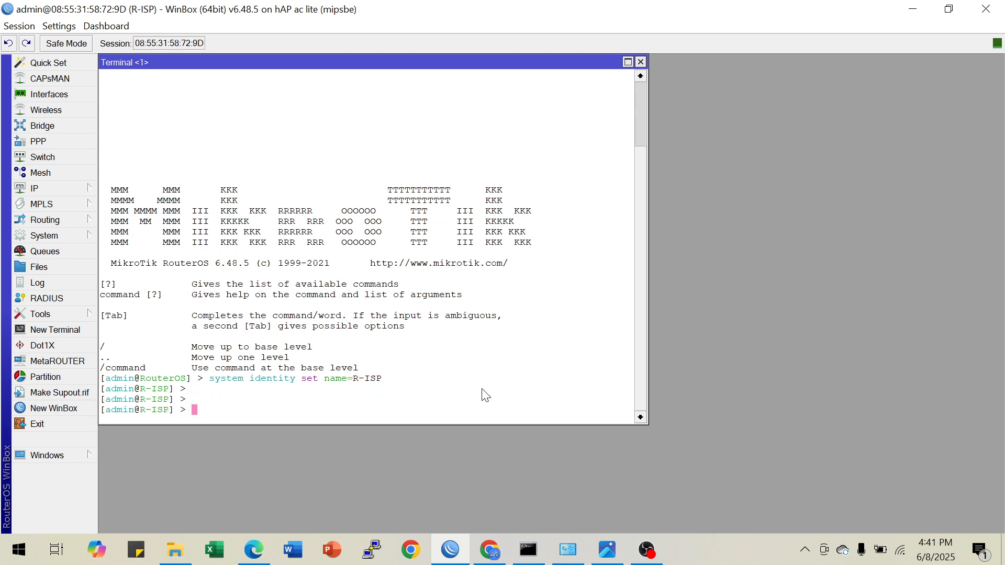
Add the IP address 203.200.100.1/24 to interface ether1 from the terminal
type("ip ad")
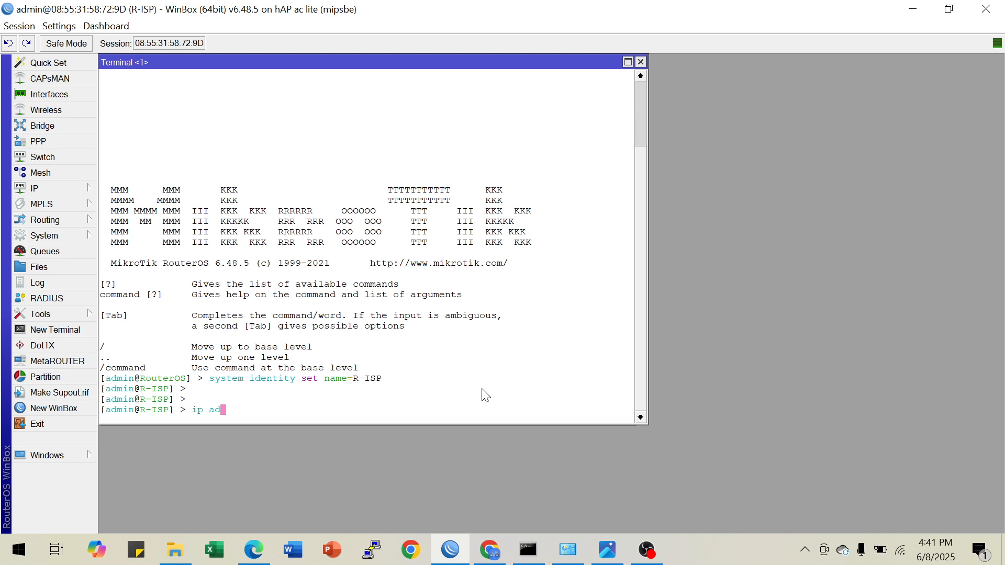
type("dress add ad")
key("Tab")
type("203")
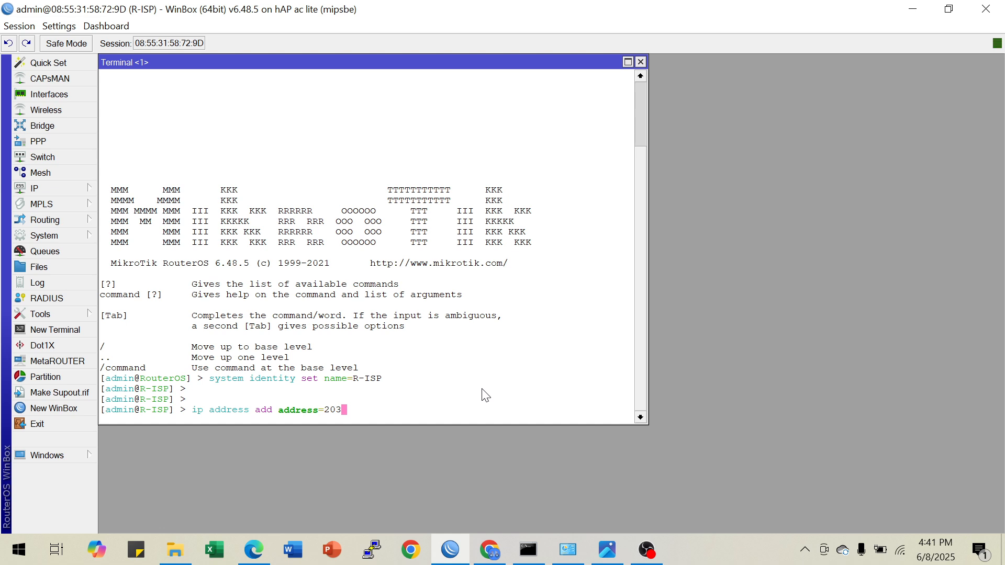
type(".200.100.1/24 interface=ether1")
key("Return")
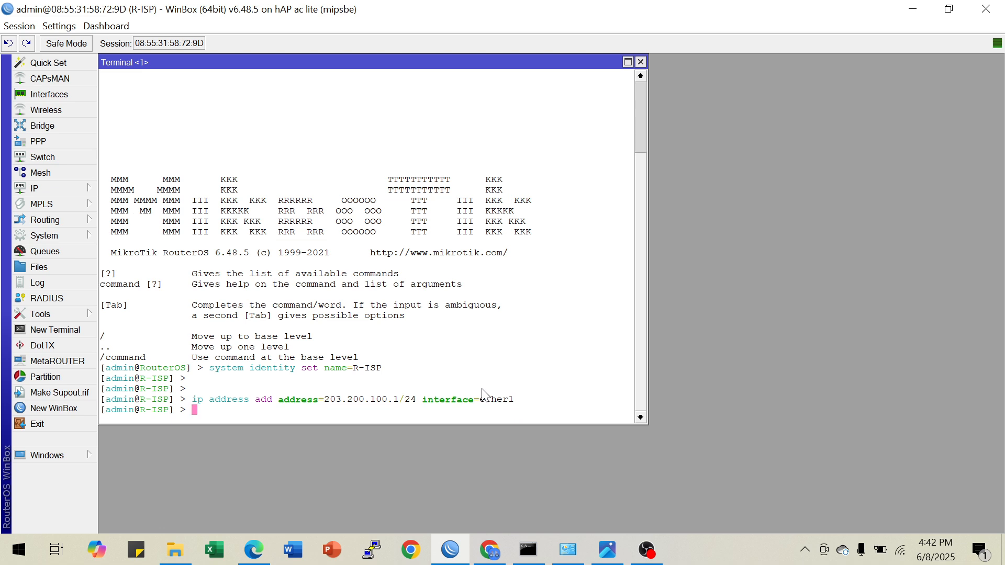
key("Return")
Reuse the previous terminal command to add the IP address 203.200.200.1/24 to interface ether2
key("Up")
key("BackSpace")
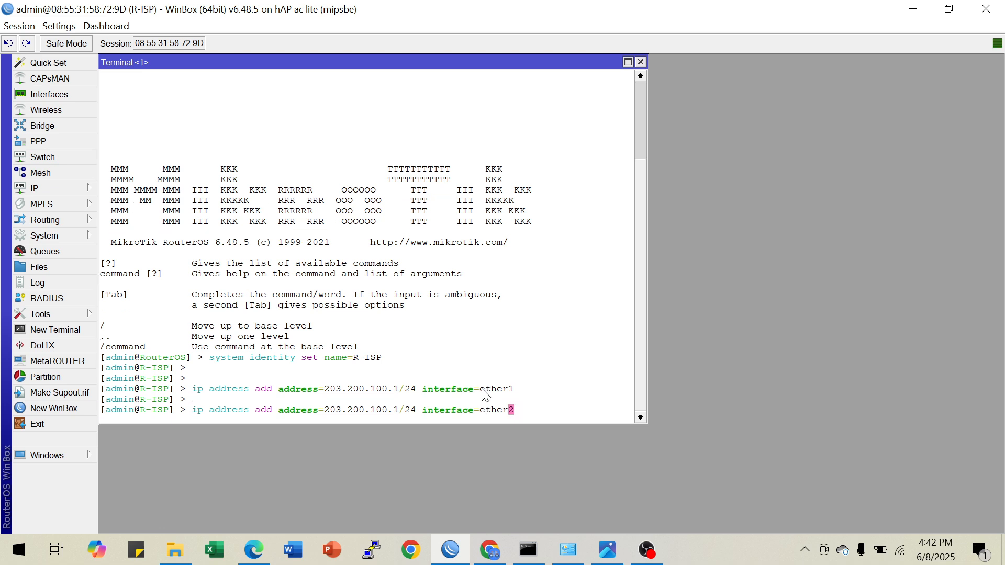
type("2")
key("Left")
key("Left")
key("Left")
key("Left")
key("Left")
key("Left")
key("Left")
key("Left")
key("Left")
key("Left")
key("Left")
key("Left")
key("Left")
key("Left")
key("Left")
key("Left")
key("Left")
key("Left")
key("Left")
key("Left")
key("Left")
key("Left")
key("BackSpace")
type("2")
key("Return")
Print the router's IP address list to check the interface assignments, and close the terminal
key("Return")
type("i")
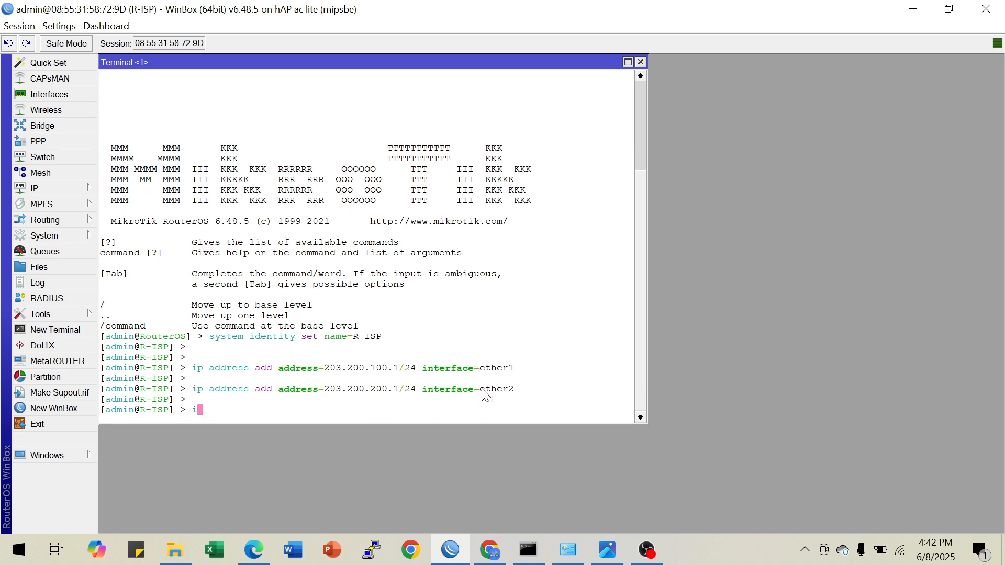
type("p ad")
key("Tab")
type("pr")
key("Return")
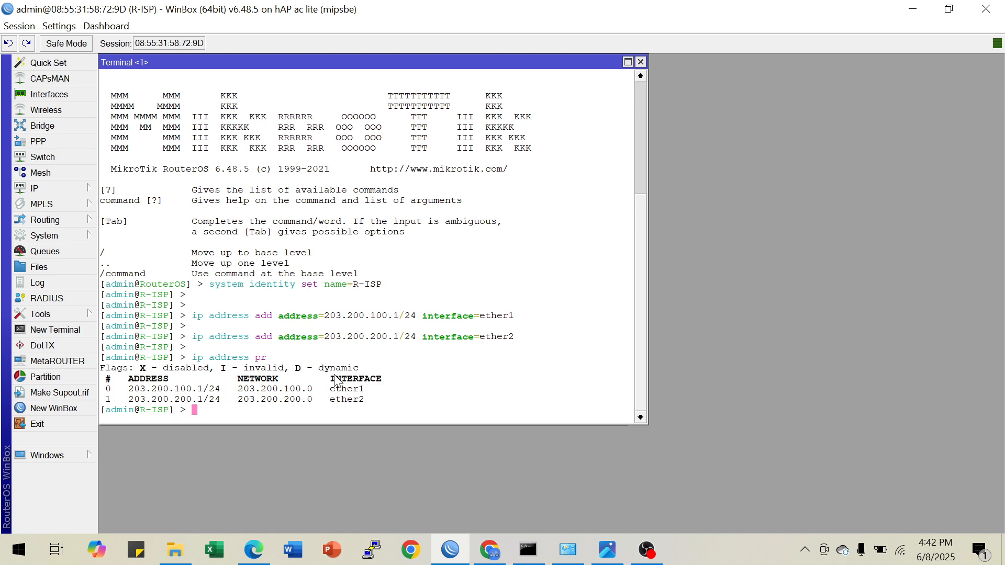
left_click_drag(331, 389, 374, 407)
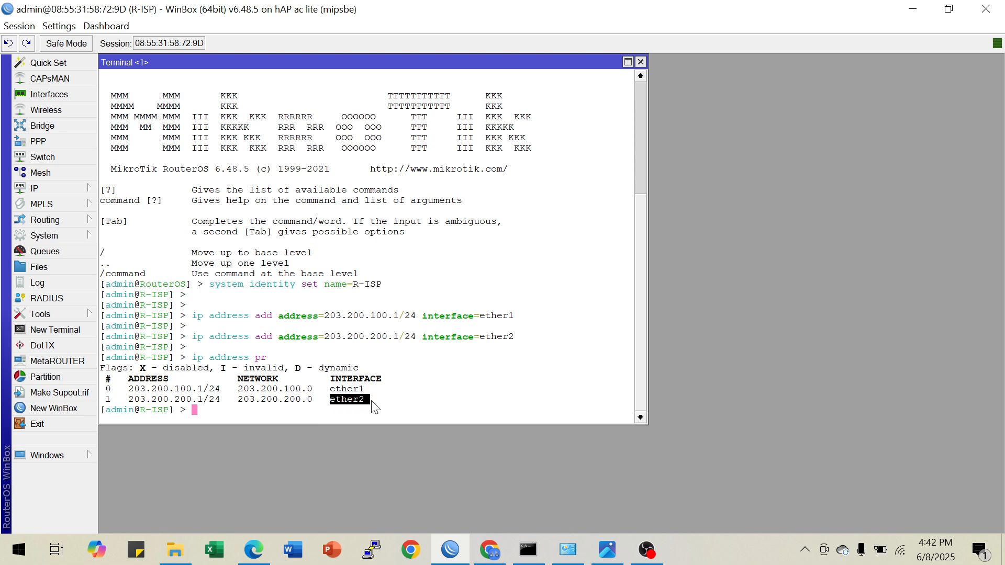
left_click(640, 61)
Enable the wlan1 interface in the router's wireless settings
left_click(86, 106)
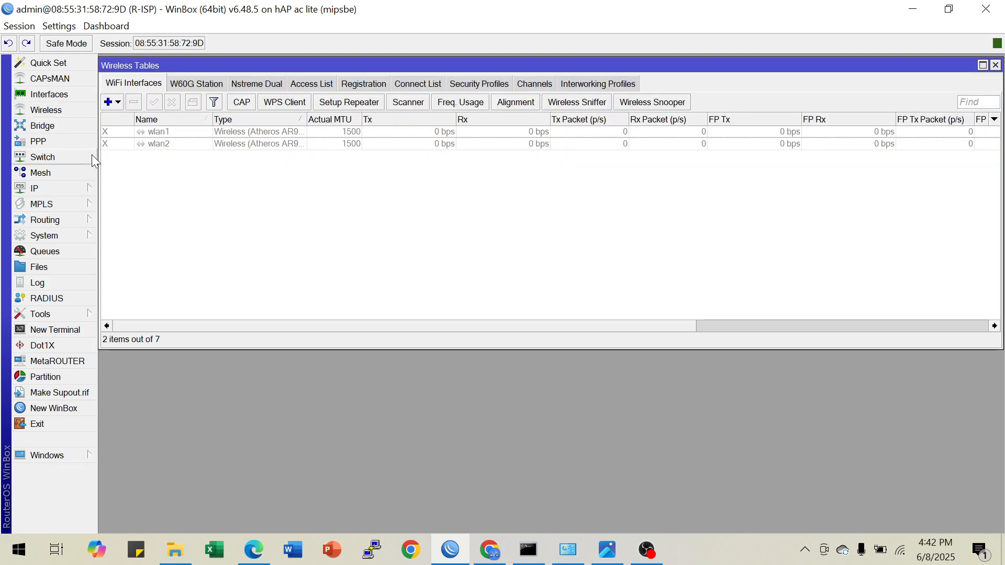
left_click(160, 135)
left_click(157, 101)
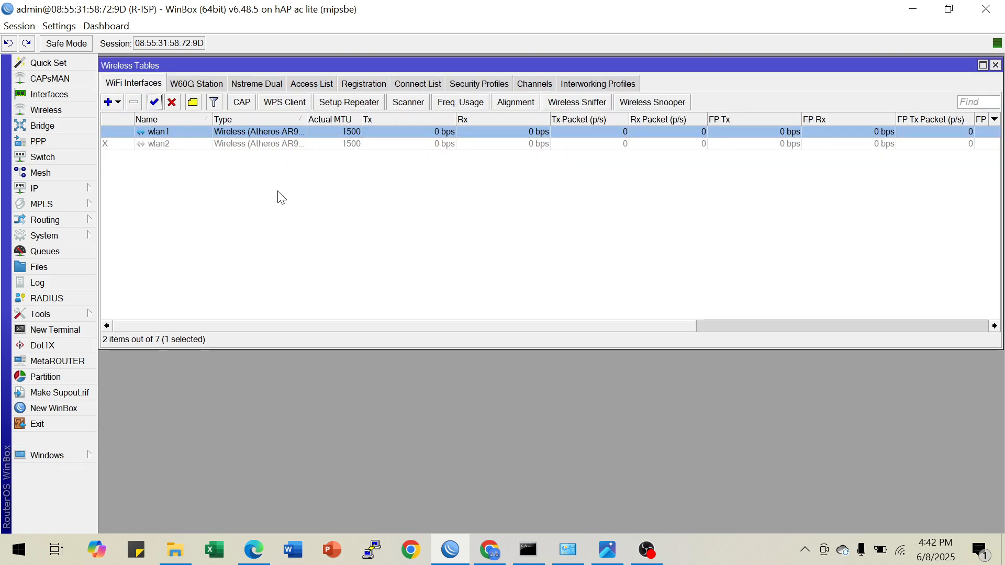
Start a new wireless security profile, profile1, in dynamic keys mode with WPA PSK and WPA2 PSK authentication
left_click(473, 84)
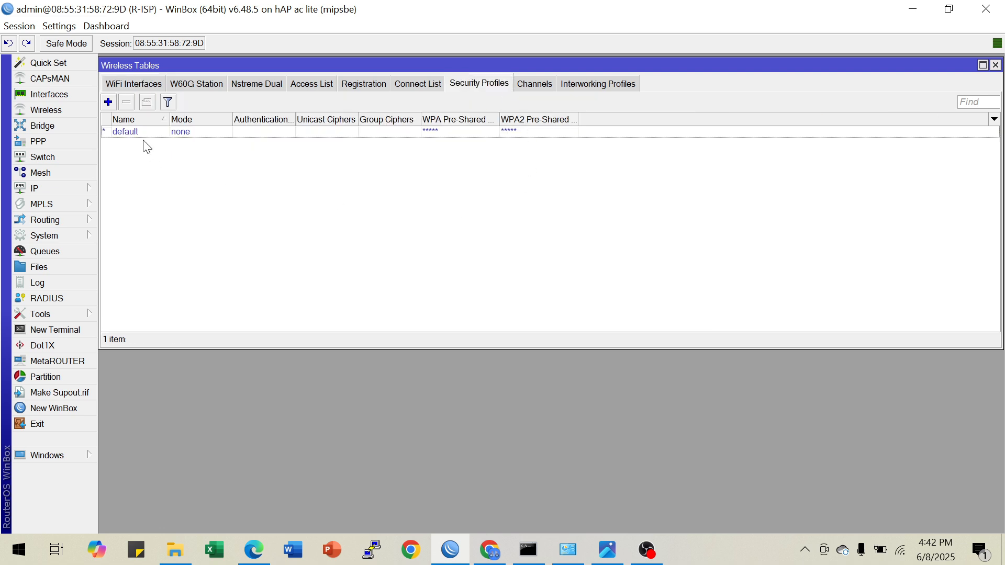
left_click(109, 102)
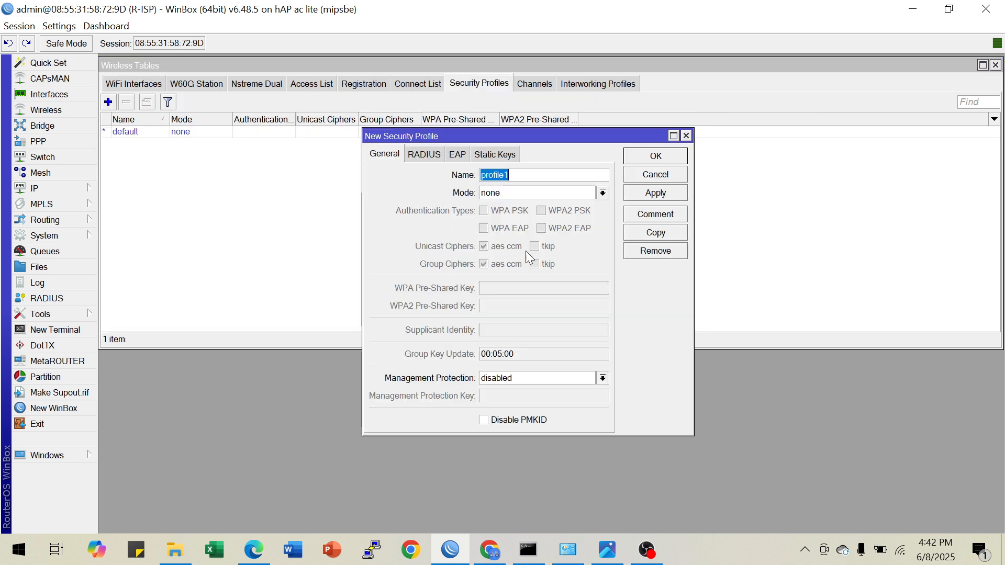
left_click(514, 187)
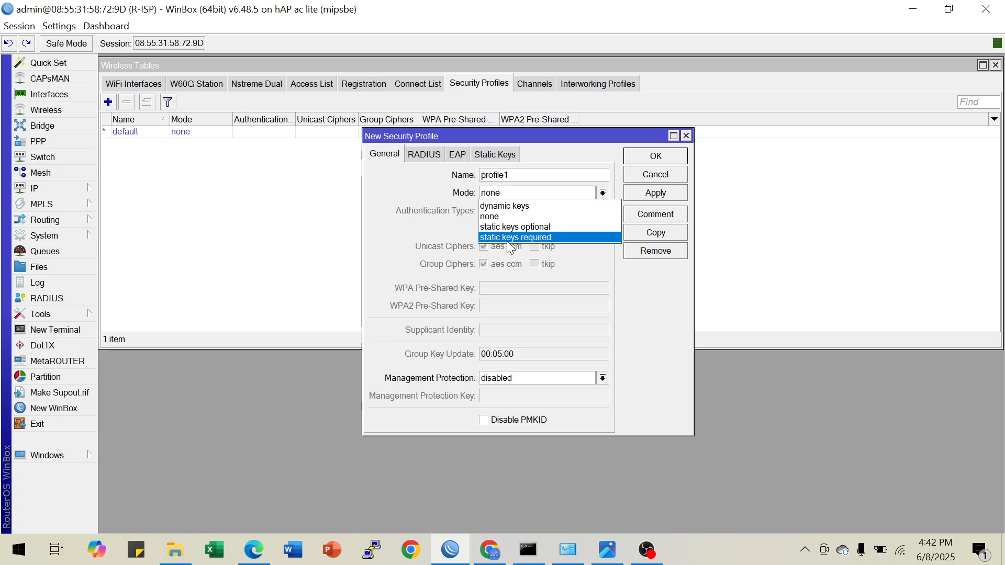
left_click(510, 206)
left_click(484, 211)
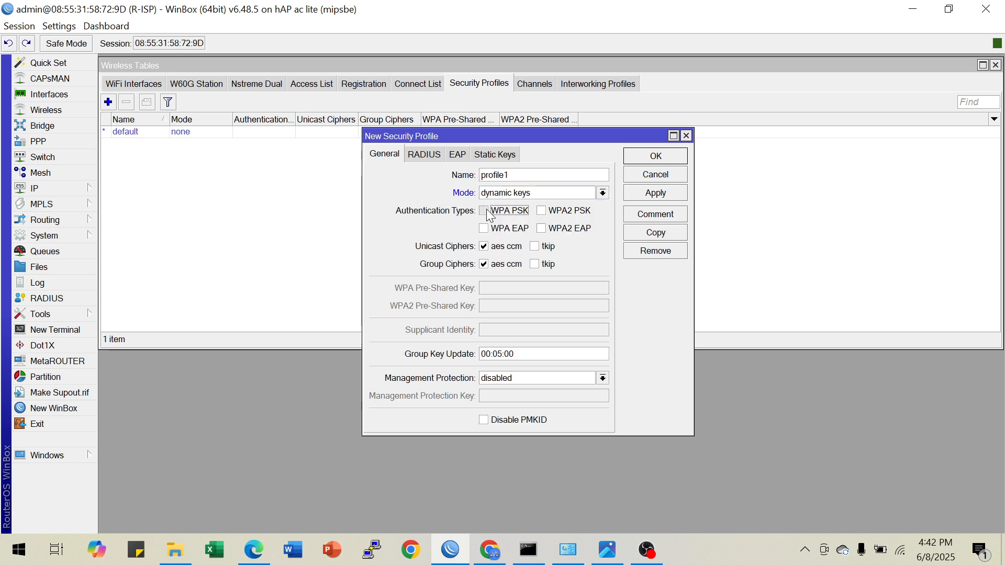
left_click(542, 210)
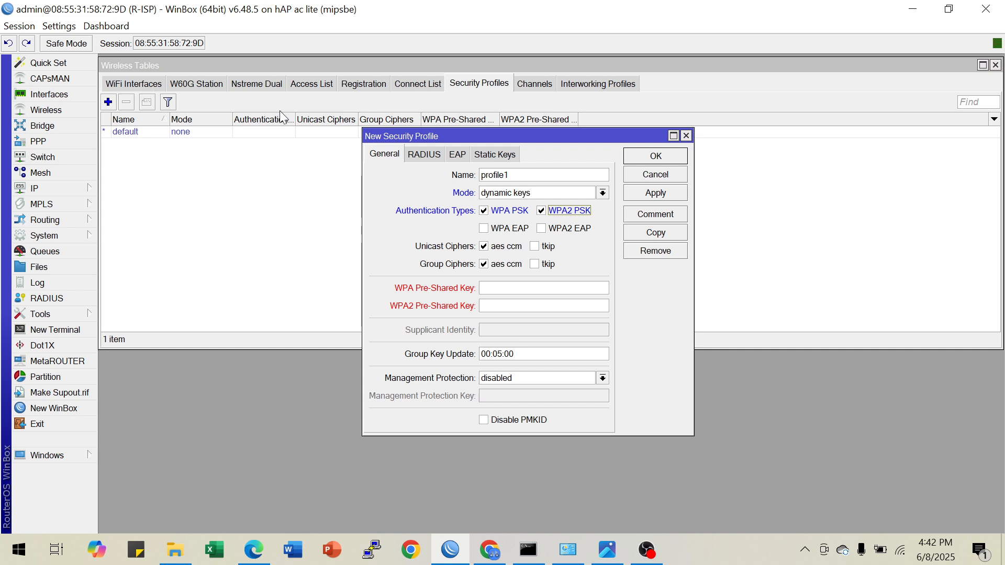
Enter the Wi-Fi password as both the WPA and WPA2 pre-shared keys, and save the security profile
left_click(502, 287)
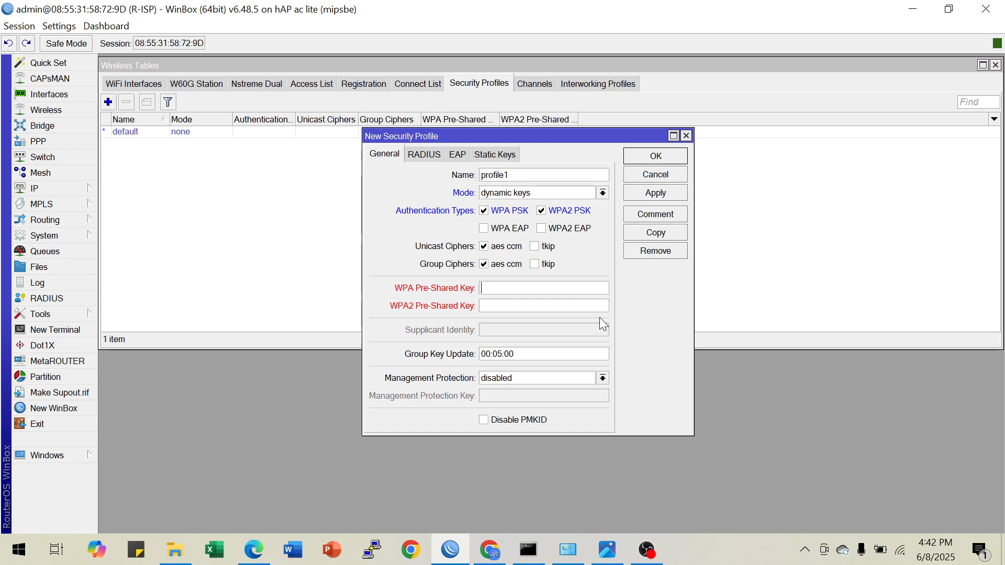
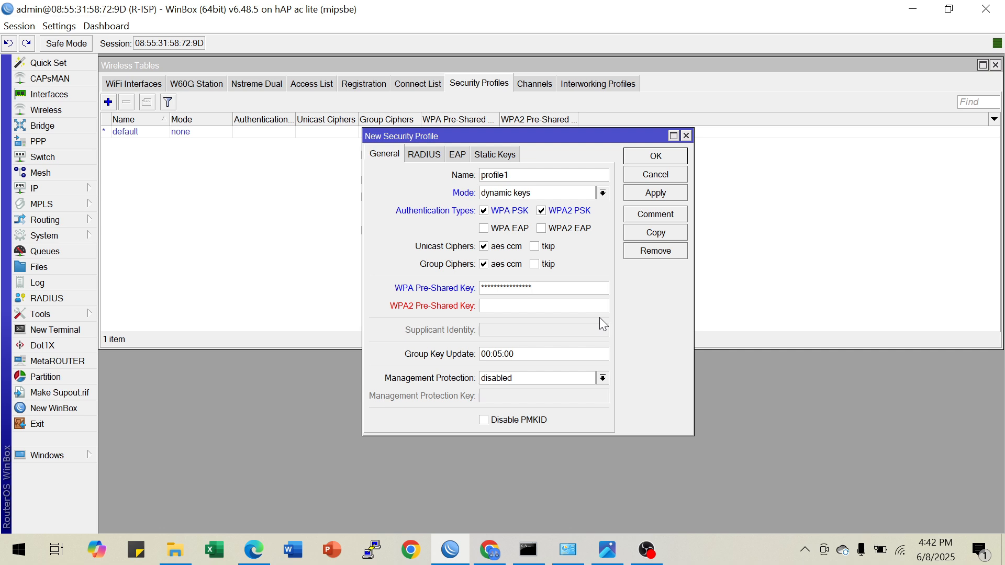
left_click_drag(539, 288, 477, 295)
left_click(518, 311)
left_click_drag(543, 287, 450, 280)
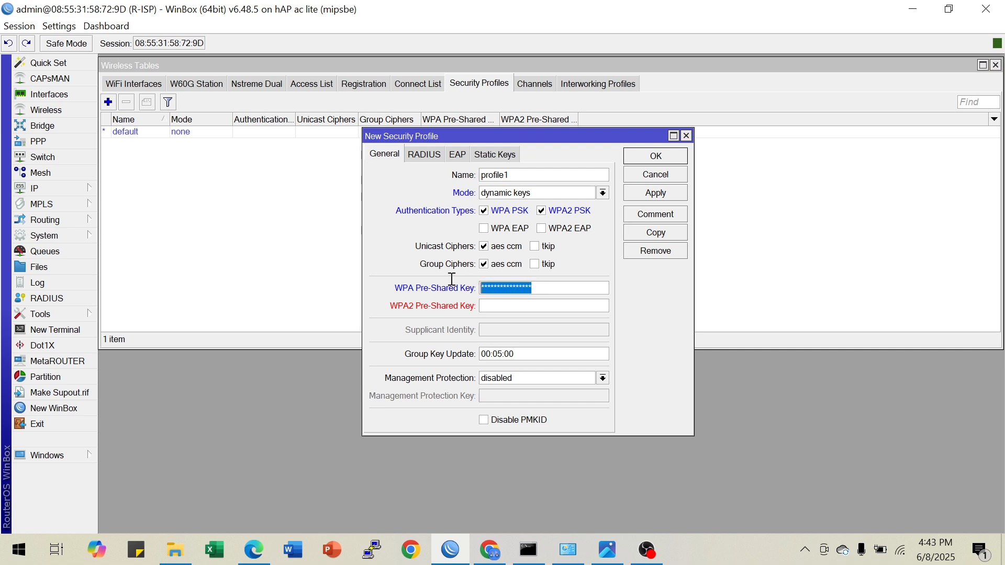
left_click(494, 304)
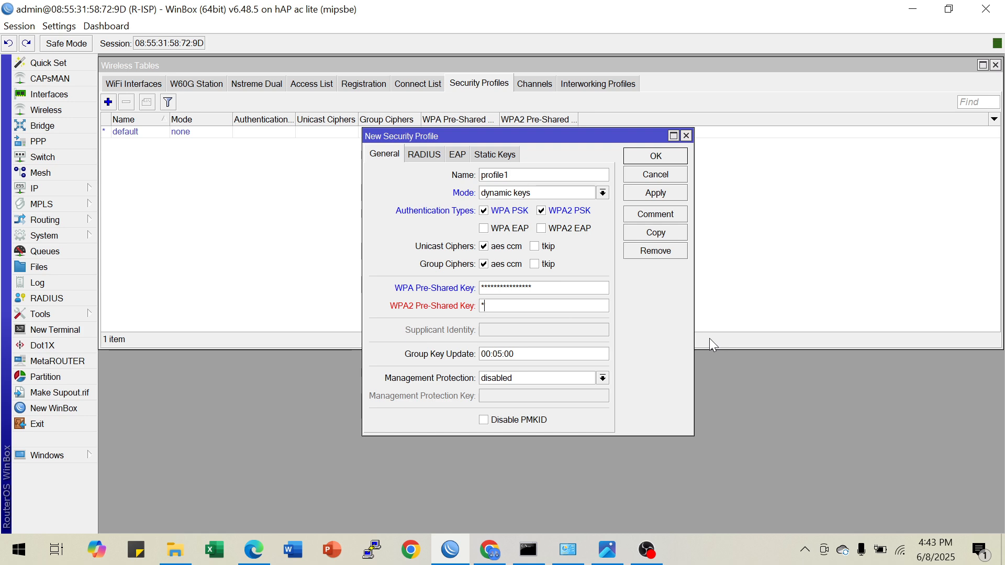
type("*****")
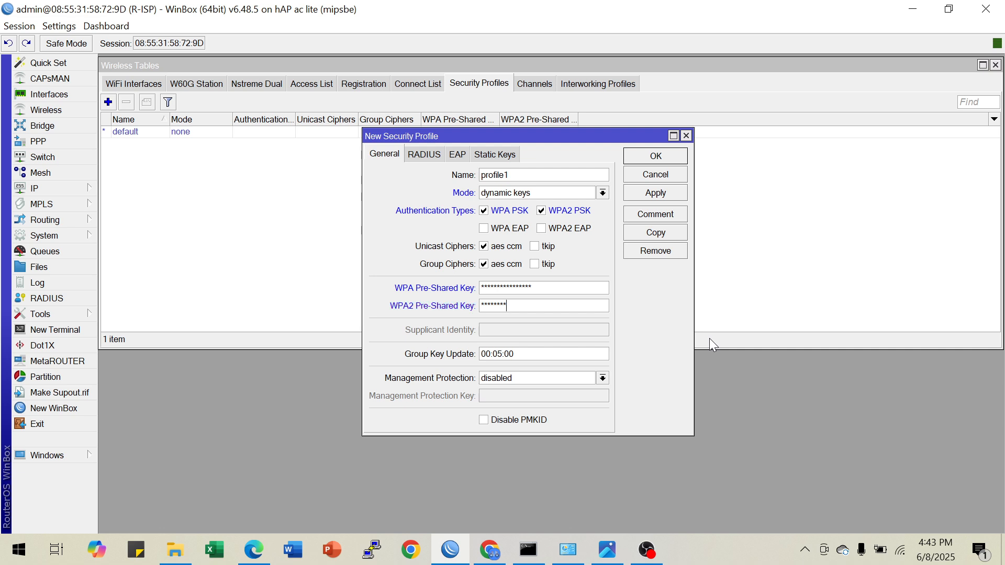
type("*")
left_click(651, 193)
left_click(654, 160)
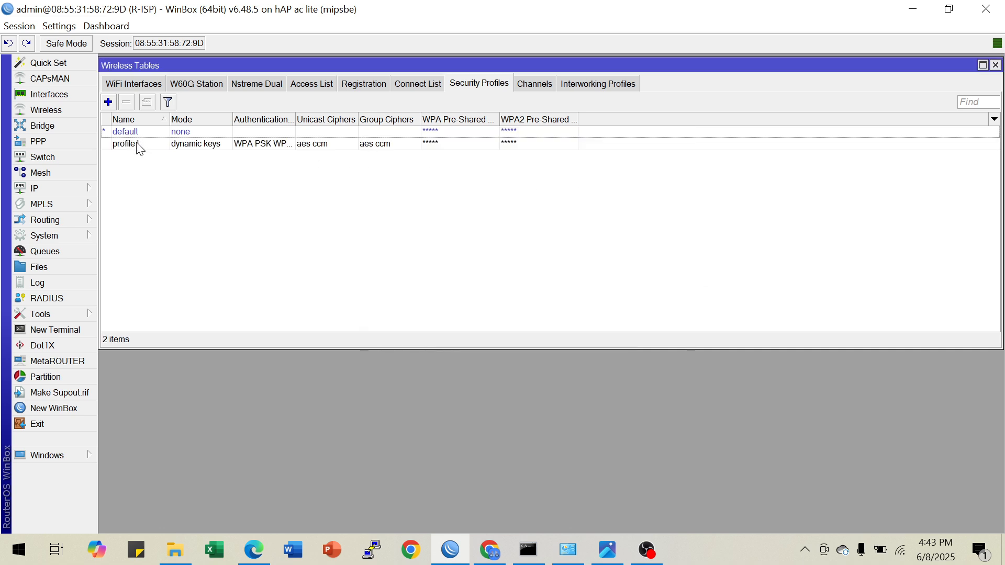
left_click(137, 143)
Scan for wireless networks on wlan1 and connect the interface to the Rumah Ngoprek access point
left_click(134, 84)
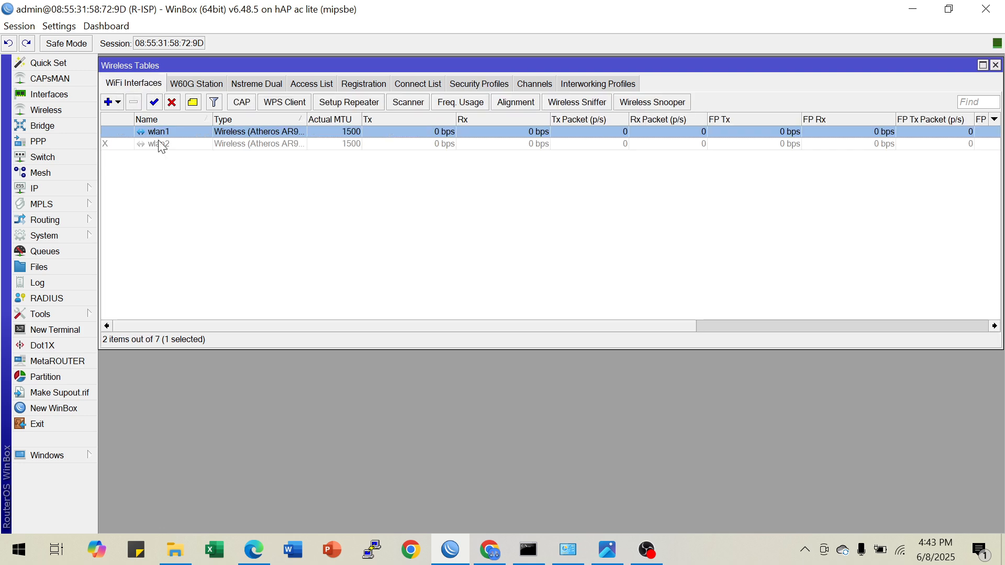
double_click(190, 131)
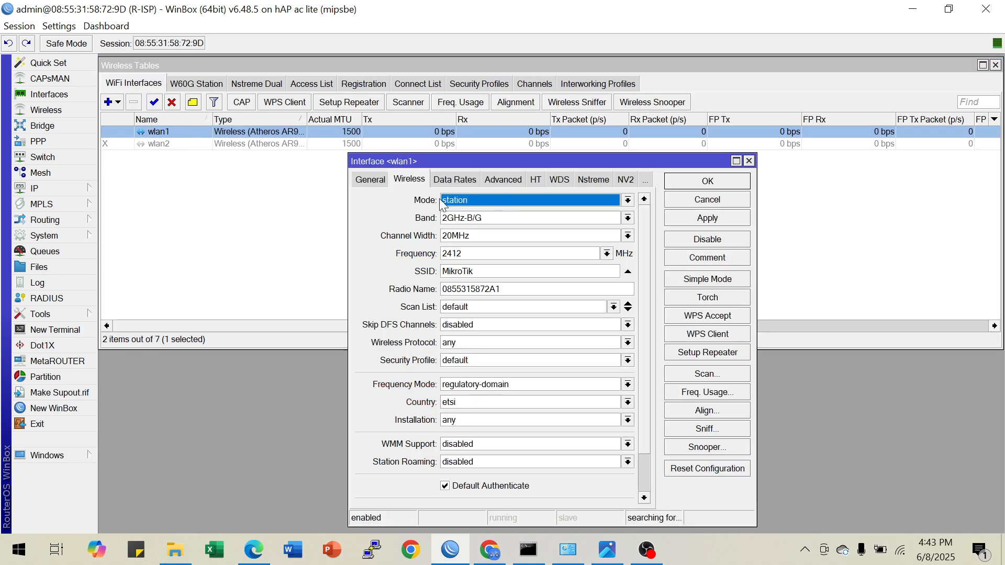
left_click(688, 376)
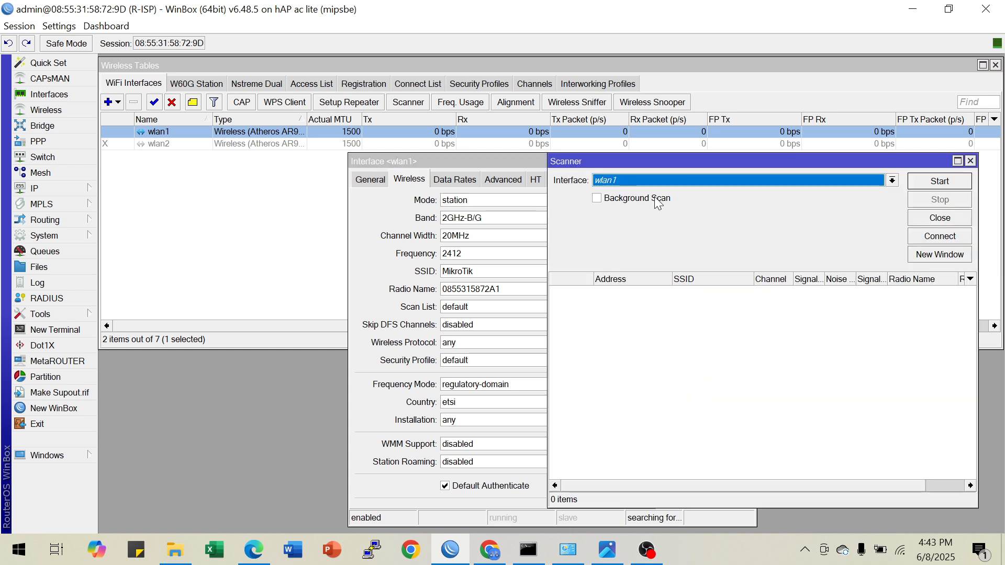
left_click(931, 184)
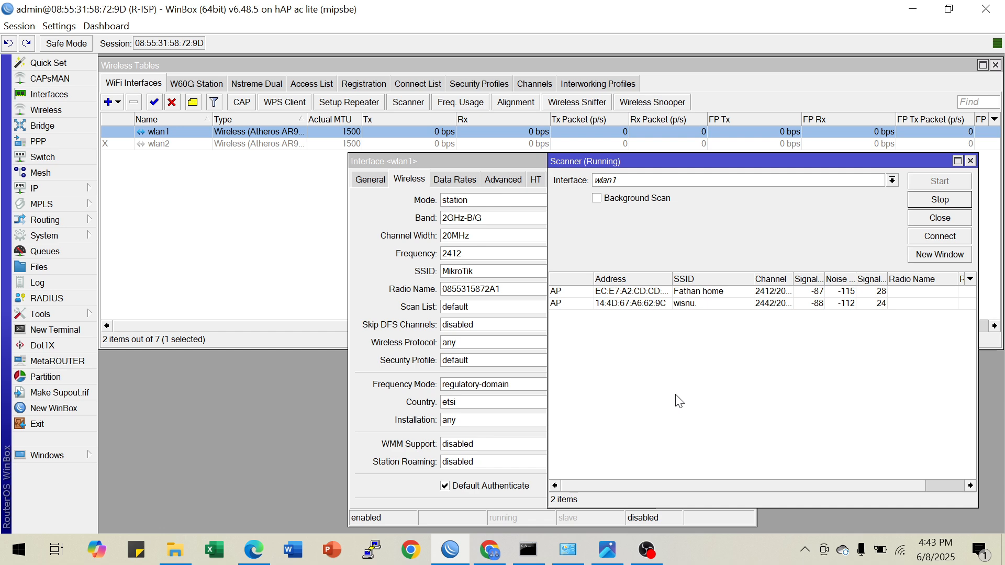
left_click_drag(753, 278, 766, 279)
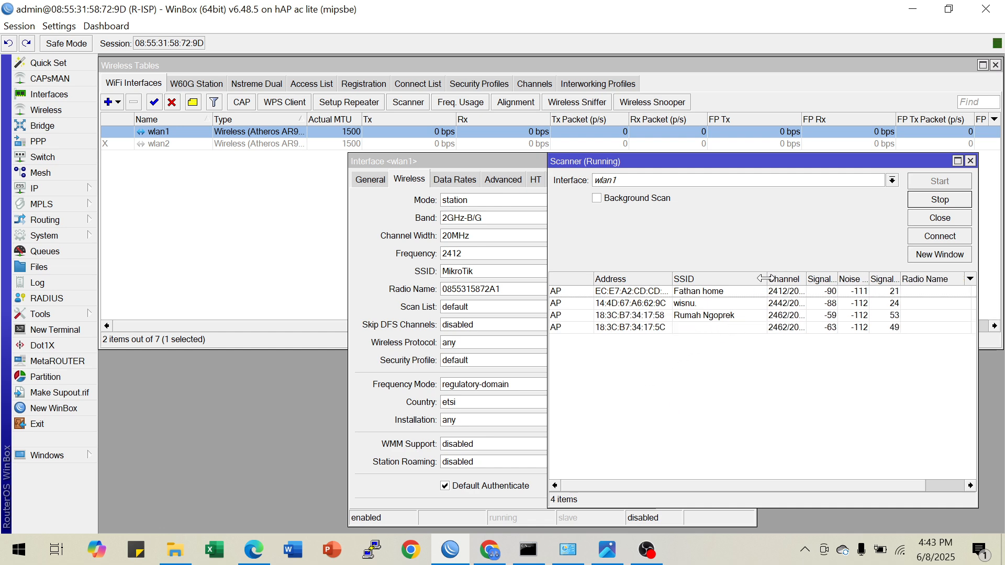
left_click(694, 317)
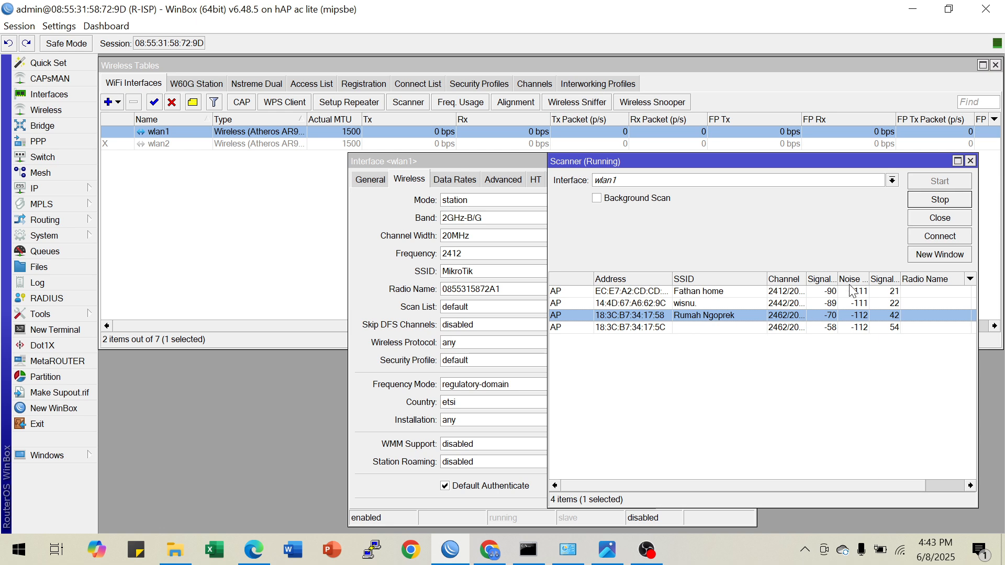
left_click(939, 236)
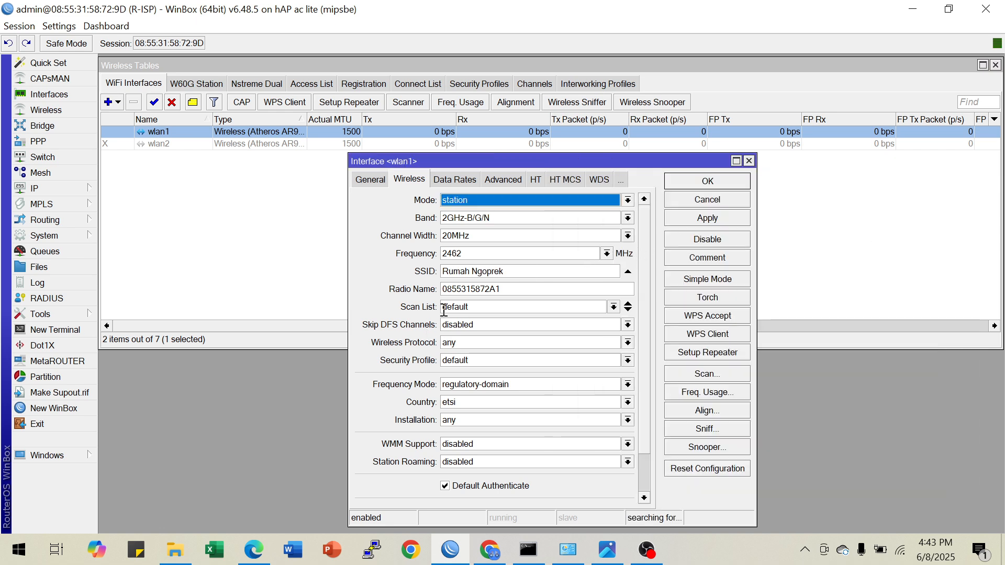
Set wlan1's radio name to R-ISP and its security profile to profile1, and save the interface settings
left_click_drag(510, 291, 380, 283)
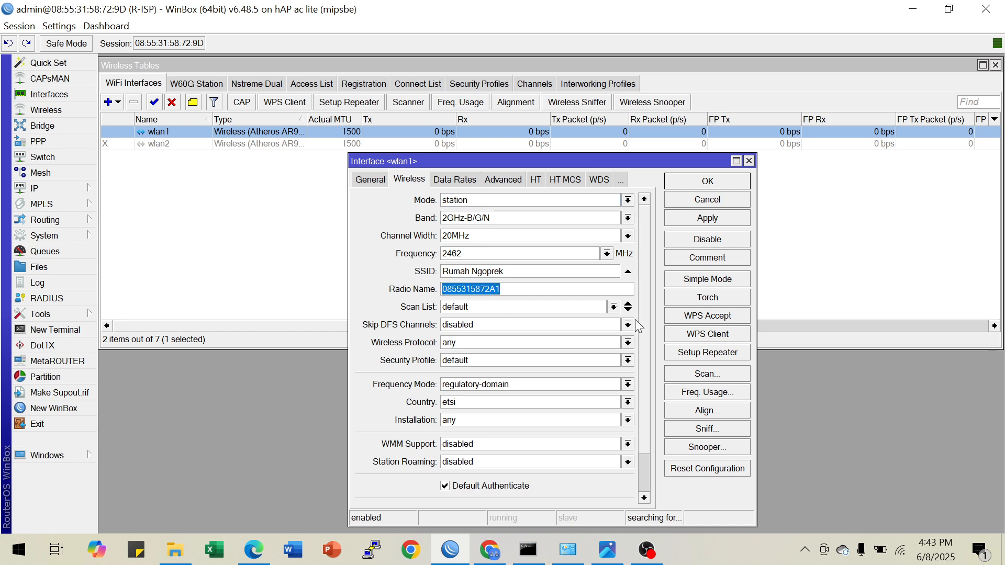
type("R-")
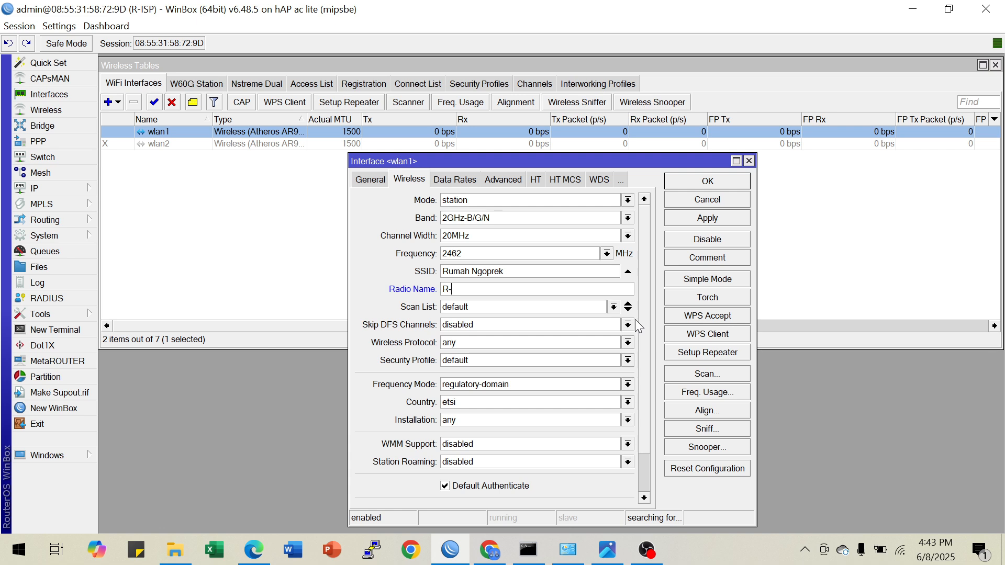
type("ISP")
left_click(467, 361)
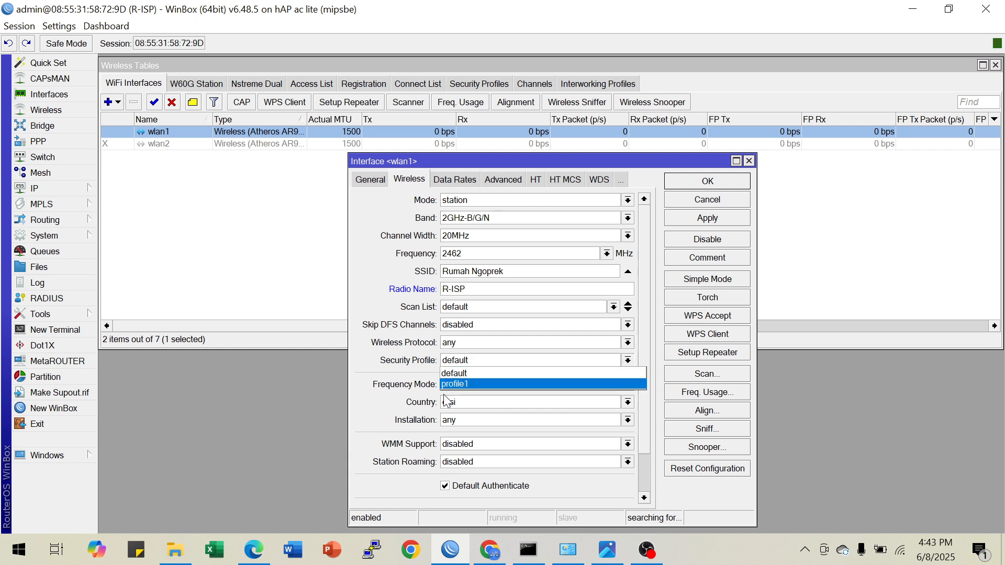
left_click(461, 385)
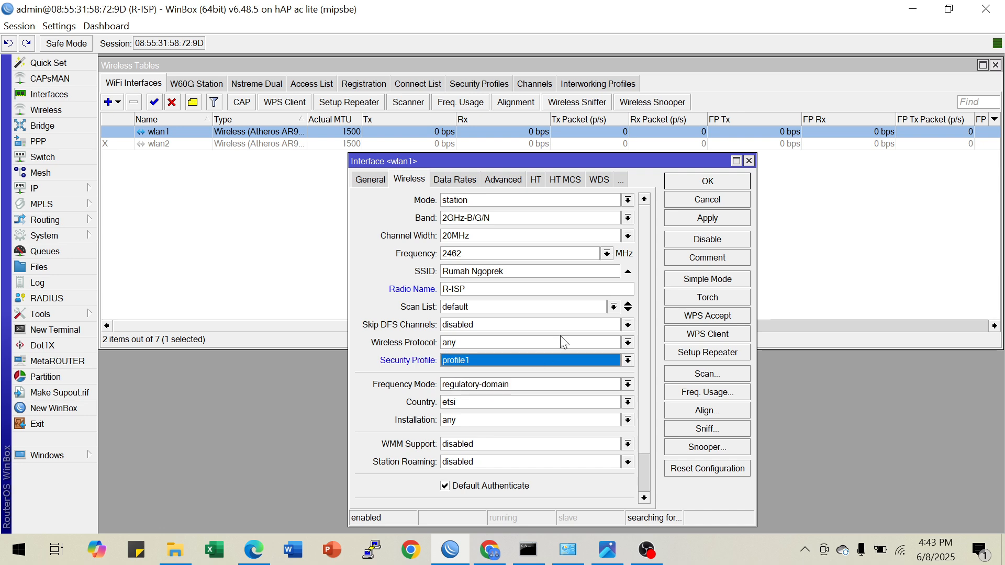
left_click(695, 218)
left_click(675, 182)
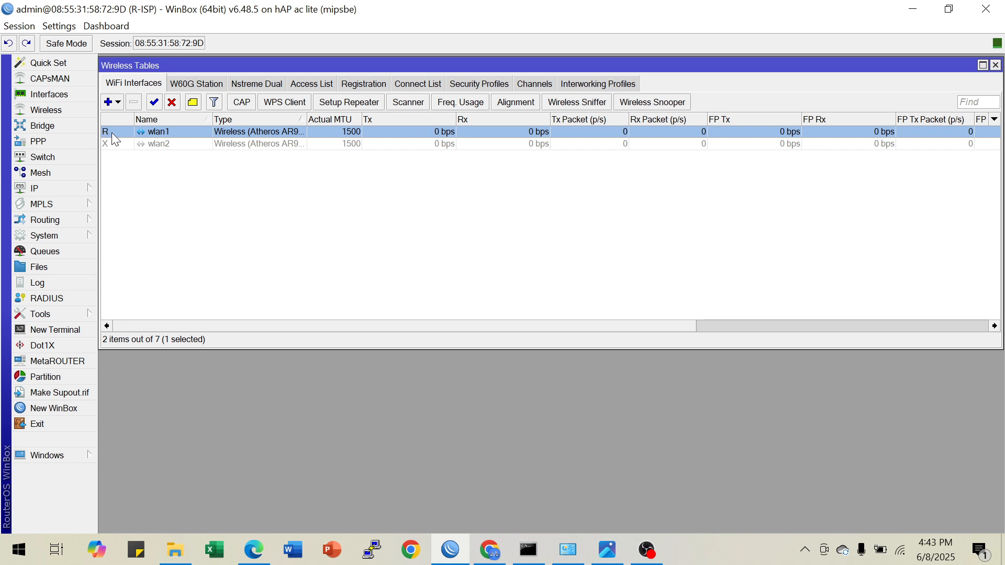
Review the wireless security profiles and the wlan1 interface's running status, and close the wireless tables
left_click(485, 83)
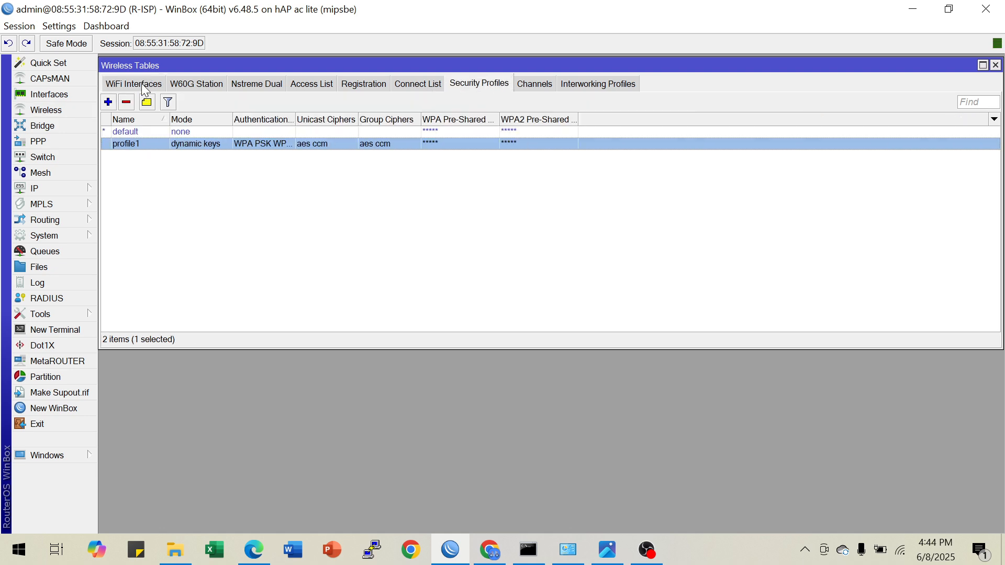
left_click(134, 86)
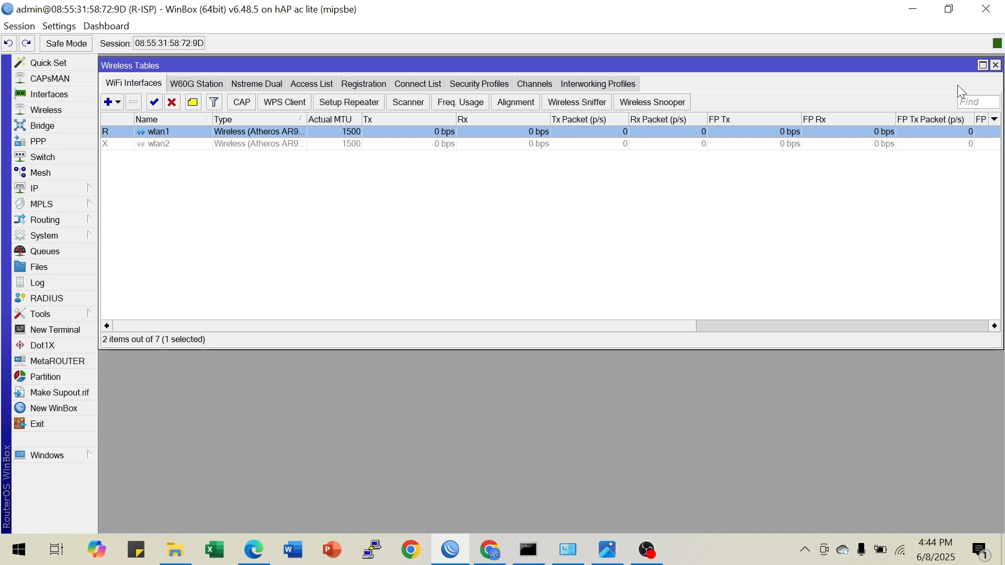
left_click(995, 65)
Add a DHCP client on wlan1 with peer DNS, peer NTP and the default route enabled
left_click(48, 190)
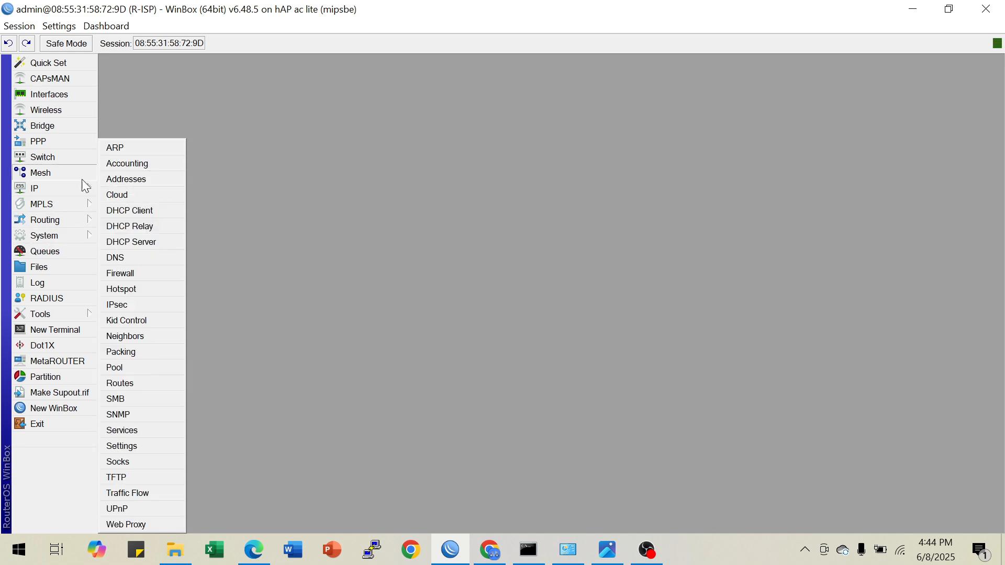
left_click(72, 205)
left_click(70, 192)
left_click(129, 211)
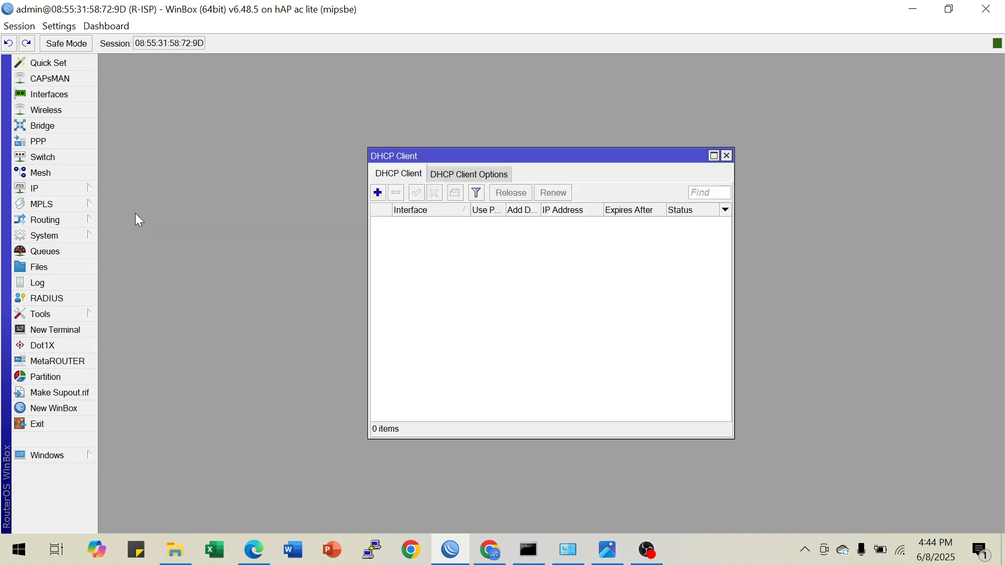
left_click(377, 193)
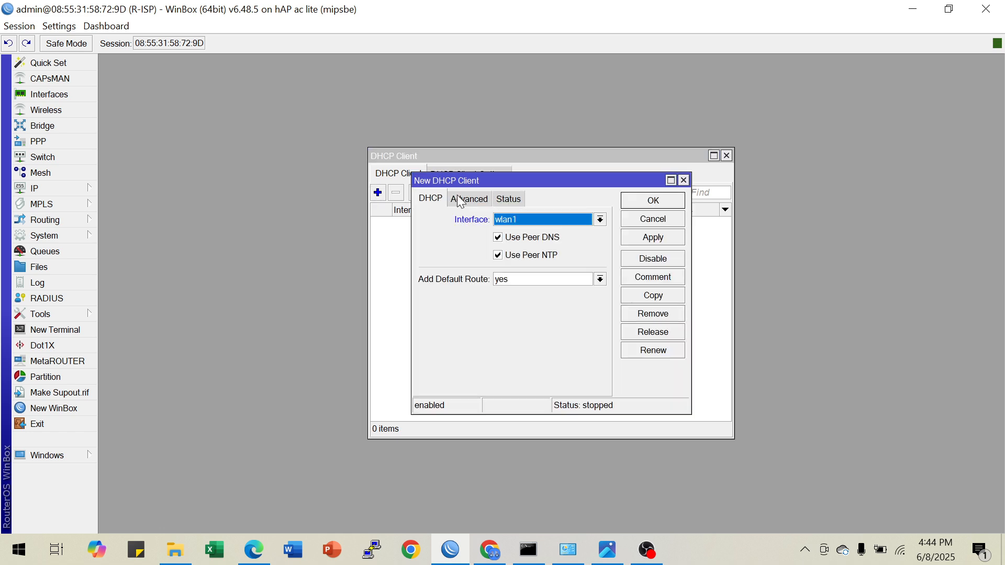
left_click(634, 239)
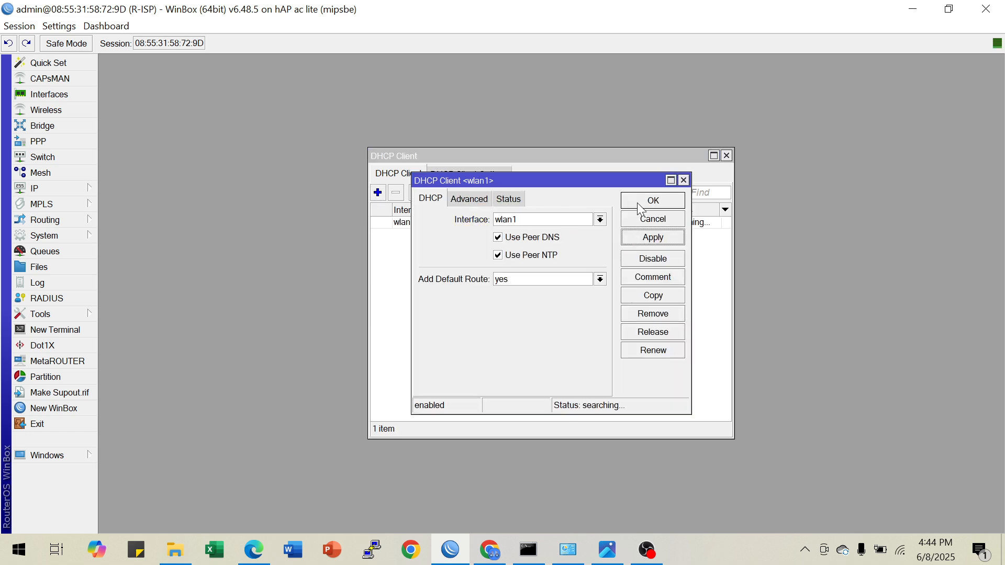
left_click(665, 201)
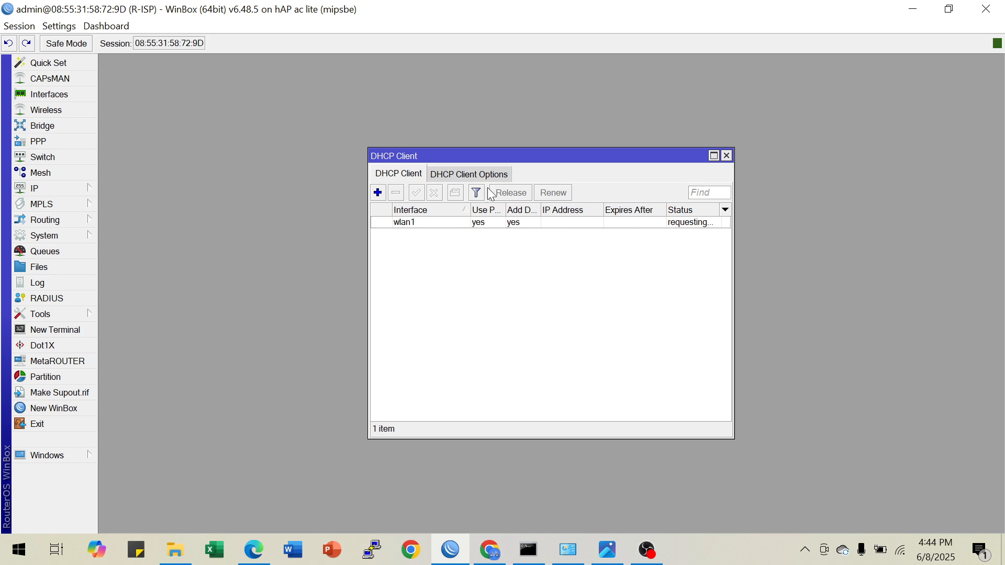
Check the wlan1 DHCP client's IP address and lease status in the list, adjusting the columns, and close the list
left_click_drag(513, 157, 449, 141)
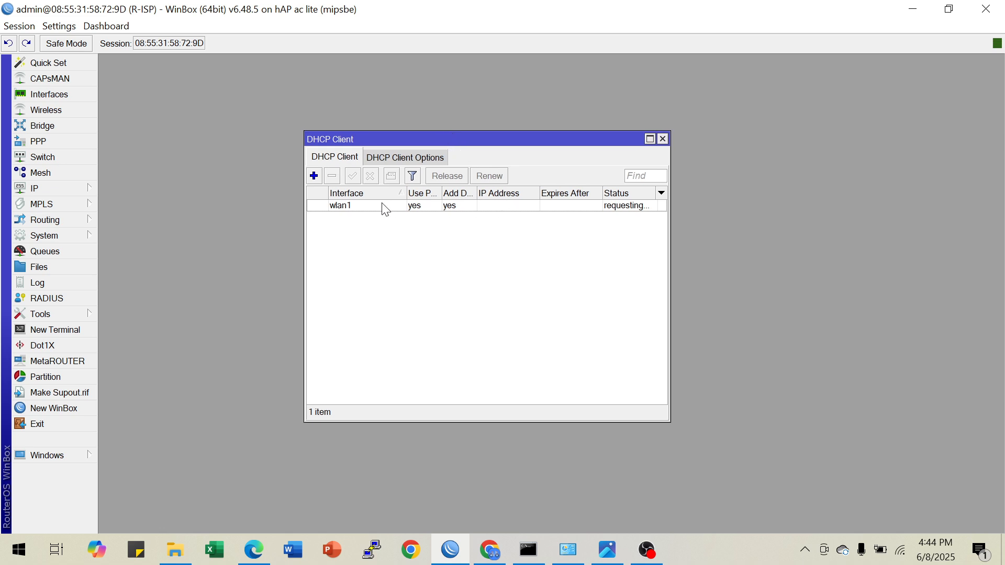
left_click_drag(407, 196, 395, 196)
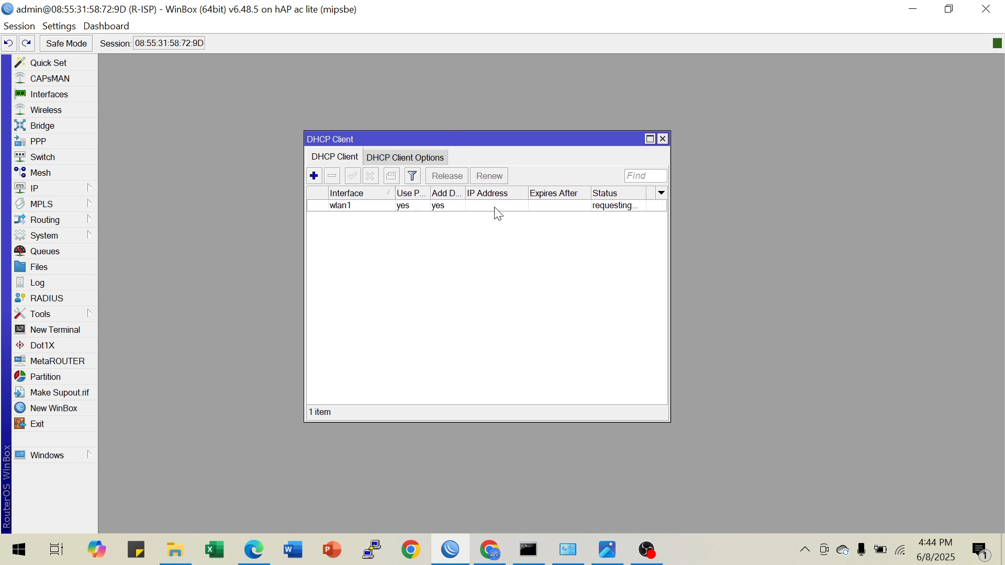
left_click_drag(466, 194, 476, 193)
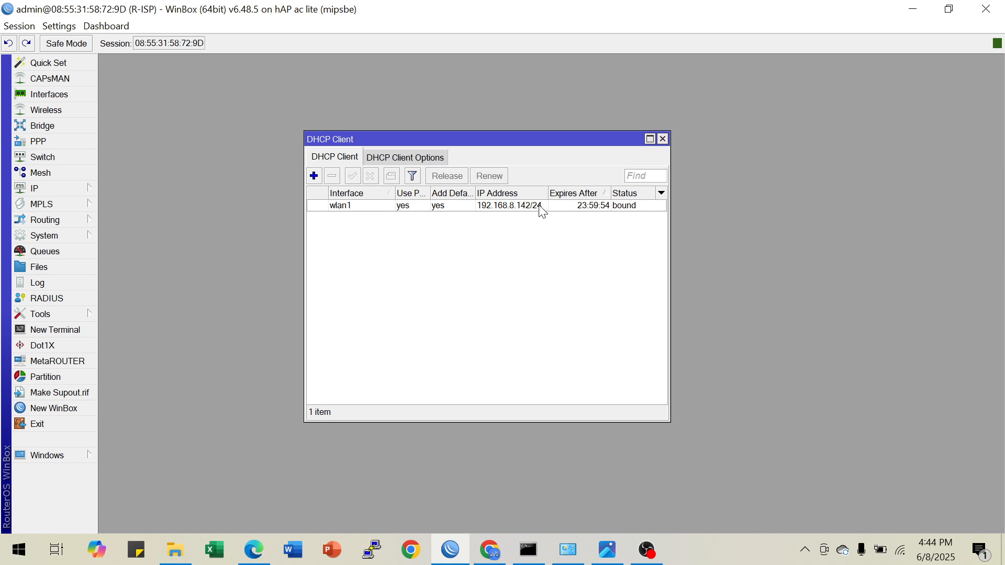
left_click(663, 139)
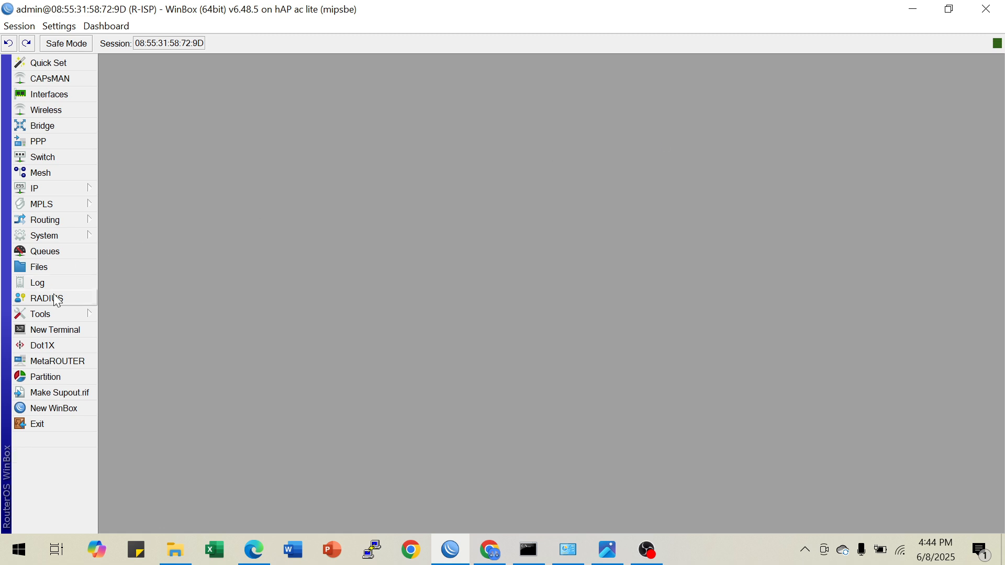
Open a router terminal, ping 8.8.8.8 to test internet connectivity, and stop the ping
left_click(77, 333)
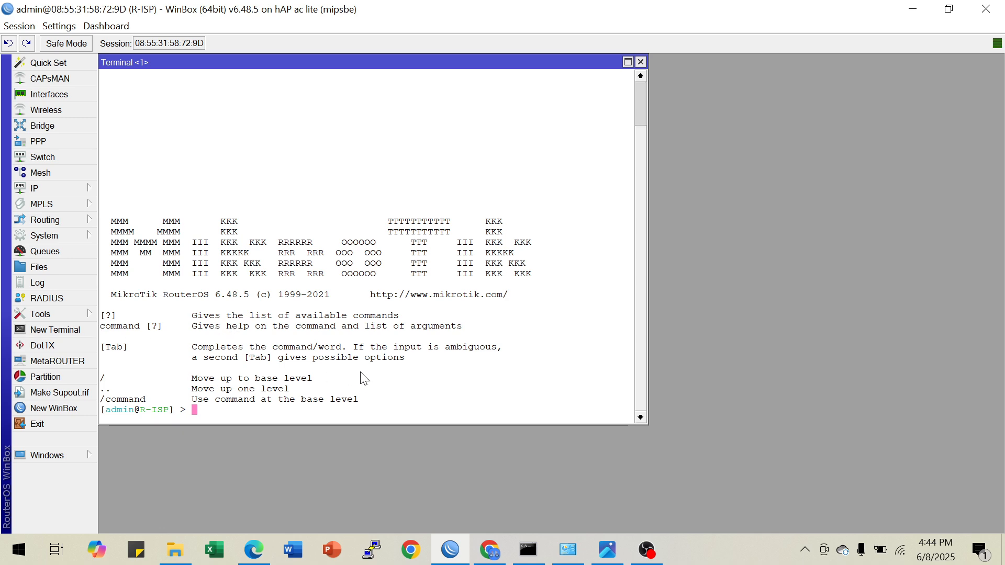
type("ping 8.8.8.8")
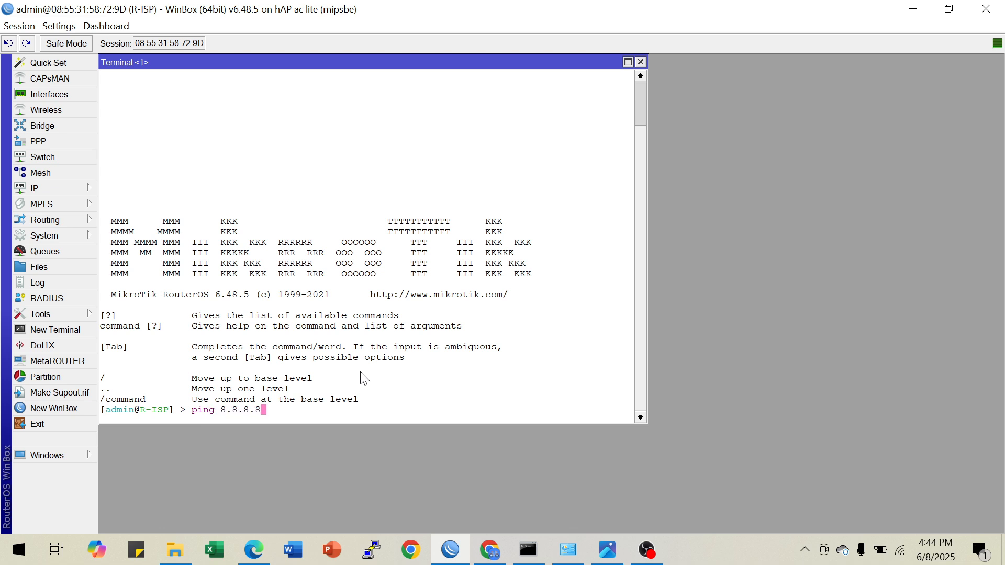
key("Return")
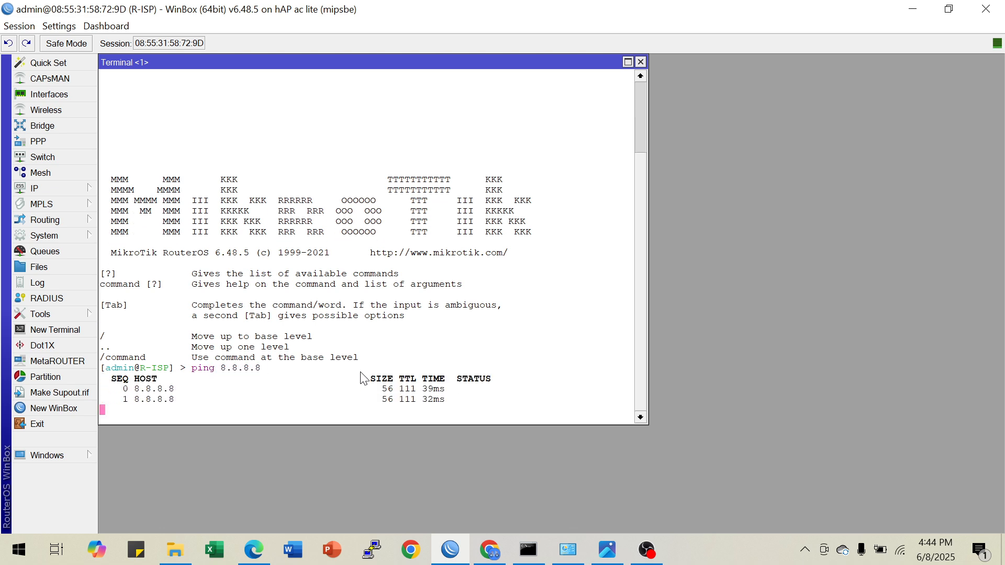
key("ctrl+c")
Ping google.com from the router to test name resolution, and stop the ping
type("ping ")
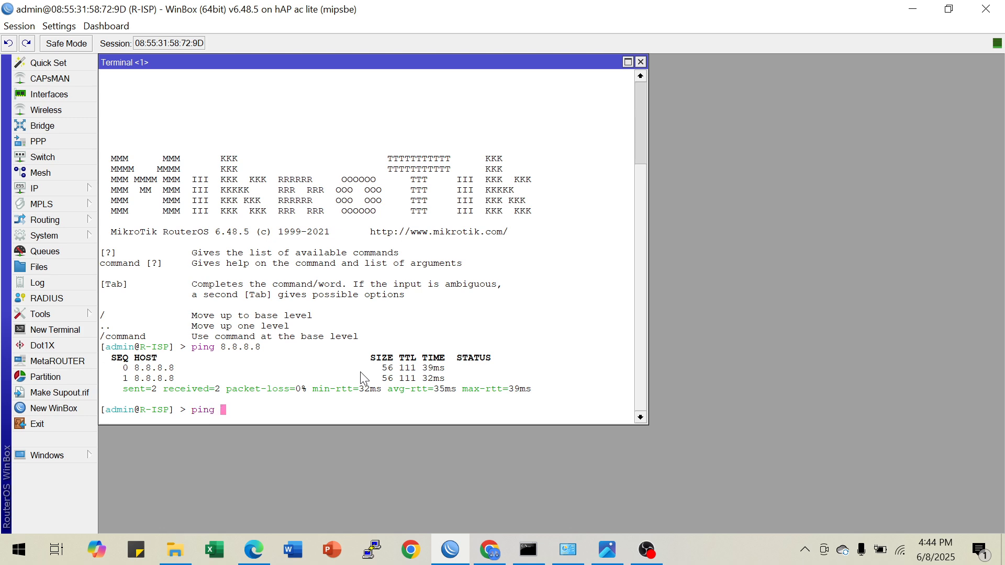
type("google.com")
key("Return")
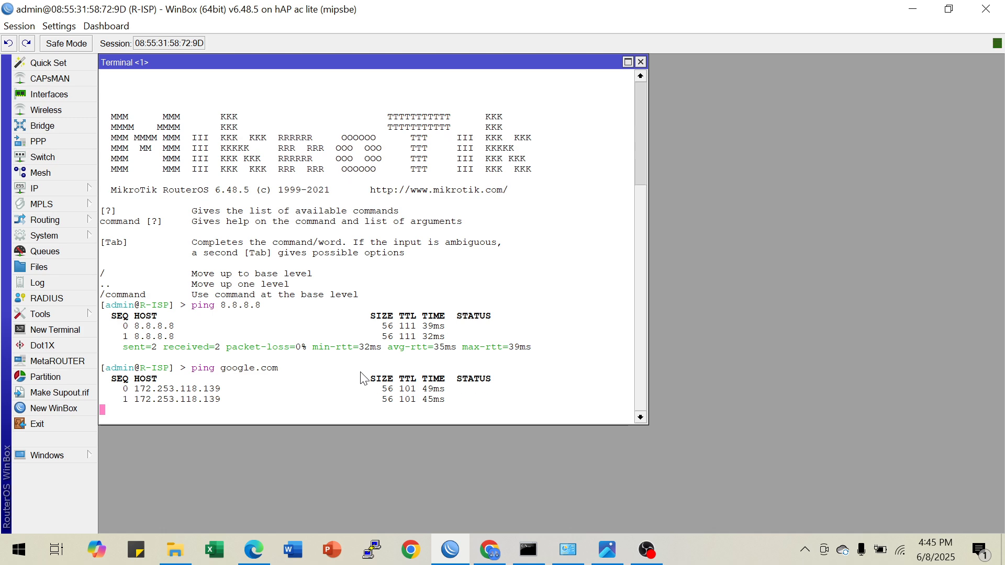
key("ctrl+c")
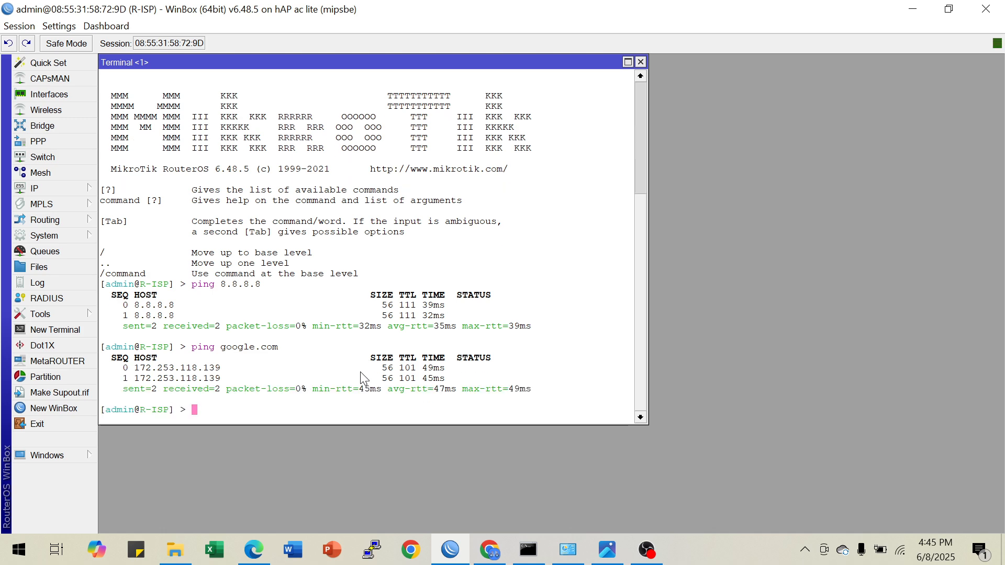
Switch to the image viewer to examine the topology diagram's ISP A and ISP B links, and return to WinBox
left_click(607, 549)
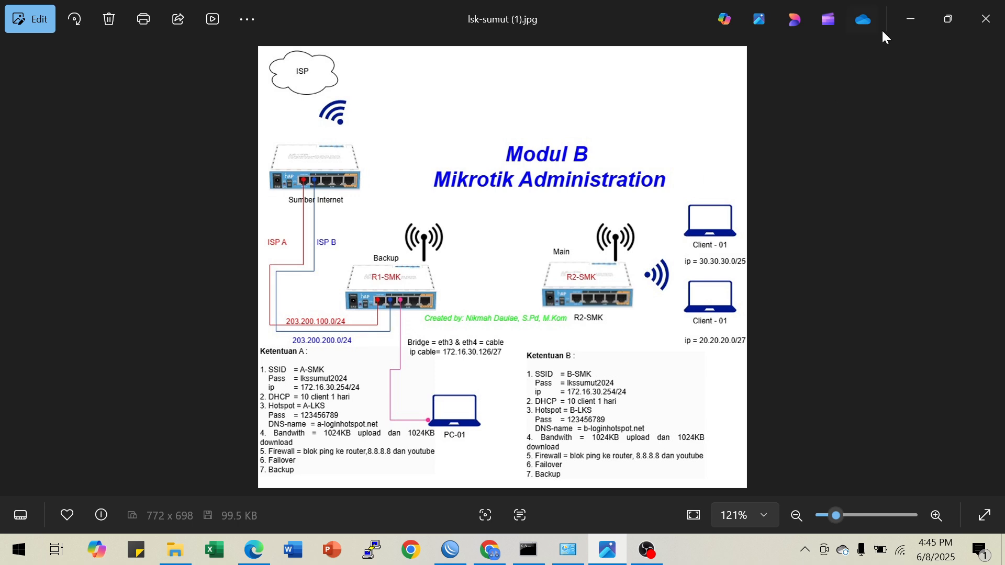
left_click(915, 19)
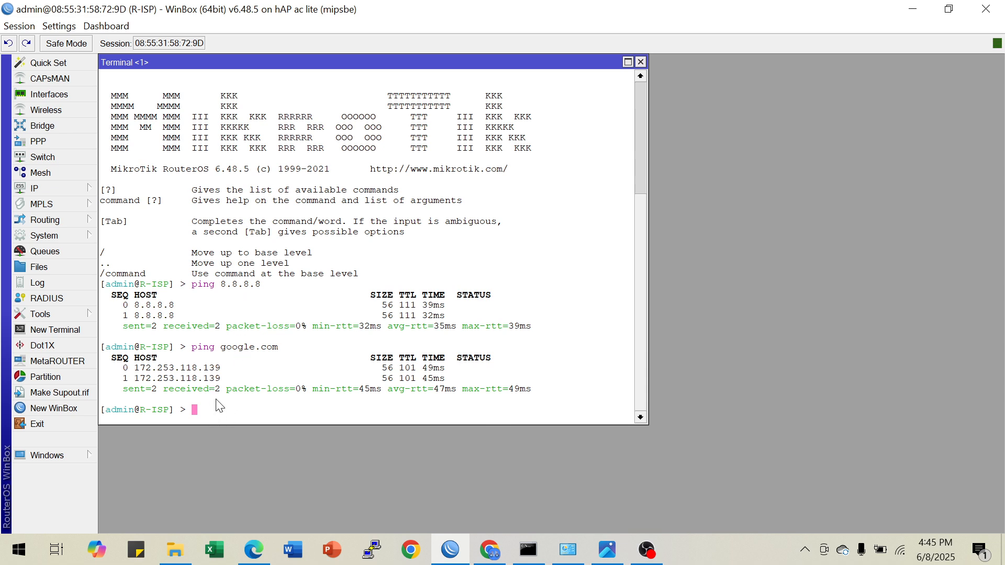
left_click(605, 550)
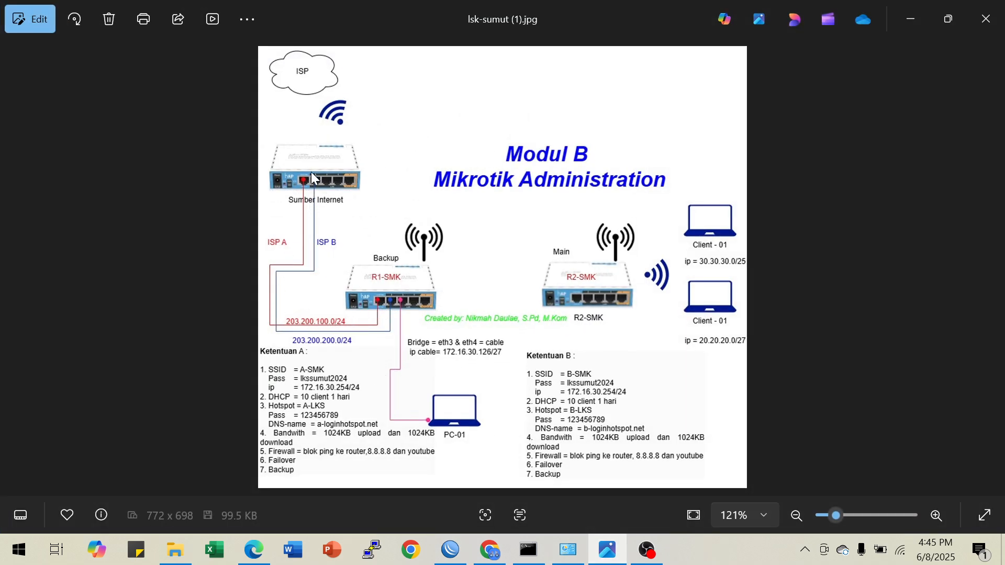
left_click(910, 19)
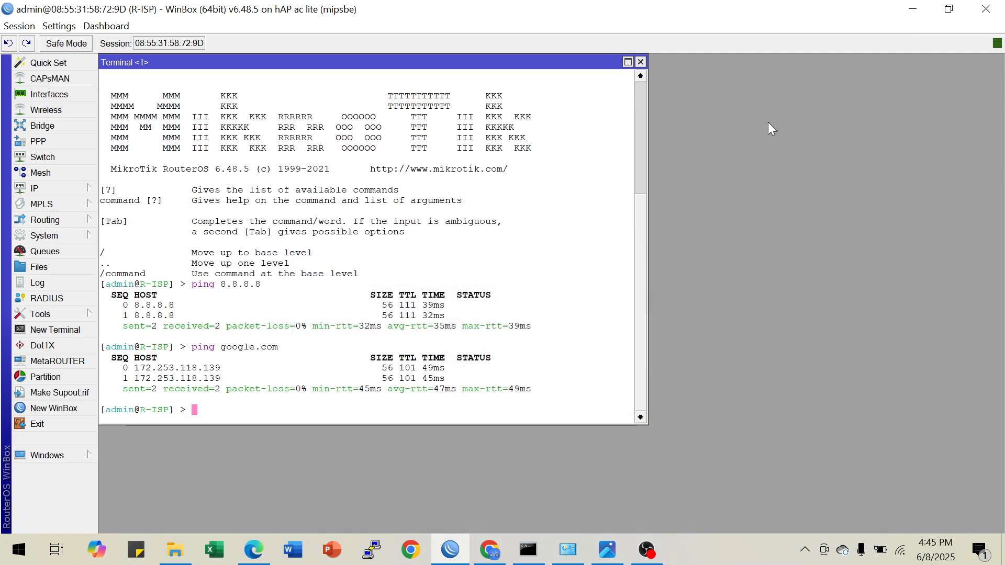
Add a firewall NAT rule in the terminal with chain=srcnat, out-interface=wlan1 and action=masquerade
type("ip fire")
key("Tab")
type("nat add ch")
key("Tab")
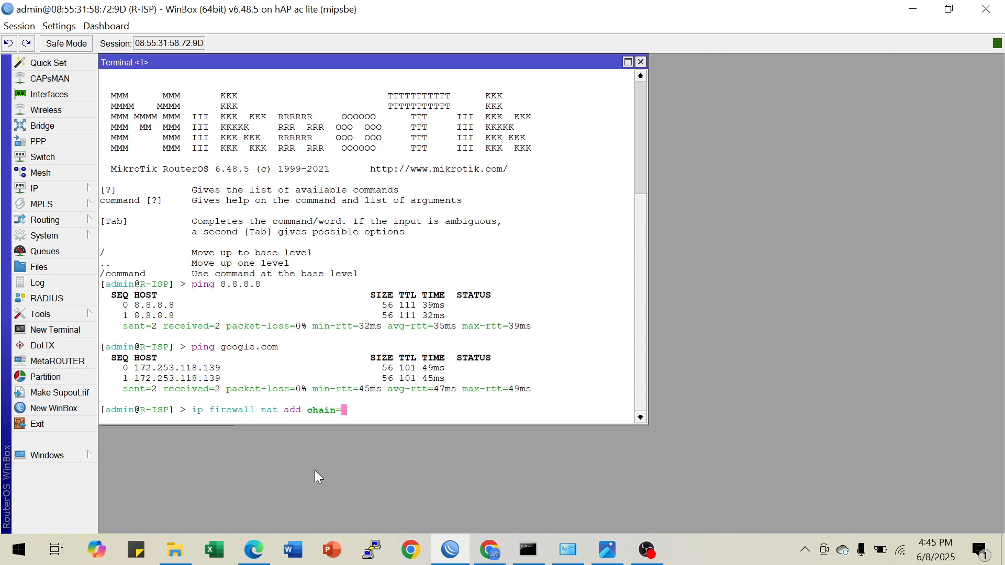
type("srcnat out-inter")
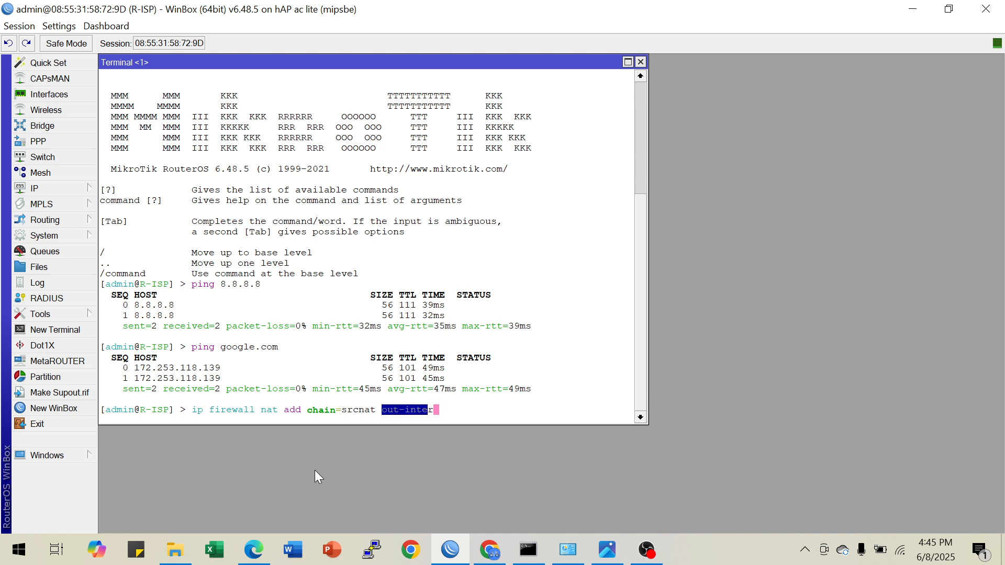
key("Tab")
type("=wlan")
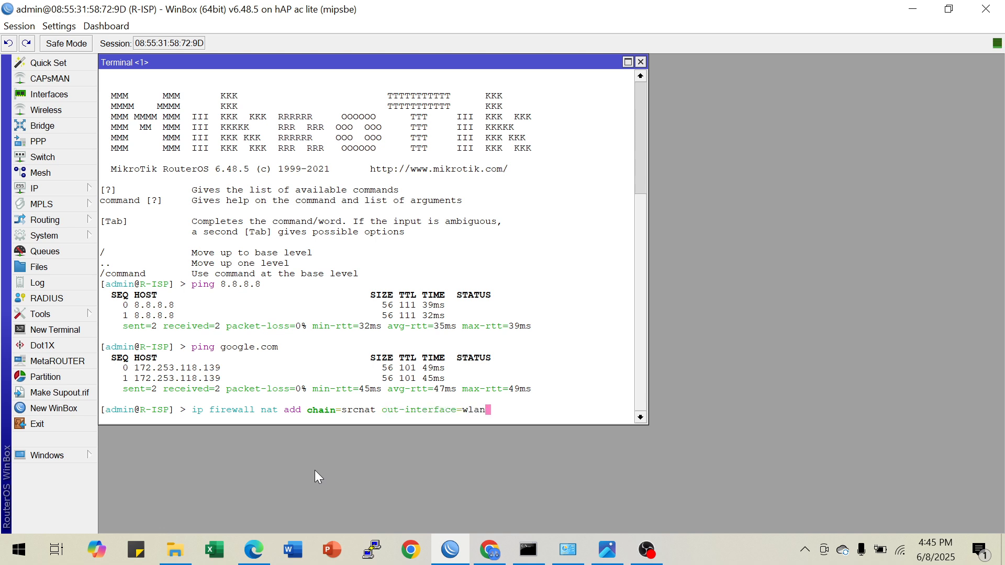
type("1 act")
key("Tab")
type("mas")
key("Tab")
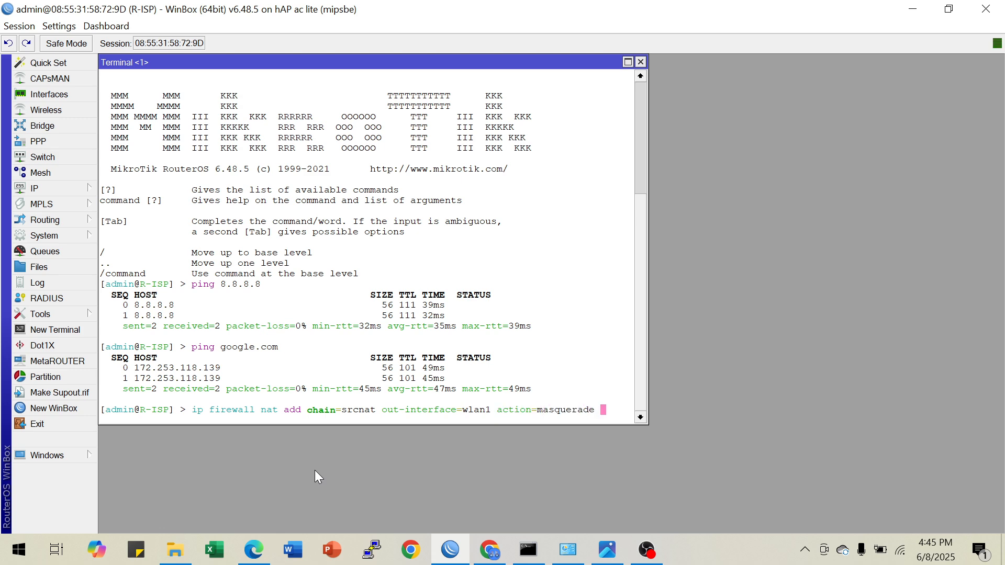
key("Return")
key("Return")
key("Return")
Print the router's current DNS settings in the terminal
type("i")
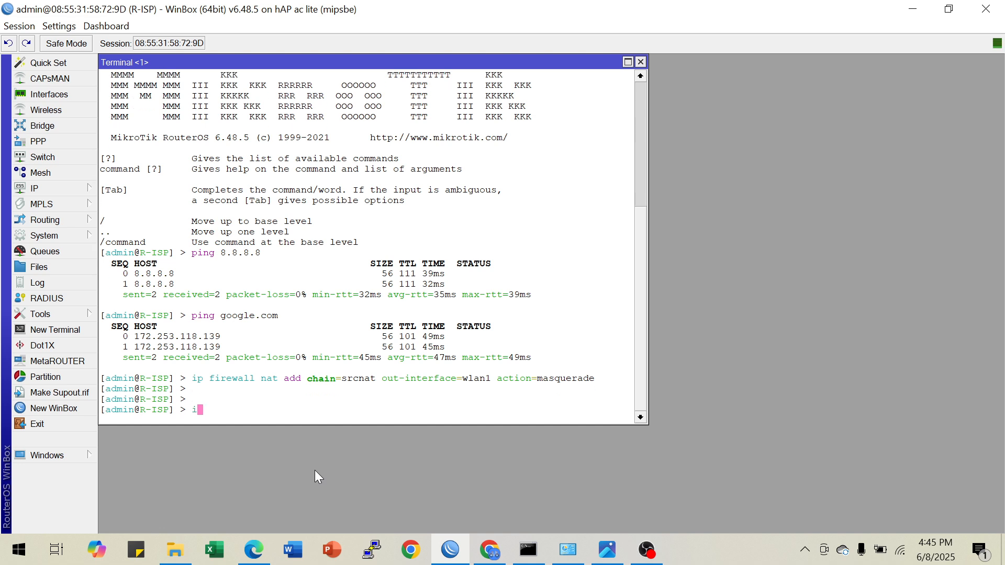
type("p dns pr")
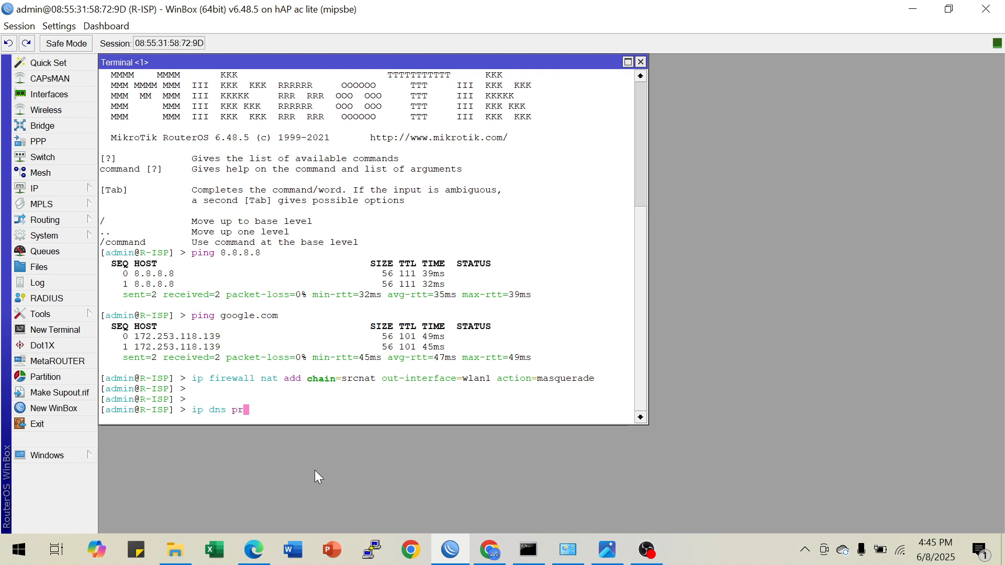
key("Return")
Set the router's DNS in the terminal with servers=8.8.8.8 and allow-remote-requests=yes
key("Up")
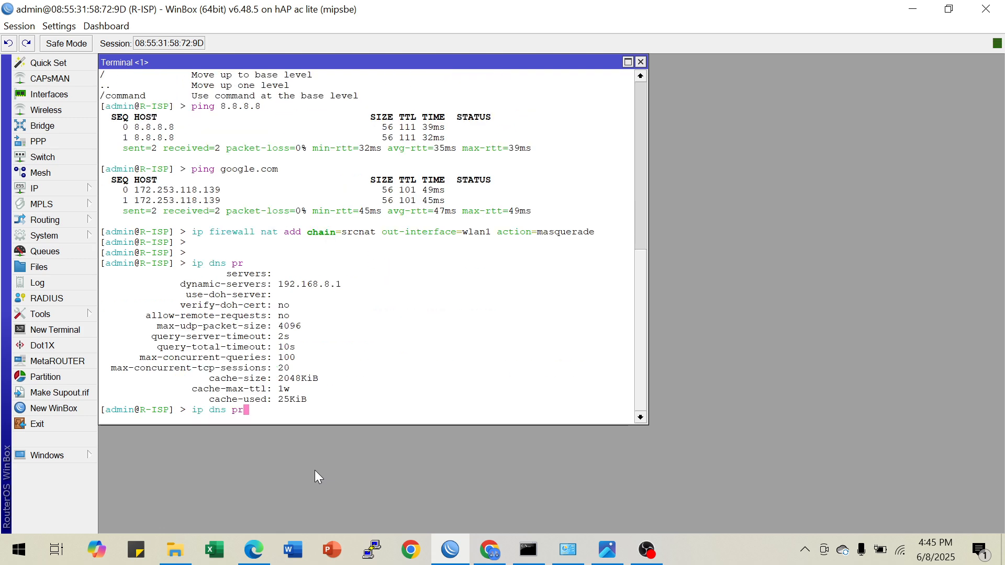
key("BackSpace")
key("BackSpace")
type("set servers=")
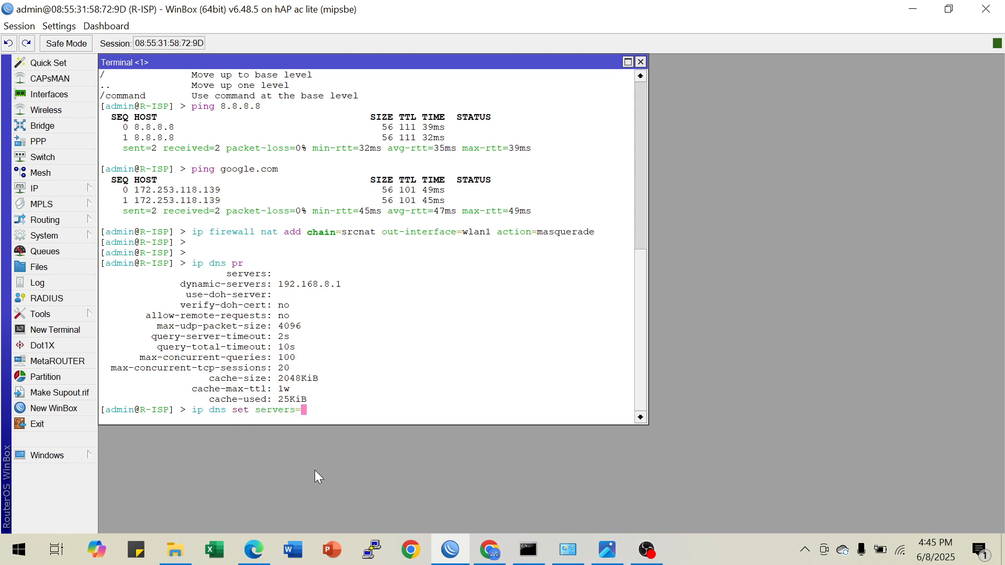
type("8.8.8.8")
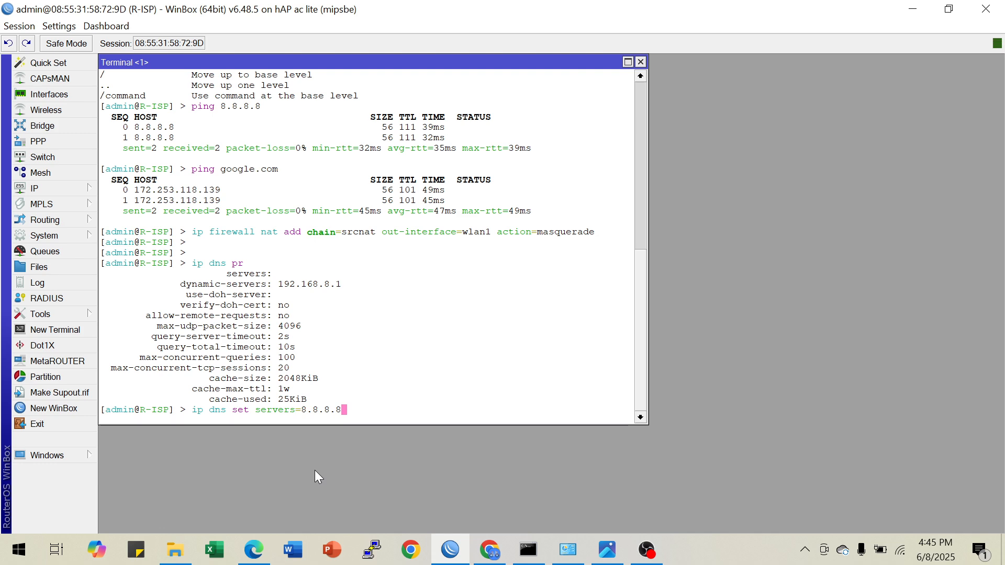
type(" allow-remote-requests=")
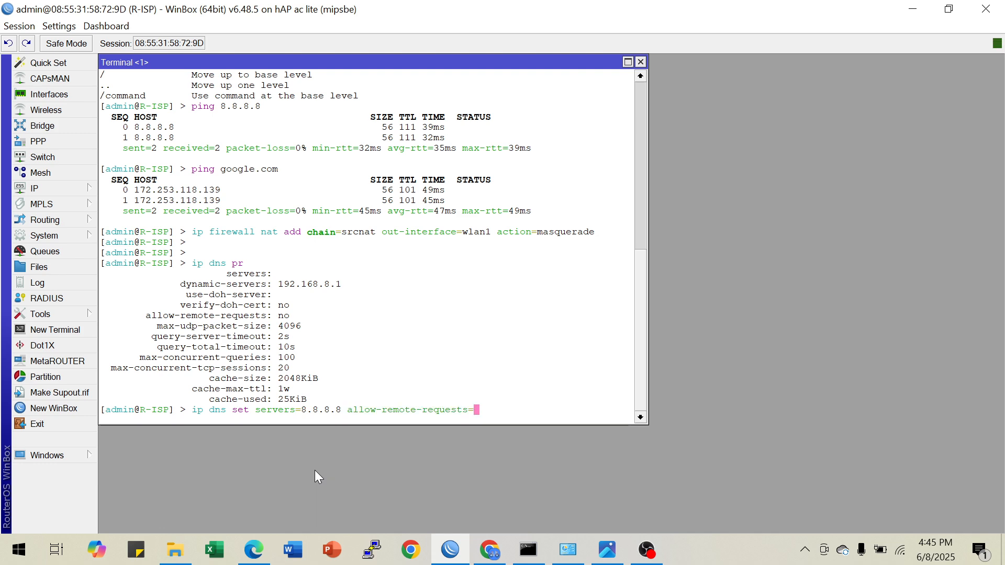
type("yes")
key("Return")
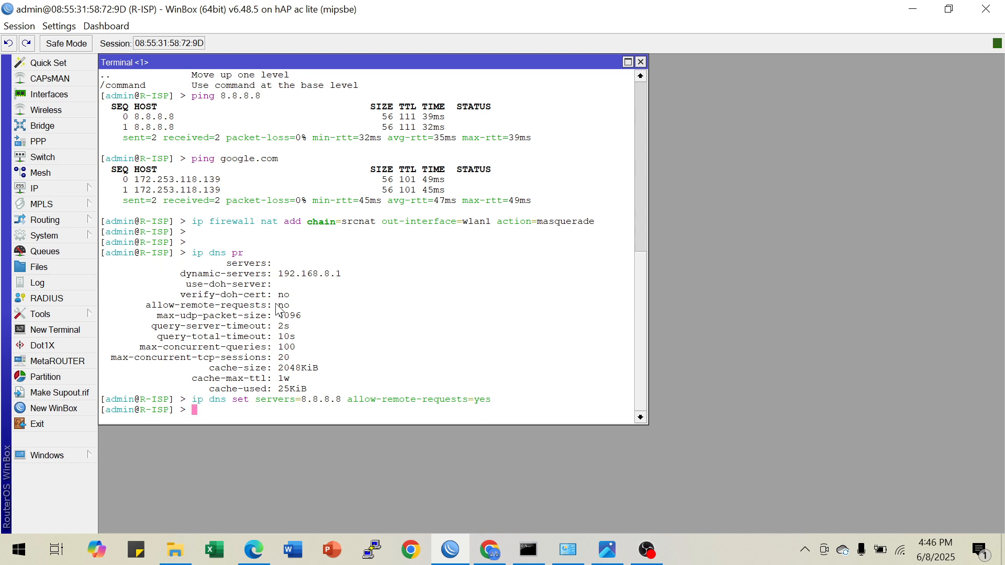
Print the DNS settings again to check the servers and allow-remote-requests values, and close the terminal
double_click(323, 267)
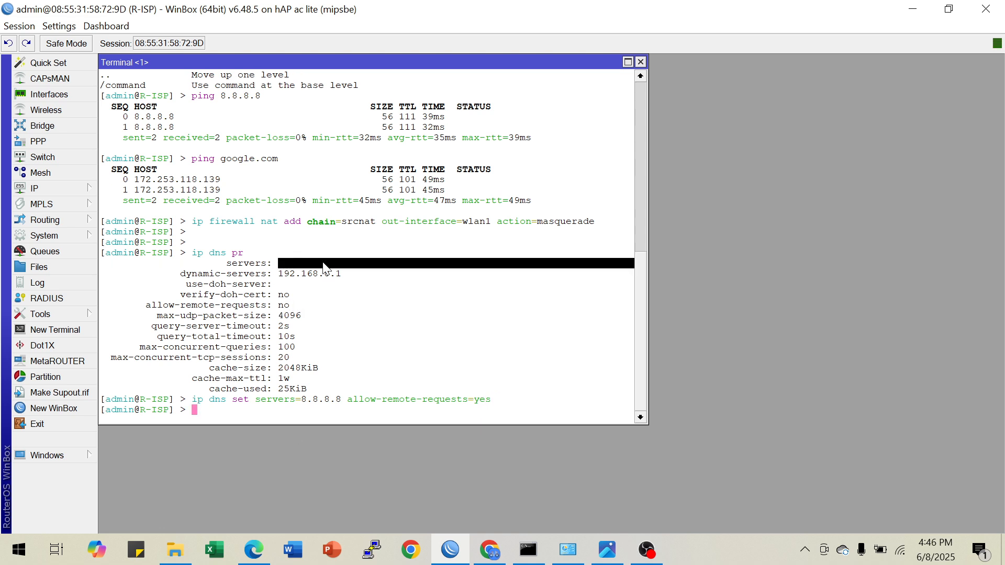
left_click(337, 334)
key("Up")
key("Up")
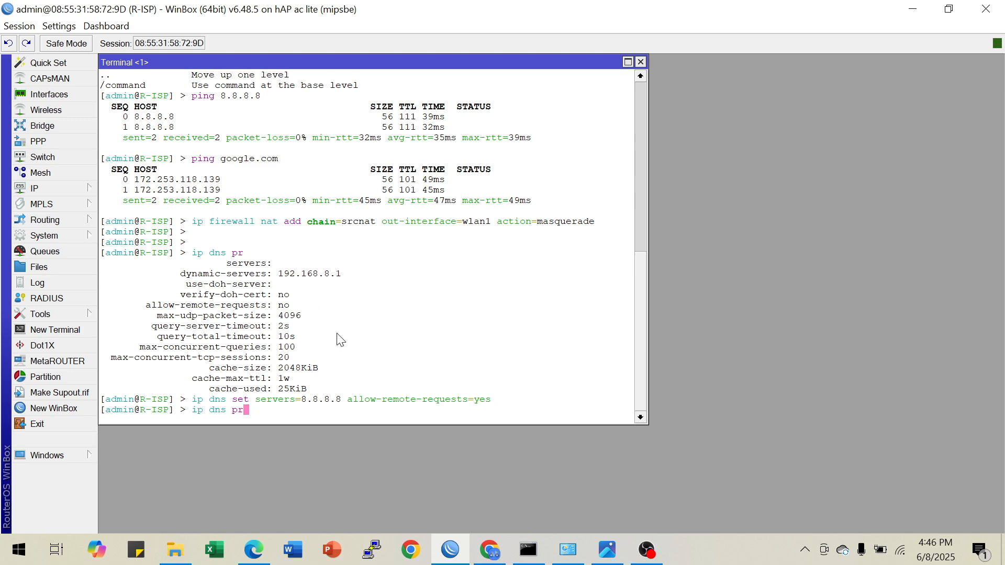
key("Return")
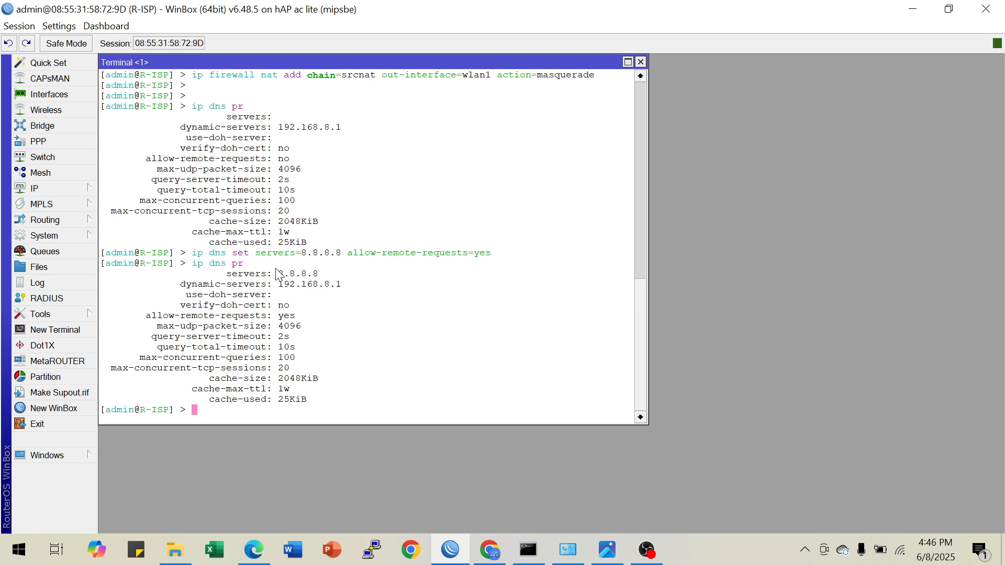
left_click_drag(278, 273, 317, 263)
left_click_drag(279, 316, 303, 320)
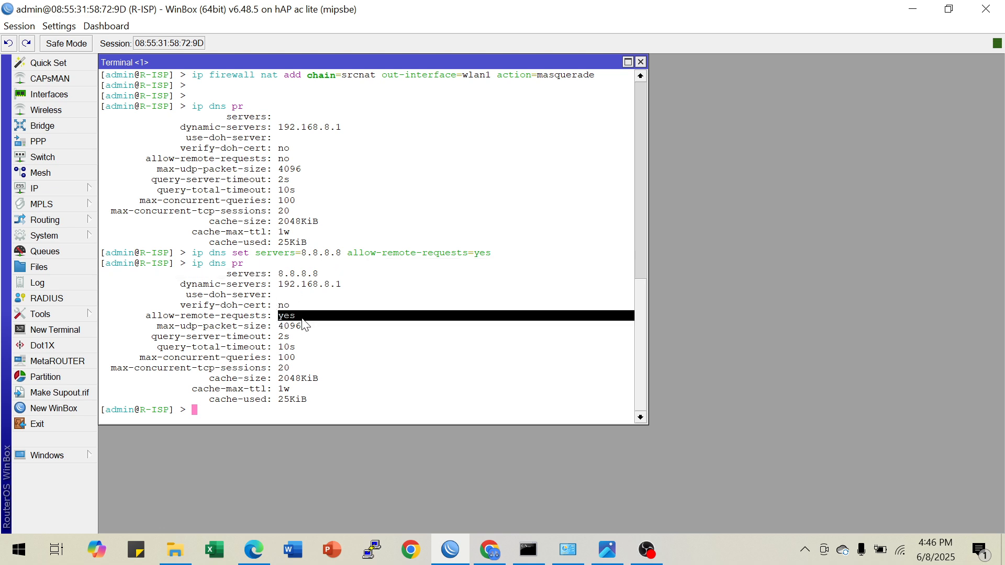
left_click(306, 322)
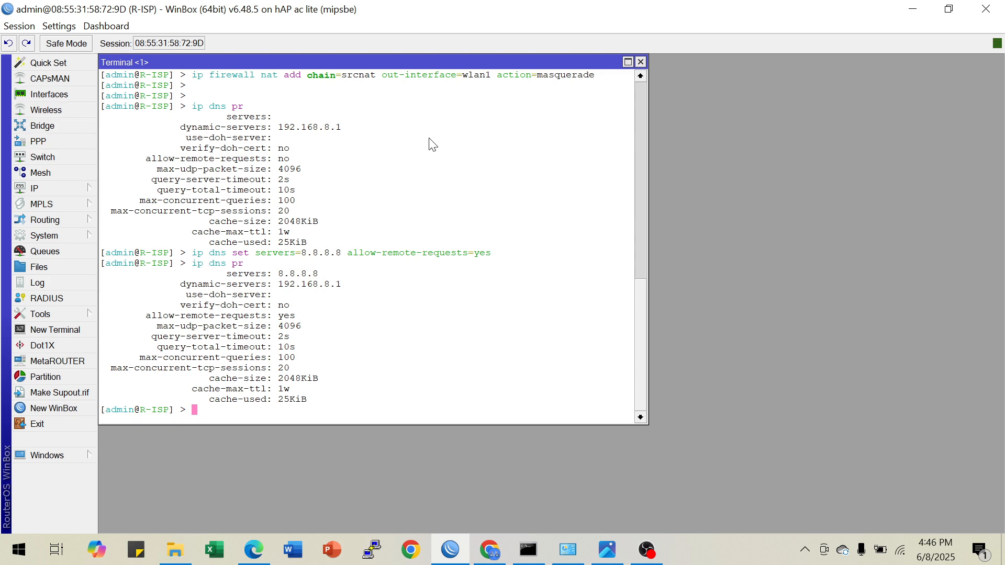
left_click(640, 62)
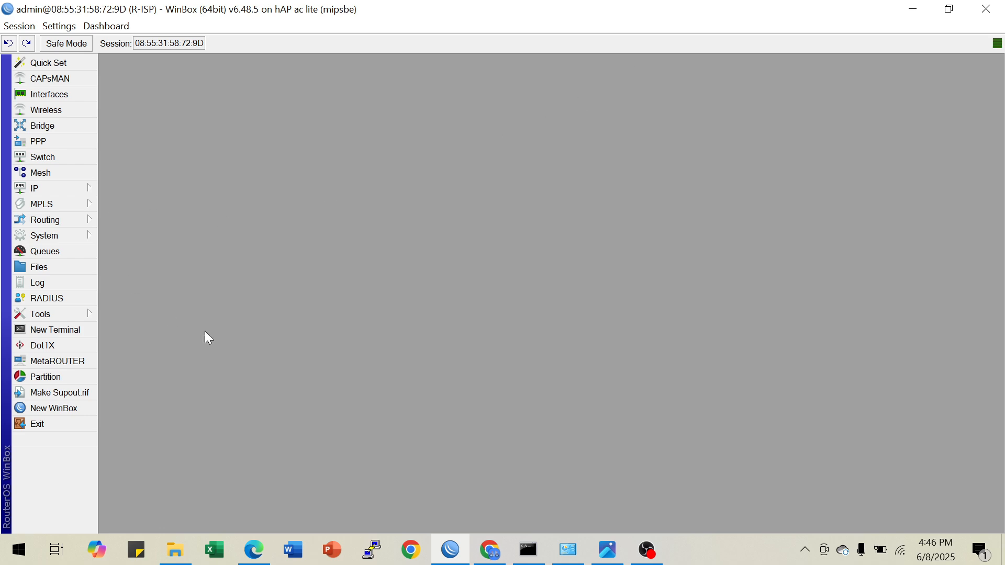
left_click(495, 546)
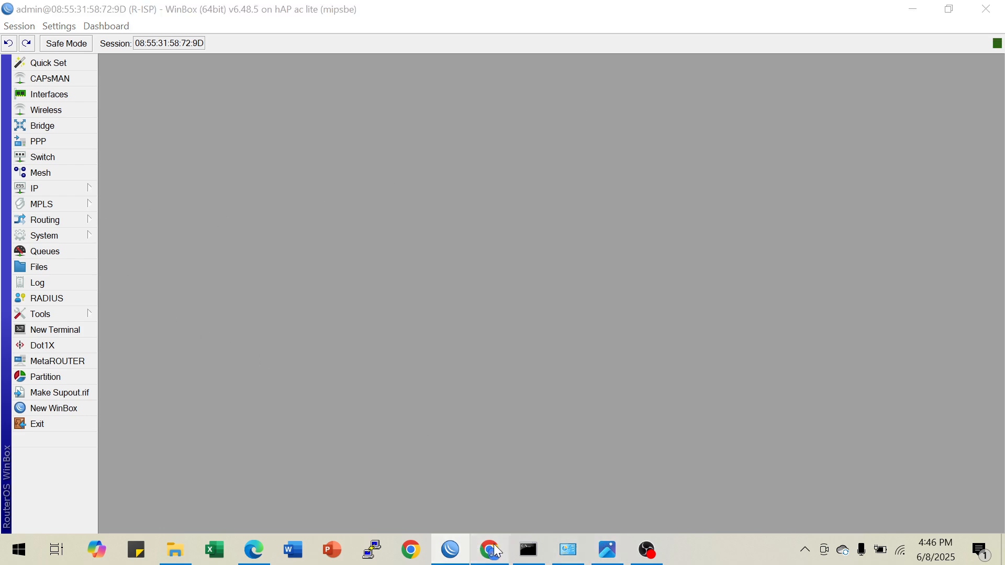
scroll(435, 240, "down", 3)
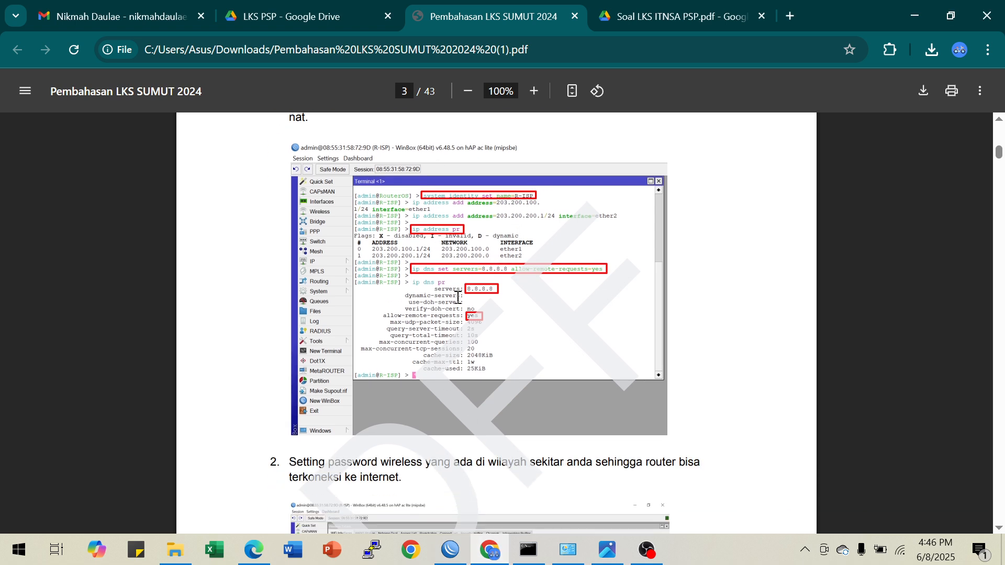
scroll(458, 297, "down", 5)
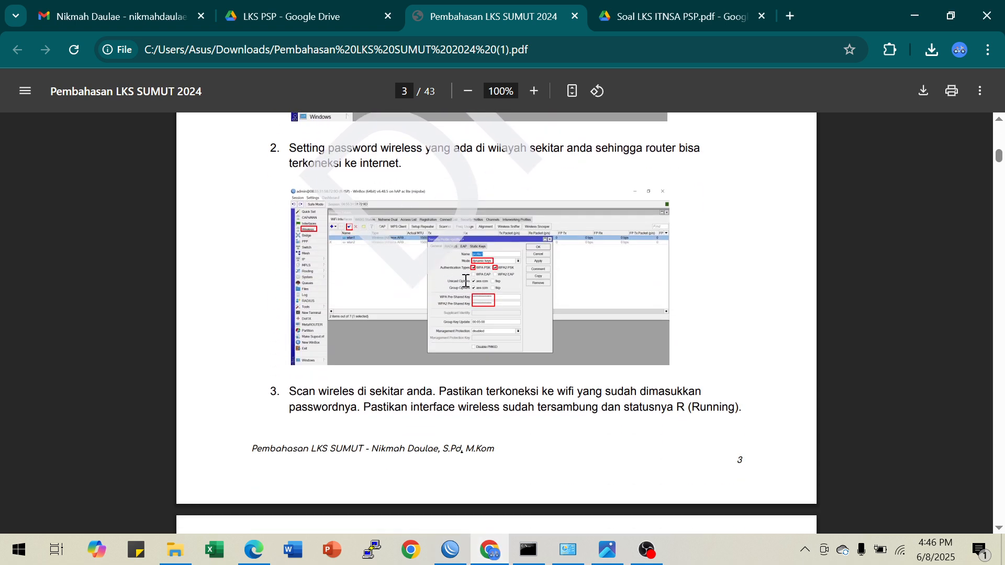
scroll(465, 281, "down", 7)
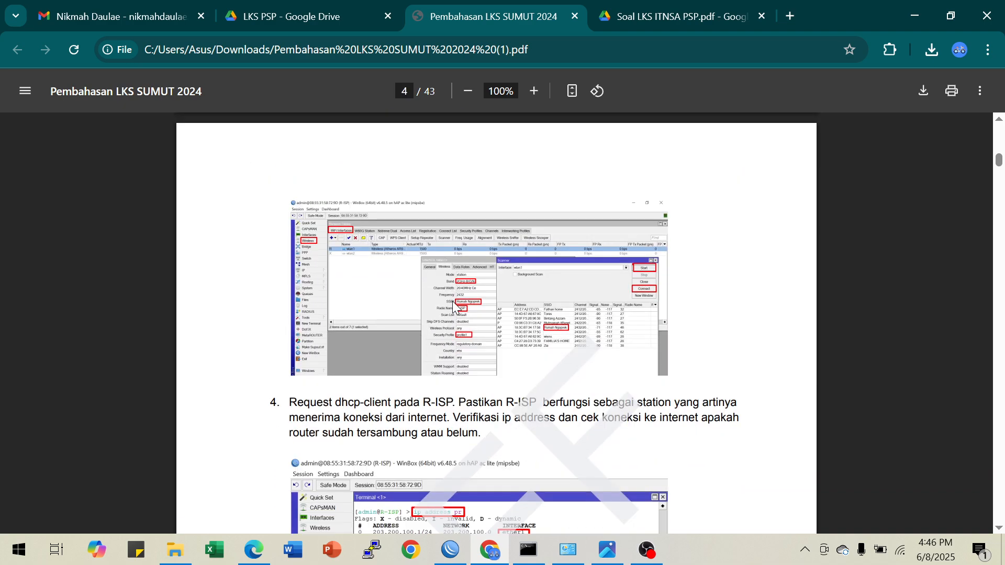
scroll(453, 307, "down", 5)
scroll(562, 345, "down", 3)
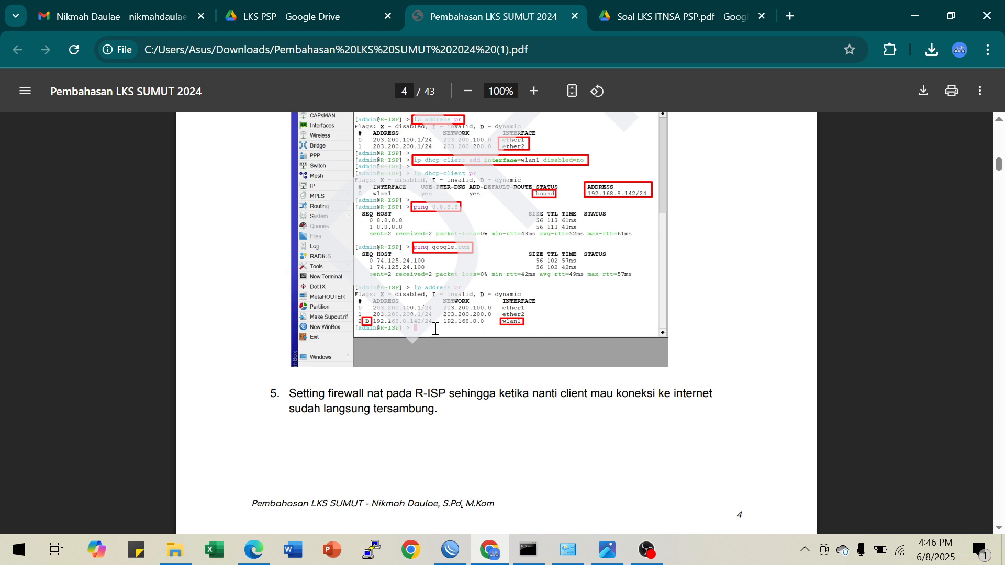
scroll(558, 319, "down", 3)
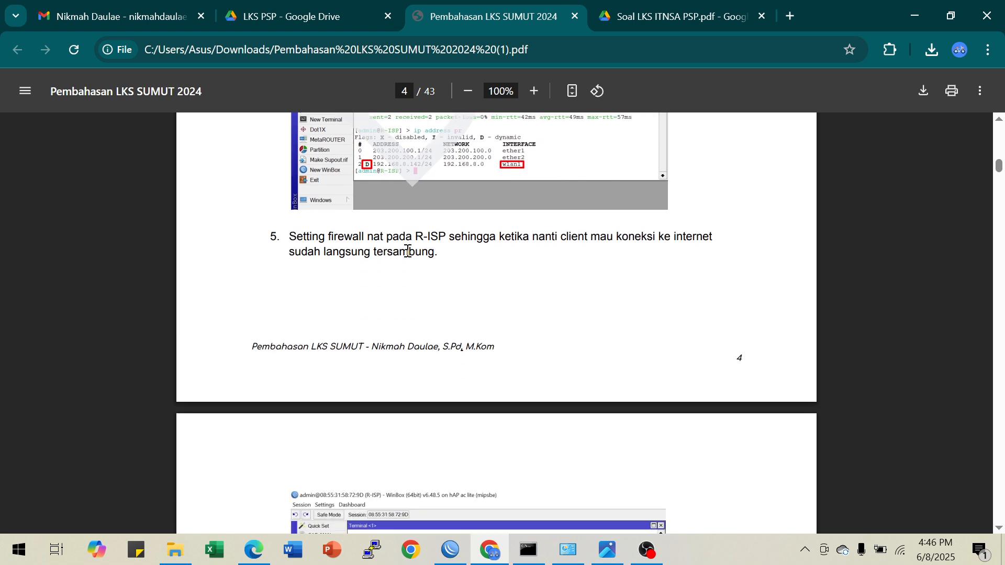
scroll(469, 260, "down", 6)
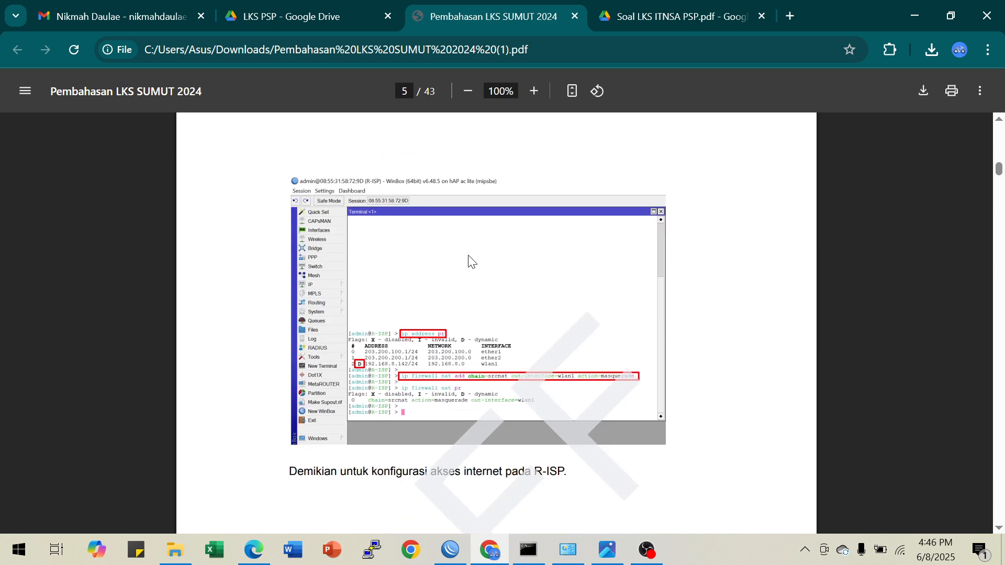
scroll(471, 267, "down", 5)
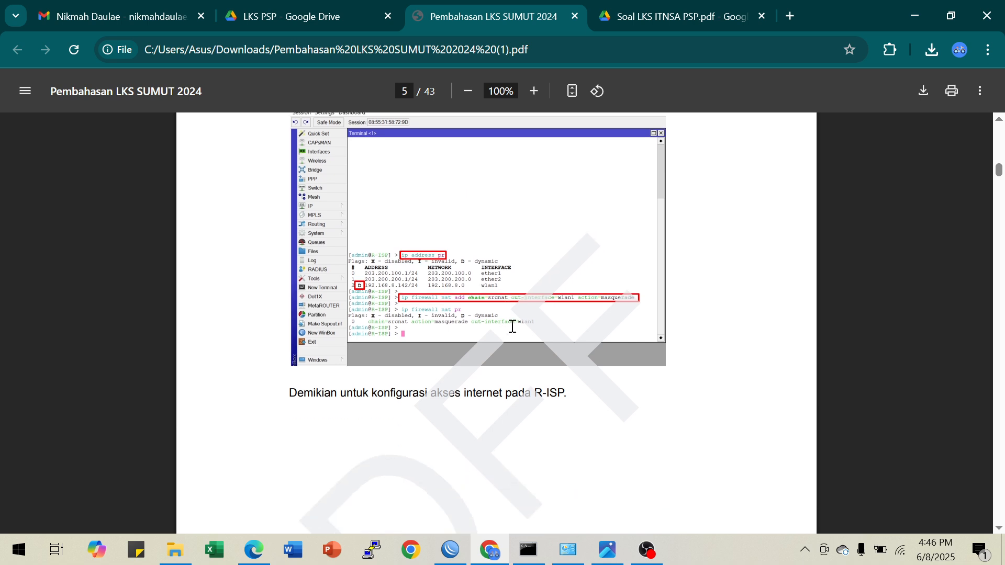
scroll(525, 327, "down", 5)
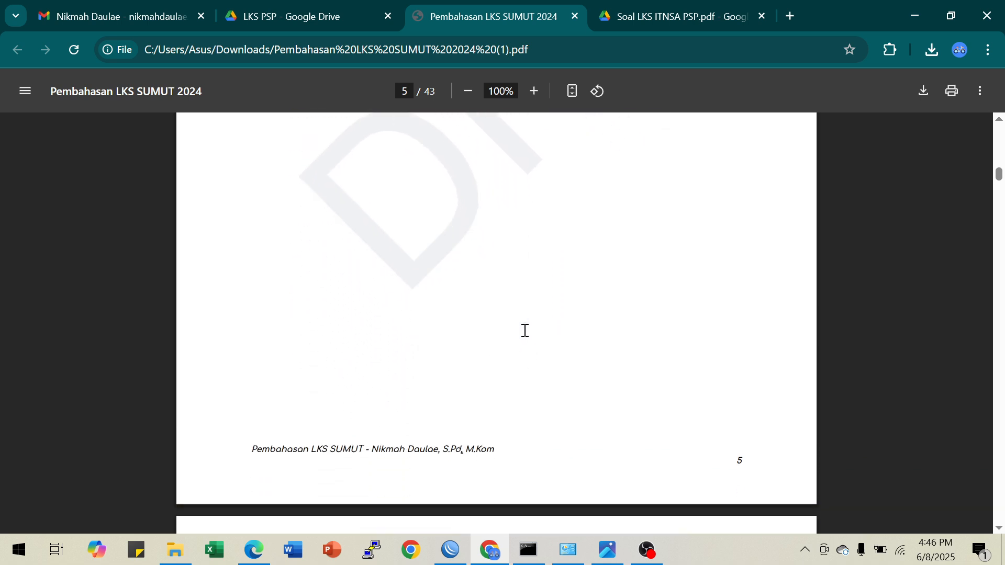
scroll(524, 330, "up", 4)
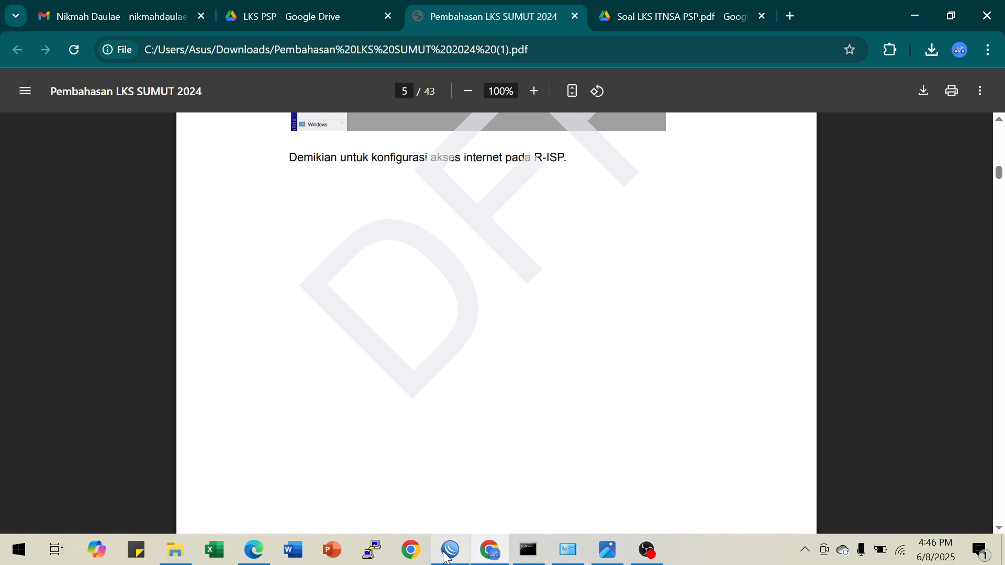
Return to WinBox, review the wlan1, ether1 and ether2 entries in the IP address list, and open the wireless interfaces table
left_click(450, 550)
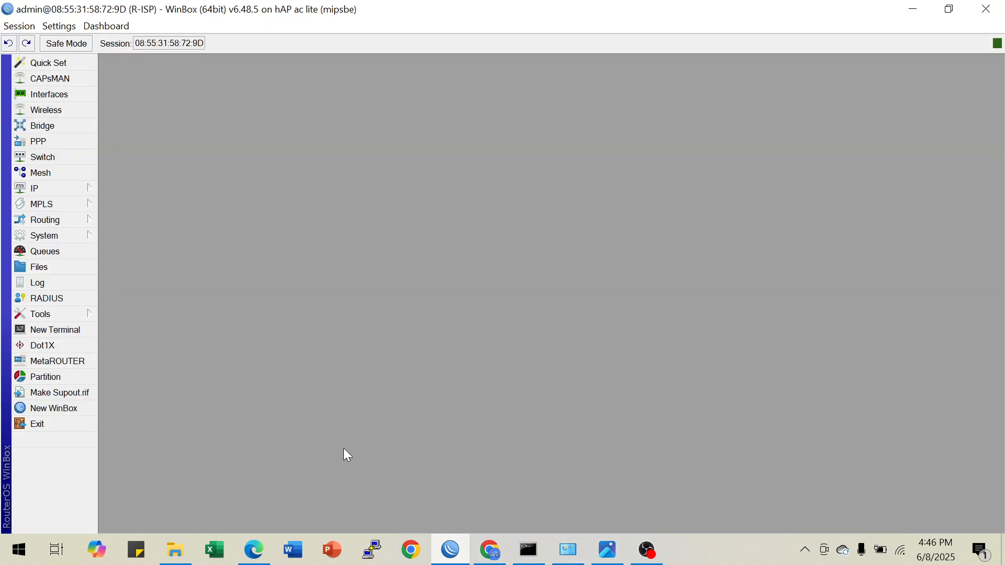
left_click(82, 188)
left_click(135, 180)
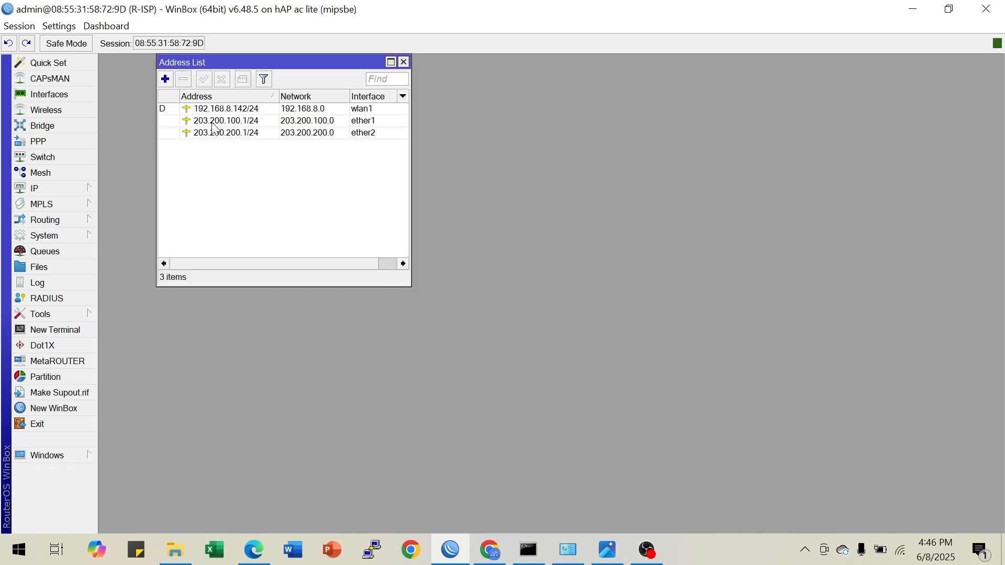
left_click(353, 111)
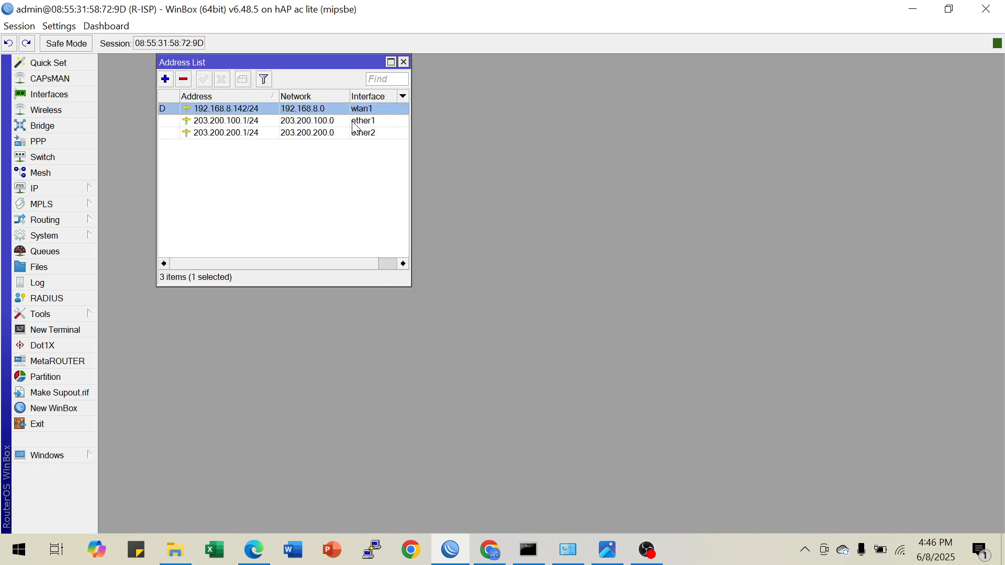
left_click(353, 121)
left_click(347, 135)
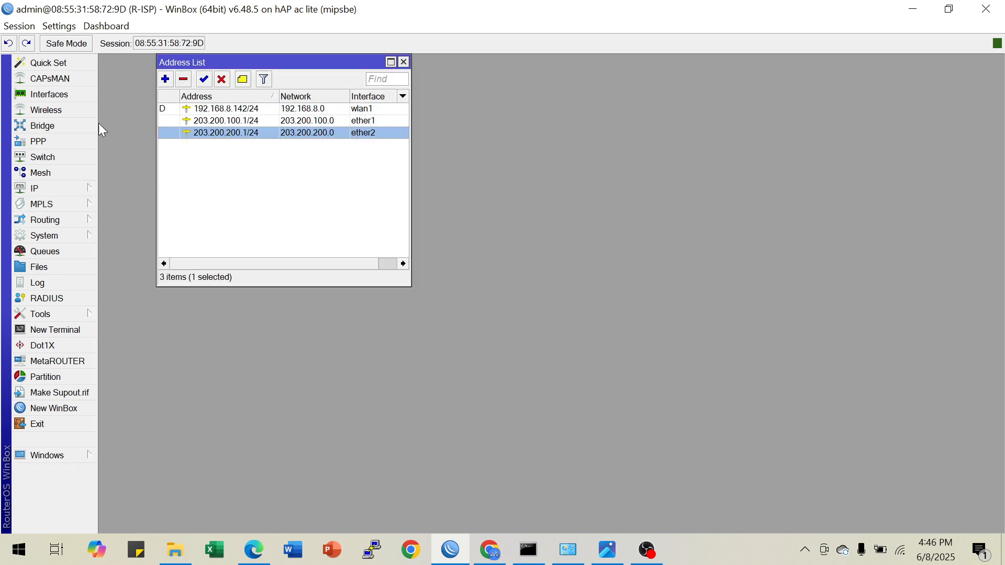
left_click(78, 113)
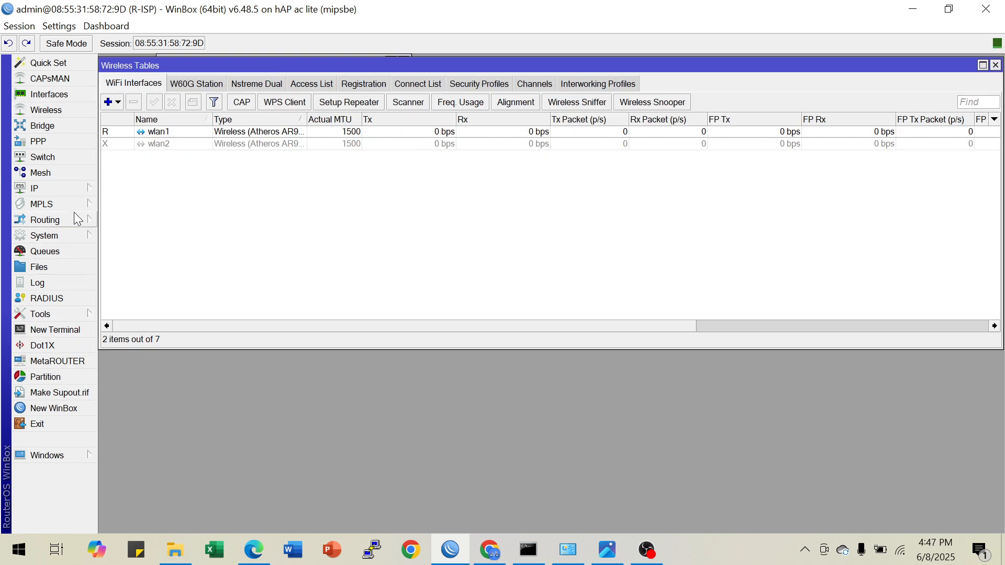
Examine the wlan1 masquerade rule in the firewall NAT list with the Action column widened, and close the firewall and wireless windows
left_click(76, 184)
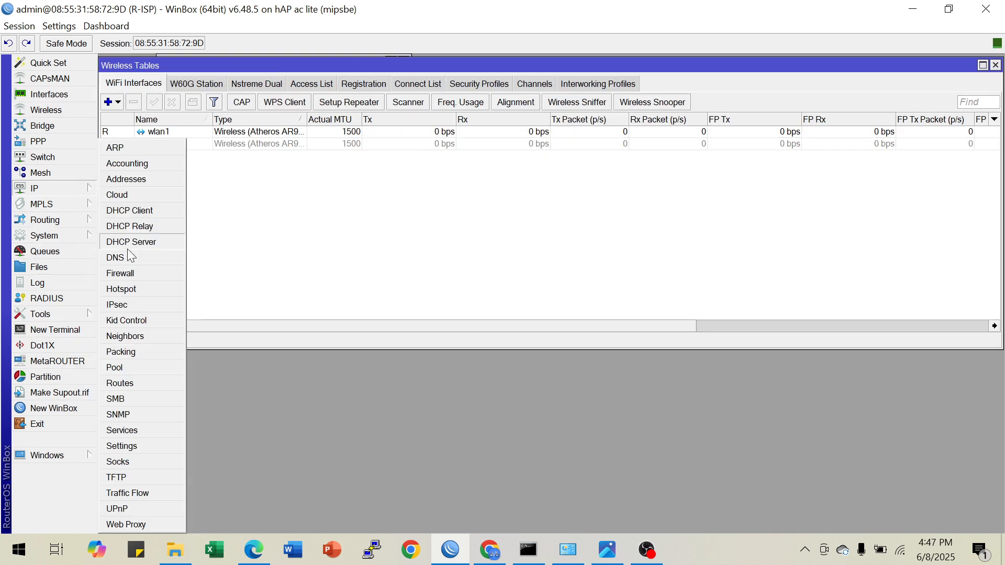
left_click(140, 274)
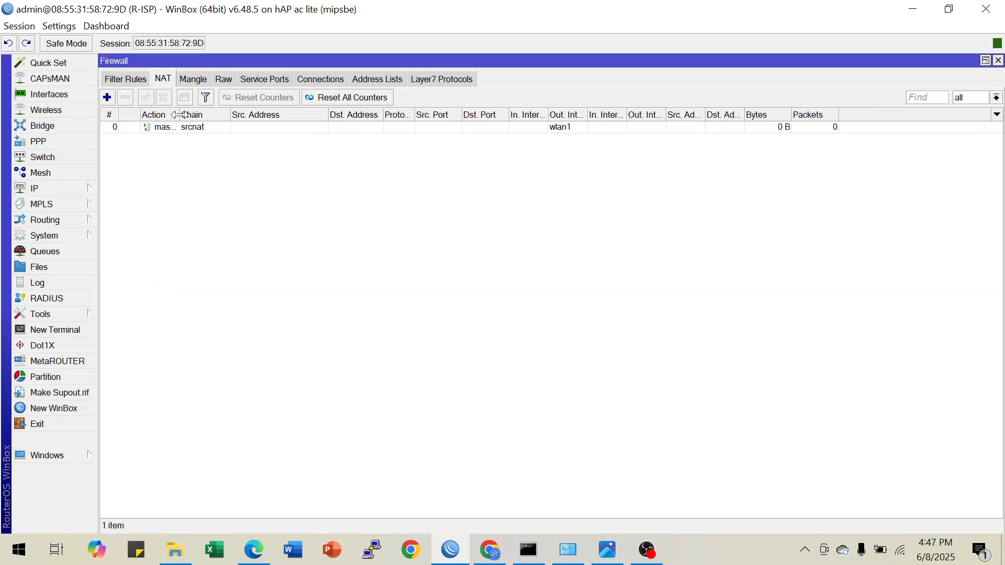
left_click_drag(176, 115, 251, 115)
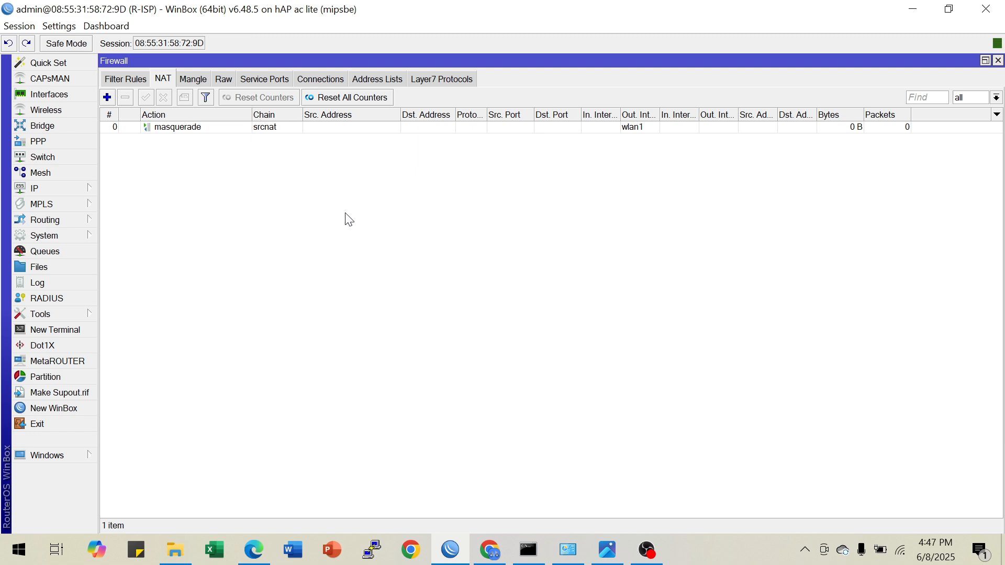
left_click(640, 127)
left_click(376, 263)
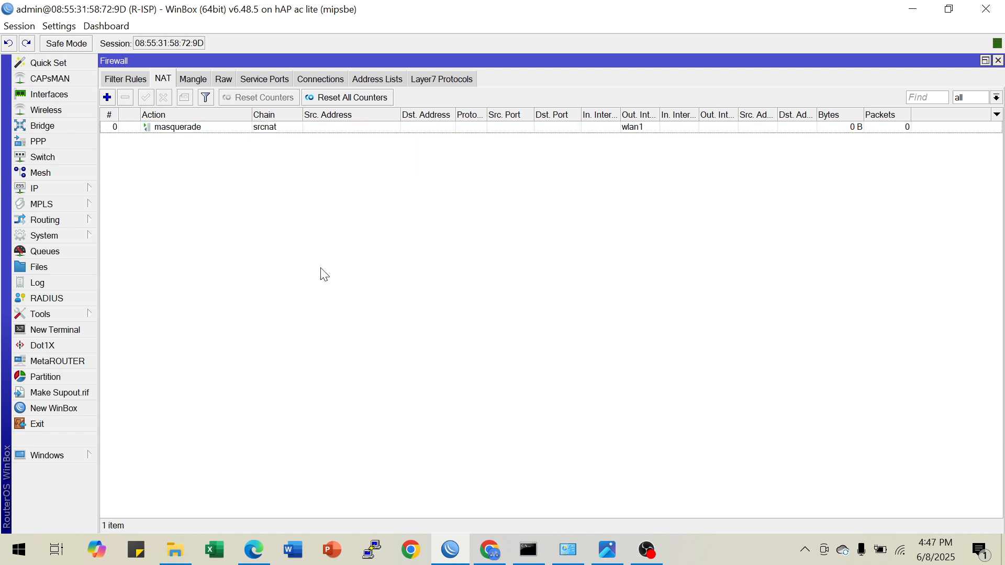
left_click(836, 128)
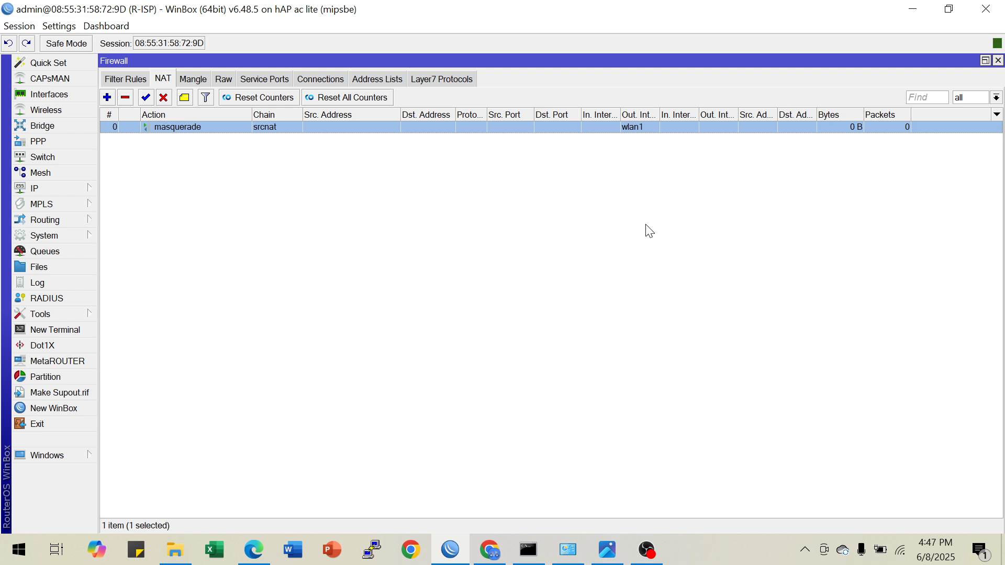
left_click(998, 61)
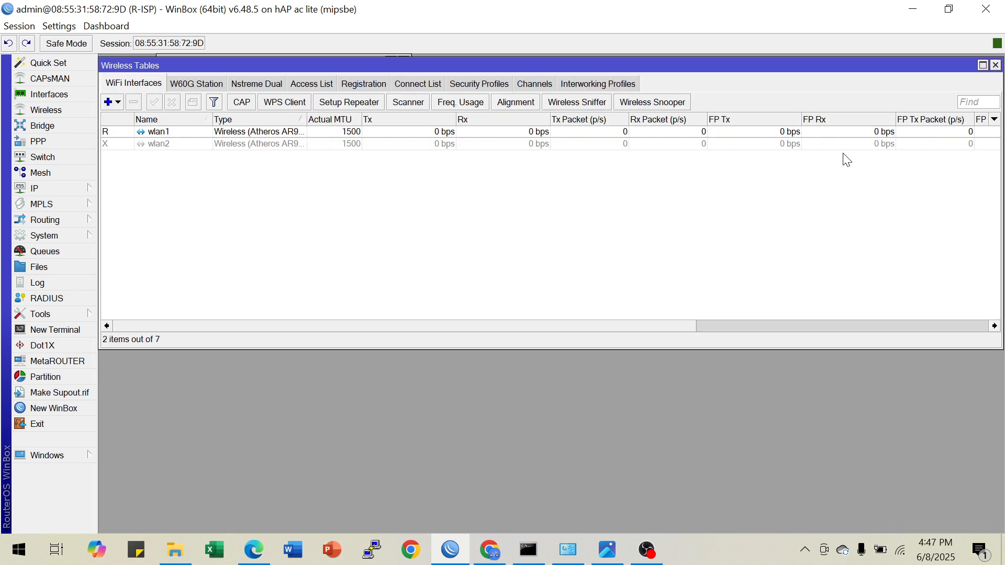
left_click(995, 65)
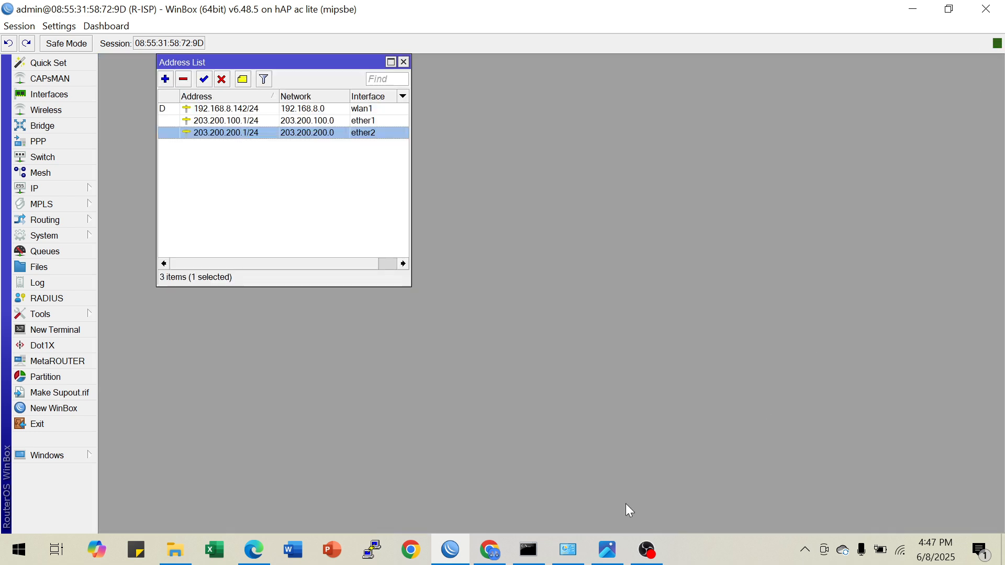
Switch to the image viewer to review the R1-SMK router's connections and requirements in the topology diagram, and return to WinBox
left_click(608, 559)
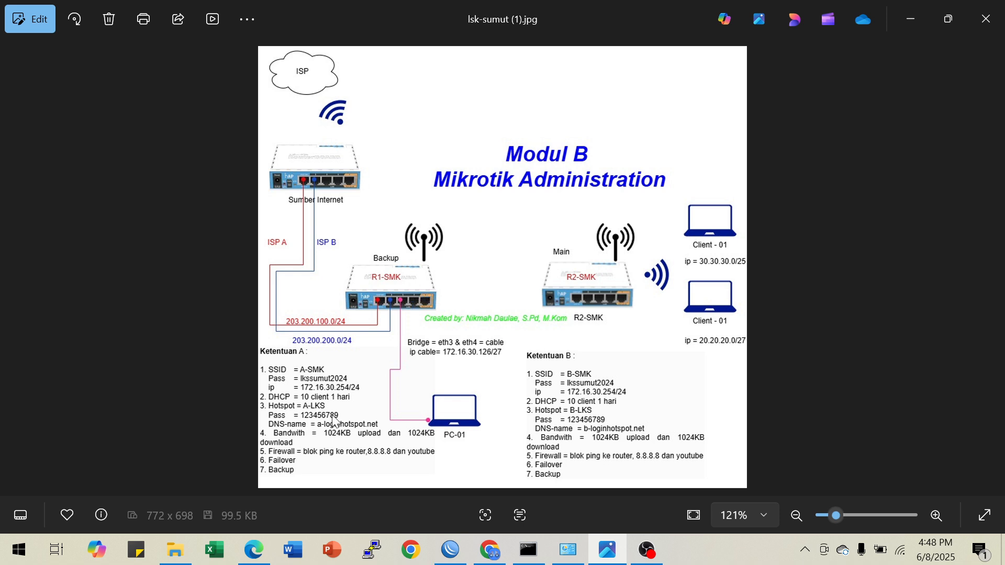
left_click(451, 550)
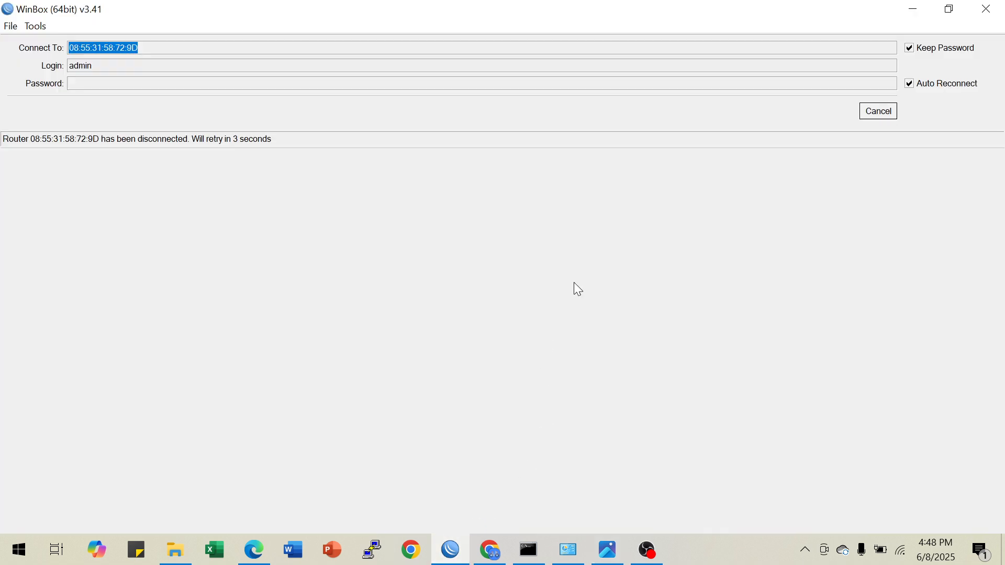
Cancel the reconnect, connect to the RB951Ui-2HnD neighbor as admin, and dismiss the password change and Hotspot windows
left_click(877, 114)
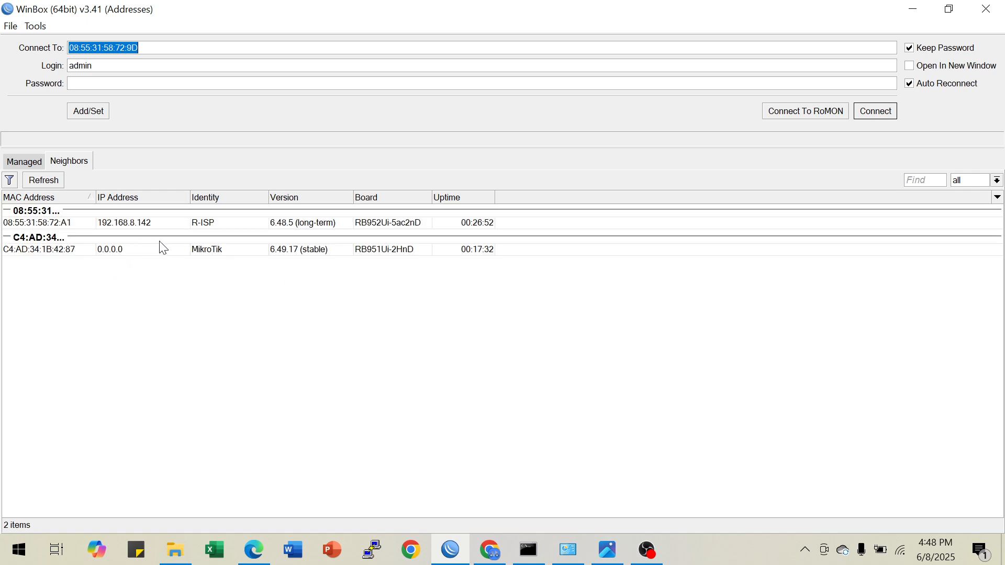
double_click(153, 222)
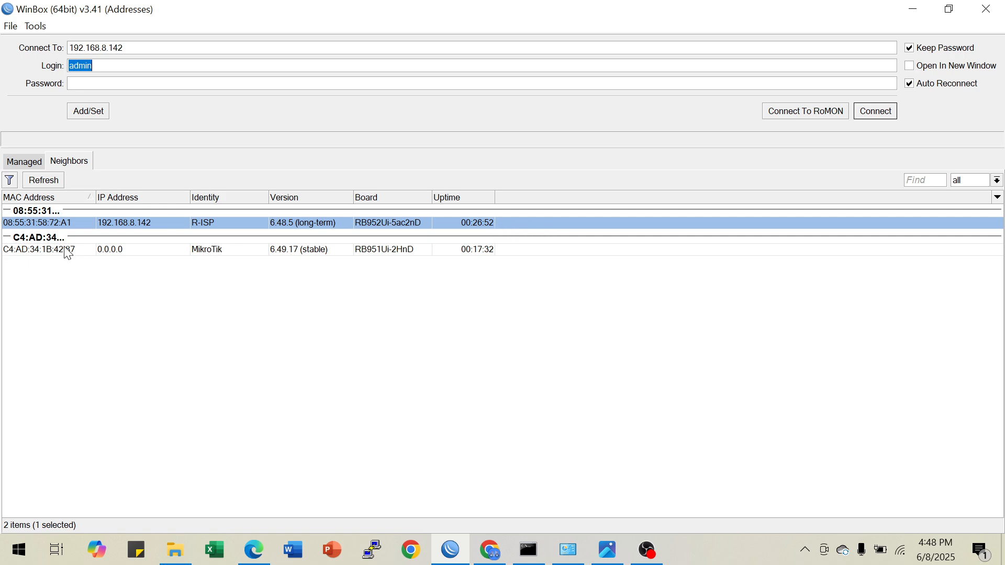
left_click(190, 251)
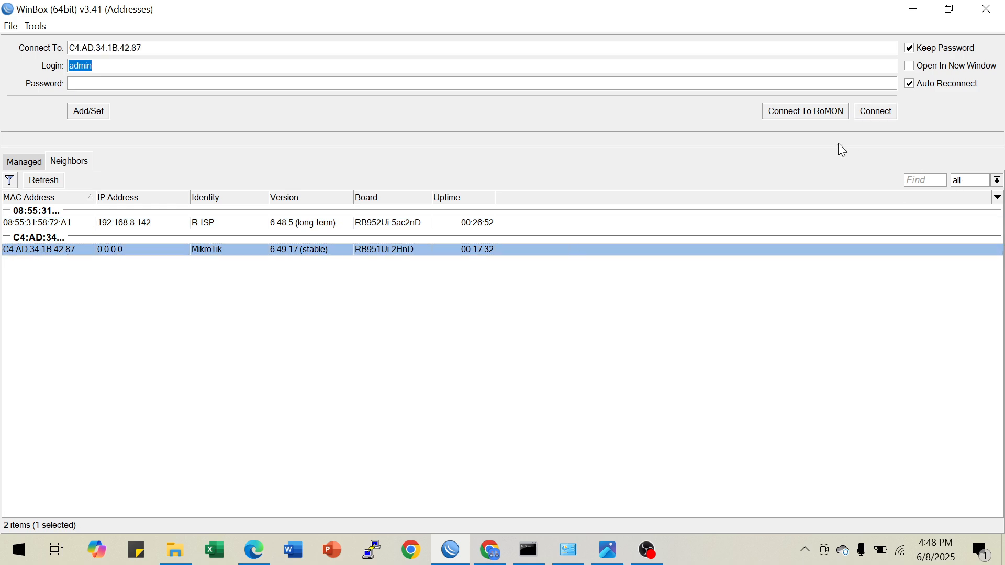
left_click(875, 111)
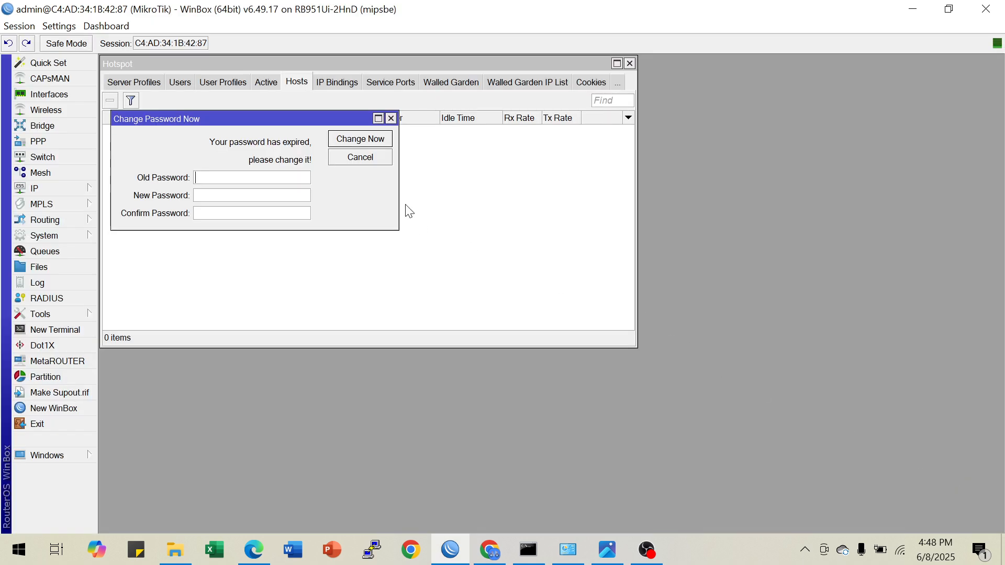
left_click(390, 118)
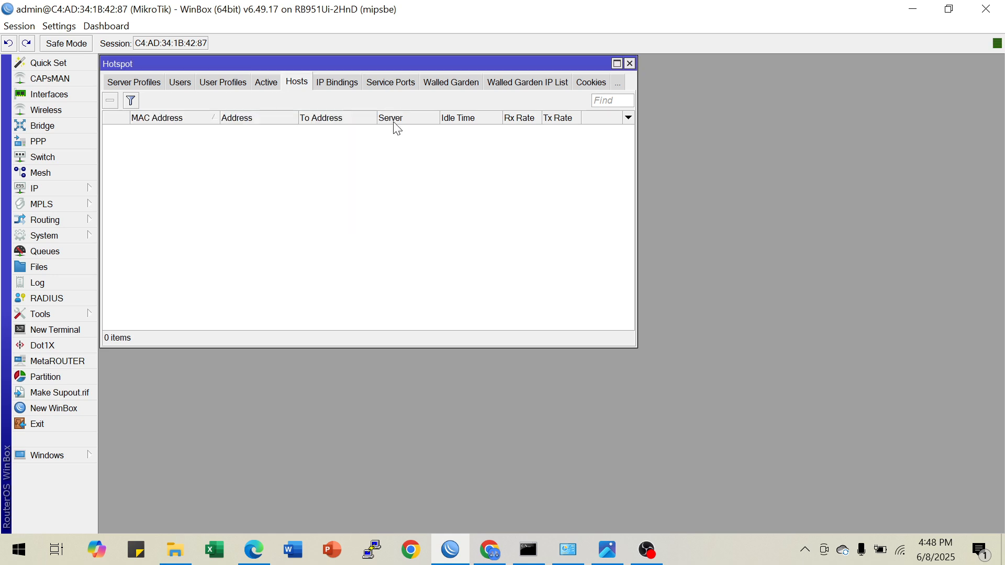
left_click(629, 64)
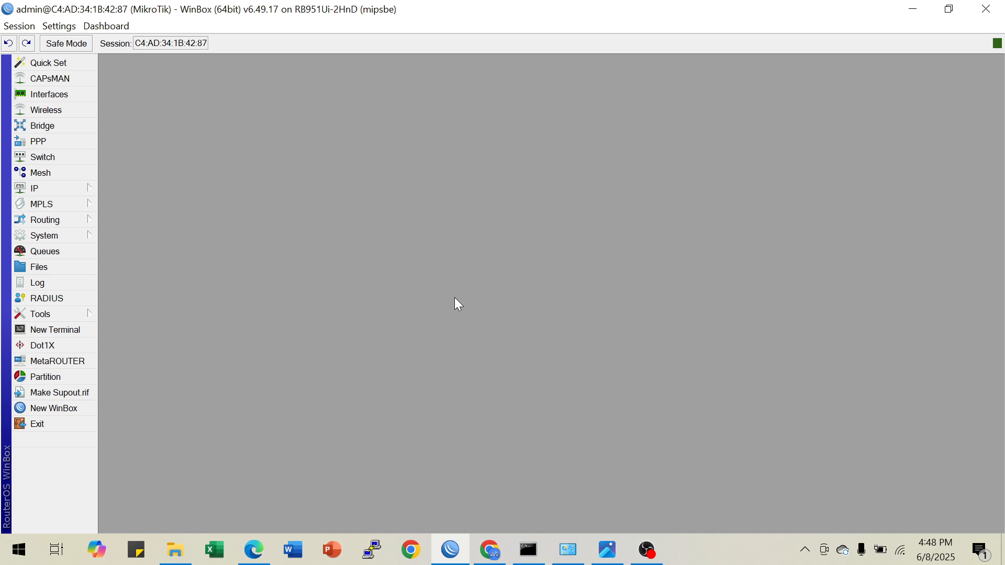
Open a terminal on the router, decline viewing the software license, and skip the new password prompt
left_click(84, 327)
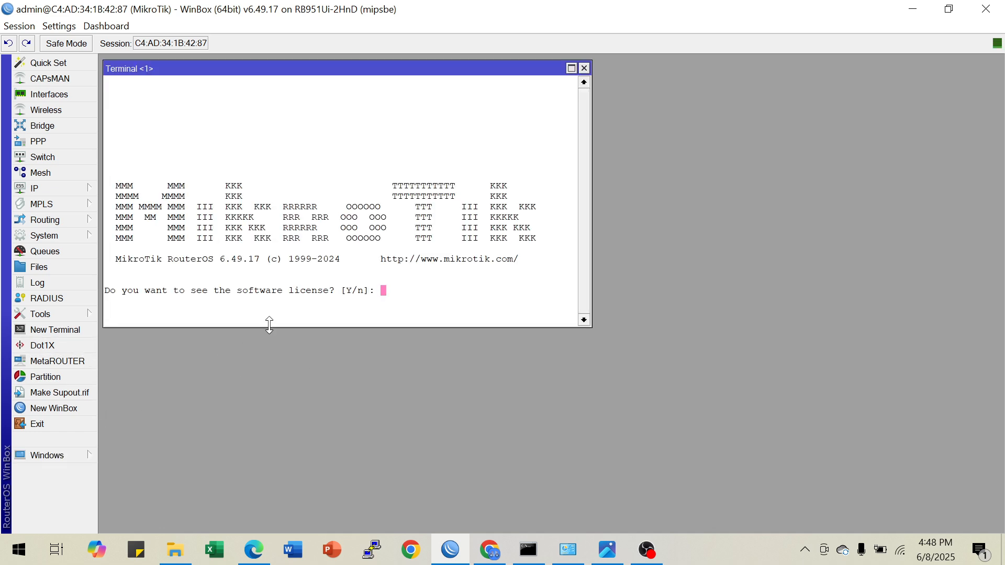
type("n")
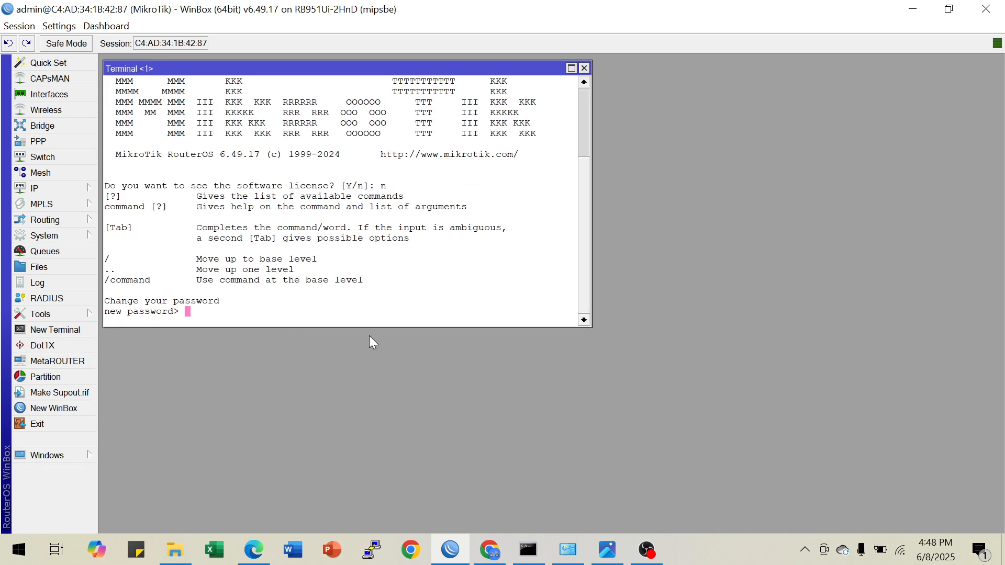
key("Return")
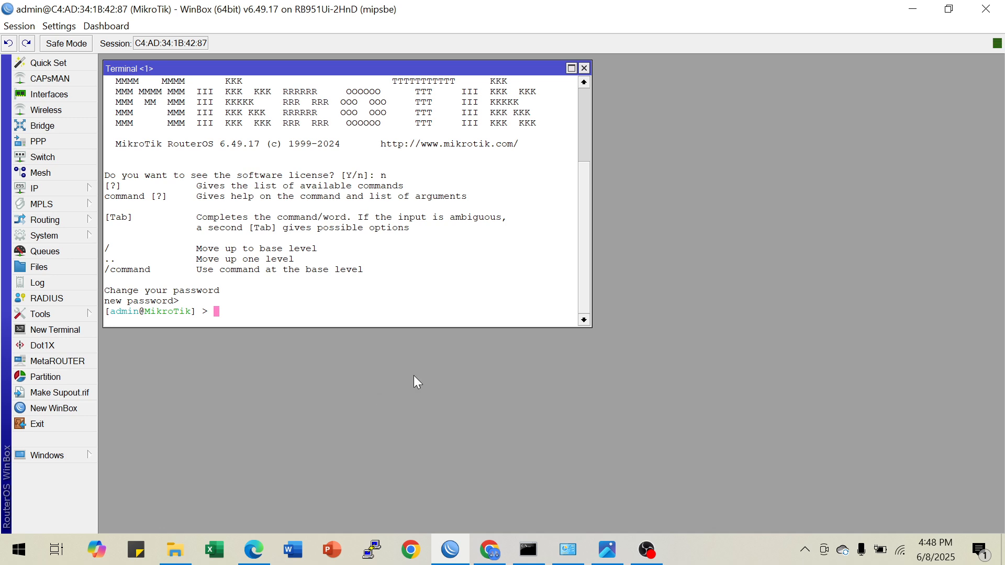
Set the router's system identity to R1-SMK from the terminal
type("system identity set name=")
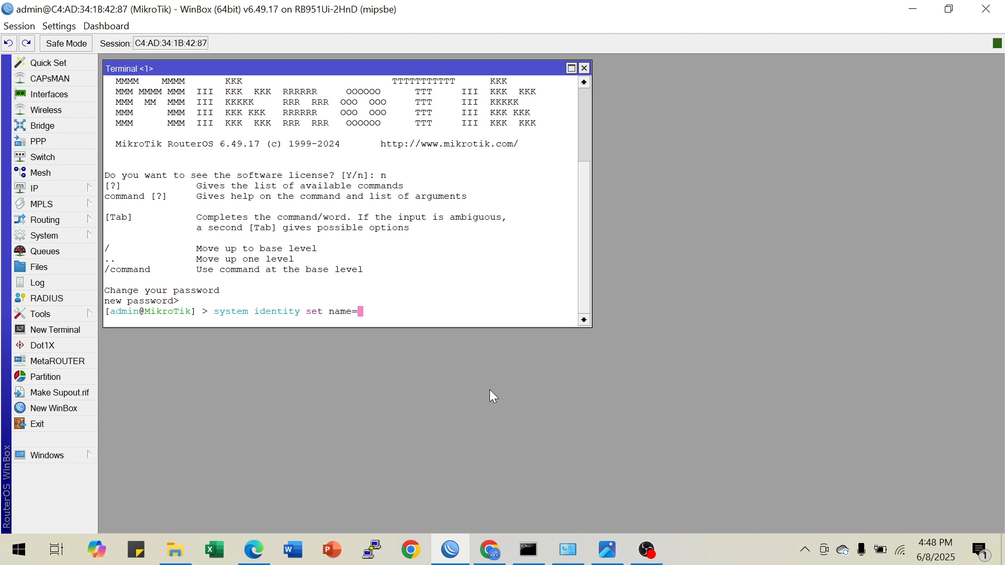
type("R1-SMK")
key("Return")
key("Return")
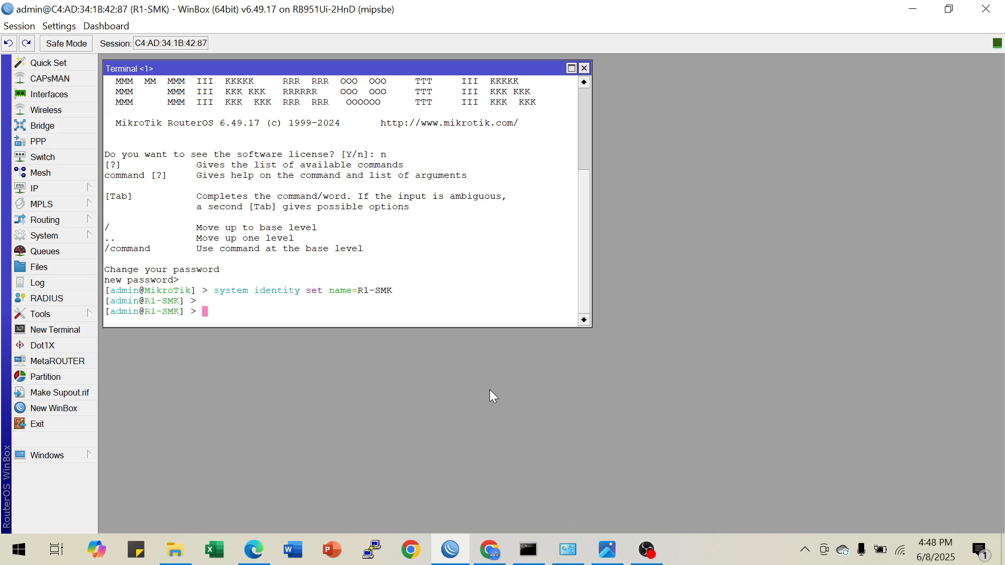
Add IP address 203.200.100.2/24 to interface ether1 with a terminal command
type("ip address add address=")
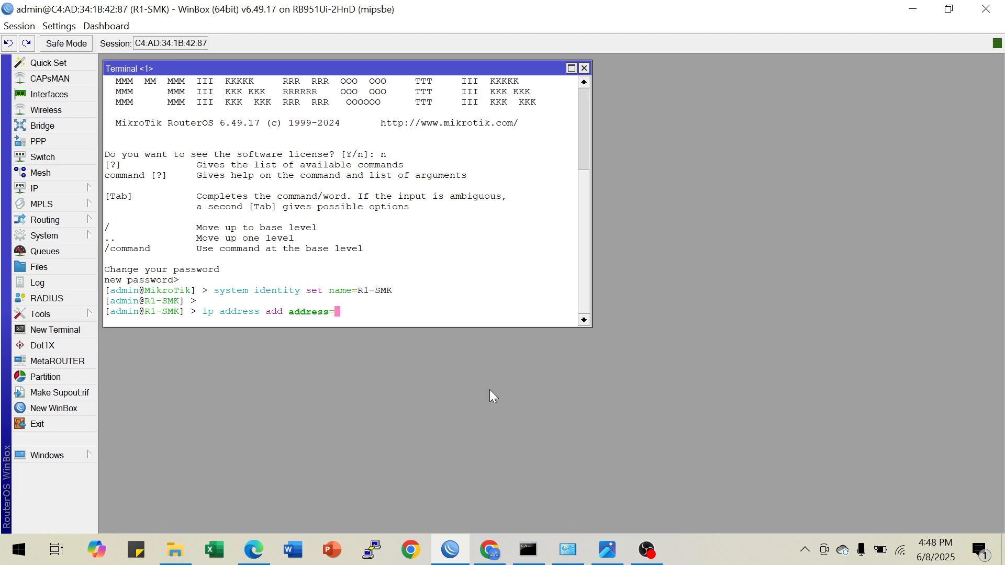
type("203.200.100.2/24 int")
key("Tab")
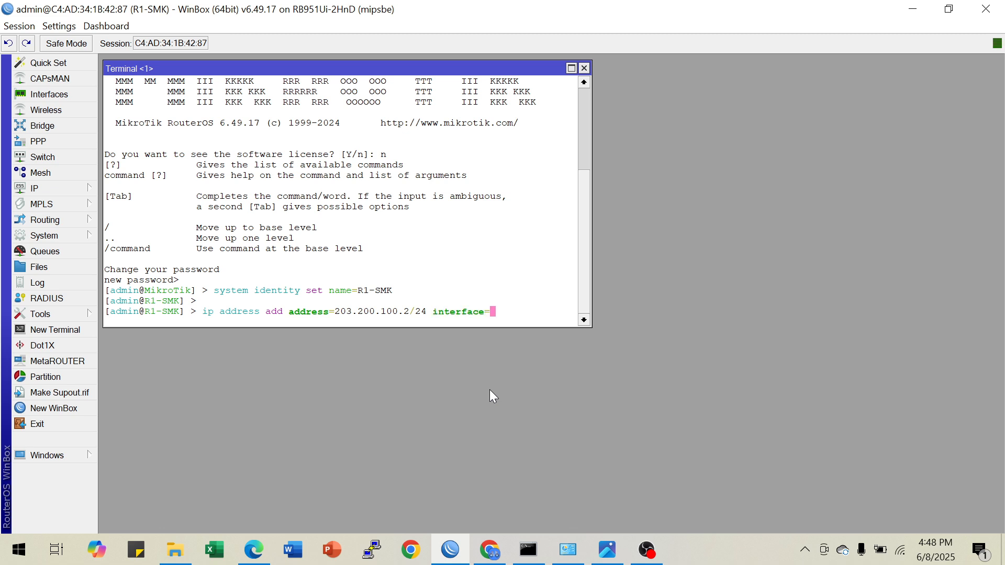
type("ether1")
key("Return")
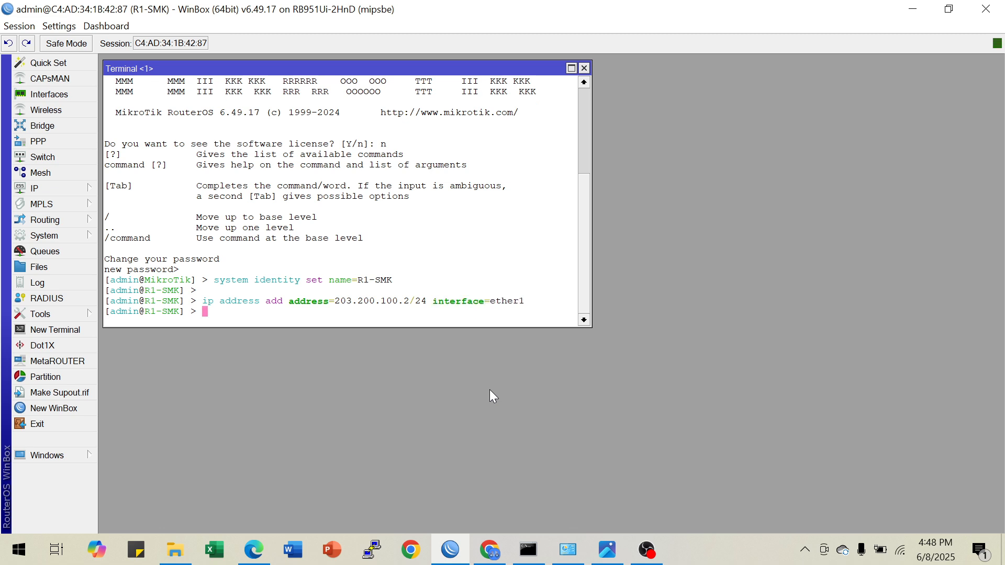
Add IP address 203.200.200.2/24 to interface ether2 by adapting the previous address command
key("Up")
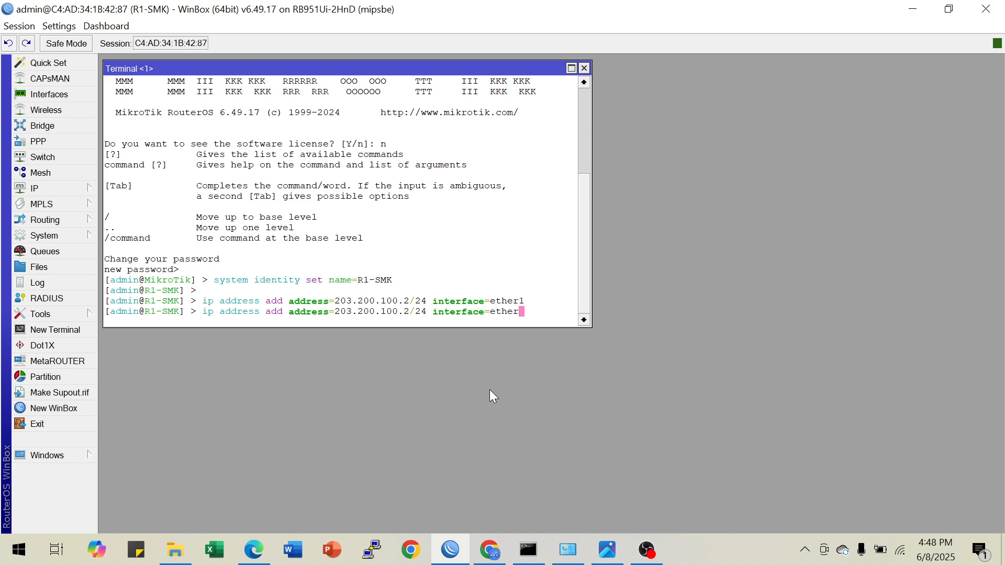
key("BackSpace")
type("2")
key("Left")
key("Left")
key("Left")
key("Left")
key("Left")
key("Left")
key("Left")
key("Left")
key("Left")
key("Left")
key("Left")
key("Left")
key("Left")
key("Left")
key("Left")
key("Left")
key("Left")
key("Left")
key("Left")
key("Left")
key("Left")
key("Left")
key("Left")
key("BackSpace")
type("2")
key("Return")
Print the router's IP address list to check the ether1 and ether2 entries
key("Return")
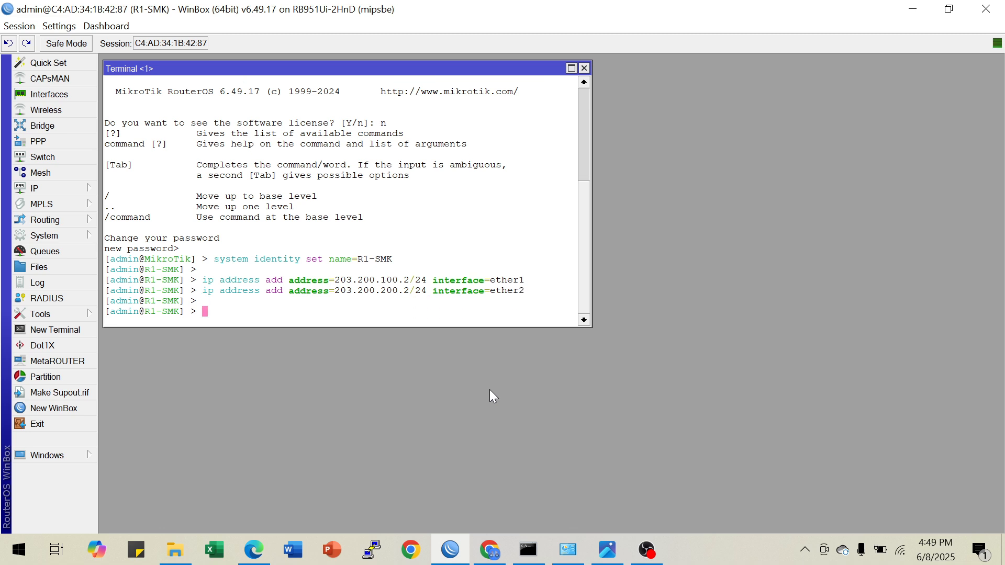
type("ip ad")
key("Tab")
type("pr")
key("Return")
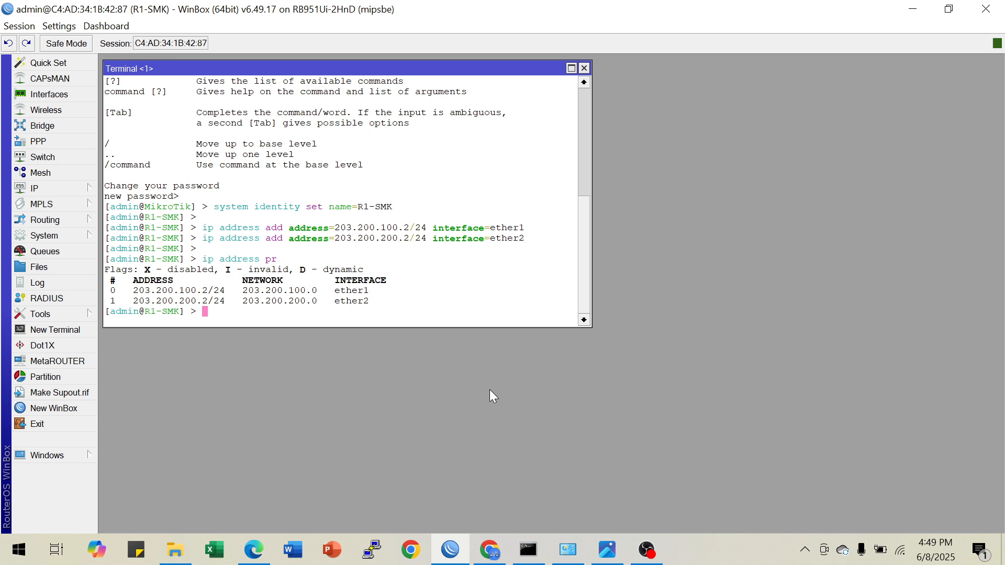
Ping 203.200.100.1 to test the ether1 link to R-ISP, and stop the ping
key("Return")
type("ping ")
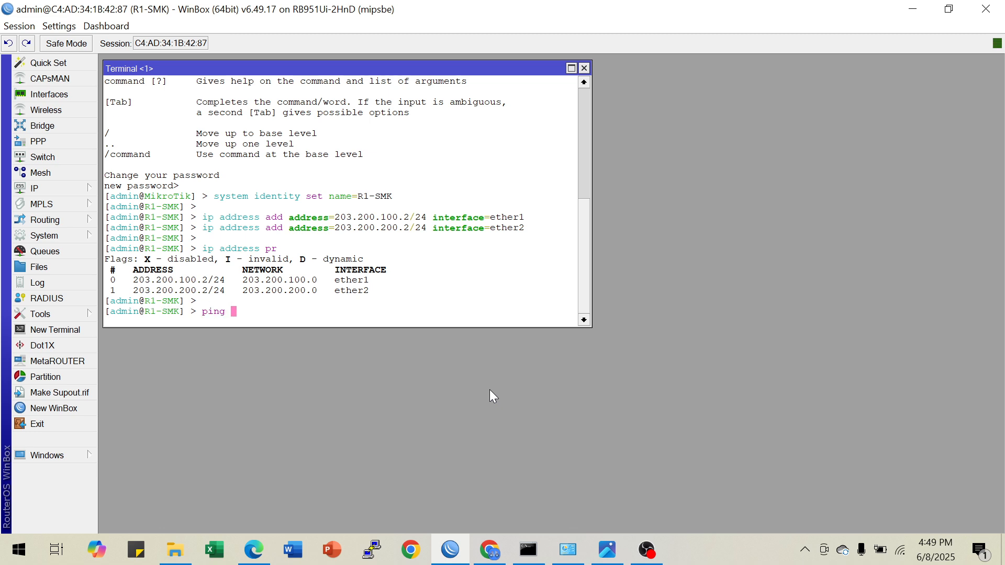
type("203.200.100.1")
key("Return")
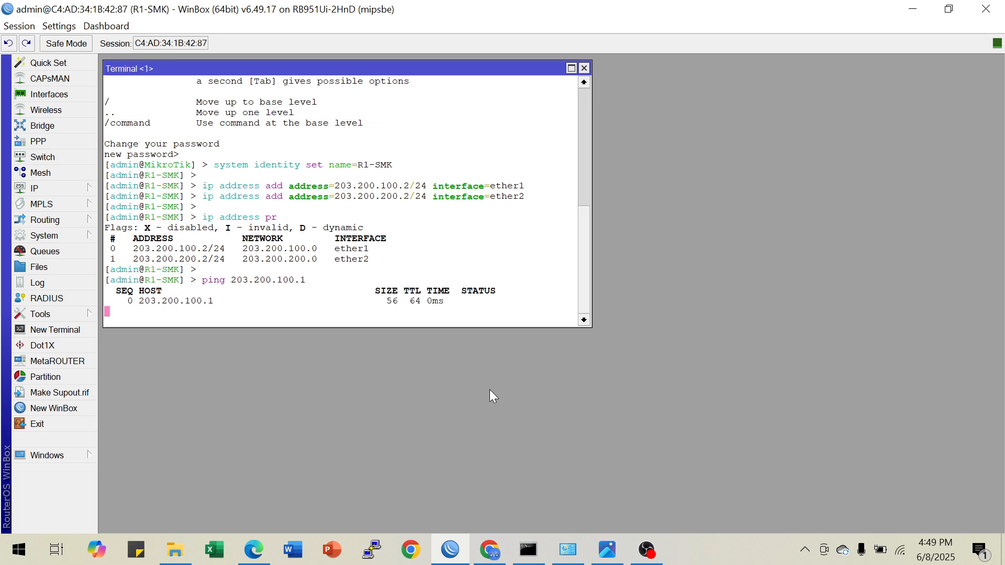
key("ctrl+c")
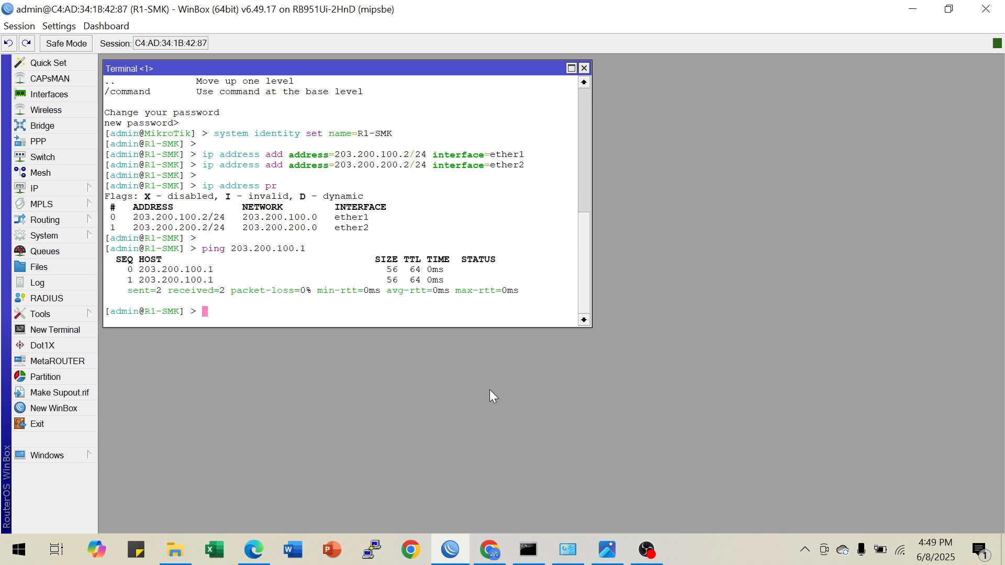
Ping 203.200.200.1 to test the ether2 link to R-ISP, and stop the ping
key("Up")
key("Left")
key("Left")
key("Left")
key("Left")
key("BackSpace")
type("2")
key("Return")
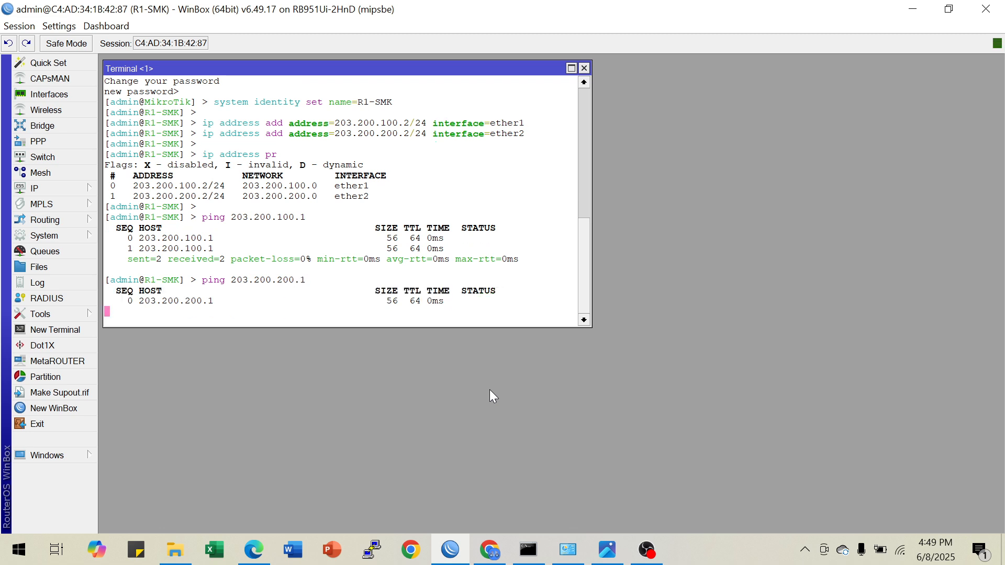
key("ctrl+c")
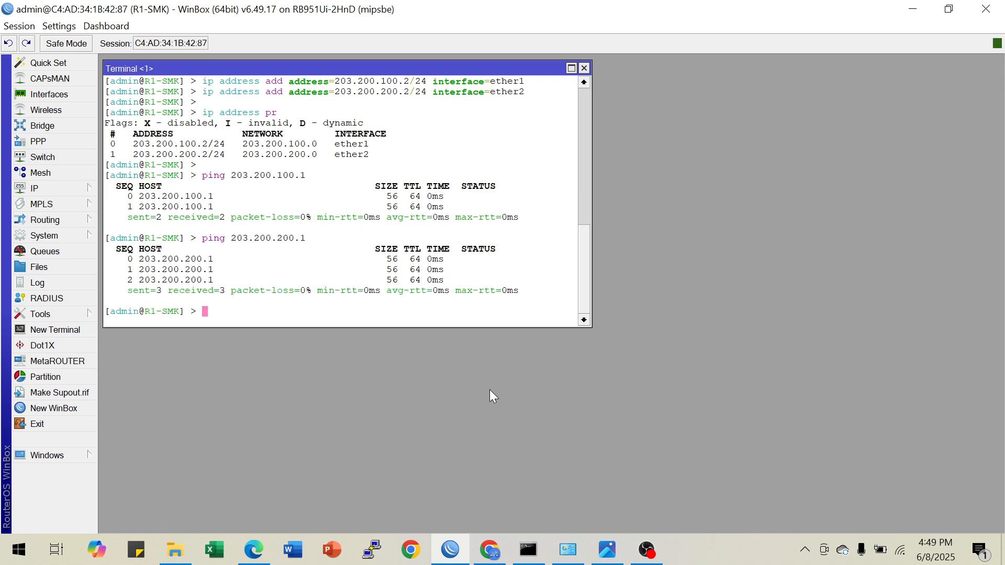
Check the R1-SMK bridge requirement in the image viewer's topology diagram, and add a bridge named cable in the WinBox terminal
left_click(607, 550)
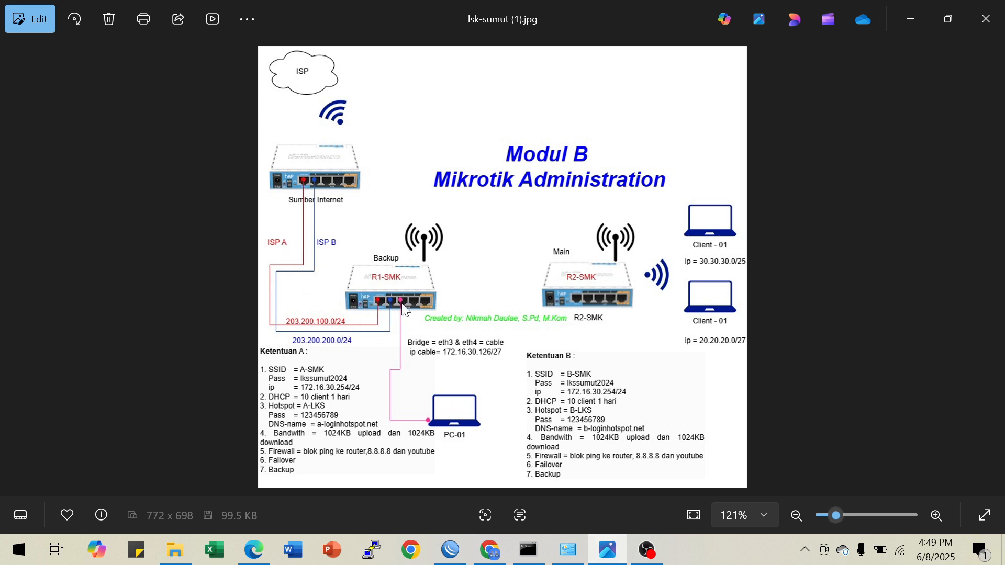
left_click(908, 18)
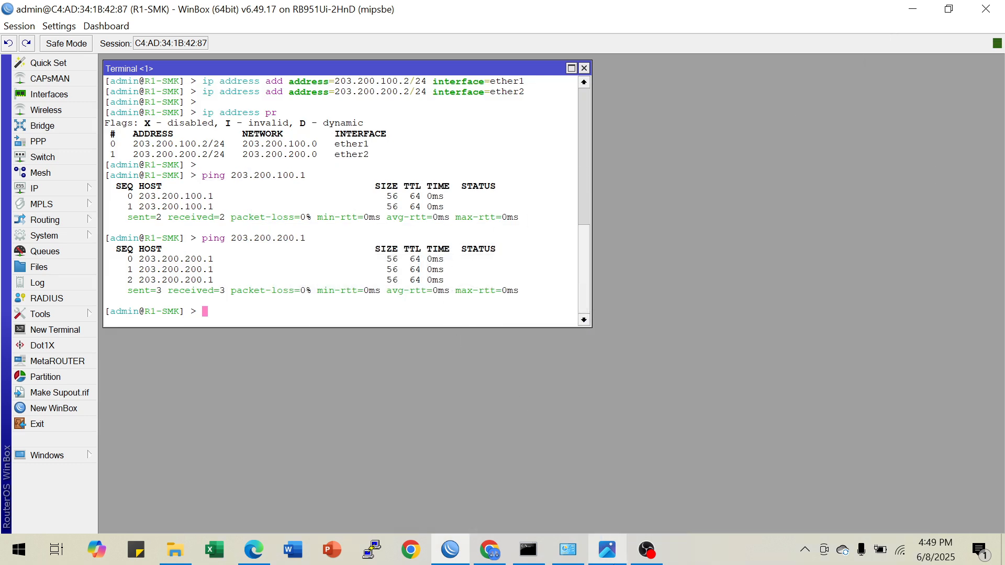
left_click(611, 552)
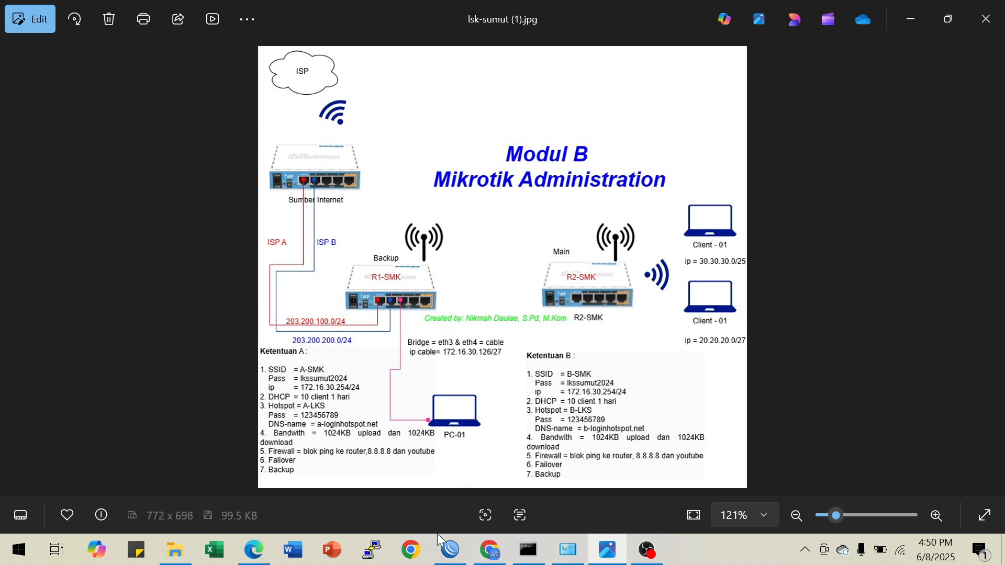
left_click(451, 549)
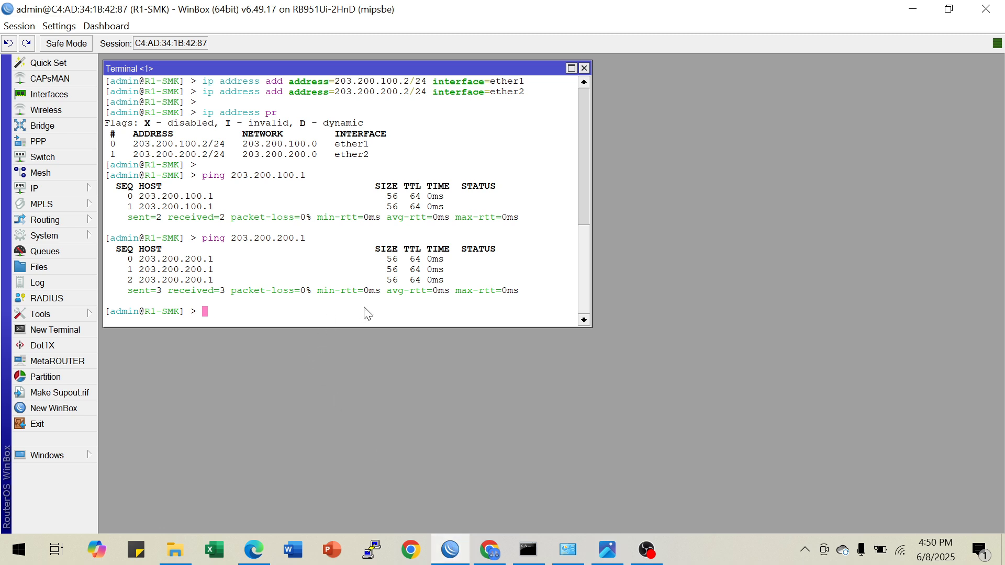
type("interface bridge n")
key("BackSpace")
type("add na")
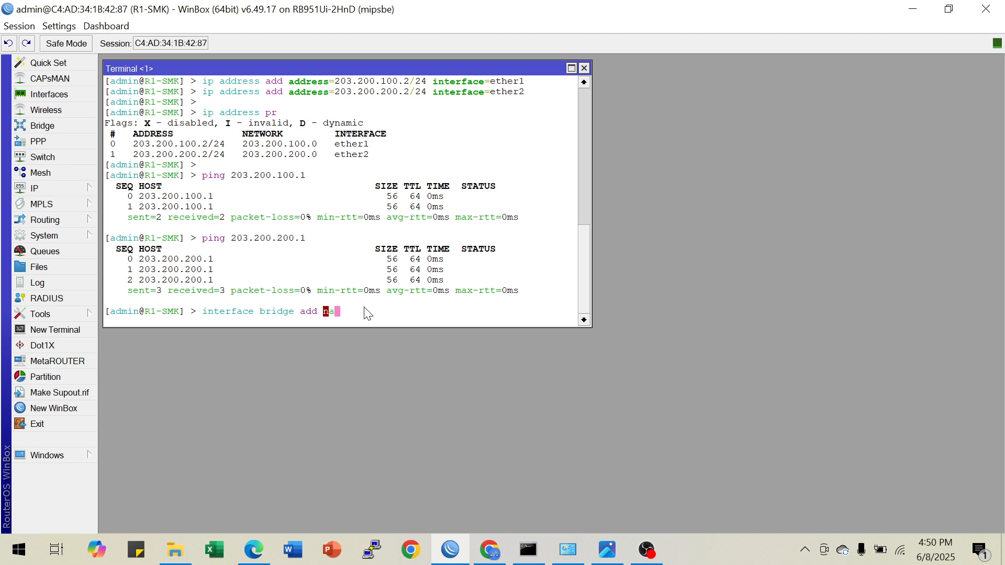
type("me=cable")
key("Return")
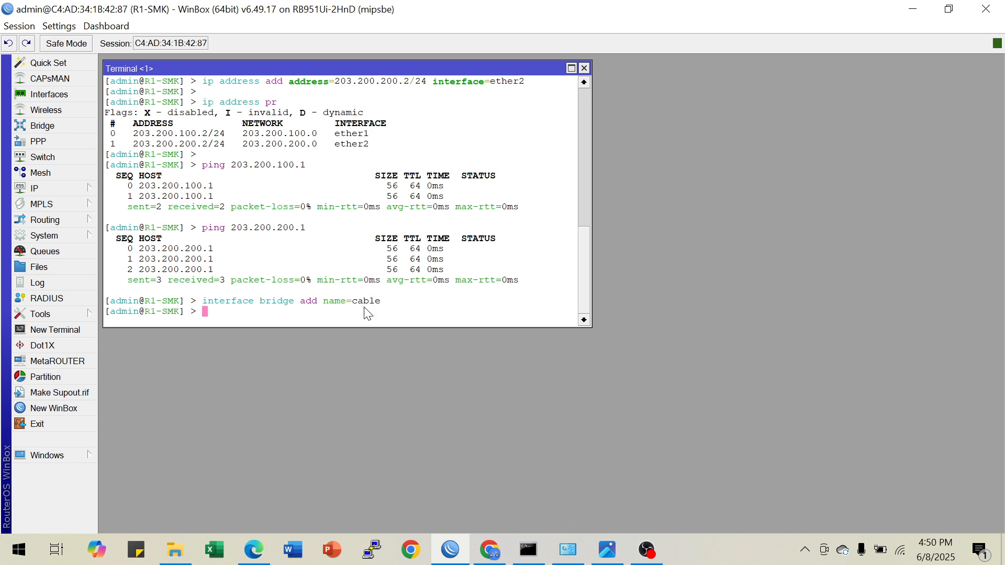
Recheck the bridge ports in the image viewer's diagram, and add ether3 as a port of bridge cable in the WinBox terminal
left_click(607, 549)
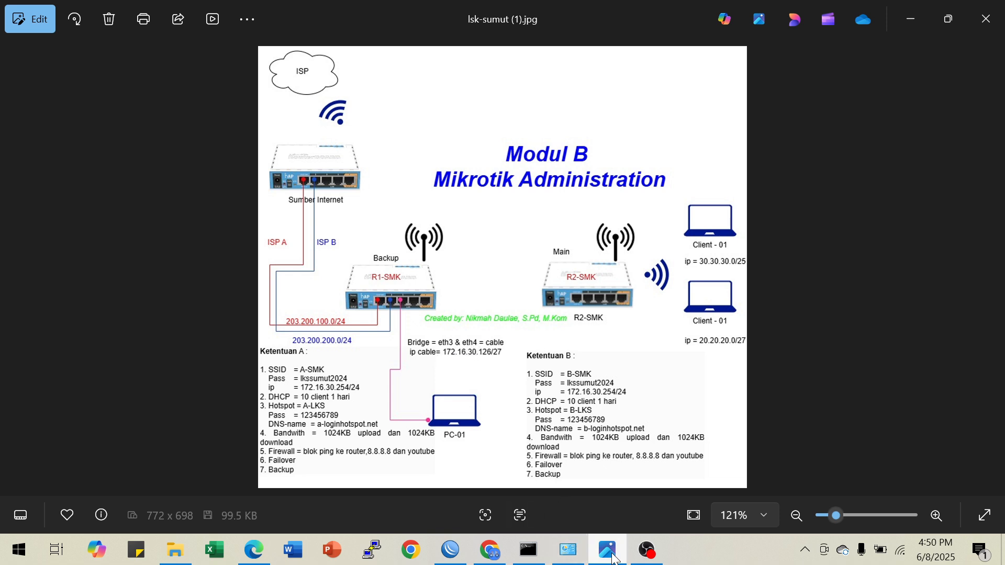
left_click(450, 550)
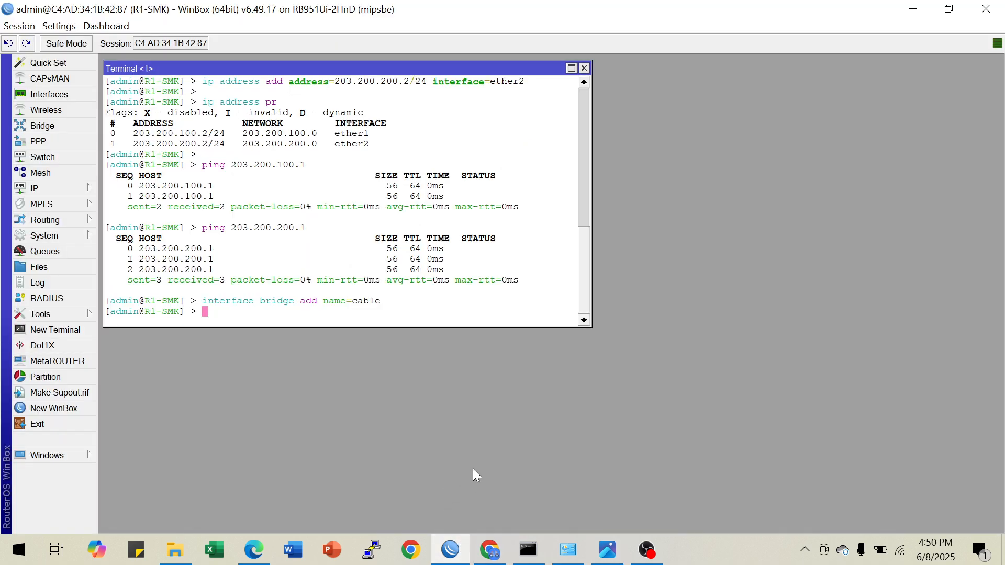
key("Return")
type("inter")
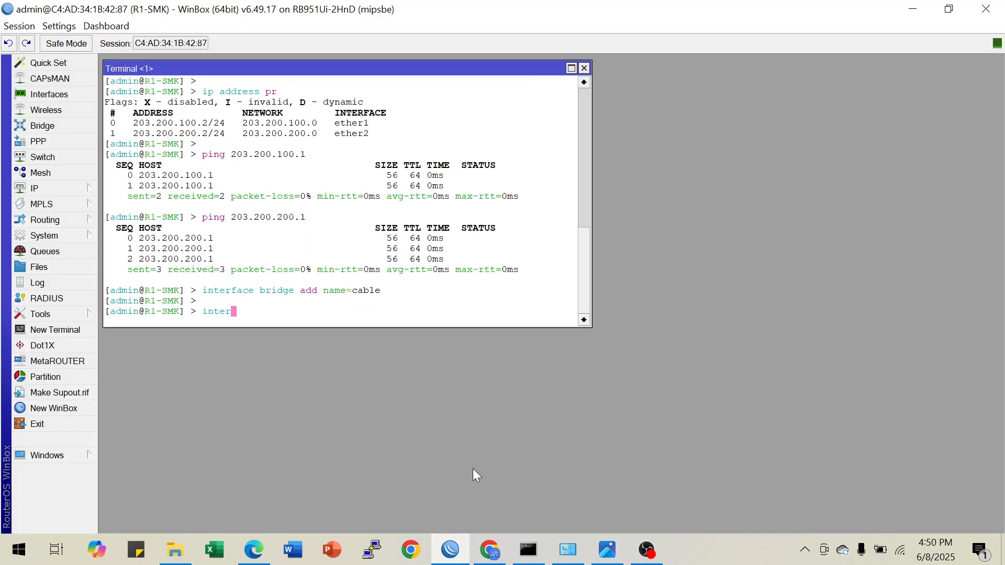
type("face bridge port add inte")
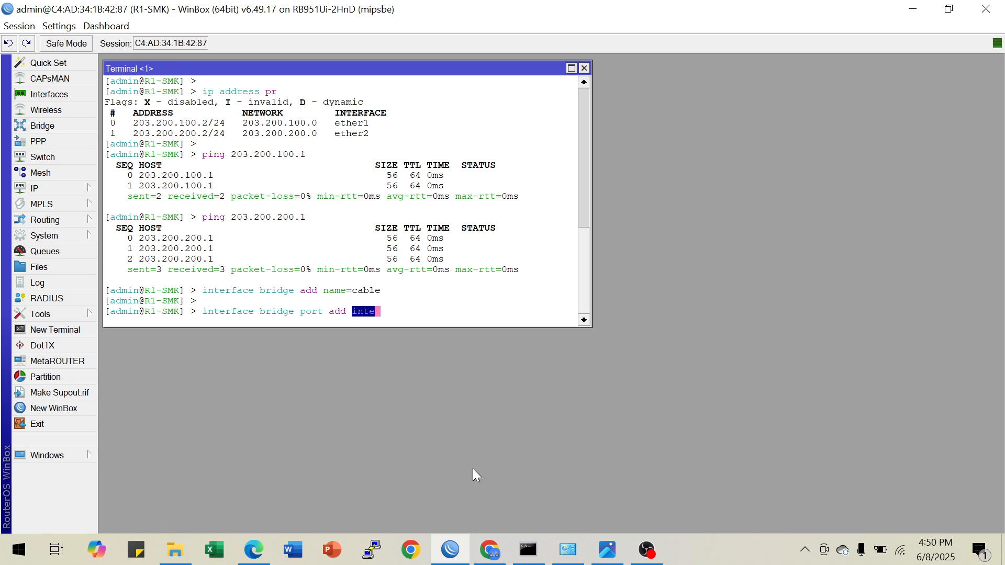
type("rr")
key("BackSpace")
key("Tab")
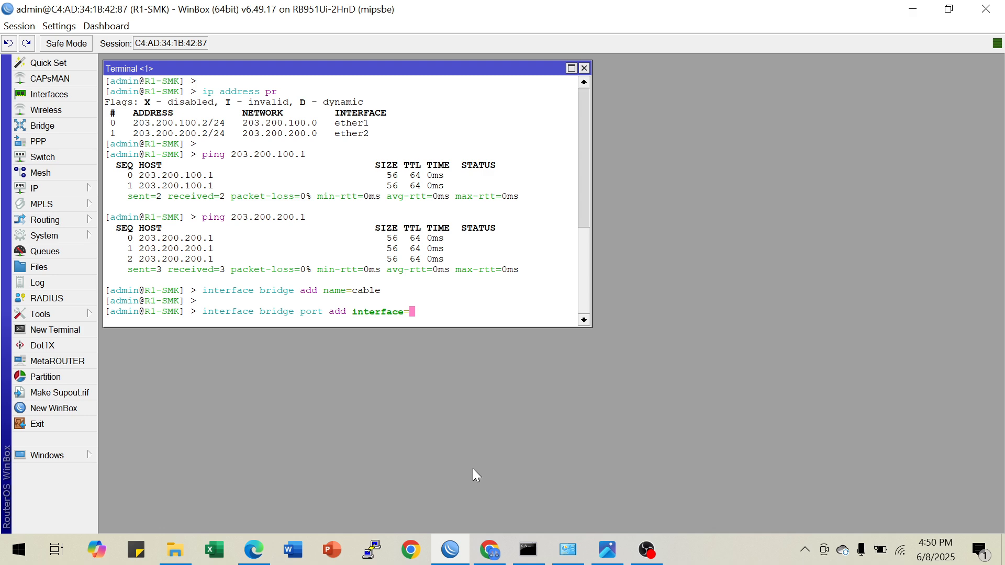
type("ether3 bridge=cable")
key("Return")
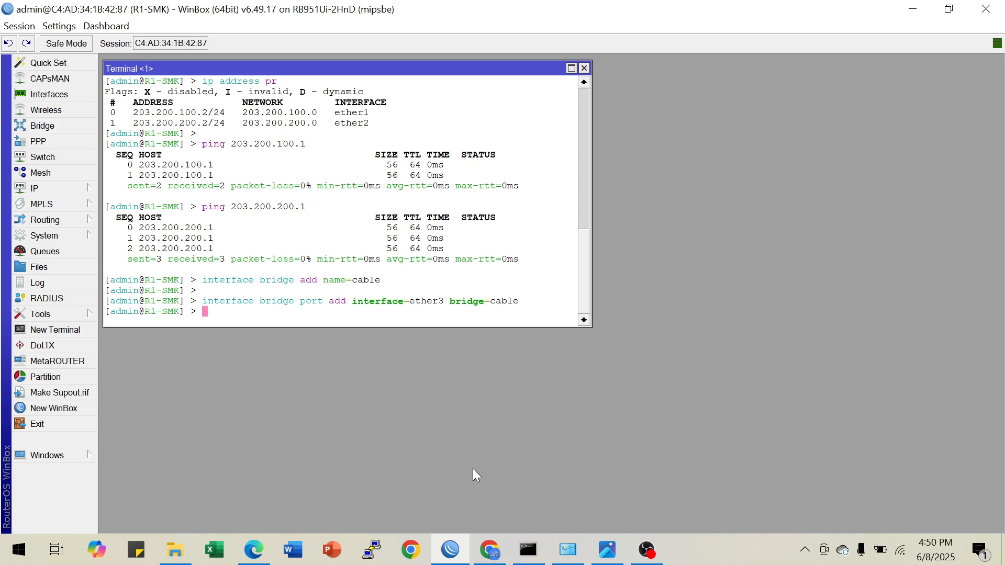
Add ether4 as a port of bridge cable, reusing the previous ether3 port command
key("Up")
key("Left")
key("Left")
key("Left")
key("Left")
key("Left")
key("Left")
key("Left")
key("Left")
key("Left")
key("Left")
key("Left")
key("Left")
key("Left")
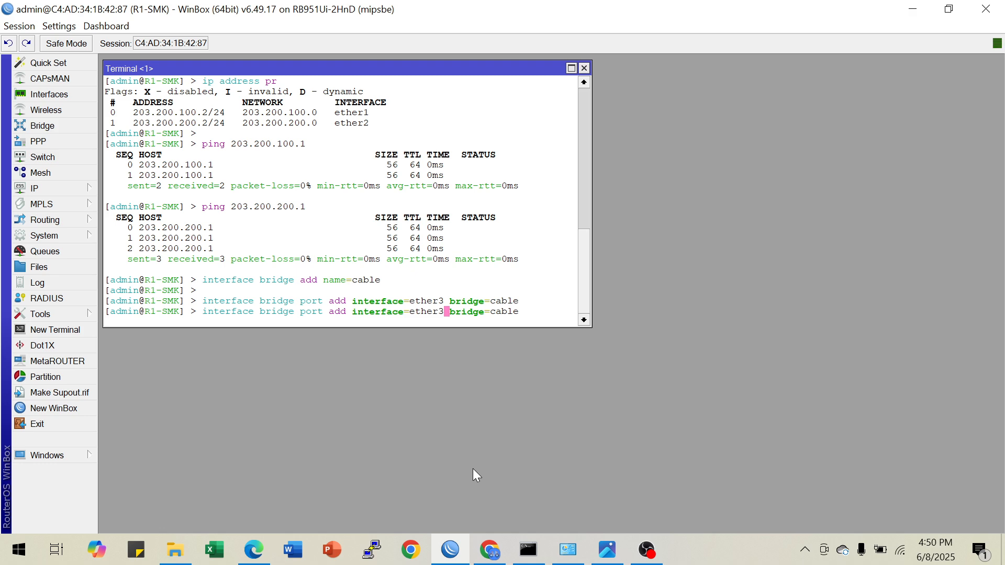
key("BackSpace")
type("4")
key("Return")
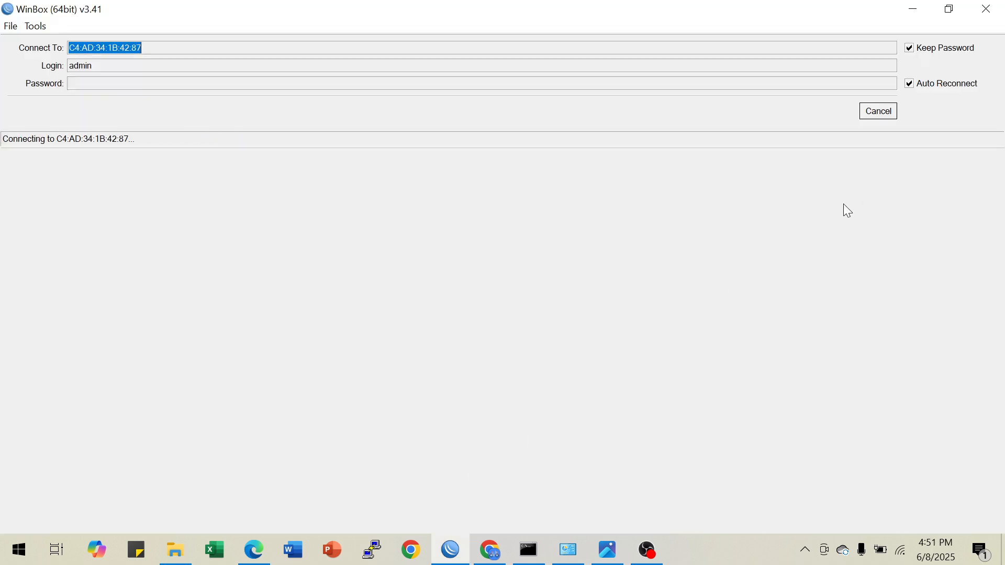
Reconnect to R1-SMK and open a fresh terminal, skipping the requested password change
left_click(867, 114)
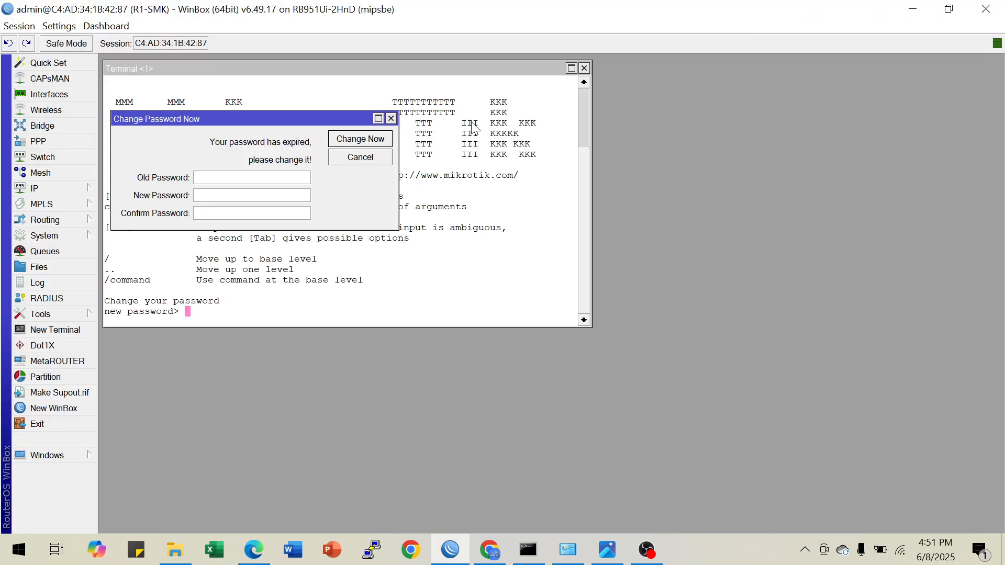
left_click(391, 119)
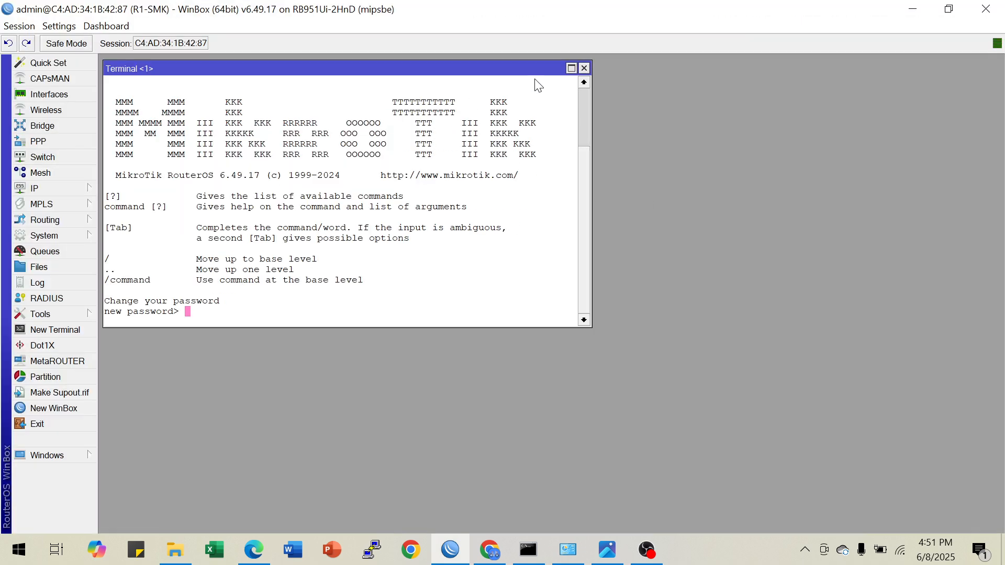
left_click(584, 68)
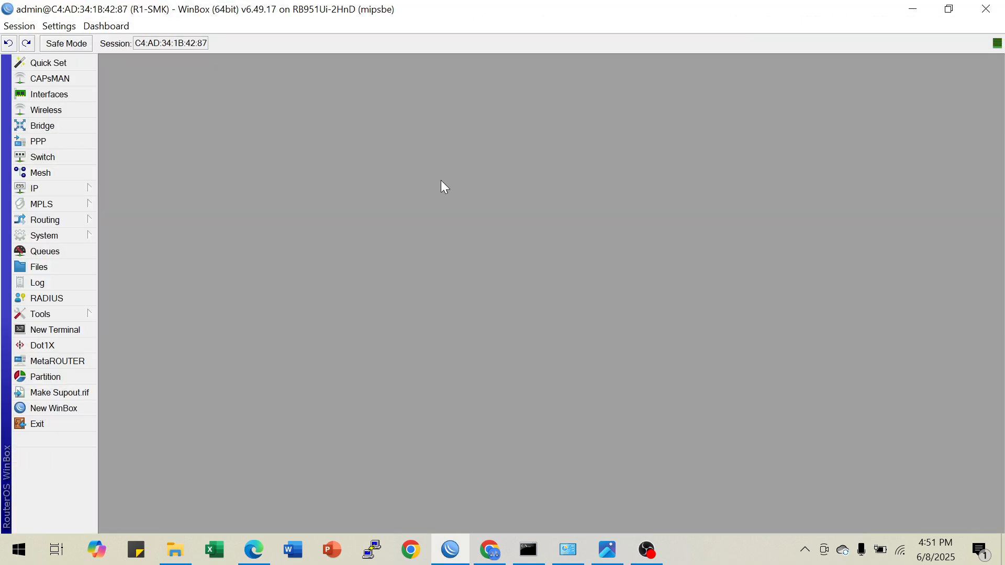
left_click(67, 330)
key("Return")
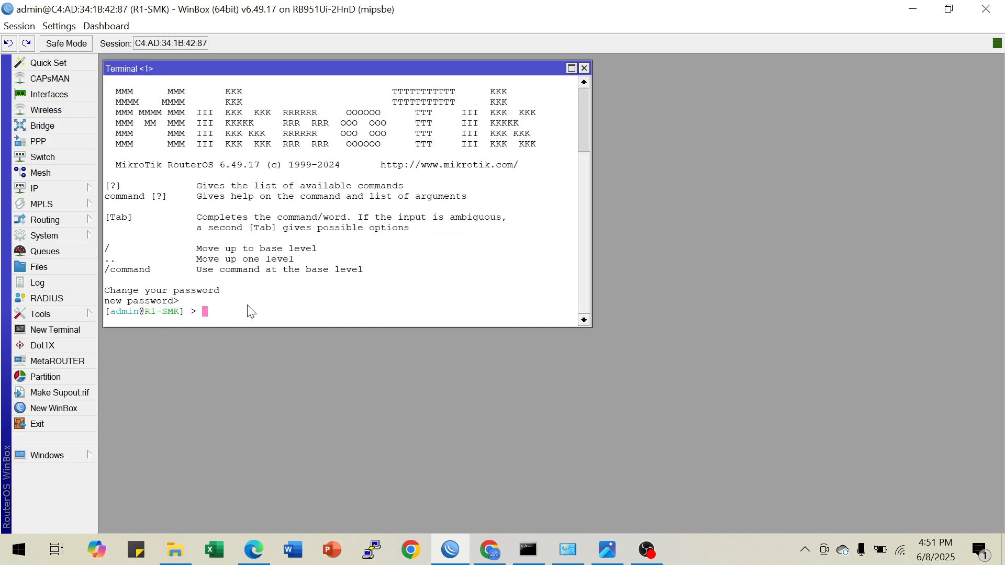
Print the bridge list in the terminal and check the name of the bridge
type("inter")
key("Tab")
type("brid")
key("Tab")
type("pr")
key("Return")
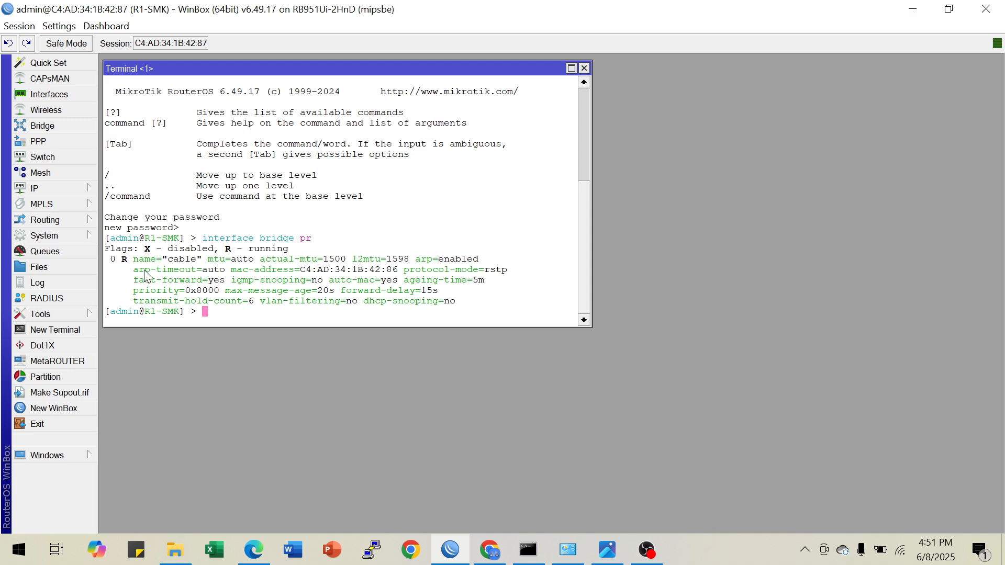
double_click(178, 259)
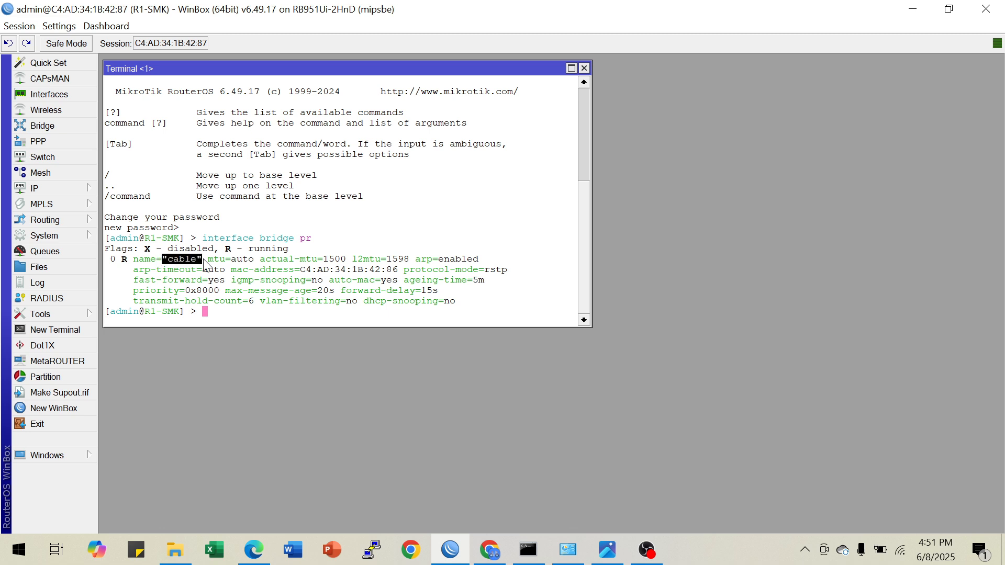
left_click(232, 315)
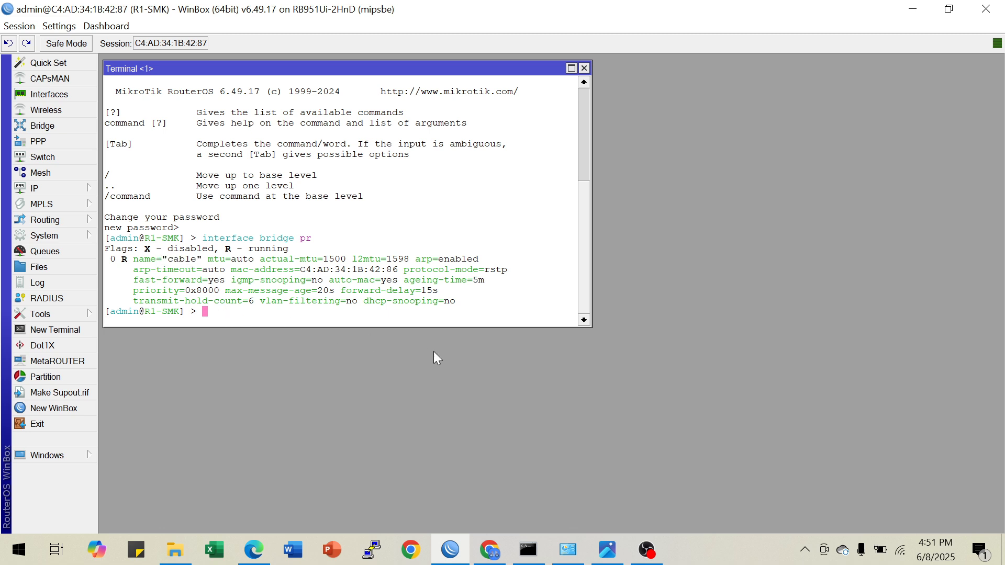
Print the bridge port list and check which interfaces belong to bridge cable
key("Up")
key("BackSpace")
key("BackSpace")
type("port ")
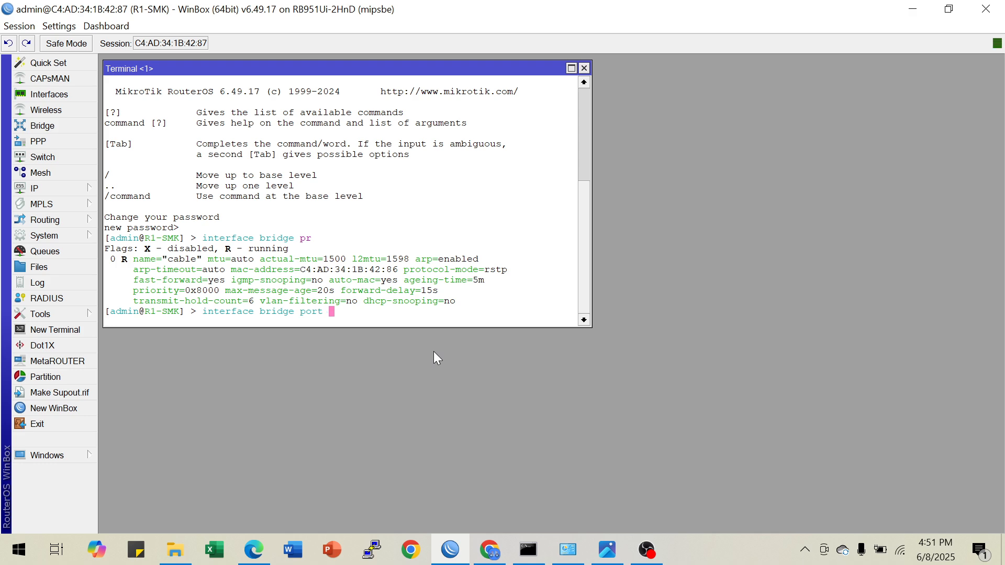
type("pr")
key("Return")
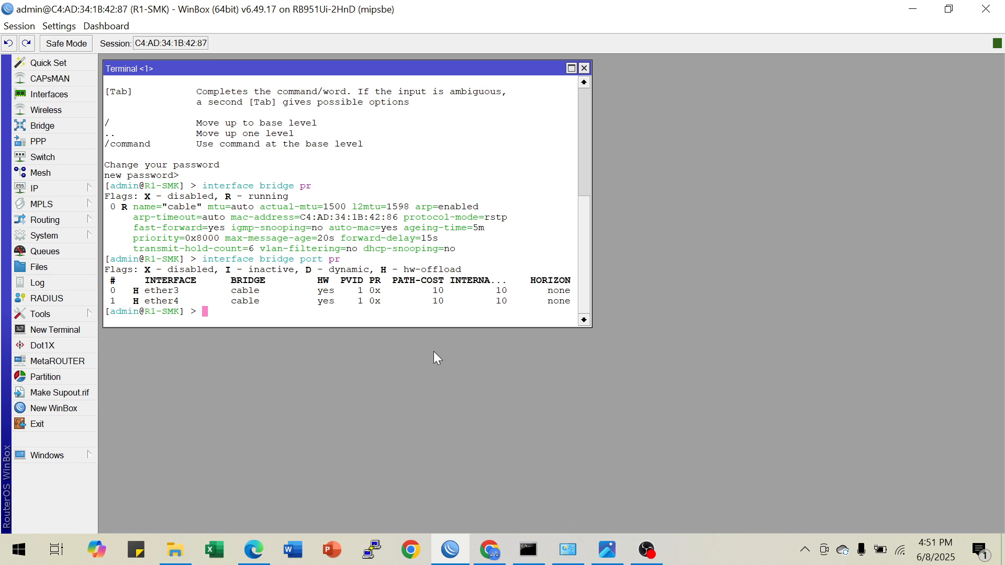
left_click_drag(163, 301, 264, 309)
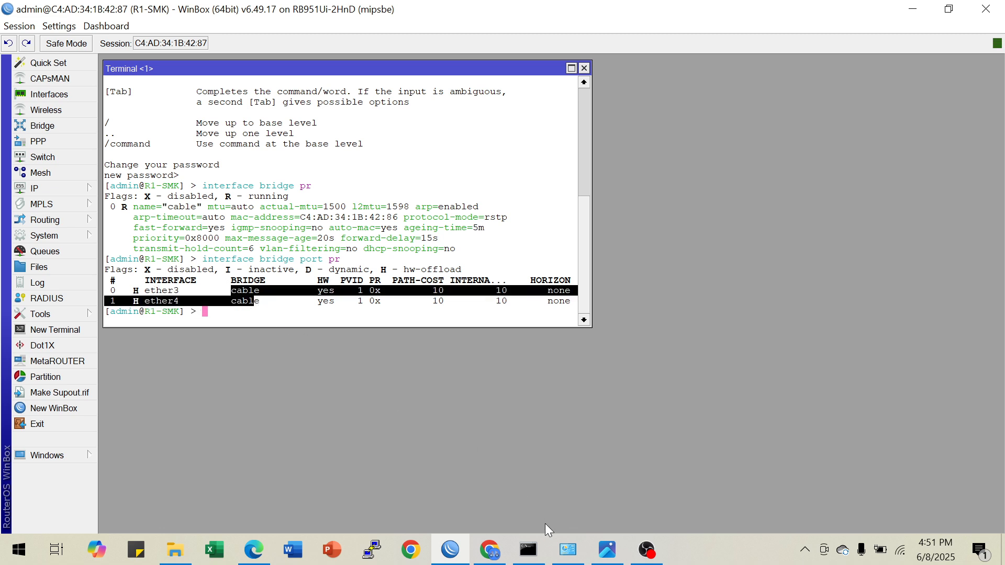
Check the cable IP in the image viewer's topology diagram, and add address 172.16.30.126/27 to interface cable in the WinBox terminal
left_click(607, 549)
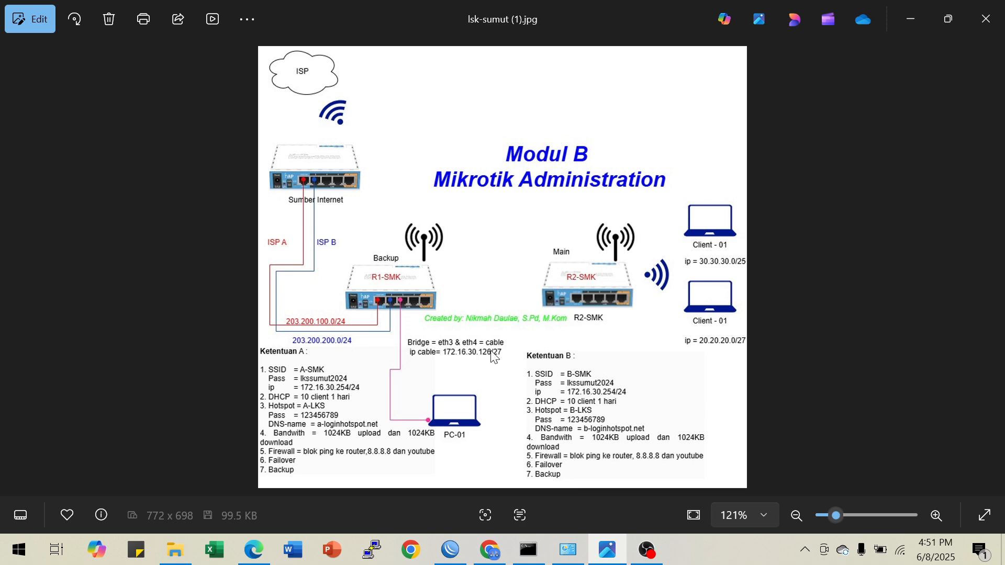
left_click(450, 550)
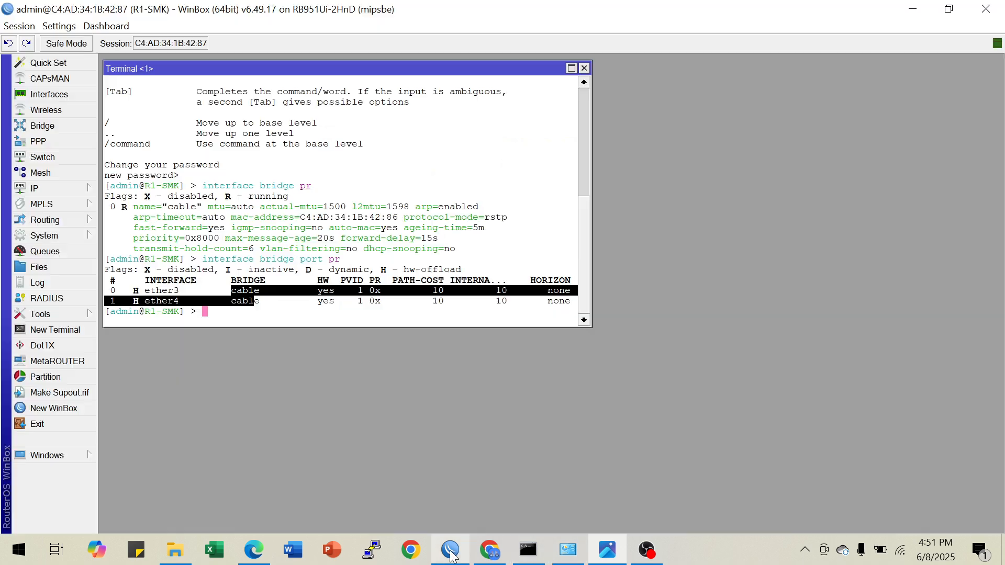
left_click(259, 302)
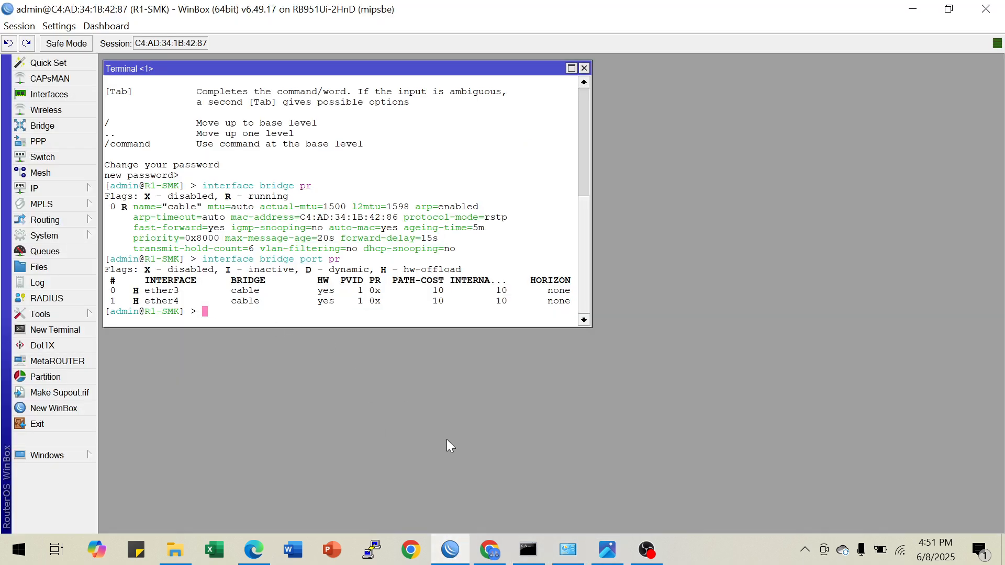
type("ip address add address=127")
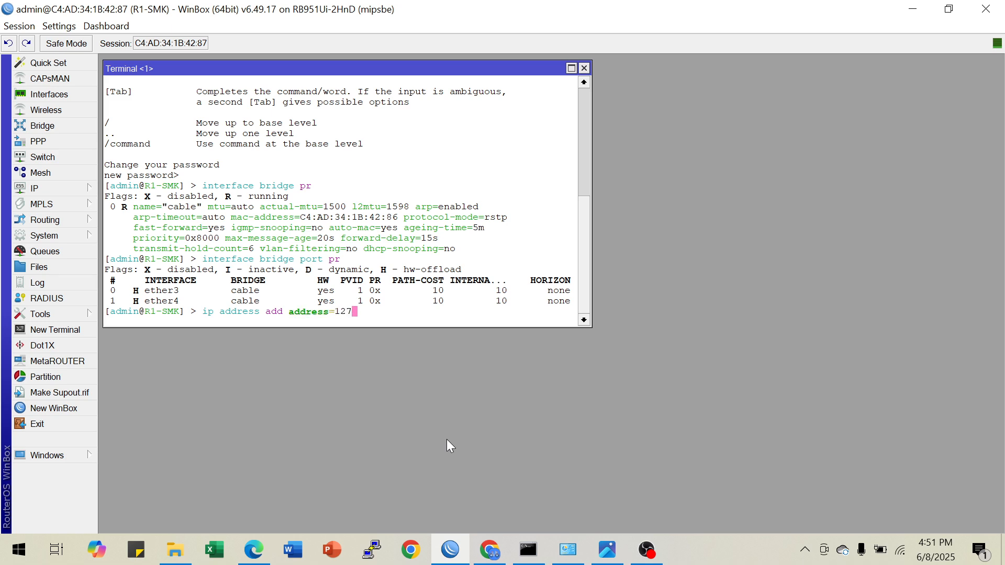
key("BackSpace")
key("BackSpace")
type("72.16.30.126/27 inter")
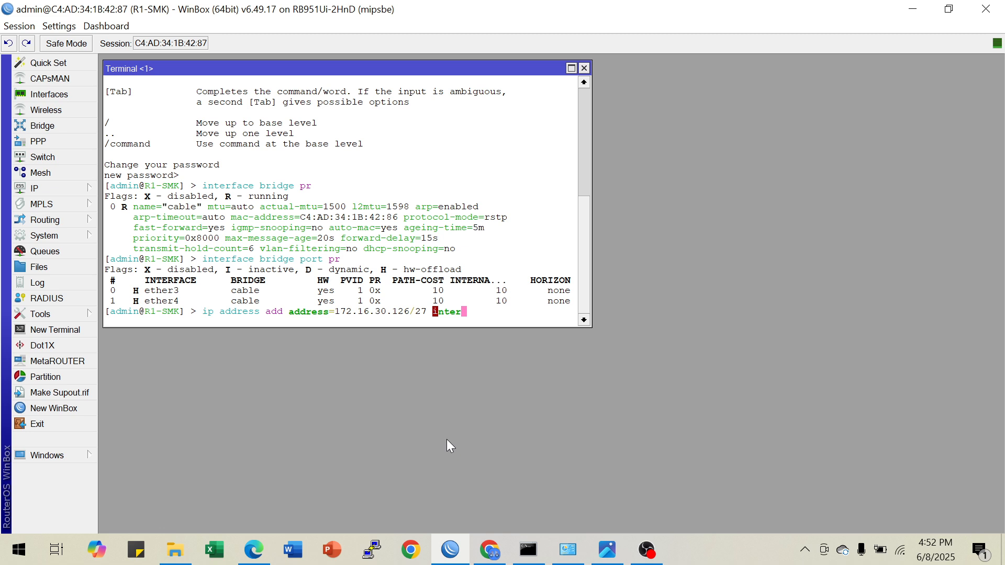
key("Tab")
type("ca")
key("Tab")
key("Return")
key("Return")
Print the IP address list and check the entry for interface cable
type("ip ad")
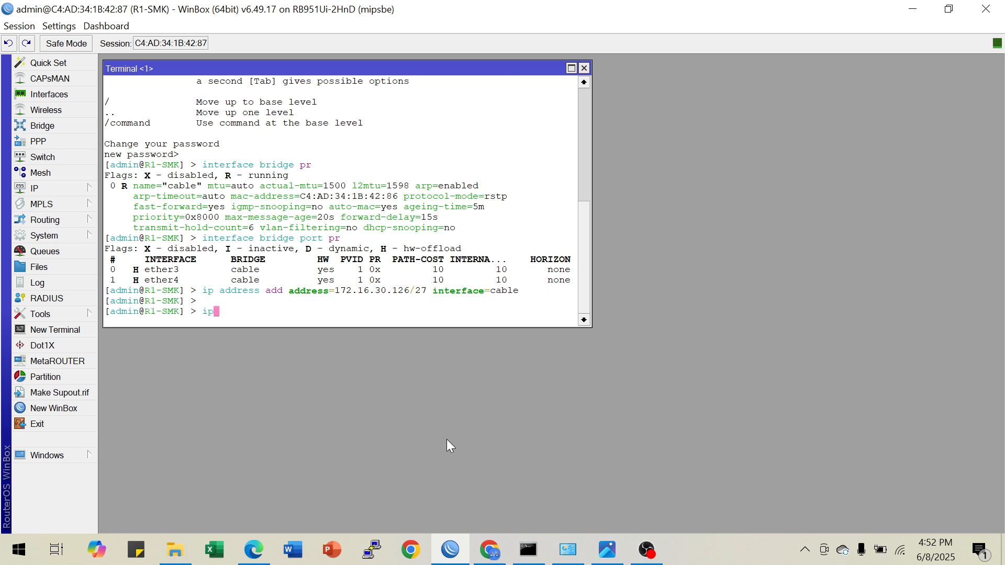
key("Tab")
type("pr")
key("Return")
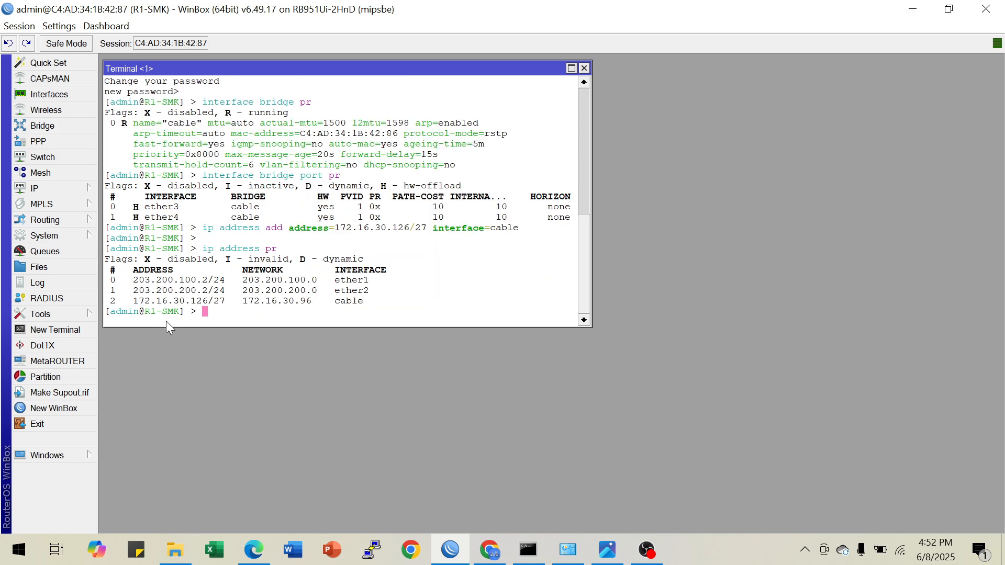
left_click_drag(140, 303, 366, 306)
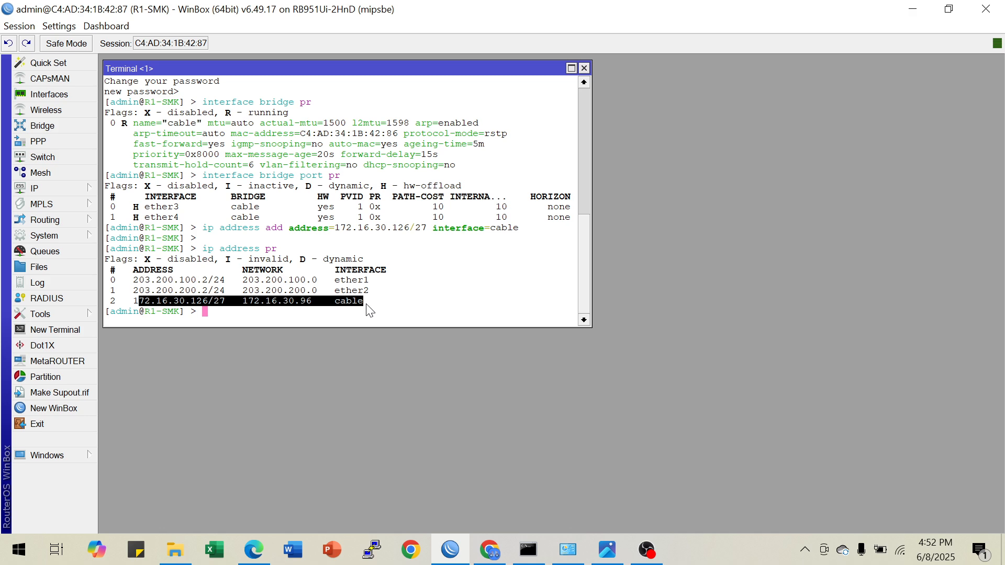
Review the R1-SMK wireless requirements in the image viewer's topology diagram, and return to the WinBox terminal
left_click(607, 550)
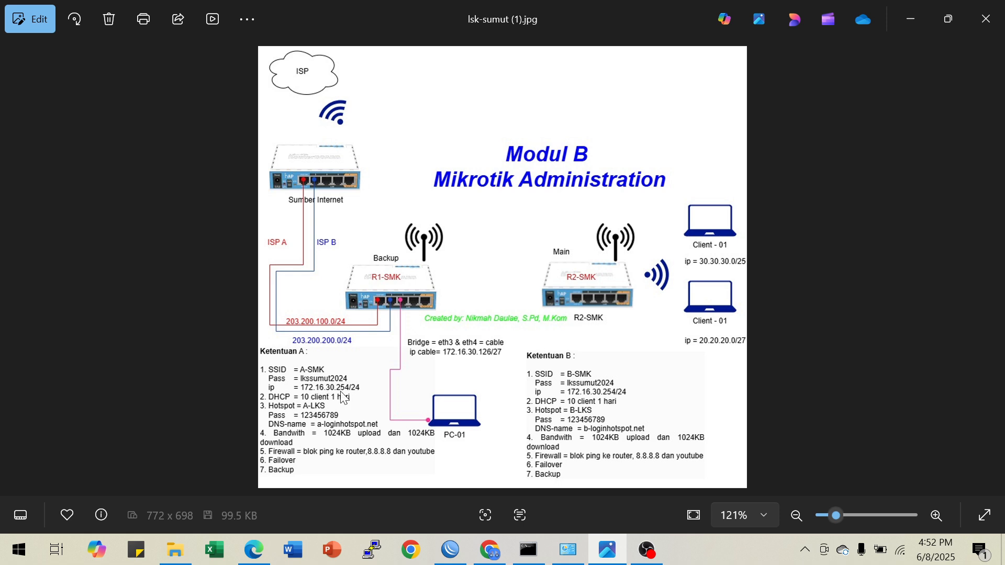
left_click(449, 550)
left_click(268, 315)
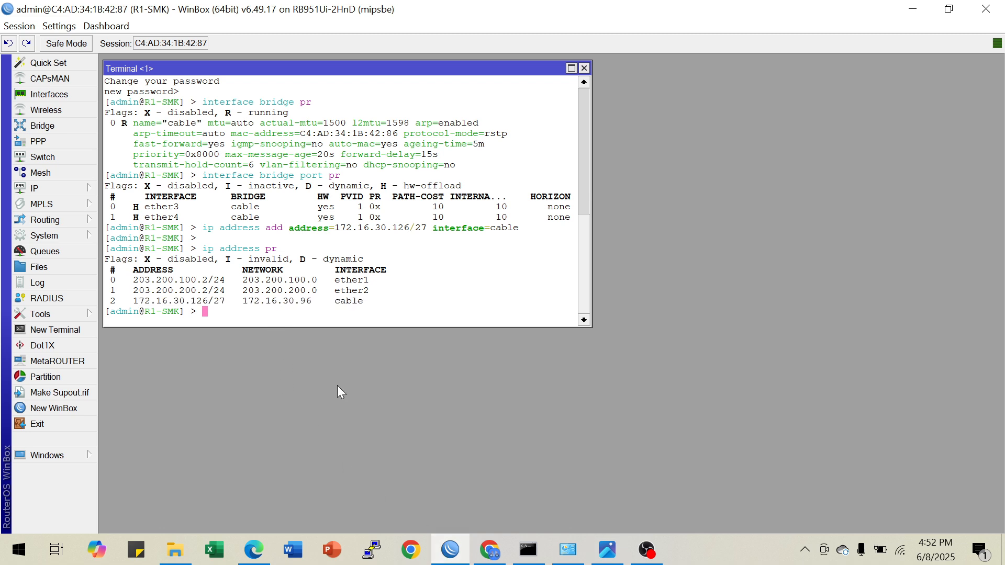
key("Up")
key("Up")
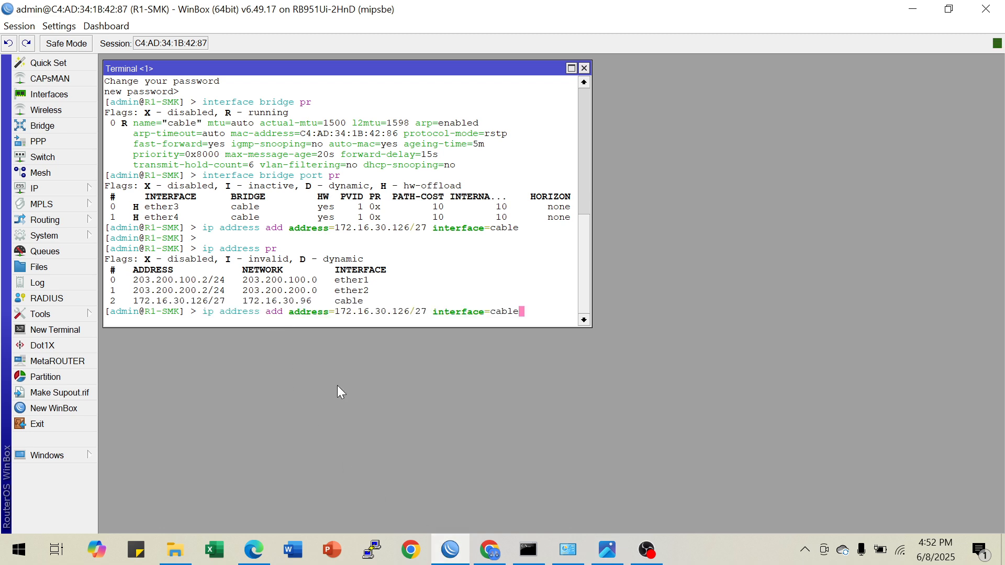
key("BackSpace")
key("BackSpace")
key("BackSpace")
key("BackSpace")
key("BackSpace")
type("wlan")
type("1")
key("BackSpace")
key("BackSpace")
key("BackSpace")
key("BackSpace")
key("BackSpace")
key("BackSpace")
key("BackSpace")
key("BackSpace")
key("BackSpace")
key("BackSpace")
key("BackSpace")
key("BackSpace")
key("BackSpace")
key("BackSpace")
key("BackSpace")
key("BackSpace")
key("BackSpace")
key("BackSpace")
key("BackSpace")
key("BackSpace")
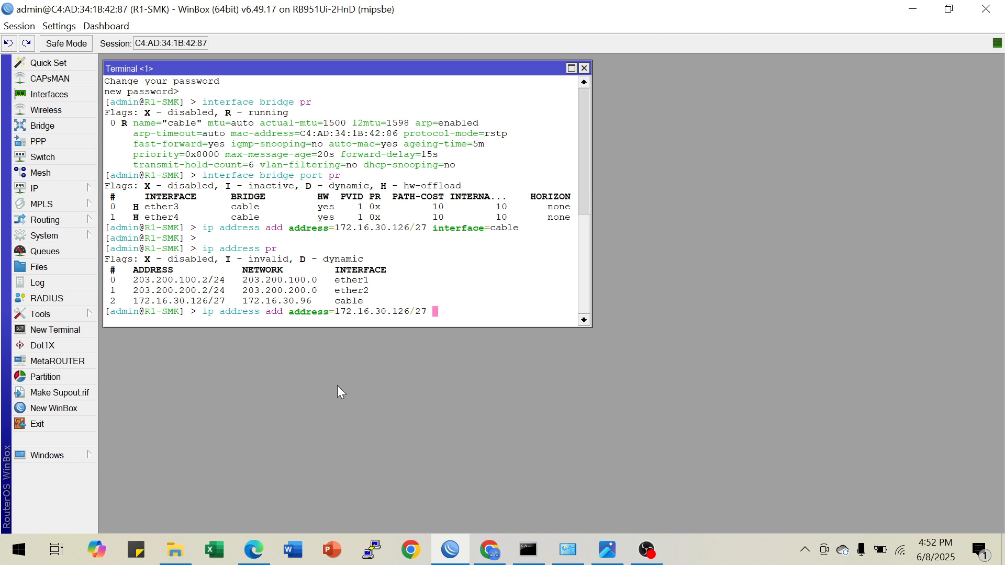
key("BackSpace")
key("BackSpace")
key("BackSpace")
key("BackSpace")
key("BackSpace")
key("BackSpace")
key("BackSpace")
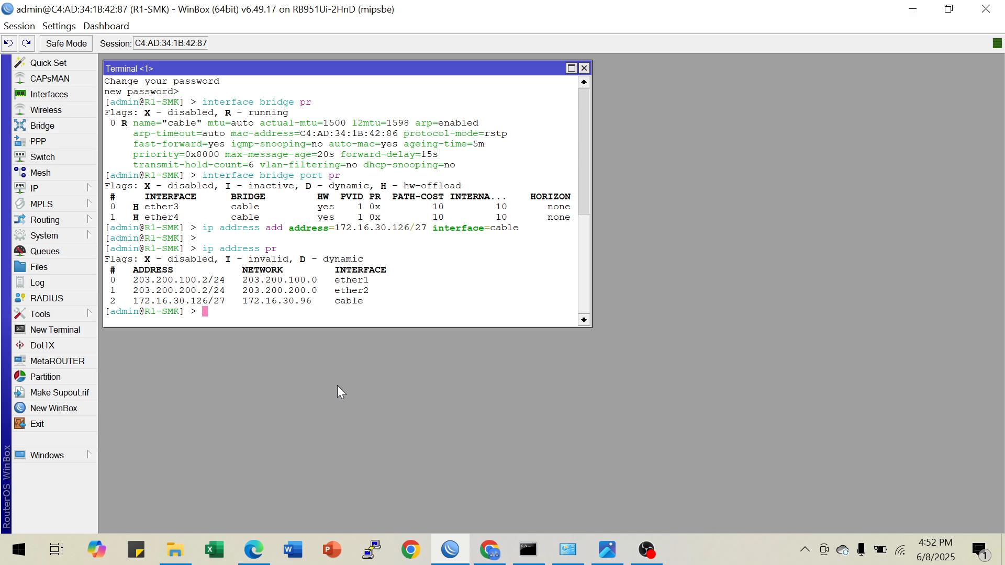
Close the terminal and enable the wireless interface wlan1
left_click(584, 69)
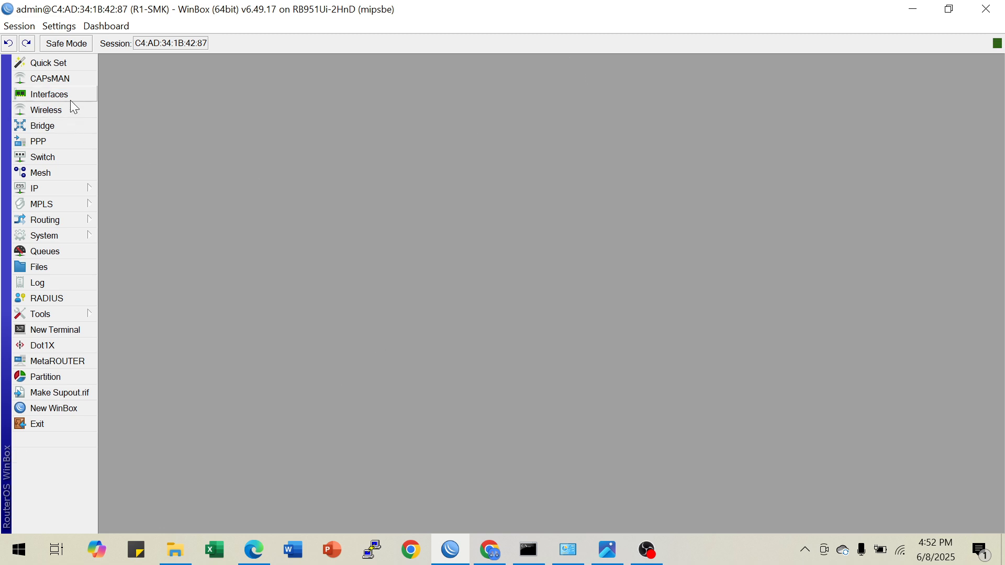
left_click(71, 114)
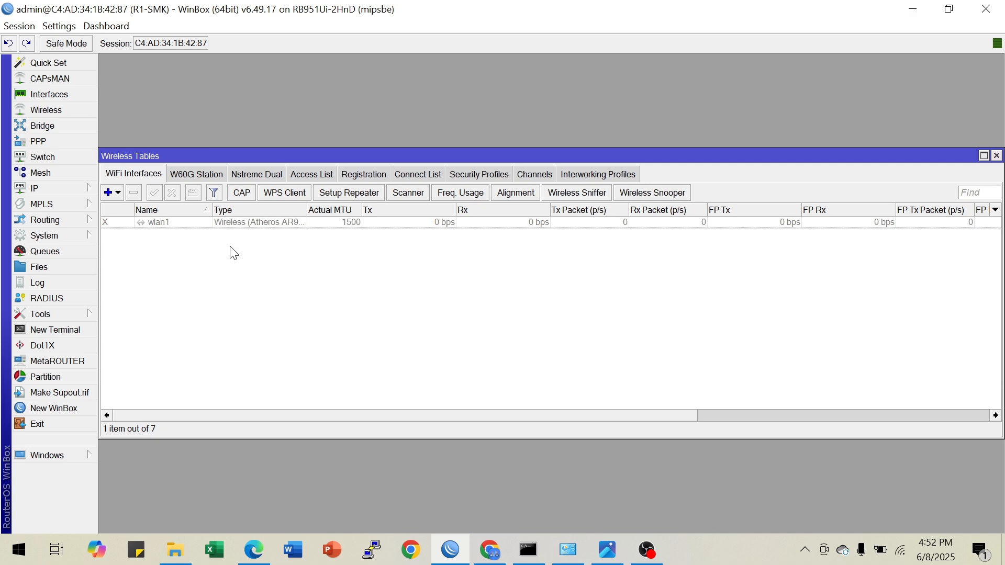
left_click(146, 224)
left_click(153, 193)
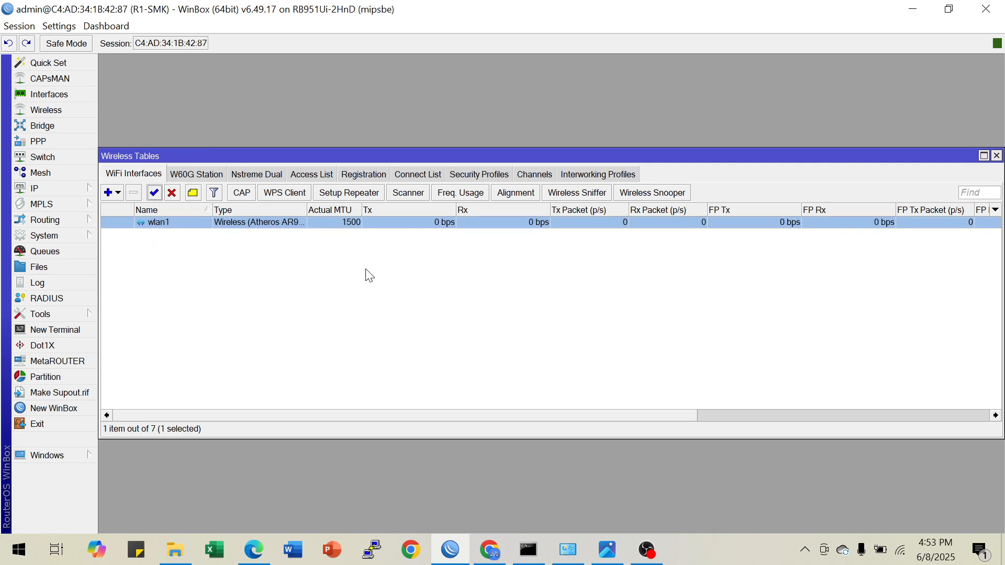
Start a new wireless security profile in dynamic keys mode with WPA PSK and WPA2 PSK authentication
left_click(482, 175)
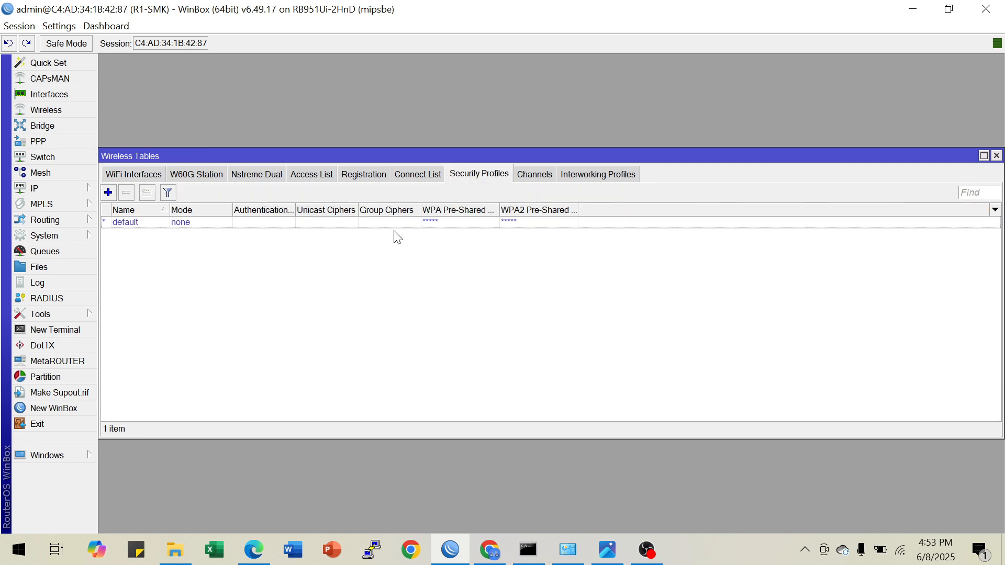
left_click(108, 192)
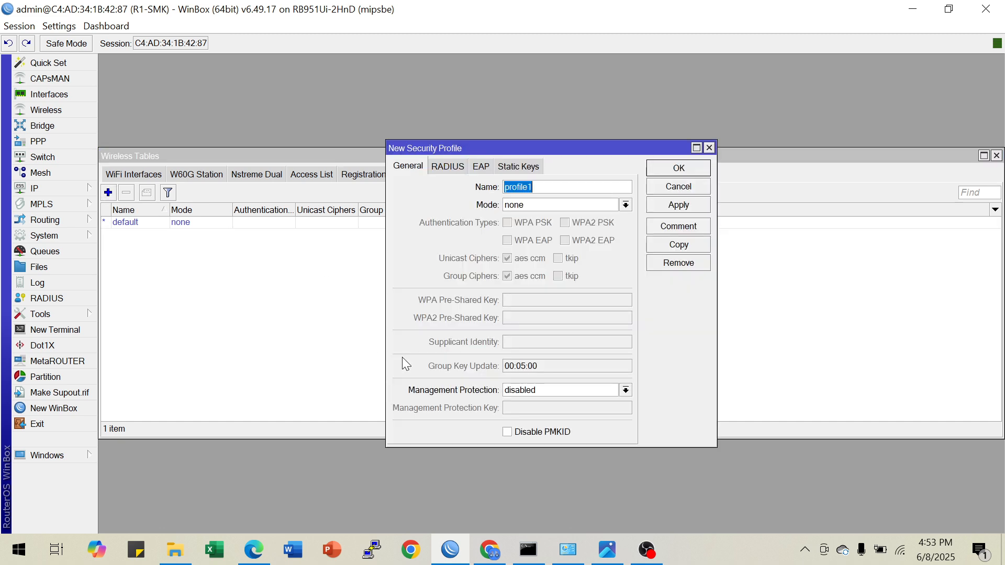
left_click(534, 203)
left_click(530, 216)
left_click(513, 224)
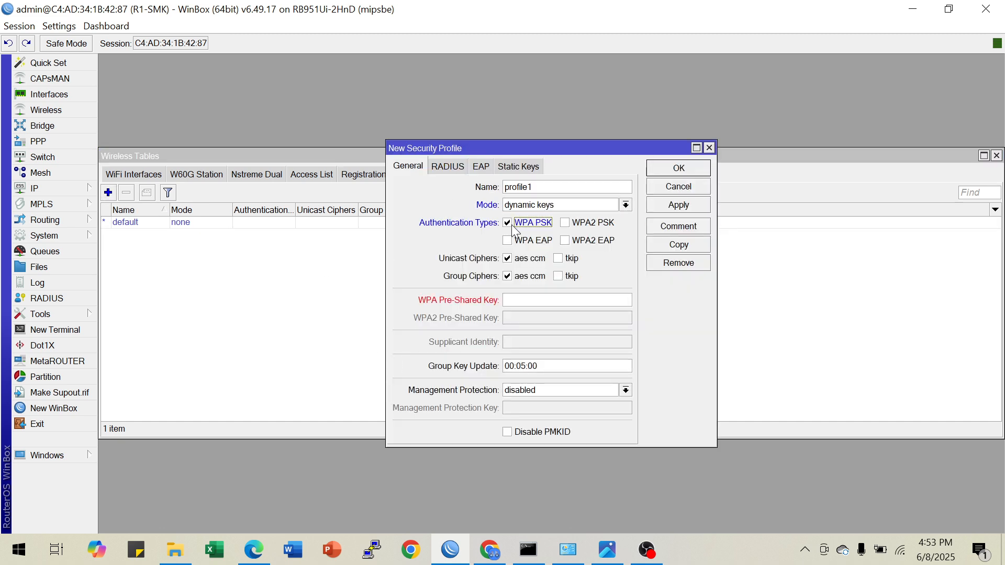
left_click(564, 223)
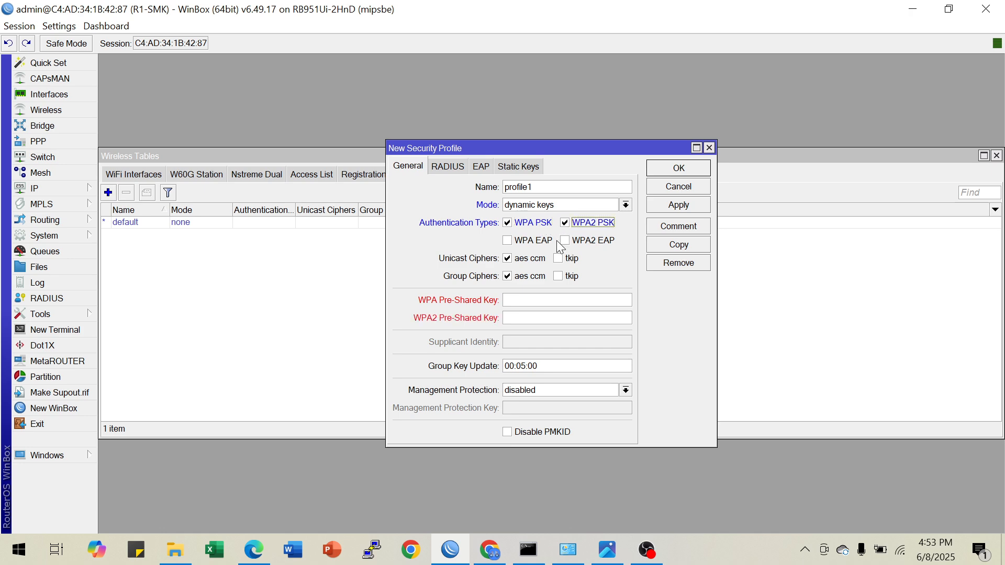
Turn off password hiding and enter the WPA pre-shared key in the new security profile
left_click(526, 301)
left_click(57, 27)
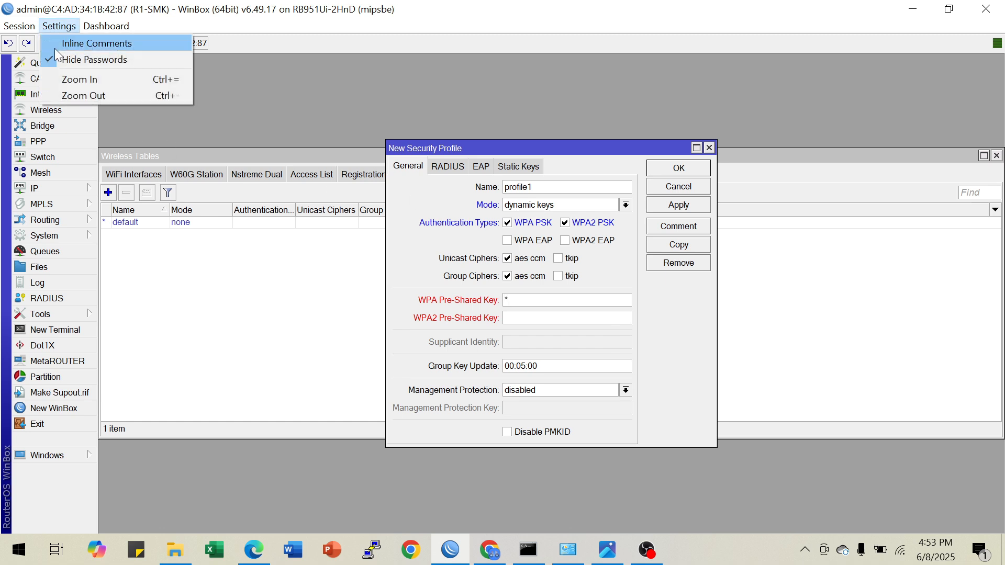
left_click(60, 58)
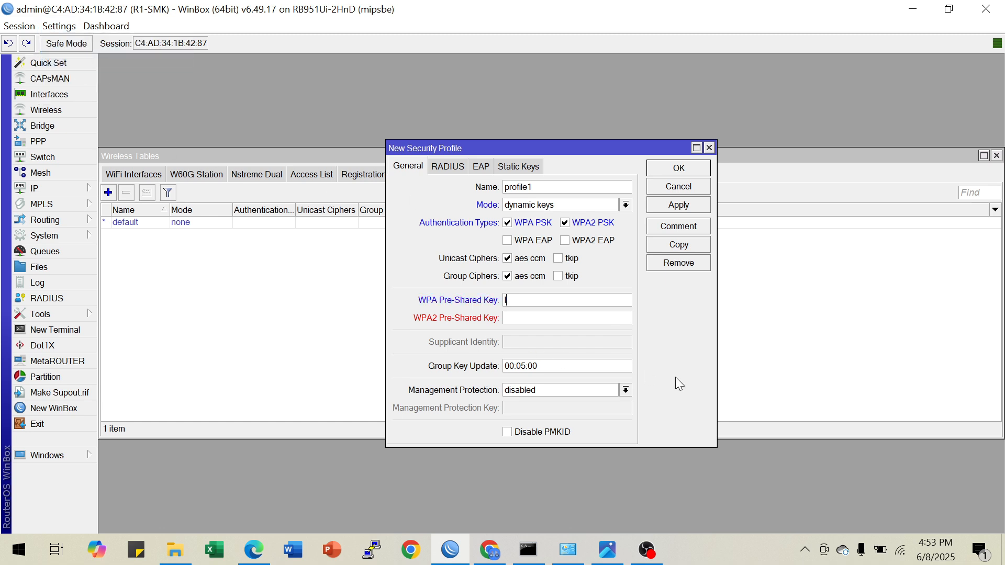
Copy the WPA pre-shared key into the WPA2 pre-shared key and save the security profile
left_click_drag(560, 303, 478, 303)
key("ctrl+c")
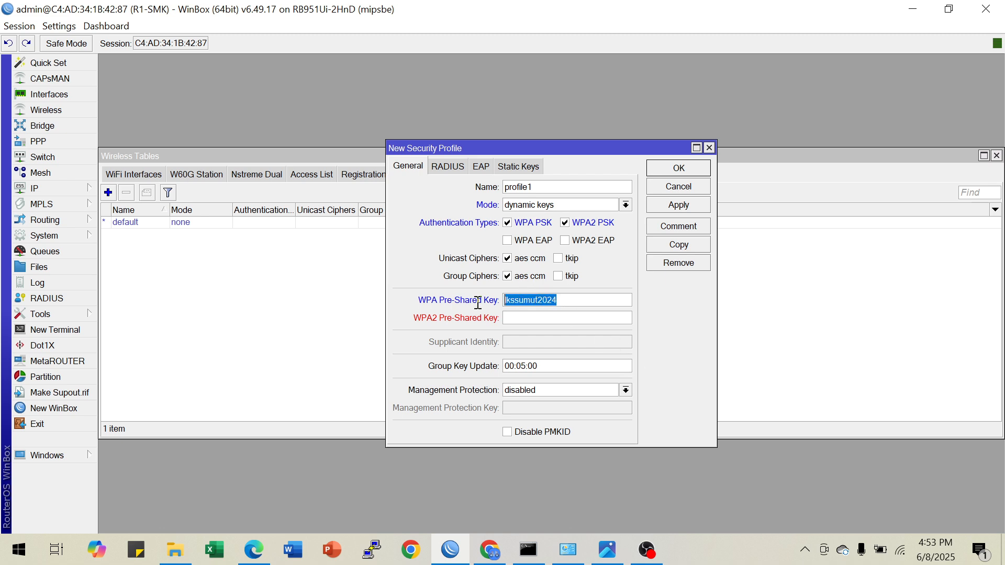
left_click(520, 323)
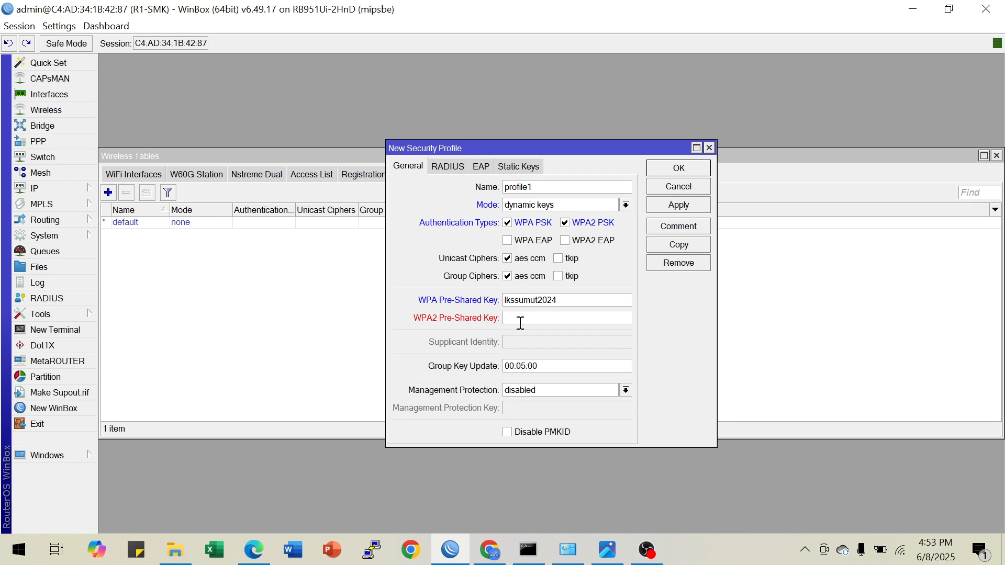
key("ctrl+v")
left_click(59, 26)
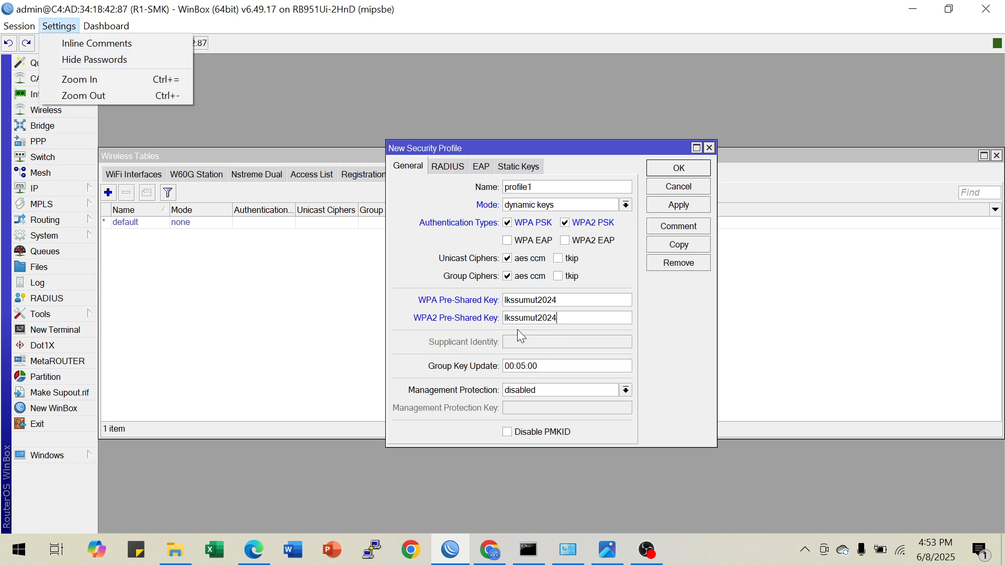
left_click(664, 205)
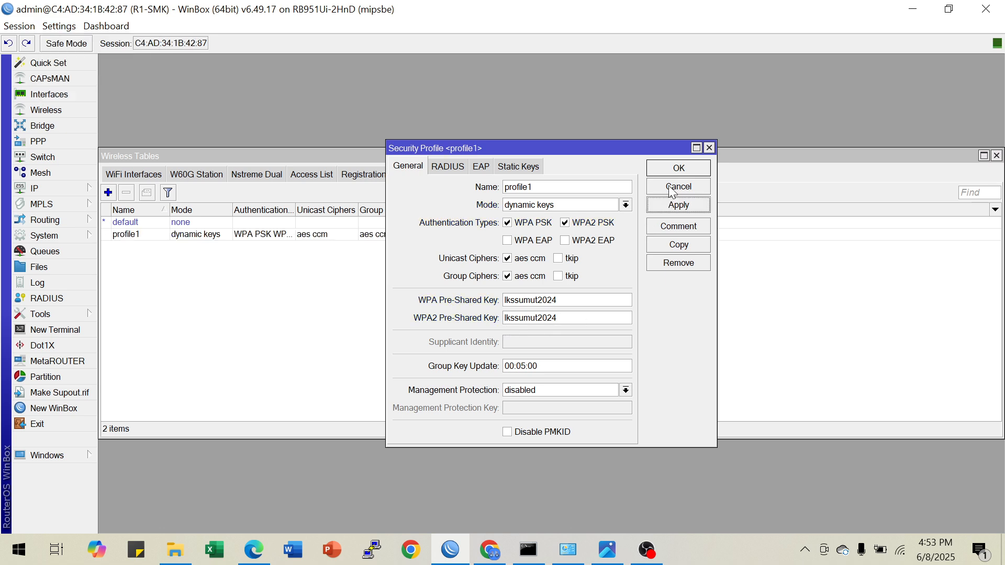
left_click(671, 173)
Open the wireless settings of wlan1 and check the required R1-SMK SSID in the image viewer's topology diagram
left_click(134, 174)
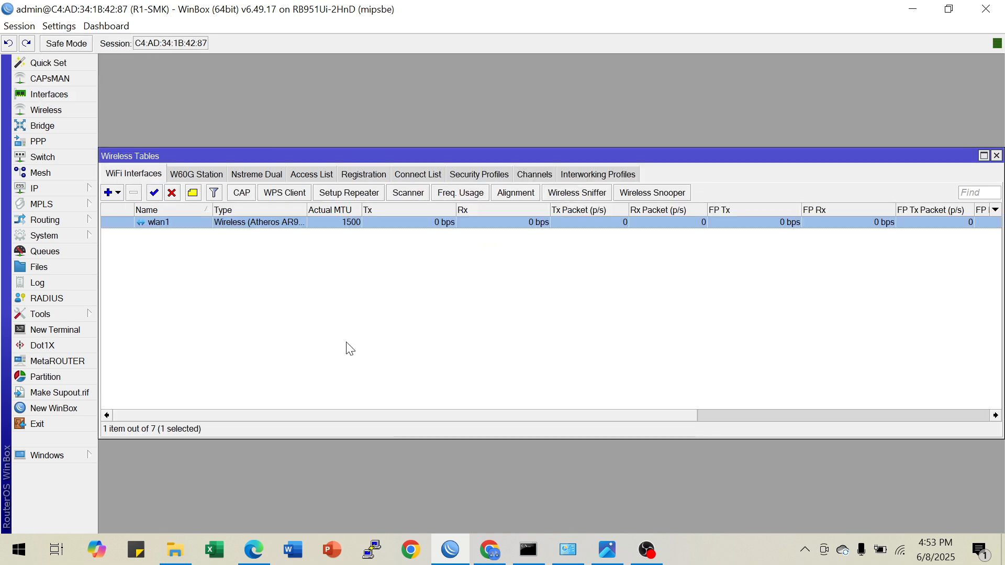
double_click(265, 224)
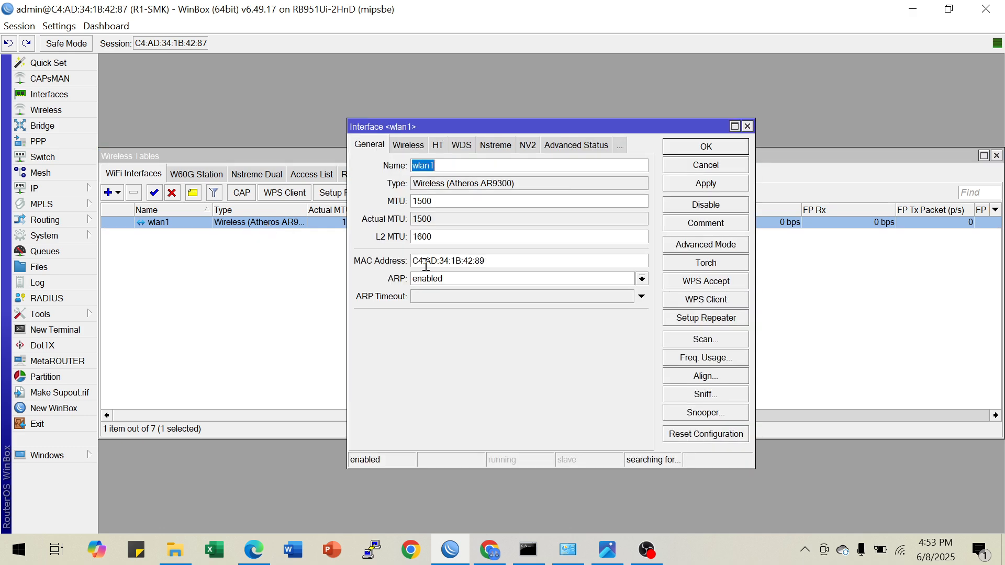
left_click(408, 152)
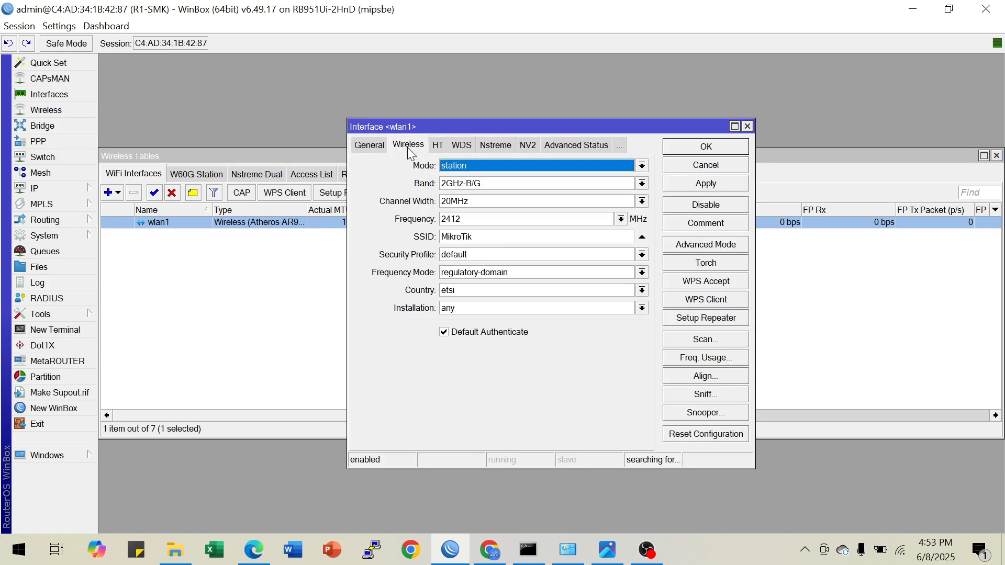
left_click(607, 549)
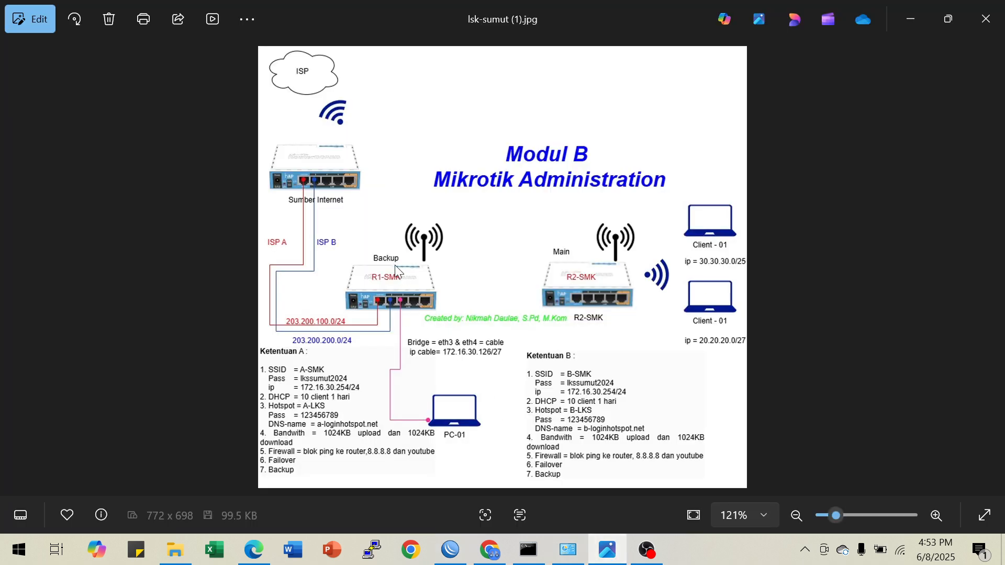
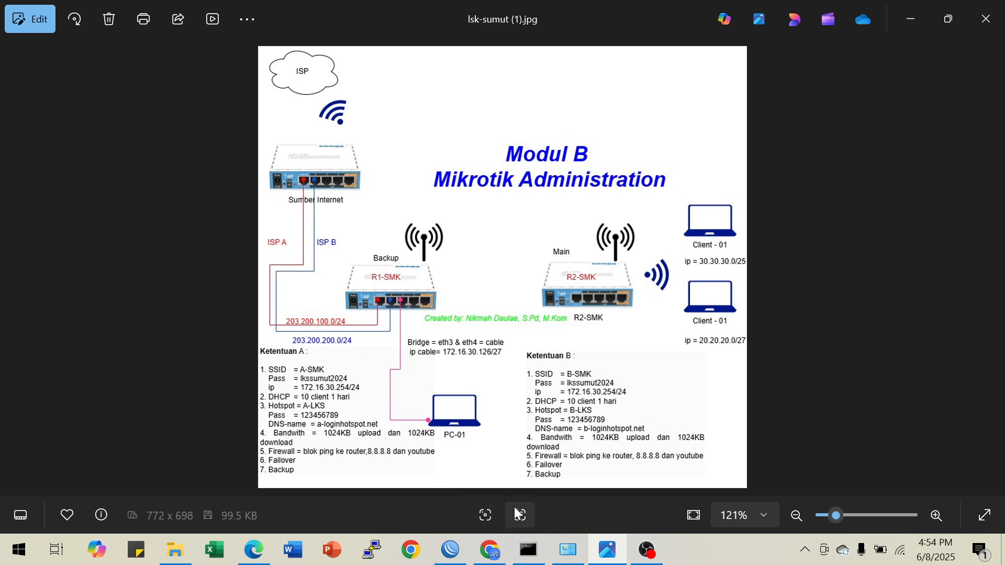
Switch to WinBox and set wlan1 to ap bridge mode with the 2GHz-B/G/N band
left_click(453, 547)
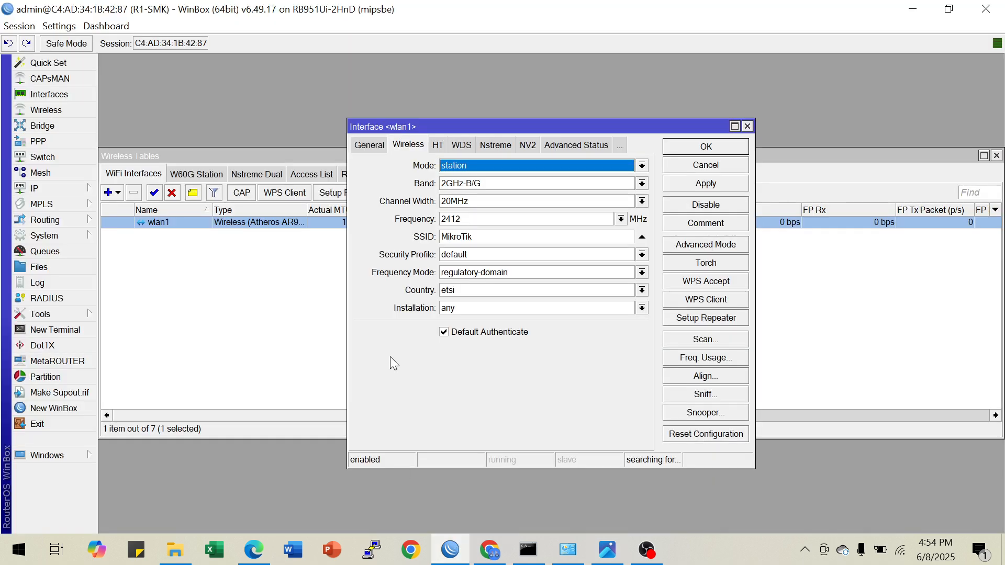
left_click(642, 165)
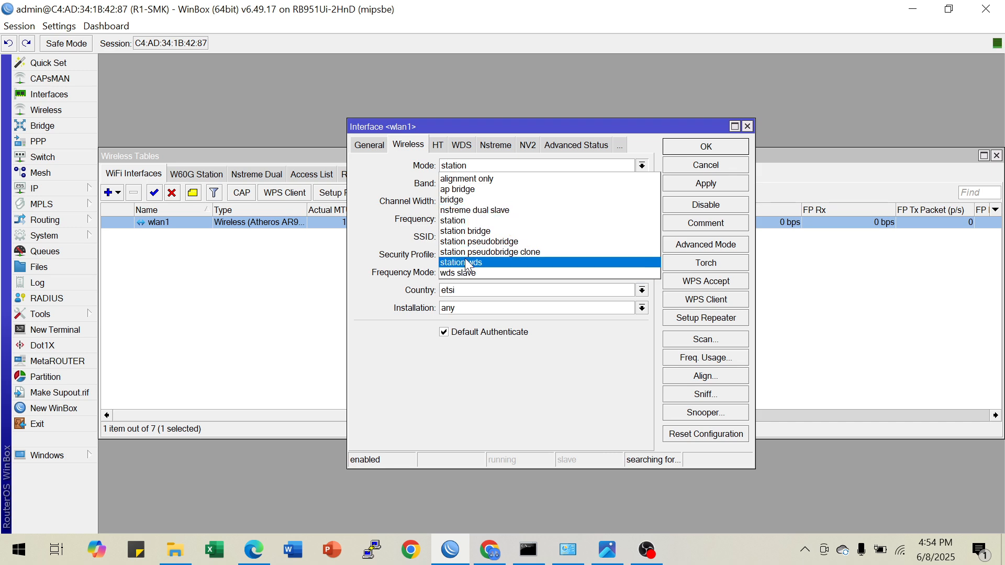
left_click(458, 190)
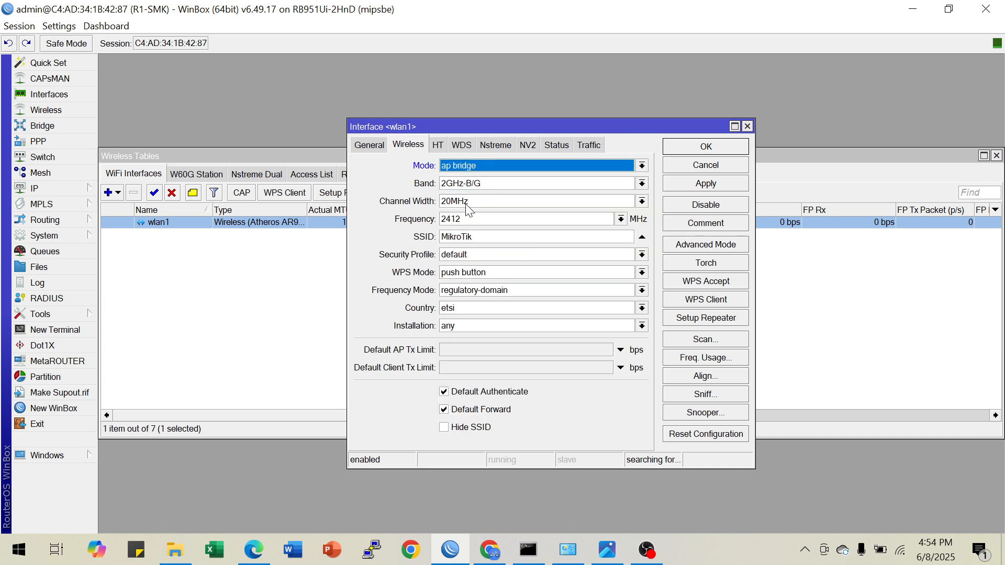
left_click(482, 184)
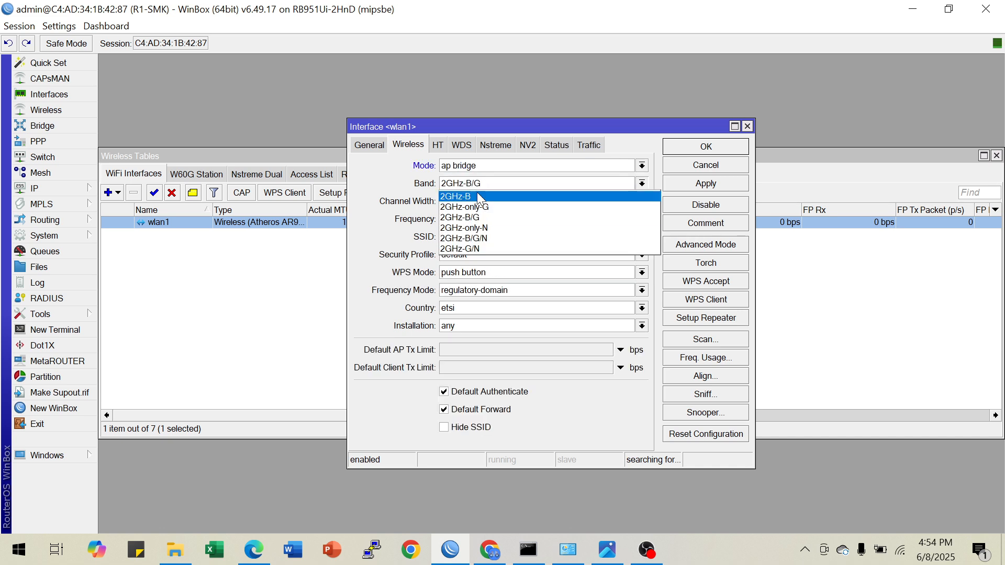
left_click(478, 238)
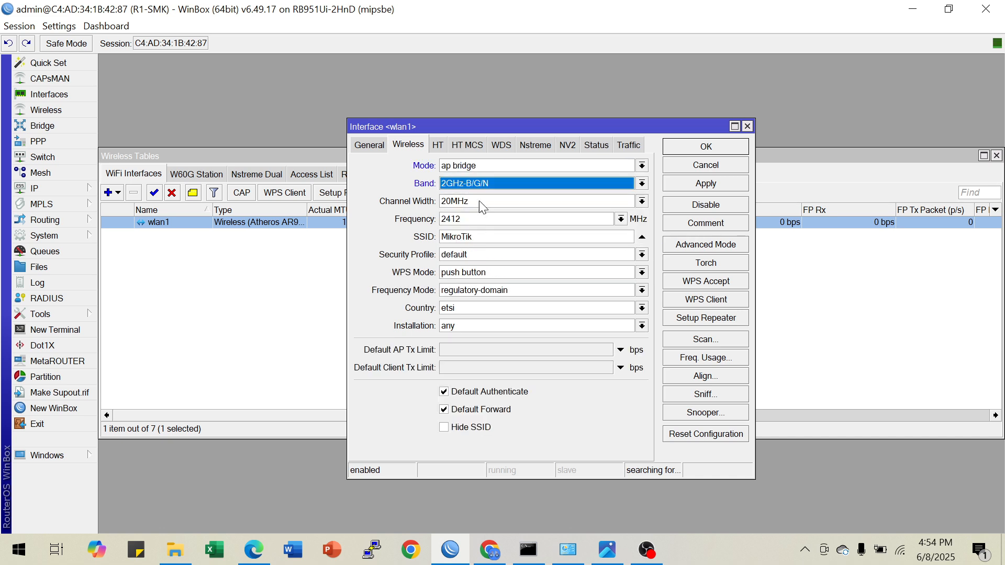
Set the wlan1 SSID to A-SMK and assign security profile profile1
double_click(483, 236)
type("A-SMK")
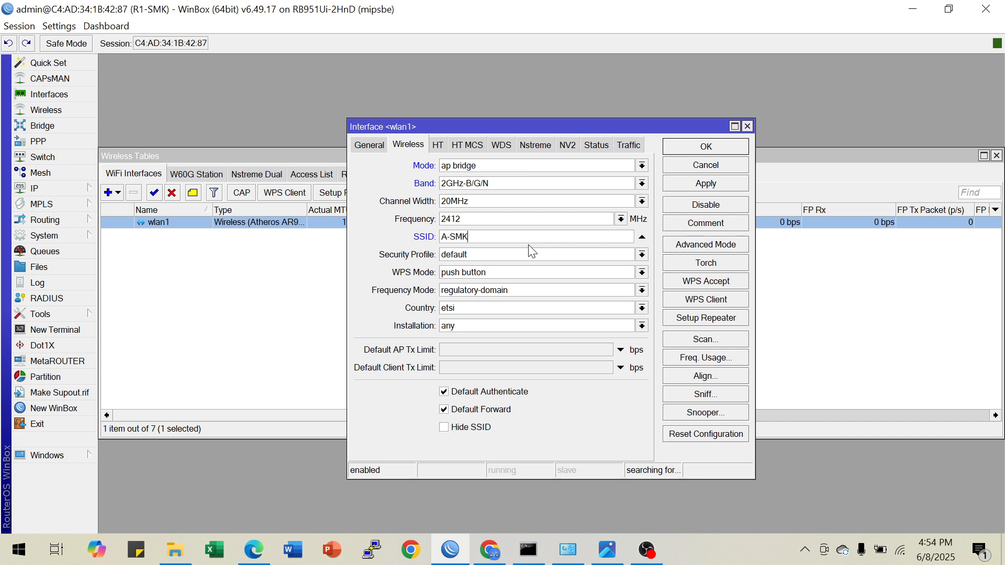
left_click(504, 251)
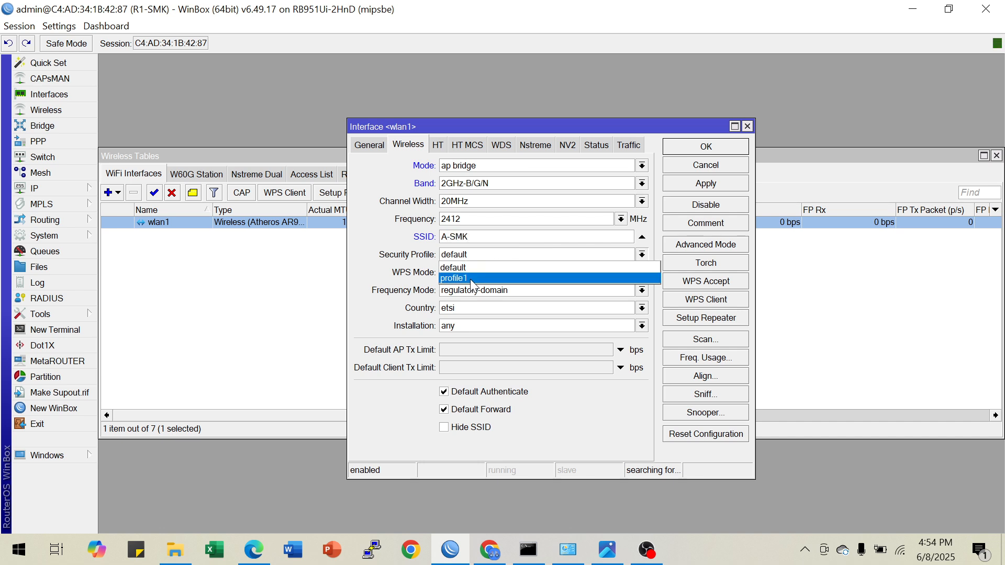
left_click(473, 276)
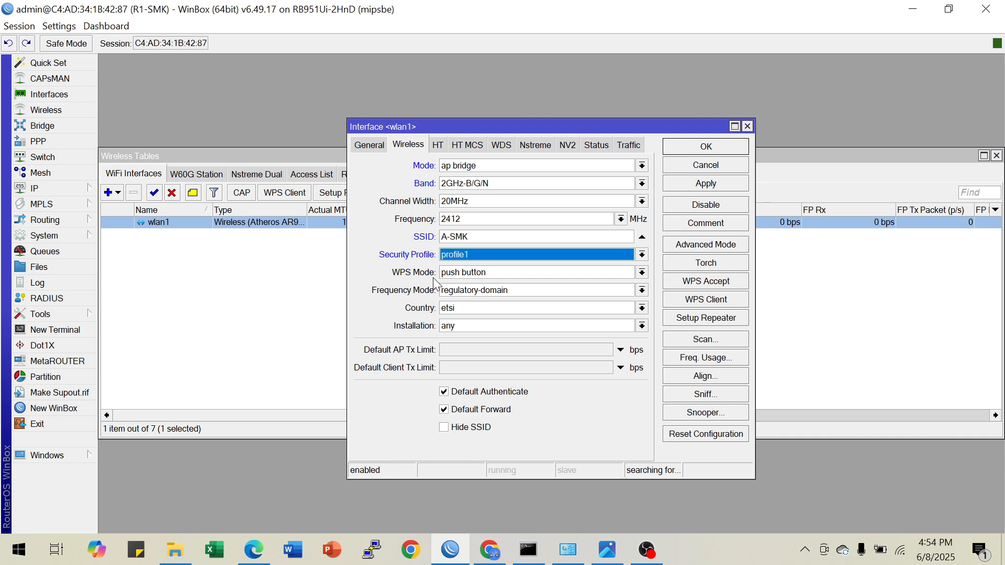
Show the advanced wlan1 settings, set the radio name to R1-SMK, and save the interface
left_click(691, 252)
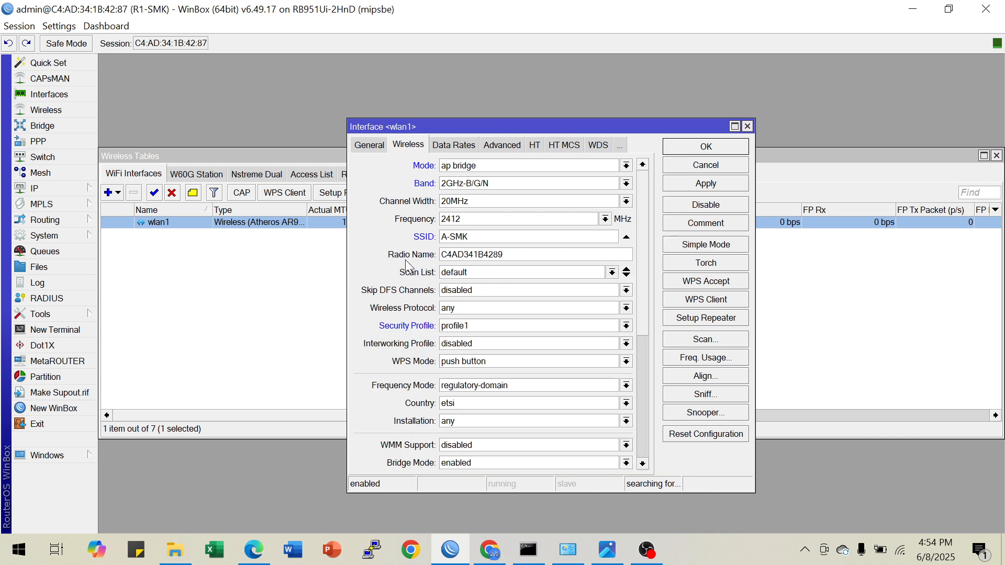
double_click(495, 256)
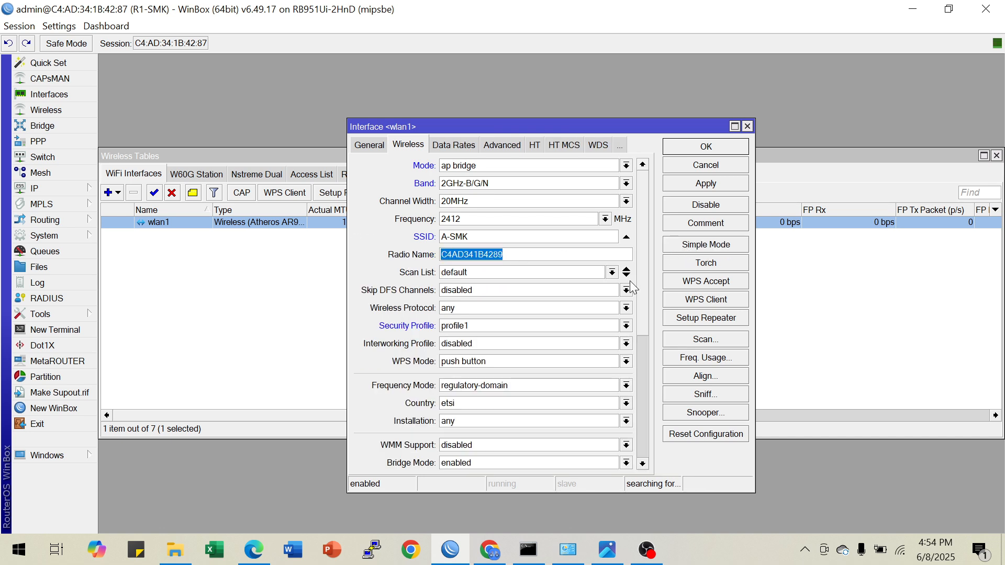
type("R")
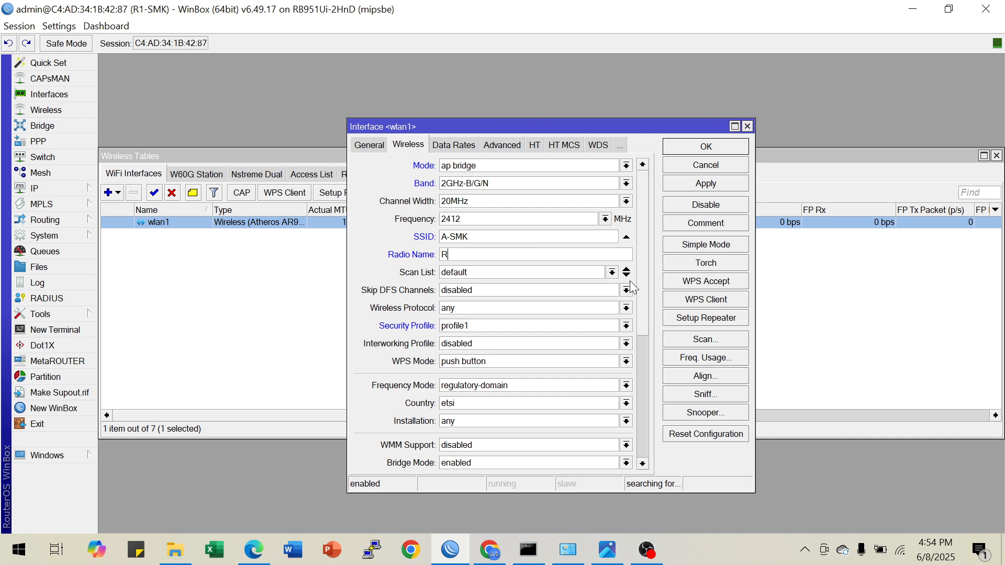
type("1-SMK")
left_click(696, 182)
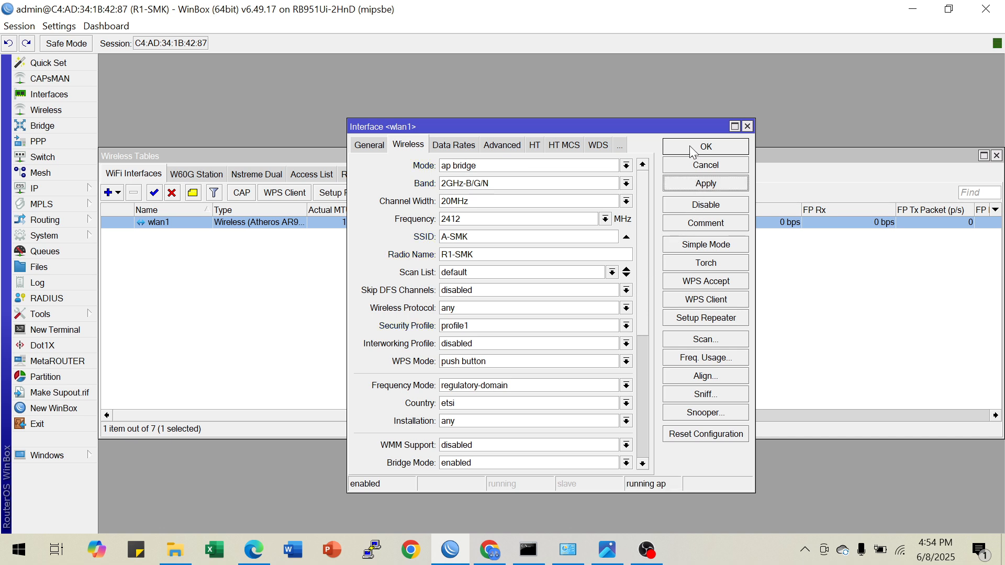
left_click(695, 149)
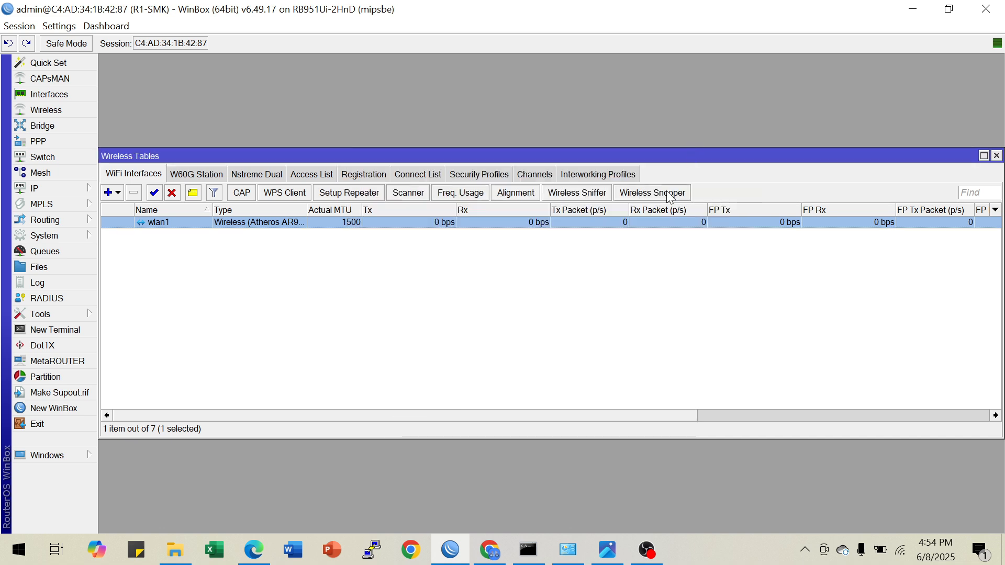
Look for A-SMK among the computer's Wi-Fi networks and check the required wireless address in the image viewer's topology diagram
double_click(187, 222)
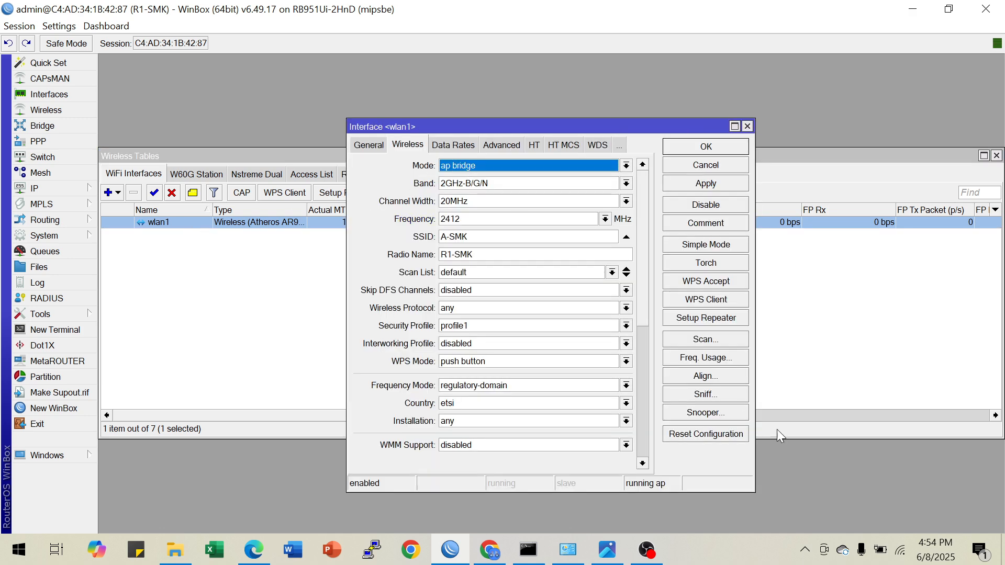
left_click(901, 557)
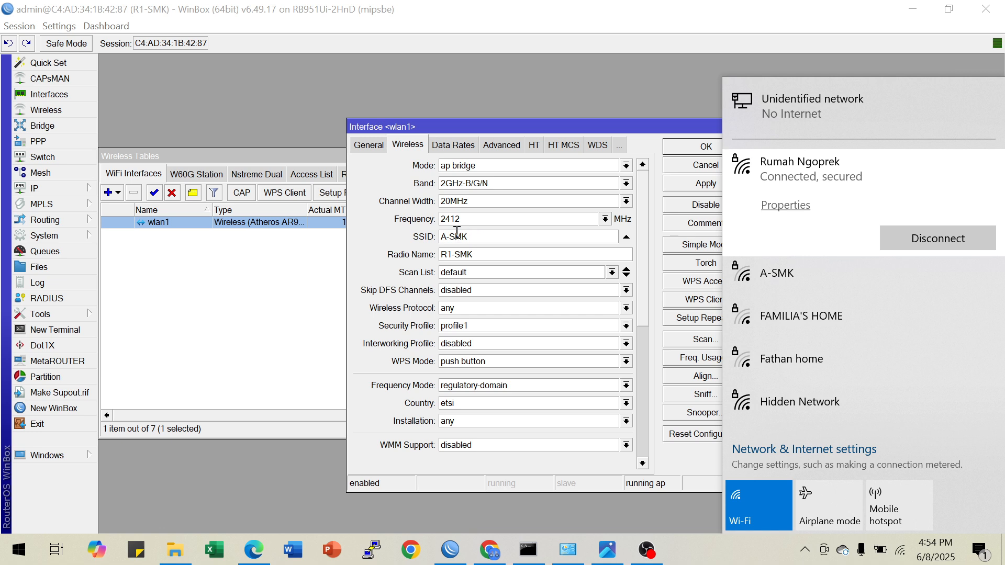
left_click(274, 314)
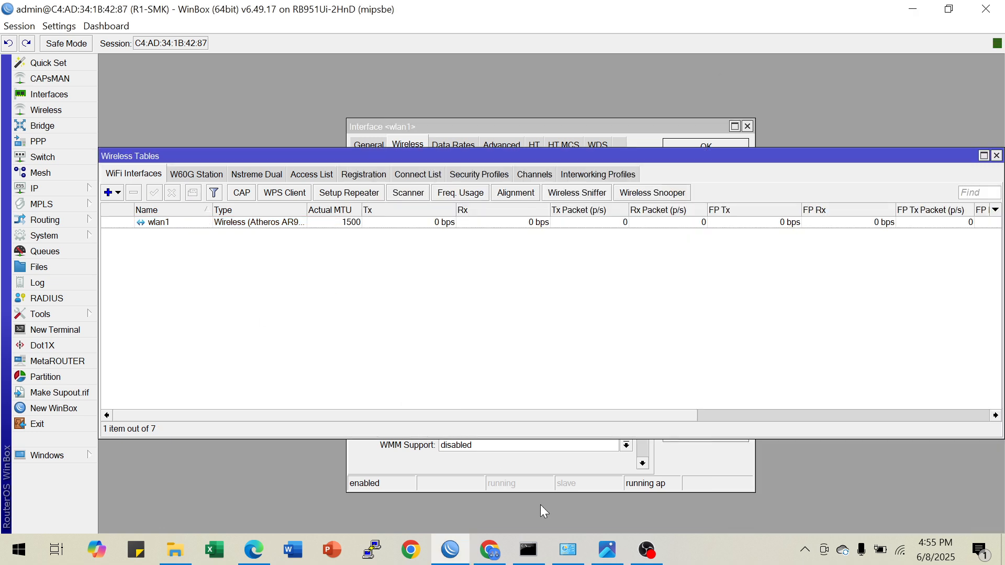
left_click(606, 552)
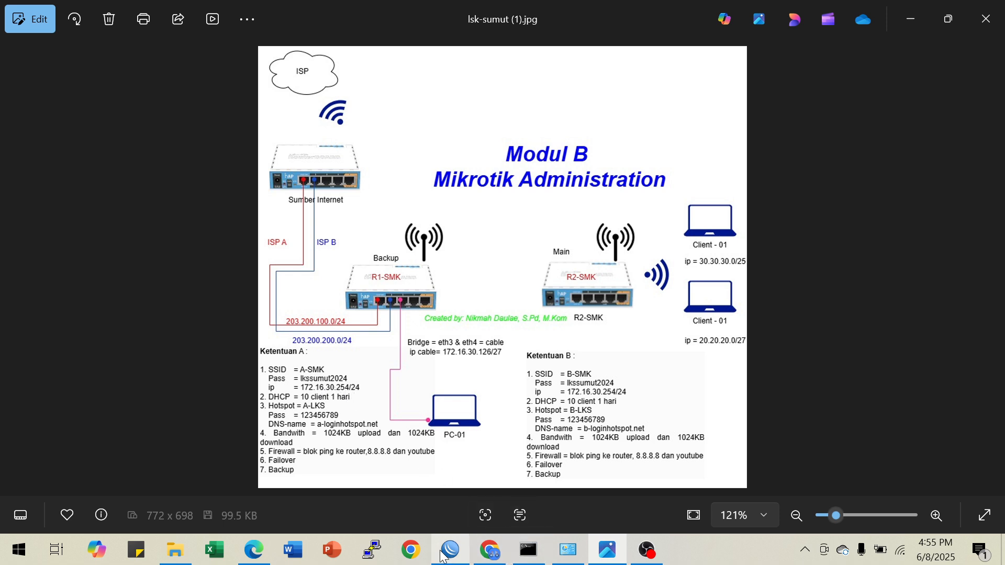
left_click(456, 553)
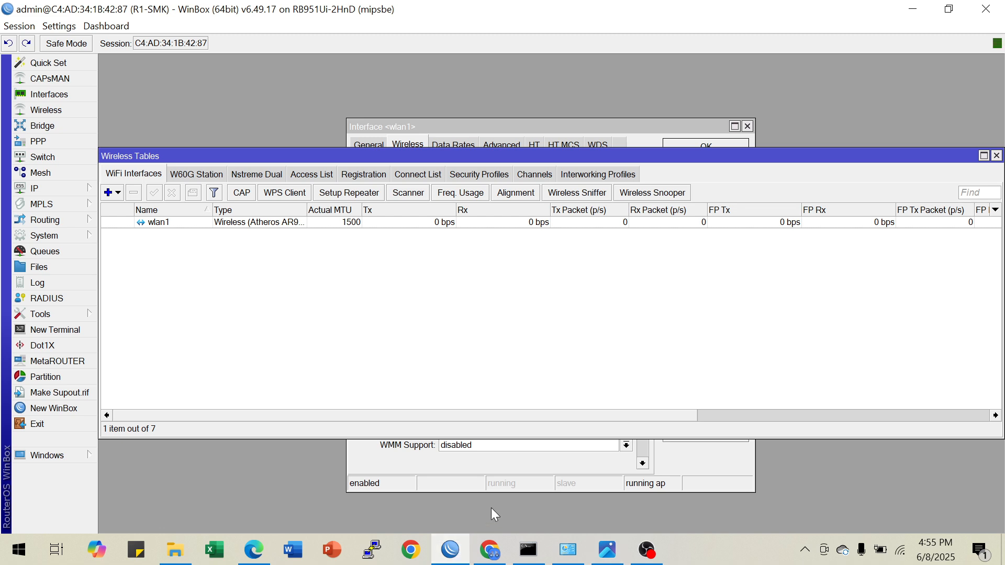
Close the wlan1 and wireless windows and open a new terminal, skipping the password change
left_click(554, 462)
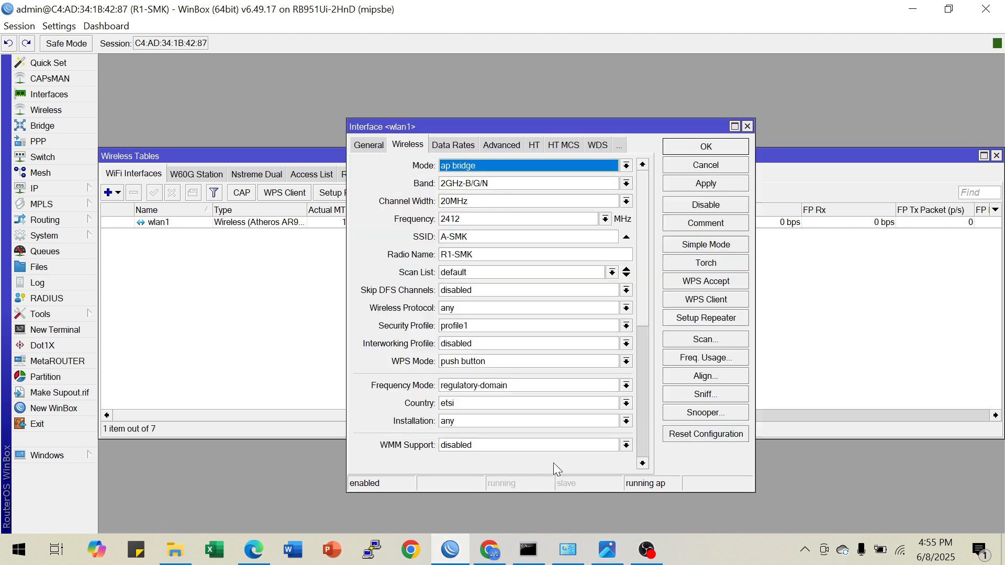
left_click(748, 127)
left_click(995, 155)
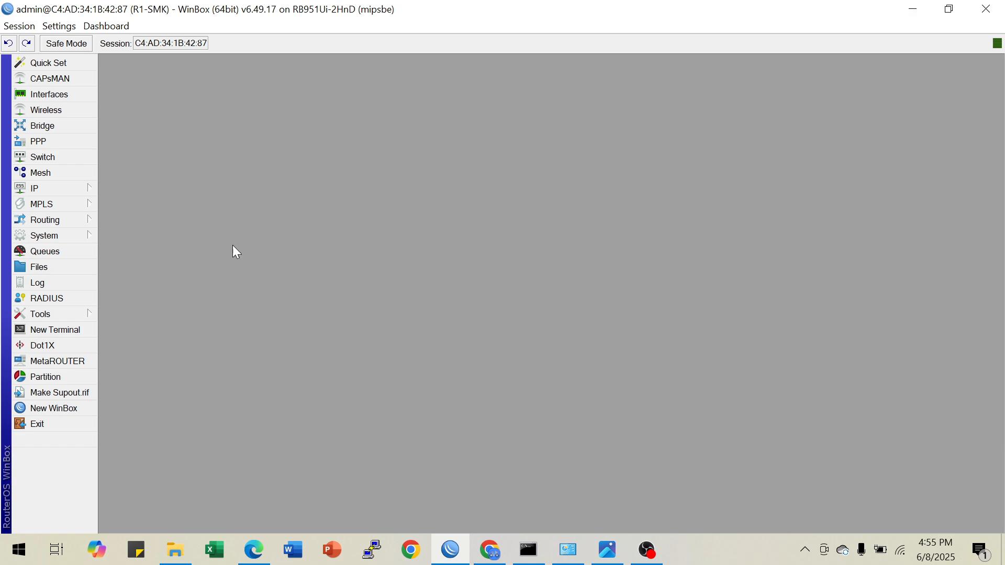
left_click(86, 329)
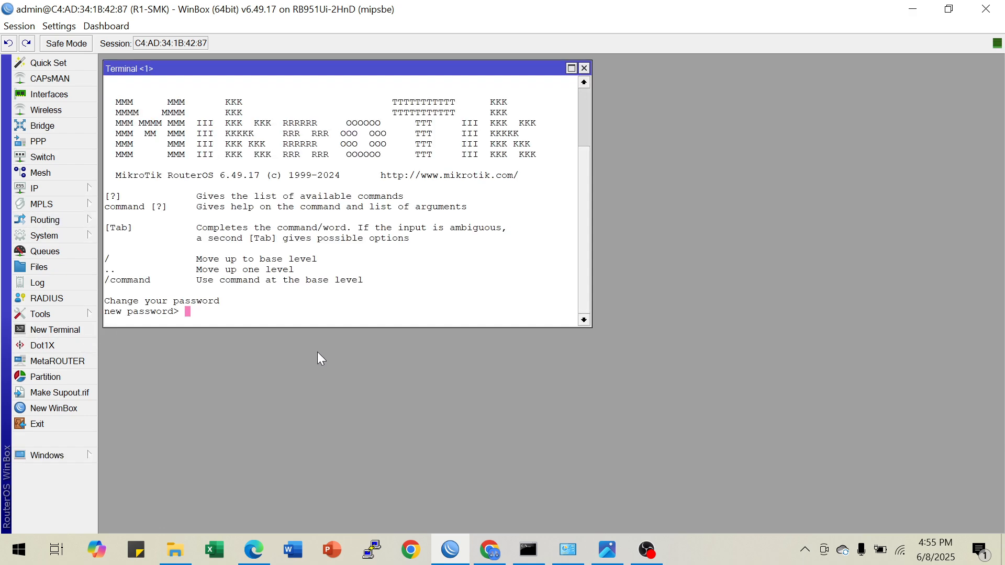
key("ctrl+c")
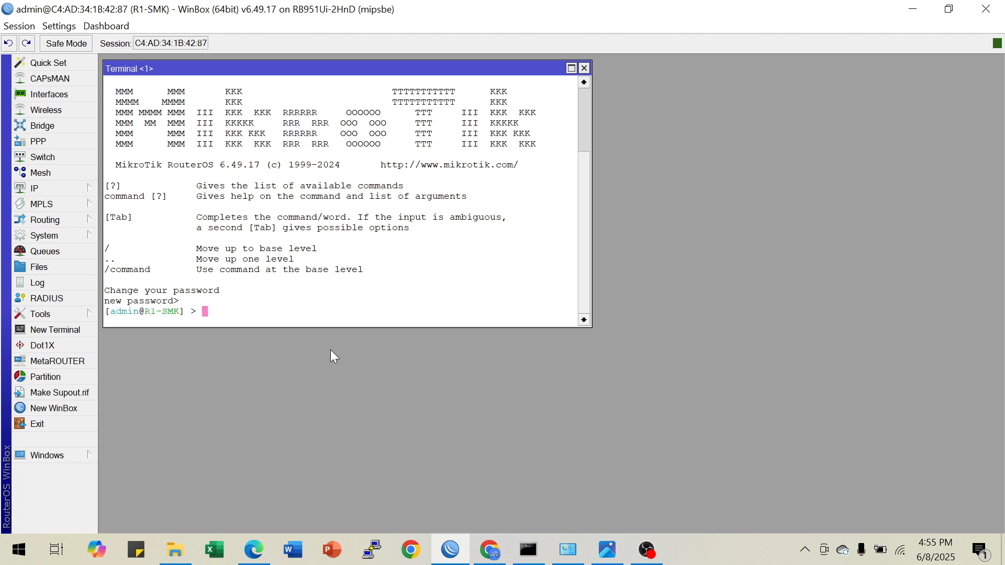
Add IP address 172.16.30.254/24 to interface wlan1 from the terminal
type("ip ad")
key("Tab")
type("add ad")
key("Tab")
type("1")
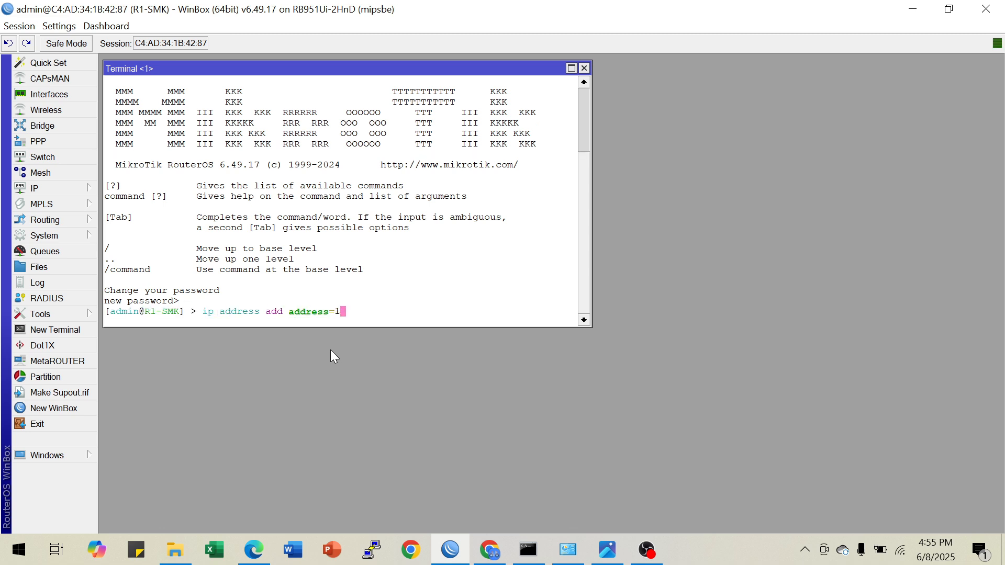
type("72.16.30.254/24 interface=w")
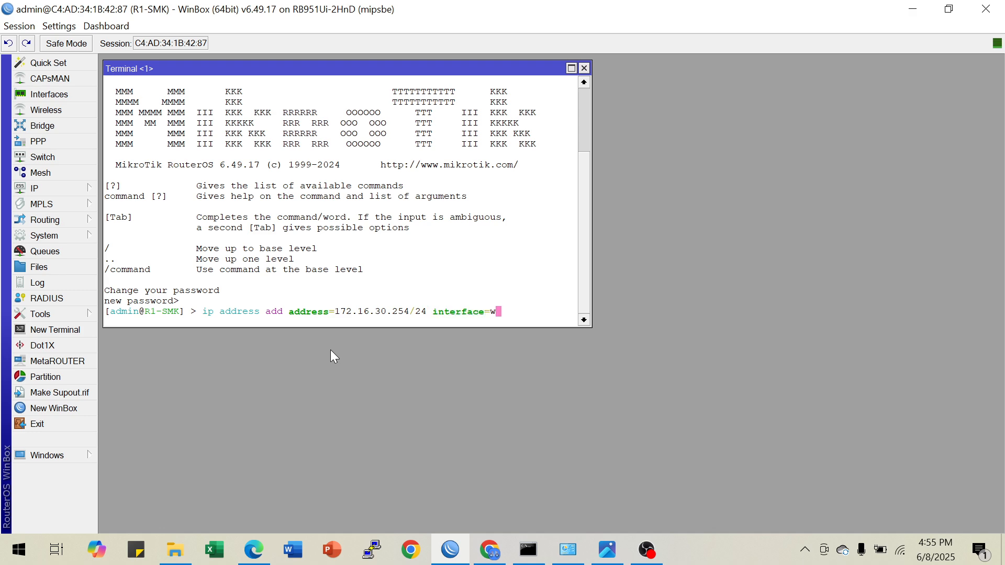
type("l")
key("Tab")
key("Return")
key("Return")
key("Return")
Print the router's IP addresses, review each interface's entry, and check the remaining requirements in the image viewer's topology diagram
type("ip")
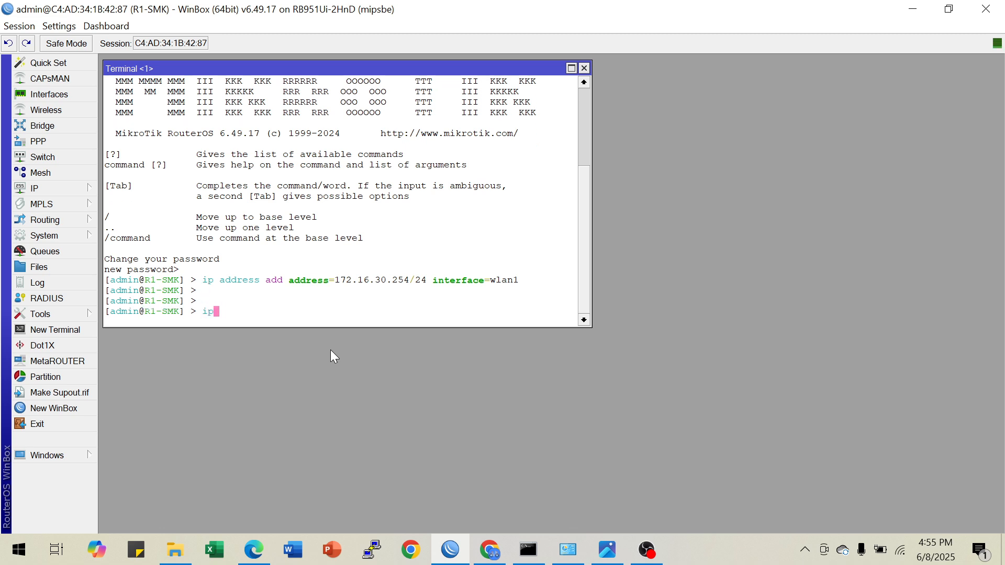
type(" ad")
key("Tab")
type("pr")
key("Return")
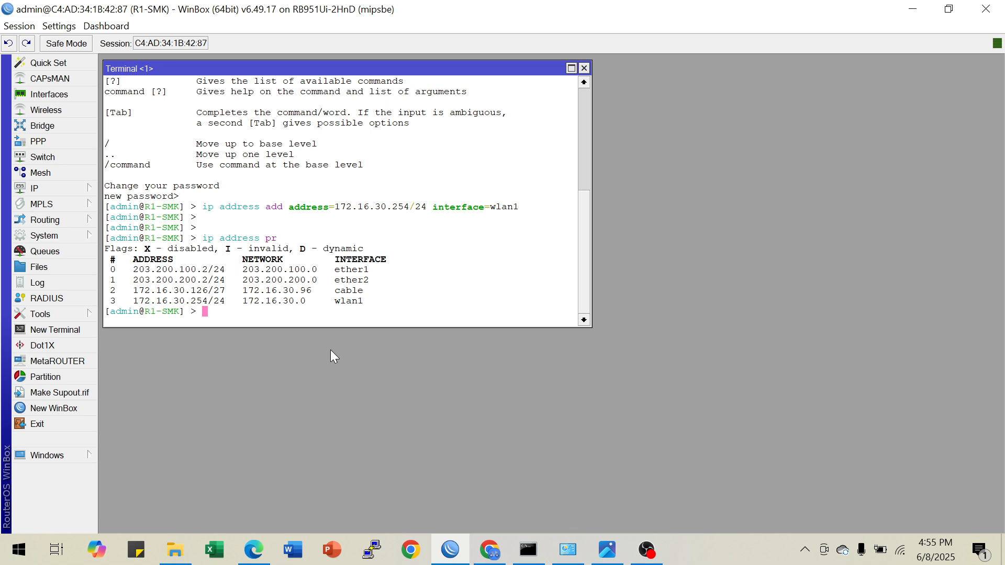
left_click_drag(334, 270, 377, 284)
left_click(333, 282)
left_click_drag(180, 281, 214, 281)
left_click_drag(335, 291, 368, 293)
left_click_drag(191, 291, 366, 308)
left_click_drag(191, 302, 221, 302)
left_click(229, 309)
left_click(607, 552)
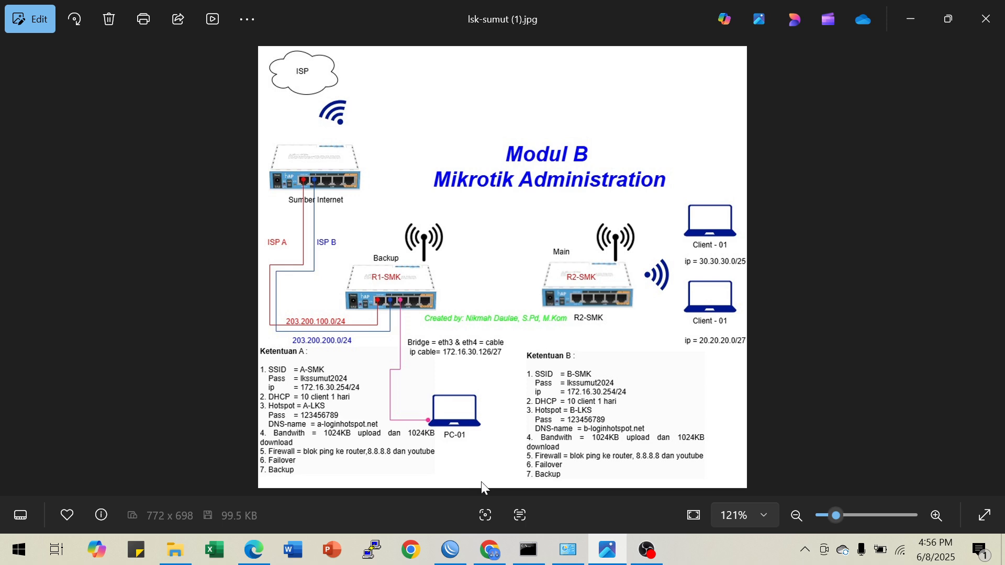
left_click(450, 550)
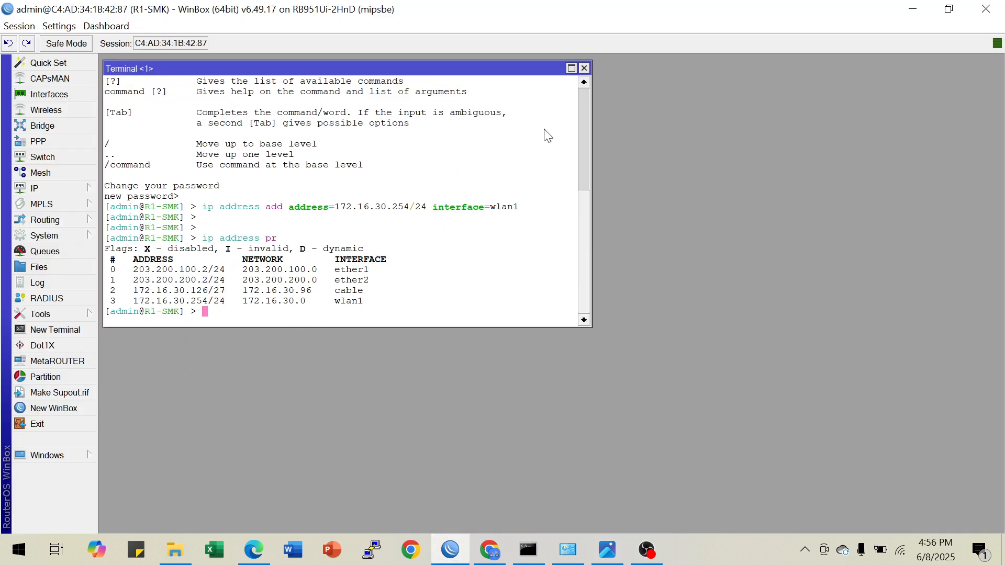
Run the hotspot setup on wlan1, accepting local address 172.16.30.254/24 and network masquerading
key("Return")
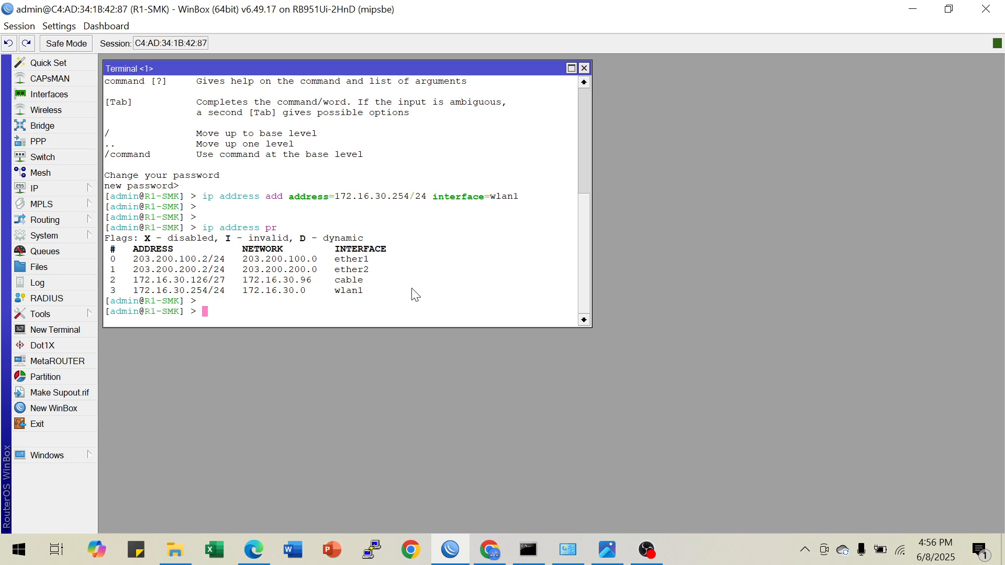
type("ip hotspot setup")
key("Return")
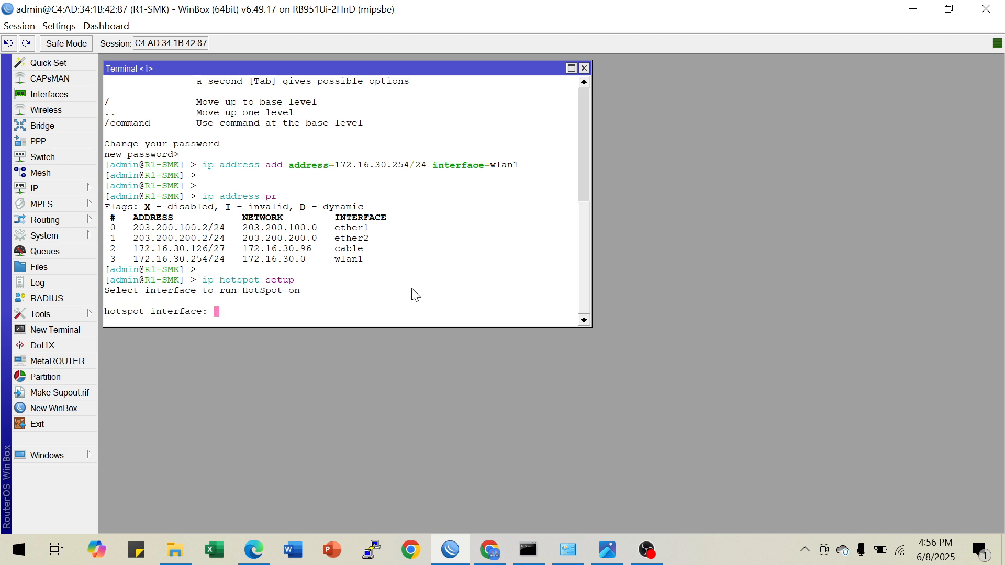
type("wlan1")
key("Return")
key("Return")
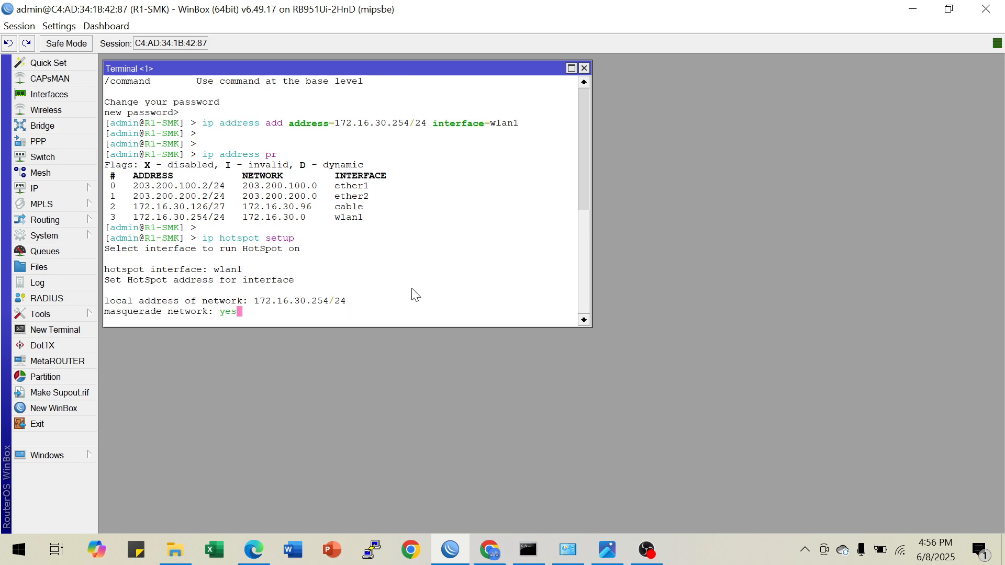
Limit the hotspot address pool to 172.16.30.1-172.16.30.10
key("Return")
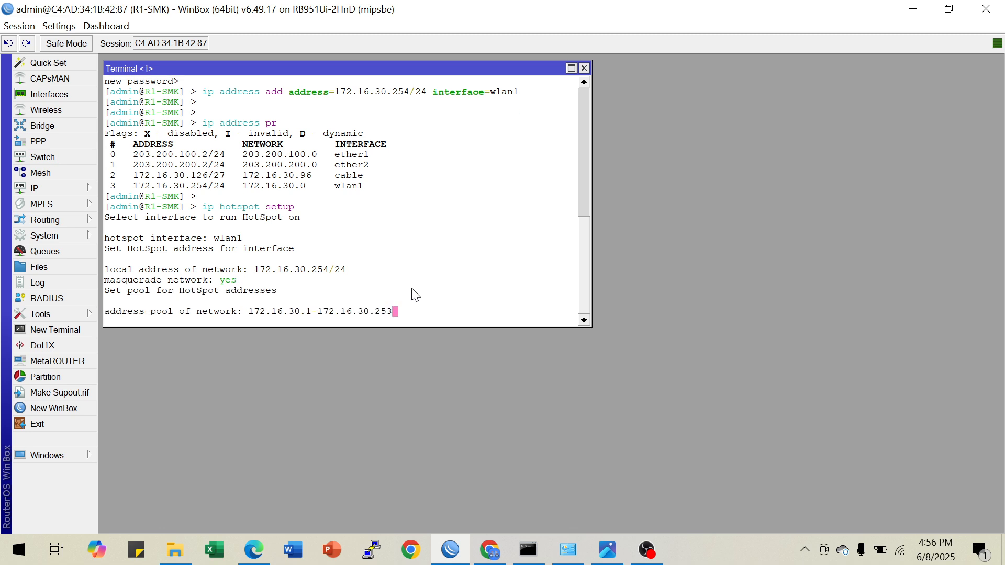
key("BackSpace")
key("BackSpace")
key("BackSpace")
type("10")
key("Return")
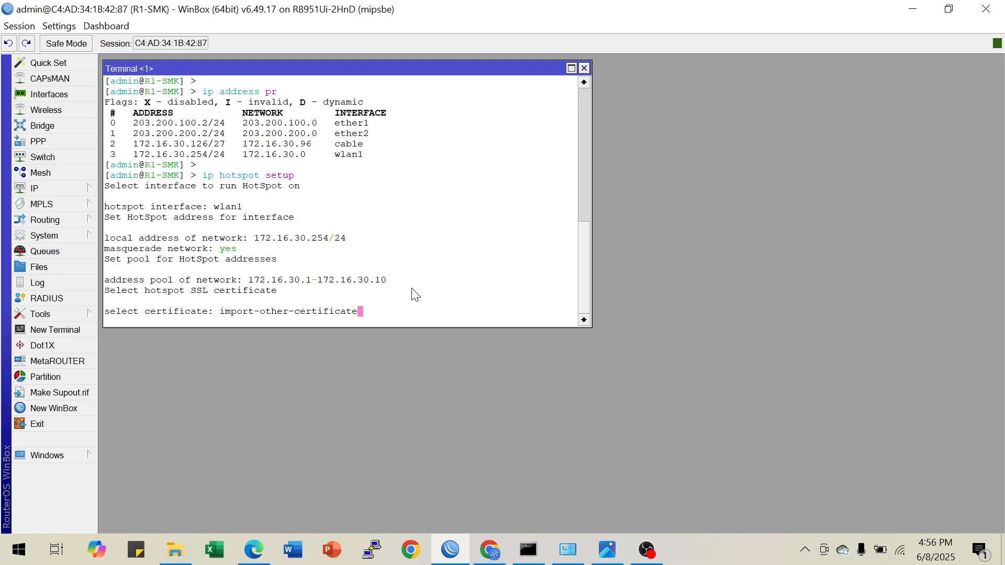
Set the hotspot SSL certificate to none
key("BackSpace")
key("BackSpace")
key("BackSpace")
key("BackSpace")
key("BackSpace")
key("BackSpace")
key("BackSpace")
key("BackSpace")
key("BackSpace")
key("BackSpace")
key("BackSpace")
key("BackSpace")
key("BackSpace")
key("BackSpace")
key("BackSpace")
key("BackSpace")
key("BackSpace")
key("BackSpace")
key("BackSpace")
key("BackSpace")
key("BackSpace")
key("BackSpace")
key("BackSpace")
key("BackSpace")
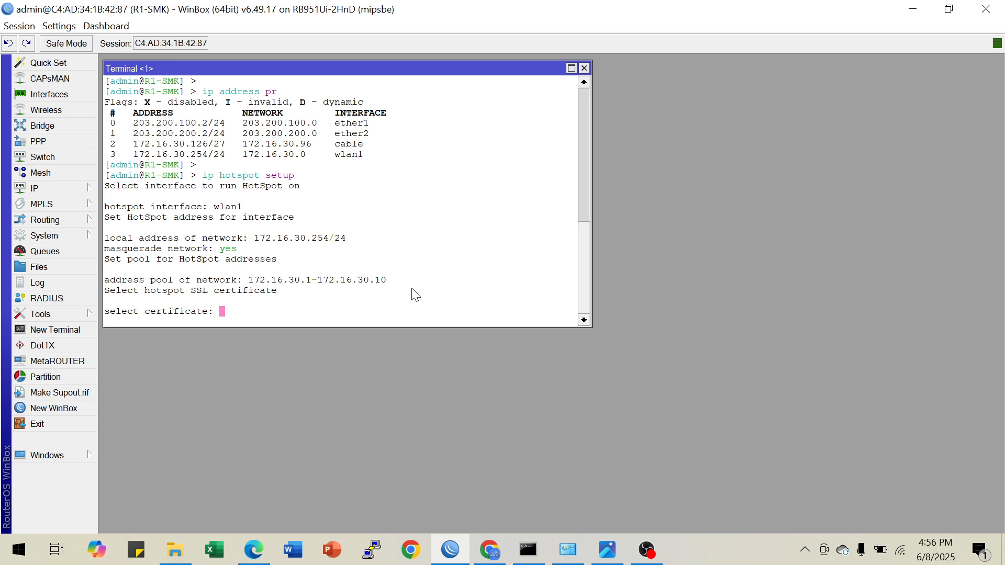
type("none")
key("Return")
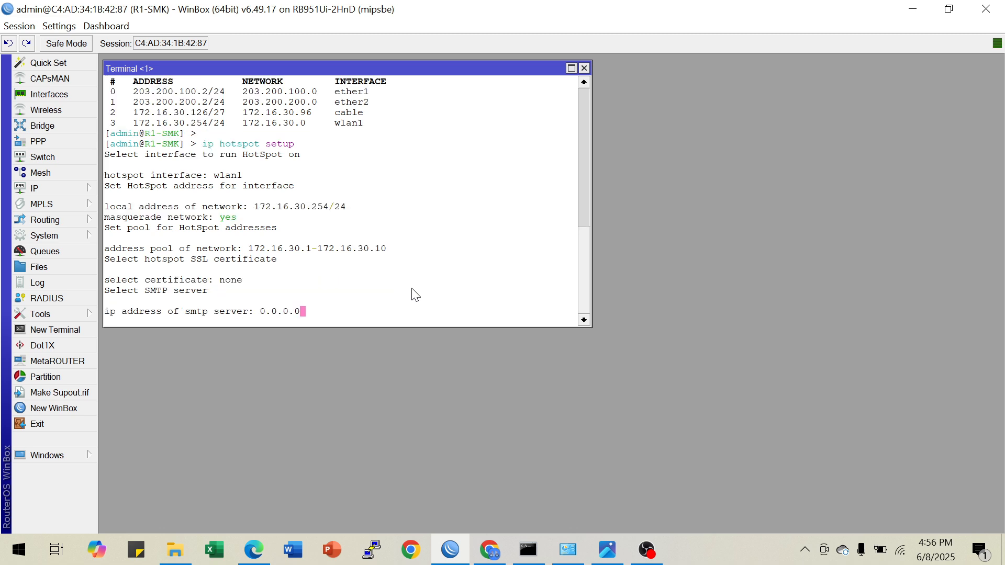
Accept 0.0.0.0 as the hotspot's SMTP server address and set its DNS server to 8.8.8.8
key("Return")
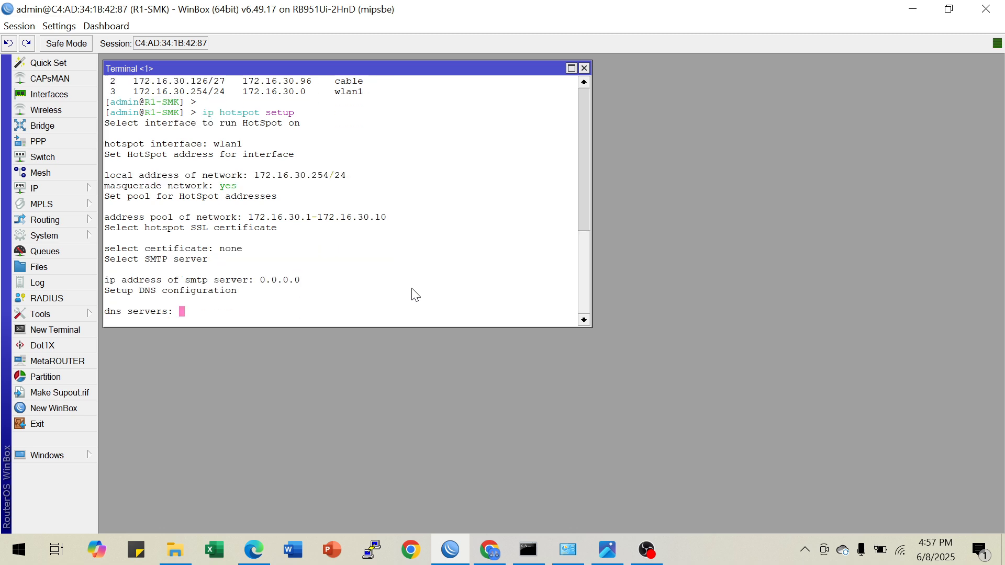
type("8.8.8.8")
key("Return")
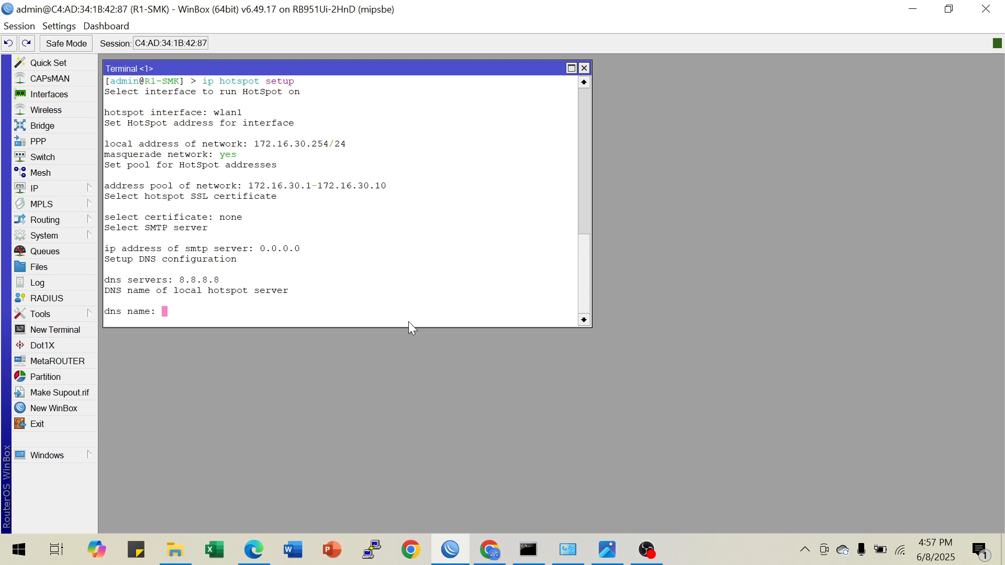
Check the required hotspot DNS name in the image viewer's topology diagram and set it to a-loginhotspot.net in WinBox
left_click(607, 550)
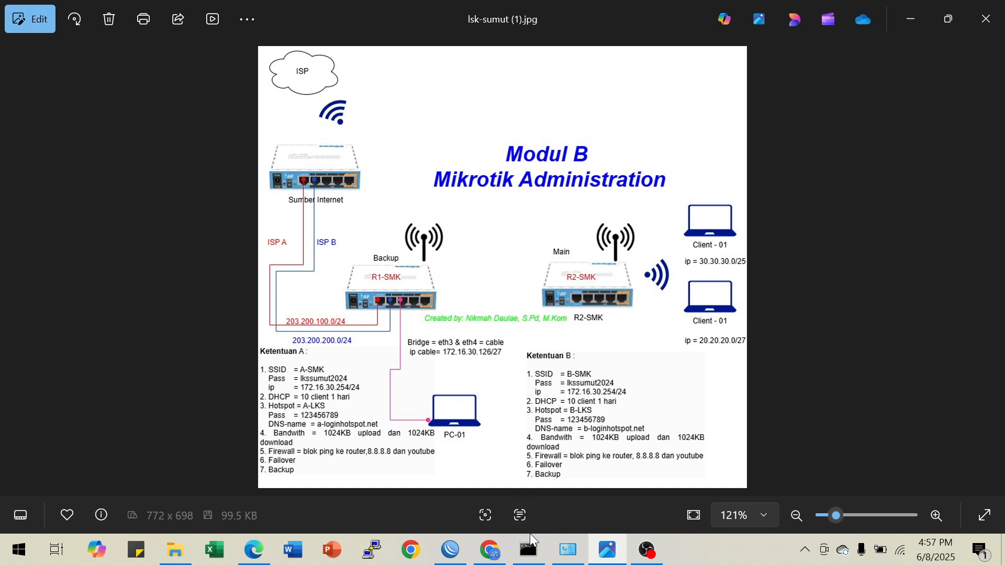
left_click(450, 547)
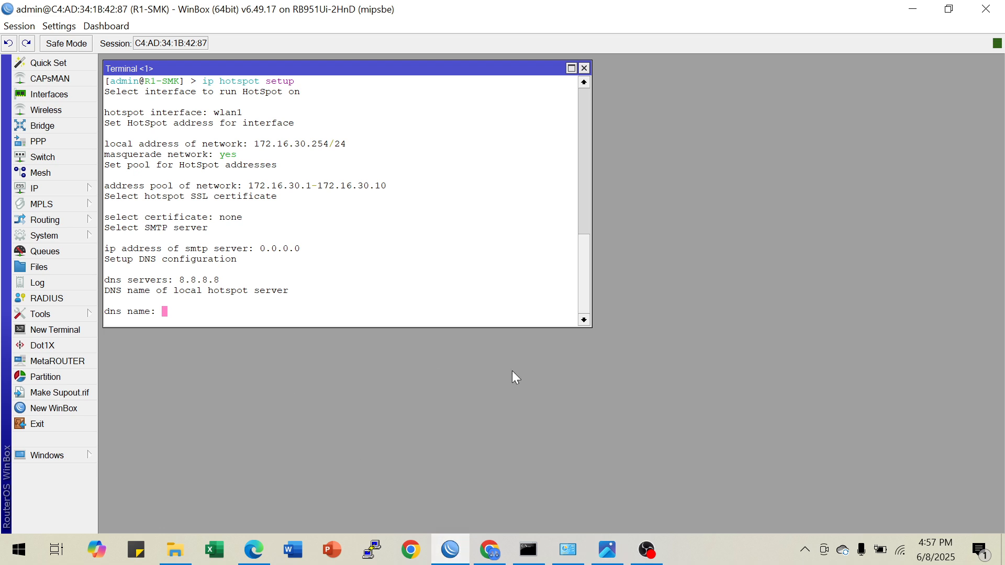
type("a-loginhotspot.net")
key("Return")
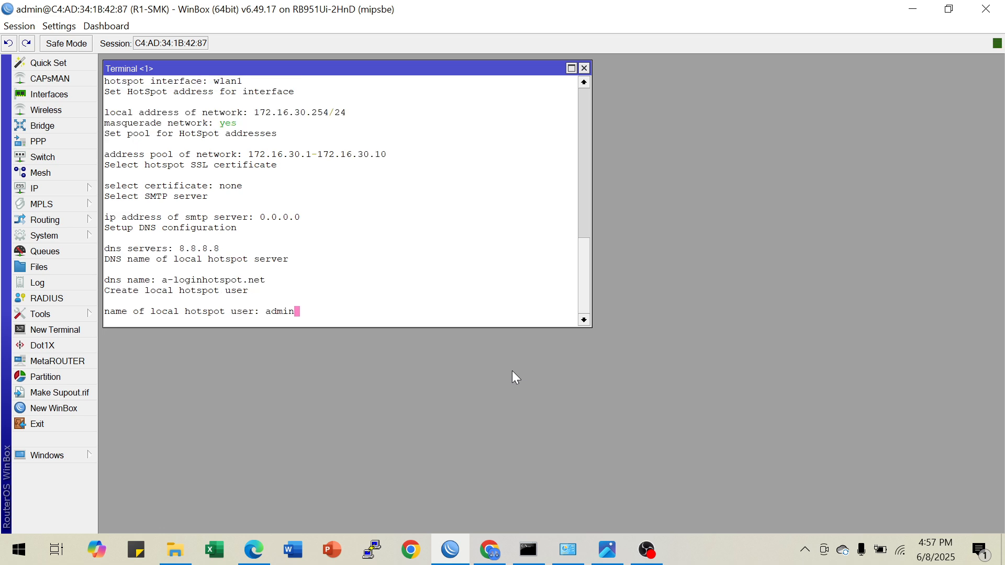
Create the local hotspot user alks with the required password, completing the hotspot setup, and review the entered settings
key("BackSpace")
key("BackSpace")
key("BackSpace")
key("BackSpace")
key("BackSpace")
type("alks")
key("Return")
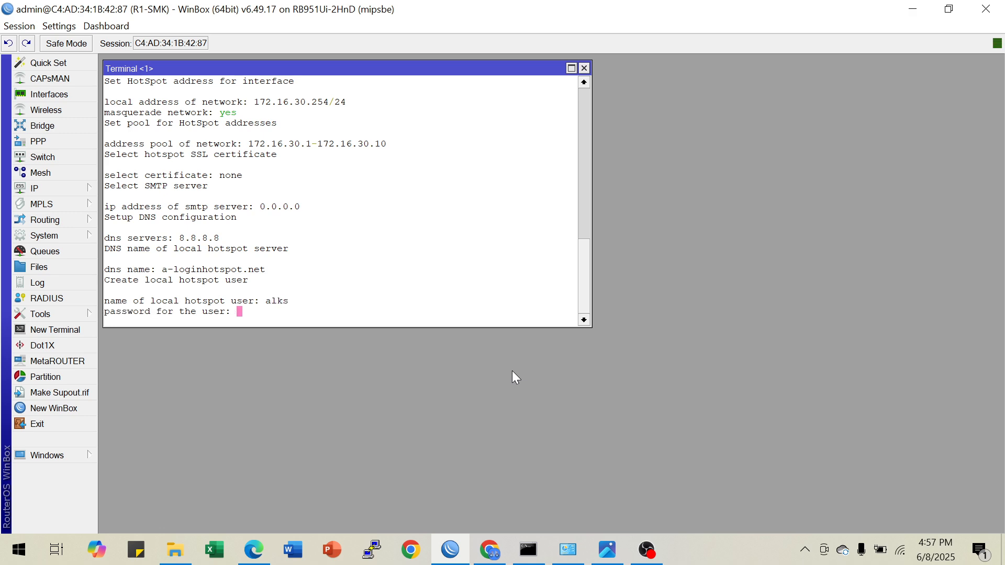
key("Return")
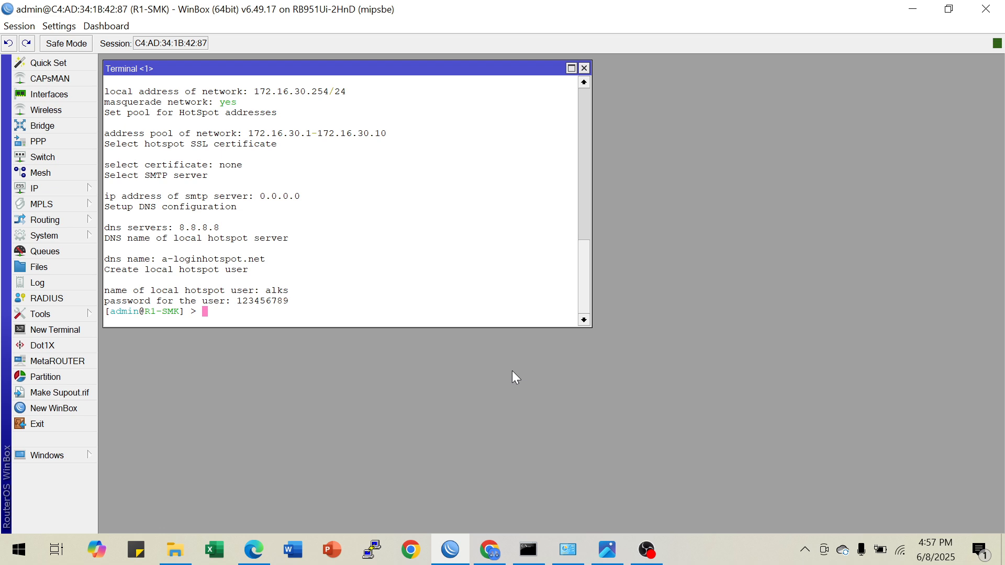
scroll(302, 203, "up", 2)
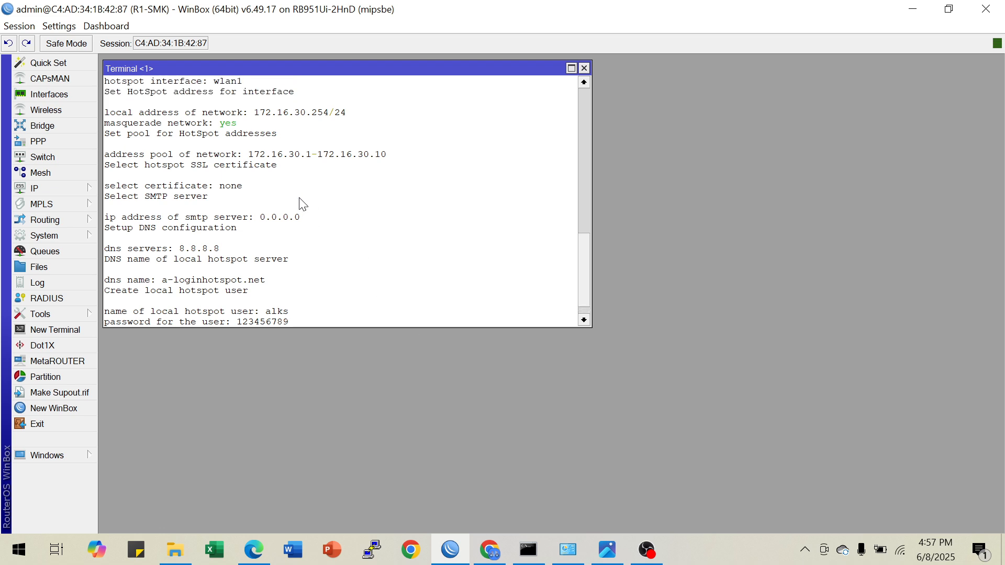
scroll(302, 203, "down", 2)
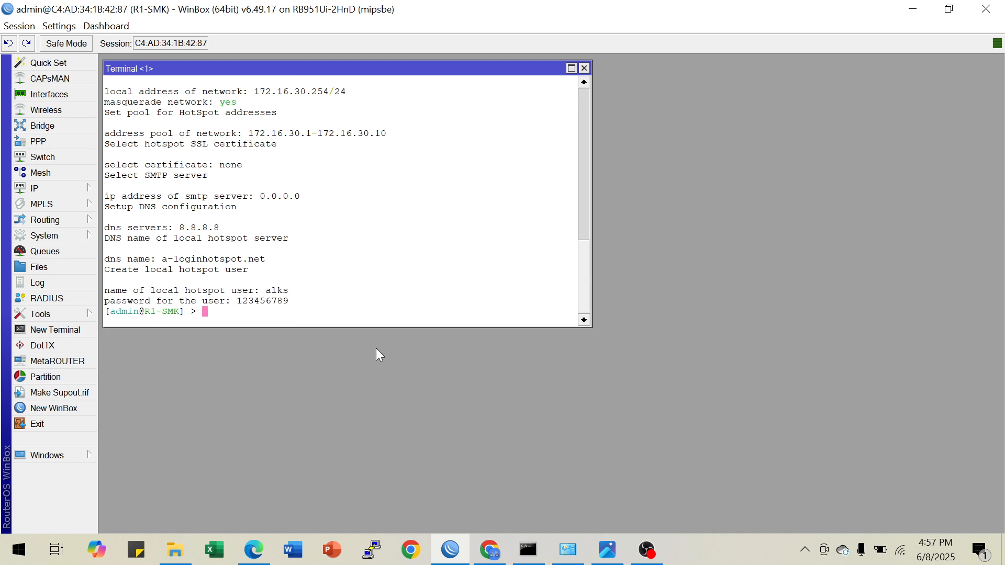
Check the topology diagram, then run the DHCP server setup on cable, accepting network 172.16.30.96/27 and gateway 172.16.30.126
left_click(606, 550)
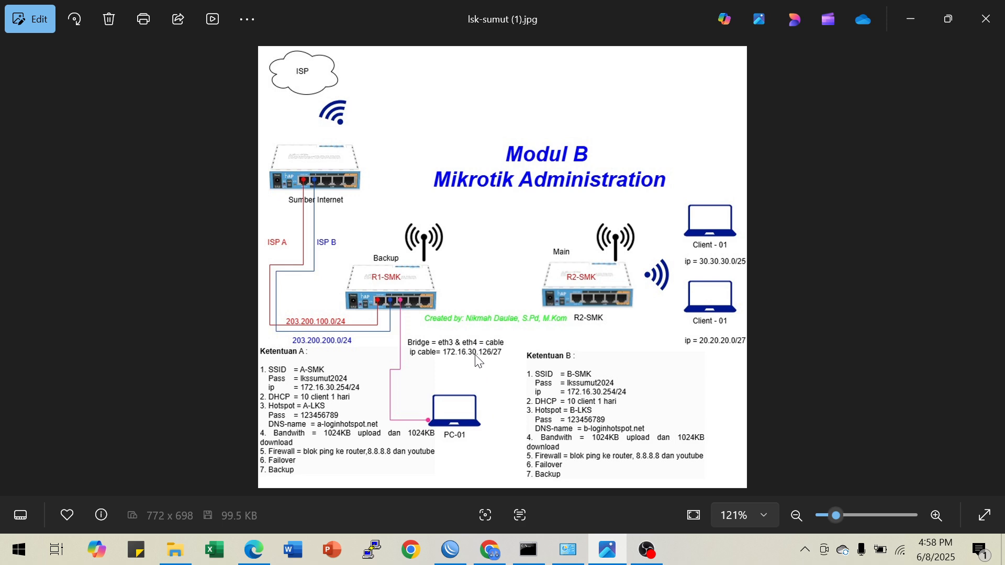
left_click(447, 542)
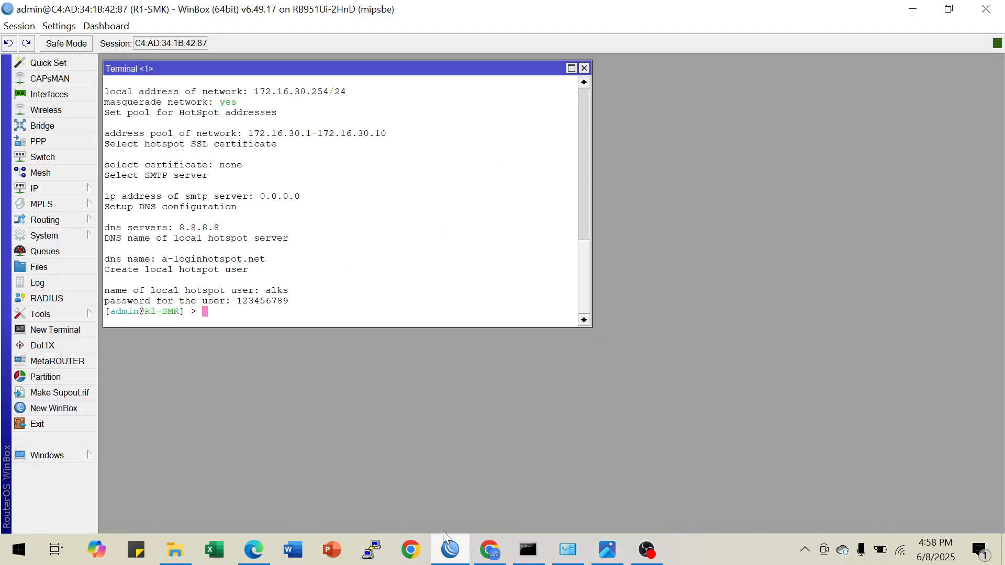
key("Return")
type("i")
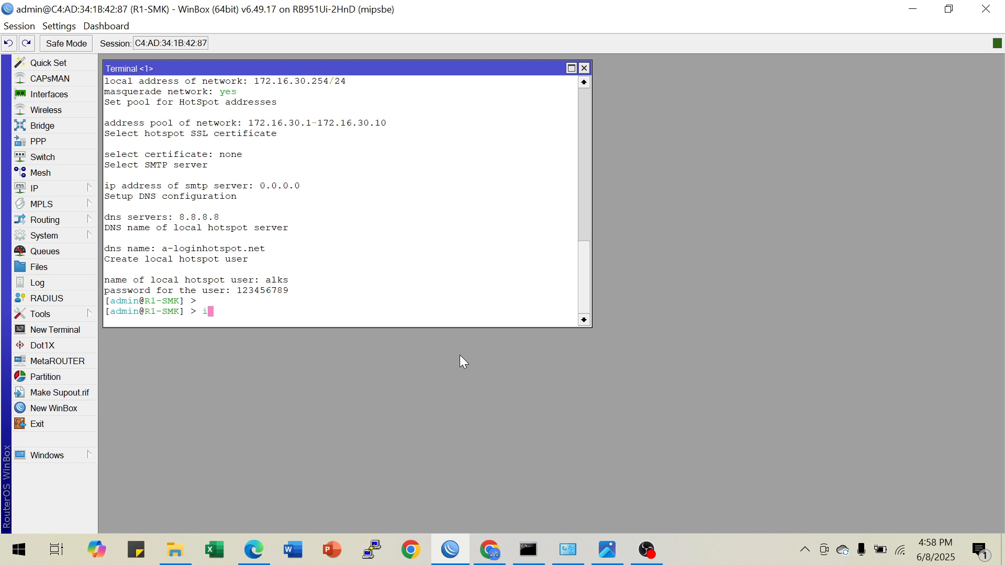
type("p dhcp-server setup")
key("Return")
type("cable")
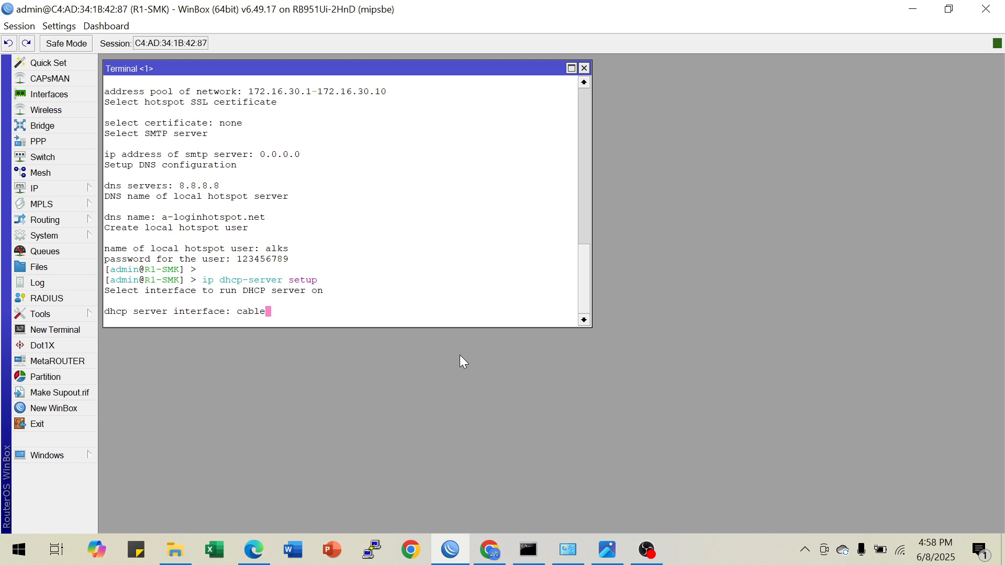
key("Return")
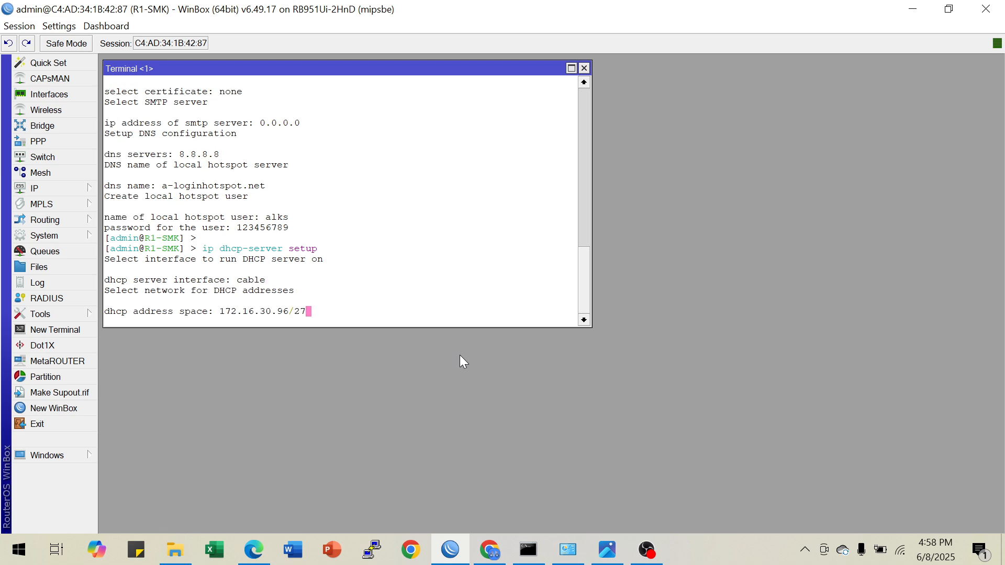
key("Return")
Limit the cable DHCP address pool to 172.16.30.97-172.16.30.106
key("Return")
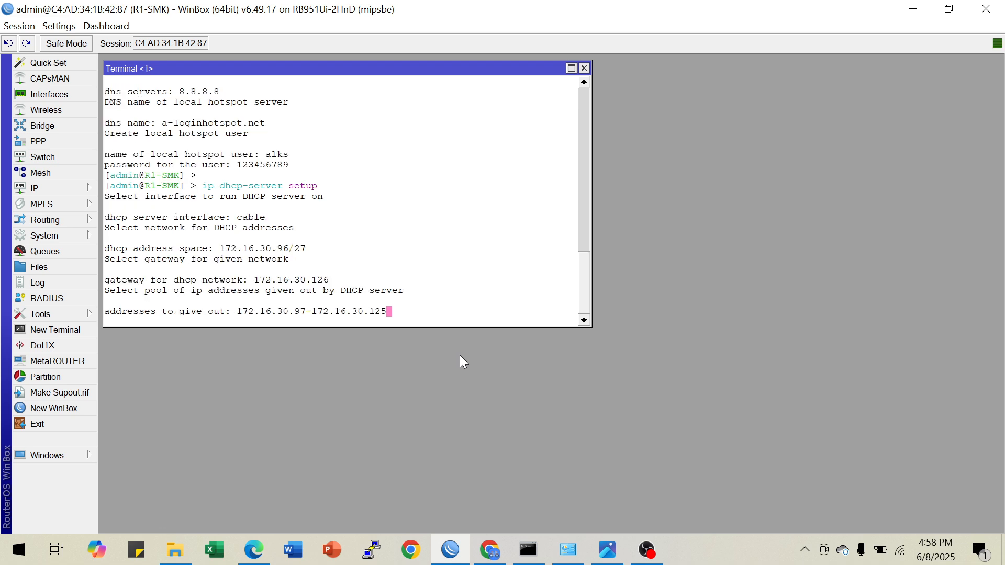
key("BackSpace")
key("BackSpace")
type("06")
Accept DNS server 8.8.8.8, set the DHCP lease time to 1d, and close the terminal
key("Return")
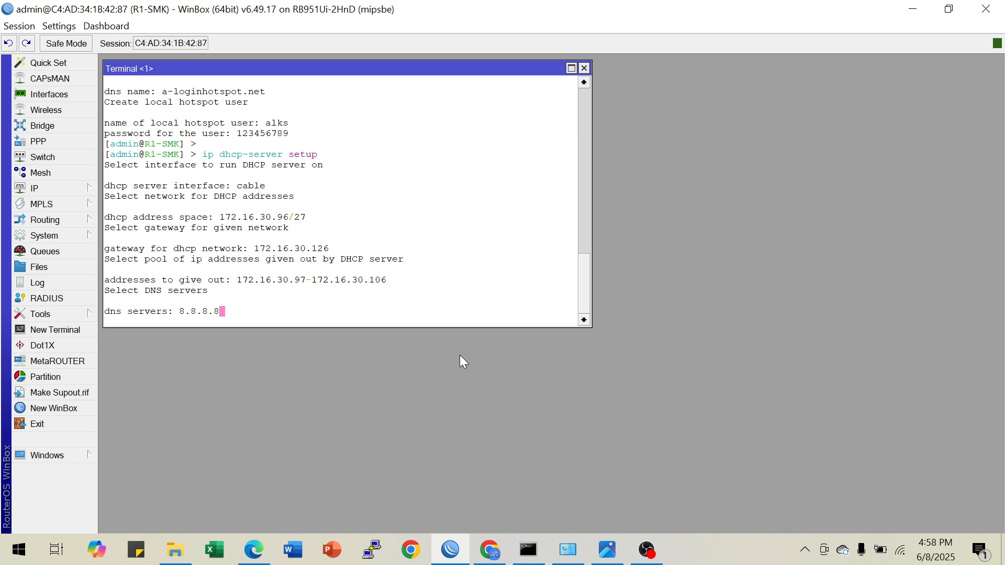
key("Return")
key("BackSpace")
key("BackSpace")
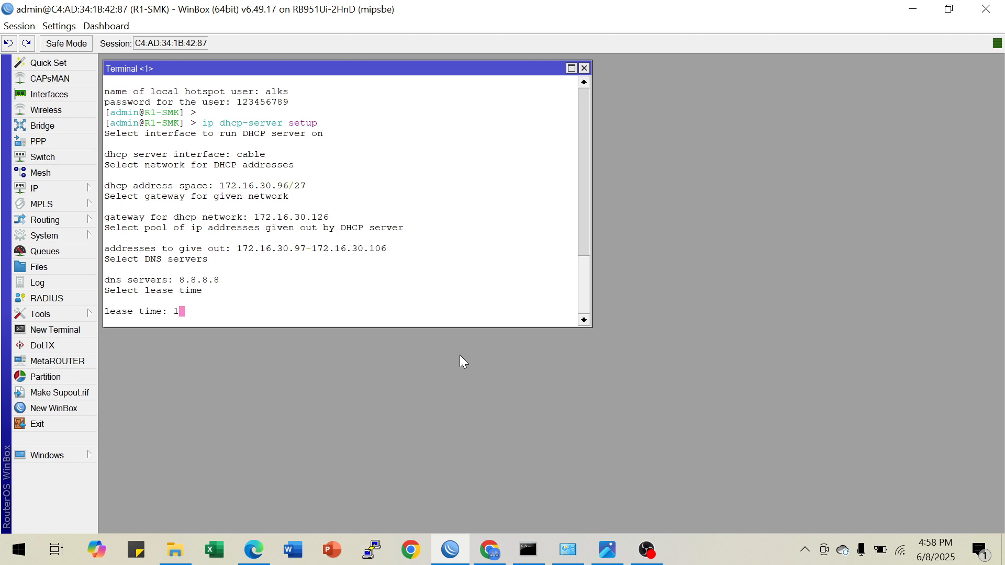
type("d")
key("Return")
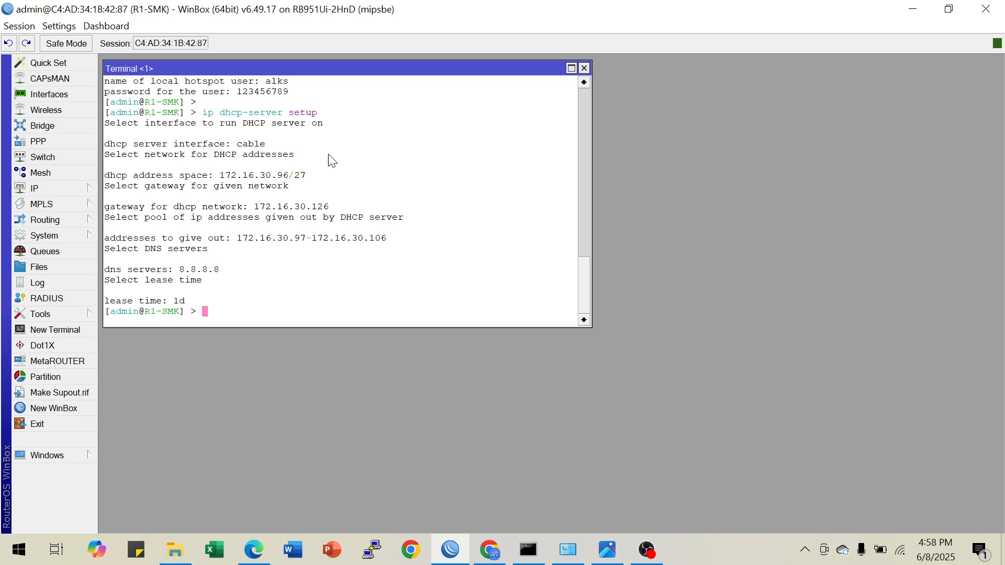
left_click(584, 68)
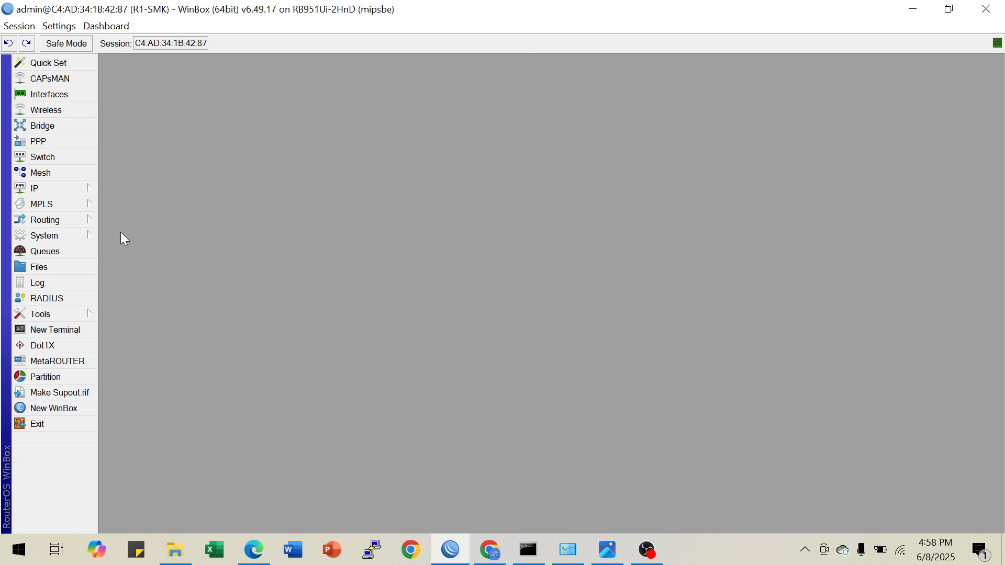
Review the hotspot configuration's servers, server profiles and user profiles
left_click(83, 189)
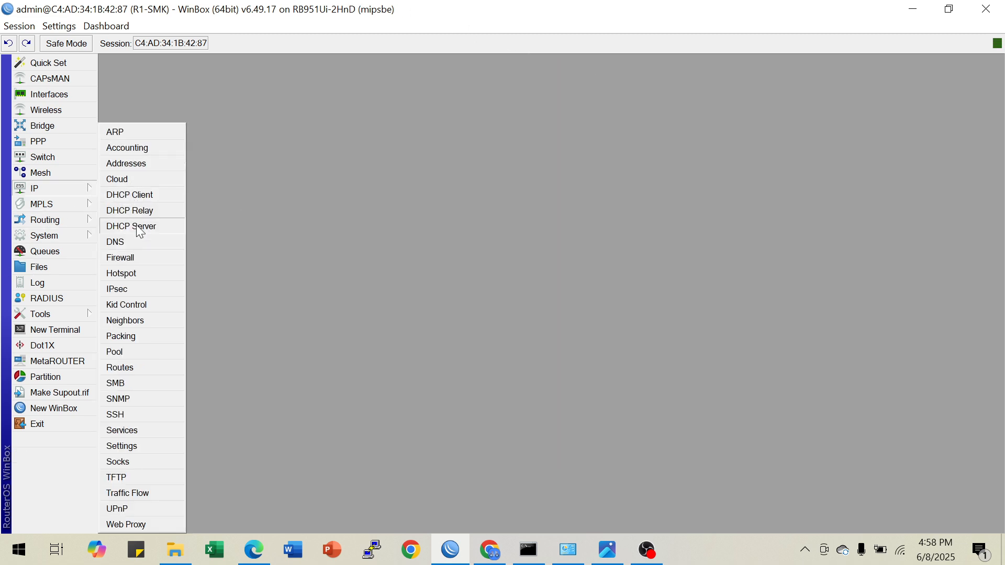
left_click(136, 273)
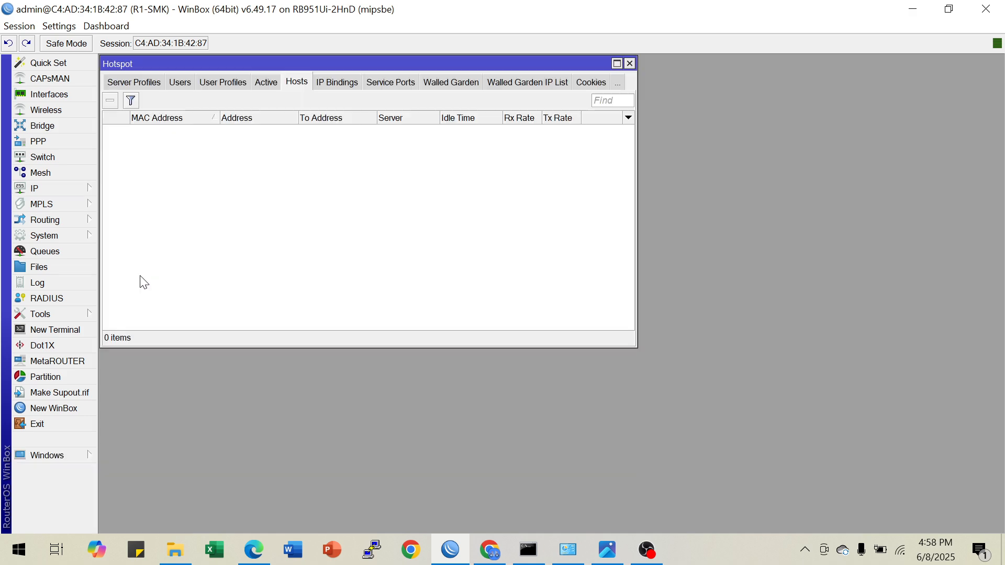
left_click(131, 85)
left_click(125, 84)
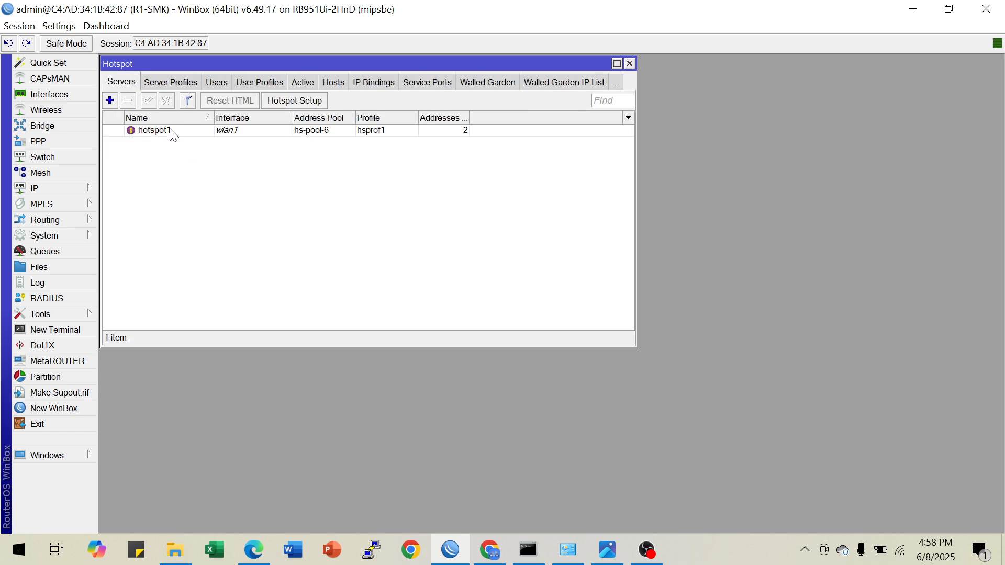
left_click(172, 133)
left_click(170, 84)
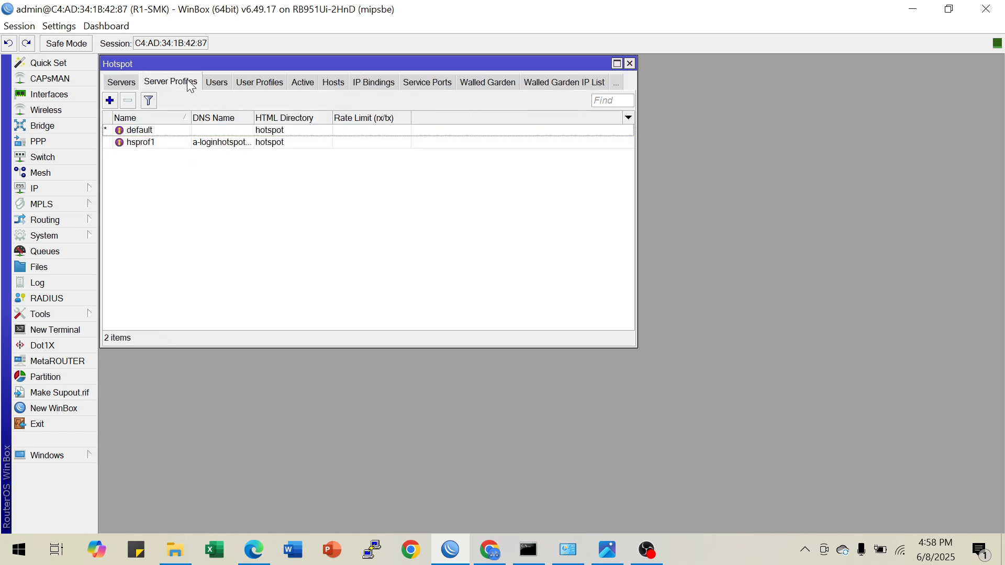
left_click(222, 89)
left_click(232, 83)
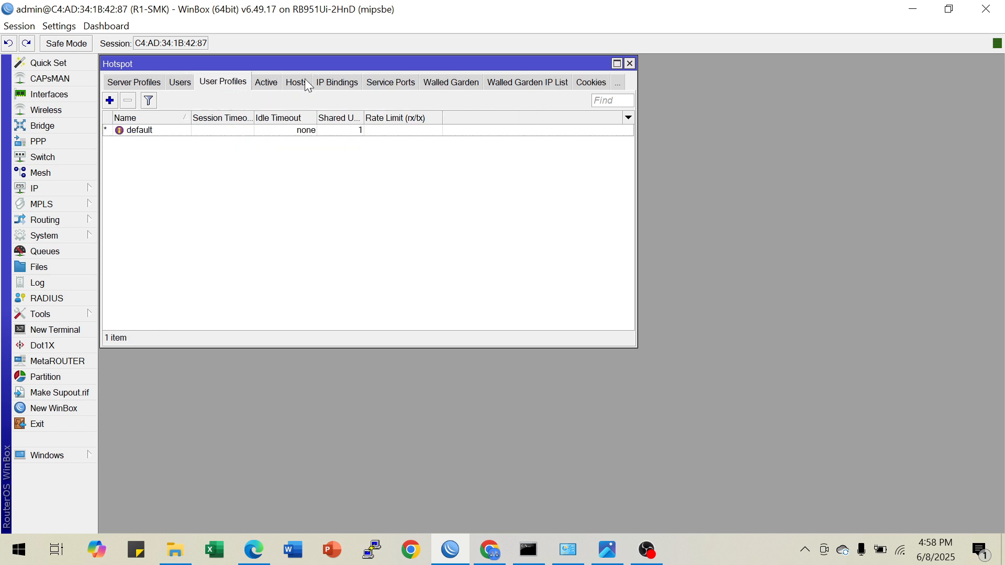
left_click(629, 63)
Check the topology diagram and read Router A's DHCP, firewall, hotspot, queue and backup requirements in Chrome's Soal LKS ITNSA PSP.pdf
left_click(607, 549)
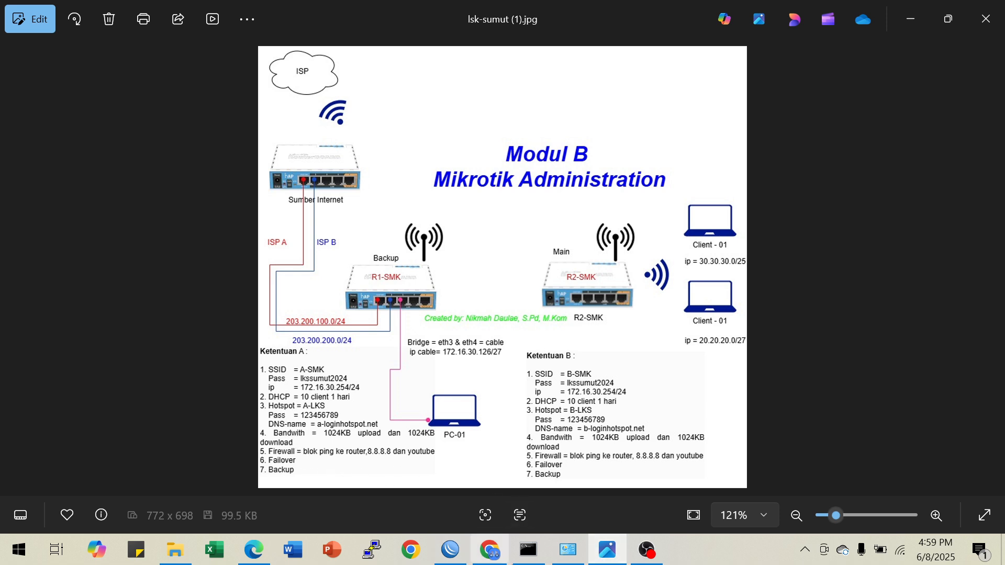
left_click(490, 549)
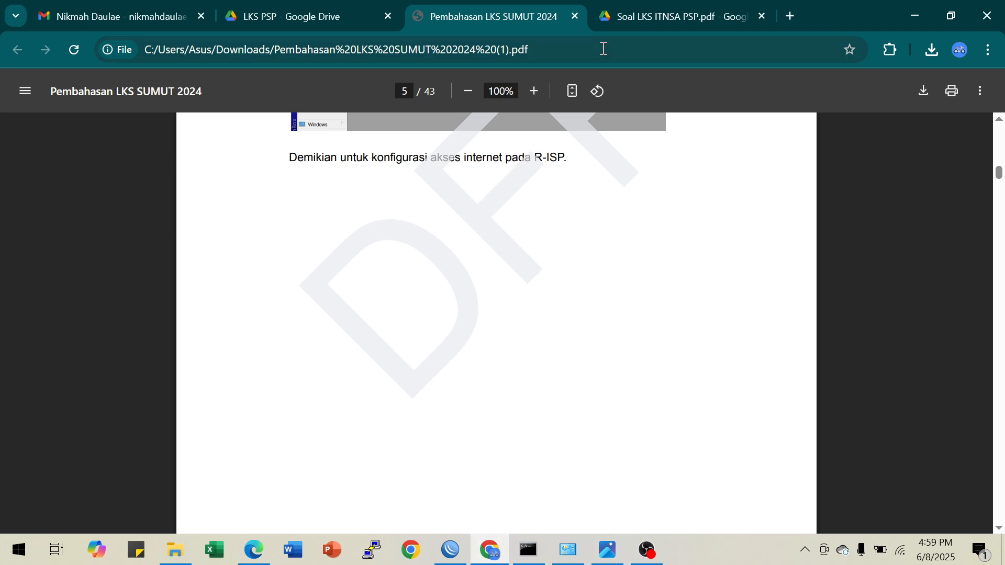
left_click(662, 14)
scroll(650, 311, "down", 10)
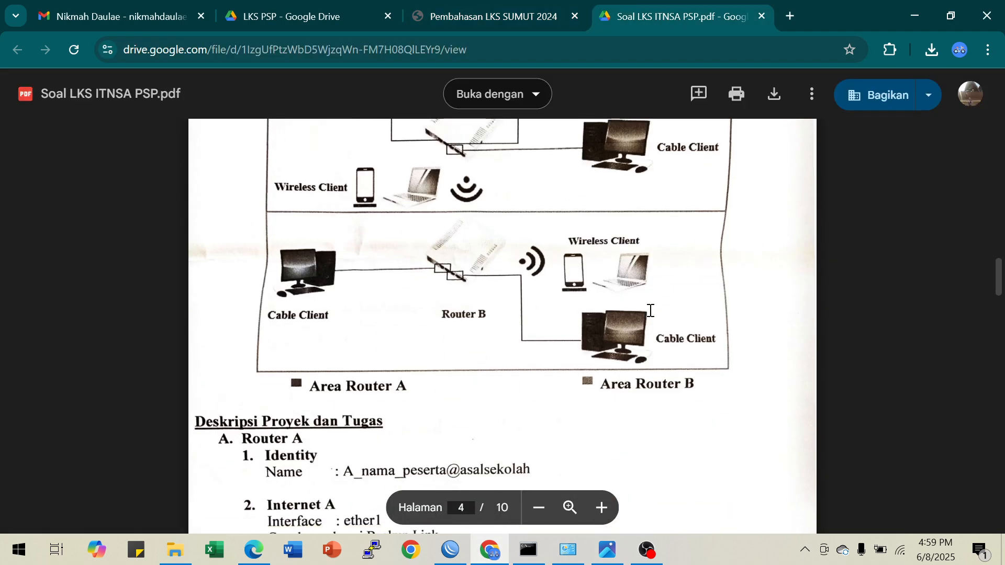
scroll(651, 311, "up", 3)
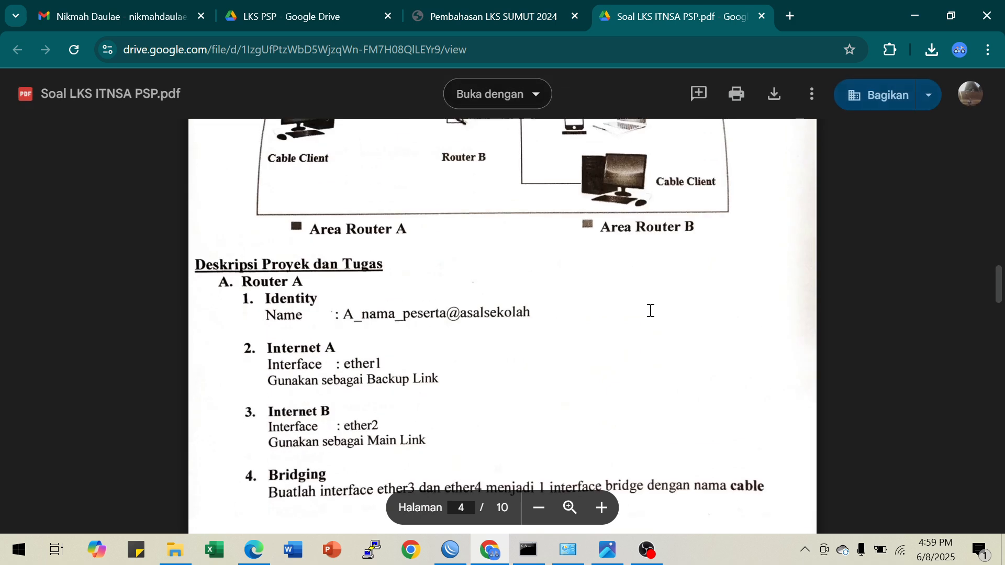
scroll(621, 309, "down", 3)
scroll(410, 273, "down", 5)
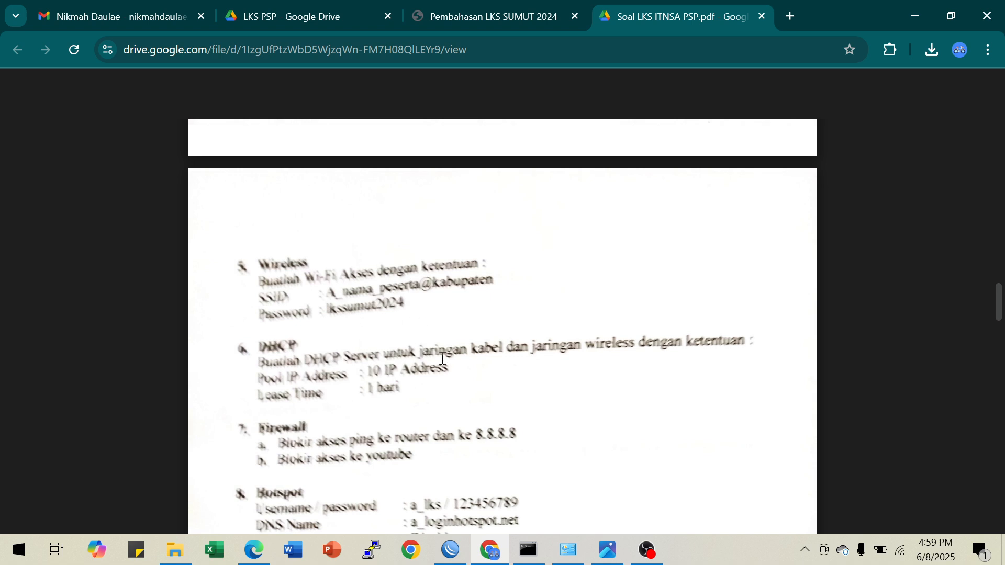
scroll(419, 335, "down", 3)
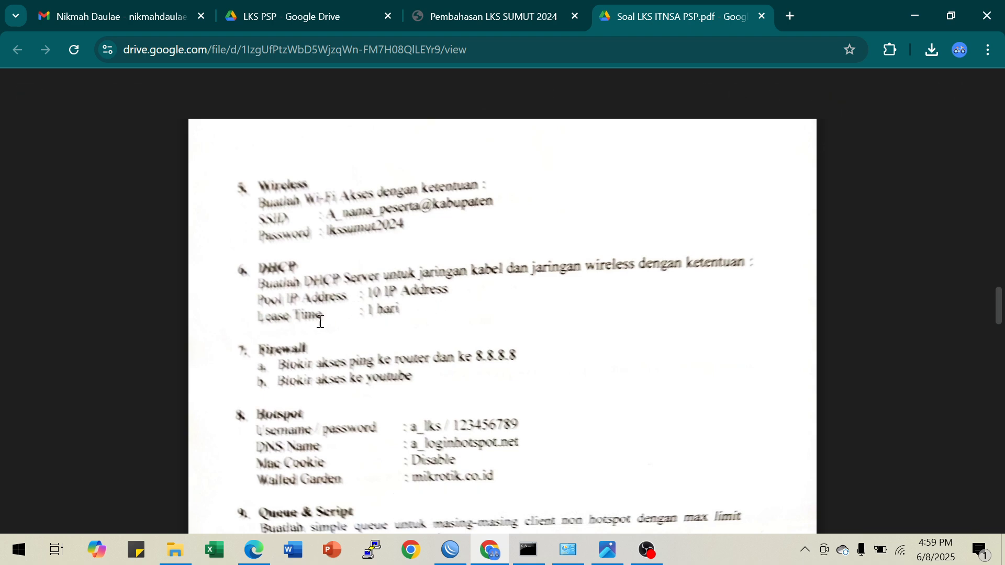
scroll(440, 317, "down", 3)
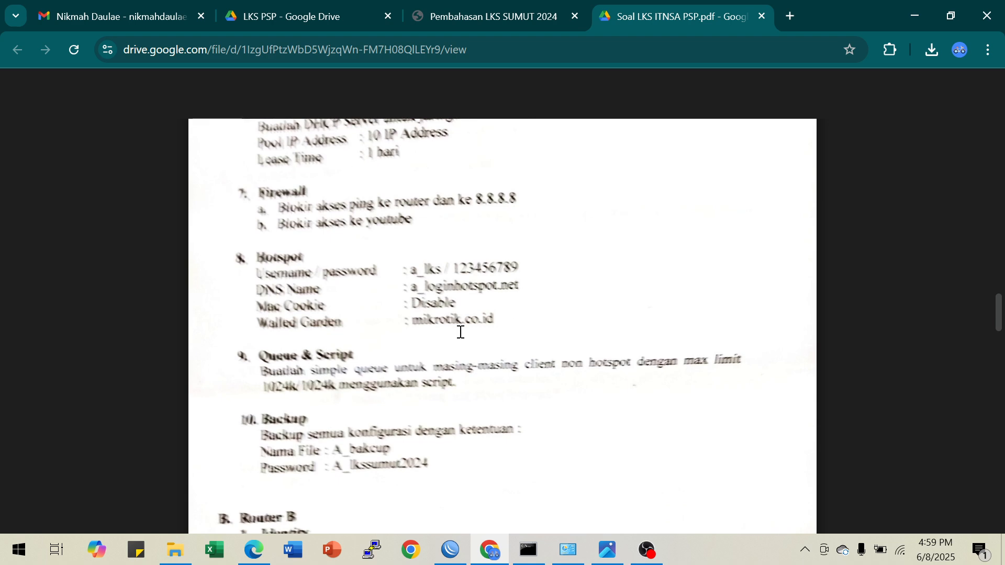
Switch to WinBox and enable MAC Cookie login in the hotspot server profile hsprof1
left_click(447, 558)
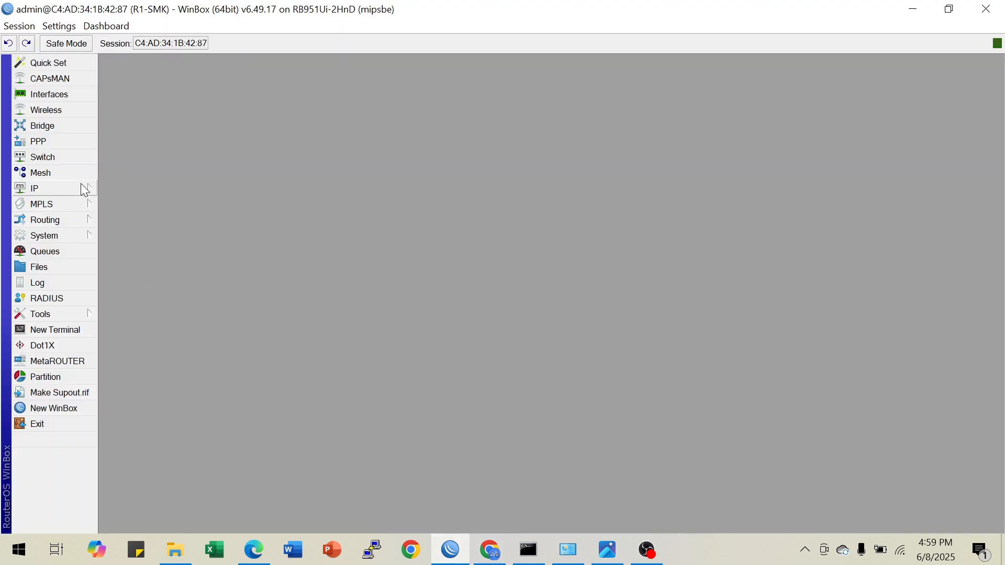
mouse_move(84, 190)
left_click(134, 271)
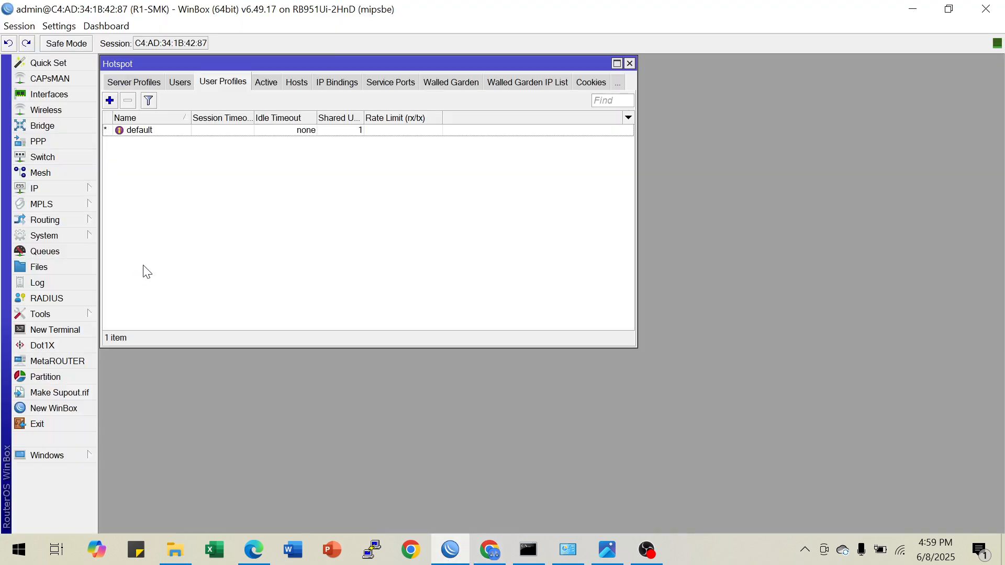
left_click(128, 83)
left_click(128, 85)
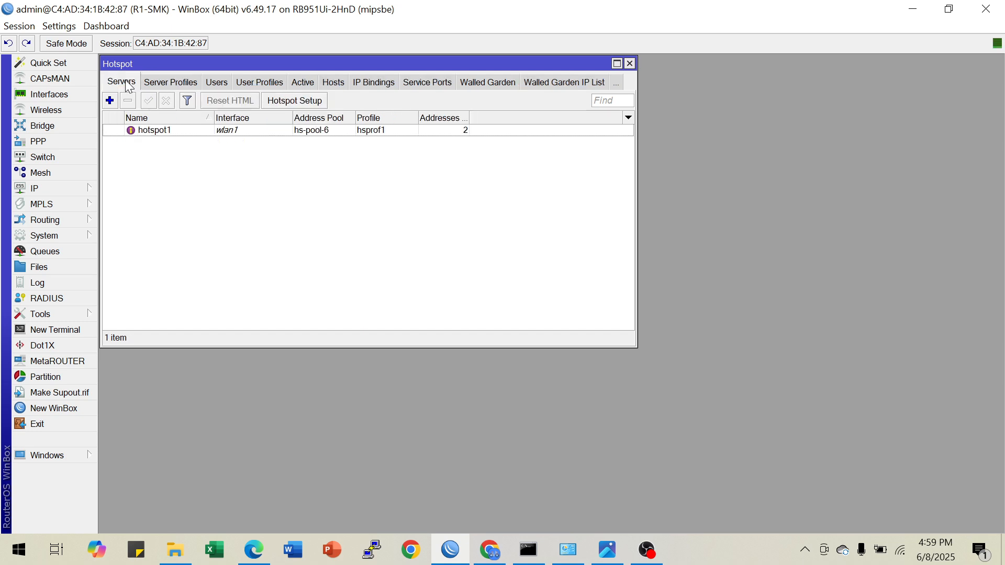
left_click(164, 84)
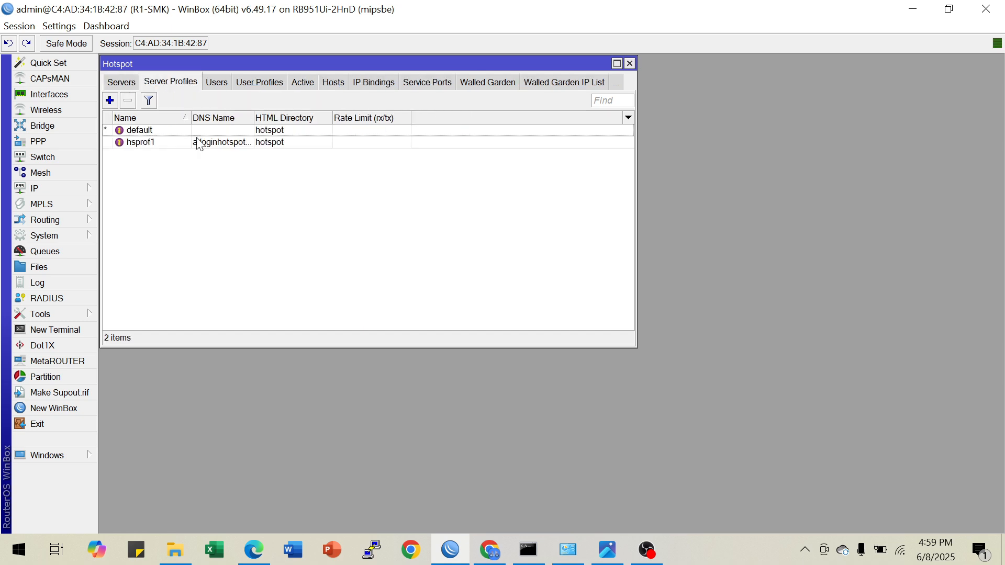
double_click(157, 142)
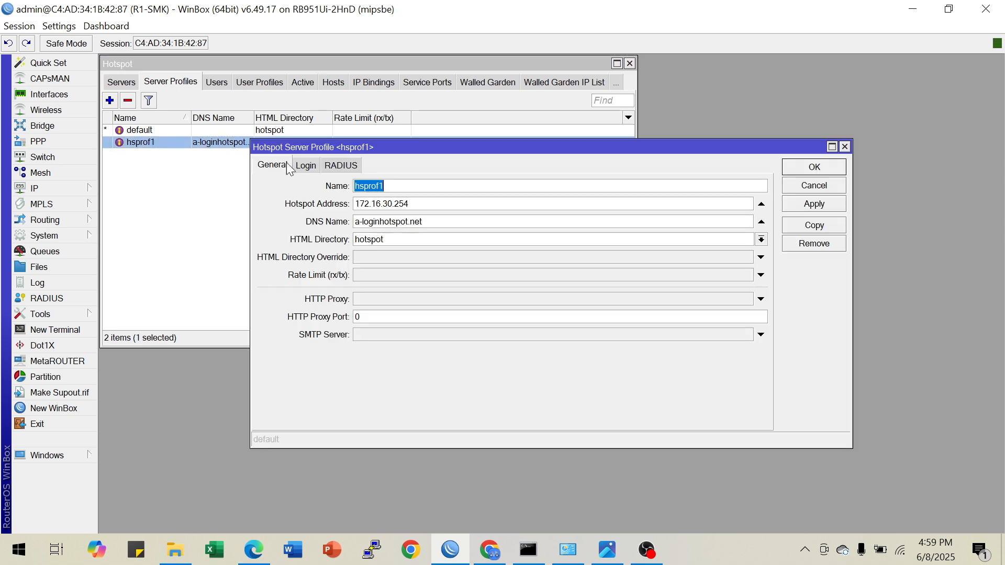
left_click(313, 167)
left_click(347, 239)
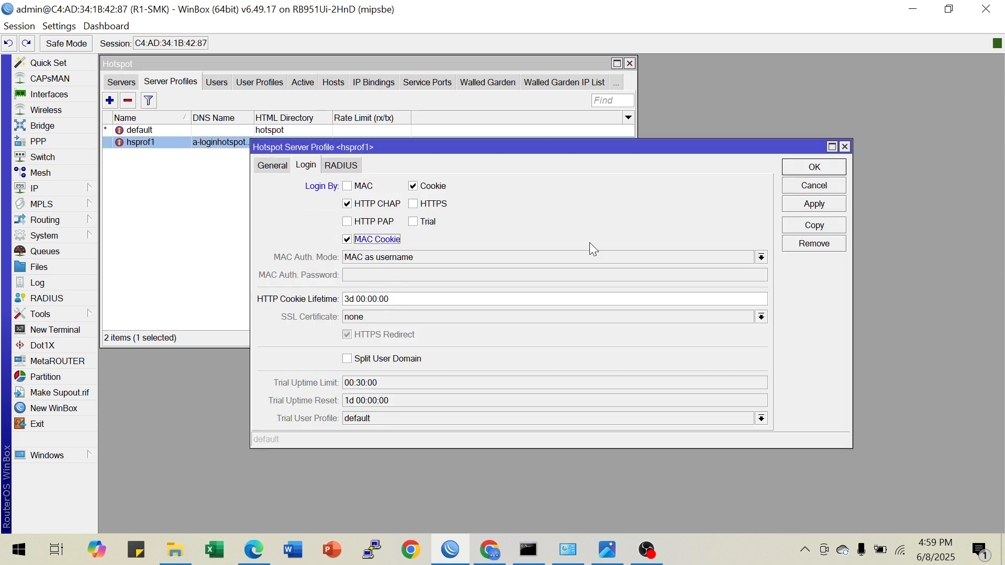
left_click(809, 168)
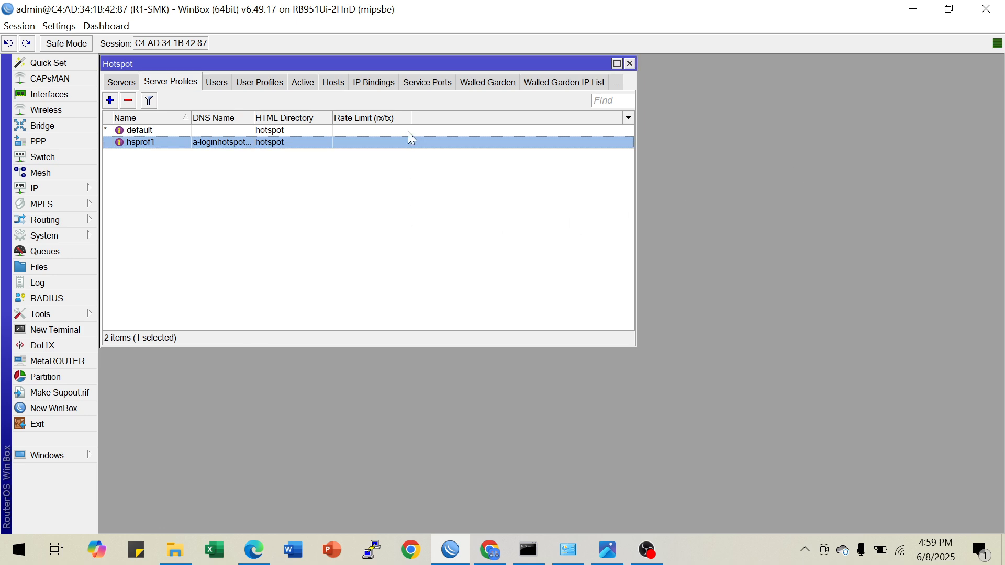
Create a hotspot walled garden entry with action allow for server hotspot1, and enable its source address for editing
left_click(482, 84)
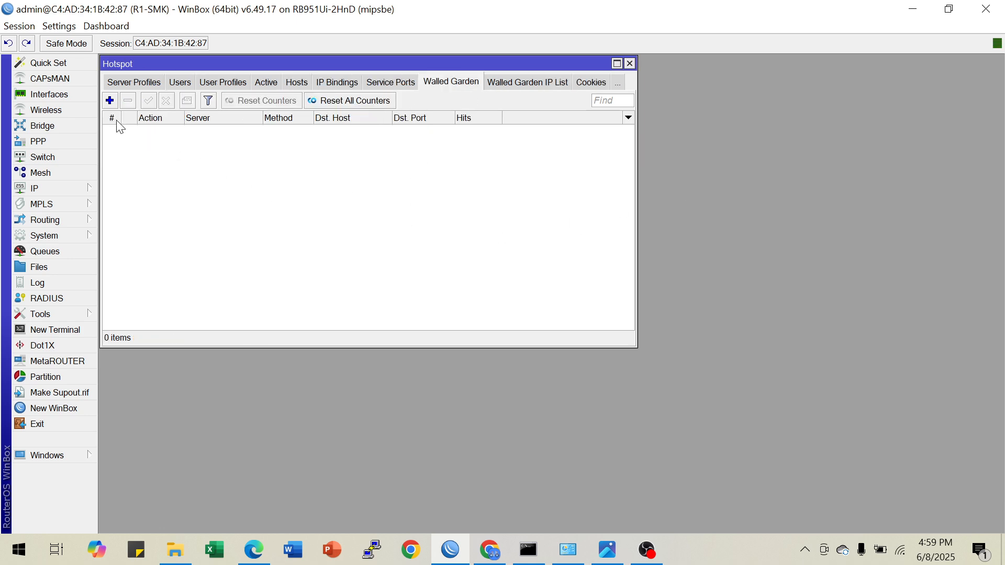
left_click(110, 101)
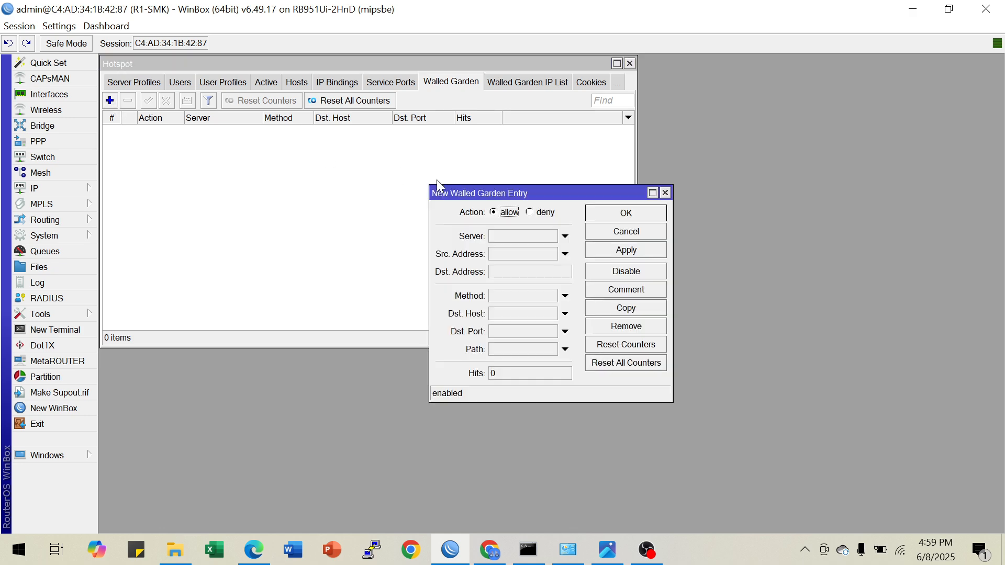
left_click(522, 236)
left_click(525, 253)
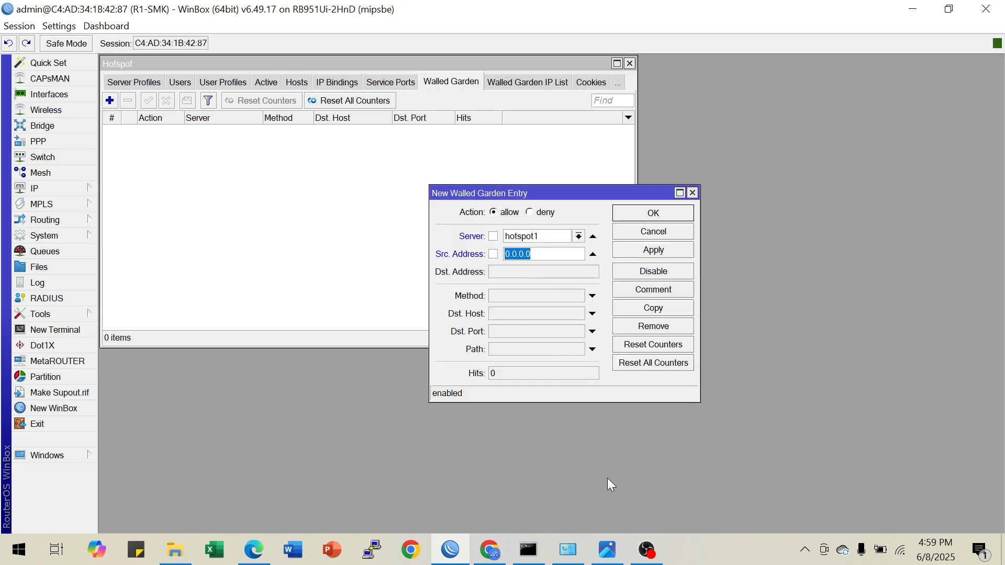
In the Command Prompt, resolve mikrotik.co.id with nslookup, copy the resolved IPv4 address, and return to WinBox
left_click(528, 549)
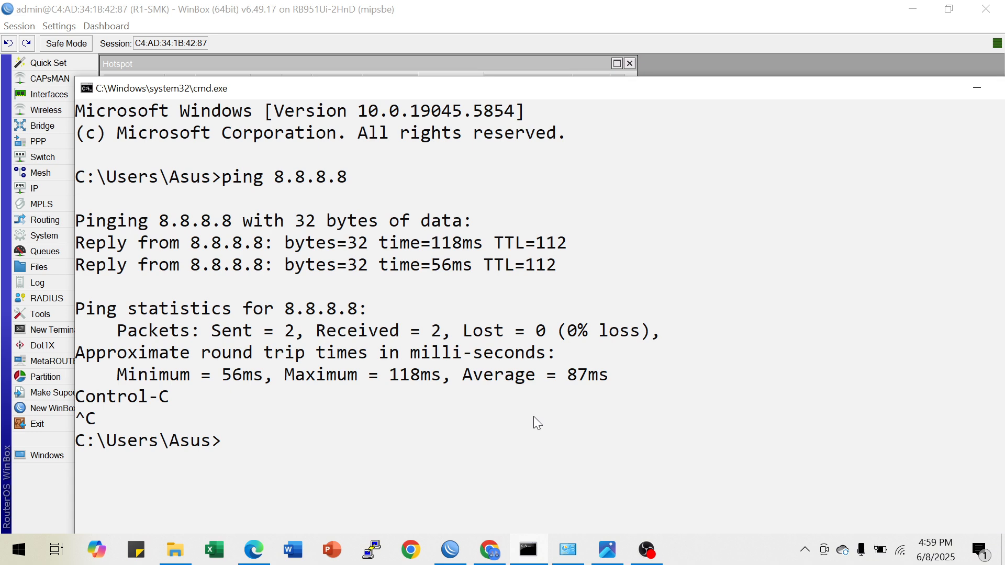
type("ping m")
type("ik")
key("BackSpace")
key("BackSpace")
key("BackSpace")
key("BackSpace")
key("BackSpace")
key("BackSpace")
key("BackSpace")
type("nslookup mikroti")
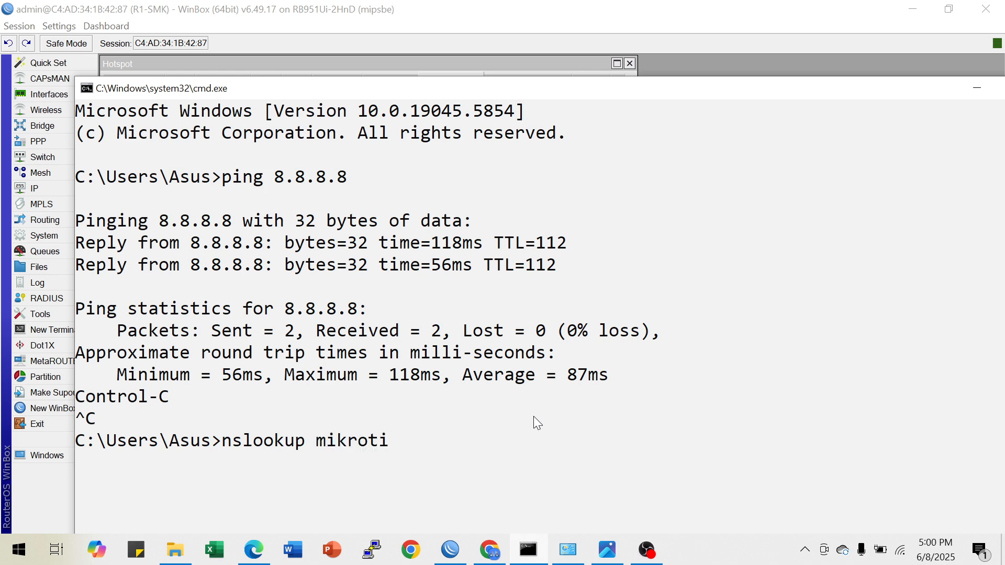
type("k.co.id")
key("Return")
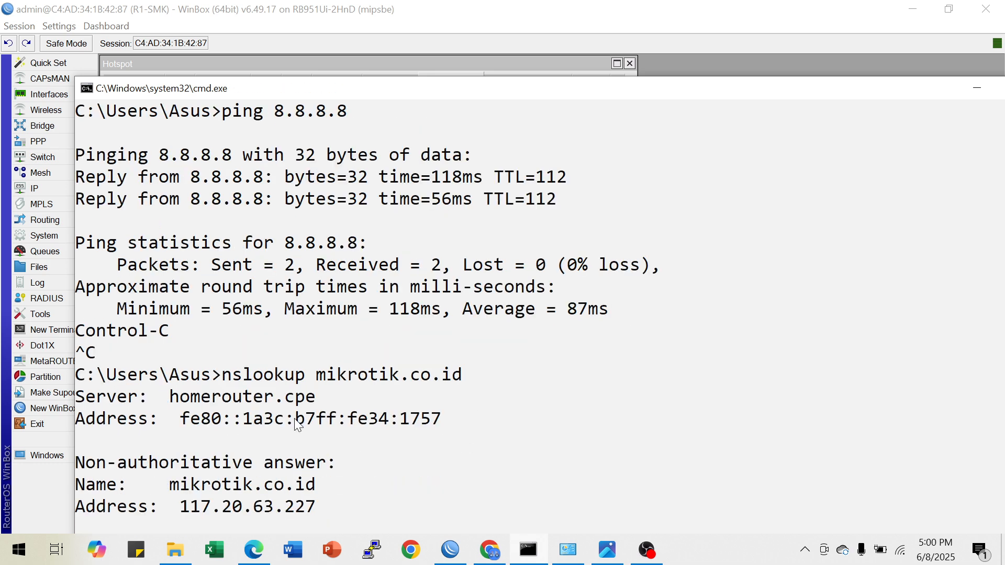
left_click_drag(180, 510, 320, 513)
key("ctrl+c")
left_click(977, 89)
Set the walled garden entry's source address to 117.20.63.227, save it, and close the Hotspot window
left_click_drag(545, 253, 495, 258)
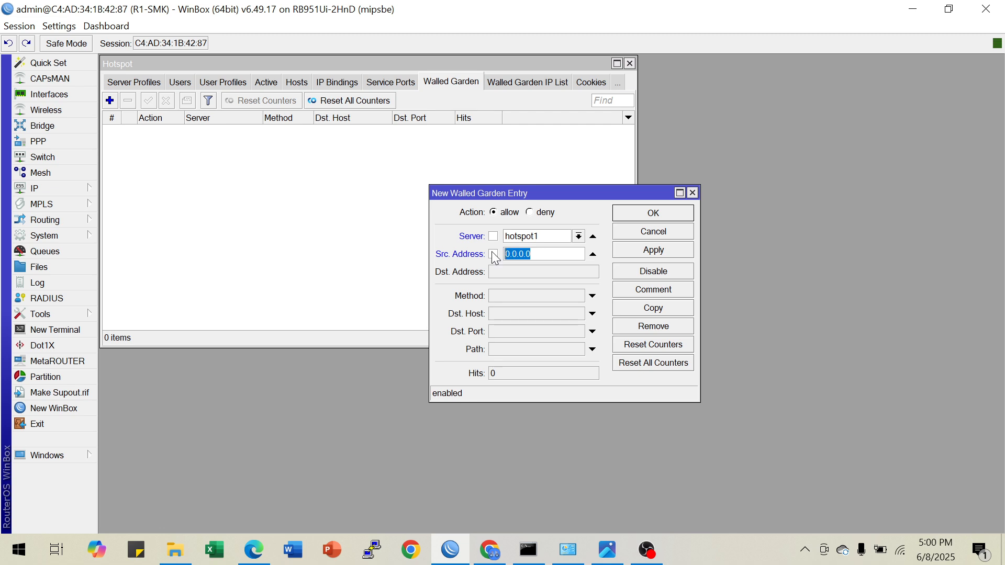
key("ctrl+v")
left_click(652, 251)
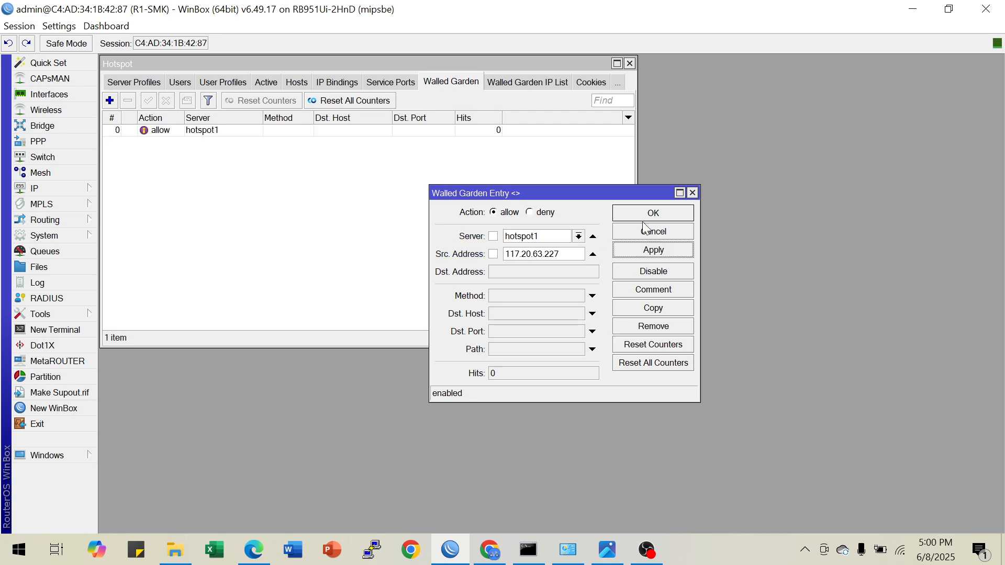
left_click(633, 214)
left_click(135, 83)
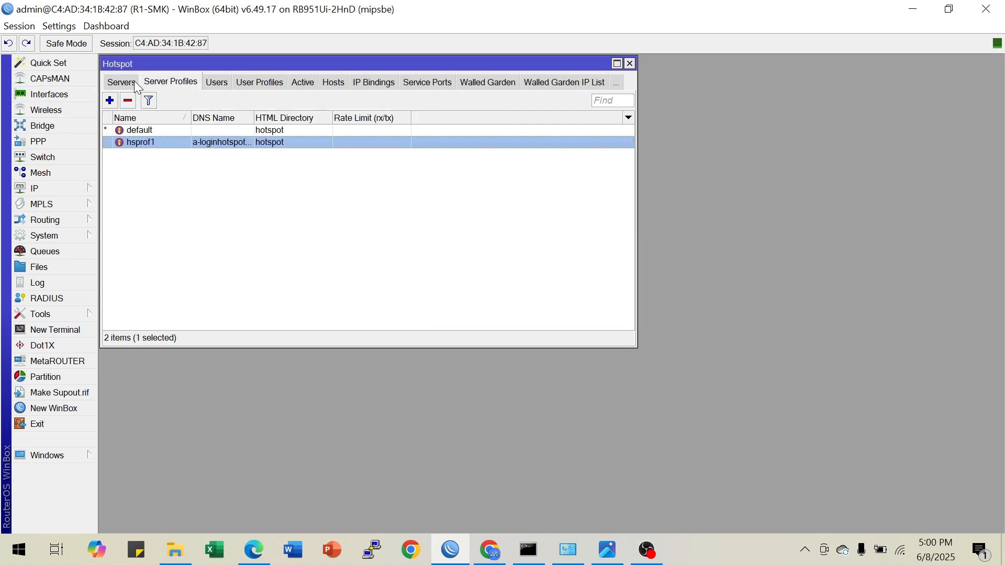
left_click(121, 82)
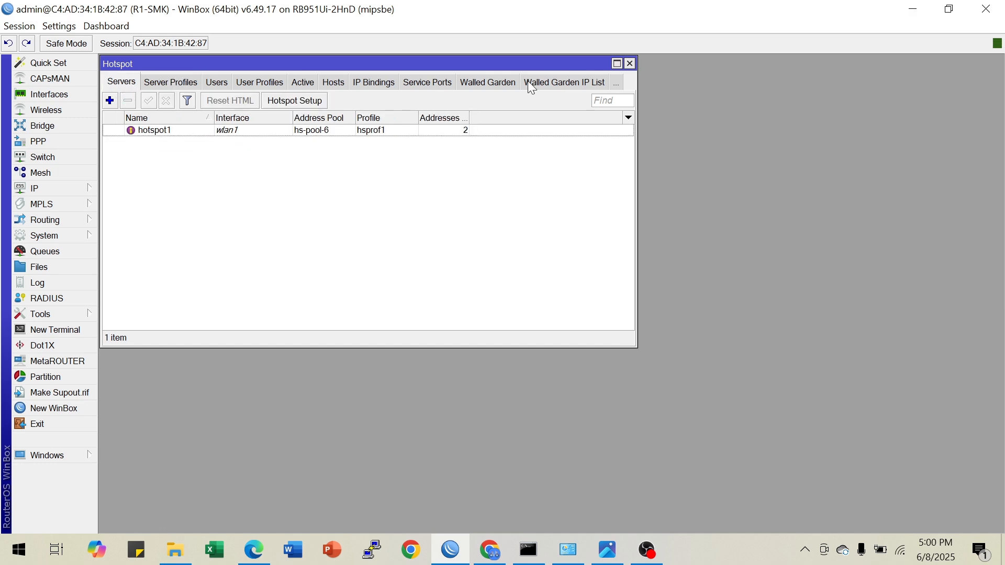
left_click(630, 65)
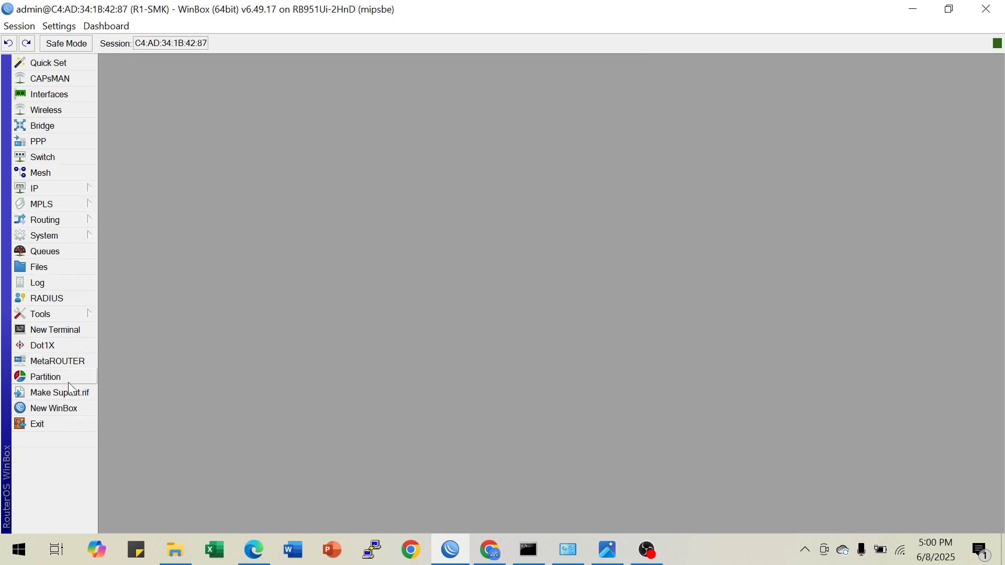
Open a router terminal, skip the password change, and list the router's IP addresses
left_click(80, 330)
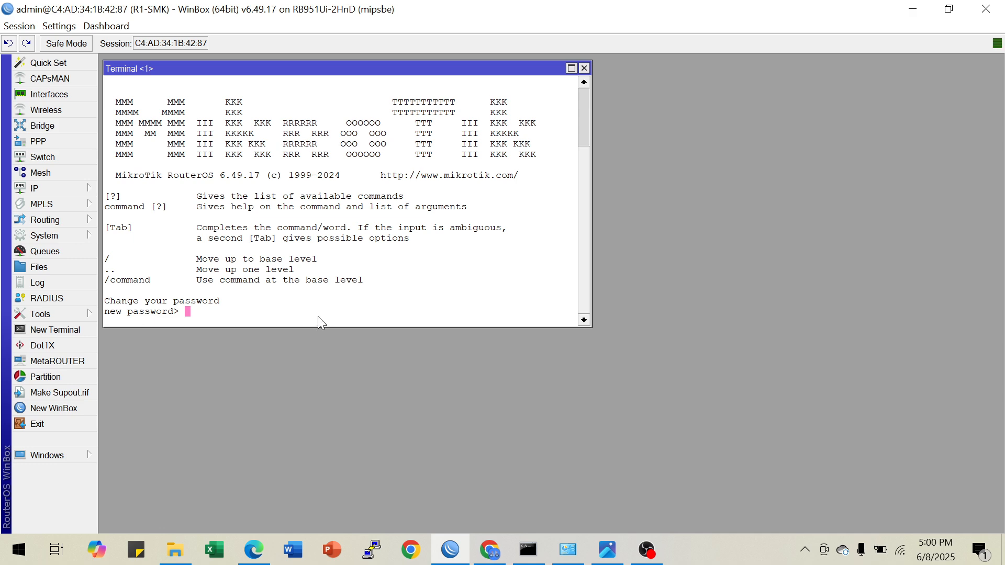
key("Return")
type("ip address pr")
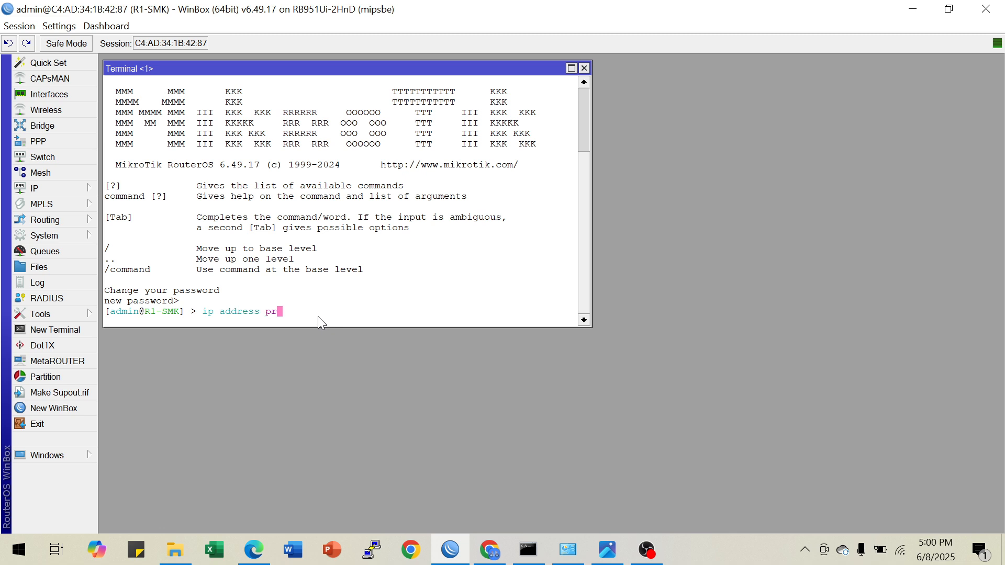
key("Return")
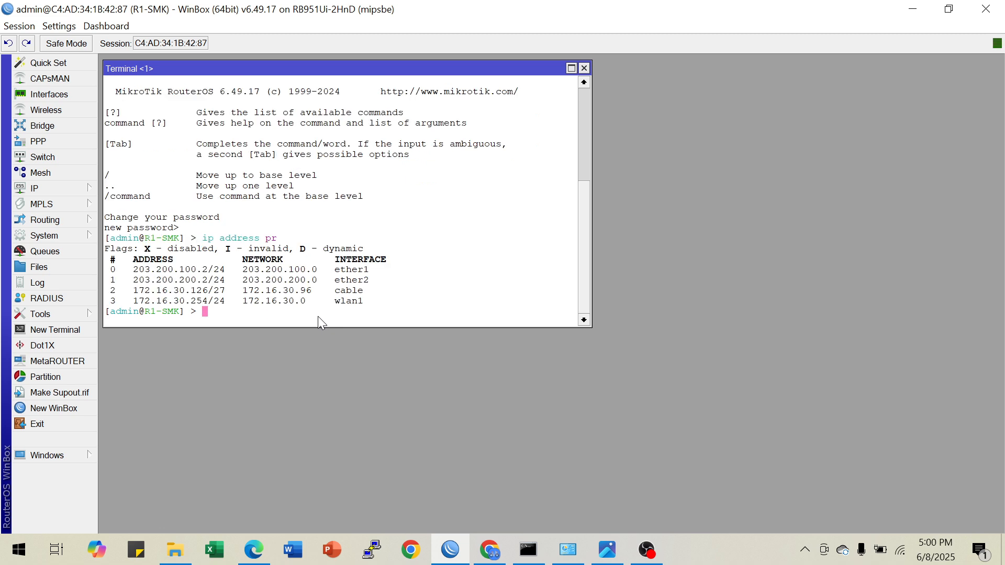
Print the routing table and examine the flags of the dynamic connected routes
type("ip route pr")
key("Return")
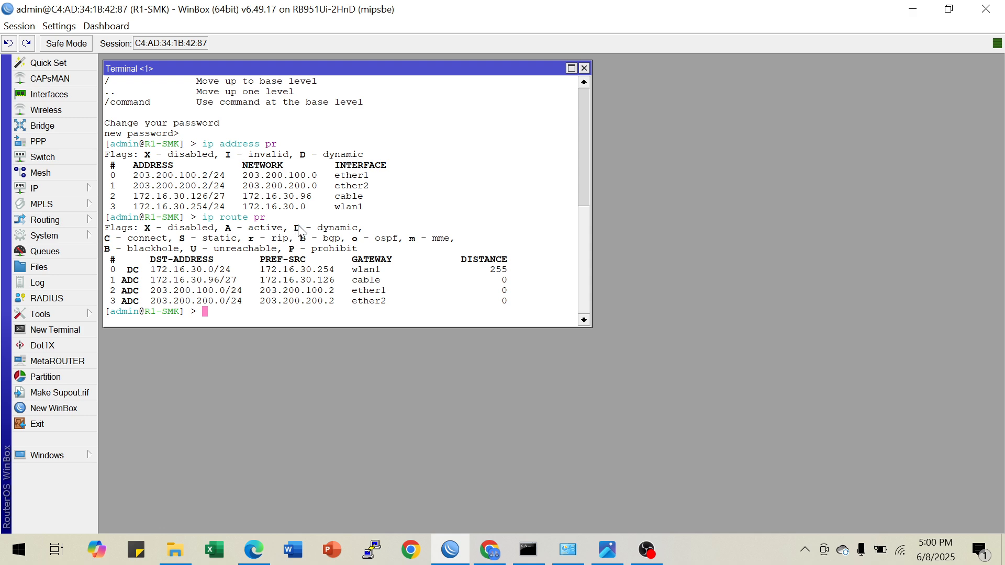
left_click_drag(295, 226, 365, 230)
left_click(356, 225)
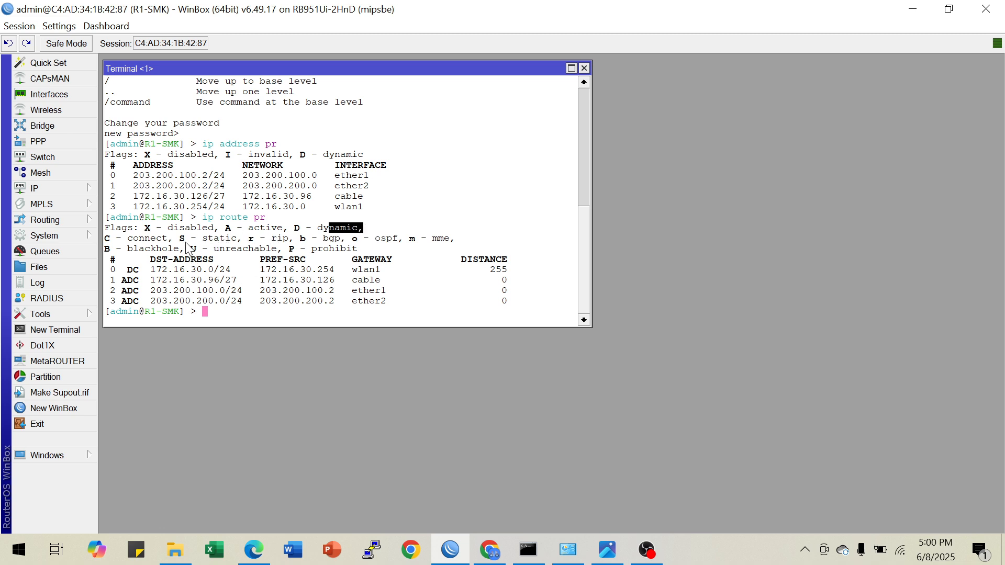
left_click_drag(128, 239, 170, 242)
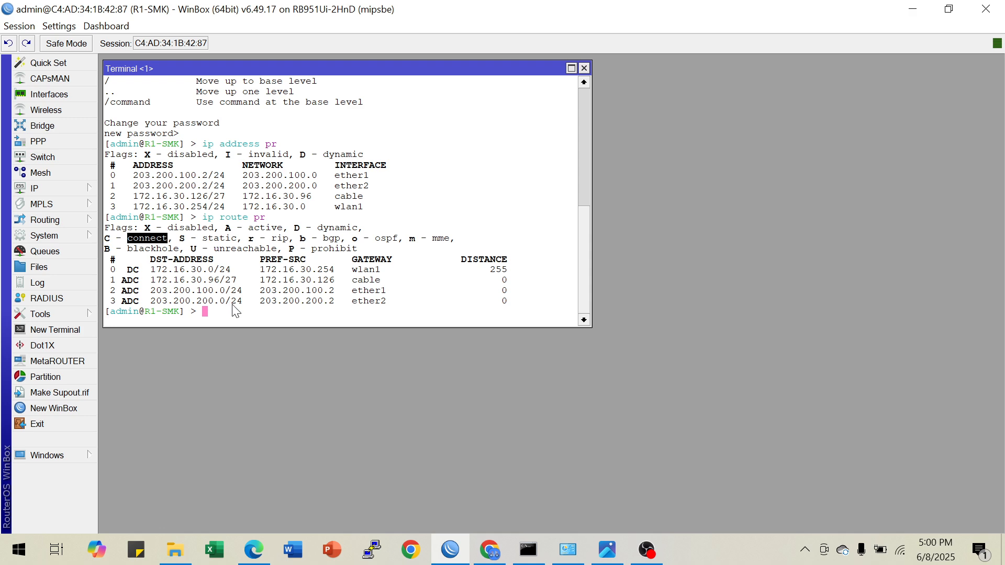
left_click_drag(123, 281, 404, 305)
left_click(404, 305)
Ping 8.8.8.8 from the router terminal to test internet connectivity, and stop the ping
type("pign")
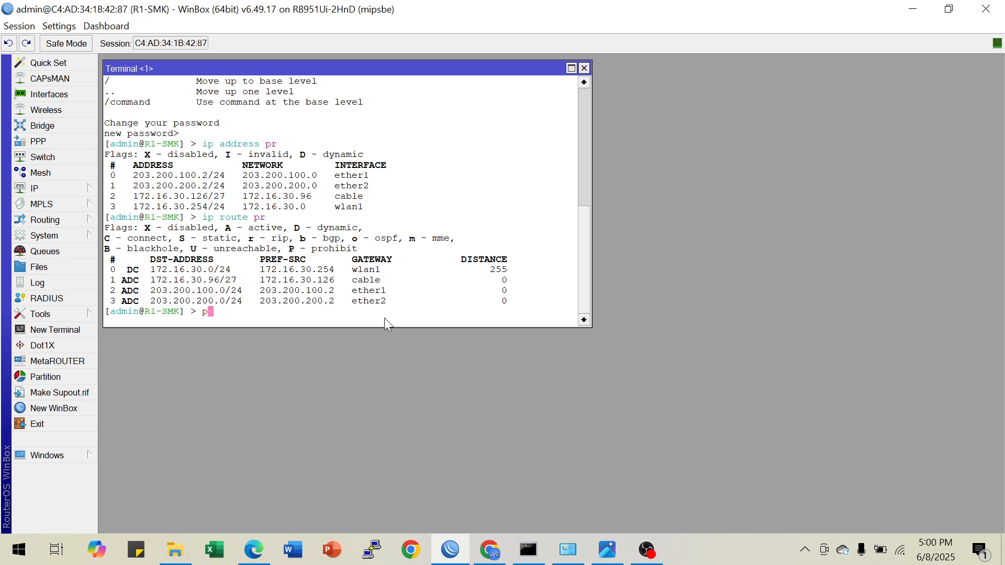
key("BackSpace")
key("BackSpace")
type("ng 8.8.8.8")
key("Return")
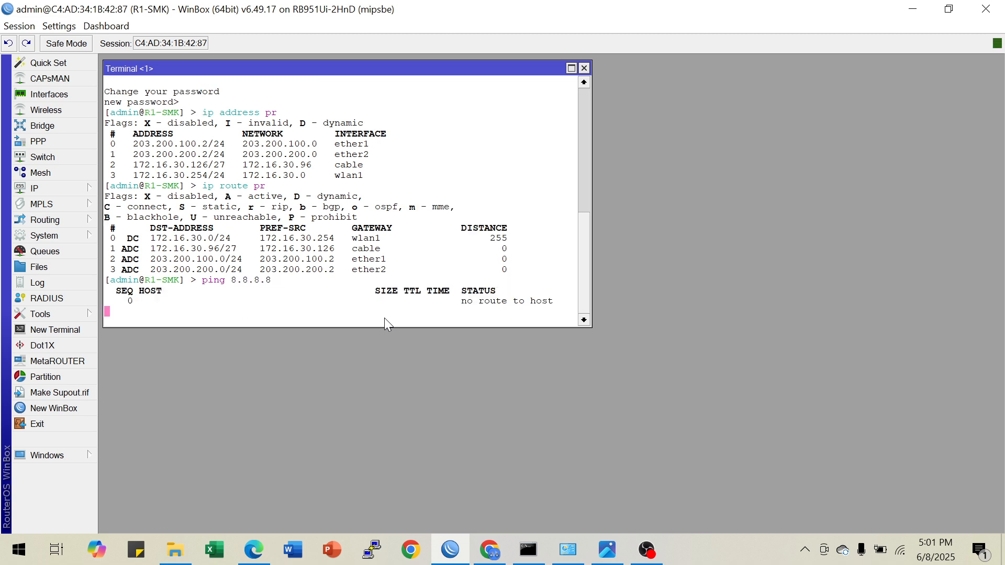
key("ctrl+c")
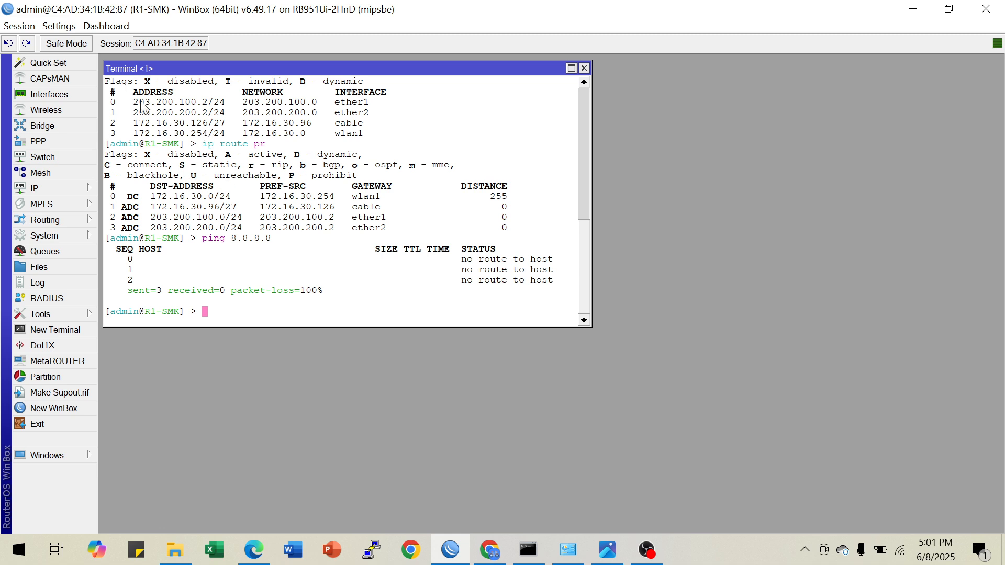
Check the ether1 network against the topology diagram and add a default route through gateway 203.200.100.1
left_click_drag(139, 101, 342, 107)
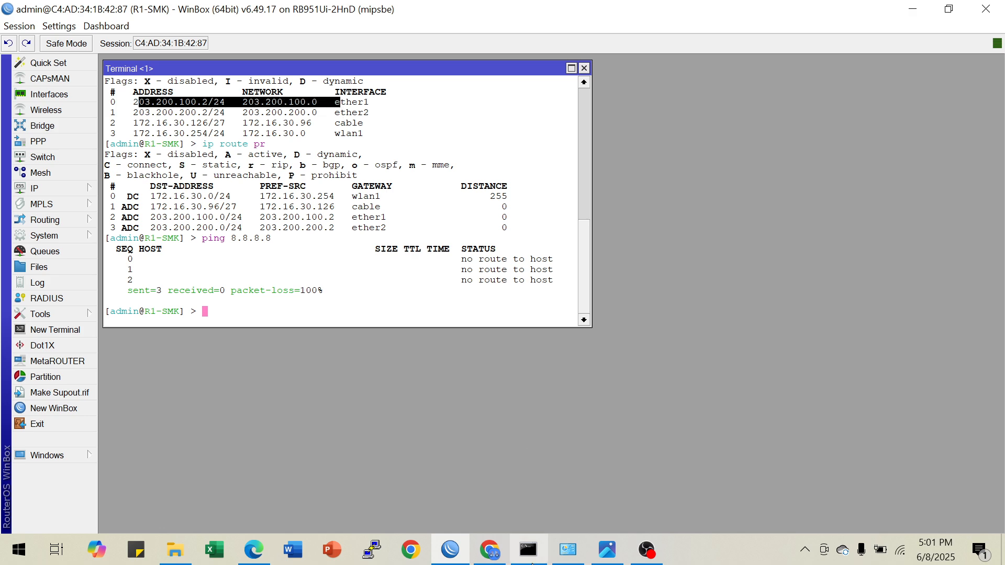
left_click(606, 550)
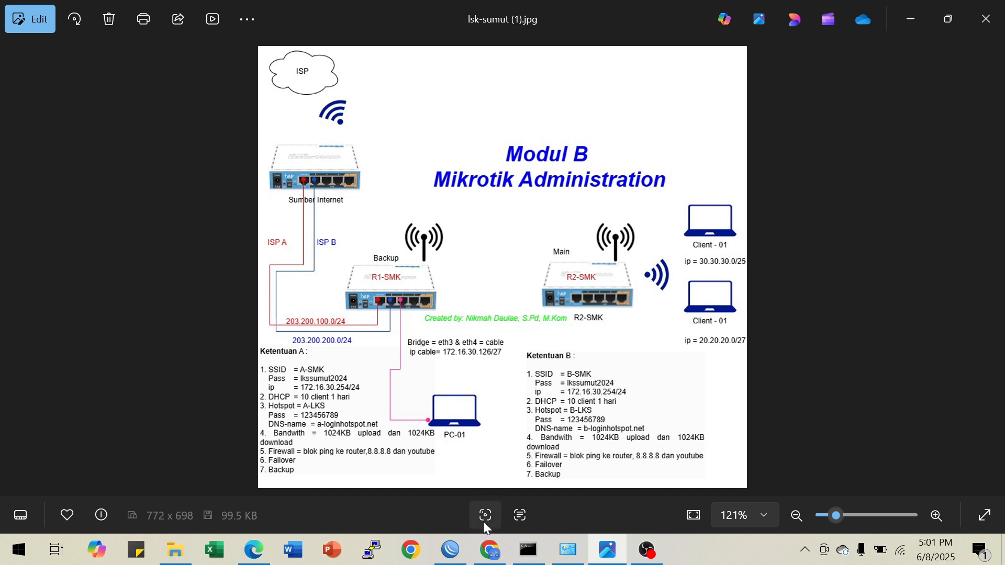
left_click(451, 549)
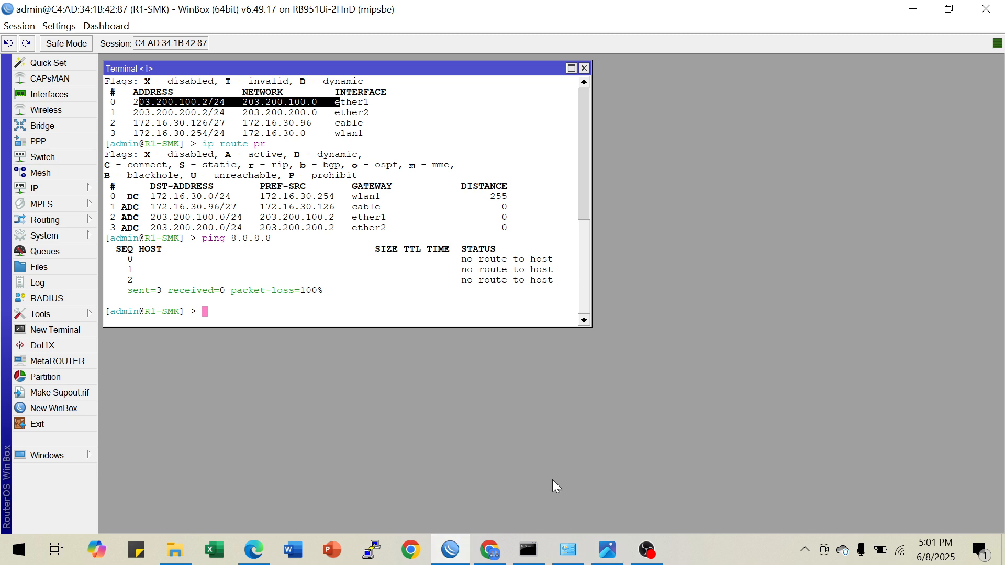
type("ip route add gateway=")
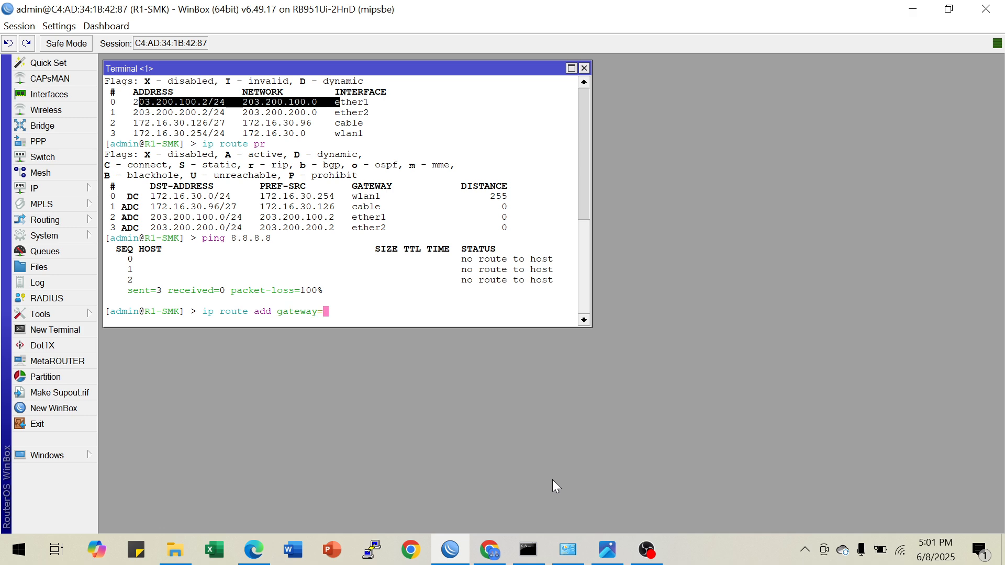
type("203.200.2")
type("00.1")
key("Return")
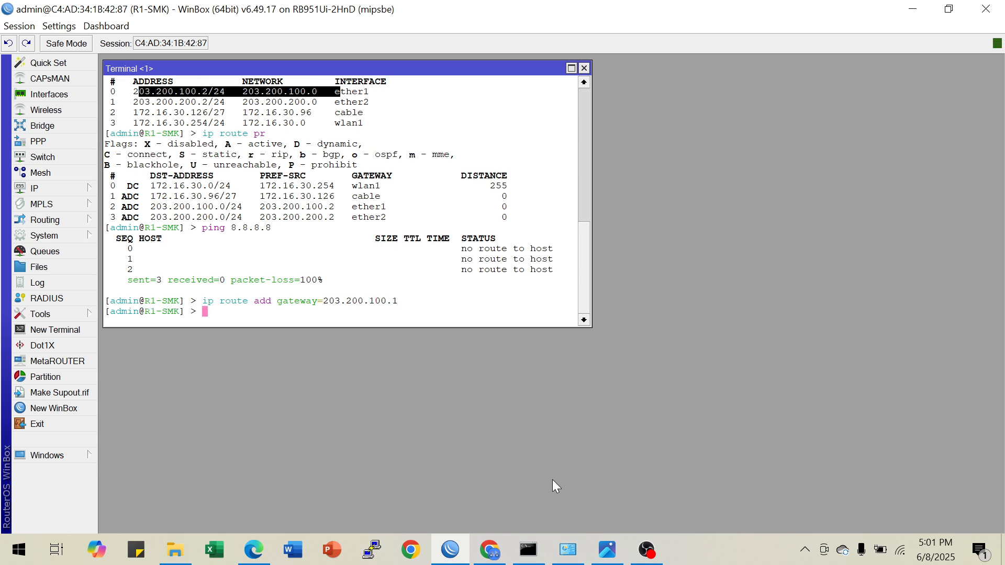
Add a second default route through gateway 203.200.200.1 by editing the previous command
key("Up")
key("Left")
key("Left")
key("Left")
key("Left")
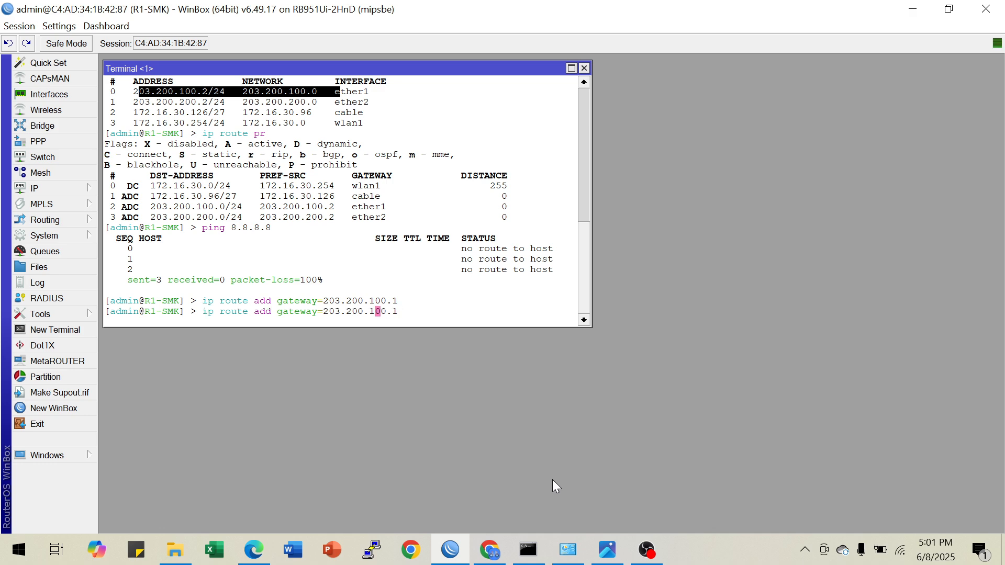
key("BackSpace")
type("2")
key("Return")
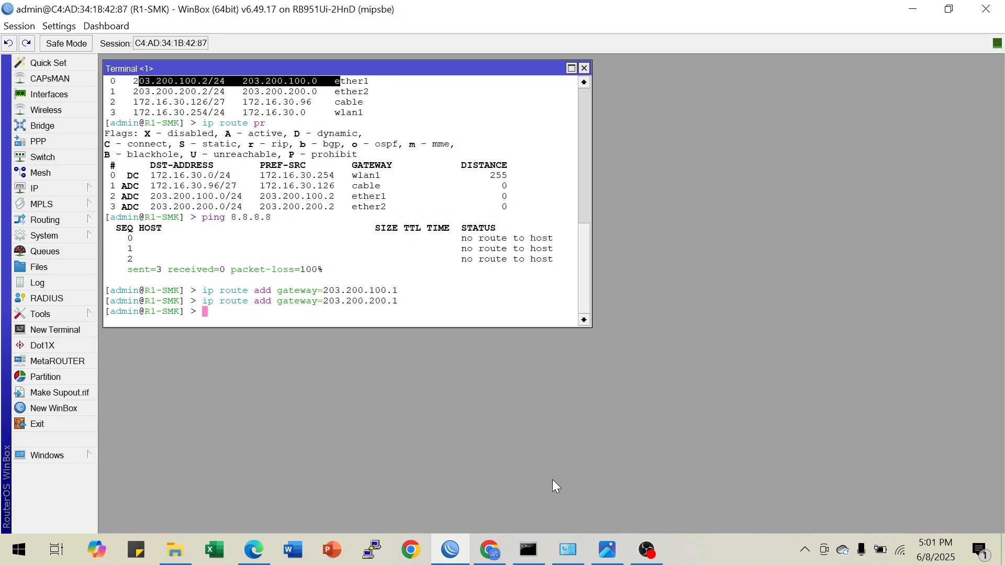
Print the routing table again and compare it with the earlier listing
key("Return")
key("Return")
type("ip route ")
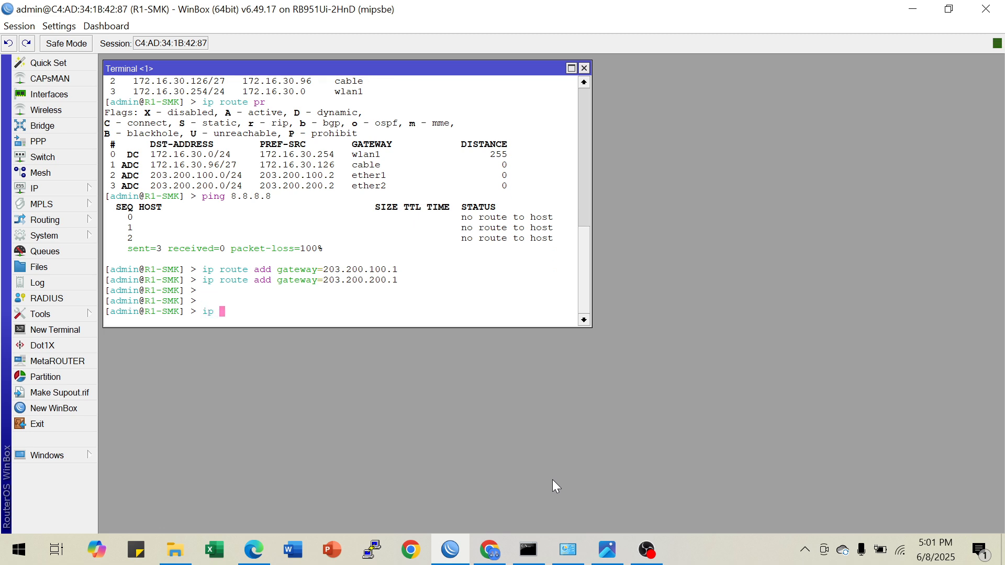
type("pr")
key("Return")
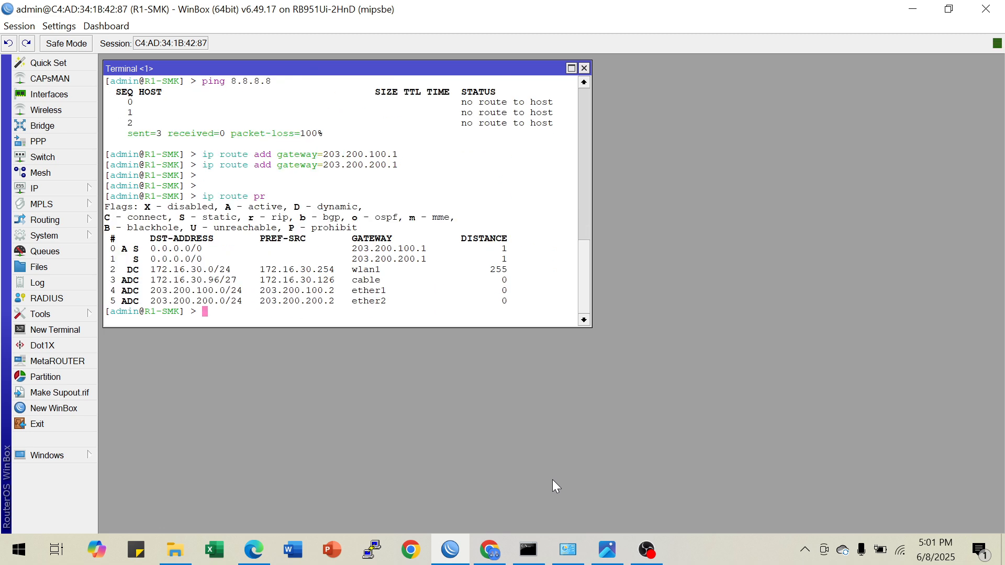
scroll(247, 172, "up", 5)
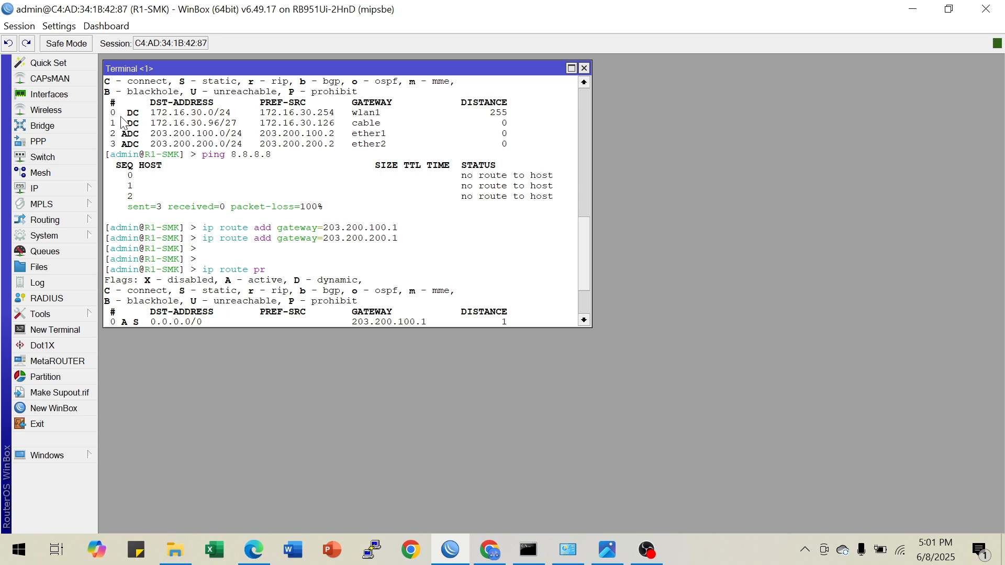
scroll(330, 256, "down", 5)
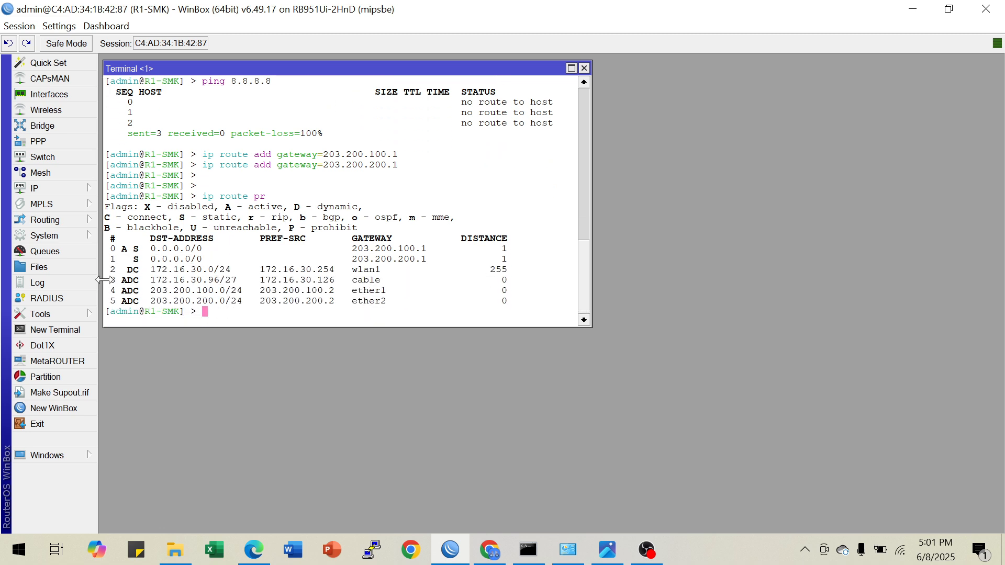
Examine the flags, gateways and distances of the two static default routes in the routing table
left_click_drag(129, 249, 510, 264)
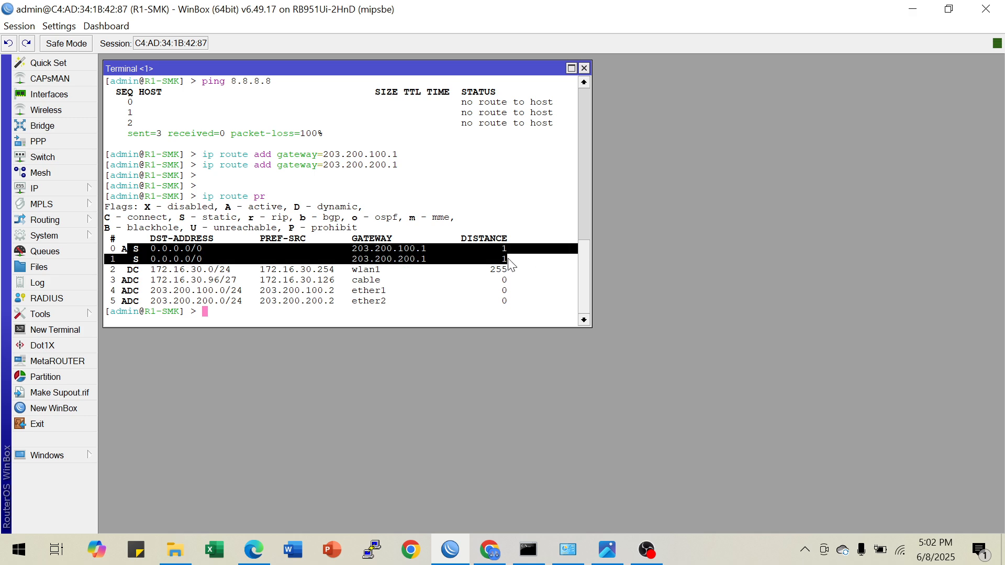
left_click(405, 260)
left_click_drag(117, 249, 510, 265)
left_click(380, 259)
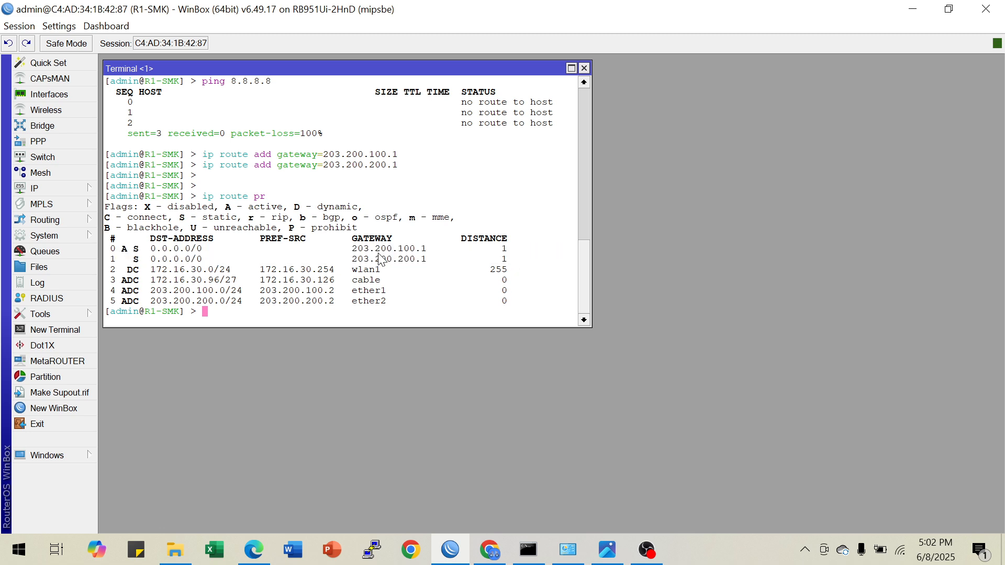
left_click_drag(117, 249, 467, 260)
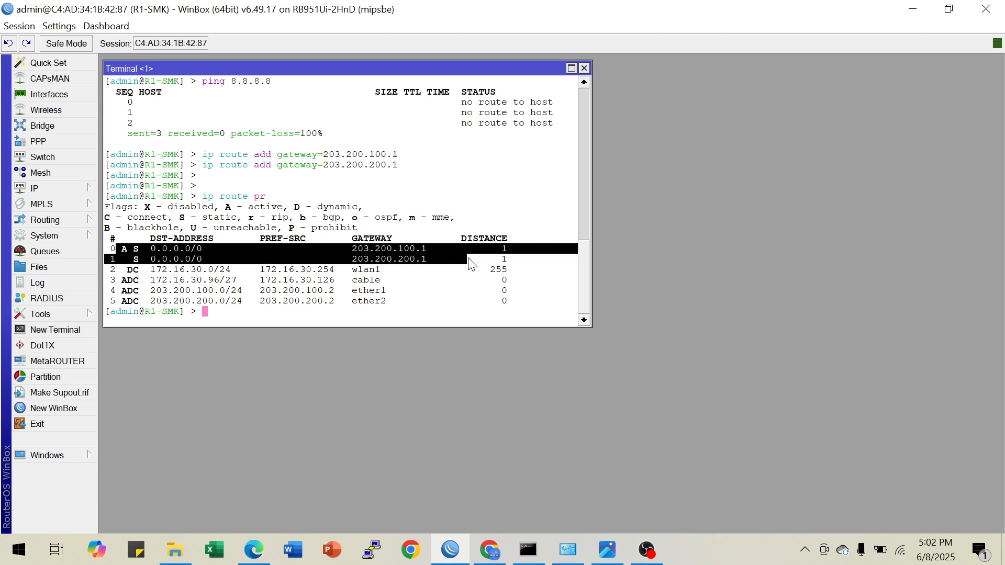
left_click(121, 254)
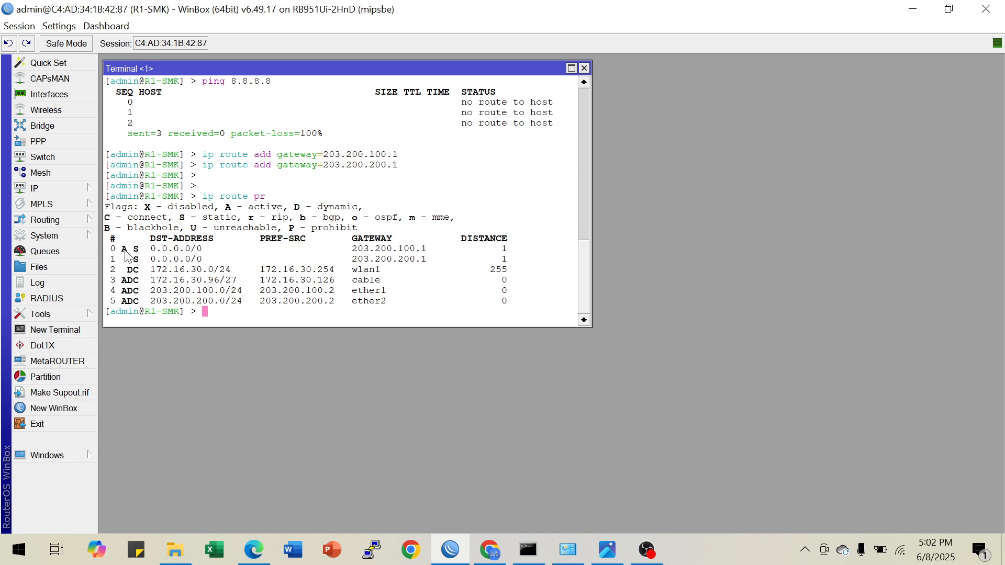
left_click_drag(125, 251, 436, 262)
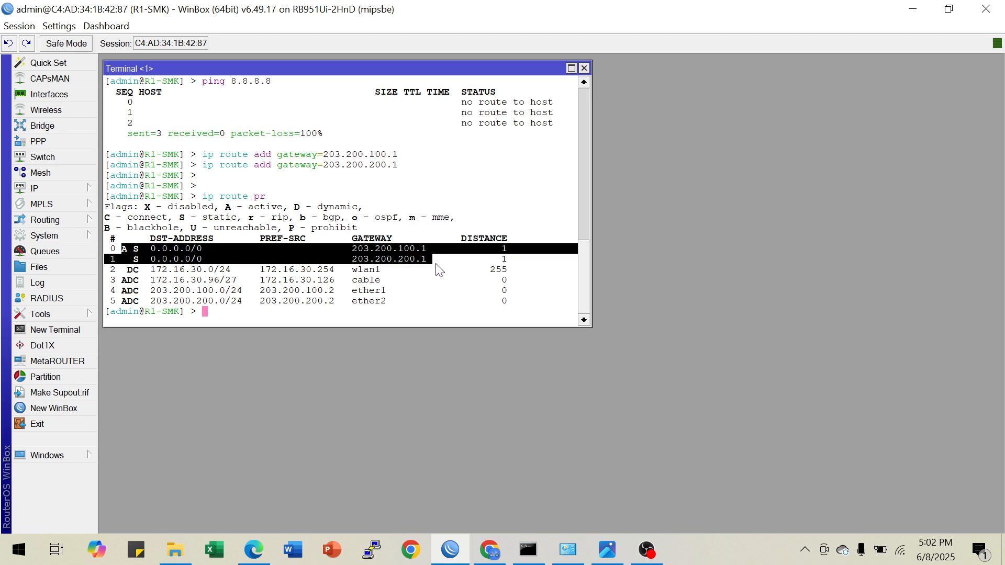
left_click(441, 265)
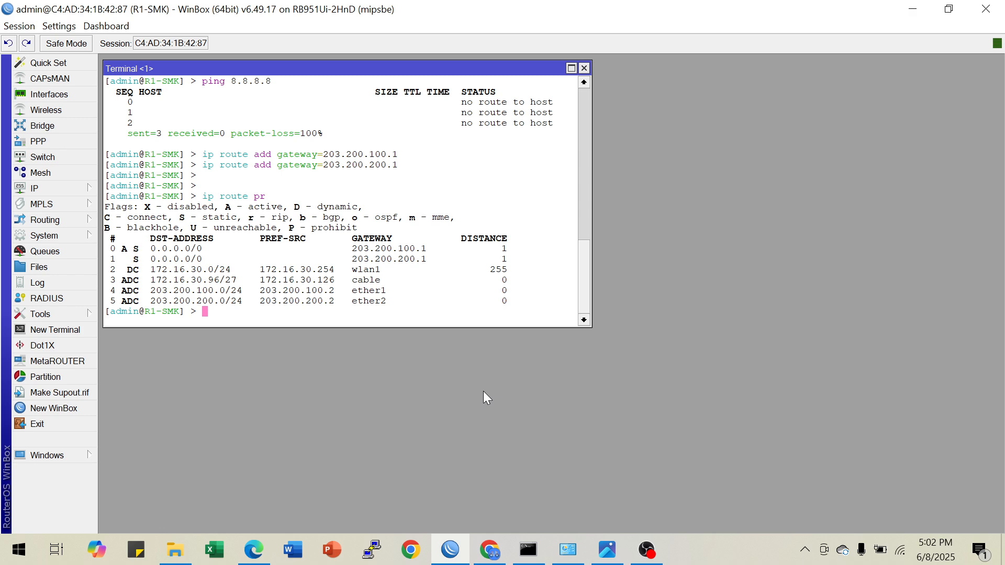
Repeat the ping to 8.8.8.8 from the router terminal, and stop it
key("Up")
key("Up")
key("Up")
key("Up")
key("Return")
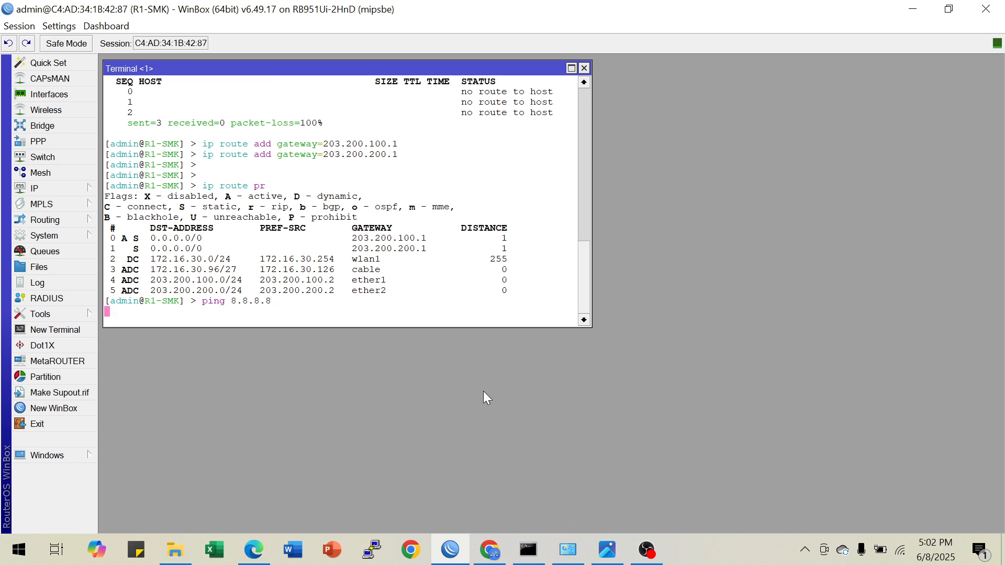
key("ctrl+c")
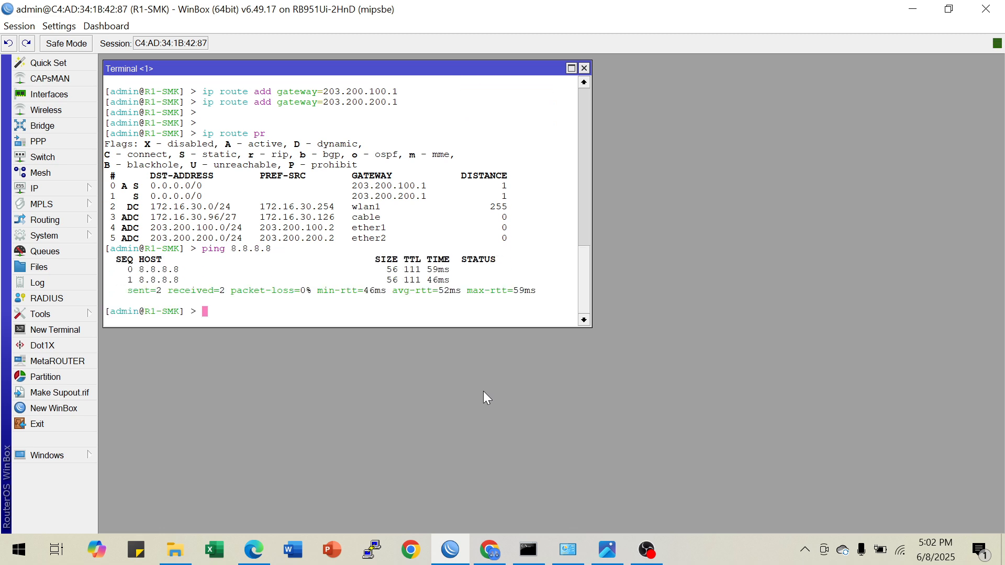
Ping google.com from the router terminal to test name resolution, and stop the ping
type("ping google.com")
key("Return")
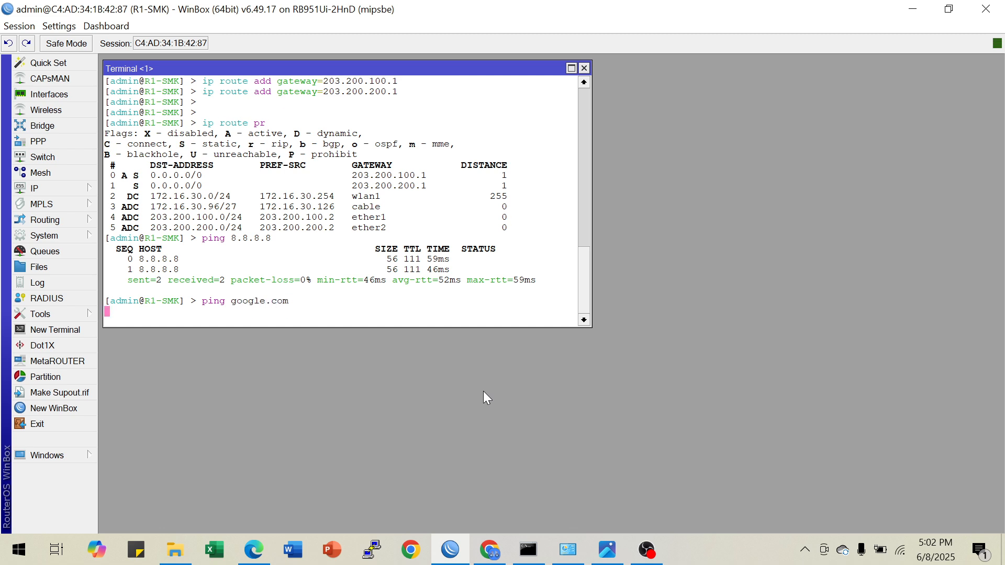
key("ctrl+c")
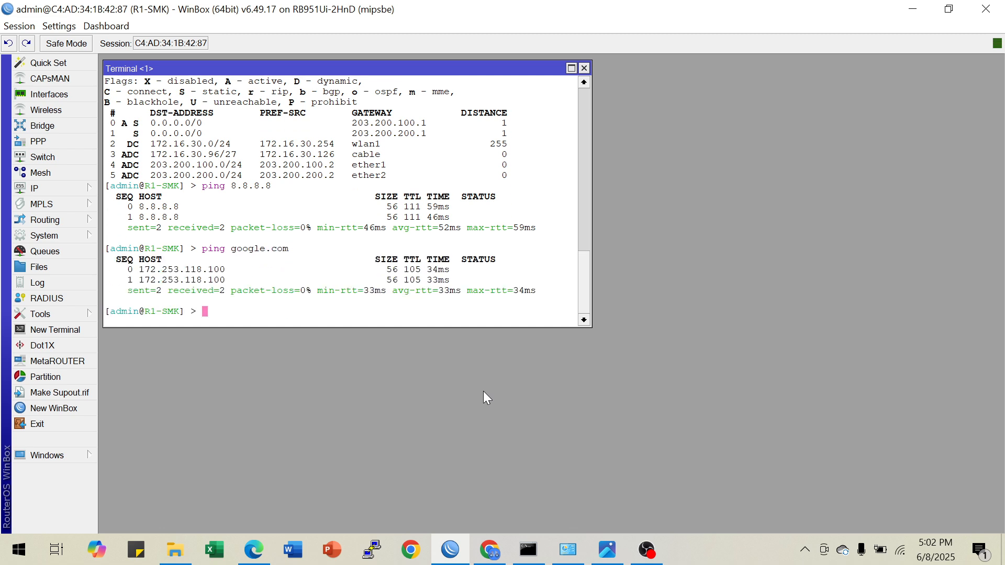
Review the requirements in the topology diagram, and close the router terminal
left_click(607, 549)
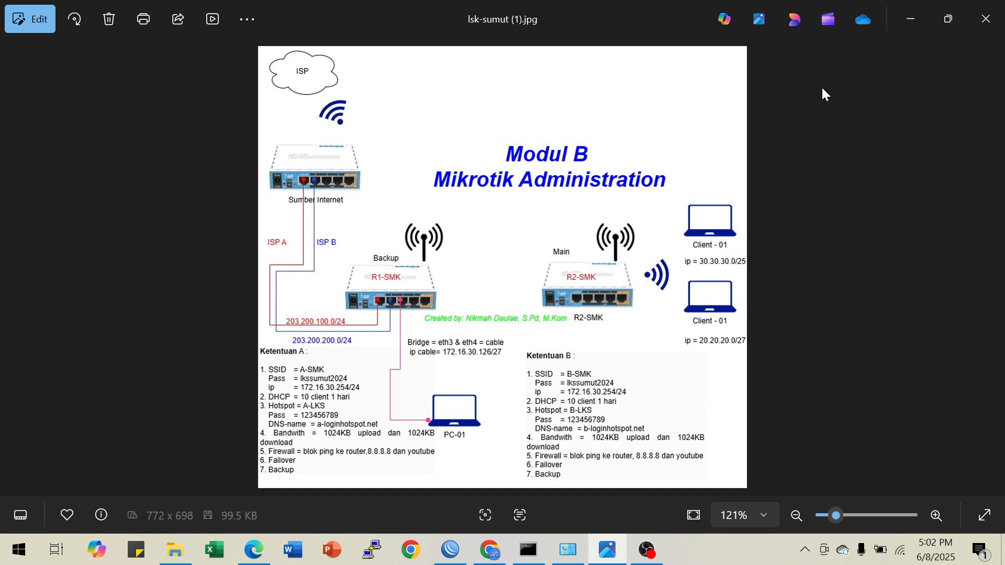
left_click(908, 19)
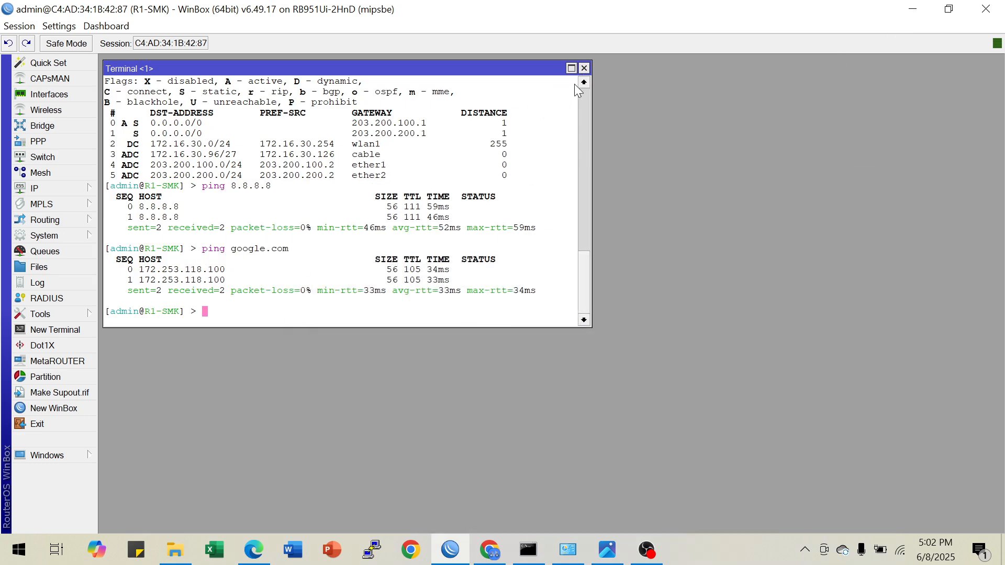
left_click(584, 68)
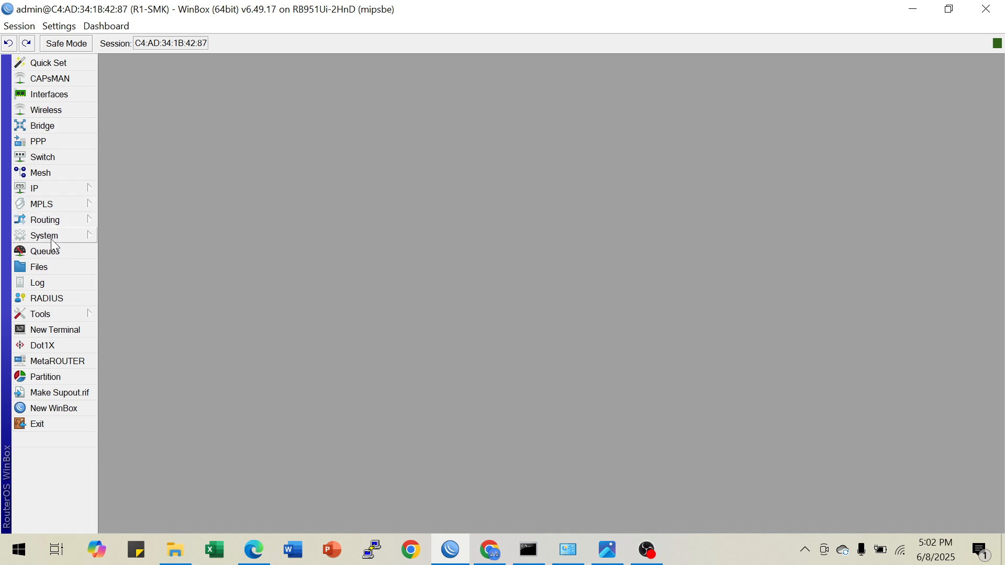
Open the hotspot and DHCP server lists and arrange them so the wlan1 entries of both can be seen
left_click(67, 191)
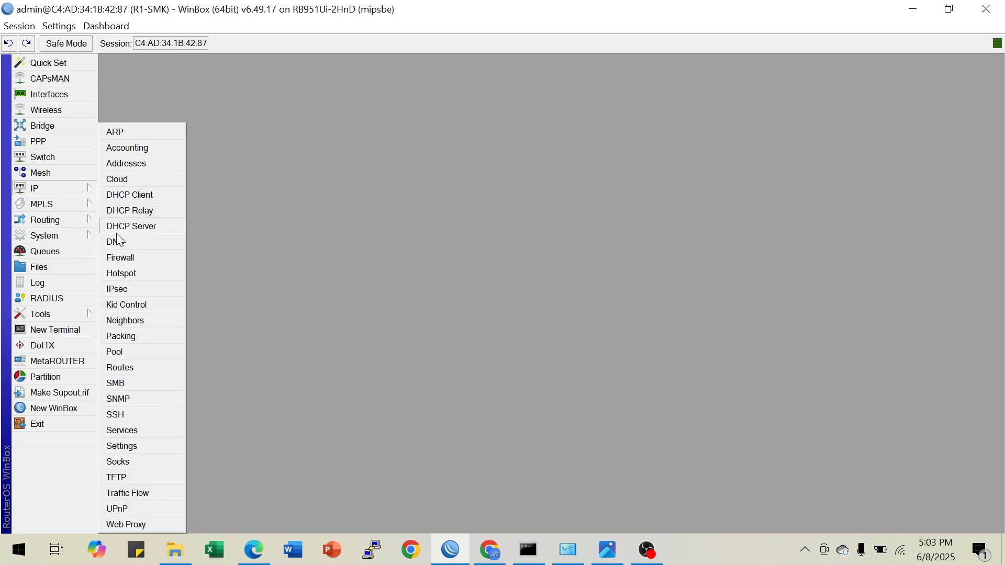
left_click(128, 272)
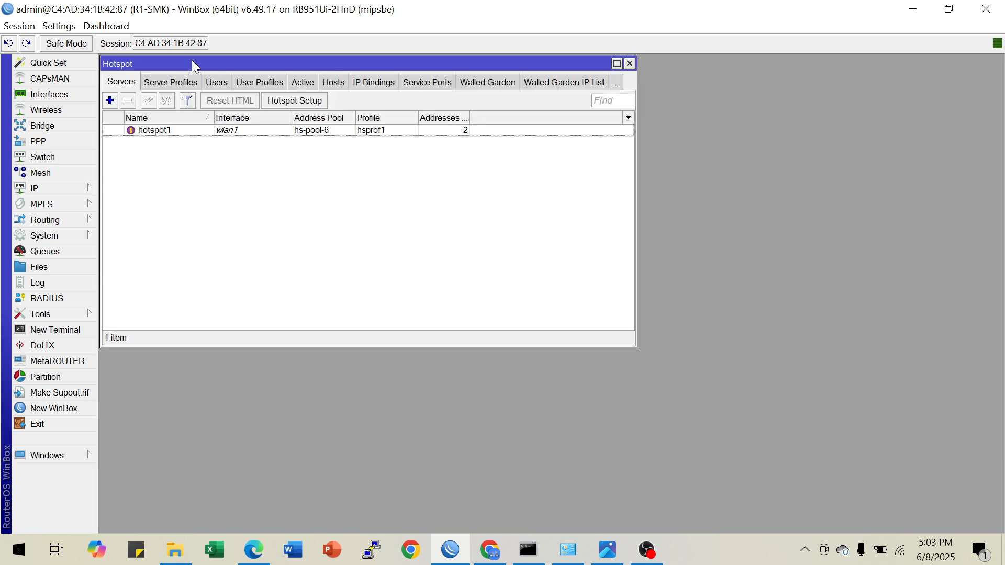
left_click_drag(191, 60, 190, 54)
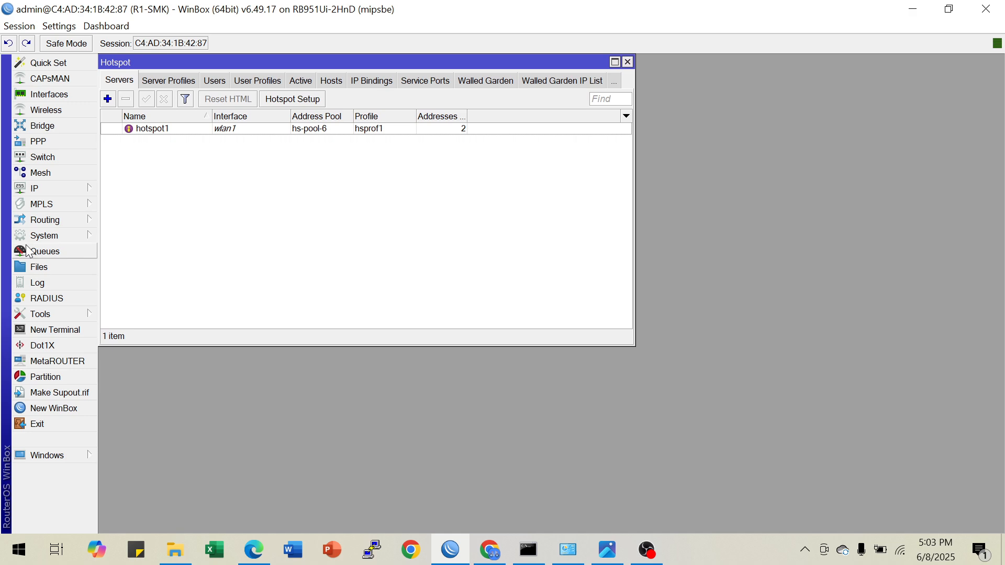
left_click(67, 189)
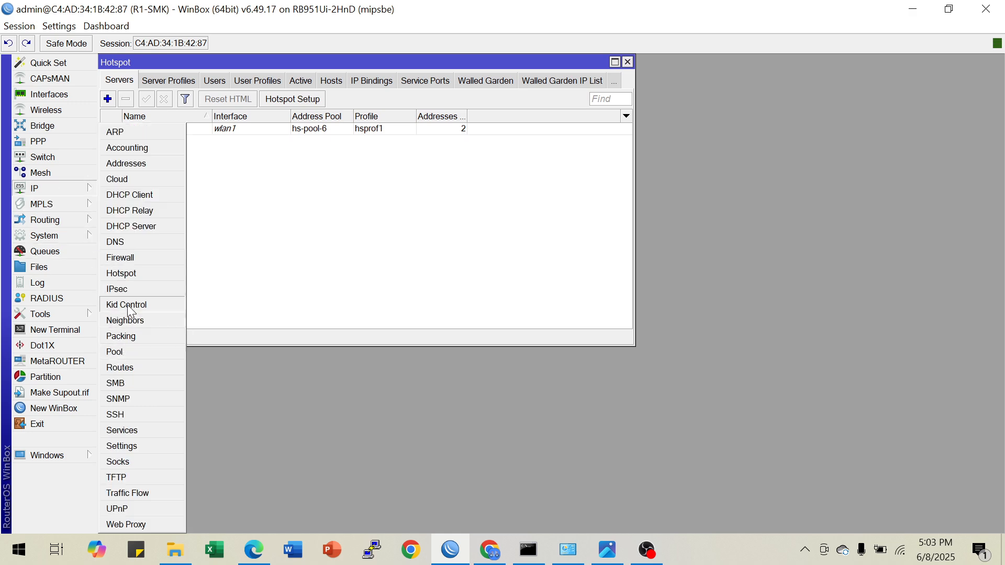
left_click(131, 226)
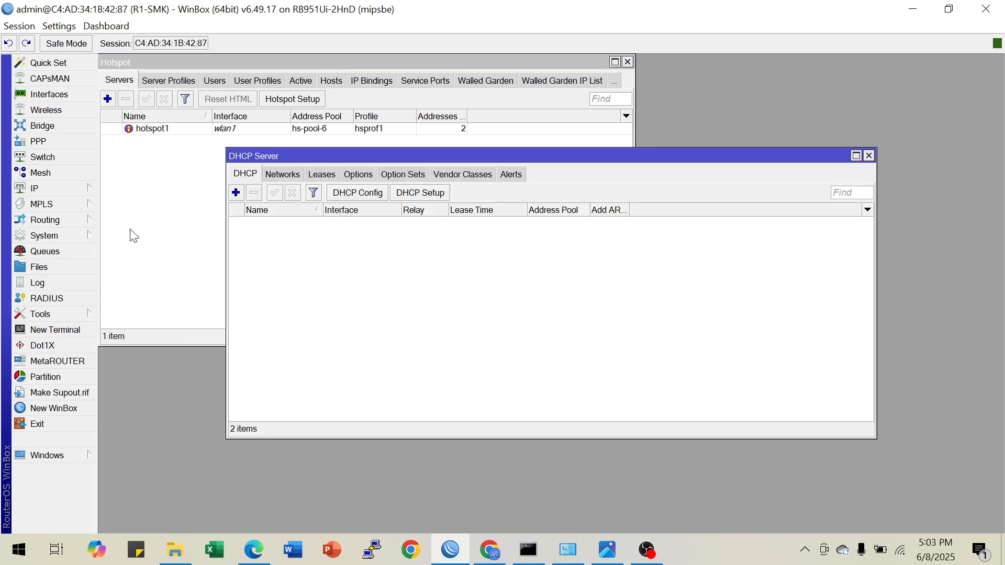
left_click_drag(390, 159, 268, 153)
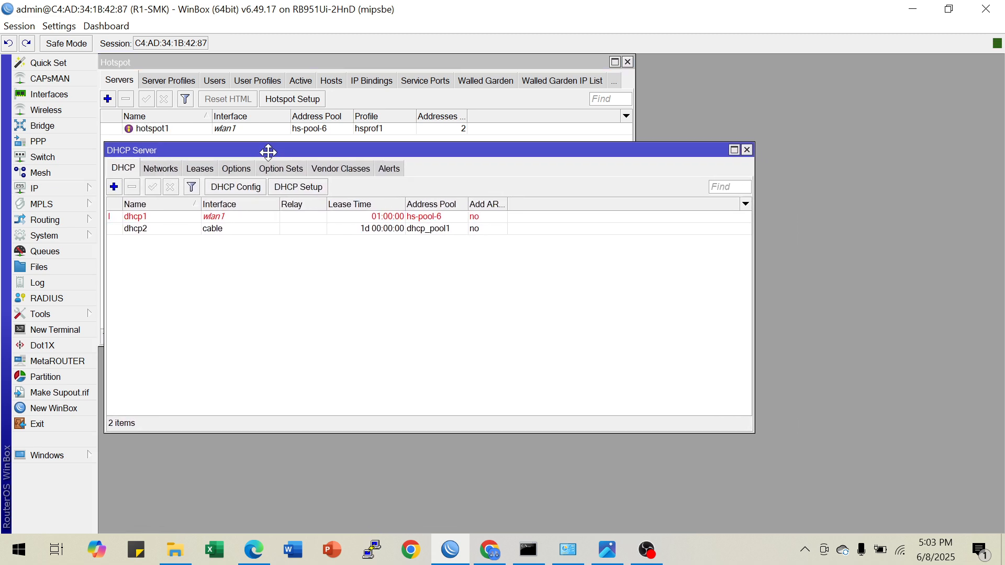
left_click(222, 220)
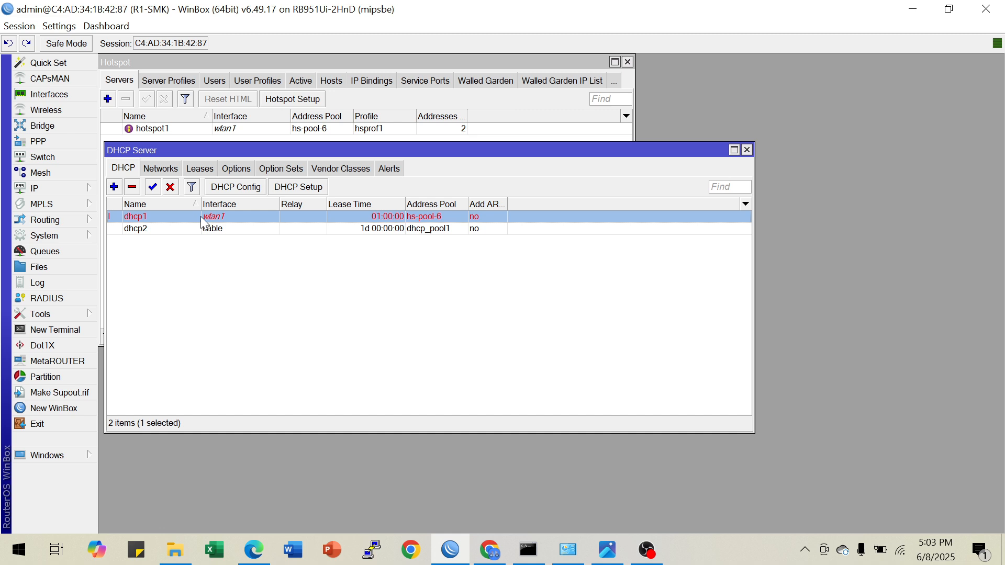
left_click_drag(246, 152, 243, 210)
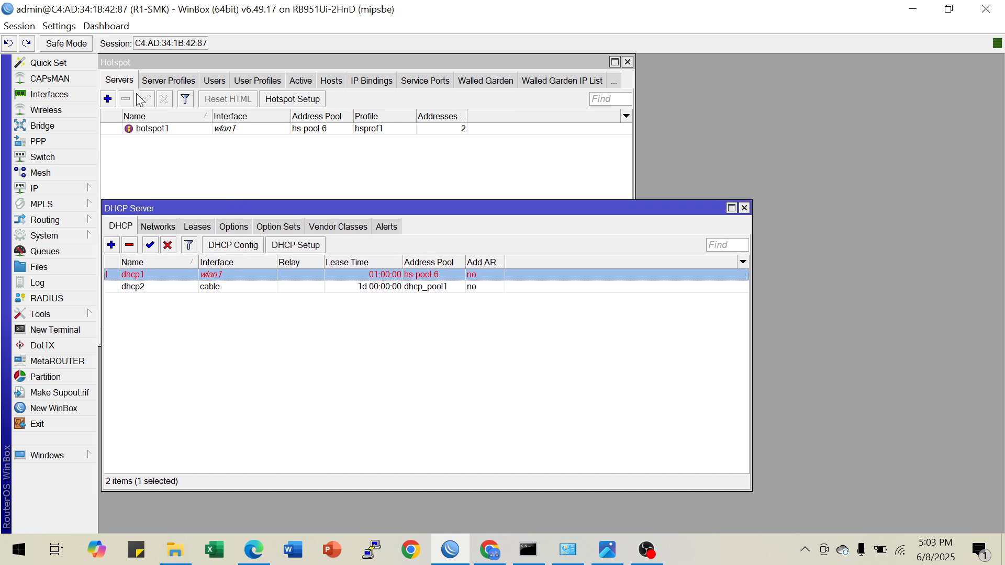
Check the hotspot's active users and show its list of connected hosts
left_click(301, 83)
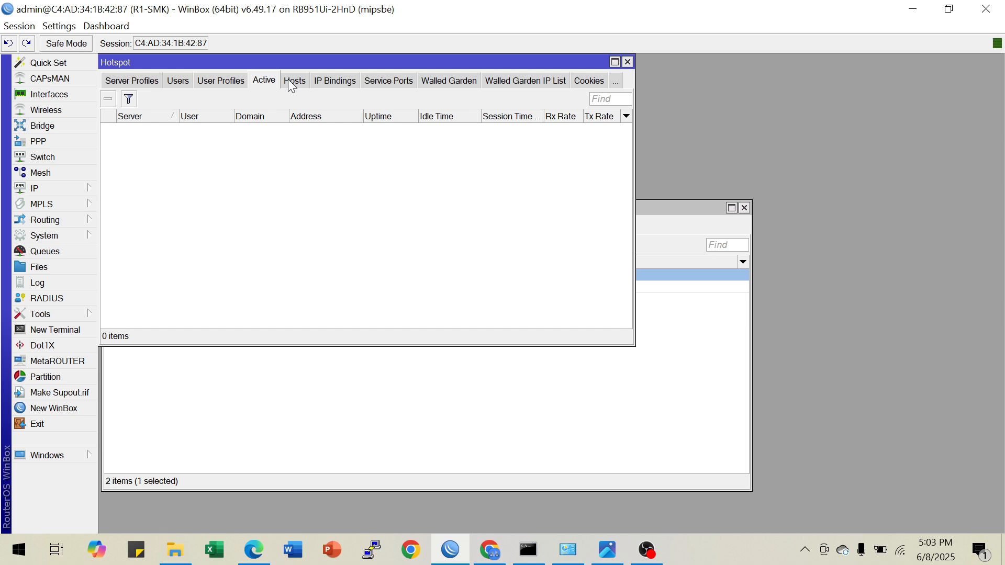
left_click(292, 86)
left_click(267, 84)
left_click(291, 89)
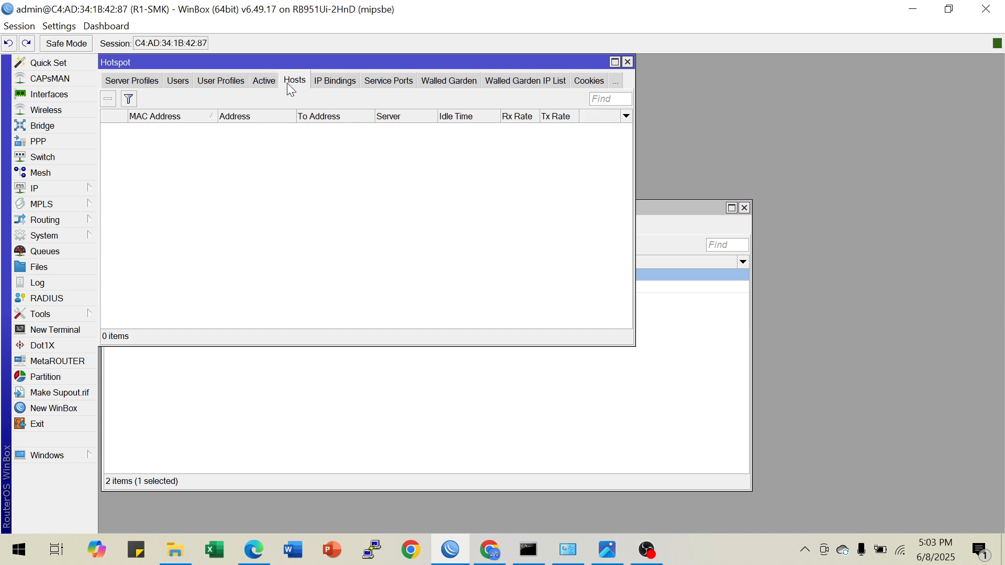
Inspect the connected hotspot host's address and flags, and compare it with the DHCP server on wlan1
left_click(664, 414)
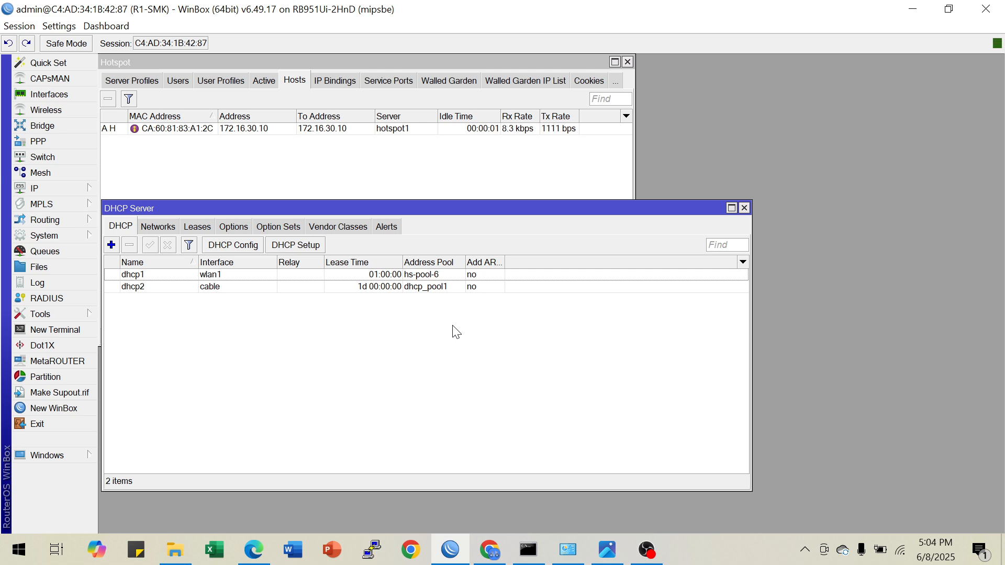
left_click(237, 275)
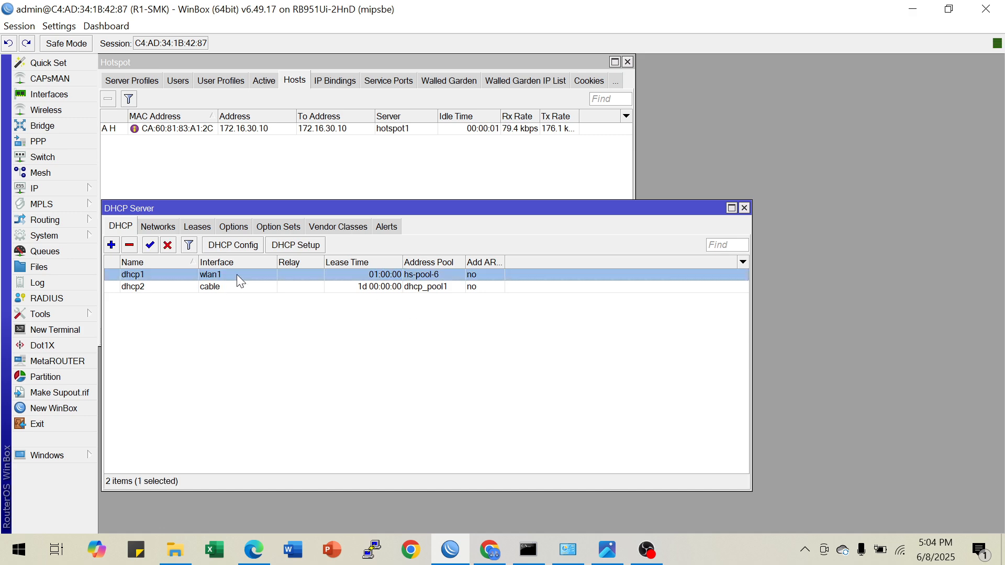
left_click(261, 128)
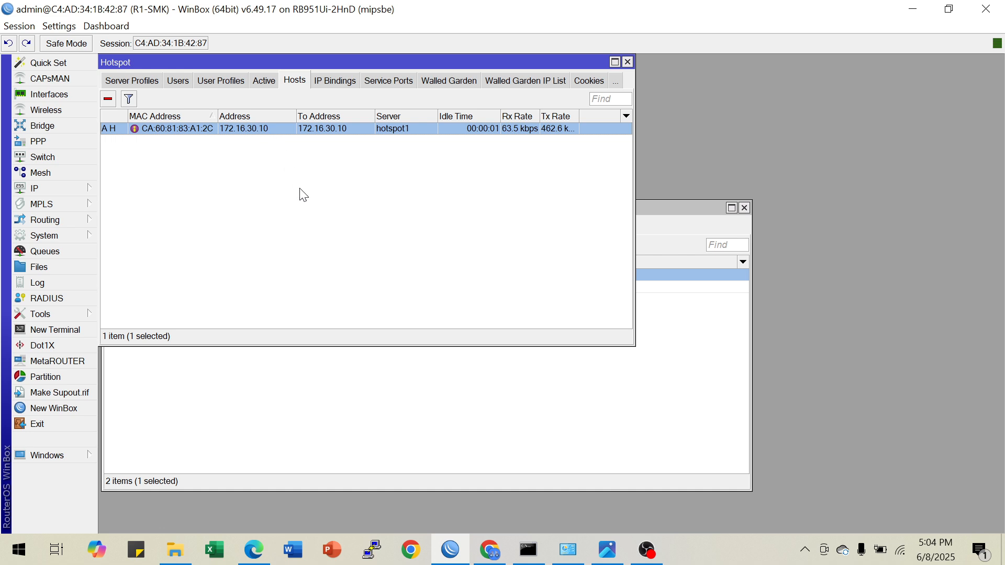
left_click(480, 442)
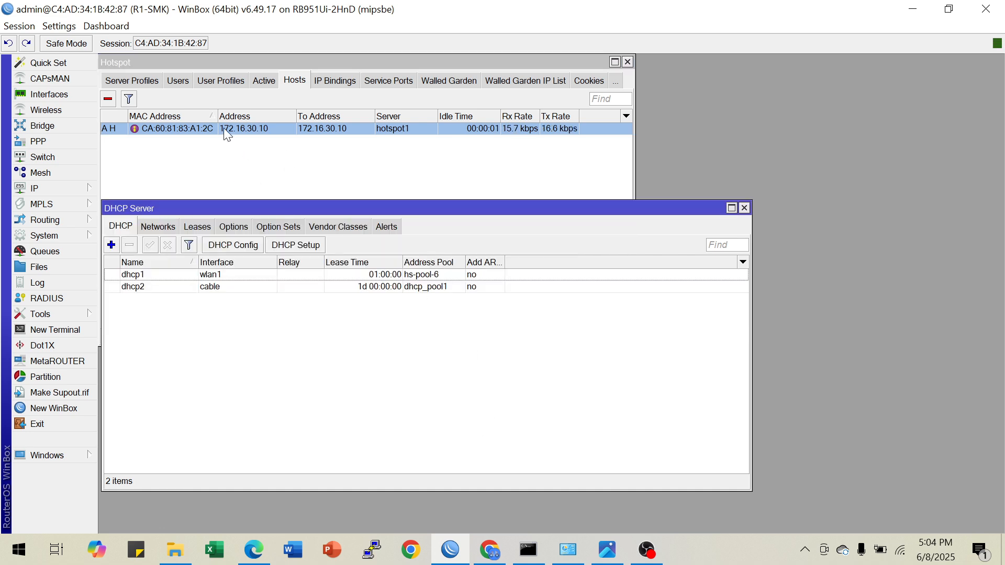
left_click_drag(217, 116, 229, 115)
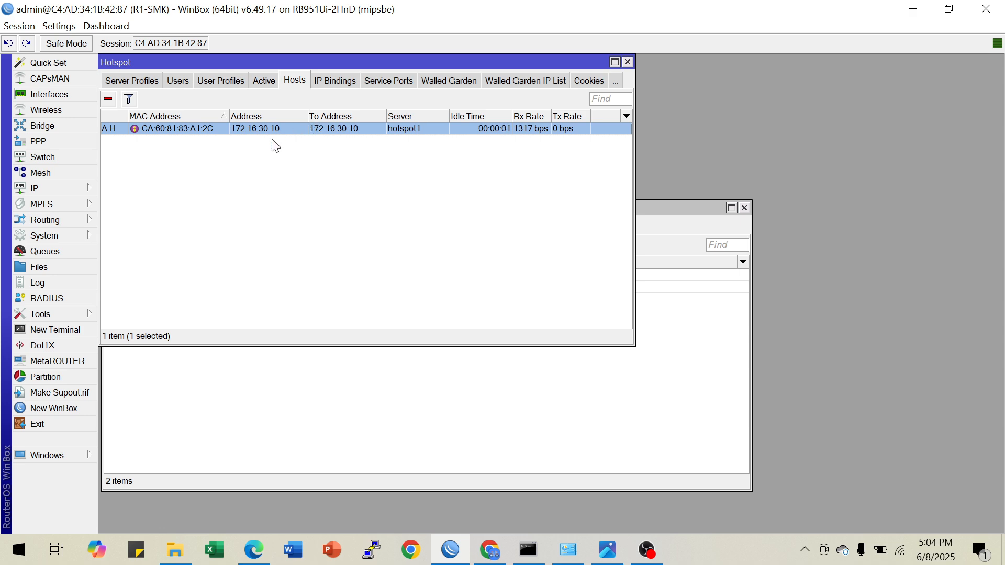
left_click(270, 167)
left_click(513, 408)
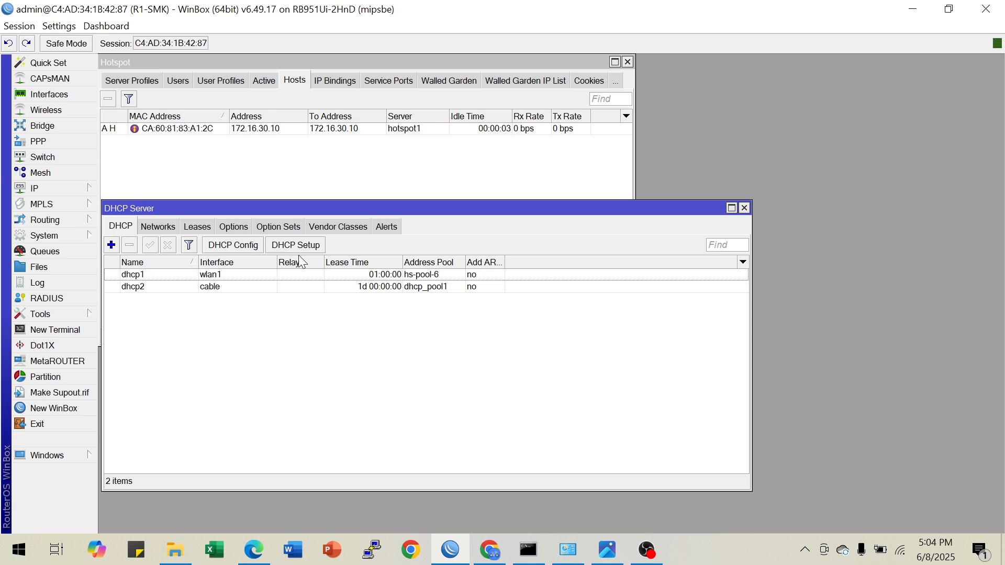
left_click(278, 129)
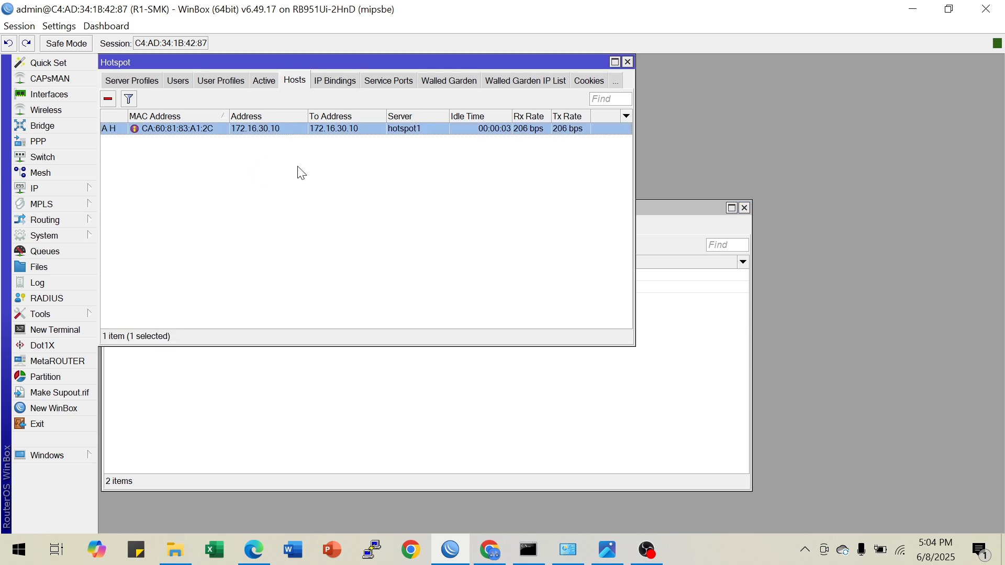
left_click(302, 374)
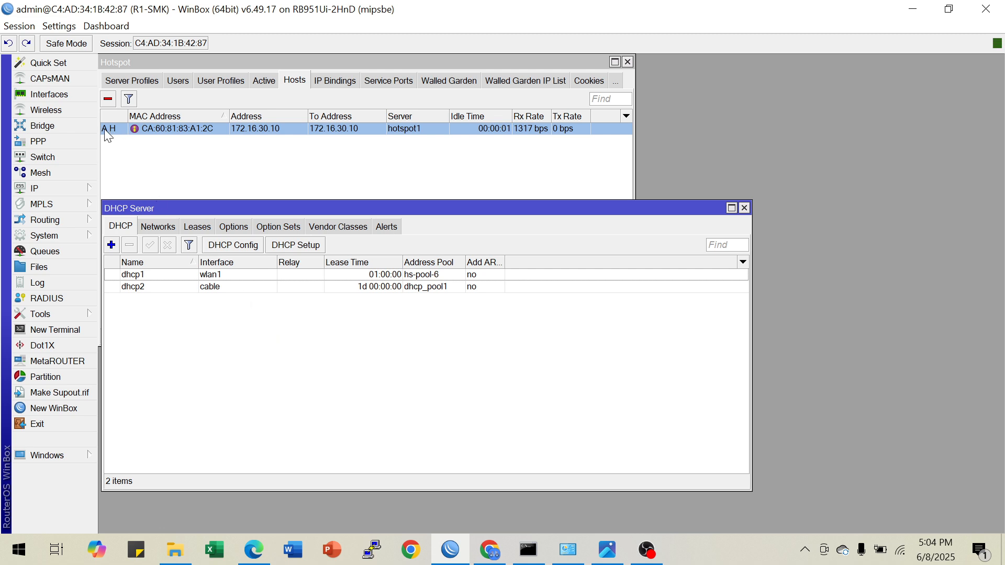
mouse_move(109, 128)
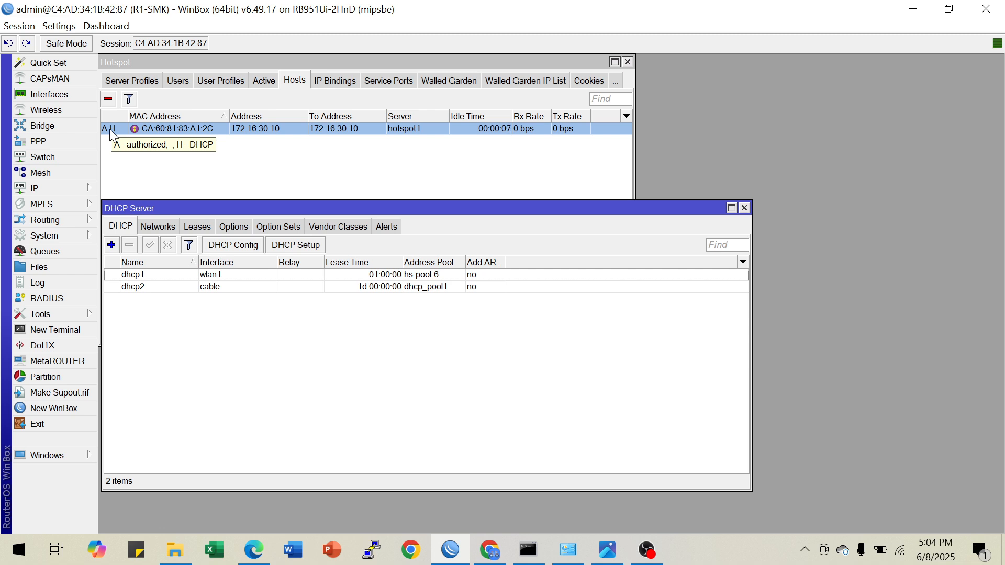
Show the DHCP leases and widen the Active Host Name column to read the connected client's full host name
left_click(197, 227)
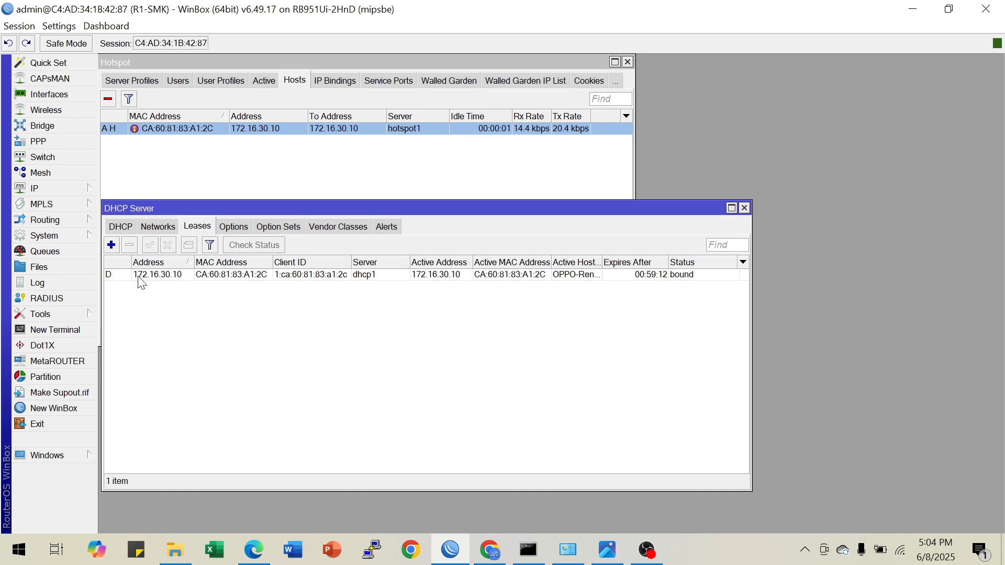
left_click_drag(602, 260, 649, 257)
left_click(583, 276)
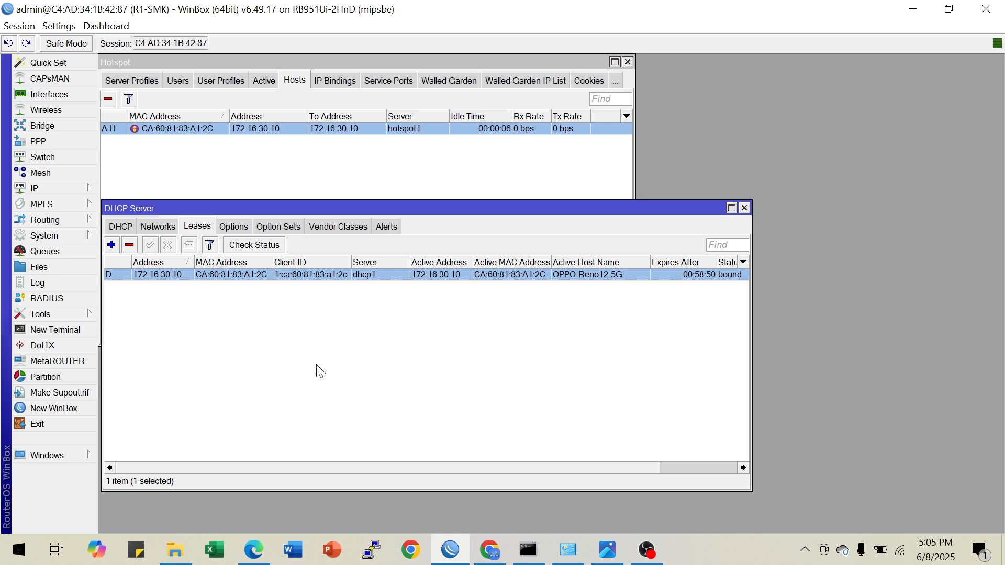
Switch to the topology diagram to check the Ketentuan A requirements
left_click(608, 554)
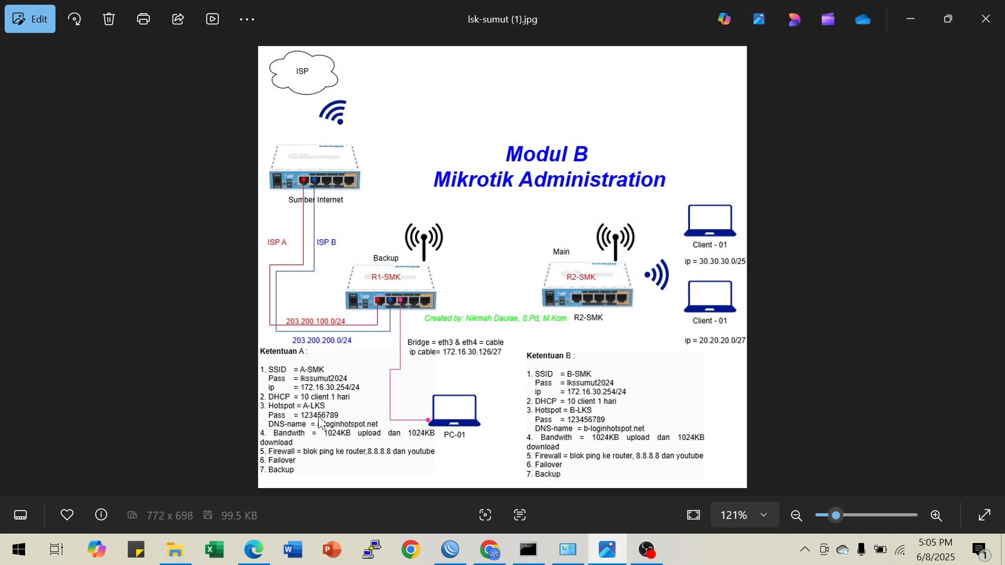
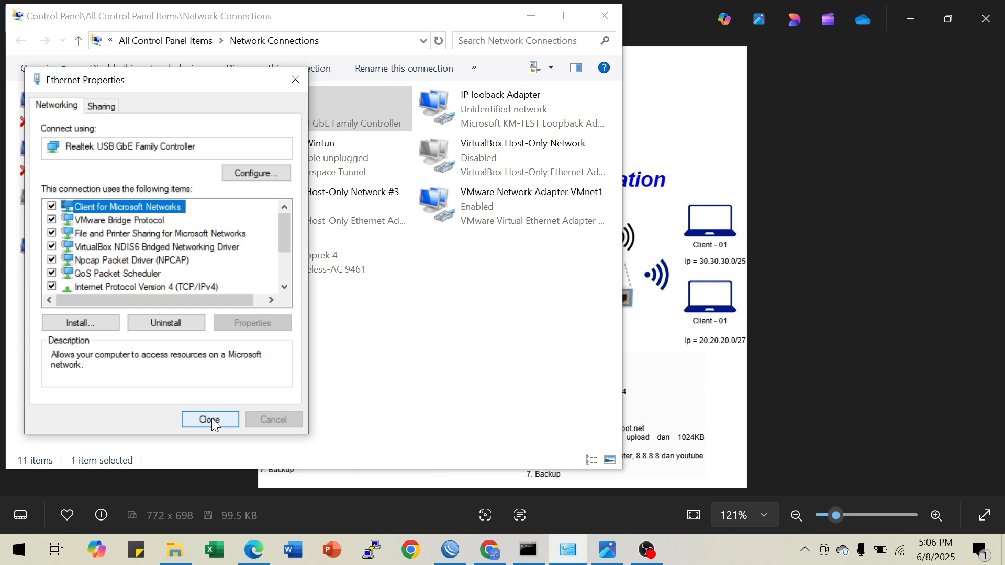
Close the Ethernet properties, then cancel the pending router reconnection in WinBox and refresh the neighbor list
left_click(212, 419)
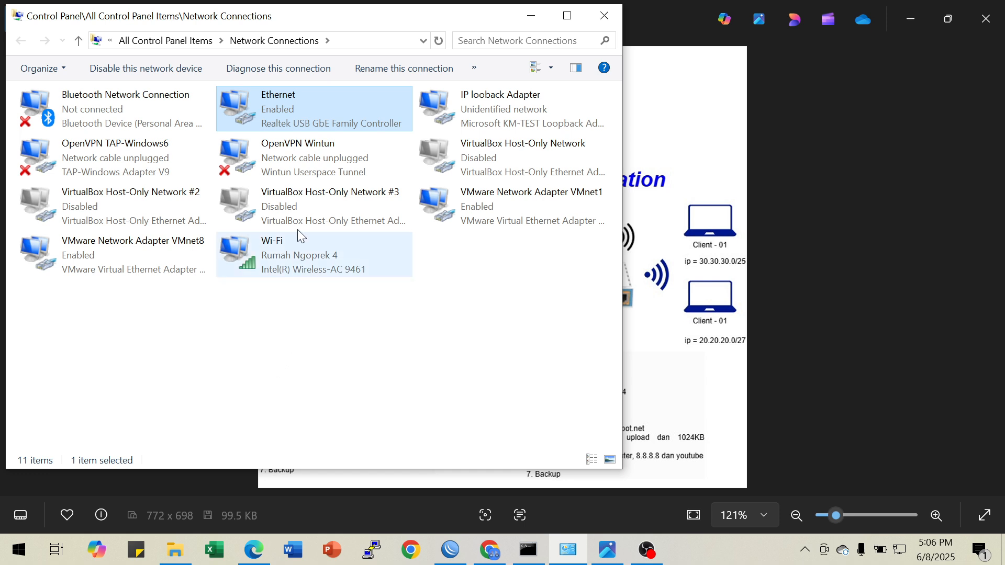
mouse_move(900, 551)
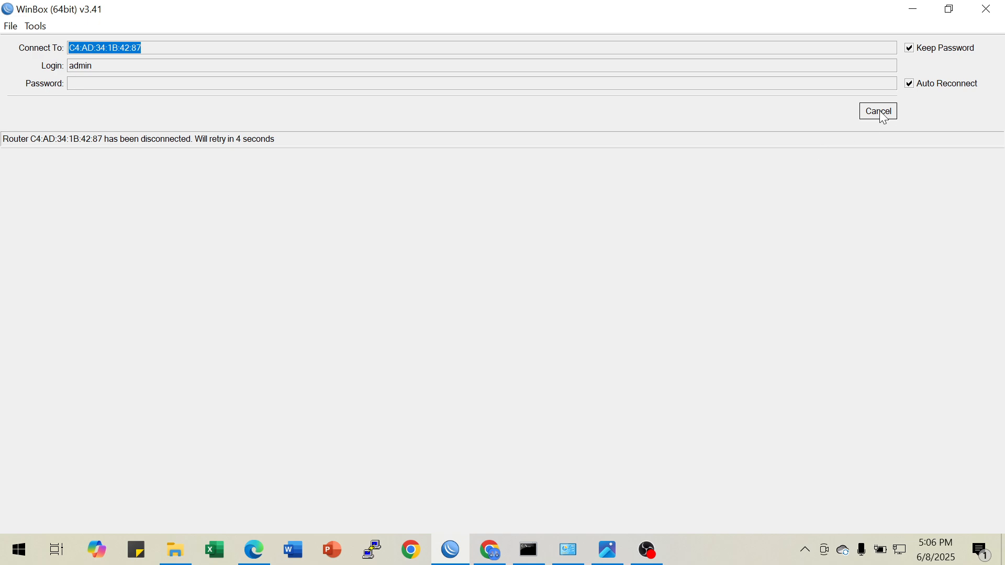
left_click(878, 117)
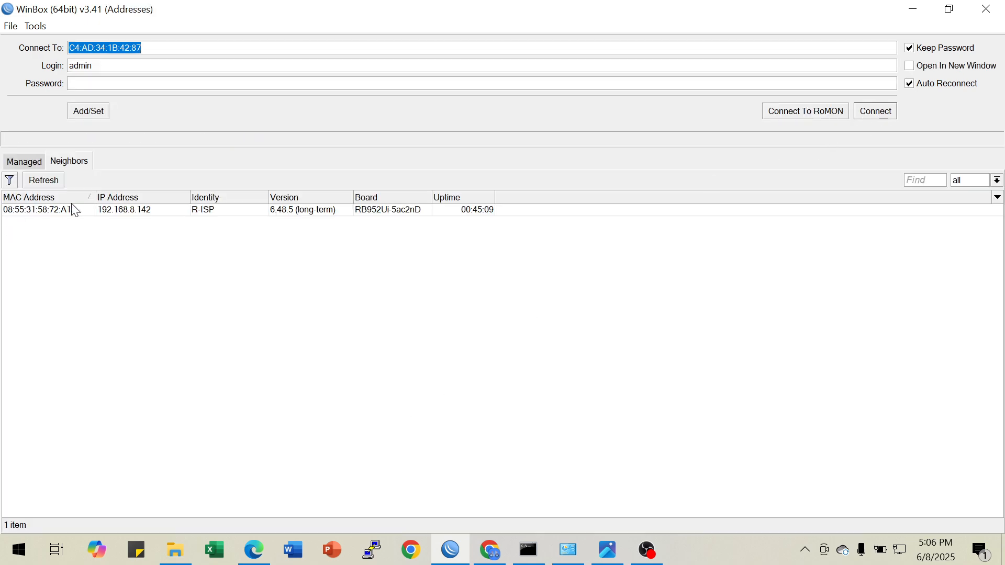
left_click(55, 184)
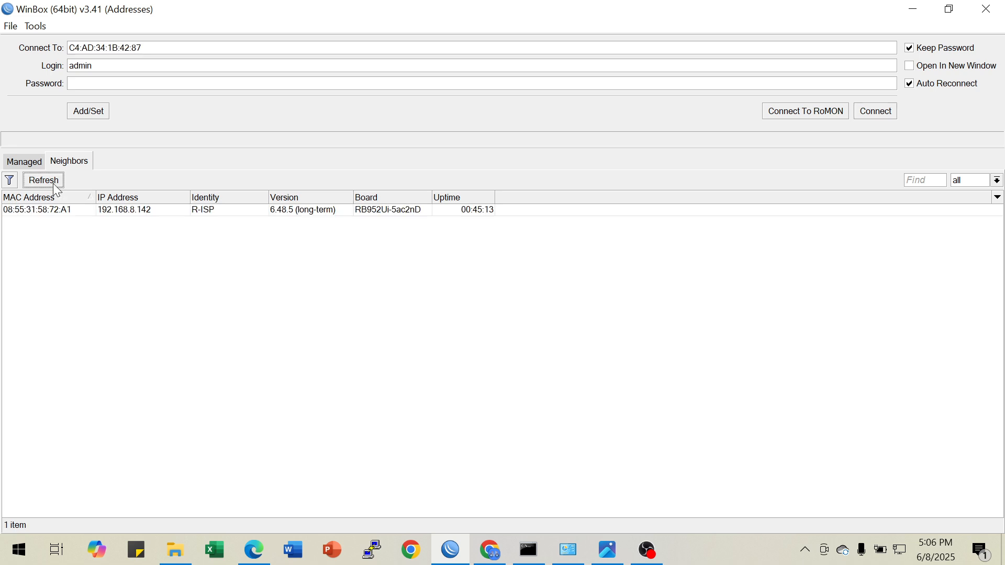
left_click(56, 184)
left_click(55, 186)
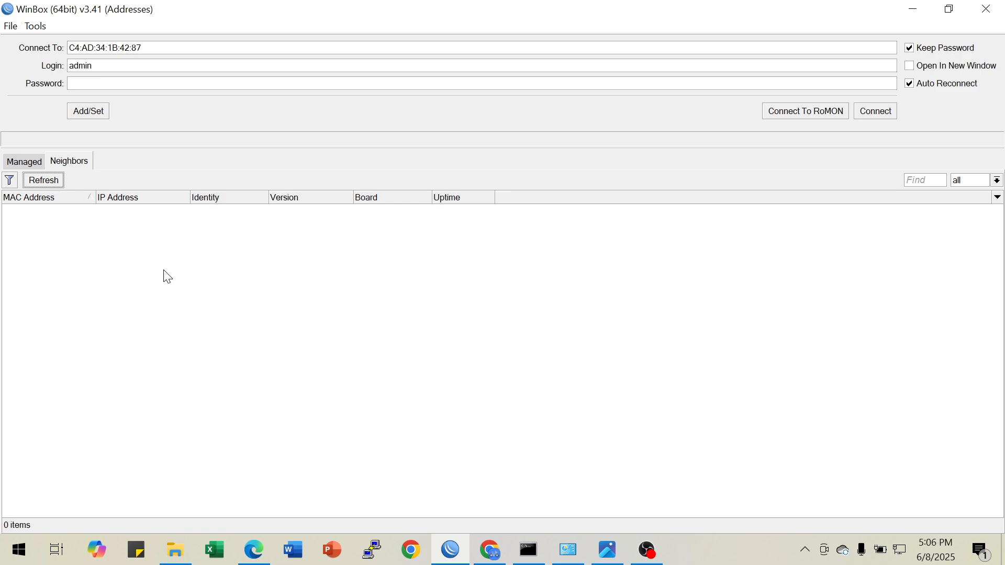
Open the Ethernet adapter's connection details in Network Connections and check its IPv4 address and subnet mask
left_click(576, 558)
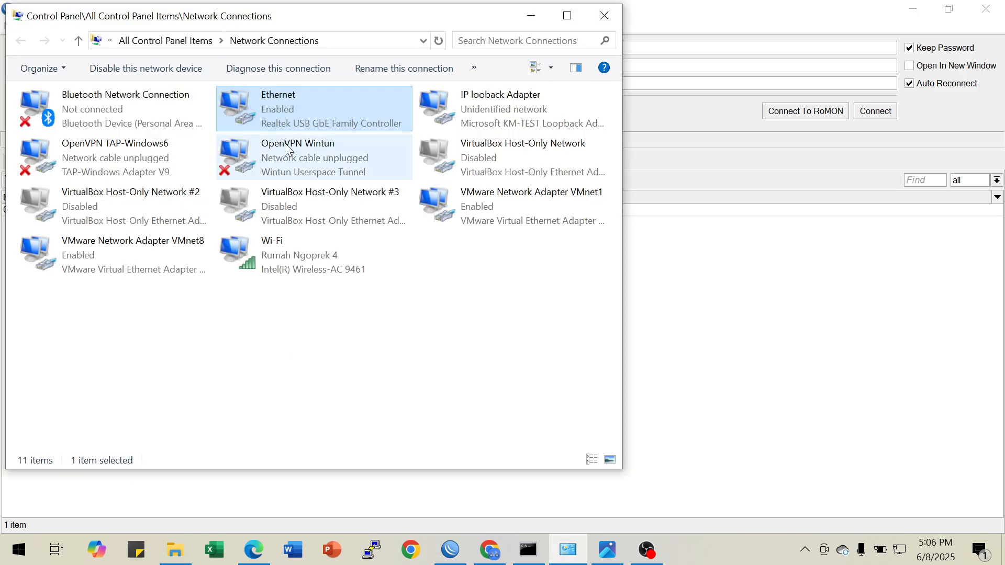
right_click(287, 113)
left_click(325, 143)
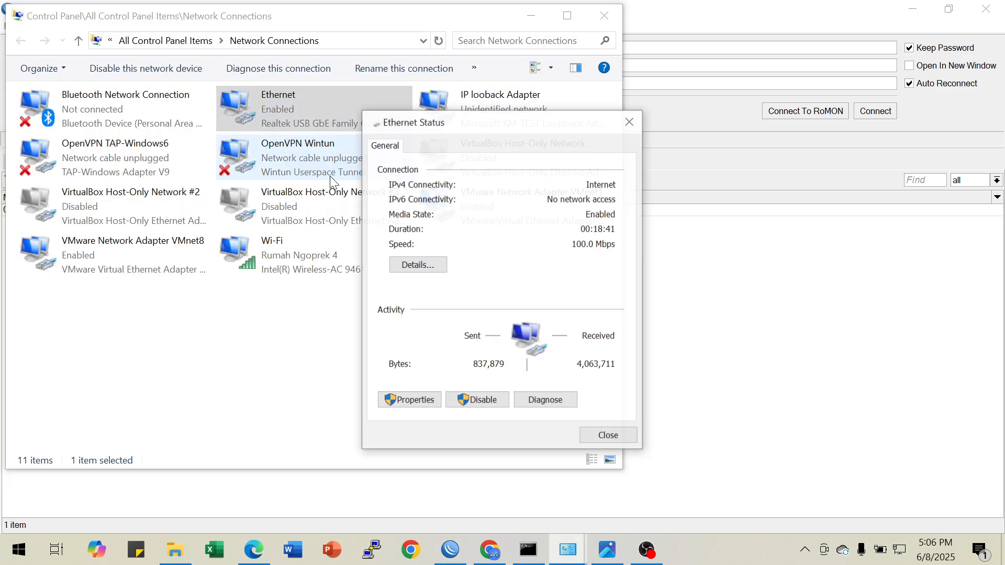
left_click(418, 265)
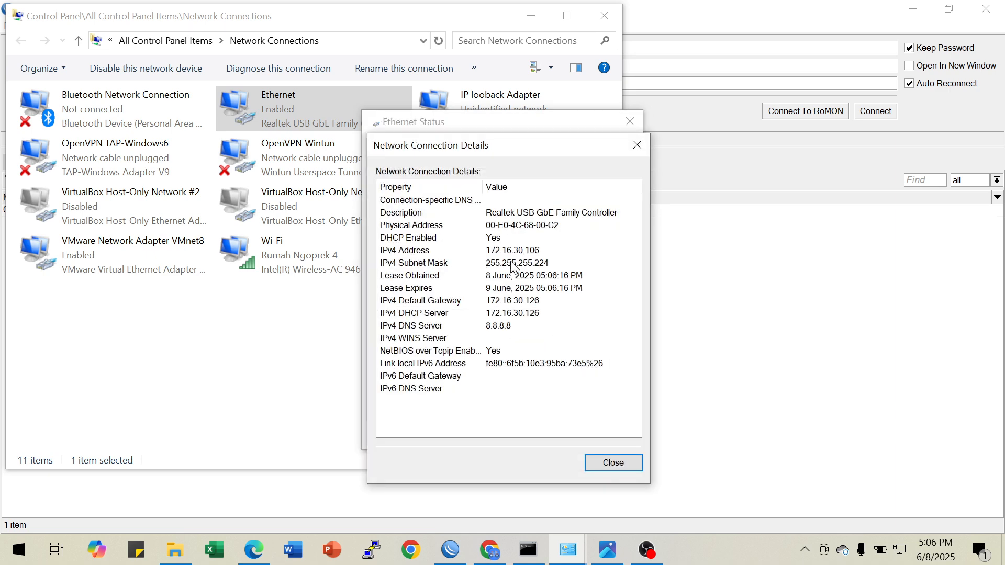
left_click(529, 255)
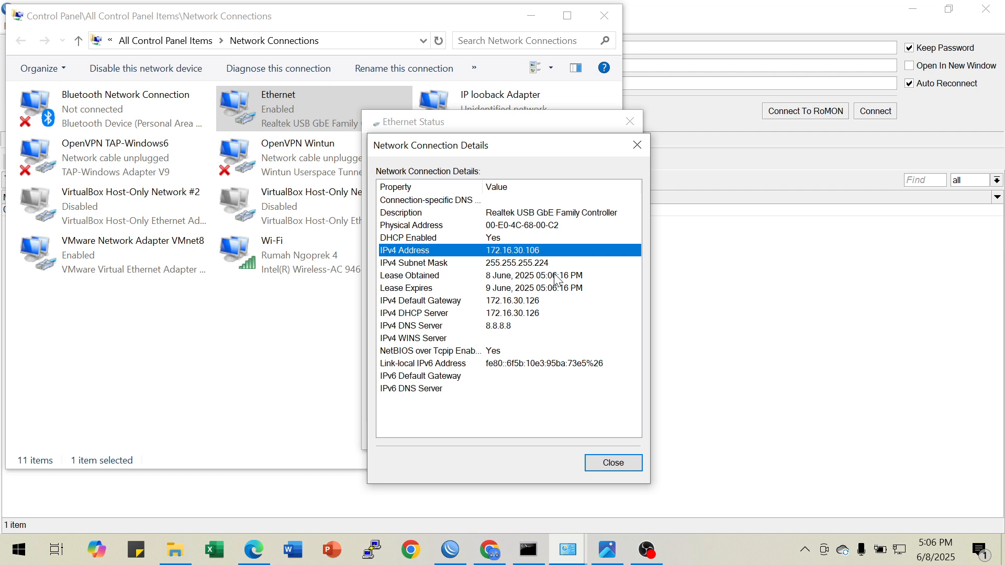
left_click(539, 264)
left_click(539, 252)
left_click(539, 264)
Disable the Wi-Fi adapter and refresh the neighbor list in WinBox
left_click(269, 336)
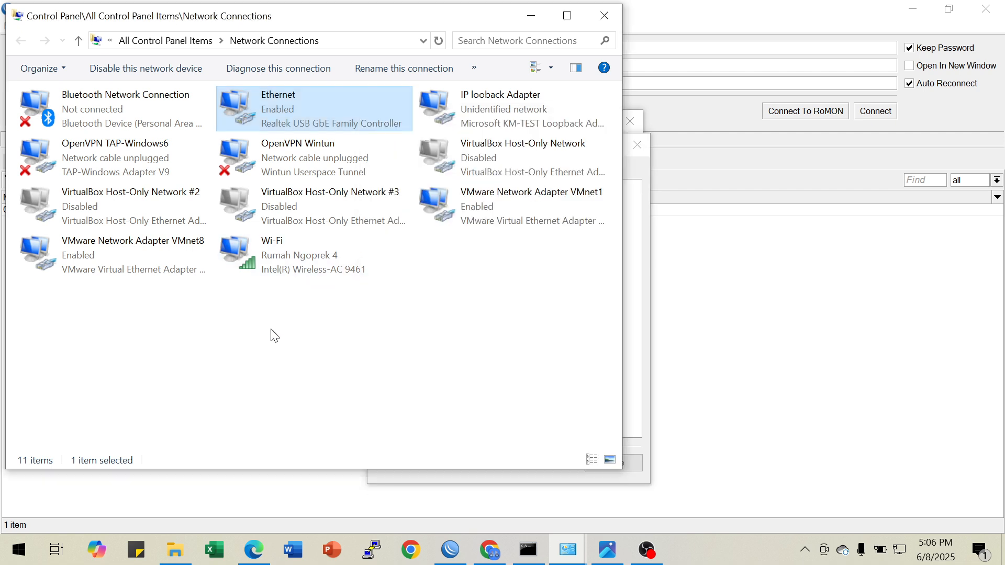
left_click(279, 262)
right_click(284, 255)
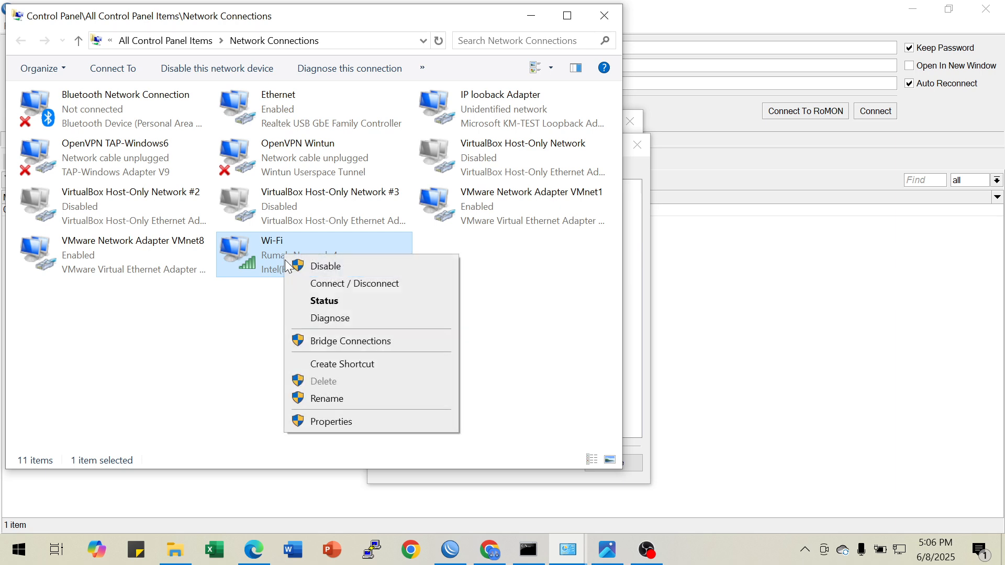
left_click(334, 269)
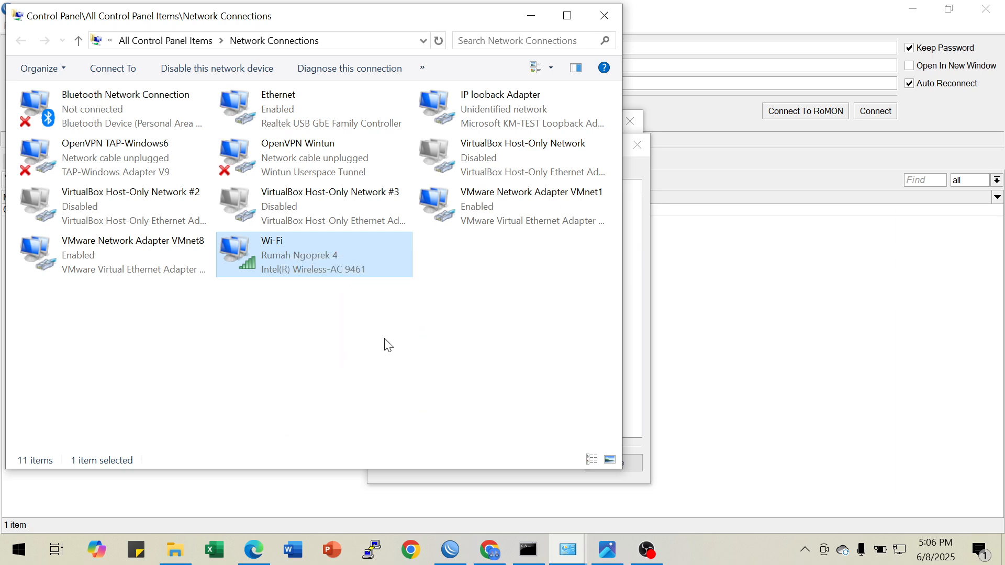
left_click(696, 381)
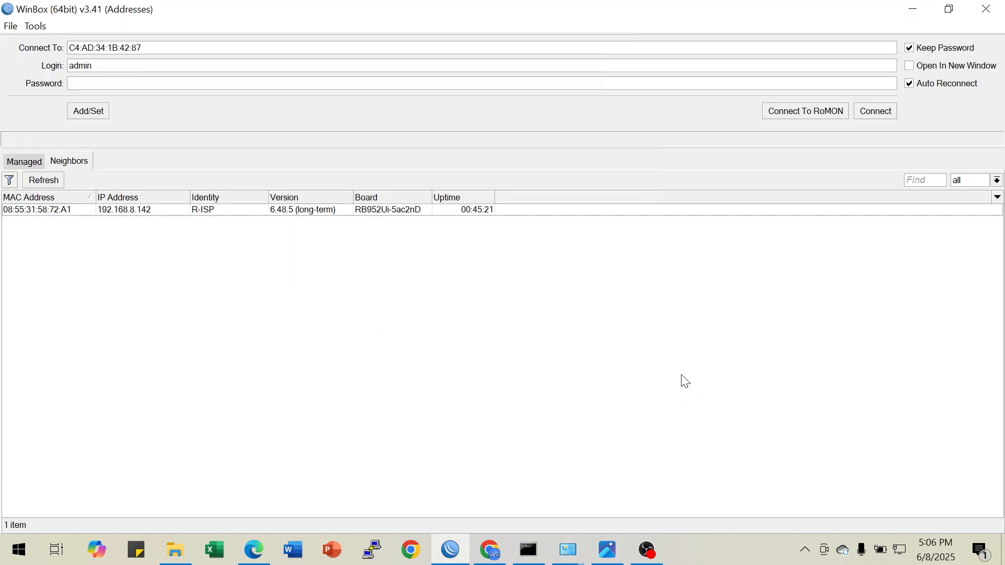
left_click(50, 181)
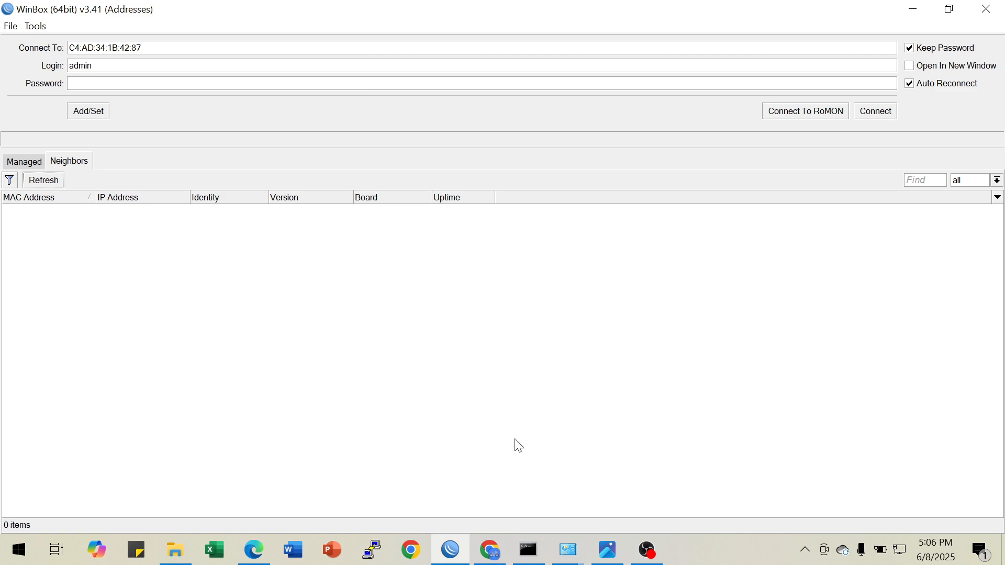
Return to the Ethernet connection details and check the IPv4 default gateway, reopening the details from the adapter's status
left_click(572, 552)
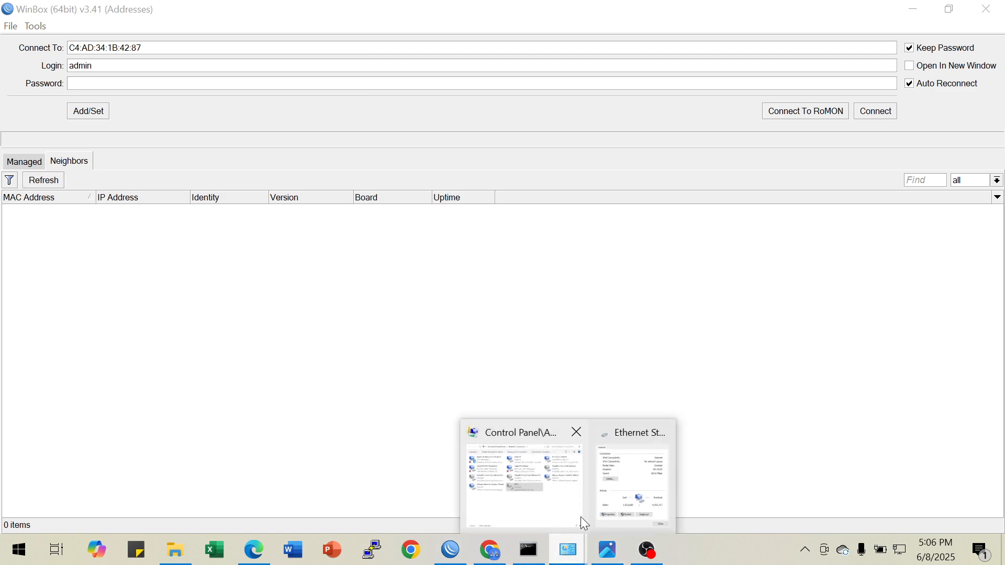
left_click(628, 482)
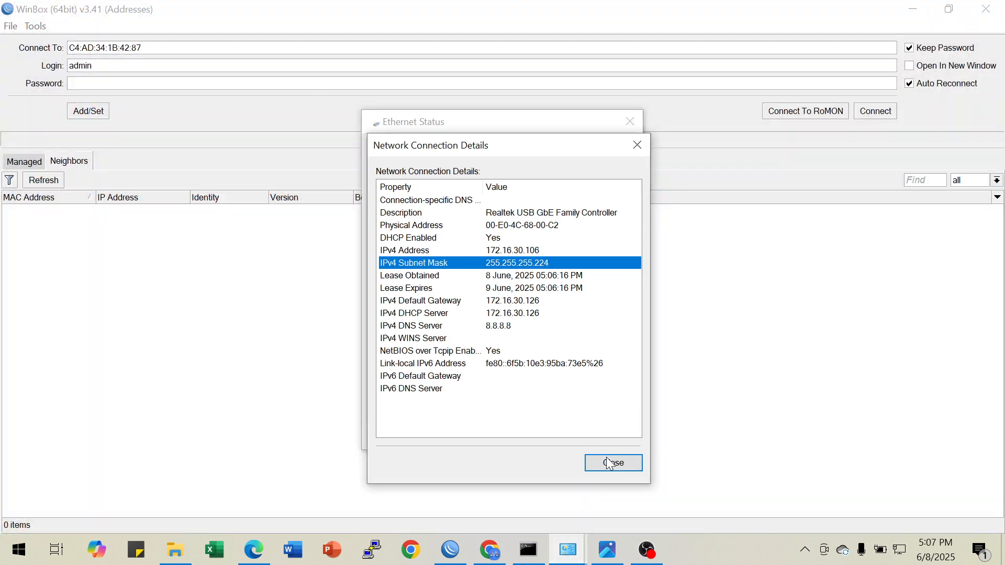
left_click(531, 302)
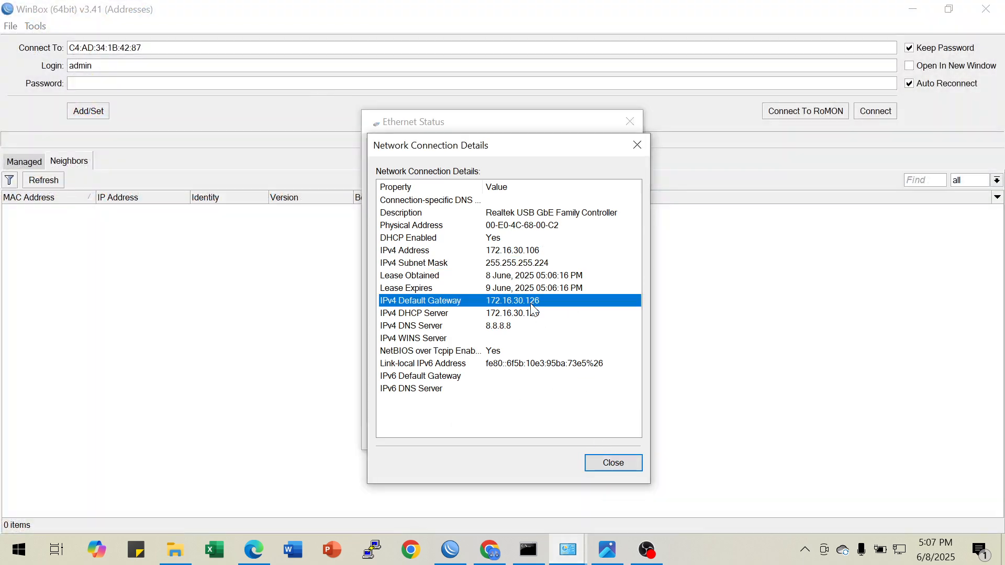
left_click(636, 146)
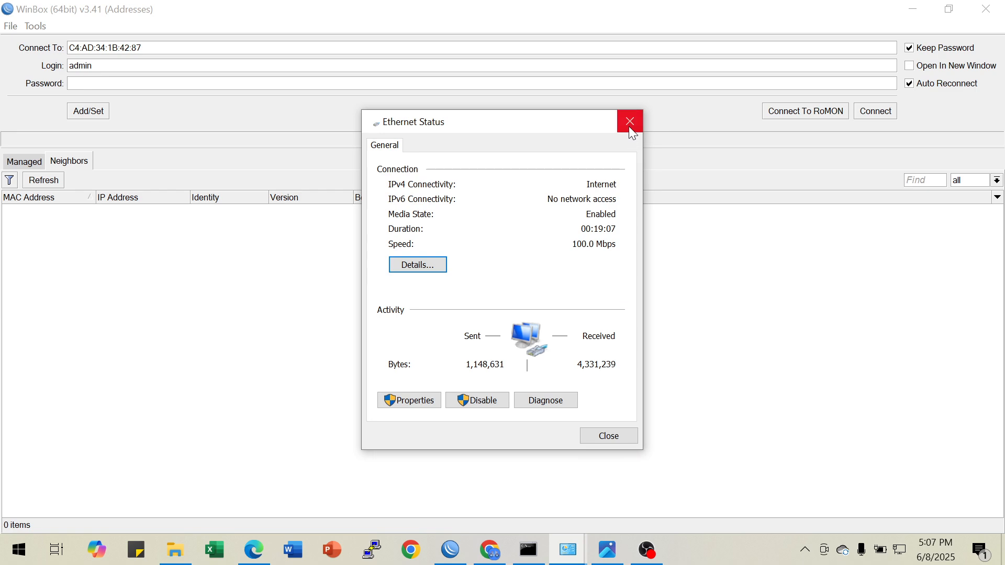
left_click(424, 271)
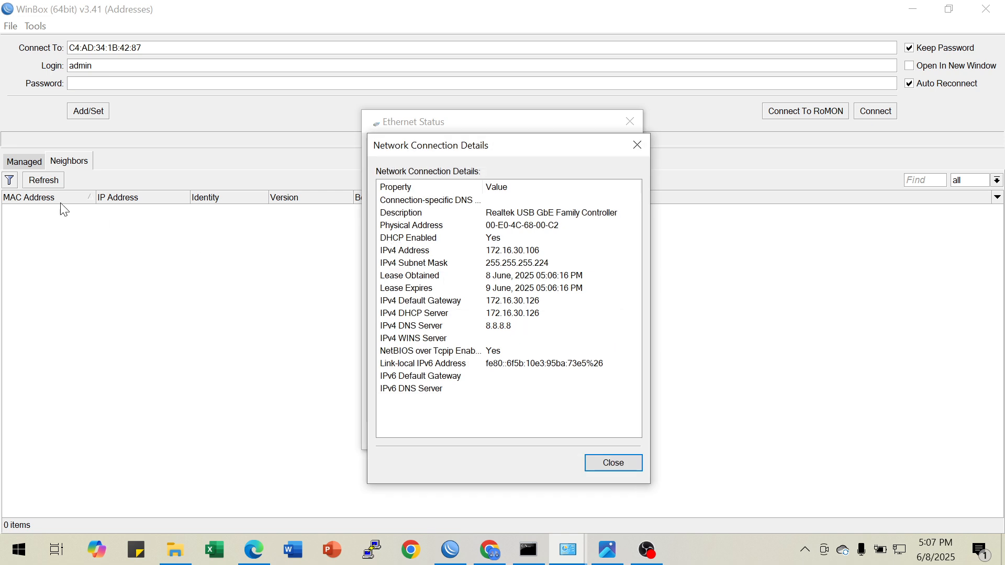
Refresh WinBox's neighbors and try to connect to the router at 192.168.30.126 as admin
left_click(51, 181)
left_click_drag(148, 49, 4, 44)
type("192.168.30.126")
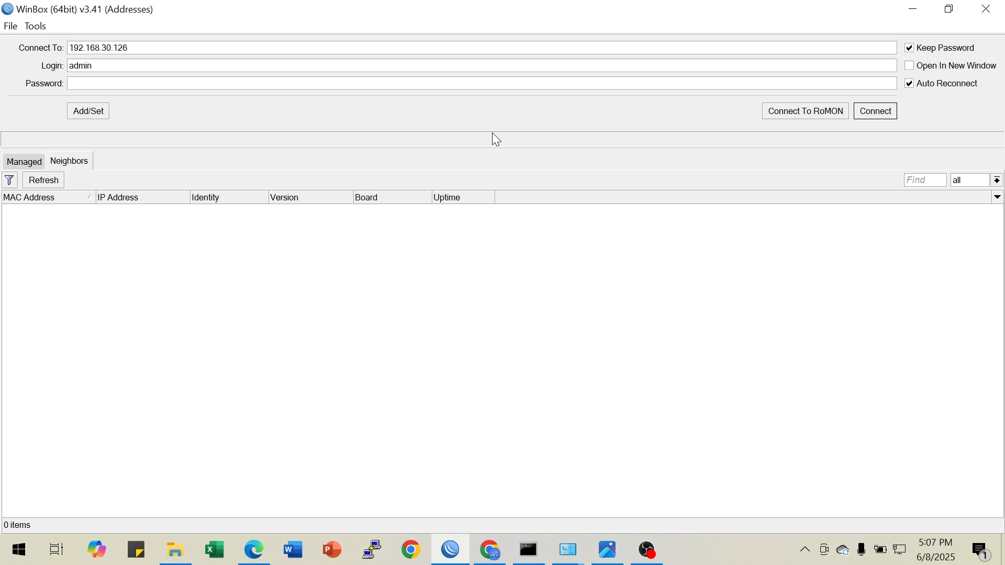
left_click(875, 113)
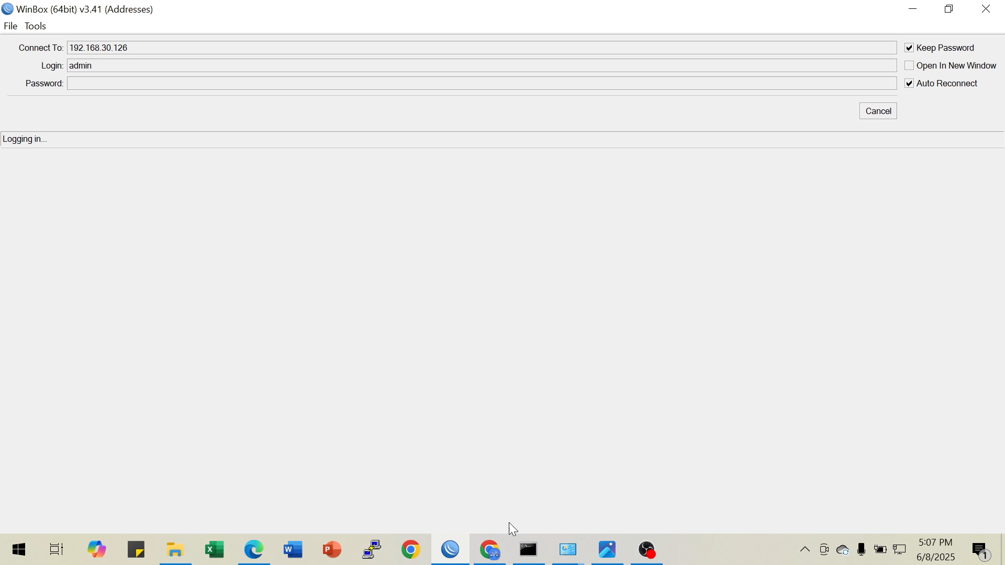
Recheck and close the Ethernet connection details, and cancel the pending WinBox login before refreshing the neighbors
mouse_move(571, 557)
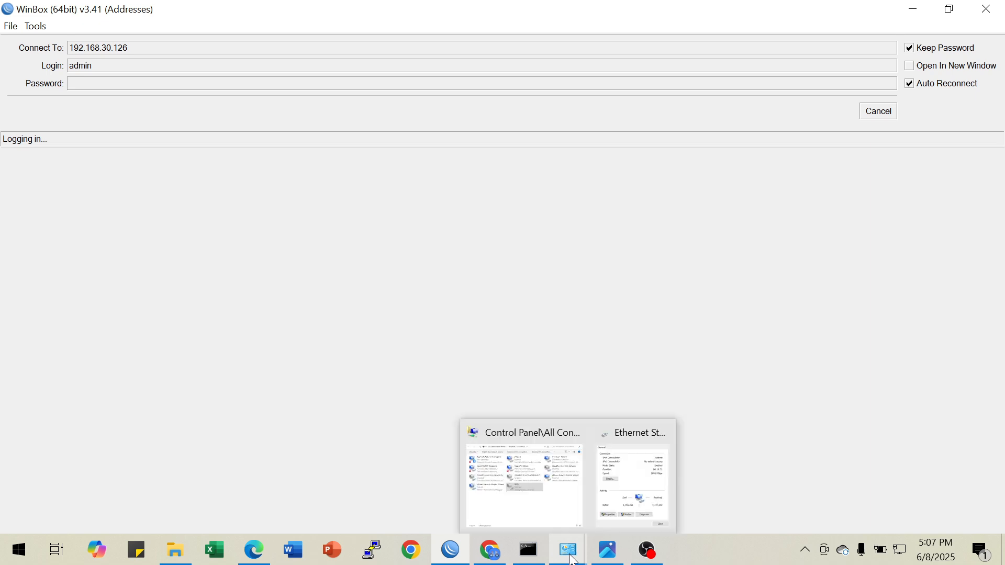
left_click(633, 476)
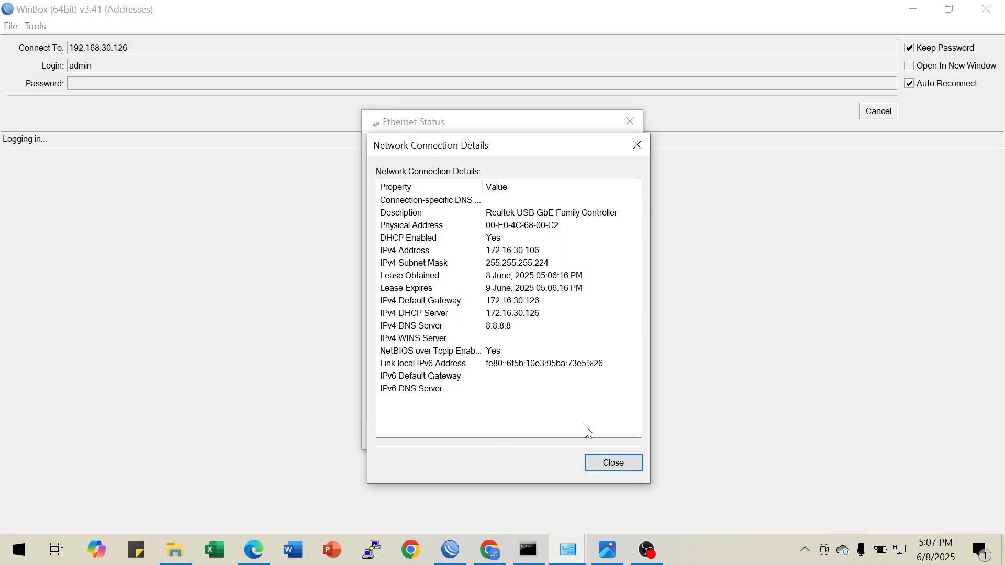
left_click(609, 459)
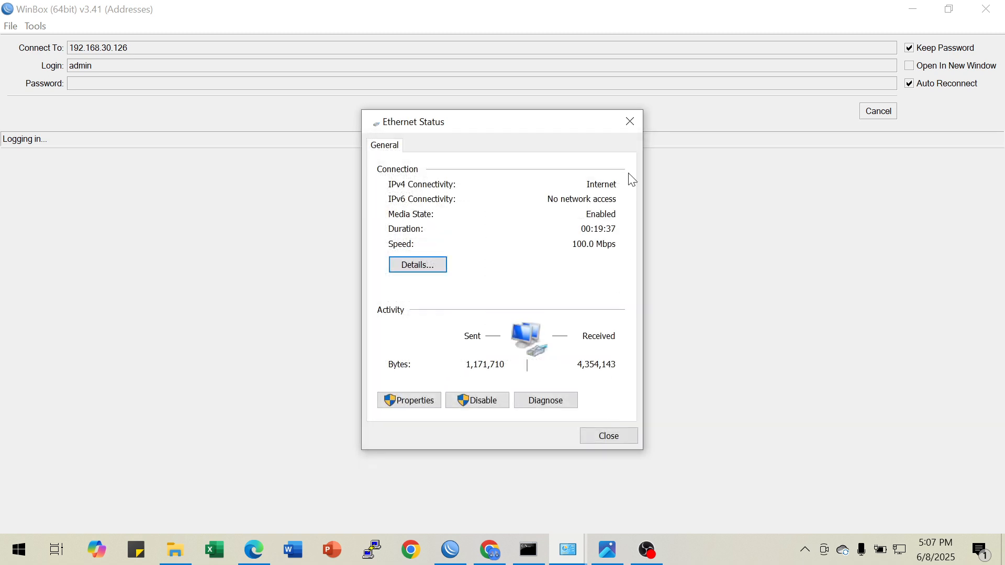
left_click(629, 121)
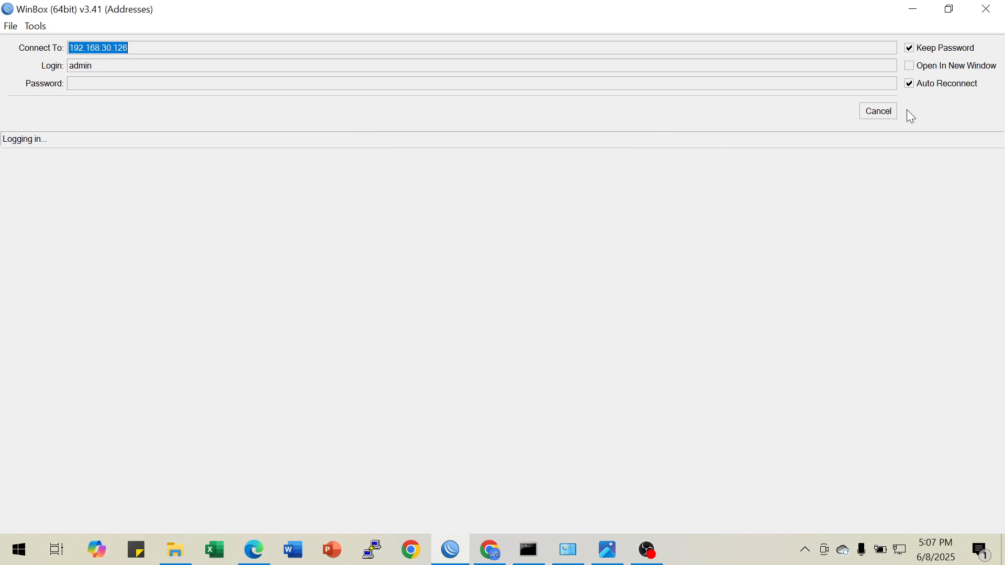
left_click(880, 112)
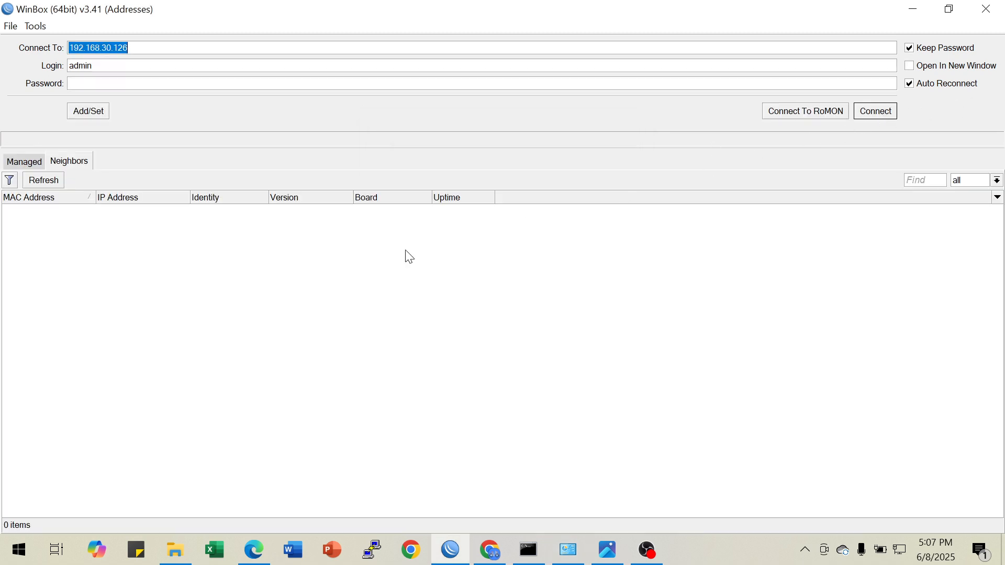
left_click(43, 182)
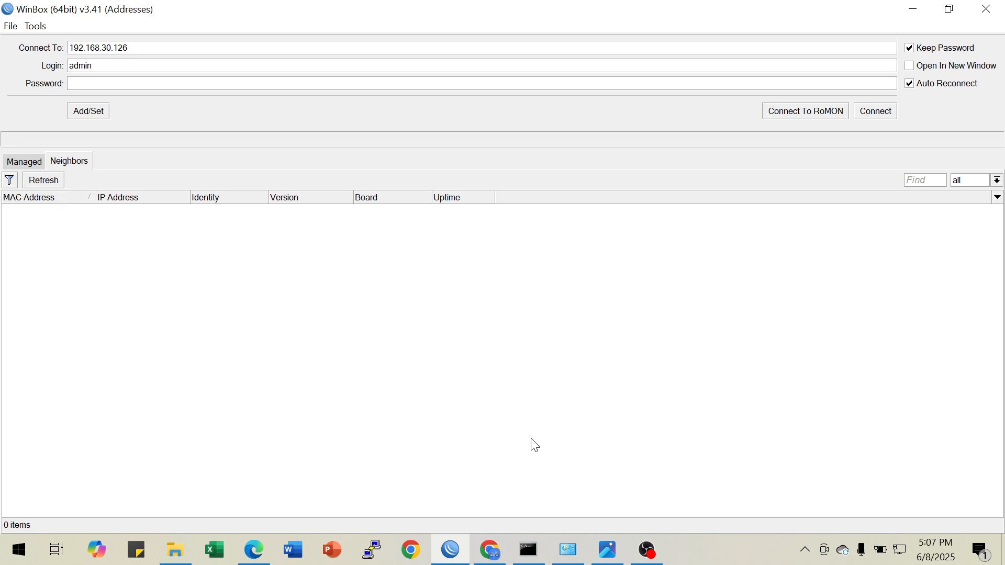
Check the bridge's cable IP address in the topology diagram and switch back to Network Connections
left_click(606, 550)
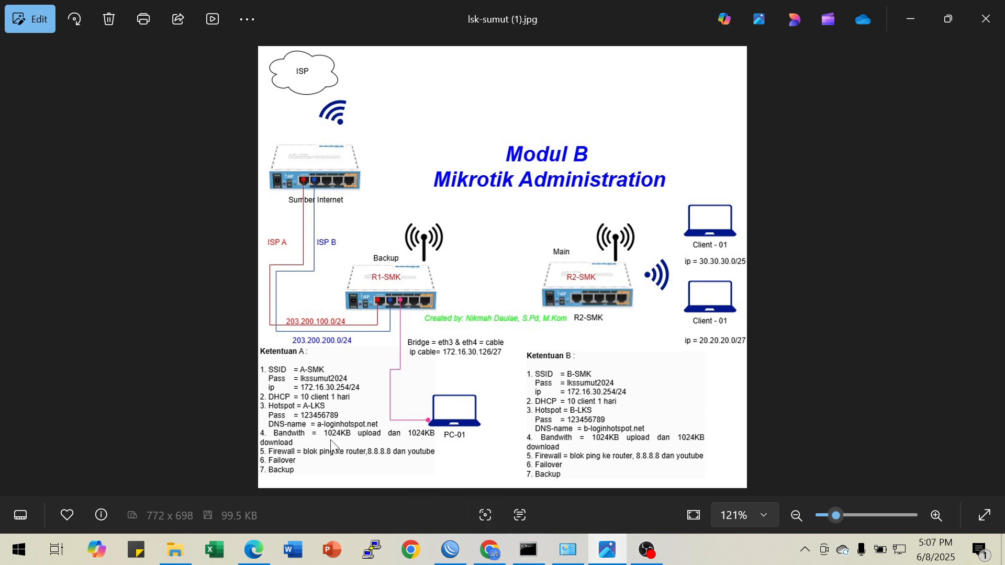
left_click(909, 21)
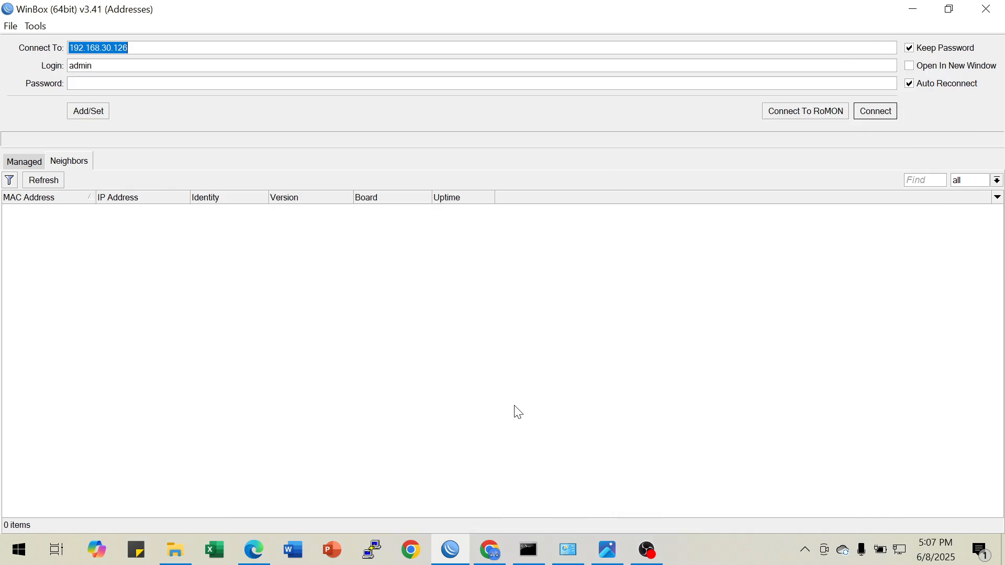
left_click(568, 549)
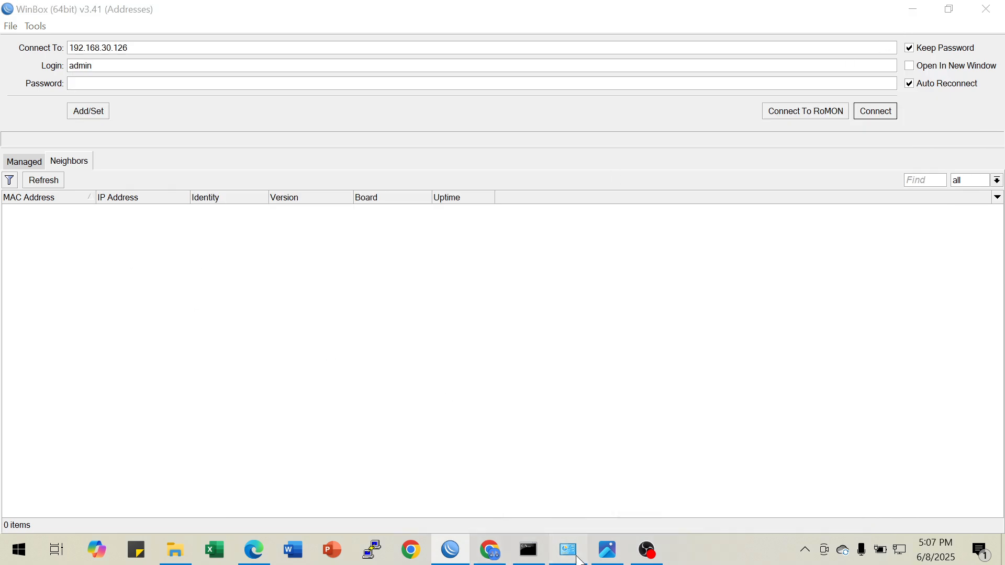
left_click(600, 554)
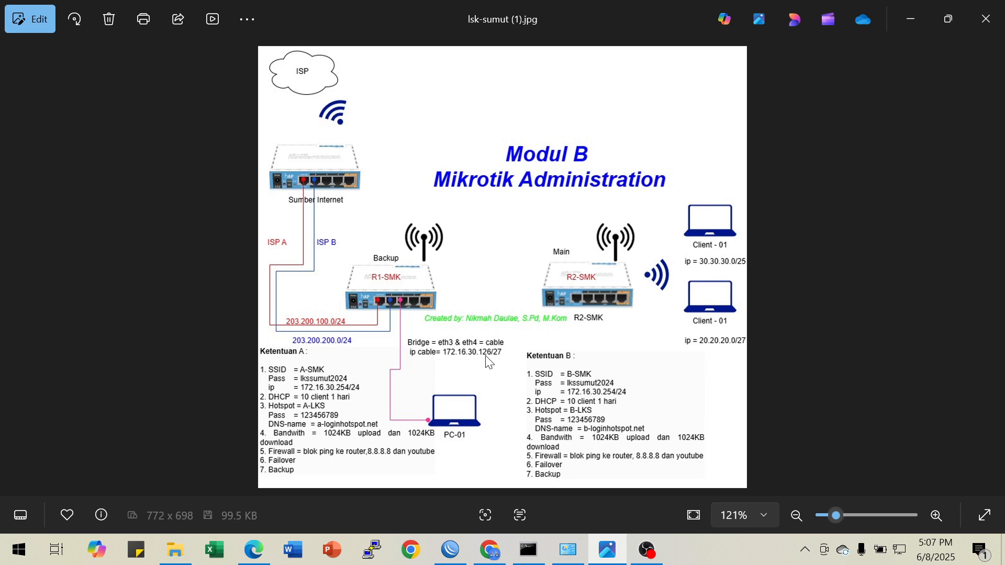
left_click(568, 549)
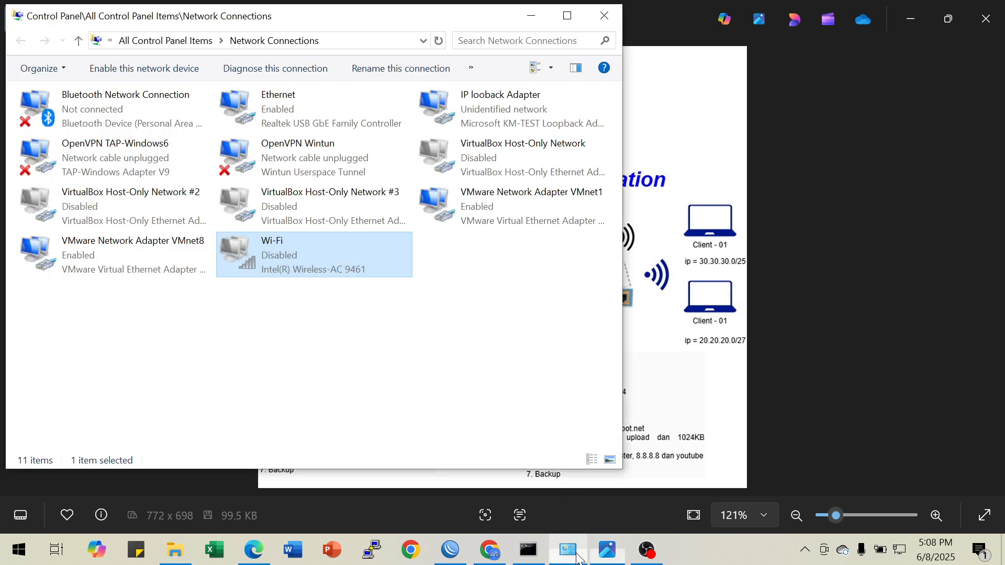
left_click(293, 109)
right_click(293, 110)
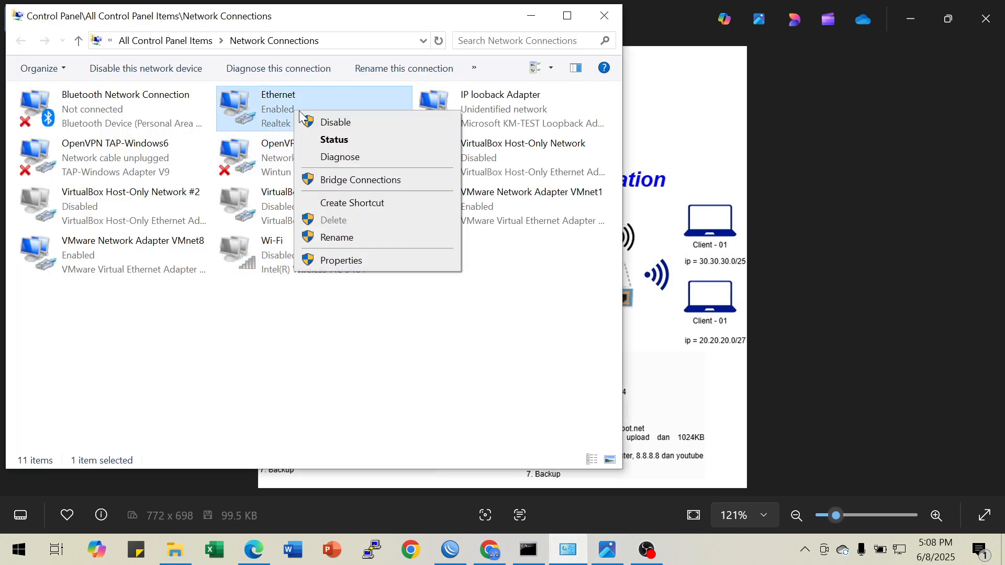
left_click(341, 155)
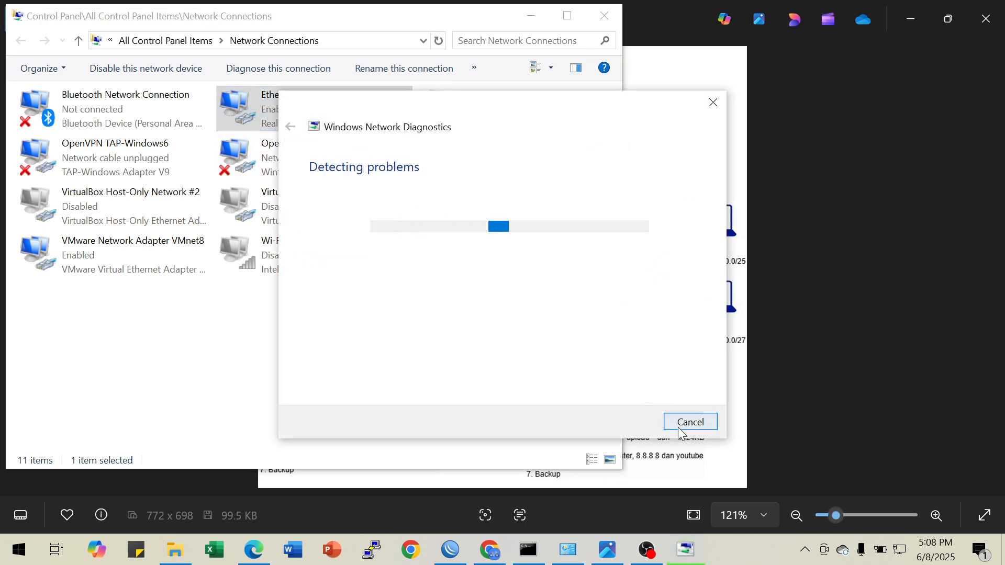
left_click(680, 422)
Show the Ethernet adapter's status and connection details to compare its addressing with the topology
right_click(299, 111)
left_click(344, 142)
left_click(419, 265)
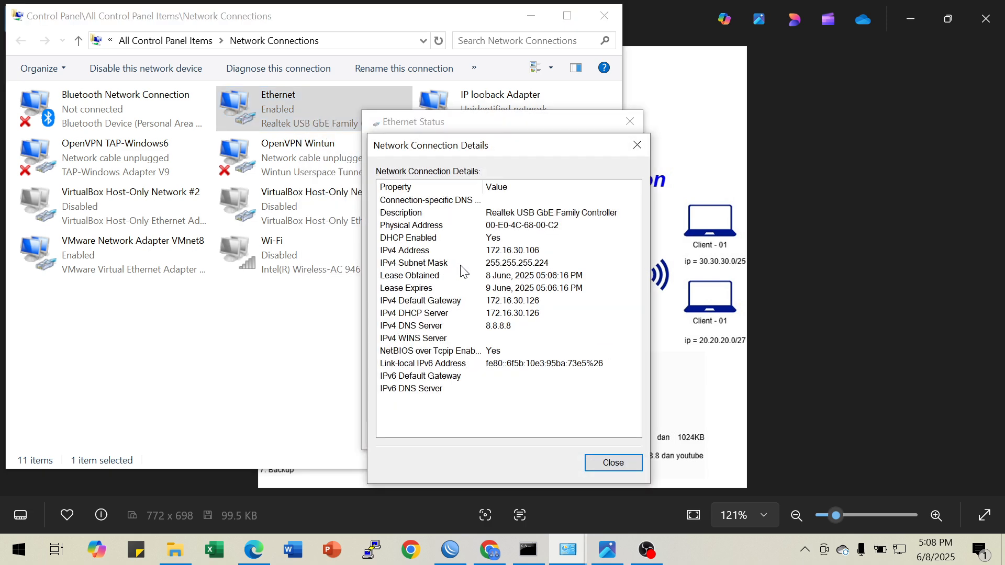
Close the Ethernet connection details and status, and return to the topology diagram to review the bridge's cable addressing
left_click(636, 146)
left_click(630, 123)
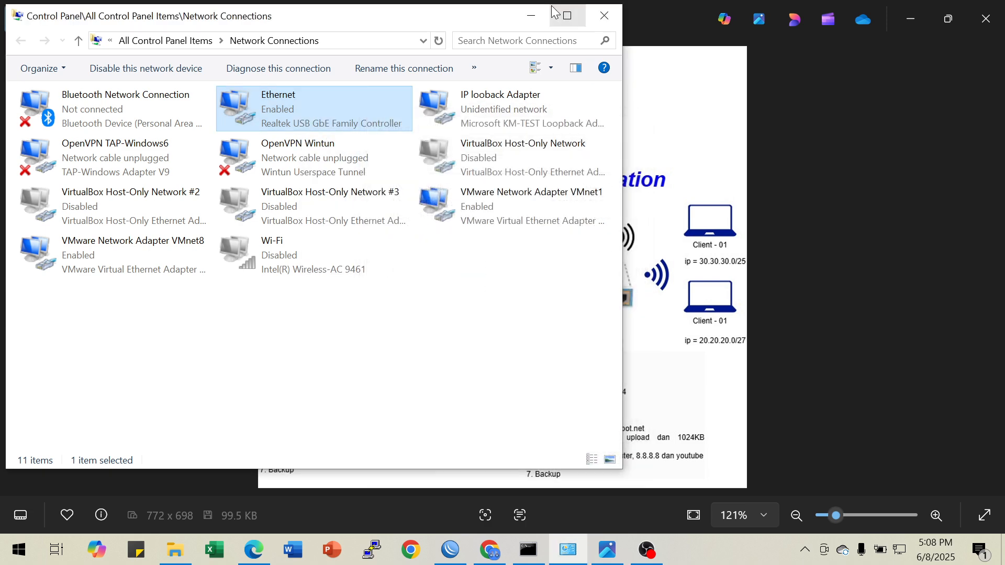
left_click(530, 16)
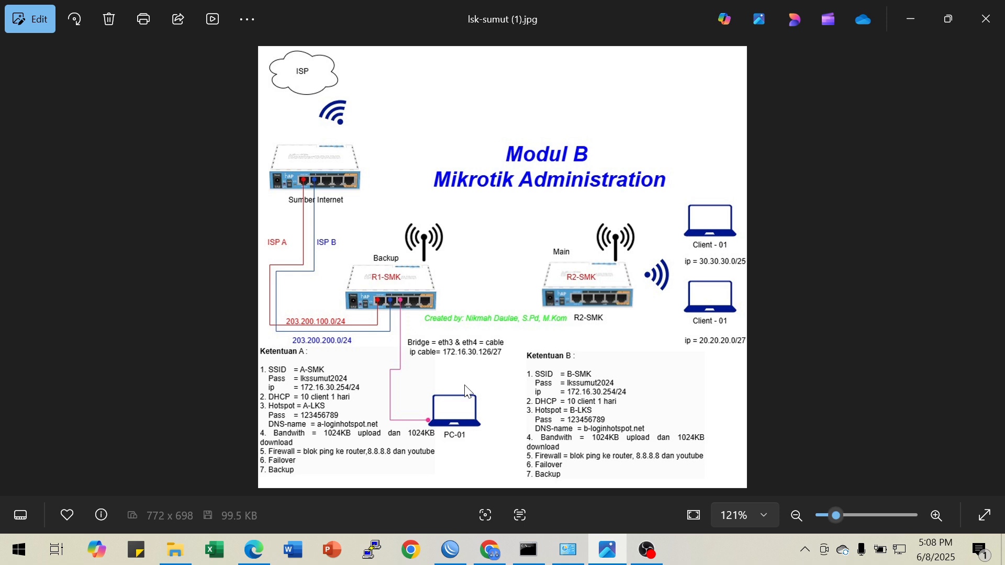
mouse_move(529, 549)
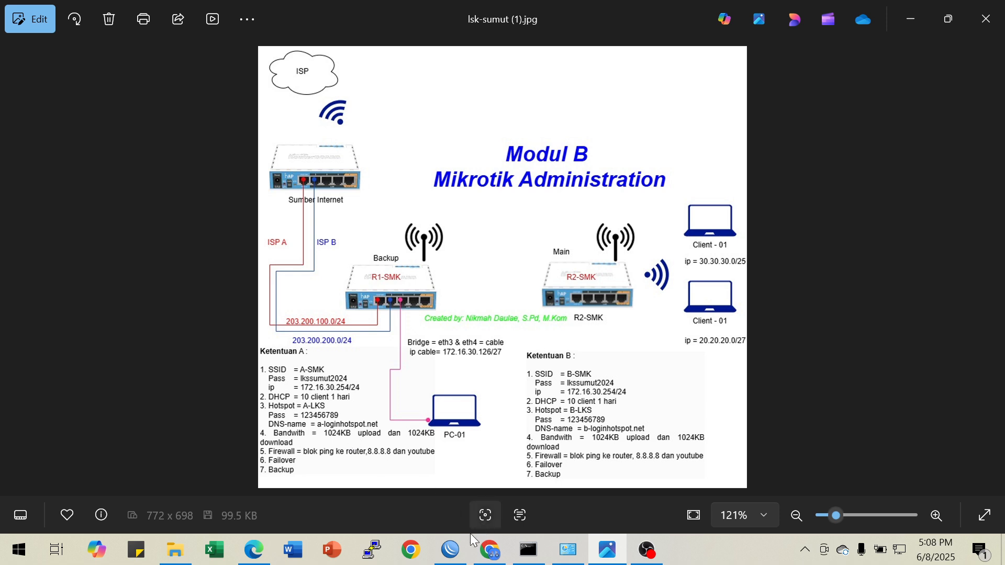
Switch to WinBox, refresh the discovered neighbors and check the managed routers list
left_click(451, 549)
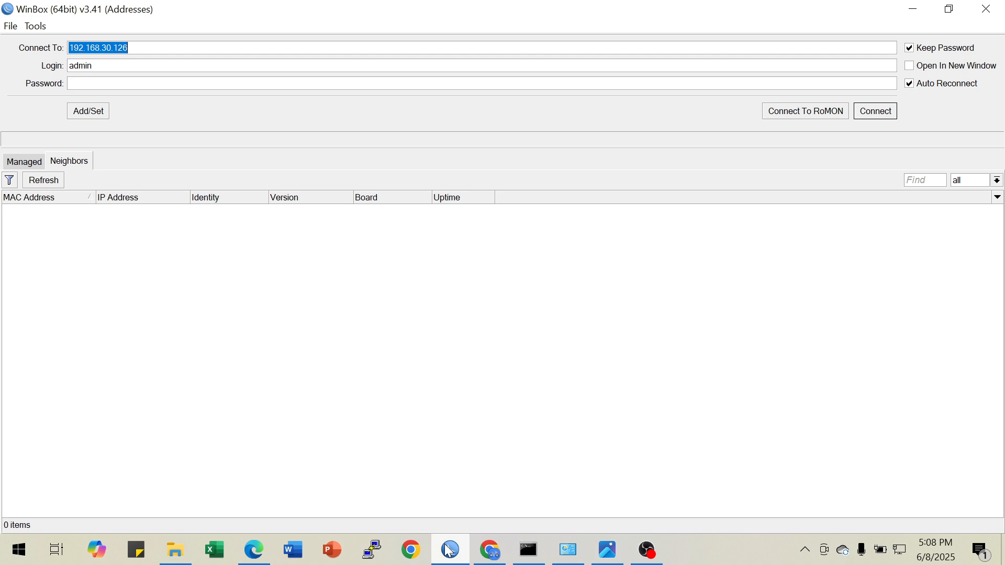
left_click(52, 181)
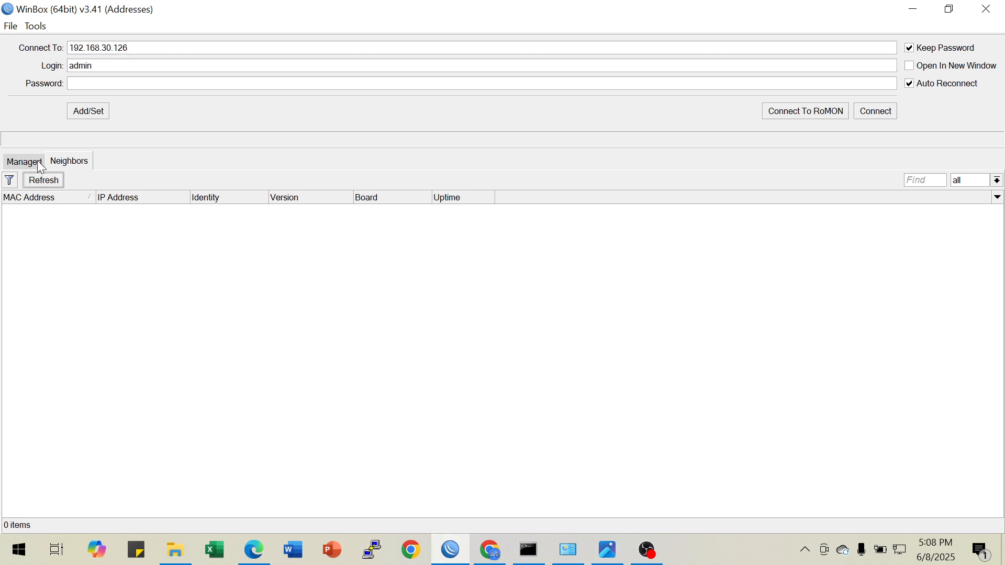
left_click(26, 161)
left_click(58, 160)
left_click(45, 183)
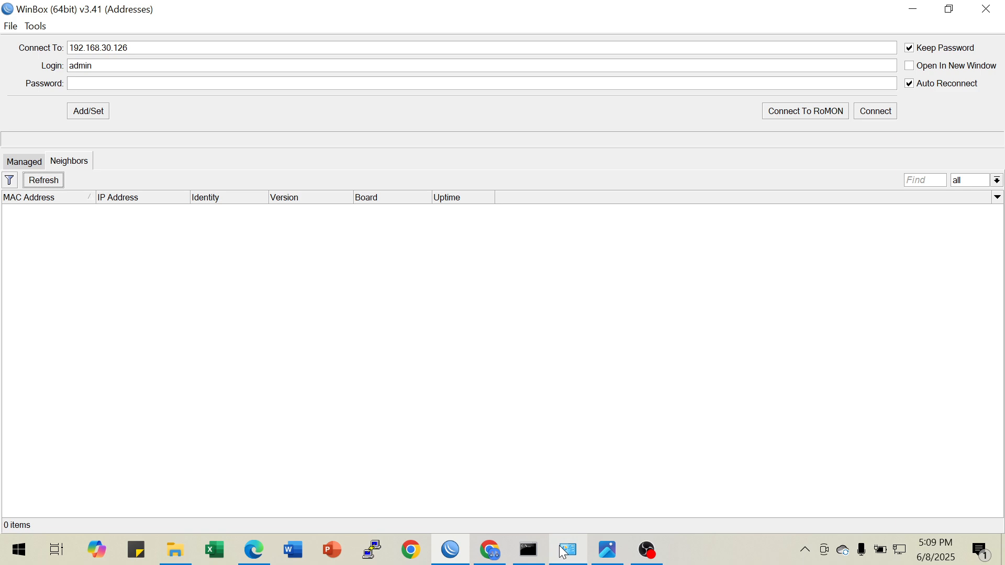
Recheck the Ethernet adapter's connection details in Network Connections and close them
left_click(574, 554)
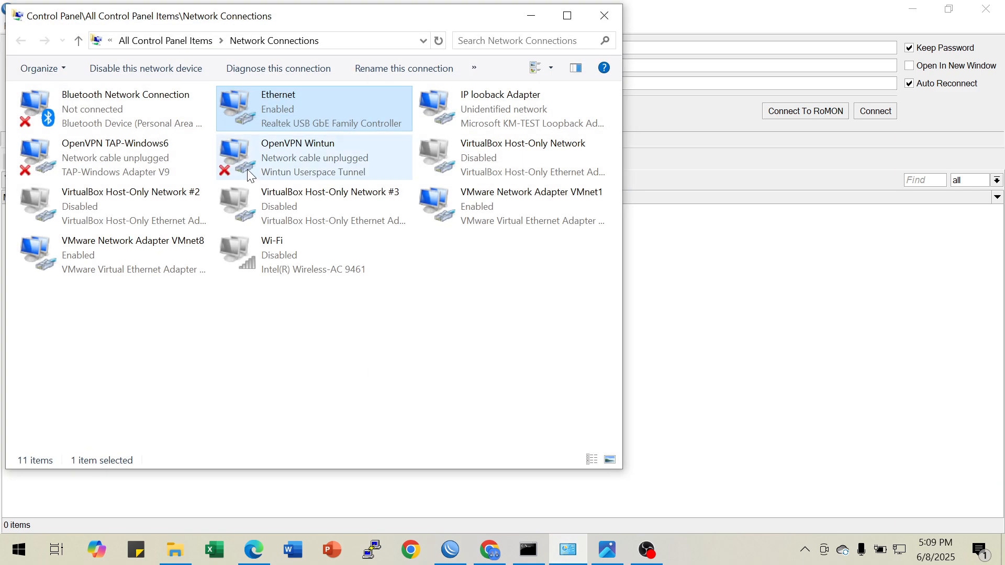
right_click(301, 124)
left_click(337, 150)
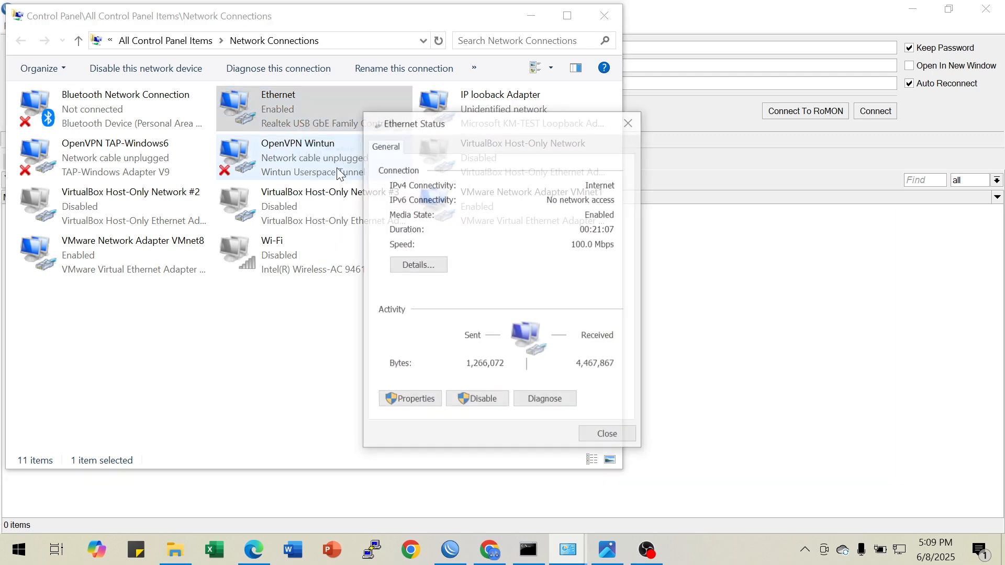
left_click(417, 266)
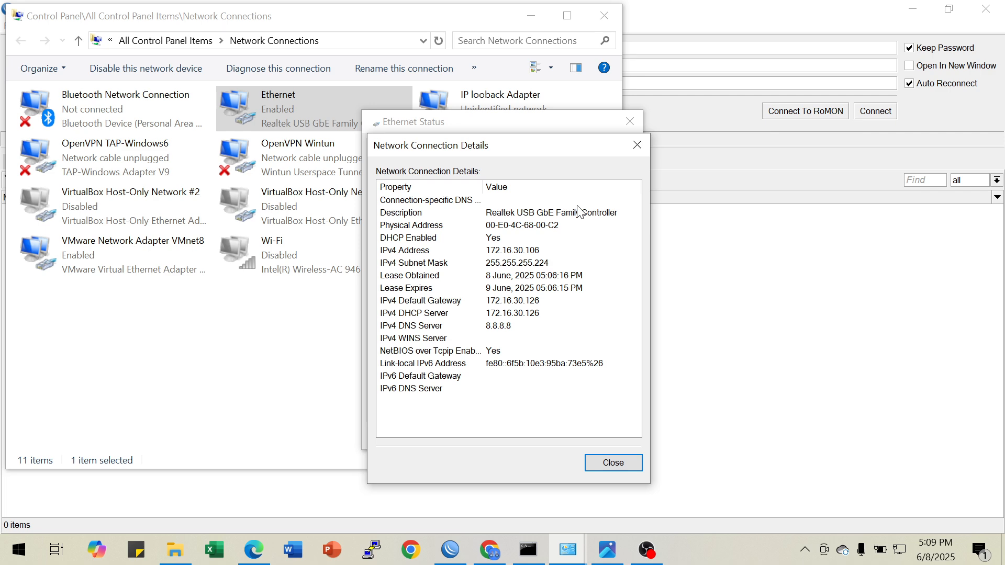
left_click(635, 146)
left_click(629, 124)
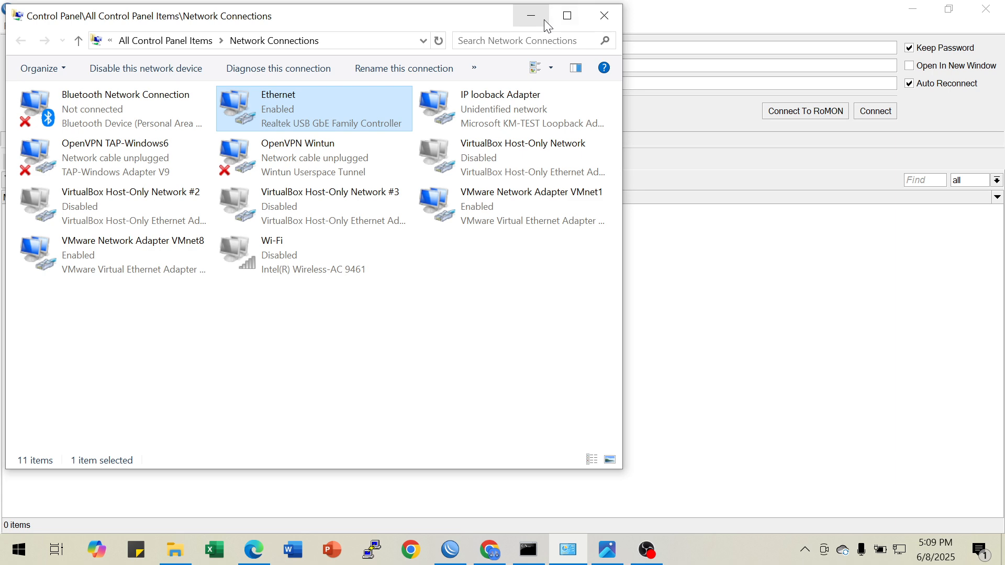
left_click(534, 14)
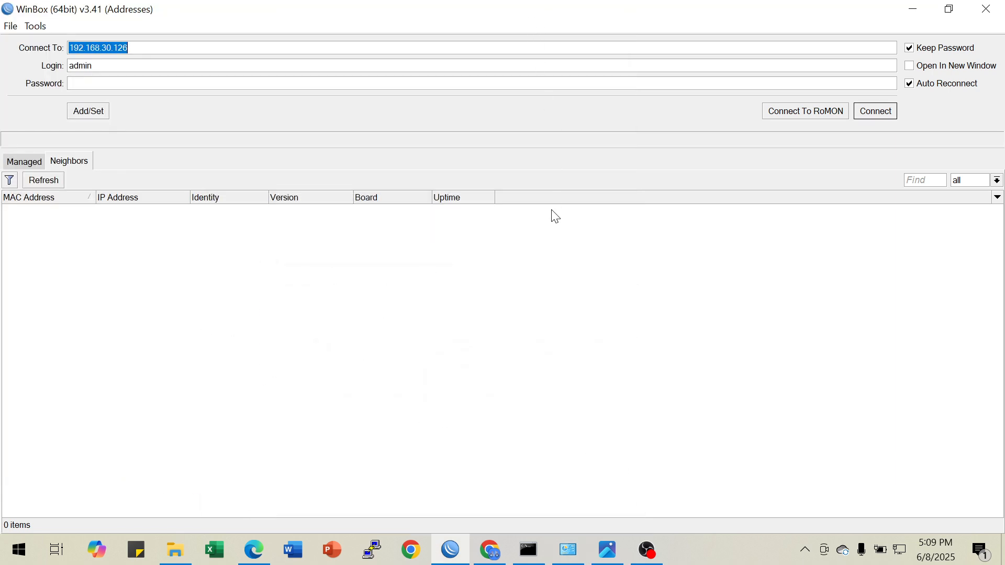
Assign the Ethernet adapter the static IPv4 address 172.16.30.106
left_click(588, 549)
right_click(299, 98)
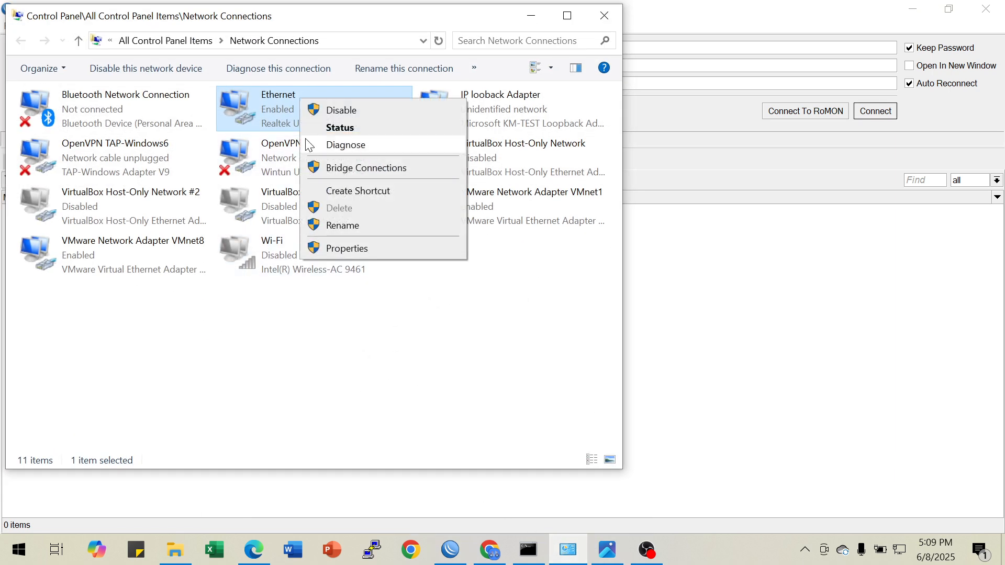
left_click(334, 249)
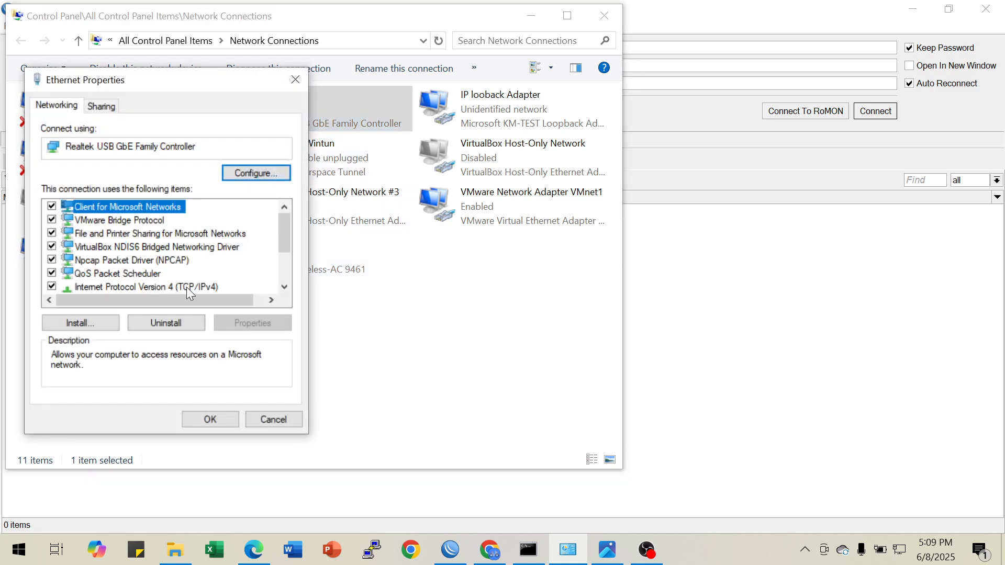
left_click(187, 287)
left_click(235, 324)
left_click(141, 256)
left_click(226, 272)
type("172 . 16 . ")
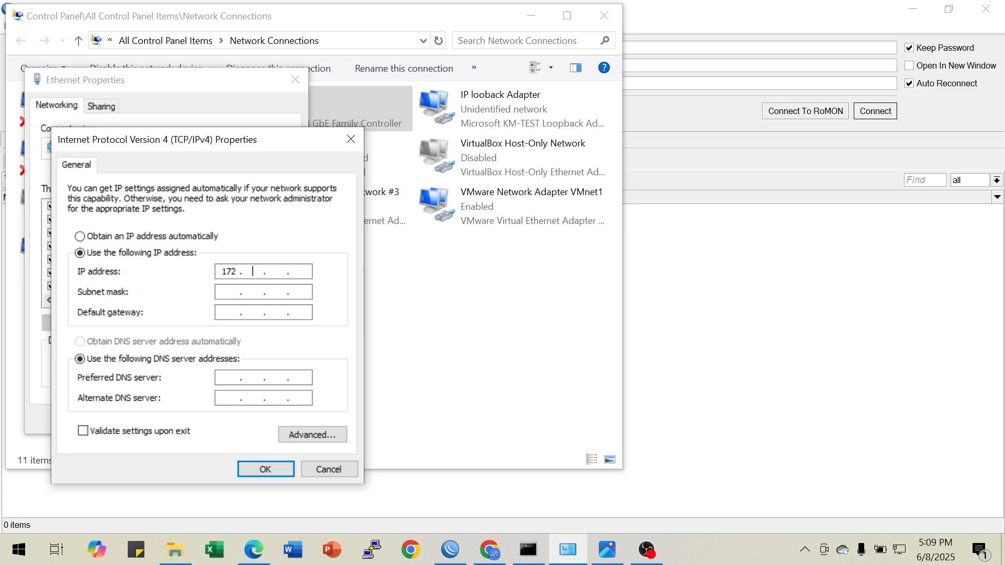
type("2")
key("BackSpace")
type("30 .106")
Set the Ethernet adapter's subnet mask to 255.255.255.224 and its default gateway to 172.16.30.126
left_click(232, 292)
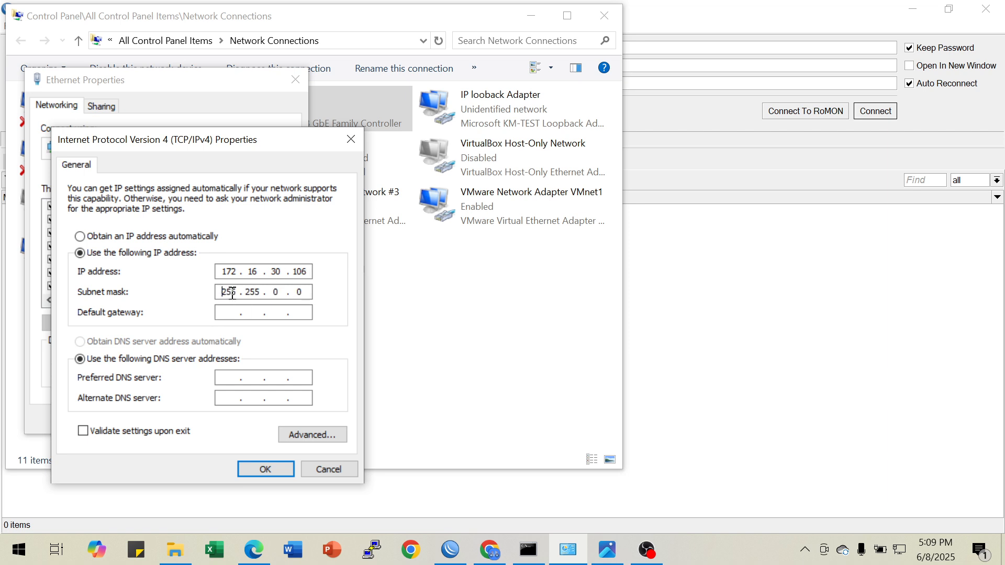
left_click_drag(271, 293, 285, 295)
type("255 . 224")
left_click(229, 314)
type("172 . 15")
key("BackSpace")
type("6.30.126")
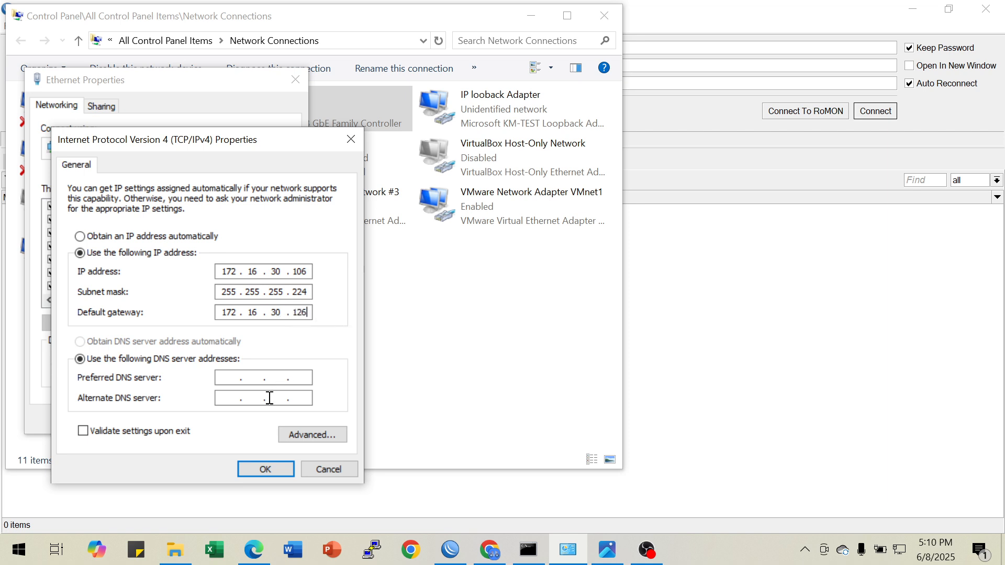
type("8.8.8.8")
Set the Ethernet adapter's preferred DNS server to 8.8.8.8 and apply the static IPv4 settings
left_click(268, 472)
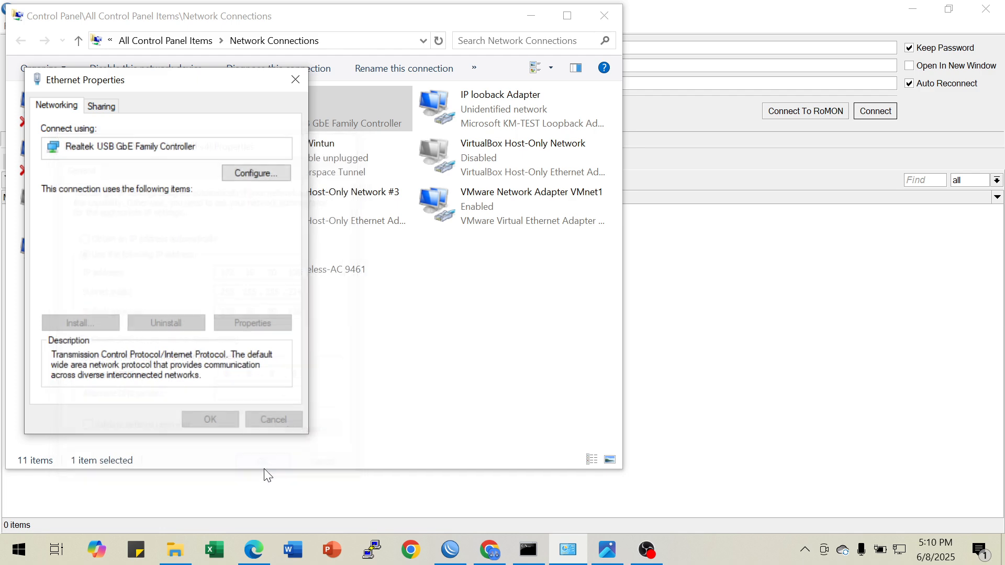
left_click(234, 417)
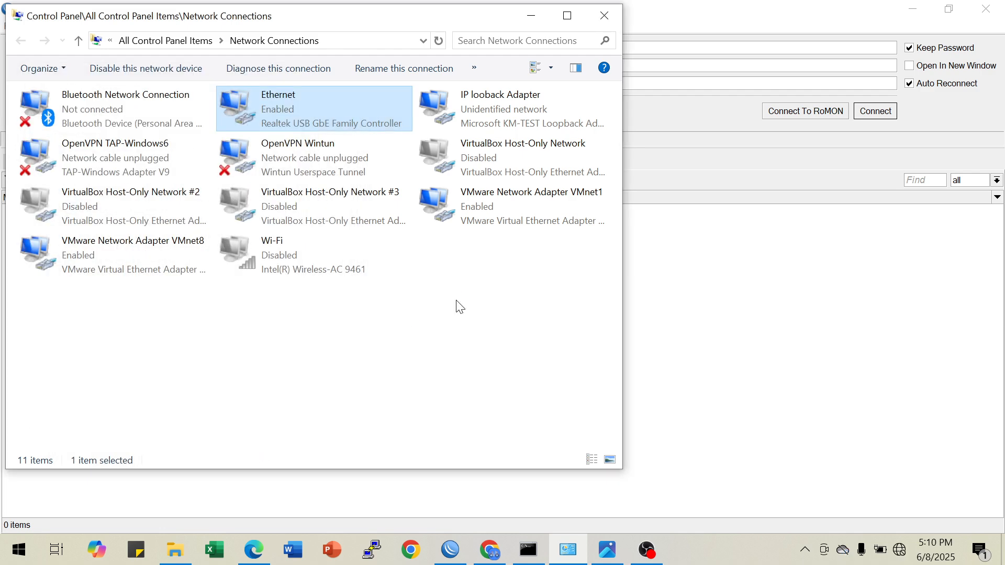
Return to WinBox, refresh the neighbors and recheck the managed and neighbor lists for the router
left_click(538, 16)
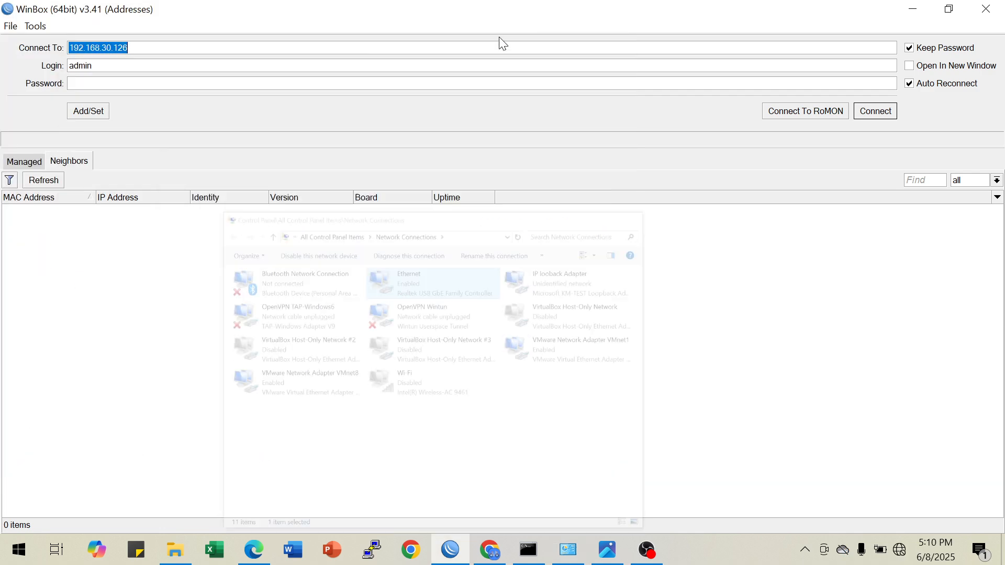
left_click(48, 182)
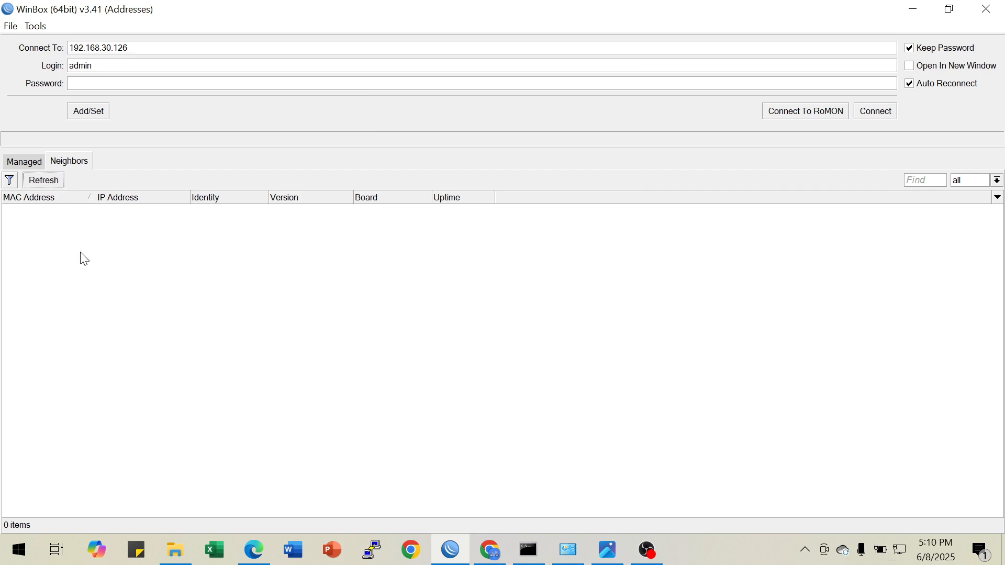
left_click(35, 169)
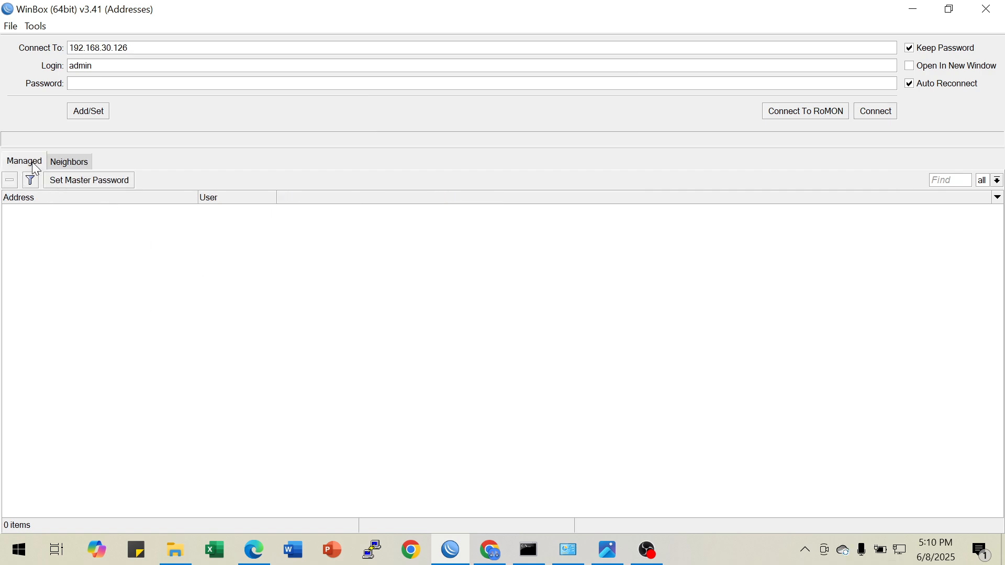
left_click(67, 163)
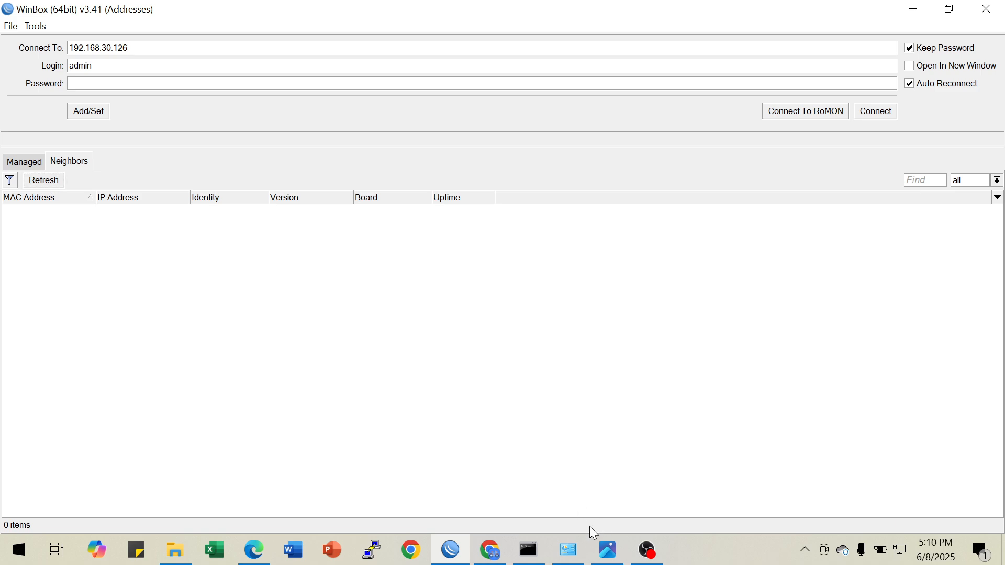
Switch the Ethernet adapter's IPv4 settings back to obtaining the IP address and DNS server automatically
left_click(577, 558)
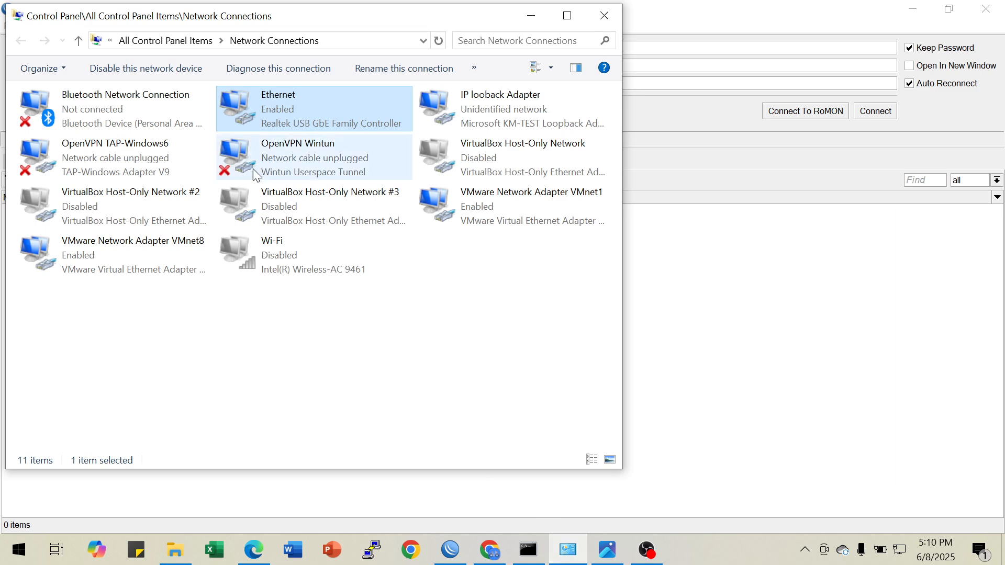
right_click(274, 122)
left_click(325, 271)
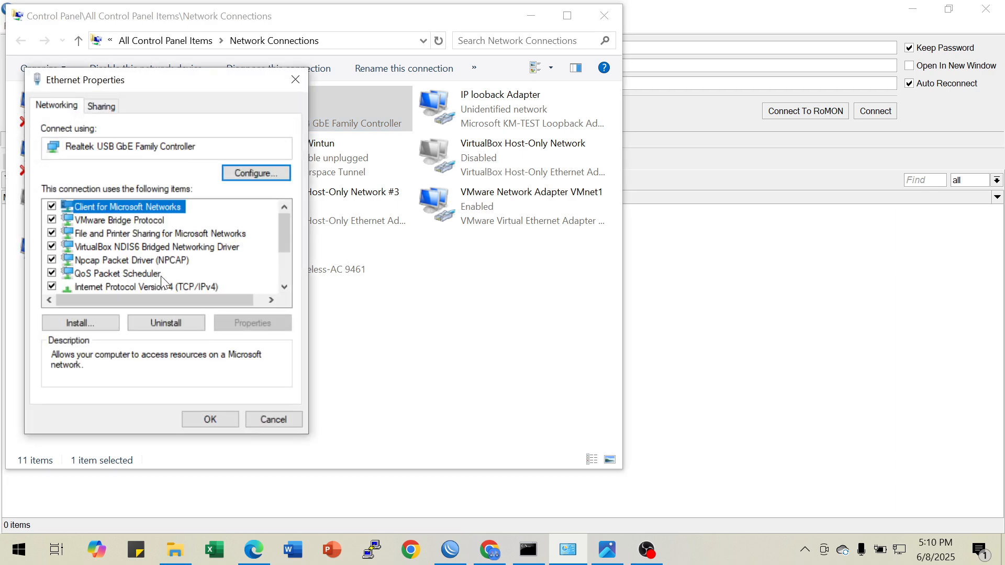
left_click(172, 287)
left_click(231, 321)
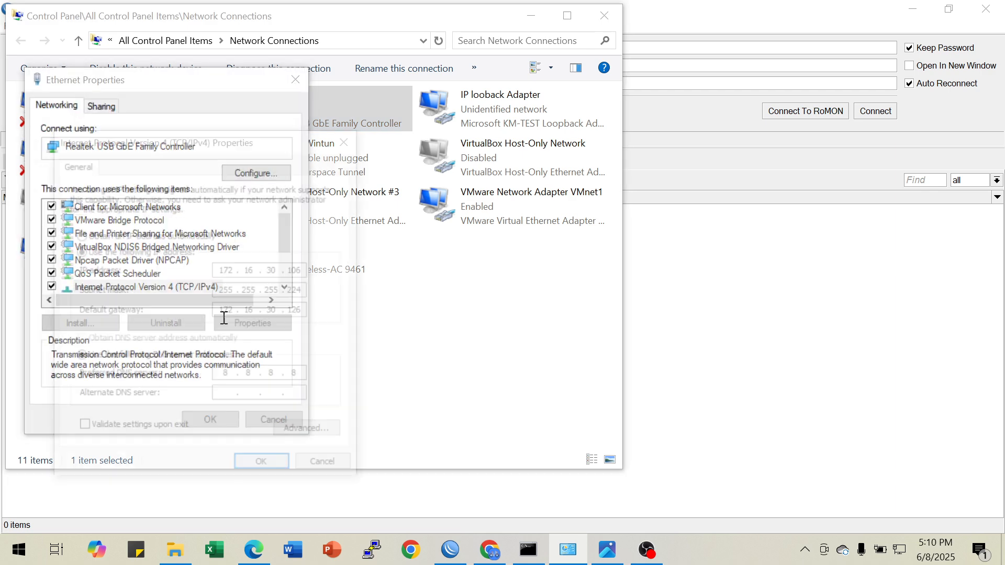
left_click(141, 238)
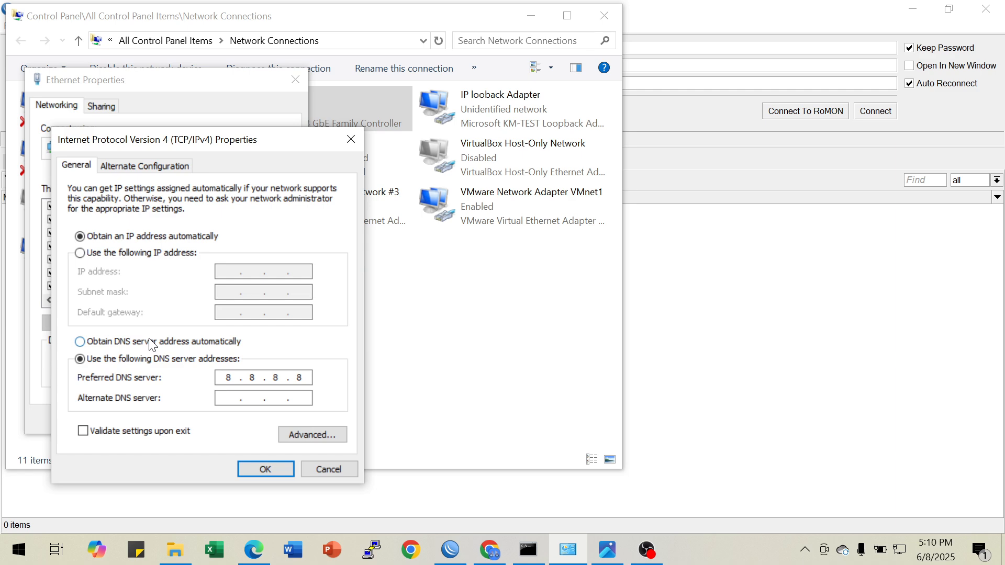
left_click(155, 341)
left_click(263, 467)
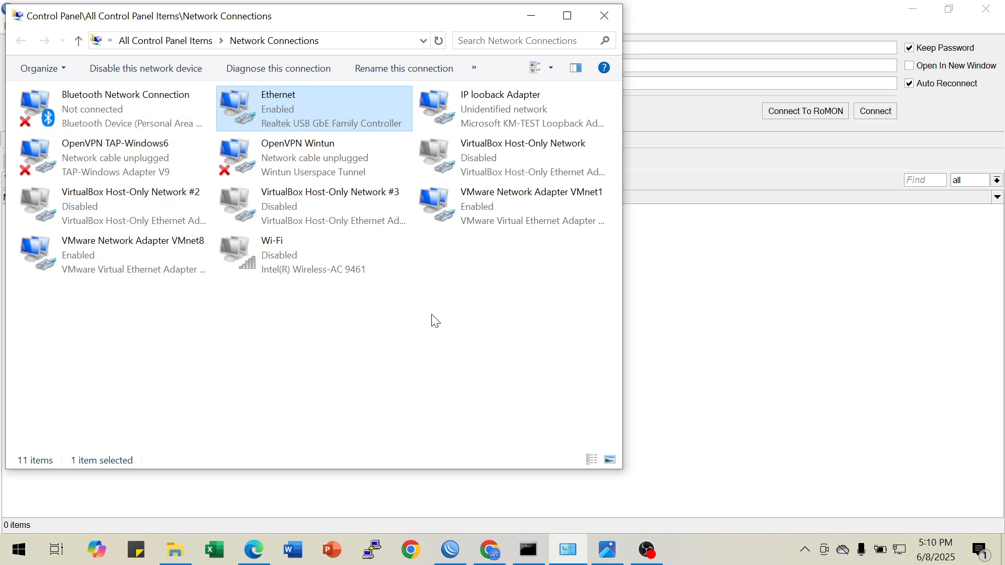
Check the Ethernet adapter's DHCP lease, gateway and DNS in its connection details, and close Network Connections
right_click(272, 115)
left_click(314, 147)
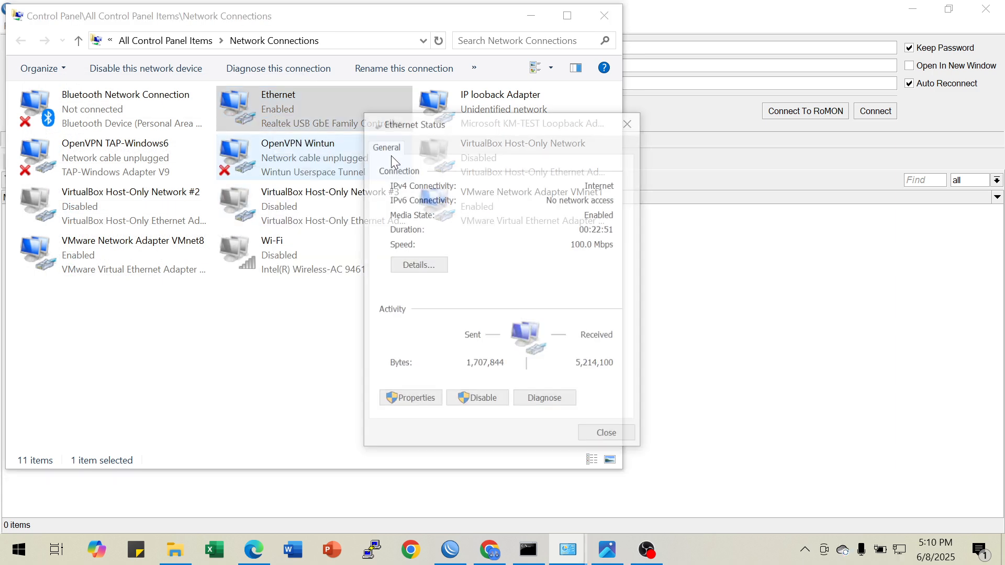
left_click(416, 265)
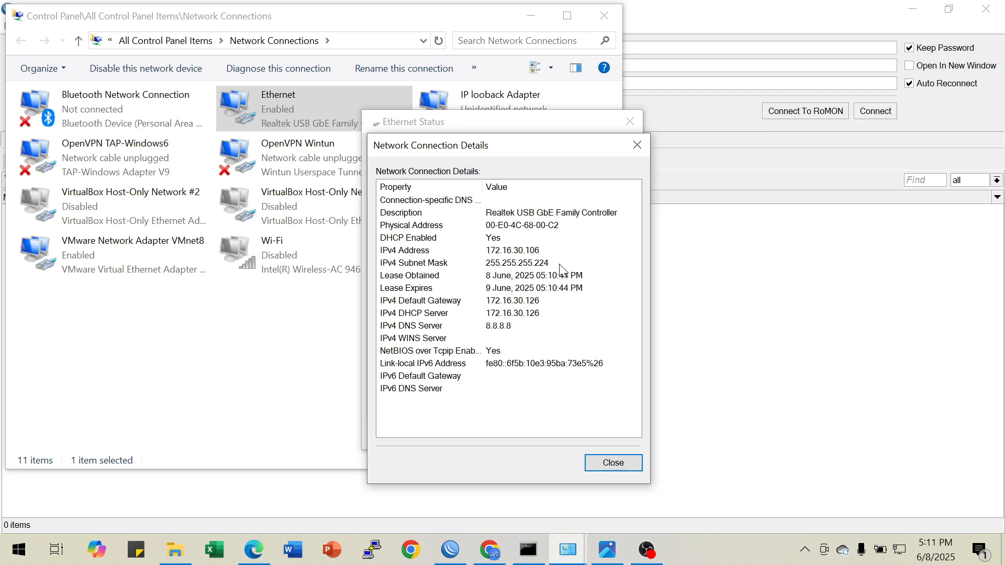
left_click(637, 146)
left_click(630, 121)
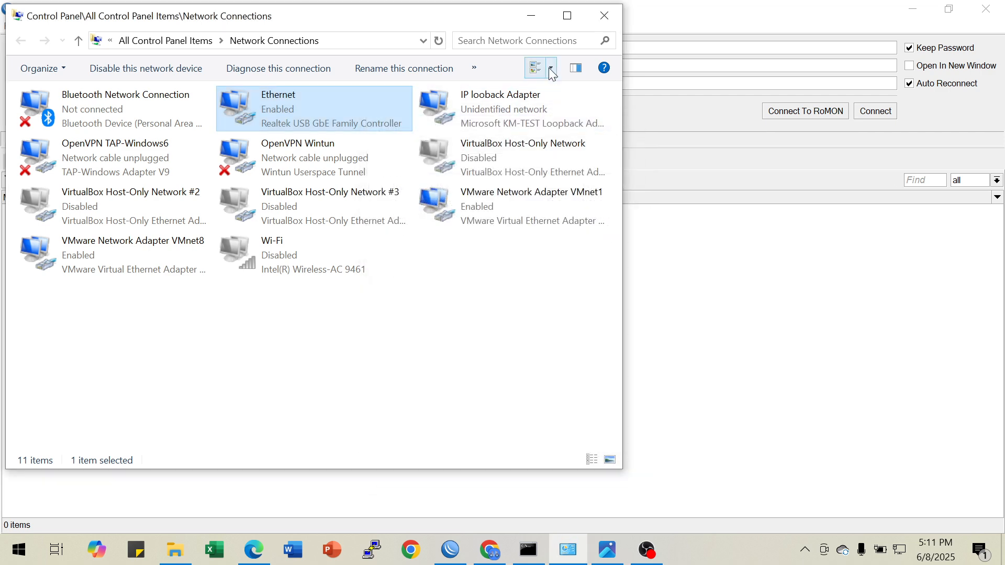
left_click(531, 17)
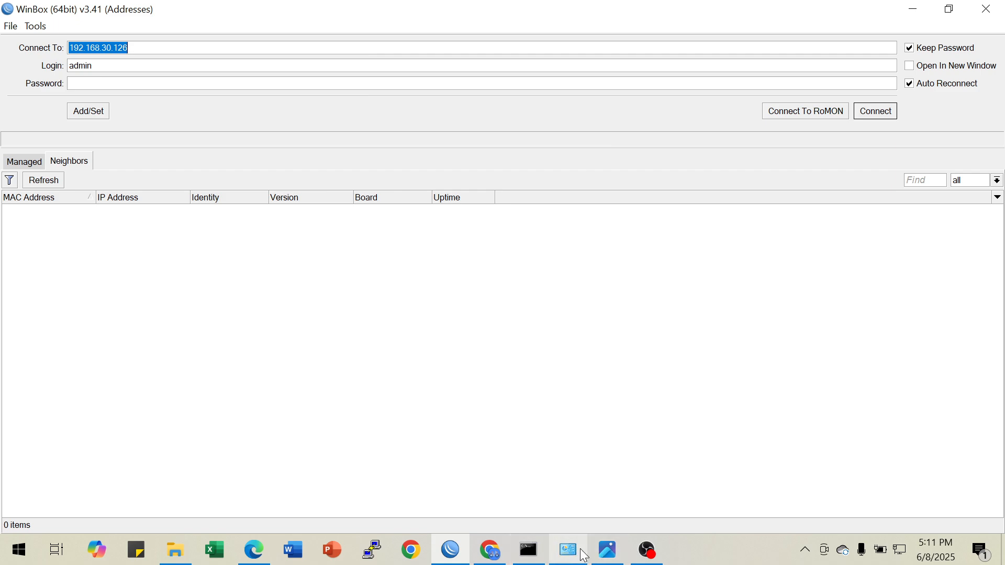
Ping 8.8.8.8 from the Command Prompt to test internet access, and stop the ping
left_click(528, 550)
scroll(485, 450, "down", 3)
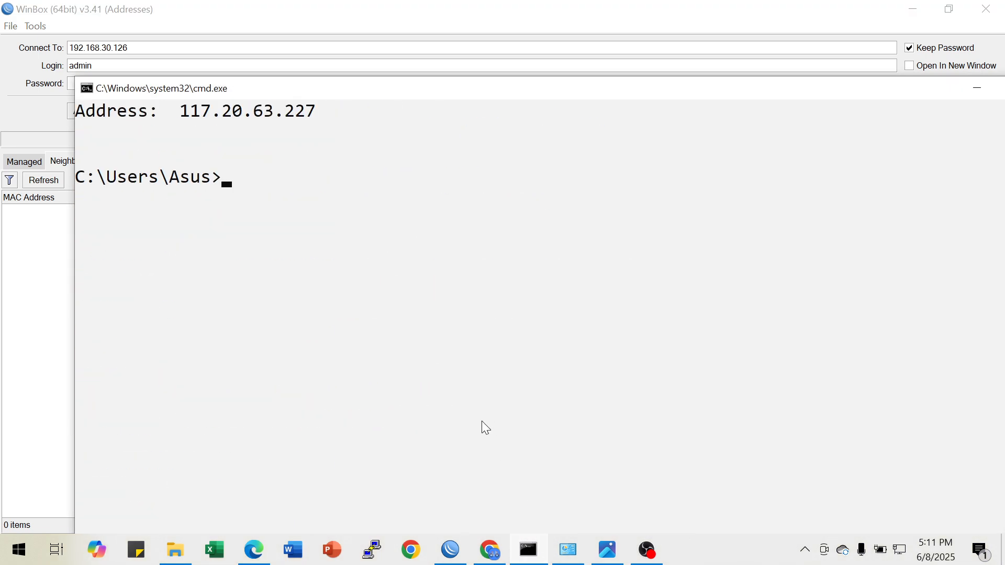
type("ping 8.8.8.8")
key("Return")
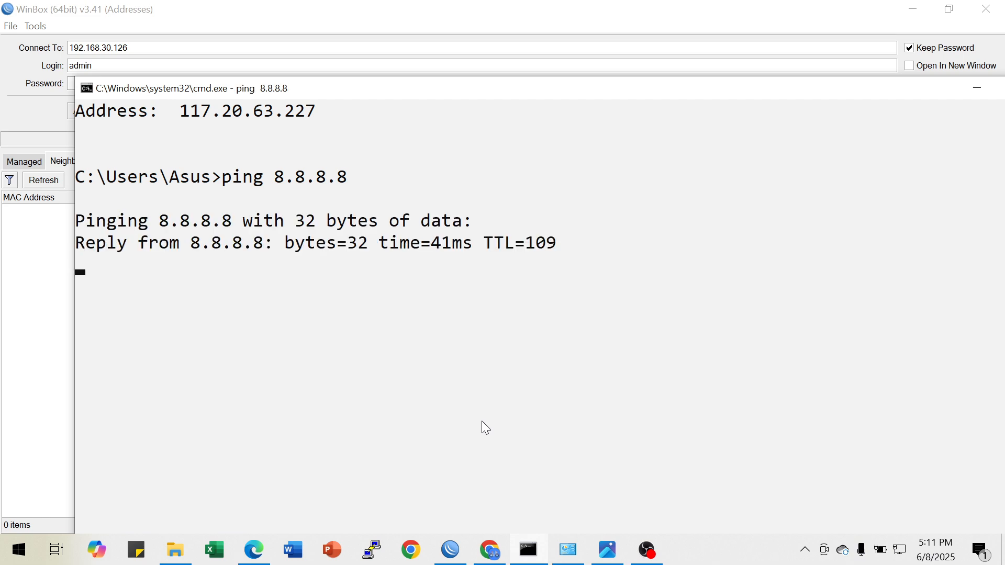
key("ctrl+c")
Ping the bridge gateway 172.16.30.126 to test the wired link to the router
type("ping 172.16.30.126")
key("Return")
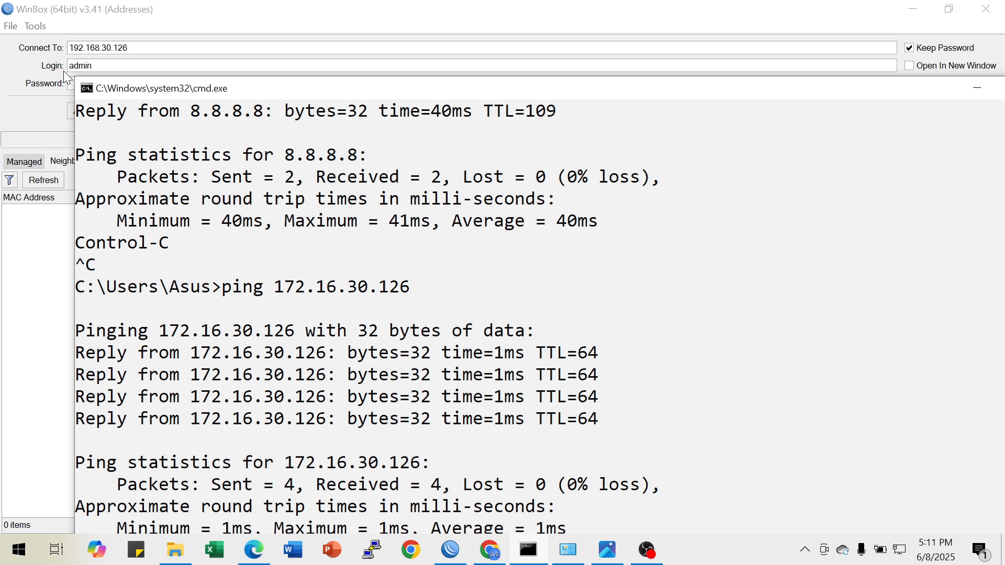
Connect WinBox to the router at 172.16.30.126 with the admin login
left_click(99, 47)
double_click(122, 47)
type("172.16.30.126")
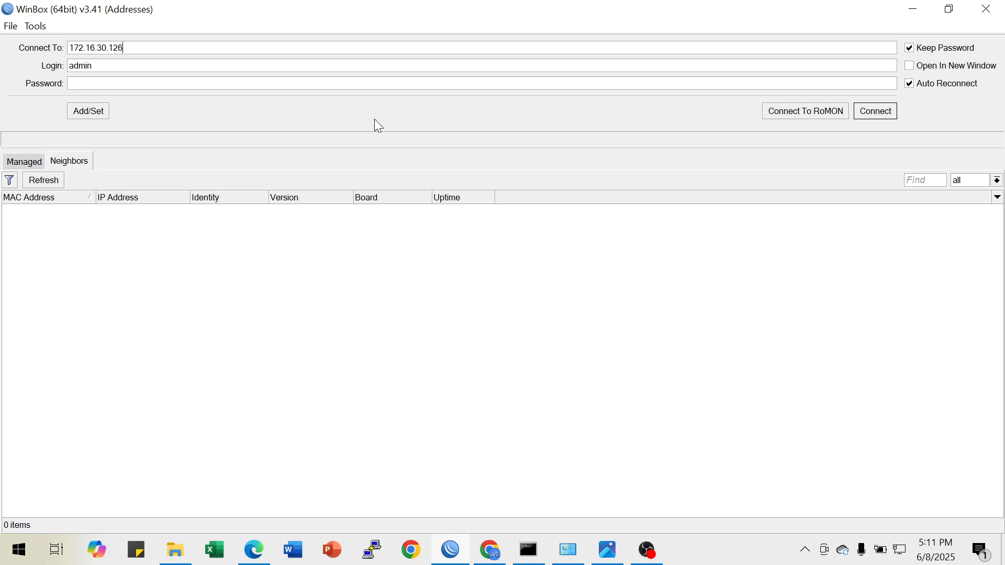
left_click(882, 118)
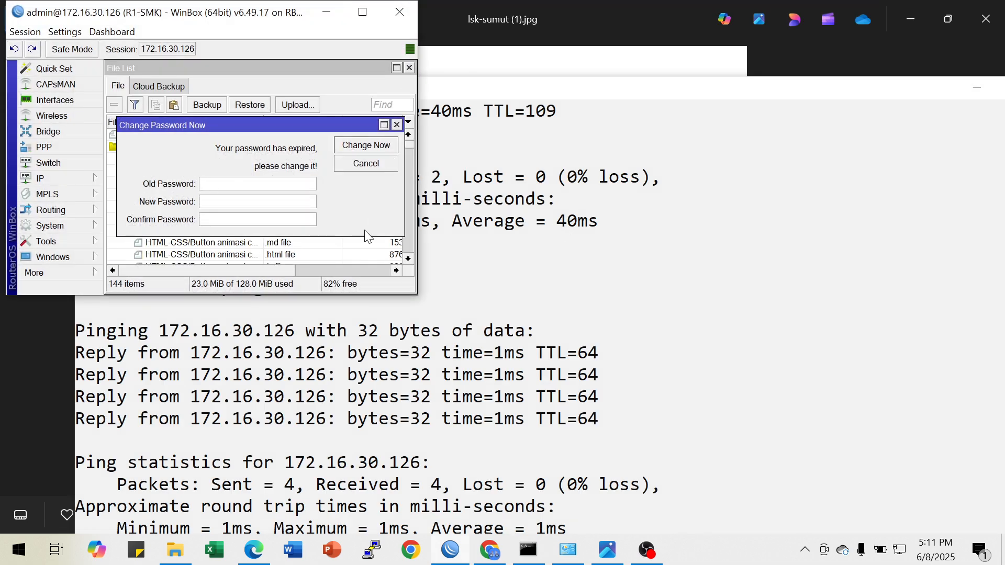
Close the file list and the password change prompt, and maximize the router session window
left_click(409, 68)
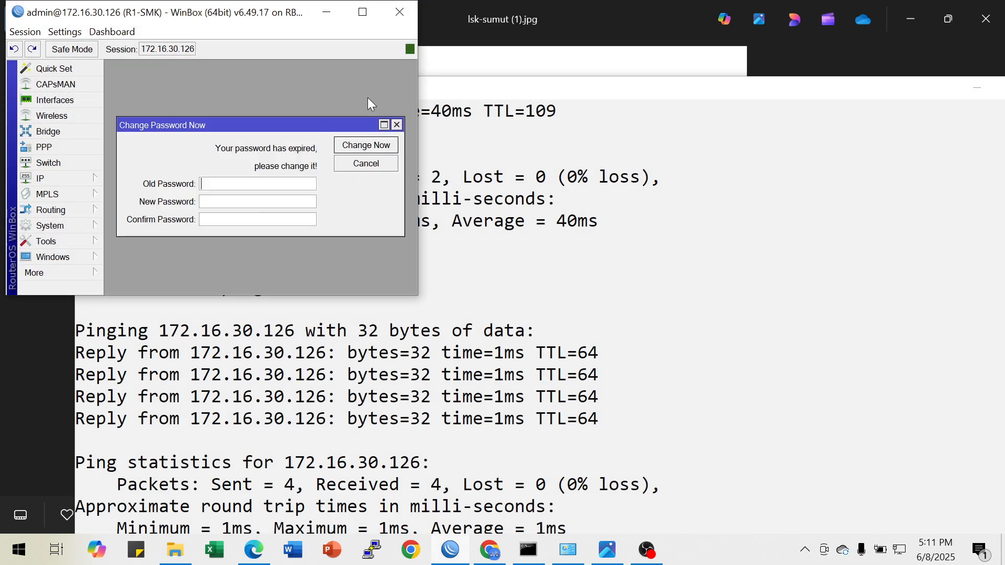
left_click(397, 124)
left_click(362, 12)
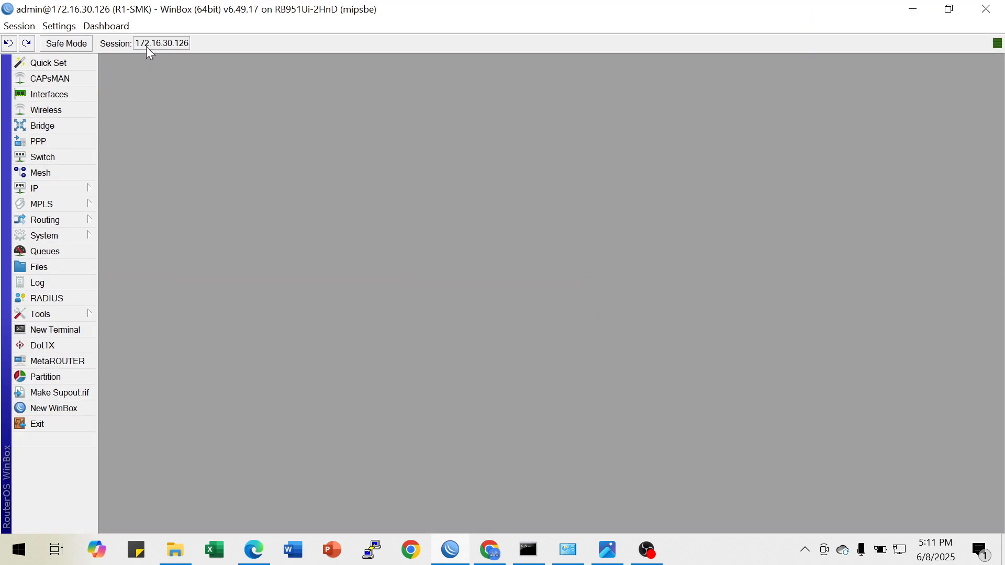
Check the bandwidth task in the topology image, and print the simple queues in a new router terminal without changing the password
left_click(607, 550)
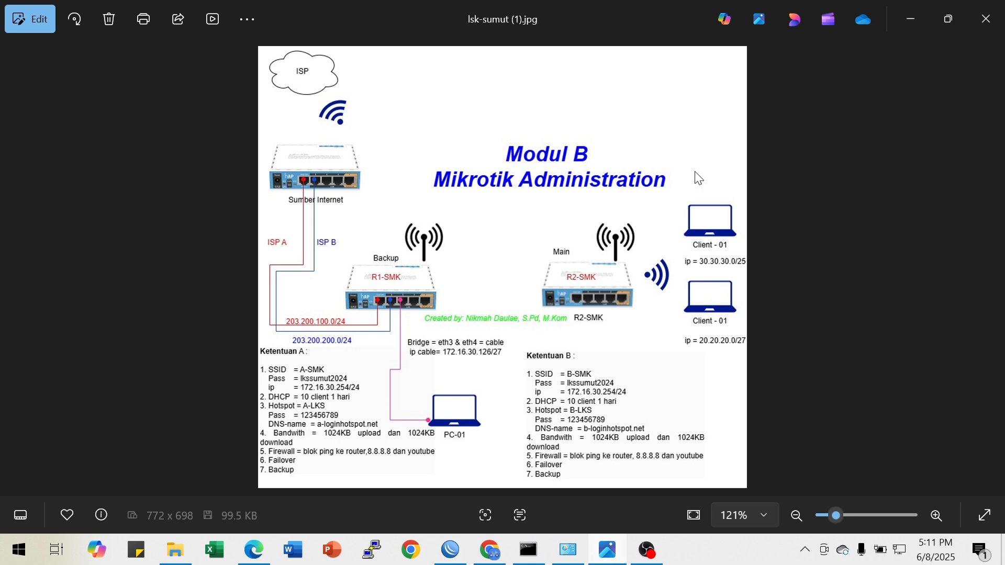
left_click(915, 22)
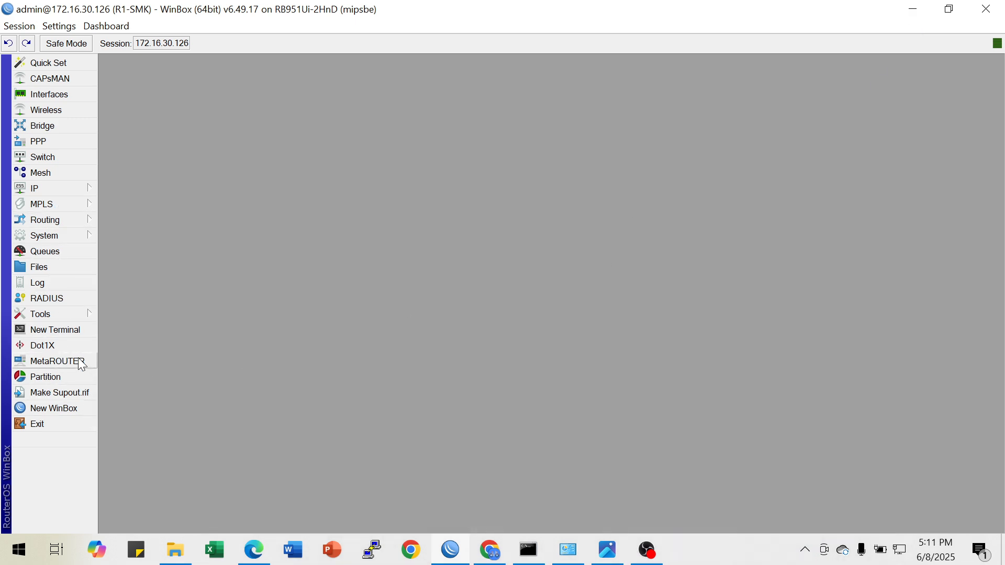
left_click(80, 330)
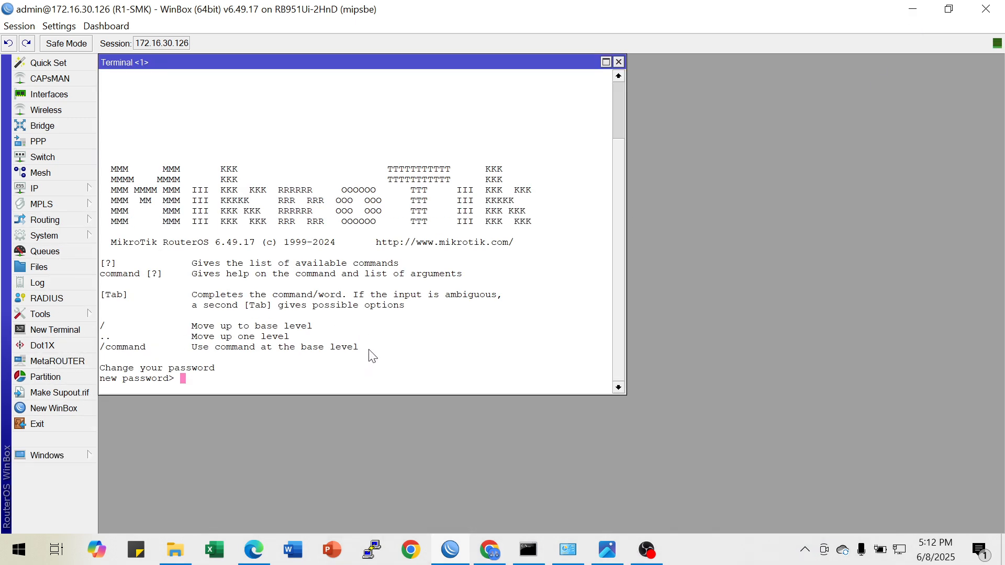
key("Return")
type("que")
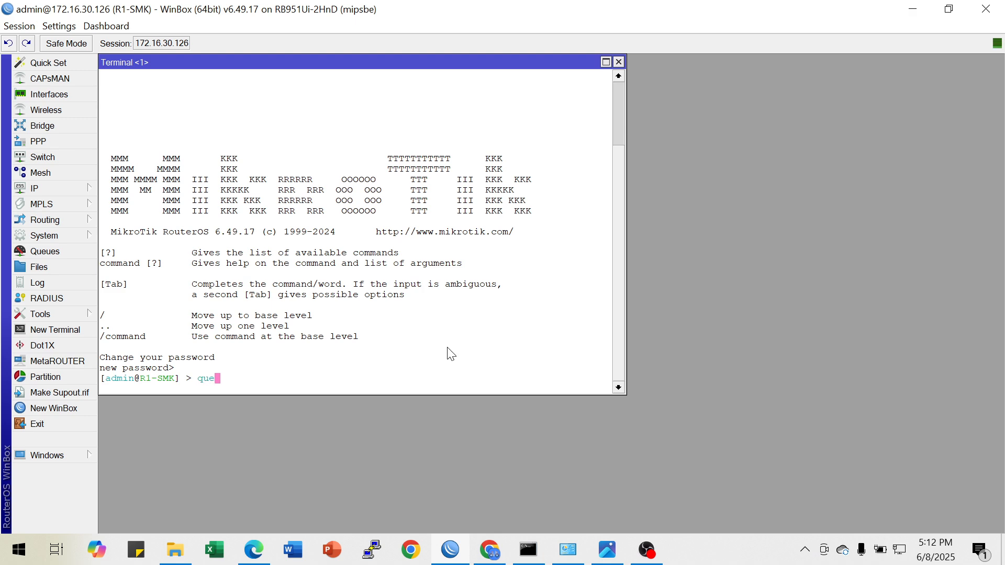
type("ue simple pr")
key("Return")
key("Return")
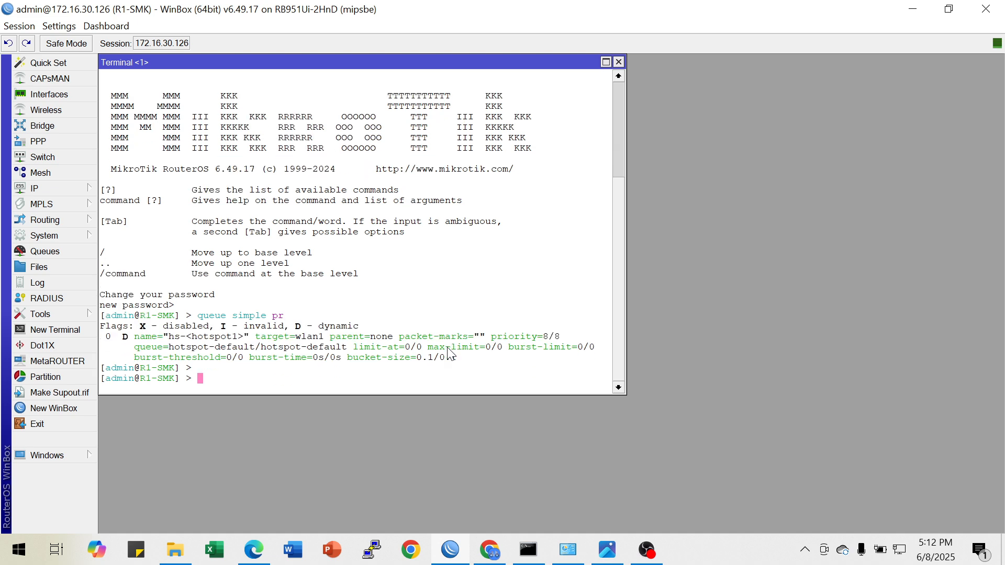
Begin a terminal command that adds a simple queue named PC-01 with a target address
type("queue s")
key("Tab")
type("add name=")
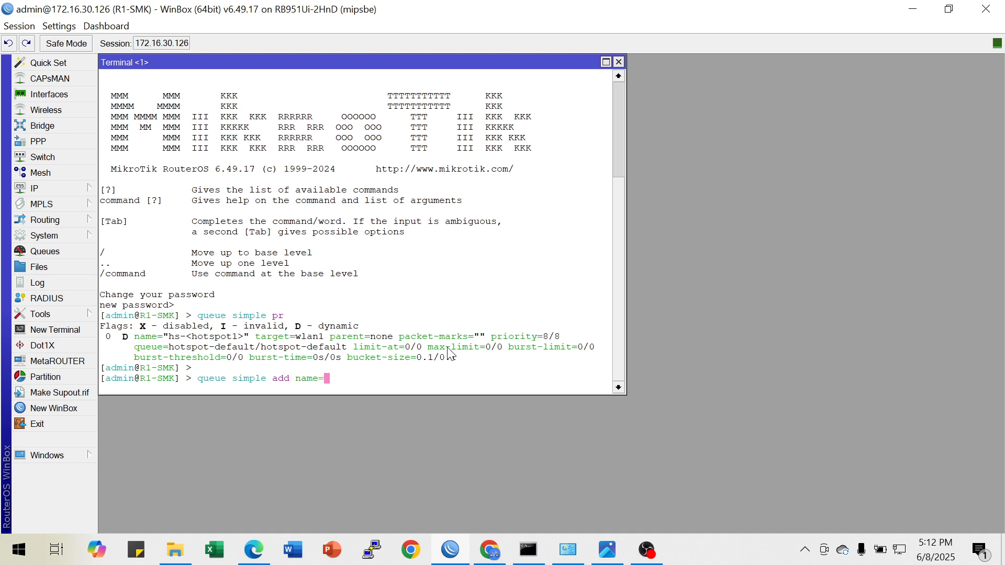
type("PC-01 target=172")
Look up the PC's IPv4 address in the Ethernet adapter's connection details, and put the network windows away
left_click(568, 550)
right_click(287, 107)
left_click(328, 136)
left_click(410, 265)
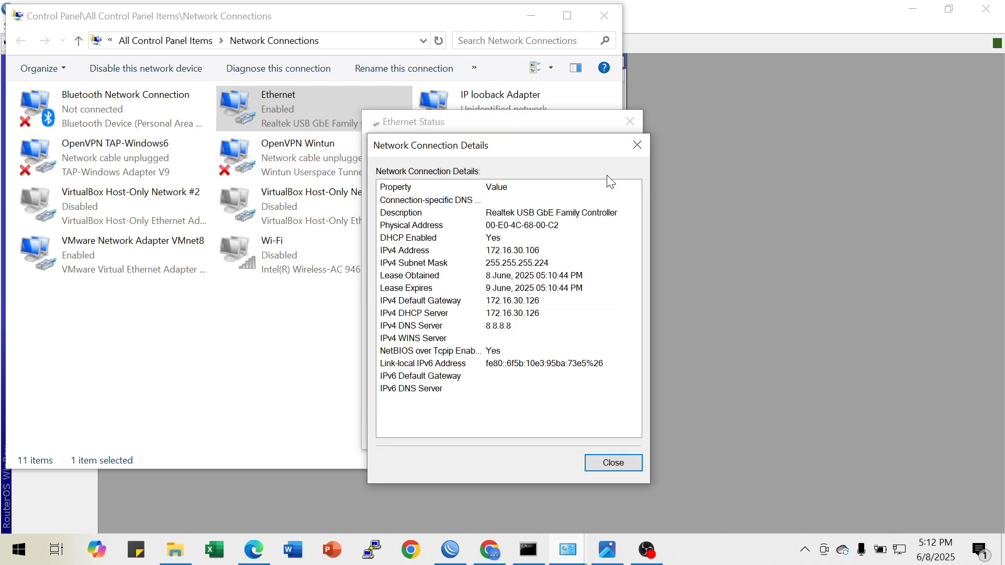
left_click(636, 145)
left_click(629, 124)
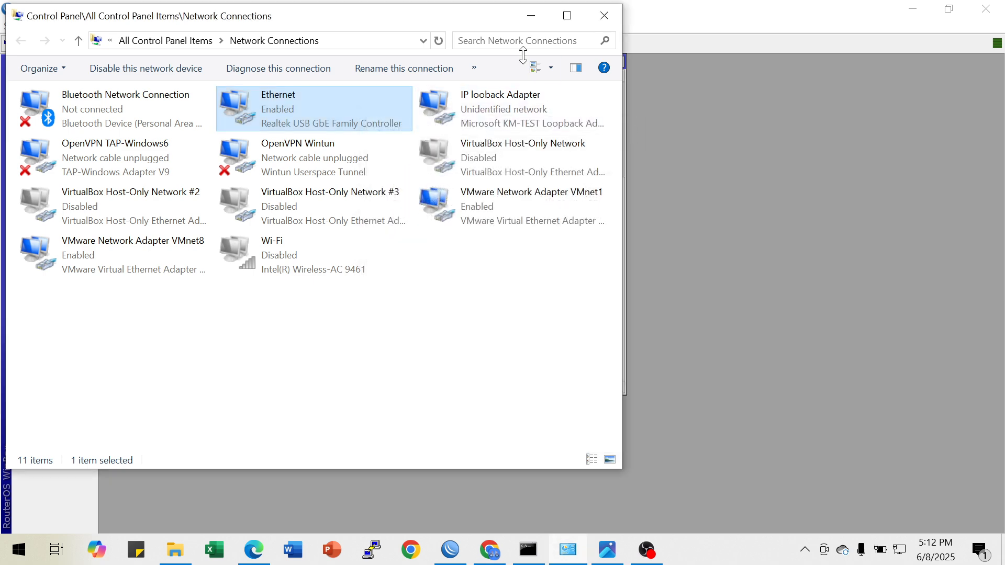
left_click(527, 16)
Complete and run the PC-01 queue command with target 172.16.30.106 and max-limit 1024k/1024k
type(".1")
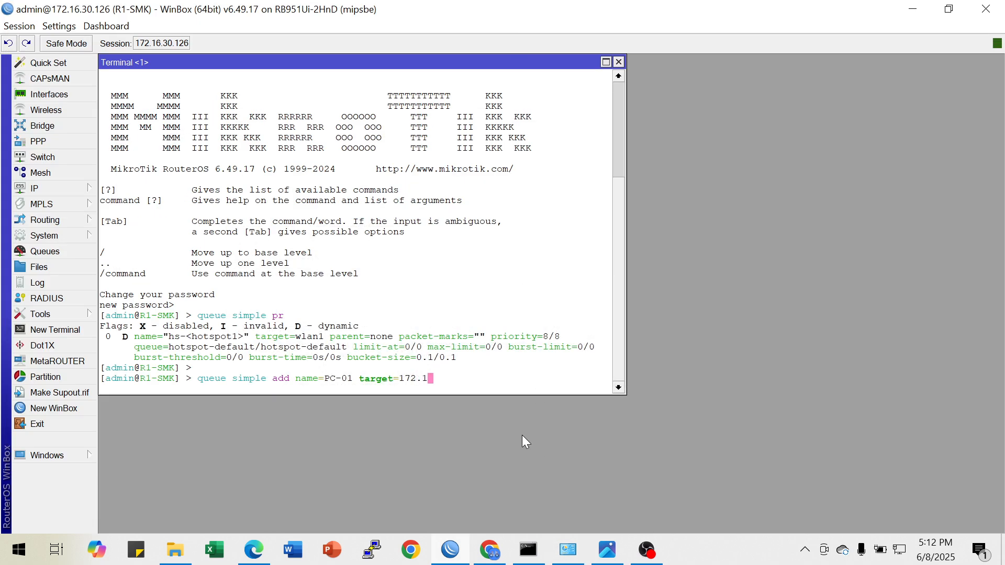
type("6.30.106")
type("max-limit=1024k/1024k")
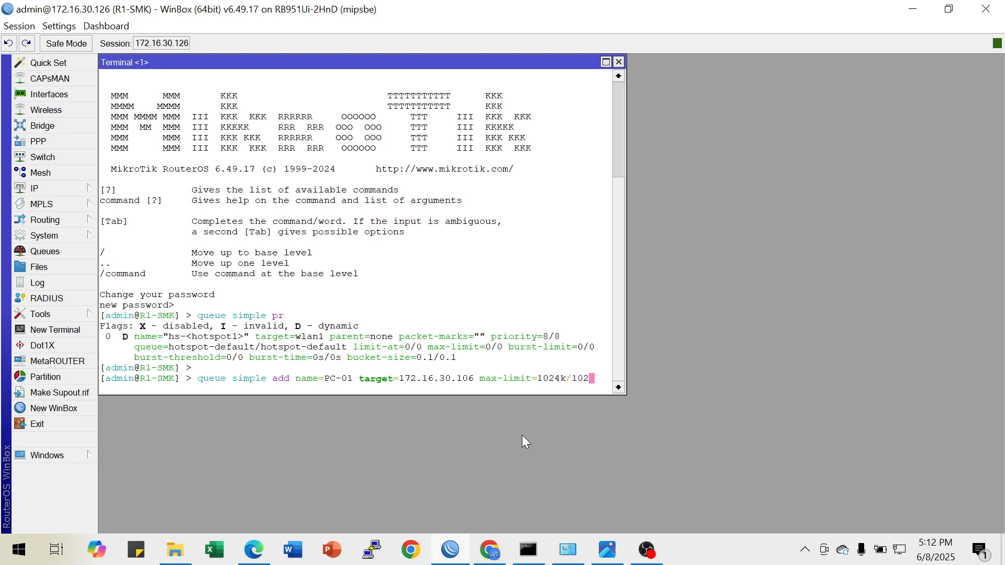
key("Return")
key("Return")
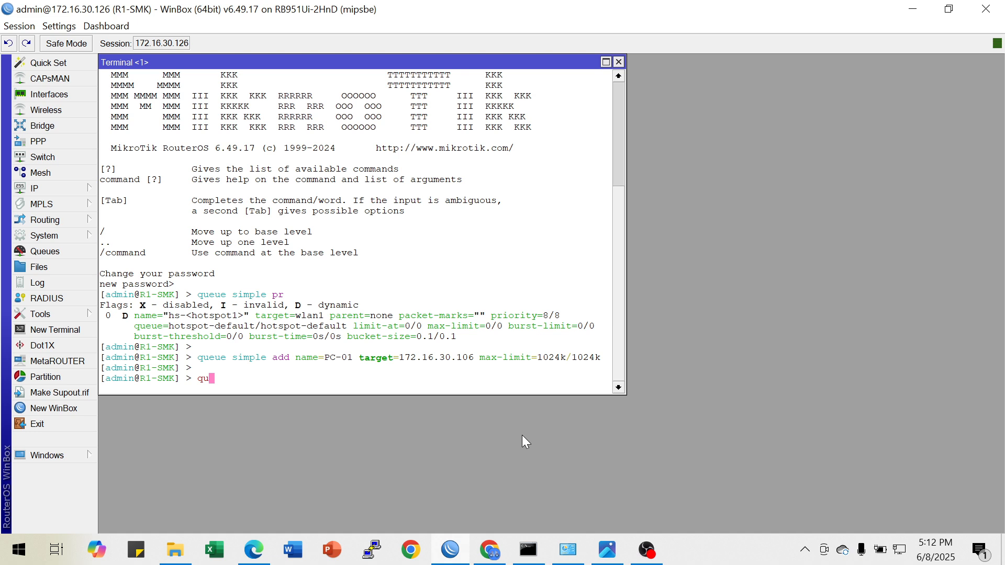
Print the simple queues again and check the PC-01 entry's target and max-limit
key("Tab")
type("sim")
key("Tab")
type("pr")
key("Return")
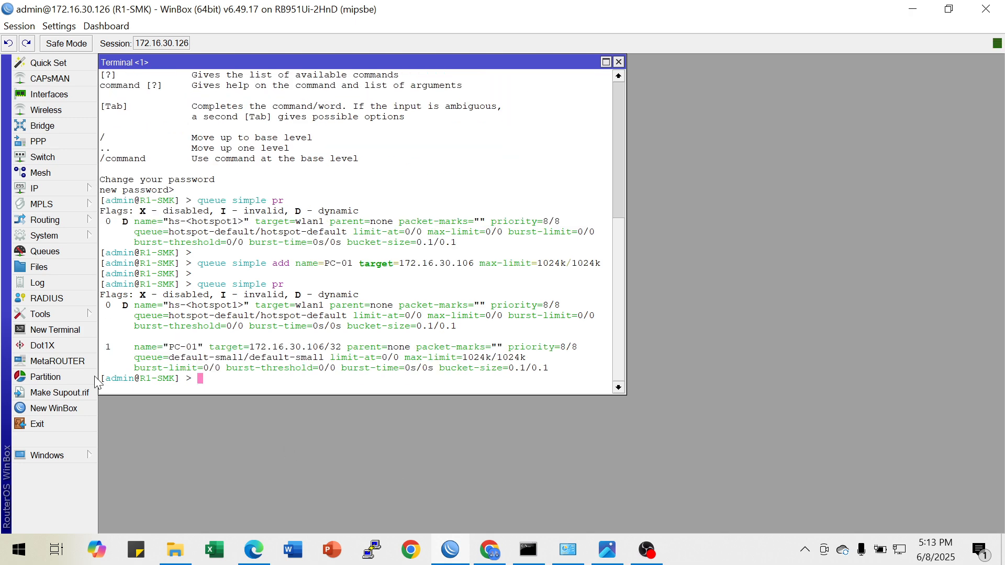
left_click_drag(174, 347, 530, 356)
left_click(419, 371)
left_click(469, 360)
left_click_drag(467, 358, 531, 359)
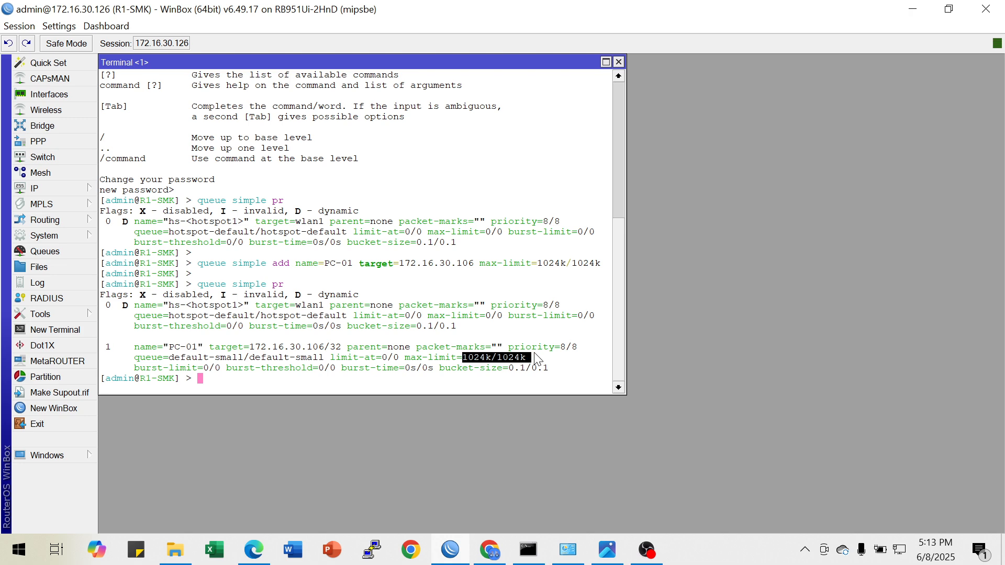
left_click(275, 378)
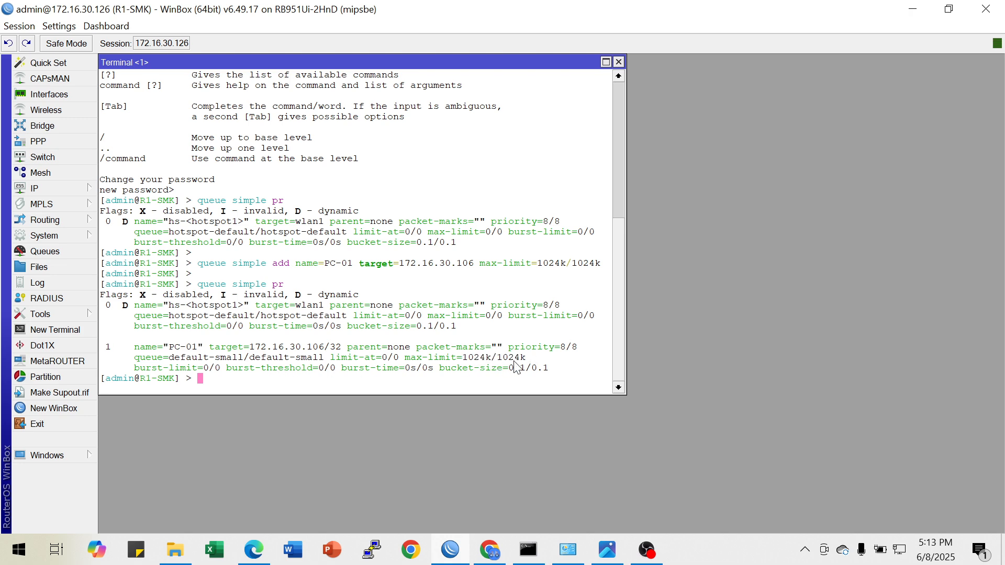
Review the firewall task in the topology image, and print the existing firewall filter rules in a cleared terminal
left_click(624, 559)
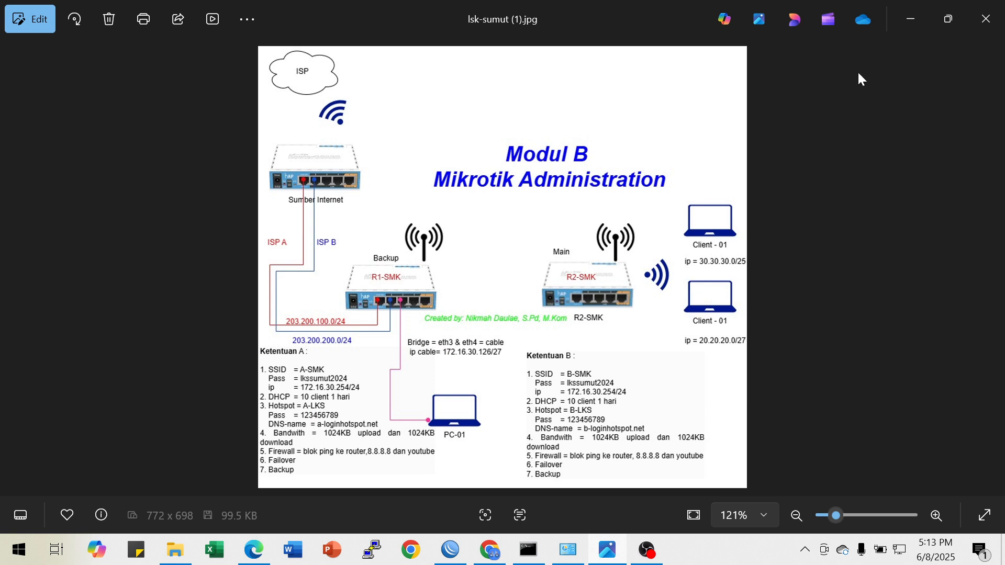
left_click(916, 18)
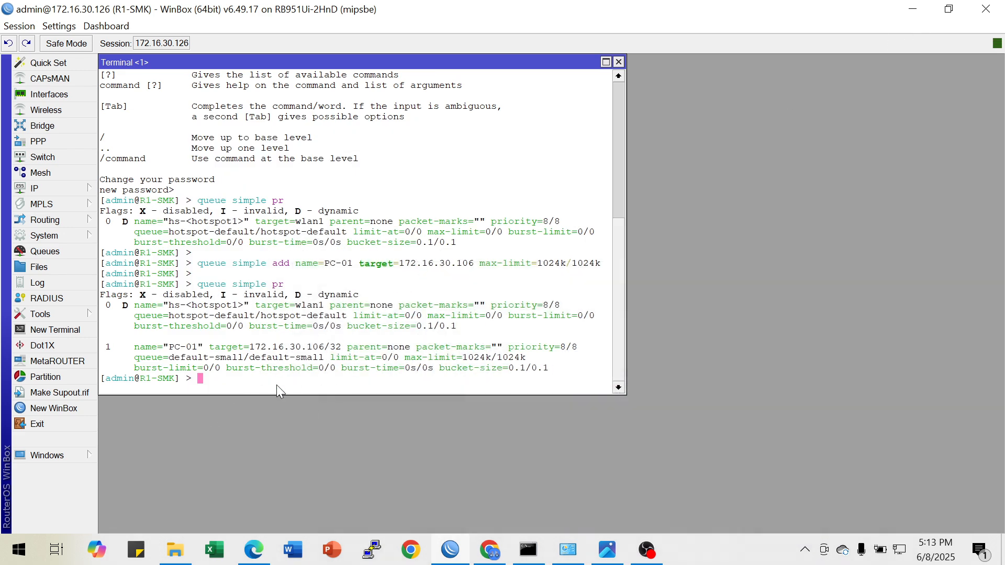
key("ctrl+l")
type("ip firewall filter pr")
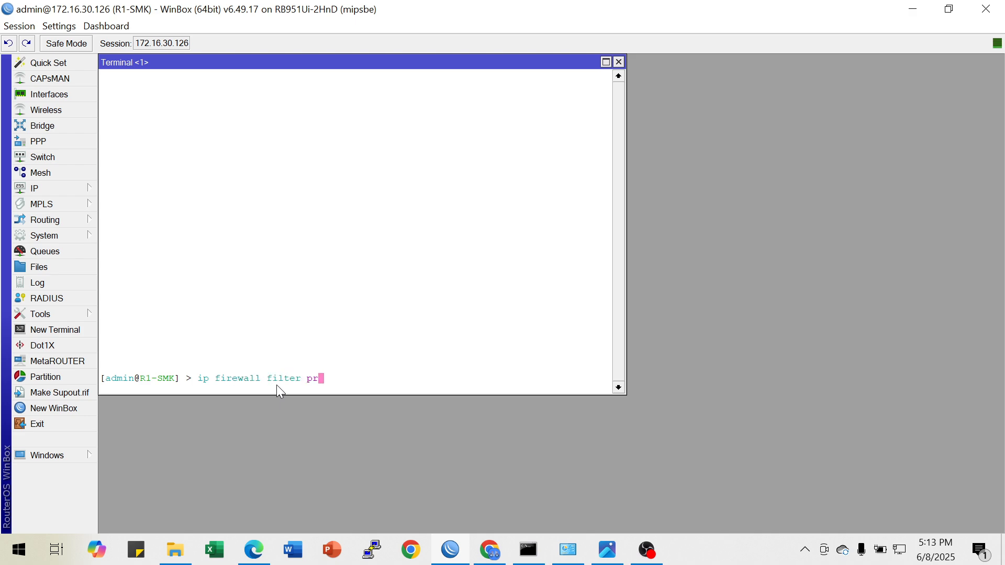
key("Return")
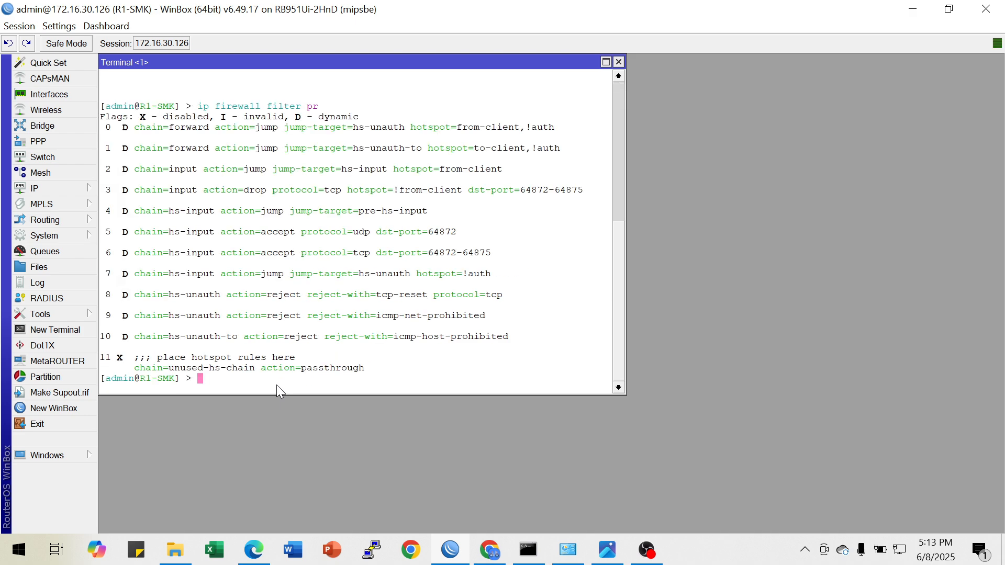
key("Return")
Print the router's IP address list in the terminal
type("ip firewall")
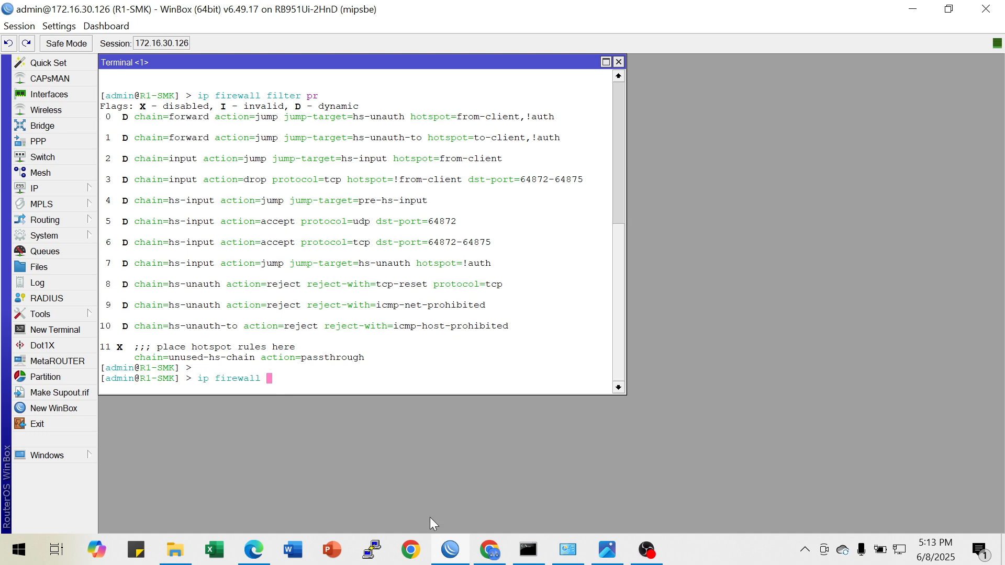
left_click(532, 550)
left_click(532, 550)
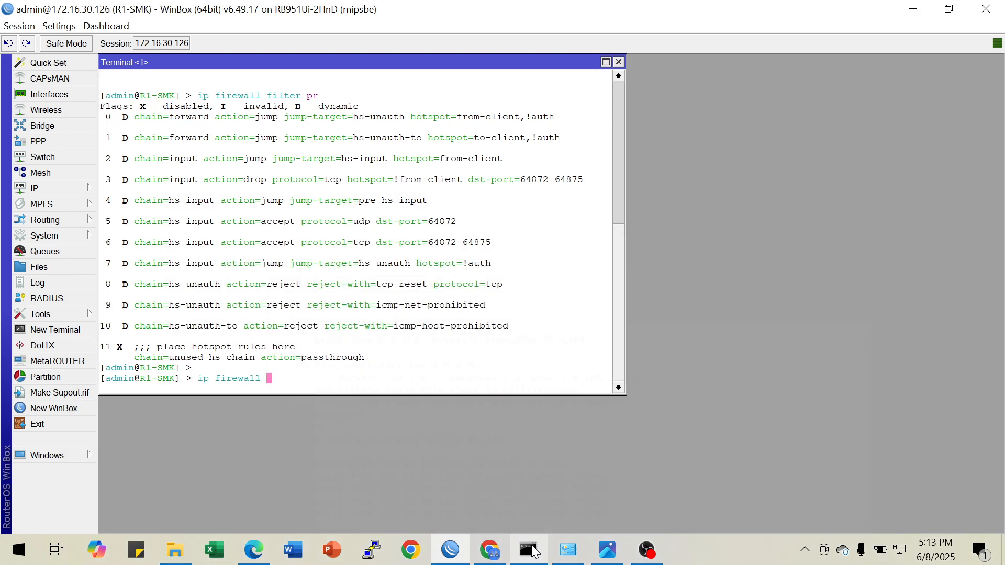
key("BackSpace")
key("BackSpace")
key("BackSpace")
key("BackSpace")
key("BackSpace")
key("BackSpace")
key("BackSpace")
key("BackSpace")
key("BackSpace")
key("BackSpace")
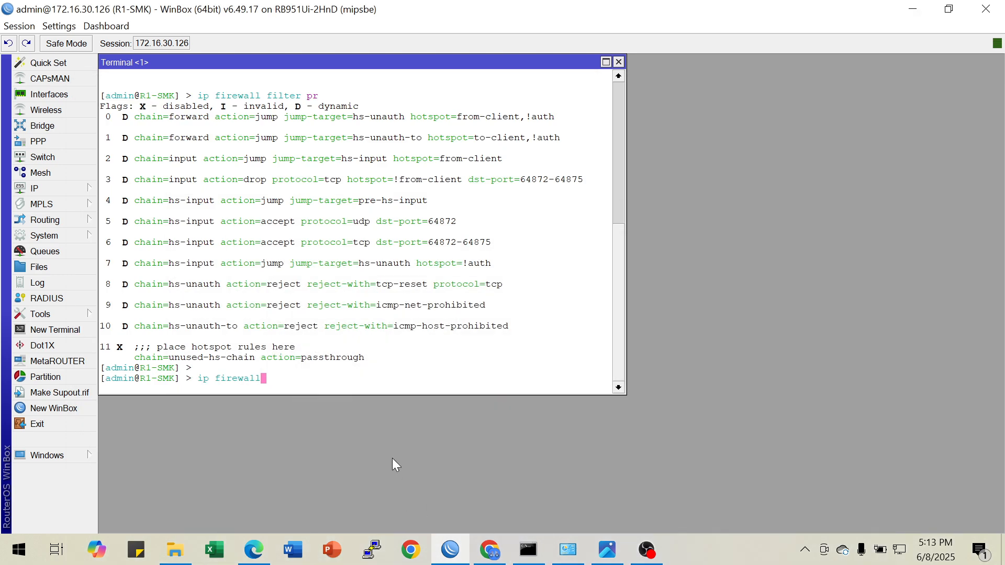
type("ad")
key("Tab")
type("pr")
key("Return")
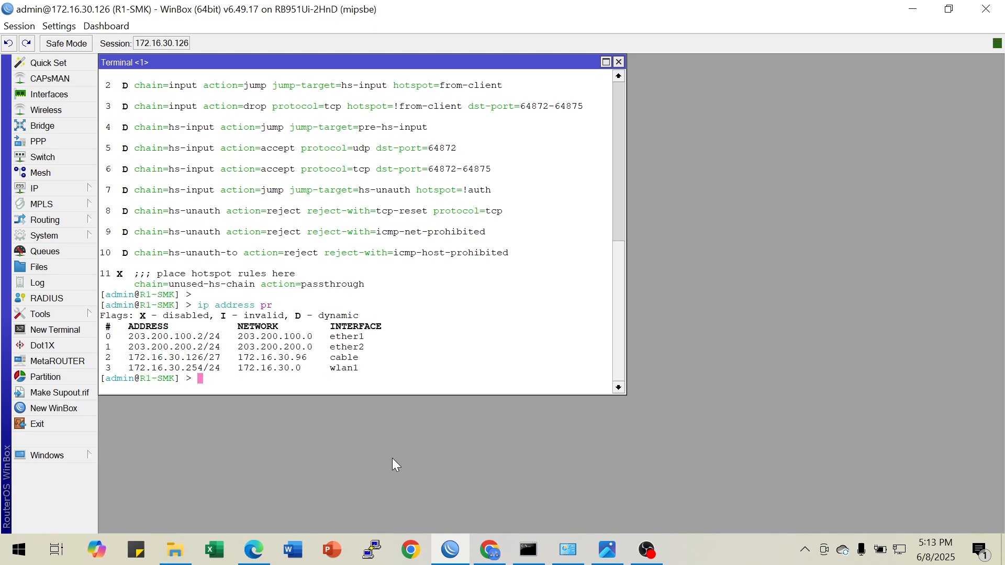
Check the ping-blocking requirement in the topology image, and ping the cable bridge address 172.16.30.126 from the Command Prompt
left_click(607, 549)
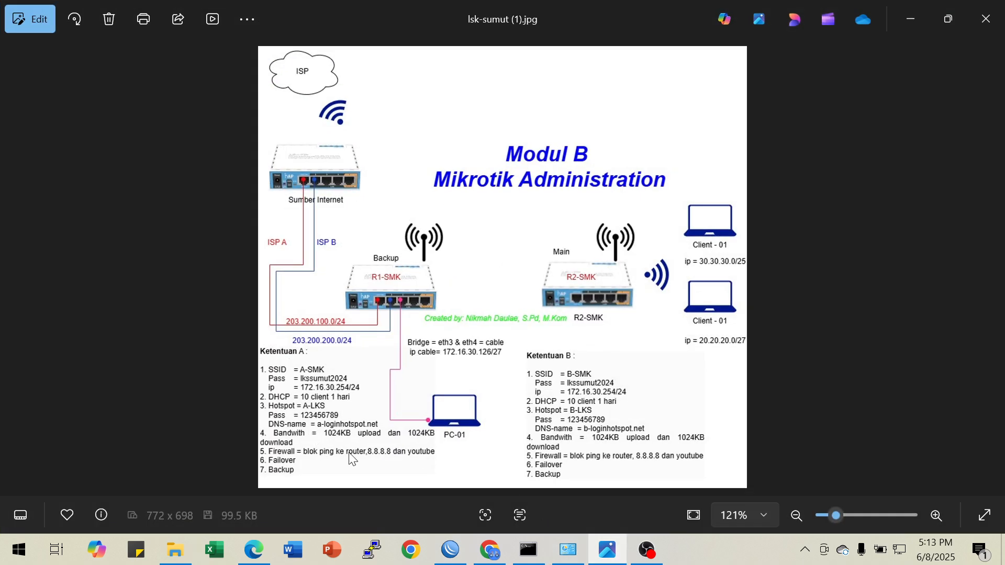
left_click(911, 15)
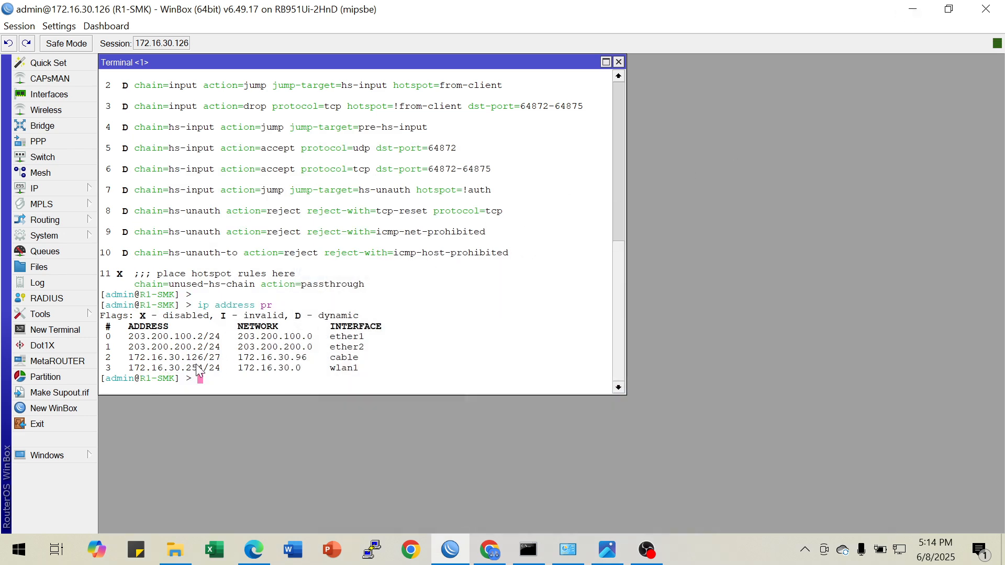
left_click_drag(186, 357, 216, 362)
left_click(520, 542)
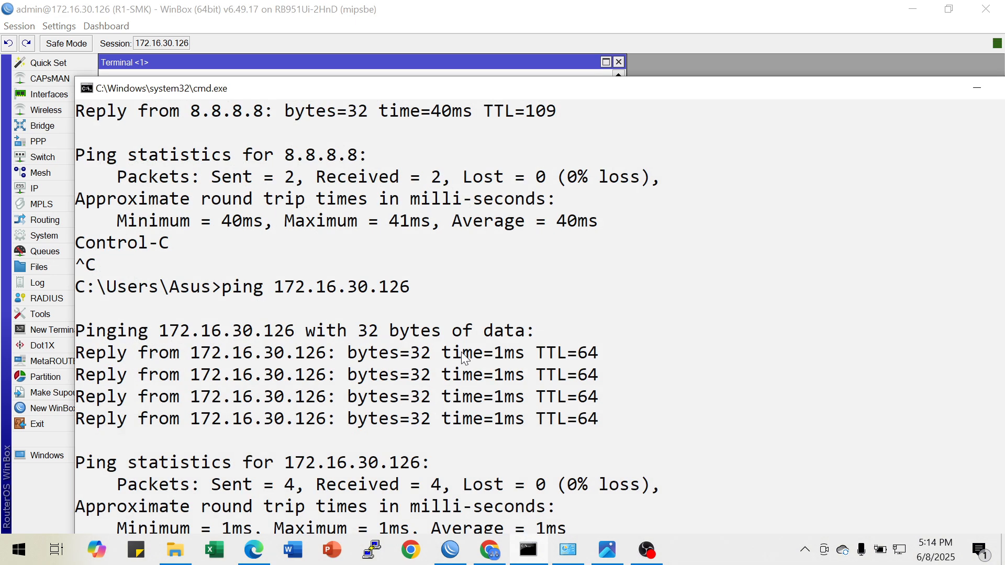
scroll(461, 352, "down", 3)
scroll(461, 351, "up", 1)
key("Up")
key("Return")
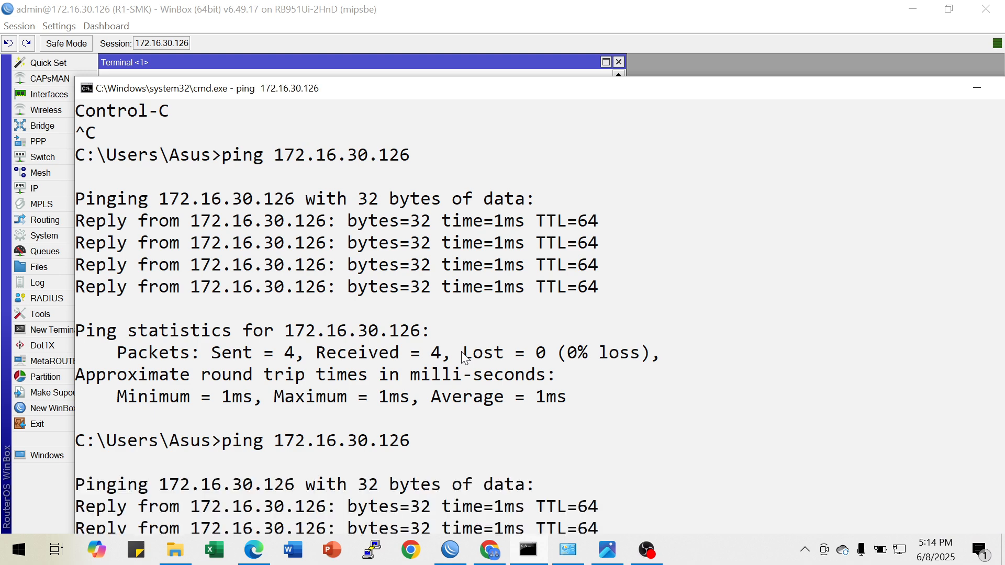
scroll(439, 303, "down", 2)
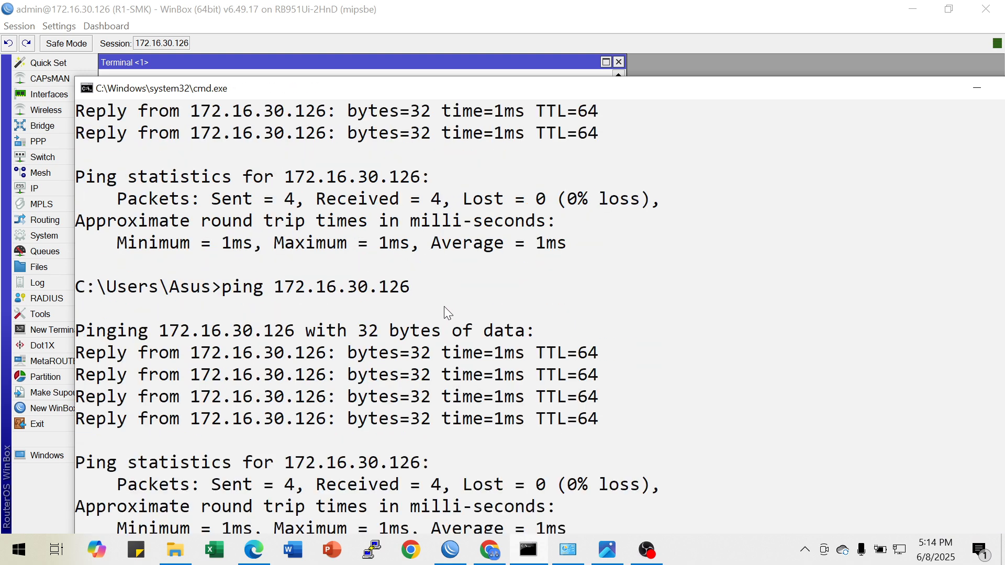
left_click(976, 89)
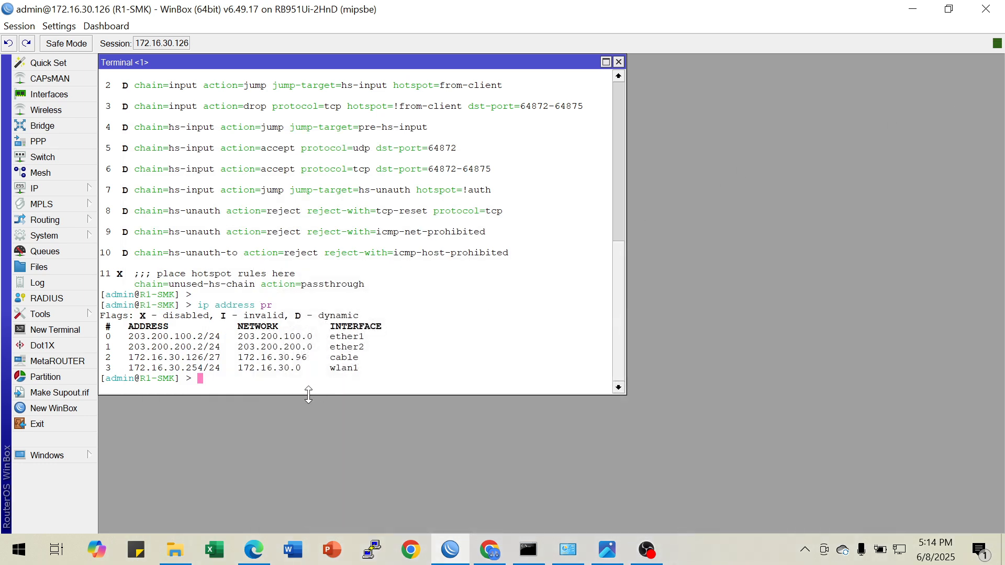
Begin a firewall filter rule in the router terminal with chain input and protocol icmp
type("ip firewall filter add chain=input ")
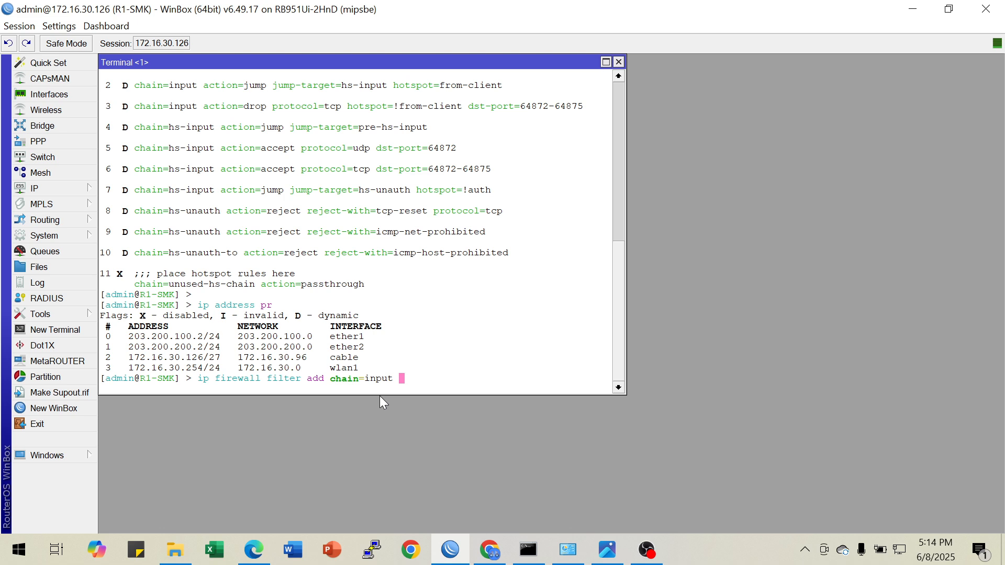
type("prot")
key("Tab")
type("icmp ac")
Set the ICMP input rule's action to drop in the firewall filter command
key("Tab")
type("mas")
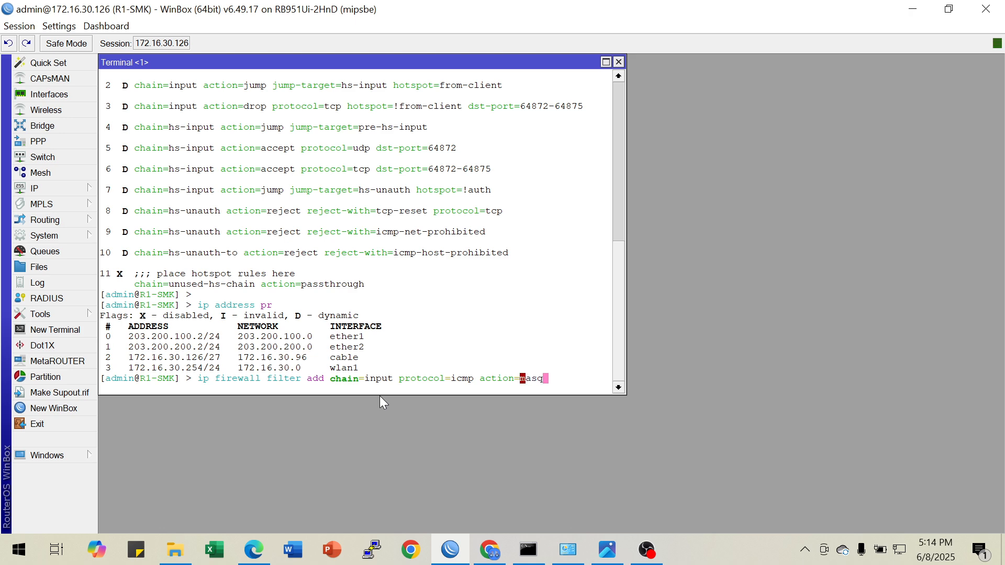
key("BackSpace")
key("BackSpace")
key("BackSpace")
type("d")
key("Tab")
Set the rule's in-interface to cable and add the rule to the firewall filter
type("in")
type("-interf")
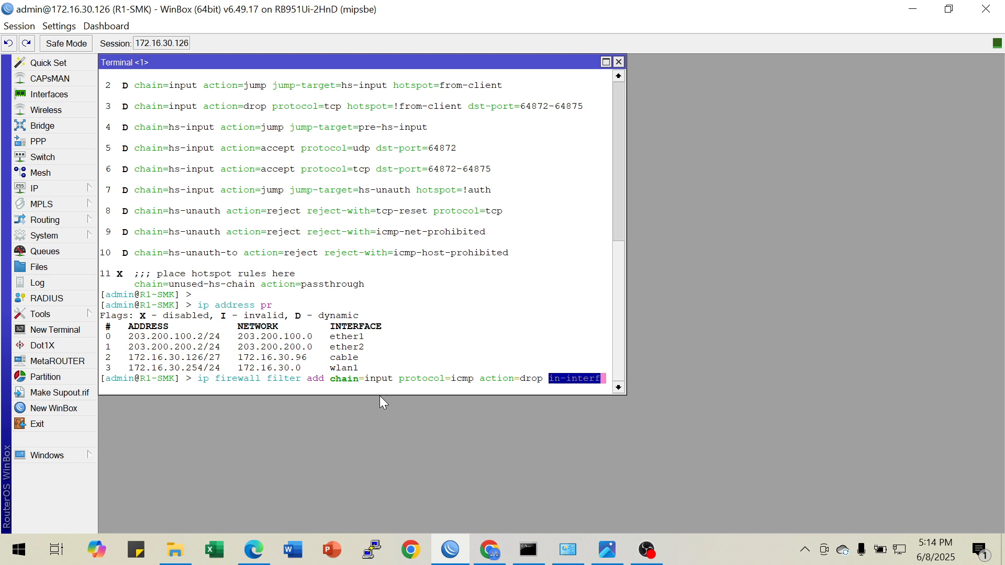
key("Tab")
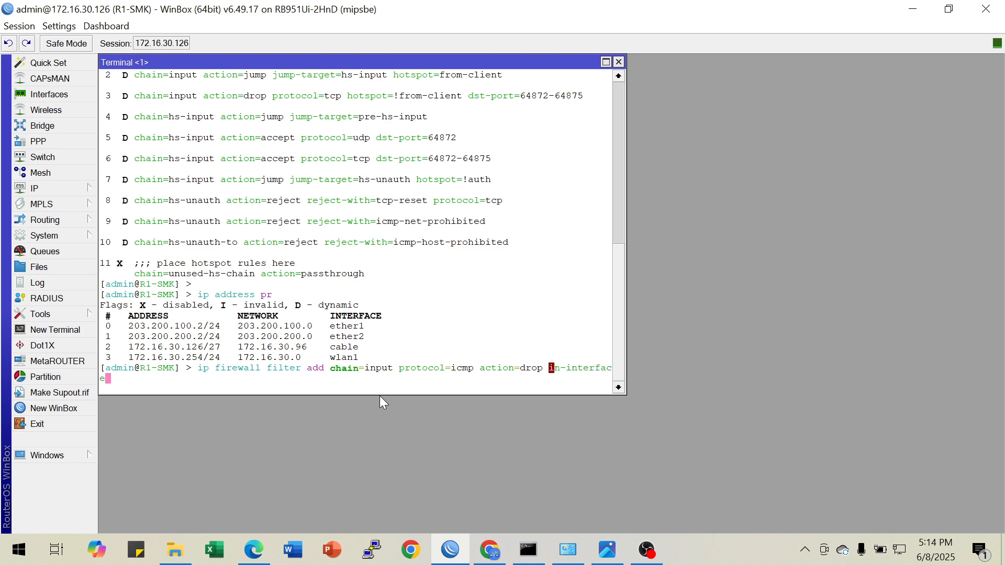
type("=cable")
key("Return")
key("Return")
Print the firewall filter rules, and compare the new ICMP drop rule with the cable interface's address in the earlier output
type("ip ")
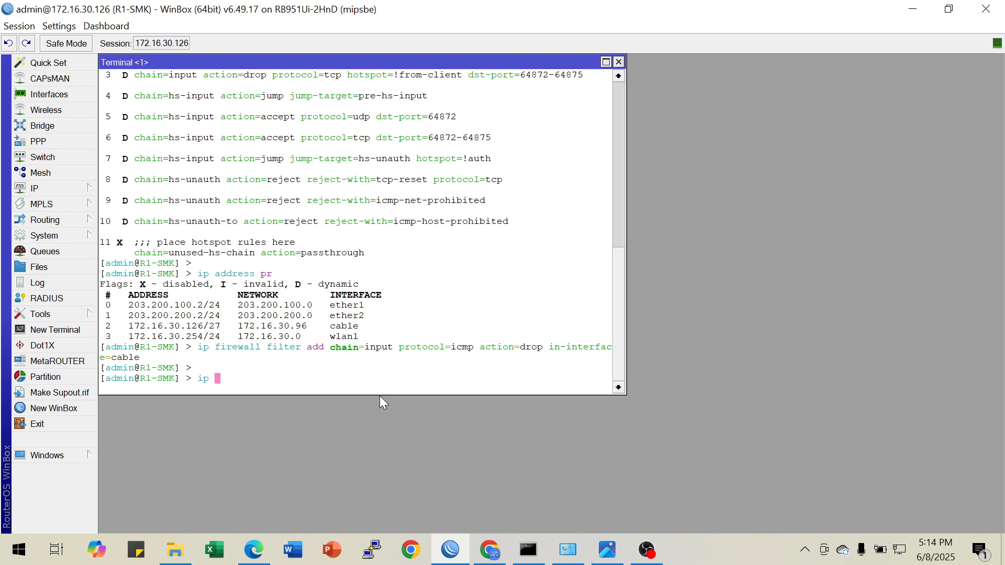
type("firewall filter pr")
key("Return")
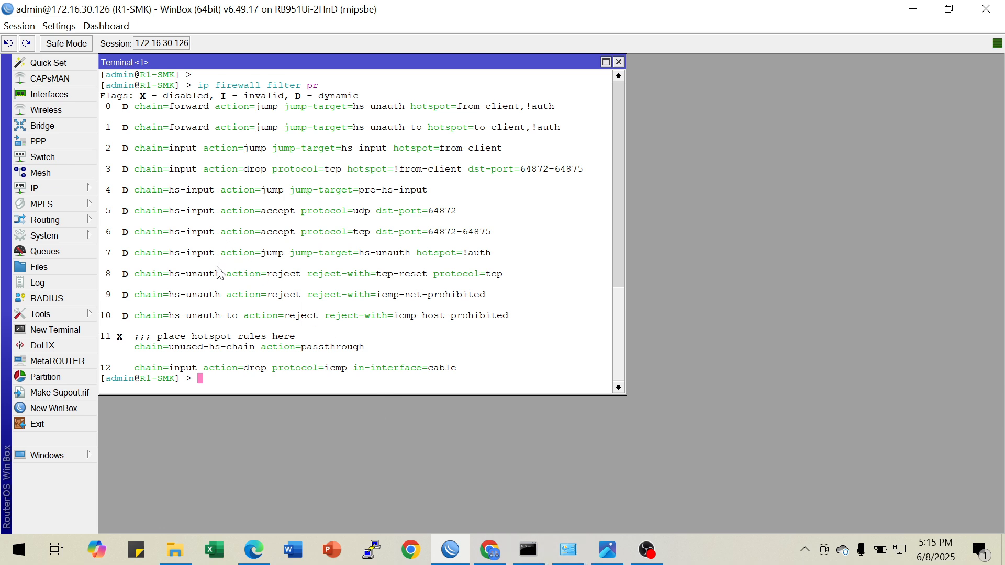
left_click_drag(147, 369, 432, 374)
scroll(335, 282, "up", 3)
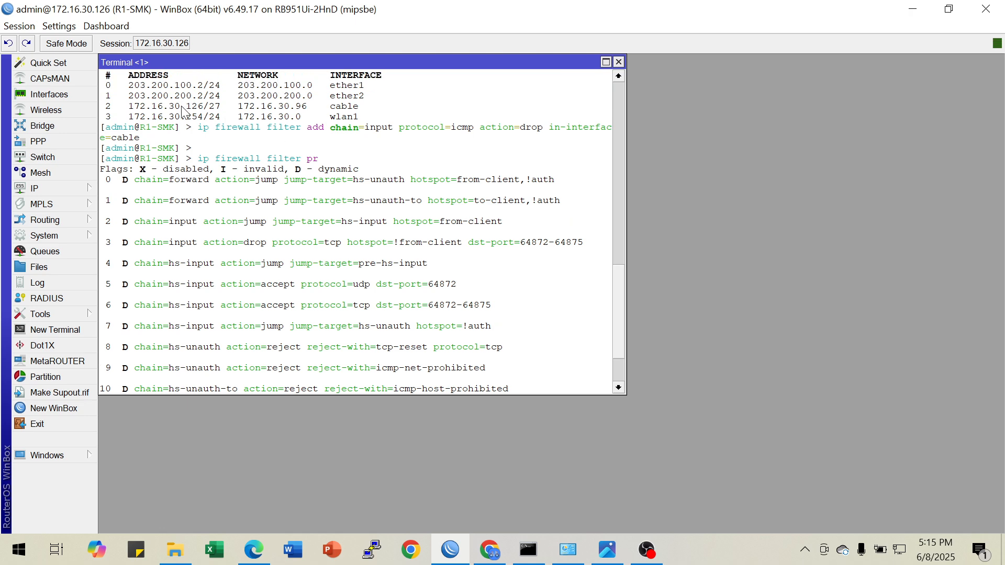
left_click_drag(186, 106, 293, 112)
scroll(302, 212, "down", 3)
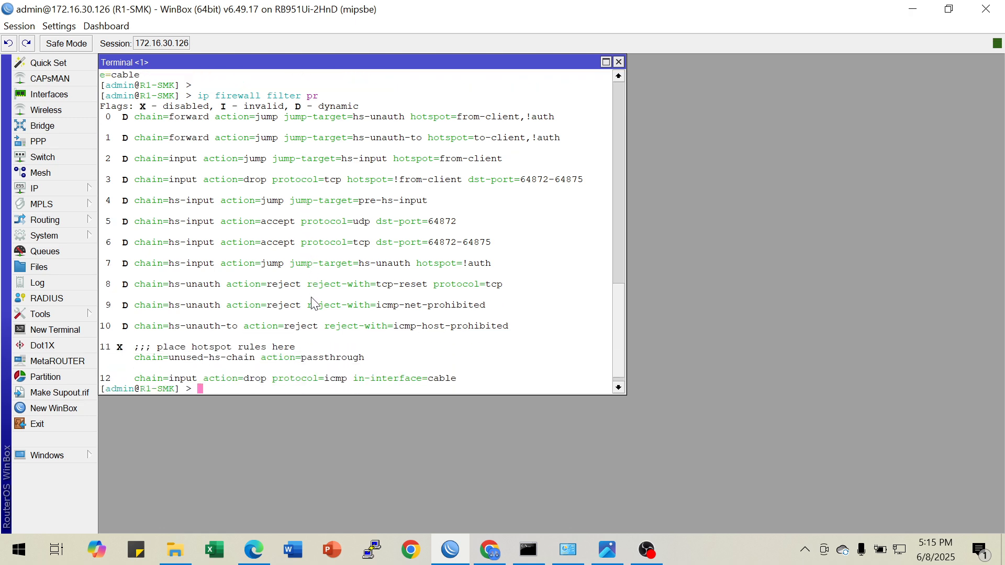
Switch to the Command Prompt and ping 172.16.30.126 to test the drop rule, then return to WinBox
left_click(528, 550)
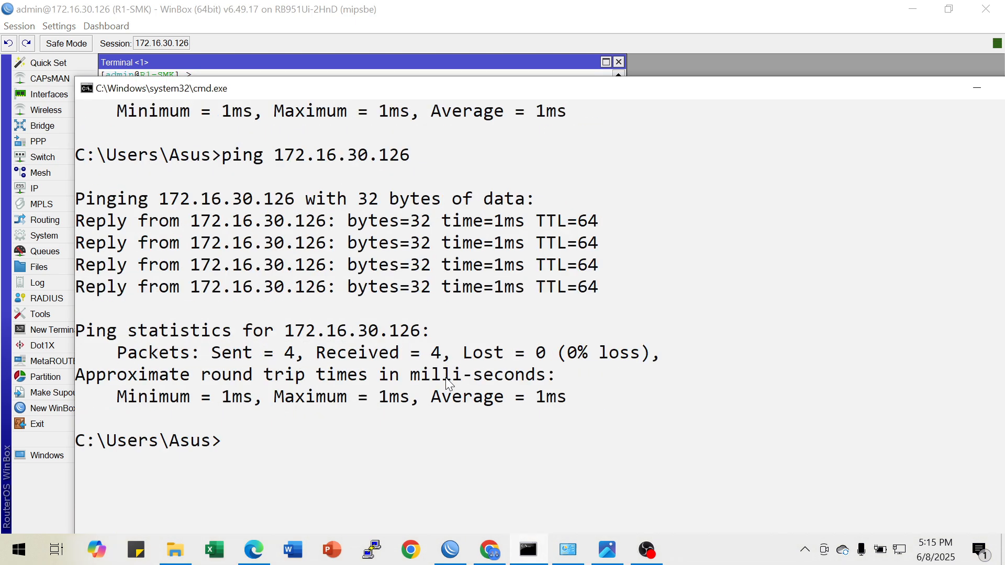
key("Up")
key("Return")
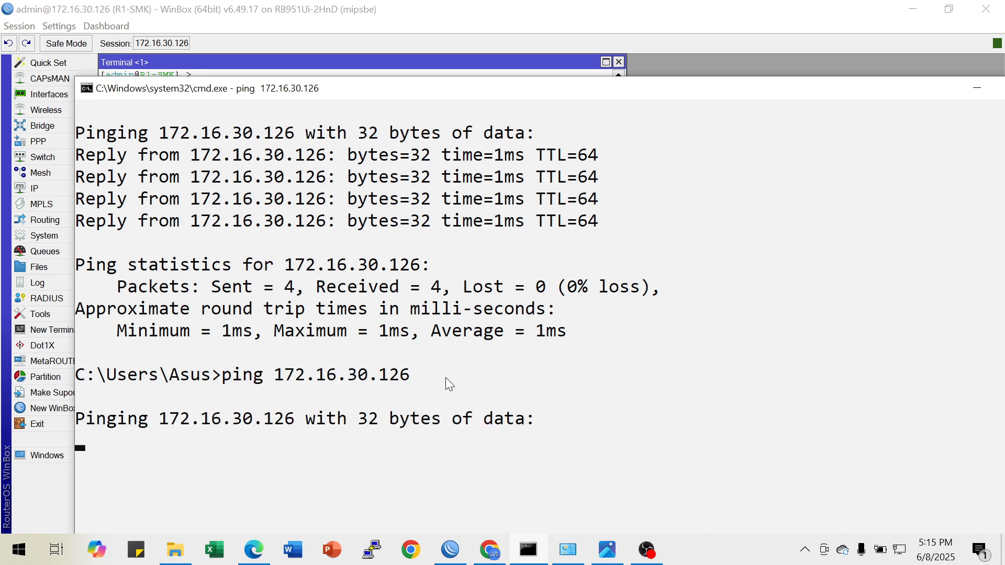
scroll(446, 375, "down", 2)
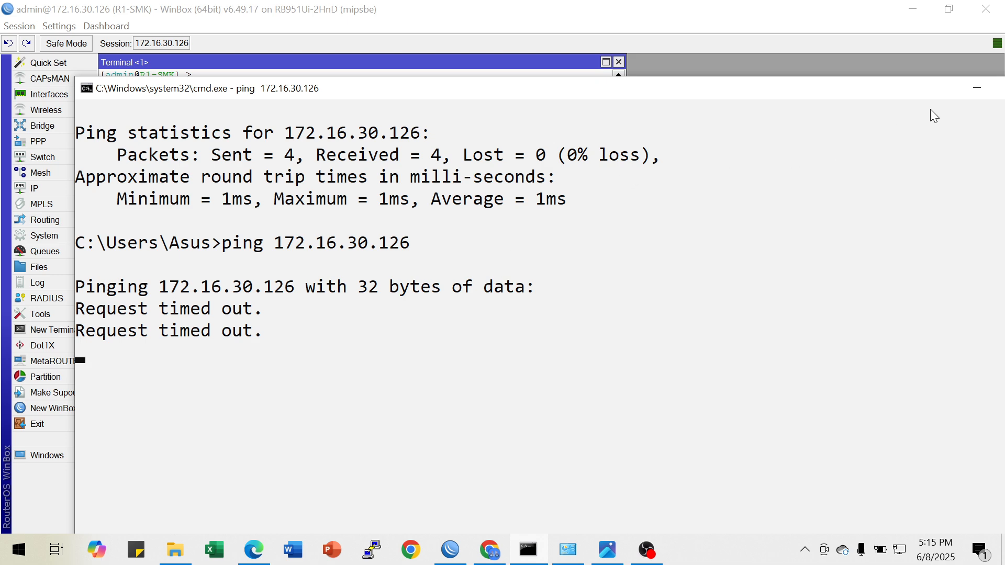
left_click(969, 89)
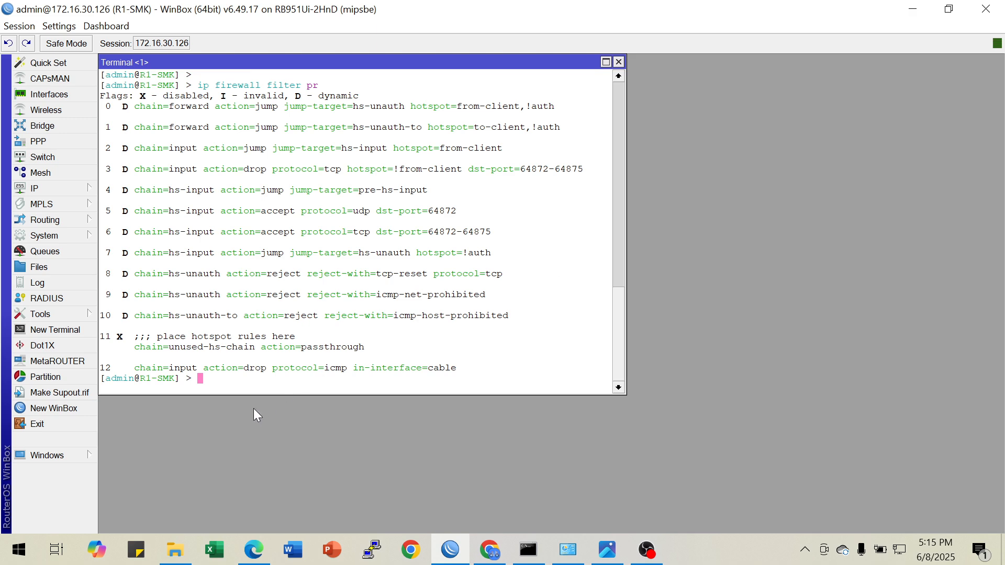
Disable firewall filter rule 12 in the router terminal
key("Up")
key("BackSpace")
type("dis")
key("Tab")
type("12")
key("Return")
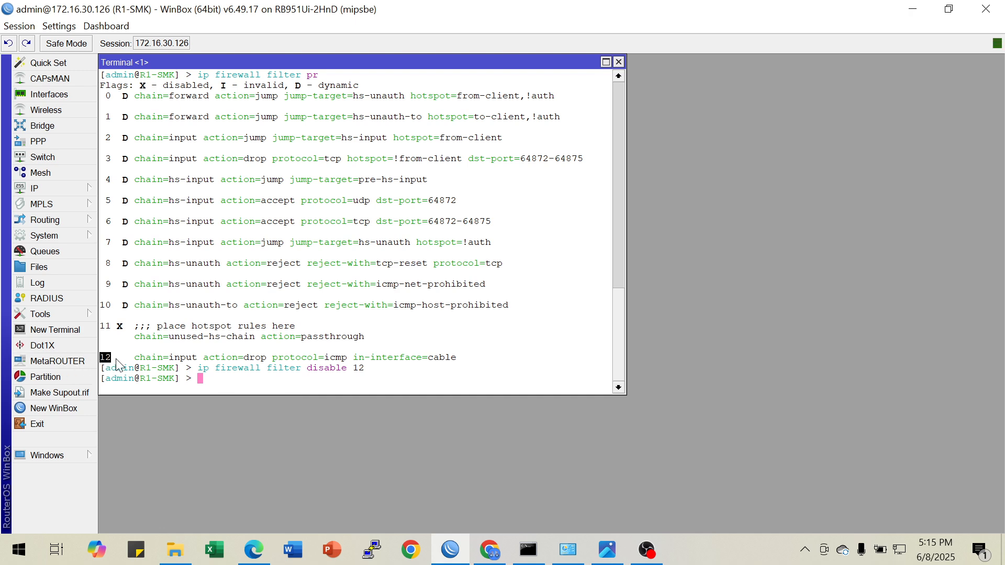
Print the firewall filter list to check the status of rule 12
key("Up")
key("Up")
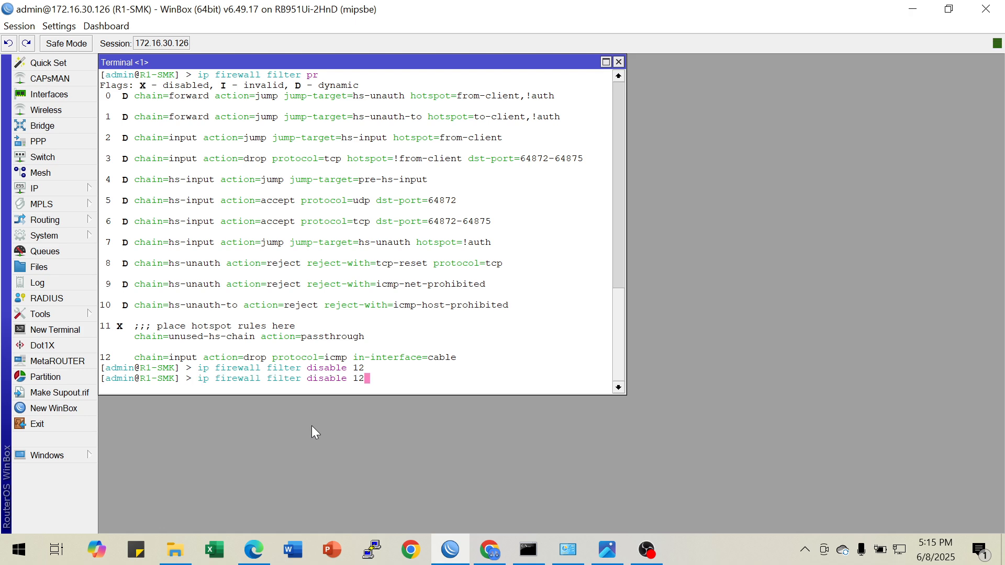
key("Return")
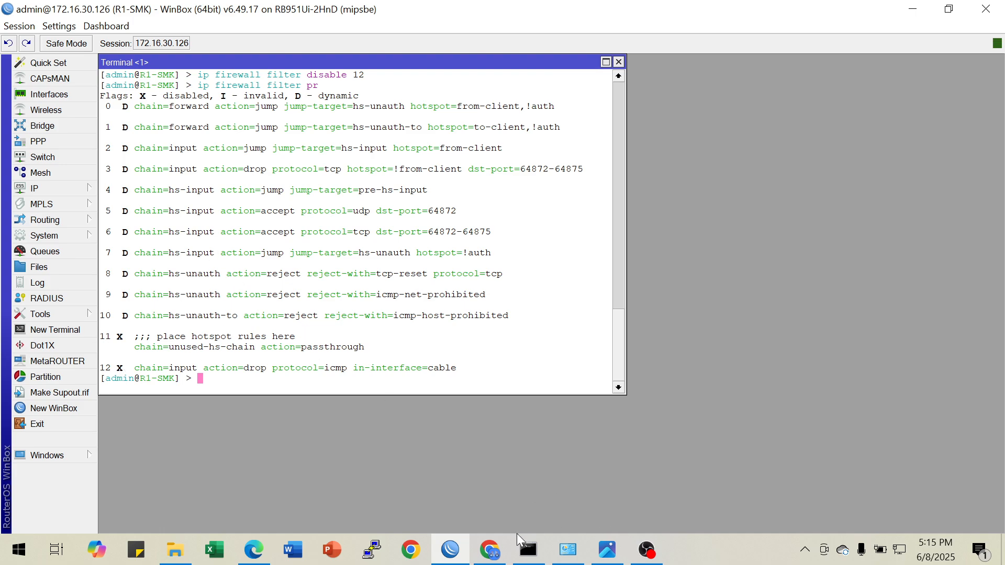
Ping 172.16.30.126 again from the Command Prompt with the drop rule disabled, and minimize that window
left_click(528, 549)
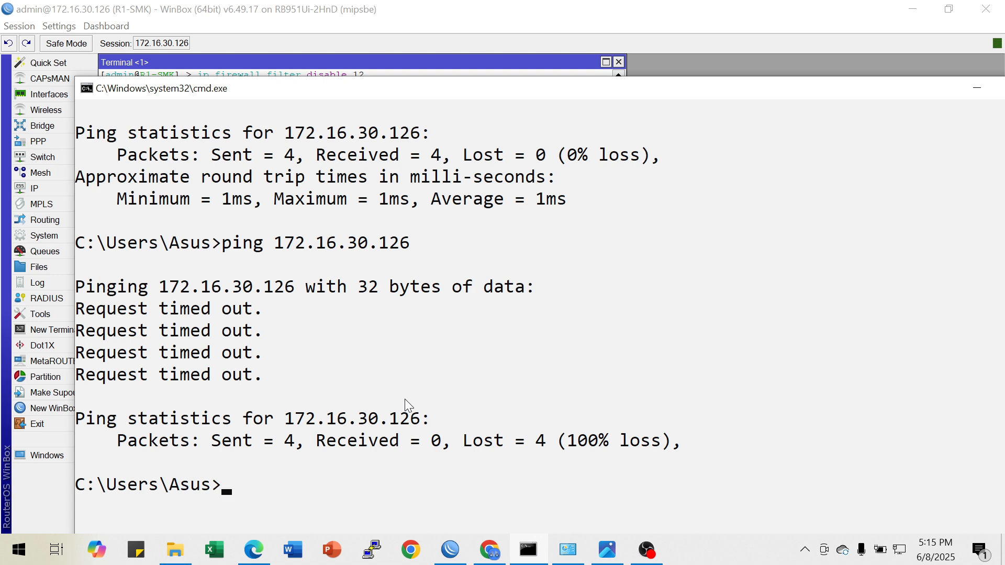
key("Up")
key("Return")
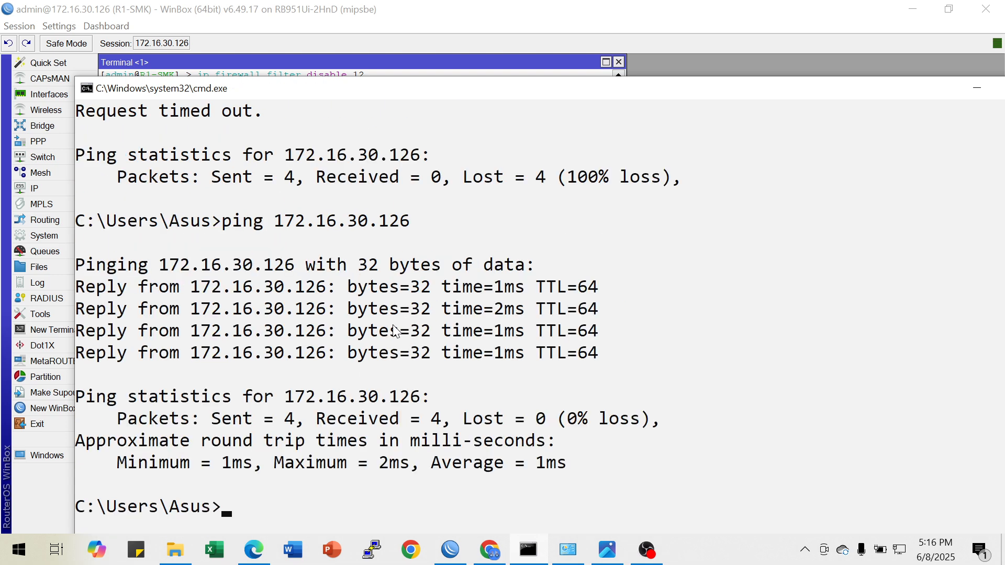
left_click(969, 88)
Check the 8.8.8.8 blocking requirement and the network layout in the topology image, and return to WinBox
left_click(607, 549)
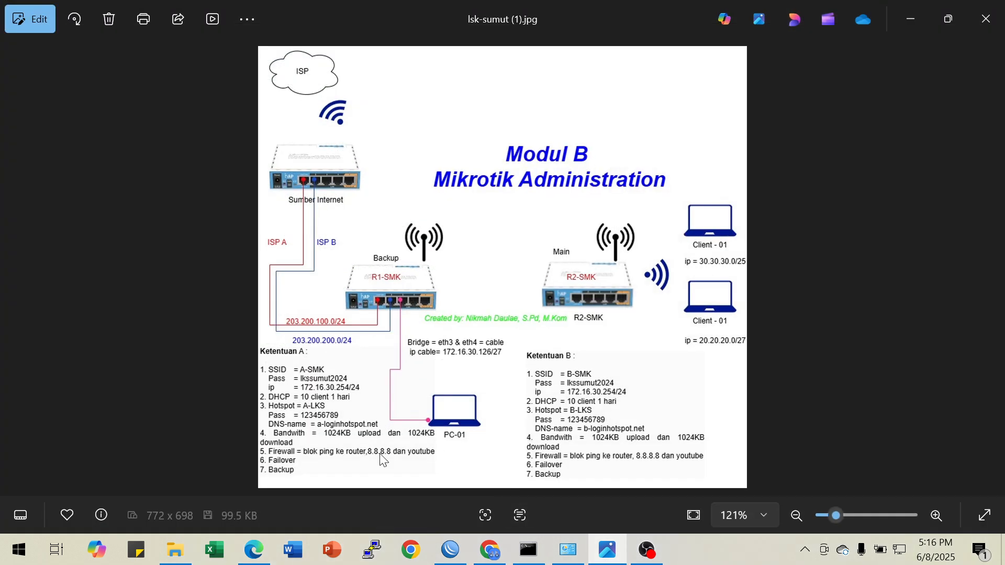
left_click(918, 18)
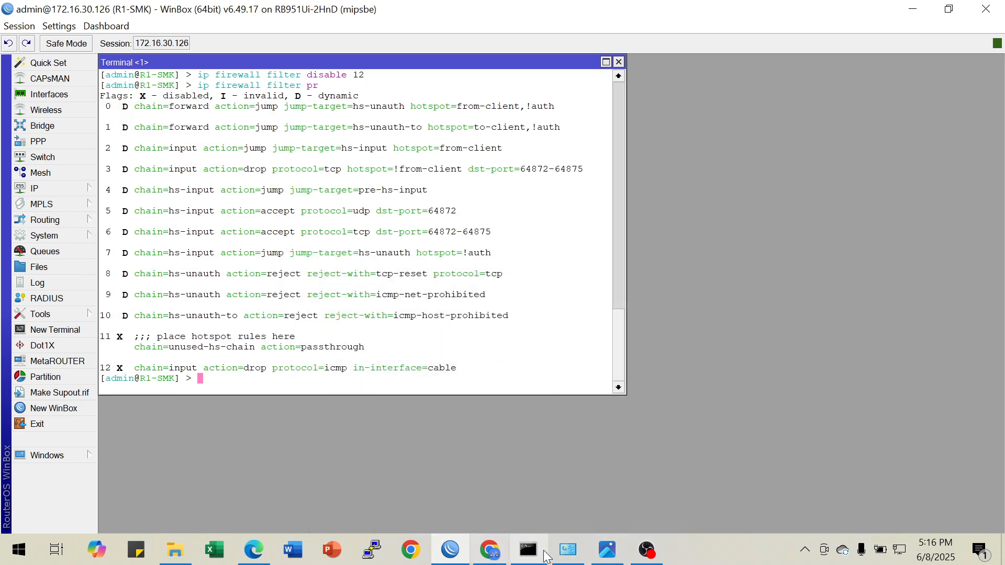
left_click(607, 550)
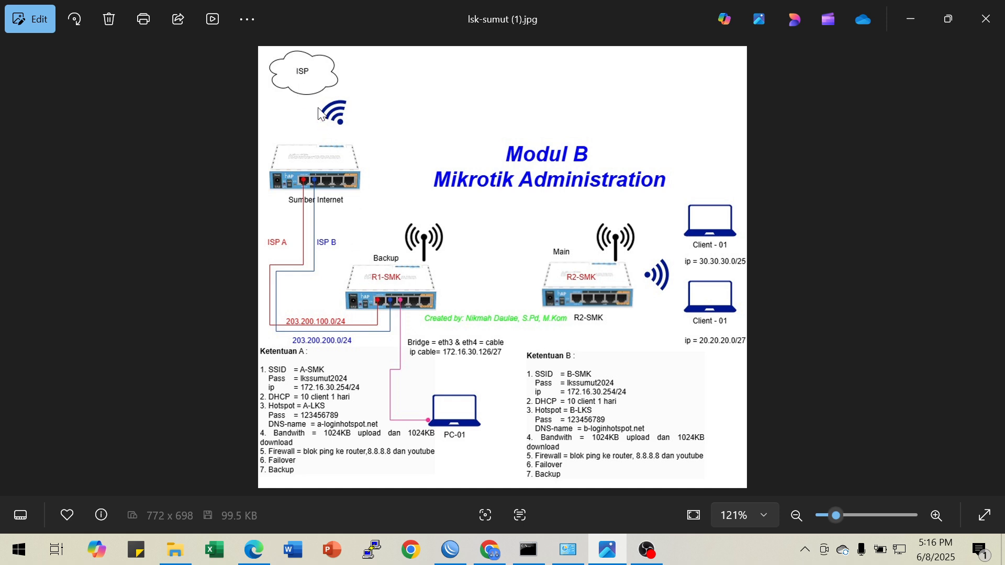
left_click(908, 20)
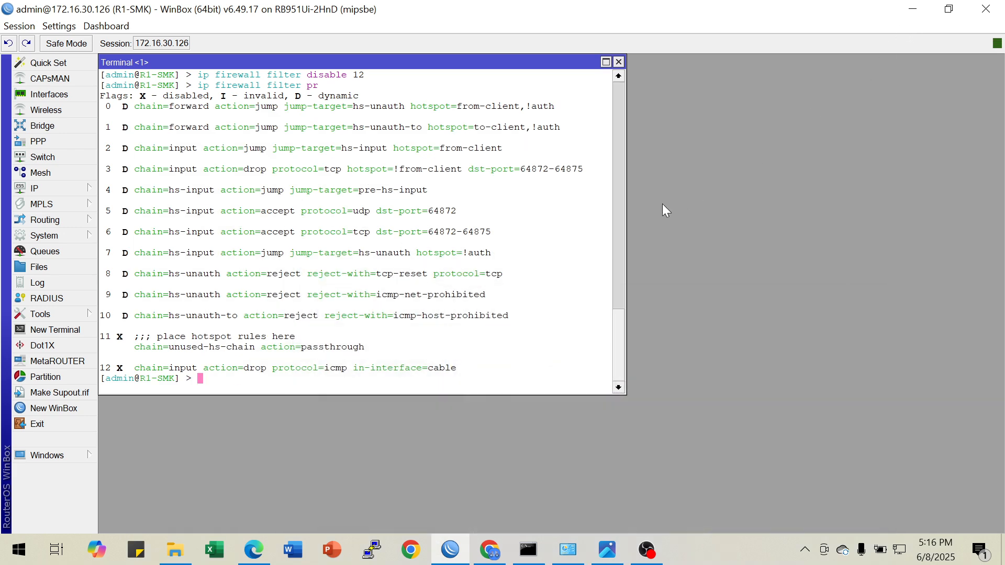
Begin a new firewall filter rule in the router terminal with chain output and destination address 8.8.8.8
type("ip firewall filter ")
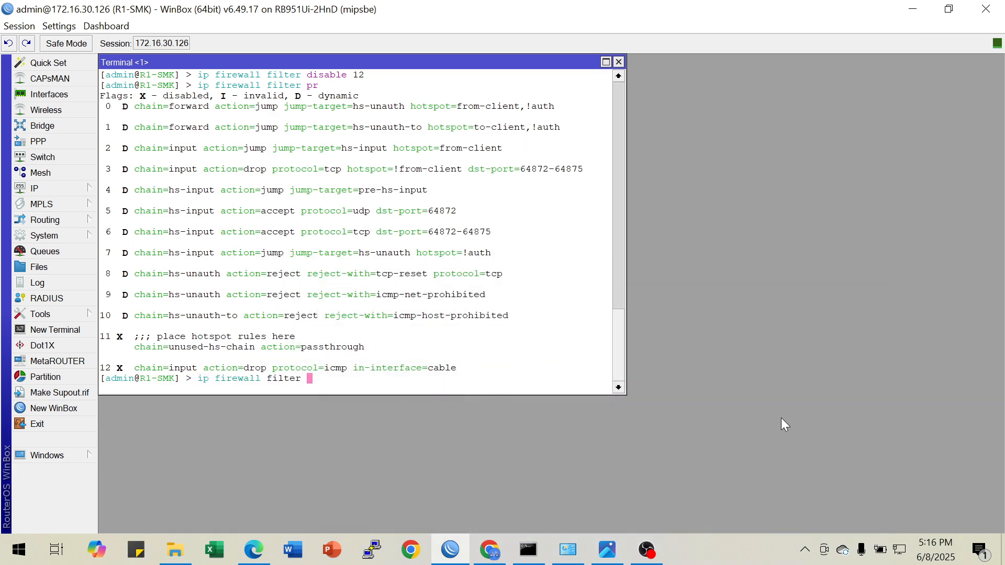
type("add chain=output ")
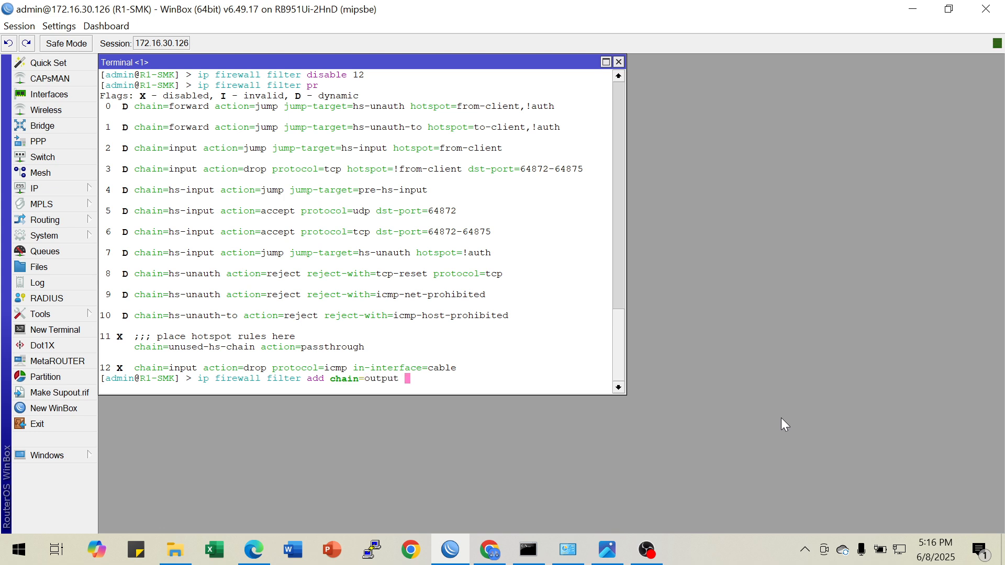
type("dst-a")
key("Tab")
type("8.8.8.8 ac")
Complete the output rule with action drop and protocol icmp, and add it to the firewall filter
key("Tab")
type("drop prot")
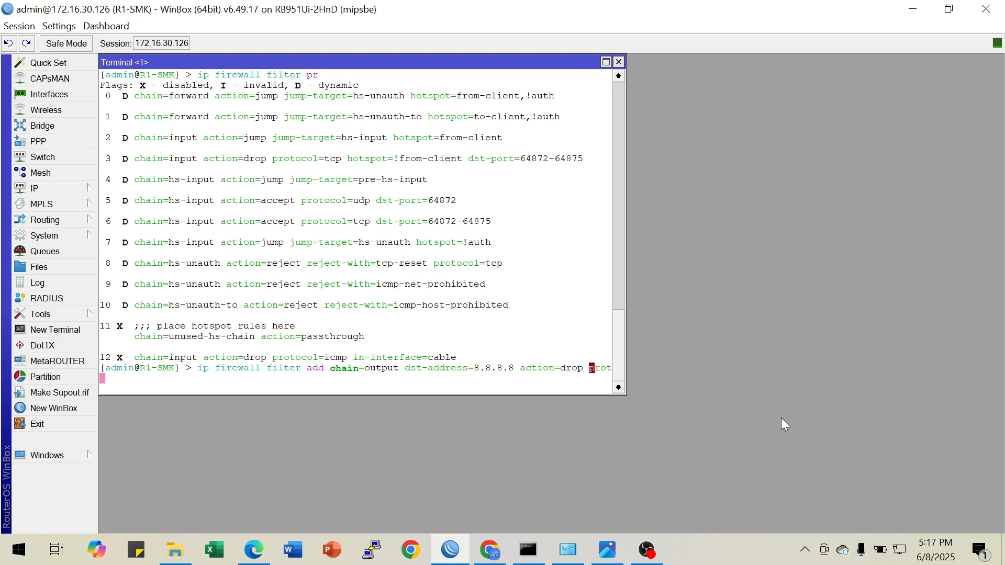
key("Tab")
type("icmp")
key("Return")
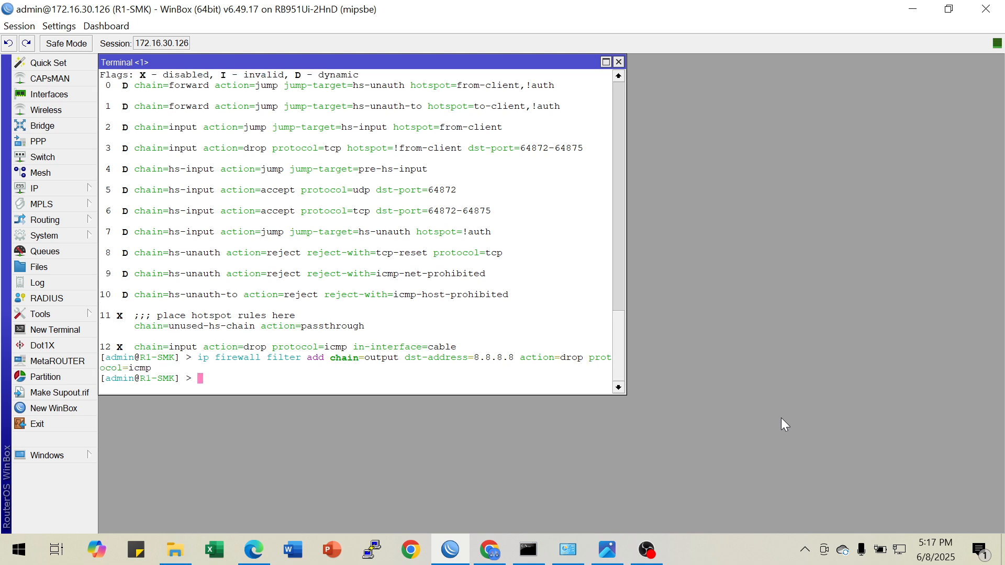
Print the firewall filter rules to check the new output rule, and review the earlier terminal output
key("Return")
type("ip fire")
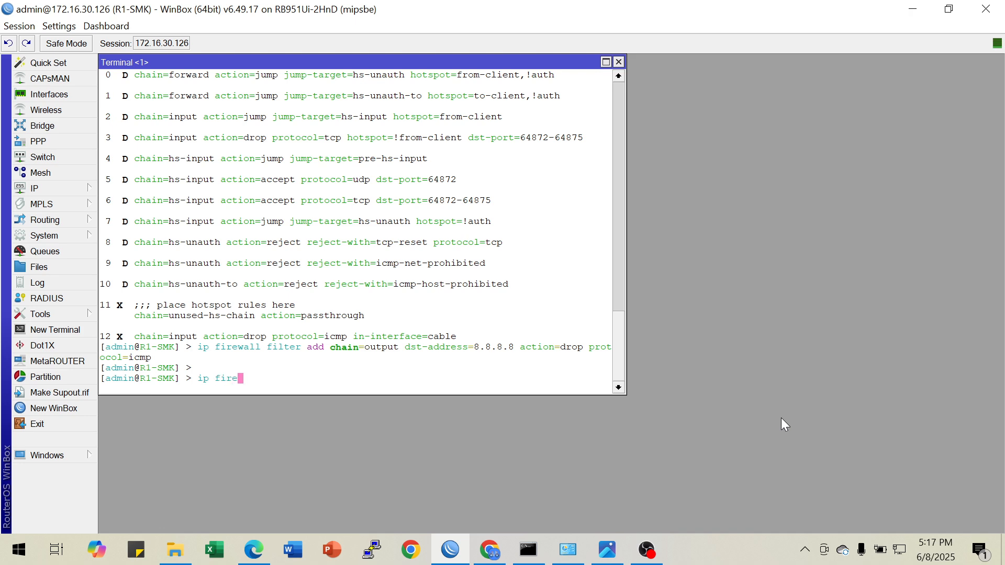
key("Tab")
type("fi")
key("Tab")
type("pr")
key("Return")
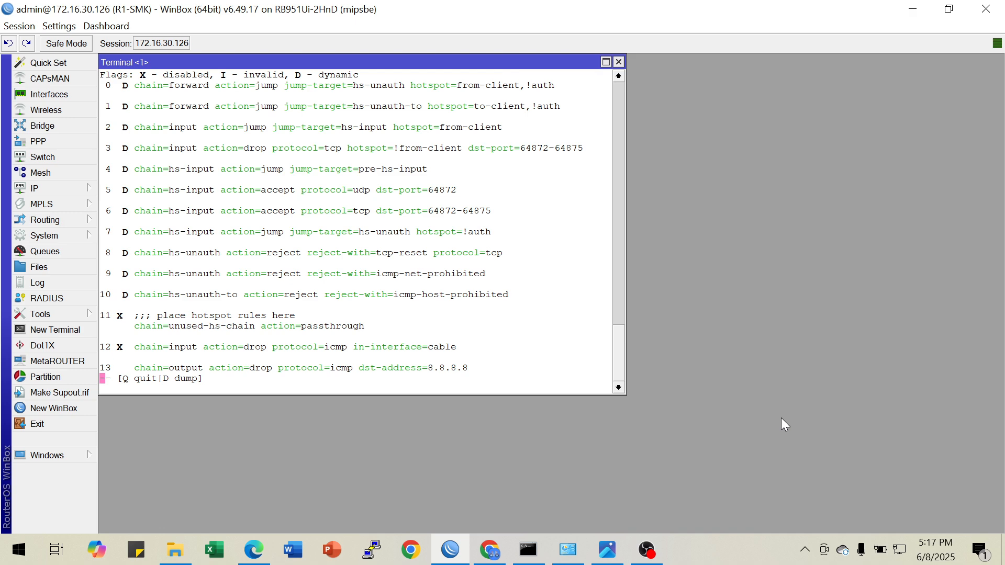
key("q")
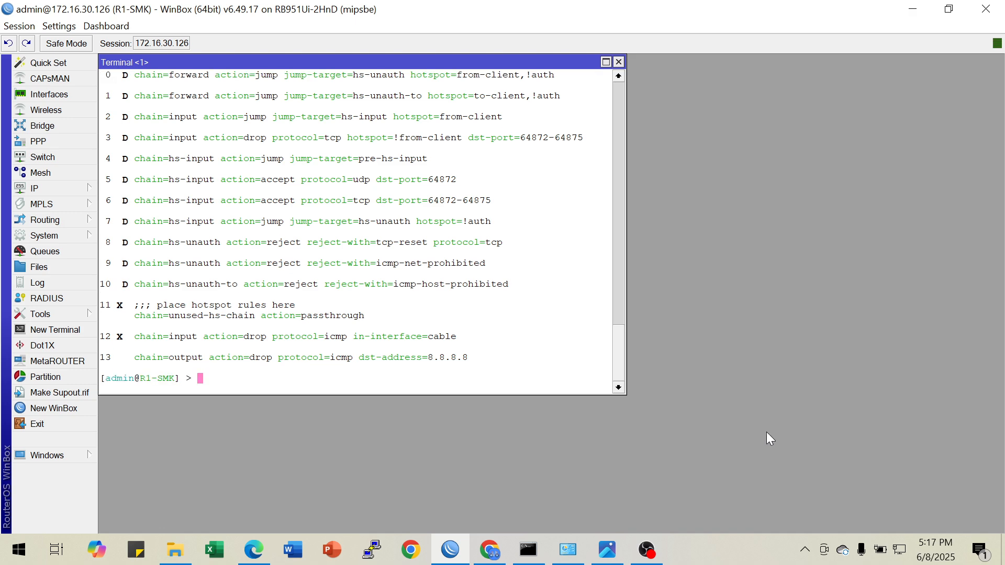
scroll(397, 251, "up", 7)
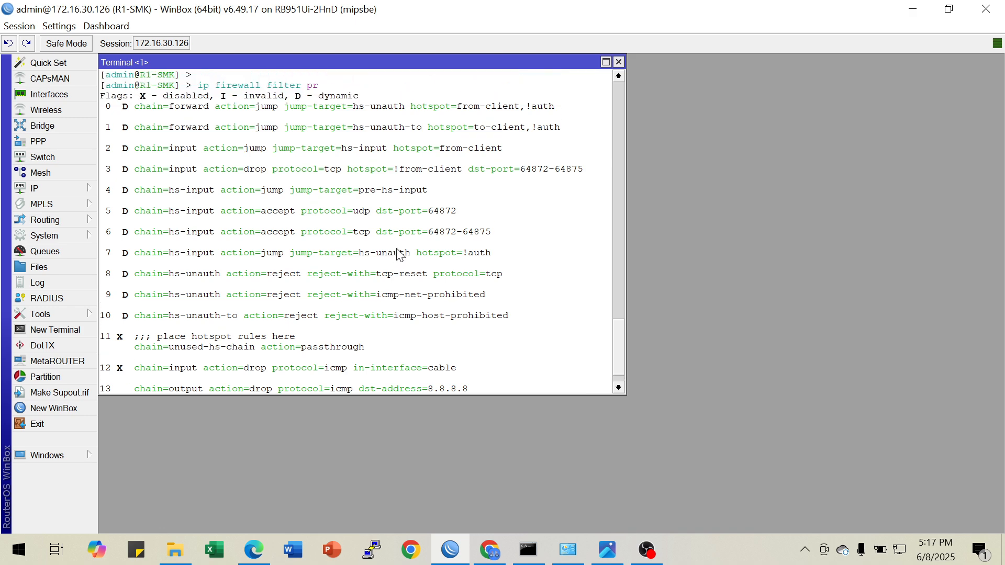
scroll(397, 254, "up", 10)
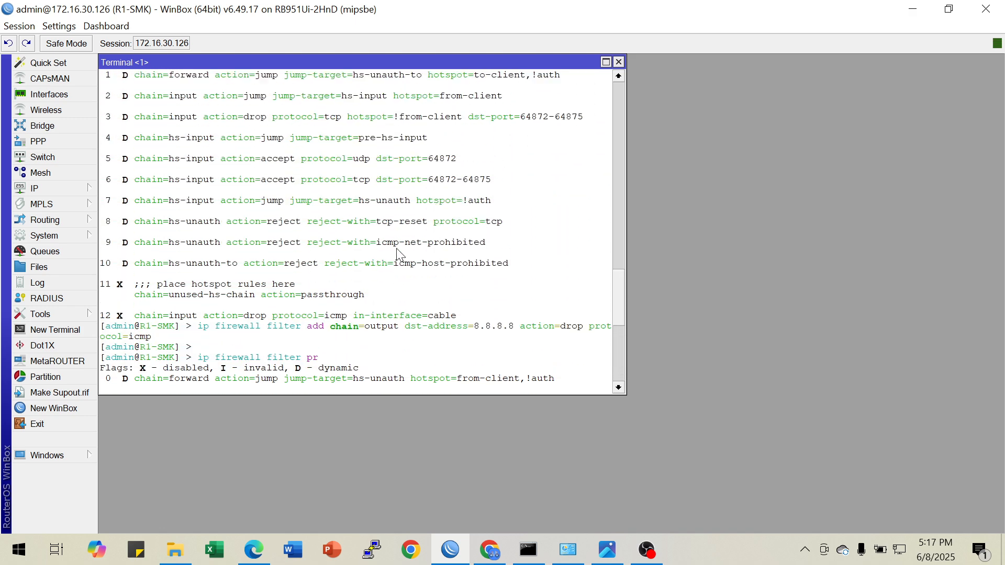
scroll(400, 255, "up", 10)
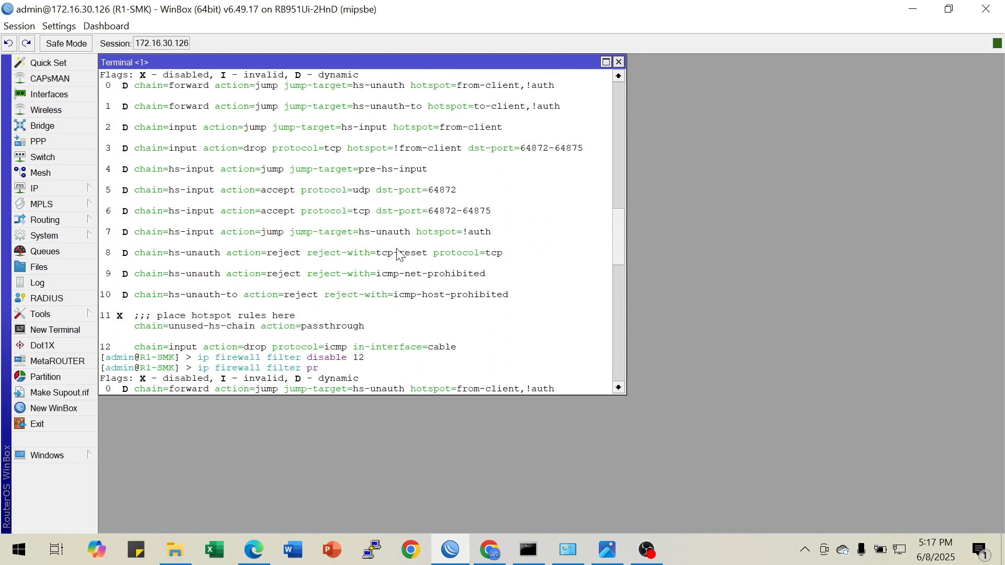
left_click_drag(621, 231, 616, 381)
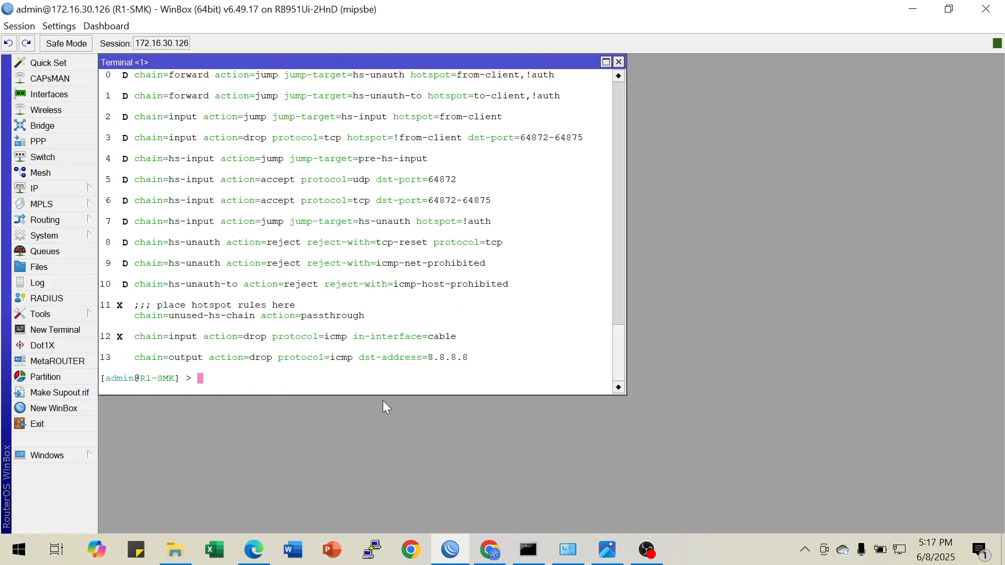
Ping 8.8.8.8 from the router terminal to test the output rule, and stop the ping after several packets
type("ping 8.8.8.8")
key("Return")
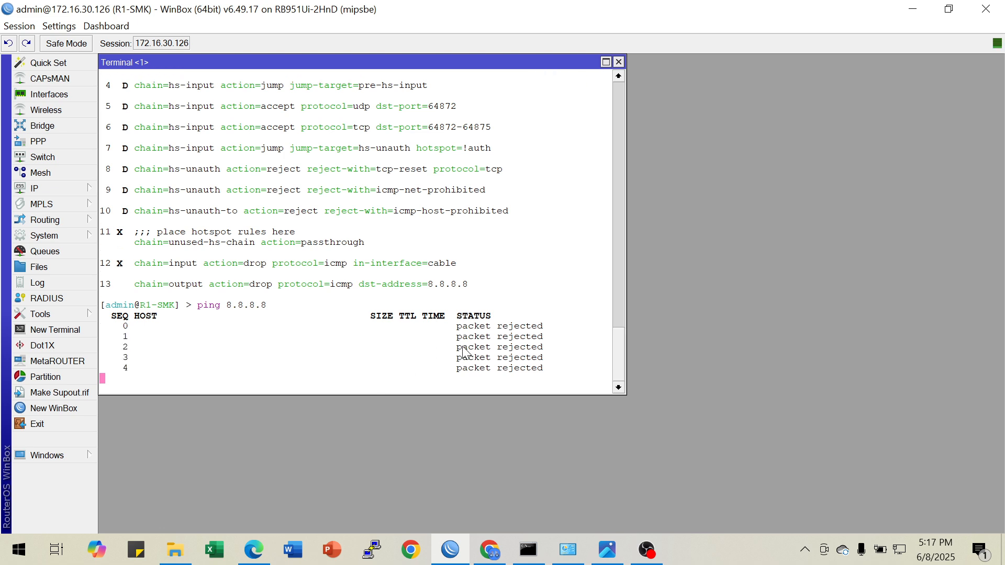
key("ctrl+c")
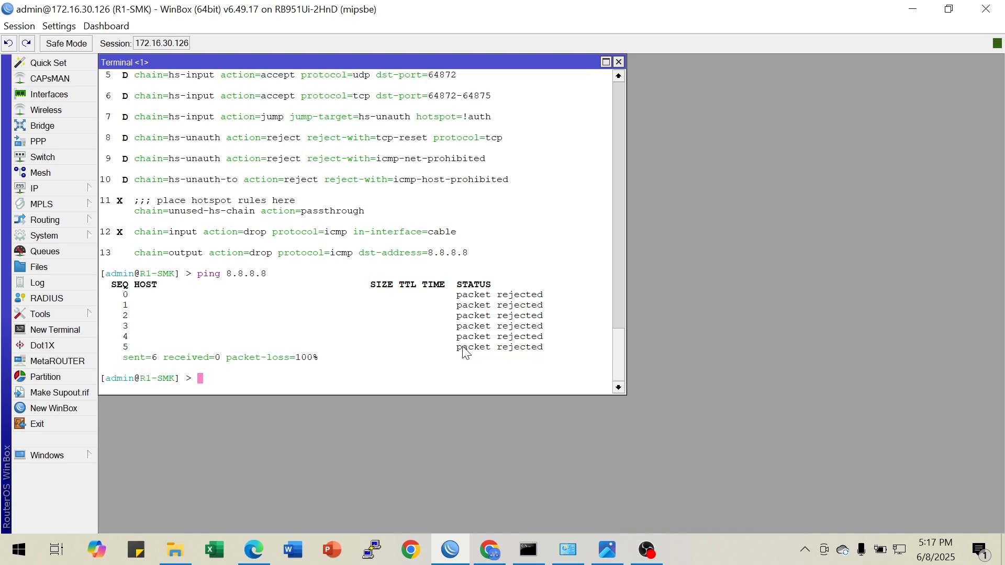
Print the firewall filter rules again in the router terminal
key("Up")
key("Up")
key("Return")
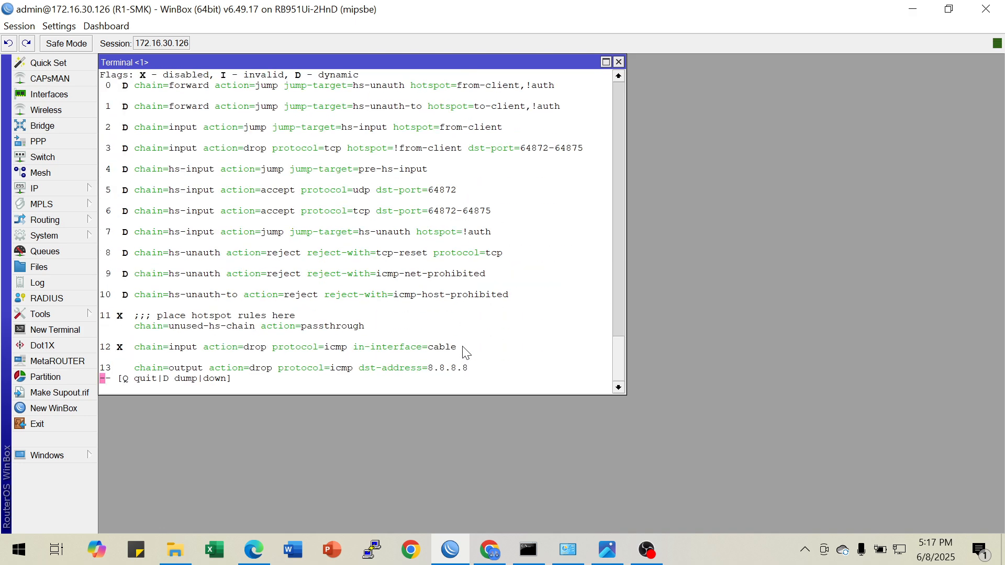
Finish the rule listing and disable firewall filter rule 13, which drops outgoing icmp to 8.8.8.8
key("space")
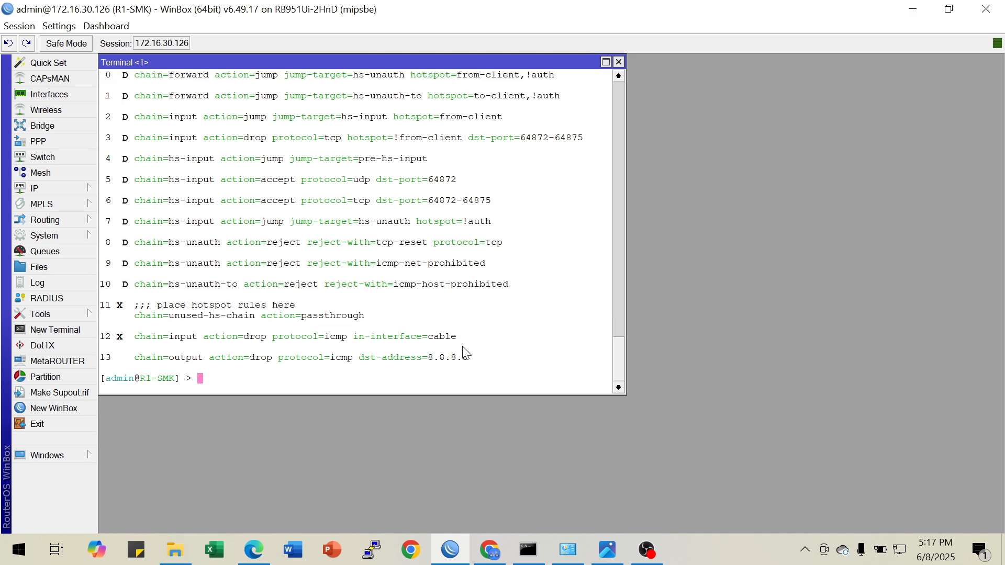
type("ip firewall filter disable ")
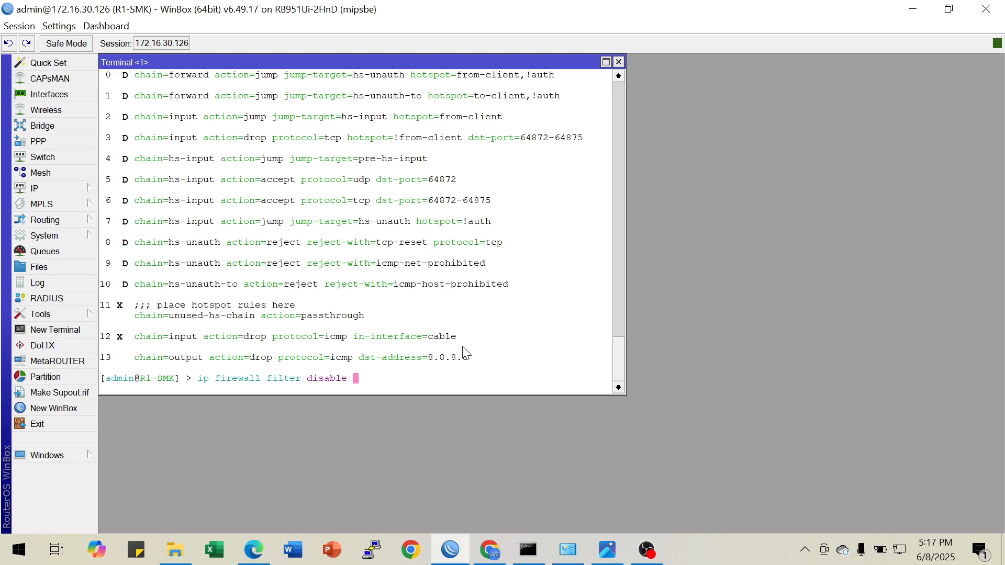
type("13")
key("Return")
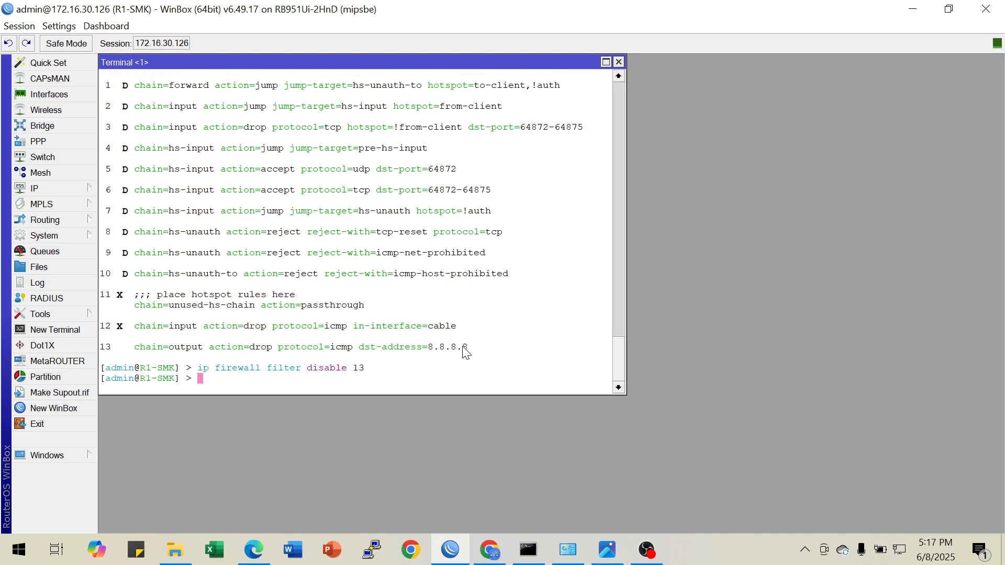
Print the firewall filter rules to check the status of rule 13
key("Up")
key("BackSpace")
key("BackSpace")
key("BackSpace")
key("BackSpace")
key("BackSpace")
key("BackSpace")
key("BackSpace")
key("BackSpace")
key("BackSpace")
key("BackSpace")
type("pr")
key("Return")
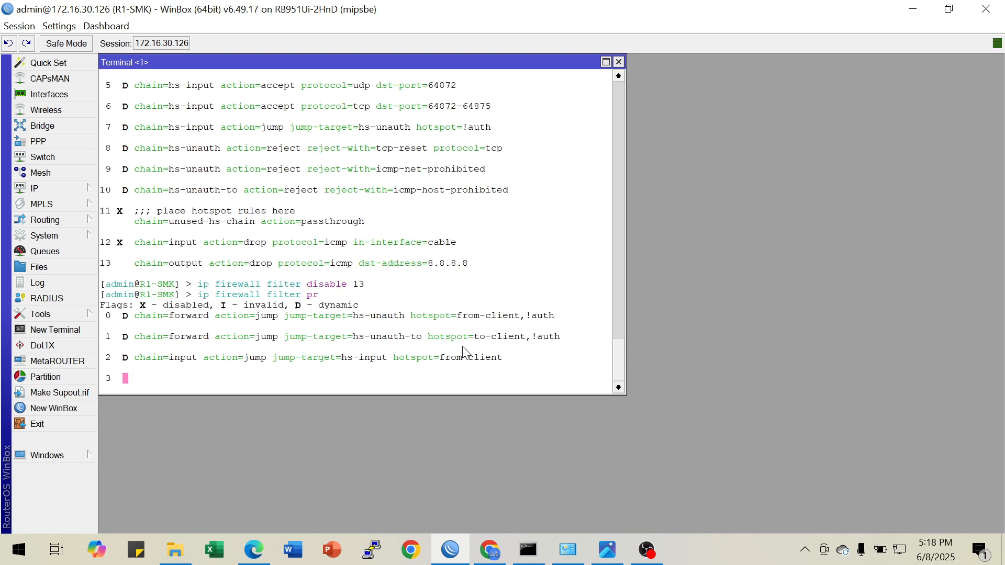
key("q")
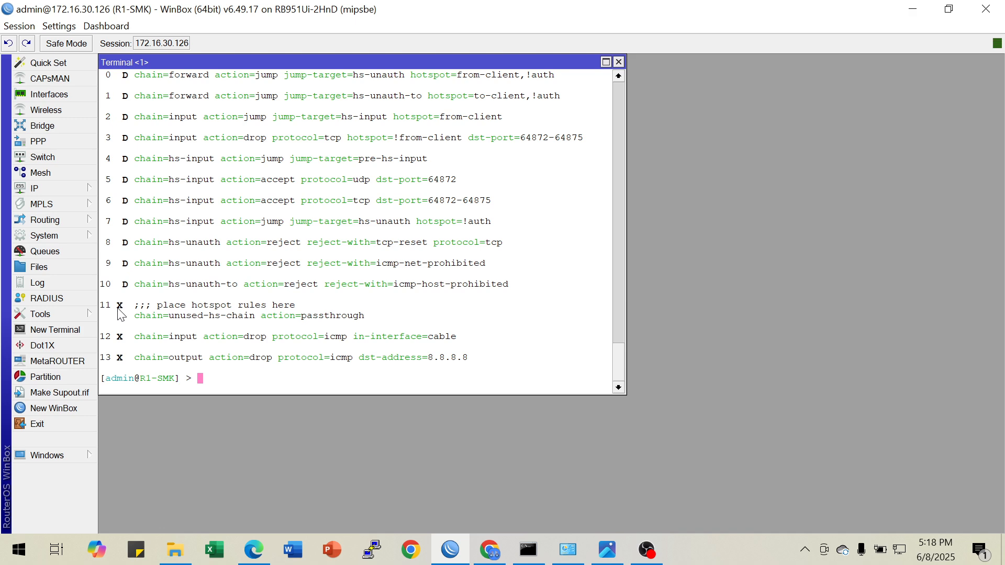
Ping 8.8.8.8 from the router terminal with the output rule disabled, and stop it after a few packets
key("Up")
key("Up")
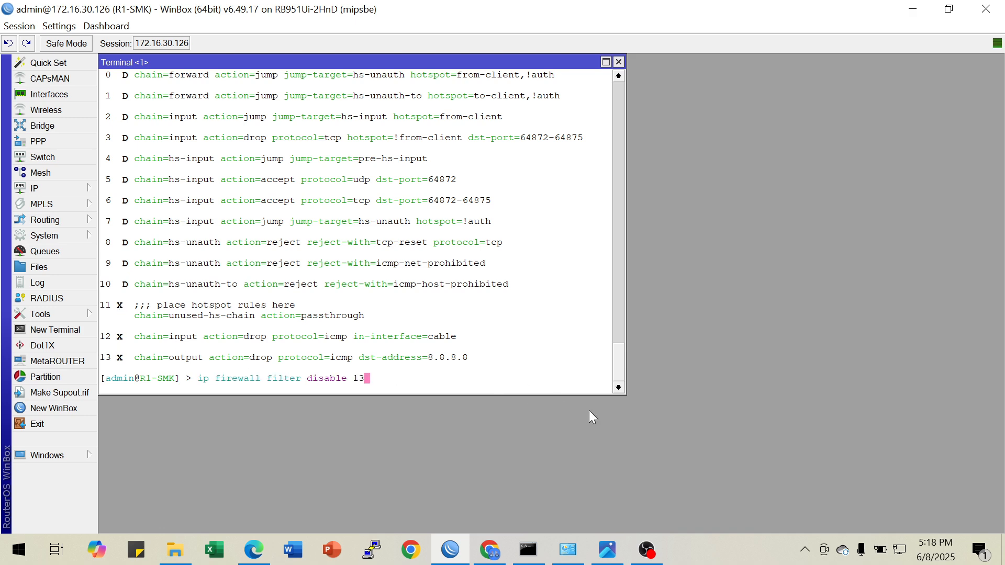
key("Up")
key("Up")
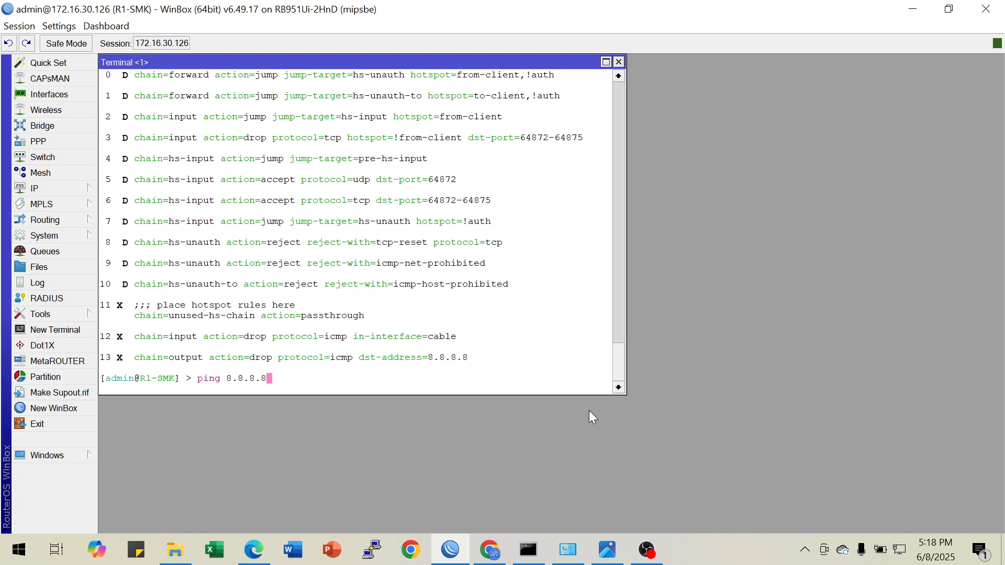
key("Return")
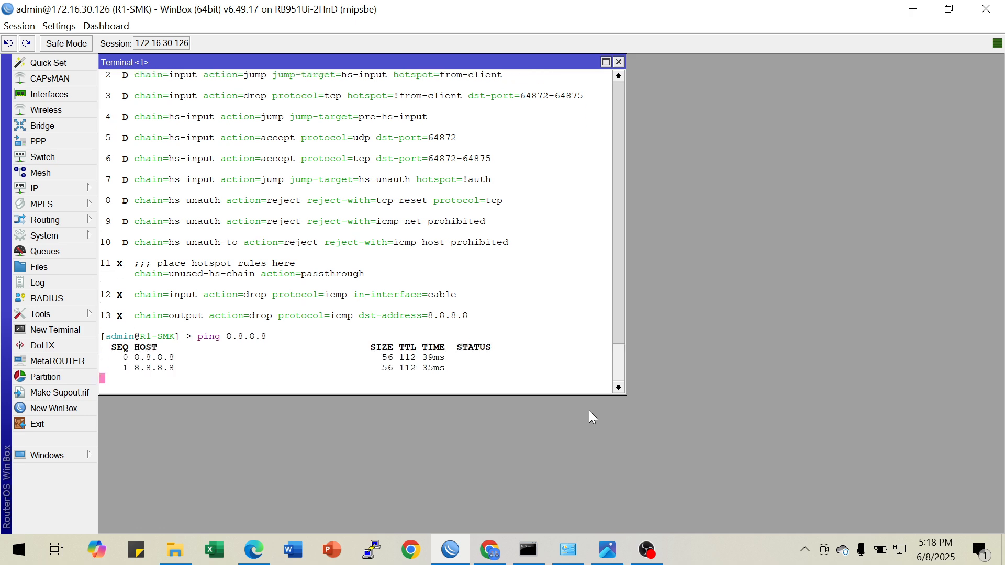
key("ctrl+c")
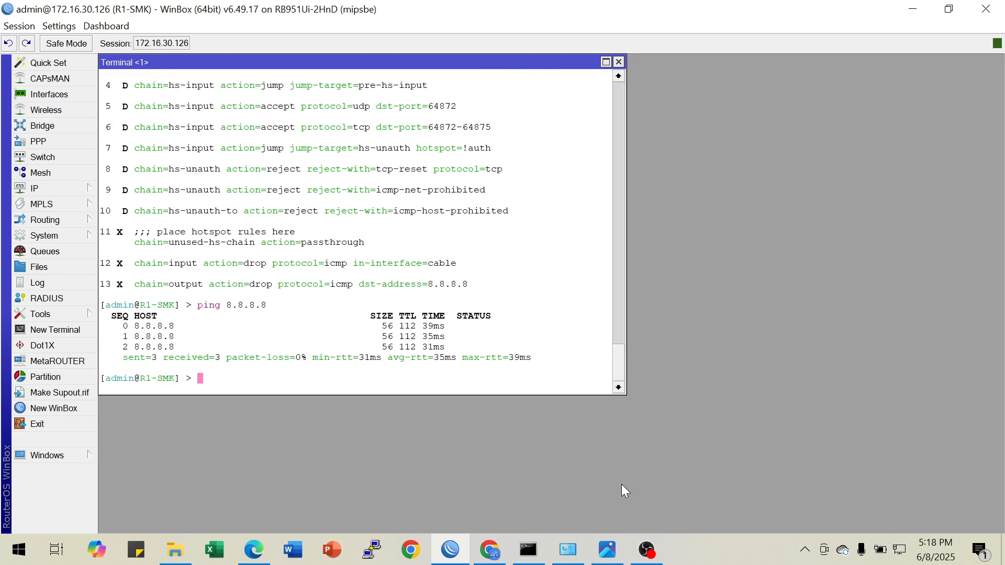
left_click(607, 549)
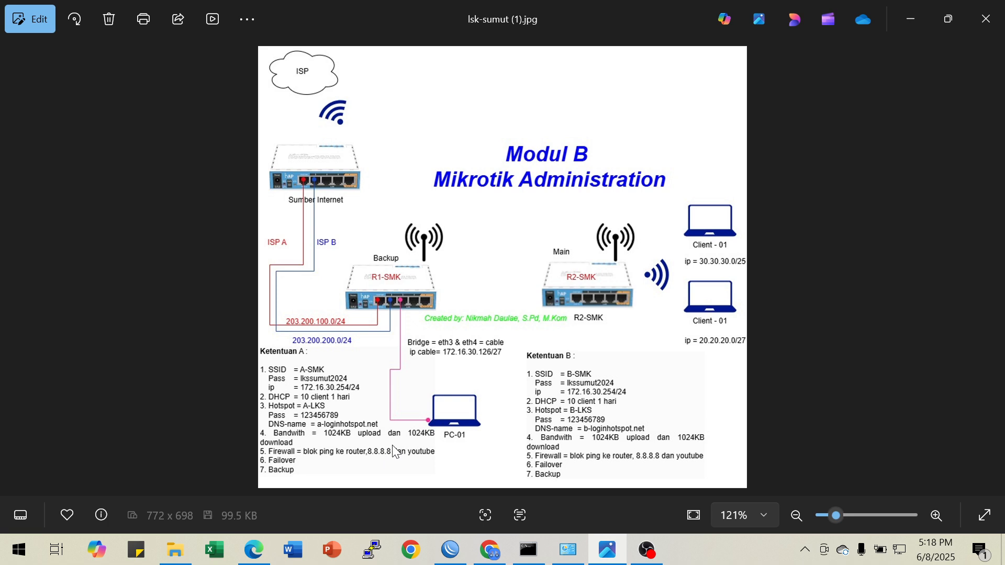
left_click(490, 551)
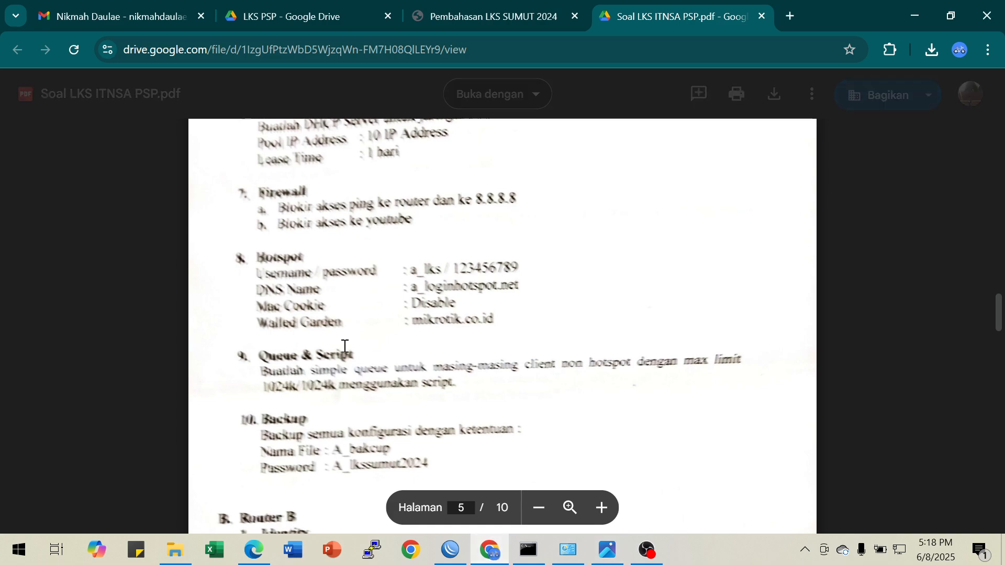
left_click(468, 17)
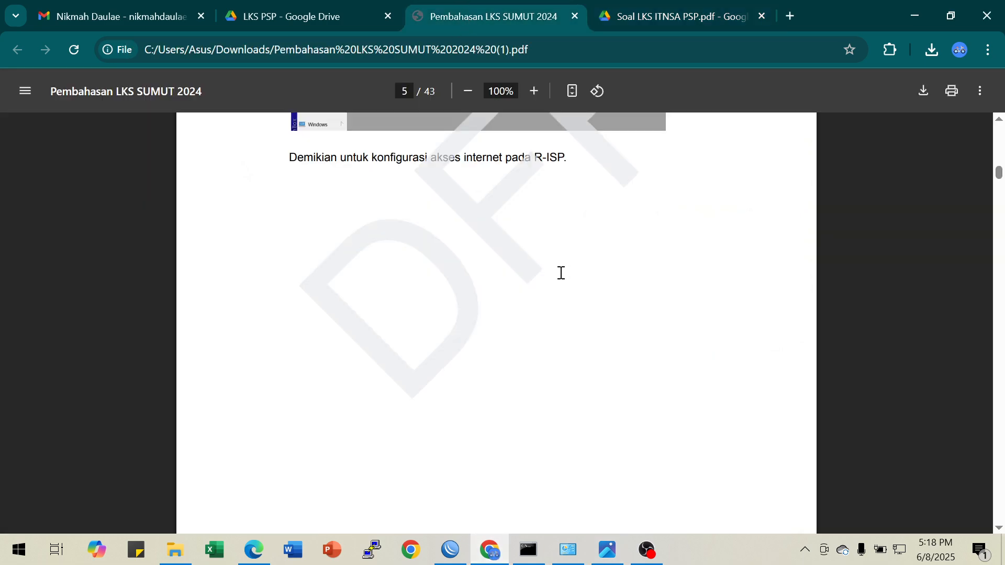
scroll(561, 272, "down", 20)
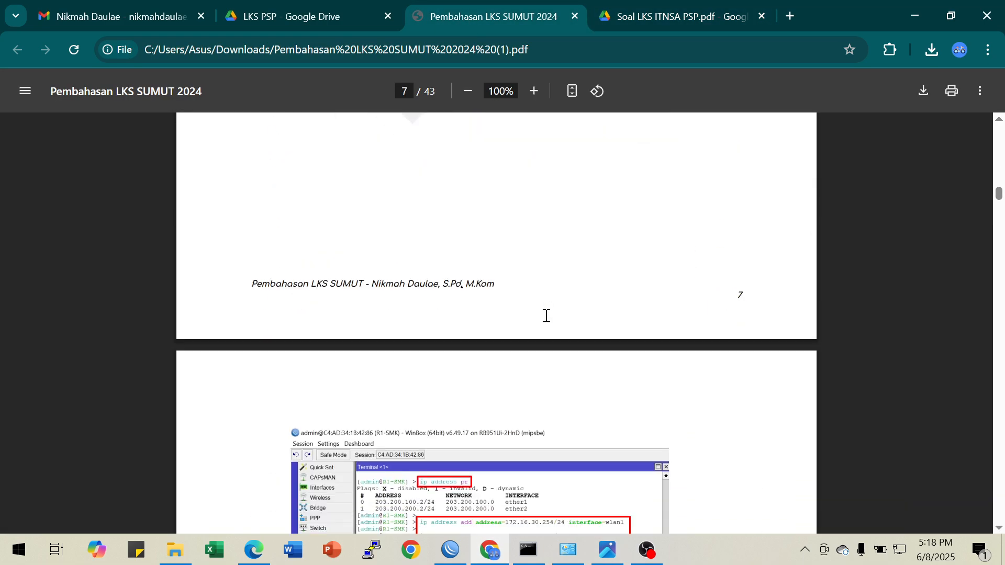
scroll(546, 316, "down", 15)
scroll(545, 316, "down", 15)
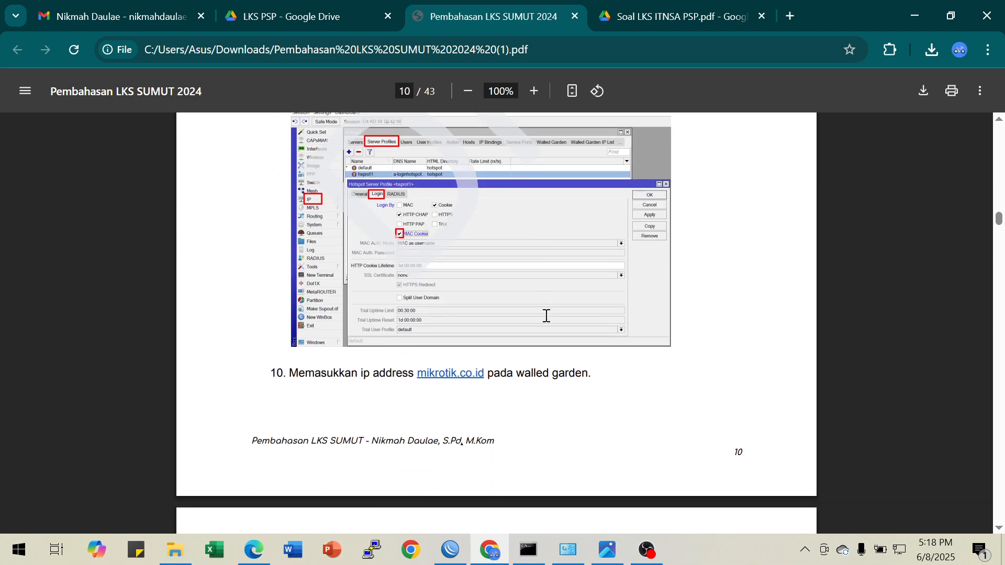
scroll(546, 315, "down", 15)
scroll(546, 315, "down", 15)
scroll(546, 315, "down", 15)
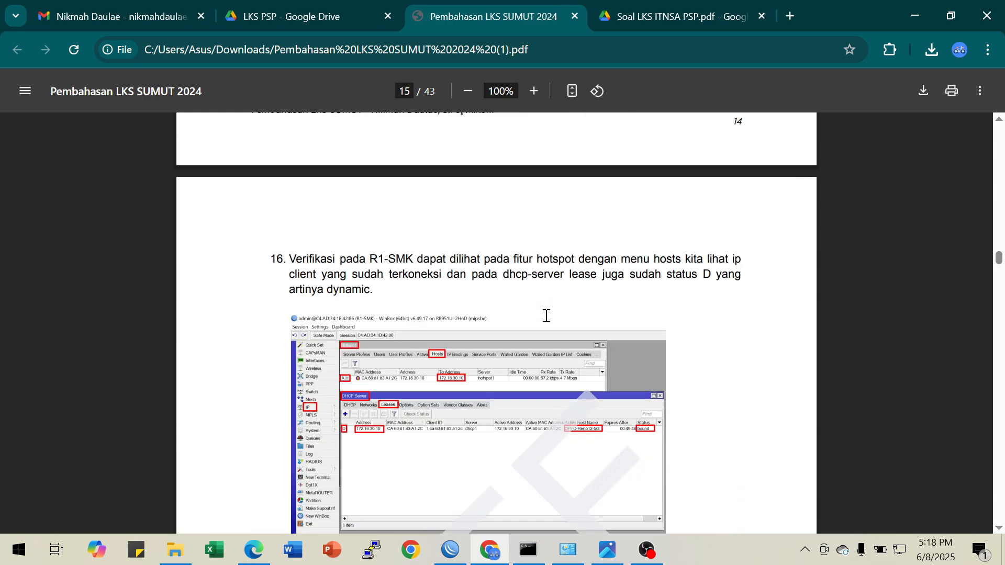
scroll(545, 316, "down", 15)
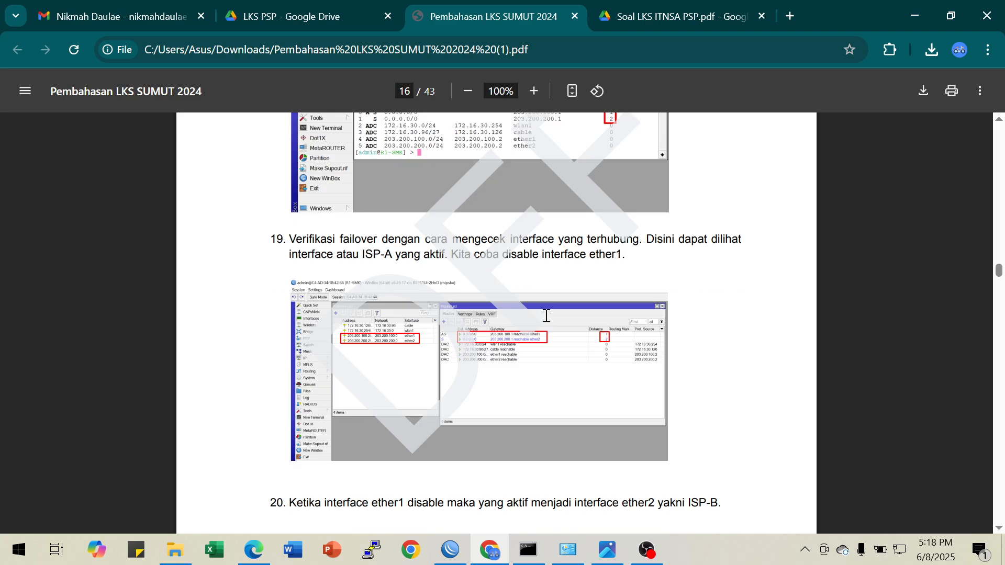
scroll(546, 315, "down", 15)
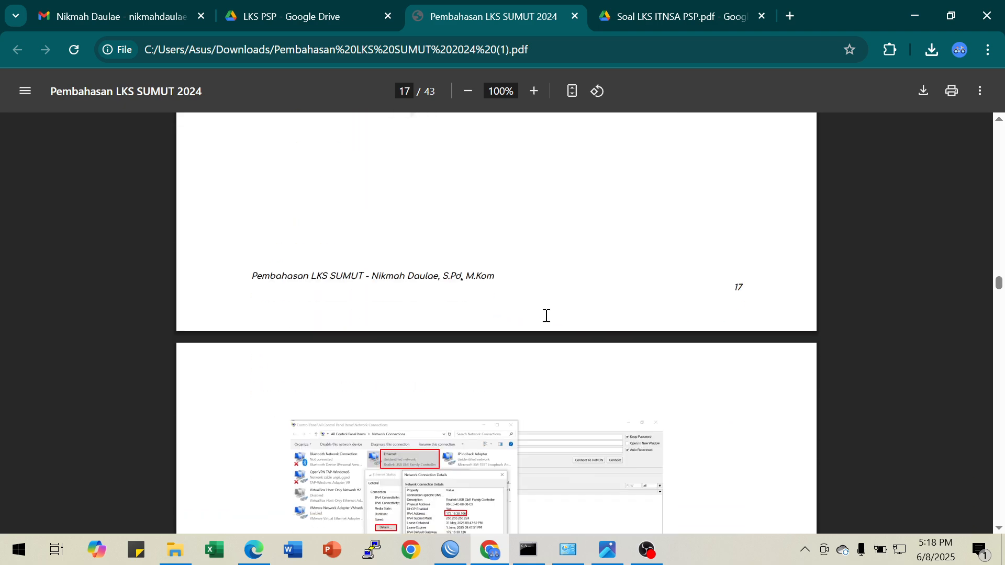
scroll(545, 316, "down", 15)
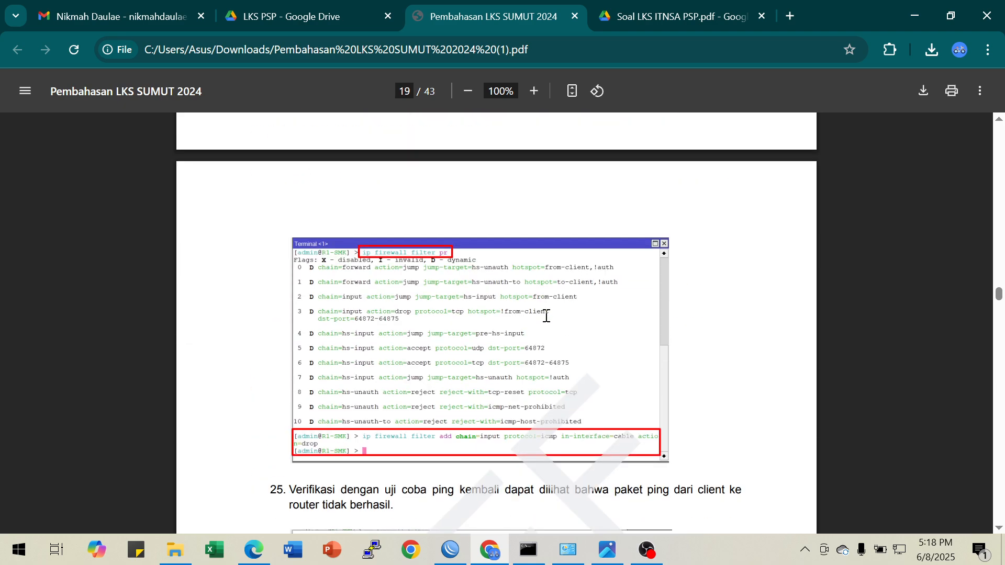
scroll(546, 315, "down", 15)
scroll(546, 315, "down", 15)
scroll(545, 316, "down", 15)
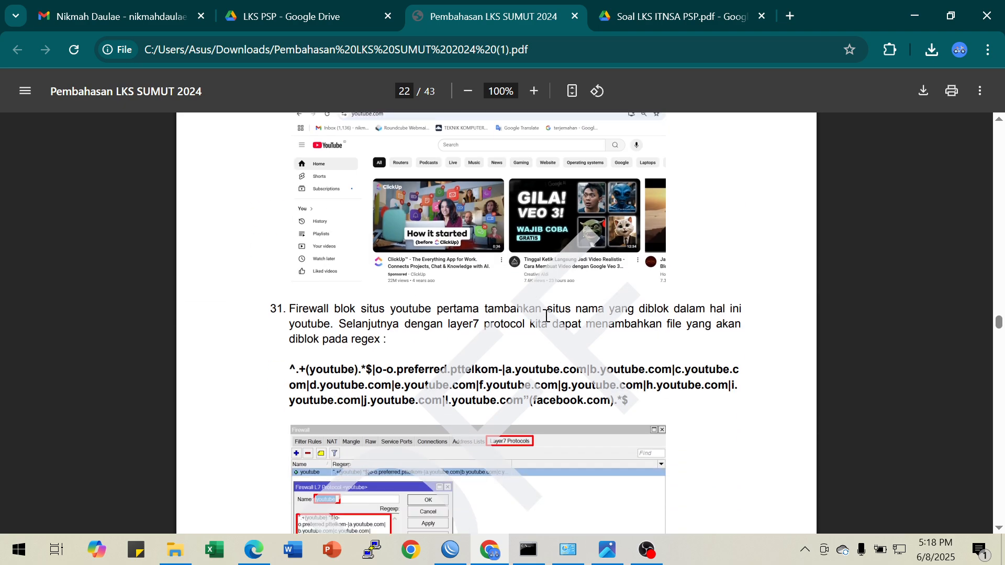
scroll(546, 315, "down", 15)
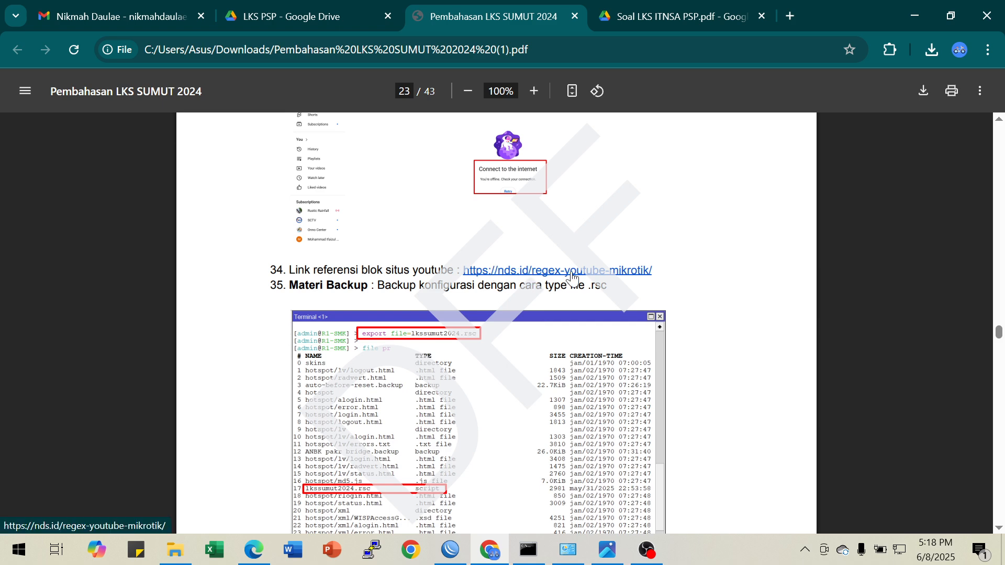
Open the document's YouTube-blocking reference link, nds.id/regex-youtube-mikrotik, in a new browser tab and switch to it
right_click(517, 272)
left_click(544, 289)
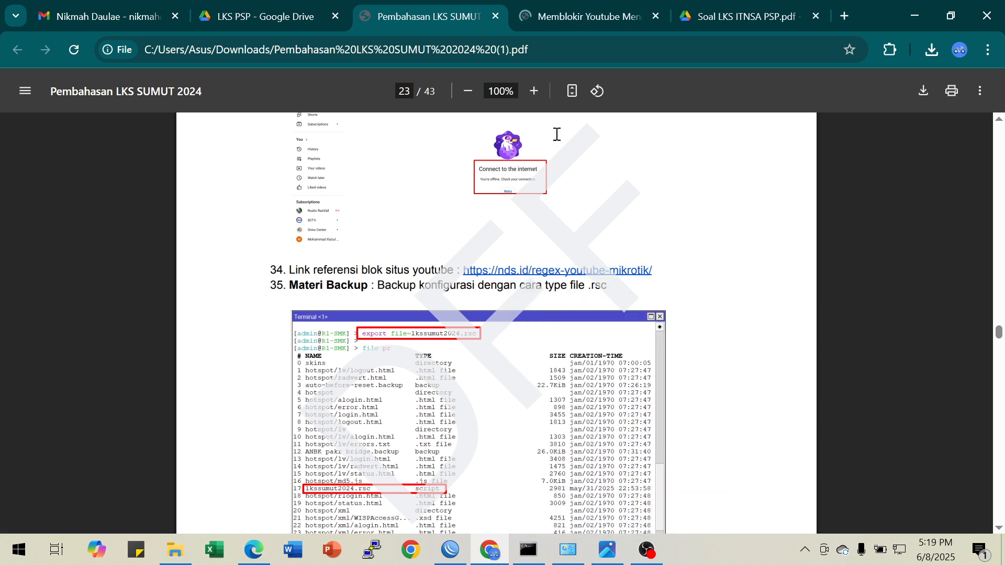
left_click(577, 19)
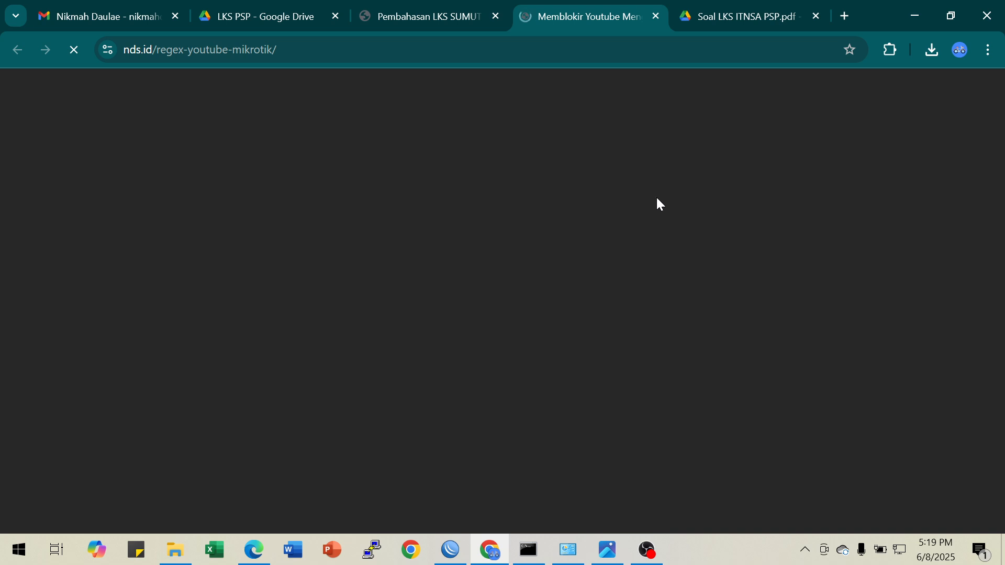
Load youtube.com in another new browser tab to test whether the site is reachable before blocking
left_click(844, 16)
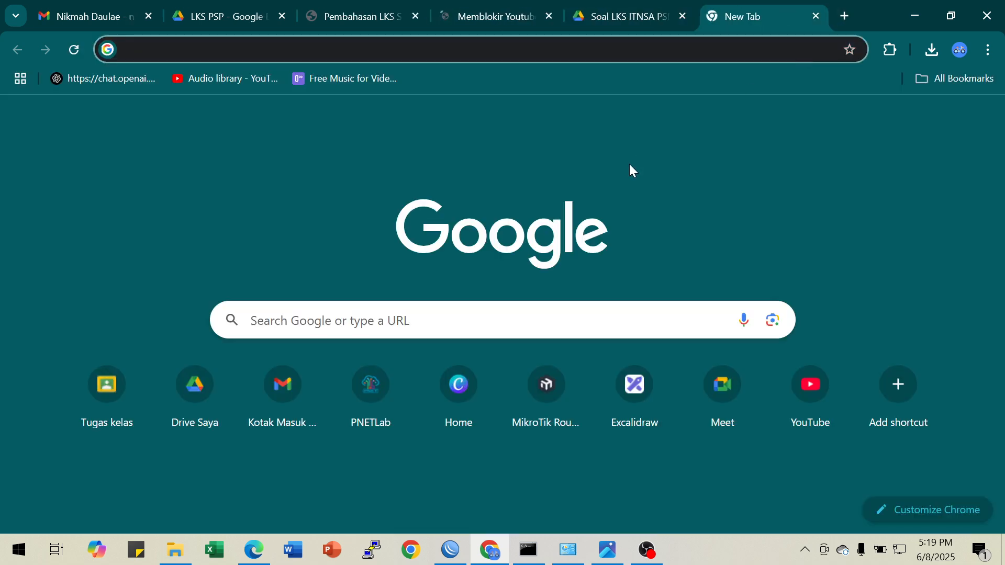
type("yo")
key("Return")
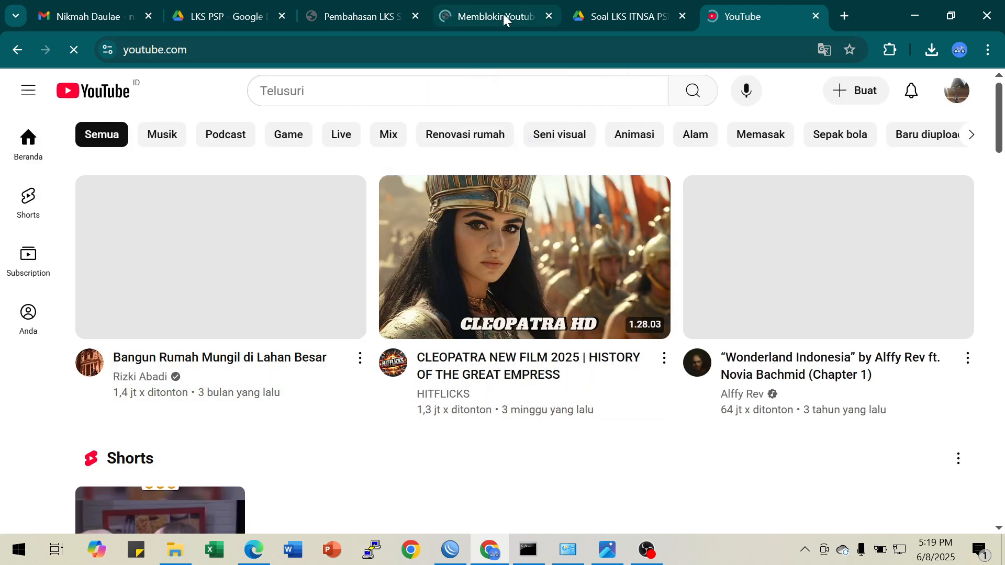
Find the Layer 7 regexp for blocking YouTube in the nds.id article and select the whole expression
left_click(499, 15)
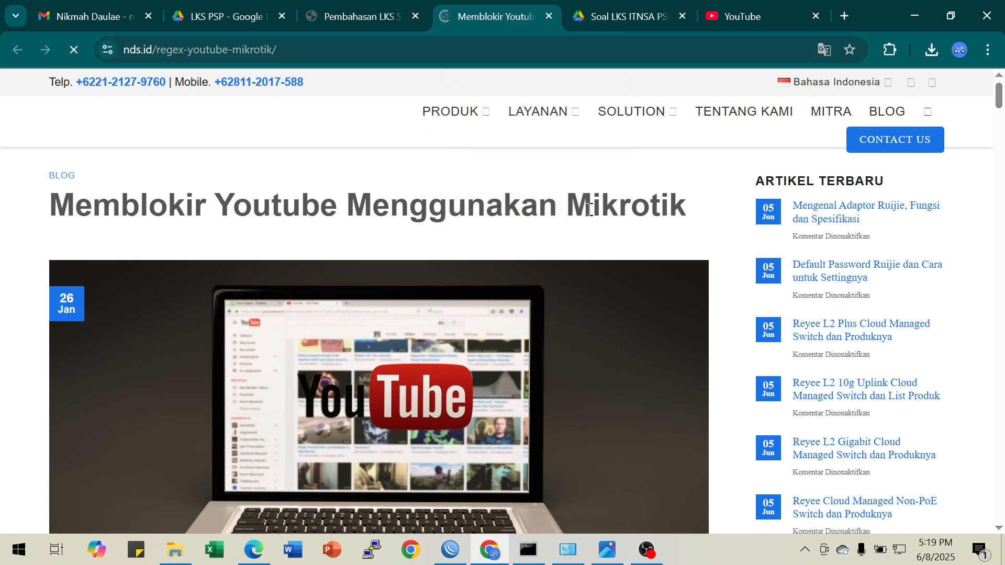
scroll(587, 240, "down", 9)
scroll(589, 281, "down", 15)
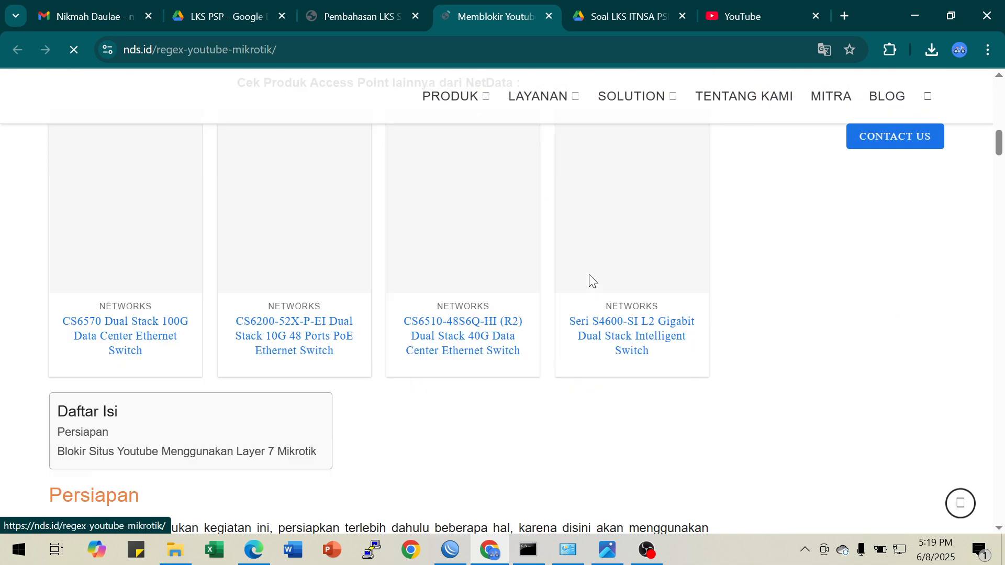
scroll(589, 282, "down", 18)
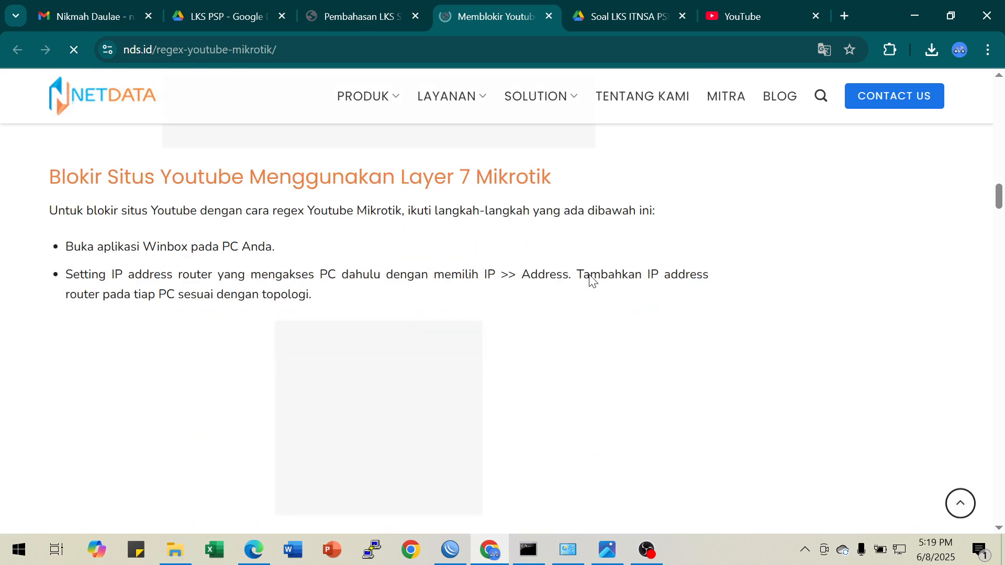
scroll(590, 282, "down", 18)
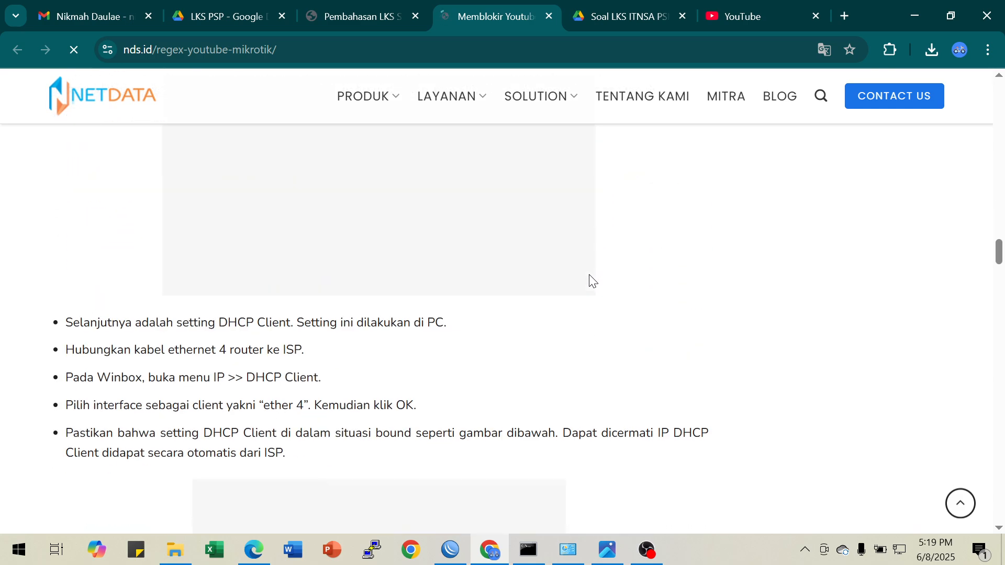
scroll(590, 282, "down", 12)
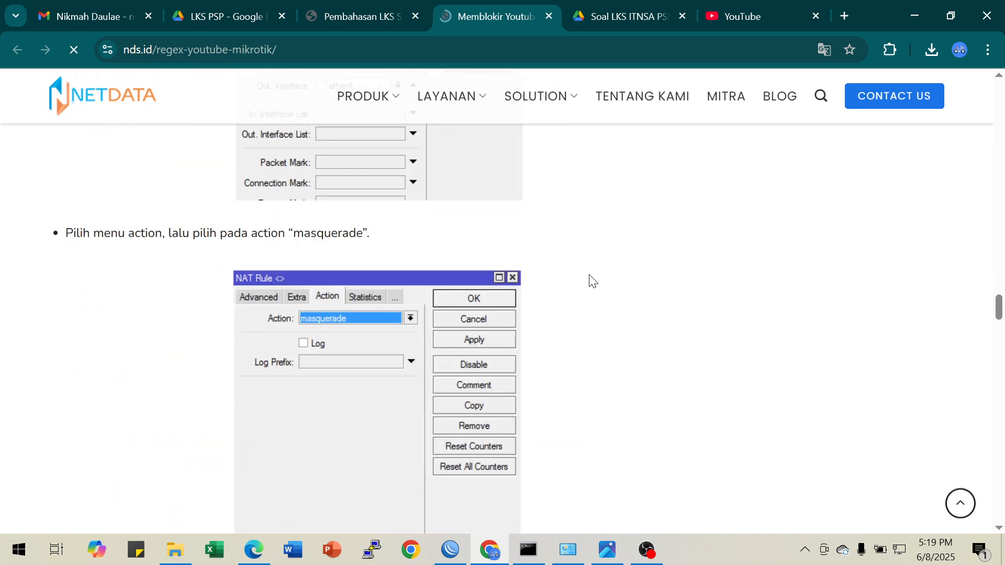
scroll(590, 281, "down", 3)
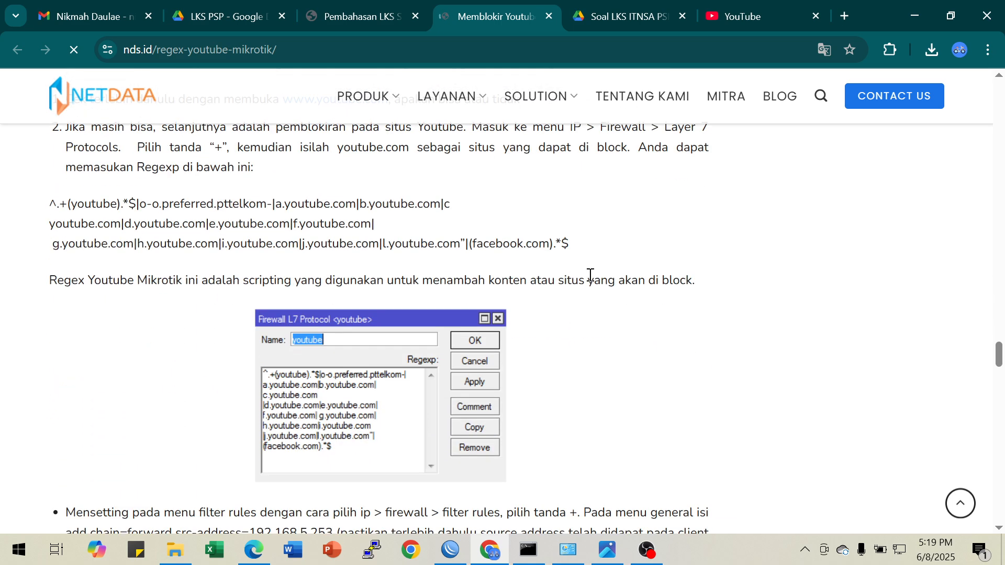
left_click_drag(50, 204, 576, 246)
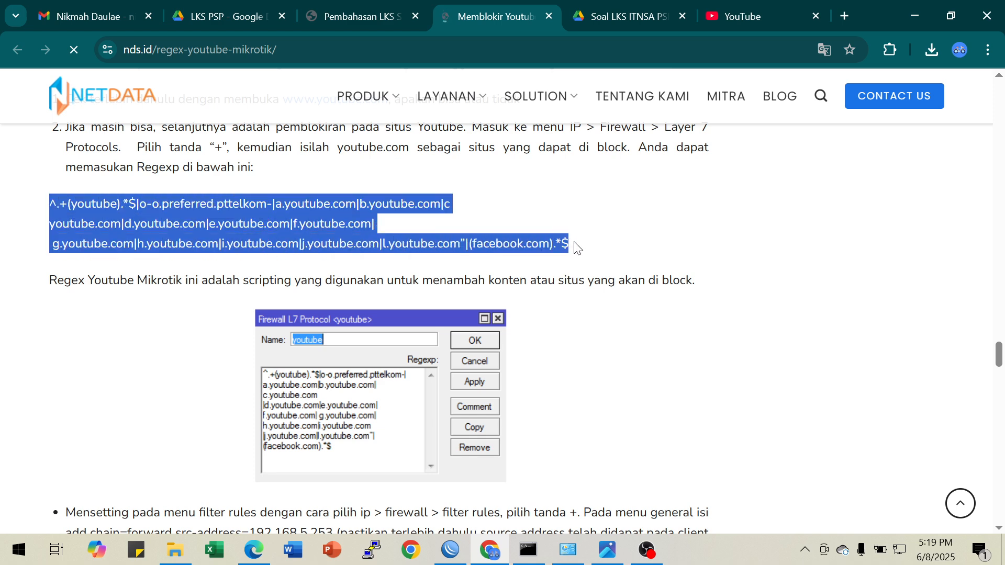
Switch to WinBox, close the router terminal, and open the firewall's Layer7 Protocols list
left_click(450, 549)
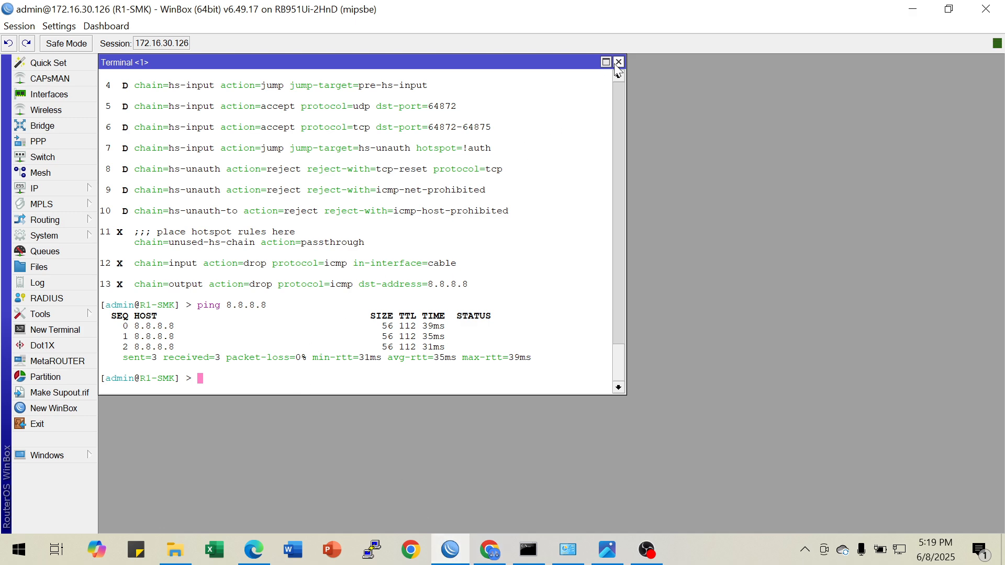
left_click(619, 62)
left_click(62, 186)
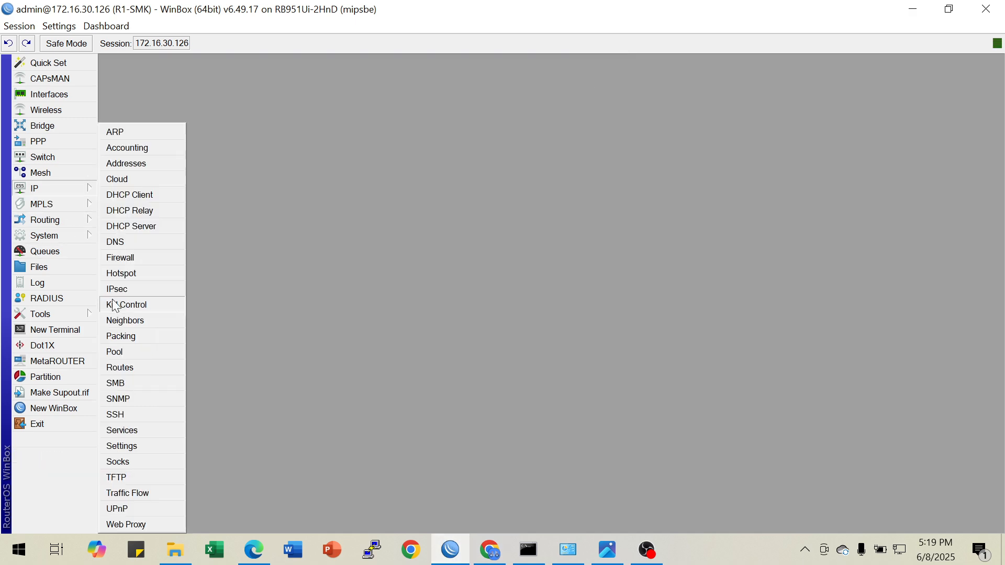
left_click(149, 259)
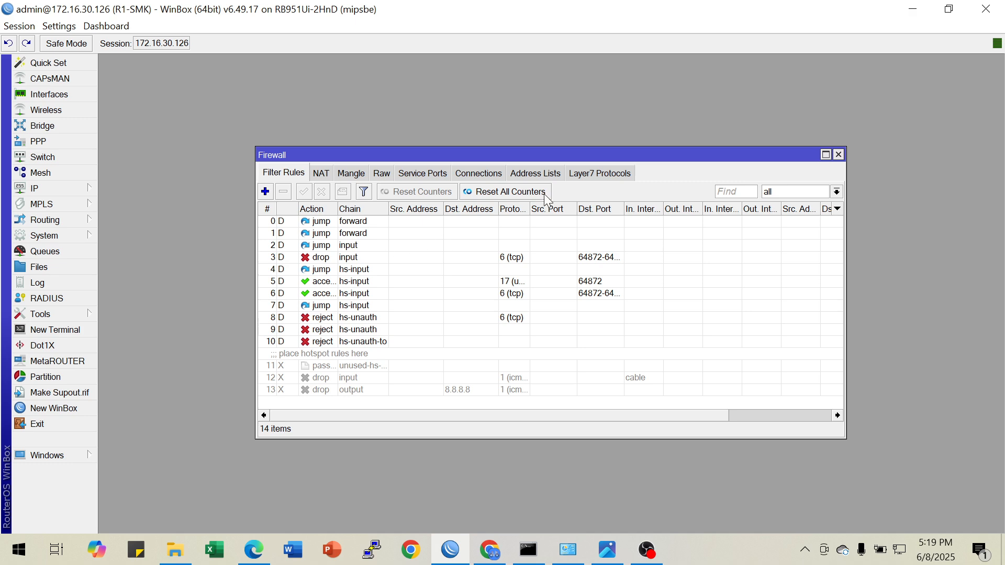
left_click(595, 176)
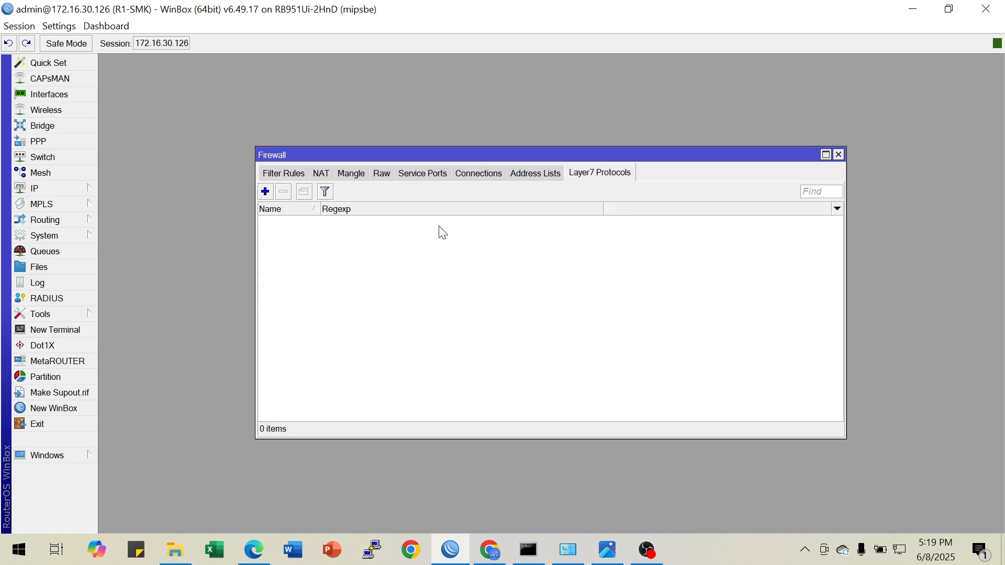
Create a Layer7 protocol named youtube with the copied YouTube-blocking regexp, and close the firewall window
left_click(267, 191)
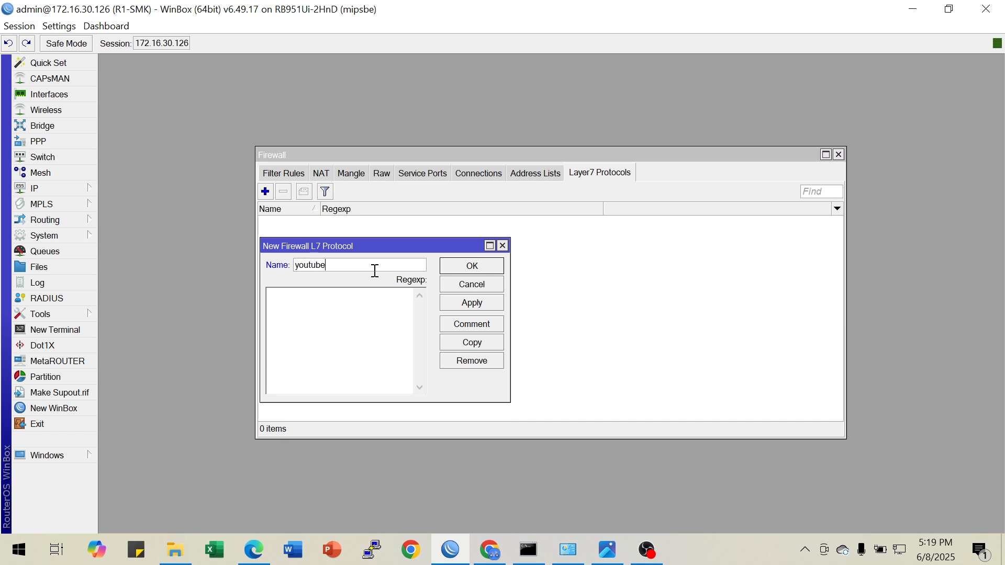
left_click(326, 310)
type("^.+(youtube).*$|o-o.preferred.pttelkom-|a.youtube.com|b.youtube.com|c.youtube.com|d.youtube.com|e.youtube.com|f.youtube.com| g.youtube.com|h.youtube.com|i.youtube.com|j.youtube.com|l.youtube.com\"|(facebook.com).*$")
left_click(459, 303)
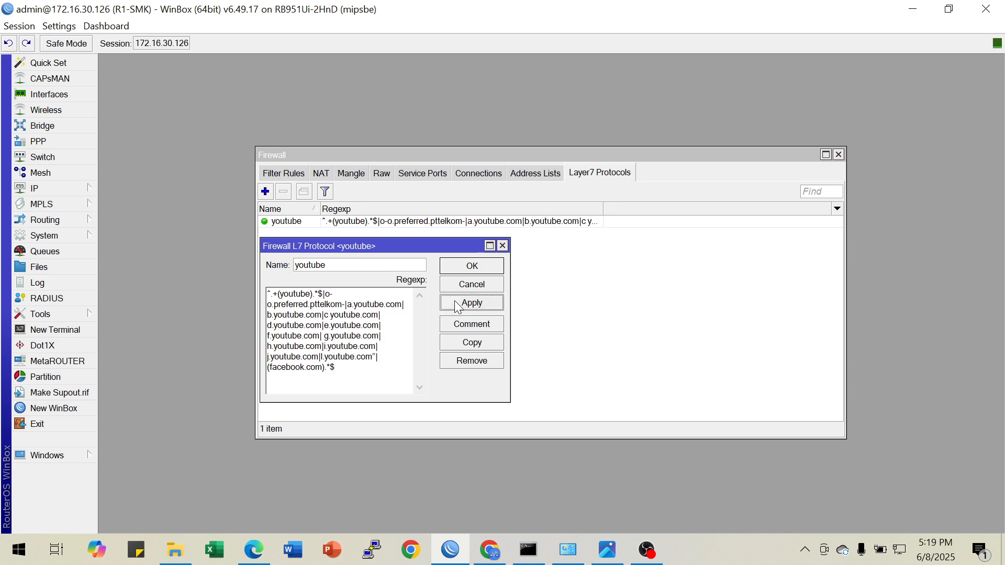
left_click(466, 268)
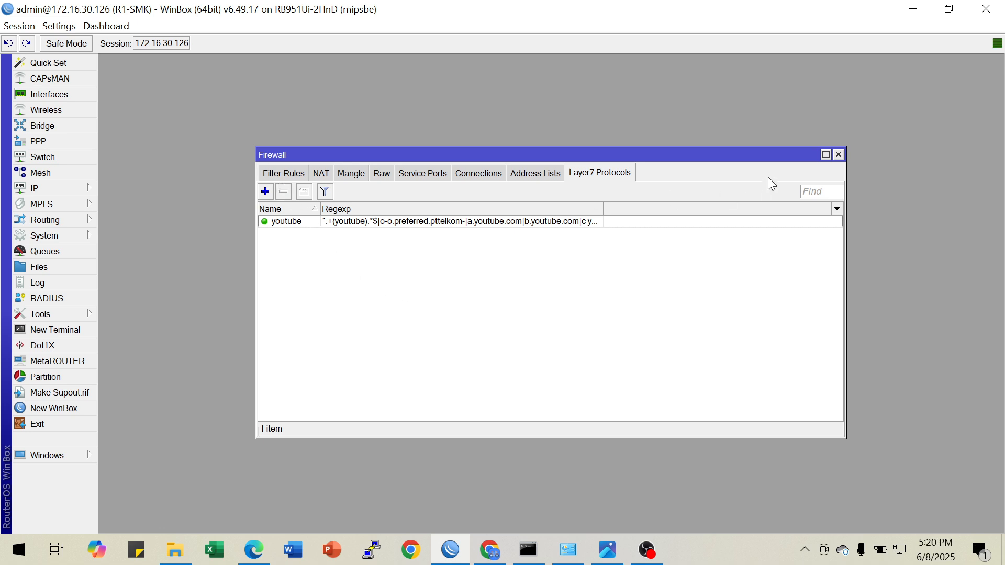
left_click(838, 155)
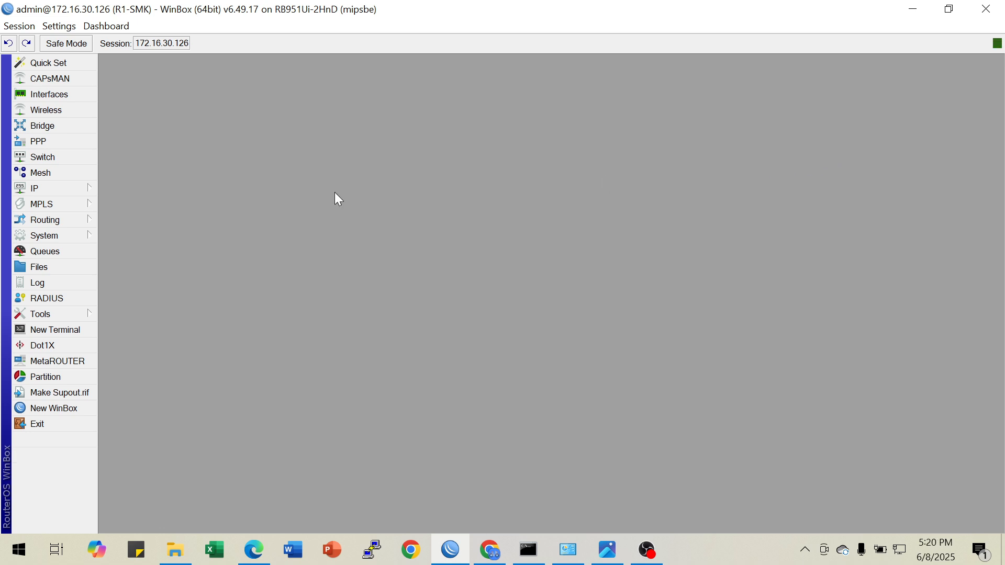
Reopen the firewall window to check the youtube entry among the Layer7 protocols, and close it again
left_click(73, 188)
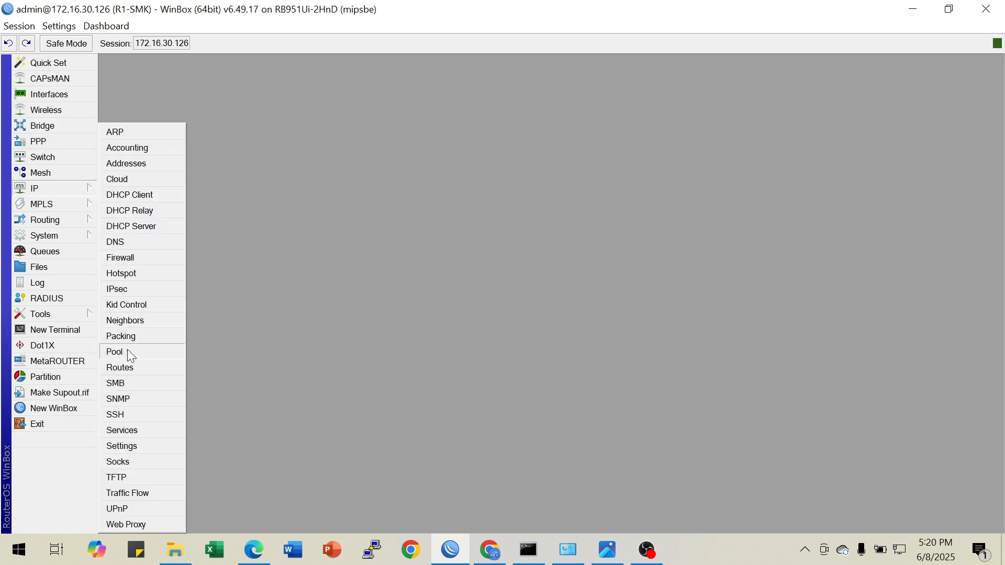
left_click(138, 258)
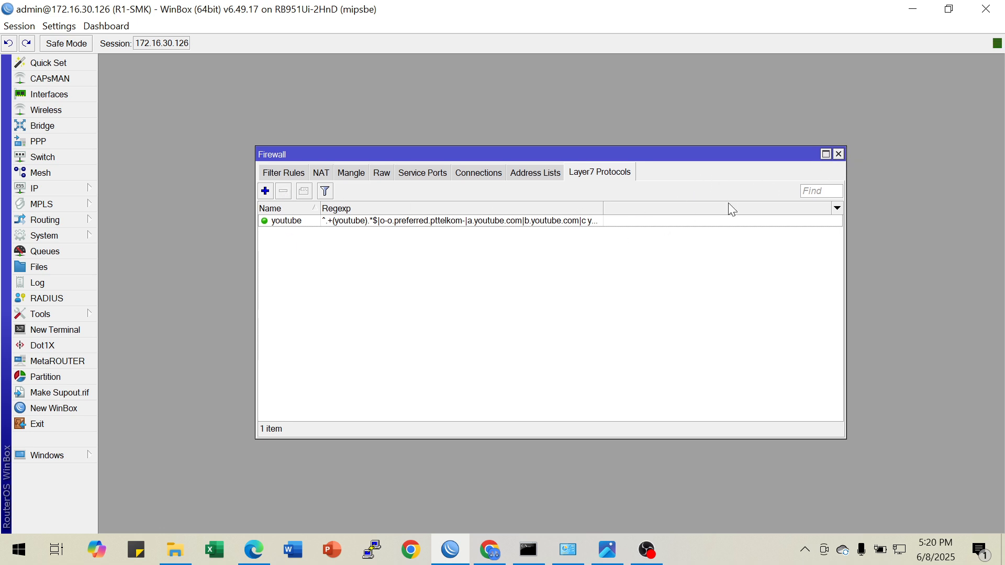
left_click(838, 154)
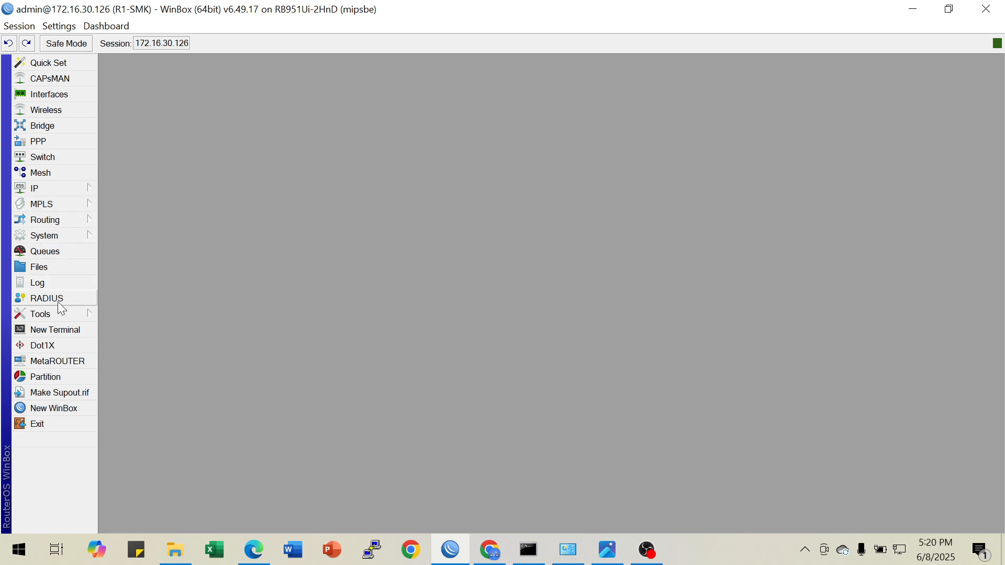
Open a router terminal, skip the password change, and begin the command ip firewall filter add chain=forward
left_click(83, 328)
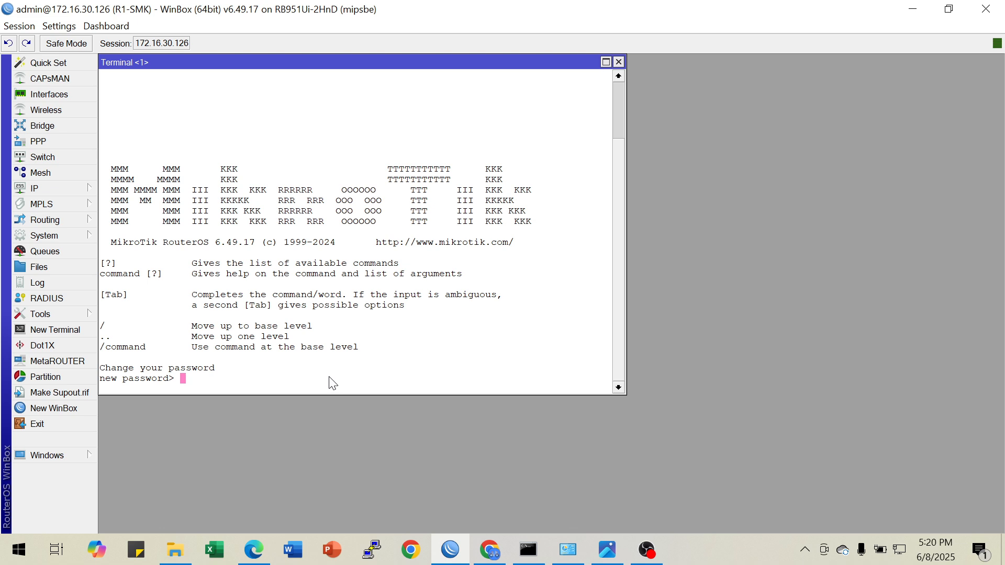
key("Return")
type("ip fir")
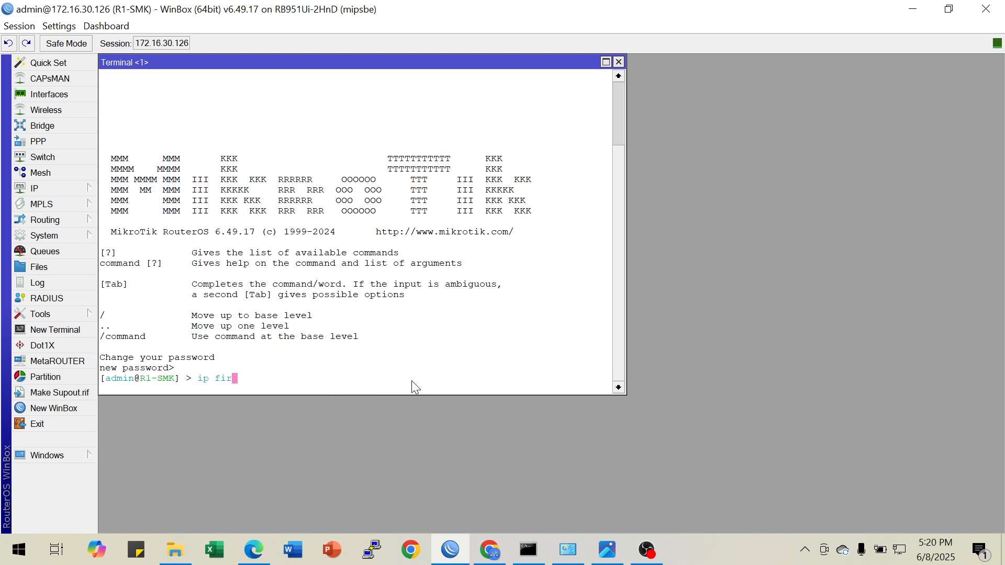
key("Tab")
type("f")
key("Tab")
type("ad")
key("Tab")
type("ch")
key("Tab")
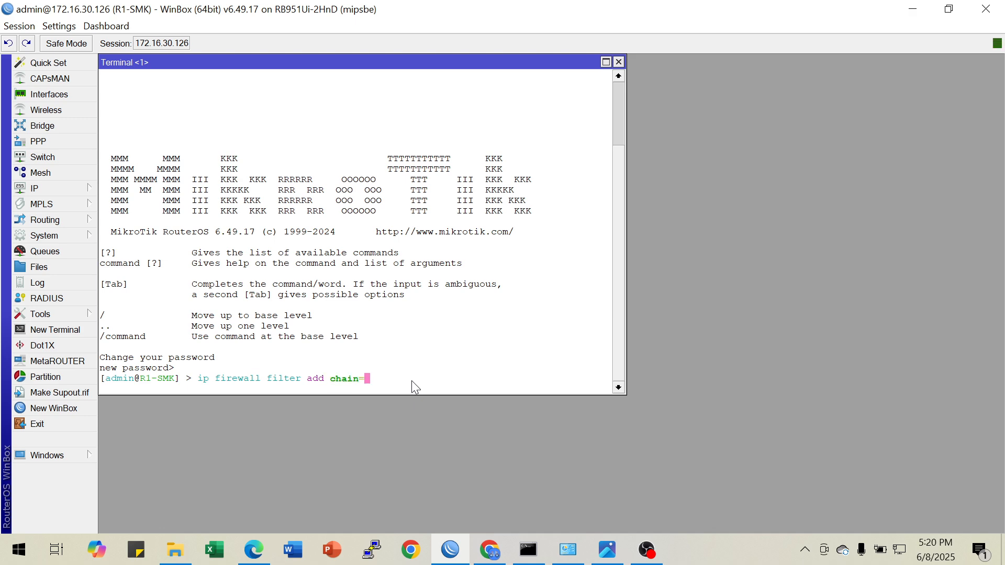
key("Tab")
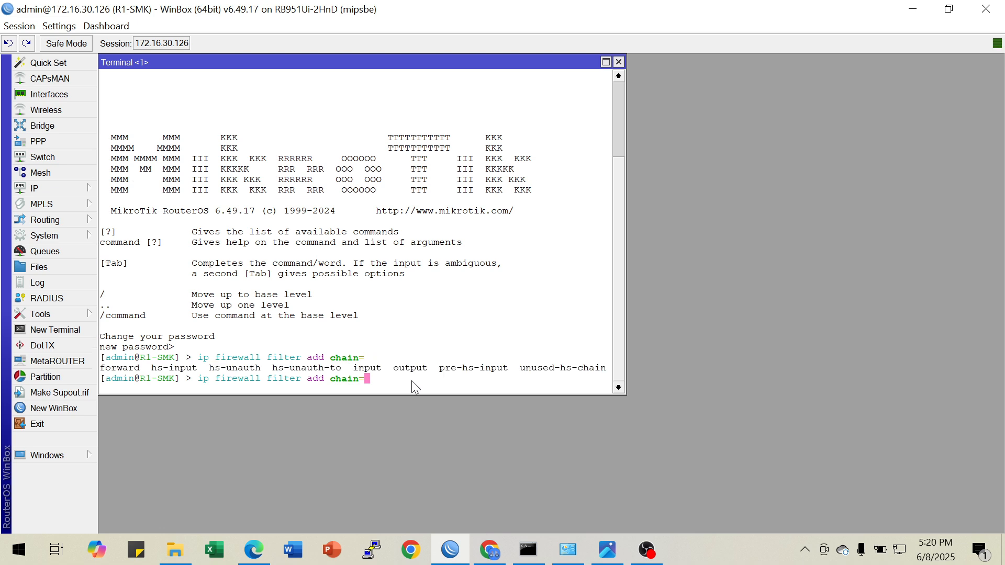
type("f")
key("Tab")
left_click(492, 551)
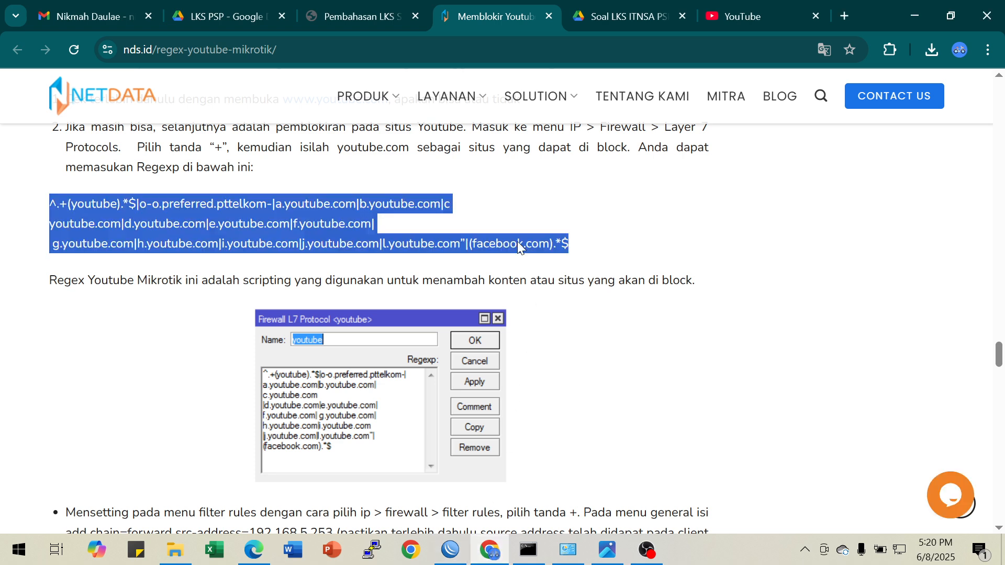
left_click(623, 15)
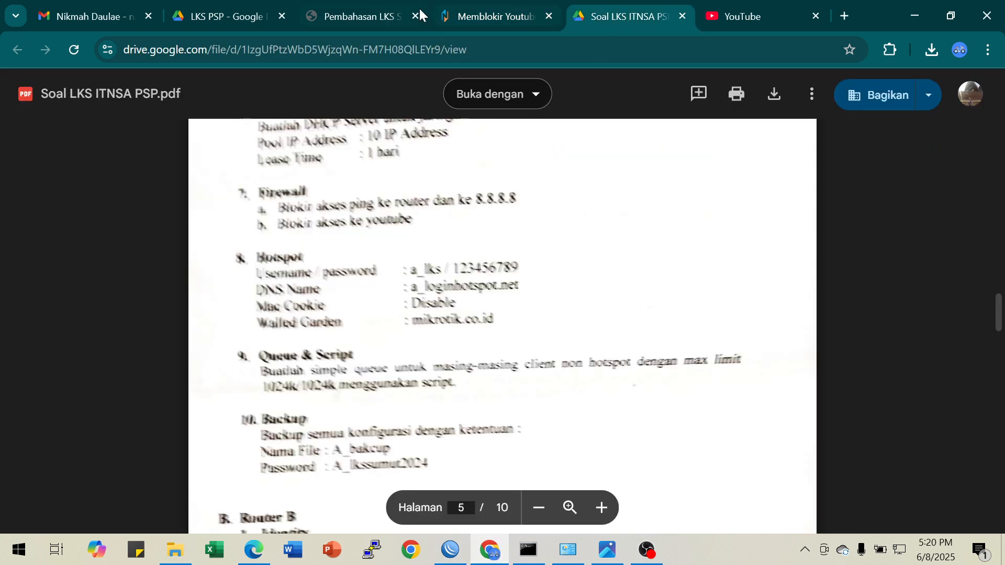
left_click(347, 13)
scroll(605, 312, "up", 3)
scroll(605, 312, "down", 6)
scroll(606, 313, "up", 12)
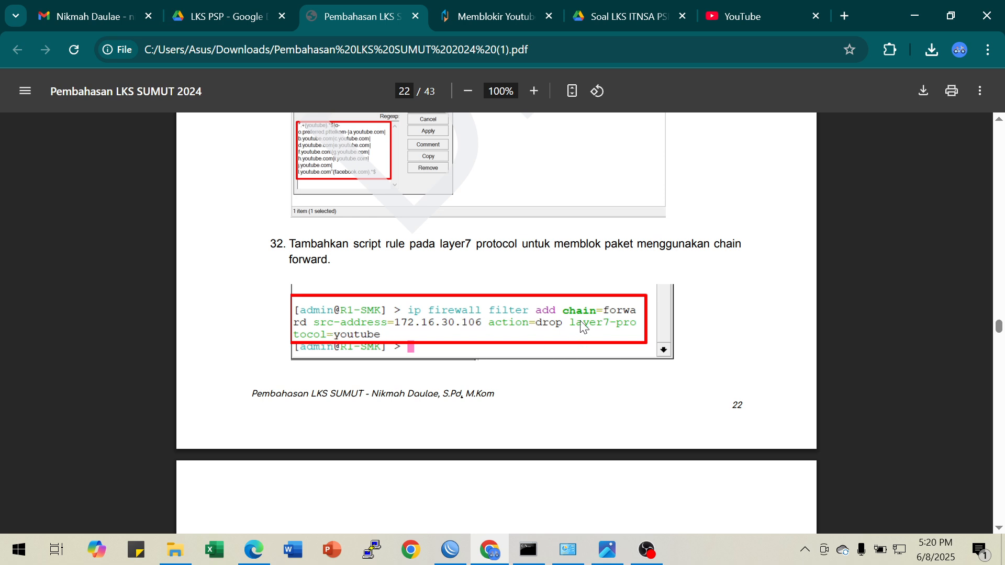
left_click(450, 549)
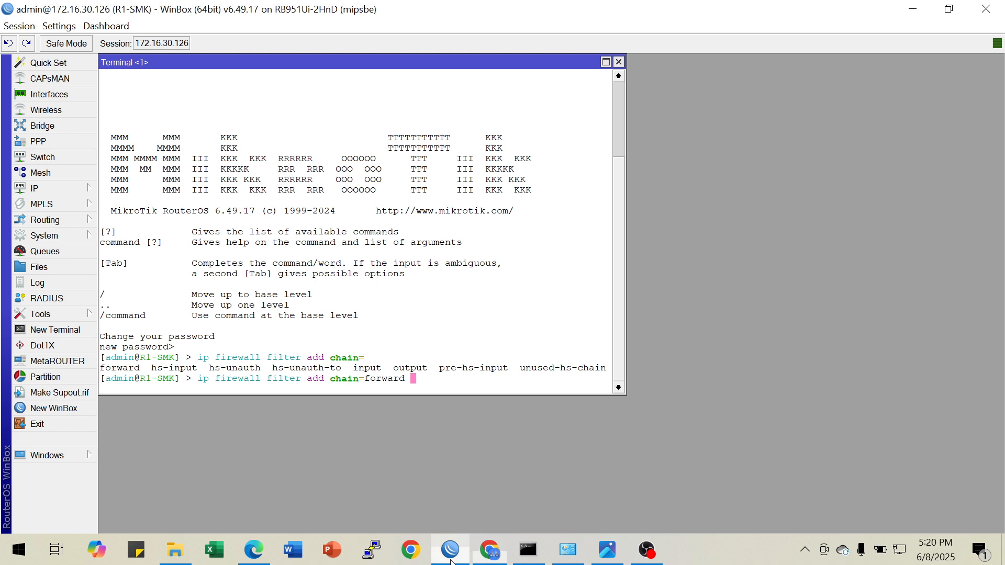
type("action=drop ")
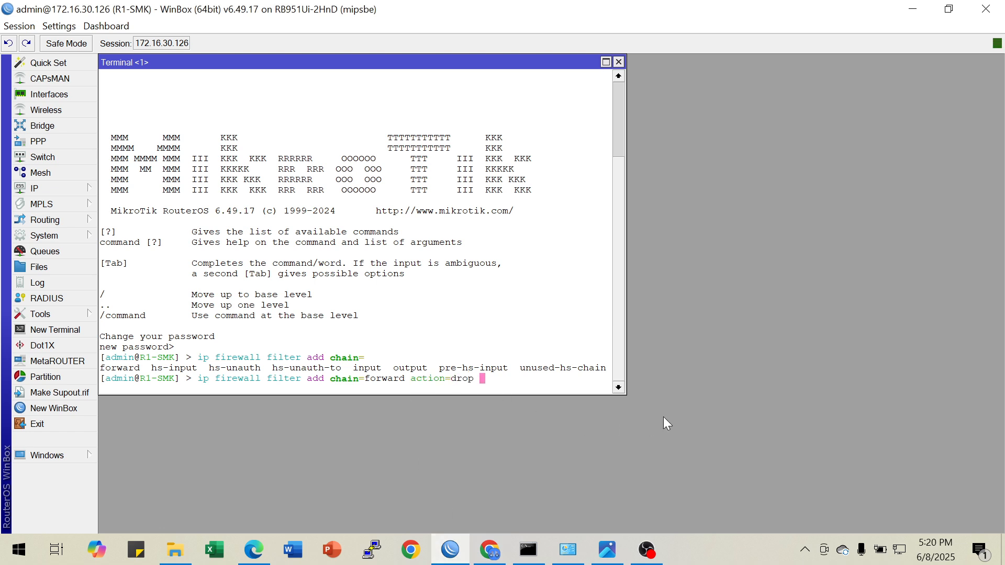
type("layer7-protocol=youtube")
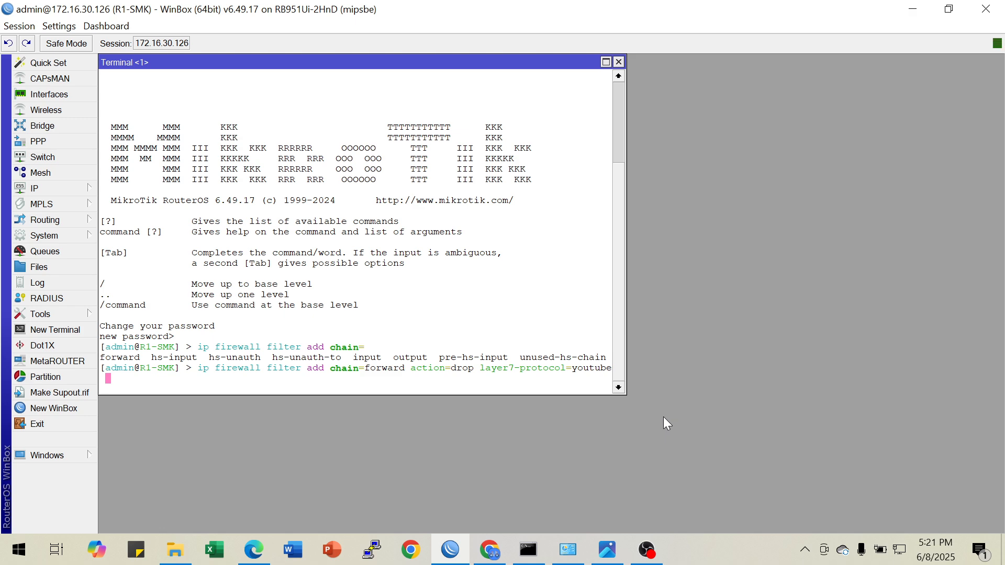
Recheck the rule in the Chrome PDF, return to WinBox, complete the command with src-address=172.16.30.106, and run it
left_click(498, 556)
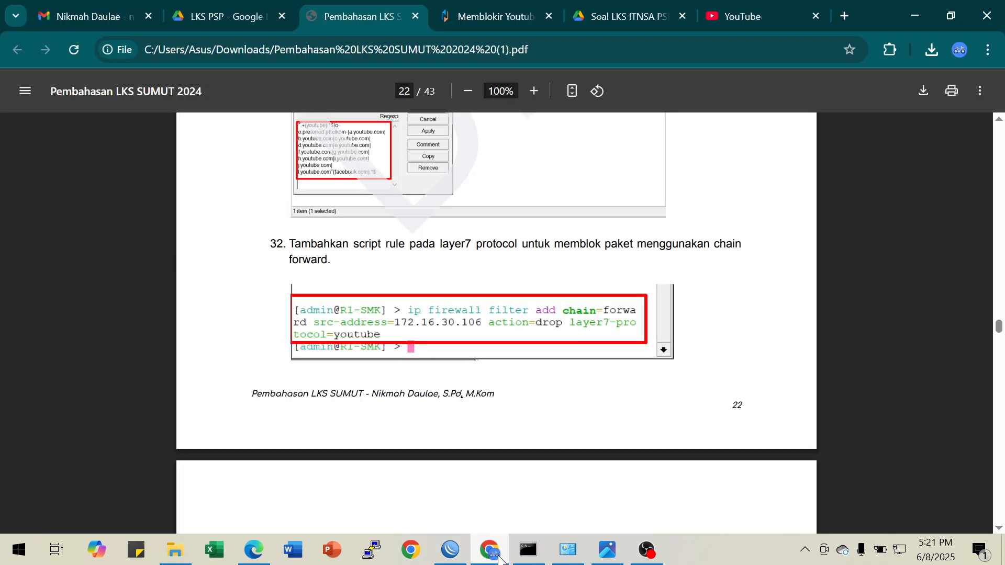
left_click(450, 549)
type("src-")
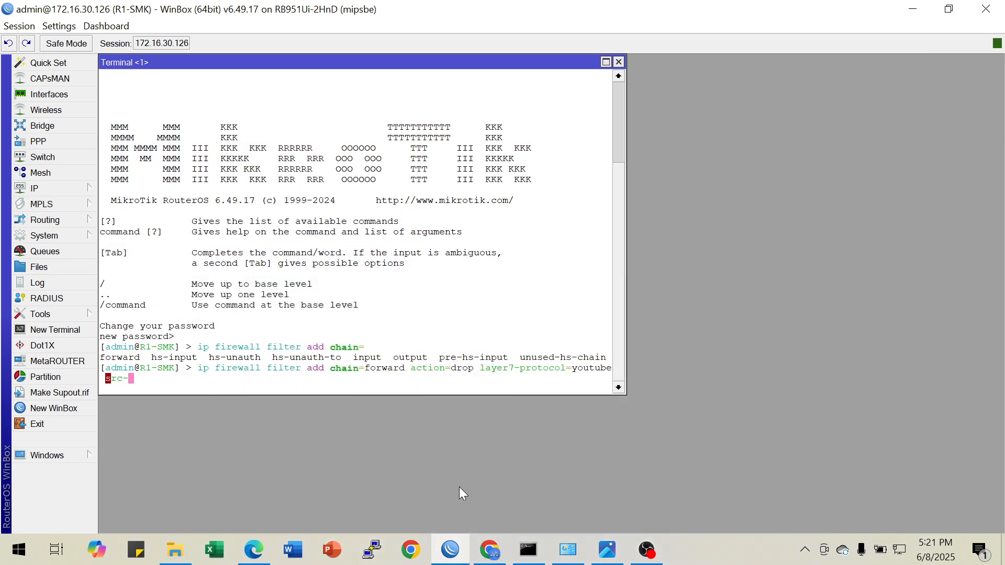
type("ad")
key("Tab")
type("172.16.30.106")
key("Return")
key("Return")
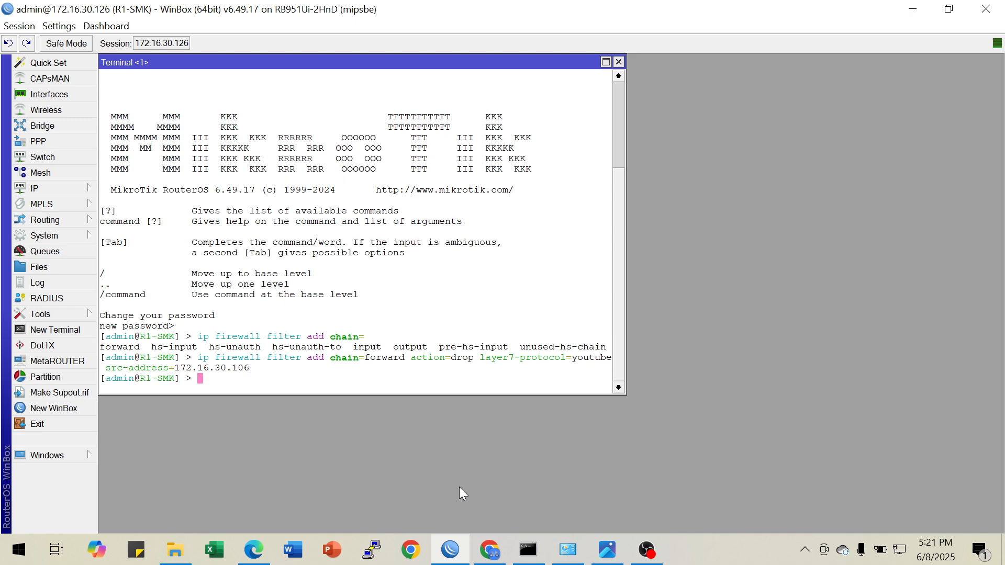
Print the firewall filter rules and check the forward drop rule for the youtube Layer7 protocol
type("ip firewall ")
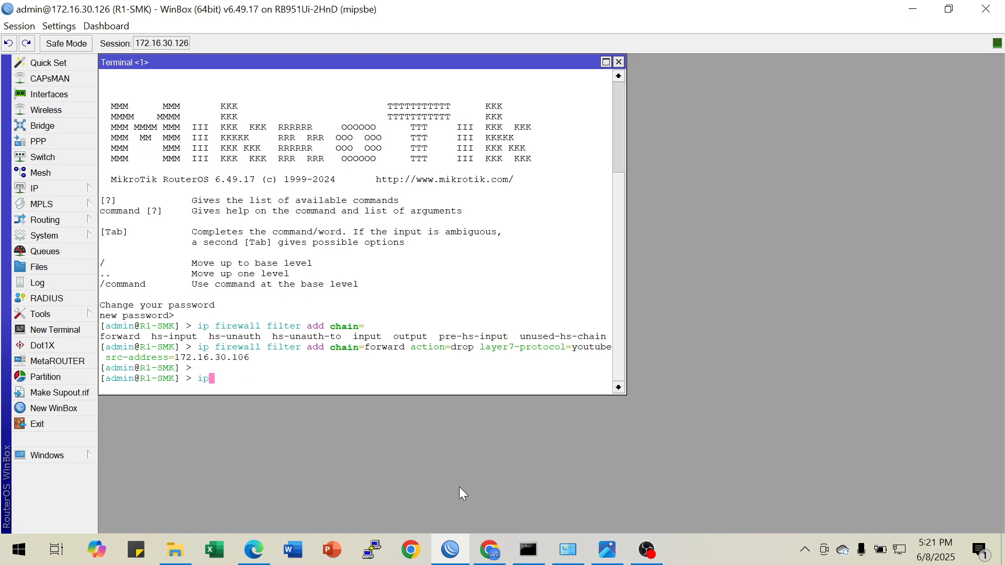
type("filter pr")
key("Return")
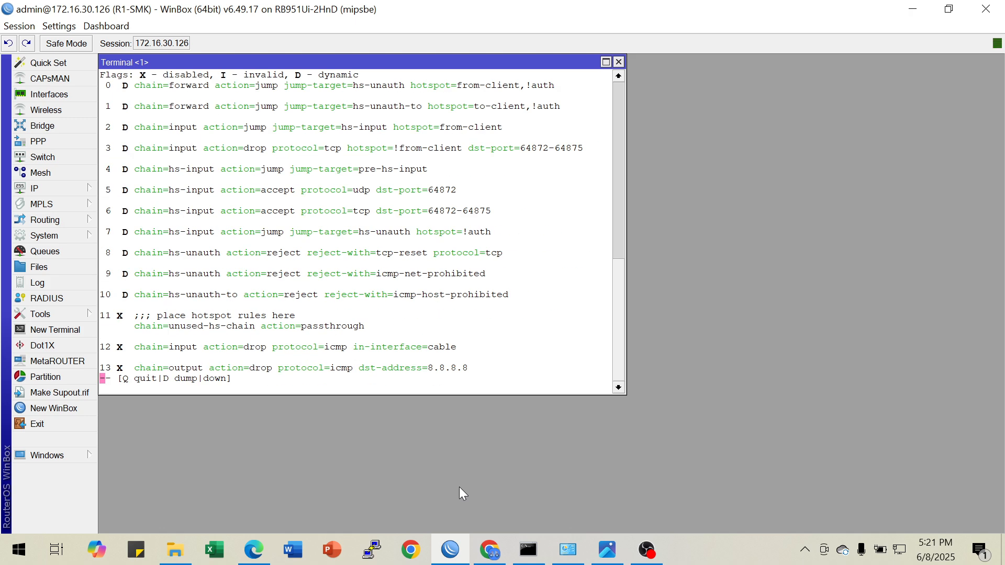
key("Down")
key("Down")
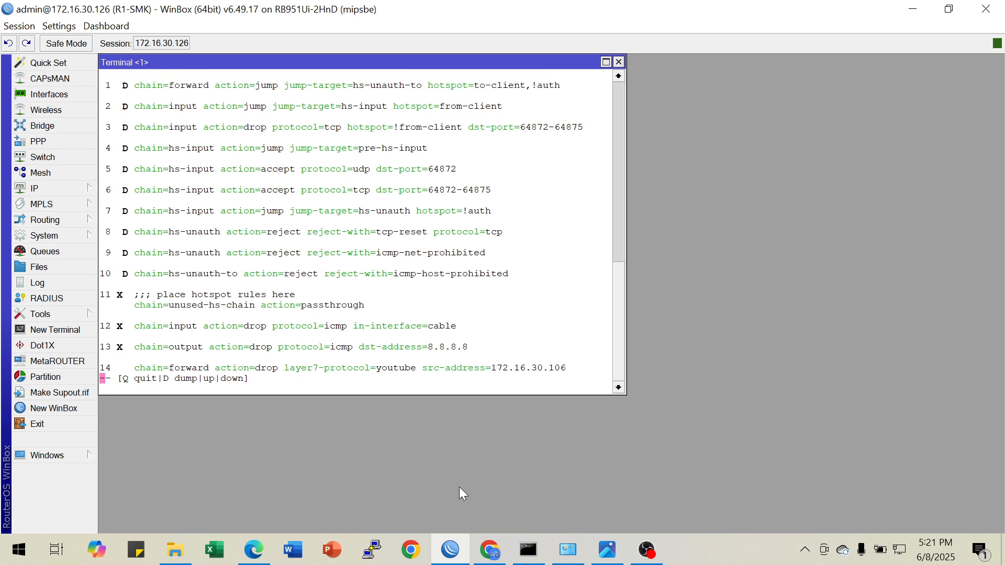
key("q")
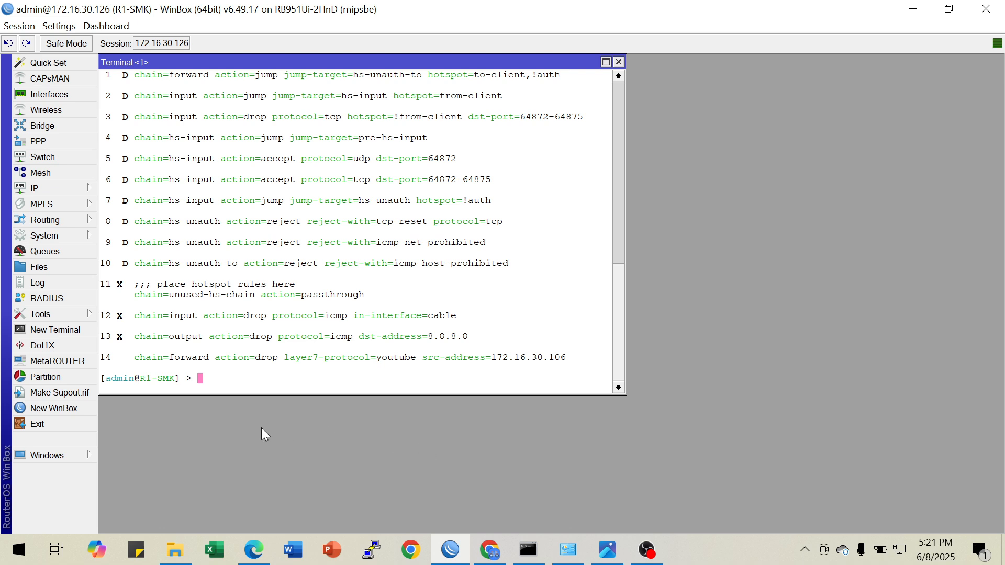
left_click_drag(135, 361, 574, 368)
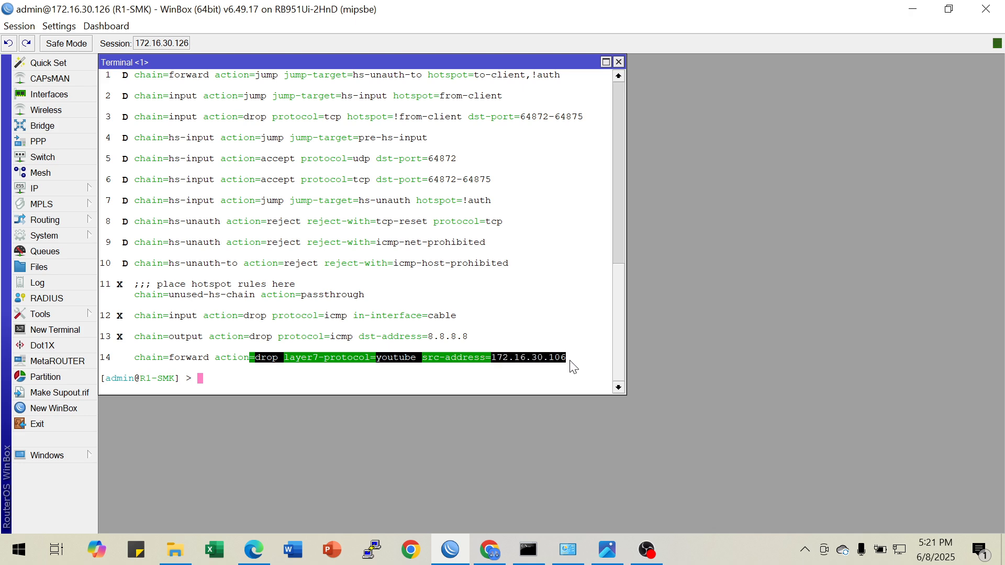
left_click(526, 381)
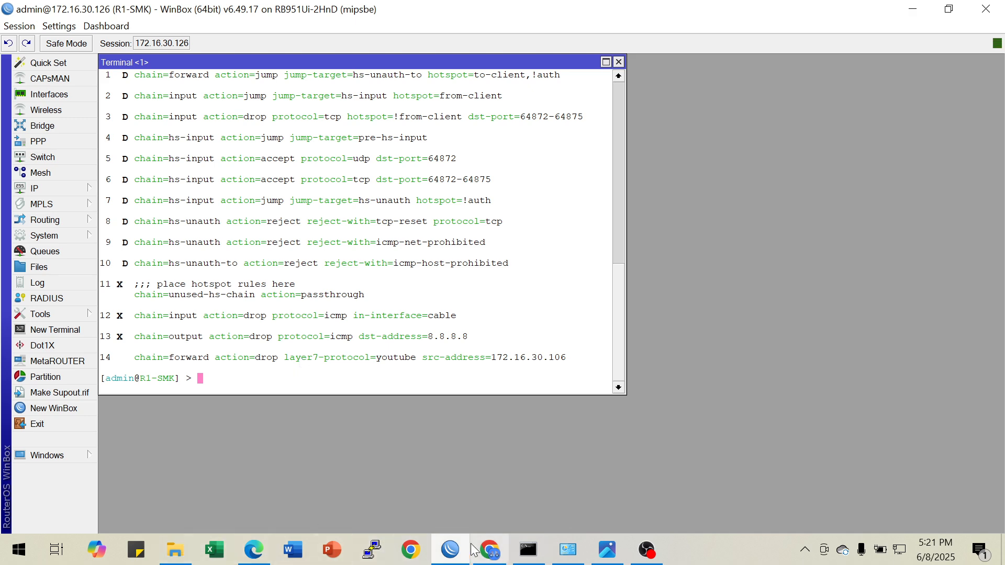
Switch to Microsoft Edge, search for youtube in a new tab, and open the YouTube site to test the block
mouse_move(492, 558)
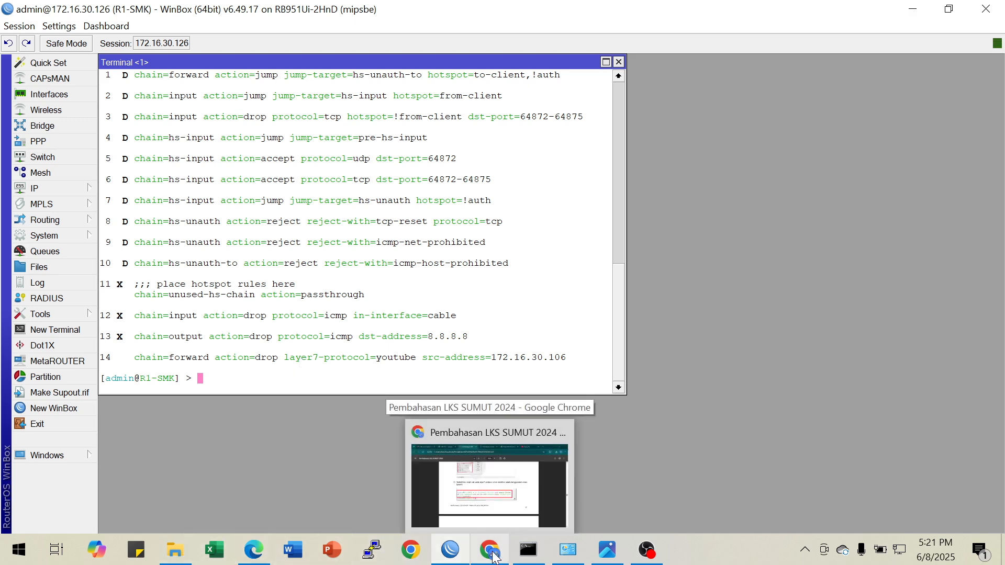
left_click(254, 550)
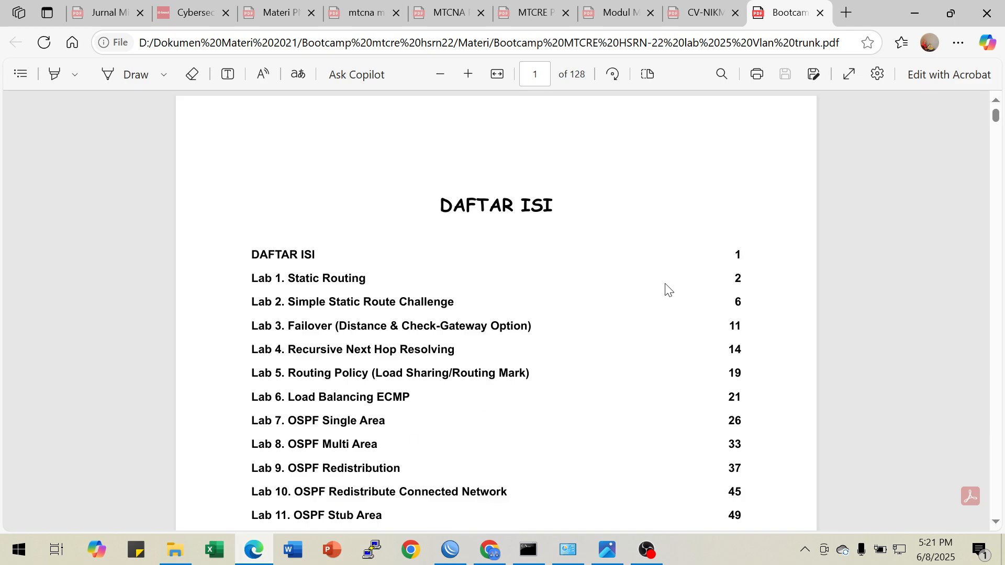
left_click(847, 13)
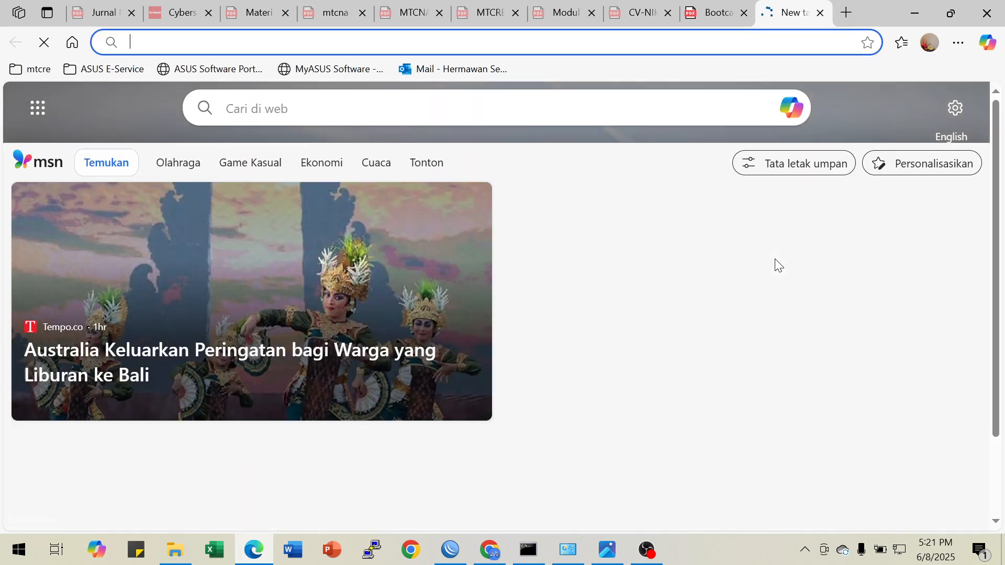
type("yo")
key("Return")
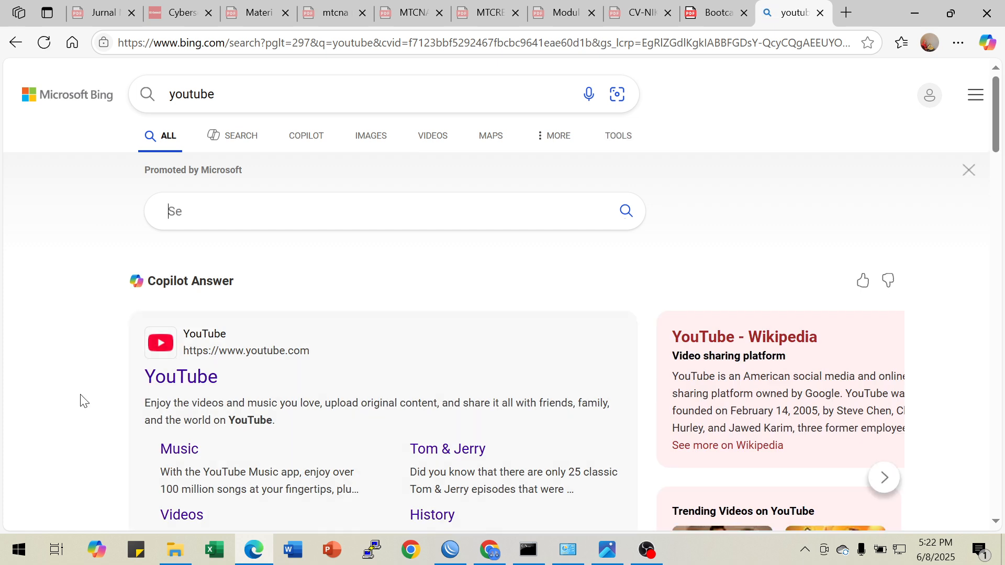
left_click(185, 381)
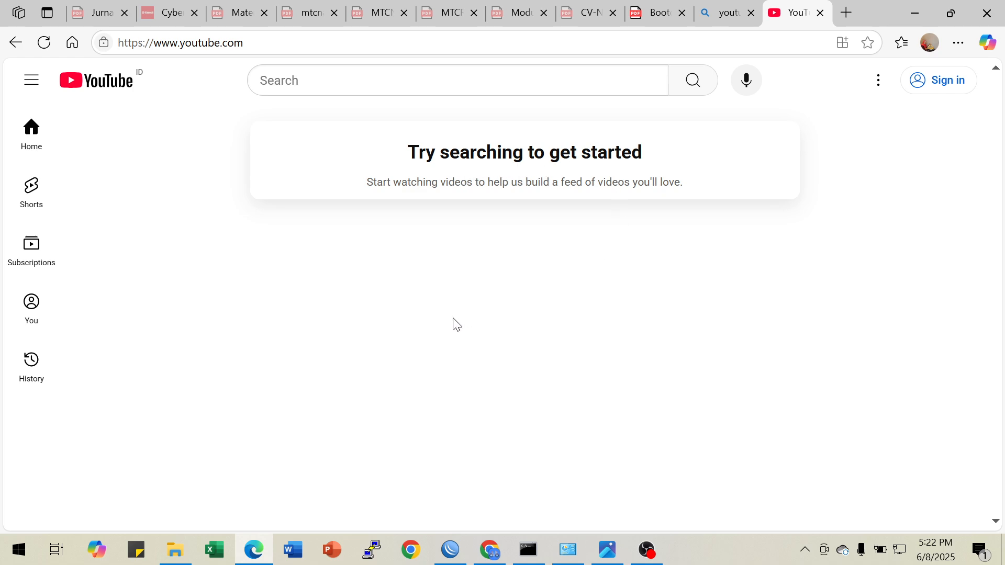
Search YouTube for "rumah ngoprek" and open the Rumah Ngoprek channel to test the block, closing the YouTube tab when done
left_click(317, 76)
type("rum")
key("Tab")
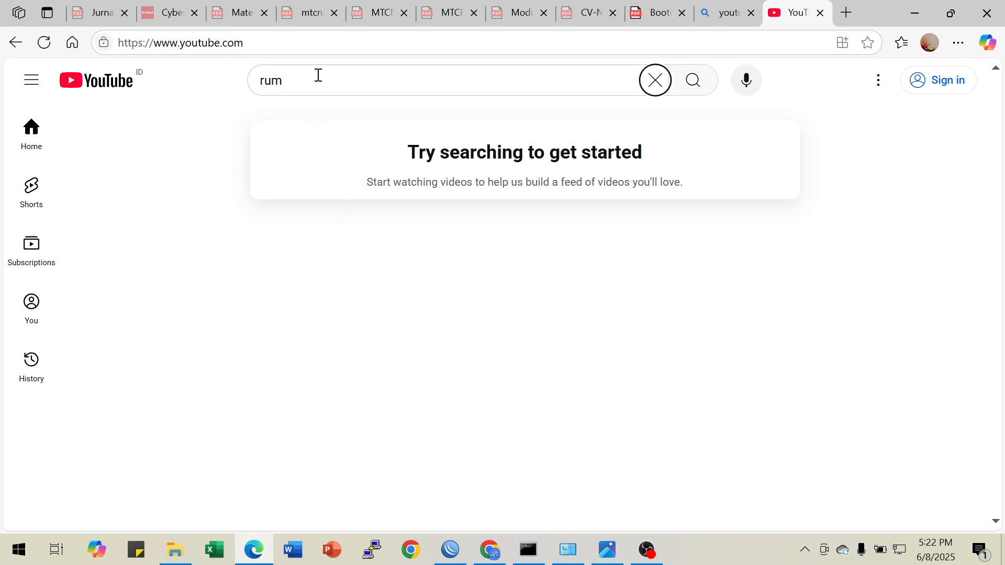
left_click(318, 76)
type("a")
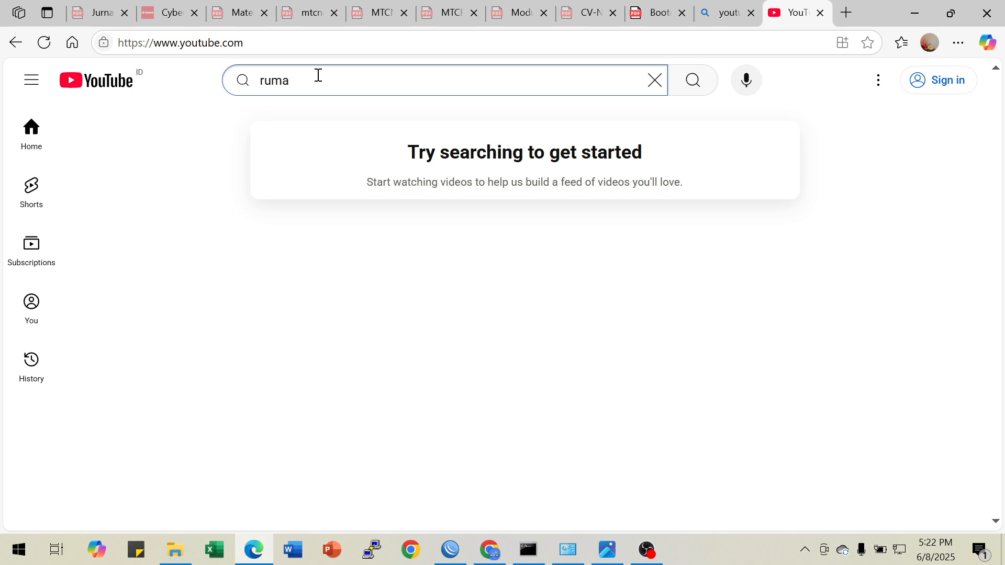
type("h ngoprek")
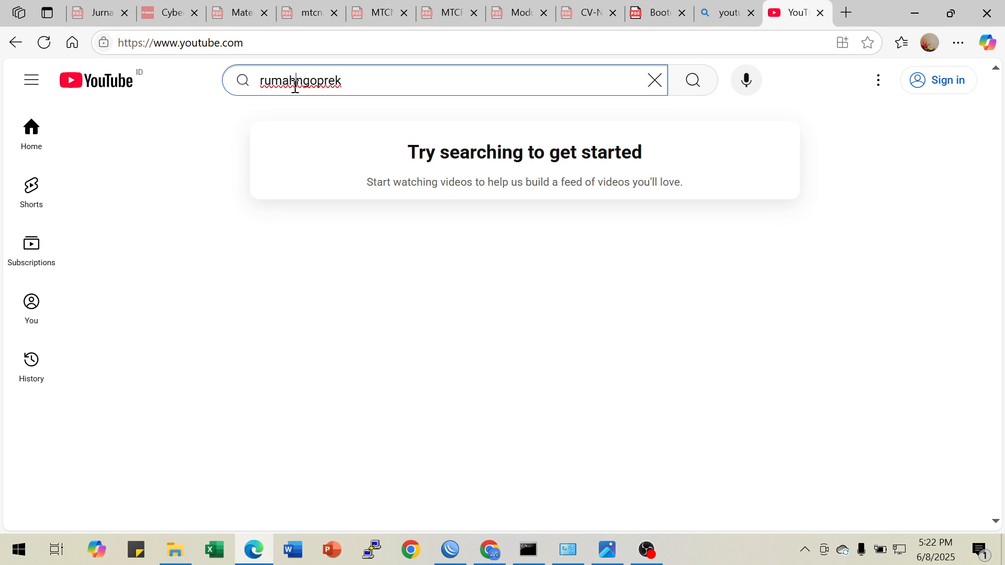
left_click(354, 79)
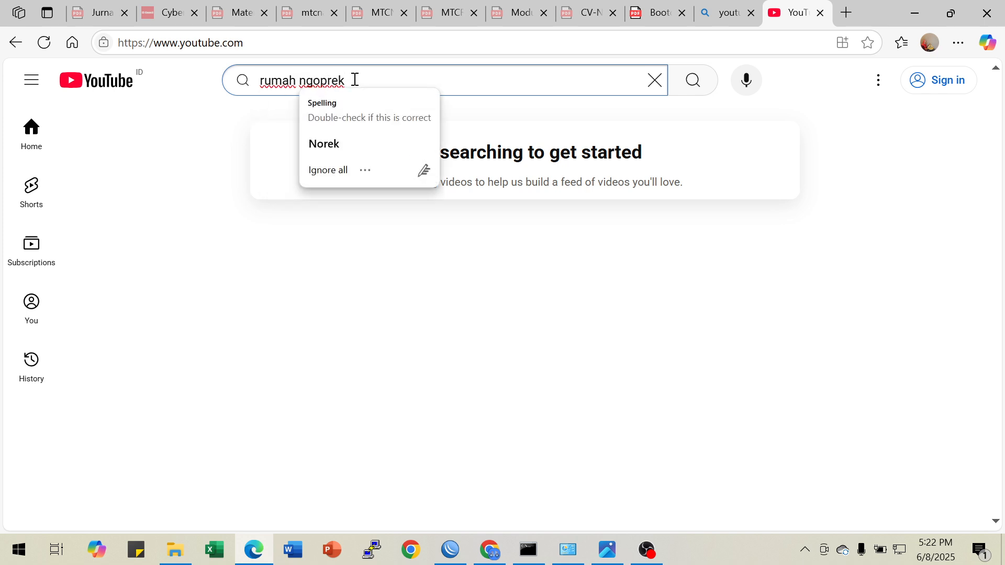
key("Return")
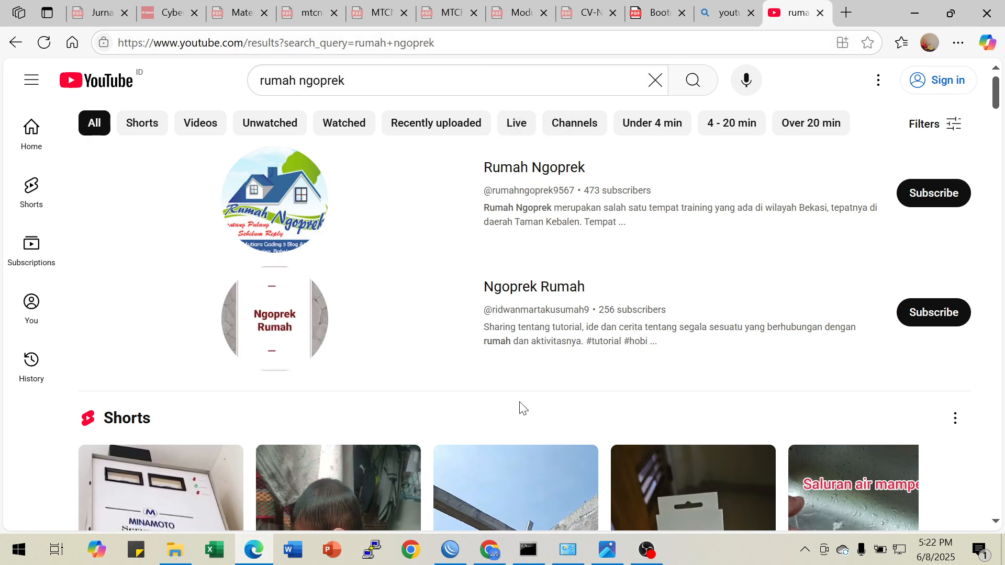
left_click(506, 174)
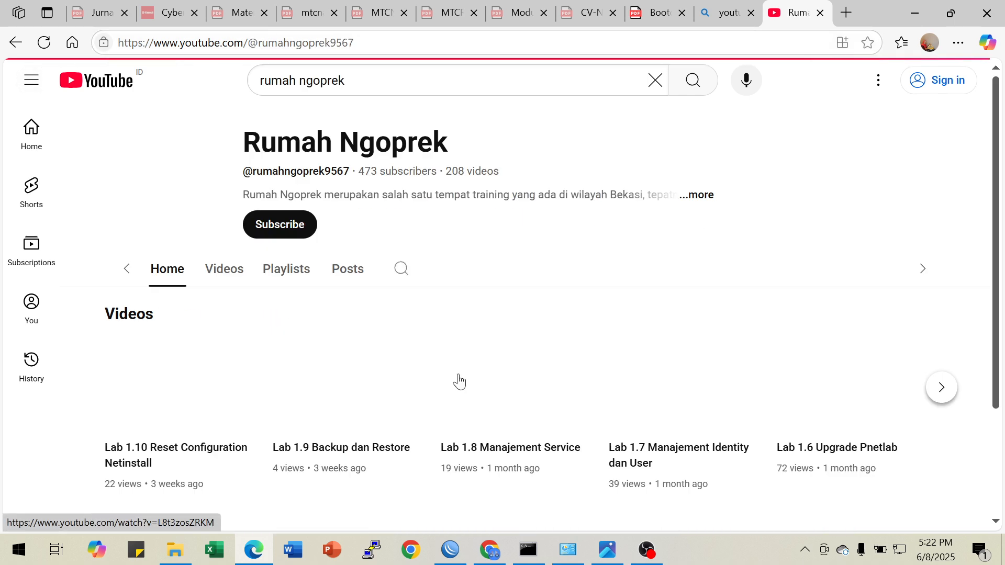
left_click(820, 12)
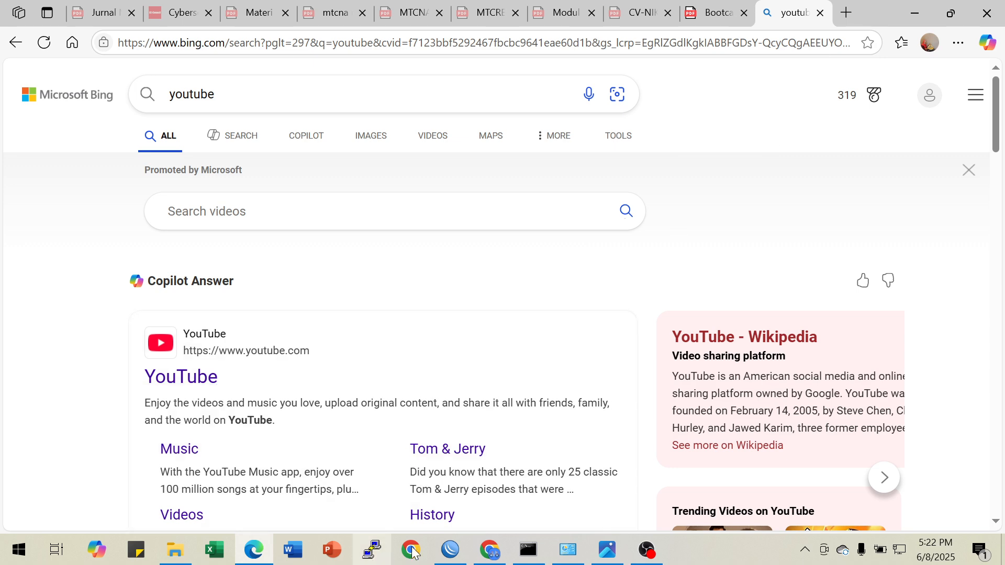
left_click(490, 551)
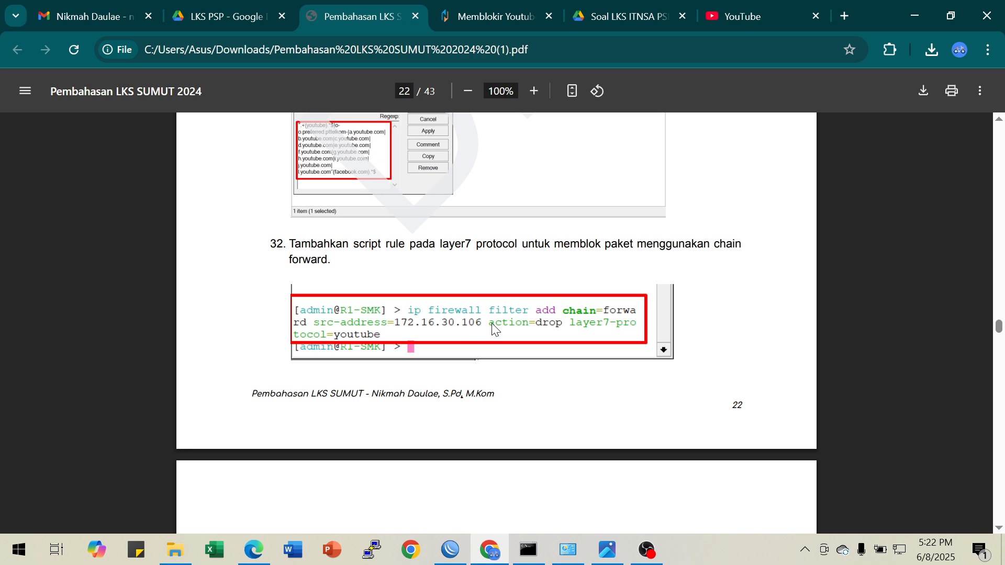
left_click(450, 549)
scroll(489, 386, "down", 8)
scroll(490, 388, "up", 4)
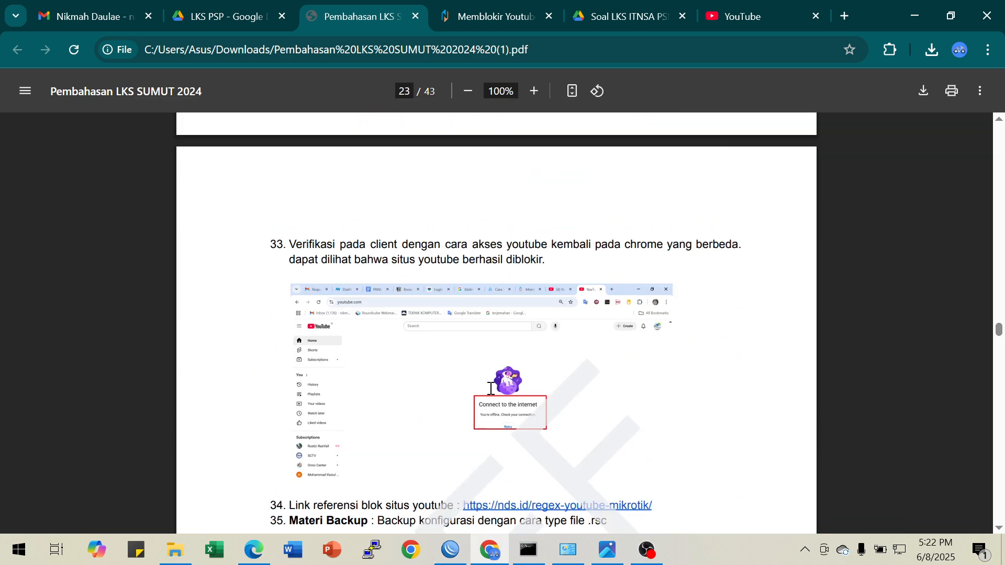
scroll(490, 388, "down", 6)
scroll(490, 388, "up", 12)
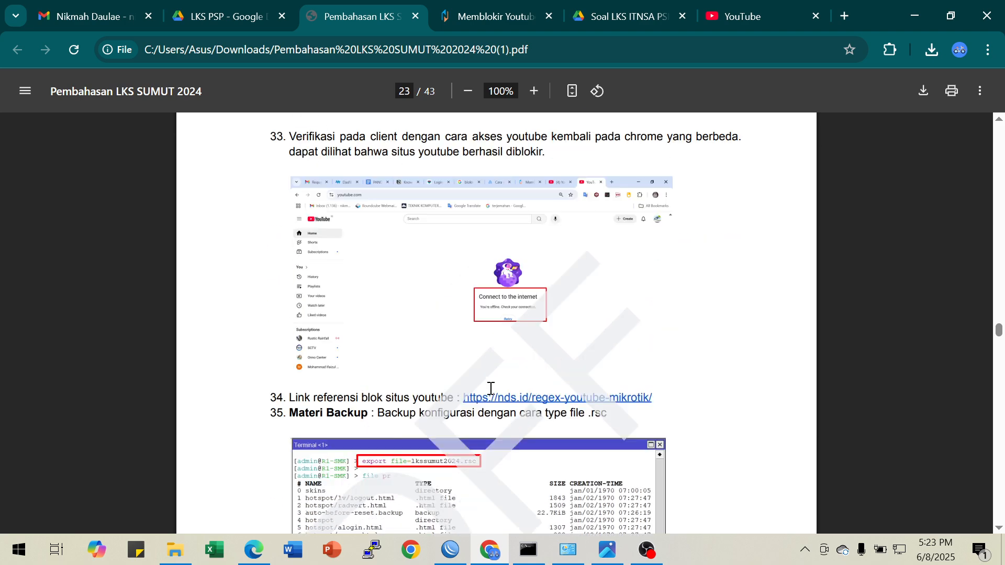
scroll(490, 389, "up", 9)
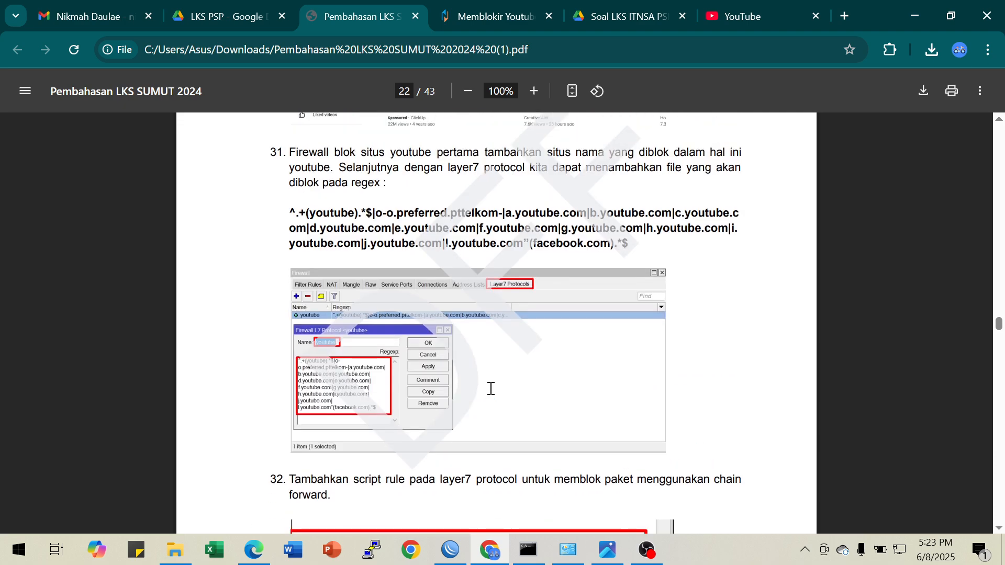
scroll(490, 389, "down", 8)
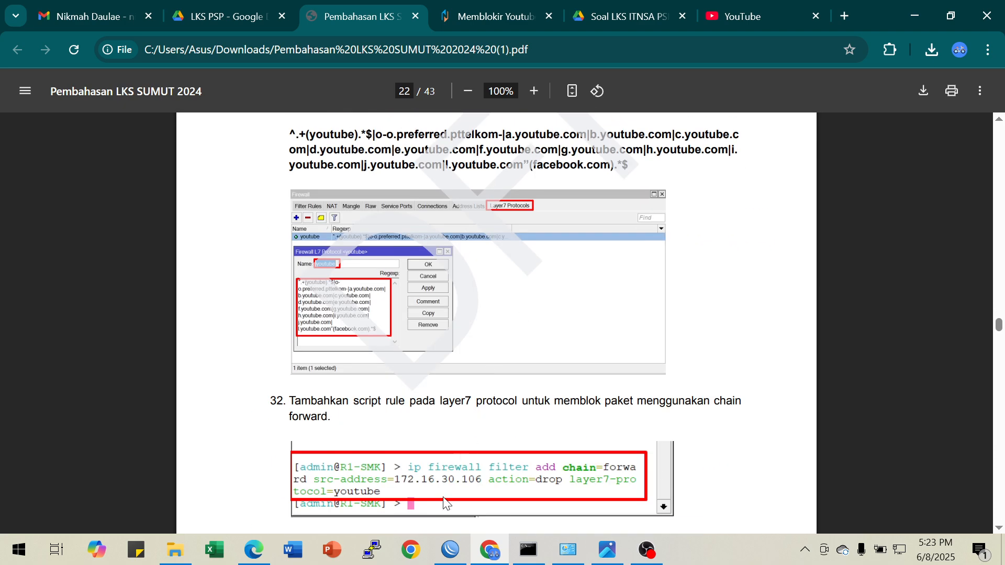
Switch to WinBox, close the terminal, and open the firewall's filter rules list
left_click(450, 550)
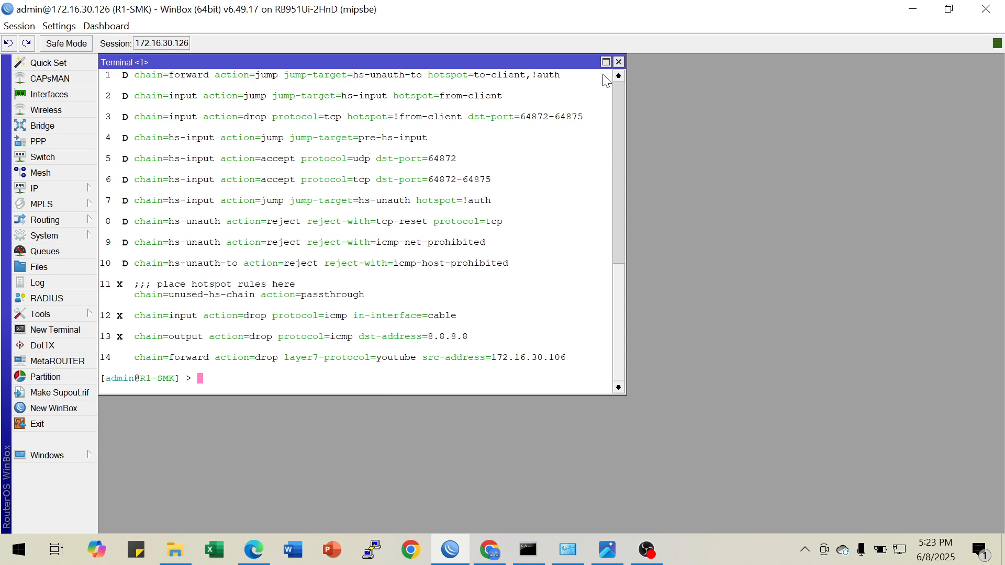
left_click(618, 62)
left_click(78, 190)
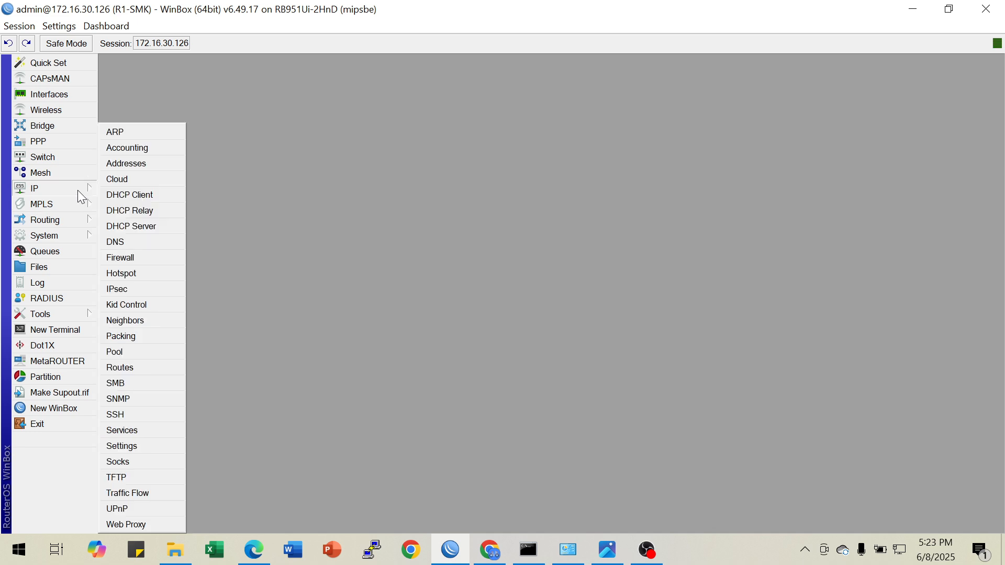
left_click(138, 257)
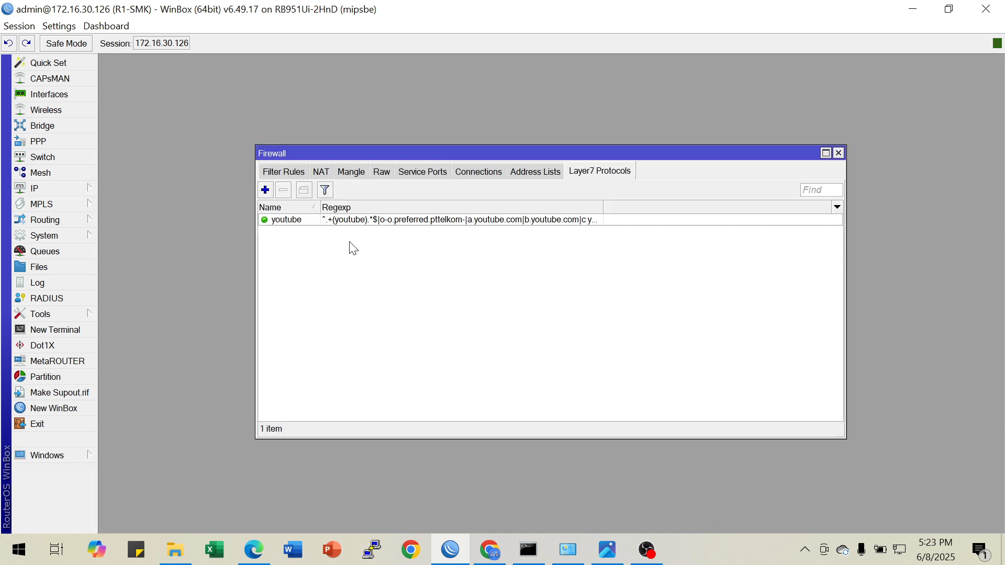
left_click(267, 172)
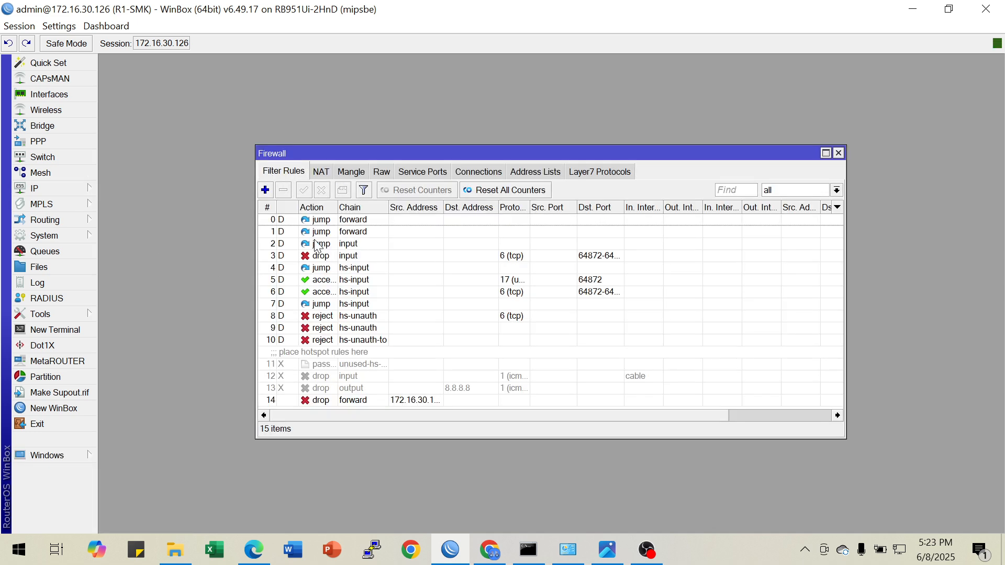
Move the forward drop rule for 172.16.30.106 to the first position in the filter rules and widen the Src. Address column
left_click(330, 402)
left_click_drag(330, 404, 338, 221)
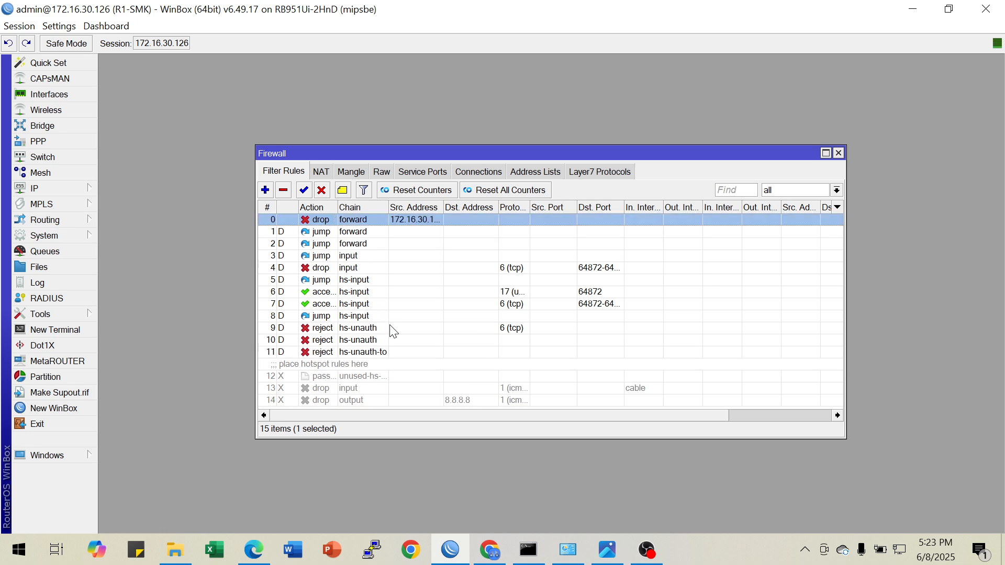
left_click_drag(443, 207, 471, 210)
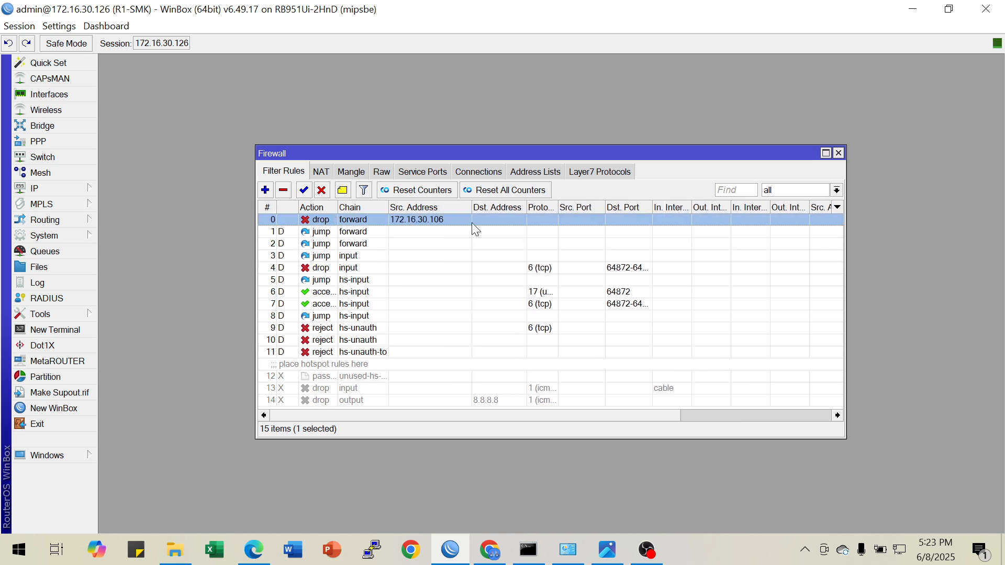
left_click_drag(421, 151, 281, 70)
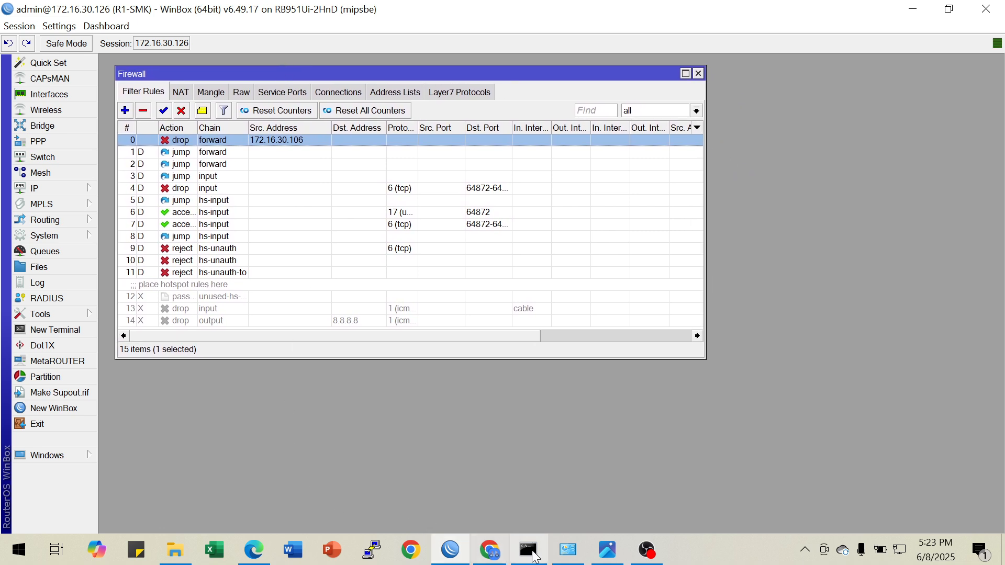
Switch to Microsoft Edge, search for youtube in a new InPrivate window, and open the YouTube result to retest the block
left_click(261, 555)
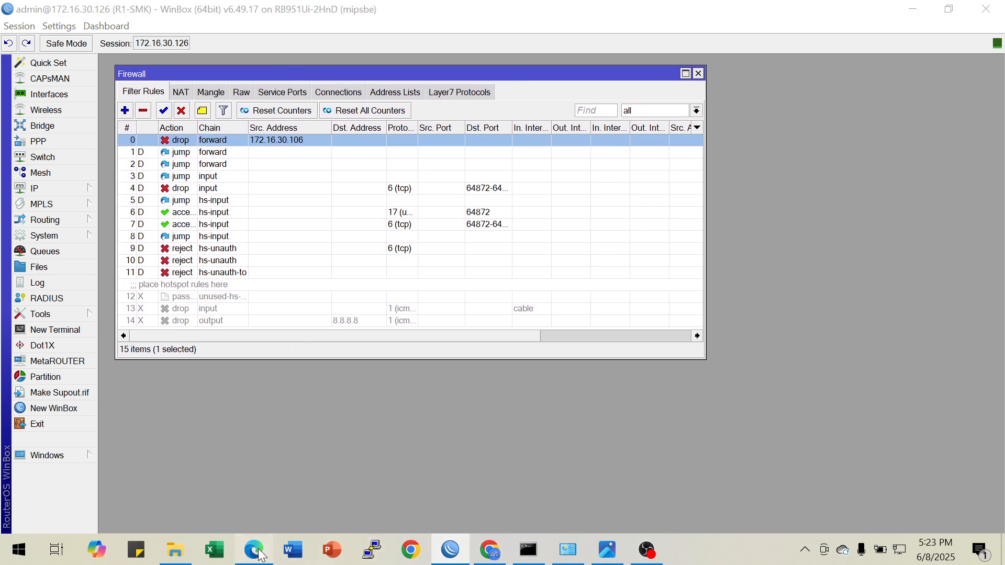
left_click(959, 46)
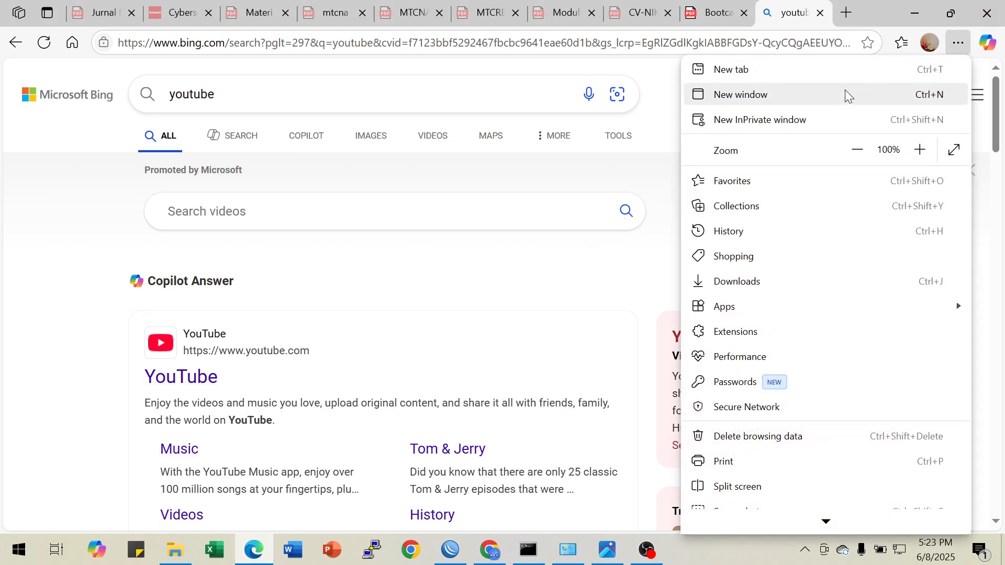
left_click(784, 123)
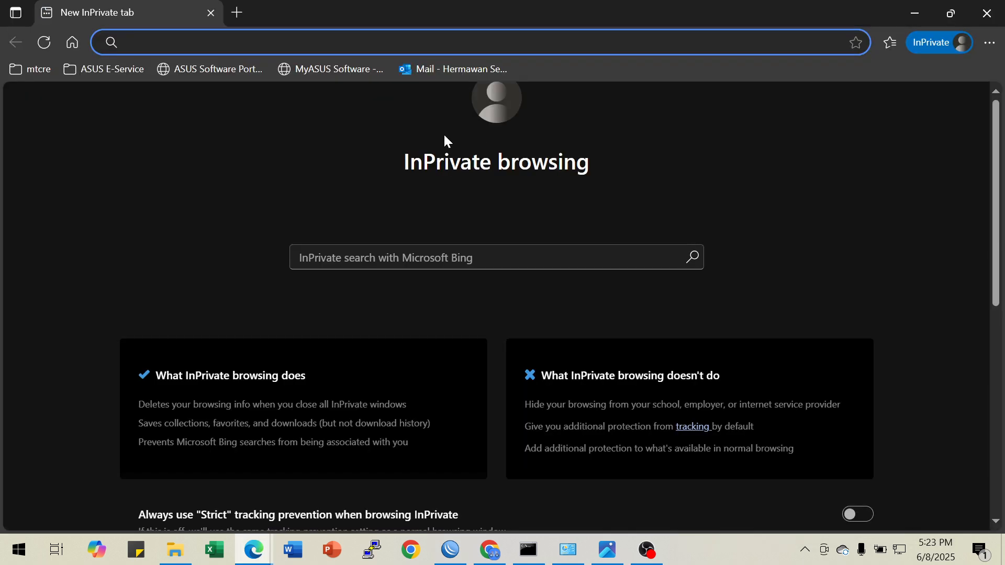
type("y")
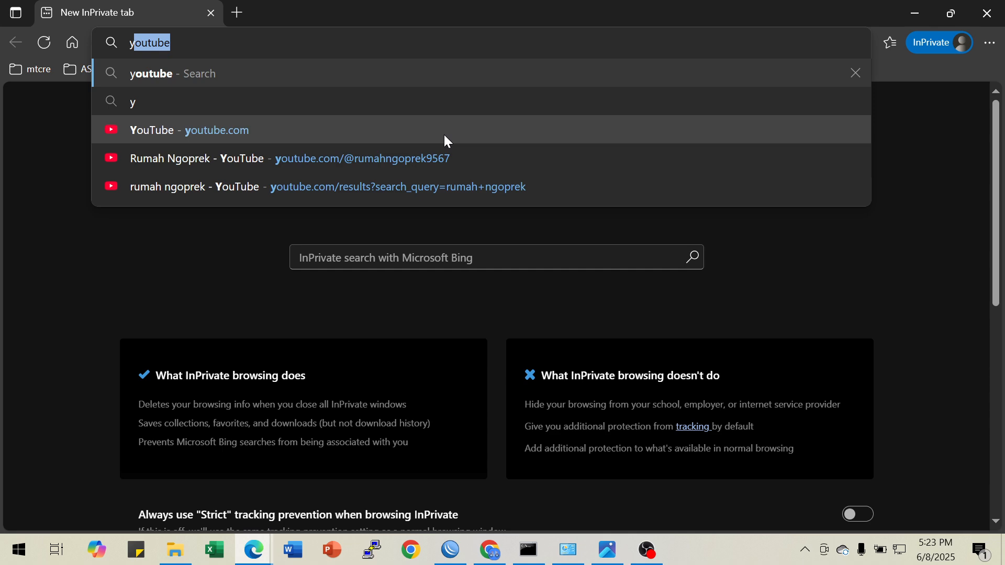
key("Return")
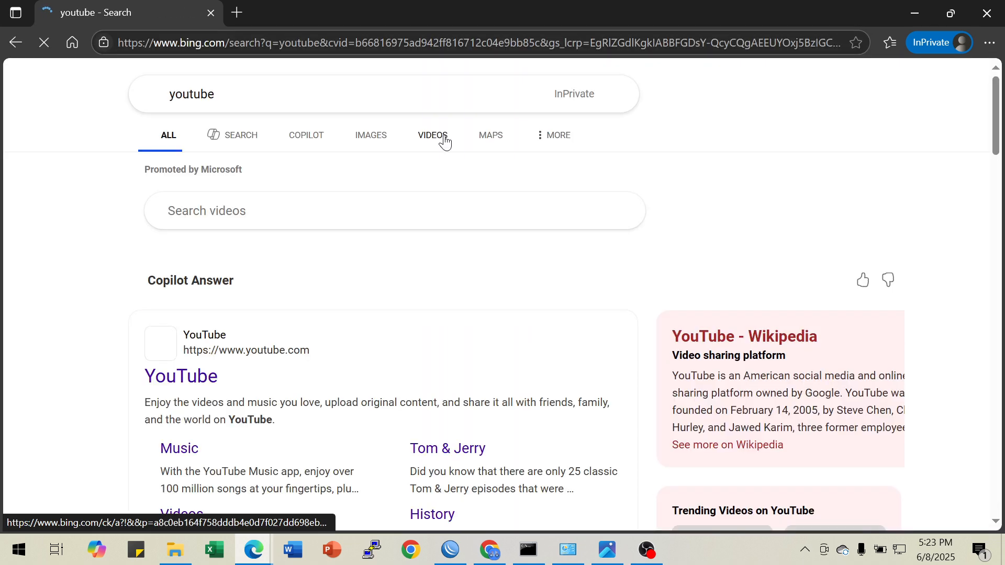
left_click(182, 379)
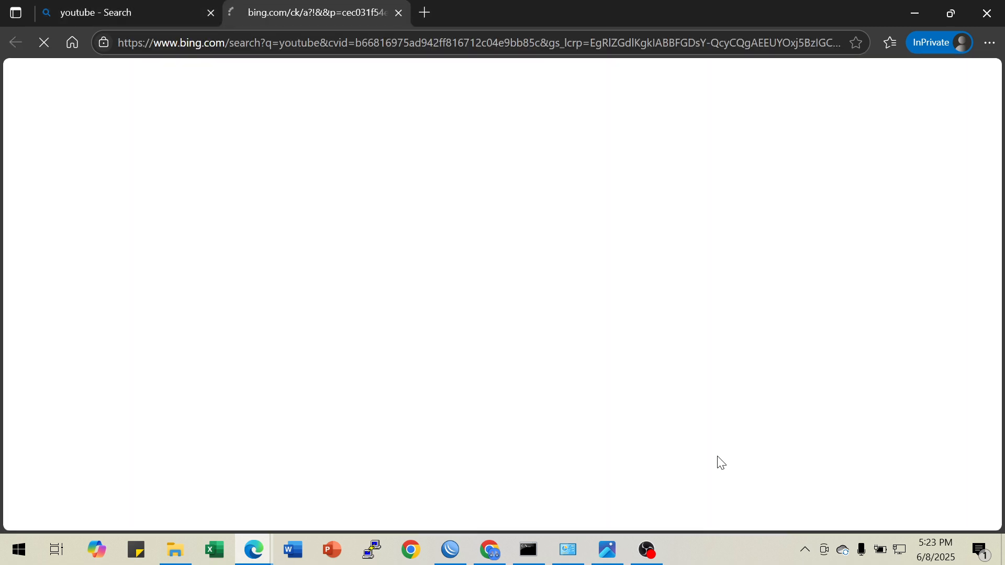
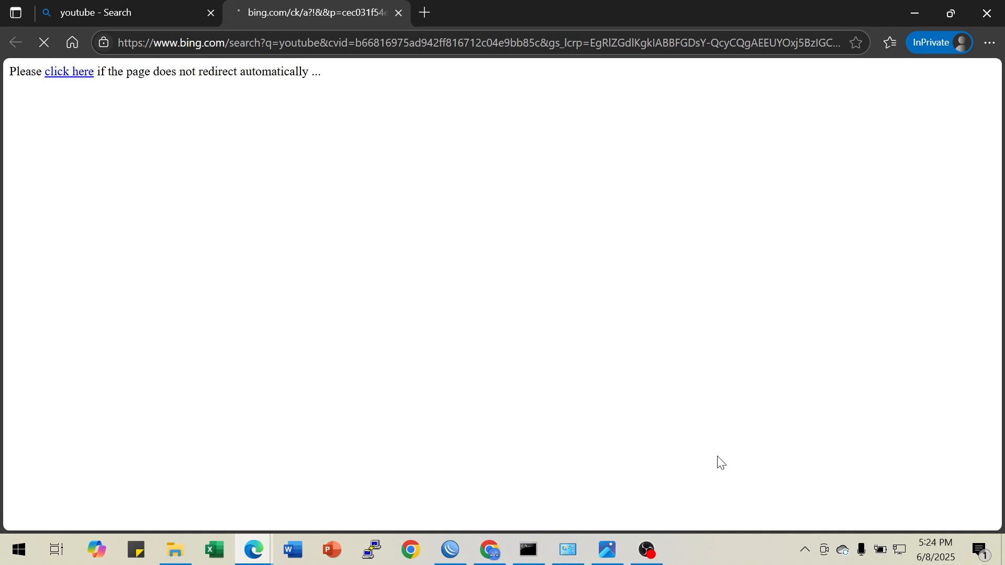
Close the youtube search results tab, then switch to WinBox and disable the forward drop rule for 172.16.30.106
left_click(210, 13)
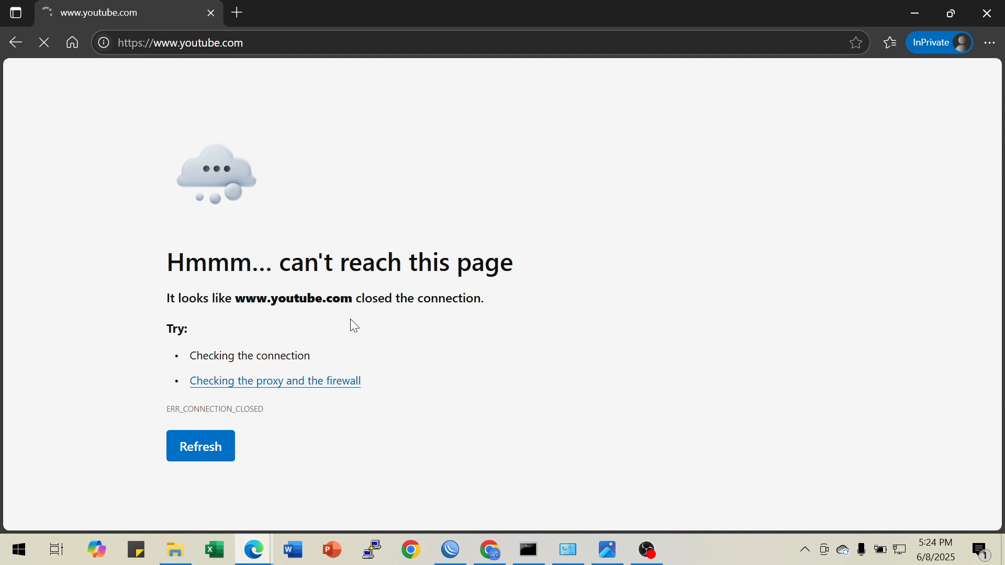
left_click(459, 558)
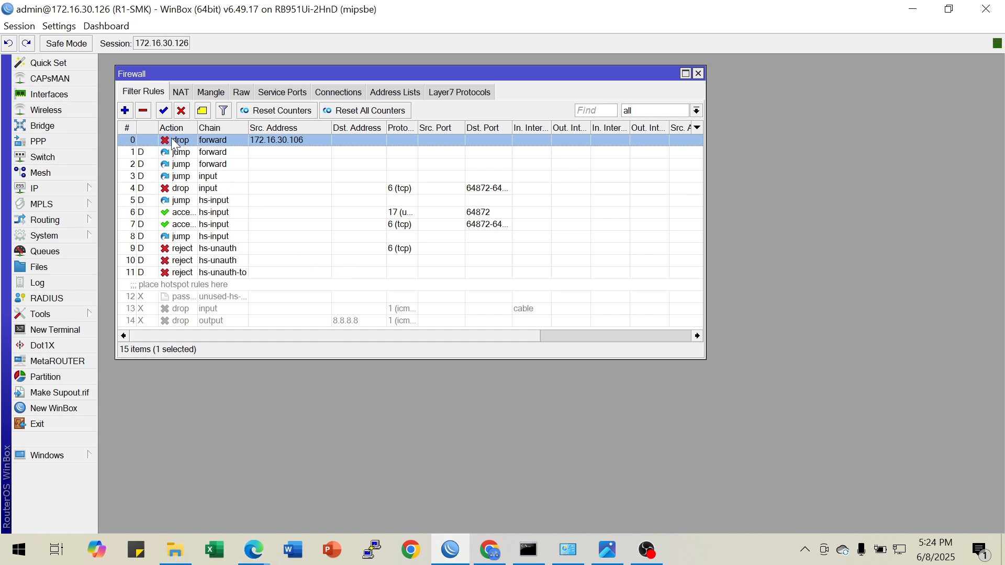
left_click(181, 111)
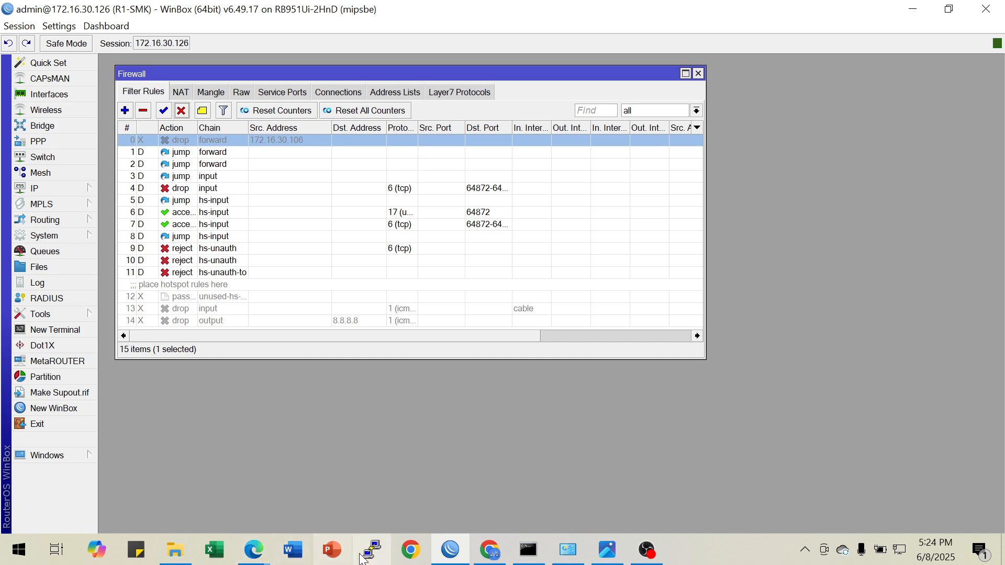
Switch to the Edge InPrivate window, search for youtube in a new tab, and open the YouTube result to retest access
mouse_move(254, 550)
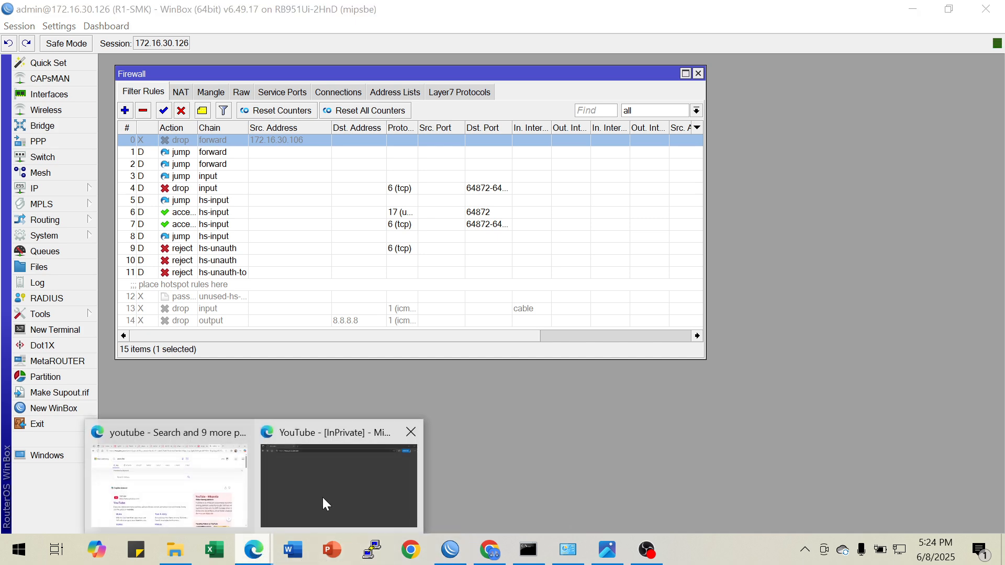
left_click(322, 495)
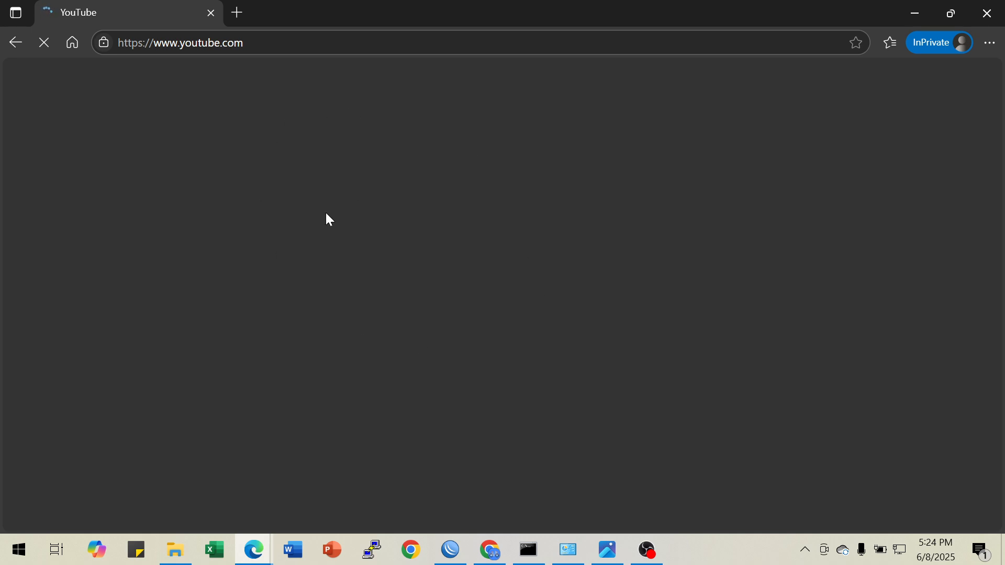
left_click(237, 12)
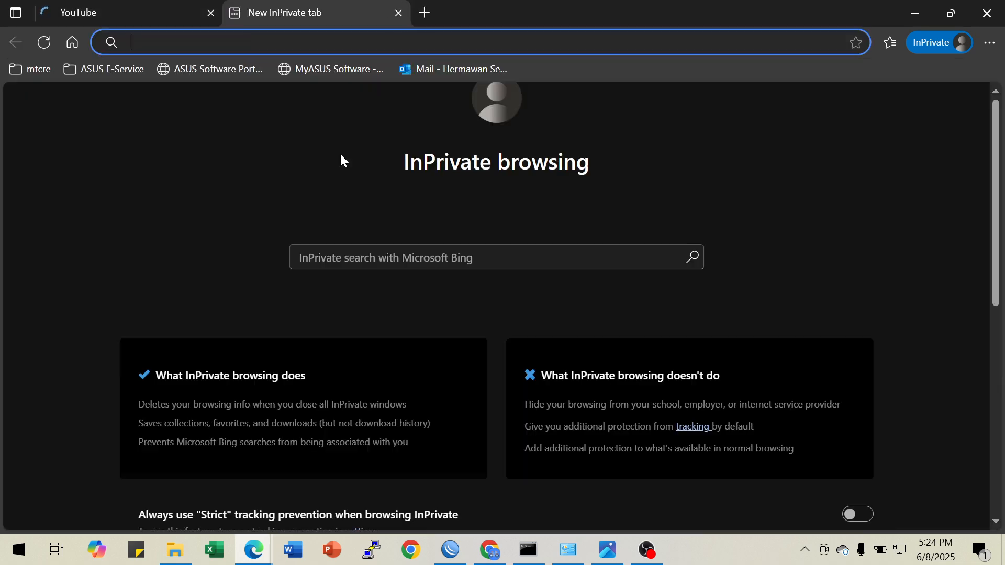
type("youtube")
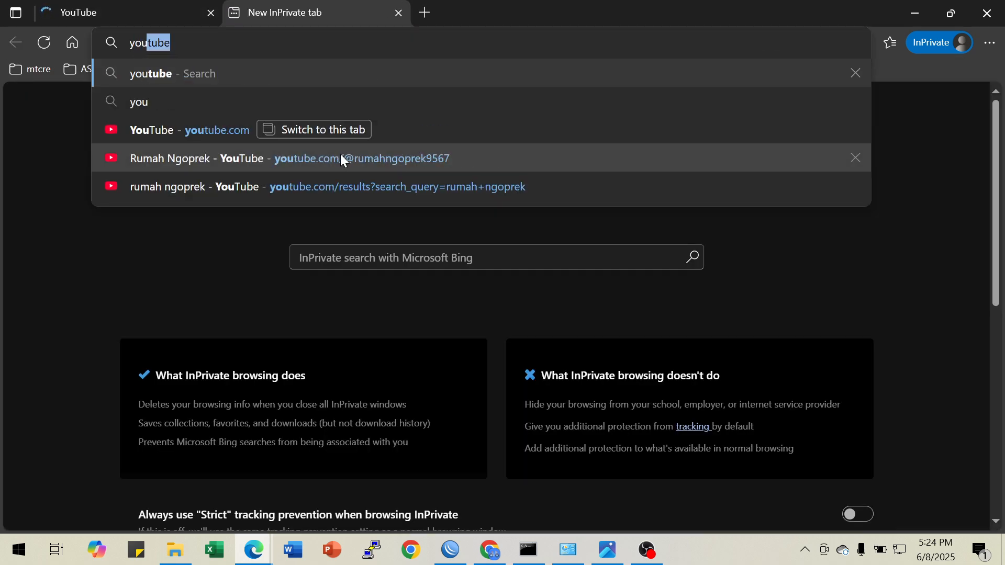
key("Return")
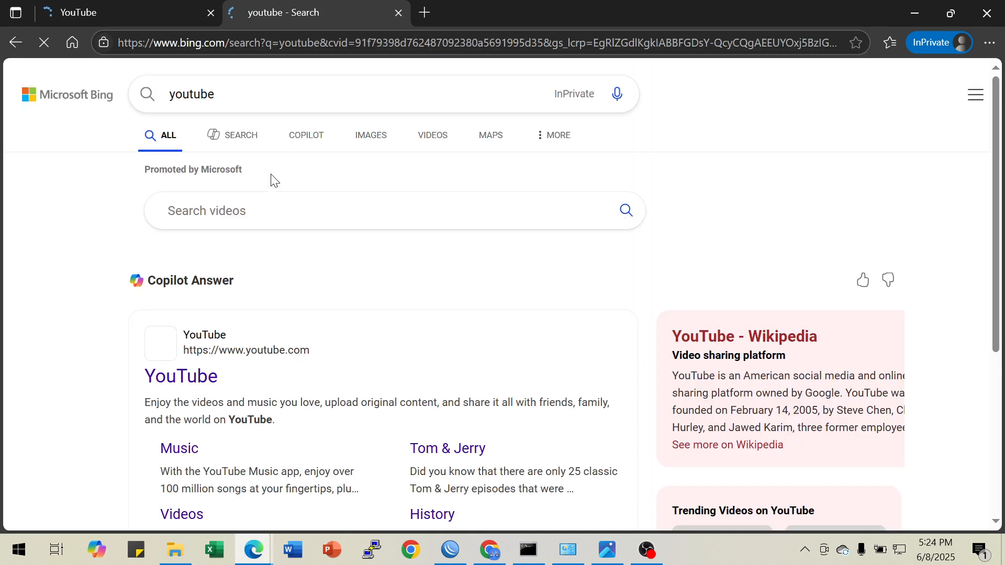
left_click(193, 378)
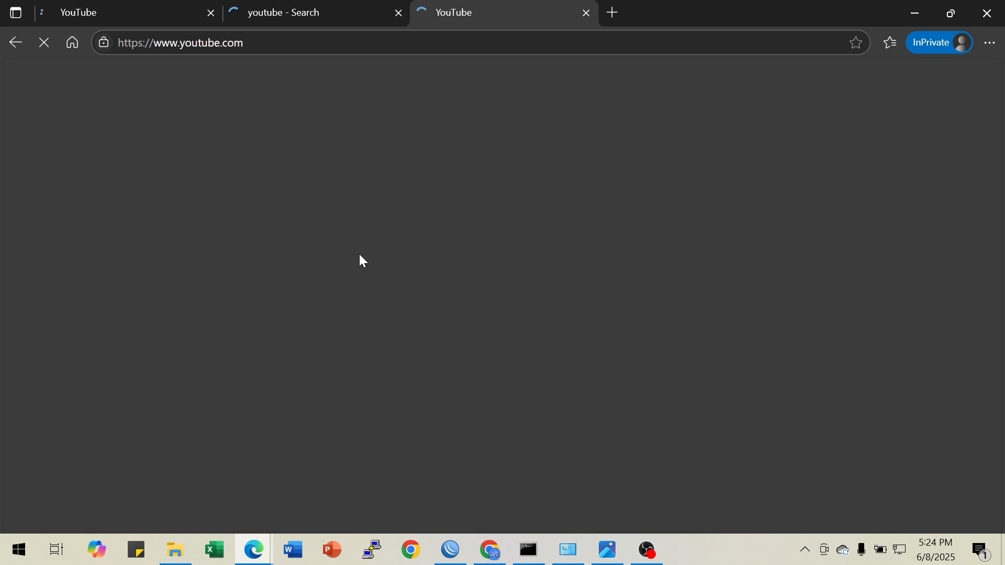
left_click(149, 15)
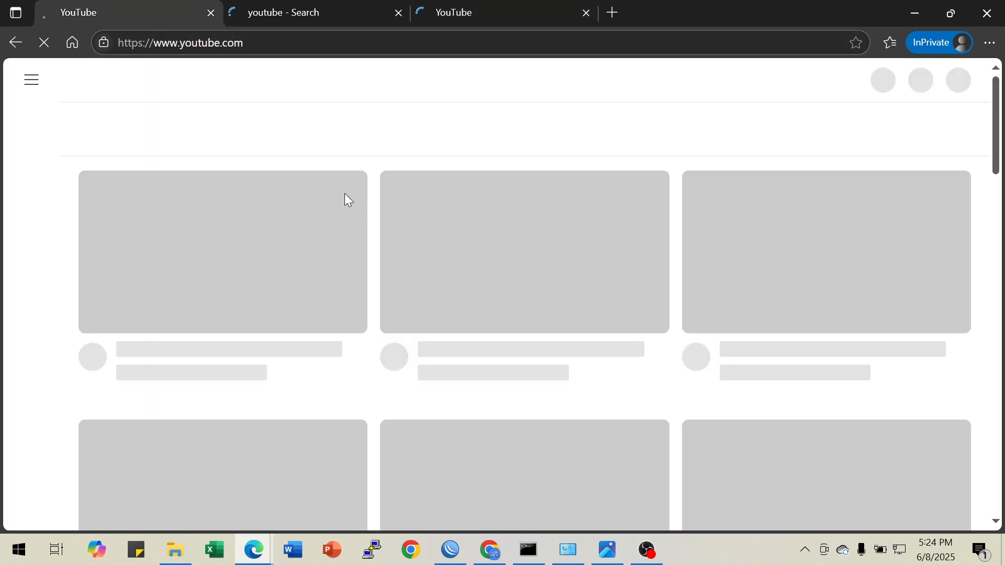
Close the InPrivate window, minimize WinBox and Edge, and review the Ketentuan A tasks in the topology image
left_click(458, 550)
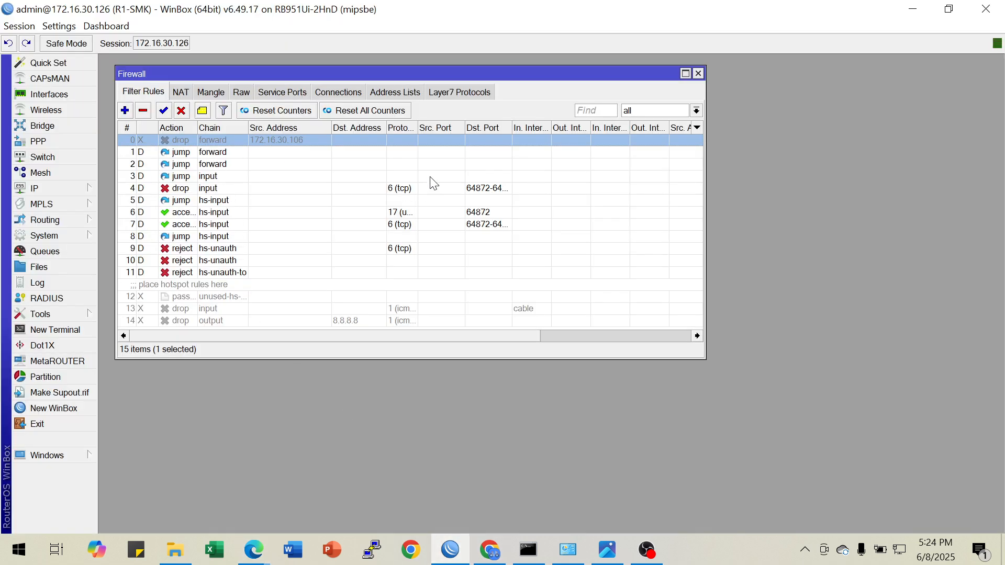
left_click(911, 11)
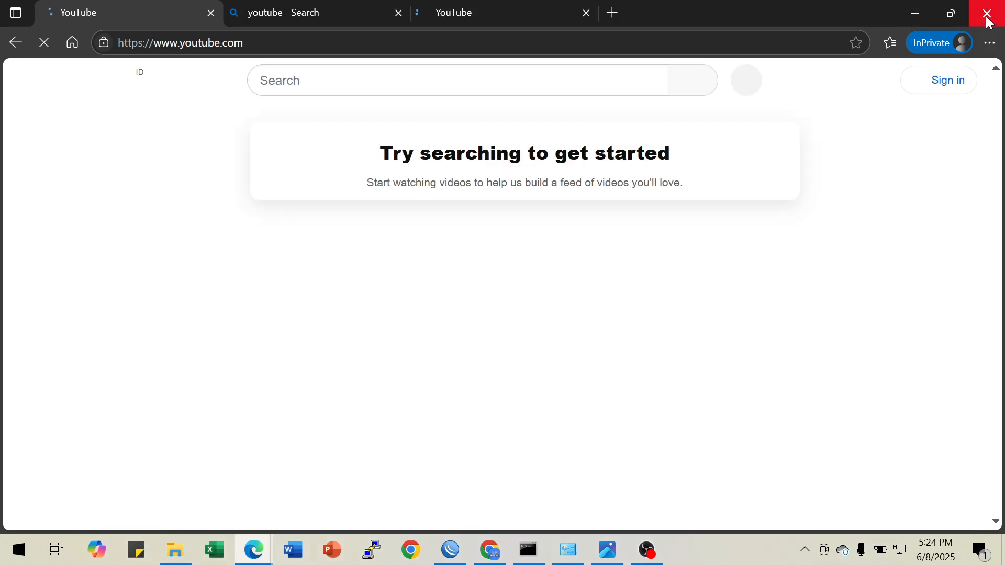
left_click(987, 19)
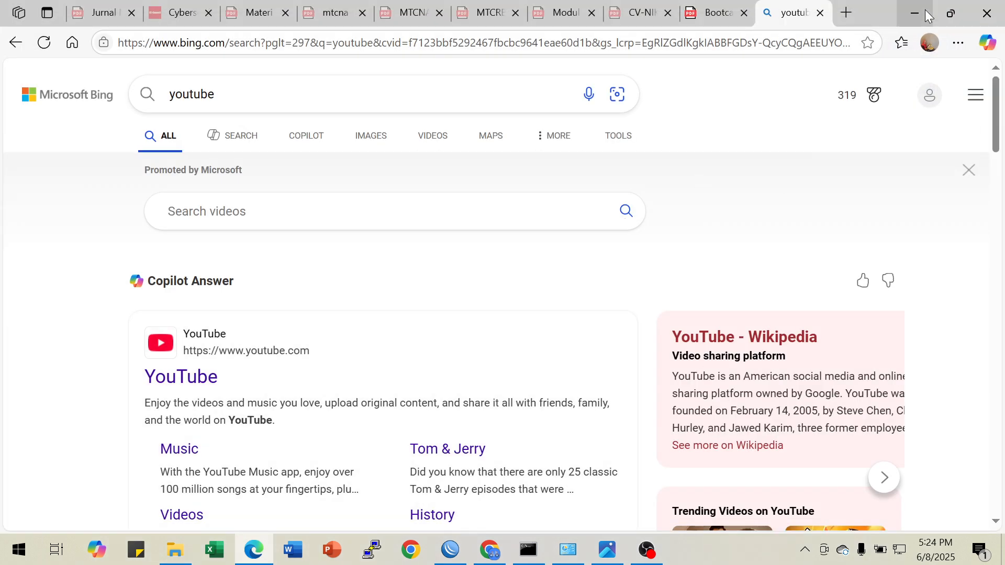
left_click(916, 12)
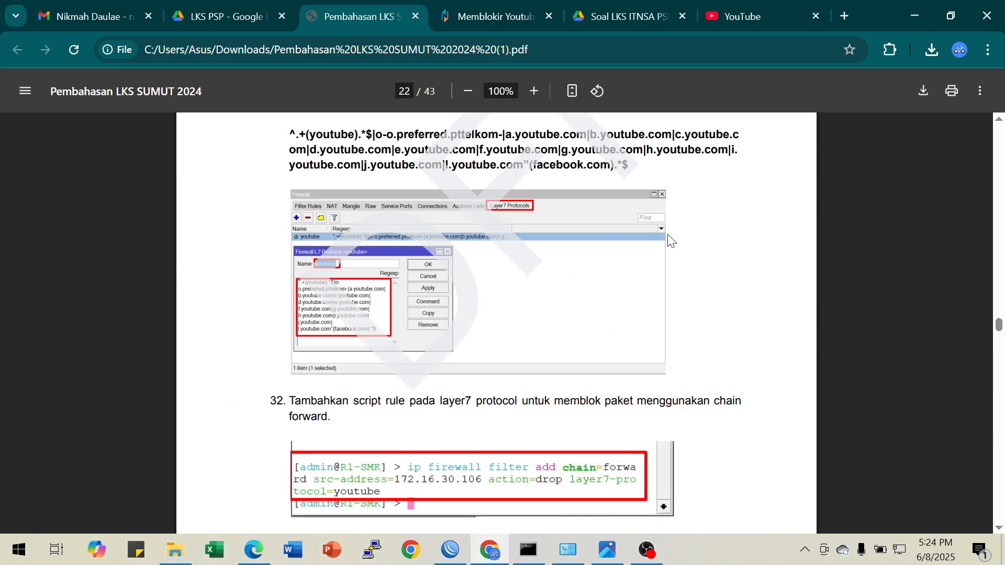
left_click(606, 551)
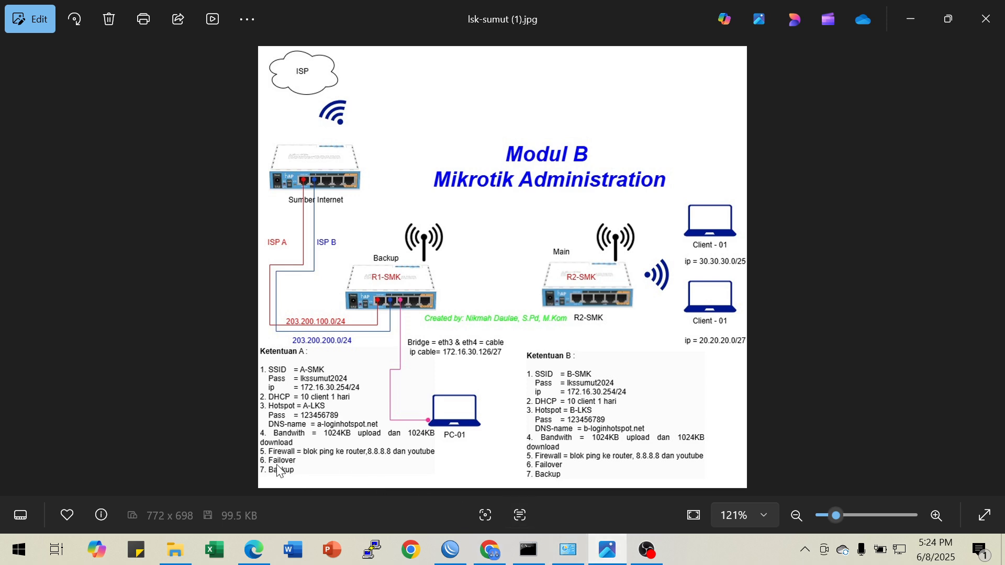
mouse_move(574, 563)
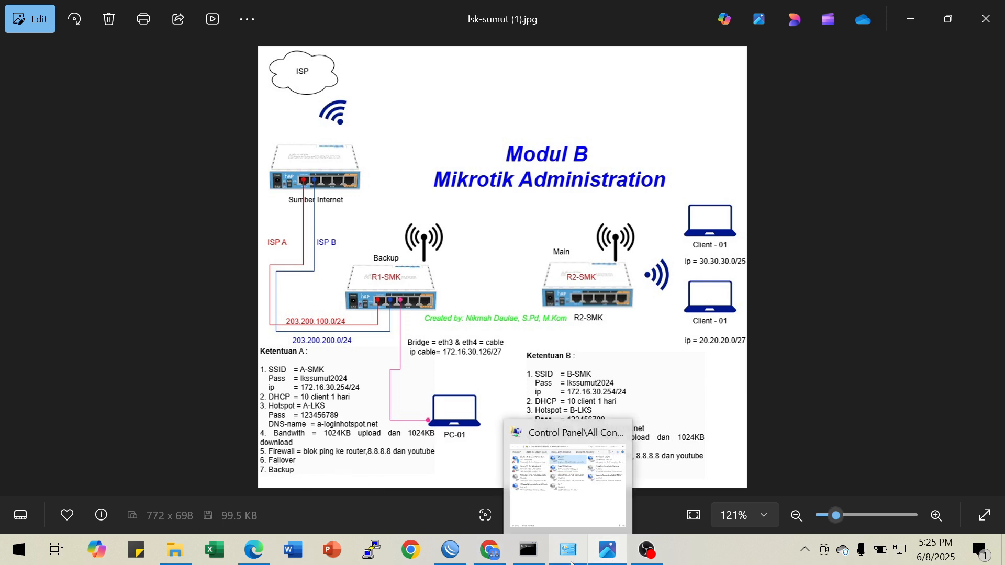
Switch to WinBox, close the Firewall window, and open a new terminal, skipping the password change
left_click(450, 550)
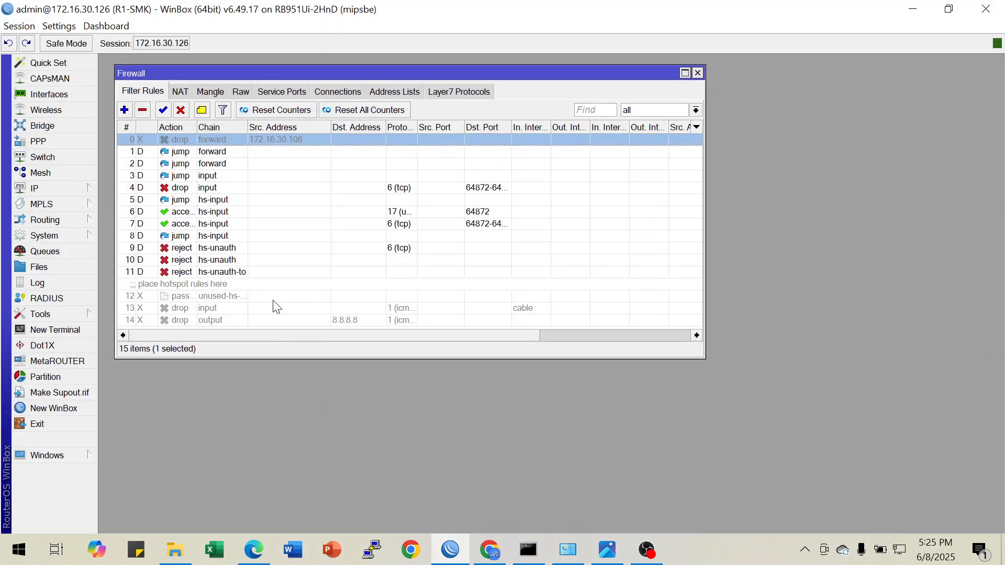
left_click(698, 73)
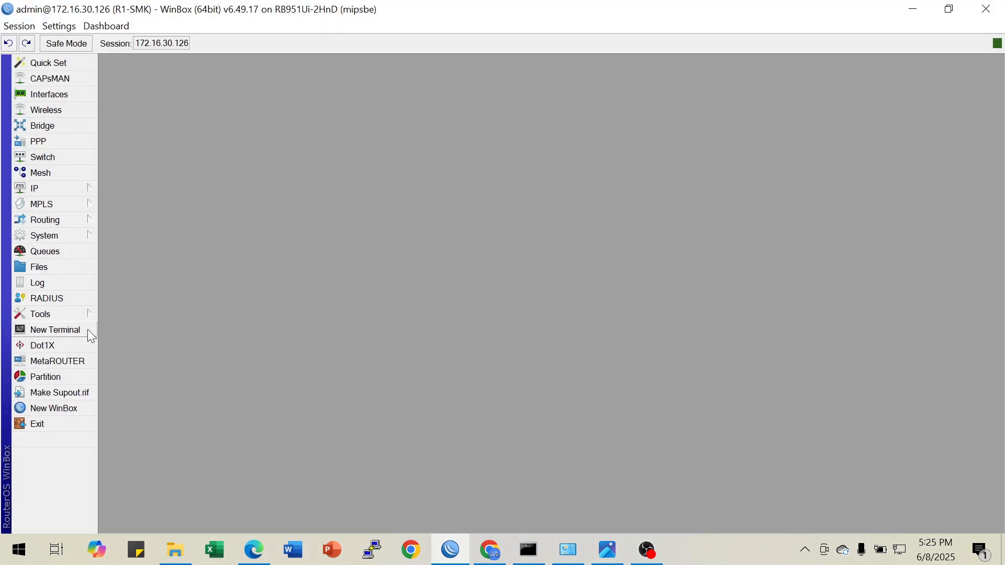
left_click(70, 331)
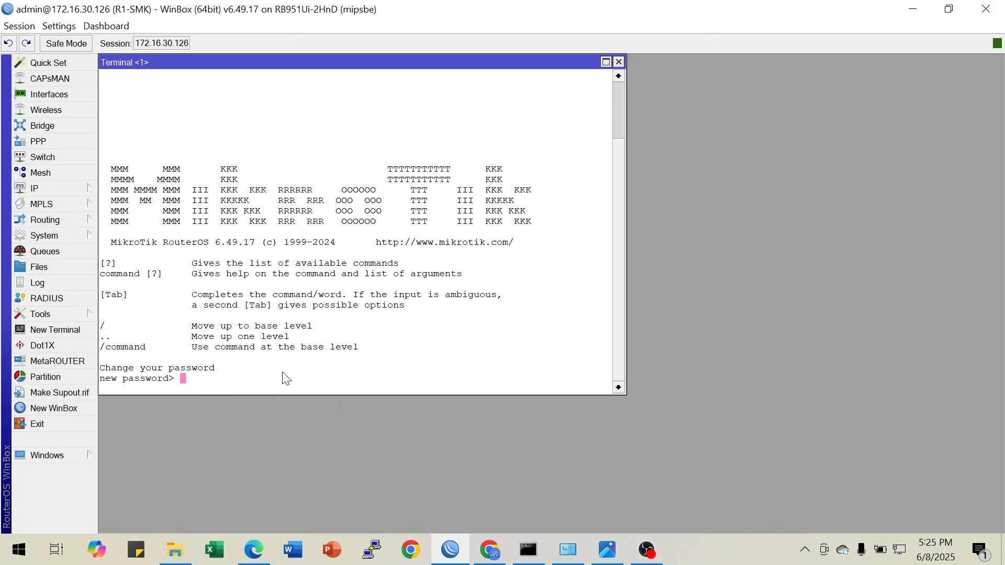
key("Return")
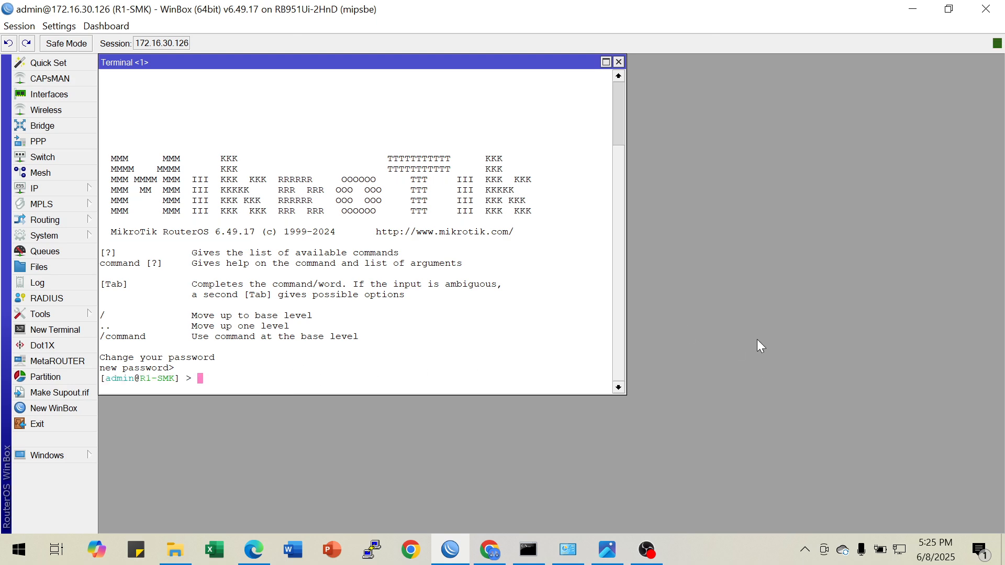
Print the router's IP addresses and routes in the terminal and examine the two default routes
type("ip address pr")
key("Return")
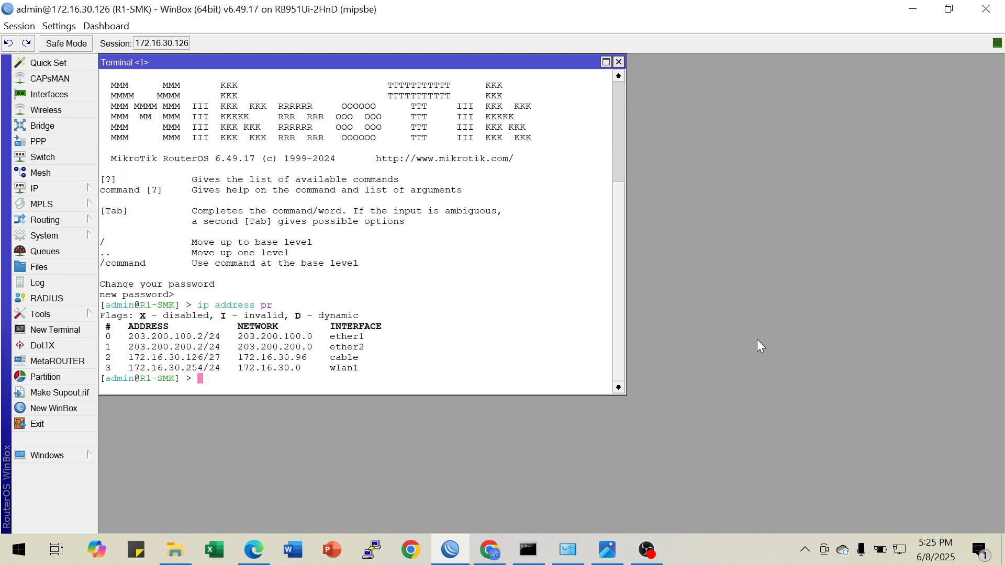
type("ip route pr")
key("Return")
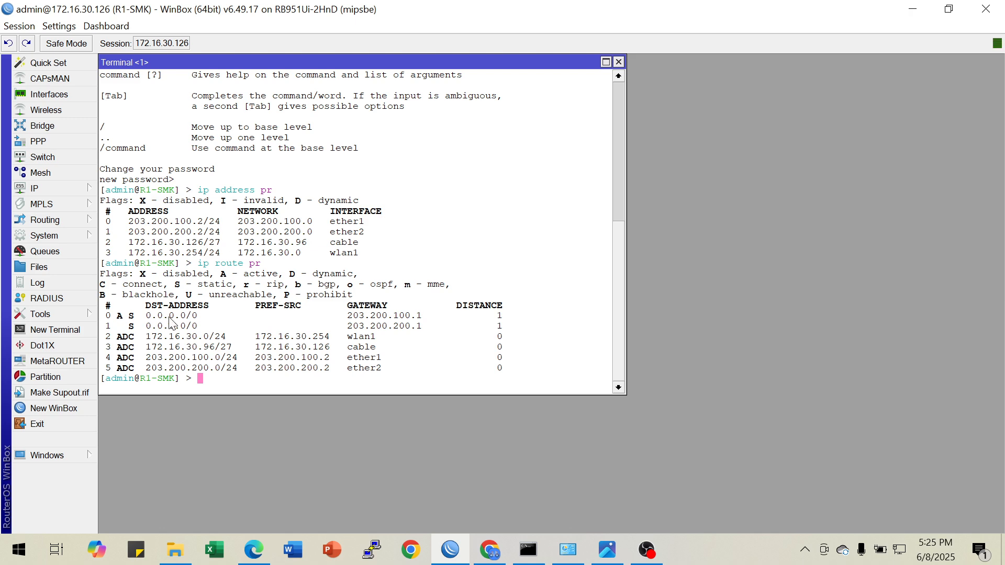
left_click_drag(140, 315, 240, 316)
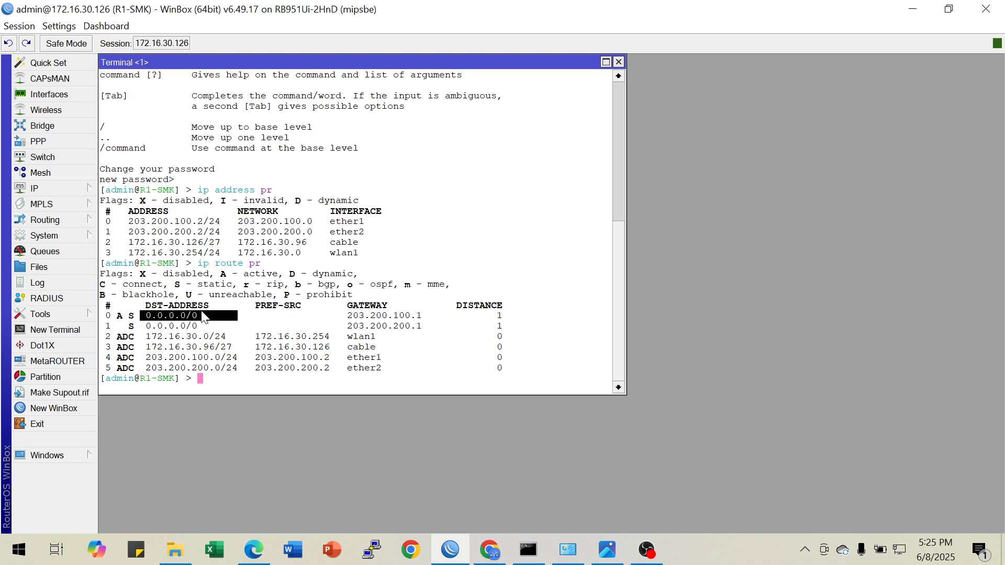
left_click(182, 330)
left_click_drag(146, 326, 211, 321)
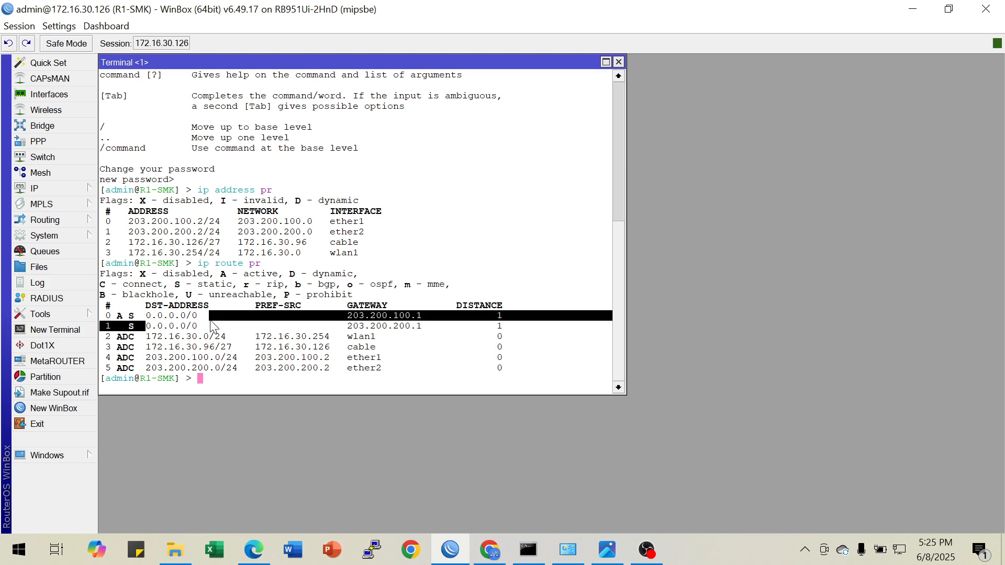
left_click(152, 317)
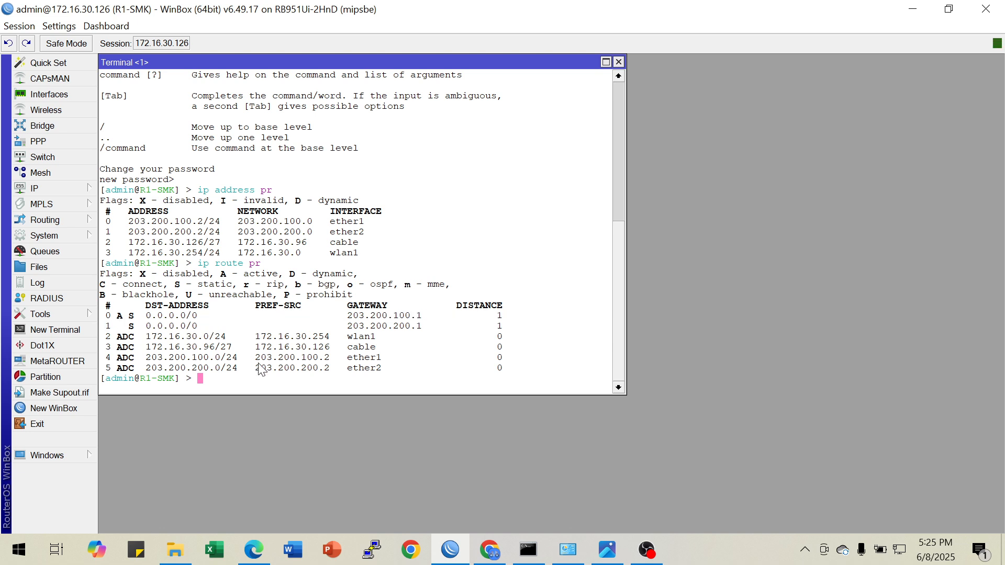
type("ip route add ch")
key("Tab")
type("p")
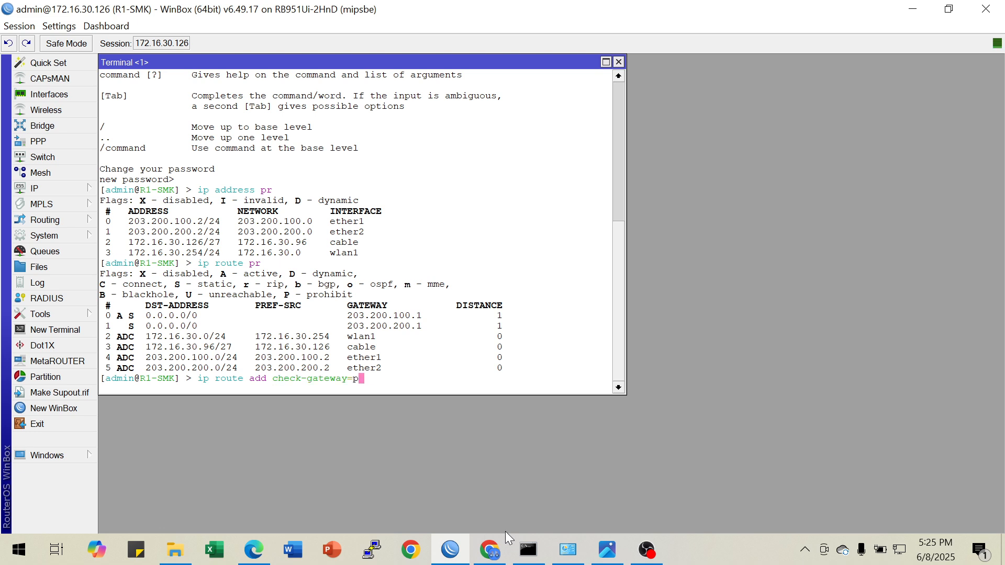
type("ing num")
key("BackSpace")
key("BackSpace")
key("BackSpace")
key("BackSpace")
key("BackSpace")
key("BackSpace")
key("BackSpace")
key("BackSpace")
key("BackSpace")
key("BackSpace")
key("BackSpace")
key("BackSpace")
key("BackSpace")
key("BackSpace")
key("BackSpace")
key("BackSpace")
key("BackSpace")
key("BackSpace")
key("BackSpace")
key("BackSpace")
key("BackSpace")
key("BackSpace")
key("BackSpace")
key("BackSpace")
key("BackSpace")
key("BackSpace")
Set check-gateway to ping on route number 0
type("set nu")
key("Tab")
type("0 ch")
key("Tab")
type("ping")
key("Return")
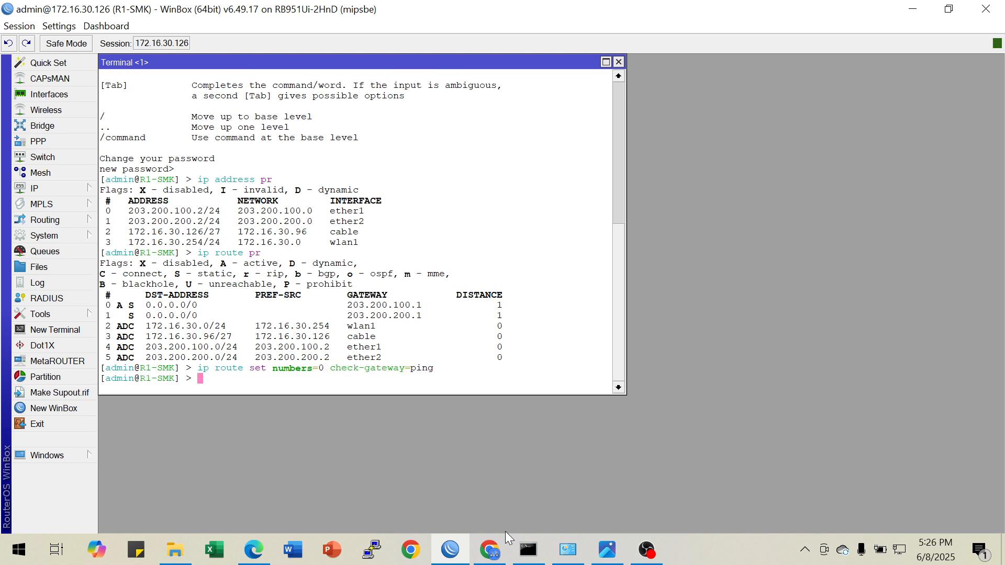
key("Return")
Set the distance of route number 1 to 2
type("ip route ")
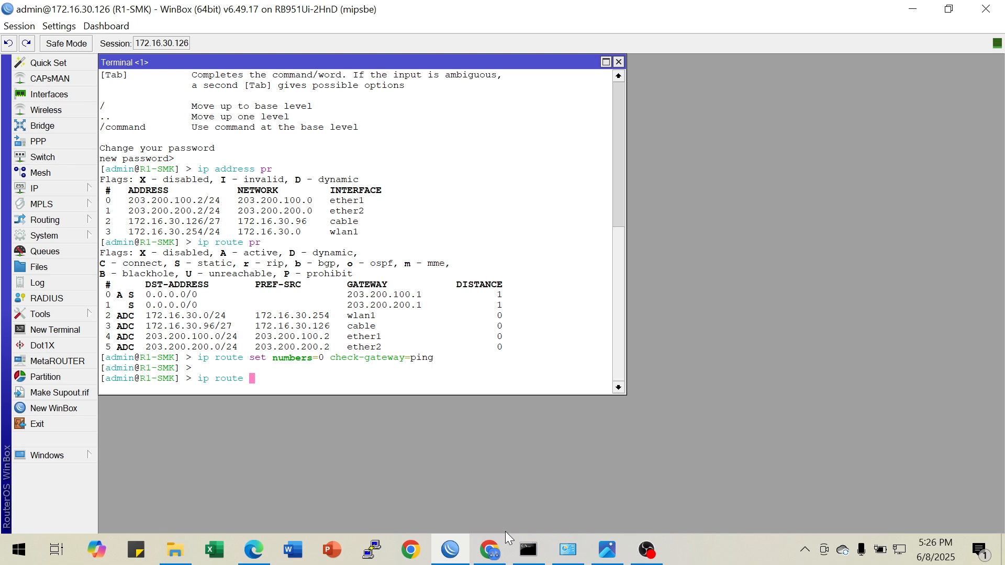
type("set nu")
key("Tab")
type("1 dist")
key("Tab")
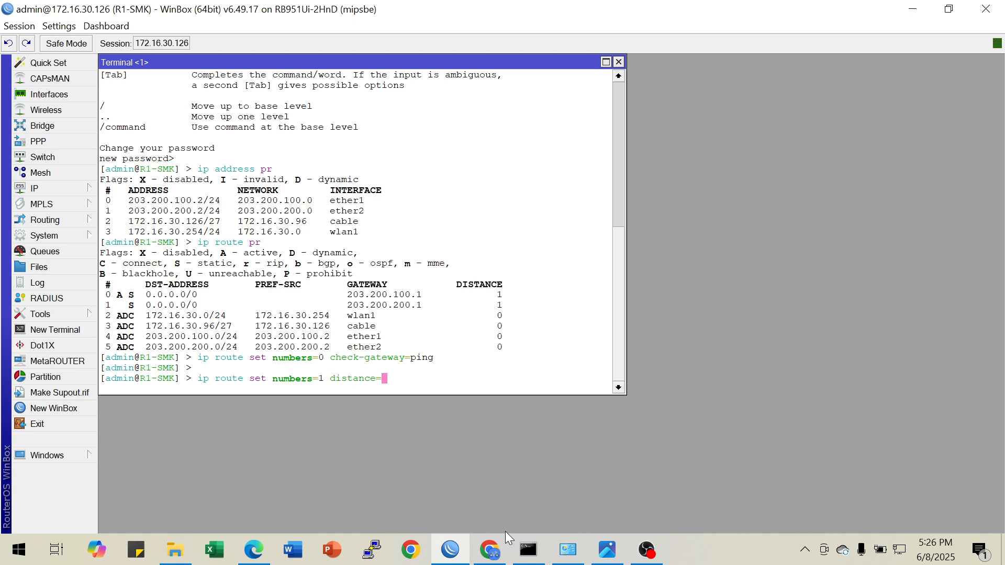
type("2")
mouse_move(495, 304)
left_mouse_down()
mouse_move(509, 304)
mouse_move(501, 304)
left_mouse_up()
left_click(504, 306)
key("Return")
Print the route table again and check the distances of the two default routes
key("Up")
key("Up")
key("Up")
key("Return")
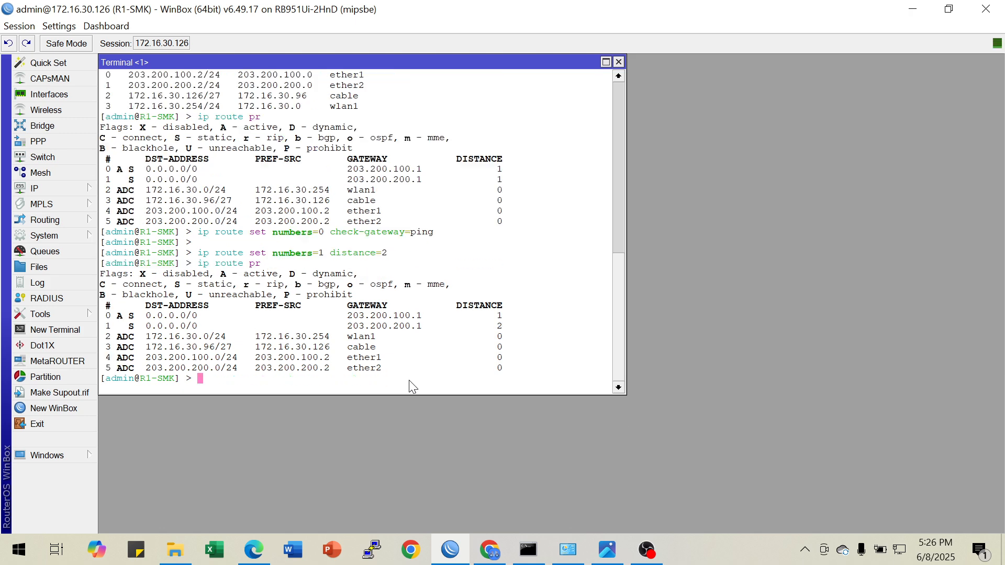
left_click_drag(497, 316, 505, 333)
left_click(161, 324)
List the IP addresses and disable entry number 0, the ether1 address 203.200.100.2/24, to test the failover
type("ip address pr")
key("Return")
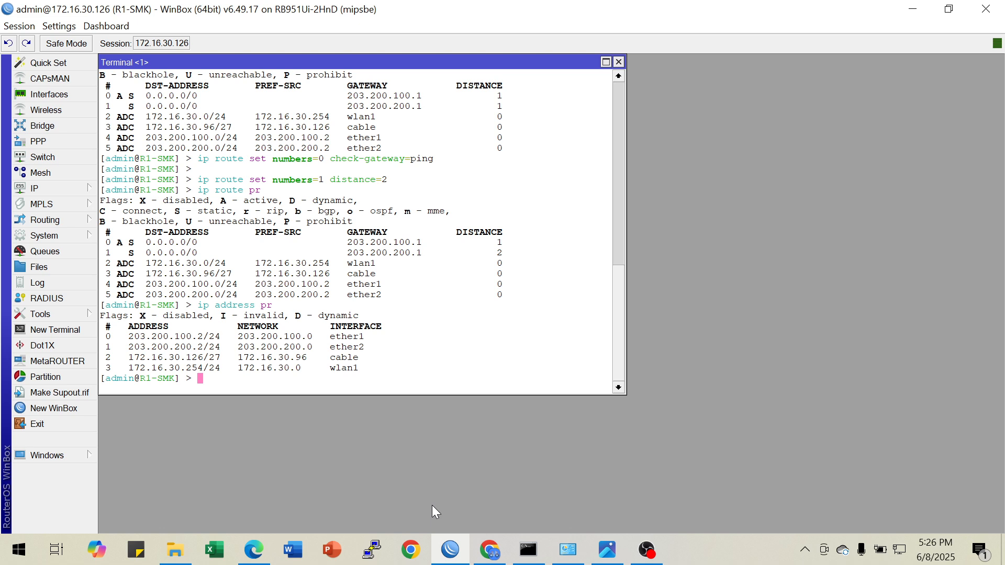
type("ip ad")
key("Tab")
type("disable nu")
key("Tab")
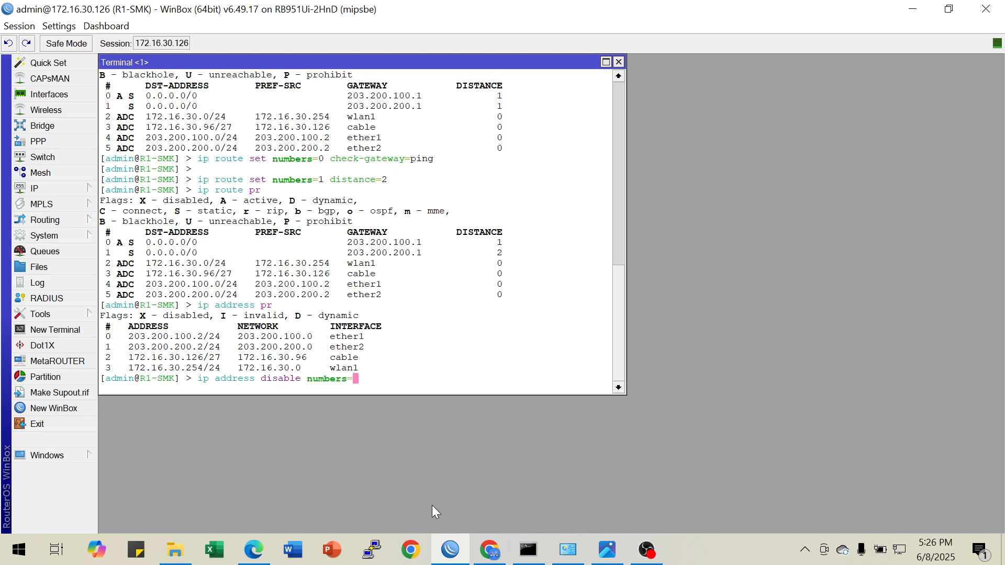
type("0")
left_click_drag(126, 336, 366, 327)
left_click_drag(147, 253, 198, 254)
left_click(198, 256)
key("Return")
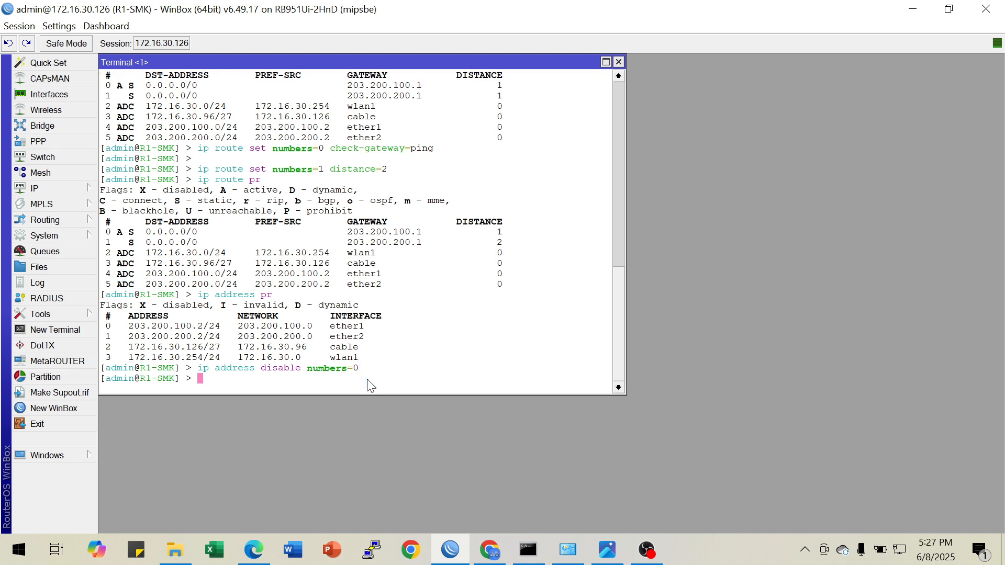
Print the IP addresses and the route table again to verify the disabled address and the failover
key("Up")
key("Up")
key("Return")
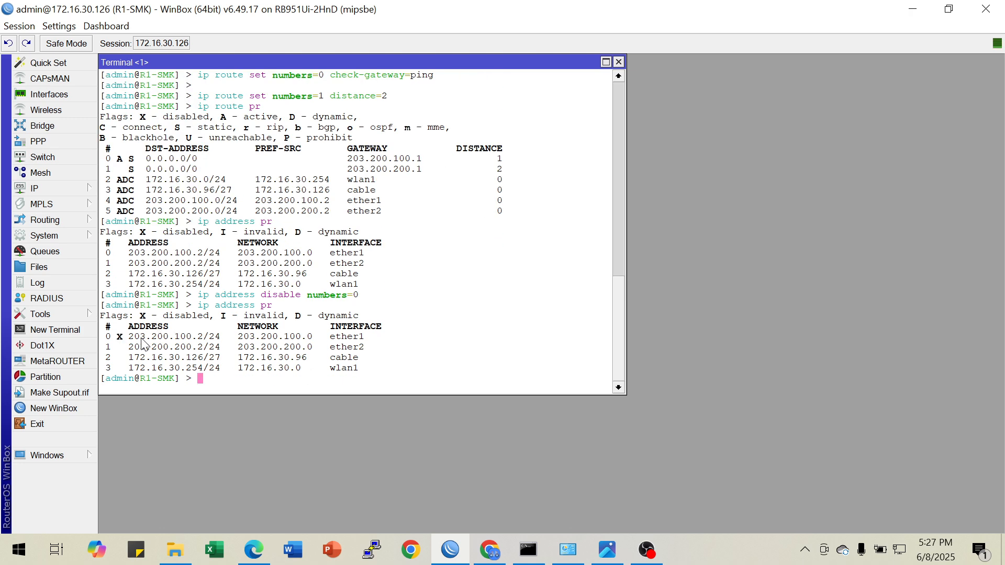
type("ip route pr")
key("Return")
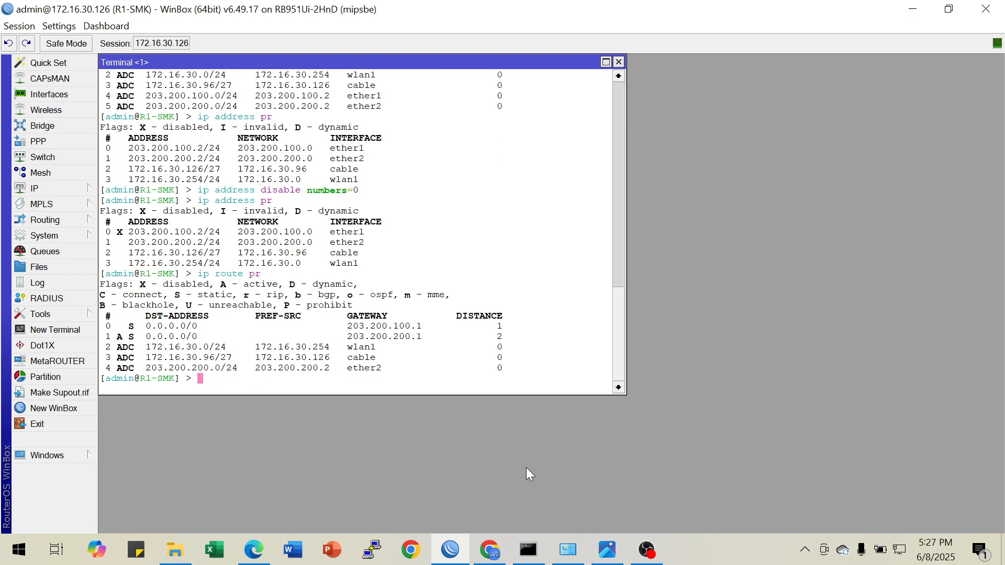
Examine the active flag and distance of the default route through gateway 203.200.200.1
left_click_drag(348, 337, 497, 341)
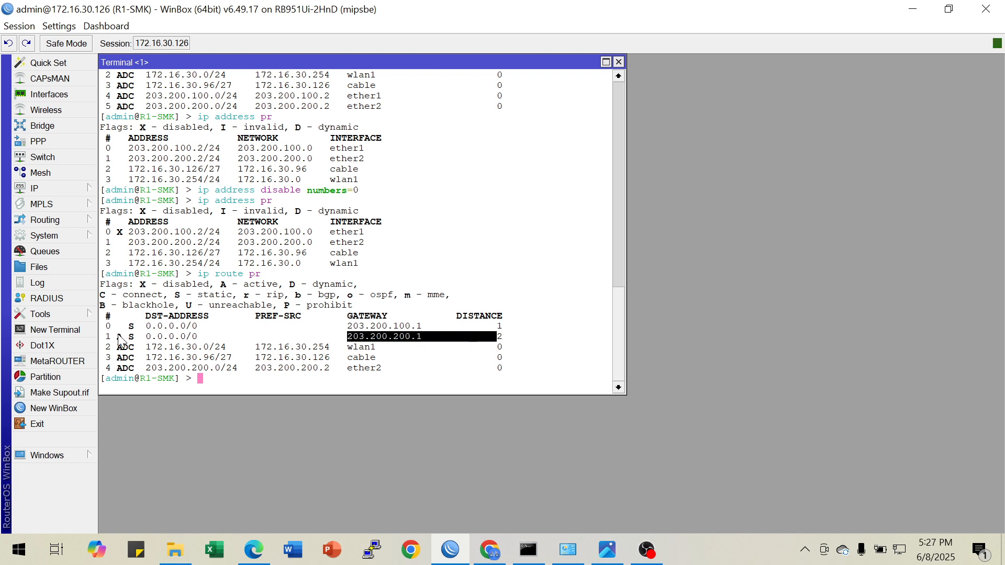
left_click_drag(117, 339, 194, 338)
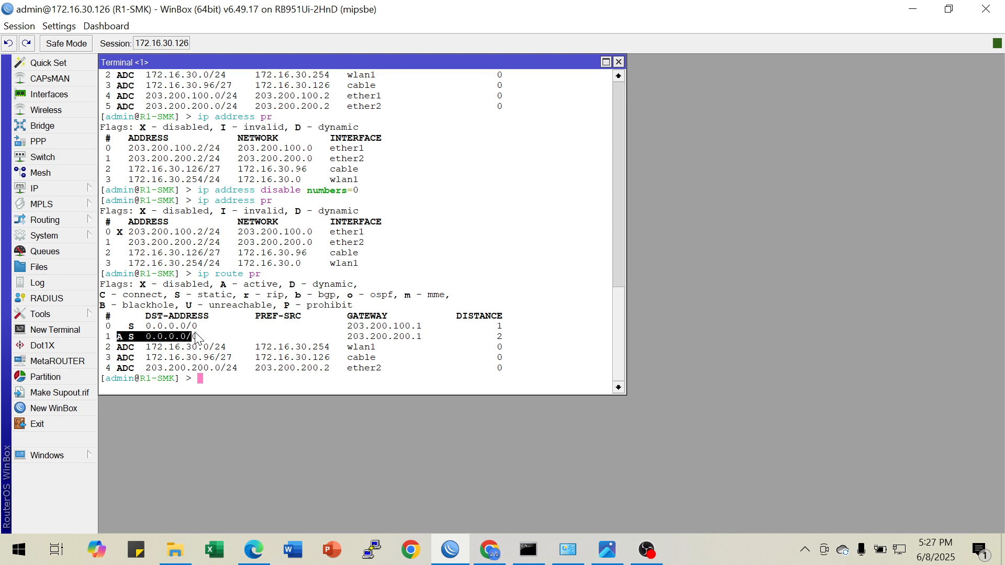
left_click(199, 332)
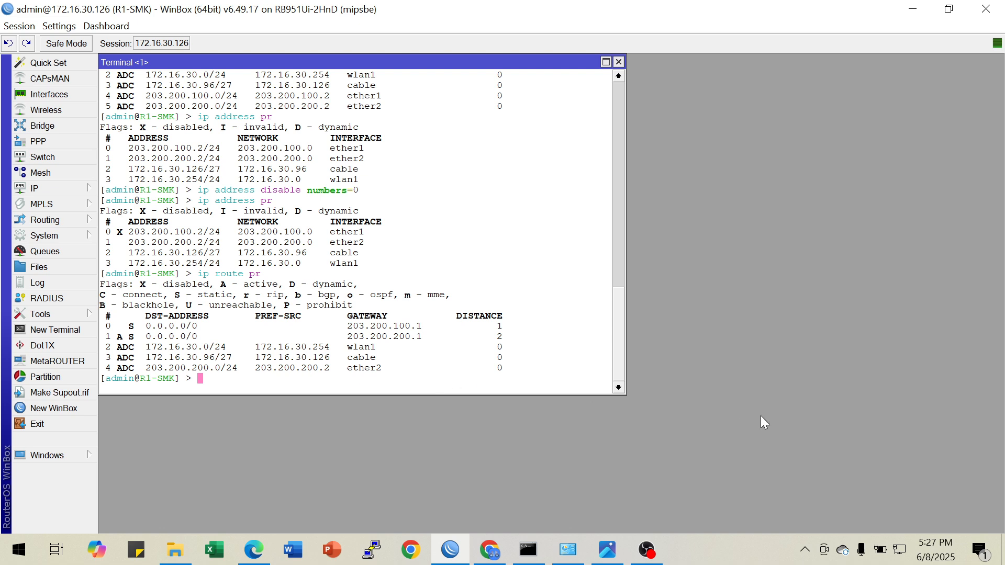
Re-enable IP address entry number 0, the ether1 address 203.200.100.2/24
key("Up")
key("Up")
key("Up")
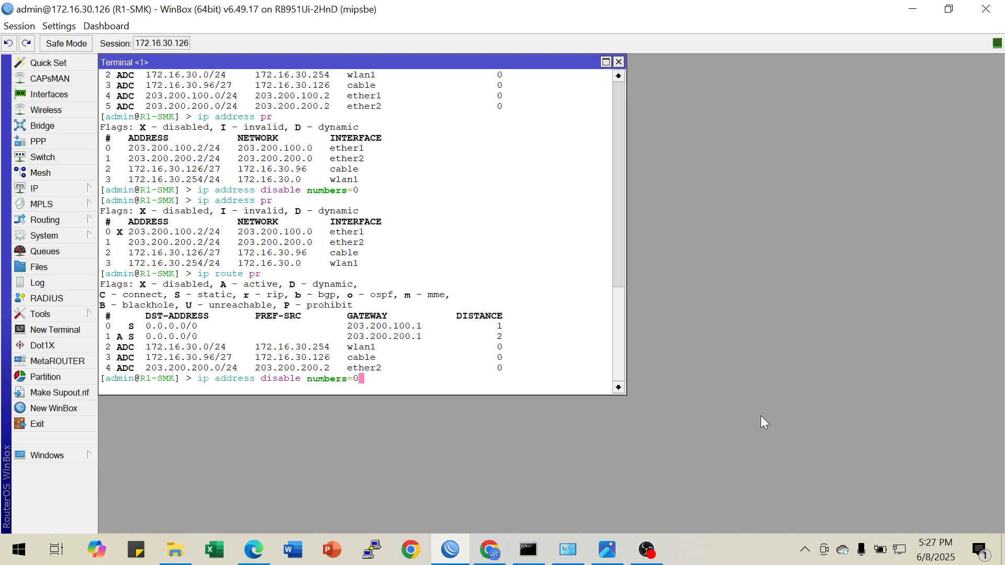
key("BackSpace")
key("BackSpace")
key("BackSpace")
key("BackSpace")
key("BackSpace")
key("BackSpace")
key("BackSpace")
key("BackSpace")
key("BackSpace")
key("BackSpace")
key("BackSpace")
key("BackSpace")
key("BackSpace")
key("BackSpace")
key("BackSpace")
key("BackSpace")
key("BackSpace")
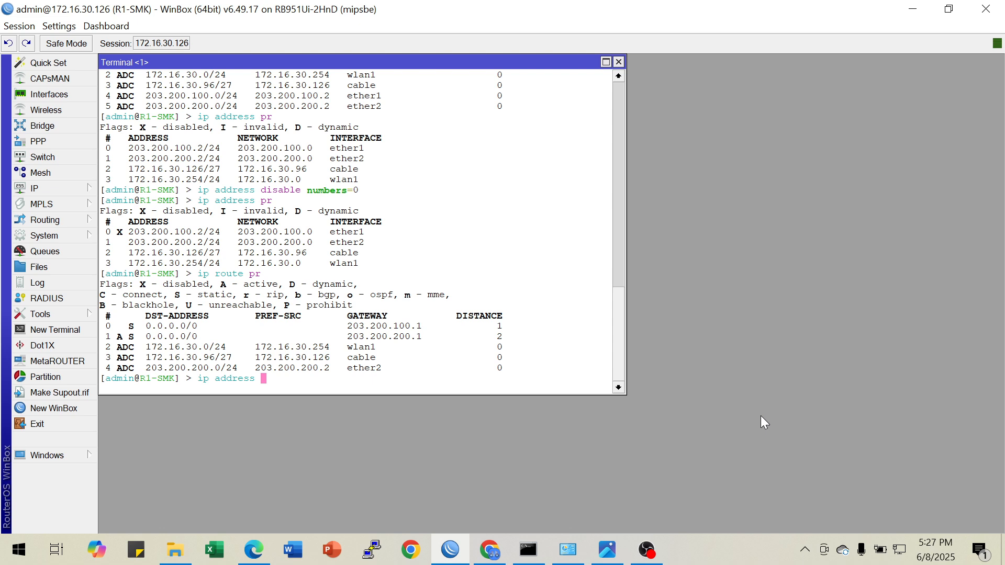
type("enable 0")
key("Return")
Print the route table again and check the default route through gateway 203.200.100.1
key("Up")
key("Up")
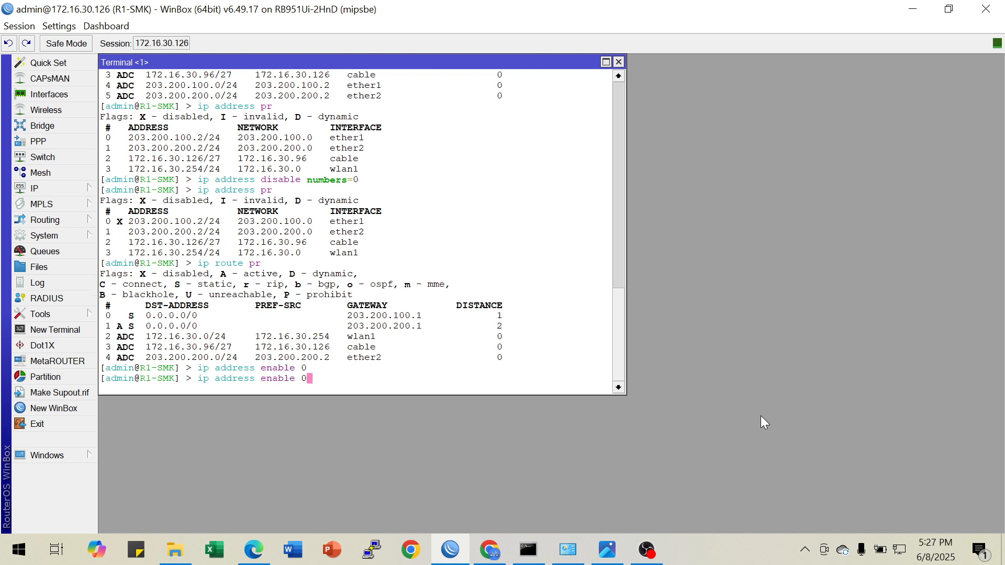
key("Return")
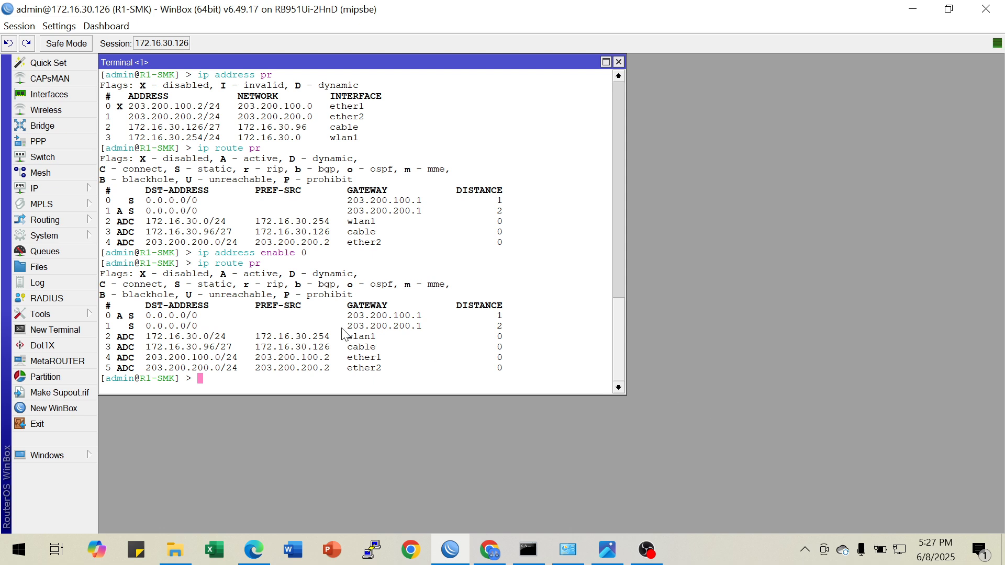
left_click_drag(348, 316, 498, 316)
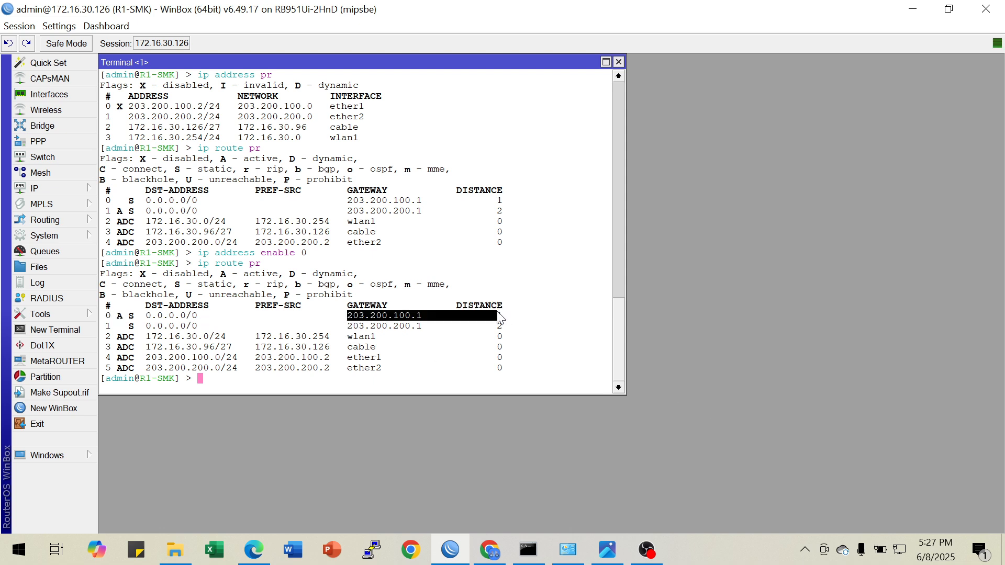
left_click(304, 378)
Consult the task list in the topology image and export the router configuration to the file A-LKS24.rsc
left_click(605, 549)
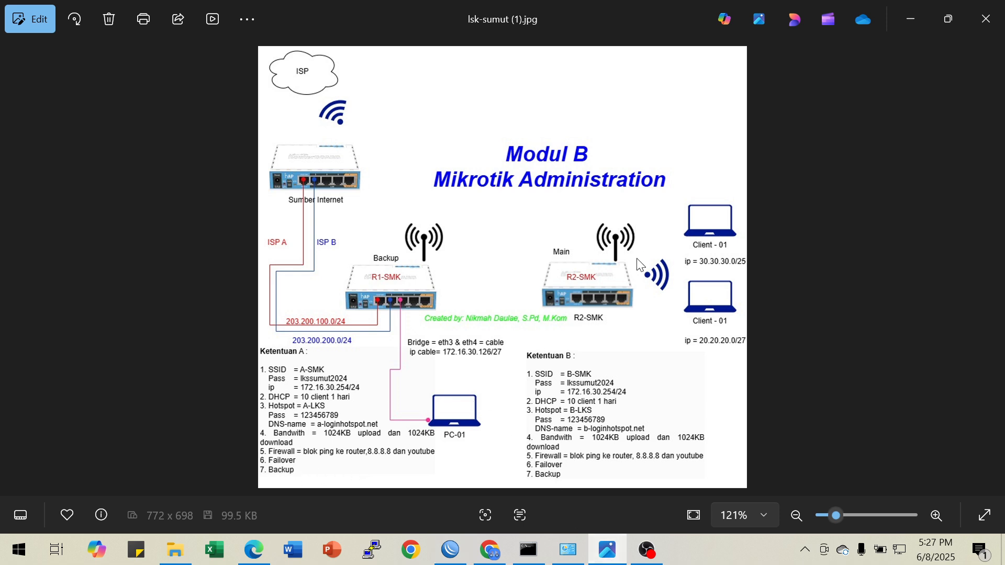
left_click(902, 27)
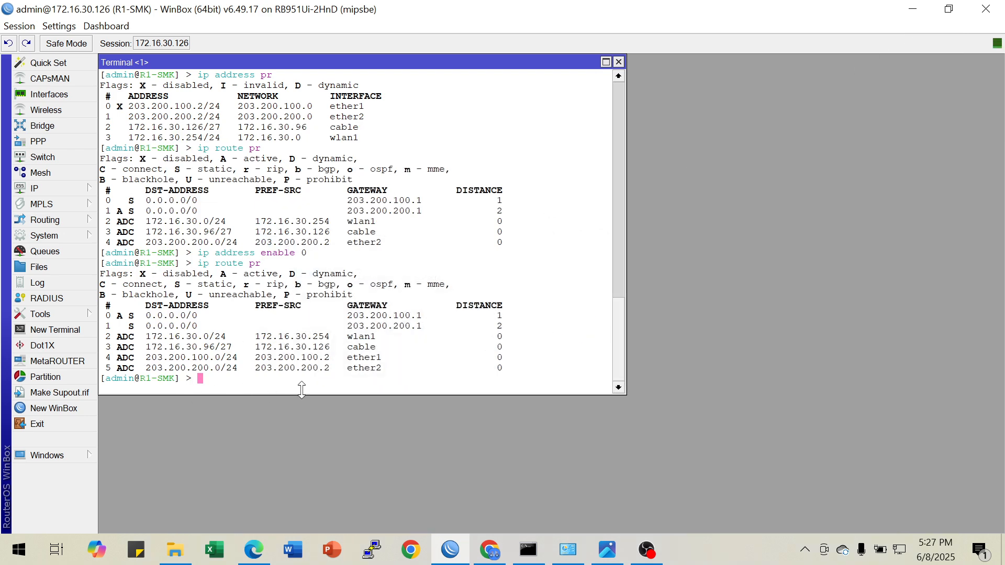
type("e")
type("c")
type("port ")
type("file=")
type("A-LK")
type("S")
type("24")
key("BackSpace")
type(".rsc")
key("Return")
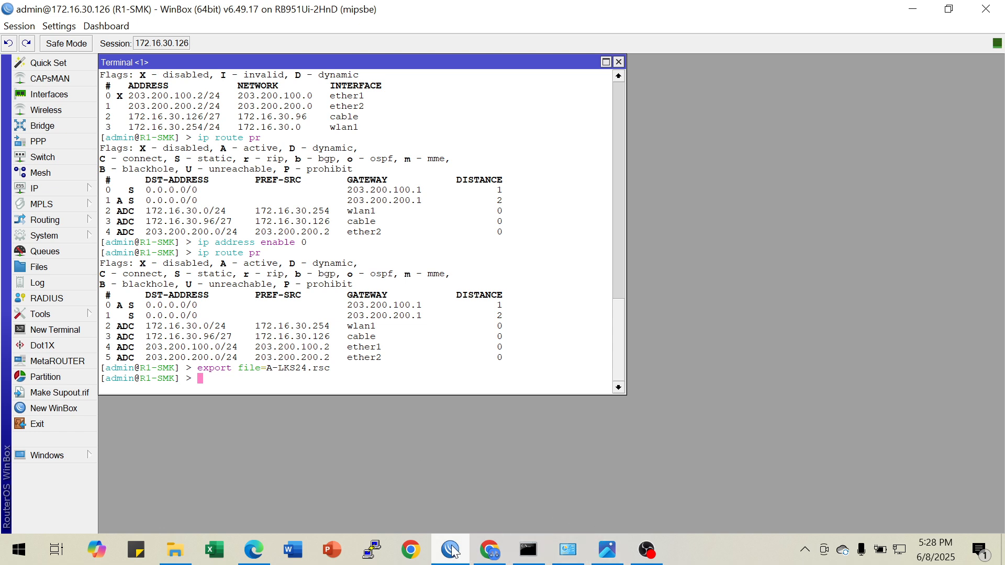
Read the Backup requirements for Router A in the Soal LKS ITNSA PSP.pdf exam document and return to WinBox
left_click(478, 560)
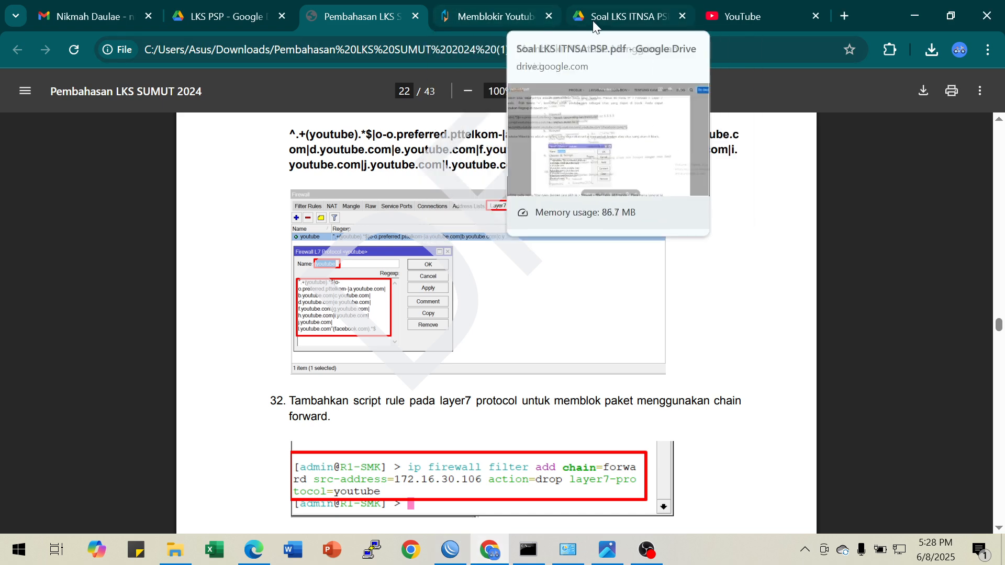
left_click(613, 14)
scroll(382, 359, "down", 3)
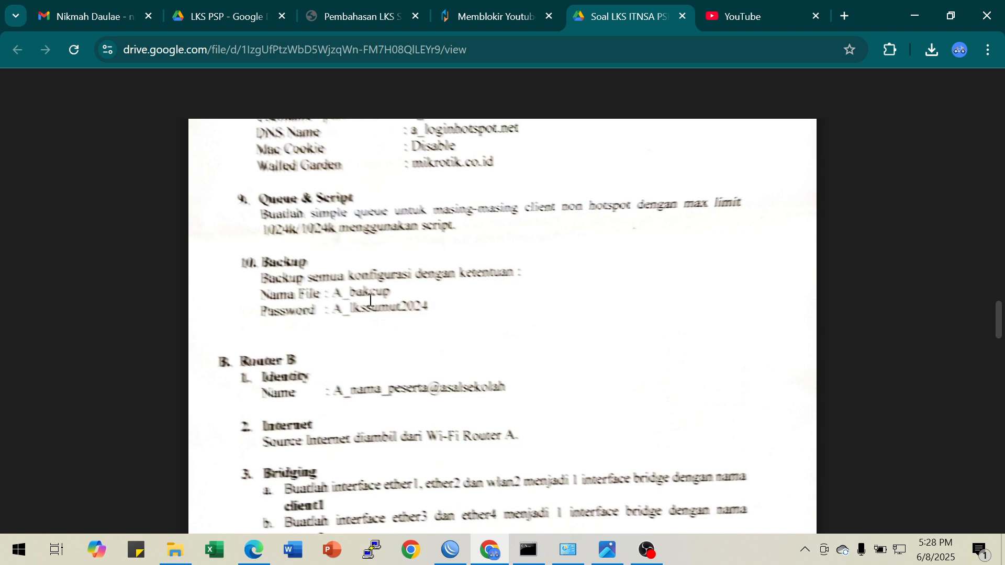
left_click(450, 549)
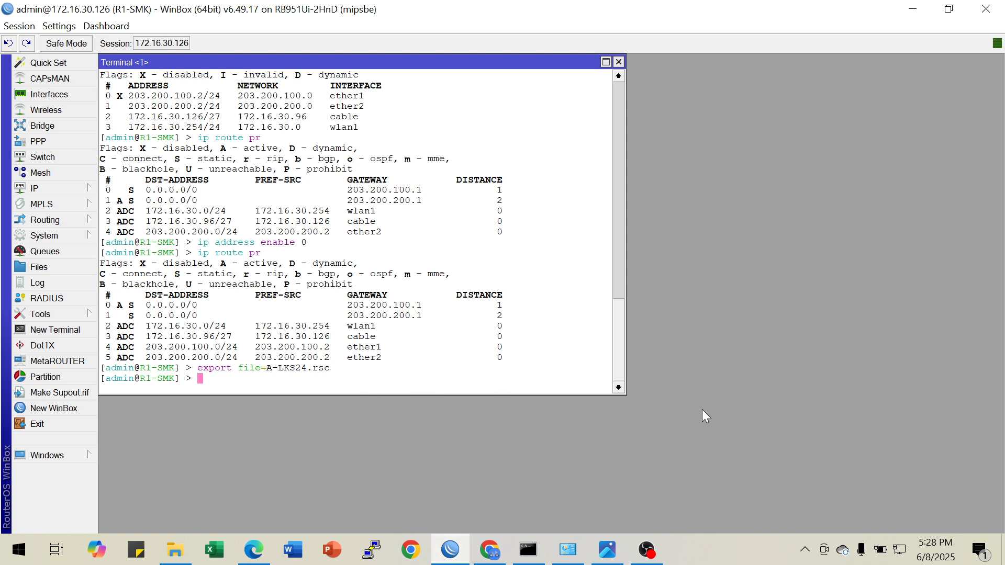
Begin a system backup command in the terminal and list its available subcommands
type("system ")
type("backup fi")
type("l")
key("BackSpace")
key("BackSpace")
key("BackSpace")
key("BackSpace")
type("sa")
key("Tab")
key("BackSpace")
key("BackSpace")
key("BackSpace")
key("BackSpace")
key("BackSpace")
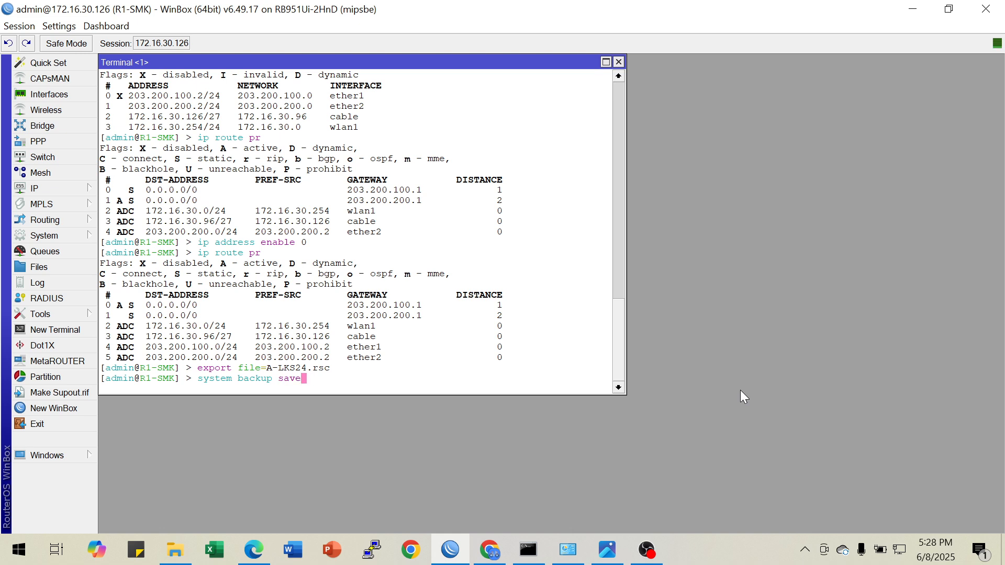
key("Tab")
key("Tab")
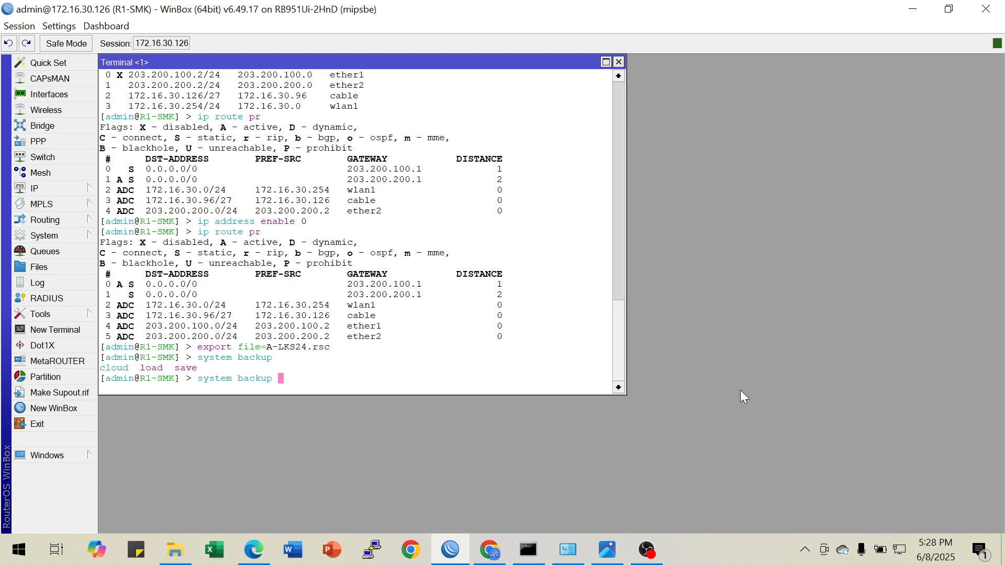
Extend the command to a backup save, list its parameters, and give it the name A-LKS and a password parameter
type("save fi")
key("BackSpace")
key("BackSpace")
key("Tab")
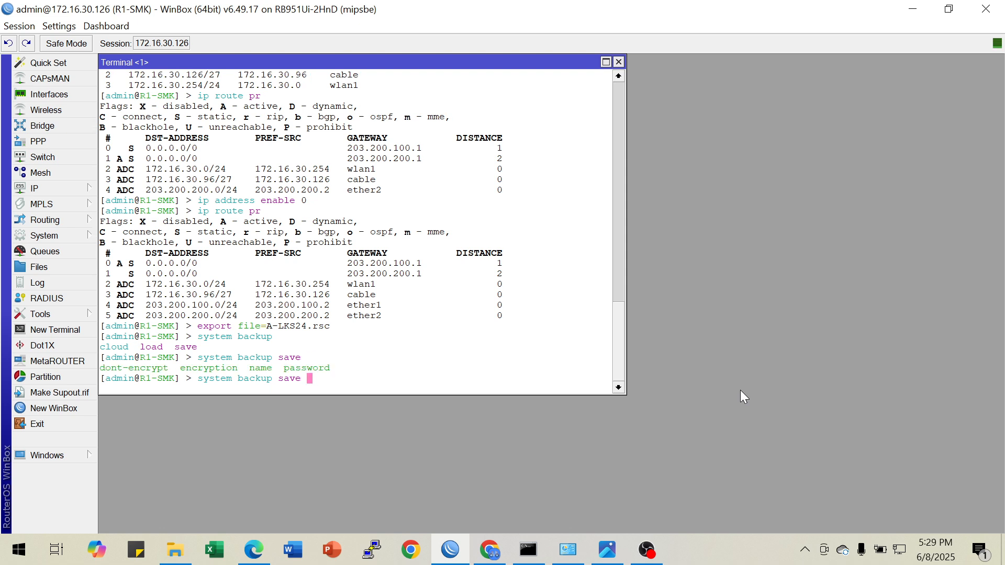
type("name=A-LKS pass")
key("Tab")
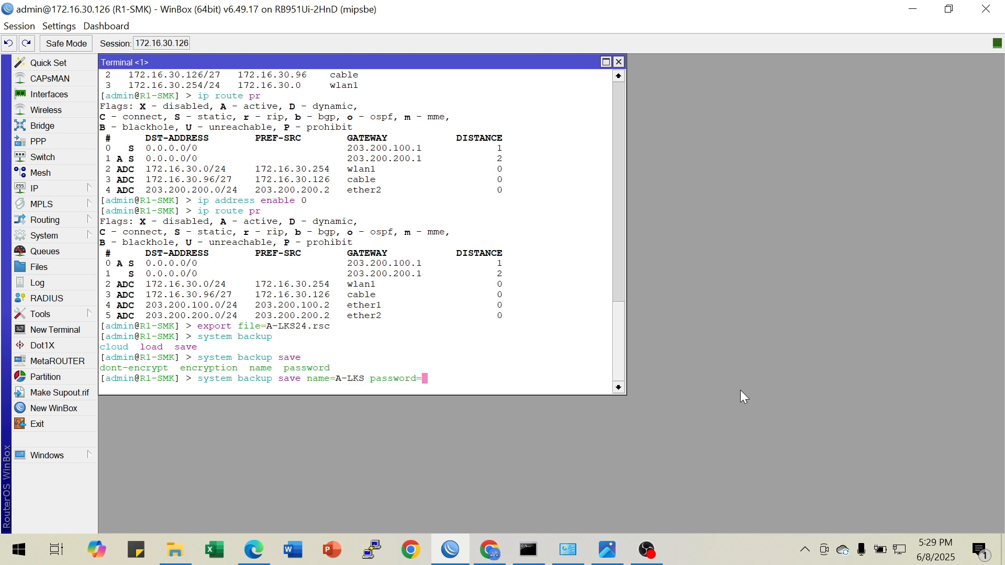
Check the required password in the exam PDF, enter the backup password and save the backup
type("a")
key("BackSpace")
left_click(491, 550)
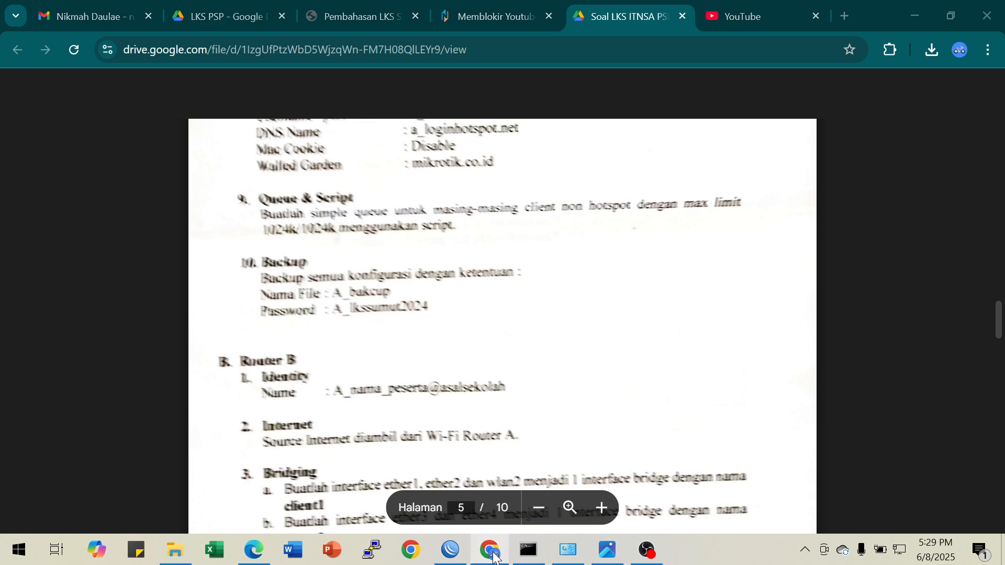
left_click(493, 554)
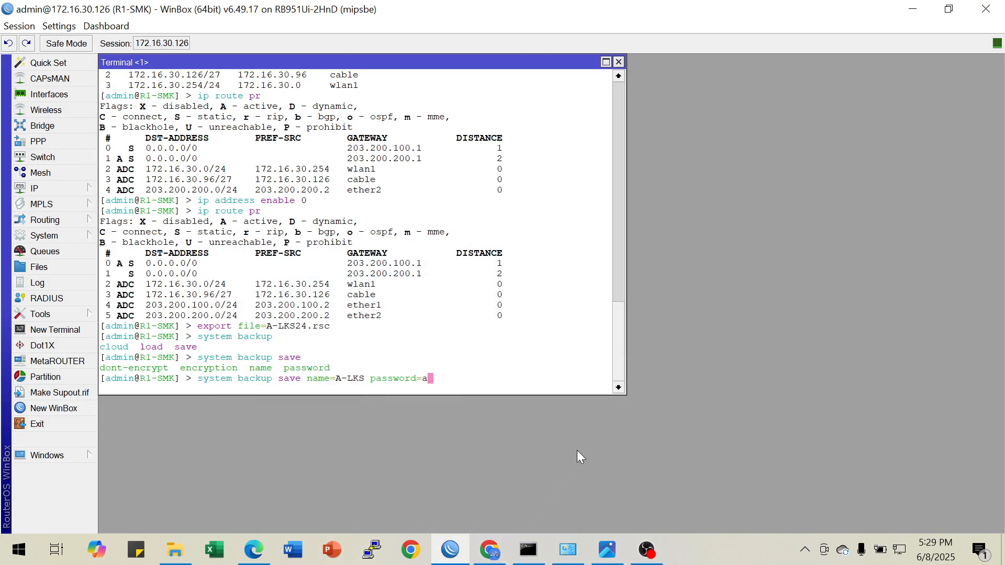
key("Return")
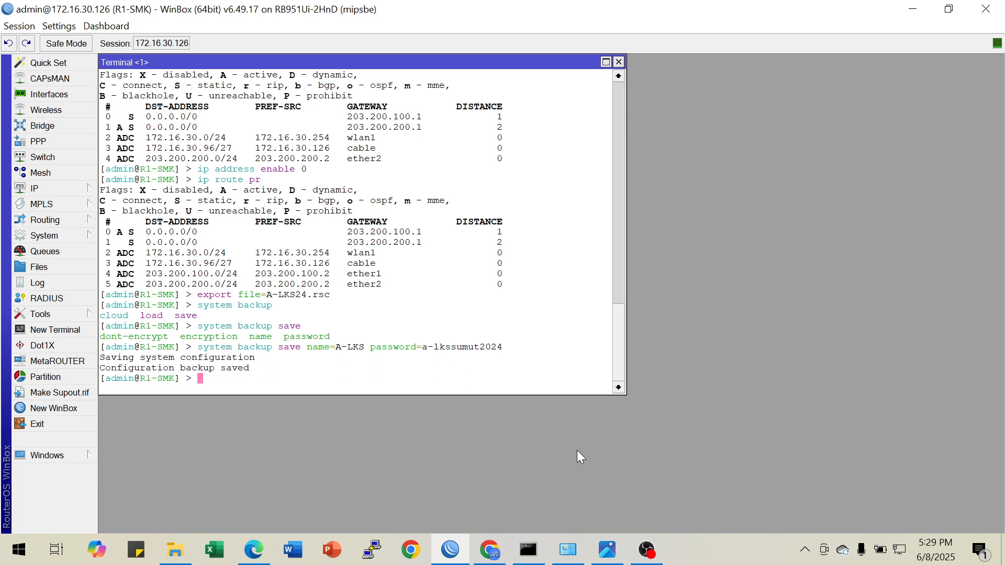
Print the router's file list in the terminal and look through it for the saved backup and exported script
type("file pr")
key("Return")
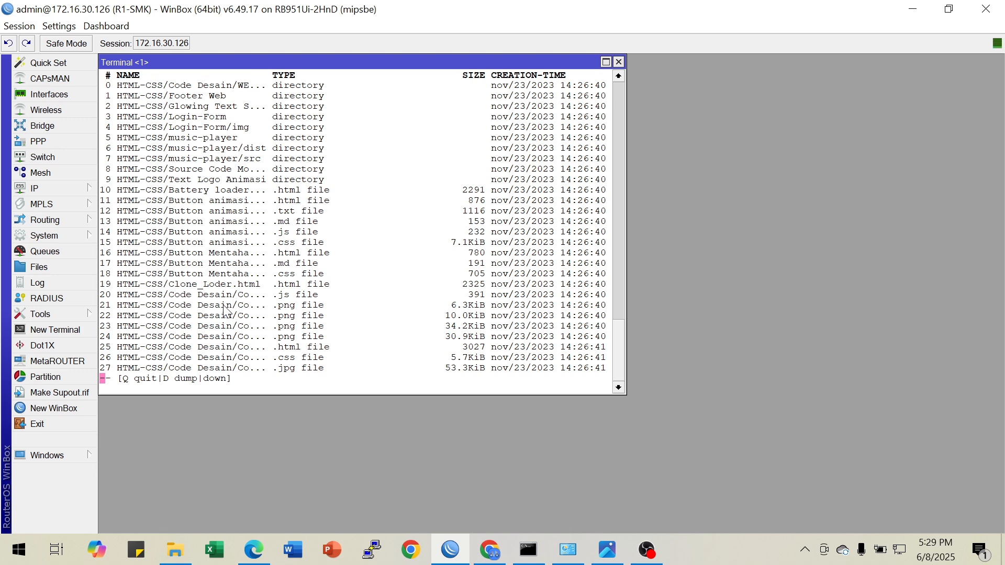
key("Down")
key("Down")
key("Down")
key("Down")
key("Down")
key("Down")
key("Down")
key("Down")
key("Down")
key("Down")
key("Down")
key("Down")
key("Down")
key("Down")
key("Down")
key("Down")
key("Down")
key("Down")
key("Down")
key("Down")
key("Down")
key("Down")
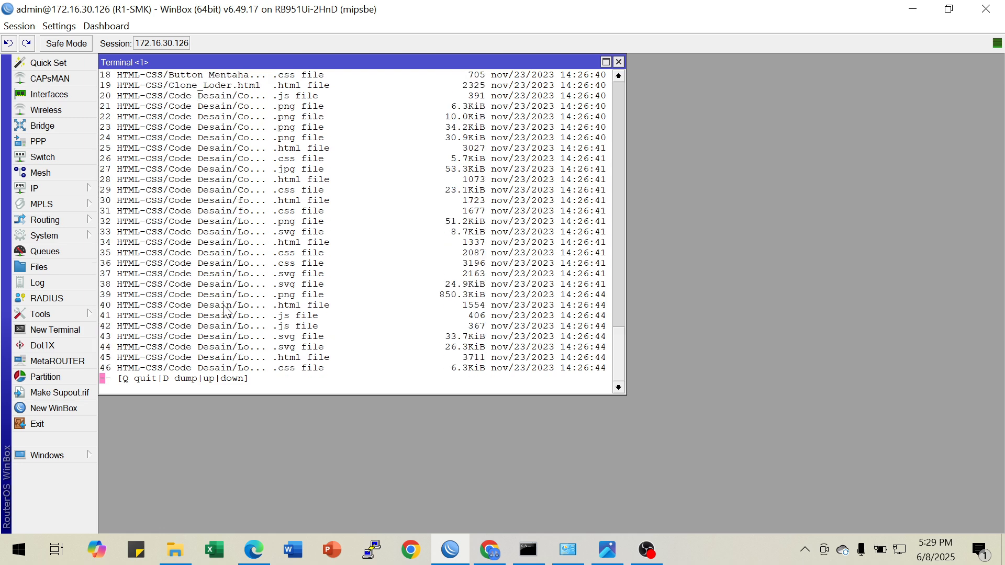
key("Down")
key("Down")
key("Down")
key("Down")
key("Down")
key("Down")
key("Down")
key("Down")
key("Down")
key("Down")
key("Down")
key("Down")
key("Down")
key("Down")
key("Down")
key("Down")
key("Down")
key("Down")
key("Down")
key("Down")
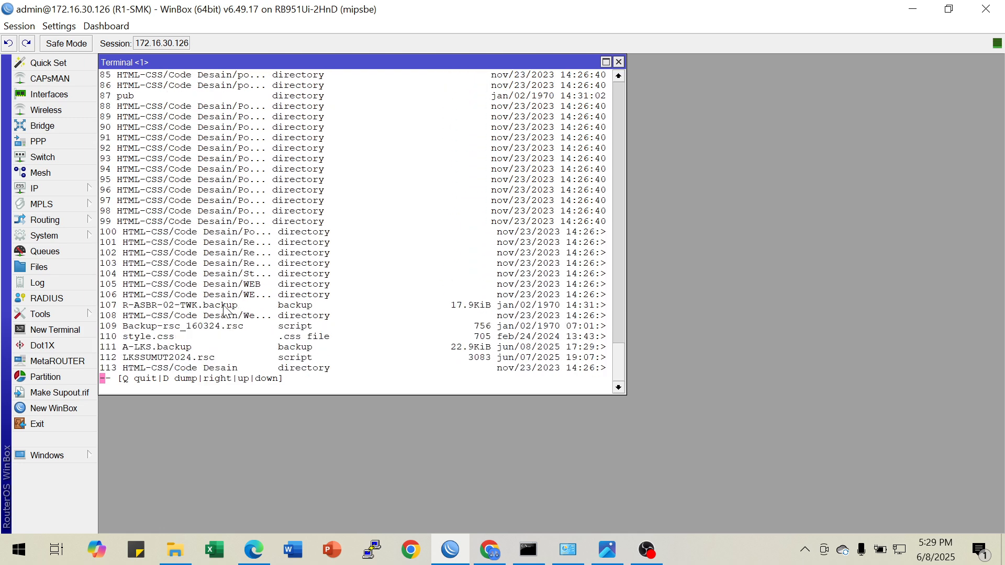
Shrink the WinBox window to expose the desktop and replace the terminal with the router's file list
left_click(949, 9)
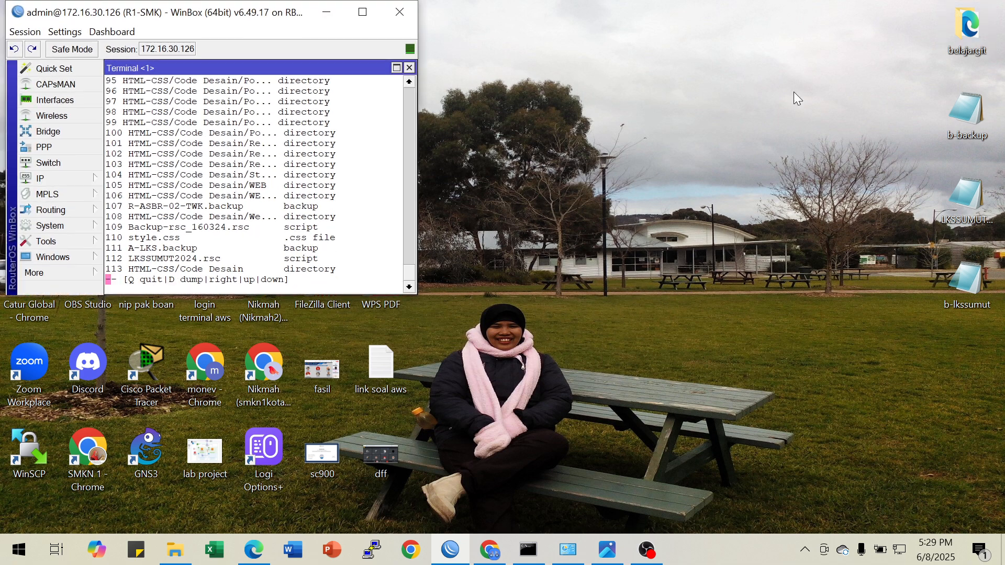
left_click(408, 67)
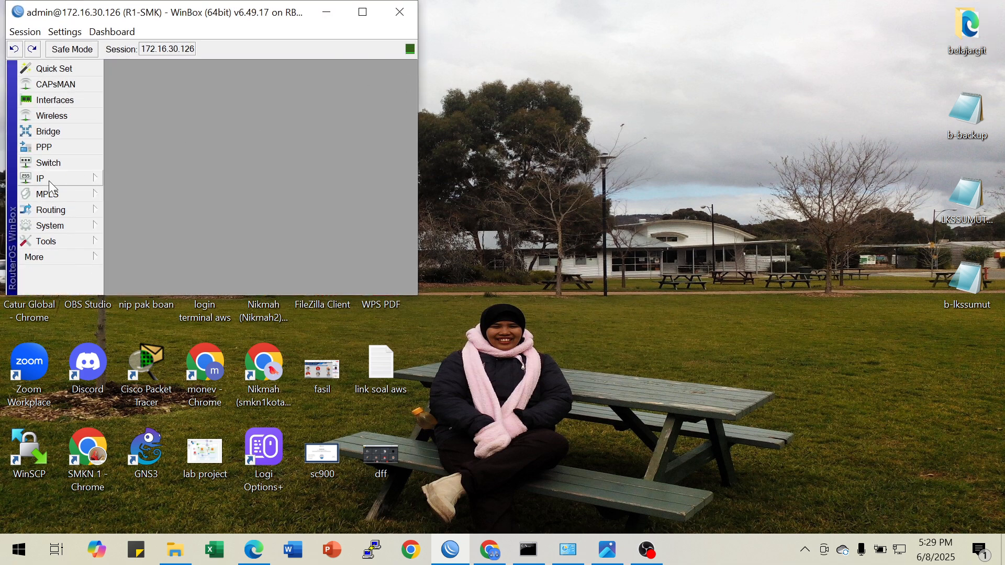
left_click(46, 256)
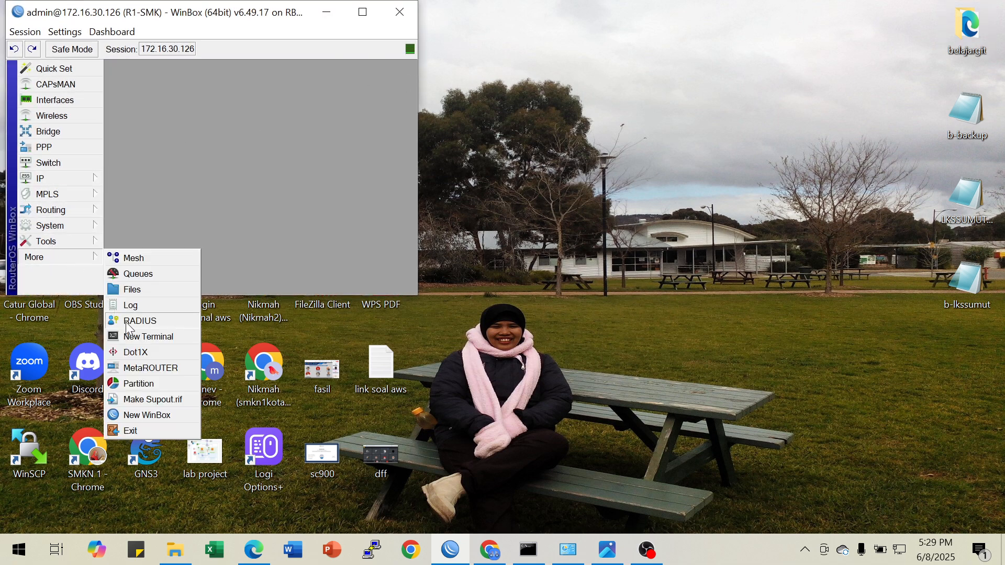
left_click(137, 289)
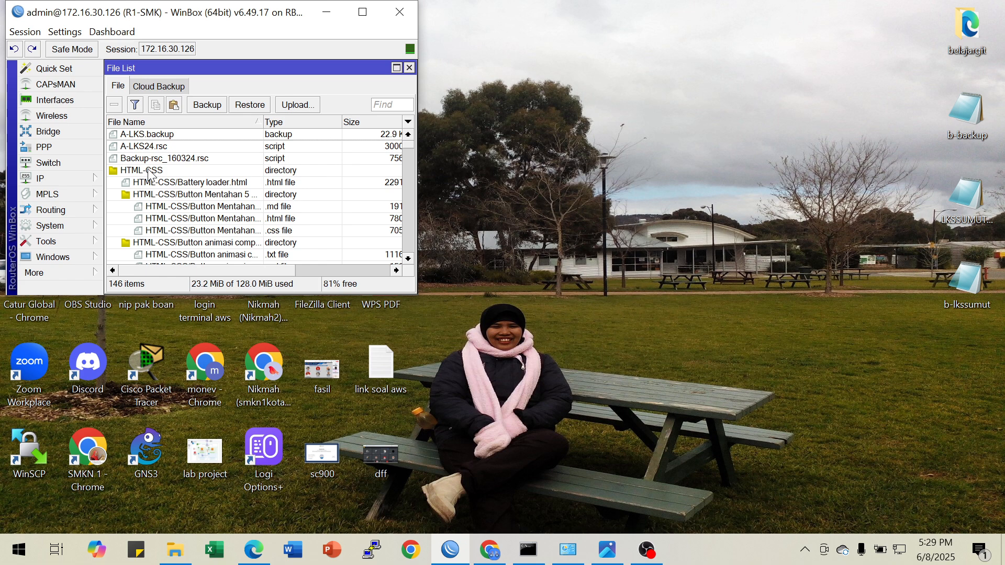
Locate A-LKS.backup in the file list and look through the remaining backup and script files
left_click(141, 135)
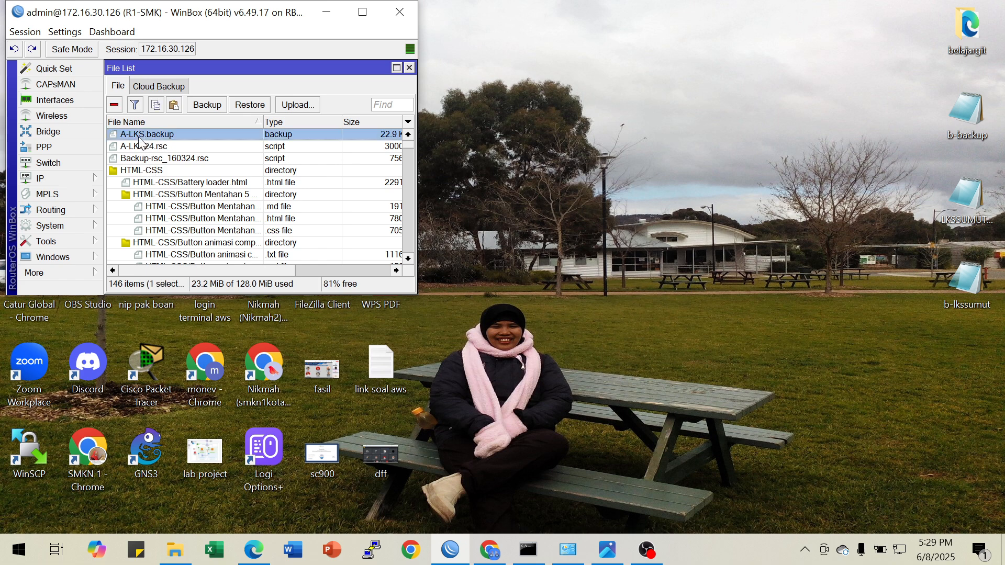
left_click_drag(142, 138, 181, 144)
scroll(185, 175, "down", 5)
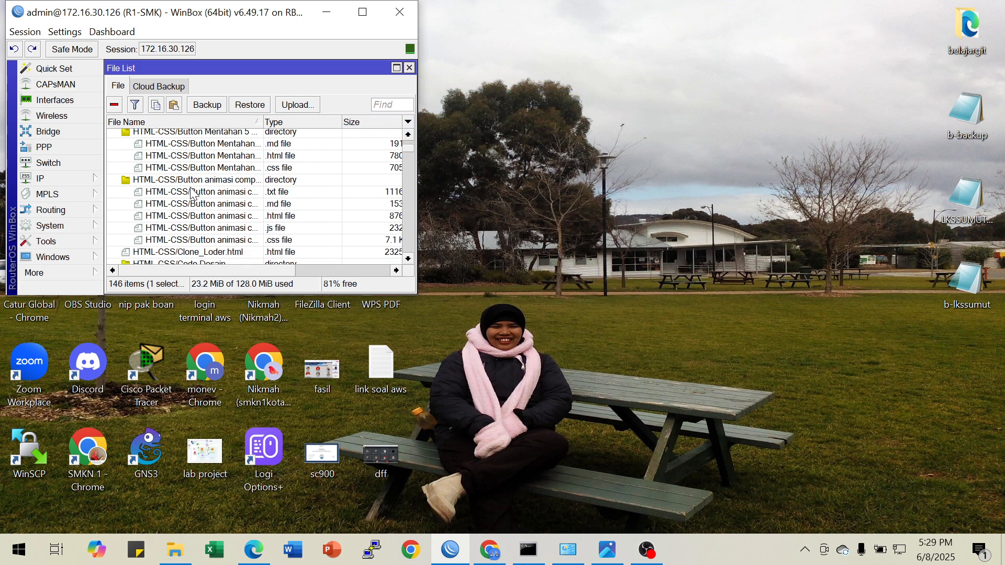
scroll(202, 202, "down", 5)
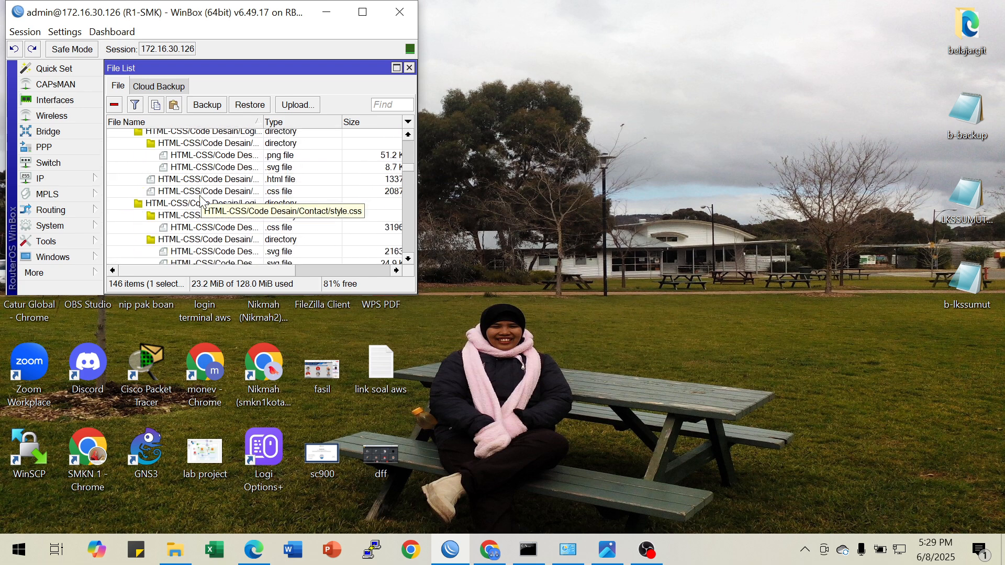
scroll(200, 201, "down", 5)
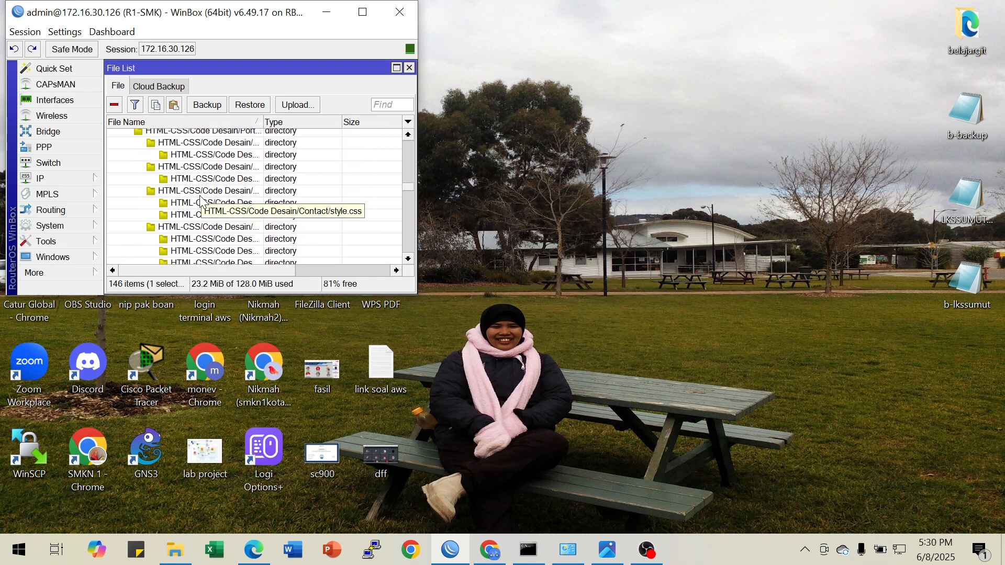
scroll(200, 202, "down", 5)
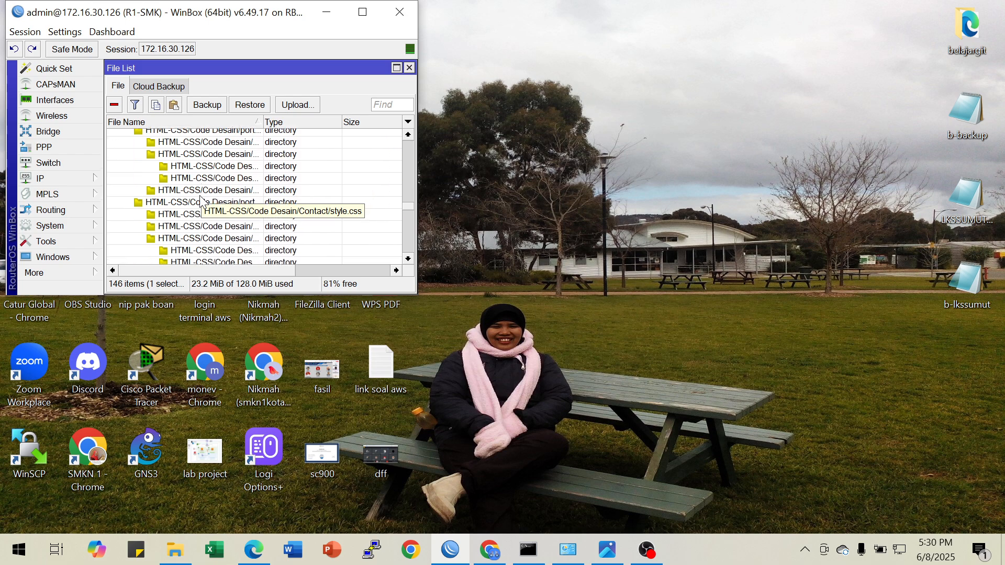
scroll(200, 201, "down", 8)
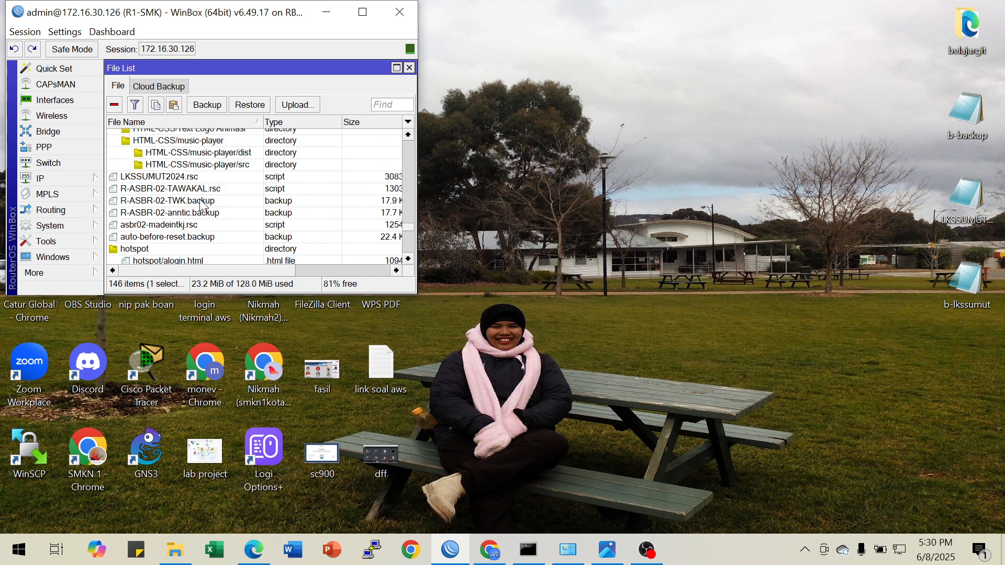
Copy A-LKS.backup and A-LKS24.rsc from the router's file list to the Windows desktop
scroll(201, 204, "down", 4)
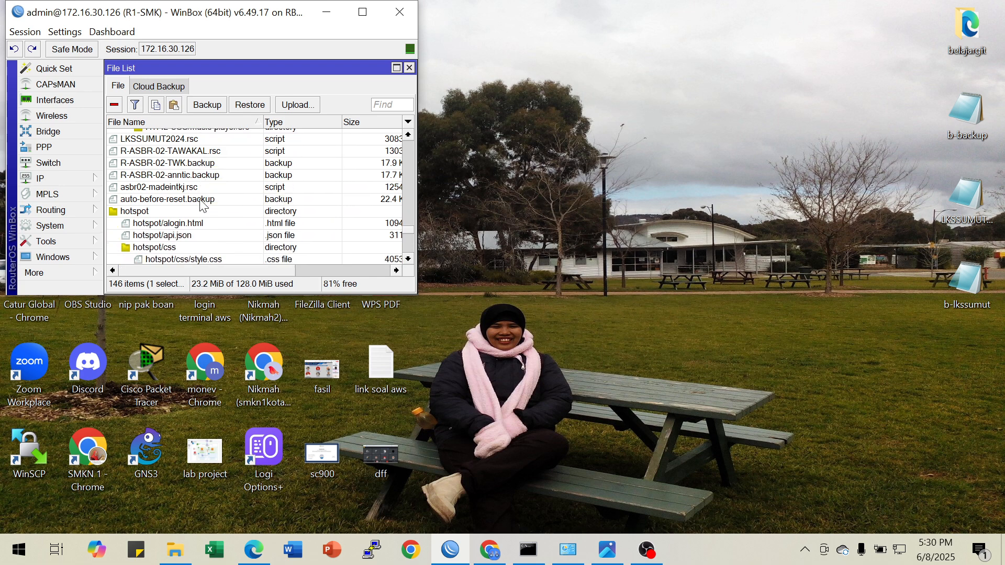
scroll(200, 204, "down", 6)
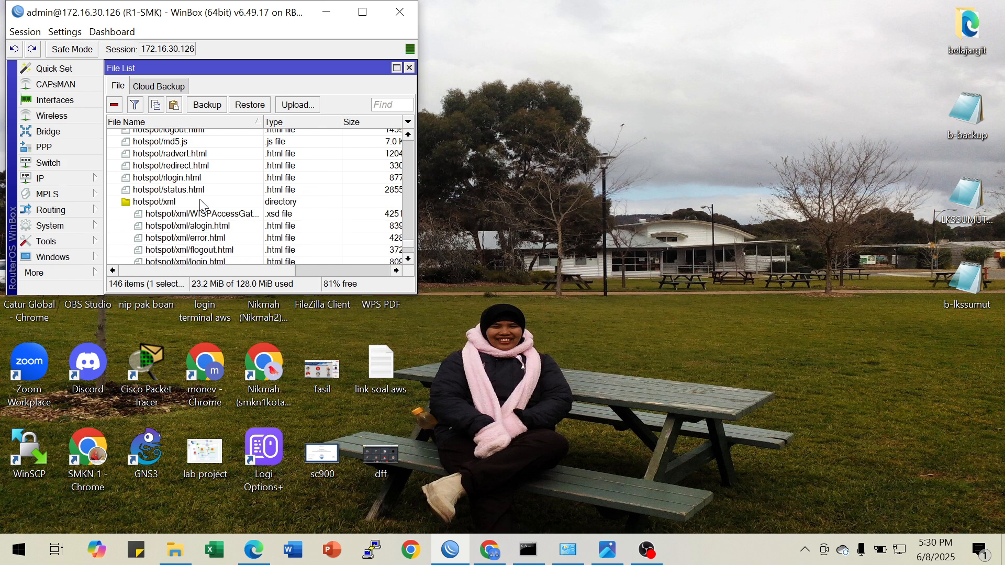
scroll(201, 204, "up", 5)
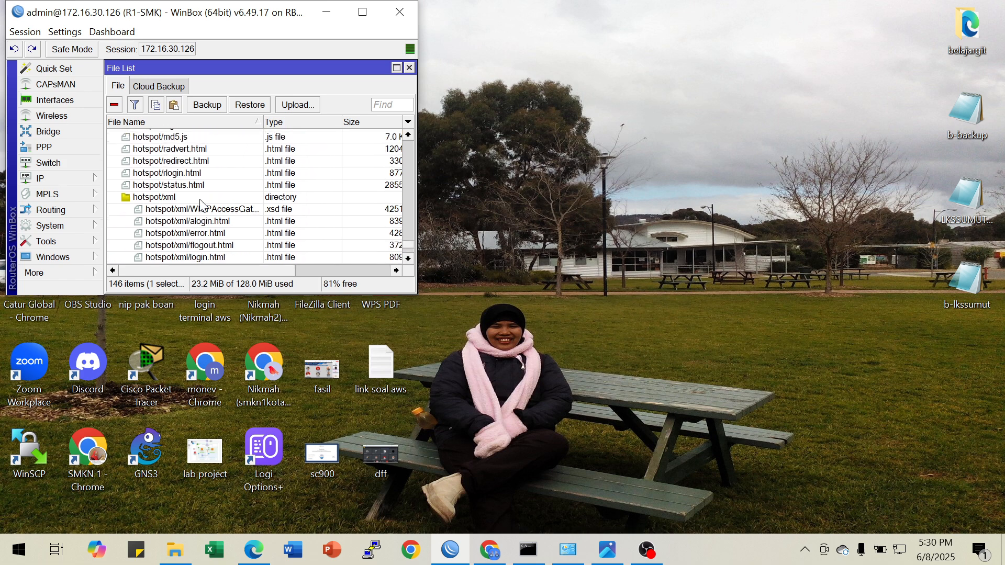
left_click_drag(409, 236, 412, 143)
scroll(263, 140, "up", 1)
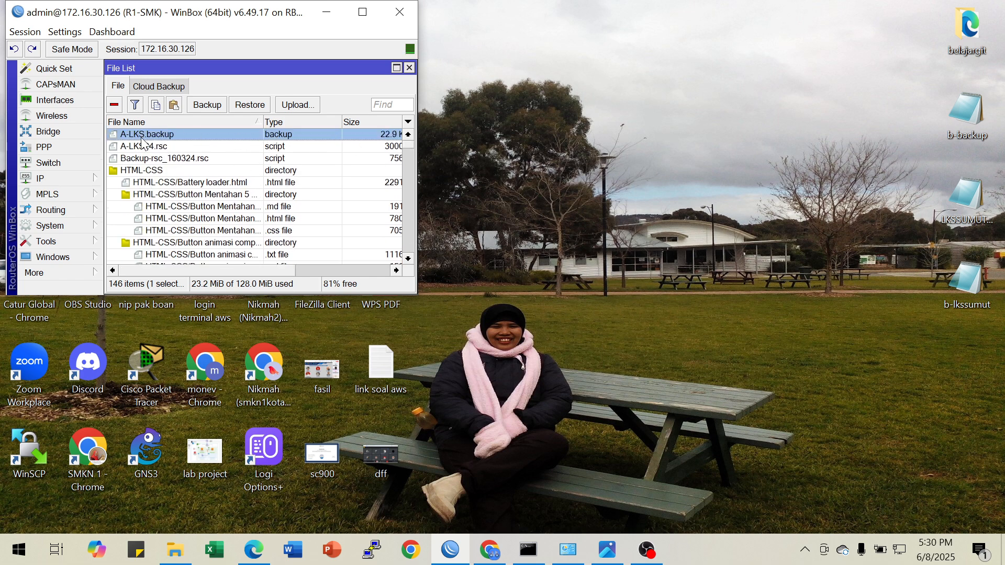
left_click_drag(137, 139, 455, 60)
left_click_drag(150, 148, 574, 54)
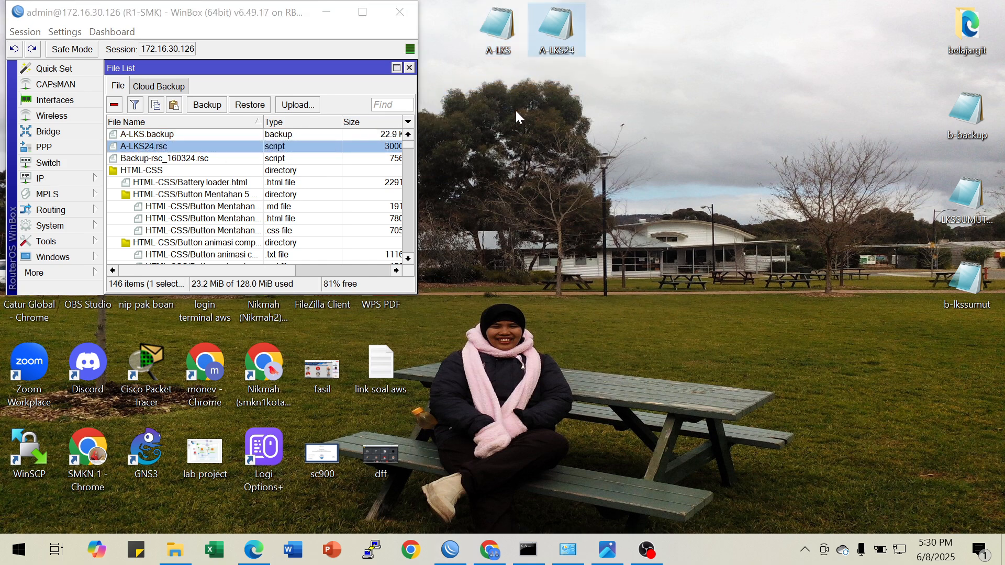
Minimize WinBox, open the copied A-LKS and A-LKS24 desktop files to check their contents, and close each one
left_click(329, 13)
double_click(507, 36)
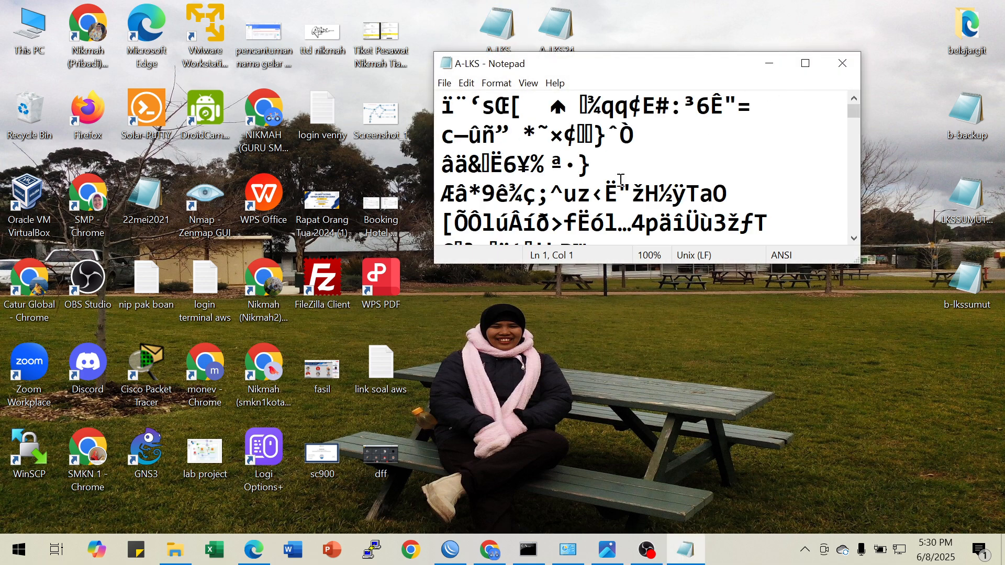
left_click(840, 65)
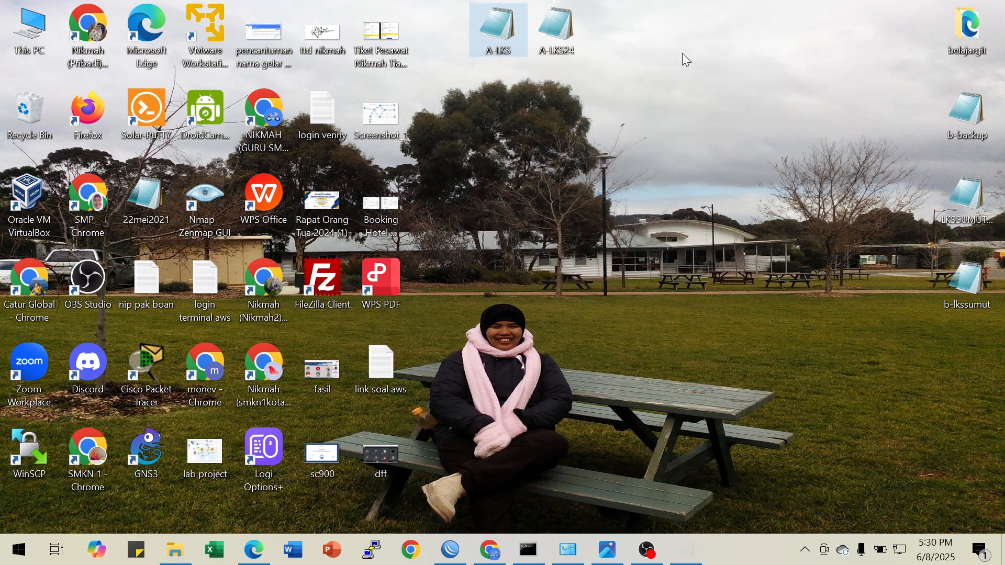
double_click(556, 27)
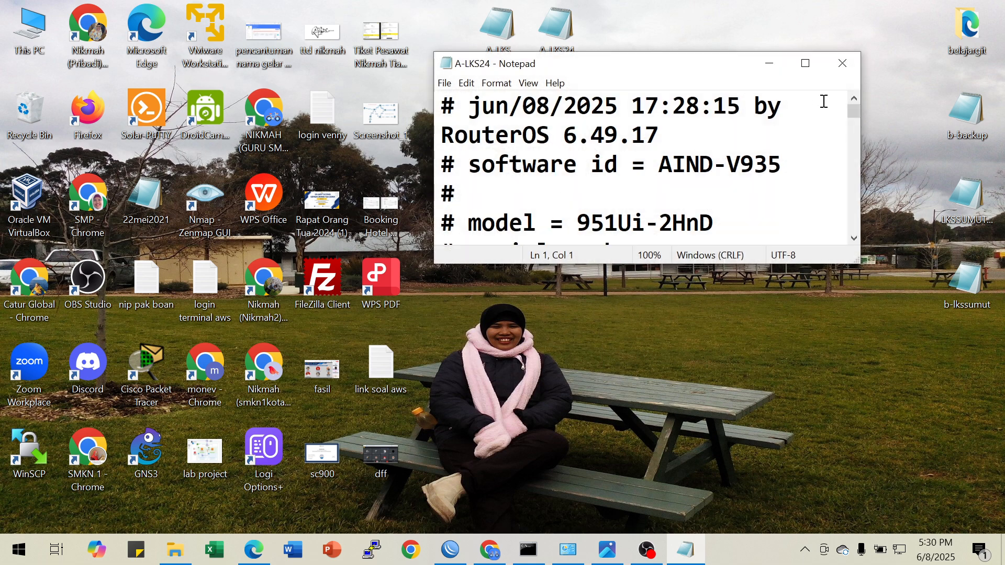
left_click(842, 63)
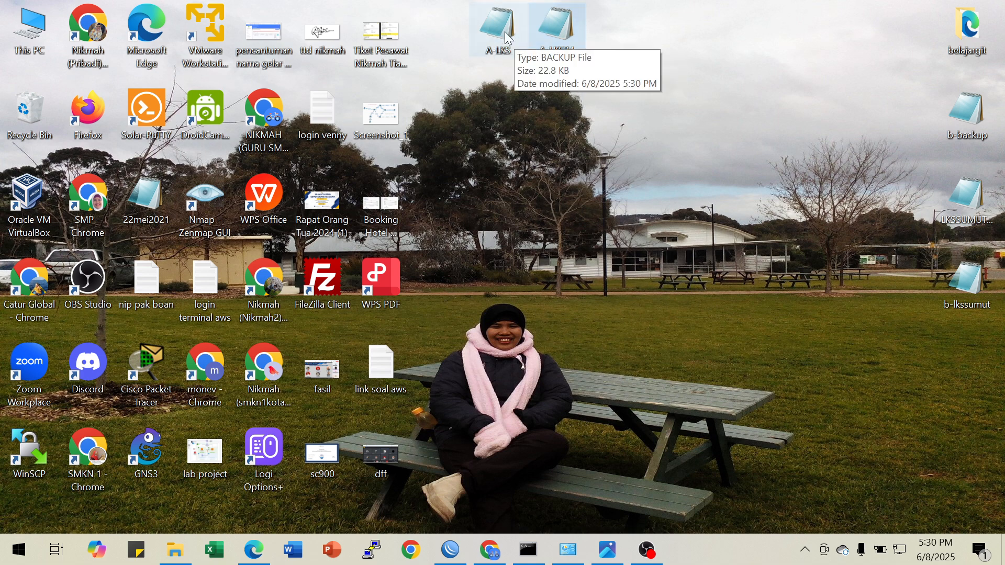
Review the R2-SMK addressing and the Ketentuan B requirements in the lsk-sumut (1).jpg topology image
left_click(607, 550)
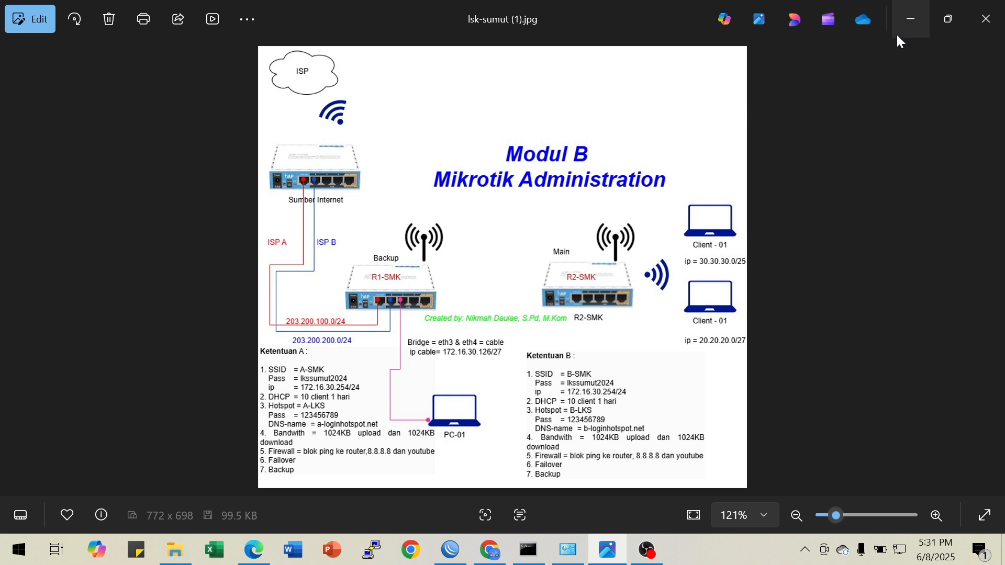
left_click(905, 16)
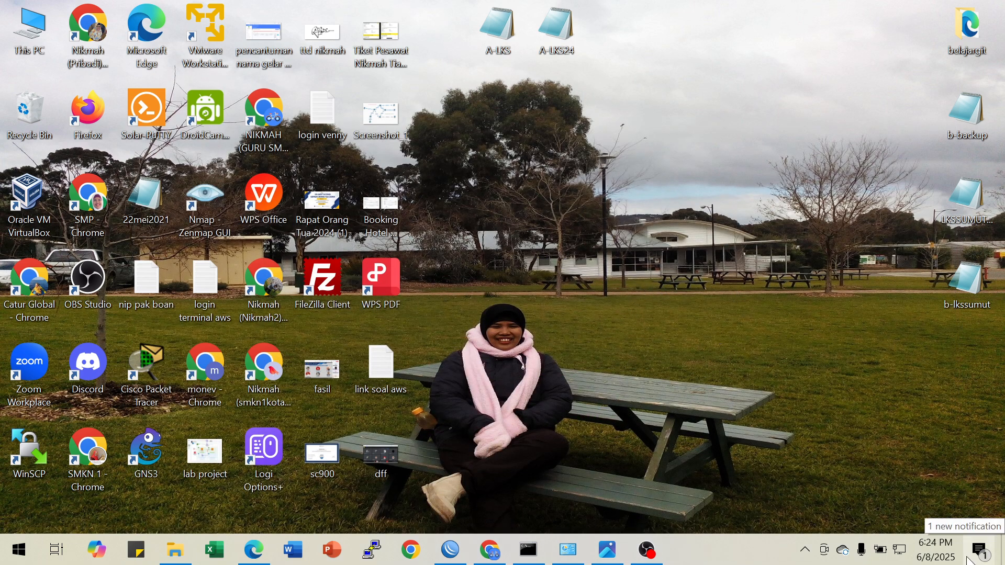
left_click(607, 550)
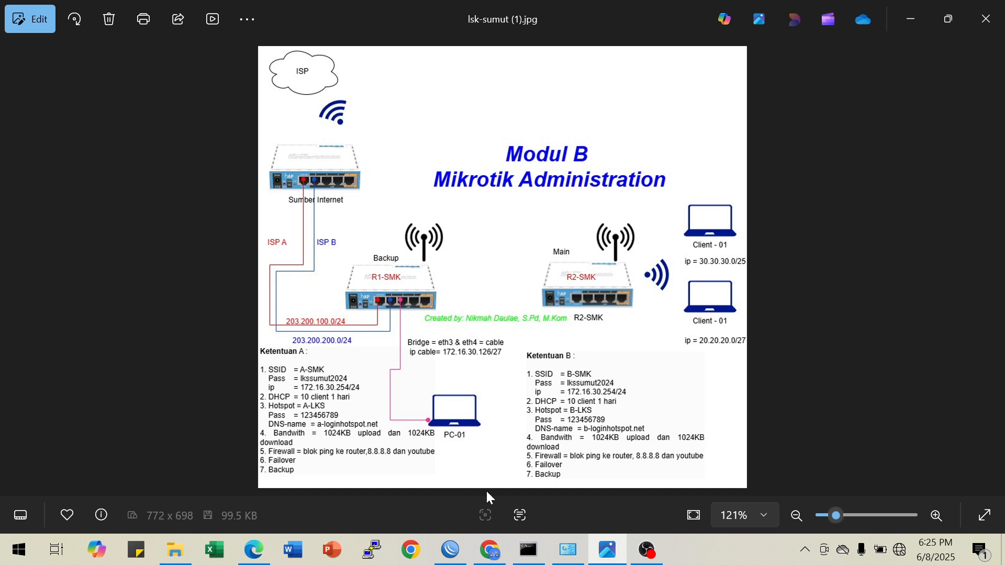
Switch to WinBox, cancel the reconnection to 172.16.30.126, connect to the neighbor MikroTik at 4C:5E:0C:B1:6C:15 and maximize its session
left_click(459, 554)
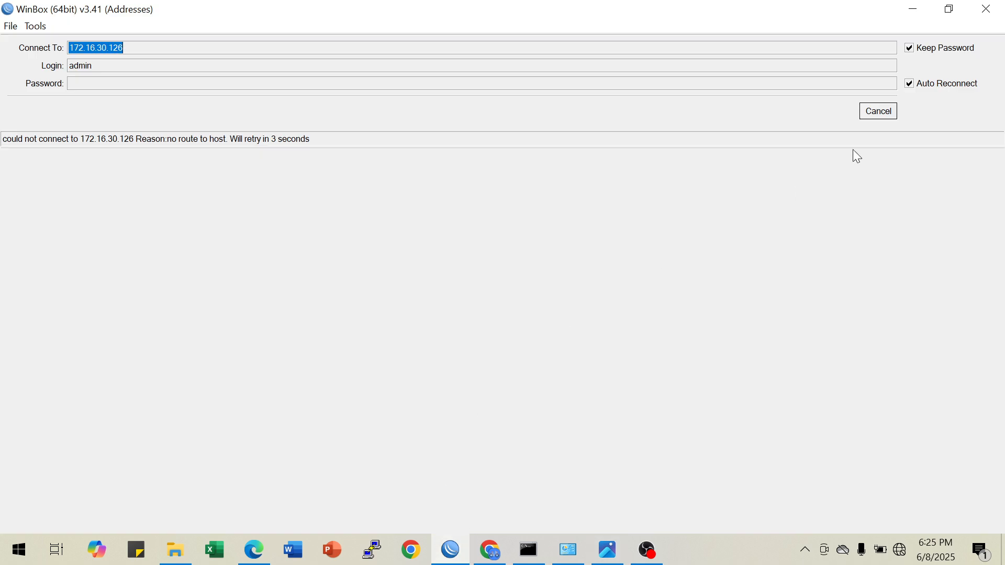
left_click(876, 112)
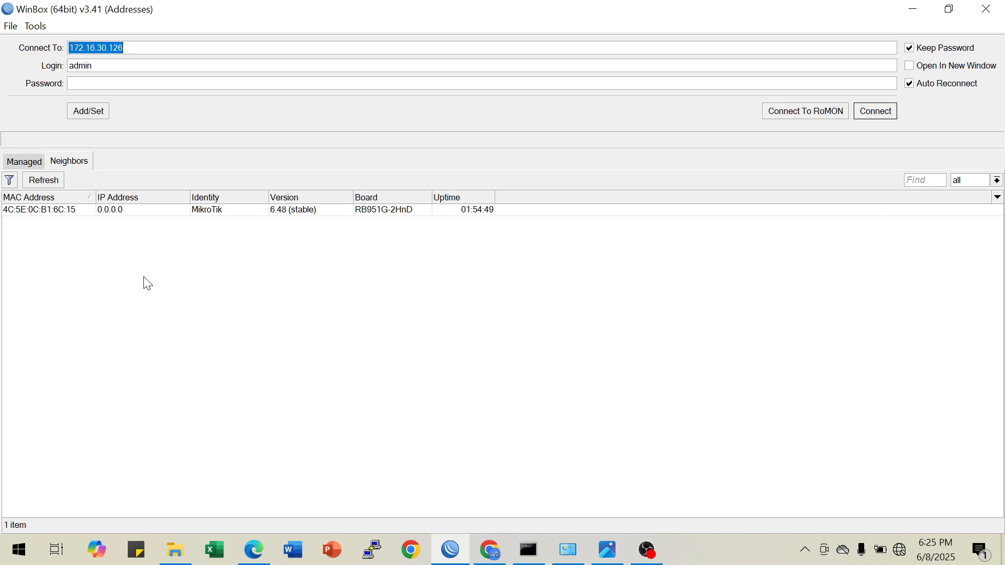
left_click(103, 209)
left_click(872, 113)
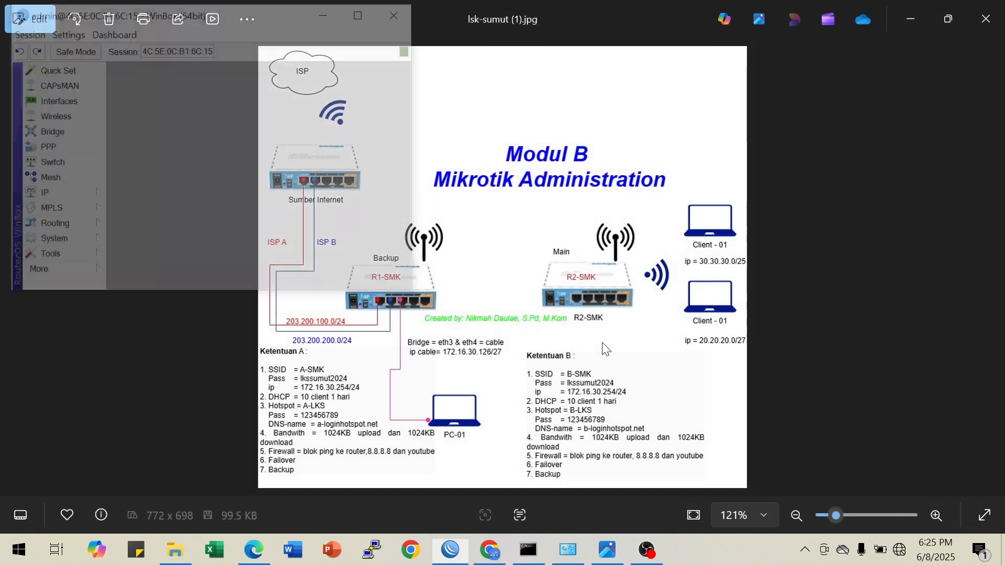
left_click(362, 11)
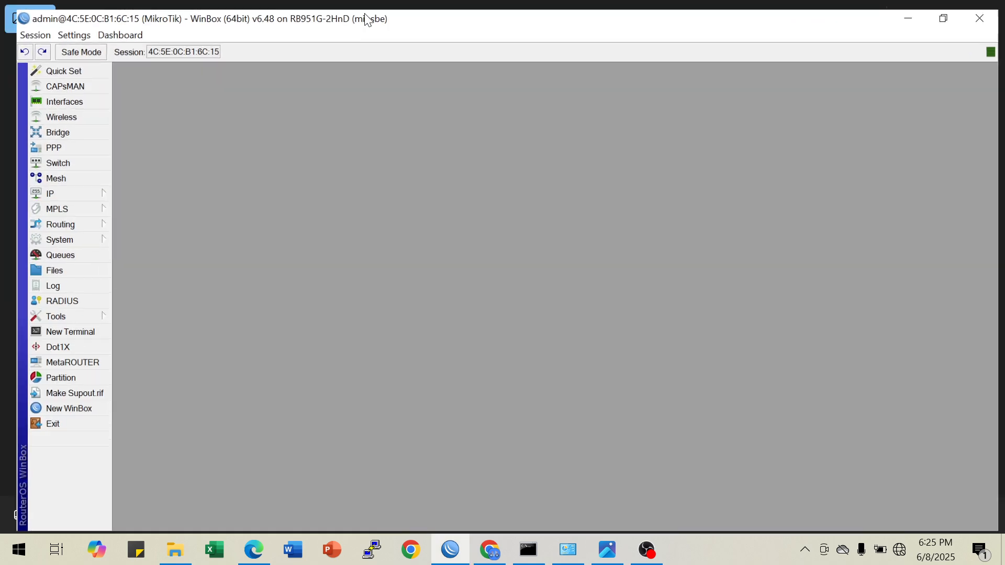
Set the router's system identity to R2-SMK from a new terminal
left_click(58, 331)
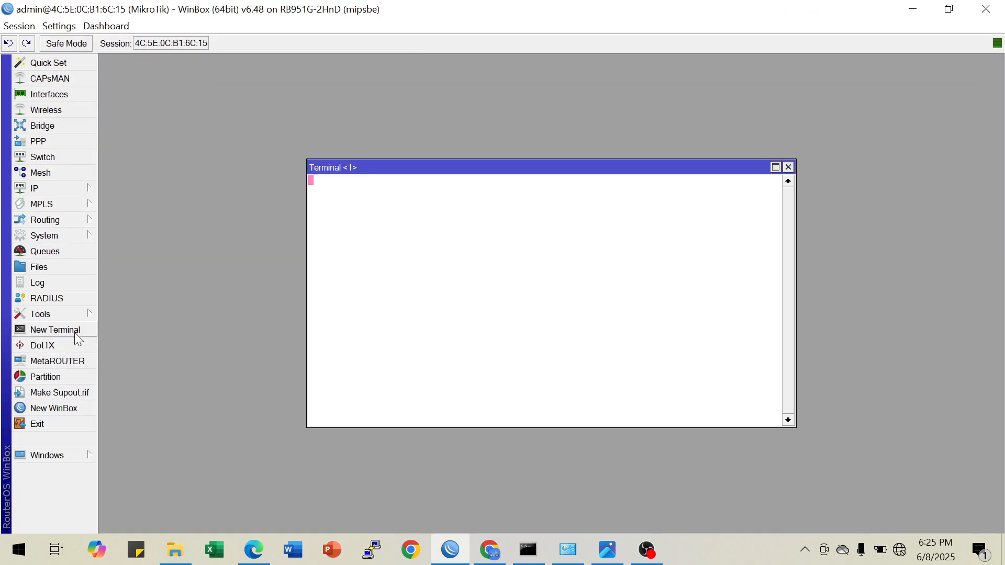
type("system identity ")
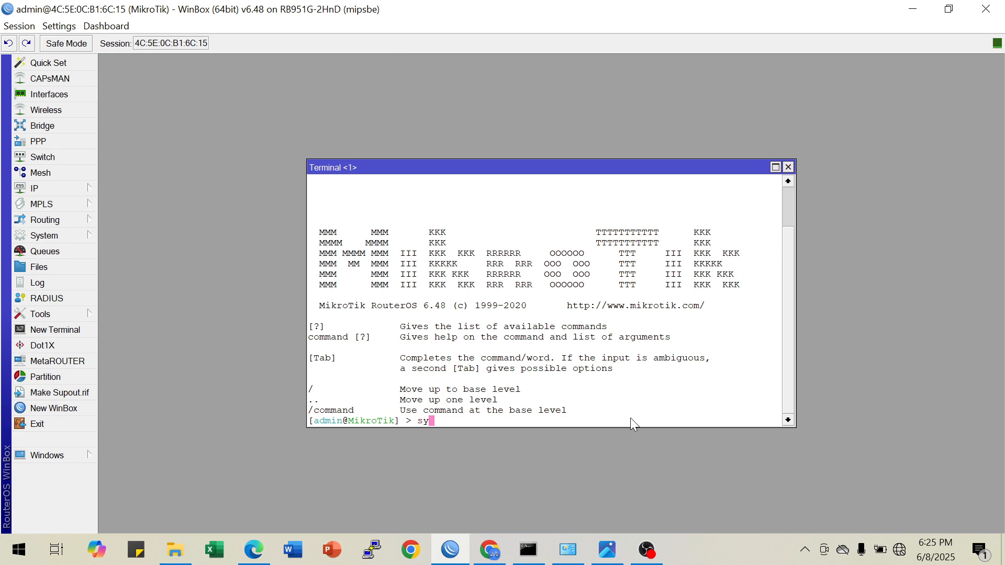
type("set name=R2-")
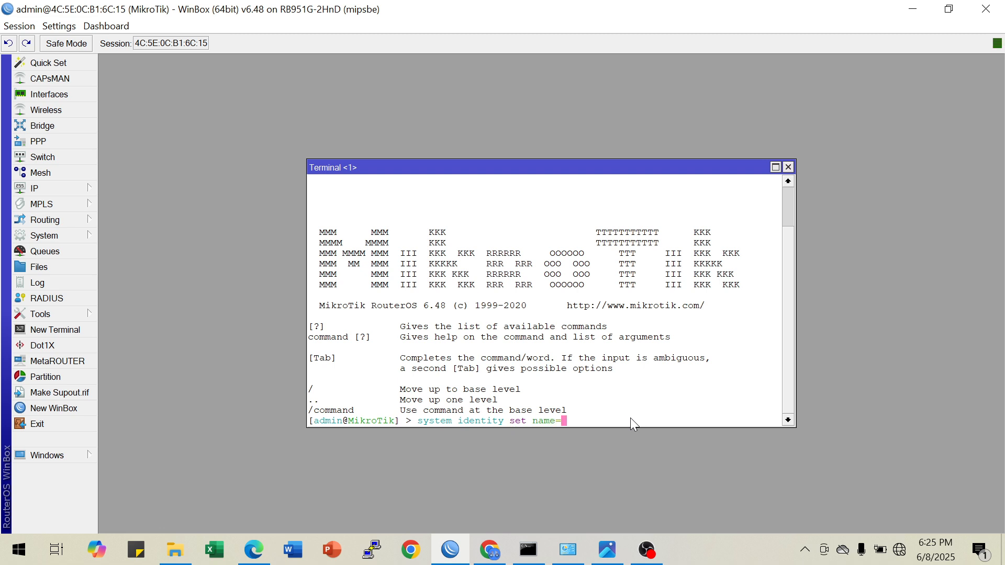
type("SMK")
key("Return")
key("Return")
key("Return")
type("ip ad")
key("Tab")
type("add a")
key("BackSpace")
key("BackSpace")
key("BackSpace")
key("BackSpace")
key("BackSpace")
key("BackSpace")
key("BackSpace")
key("BackSpace")
key("BackSpace")
key("BackSpace")
key("BackSpace")
key("BackSpace")
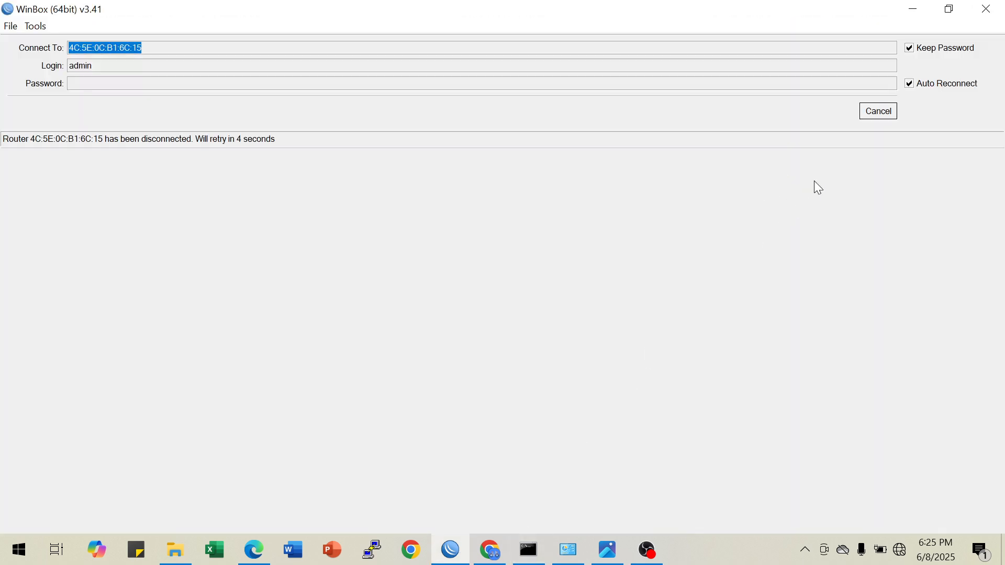
Cancel the reconnection to 4C:5E:0C:B1:6C:15 and refresh the WinBox neighbor list
left_click(889, 113)
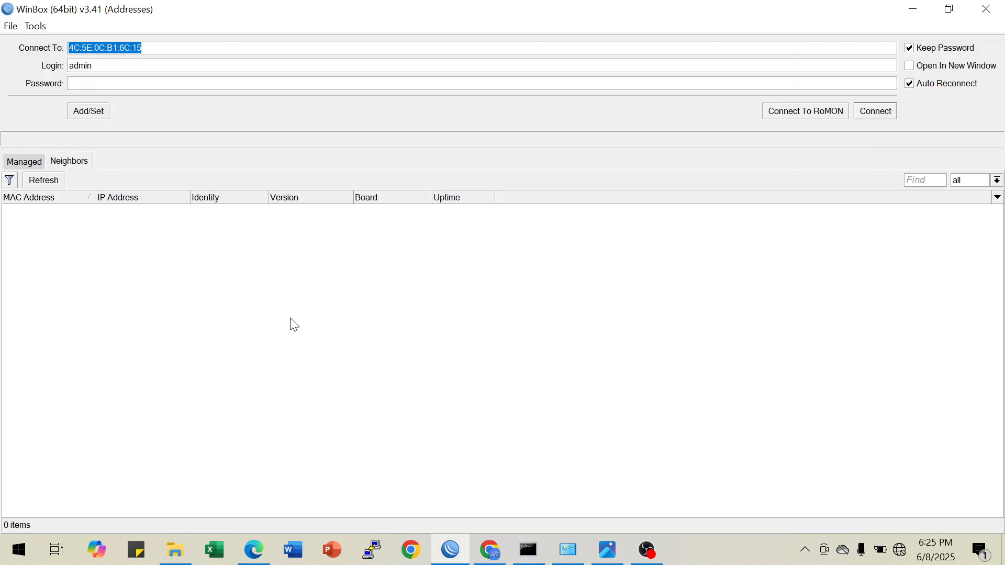
left_click(51, 184)
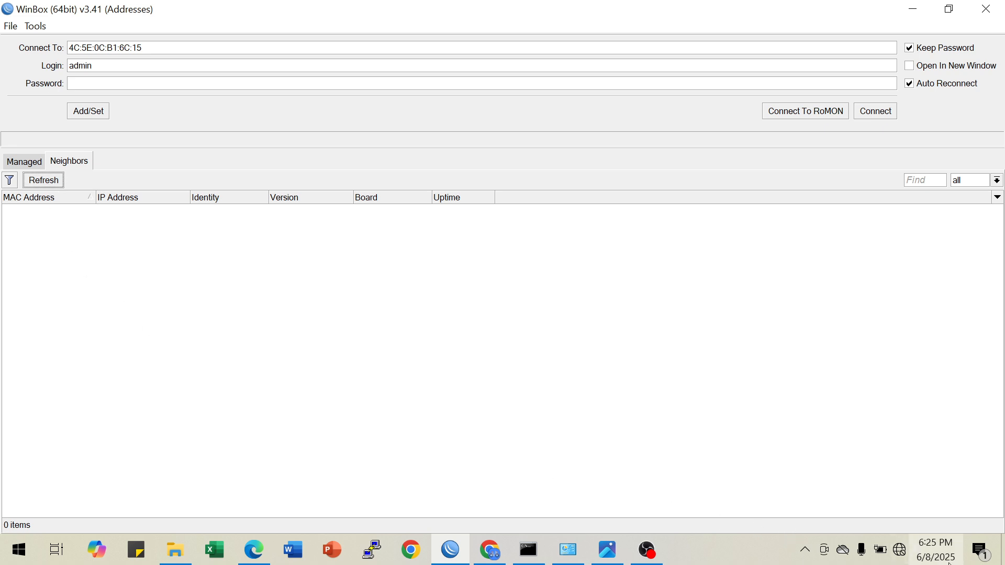
Enable the disabled Wi-Fi adapter in Windows Network Connections
right_click(898, 553)
left_click(667, 479)
left_click(576, 552)
left_click(275, 261)
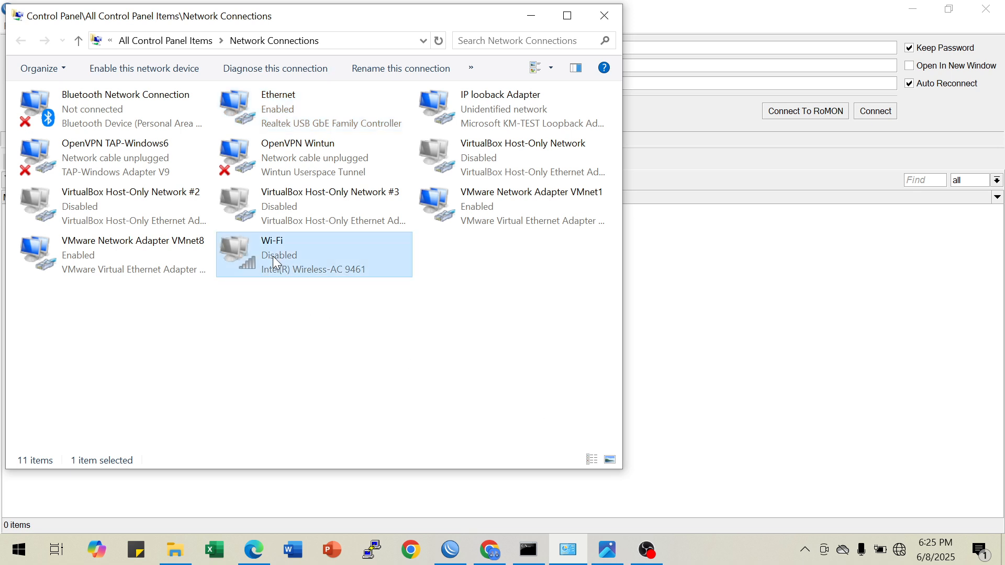
right_click(272, 257)
left_click(308, 267)
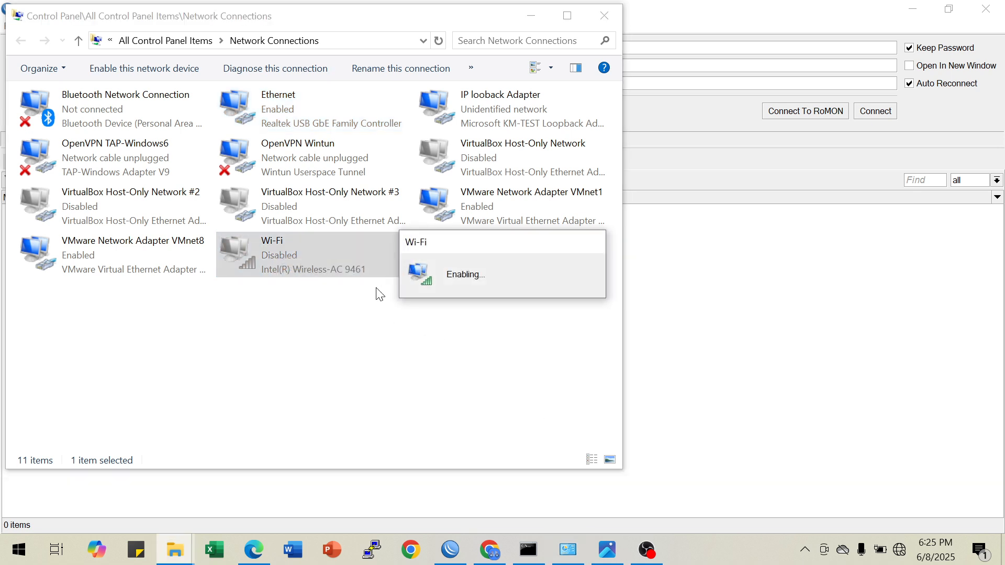
Set the Ethernet adapter's static IPv4 address to 192.168.88.2 with the default subnet mask, and minimize Network Connections
left_click(292, 115)
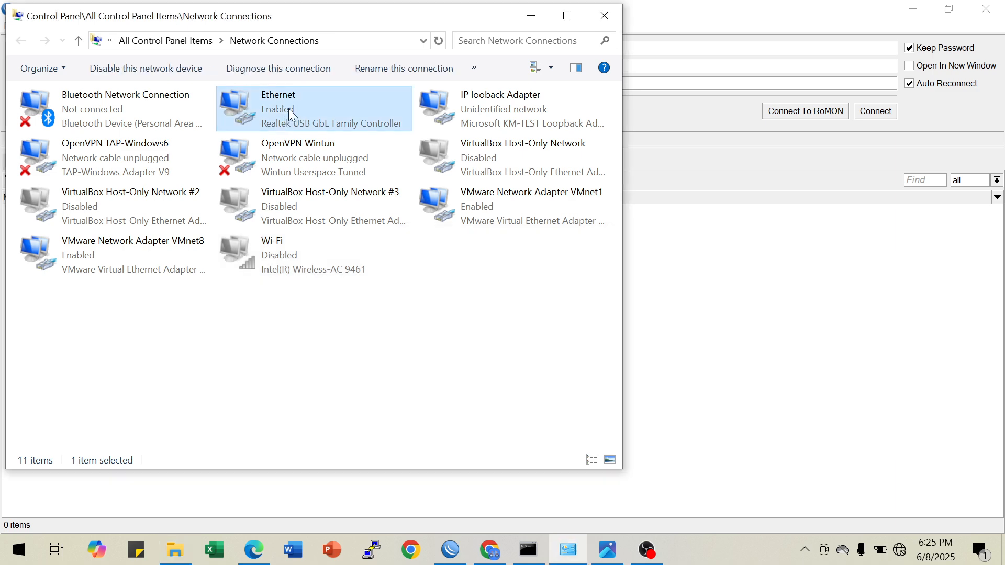
right_click(291, 113)
left_click(346, 258)
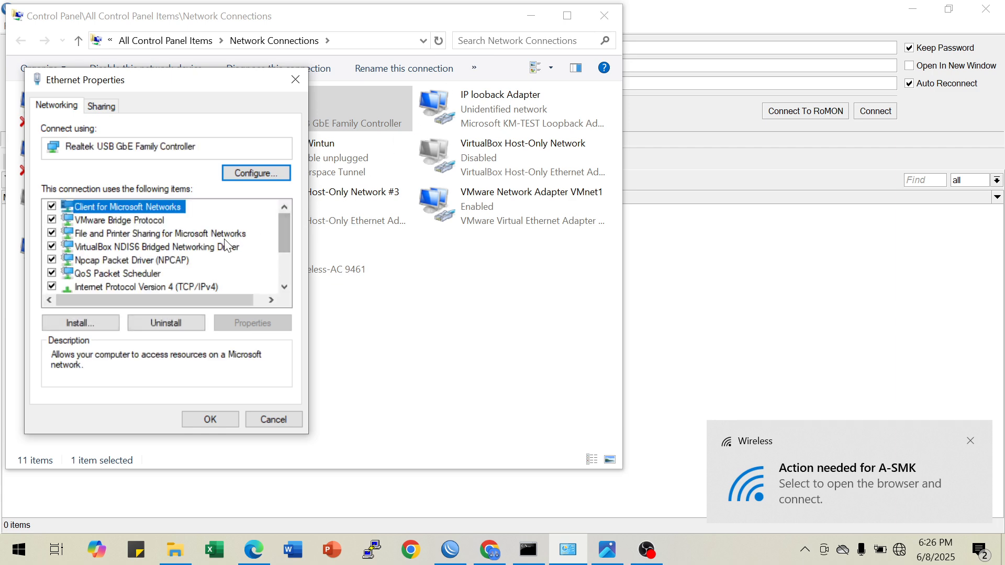
left_click(184, 287)
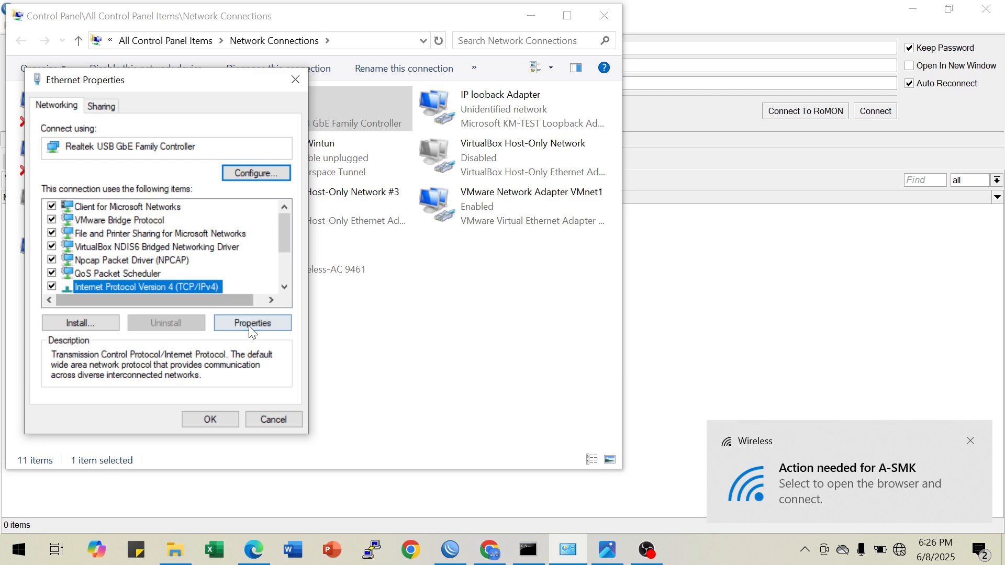
left_click(249, 324)
left_click(137, 253)
left_click(222, 276)
type("192 . ")
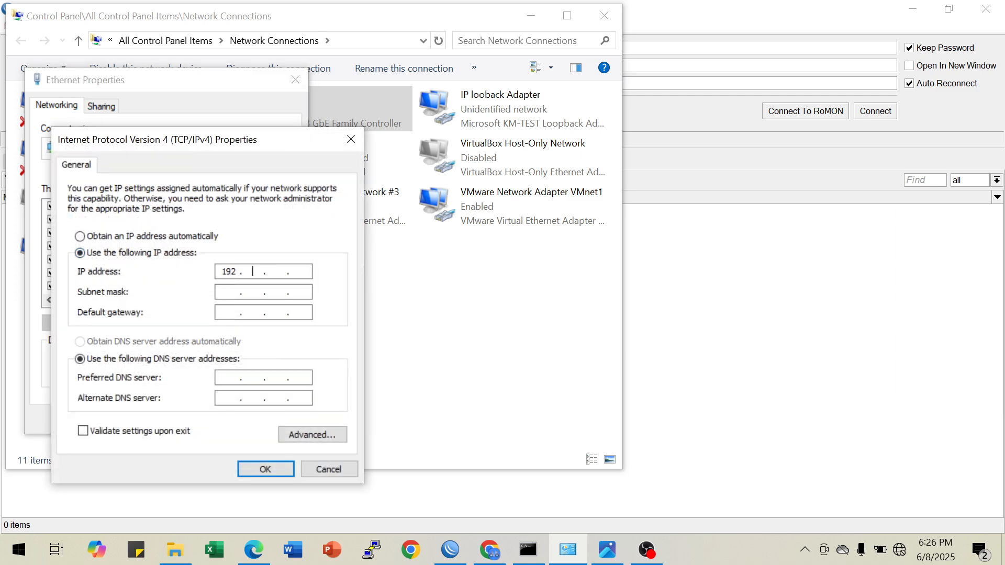
type("168 . 88 . 2")
key("Tab")
left_click(266, 469)
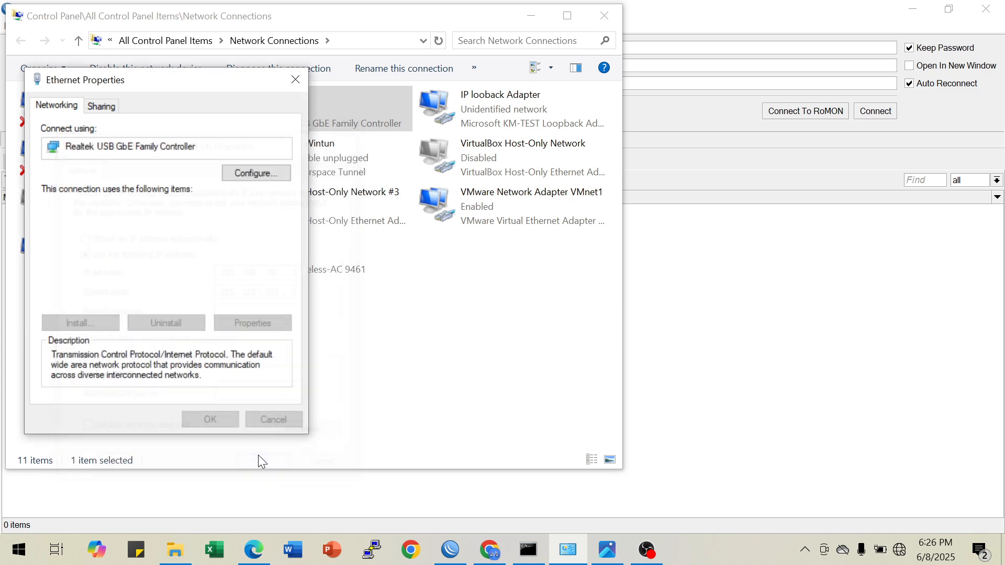
key("Return")
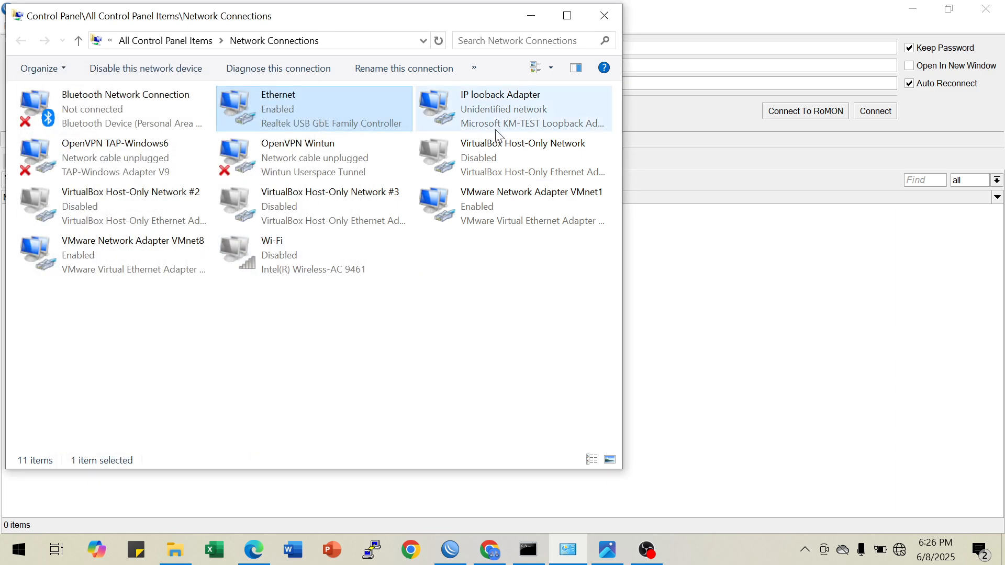
left_click(530, 8)
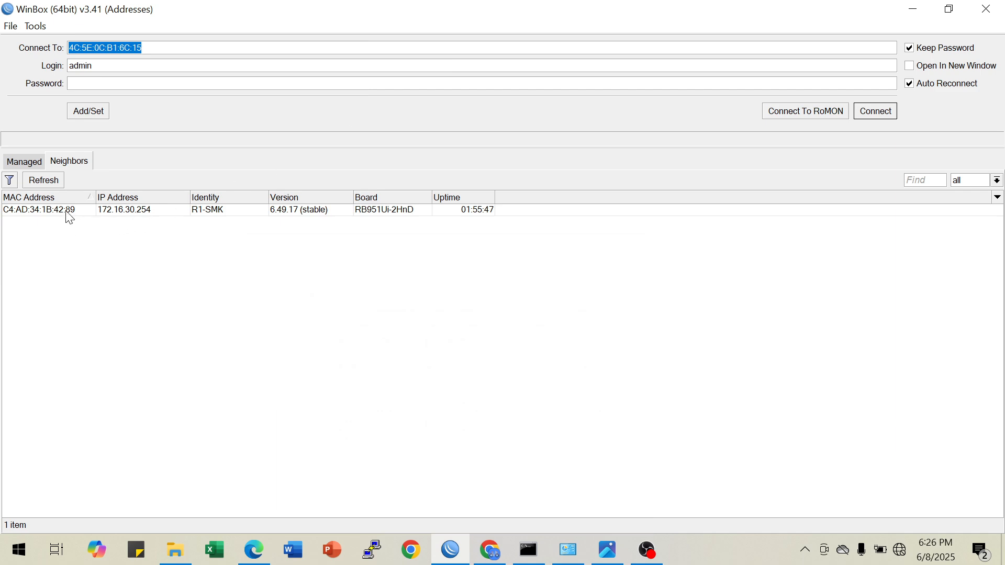
Refresh the WinBox neighbor list, reconnect to R2-SMK at 4C:5E:0C:B1:6C:15 and close the restored terminal
left_click(47, 183)
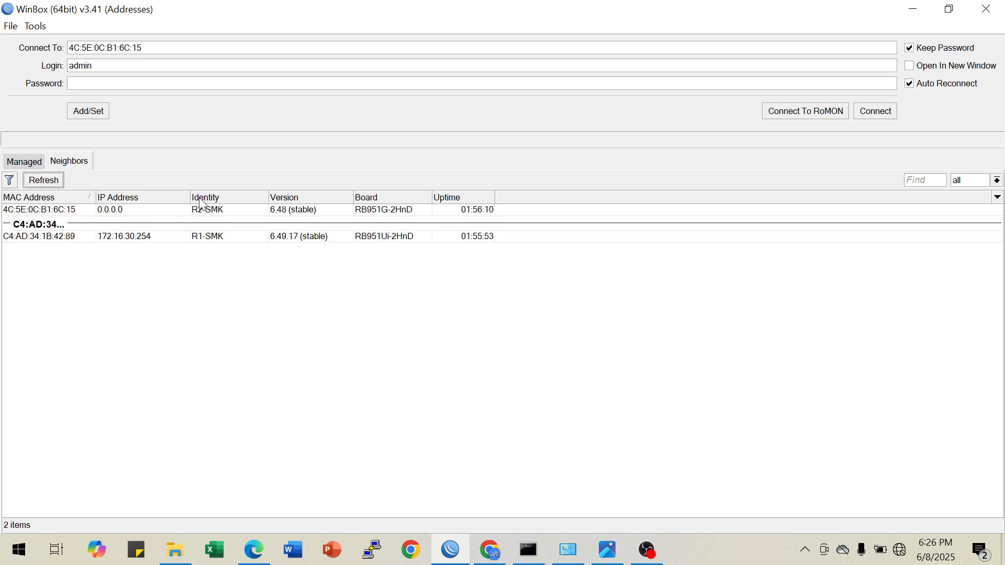
left_click(59, 212)
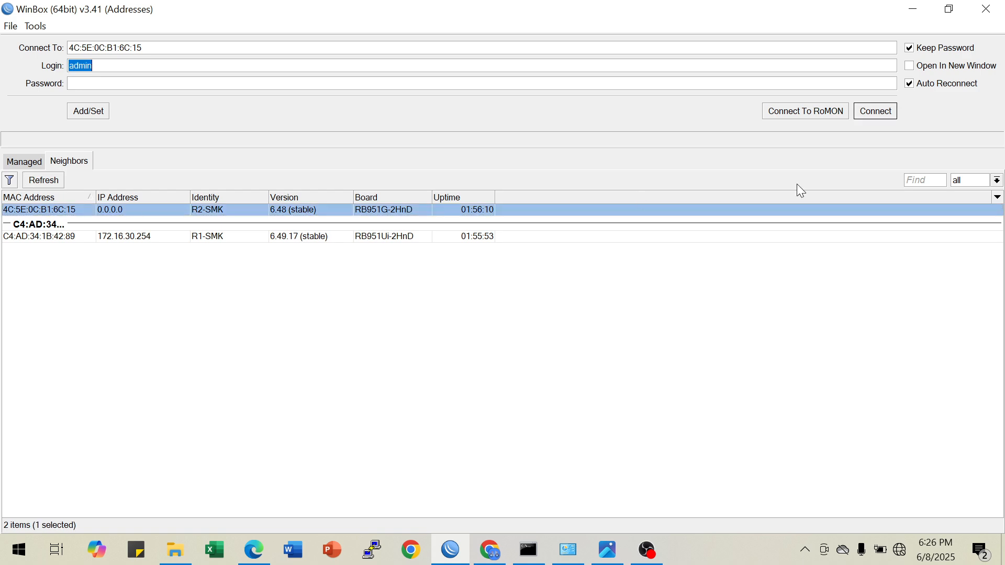
left_click(862, 117)
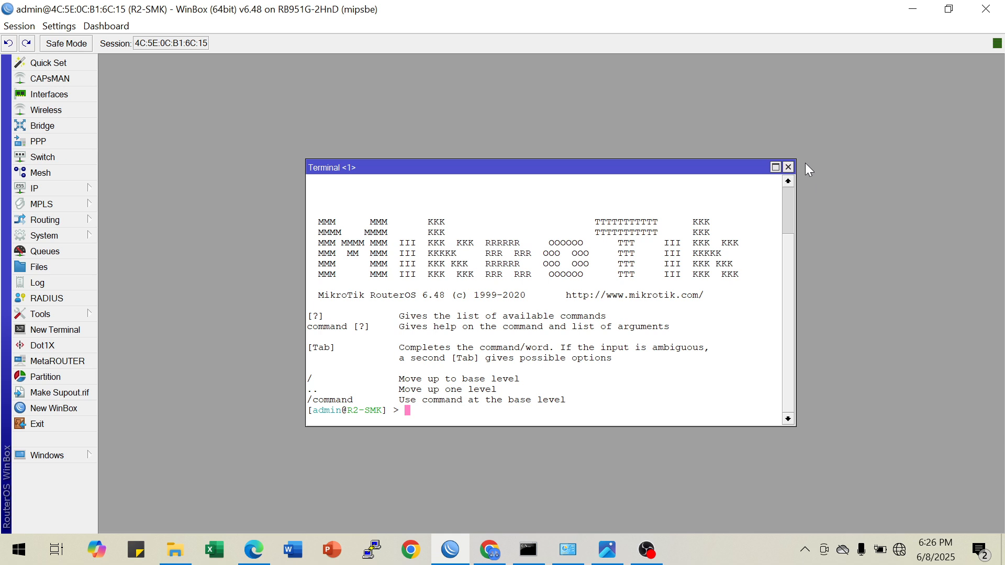
left_click(789, 167)
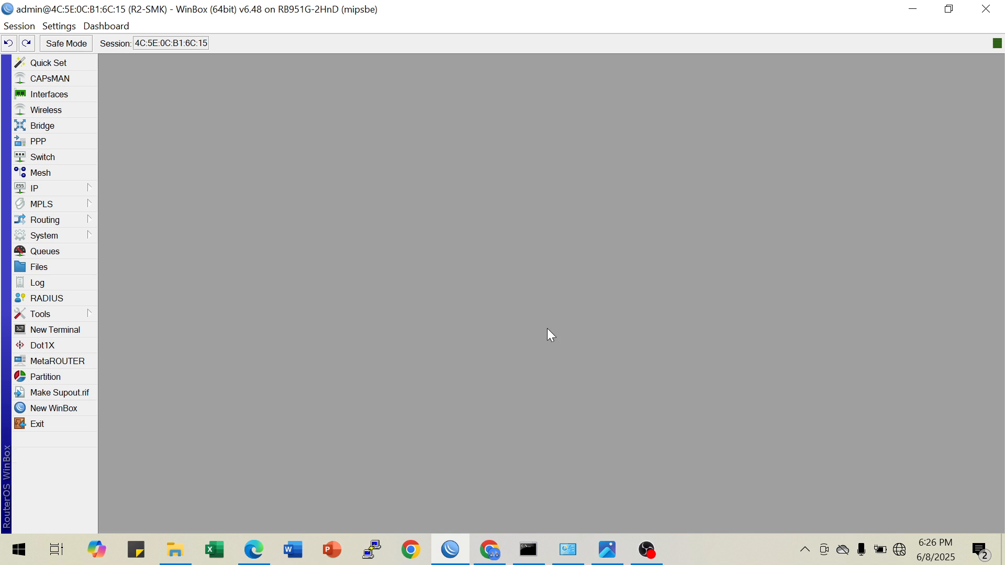
Open the wireless interface list, and read the Router B requirements in the topology image and the Soal LKS ITNSA PSP.pdf task sheet
left_click(64, 111)
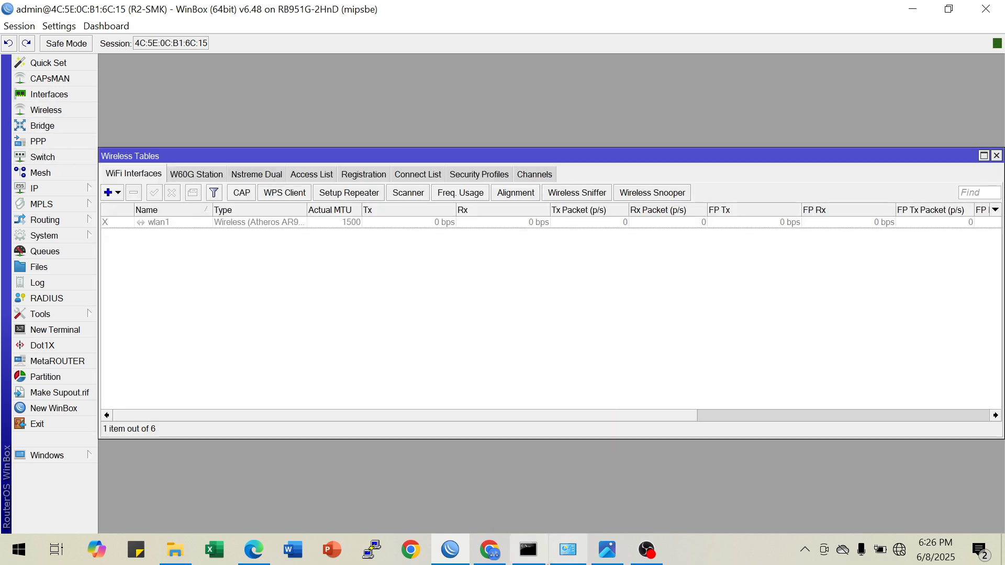
left_click(607, 549)
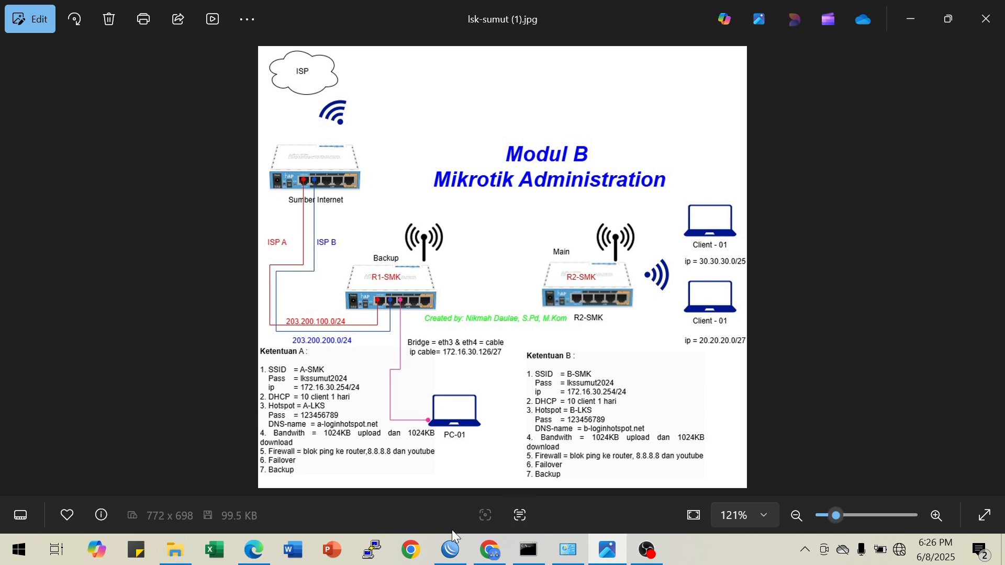
left_click(489, 550)
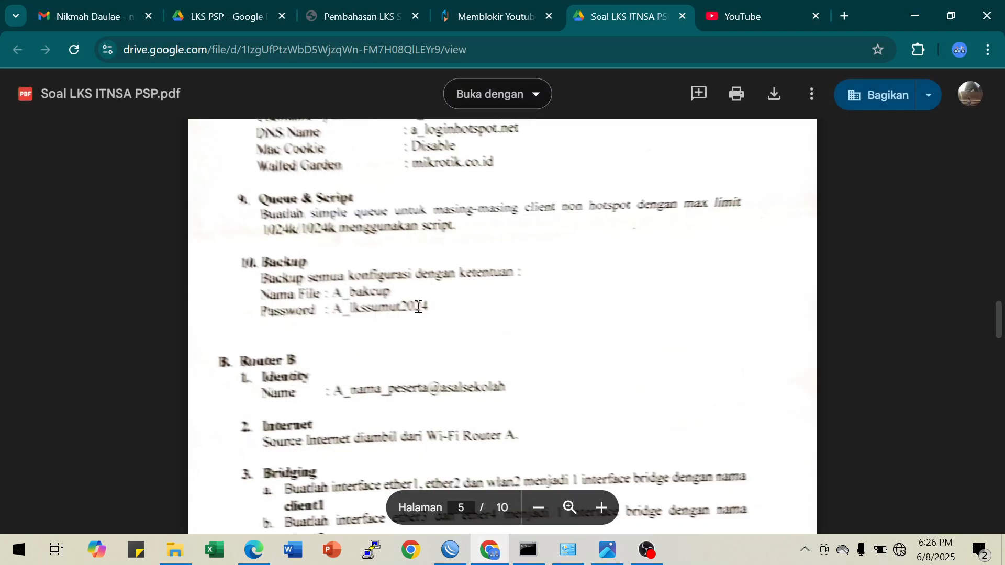
scroll(414, 298, "down", 4)
scroll(409, 287, "up", 3)
scroll(345, 262, "down", 2)
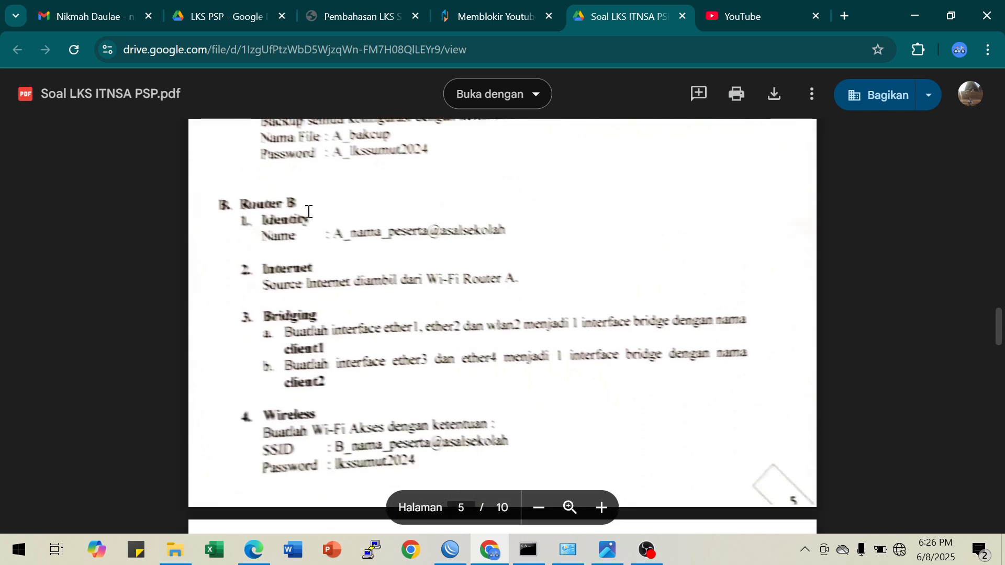
scroll(544, 238, "up", 4)
scroll(545, 238, "down", 4)
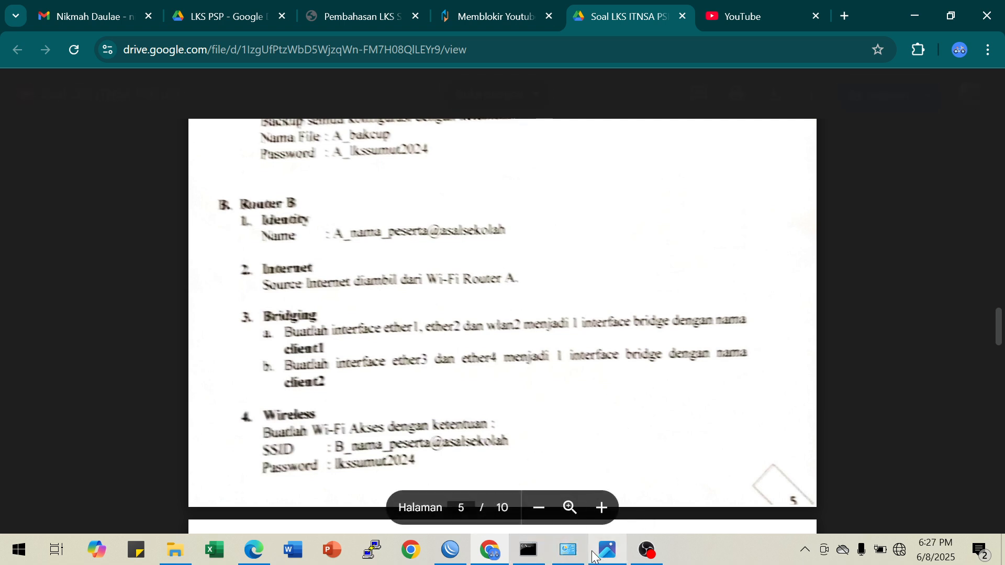
Switch back to WinBox and enable the wlan1 wireless interface
left_click(453, 547)
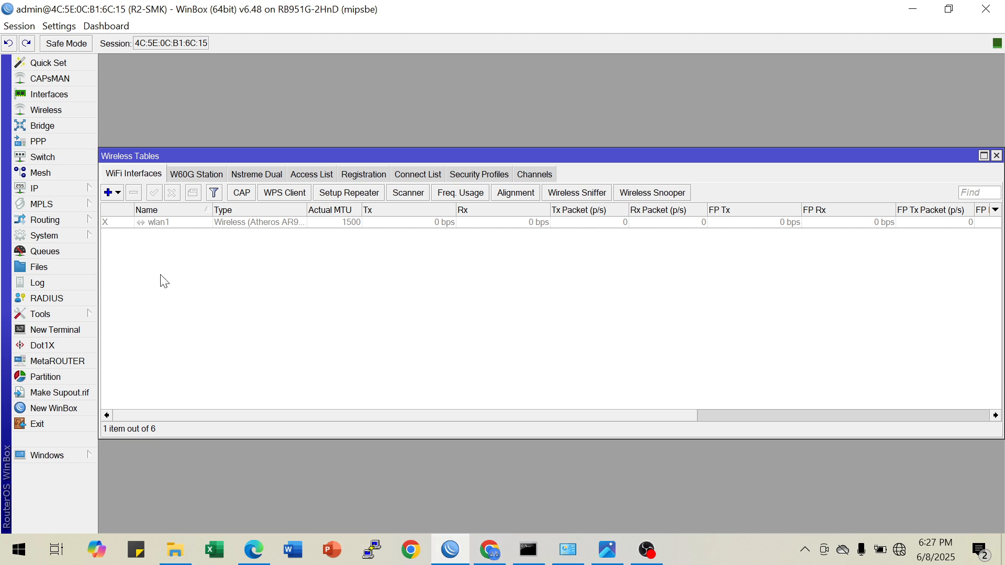
left_click(156, 223)
left_click(154, 192)
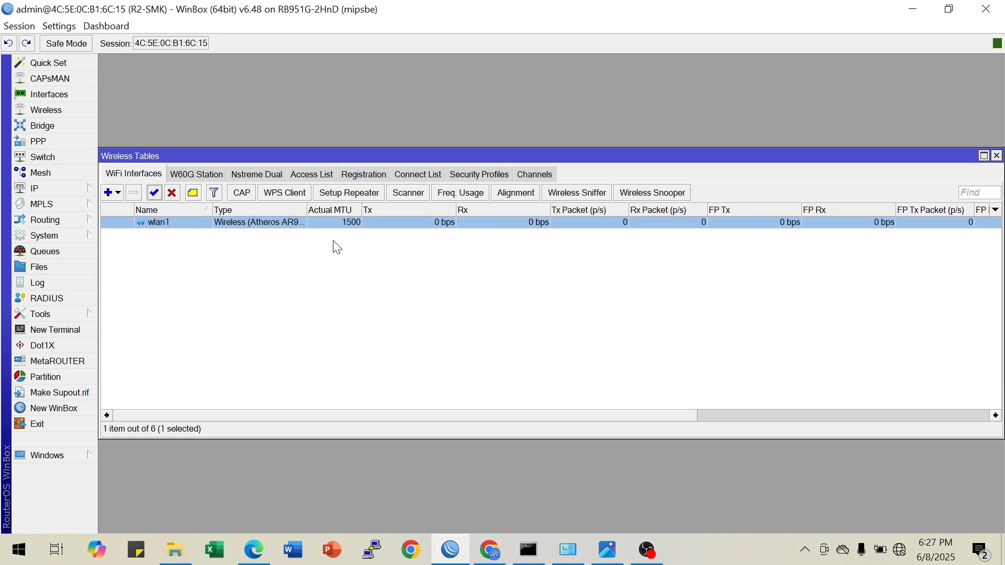
Start a new wireless security profile named profile1 in dynamic keys mode with WPA PSK and WPA2 PSK authentication
left_click(481, 174)
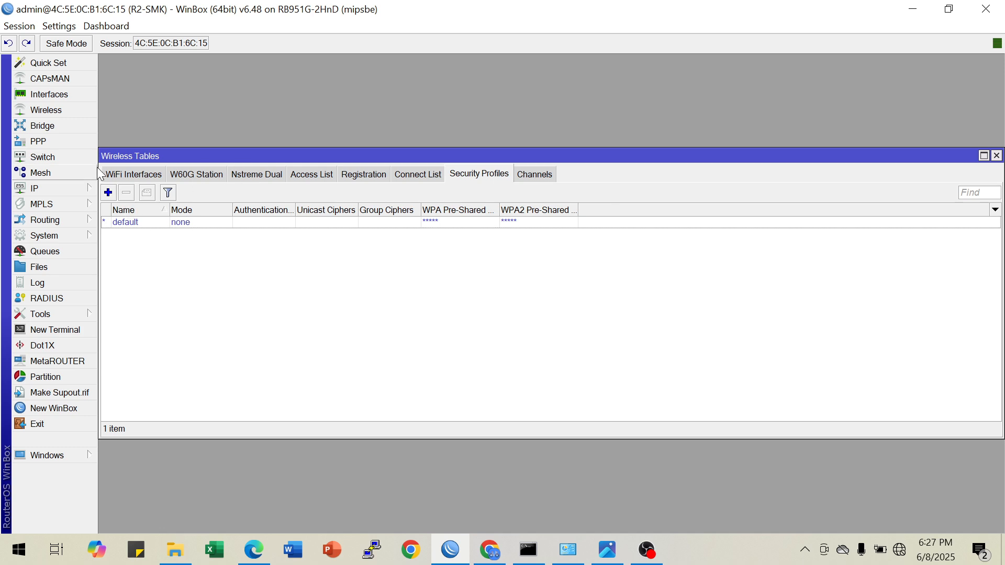
left_click(109, 192)
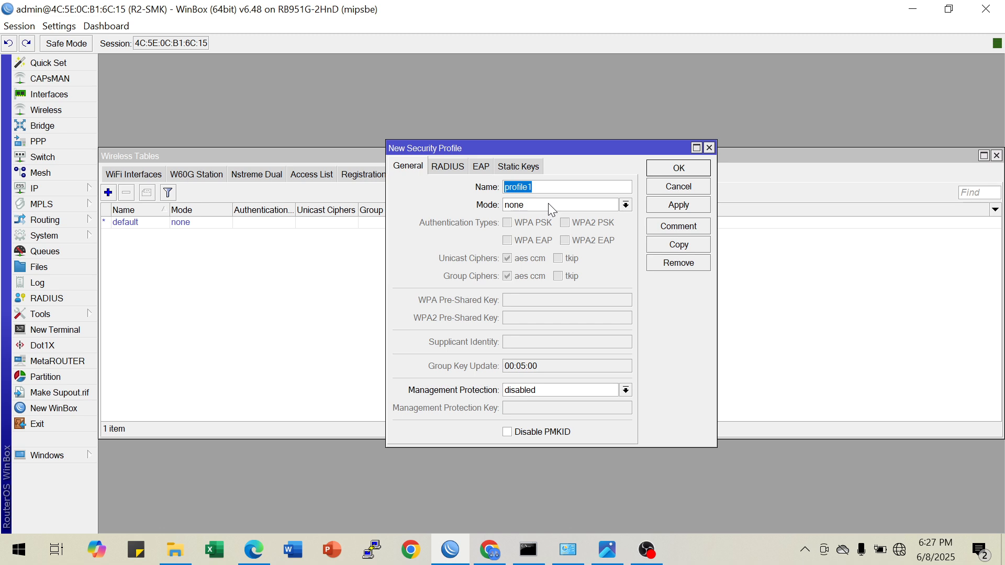
left_click(552, 206)
left_click(541, 220)
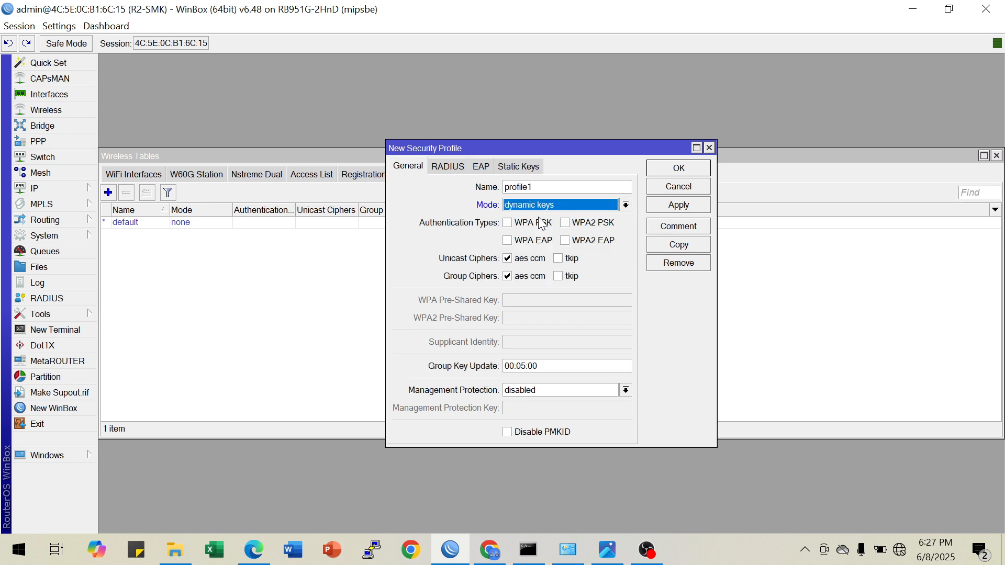
left_click(507, 223)
left_click(564, 223)
Unhide passwords, enter the corrected Wi-Fi password as both the WPA and WPA2 pre-shared keys, and save the profile
left_click(544, 305)
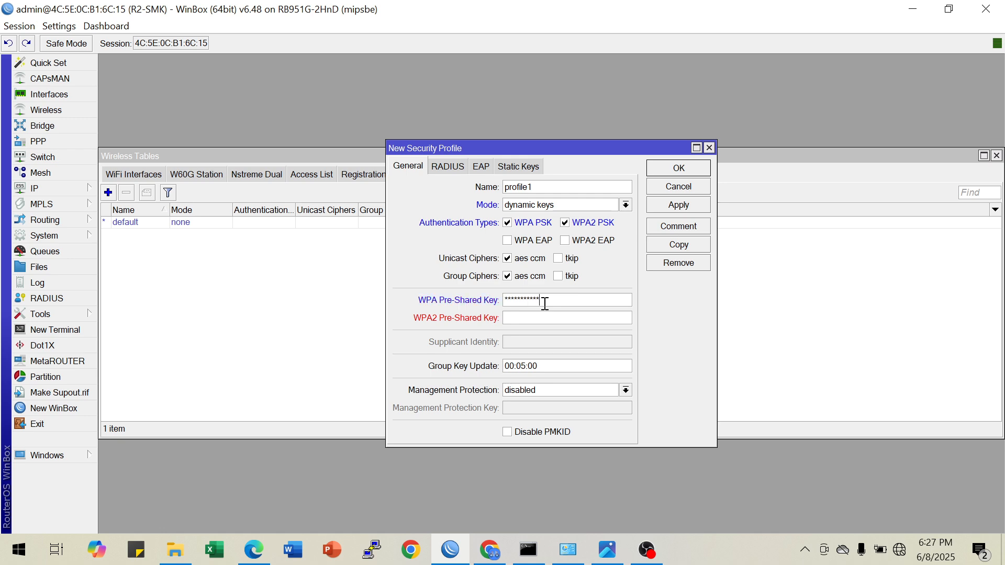
left_click(58, 27)
left_click(69, 65)
key("Delete")
key("Delete")
key("Right")
left_click_drag(558, 300, 492, 314)
key("ctrl+c")
left_click(519, 316)
key("ctrl+v")
left_click(676, 205)
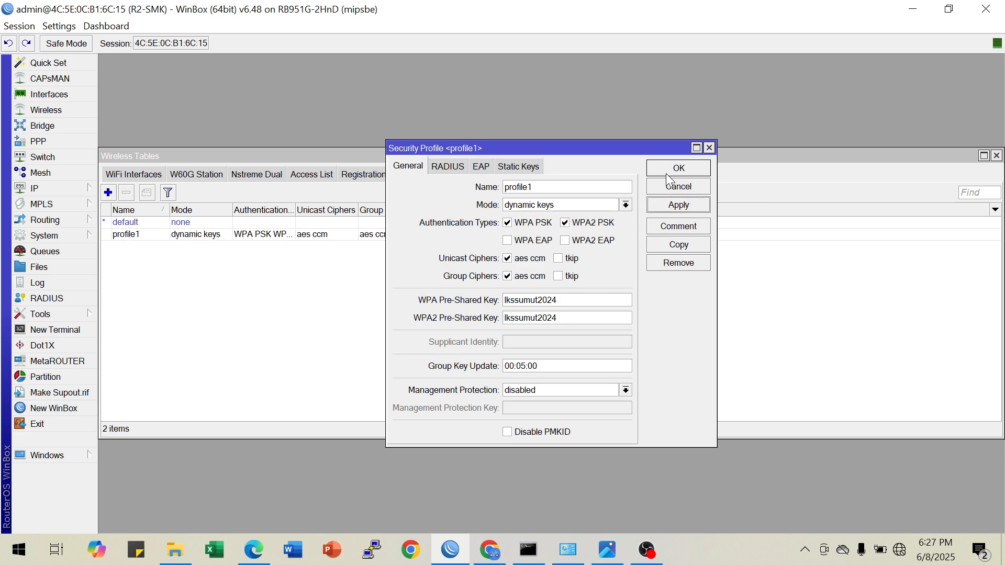
left_click(673, 170)
Scan for wireless networks from wlan1 and connect to the A-SMK access point
left_click(144, 175)
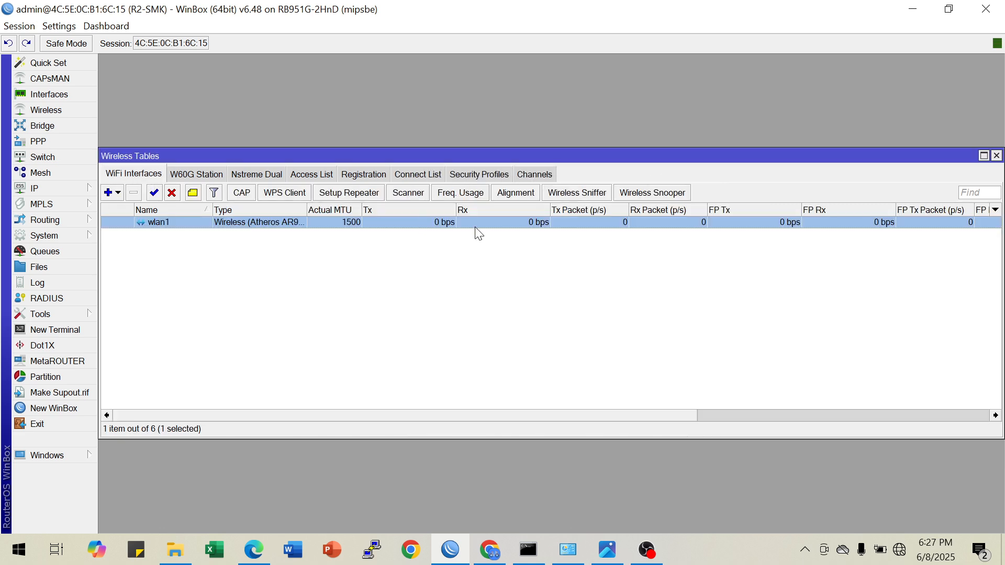
double_click(220, 221)
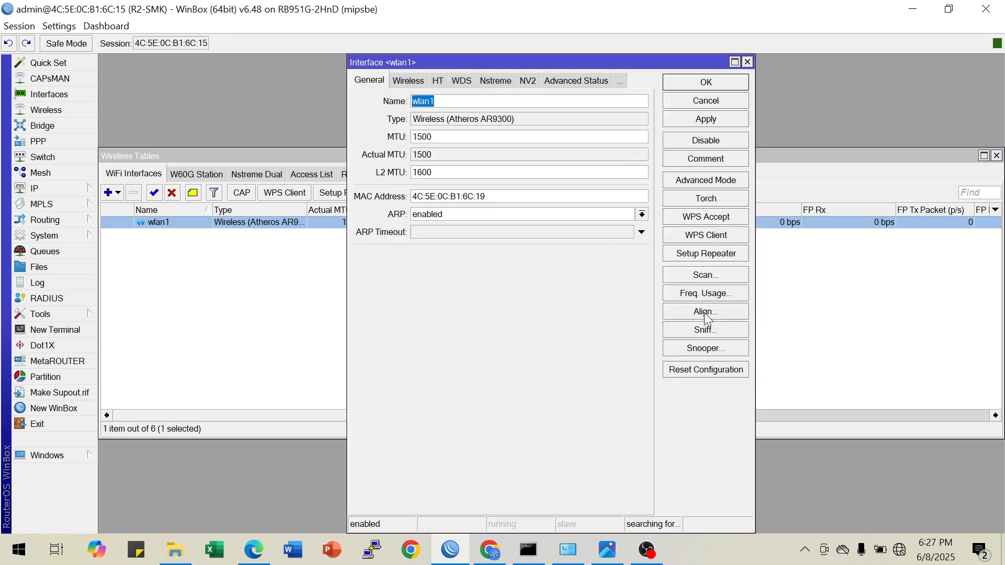
left_click(699, 275)
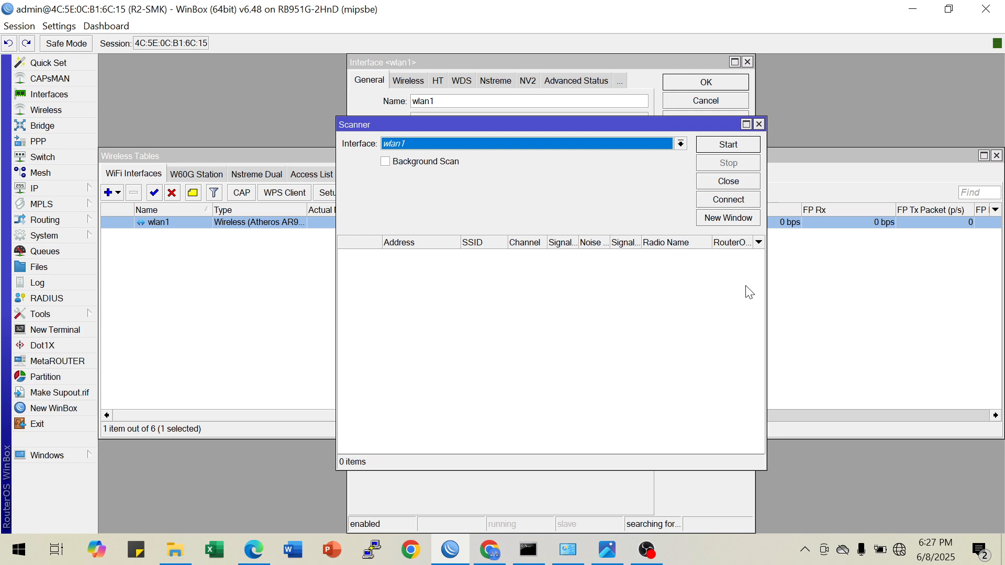
left_click(713, 142)
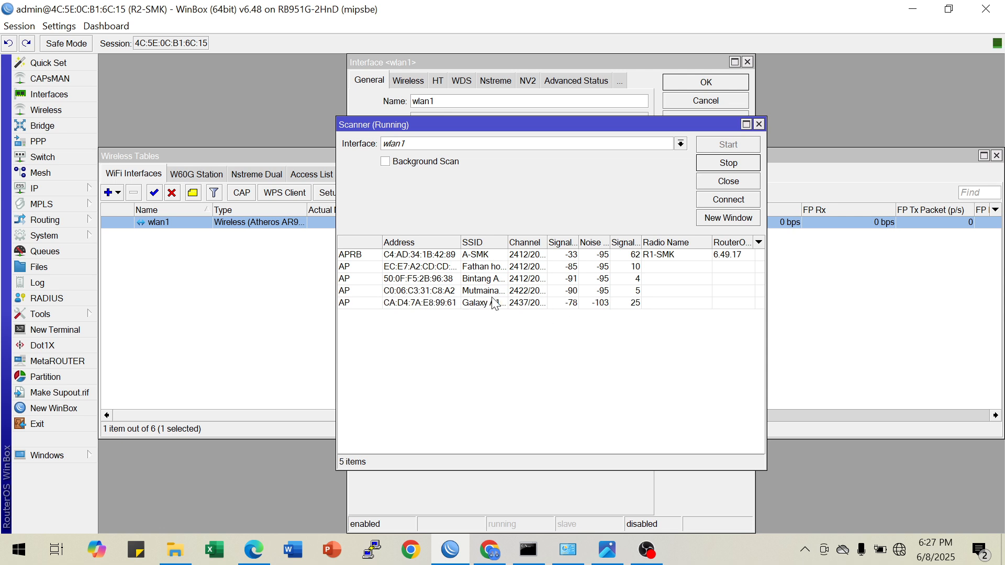
double_click(509, 242)
left_click(499, 255)
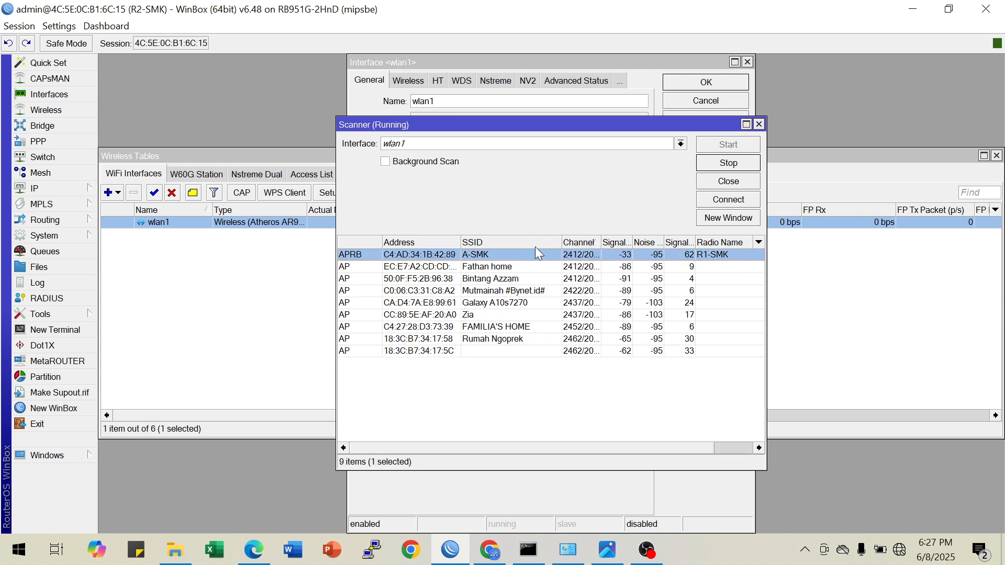
left_click(723, 200)
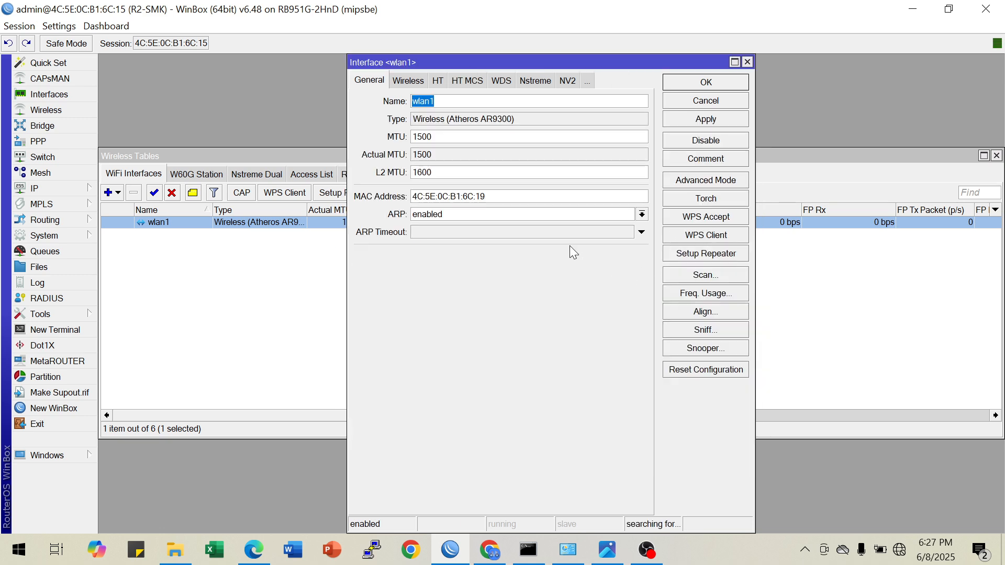
In wlan1's advanced wireless settings, assign security profile profile1, set the radio name to R2-SMK and save
left_click(408, 80)
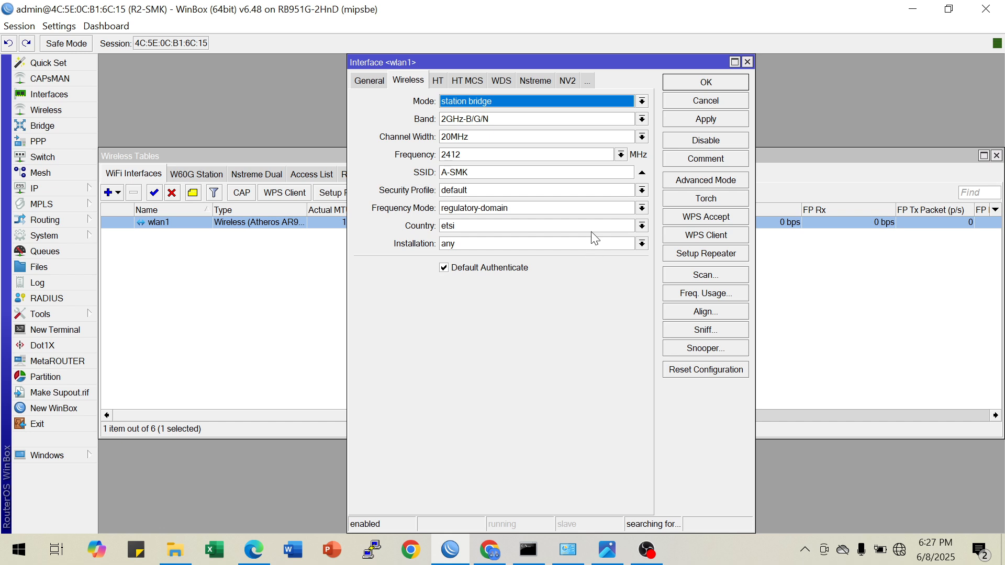
left_click(694, 183)
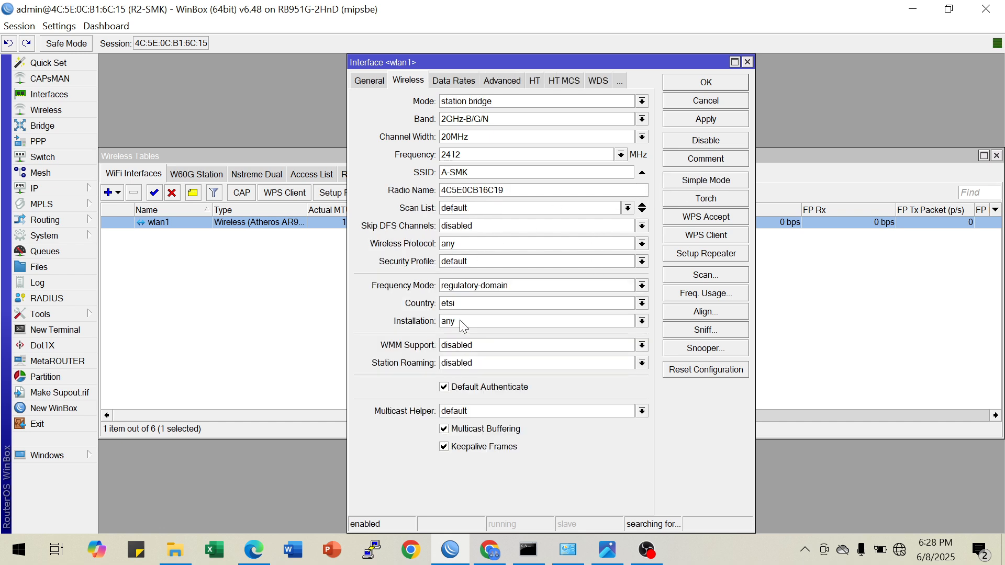
left_click(462, 265)
left_click(472, 281)
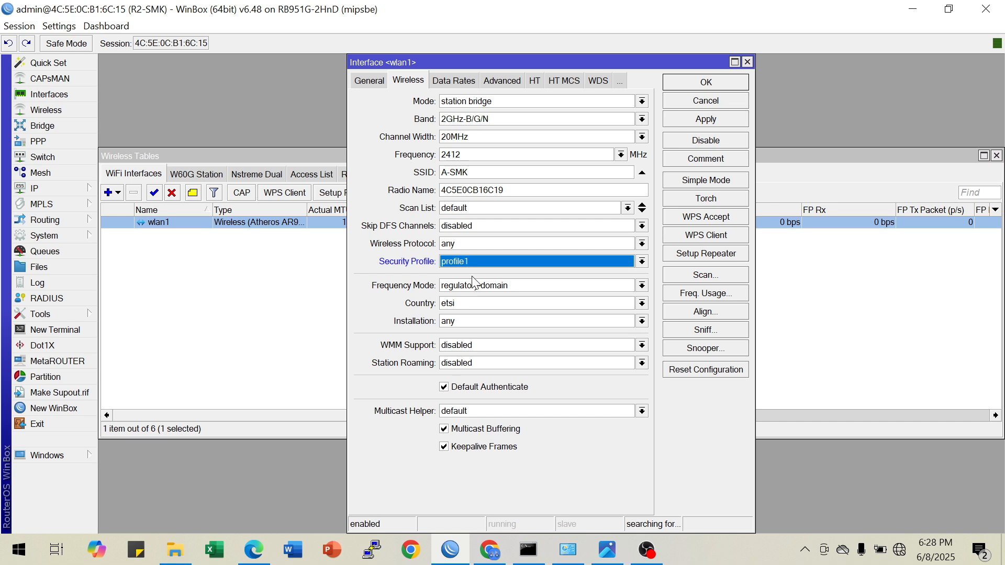
double_click(520, 190)
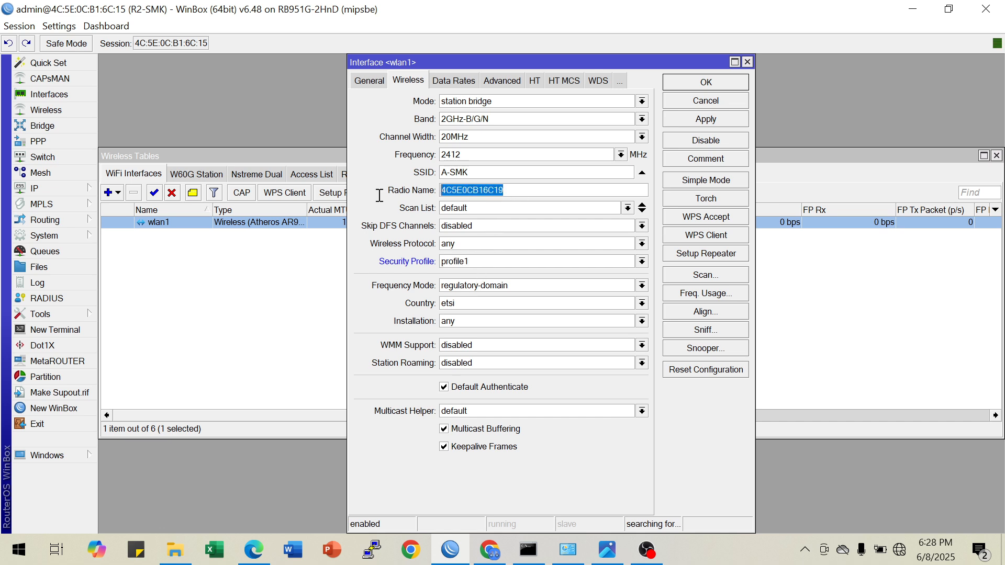
type("R2-SMK")
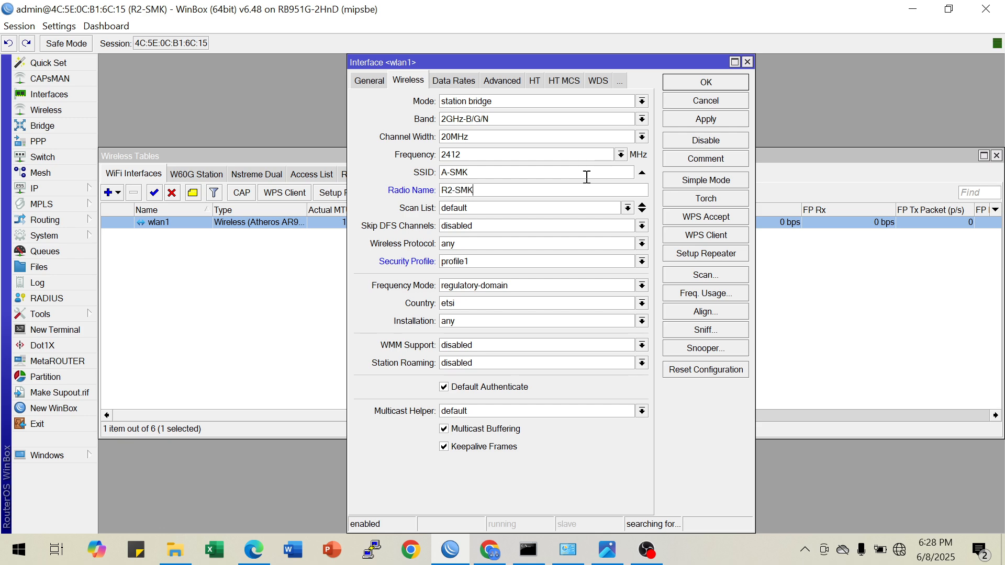
left_click(678, 119)
left_click(684, 86)
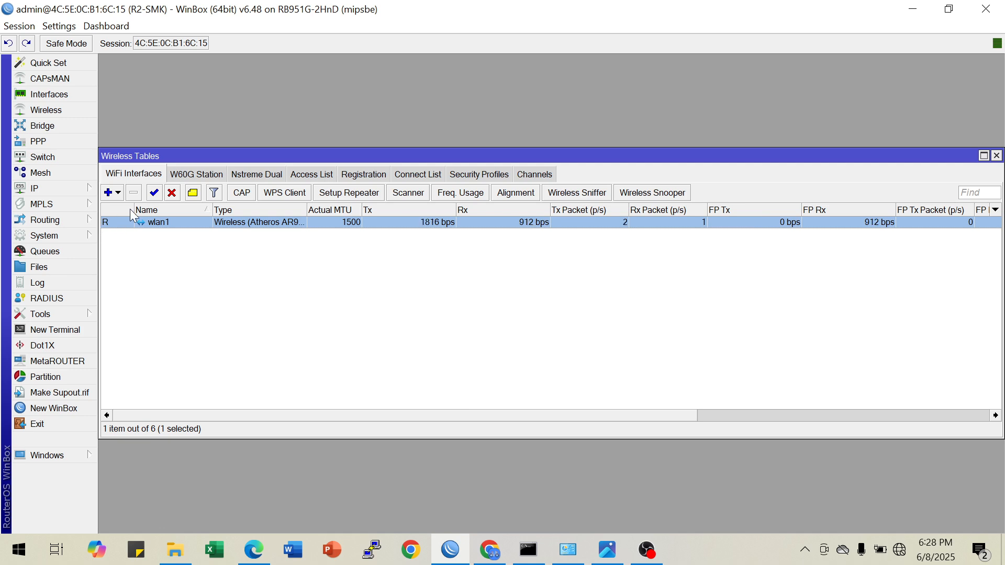
Add a DHCP client on wlan1 with the default peer DNS, peer NTP and default route options, and widen the IP Address column
left_click_drag(247, 157, 249, 65)
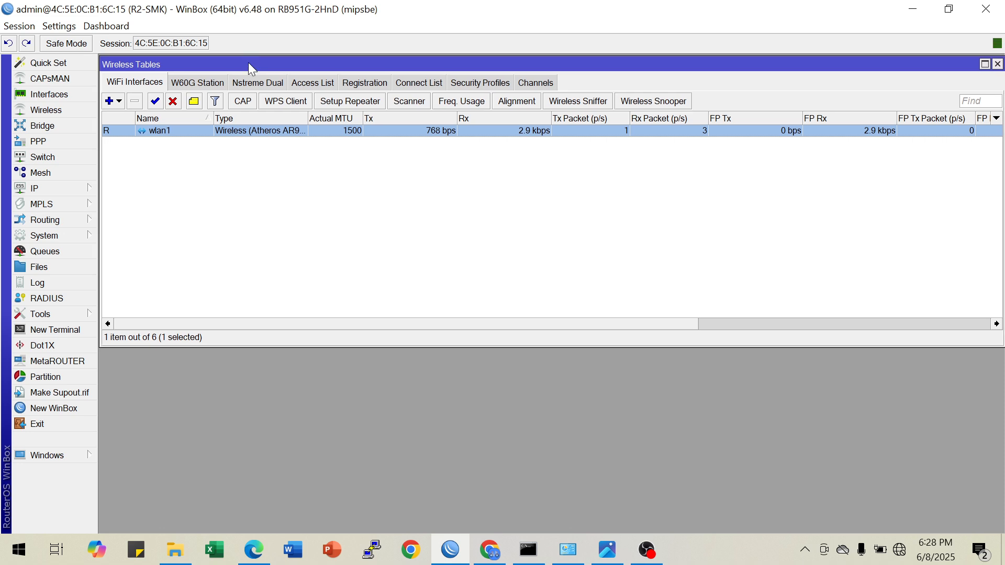
left_click(61, 189)
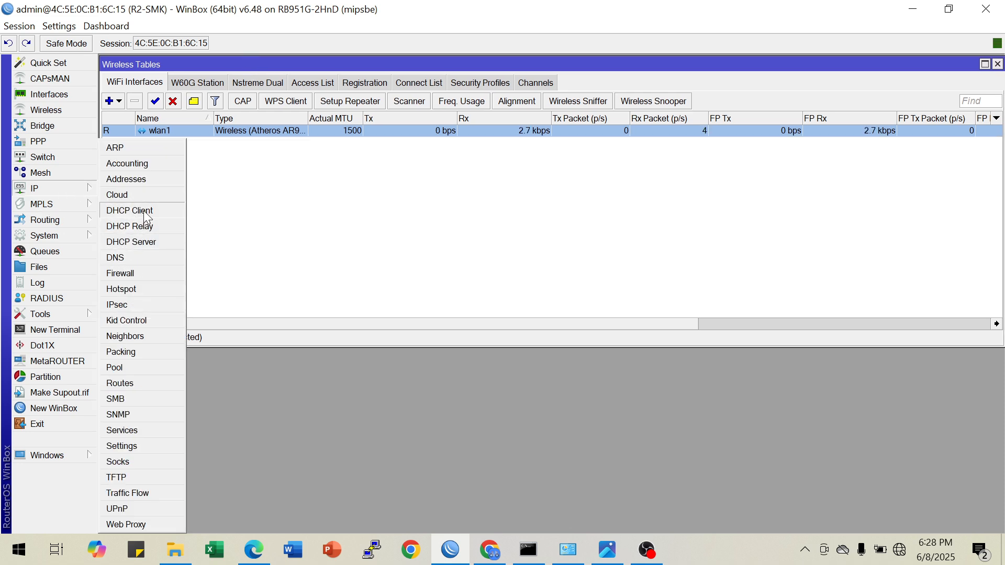
left_click(142, 211)
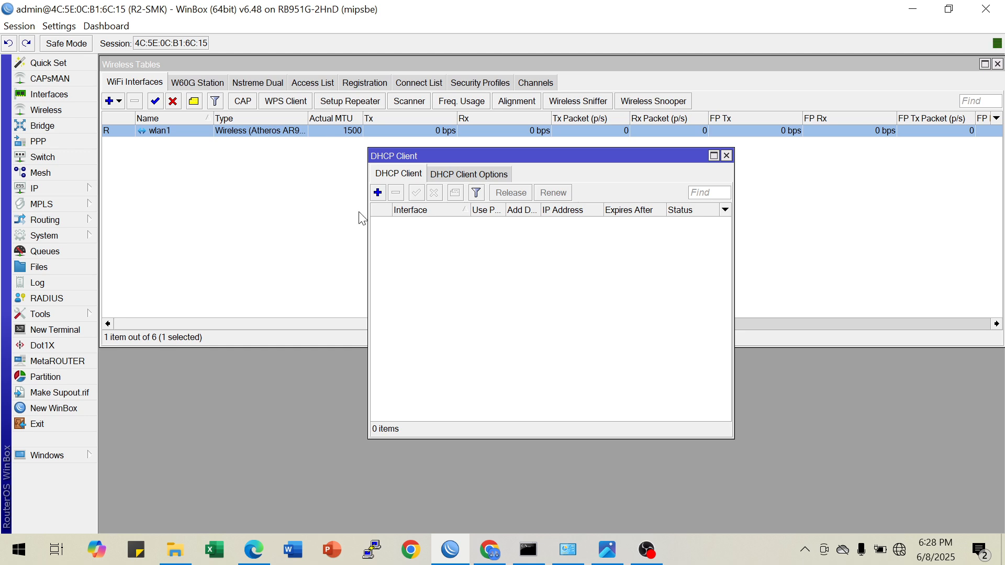
left_click(378, 193)
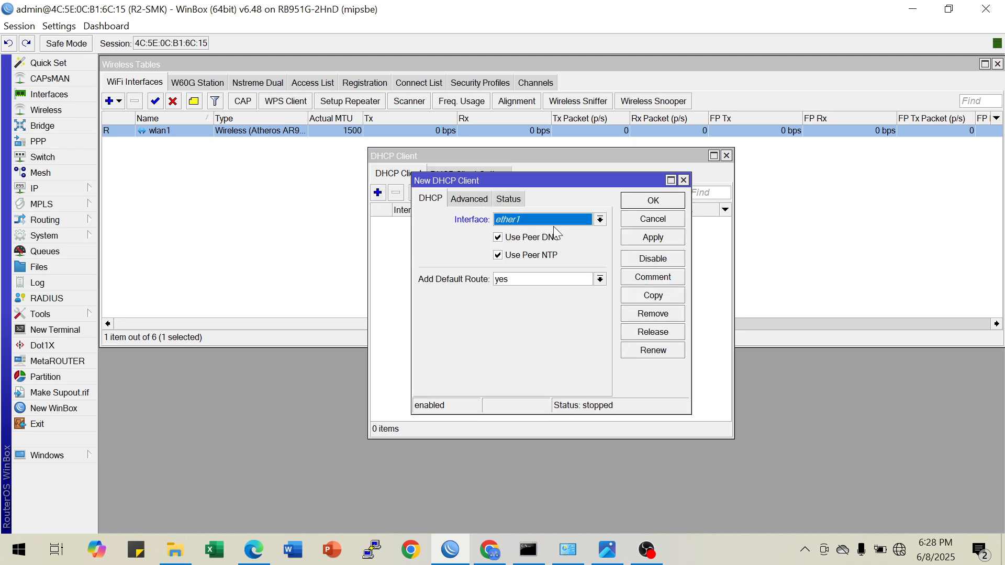
left_click(600, 220)
left_click(529, 285)
left_click(633, 240)
left_click(639, 202)
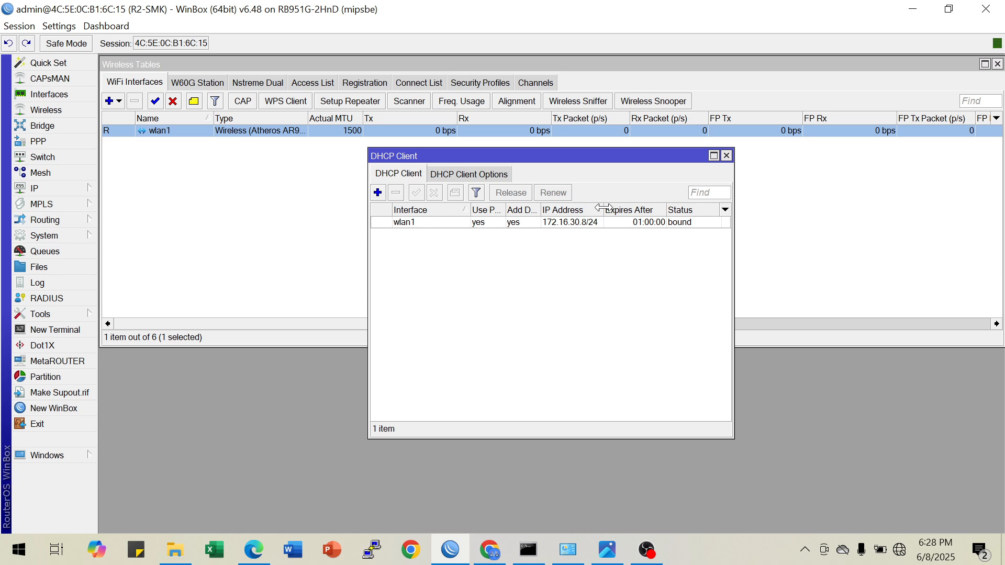
left_click_drag(604, 210, 619, 210)
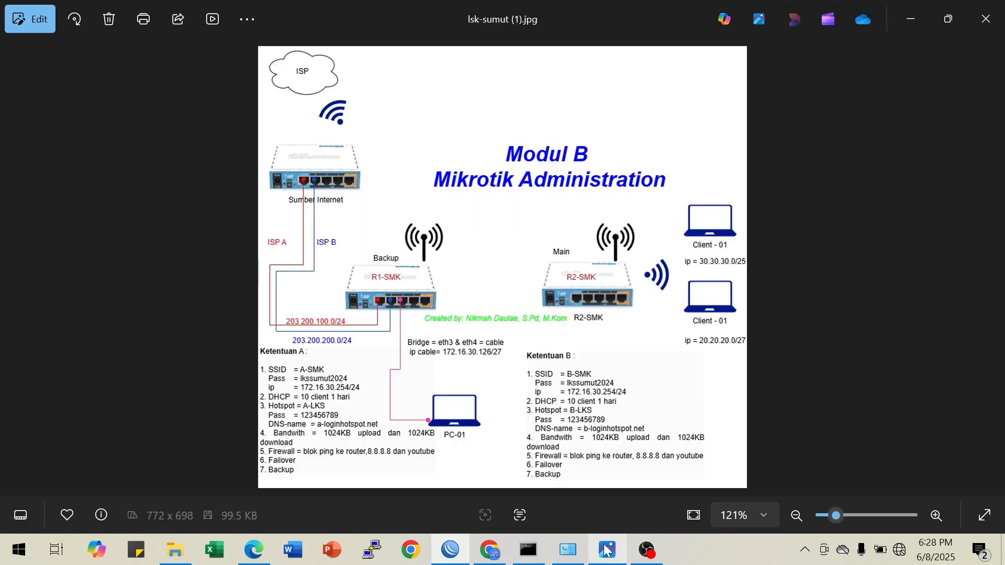
Check the R1-SMK to R2-SMK wireless link in the topology image, and return to WinBox's DHCP client list
left_click(607, 549)
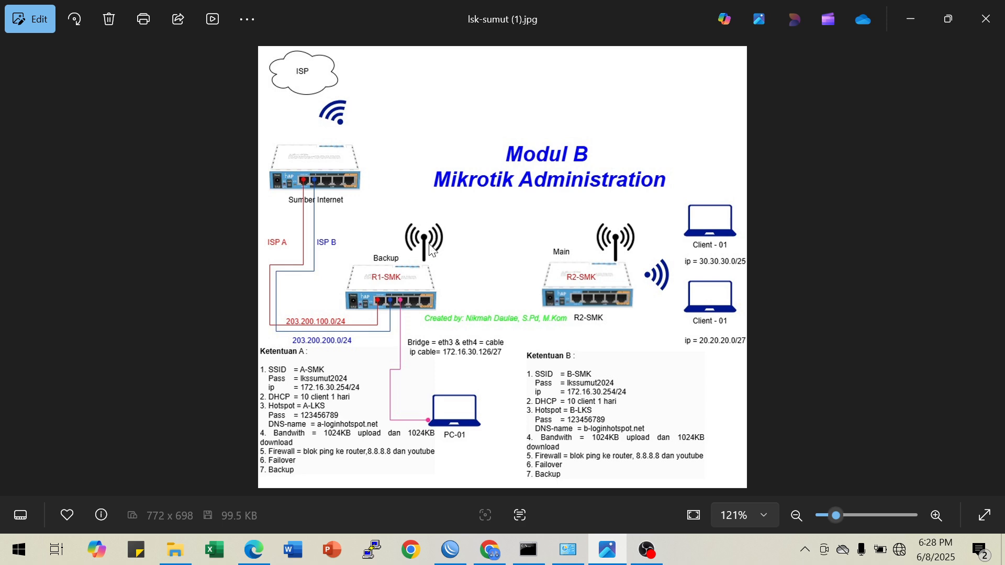
left_click(563, 551)
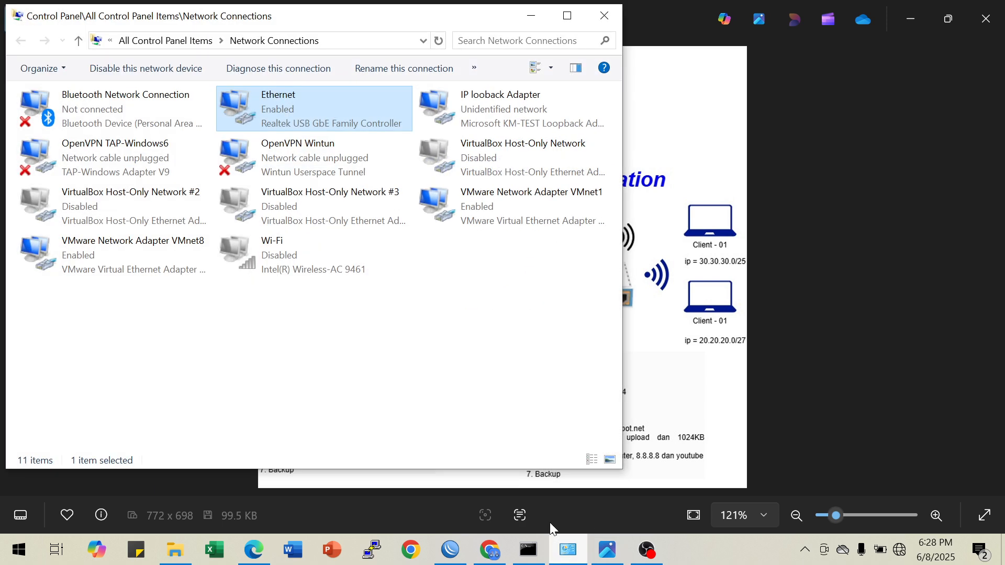
left_click(874, 9)
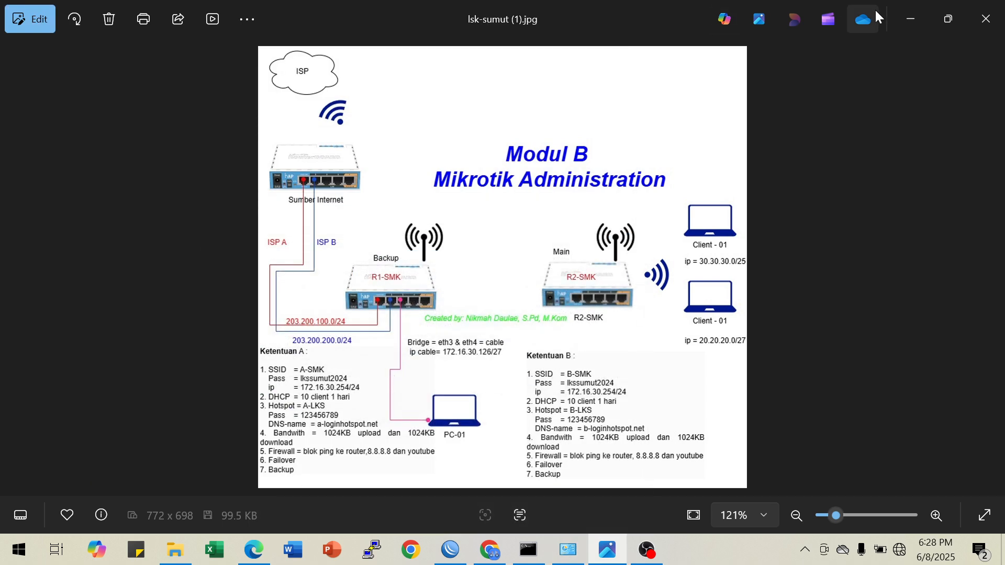
left_click(909, 17)
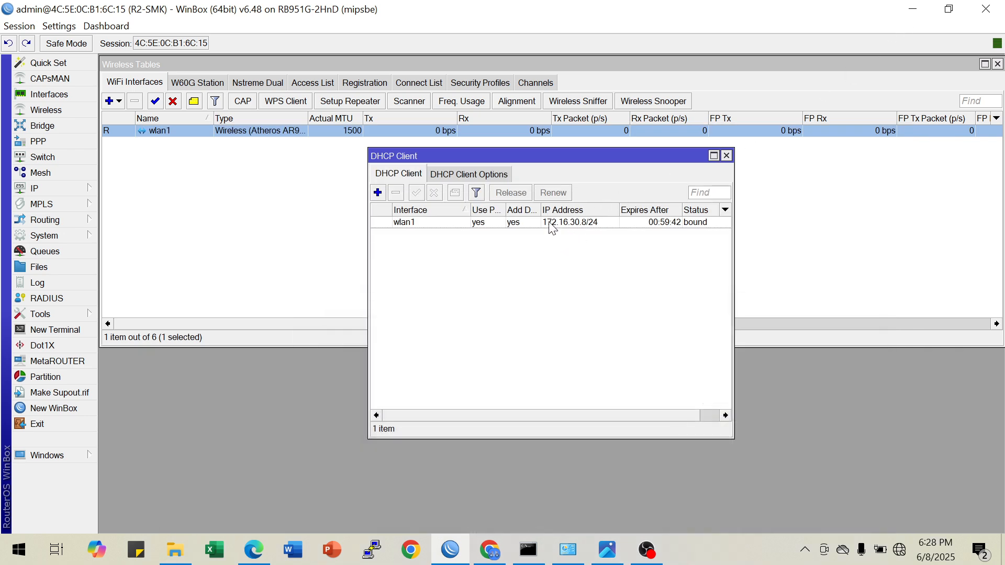
Resize the DHCP client list's columns to check wlan1's full leased IP address and its network range, and close the list
left_click_drag(540, 210, 557, 210)
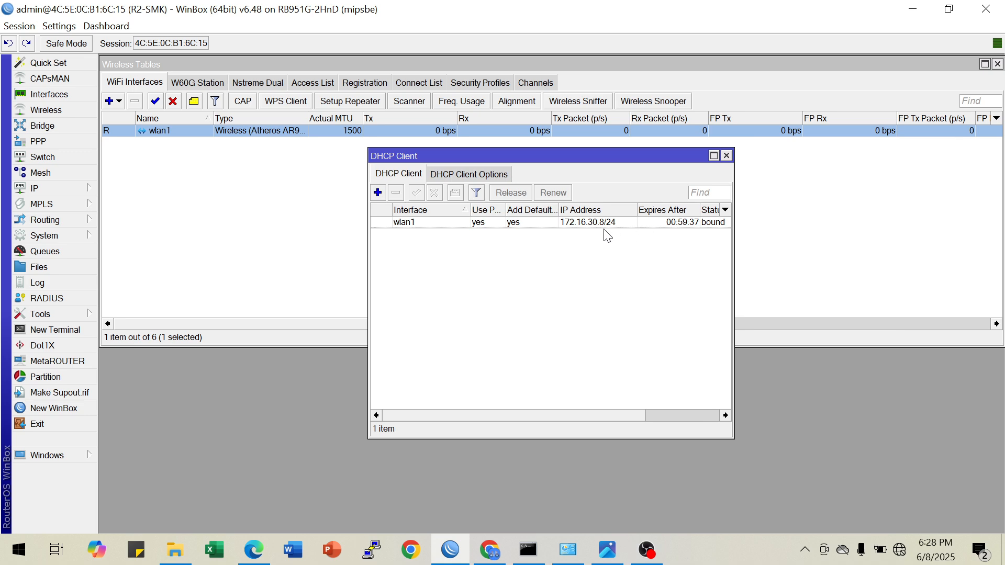
mouse_move(609, 229)
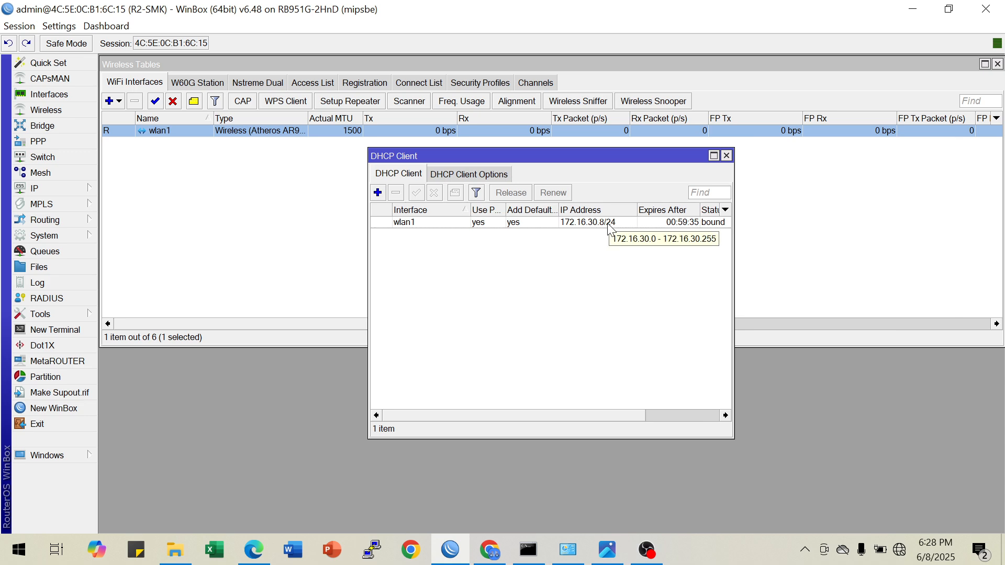
left_click(609, 224)
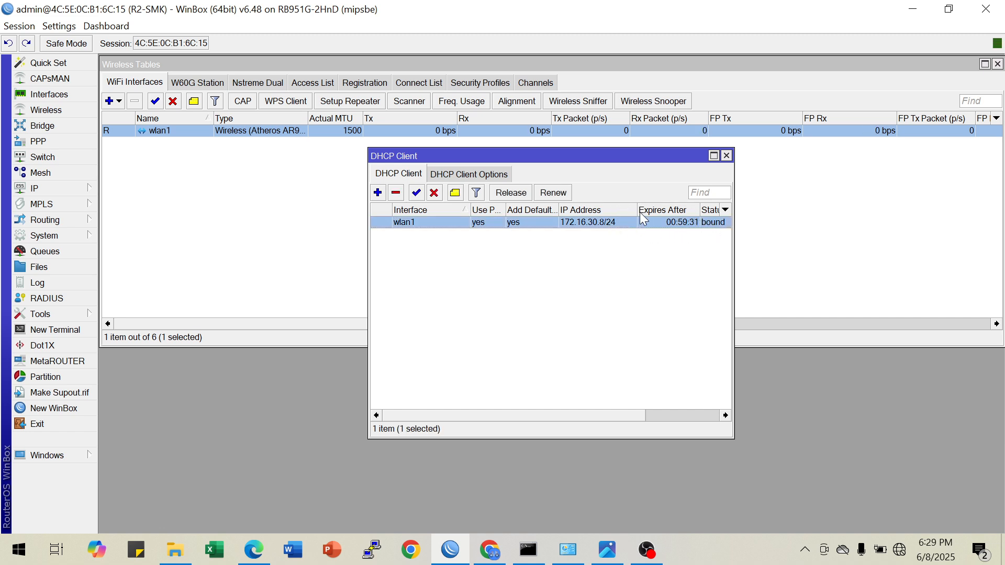
left_click_drag(636, 212, 624, 215)
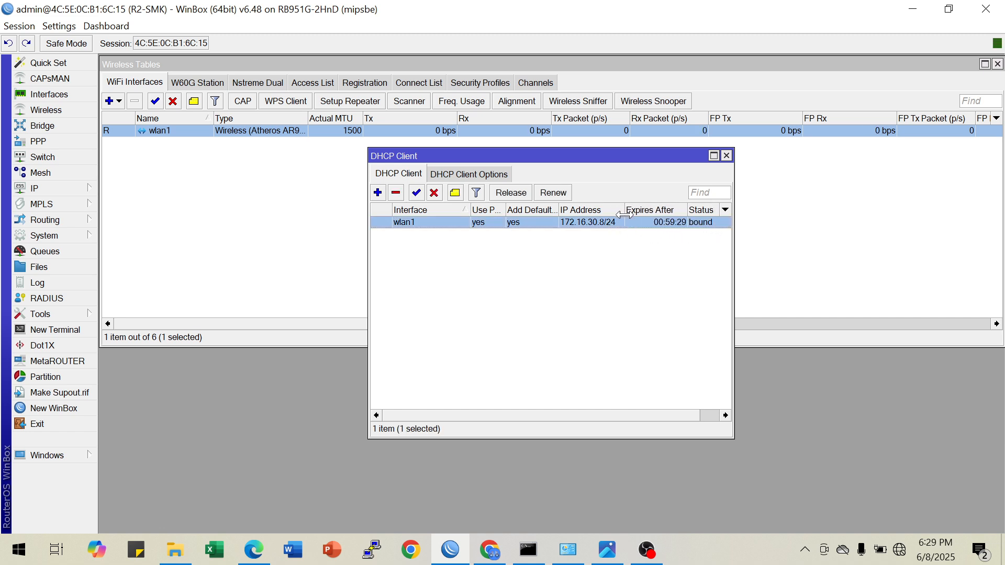
left_click(727, 156)
Test internet connectivity from R2-SMK by pinging 8.8.8.8 in a new terminal
left_click(84, 332)
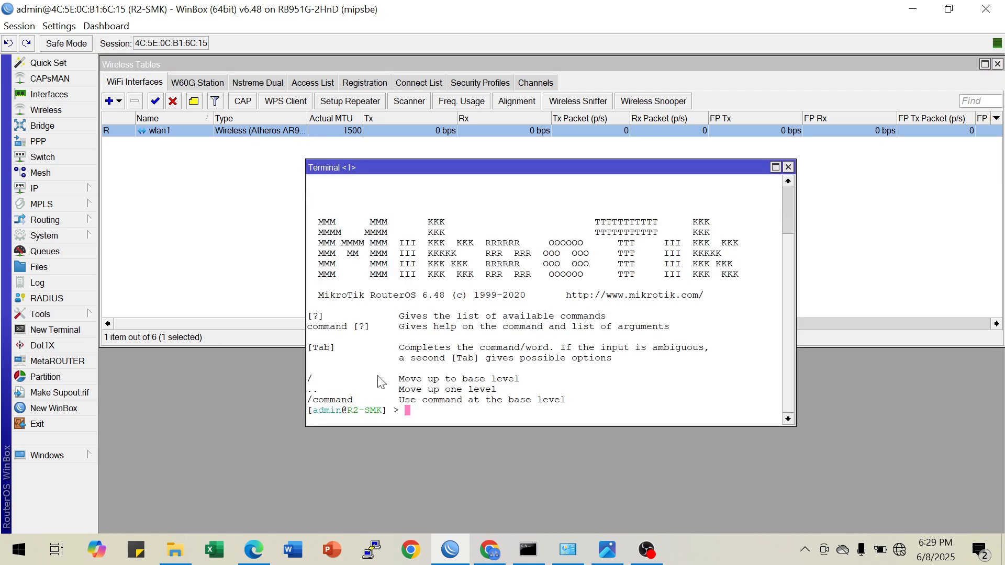
type("ping 8.8.8.8")
key("Return")
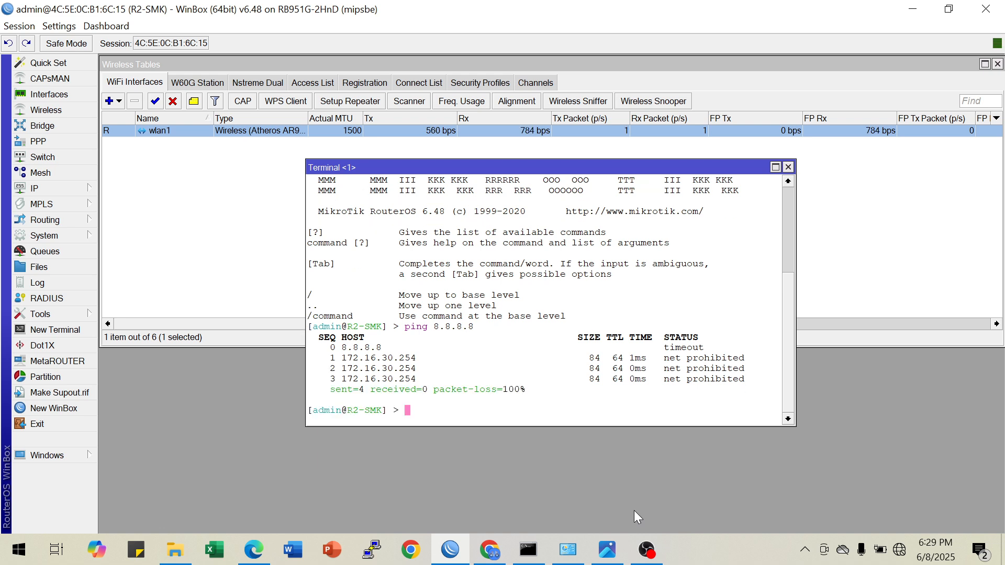
Ping google.com from the terminal to test name-based connectivity, and close the terminal
key("Up")
key("BackSpace")
key("BackSpace")
key("BackSpace")
key("BackSpace")
key("BackSpace")
key("BackSpace")
key("BackSpace")
type("google.com")
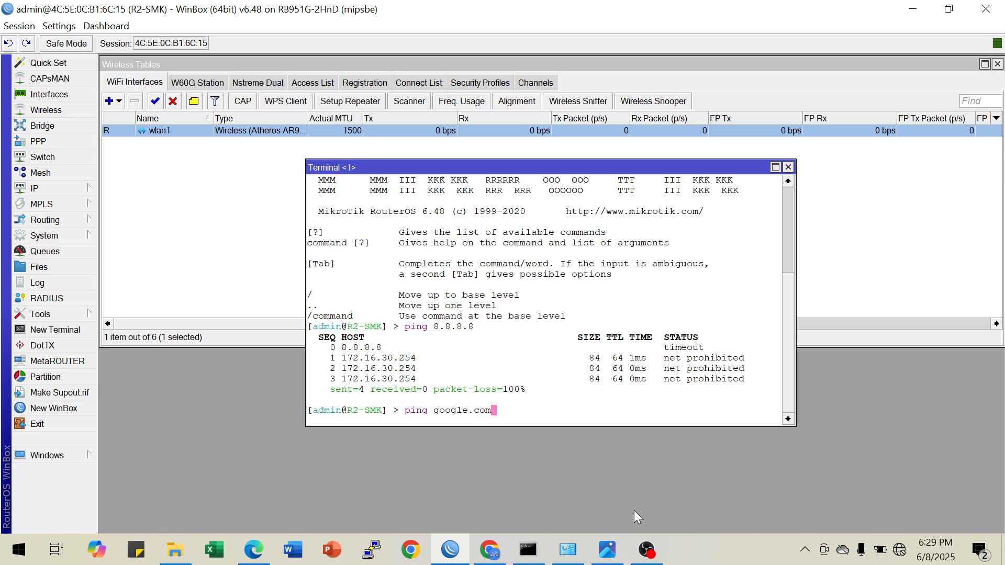
key("Return")
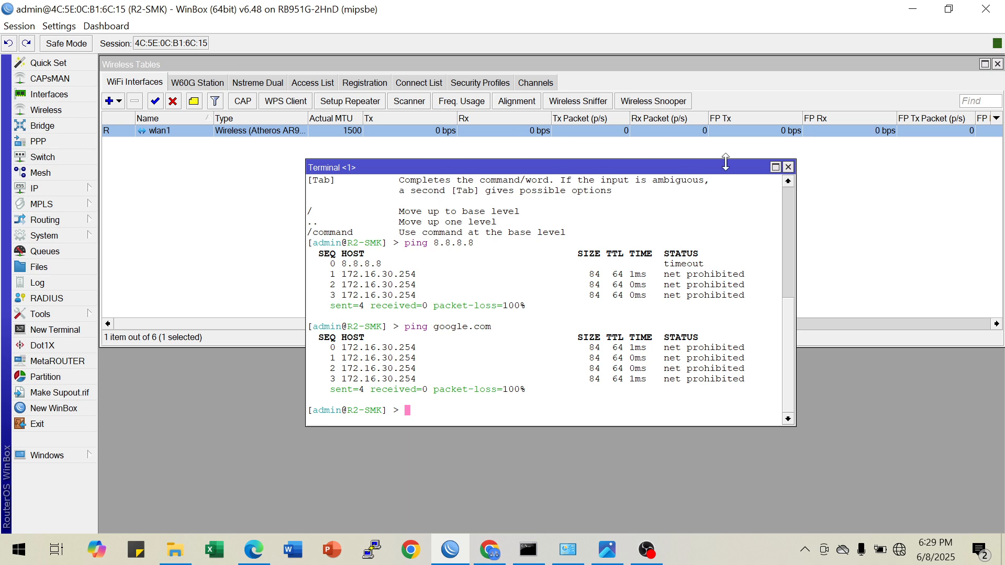
left_click(788, 168)
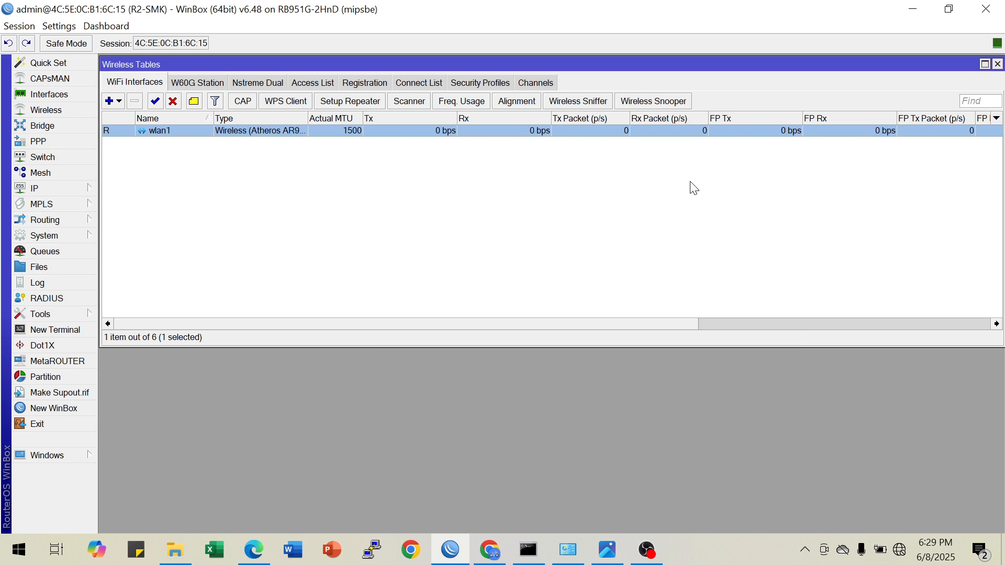
Check the topology image and examine the R1-SMK entry in the wireless registration table with a wider MAC Address column
left_click(607, 549)
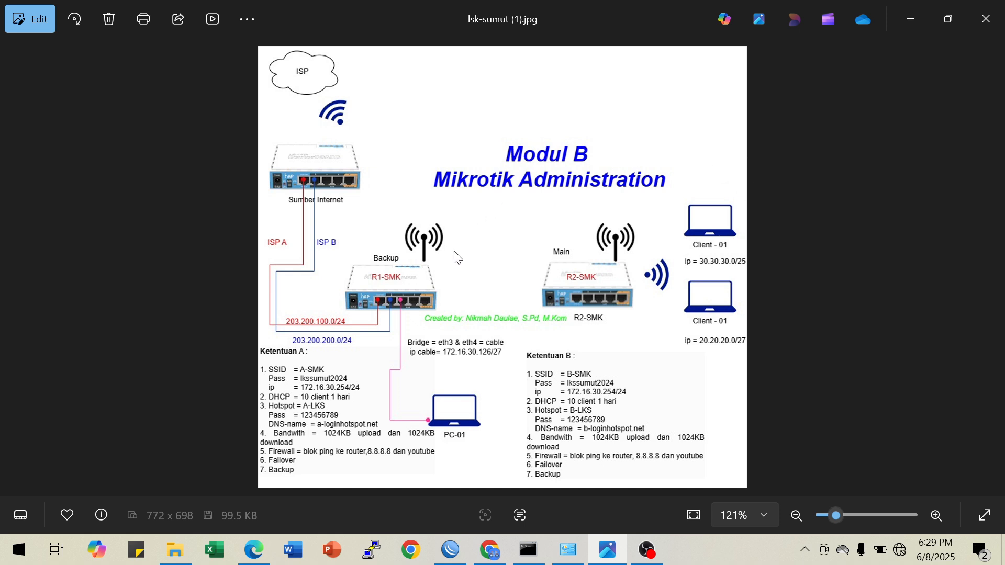
left_click(904, 14)
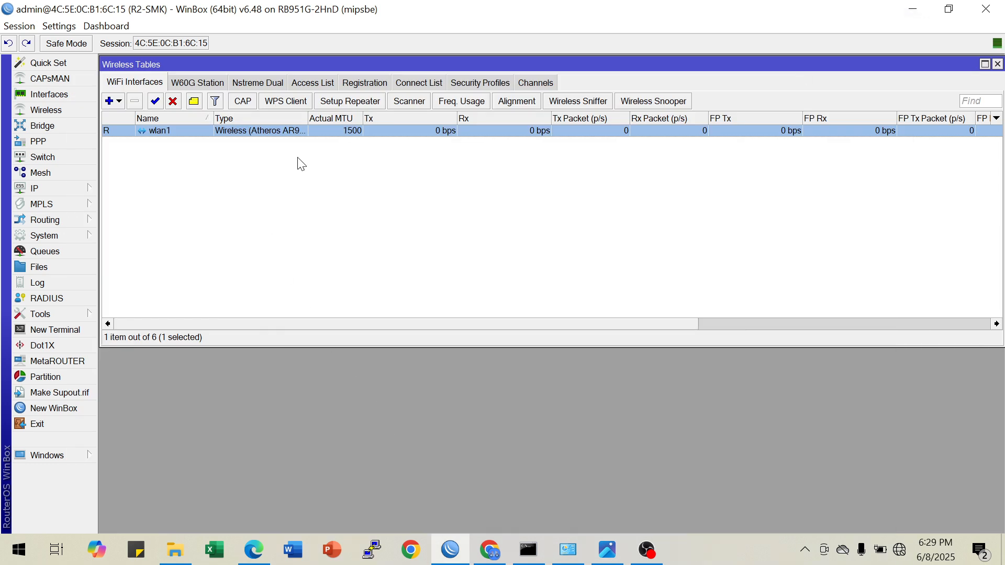
left_click(365, 82)
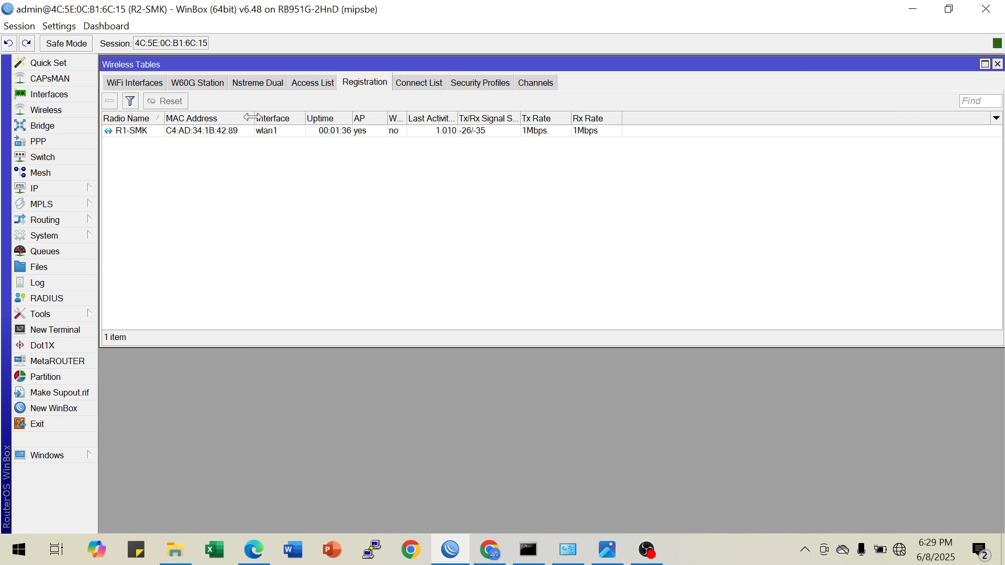
left_click_drag(254, 118, 283, 118)
left_click(147, 132)
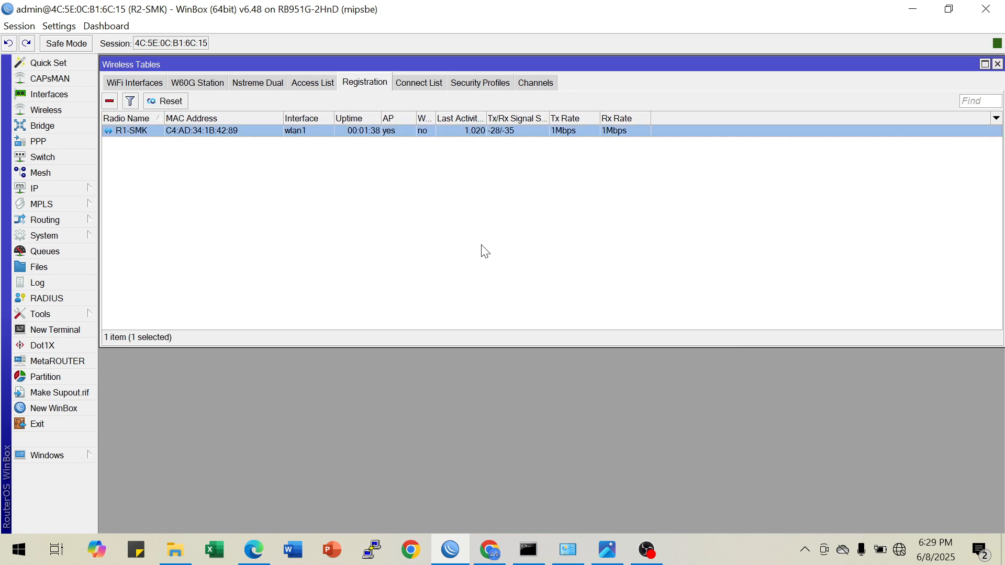
left_click(997, 64)
left_click(68, 191)
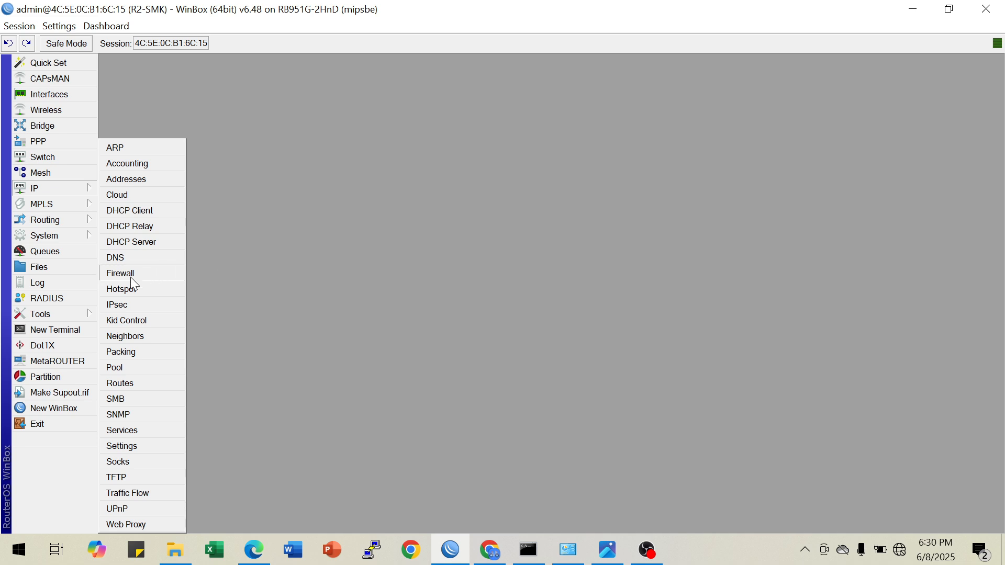
left_click(121, 289)
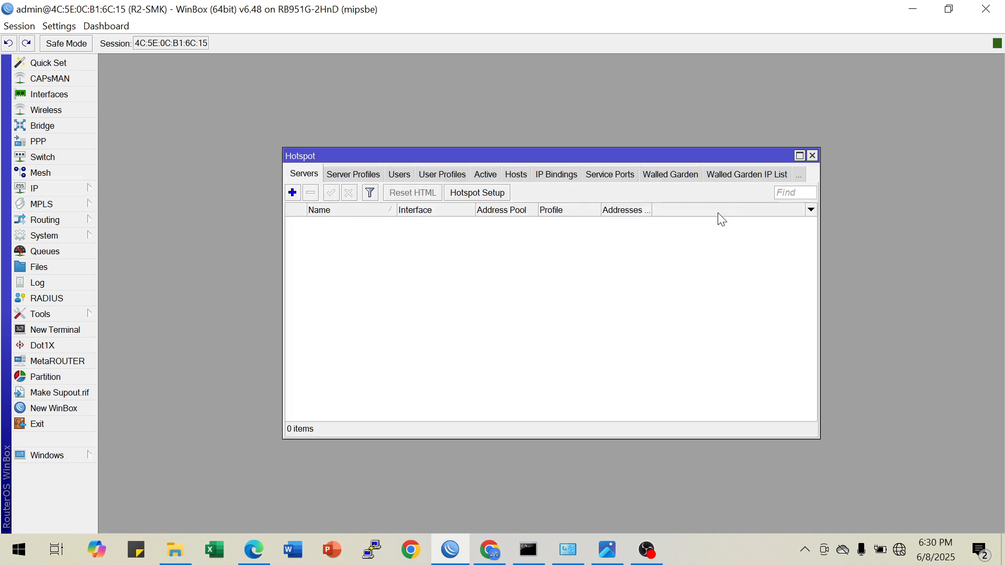
left_click(812, 156)
Review wlan1's DHCP client entry with a narrower Interface column, and check the Ketentuan B tasks in the topology image
left_click(73, 190)
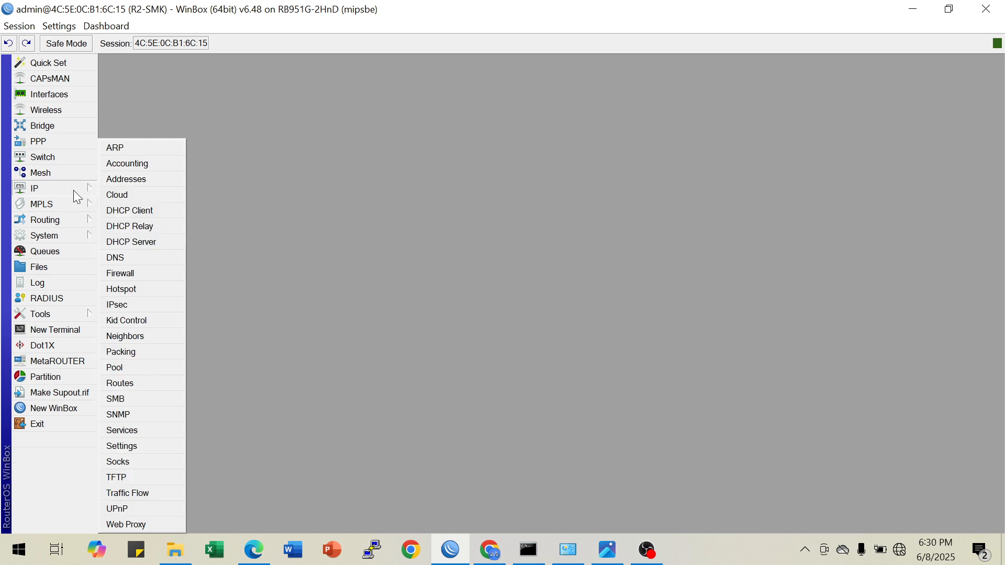
left_click(149, 210)
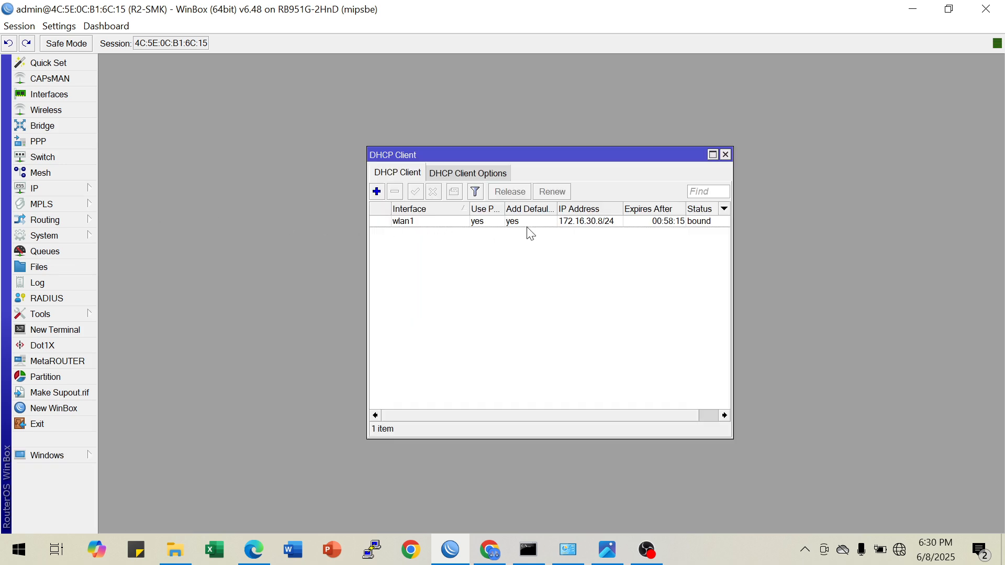
left_click_drag(469, 215, 428, 214)
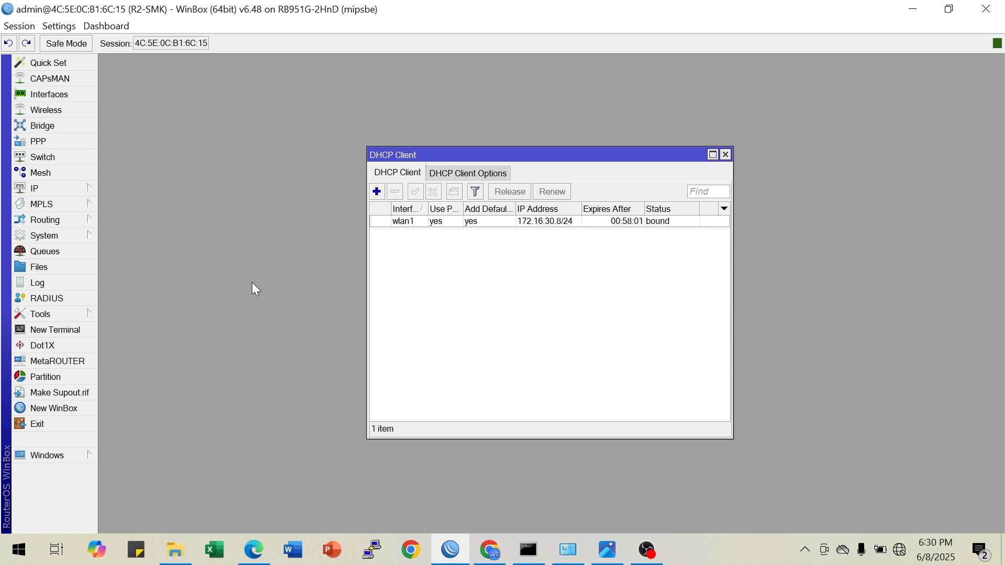
left_click(725, 154)
left_click(607, 550)
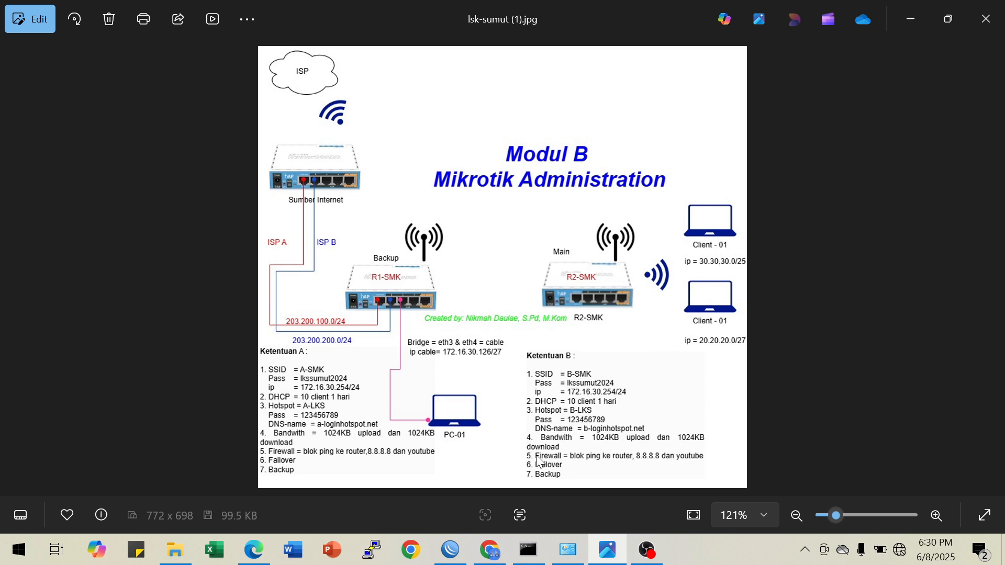
left_click(902, 23)
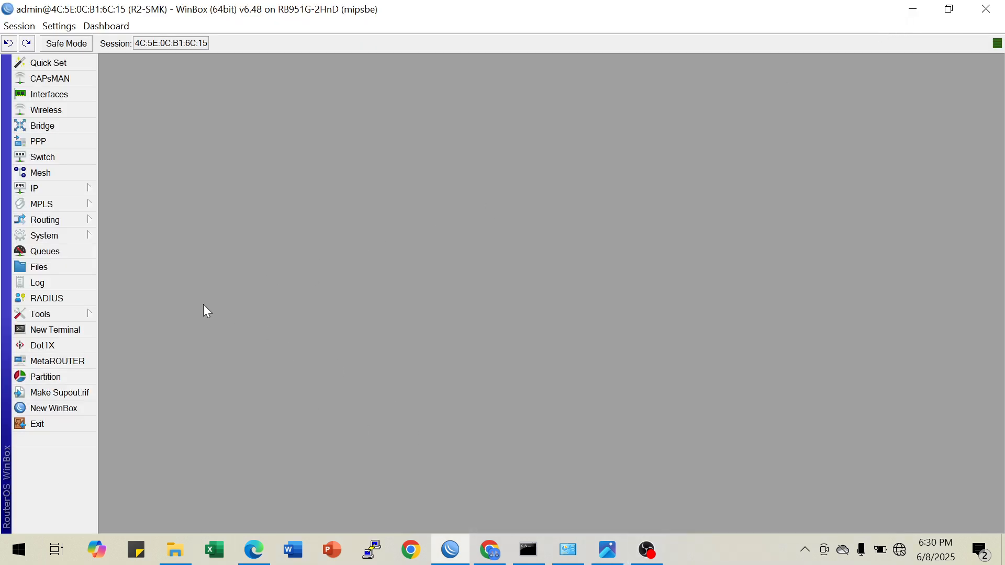
Print R2-SMK's IP addresses and routing table in a new terminal
left_click(71, 186)
left_click(74, 330)
type("ip address pr")
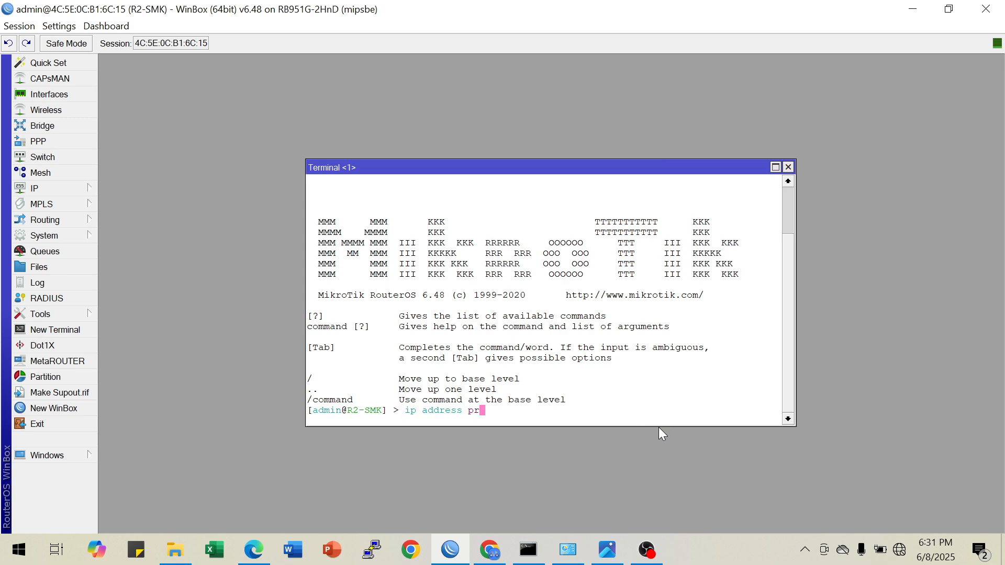
key("Return")
key("Return")
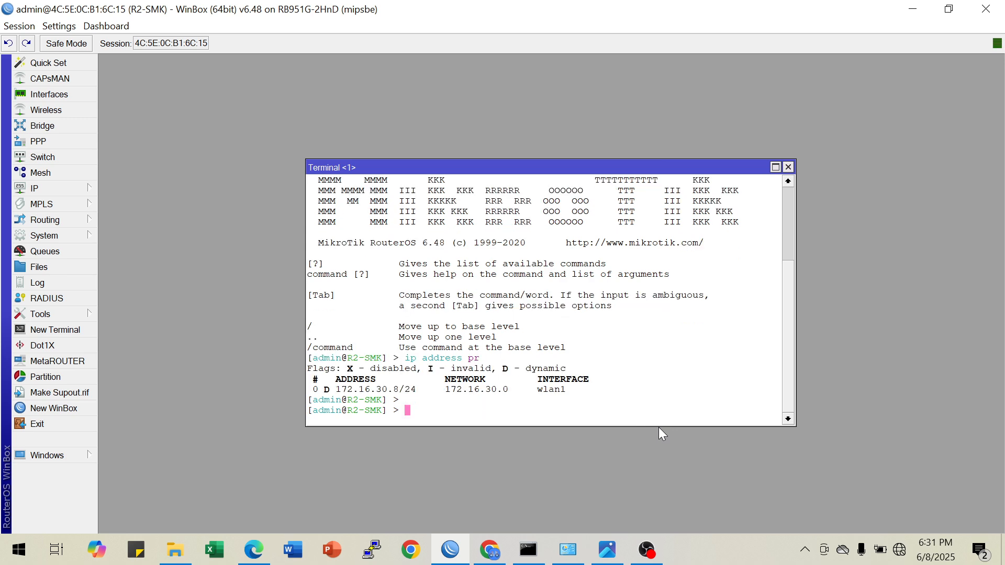
type("ip route pr")
Ping the gateway 172.16.30.254 from the terminal and stop the test after a few packets
key("Return")
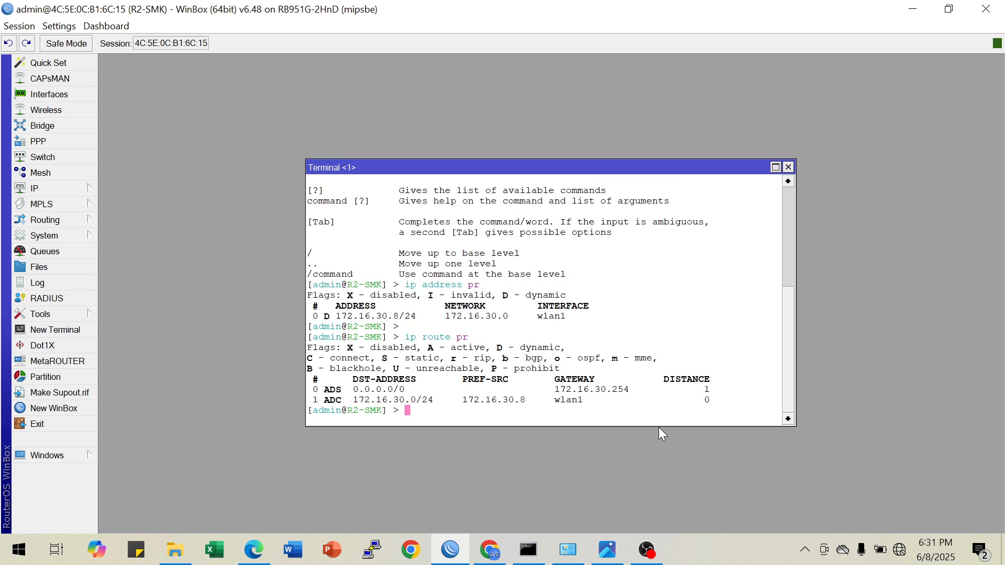
type("ping 172.16.30.254")
key("Return")
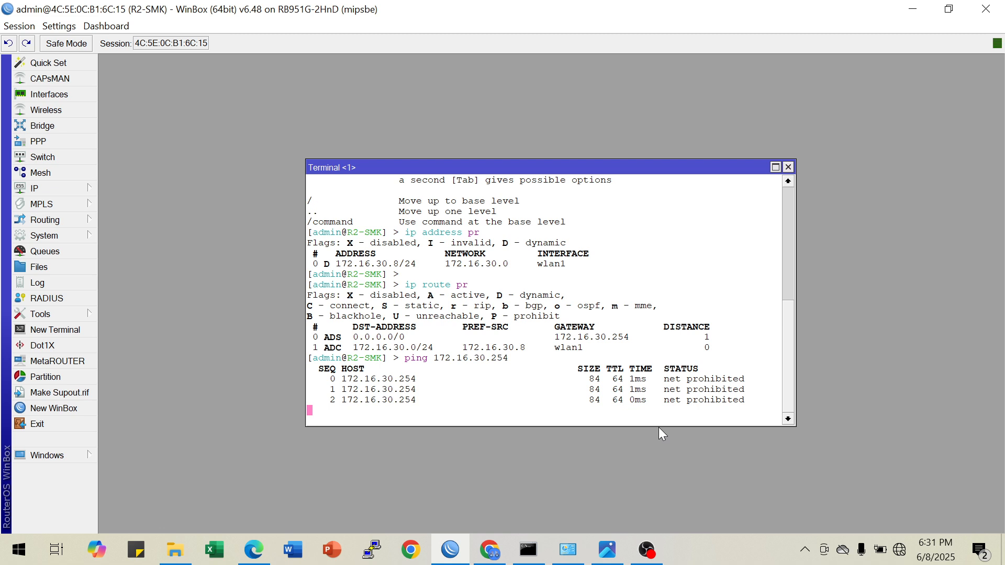
key("ctrl+c")
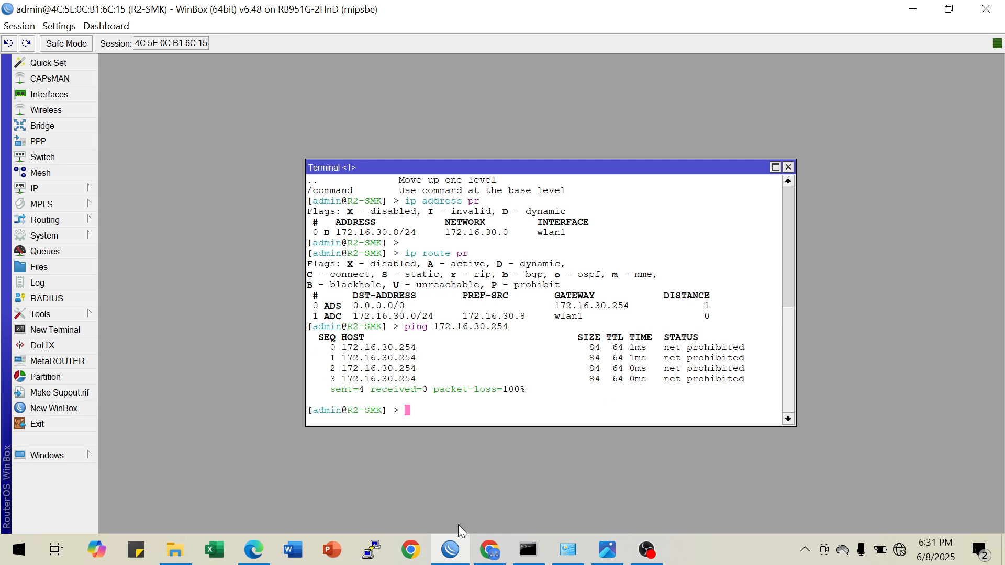
Read the Router B bridging and wireless tasks in the Soal LKS ITNSA PSP.pdf in Chrome, and return to WinBox
left_click(490, 549)
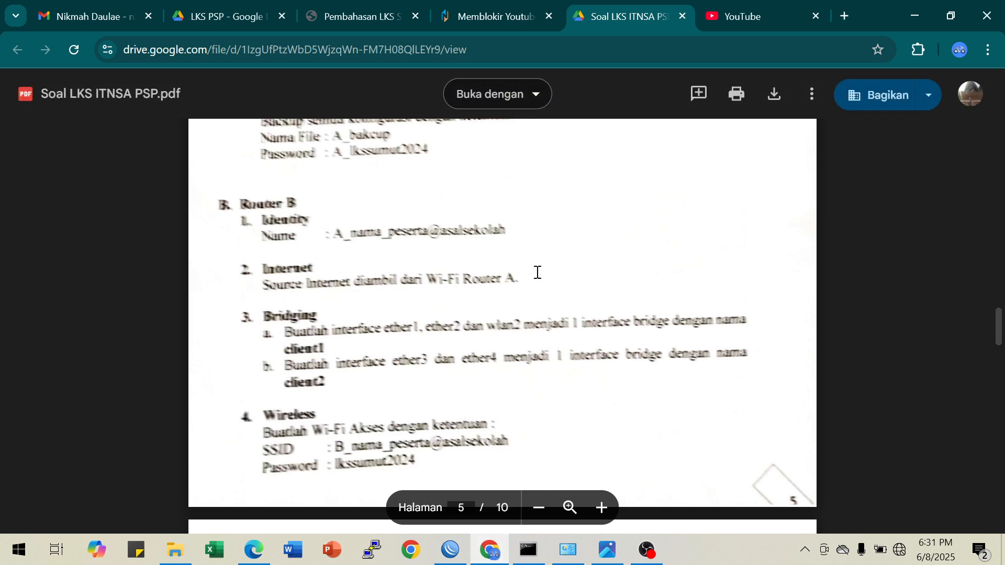
scroll(477, 315, "down", 3)
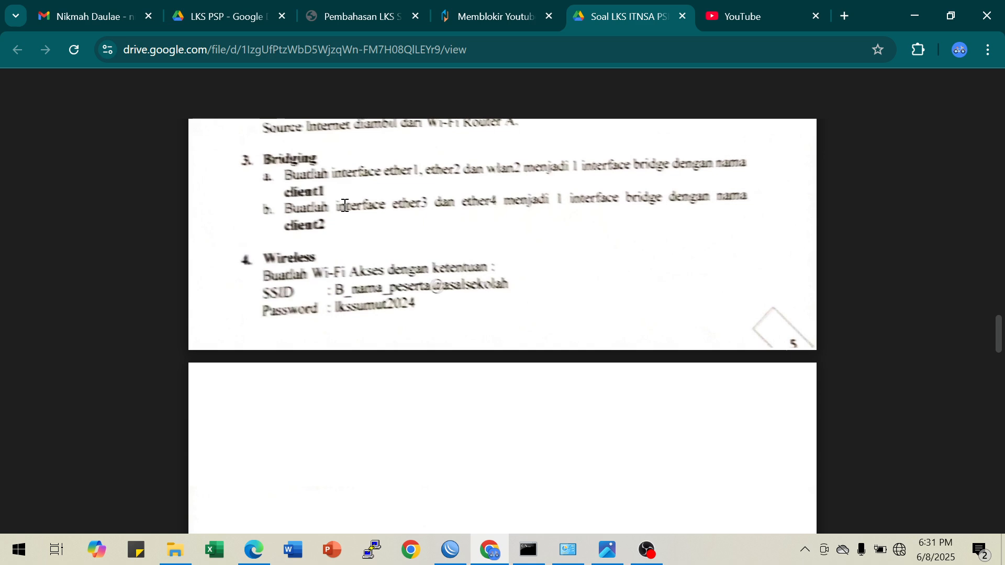
scroll(385, 274, "up", 3)
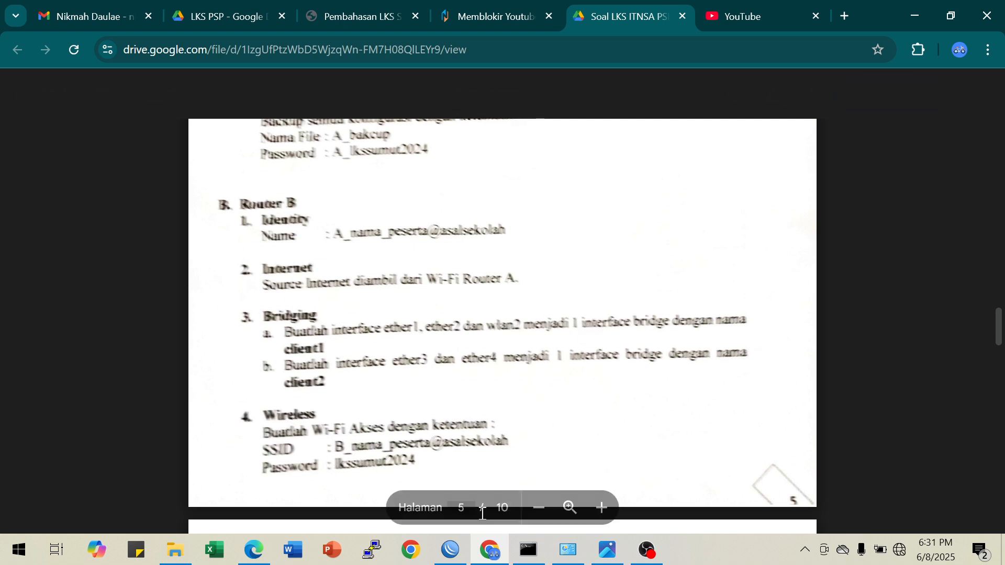
left_click(450, 550)
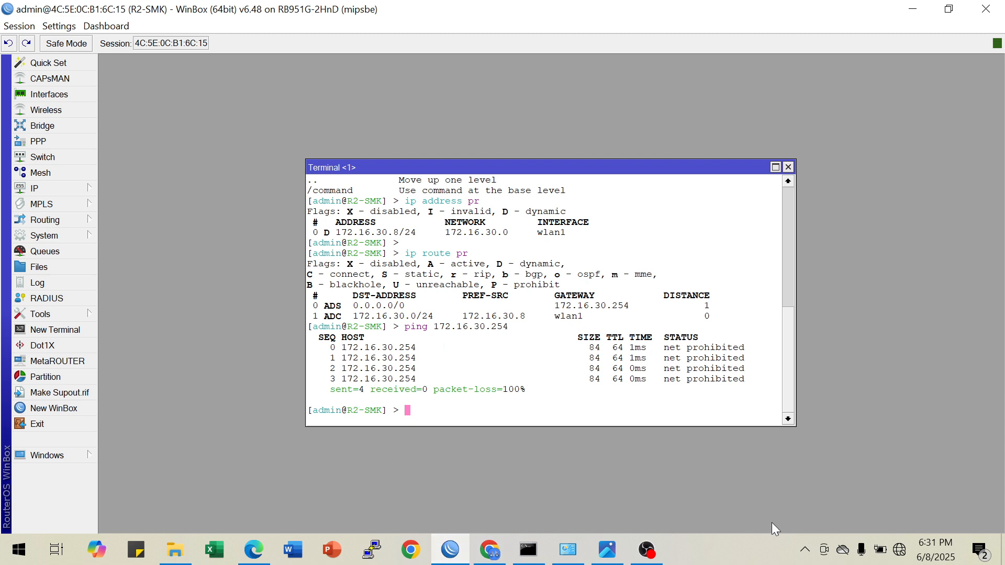
Enlarge the WinBox display by one zoom level and create a bridge interface named client1 from the terminal
type("interface")
left_click_drag(507, 168, 302, 65)
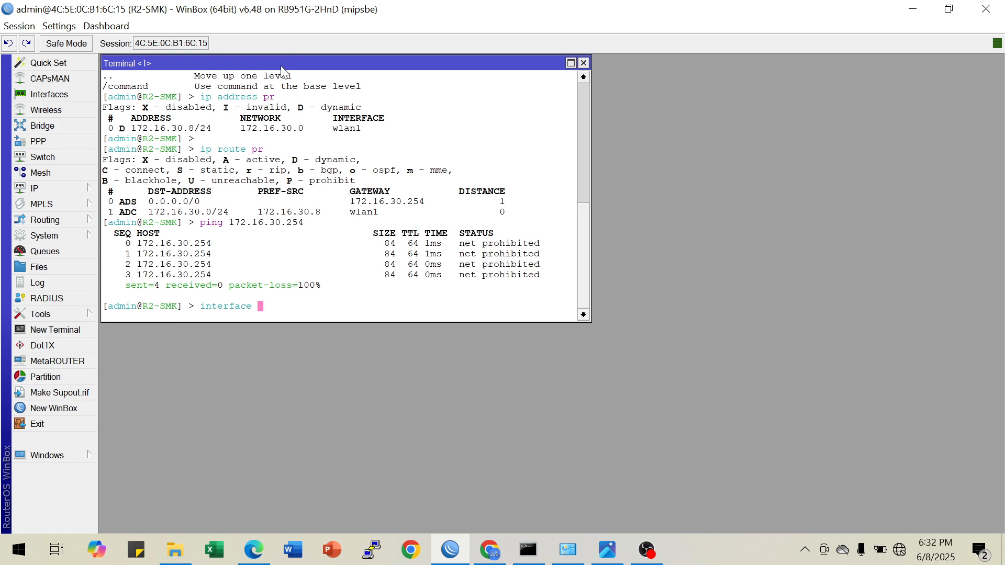
left_click(52, 28)
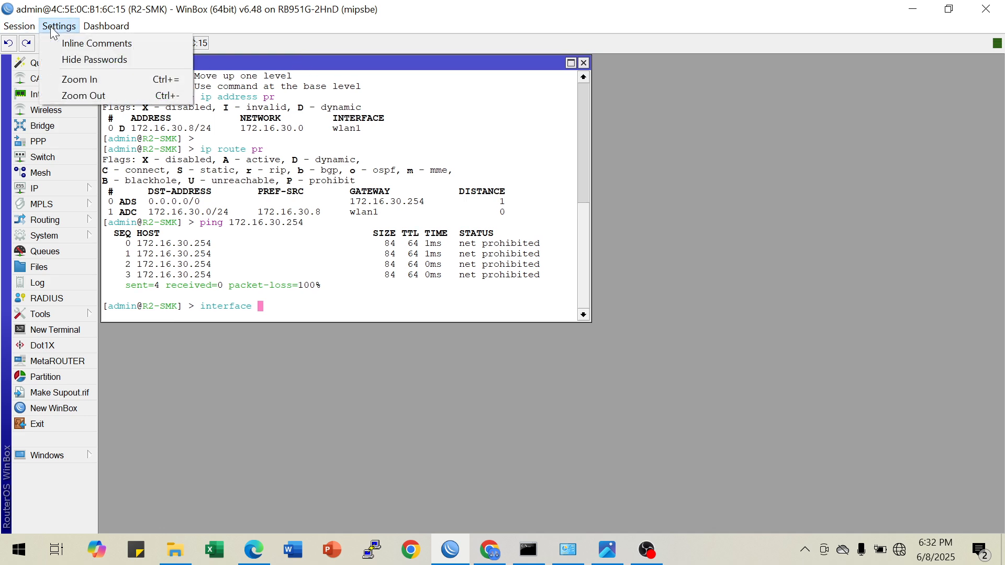
left_click(77, 77)
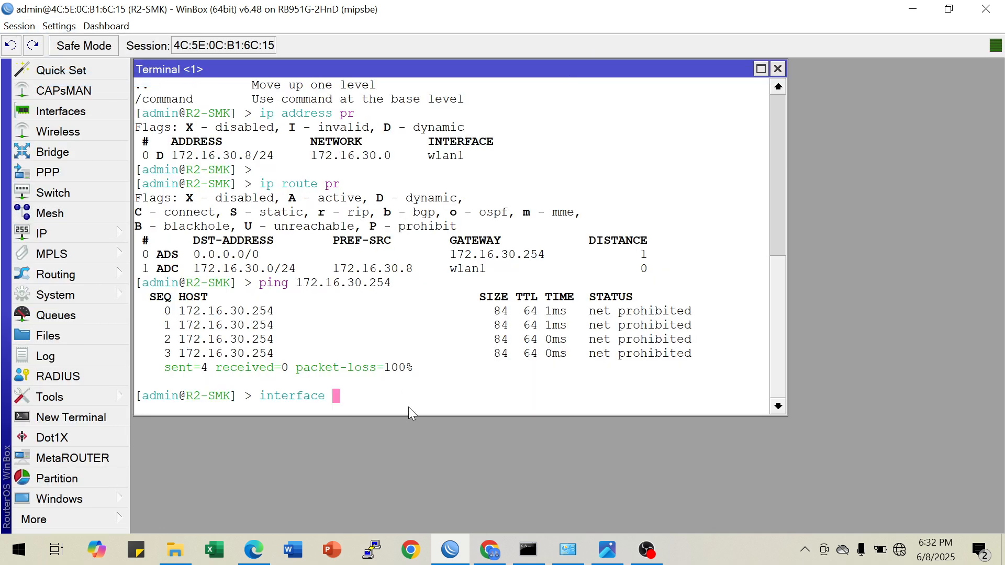
type("bridge add na")
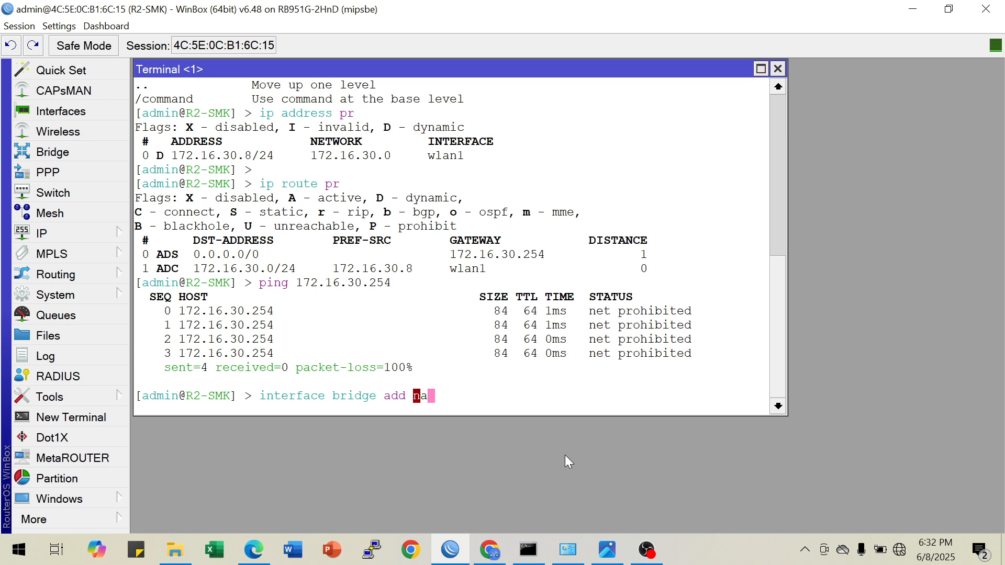
type("me=client1")
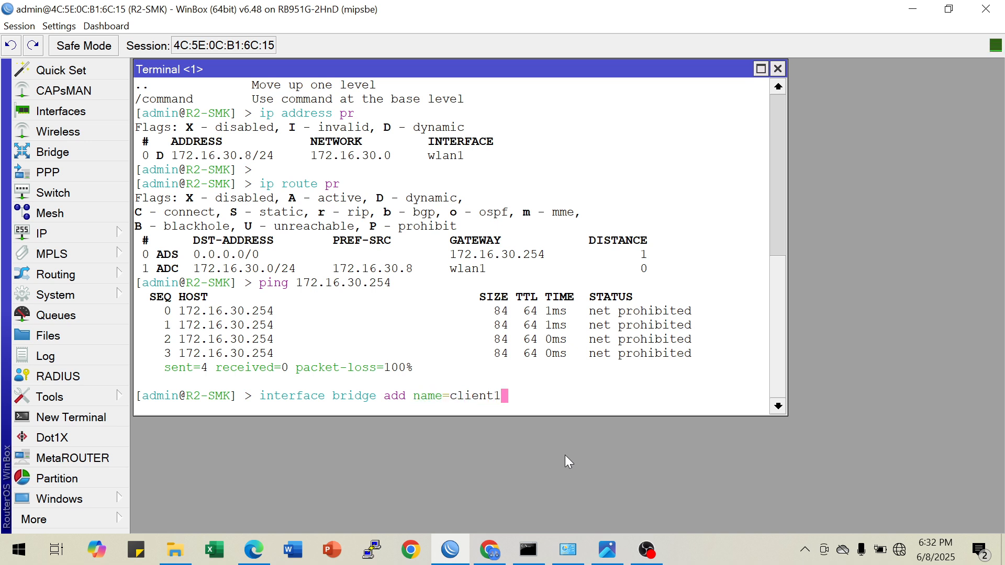
key("Return")
Create a second bridge interface named client2 from the terminal
key("Up")
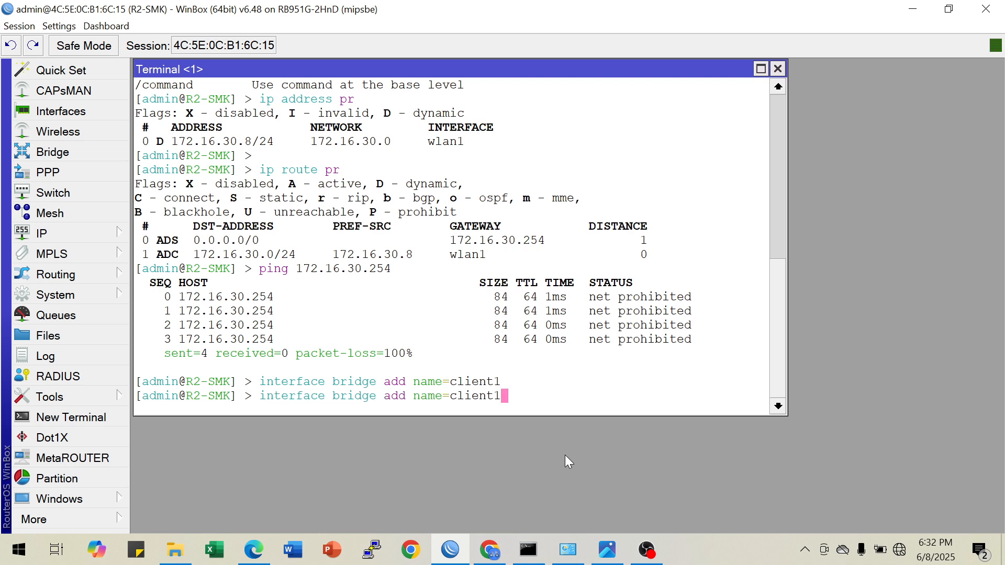
key("BackSpace")
type("2")
key("Return")
key("Return")
key("Return")
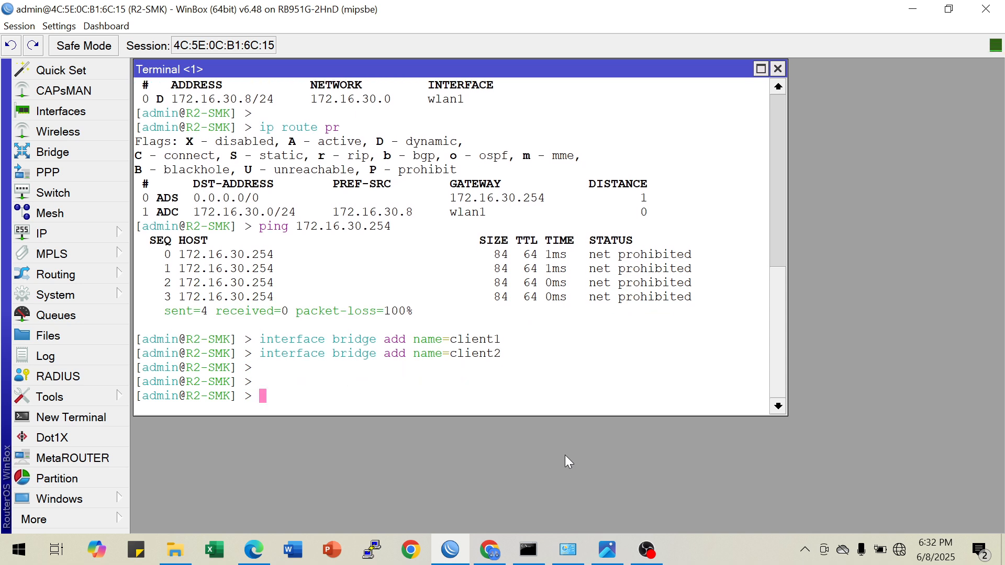
Print the bridge list to check both names, consult the topology diagram in the image viewer, and return to WinBox
type("interface bridge pr")
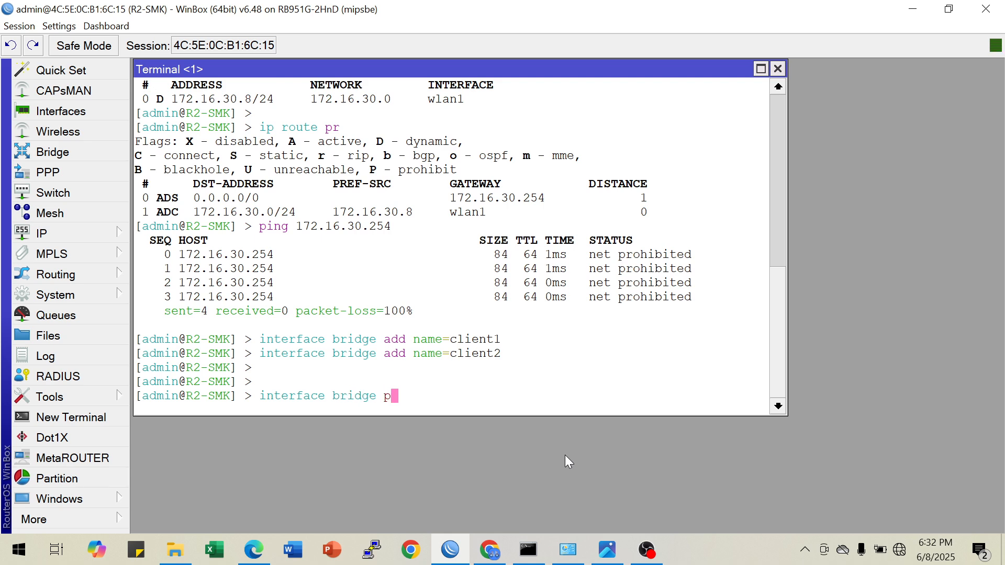
key("Return")
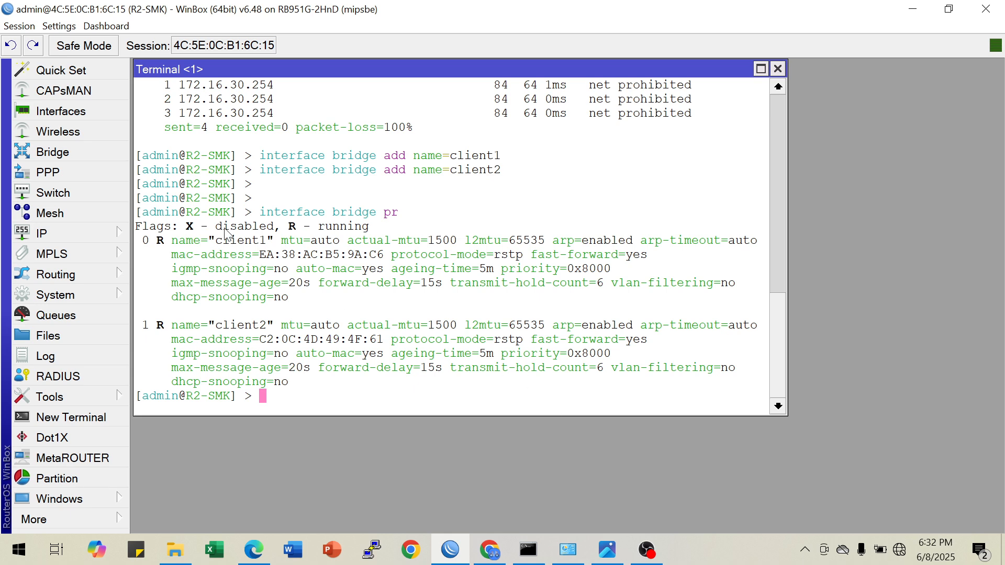
left_click_drag(216, 240, 262, 241)
left_click_drag(217, 325, 259, 326)
left_click(603, 552)
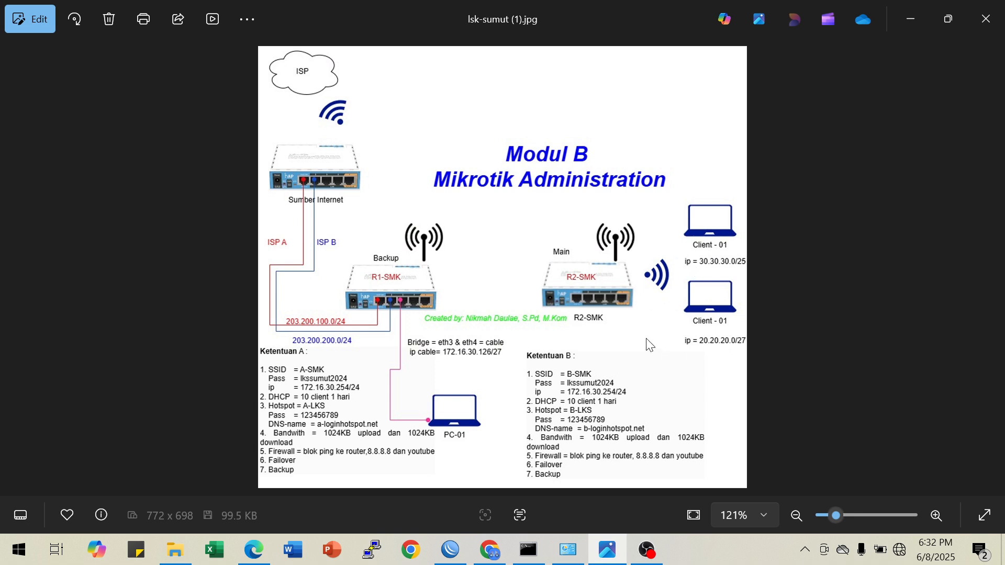
left_click(449, 555)
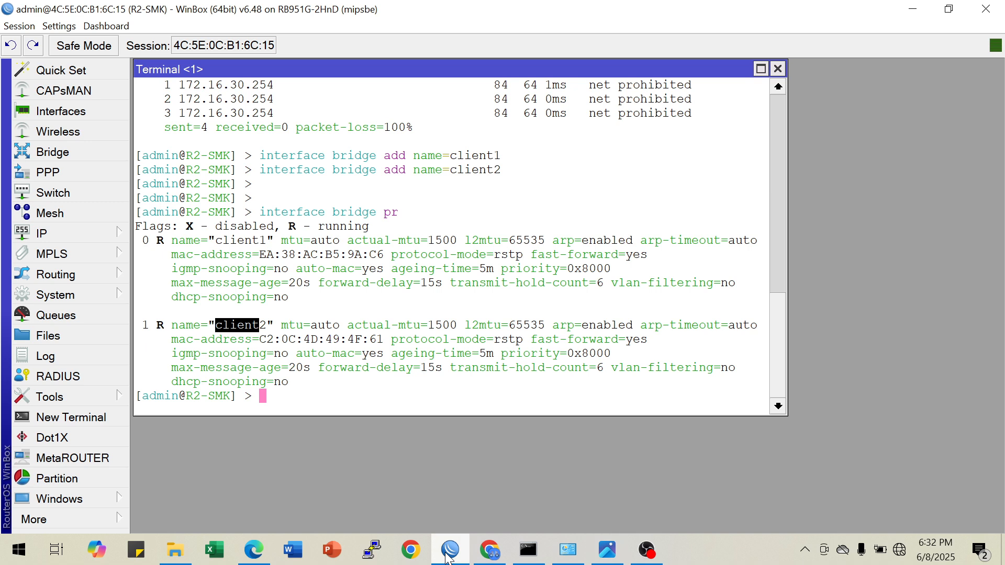
left_click(371, 403)
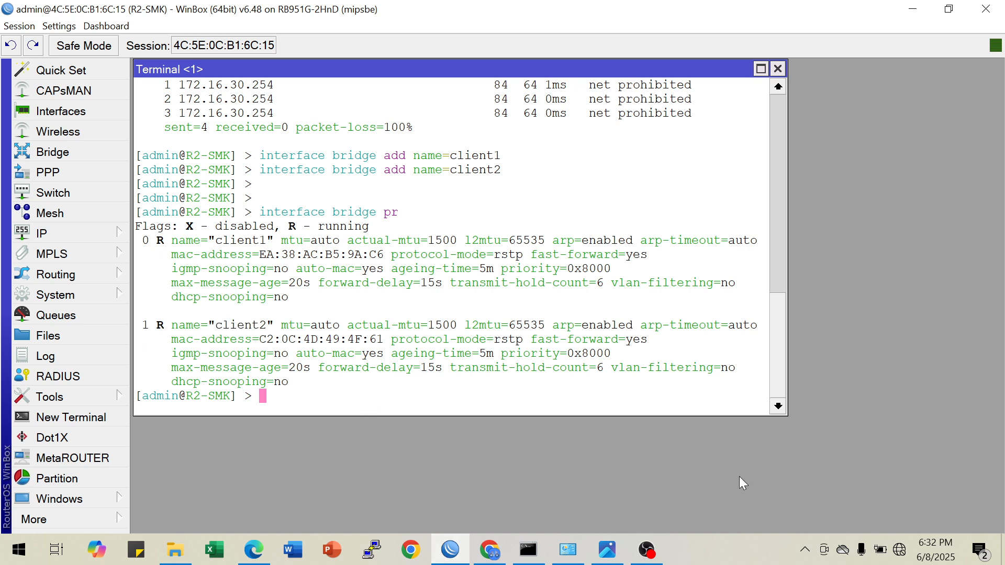
Add interface ether1 as a port of bridge client1 from the terminal
type("interface bridge port add inter")
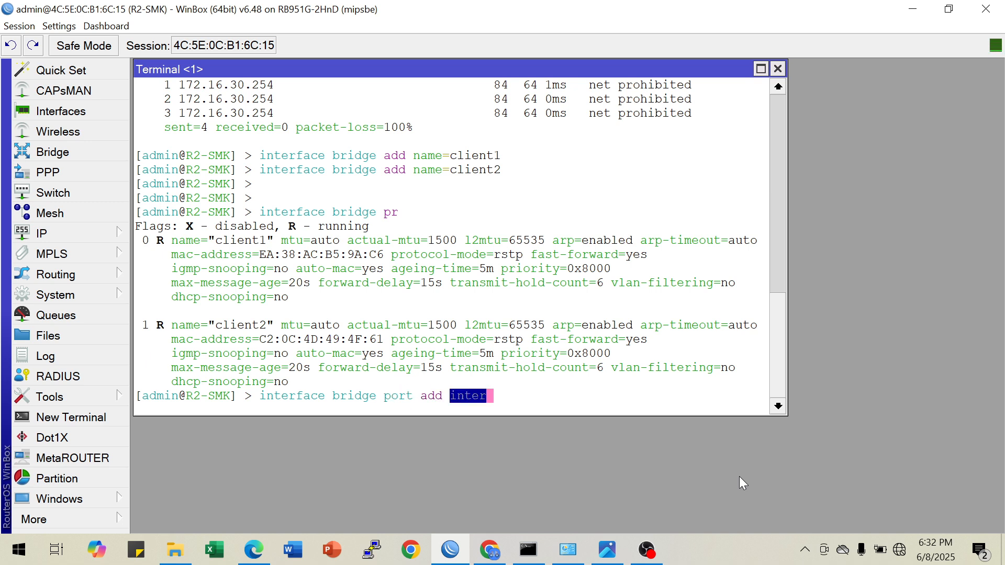
key("Tab")
type("et")
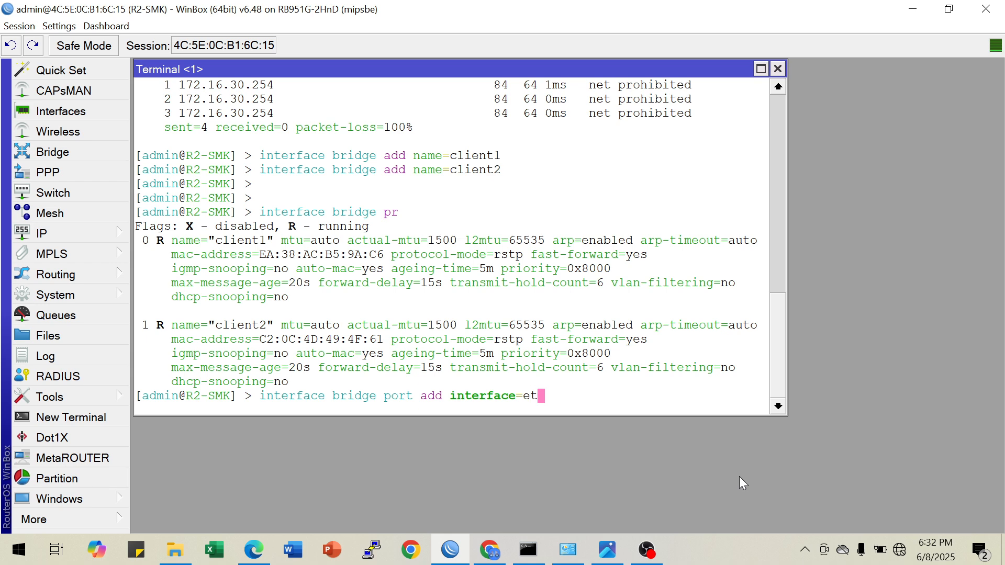
type("her1 br")
type("ge=")
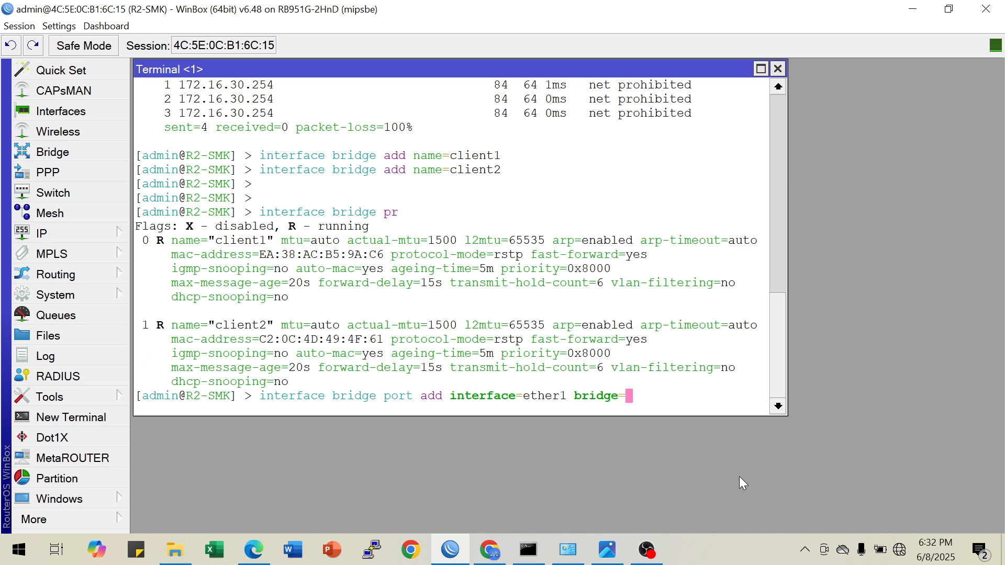
type("client1")
key("Return")
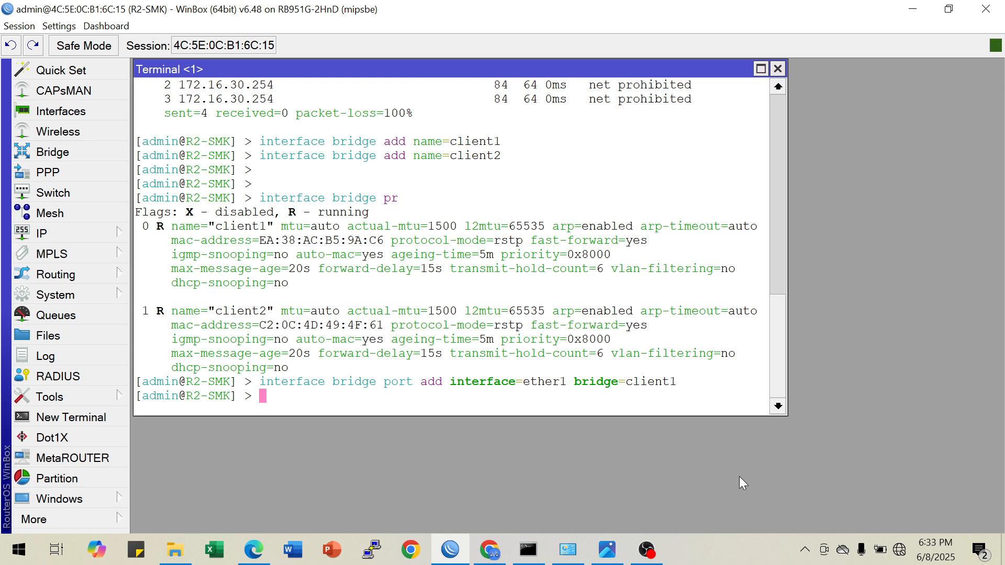
Add interface ether2 as a port of bridge client1 by reusing the previous port command
key("Up")
key("Left")
key("Left")
key("Left")
key("Left")
key("Left")
key("Left")
key("Left")
key("Left")
key("Left")
key("Left")
key("Left")
key("Left")
key("Left")
key("Left")
key("Left")
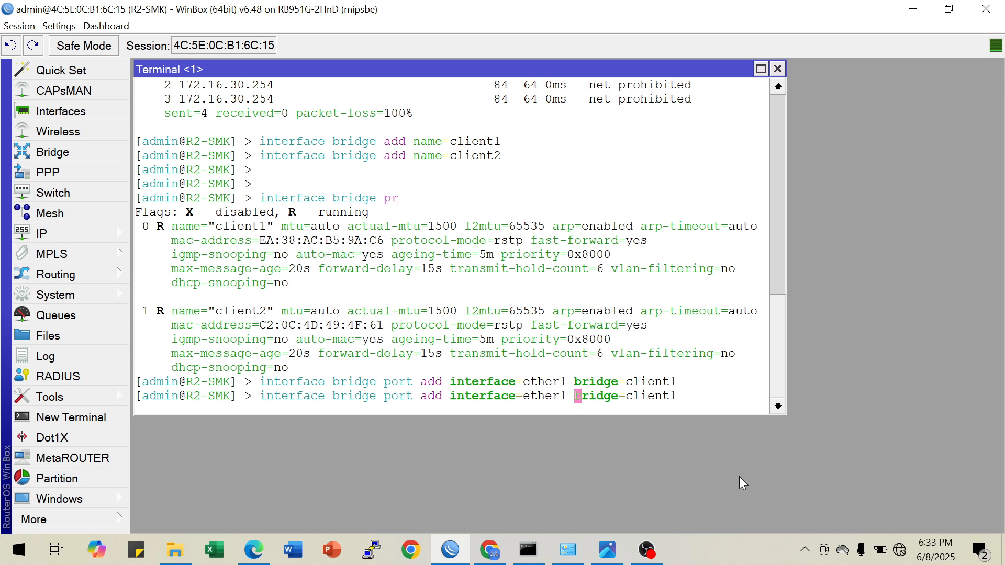
key("BackSpace")
type("2")
key("Right")
key("Right")
key("Right")
key("Right")
key("Right")
key("Right")
key("Right")
key("Right")
key("Right")
key("Right")
key("Right")
key("Right")
key("Right")
key("Right")
key("Right")
key("Delete")
type("1")
key("Return")
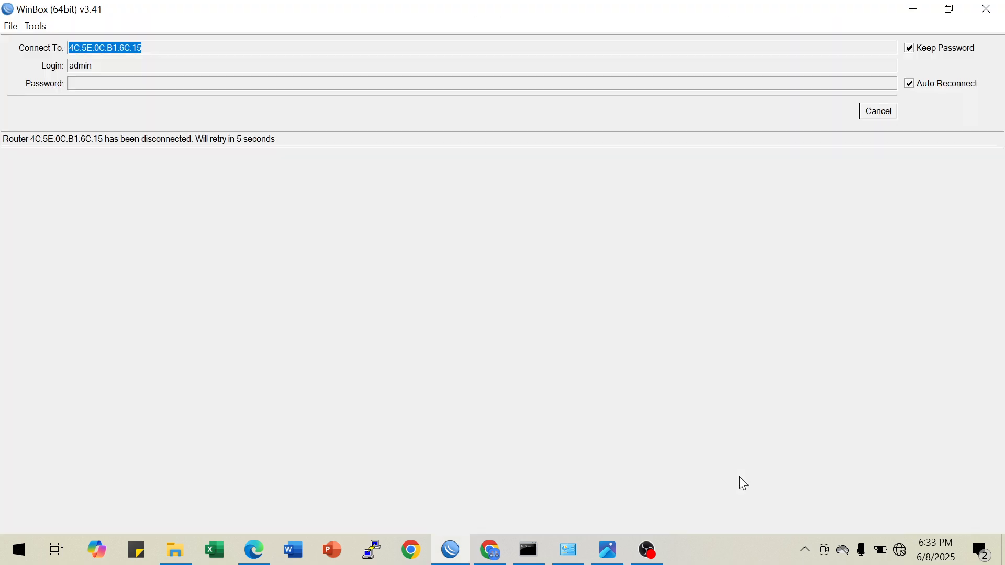
Cancel the automatic reconnection and connect to R2-SMK again through its MAC address 4C:5E:0C:B1:6C:15
left_click(883, 113)
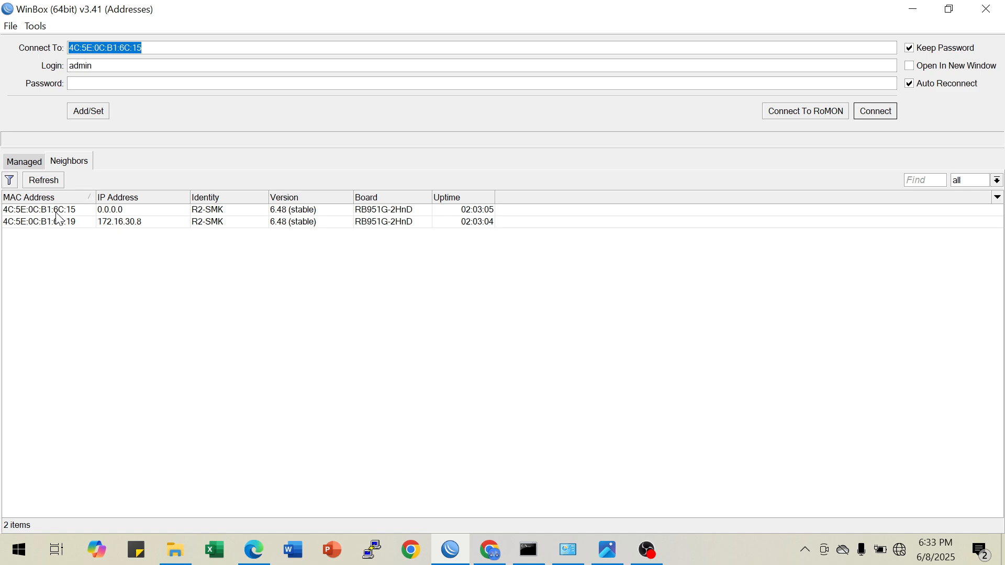
left_click(56, 212)
left_click(875, 116)
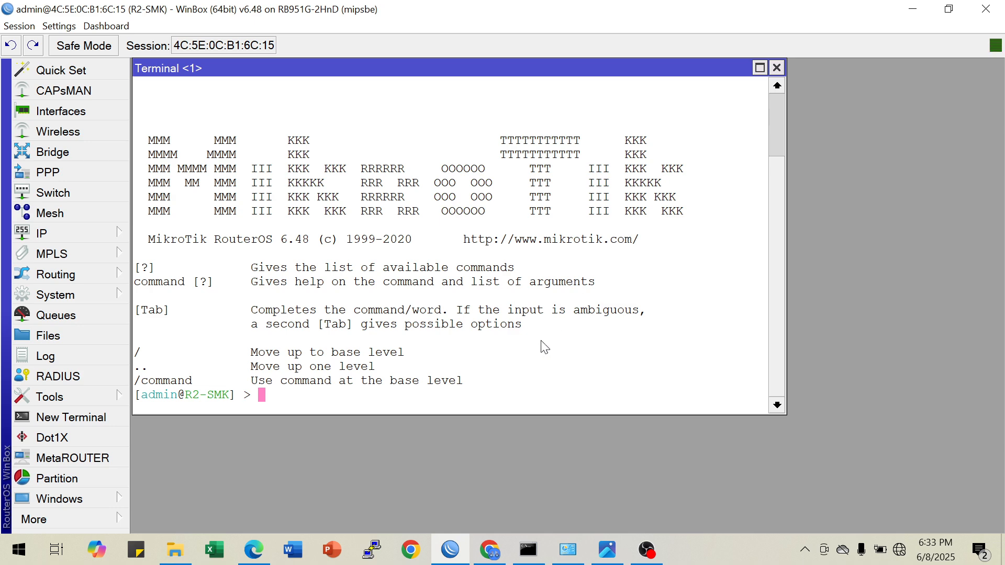
Print the list of bridge ports in the terminal
type("int")
key("Tab")
type("br")
key("Tab")
type("port ")
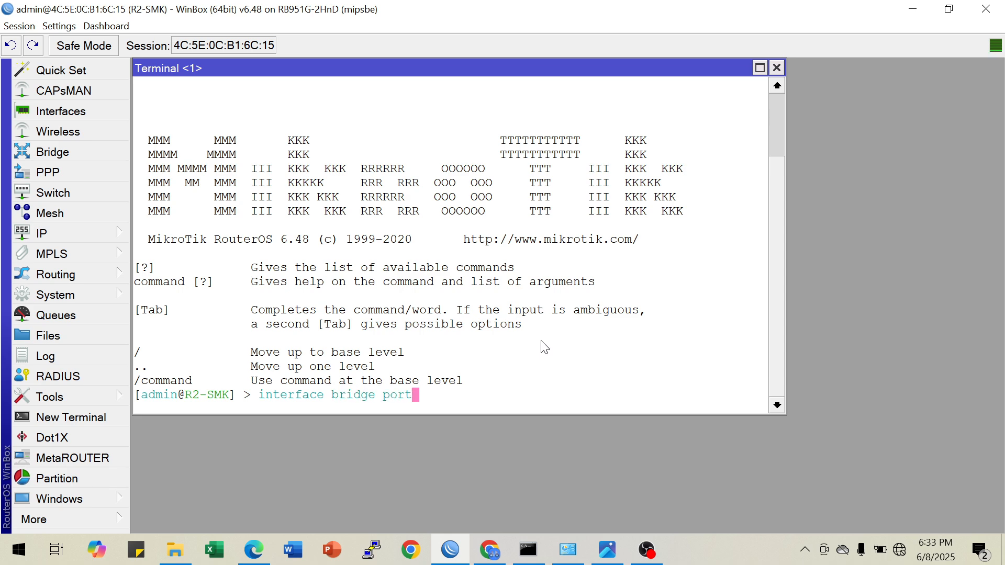
type("pr")
key("Return")
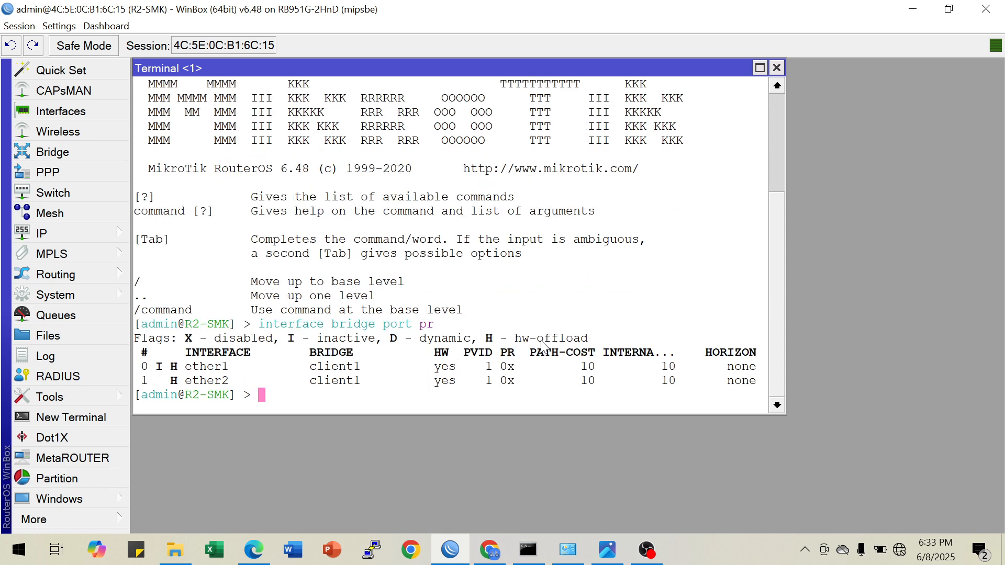
Add interface ether3 as a port of bridge client2, adapting the earlier port command
key("Up")
key("Up")
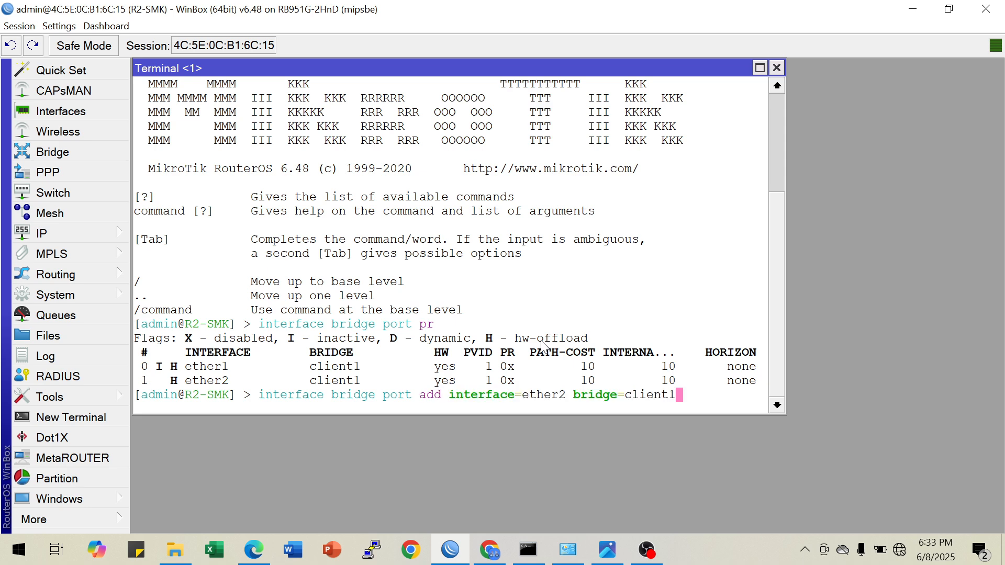
key("BackSpace")
type("2")
key("Left")
key("Left")
key("Left")
key("Left")
key("Left")
key("Left")
key("Left")
key("Left")
key("Left")
key("Left")
key("Left")
key("Left")
key("Left")
key("Left")
key("Left")
key("Left")
key("Right")
key("BackSpace")
type("3")
key("Return")
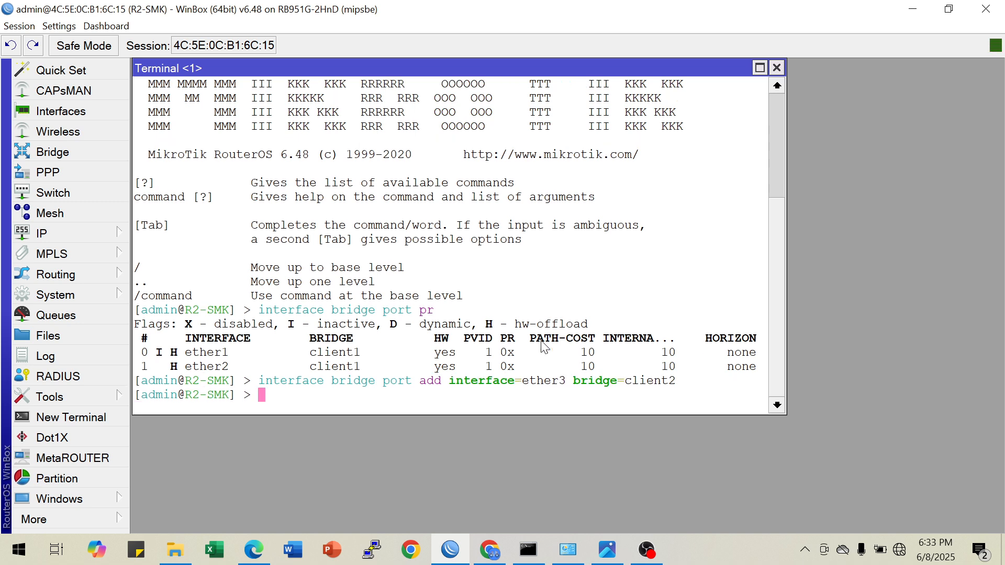
Add interface ether4 as a port of bridge client2 from the terminal
key("Up")
key("Left")
key("Left")
key("Left")
key("Left")
key("Left")
key("Left")
key("Left")
key("Left")
key("Left")
key("Left")
key("Left")
key("Left")
key("Left")
key("Left")
key("Left")
key("BackSpace")
type("4")
key("Return")
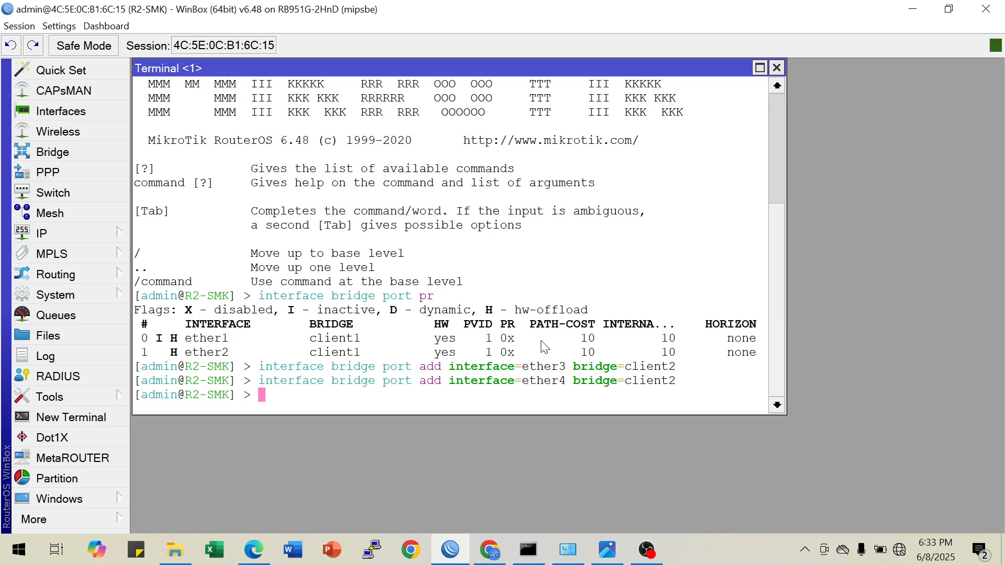
key("Up")
key("BackSpace")
key("BackSpace")
key("BackSpace")
key("BackSpace")
key("BackSpace")
key("BackSpace")
key("BackSpace")
type("wl")
key("BackSpace")
key("BackSpace")
key("BackSpace")
key("BackSpace")
key("BackSpace")
key("BackSpace")
key("BackSpace")
key("BackSpace")
key("BackSpace")
key("BackSpace")
key("BackSpace")
key("BackSpace")
key("BackSpace")
key("BackSpace")
key("BackSpace")
key("BackSpace")
key("BackSpace")
key("BackSpace")
key("BackSpace")
key("BackSpace")
key("BackSpace")
key("BackSpace")
key("BackSpace")
key("BackSpace")
key("BackSpace")
key("BackSpace")
key("BackSpace")
key("BackSpace")
key("BackSpace")
key("BackSpace")
key("BackSpace")
key("BackSpace")
key("BackSpace")
key("BackSpace")
key("BackSpace")
key("BackSpace")
key("BackSpace")
key("BackSpace")
Print the bridge ports again and check which Ethernet interfaces are assigned to client1 and client2
key("Up")
key("Up")
key("Up")
key("Return")
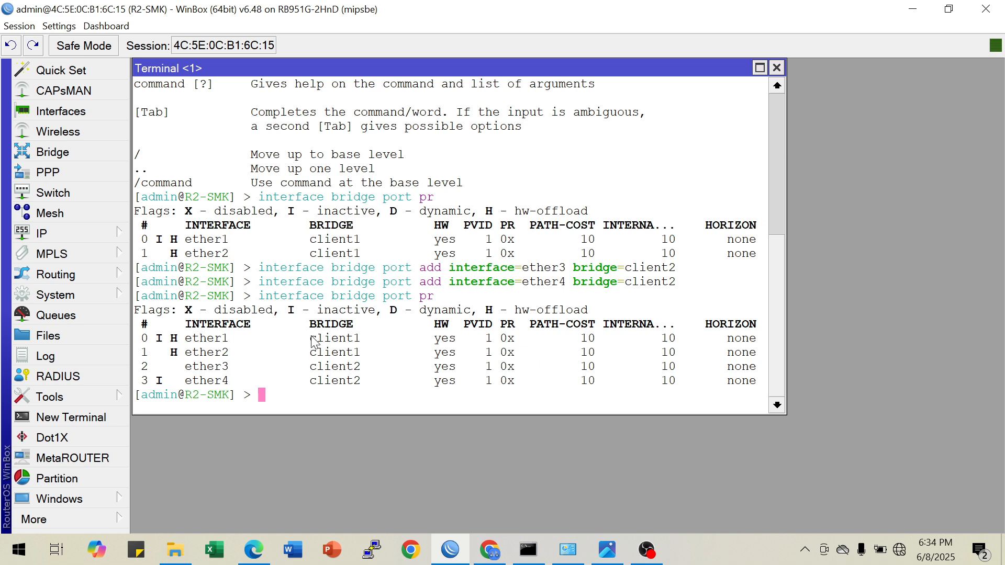
left_click_drag(310, 339, 354, 341)
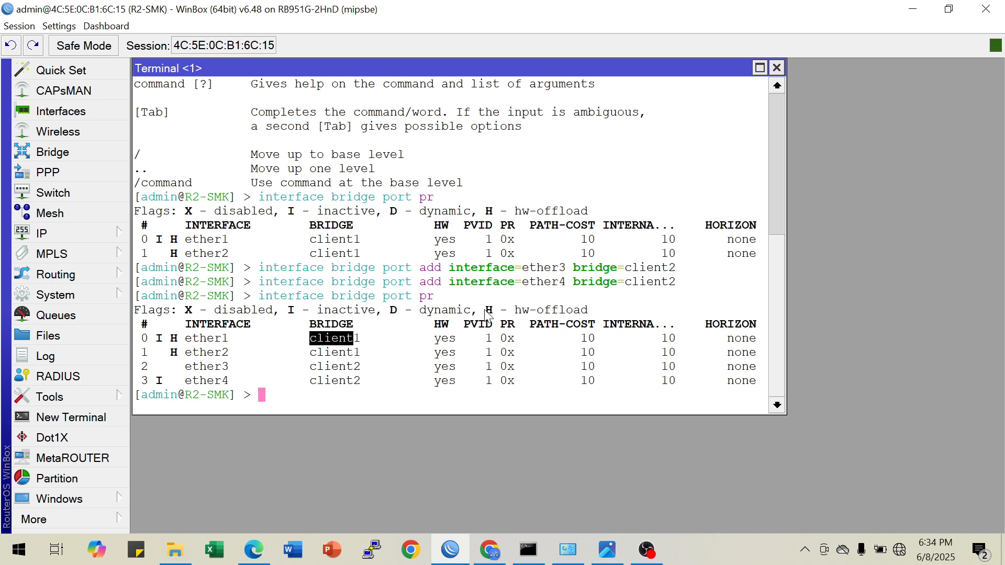
double_click(191, 340)
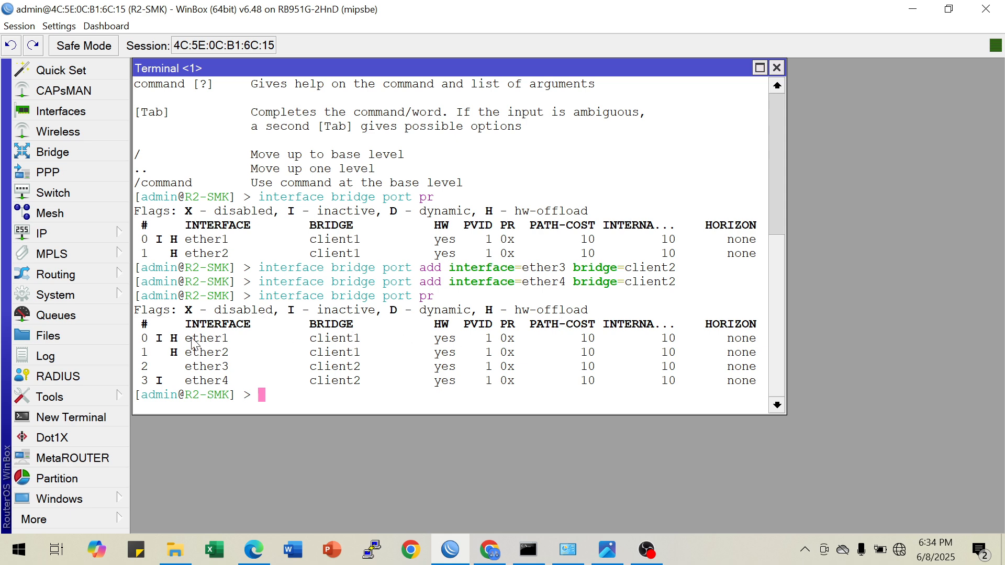
left_click(178, 357)
left_click_drag(178, 357, 250, 377)
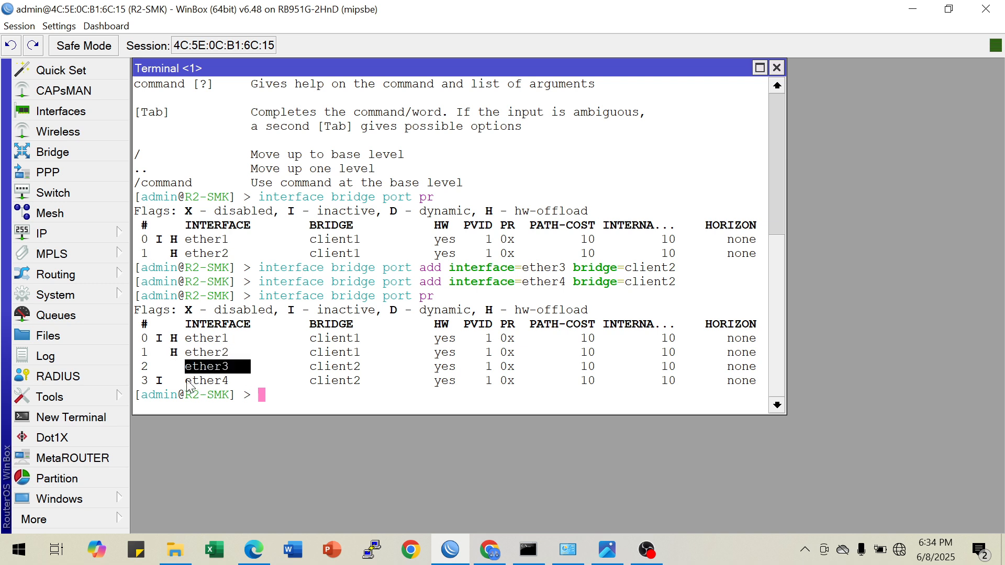
left_click_drag(185, 381, 237, 387)
left_click(225, 338)
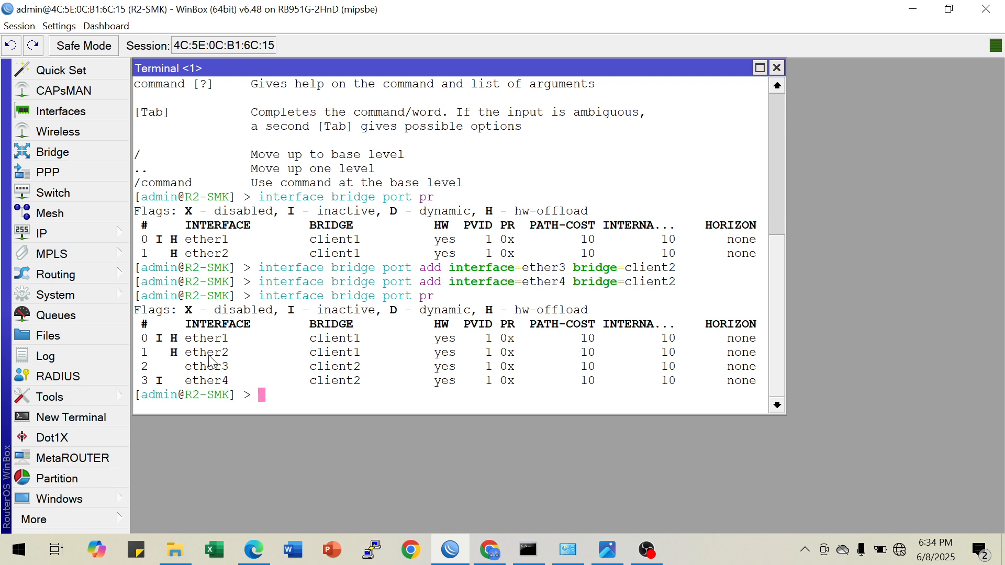
left_click_drag(201, 354, 214, 354)
left_click(155, 339)
left_click_drag(187, 355, 231, 374)
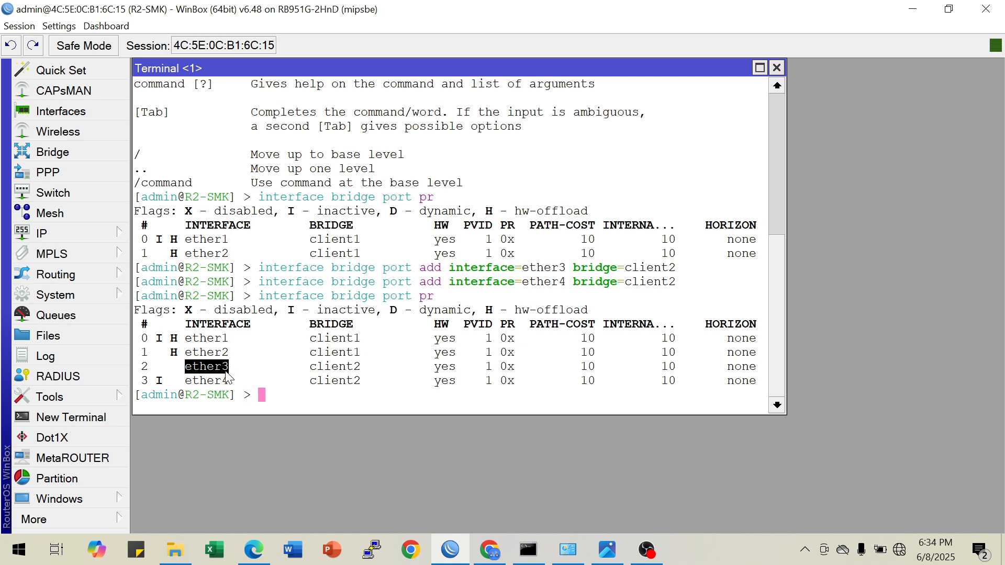
left_click_drag(186, 381, 217, 381)
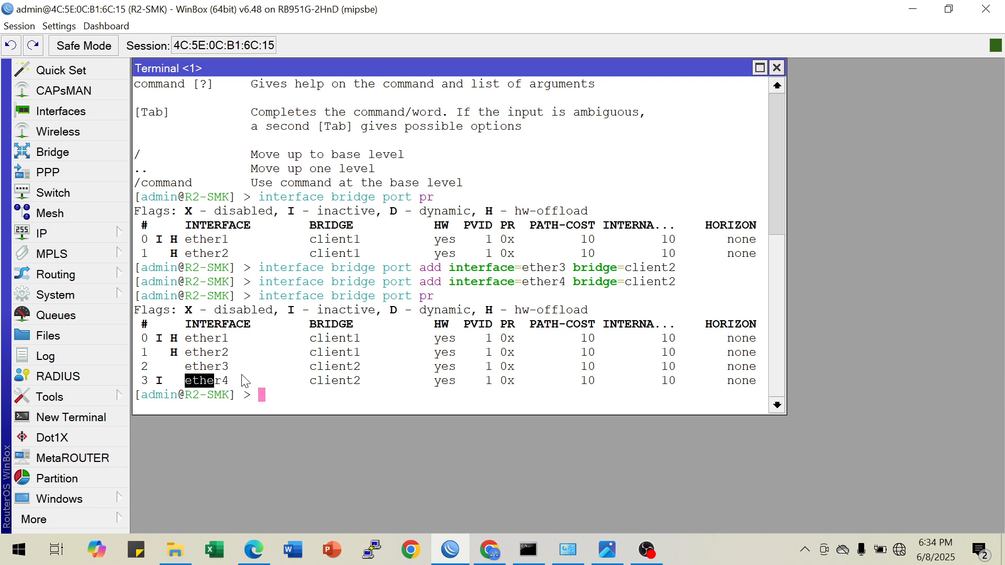
left_click(417, 342)
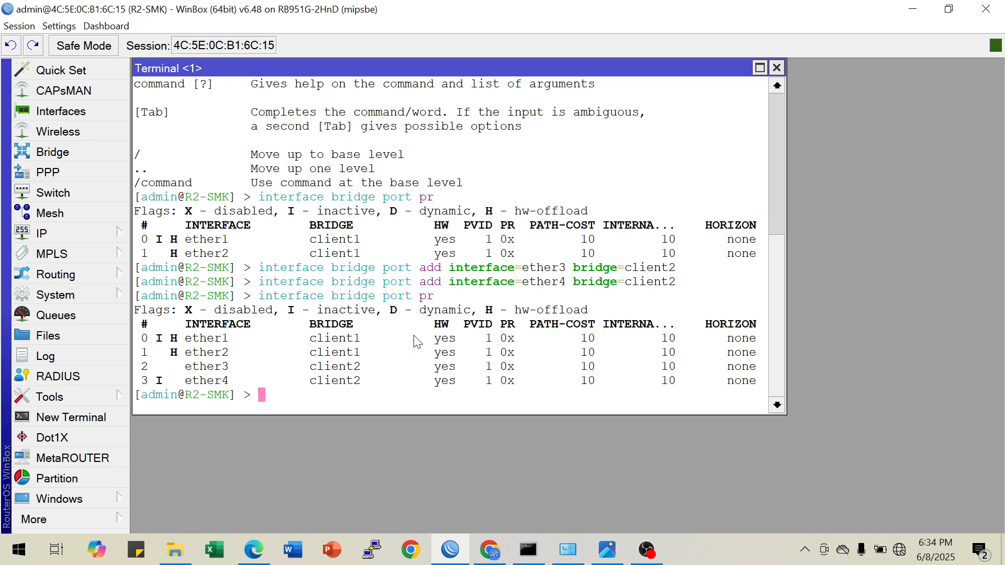
Look up the first client network in the topology diagram, and assign the IP address 30.30.30.1/25 to client1 in the WinBox terminal
left_click(607, 551)
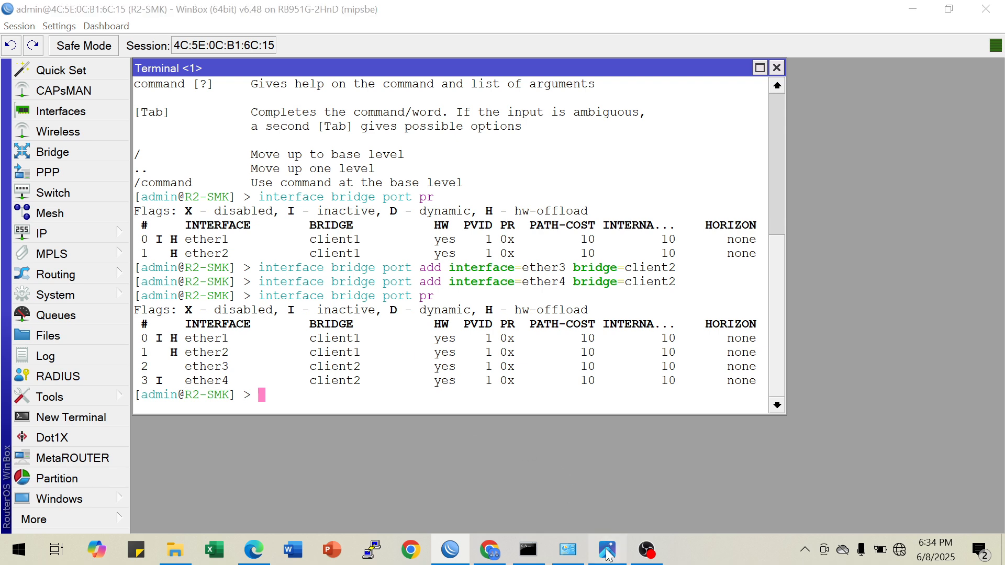
left_click(607, 550)
left_click(607, 550)
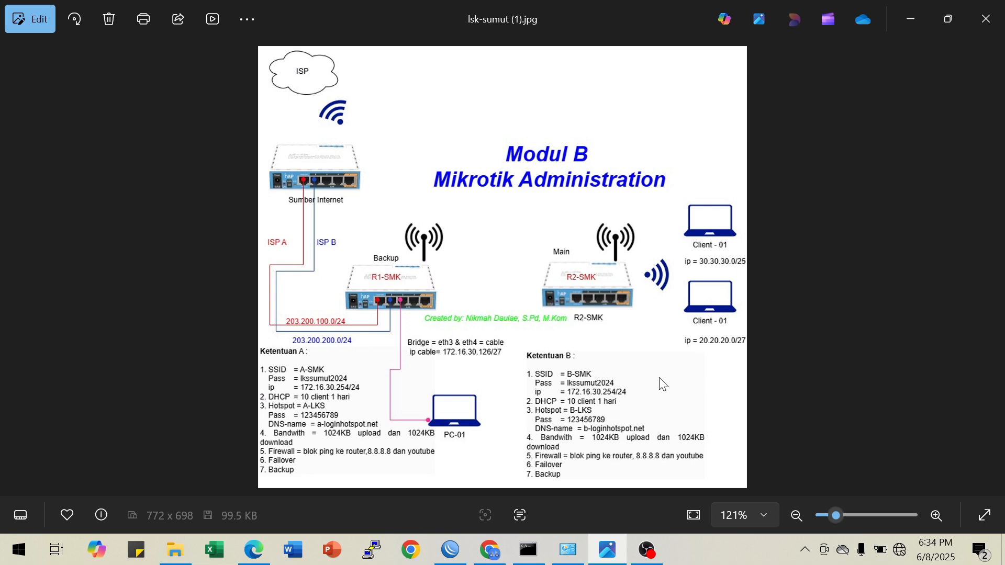
left_click(450, 550)
type("ip add")
key("Tab")
type("add ad")
key("Tab")
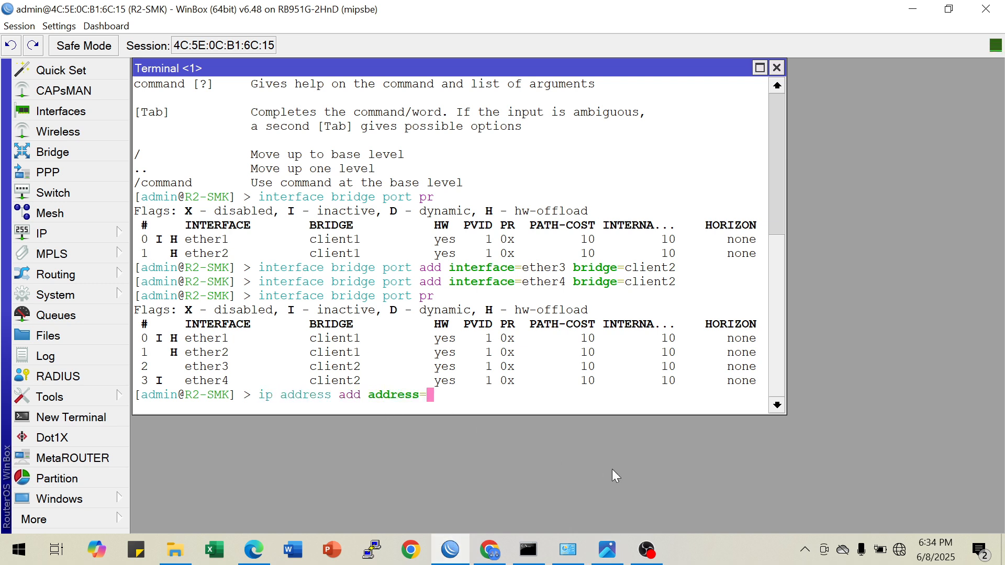
type("30.30.30.1/25 ")
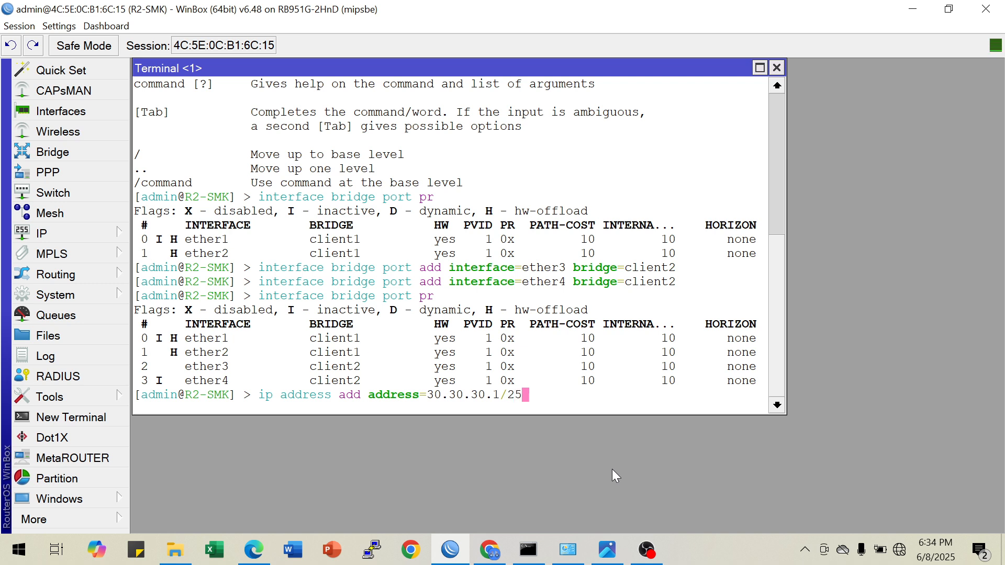
type("inter")
key("Tab")
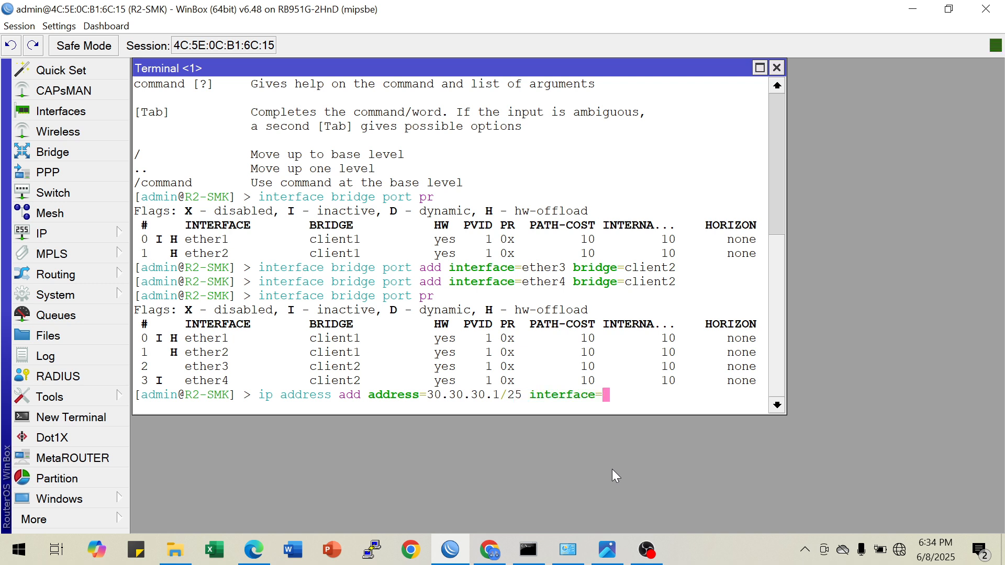
type("client1")
key("Return")
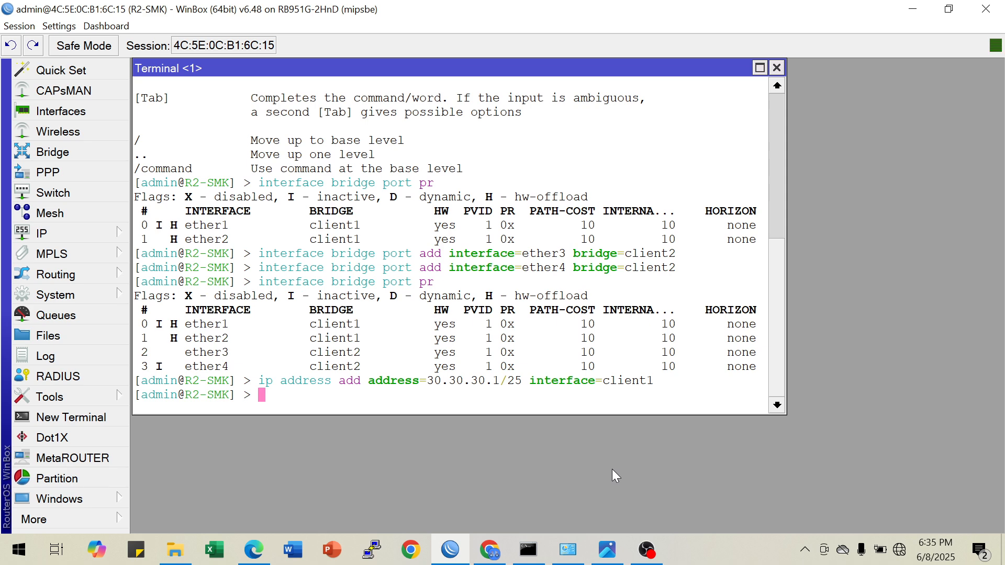
Prepare an IP address command for interface client2 and look up the second client network in the topology diagram
key("Up")
key("BackSpace")
type("2")
key("Left")
key("Left")
key("Left")
key("Left")
key("Left")
key("Left")
key("Left")
key("Left")
key("Left")
key("Left")
key("Left")
key("Left")
key("Left")
key("Left")
key("Left")
key("Left")
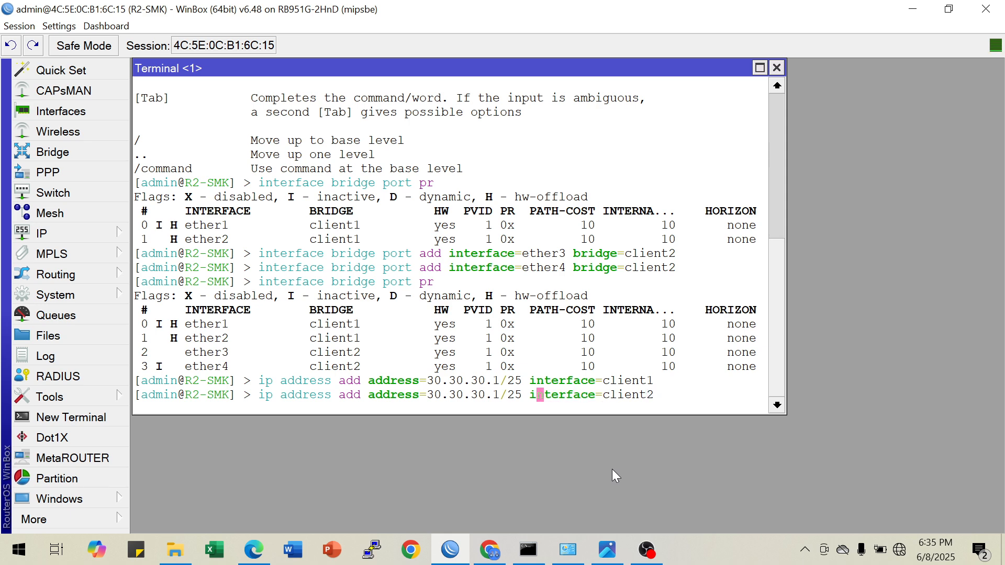
left_click(608, 549)
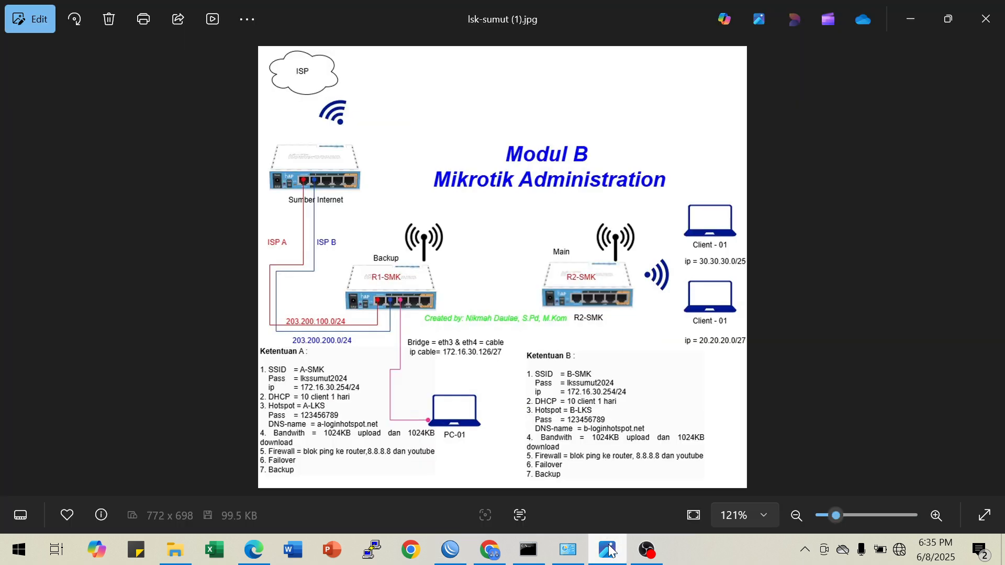
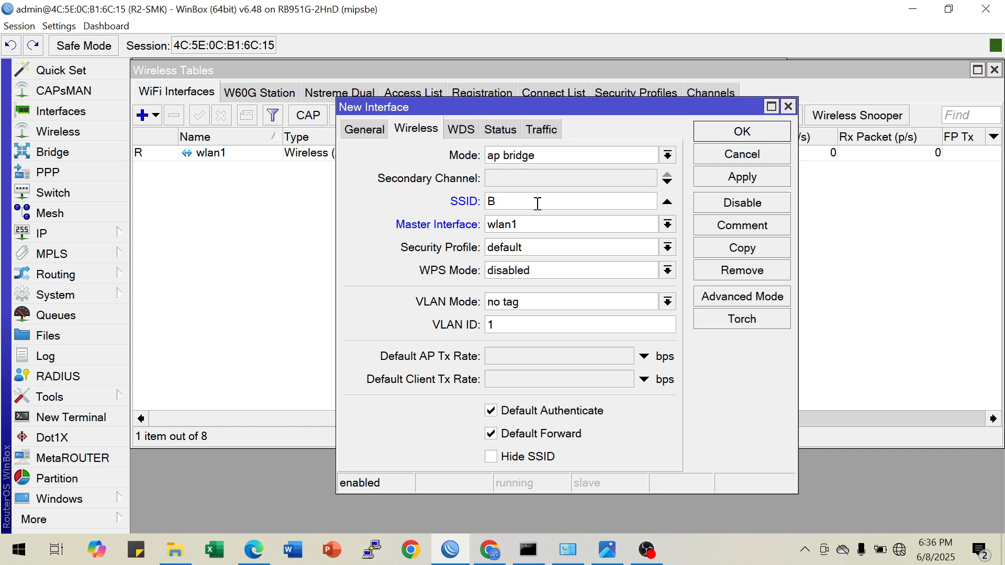
Give the new virtual wireless interface on wlan1 the SSID B-SMK and security profile profile1, and save it
type("SMK")
left_click(530, 224)
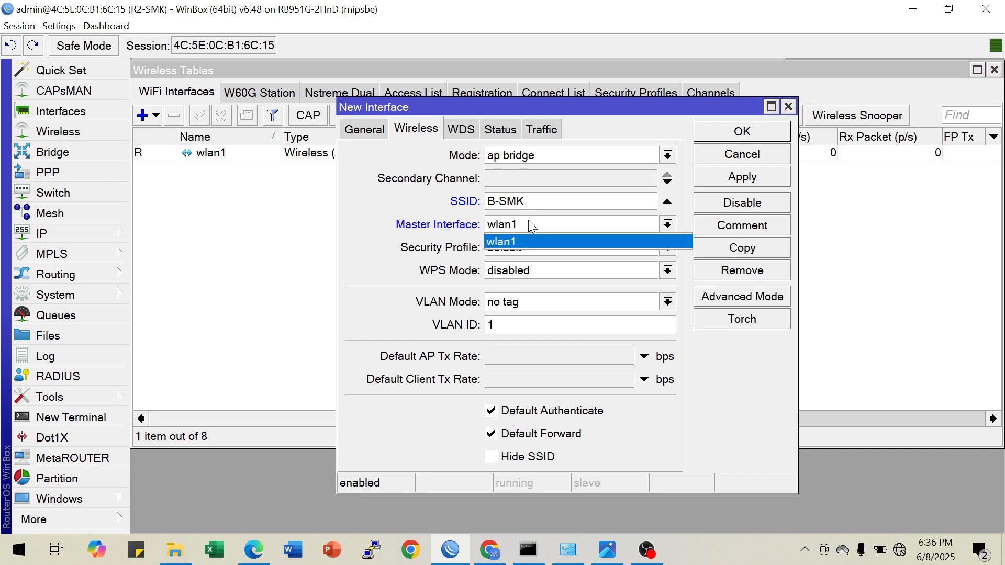
left_click(529, 220)
left_click(520, 246)
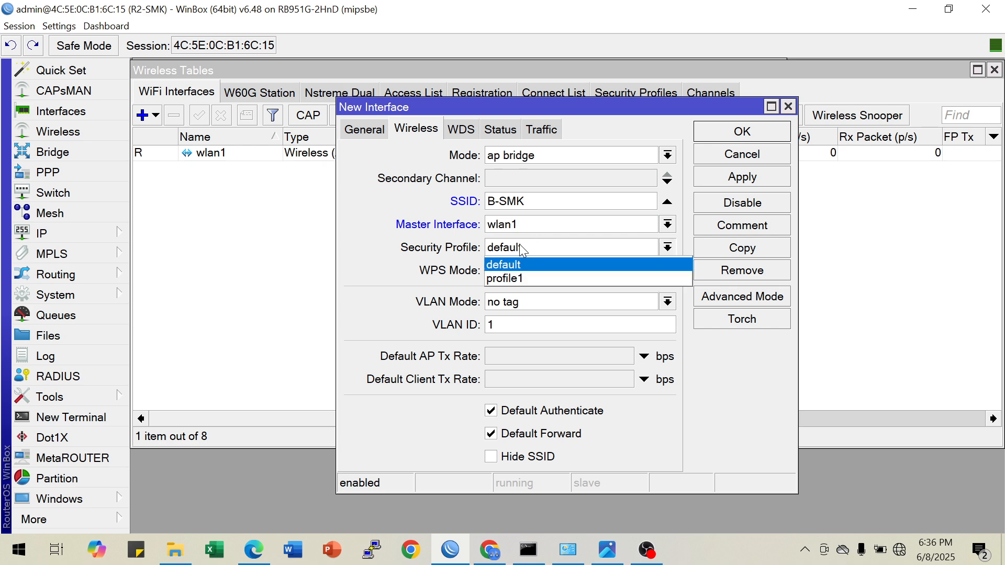
left_click(523, 278)
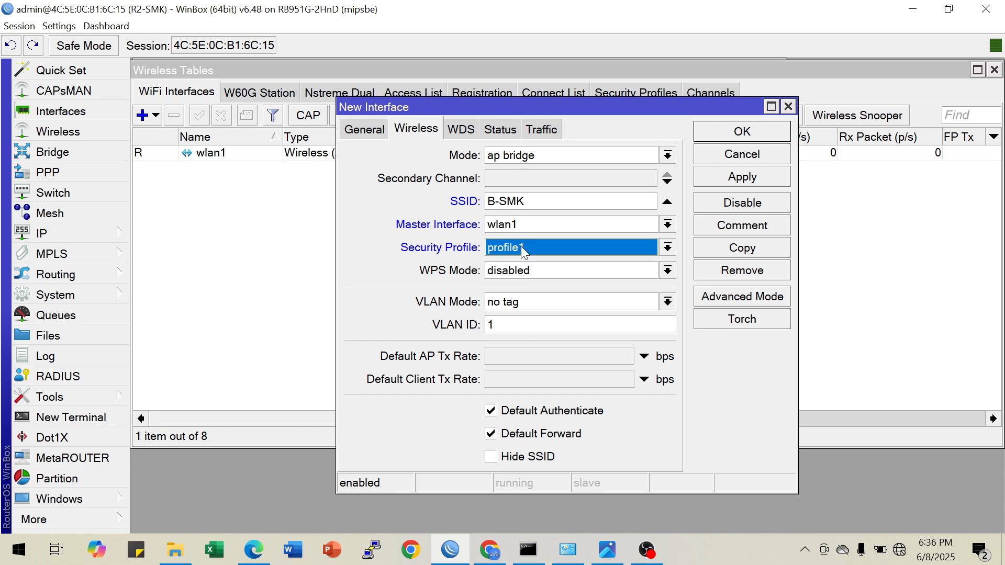
left_click(738, 177)
left_click(732, 137)
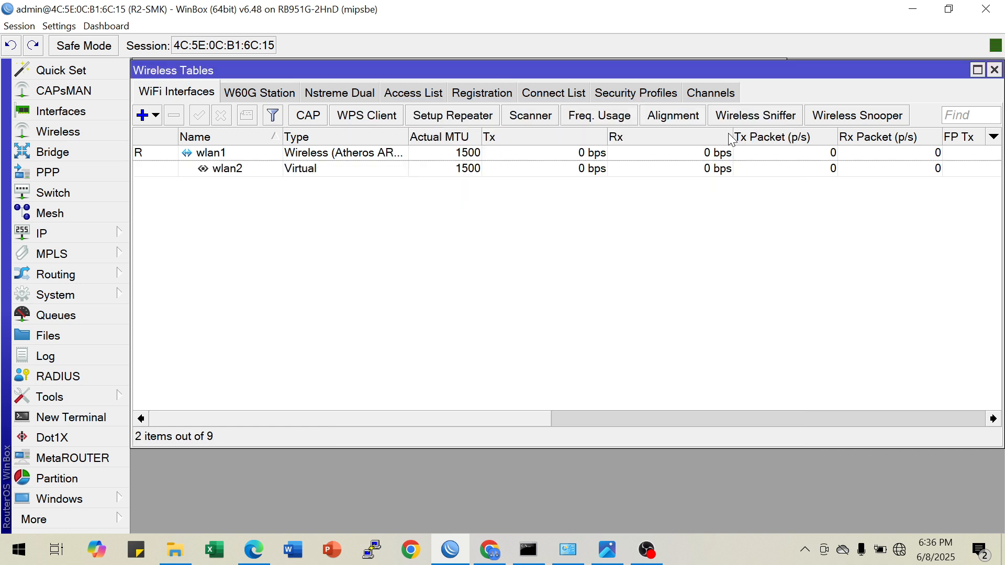
Check the available Wi-Fi networks for B-SMK, and review the Router B requirements in the topology diagram and the task PDF
left_click(219, 169)
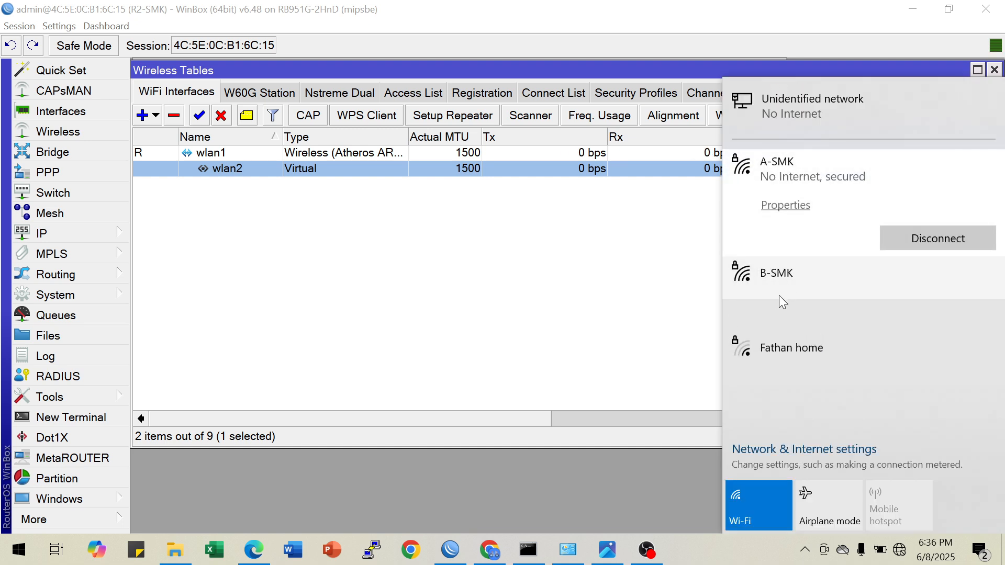
left_click(392, 256)
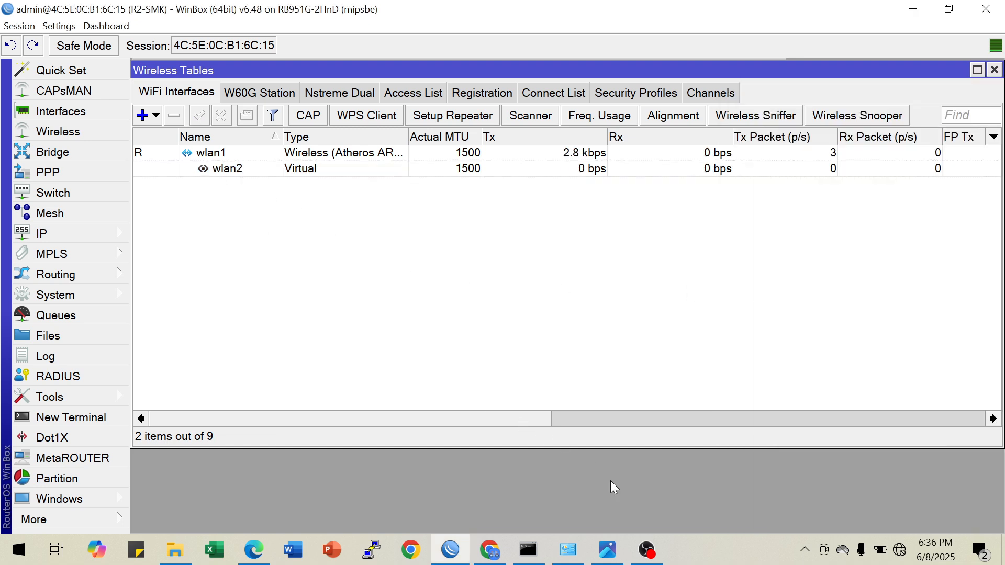
left_click(607, 550)
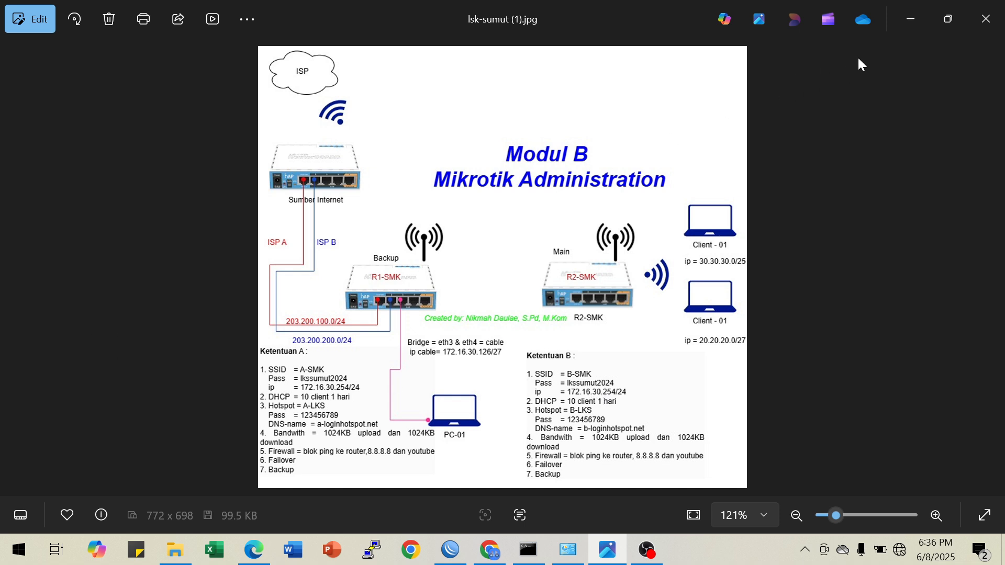
left_click(908, 21)
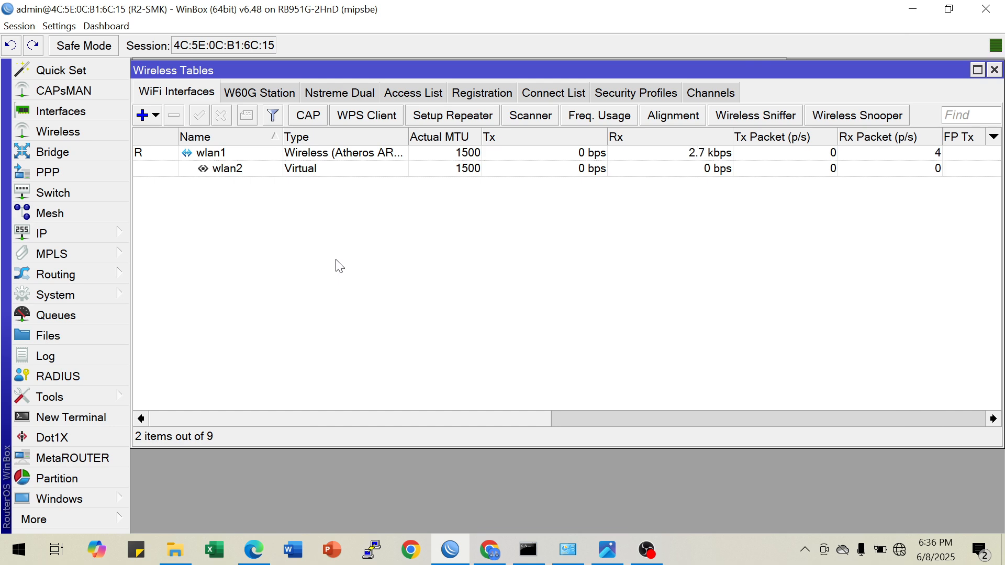
left_click(490, 549)
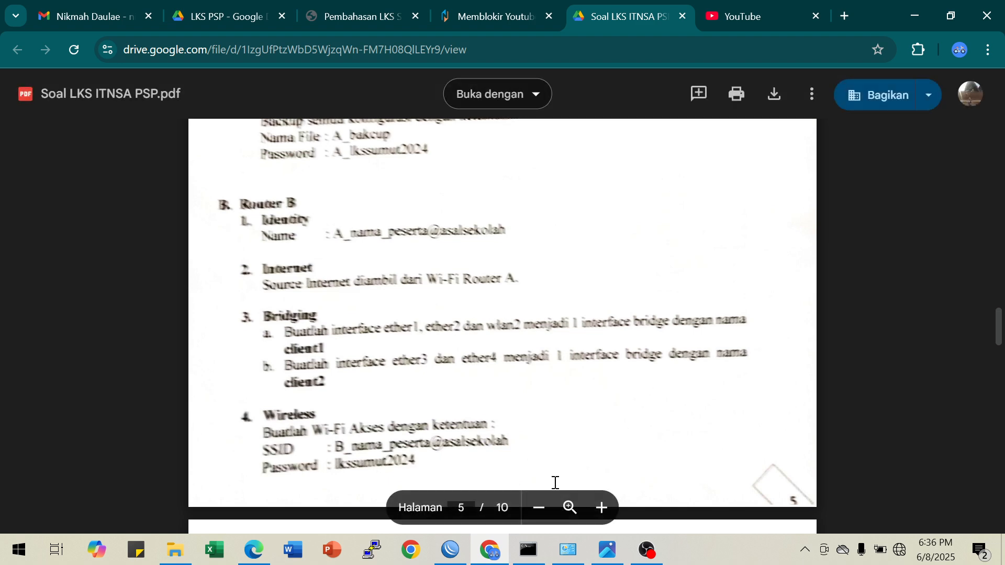
left_click(460, 556)
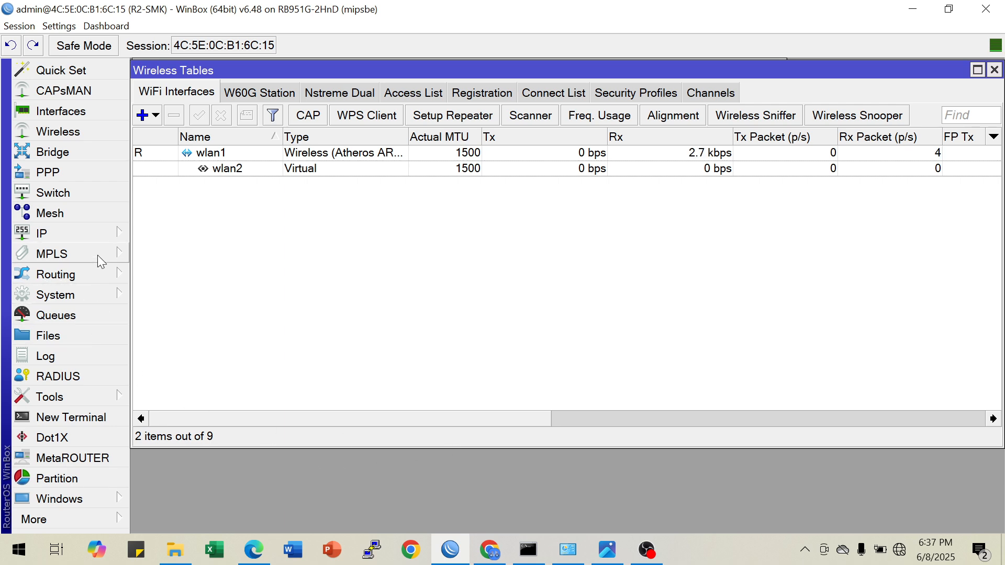
Add interface wlan2 as a port of bridge client1 from a new terminal
left_click(108, 417)
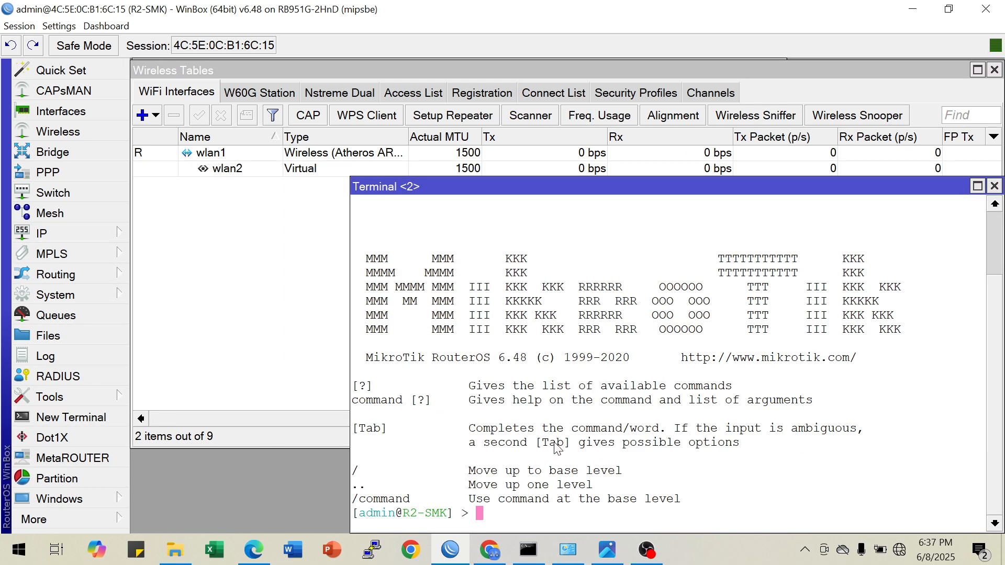
type("interface br")
key("Tab")
type("p")
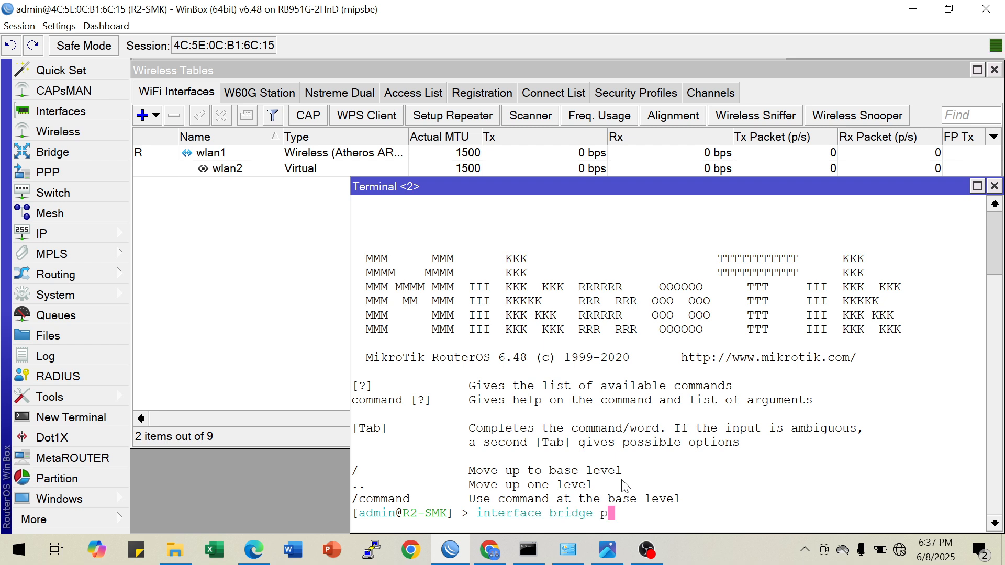
type("ort add interf")
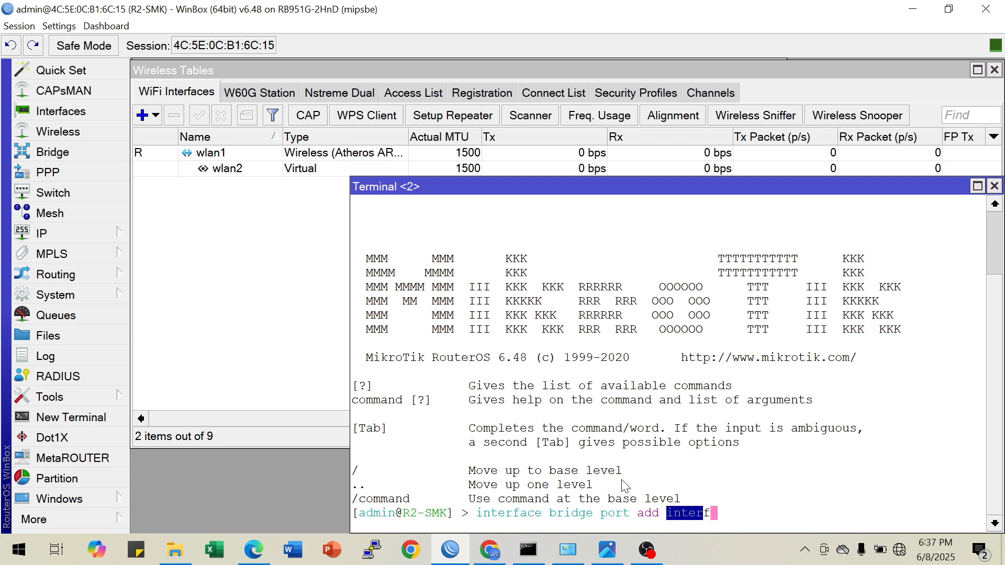
key("Tab")
type("wlan1")
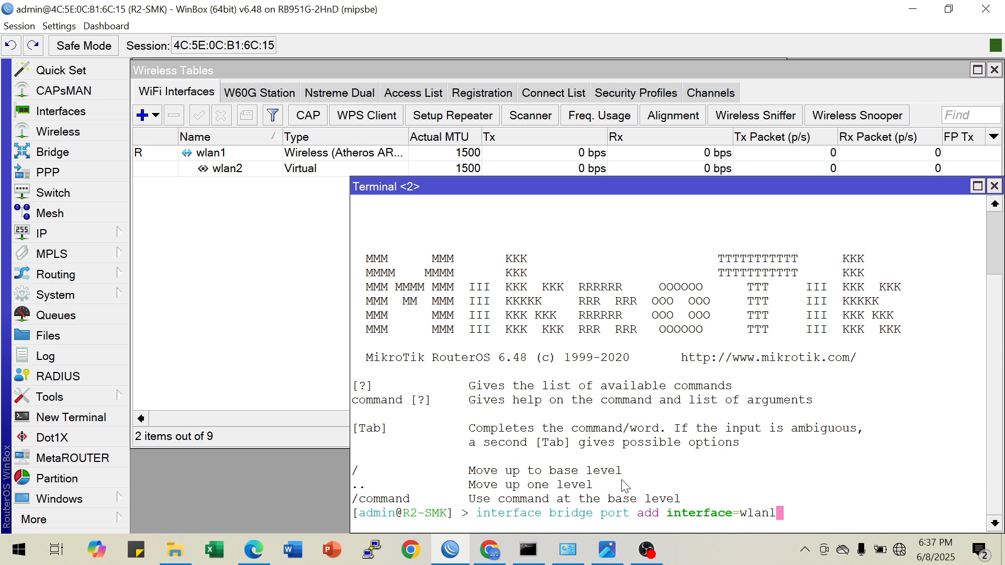
key("BackSpace")
type("2 brid")
key("Tab")
type("cl")
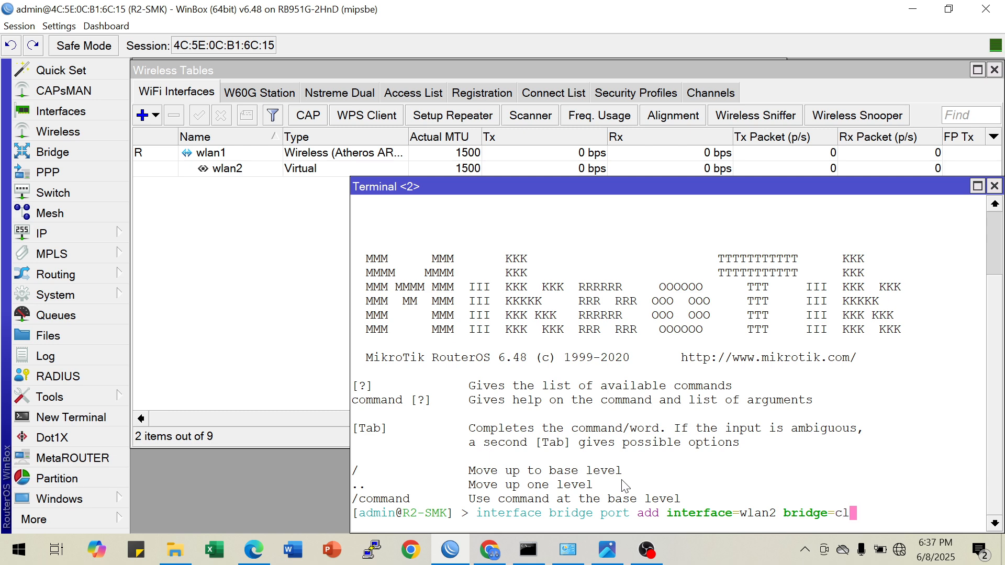
type("ient1")
key("Return")
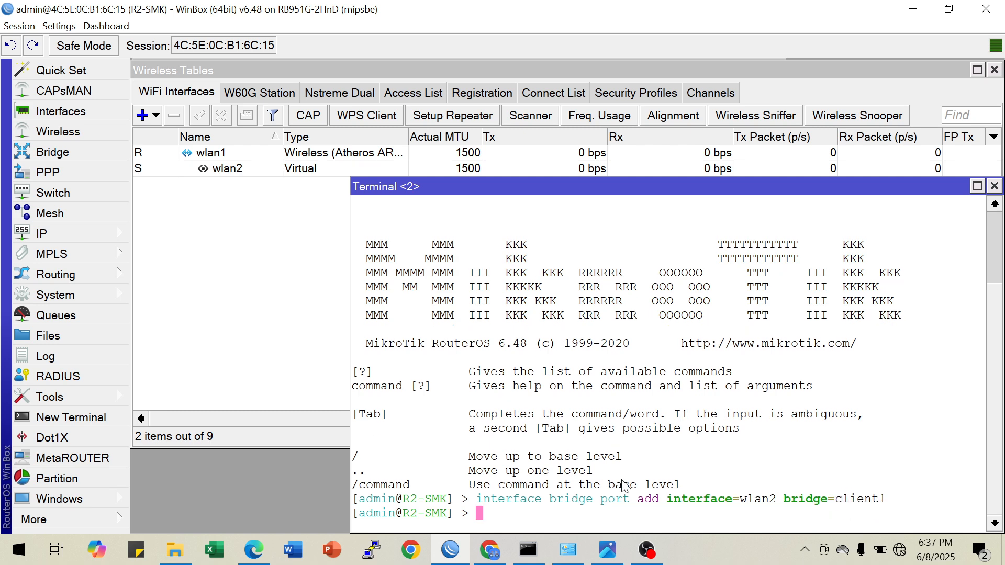
Print the bridge ports and check the bridge assignment of wlan2
key("Return")
key("Return")
type("inter")
key("Tab")
type("bri")
key("Tab")
type("p")
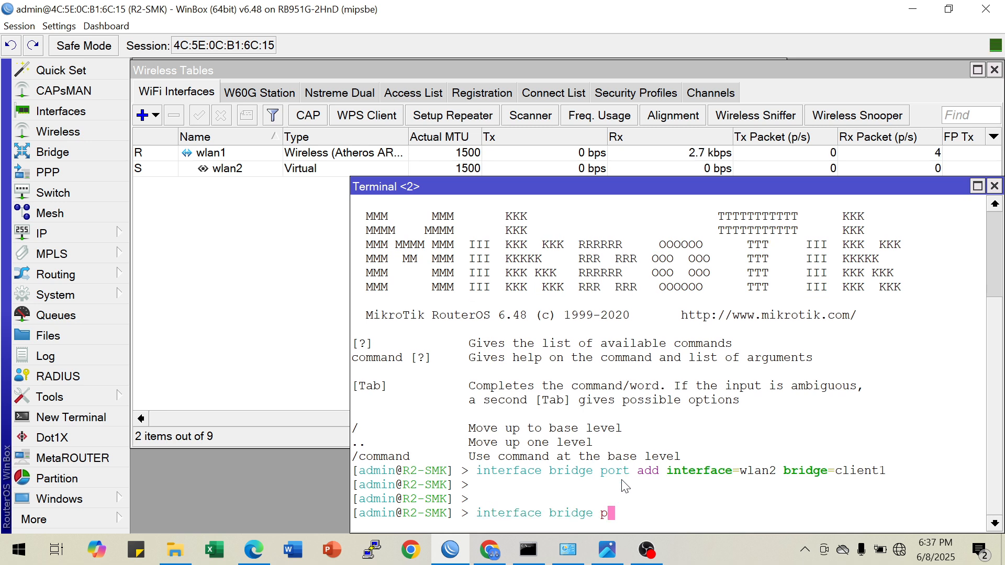
type("ort pr")
key("Return")
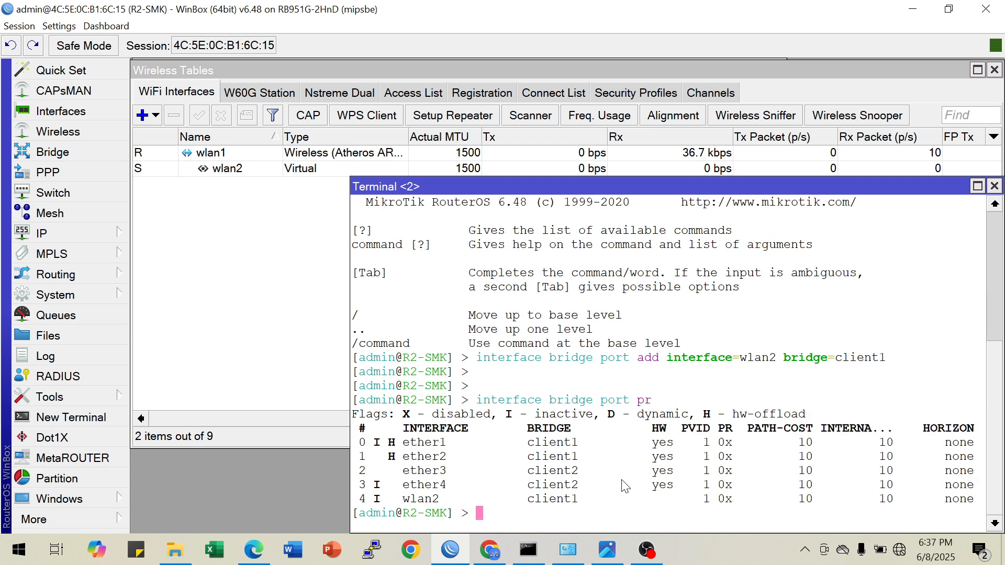
left_click_drag(405, 498, 586, 507)
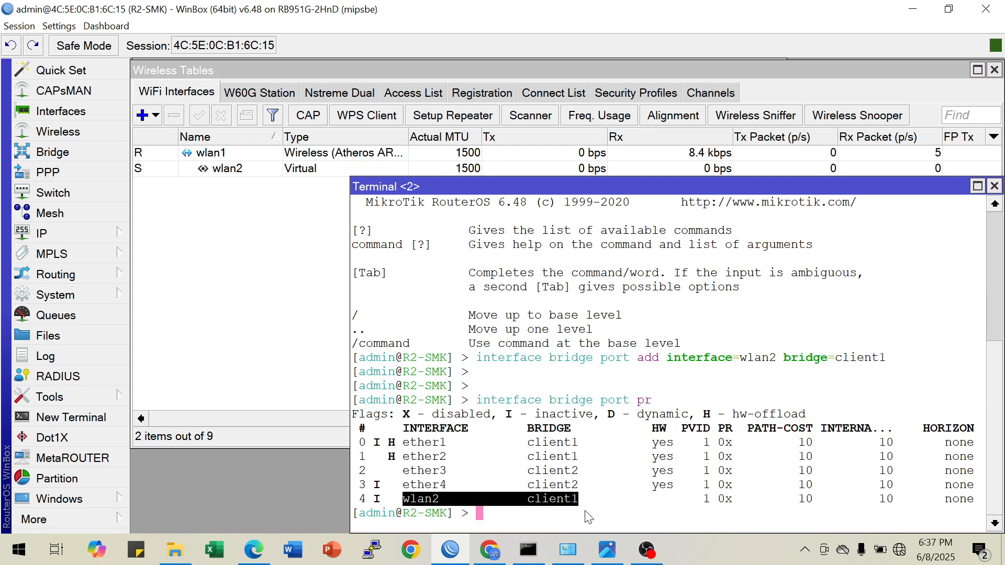
Read the remaining Router B tasks in the PDF, from bridging to backup, and consult the topology diagram again
left_click(490, 549)
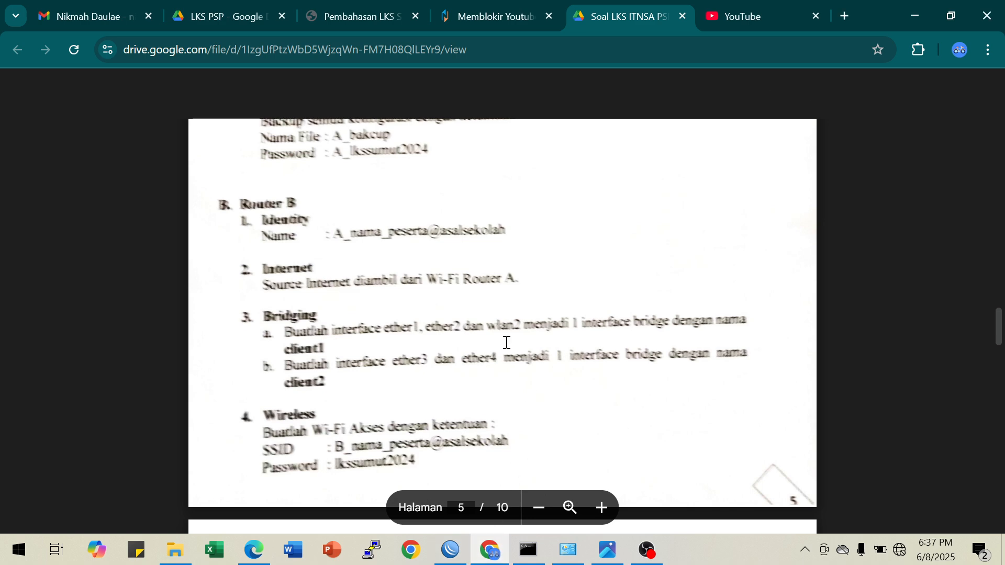
scroll(523, 356, "down", 3)
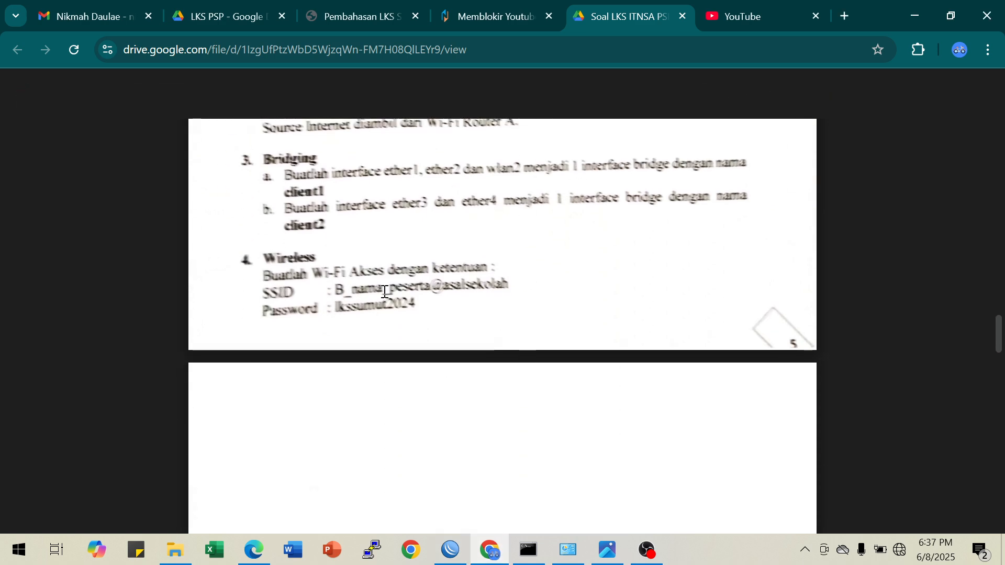
scroll(387, 293, "down", 5)
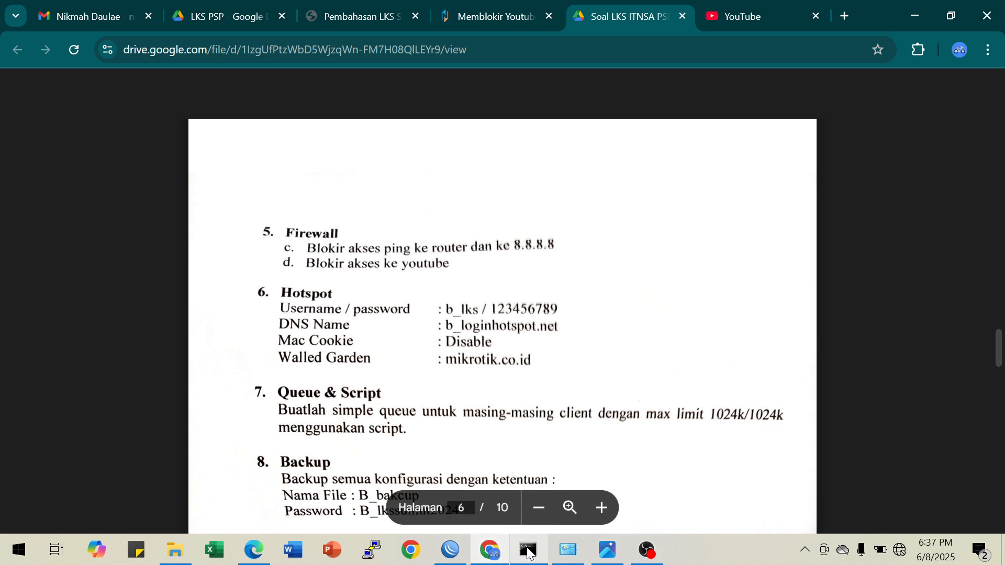
left_click(451, 553)
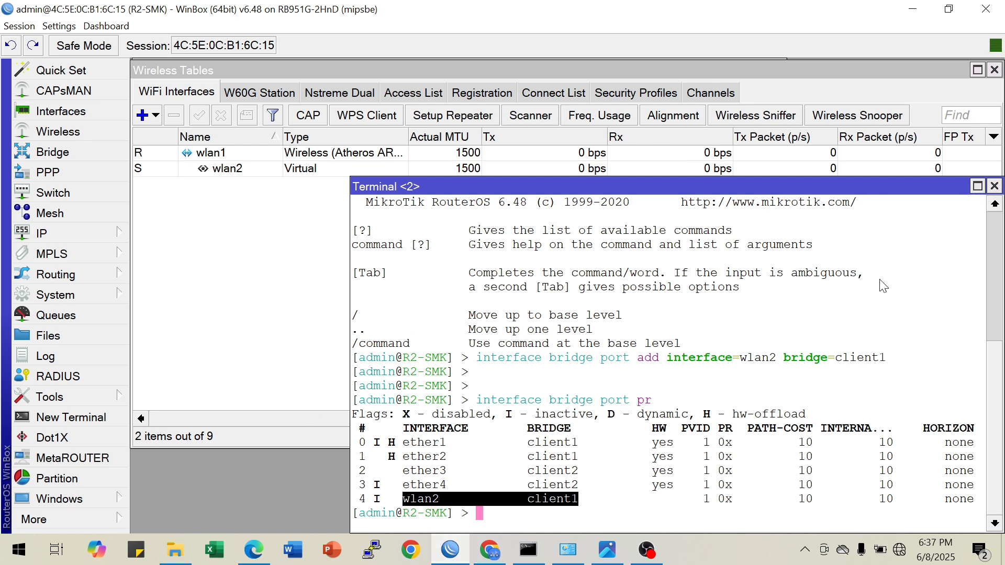
left_click(608, 551)
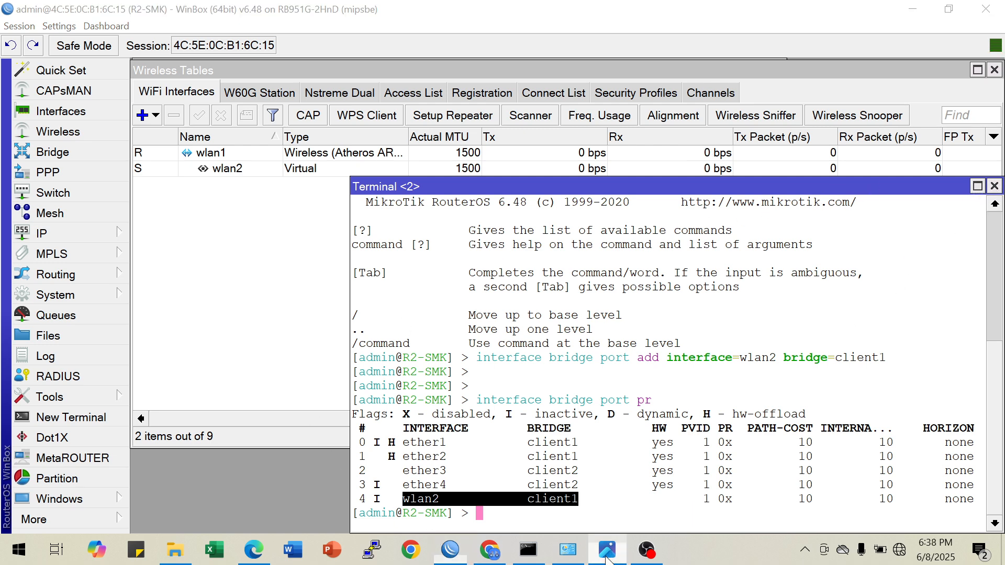
left_click(606, 556)
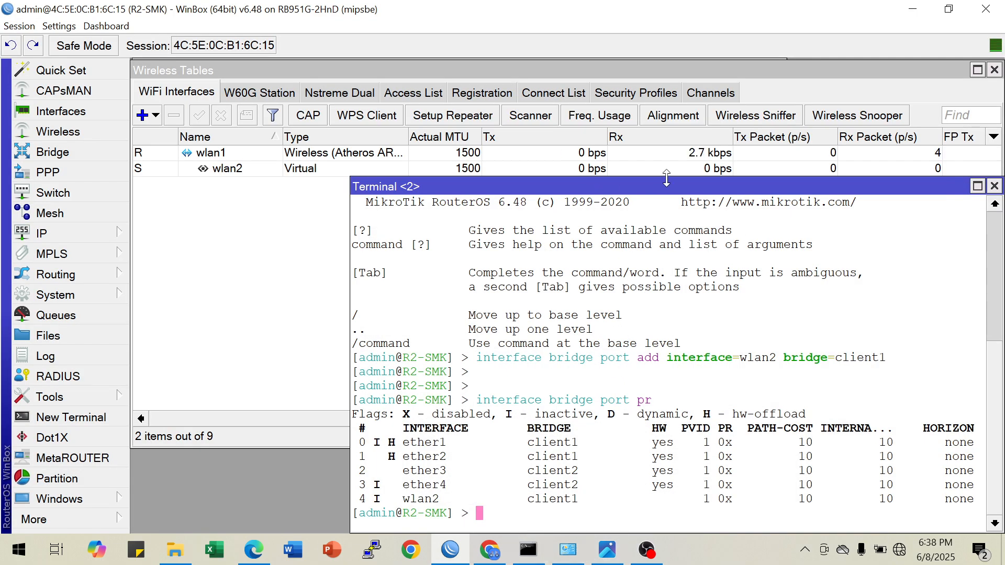
Close the Wireless Tables window and the second terminal, keeping the first terminal open
left_click(993, 70)
left_click(778, 70)
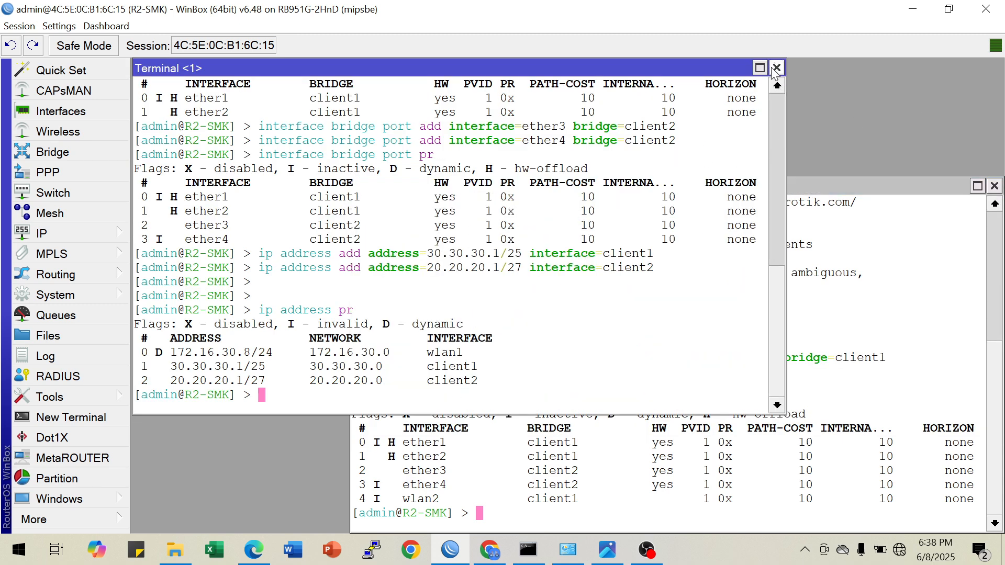
left_click(993, 186)
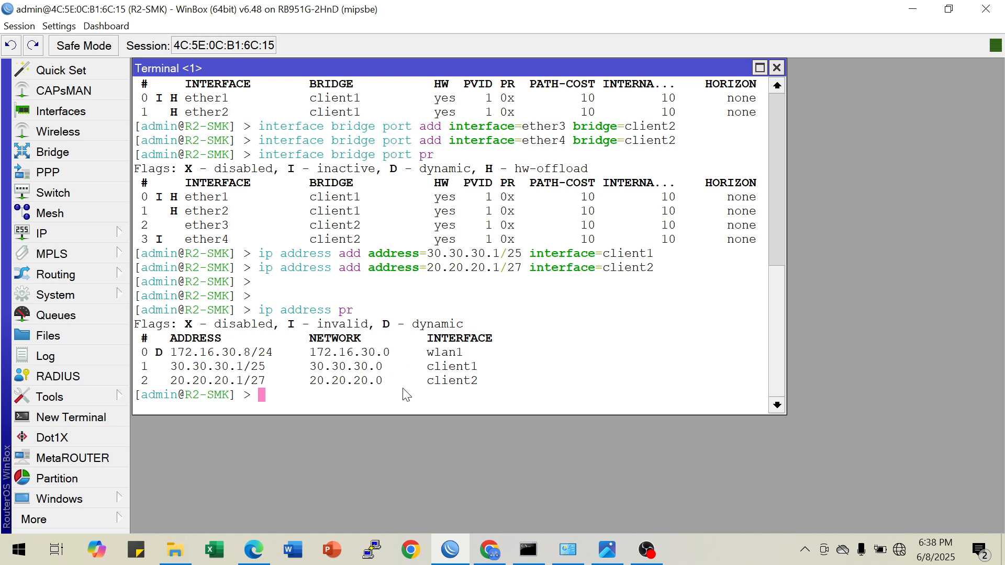
Clear the terminal and print the router's IP addresses
key("ctrl+l")
type("ip address p")
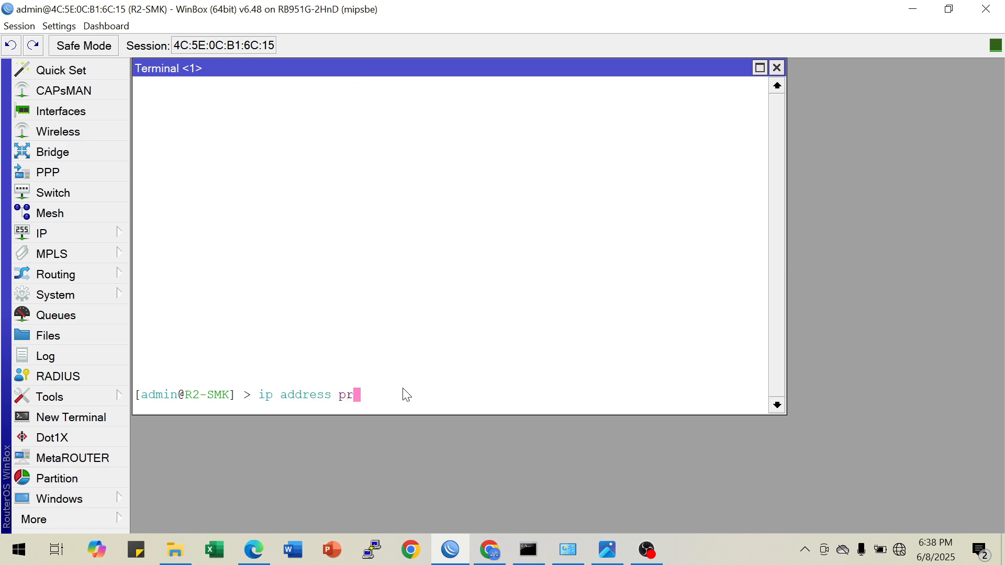
type("r")
key("Return")
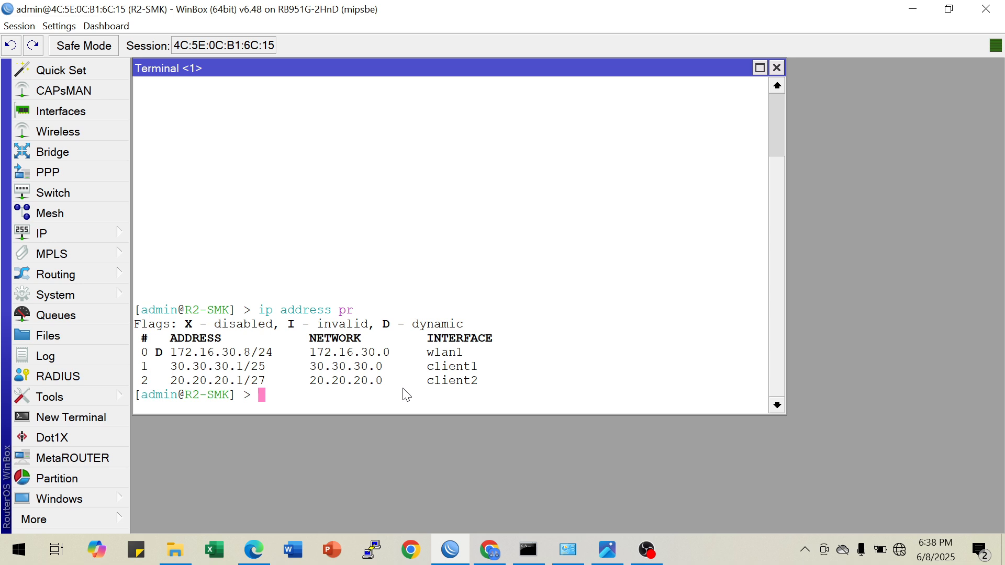
Start the hotspot setup on interface client1, accepting local address 30.30.30.1/25 and masquerading the network
type("ip hotspot setup")
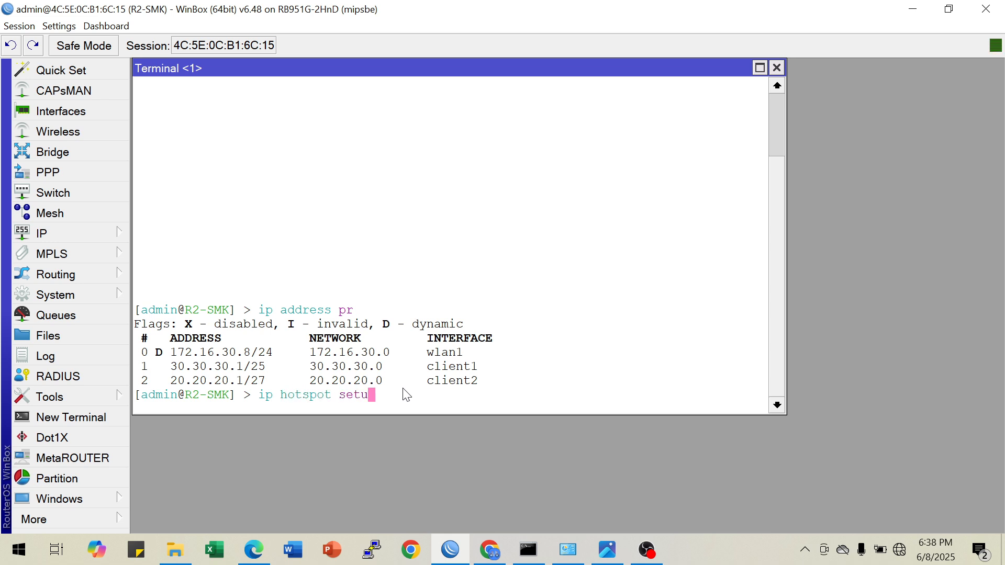
key("Return")
type("cl")
key("Tab")
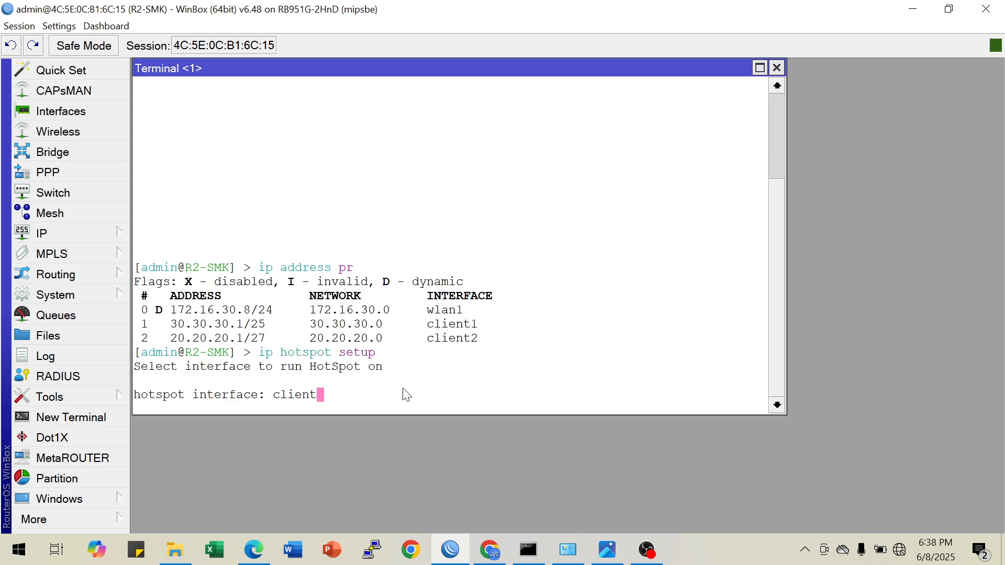
type("1")
key("Return")
key("Return")
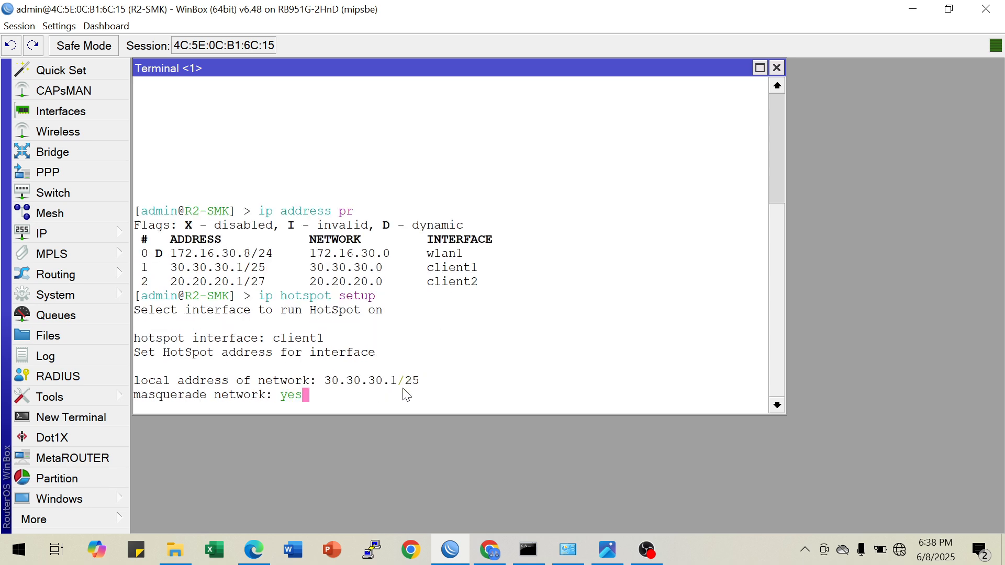
key("Return")
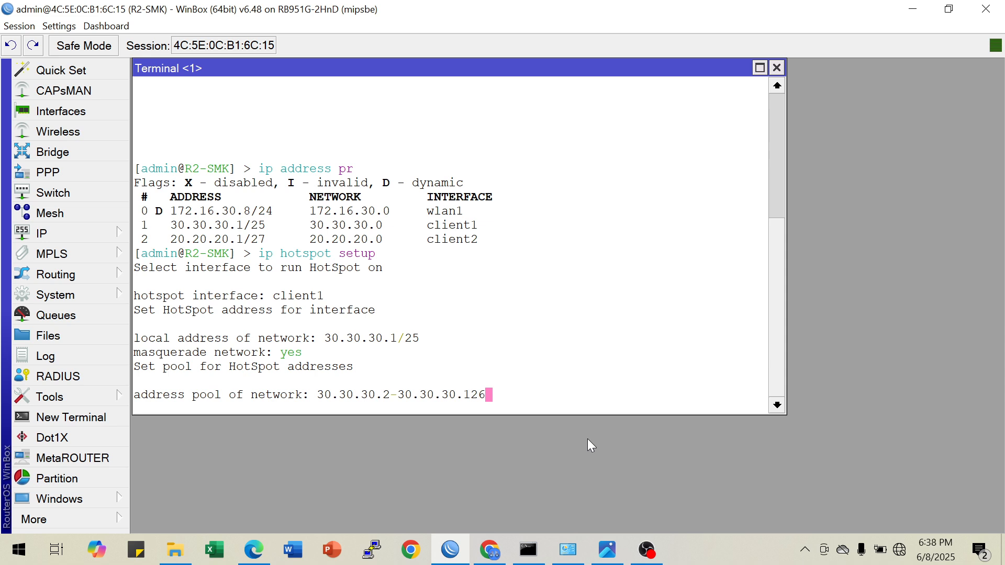
Limit the hotspot address pool to 30.30.30.2-30.30.30.11
key("BackSpace")
key("BackSpace")
type("1")
key("Return")
Set the hotspot SSL certificate to none and accept 0.0.0.0 as the SMTP server address
key("BackSpace")
key("BackSpace")
key("BackSpace")
key("BackSpace")
key("BackSpace")
key("BackSpace")
key("BackSpace")
key("BackSpace")
key("BackSpace")
key("BackSpace")
key("BackSpace")
key("BackSpace")
key("BackSpace")
key("BackSpace")
key("BackSpace")
key("BackSpace")
key("BackSpace")
key("BackSpace")
key("BackSpace")
key("BackSpace")
key("BackSpace")
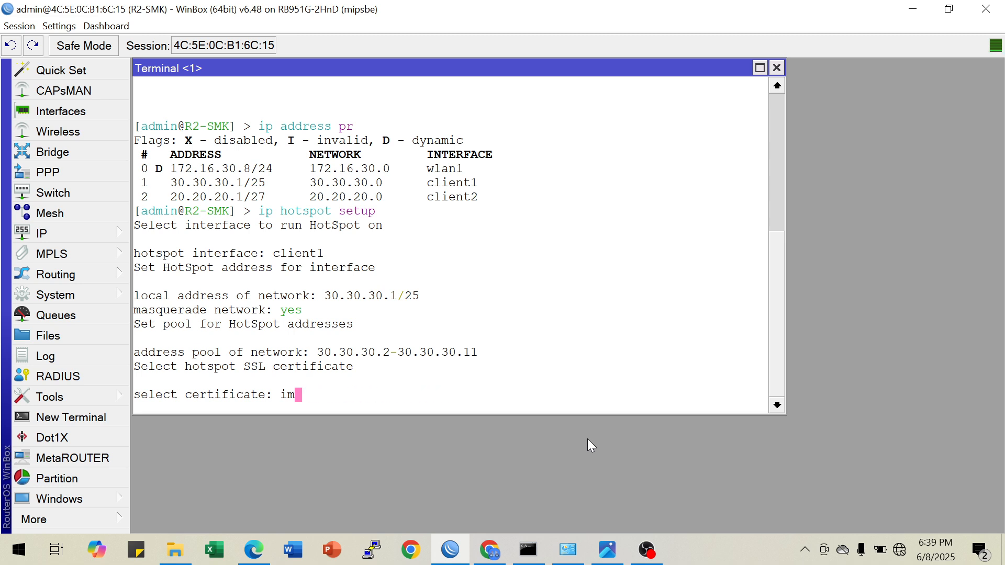
key("BackSpace")
type("none")
key("Return")
Set the hotspot DNS server to 8.8.8.8 and its DNS name to b-loginhotspot.net
key("Return")
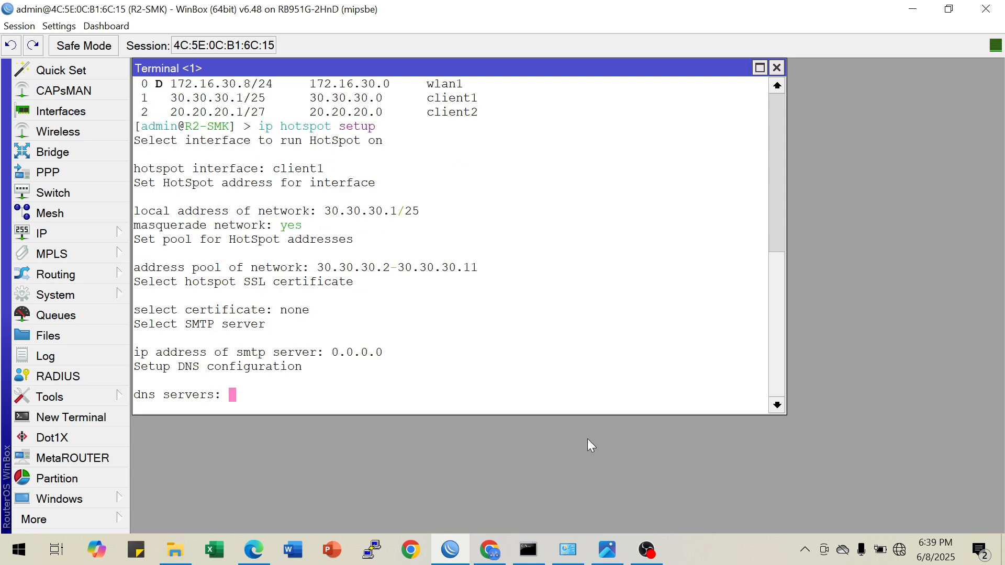
type("8.8.8.8")
key("Return")
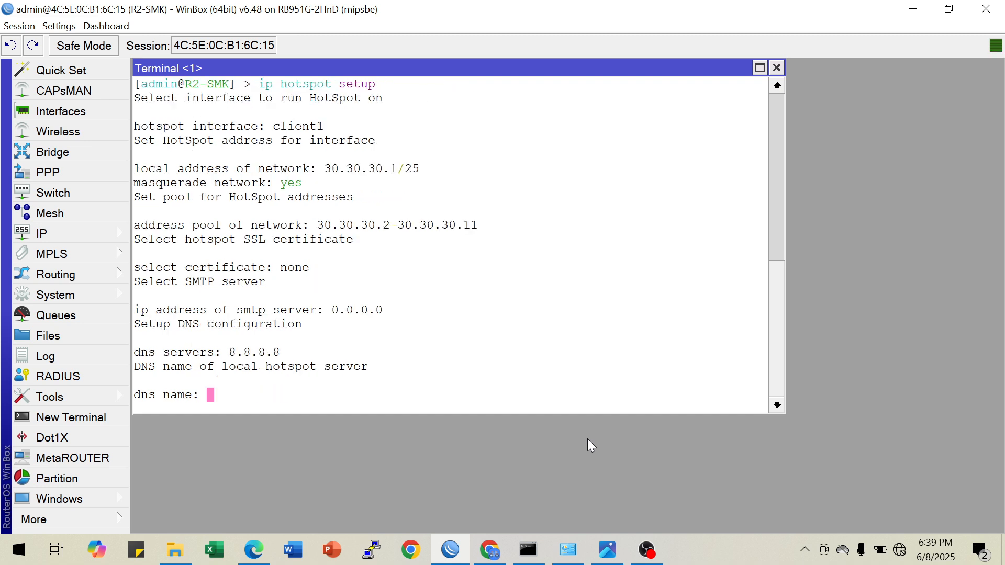
type("b-loginhotspot")
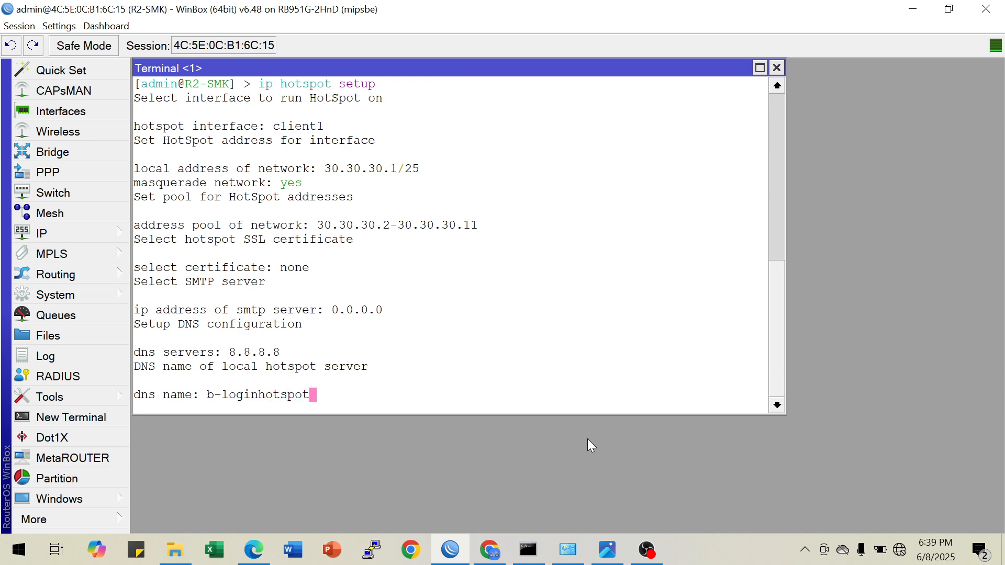
type(".net")
key("Return")
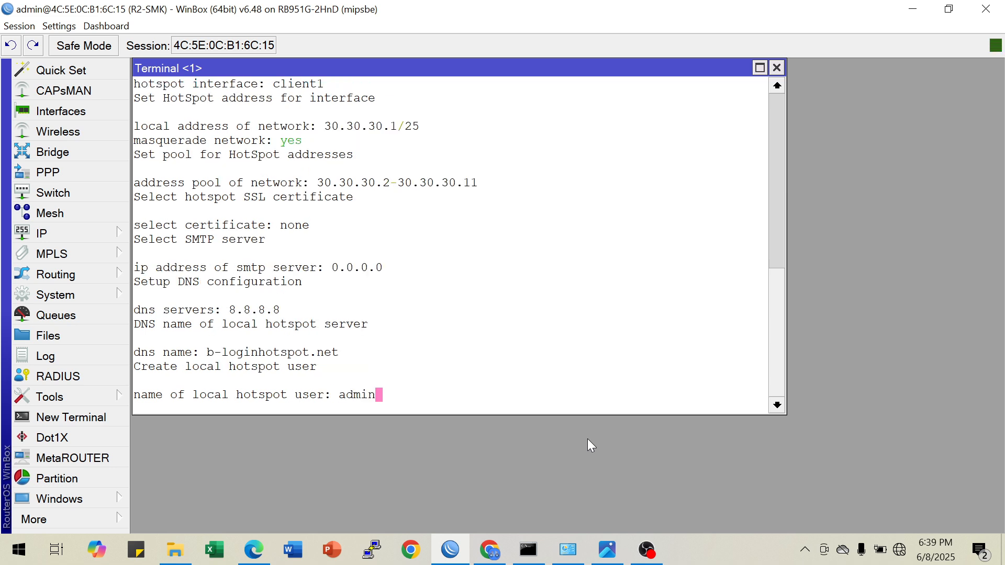
Create the local hotspot user blks and enter the user's password to finish the hotspot setup
key("BackSpace")
key("BackSpace")
type("blks")
key("Return")
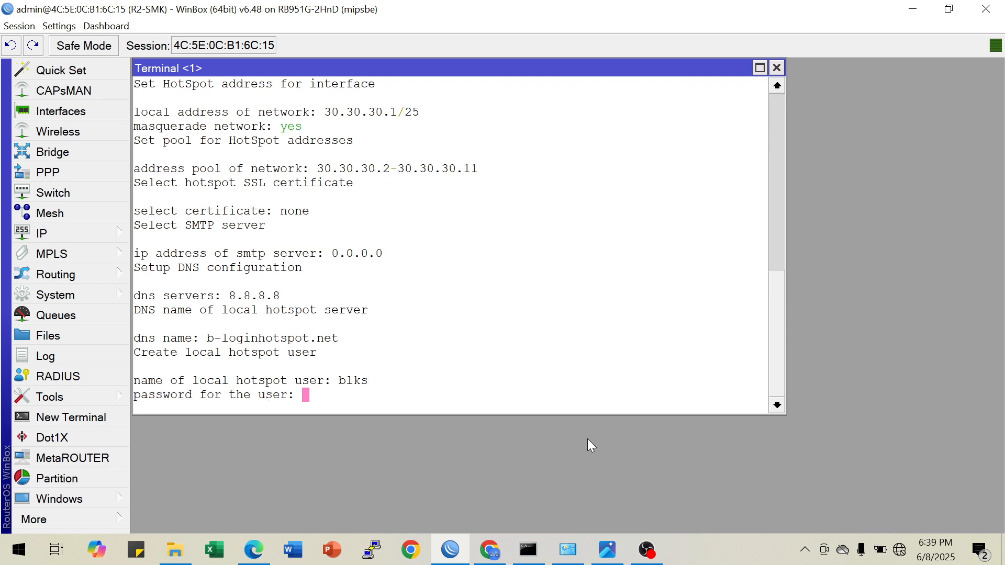
key("Return")
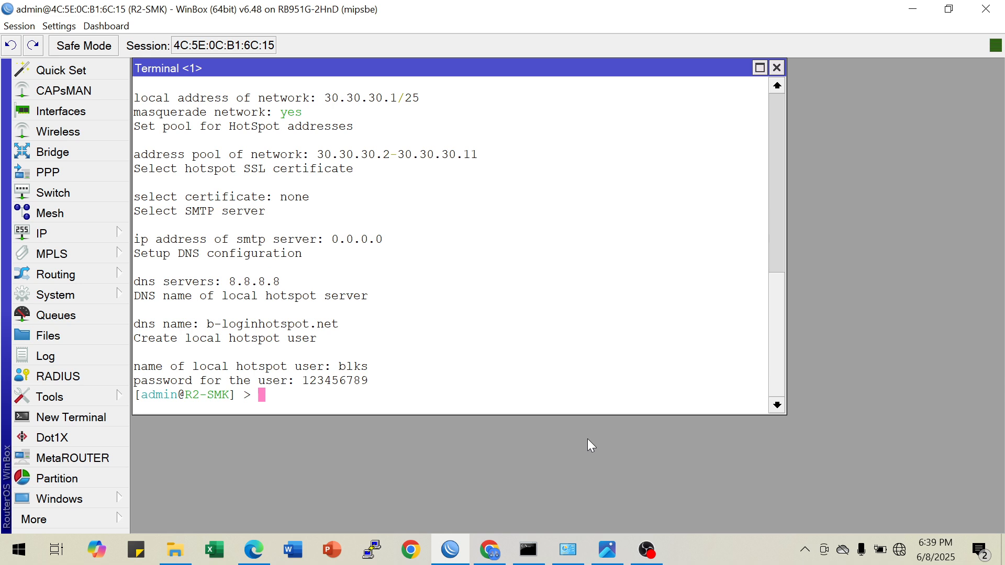
key("Return")
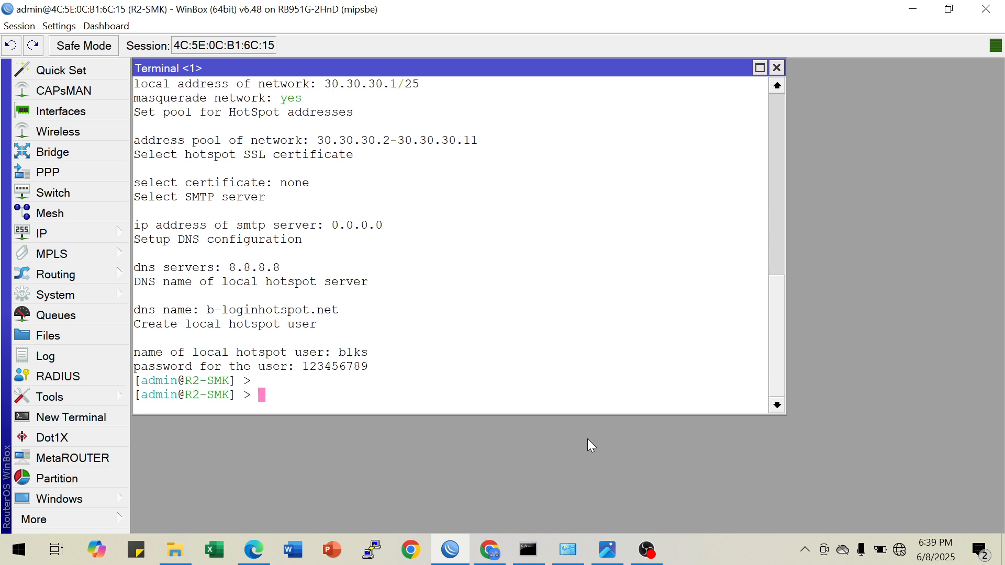
Start the DHCP server setup on interface client2, accepting address space 20.20.20.0/27 and gateway 20.20.20.1
type("ip dhcp-se")
key("Tab")
type("se")
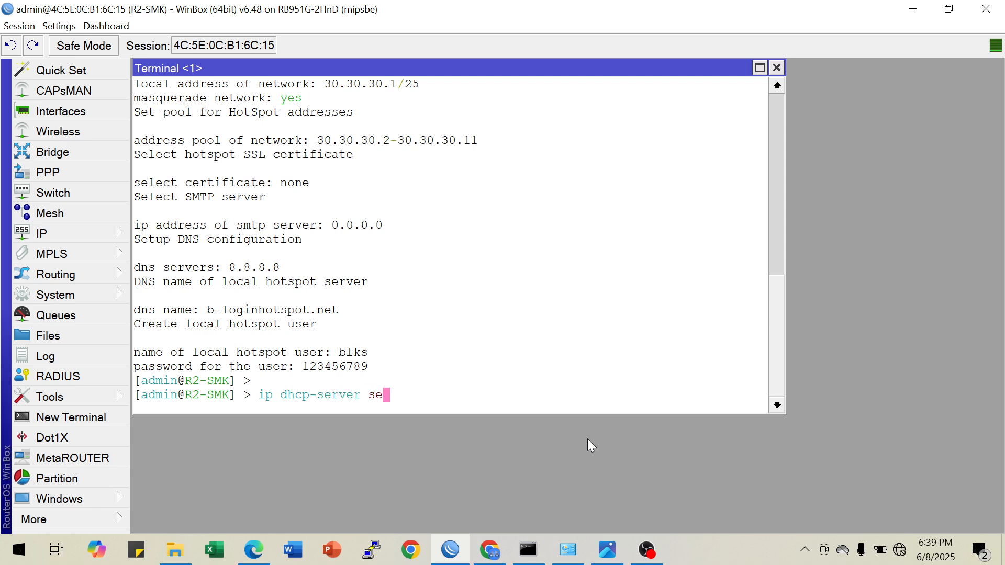
type("tup")
key("Return")
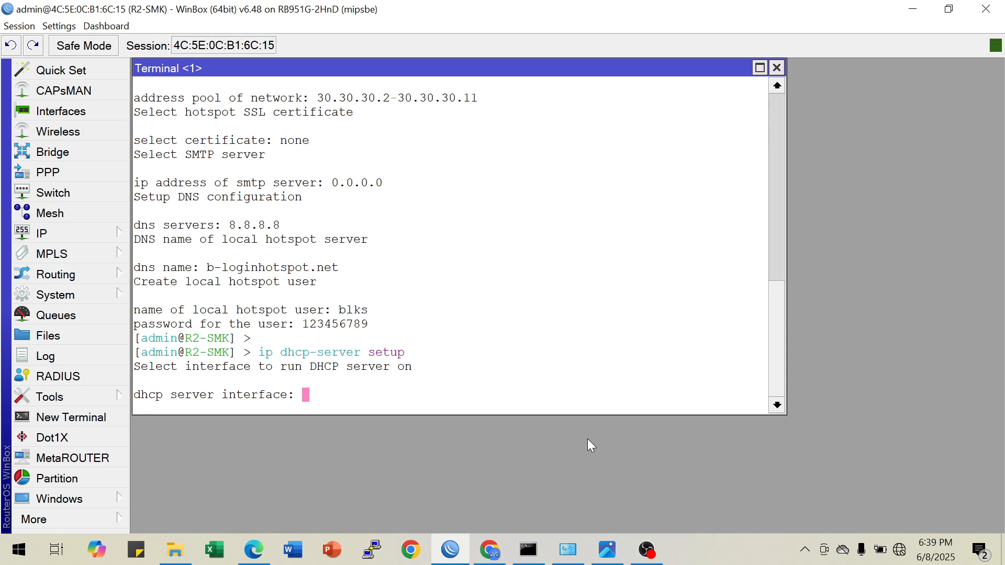
type("client2")
key("Return")
key("Return")
key("Return")
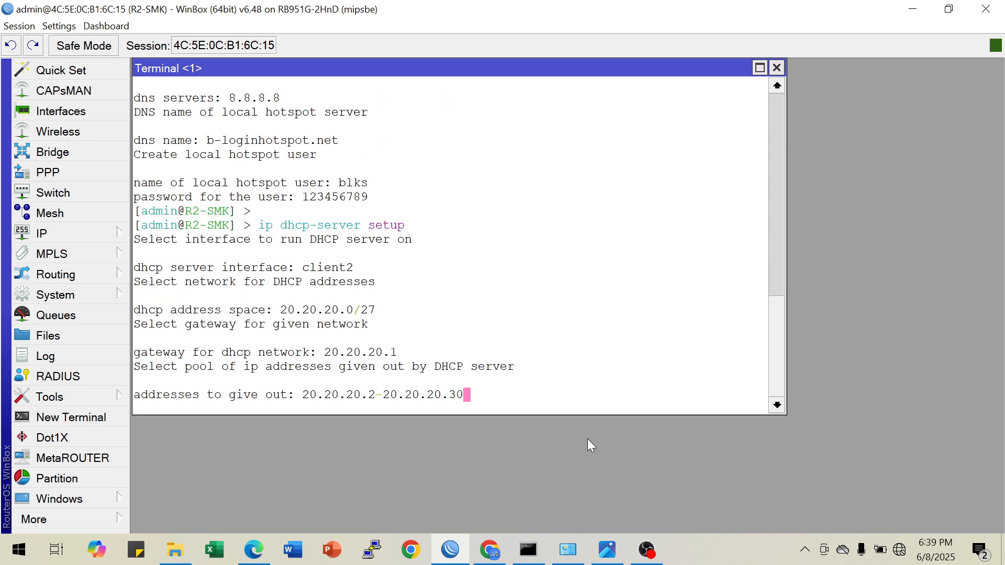
Limit the DHCP addresses to give out to 20.20.20.2-20.20.20.11
key("BackSpace")
key("BackSpace")
type("11")
key("Return")
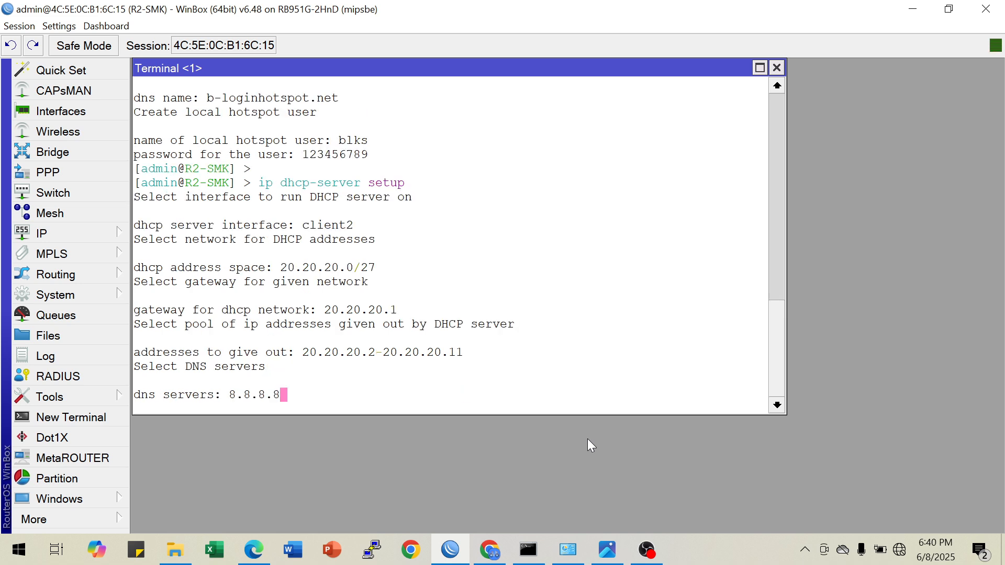
Accept 8.8.8.8 as the DHCP DNS server and set the lease time to 1d
key("Return")
key("BackSpace")
key("BackSpace")
type("d")
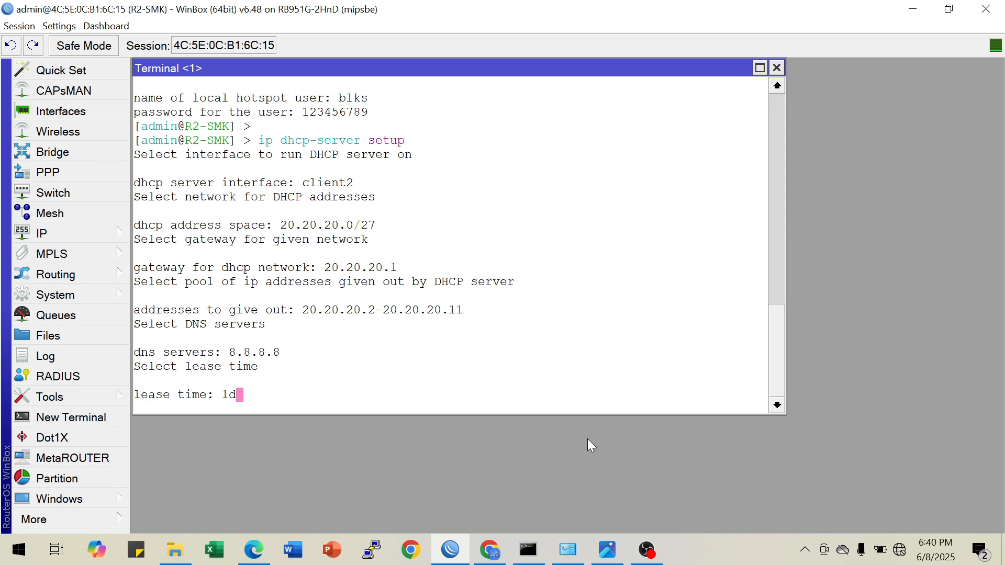
key("Return")
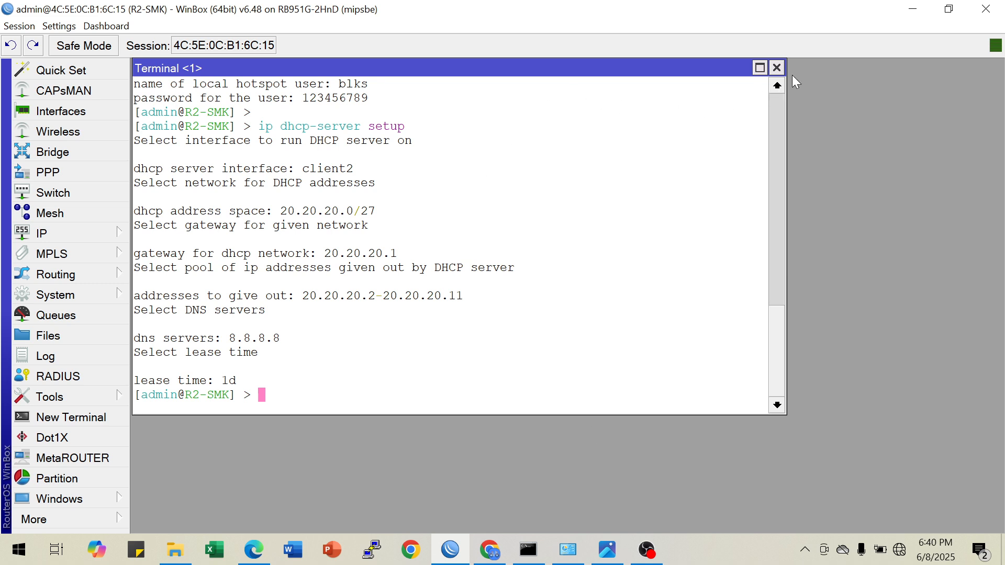
Close the terminal and review the Ketentuan B requirements in the lsk-sumut (1).jpg diagram
left_click(777, 68)
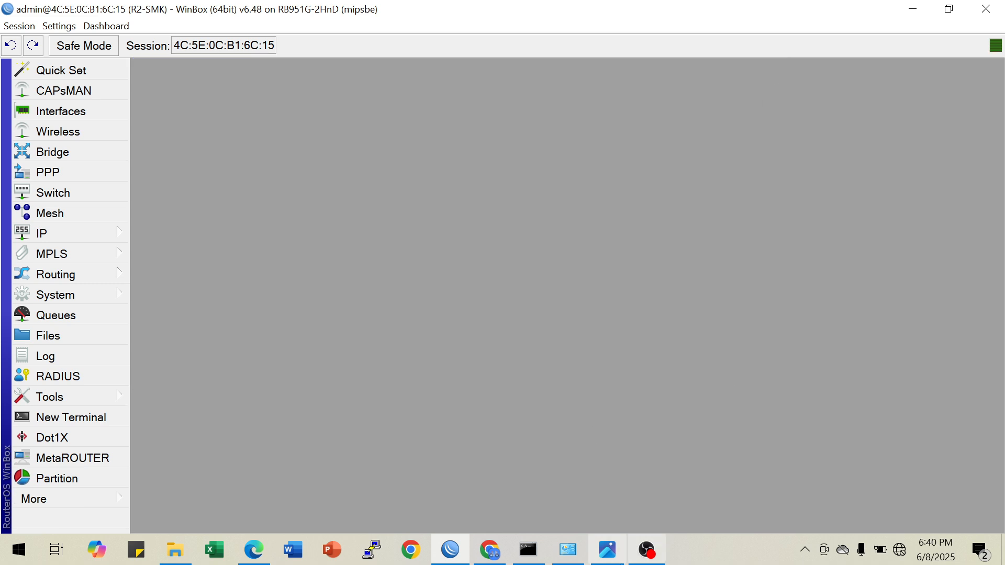
left_click(606, 550)
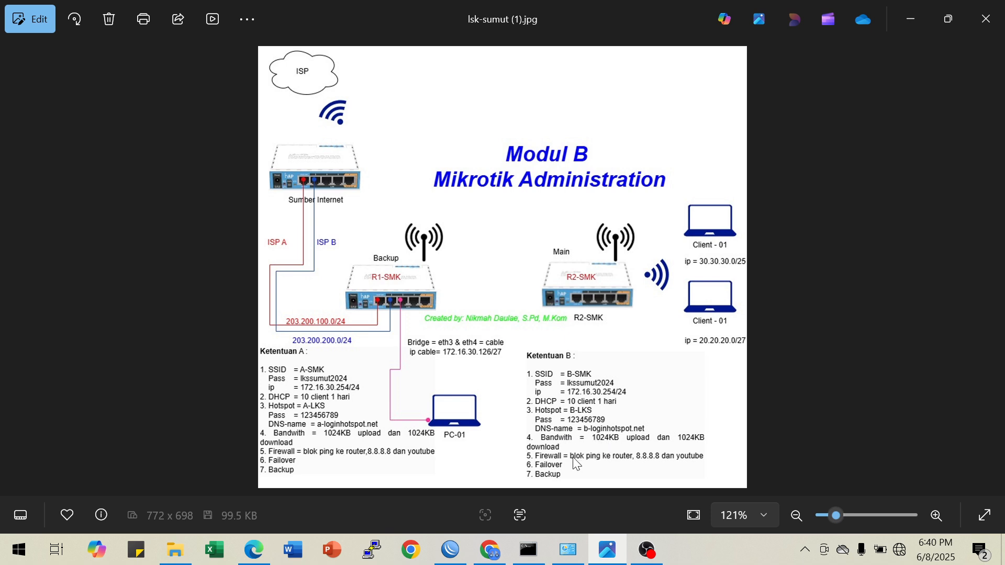
left_click(911, 21)
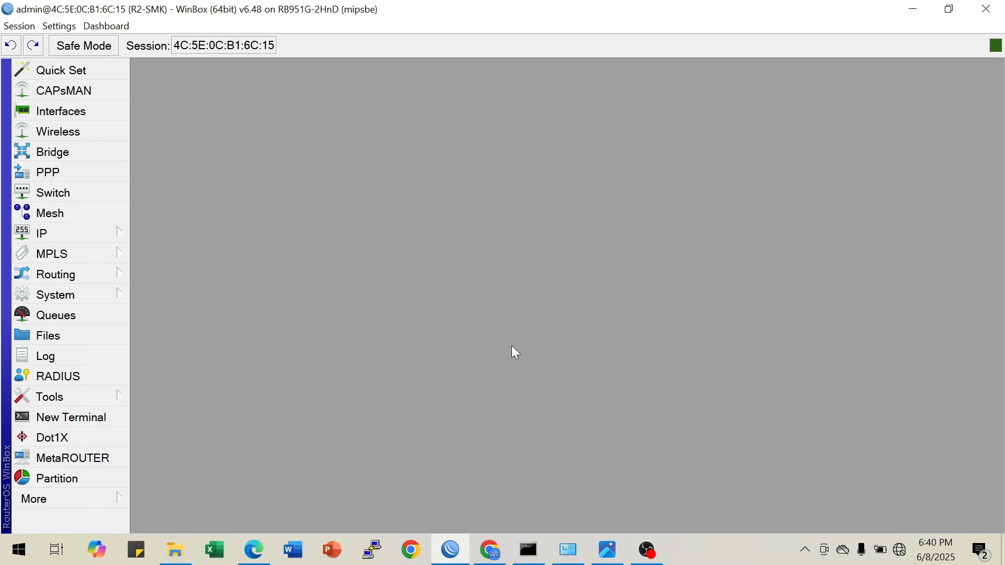
Enable MAC Cookie login in the hotspot server profile hsprof1
left_click(109, 233)
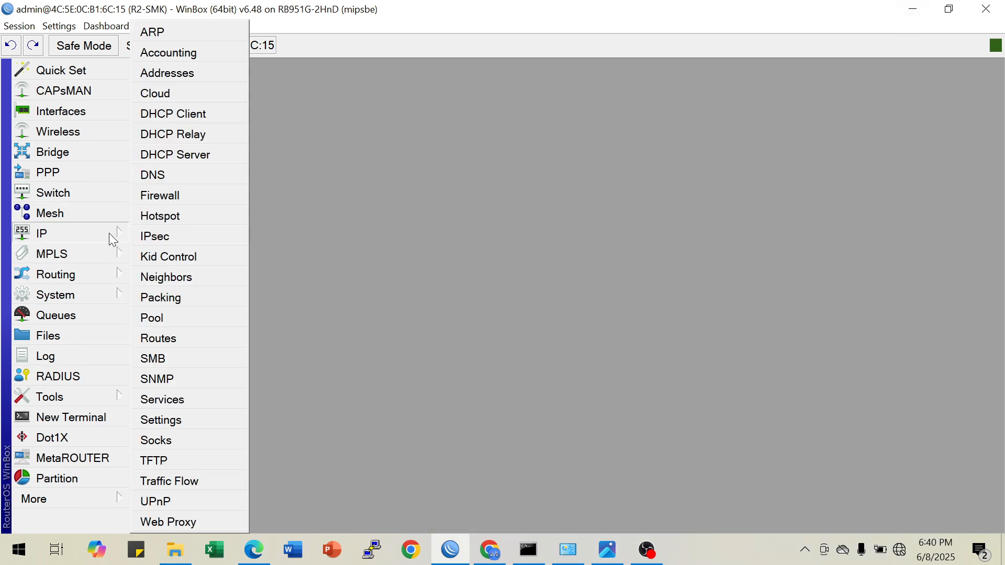
left_click(196, 216)
left_click_drag(404, 149, 254, 69)
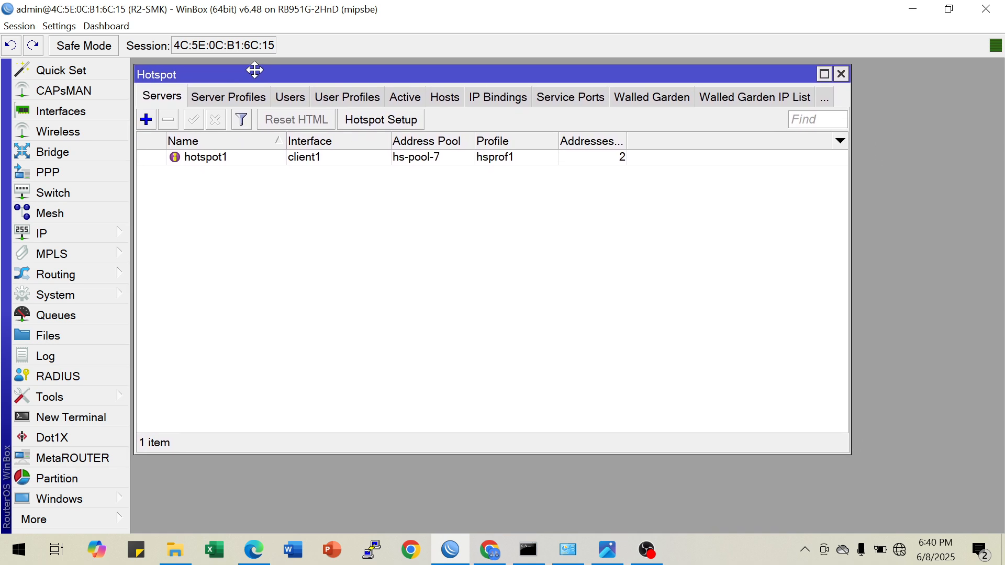
left_click(317, 162)
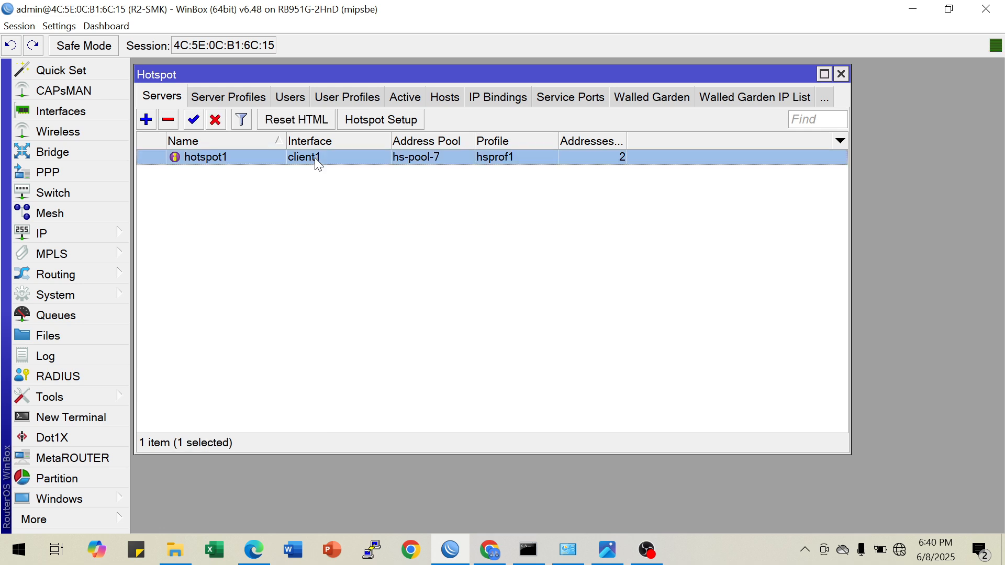
left_click(240, 98)
double_click(238, 174)
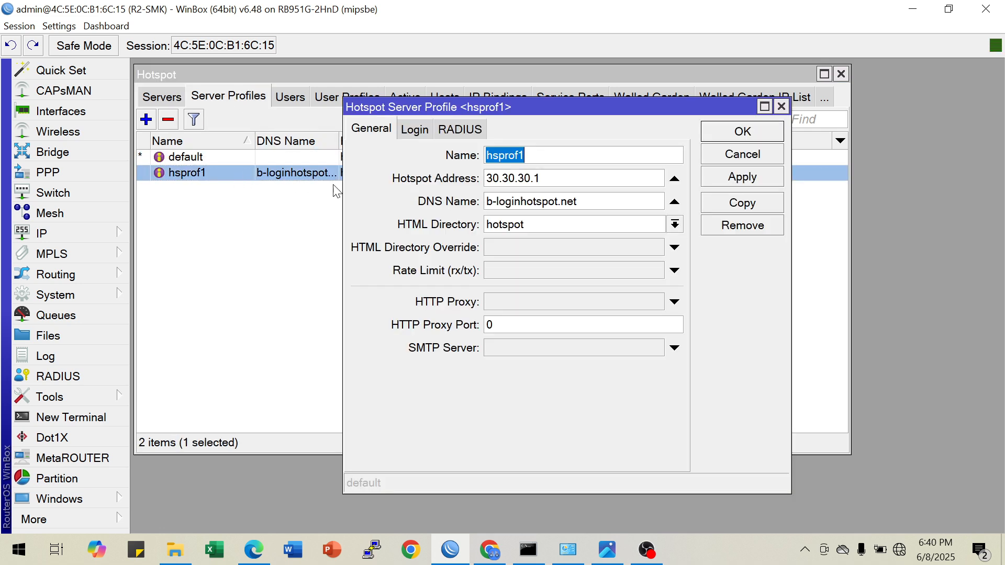
left_click(415, 129)
left_click(476, 224)
left_click(734, 178)
left_click(735, 137)
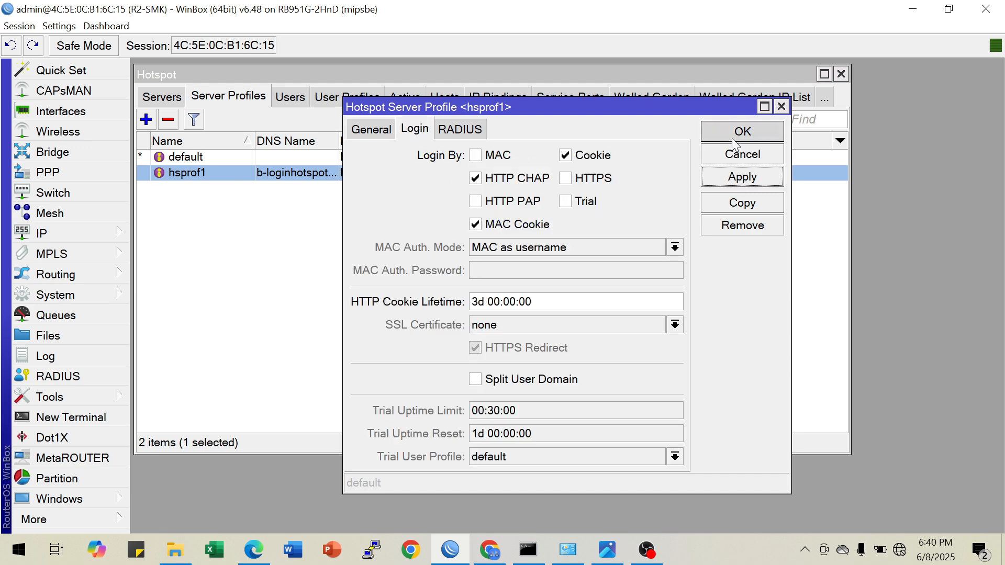
Open the hotspot's Walled Garden list and copy the mikrotik.co.id address 117.20.63.227 from the nslookup output in Command Prompt
left_click(646, 97)
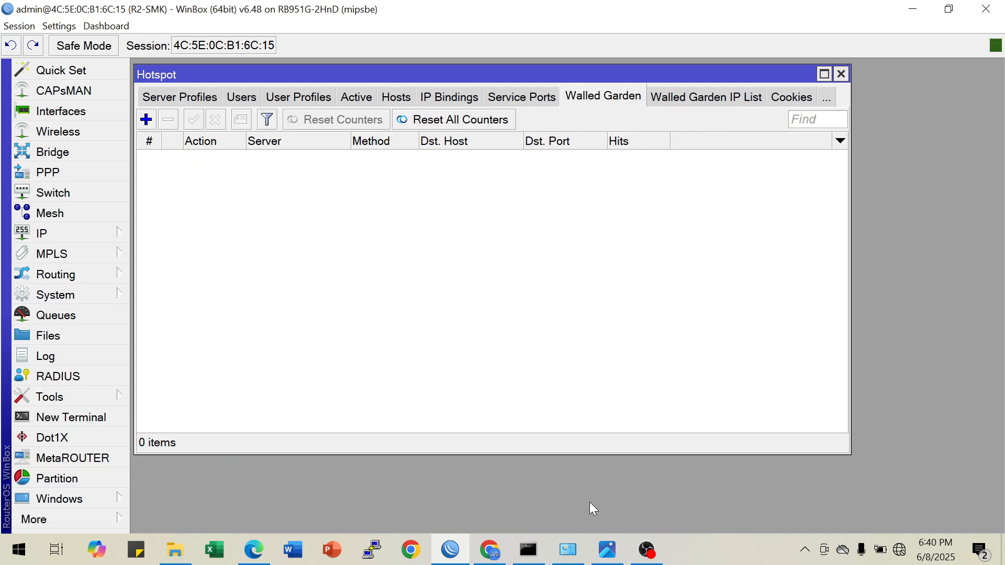
left_click(529, 549)
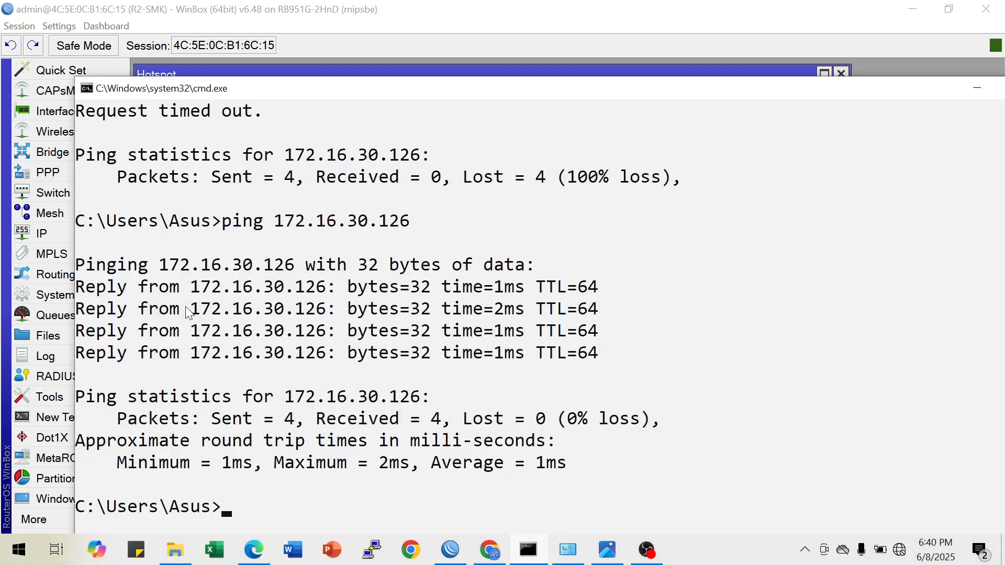
scroll(239, 260, "up", 10)
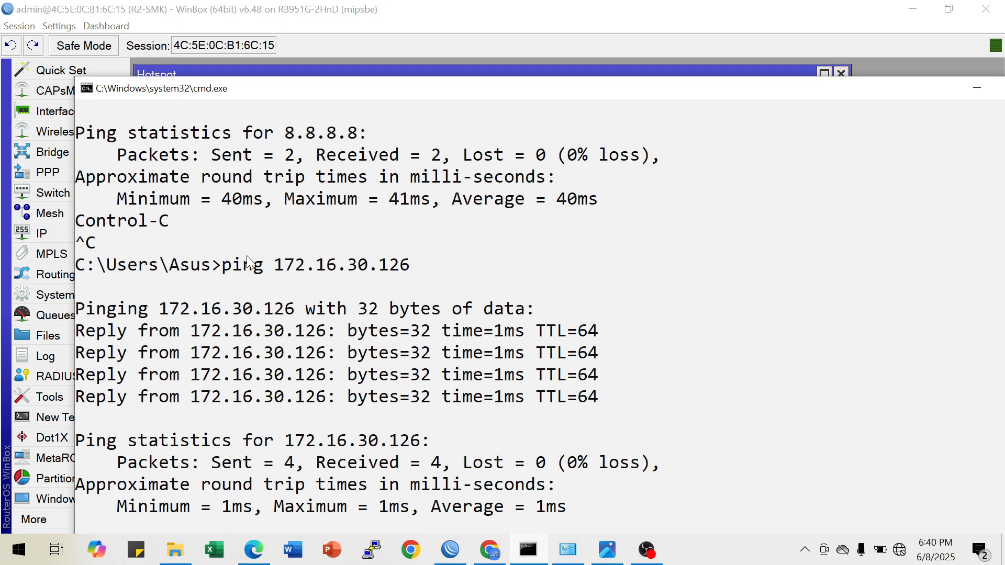
scroll(247, 260, "up", 5)
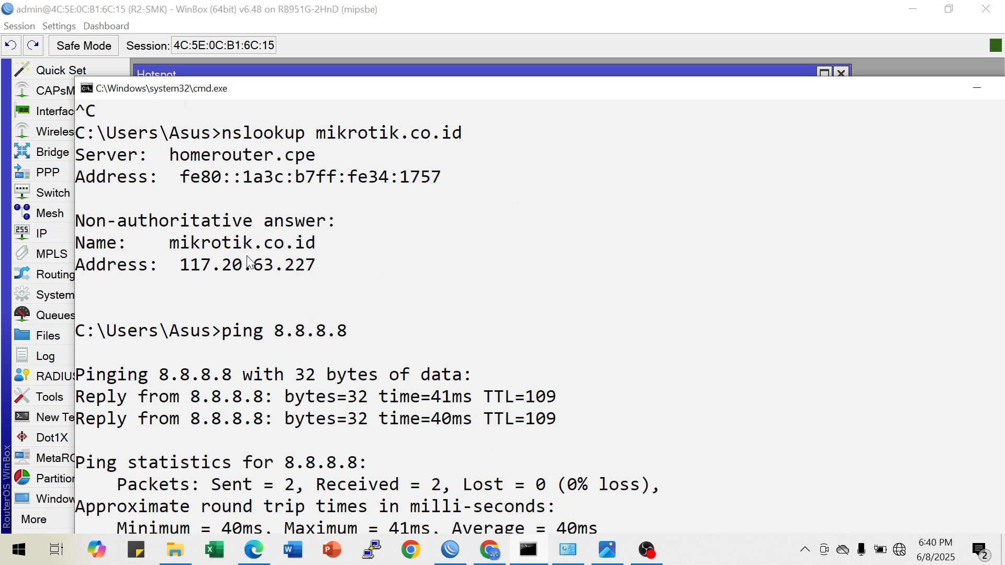
left_click(182, 269)
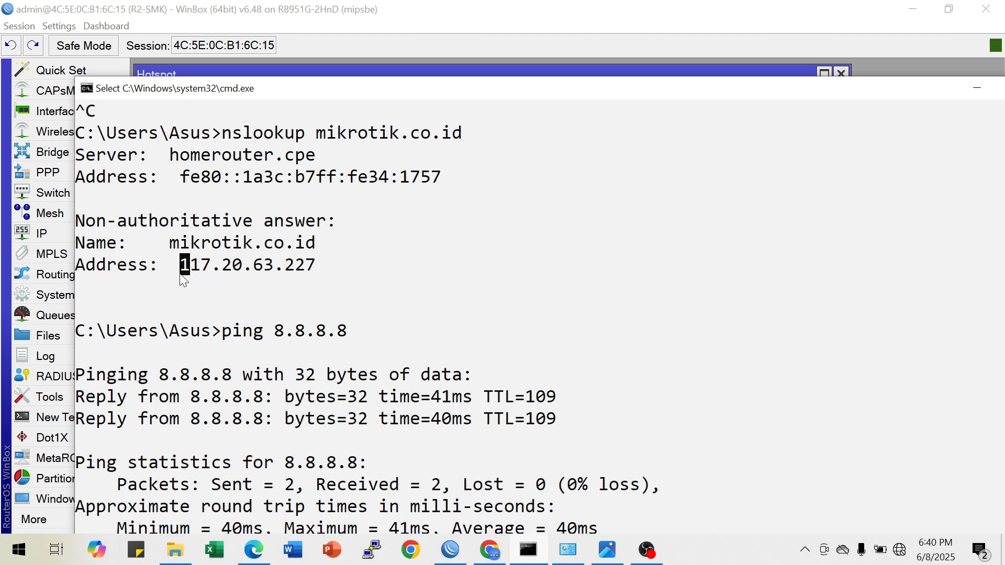
double_click(182, 270)
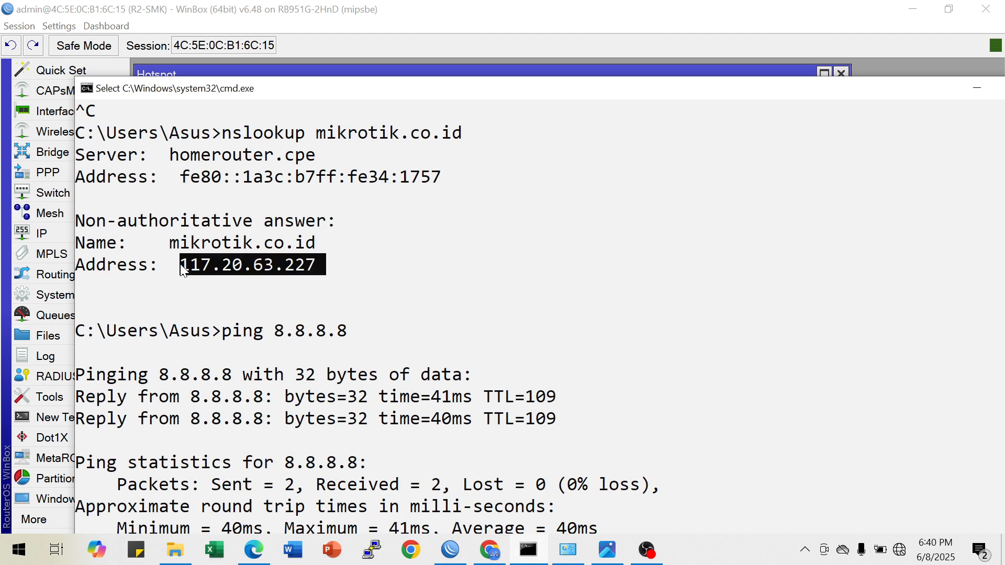
right_click(254, 266)
left_click(974, 93)
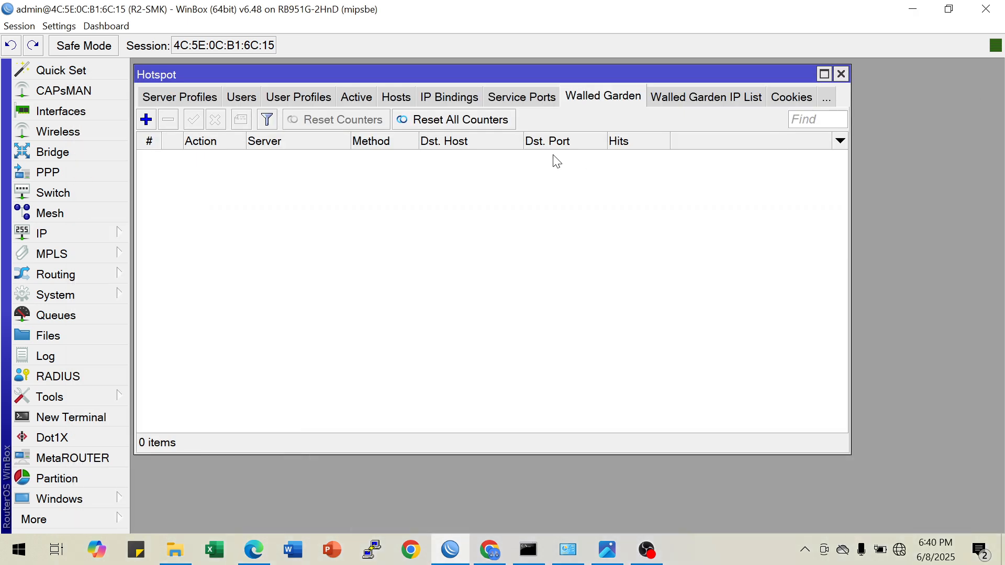
Add an allow entry to the Walled Garden for server hotspot1 with the copied address as source address
left_click(146, 120)
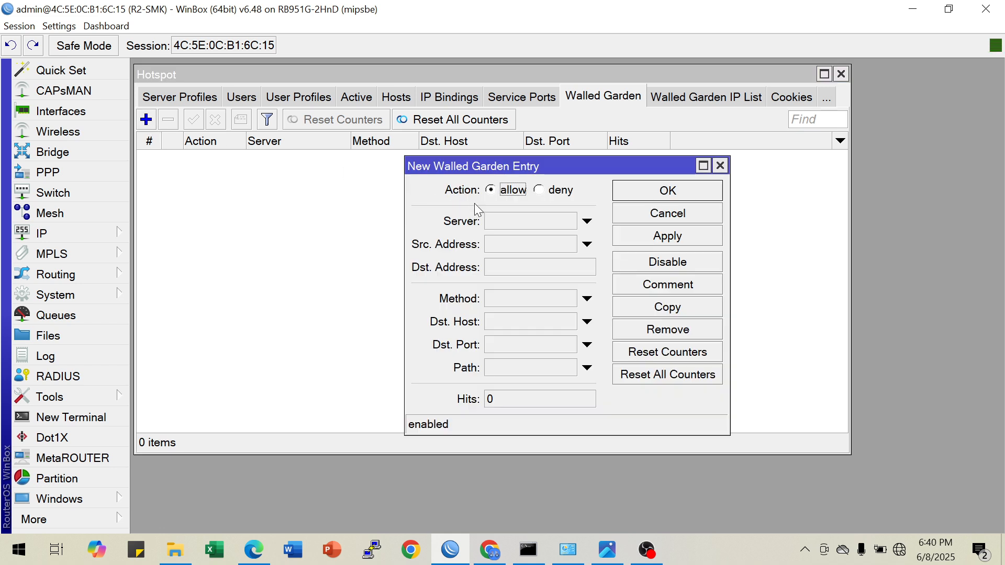
left_click(507, 220)
left_click(528, 245)
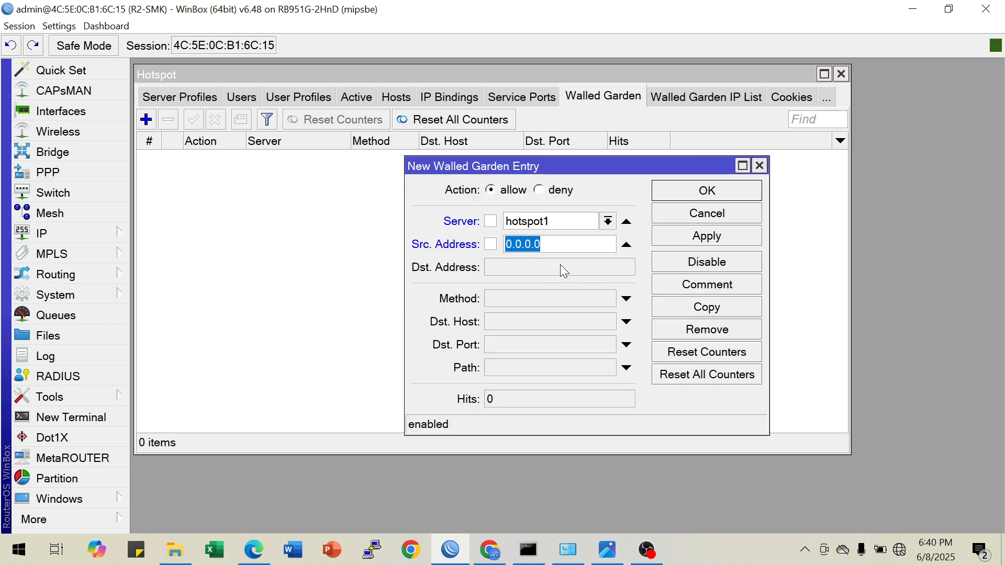
type("117.20.63.227")
left_click(678, 236)
left_click(693, 193)
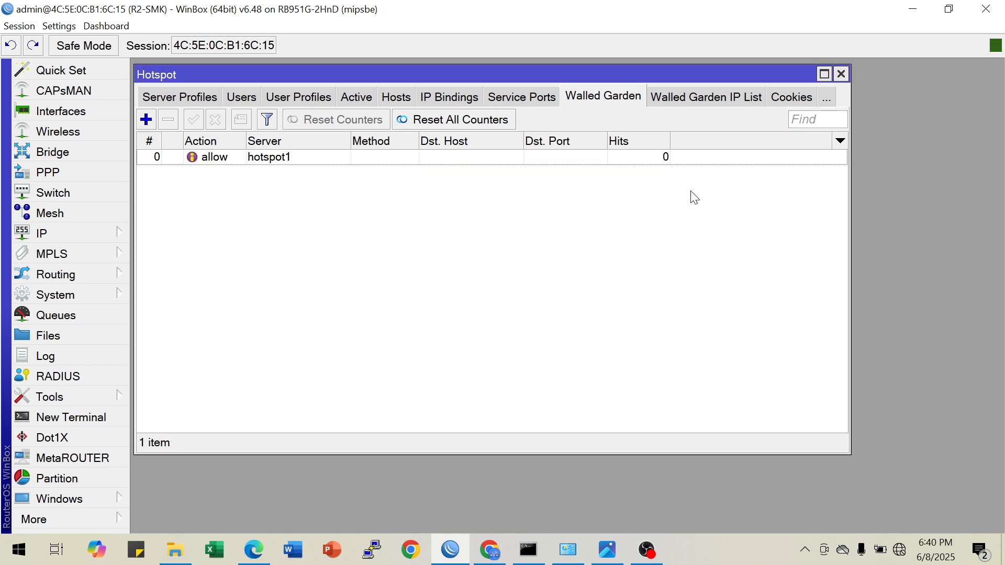
Review the hotspot's servers, server profiles and users lists
left_click(172, 99)
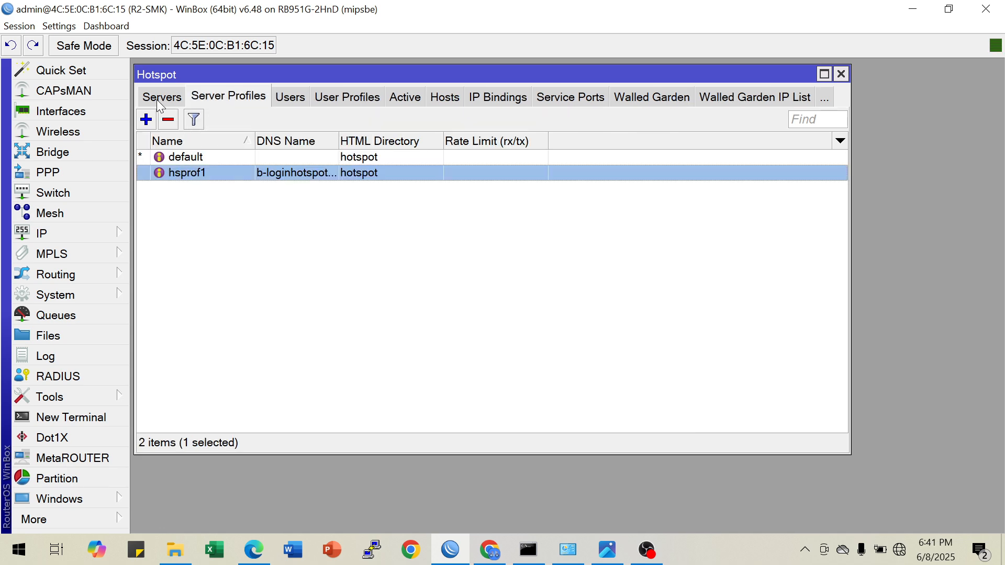
left_click(157, 100)
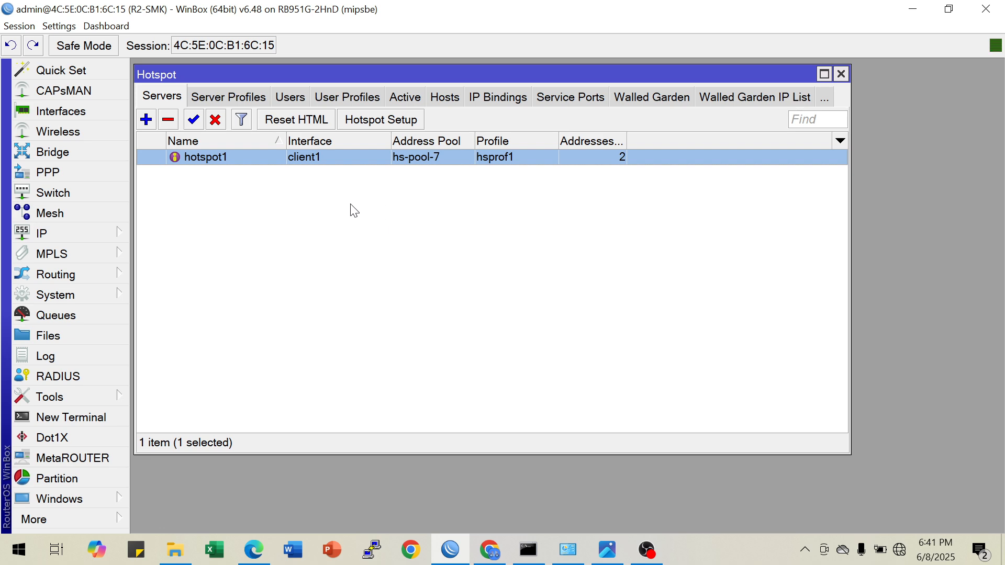
left_click(237, 99)
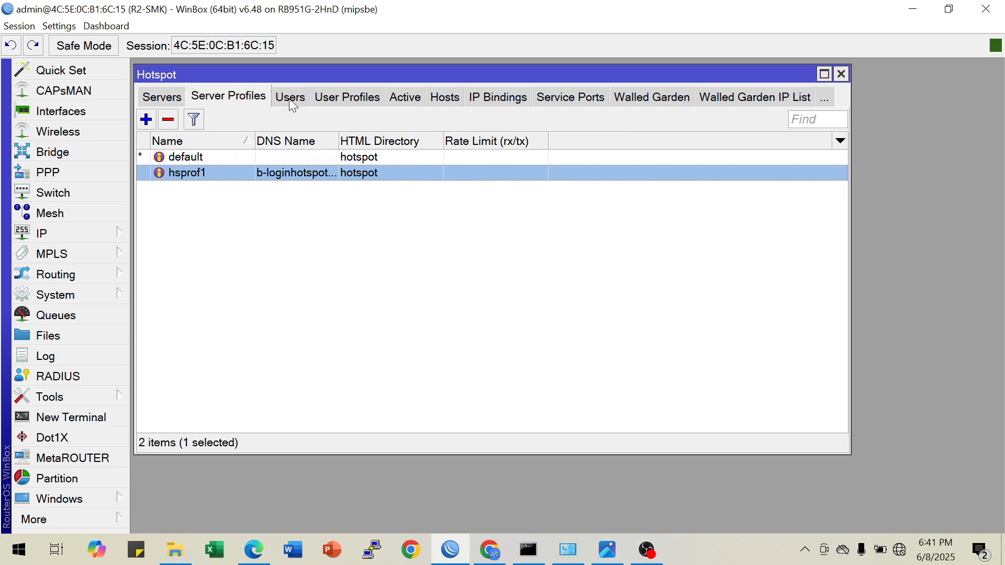
left_click(290, 99)
left_click(168, 97)
left_click(287, 101)
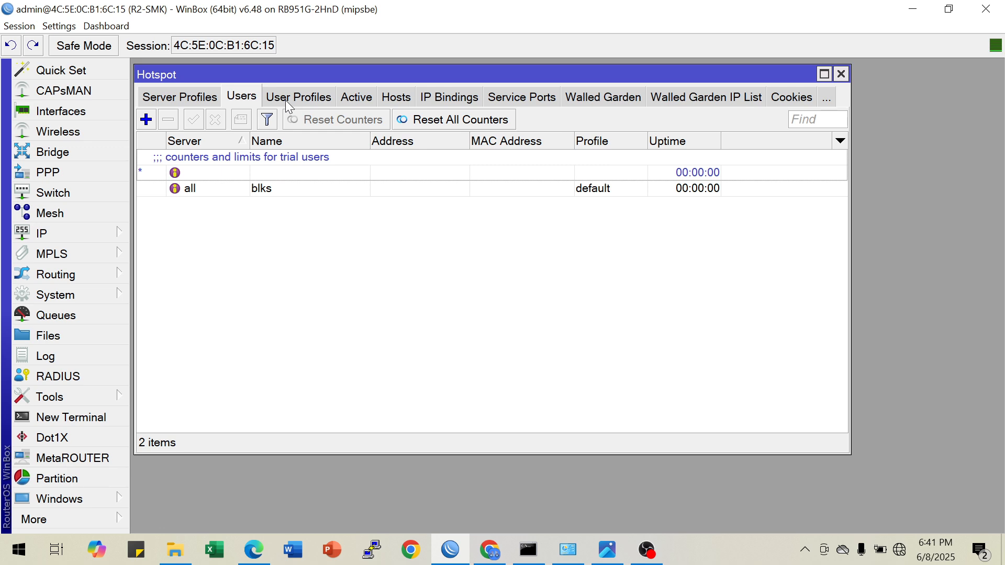
left_click(172, 107)
left_click(166, 101)
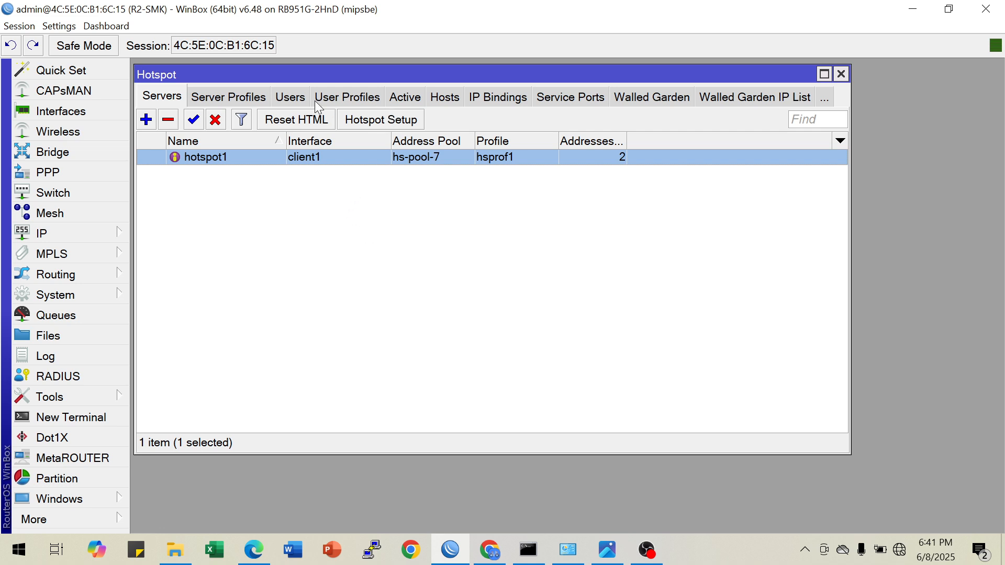
Set Shared Users to 2 in the default hotspot user profile and save it
left_click(338, 98)
left_click(250, 98)
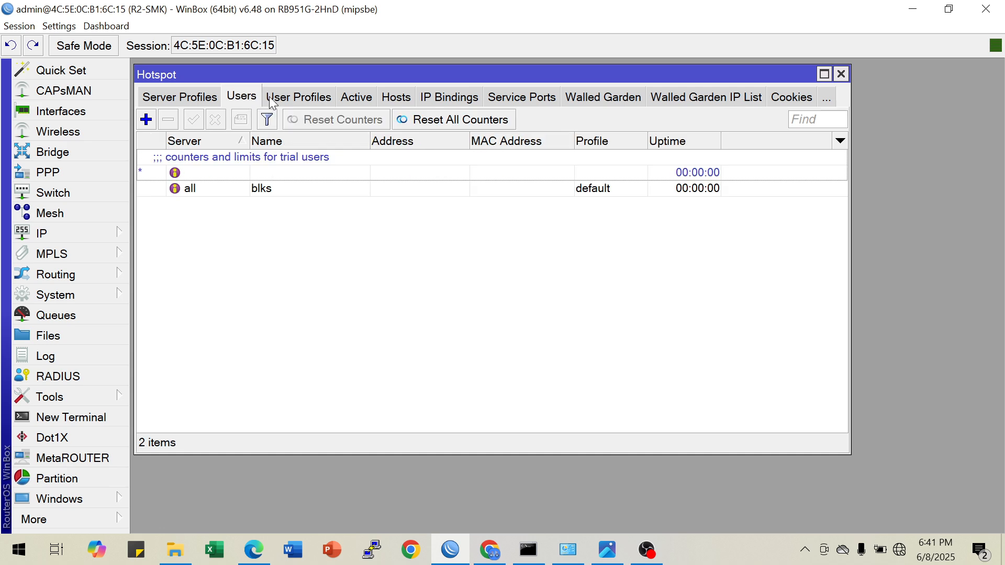
left_click(363, 102)
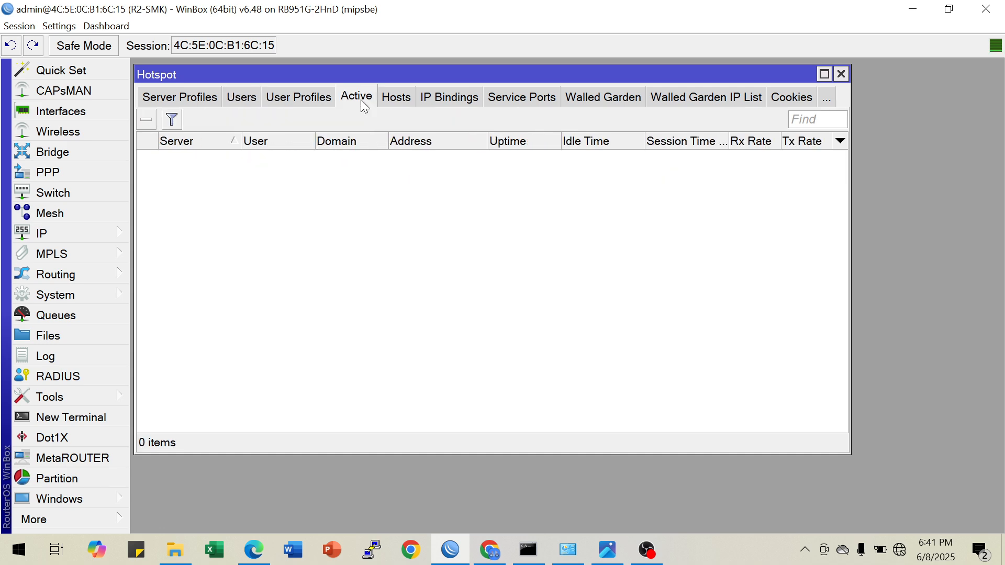
left_click(251, 102)
left_click(192, 98)
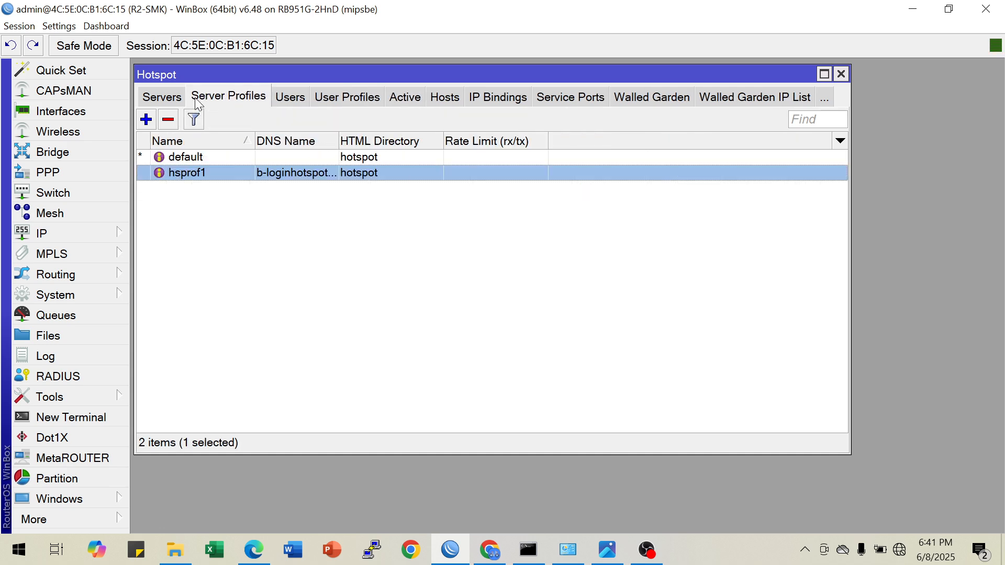
left_click(351, 98)
double_click(399, 157)
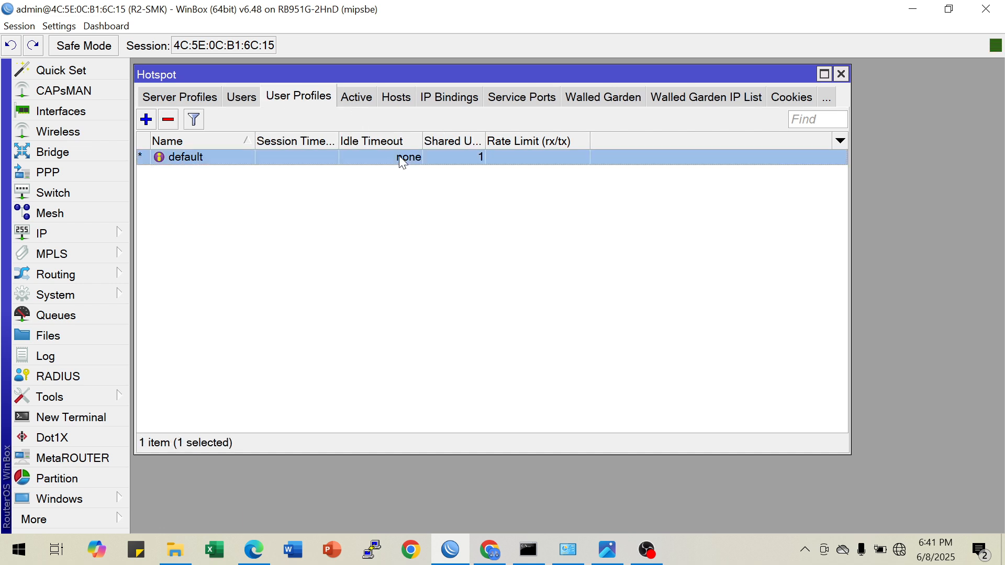
double_click(520, 271)
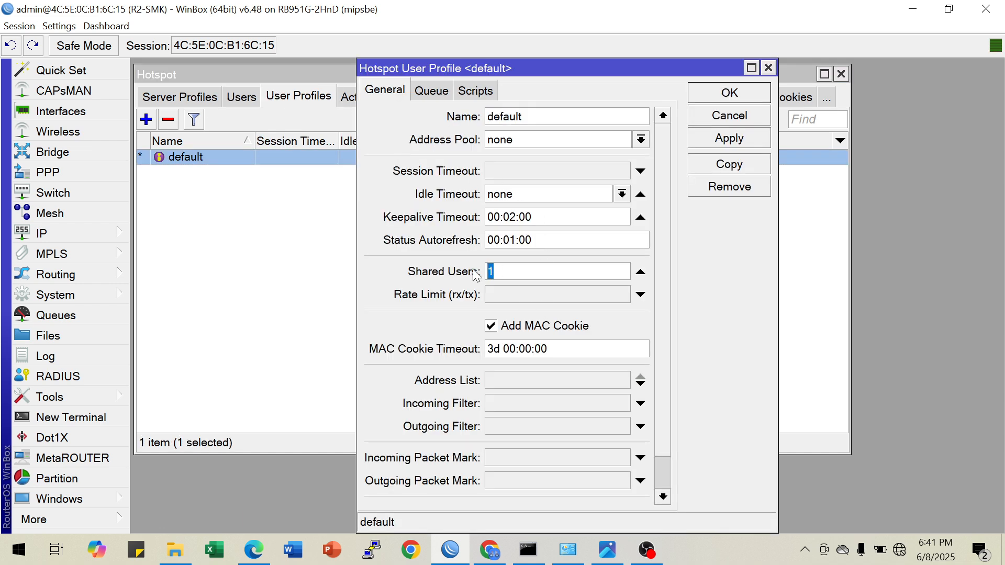
type("2")
left_click(728, 151)
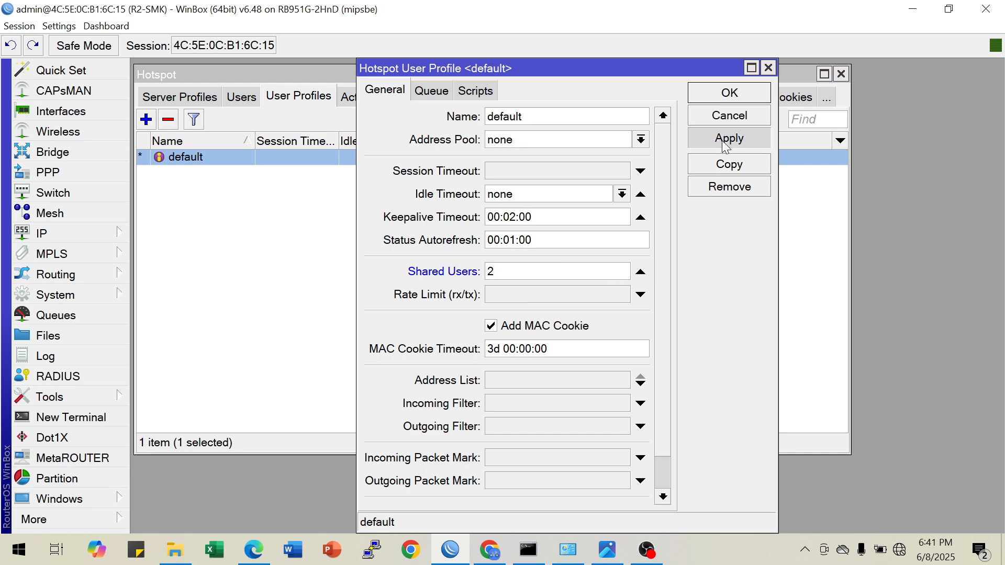
left_click(713, 99)
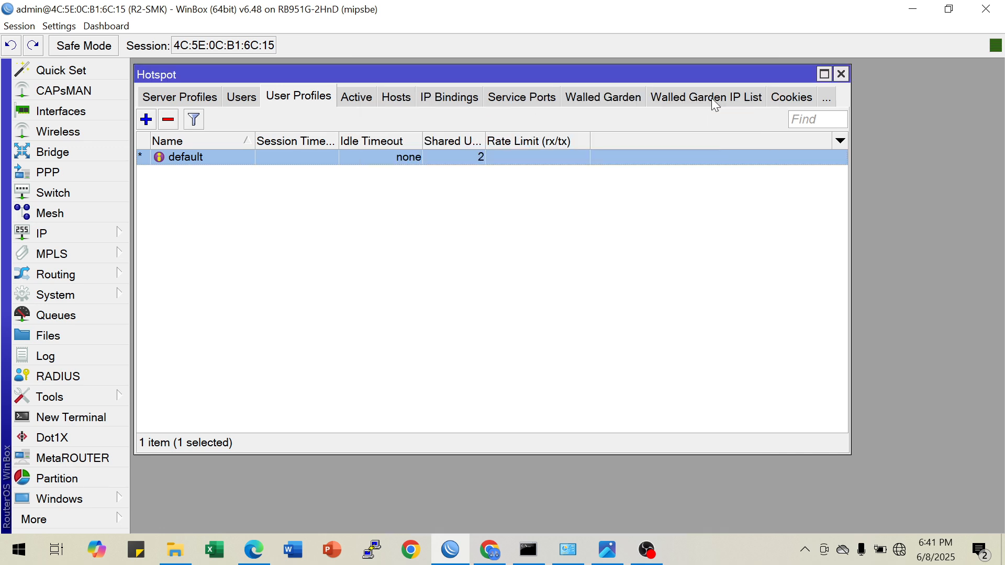
Check the hotspot server list, the router's interface list and its wireless interfaces
left_click(181, 95)
left_click(164, 100)
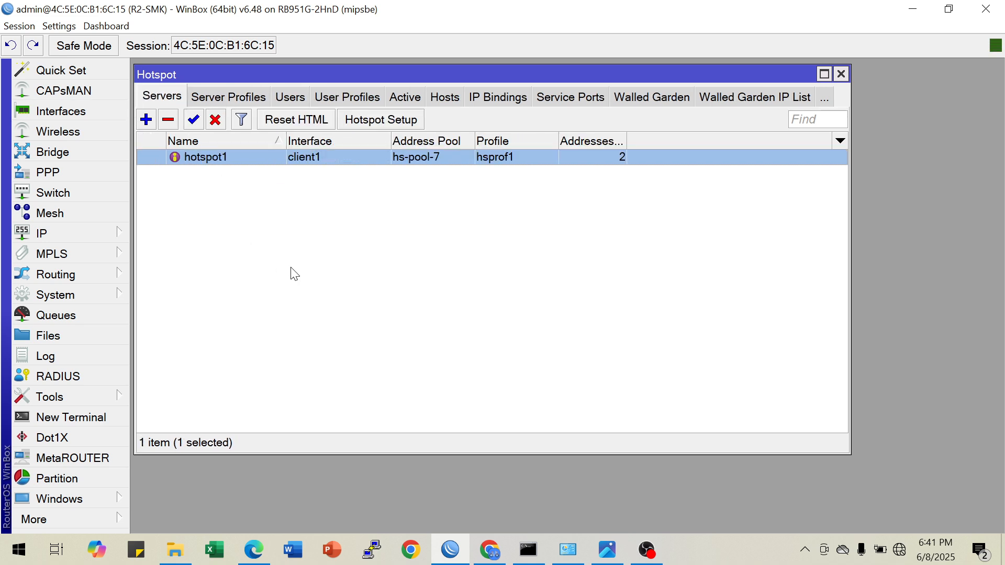
left_click_drag(300, 73, 311, 191)
left_click(84, 112)
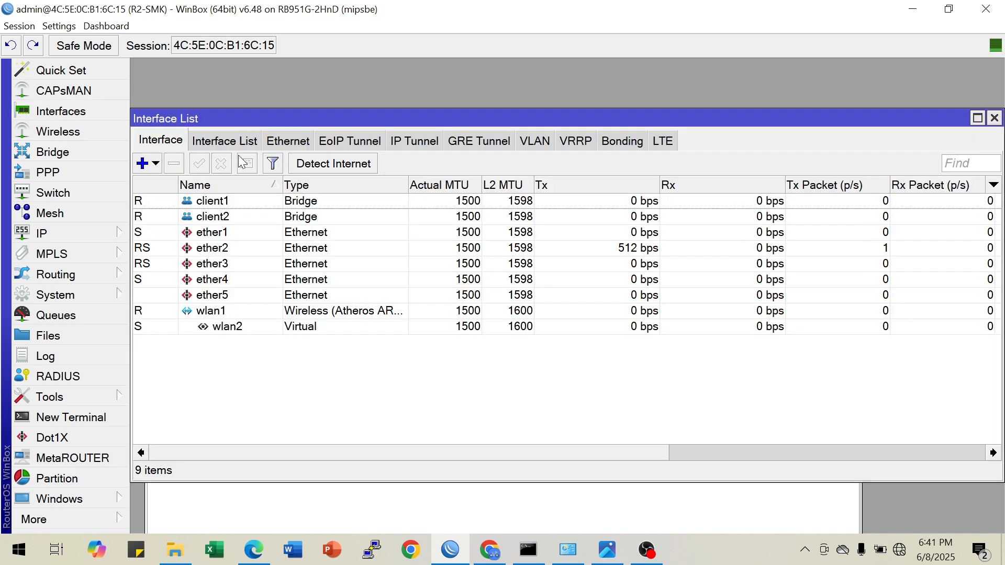
left_click(994, 118)
left_click(79, 133)
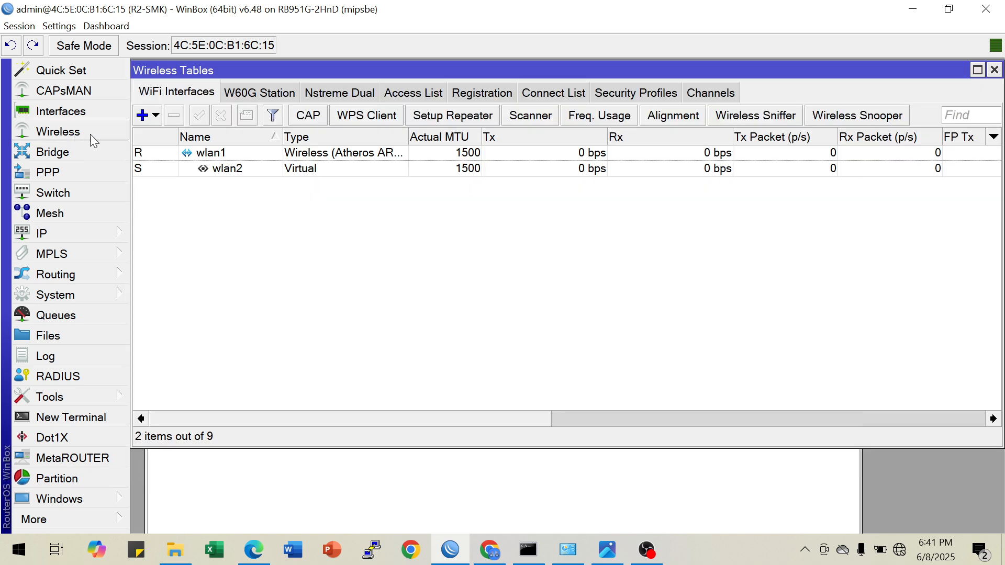
left_click(335, 483)
left_click_drag(329, 194, 318, 193)
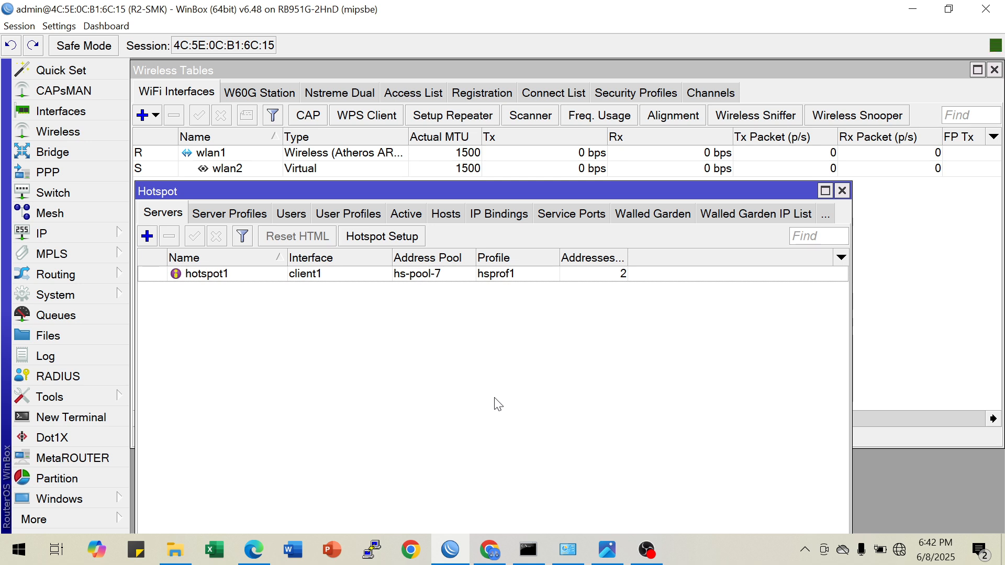
Open a new WinBox session to the neighbor router R1-SMK as admin, dismiss the password change request and maximize the window
left_click(64, 516)
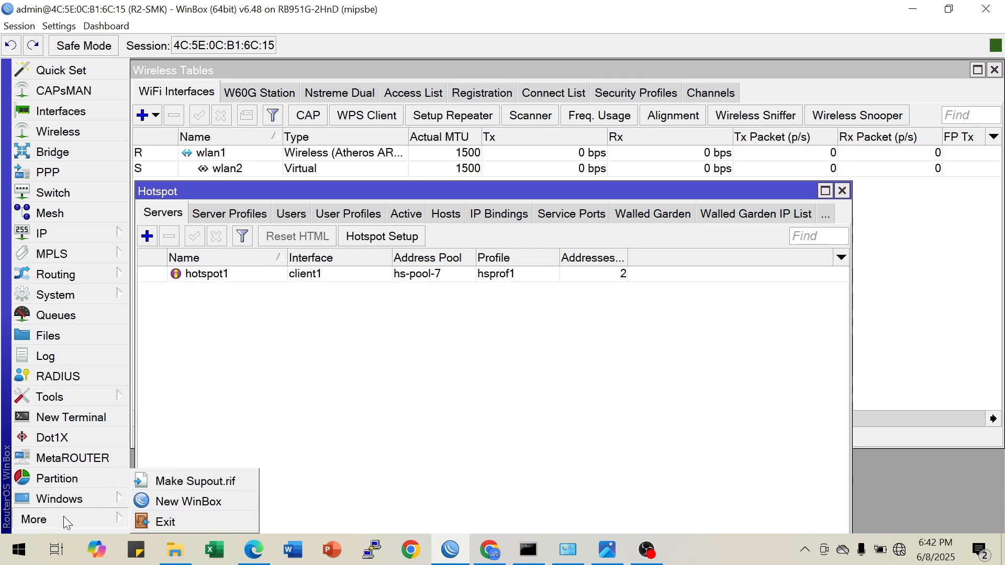
left_click(180, 501)
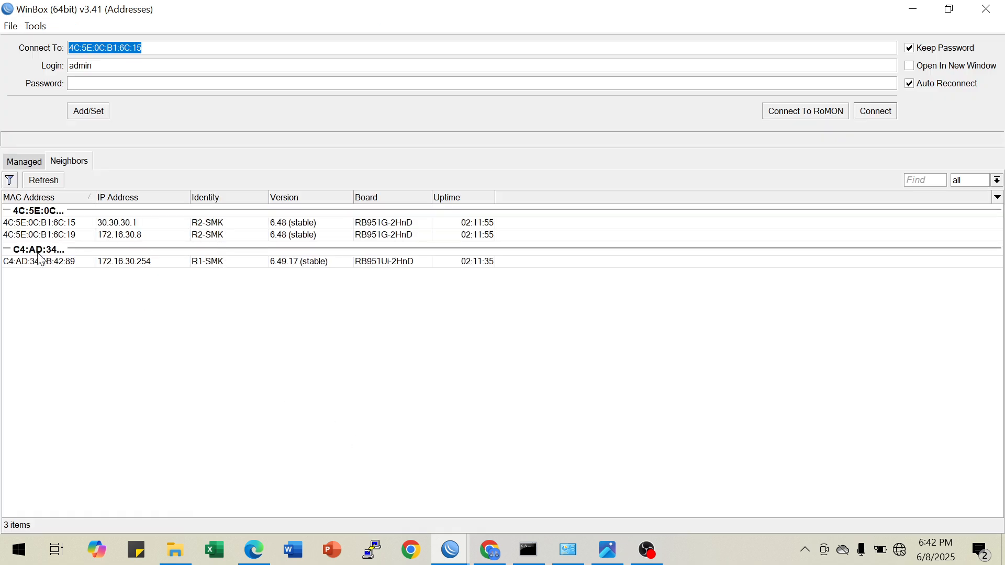
left_click(58, 263)
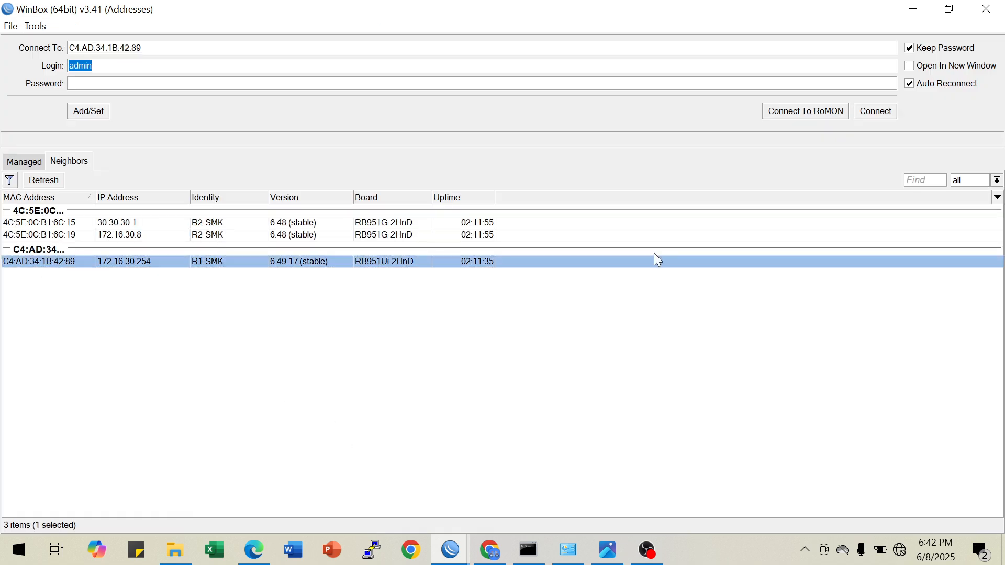
left_click(872, 113)
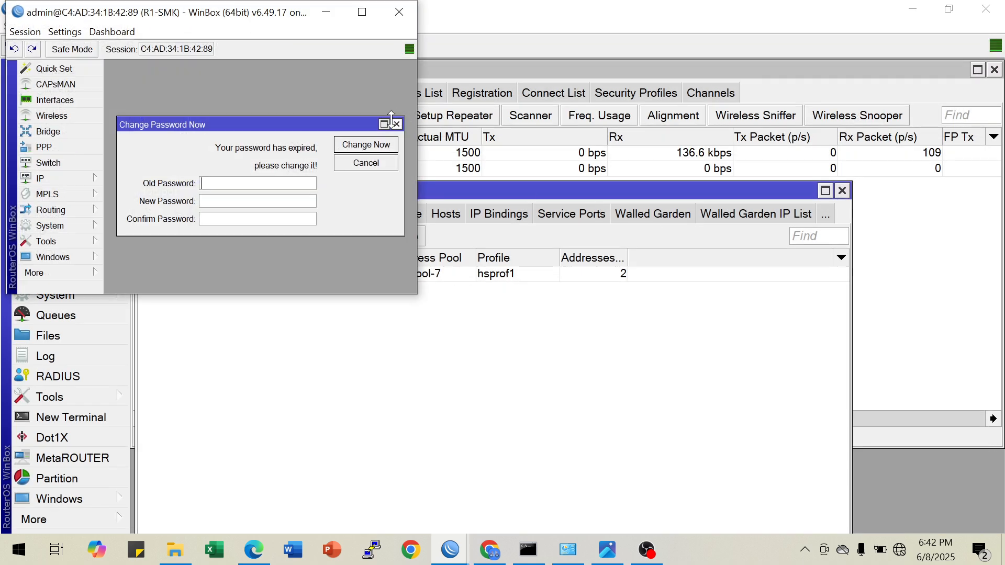
left_click(396, 124)
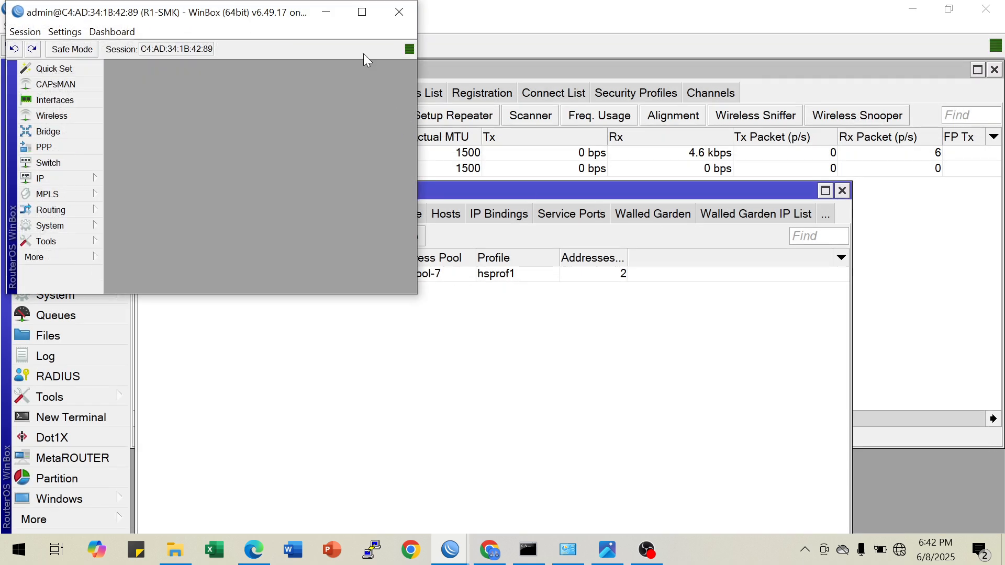
left_click(362, 11)
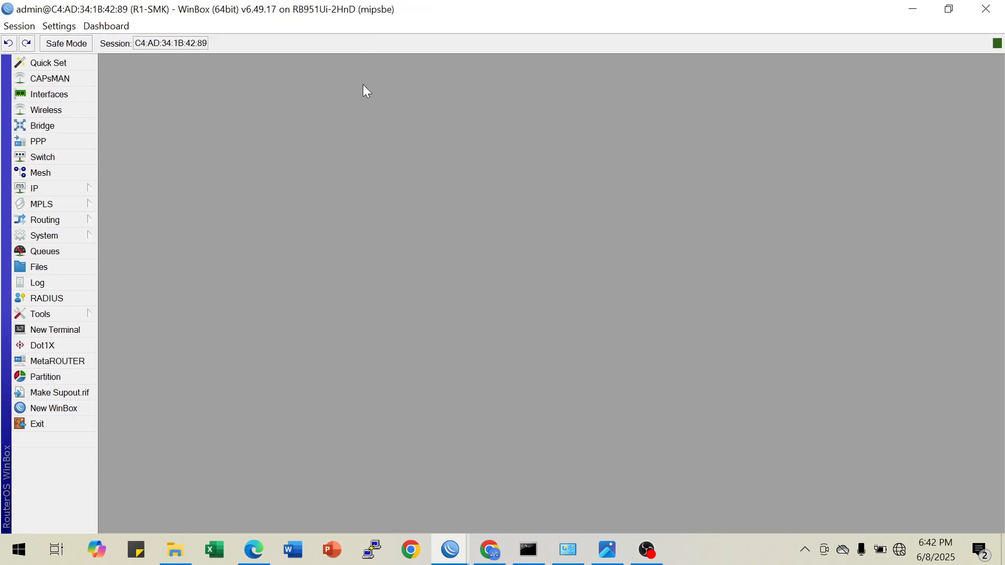
left_click(80, 188)
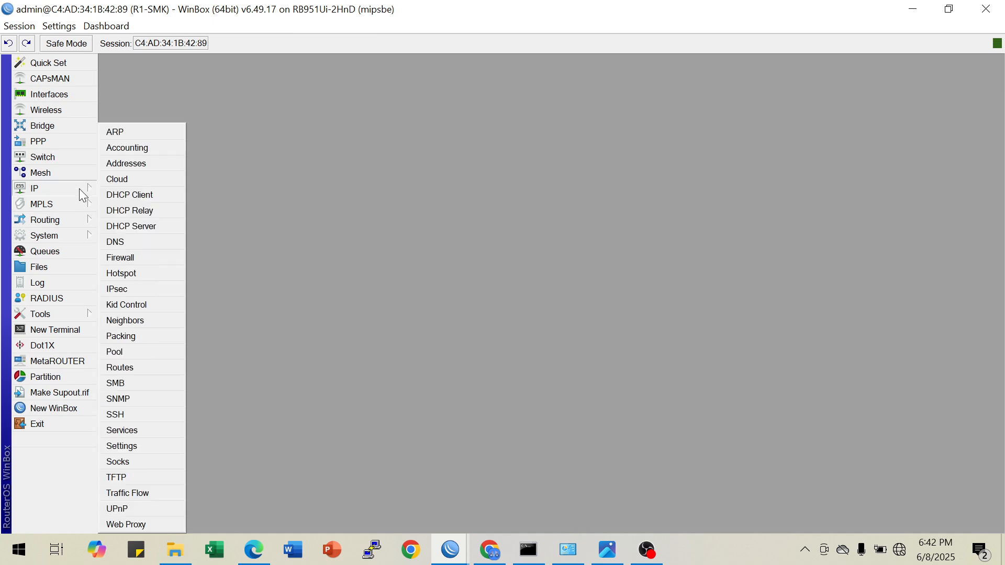
left_click(319, 210)
left_click(906, 10)
left_click(906, 10)
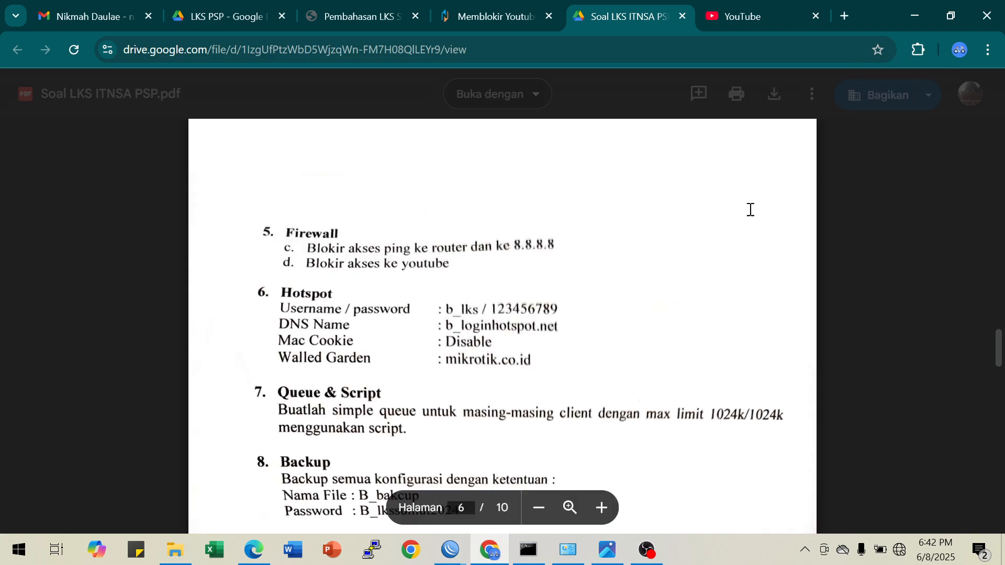
left_click(368, 12)
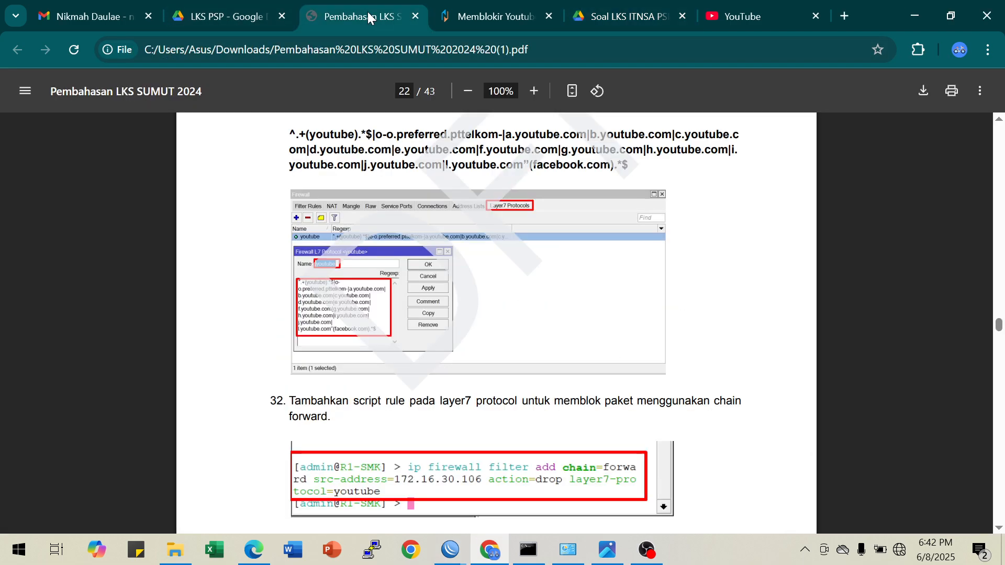
scroll(567, 293, "up", 2)
scroll(567, 296, "down", 14)
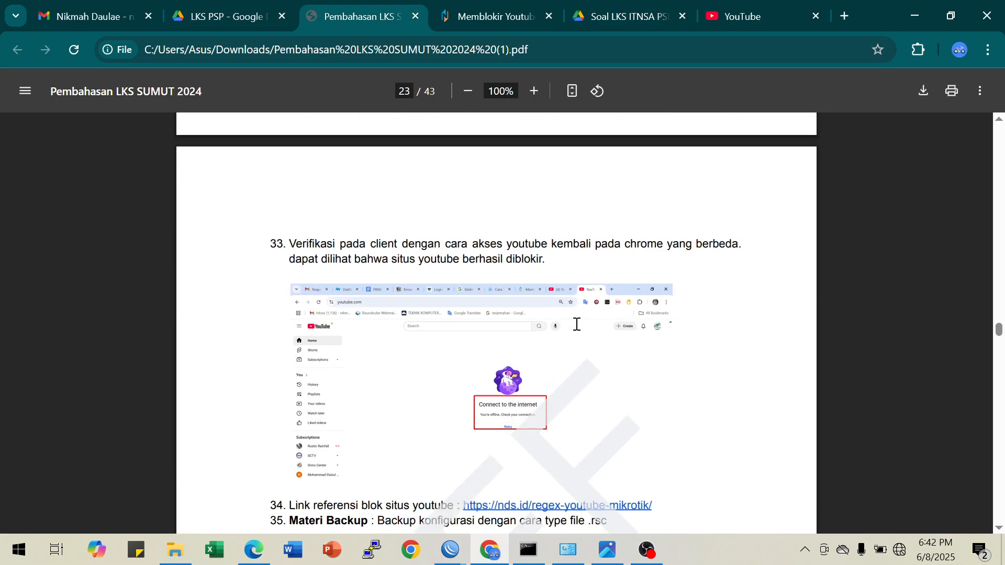
scroll(576, 324, "down", 15)
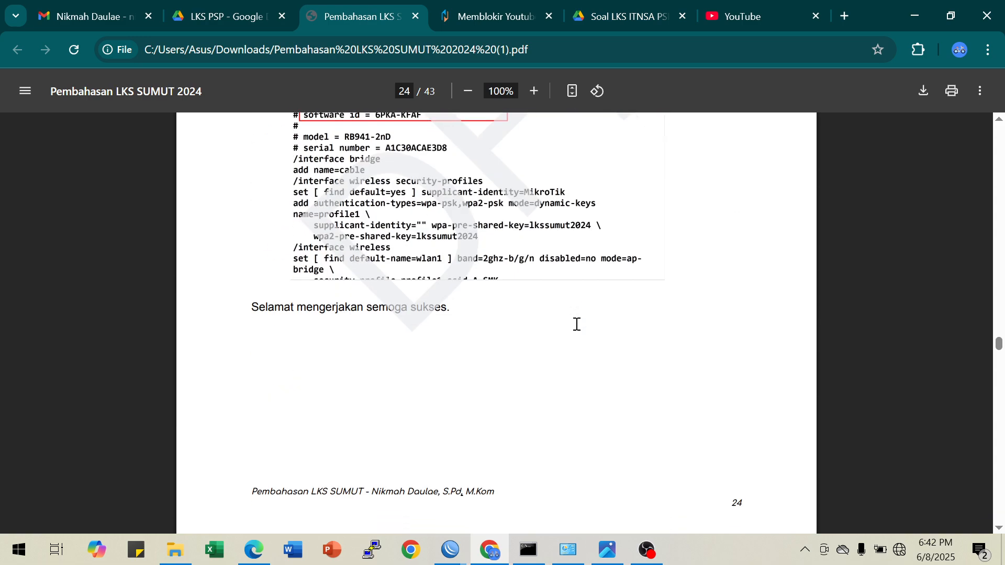
scroll(576, 324, "down", 6)
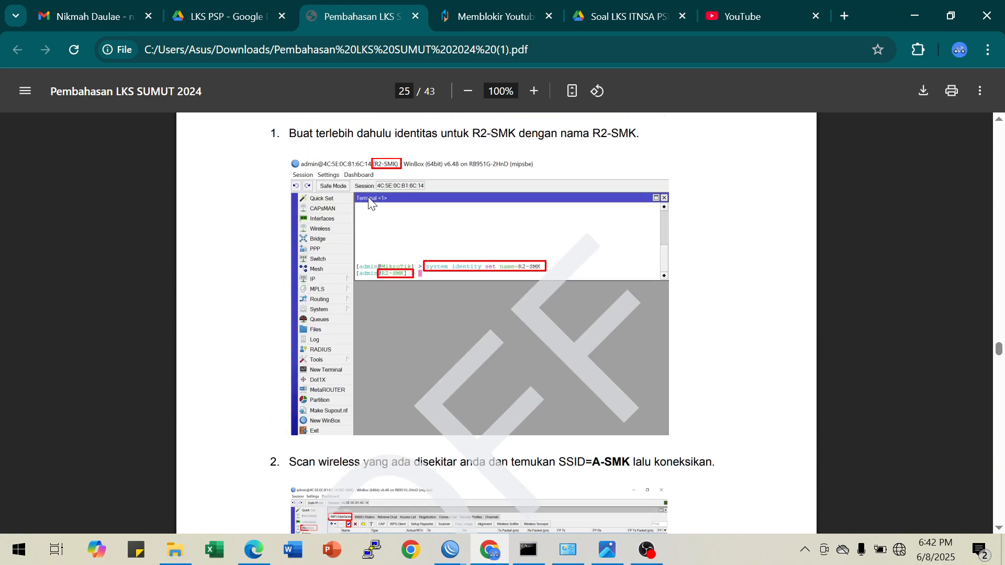
scroll(443, 234, "down", 5)
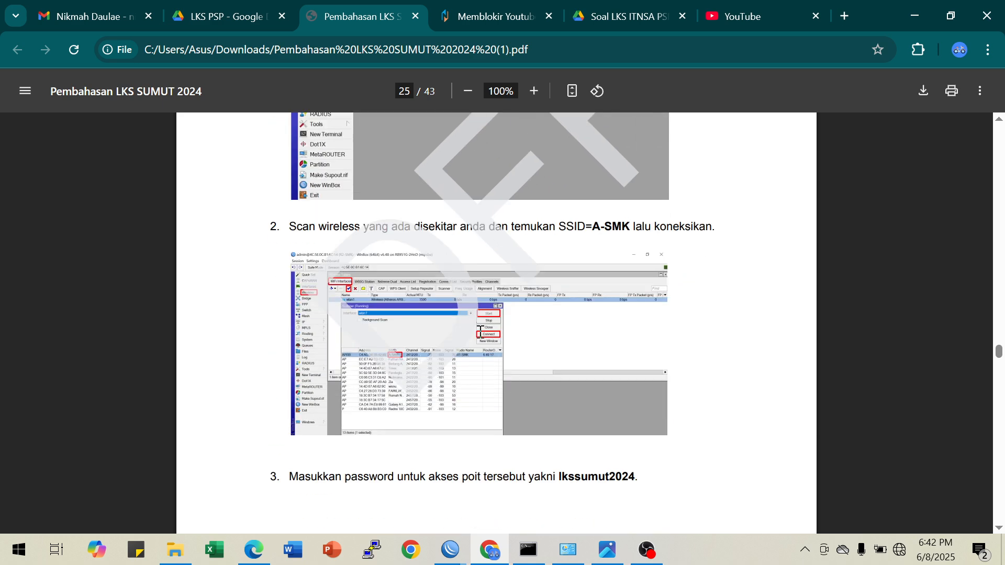
scroll(448, 306, "down", 3)
scroll(504, 280, "down", 7)
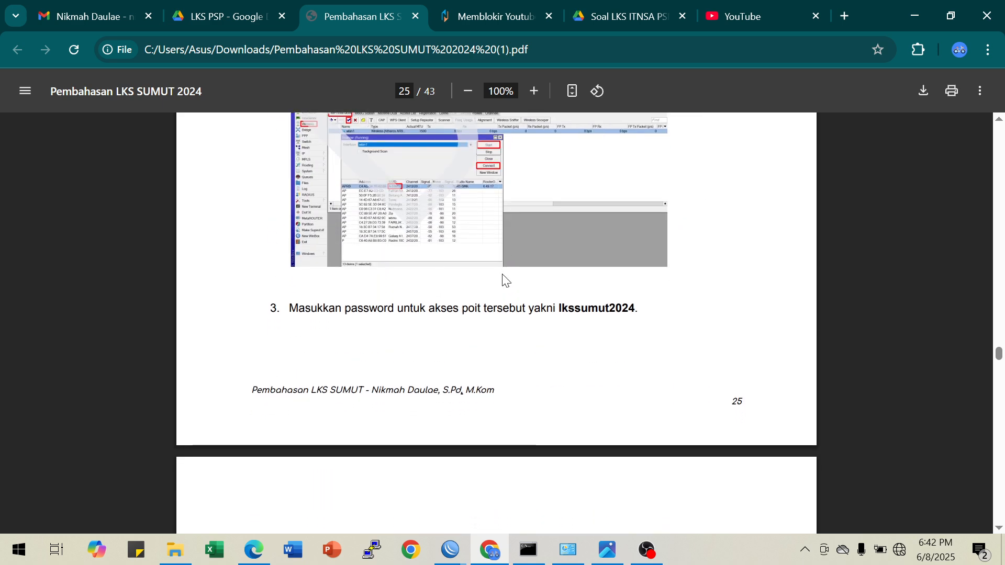
scroll(527, 329, "down", 6)
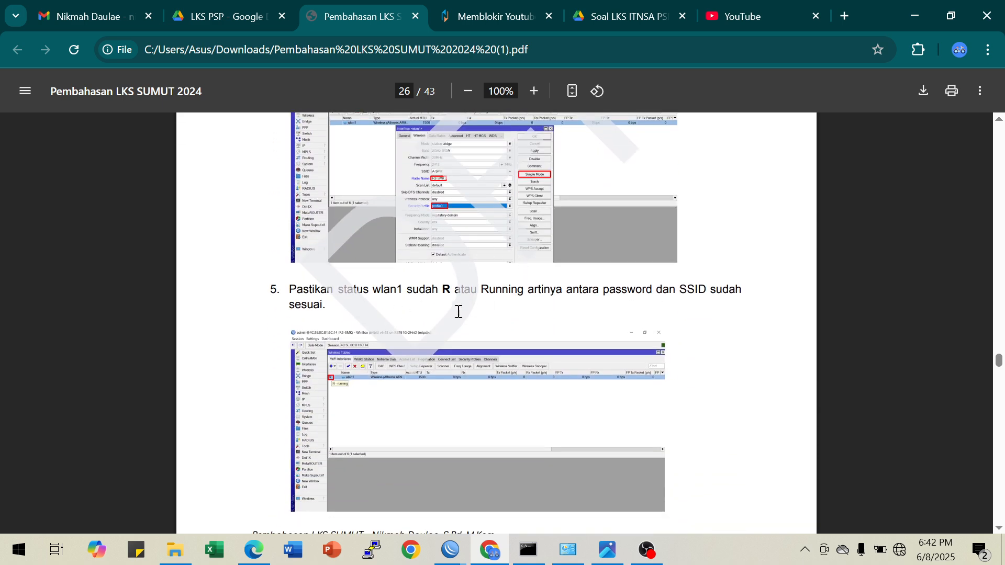
scroll(460, 308, "down", 3)
scroll(395, 239, "up", 1)
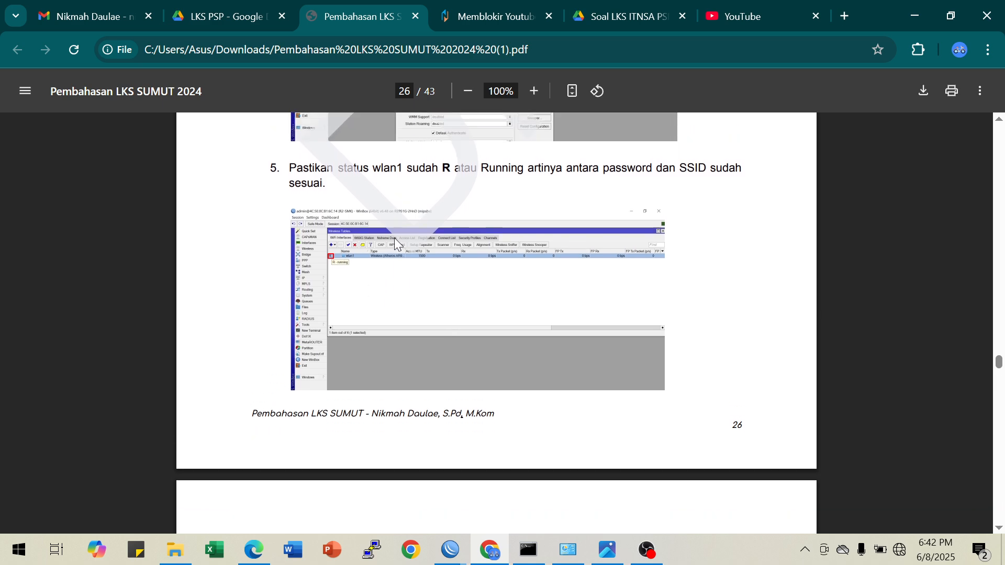
Examine guide steps 6 to 10 on the DHCP client request, disabling R1-SMK's firewall rules and bypassing R2-SMK on R1
scroll(466, 285, "down", 7)
scroll(529, 321, "down", 2)
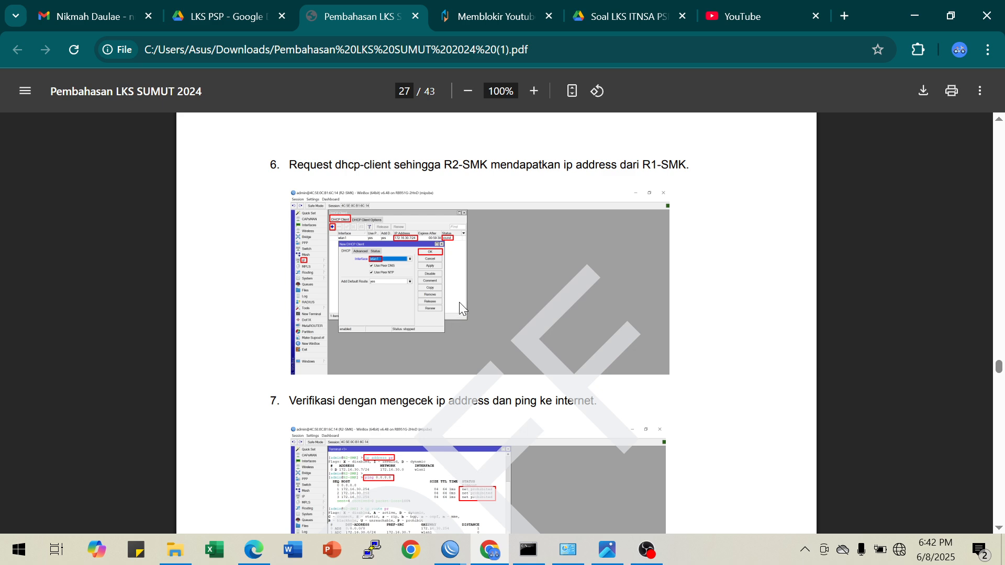
scroll(460, 302, "down", 4)
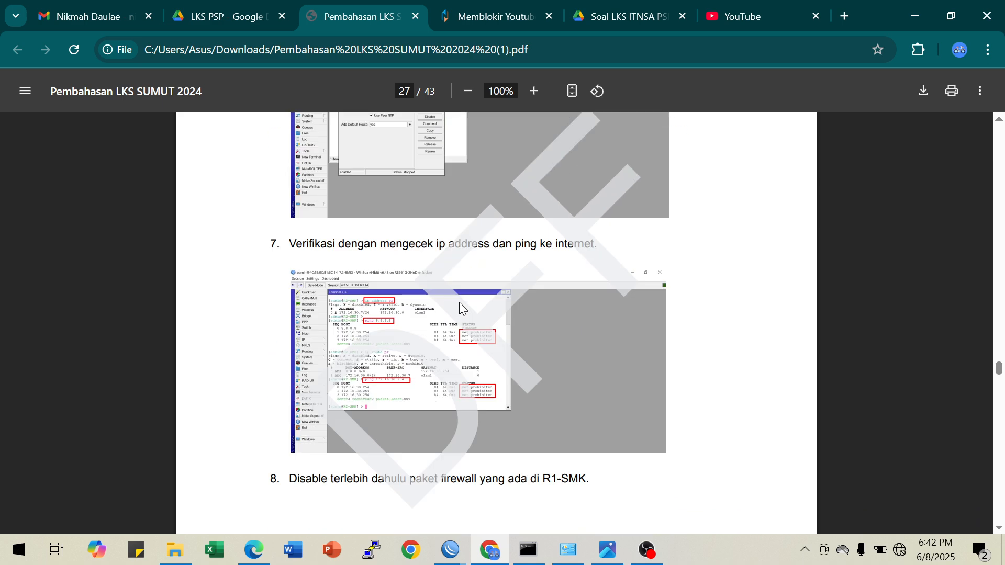
scroll(459, 303, "down", 6)
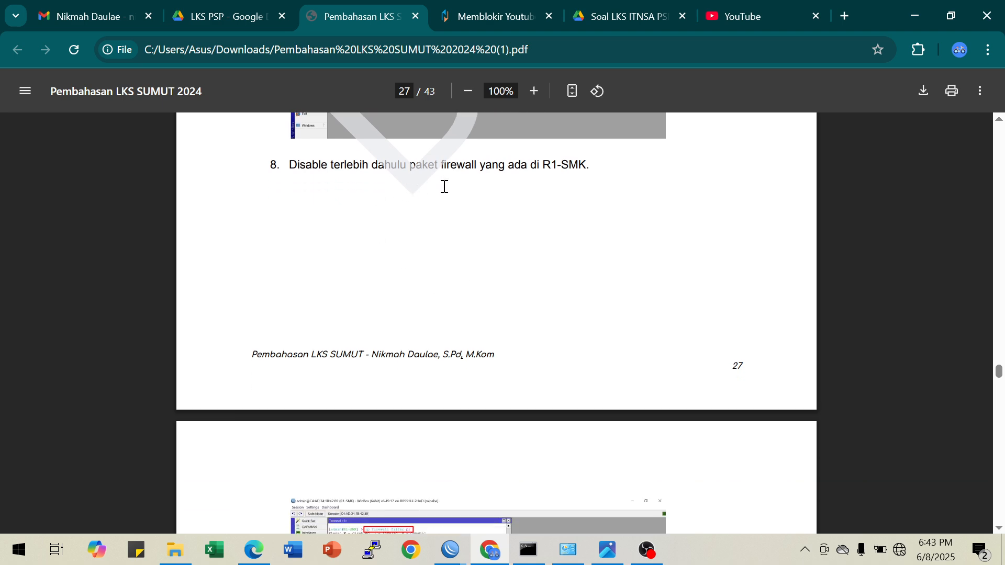
scroll(539, 241, "down", 6)
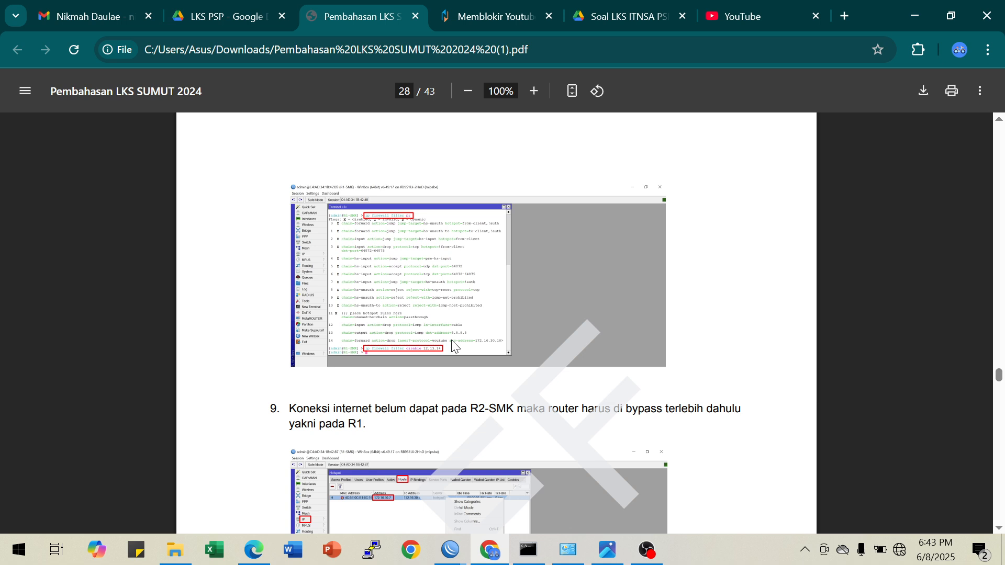
scroll(454, 346, "down", 3)
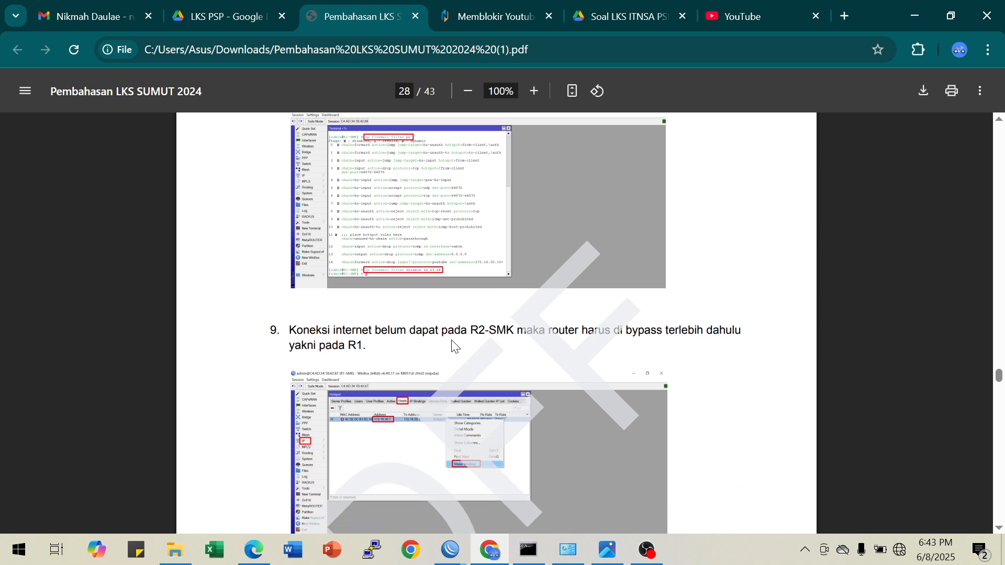
scroll(454, 345, "down", 6)
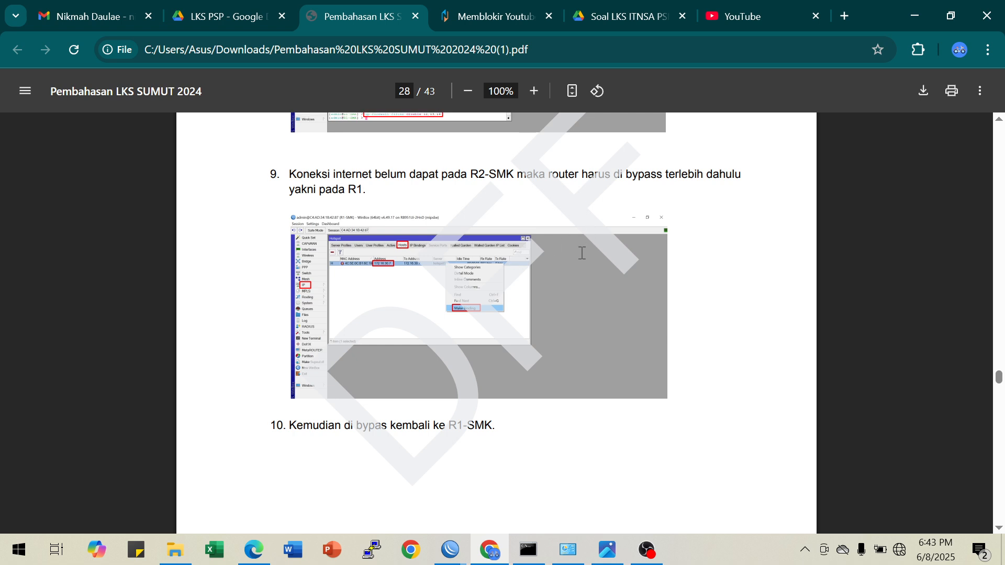
scroll(583, 246, "up", 3)
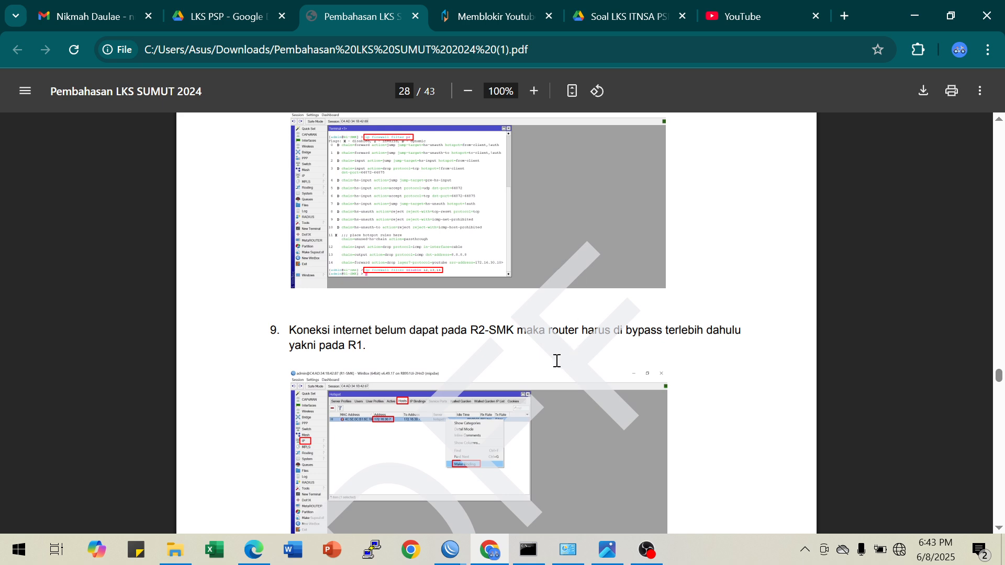
scroll(556, 361, "down", 3)
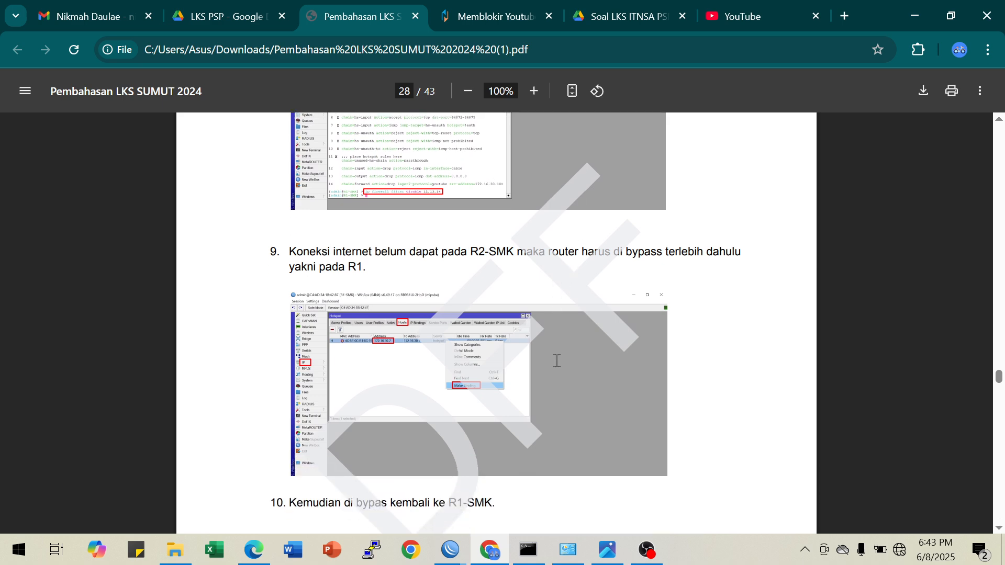
Reread guide steps 9 and 10 on bypassing R2-SMK, switch to the R1-SMK WinBox session and open its Hotspot settings
scroll(557, 361, "down", 2)
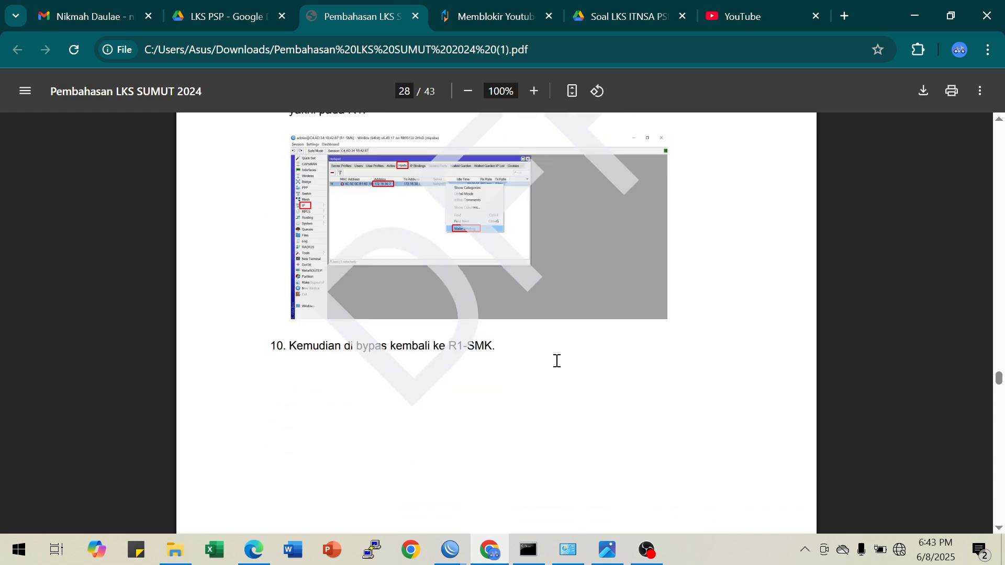
scroll(556, 361, "up", 3)
scroll(556, 360, "down", 2)
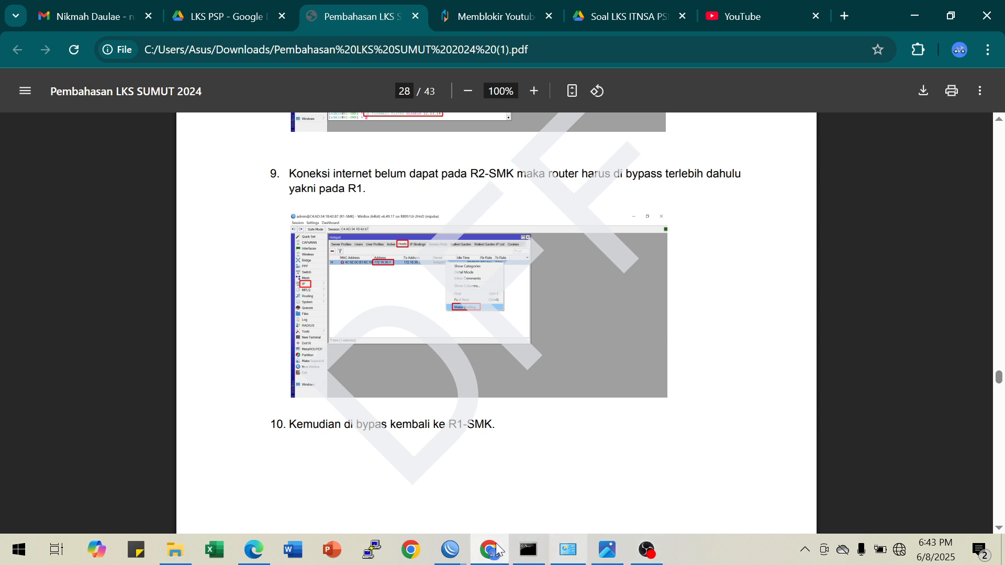
left_click(448, 550)
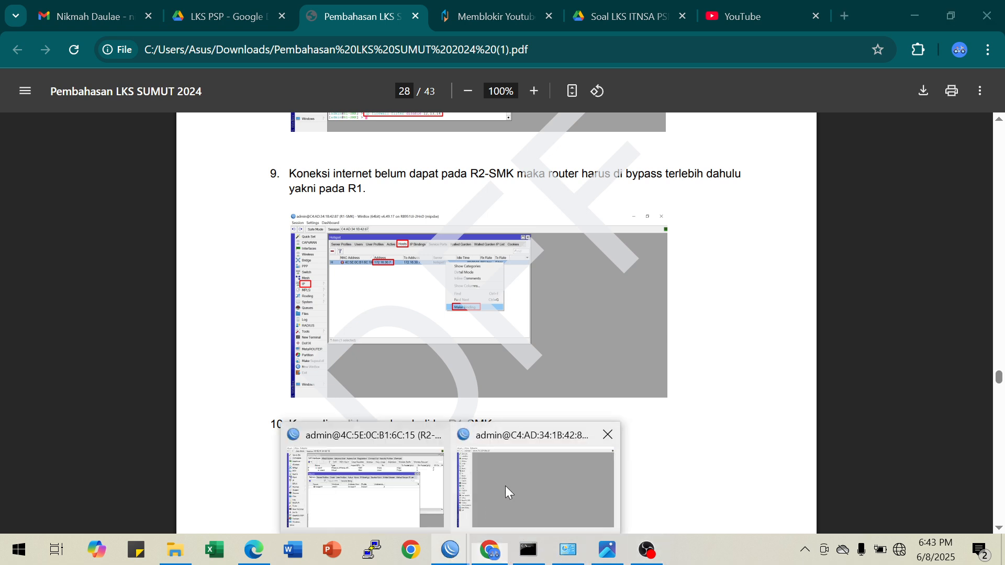
left_click(506, 487)
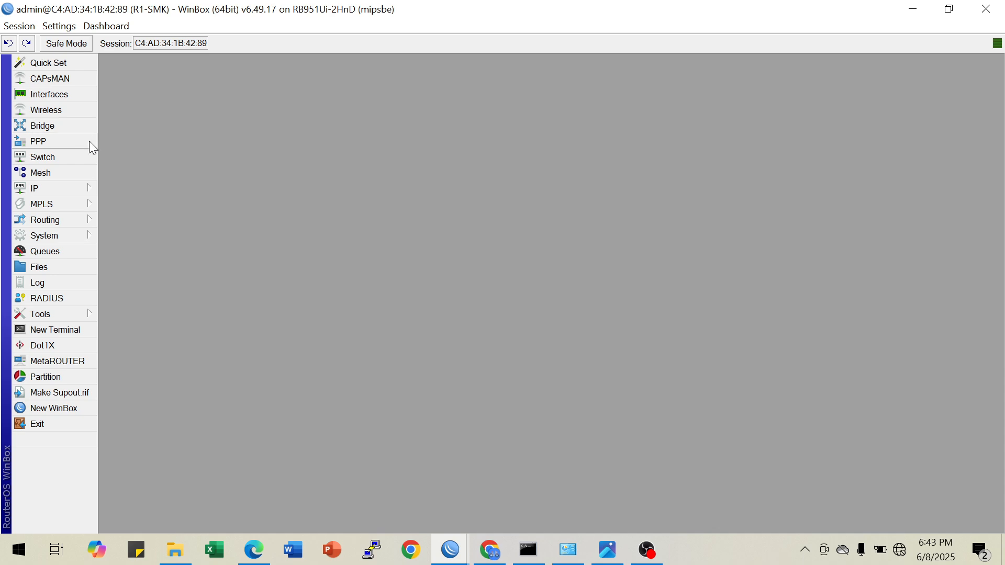
left_click(71, 192)
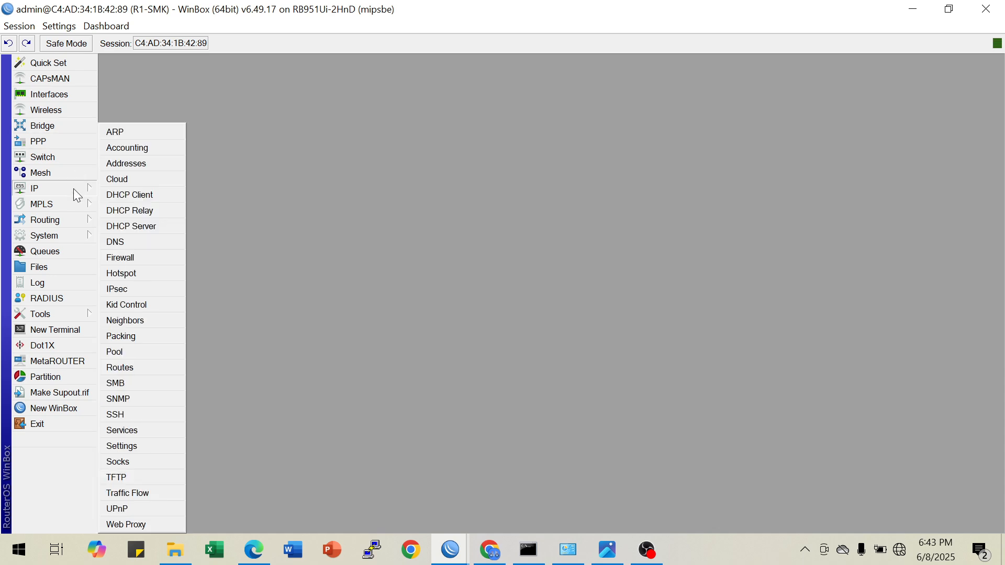
left_click(121, 274)
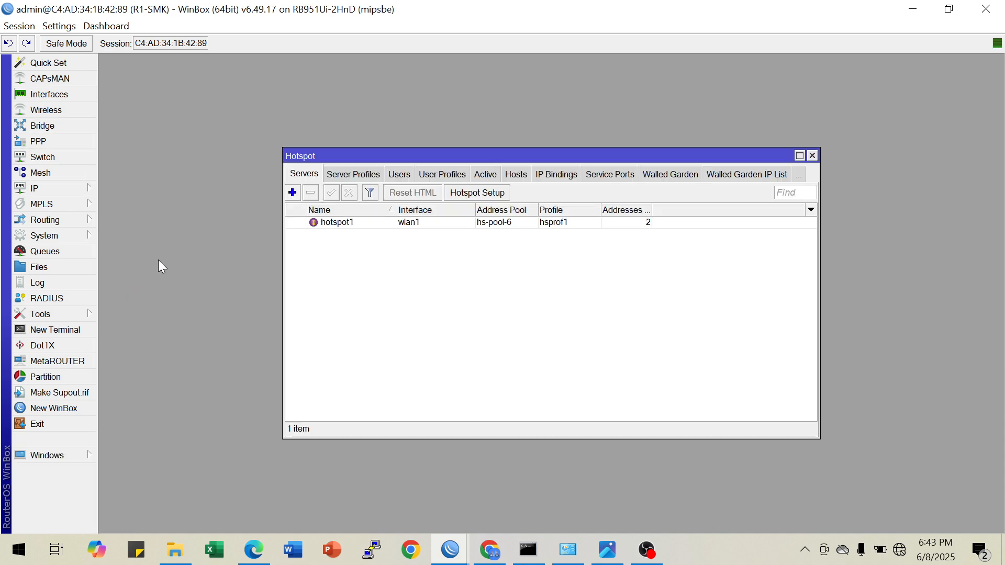
Look through R1-SMK's hotspot user profiles, hosts and IP bindings, returning to the hosts list
left_click(349, 175)
left_click(448, 179)
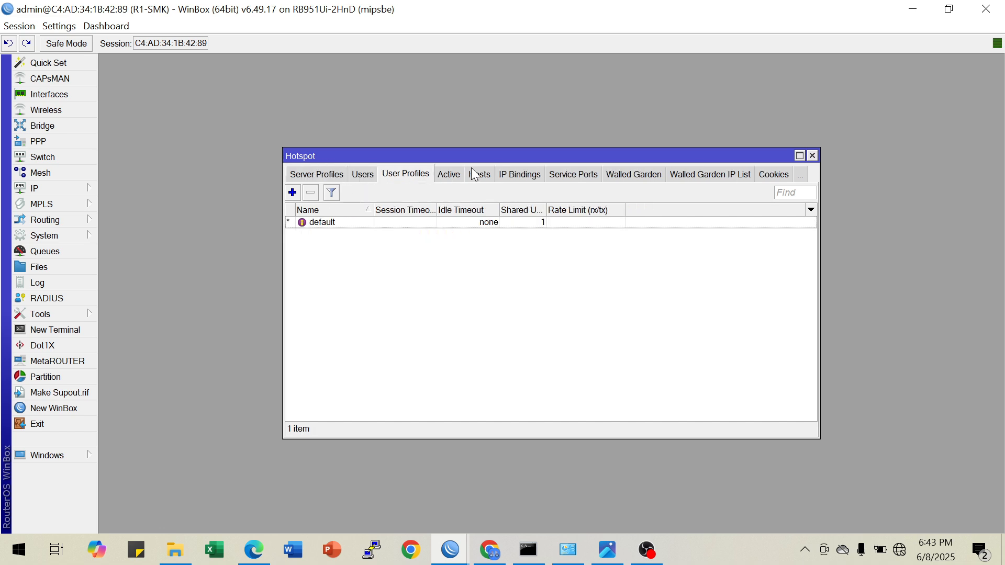
left_click(456, 179)
left_click(479, 178)
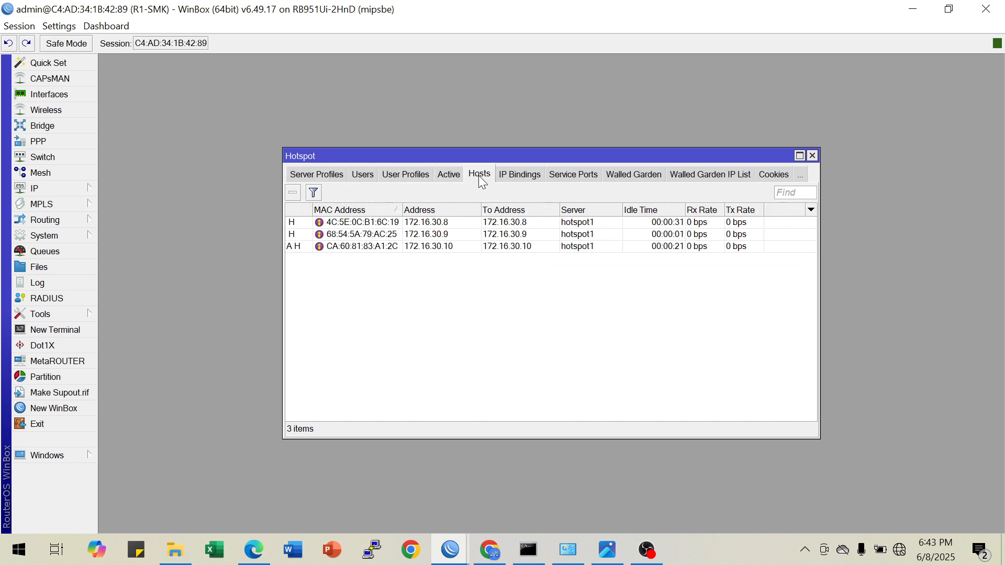
left_click(526, 181)
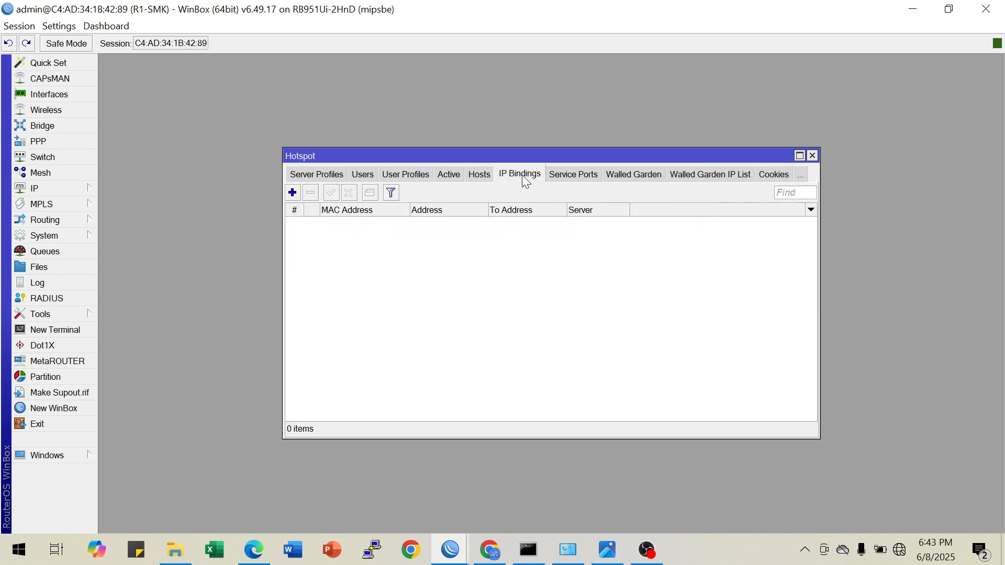
left_click(480, 179)
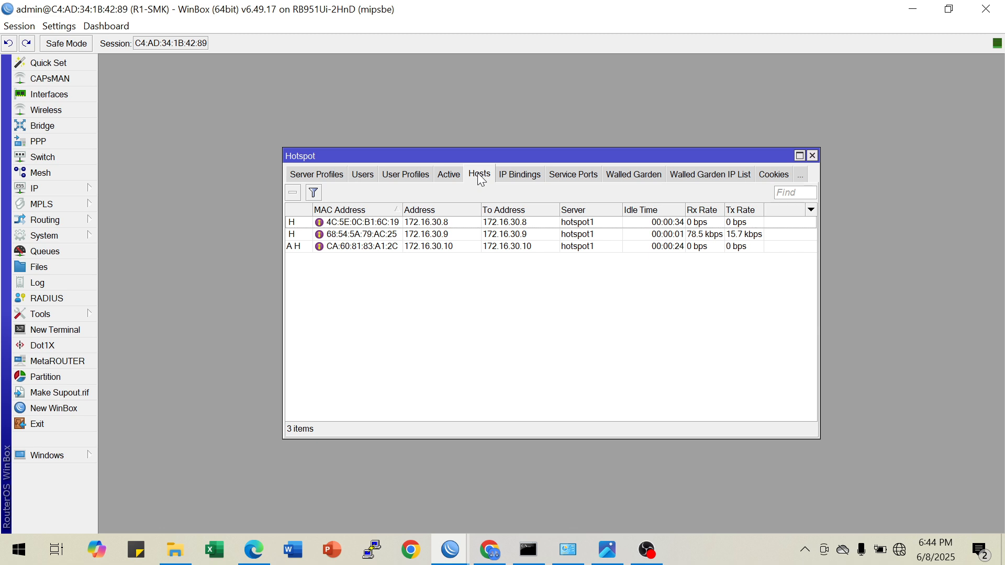
Check the details of the hotspot1 server on R1-SMK and close them without changes
left_click(308, 179)
left_click(302, 177)
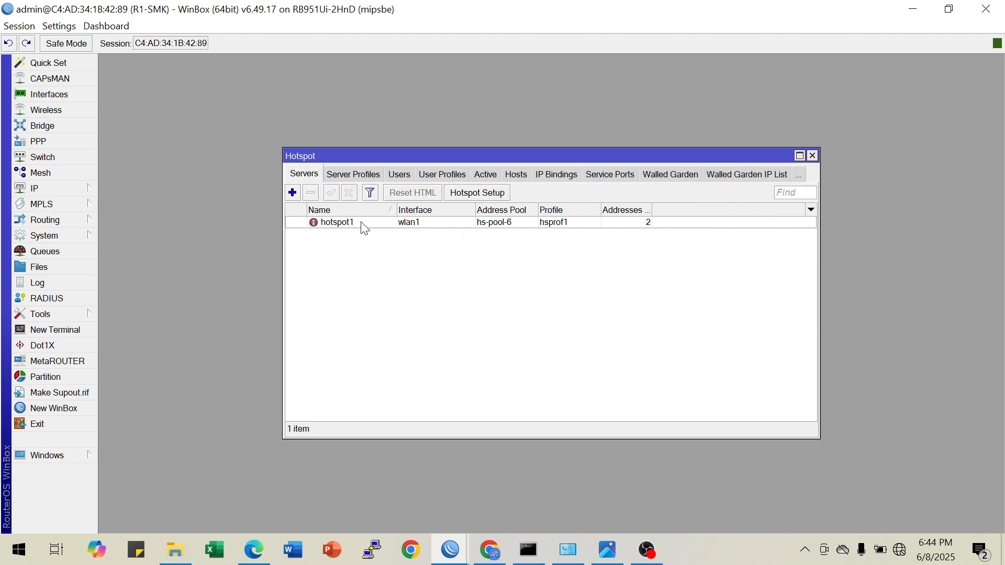
double_click(361, 222)
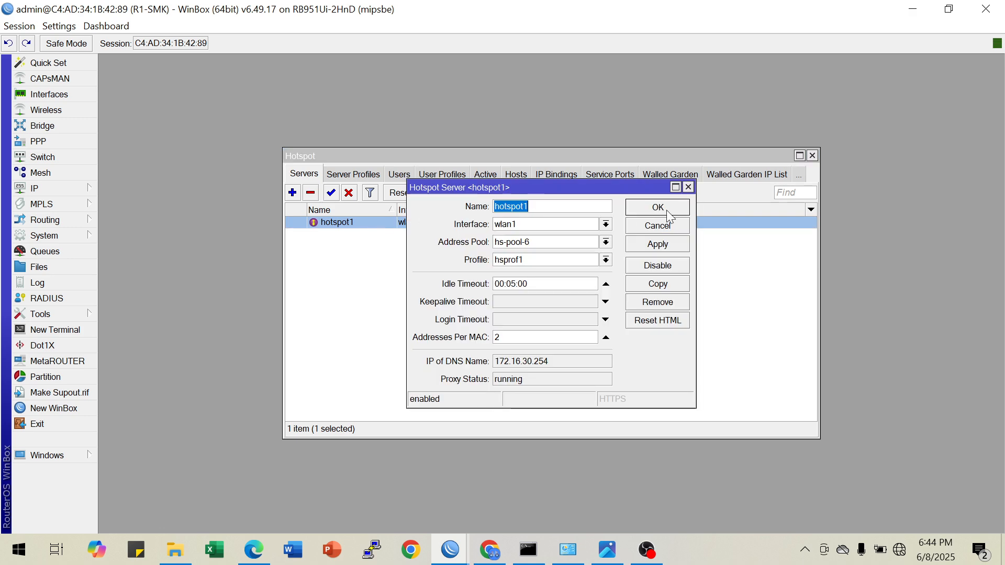
left_click(688, 188)
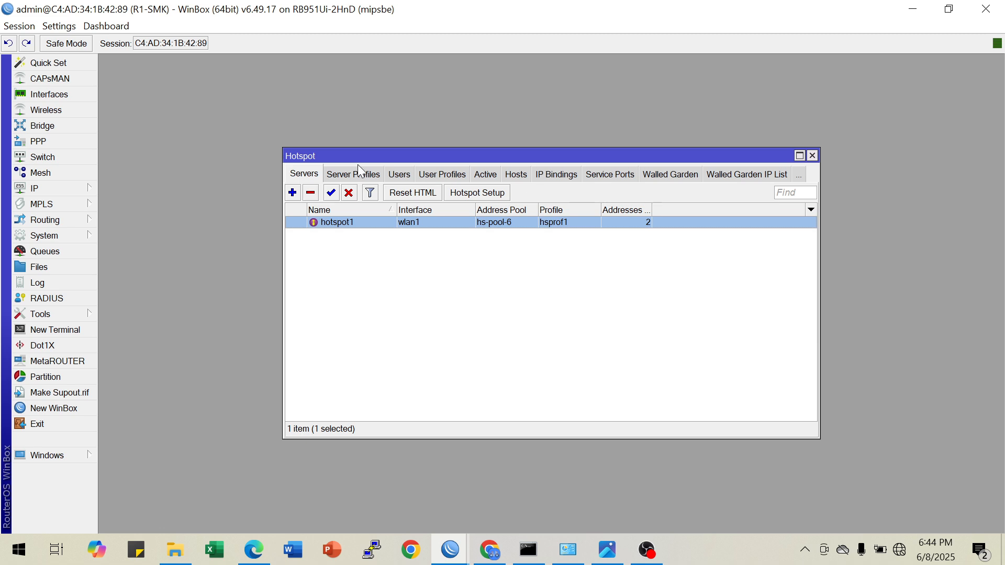
Review R1-SMK's hotspot server profiles, user profiles and active users, and widen the MAC Address column of the hosts list
left_click(348, 175)
left_click(407, 238)
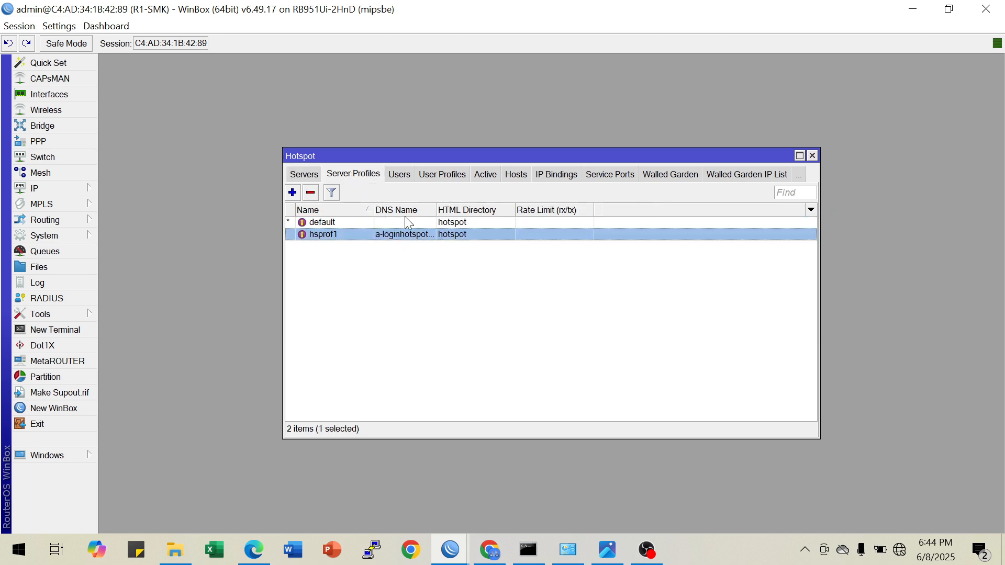
left_click(400, 175)
left_click(416, 179)
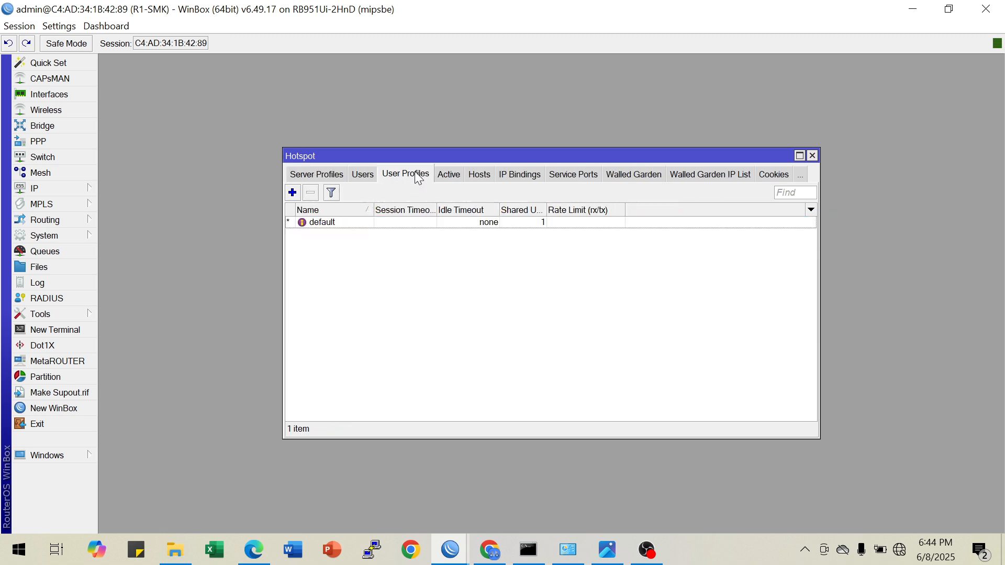
left_click(449, 178)
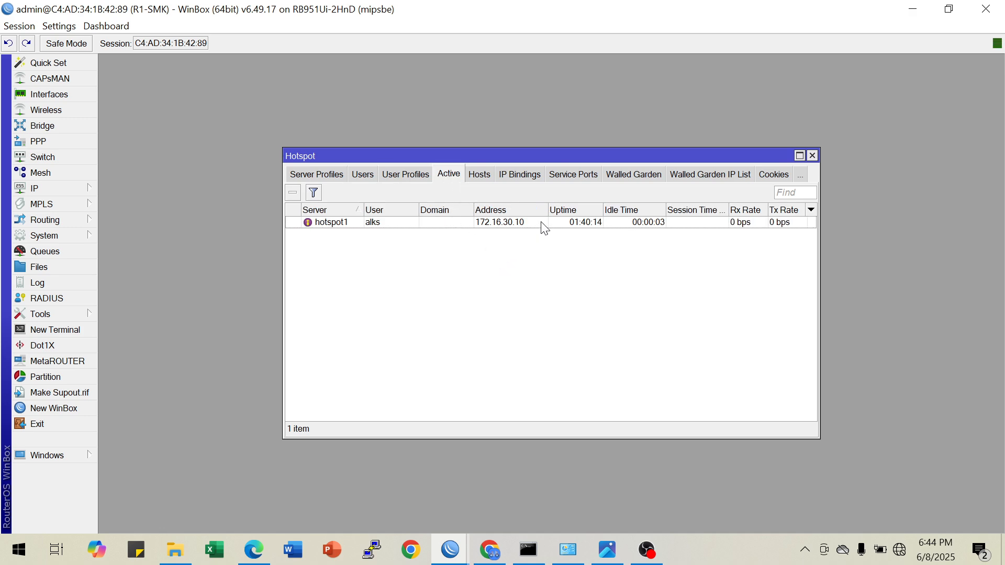
left_click(483, 177)
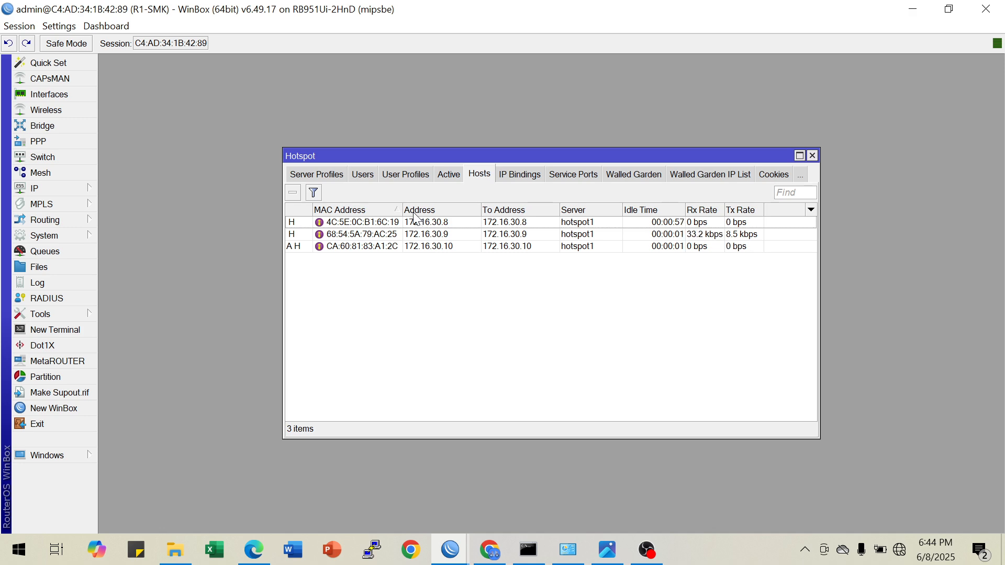
left_click_drag(402, 210, 414, 210)
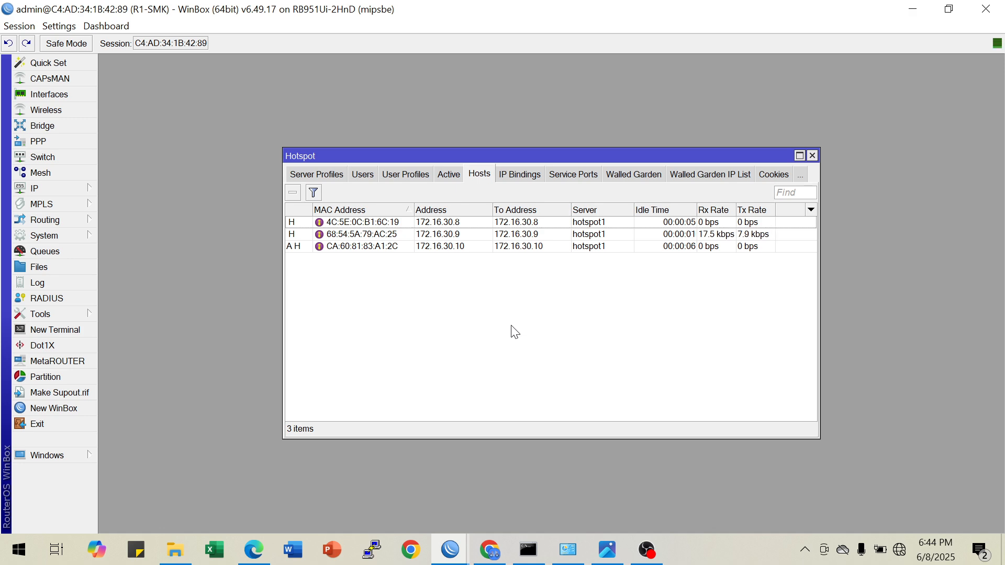
Switch to the R2-SMK session and check the wlan1 address in its IP address list
mouse_move(457, 543)
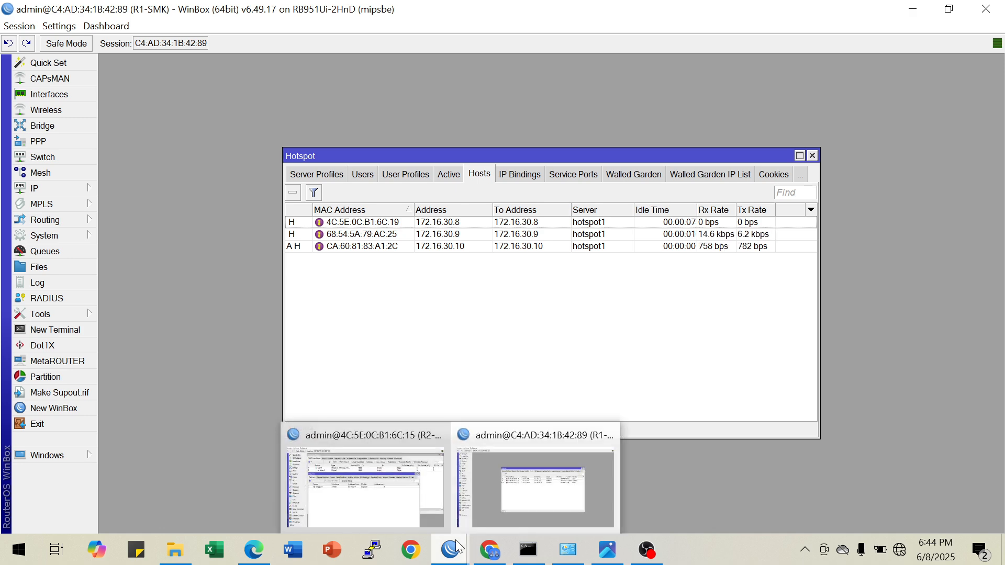
left_click(498, 500)
left_click(451, 546)
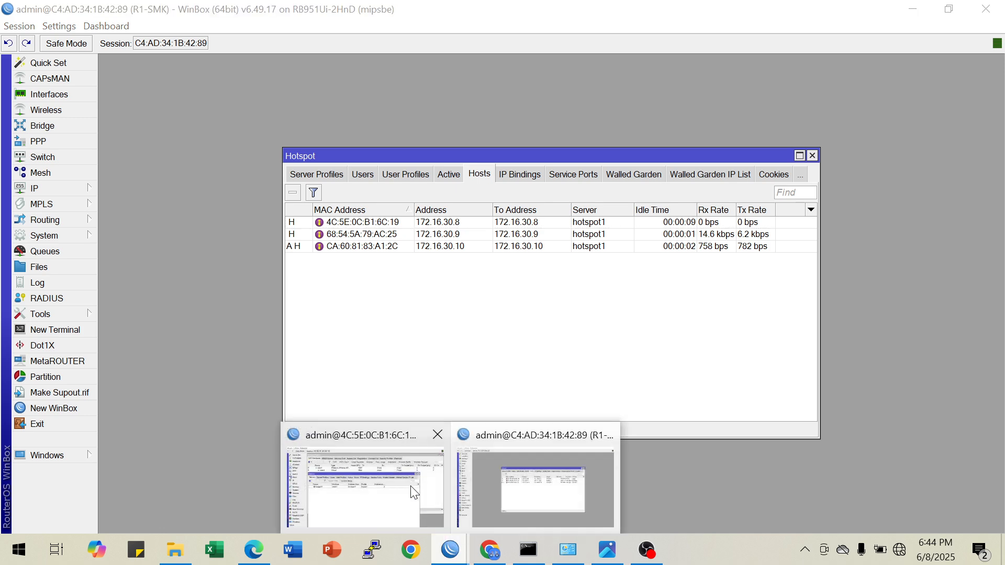
left_click(412, 488)
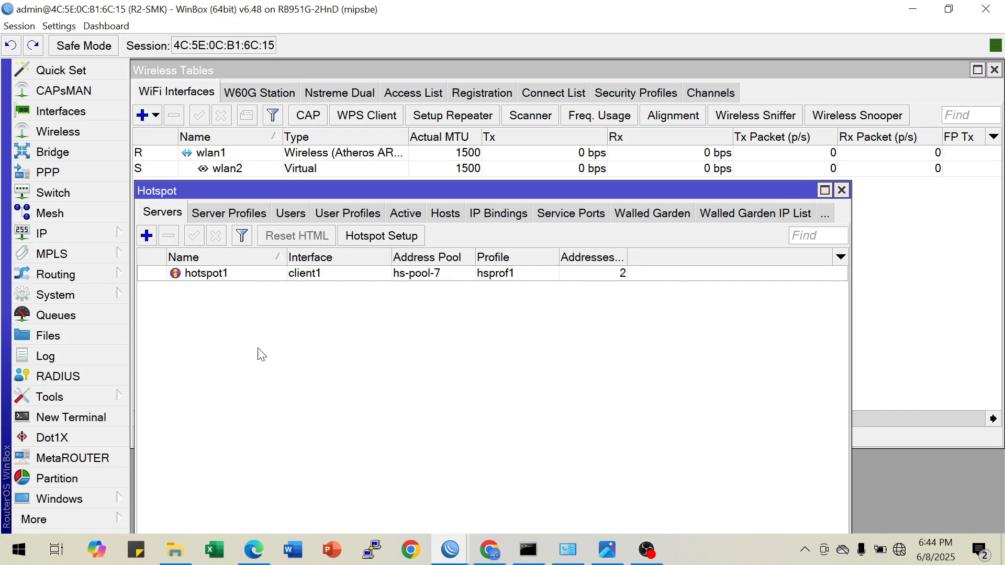
left_click(99, 235)
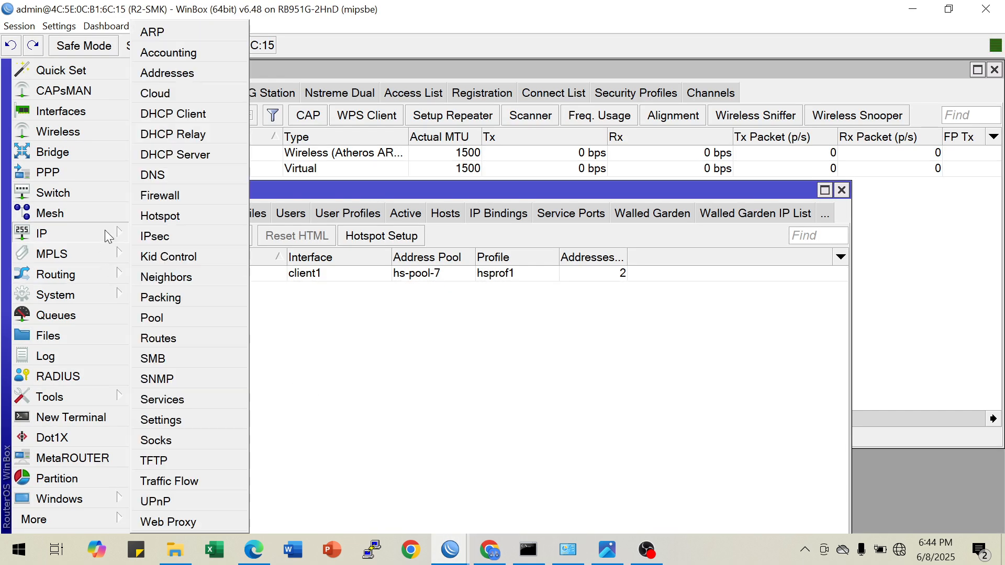
left_click(172, 73)
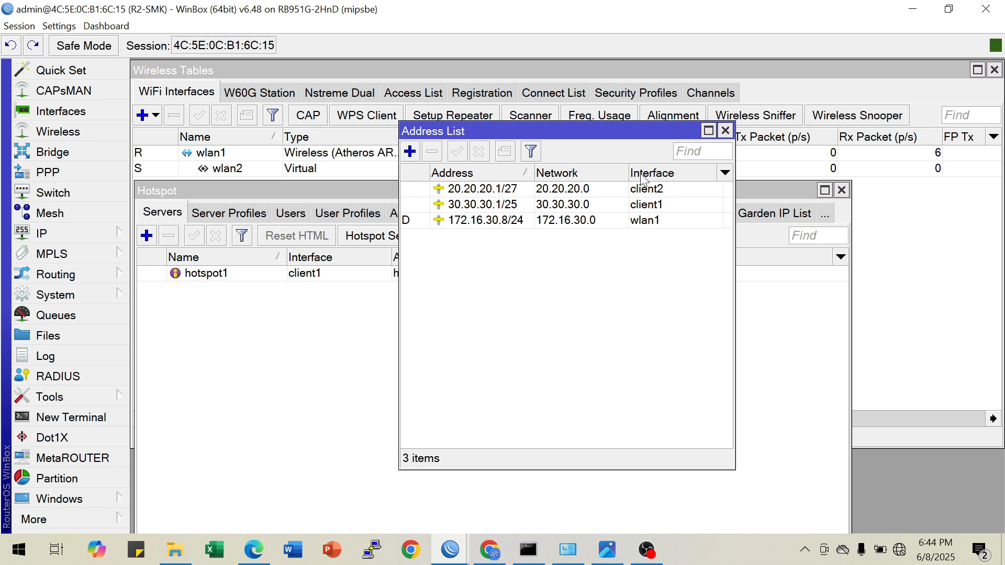
left_click(724, 132)
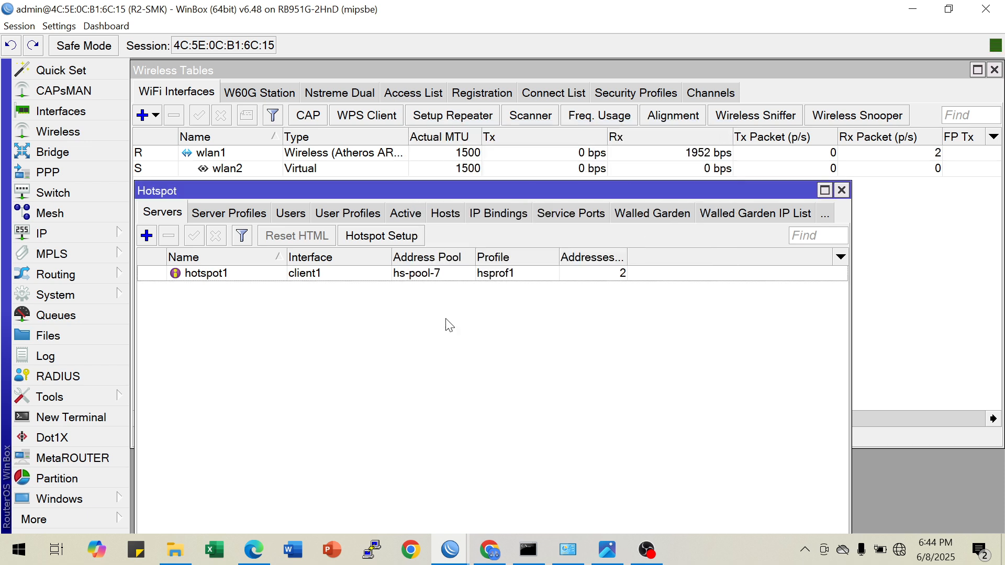
Back in the R1-SMK session, make a bypassed IP binding on hotspot1 for the host 172.16.30.8
mouse_move(451, 549)
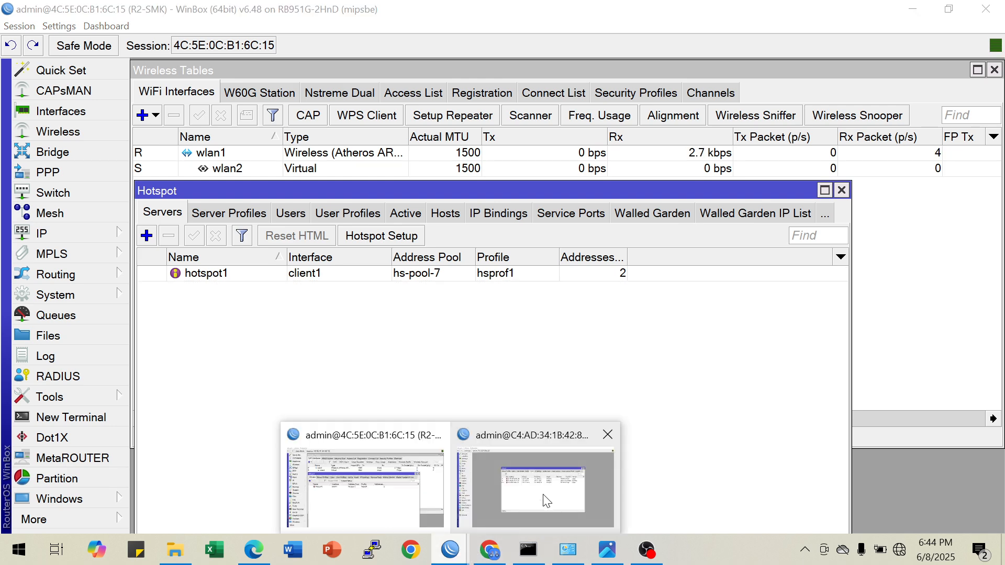
left_click(543, 494)
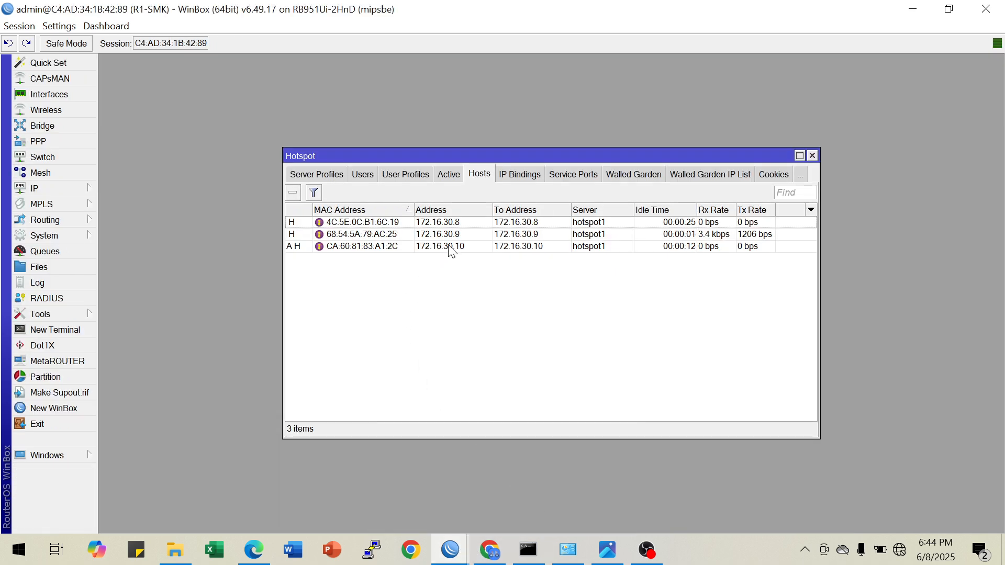
left_click(404, 224)
right_click(387, 226)
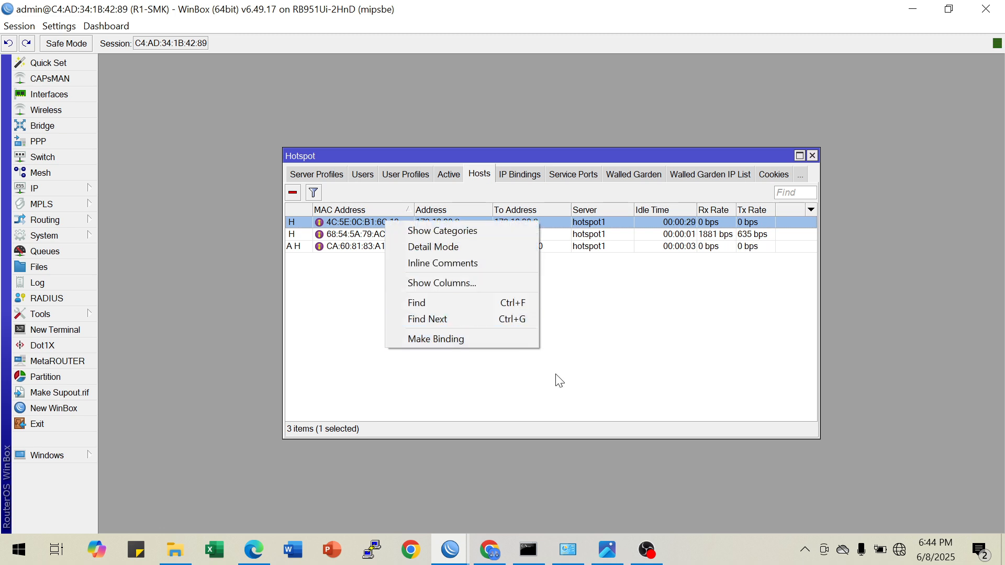
left_click(419, 339)
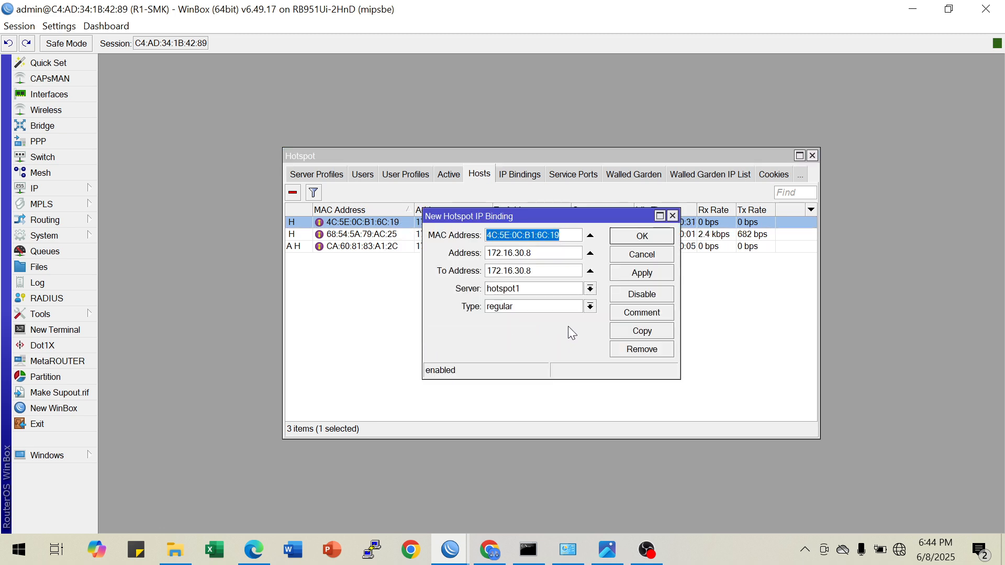
left_click(590, 307)
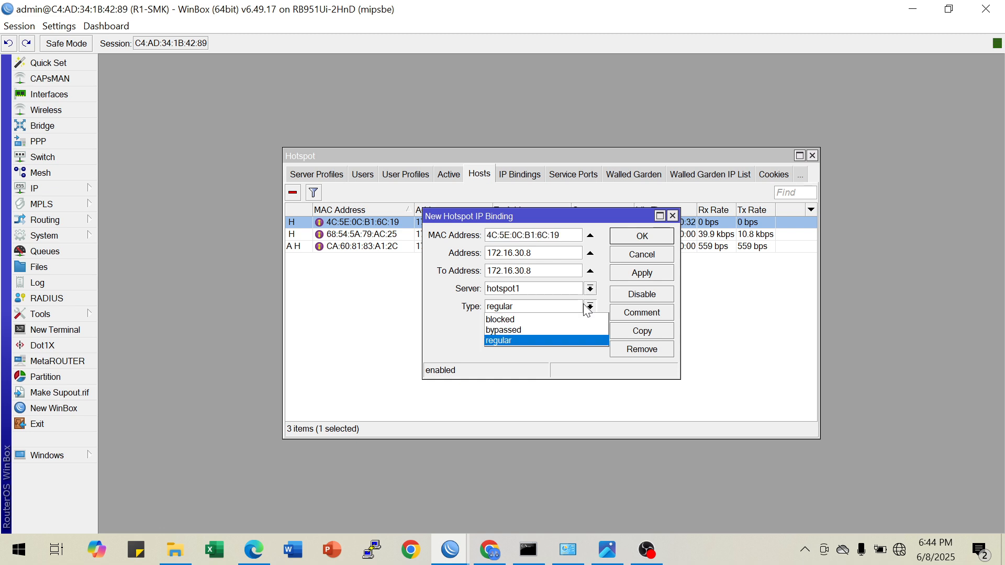
left_click(507, 330)
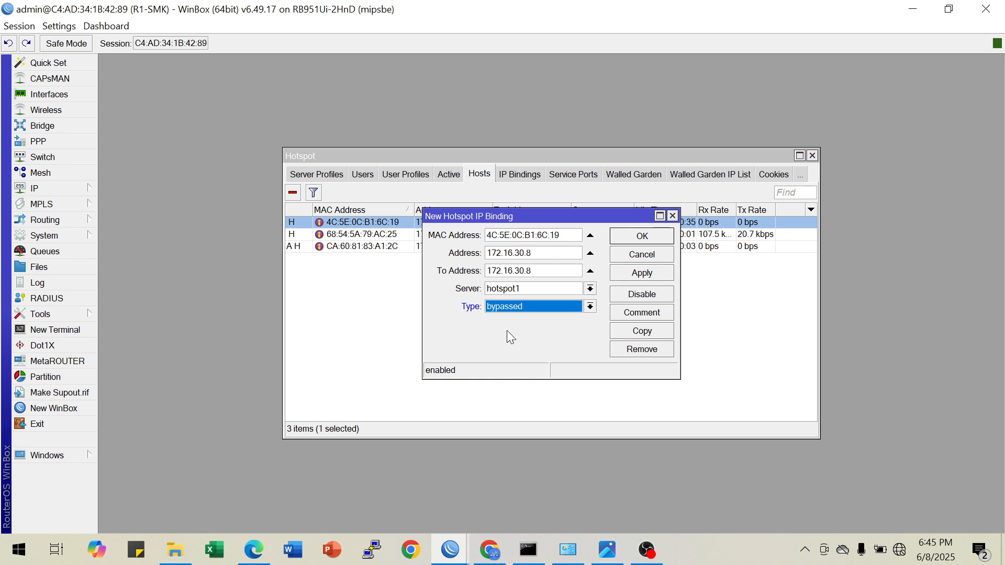
left_click(619, 273)
left_click(628, 239)
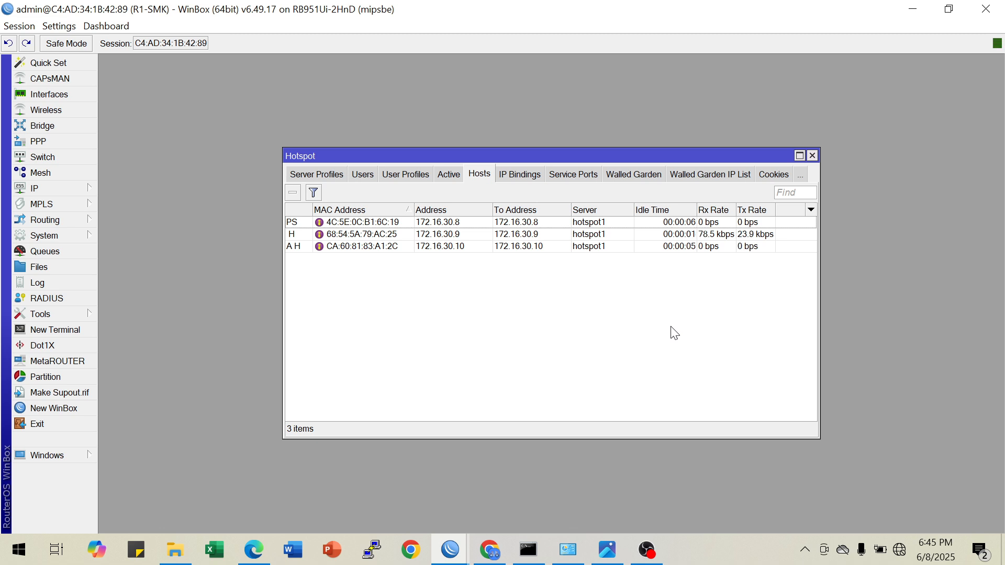
Switch to Chrome and read guide steps 10 and 11 on the bypassed binding type and the PS host status
left_click(497, 551)
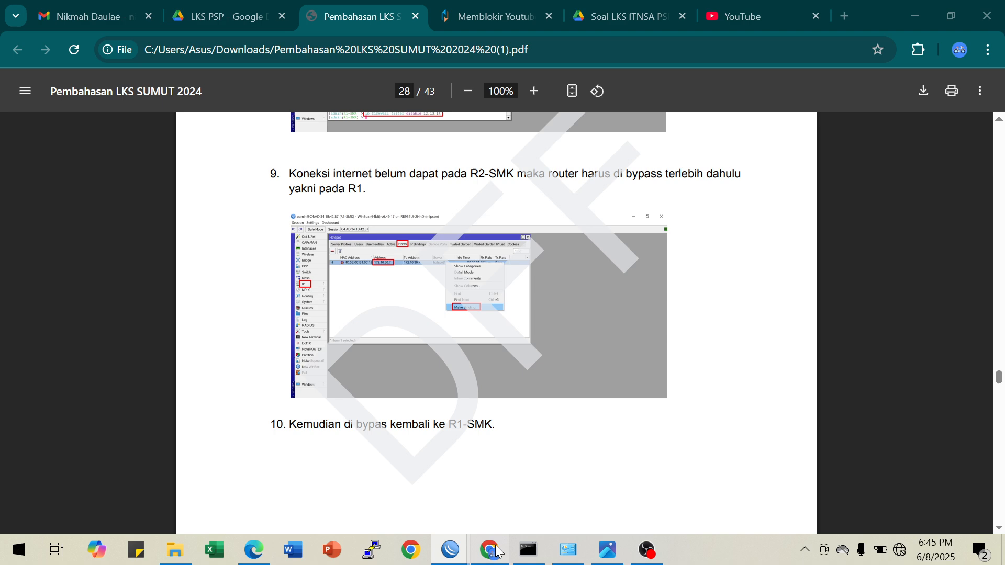
scroll(503, 388, "down", 6)
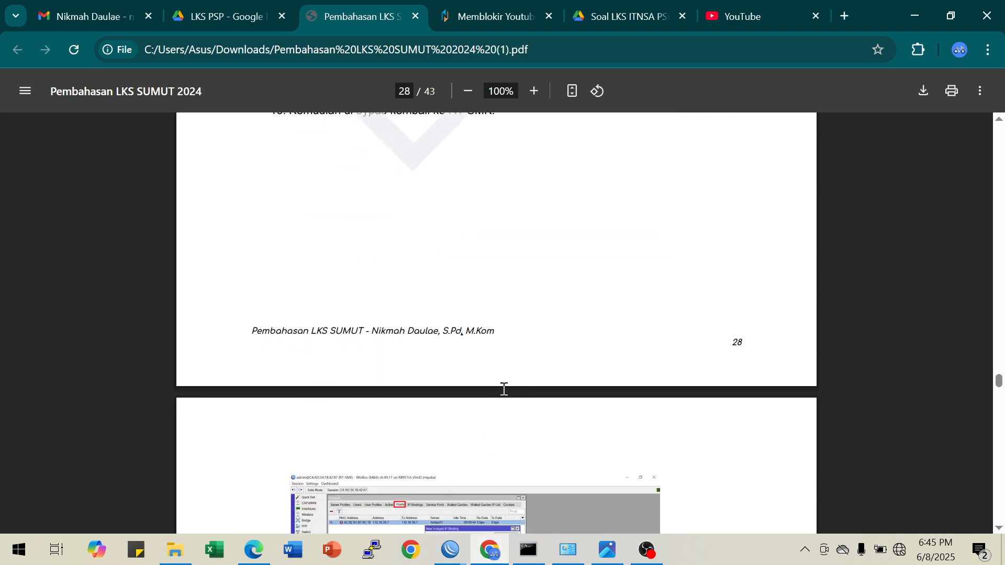
scroll(504, 388, "down", 3)
scroll(503, 389, "down", 5)
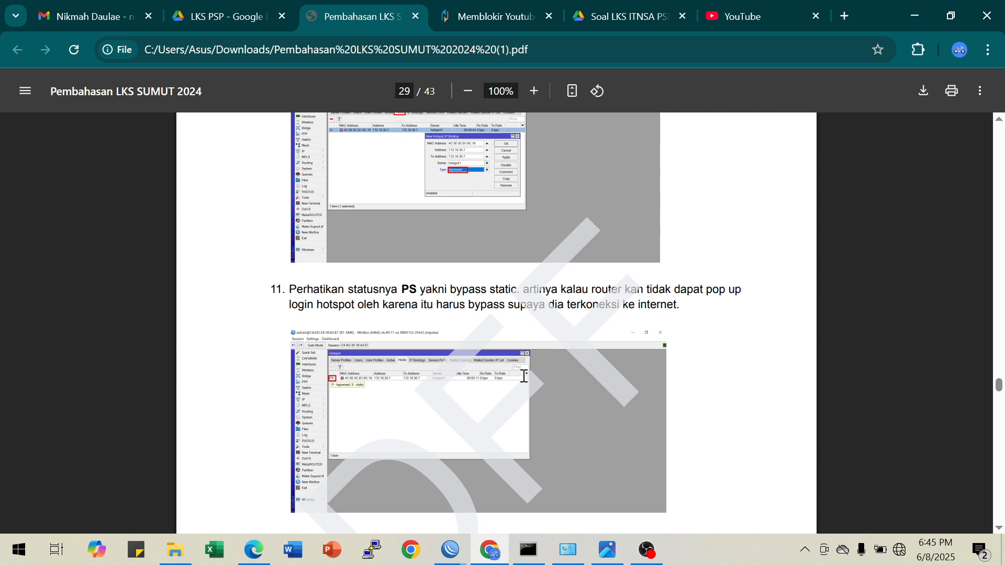
mouse_move(448, 556)
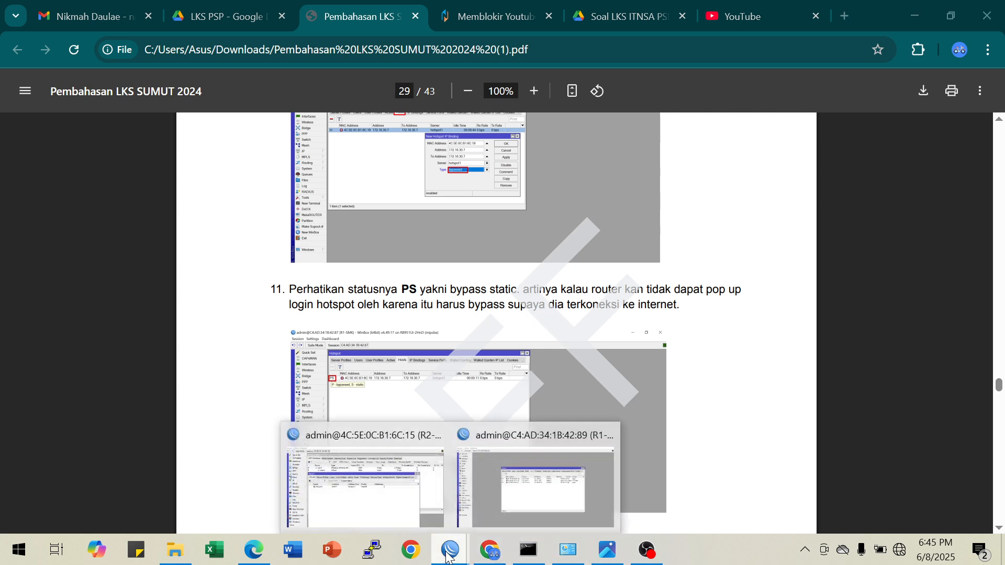
Switch to the R1-SMK session and check the status flags of the hosts in its hotspot hosts list
left_click(345, 503)
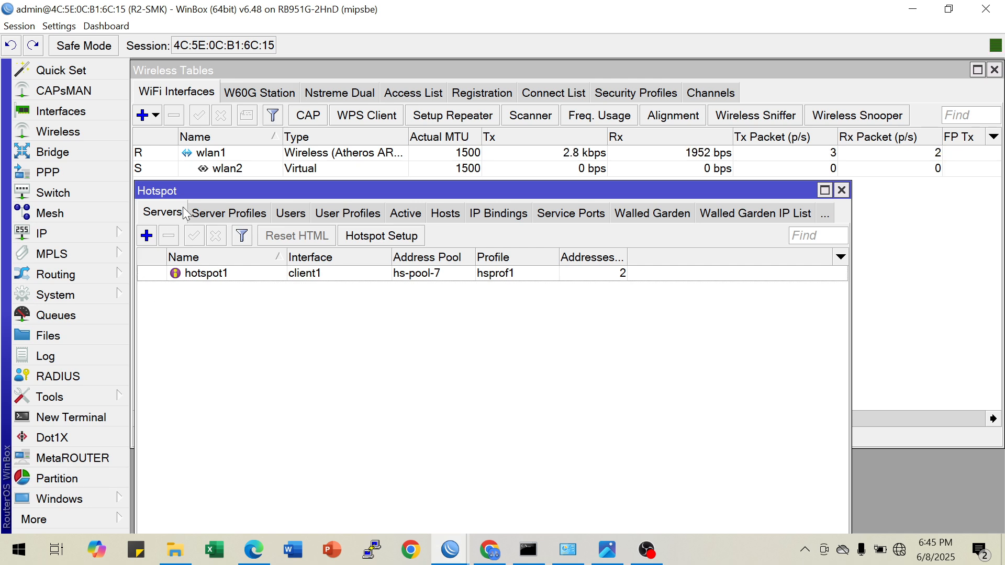
mouse_move(449, 558)
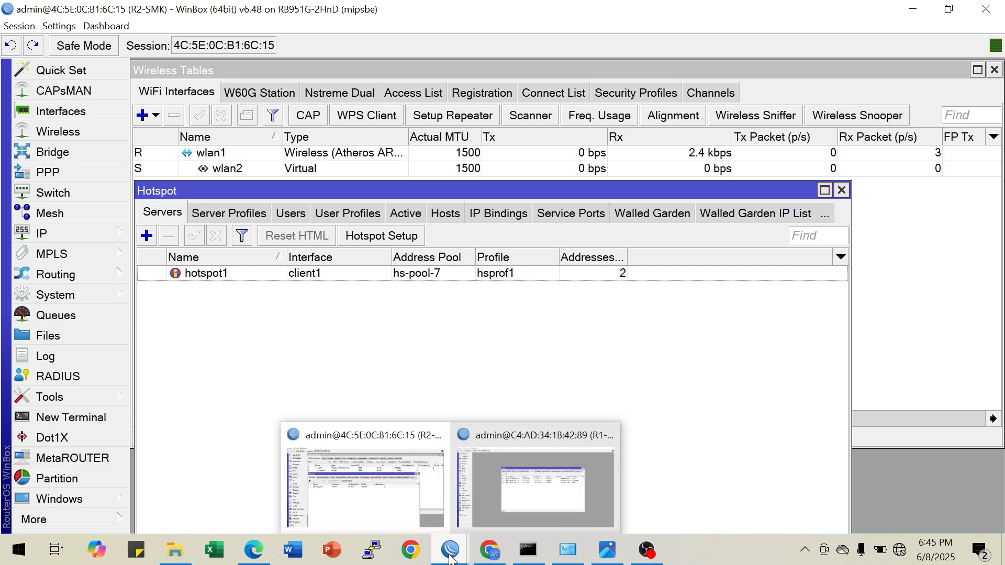
left_click(493, 514)
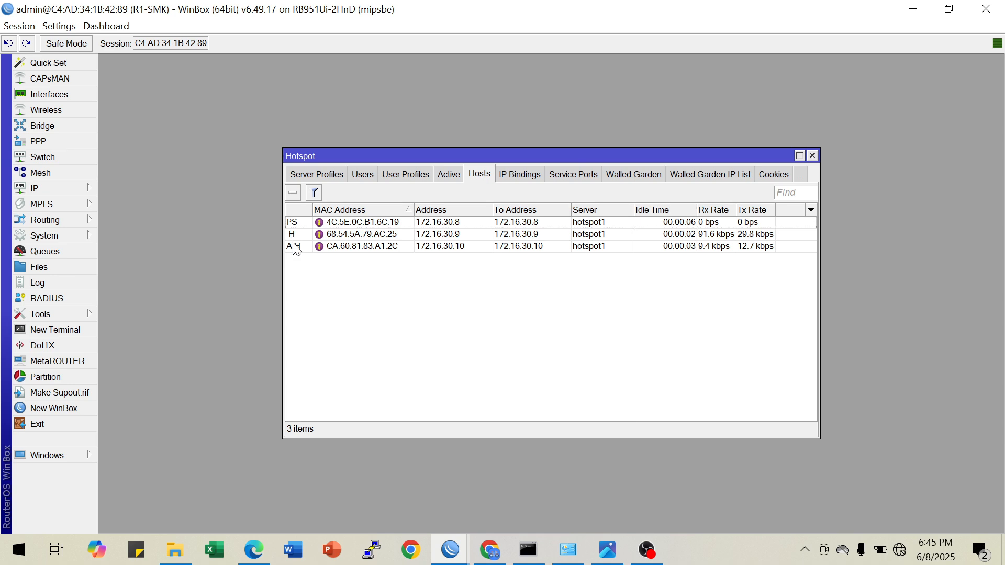
mouse_move(296, 229)
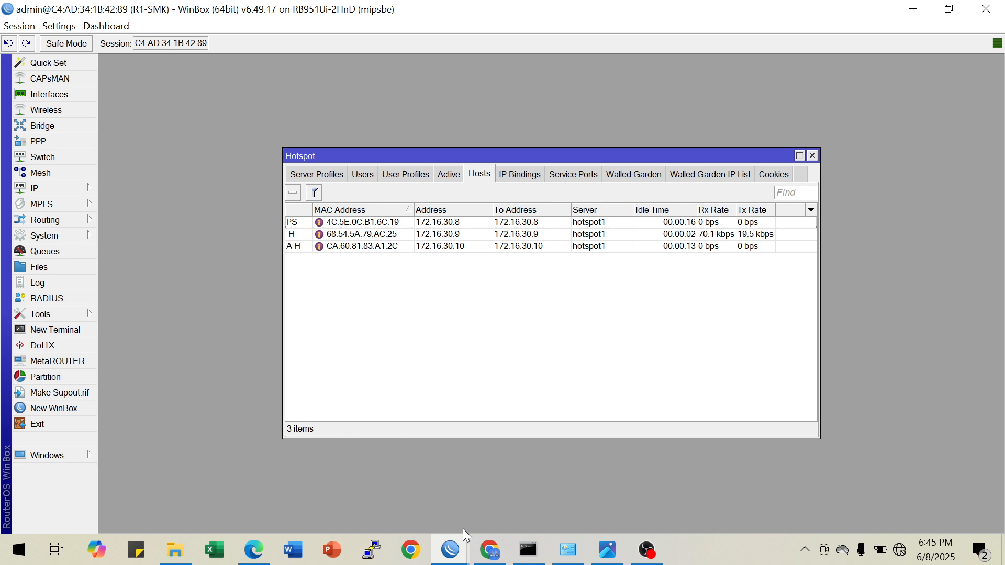
Switch to Chrome and read guide step 12 on verifying the connection again from R2-SMK
left_click(489, 549)
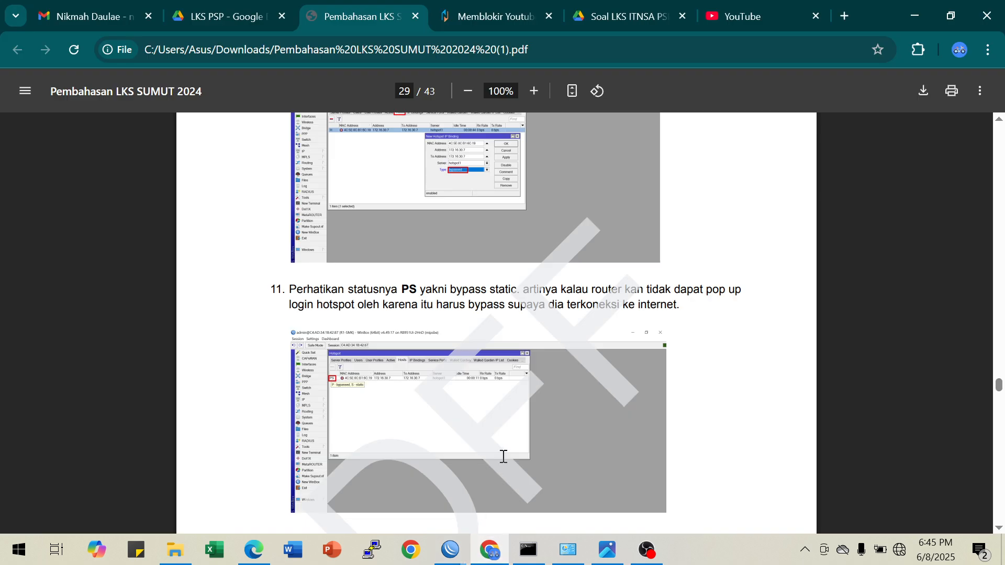
scroll(503, 456, "down", 2)
scroll(504, 456, "down", 3)
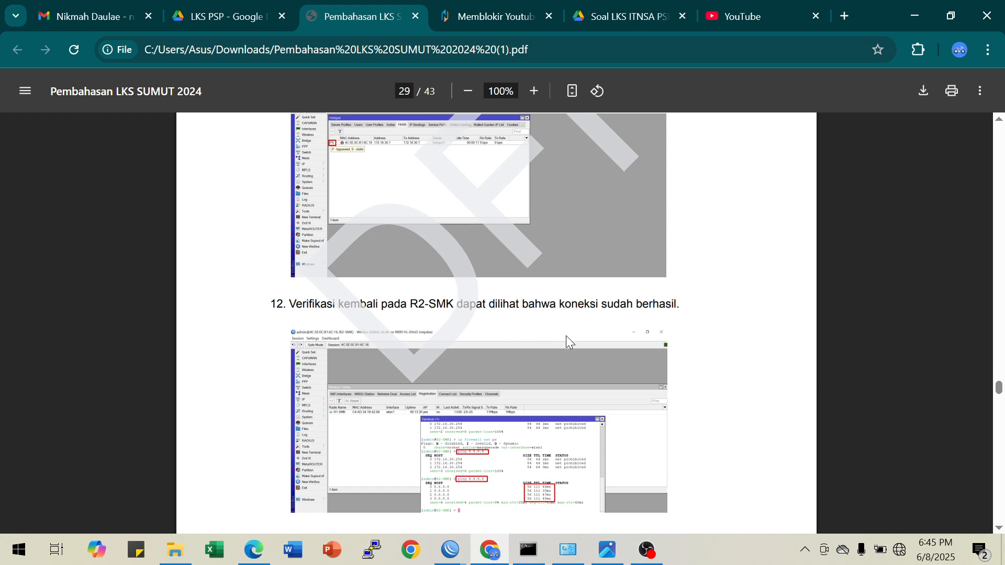
Switch to the R2-SMK session and print its IP addresses in a new terminal with "ip address pr"
mouse_move(453, 548)
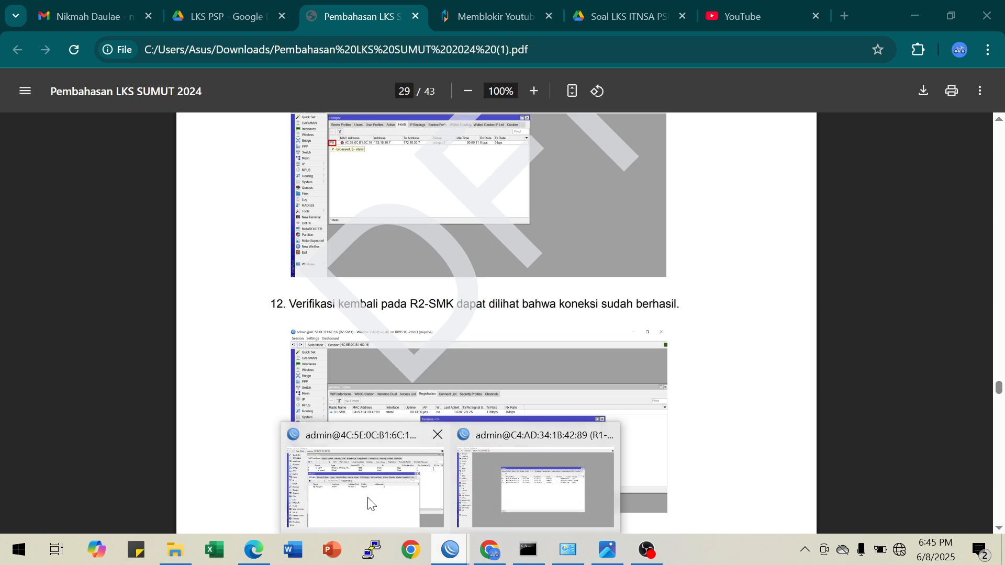
left_click(370, 503)
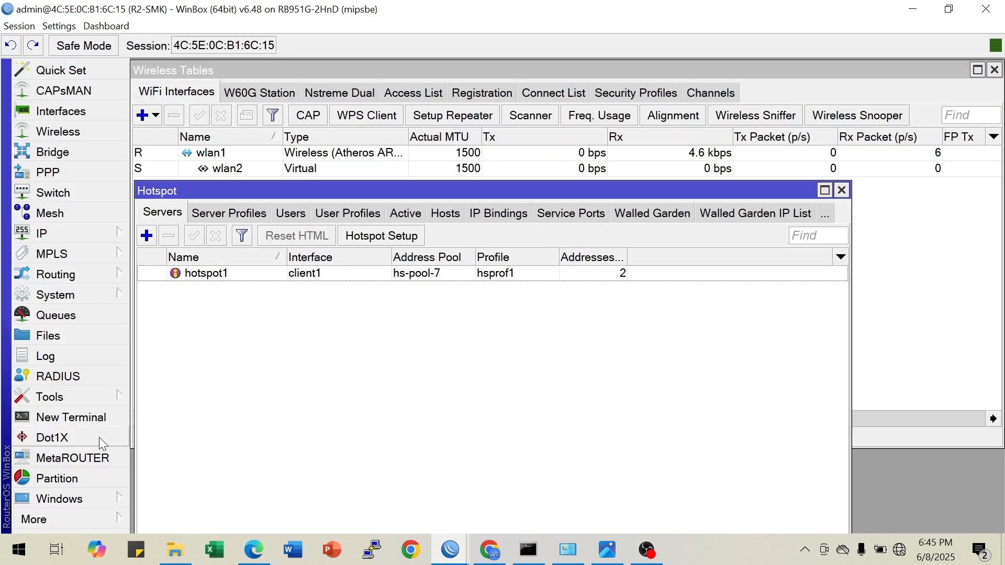
left_click(106, 418)
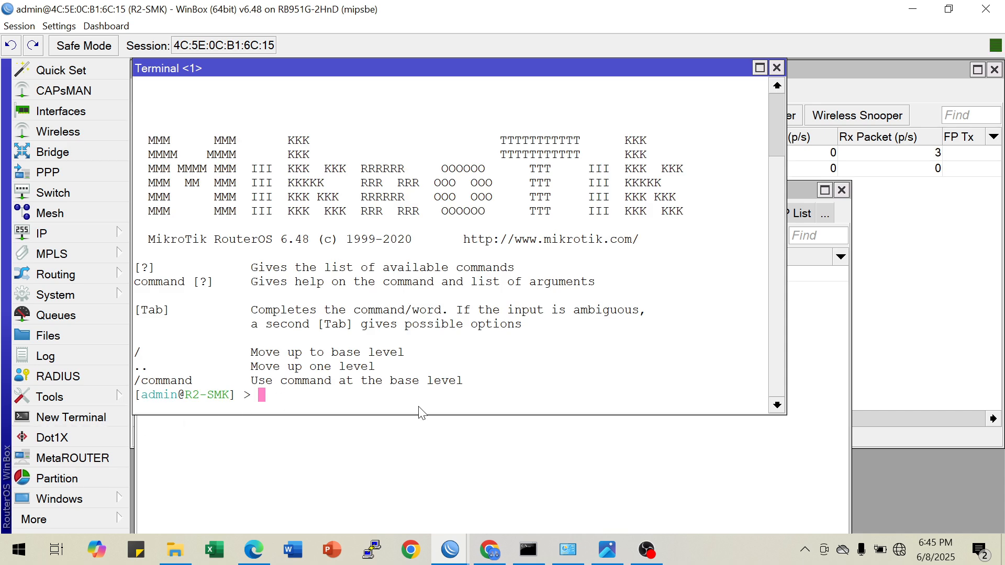
key("Up")
key("Up")
key("Up")
key("Up")
key("Up")
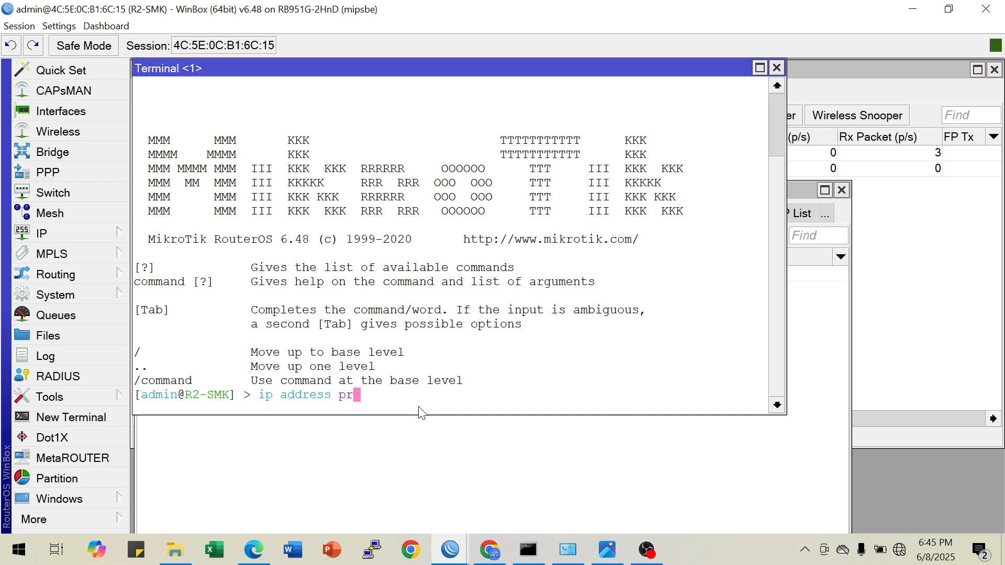
key("Down")
key("BackSpace")
key("BackSpace")
key("BackSpace")
key("BackSpace")
key("BackSpace")
key("BackSpace")
key("BackSpace")
key("BackSpace")
key("BackSpace")
key("BackSpace")
key("BackSpace")
key("BackSpace")
key("BackSpace")
type("ping")
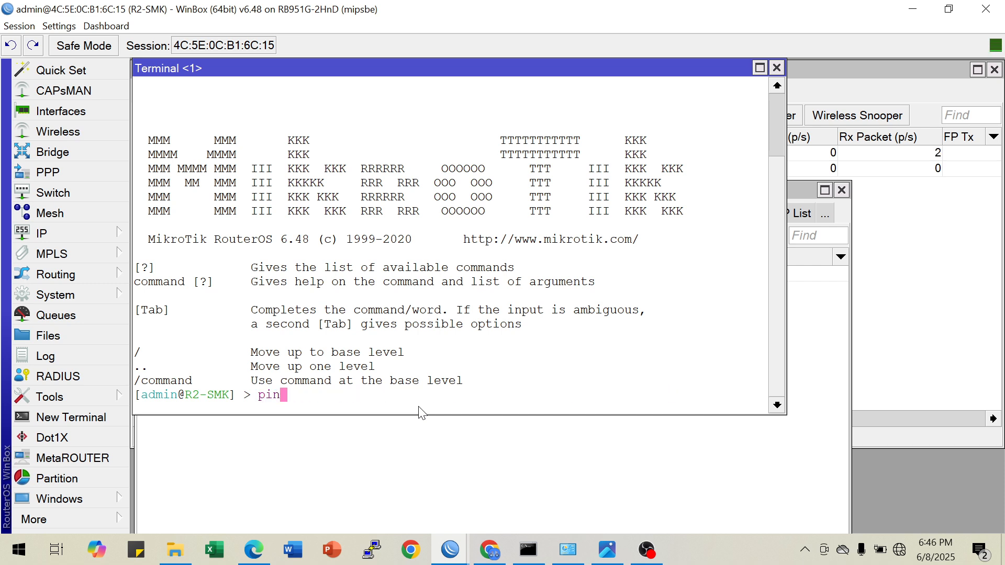
key("BackSpace")
key("BackSpace")
key("BackSpace")
key("BackSpace")
key("BackSpace")
key("BackSpace")
type("ip address pr")
key("Return")
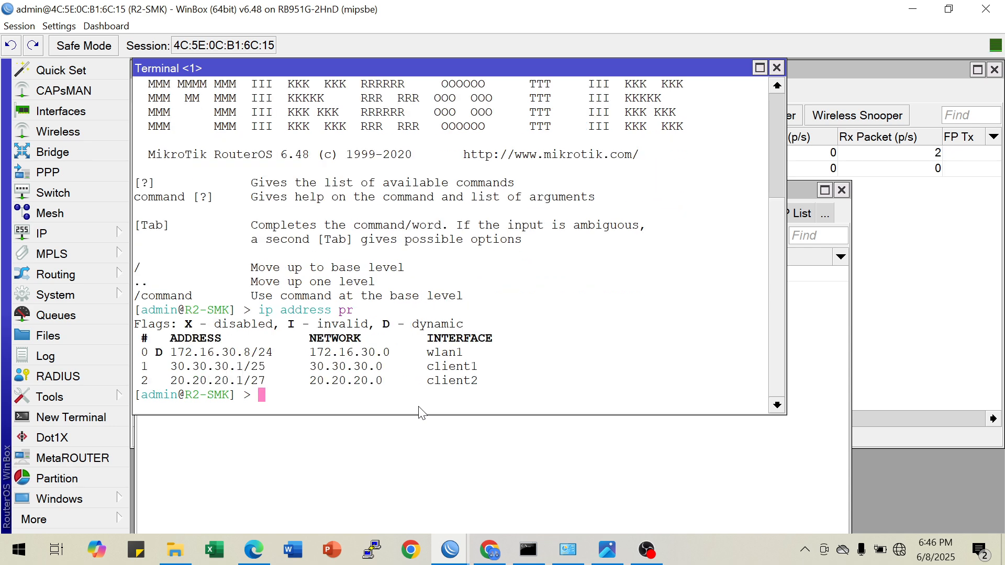
Print R2-SMK's routing table in the terminal with "ip route pr"
type("ip route pr")
key("Return")
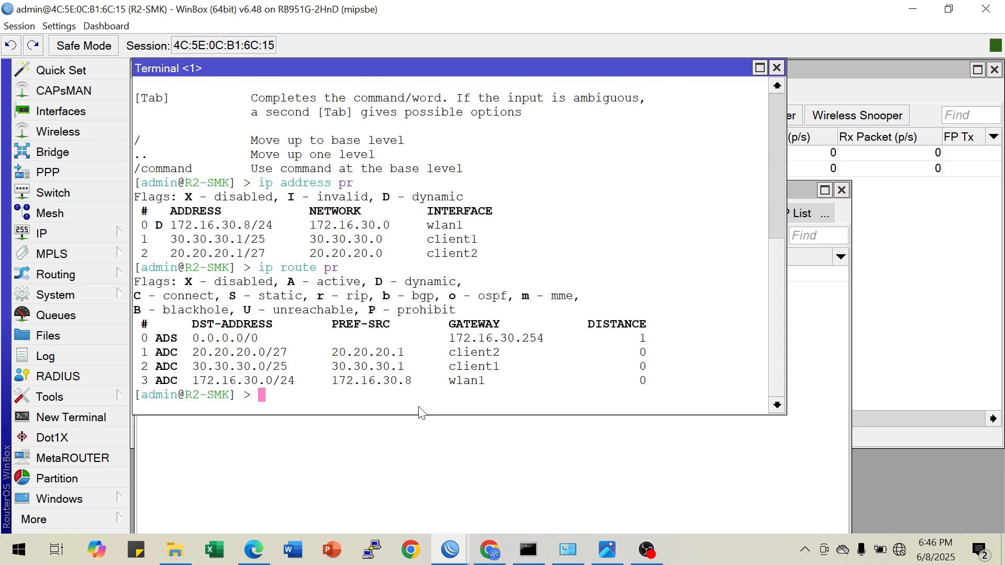
Ping the gateway 172.16.30.254 from the R2-SMK terminal and stop the ping after a few replies
type("ping 172.16.30.254")
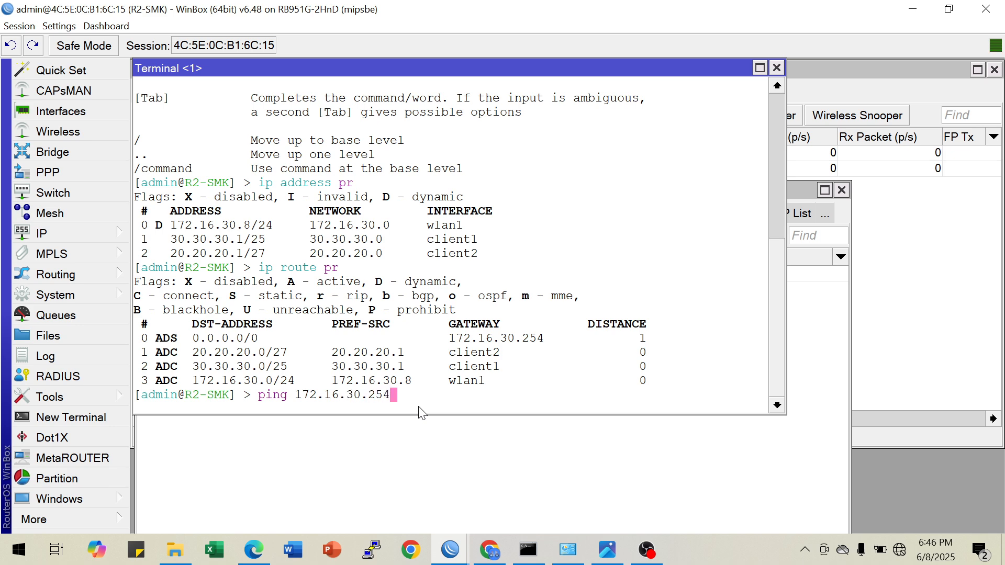
key("Return")
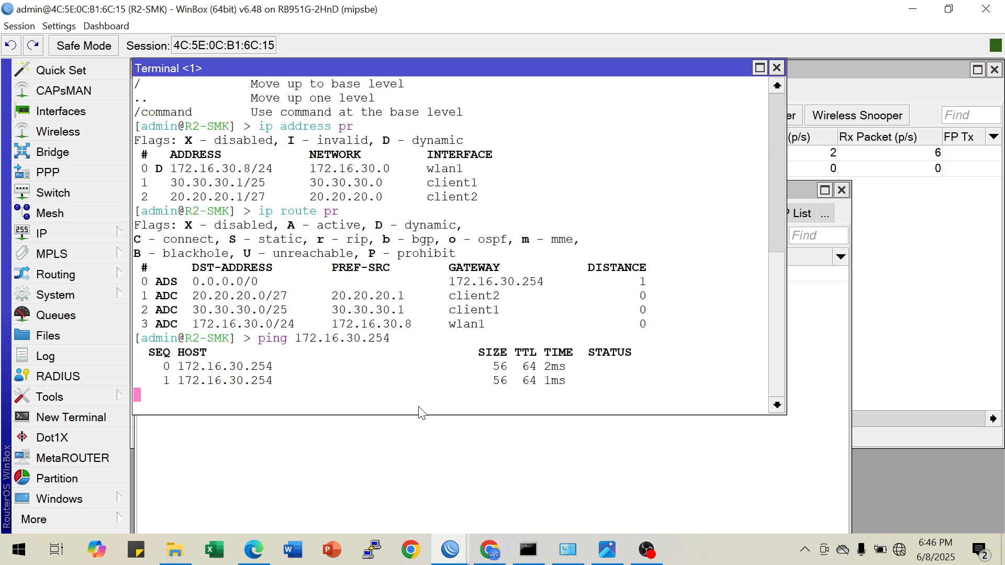
key("ctrl+c")
Ping 8.8.8.8 from R2-SMK to test internet access, stop the ping and close the terminal
type("ping ")
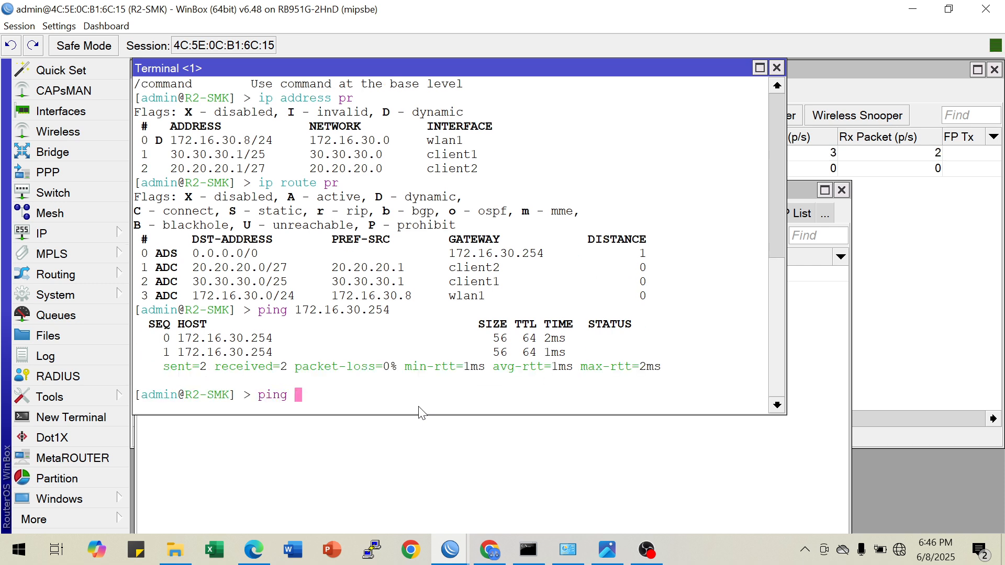
type("8.8.8.8")
key("Return")
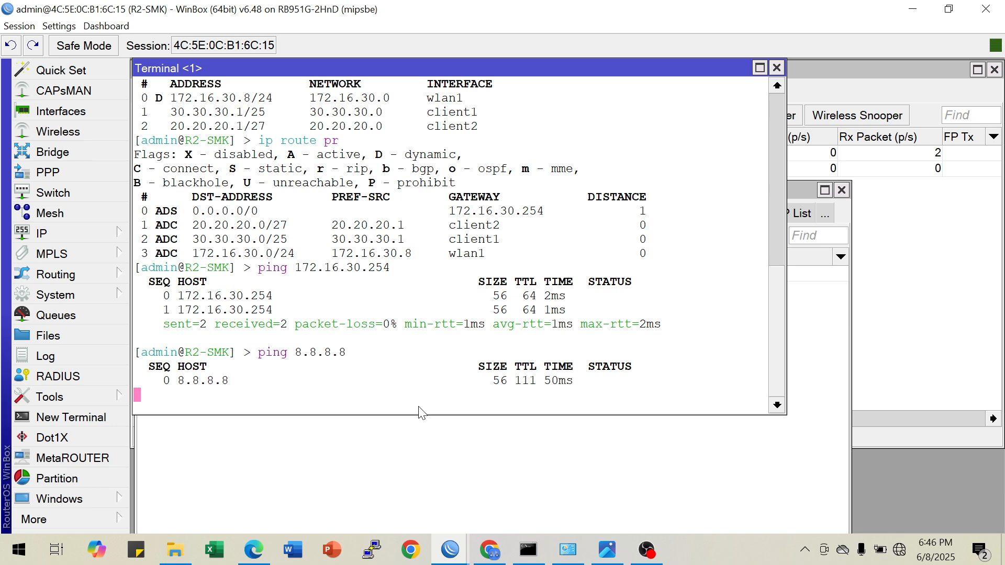
key("ctrl+c")
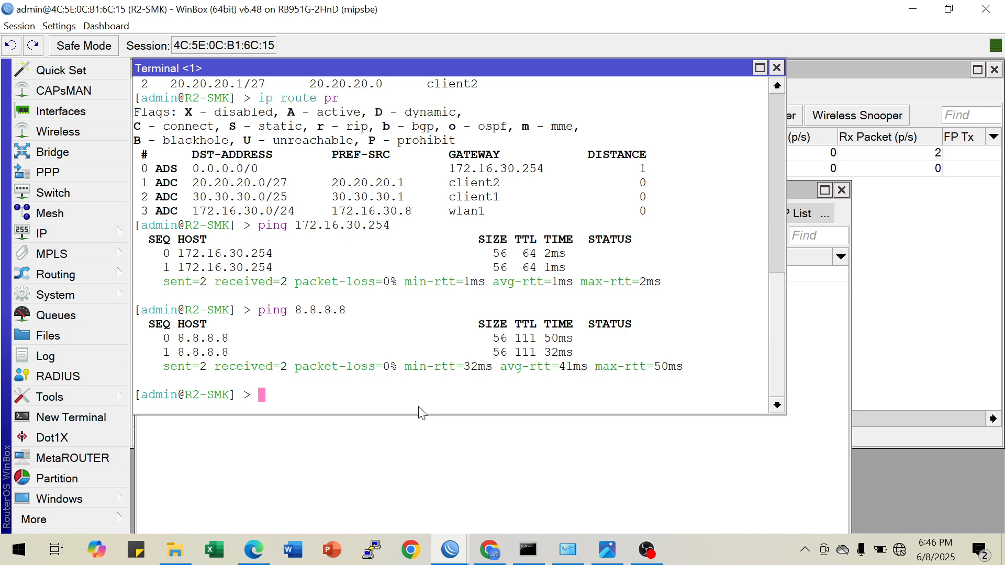
left_click(777, 68)
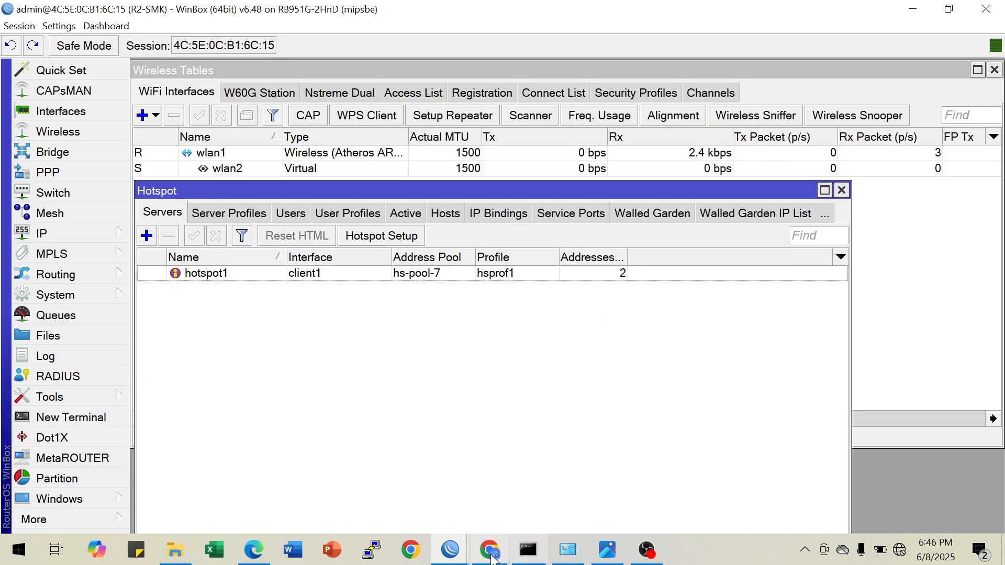
Recheck the host flags in R1-SMK's hotspot hosts list and view the network topology image in Photos
mouse_move(454, 554)
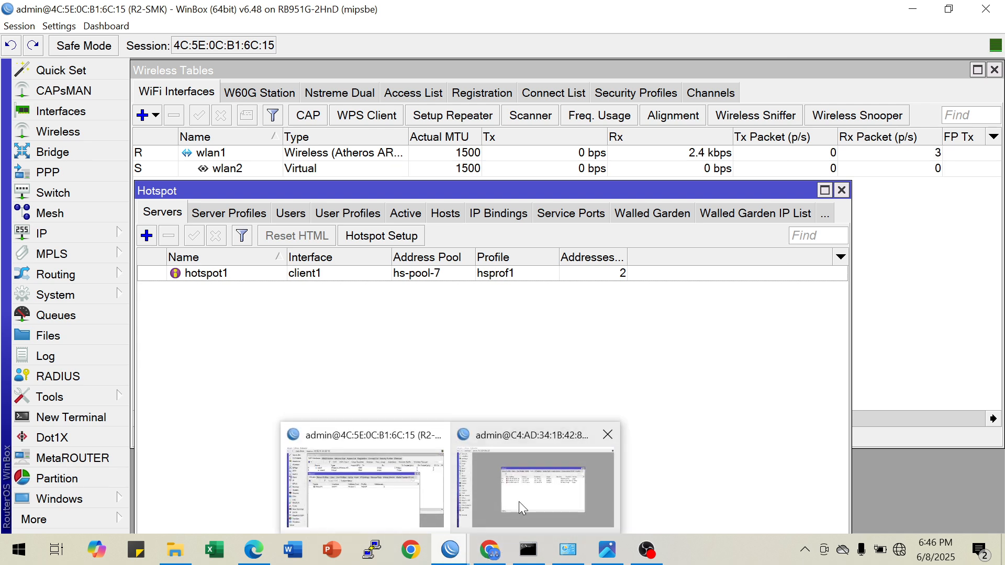
left_click(522, 499)
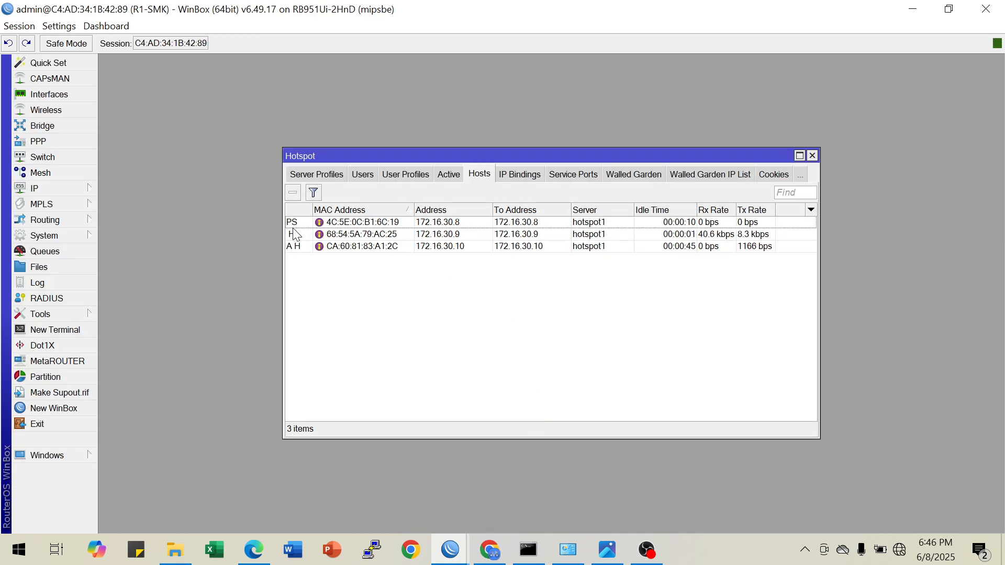
mouse_move(295, 230)
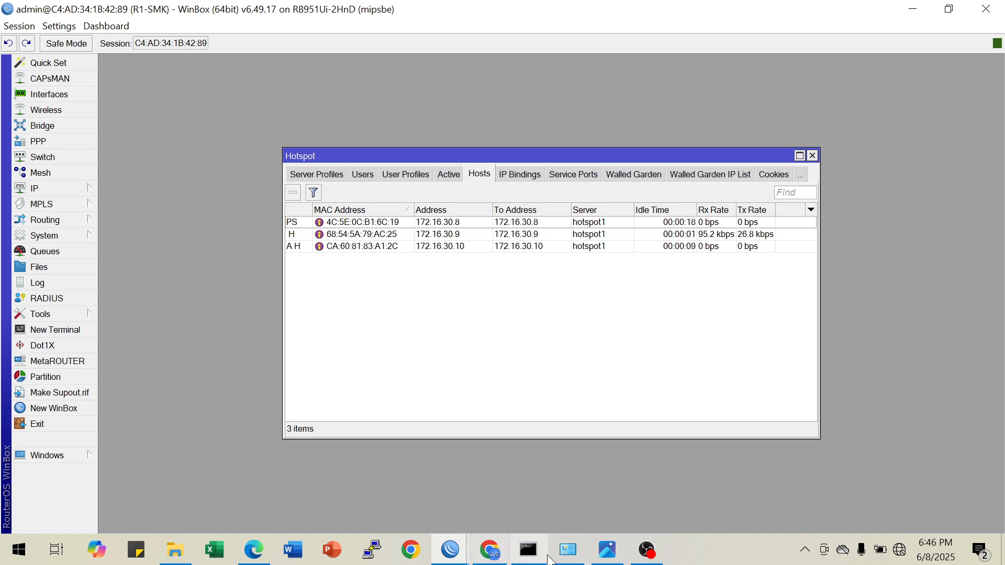
left_click(607, 550)
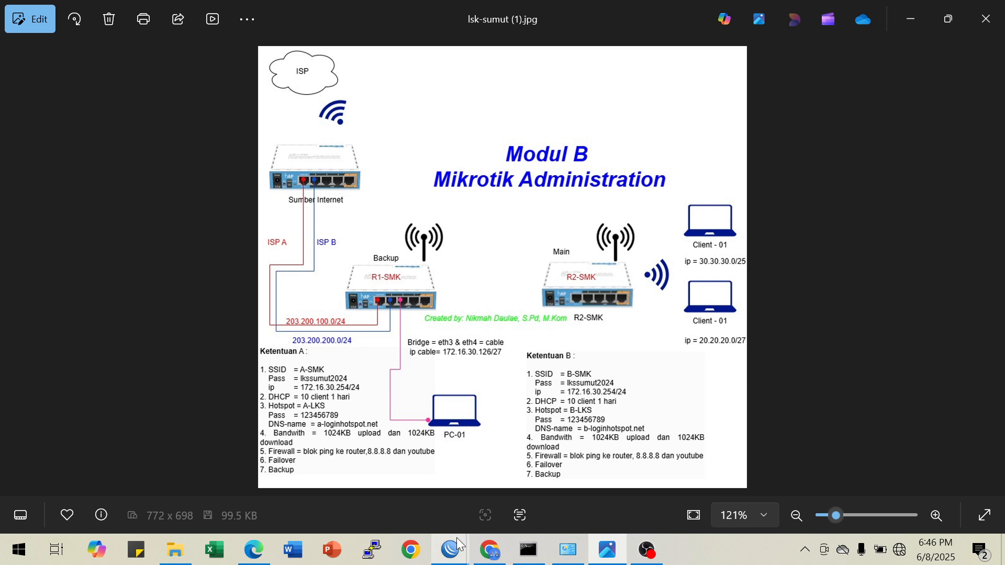
Return to the R2-SMK session and reopen the Hotspot window to check which interface its server uses
mouse_move(446, 539)
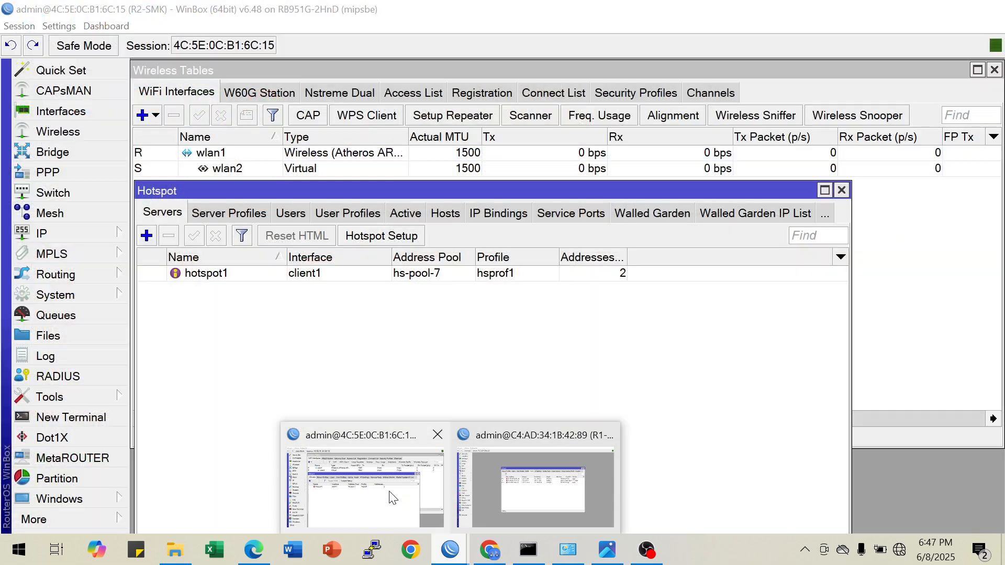
left_click(392, 497)
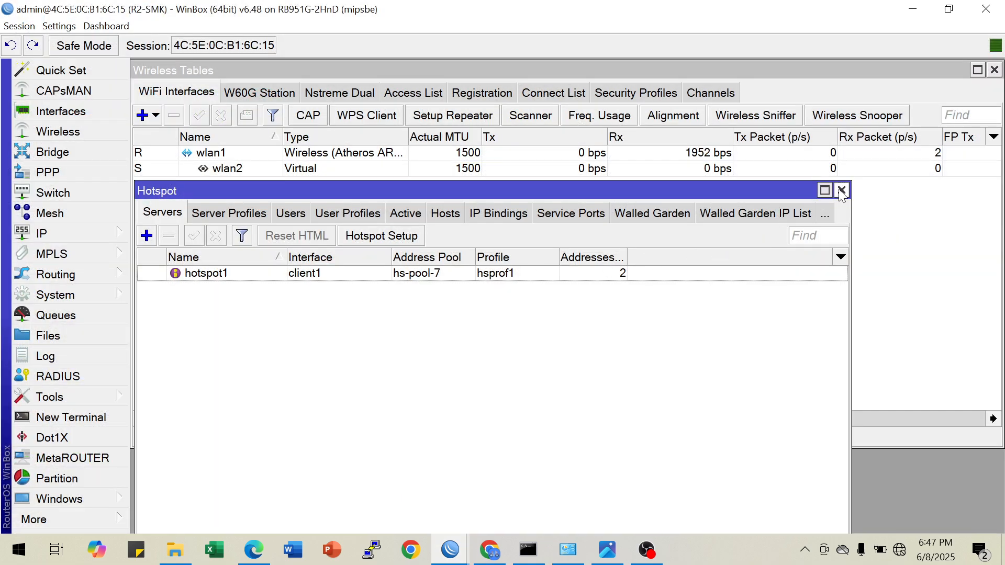
left_click(841, 191)
left_click(95, 233)
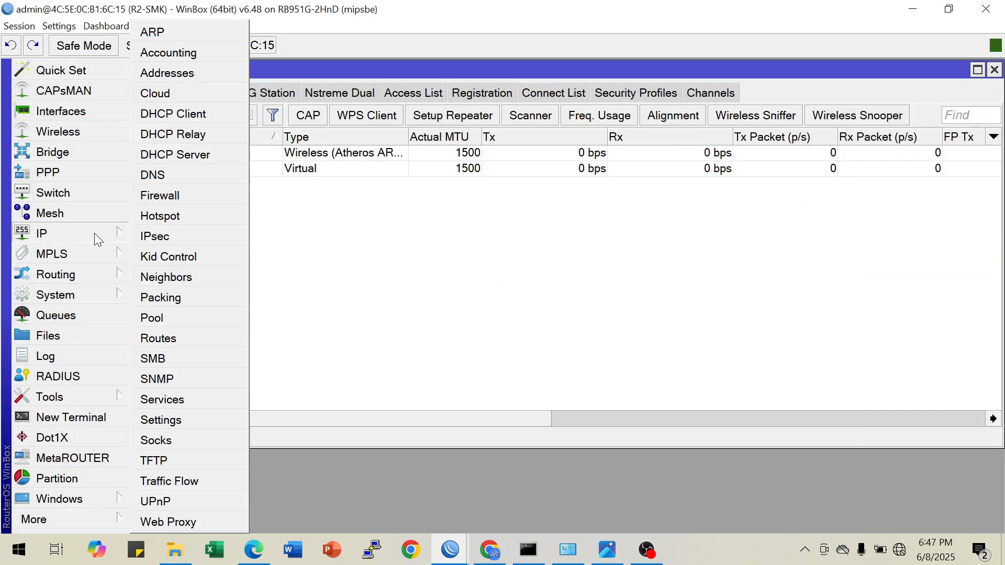
left_click(152, 216)
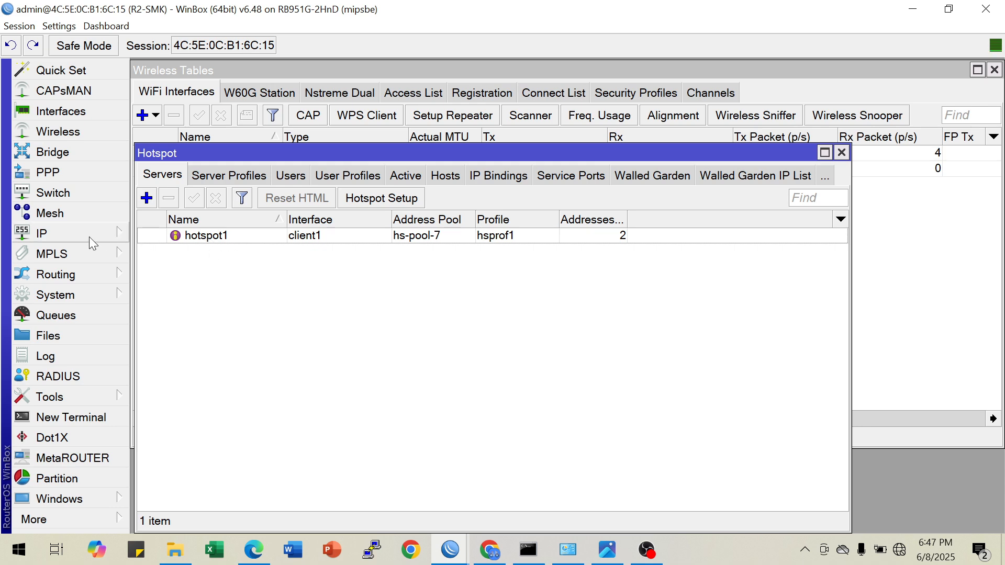
Review R2-SMK's DHCP servers on client1 and client2, then close the DHCP Server and Hotspot windows
left_click(89, 236)
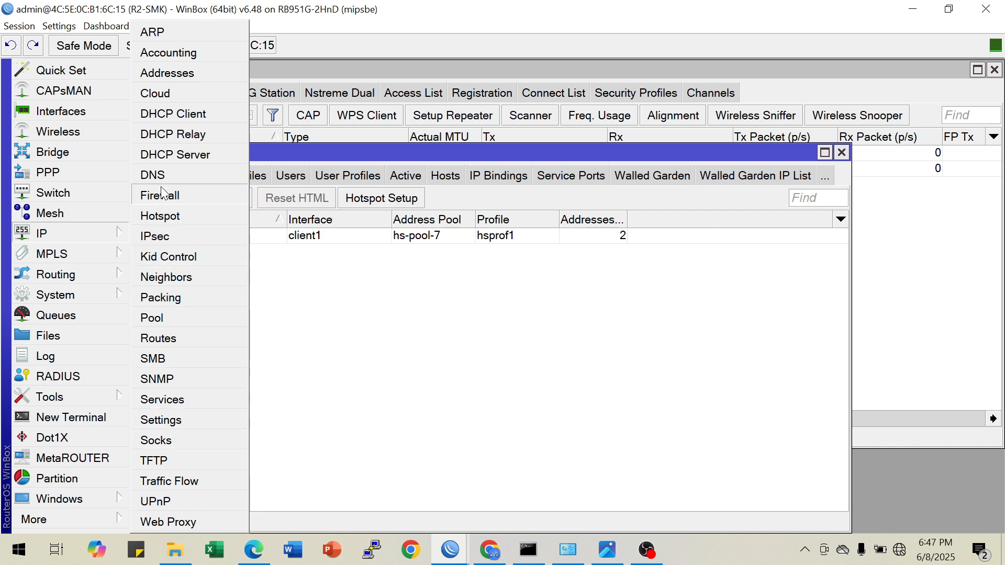
left_click(171, 154)
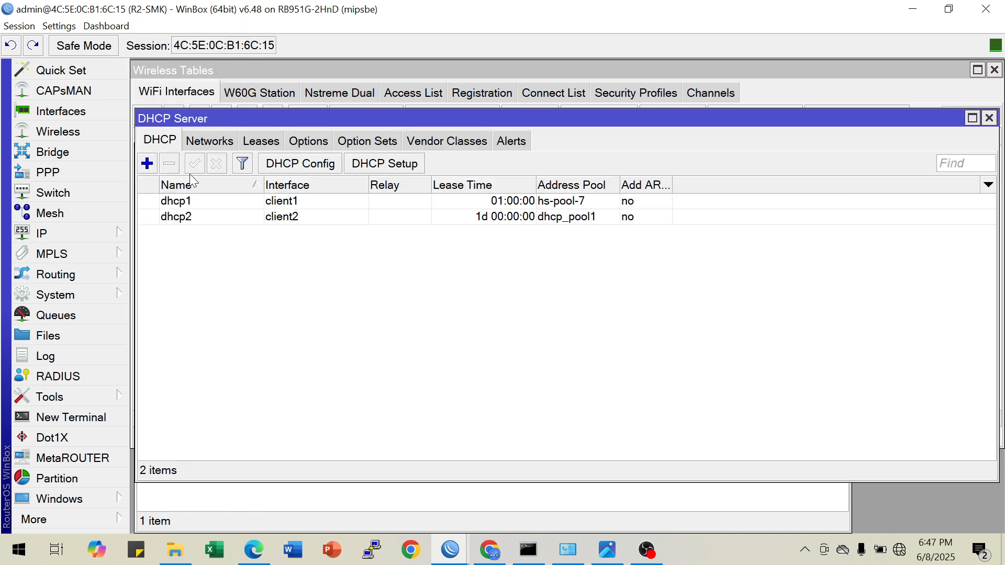
left_click(288, 203)
left_click(291, 218)
left_click(291, 203)
left_click(290, 213)
left_click(290, 201)
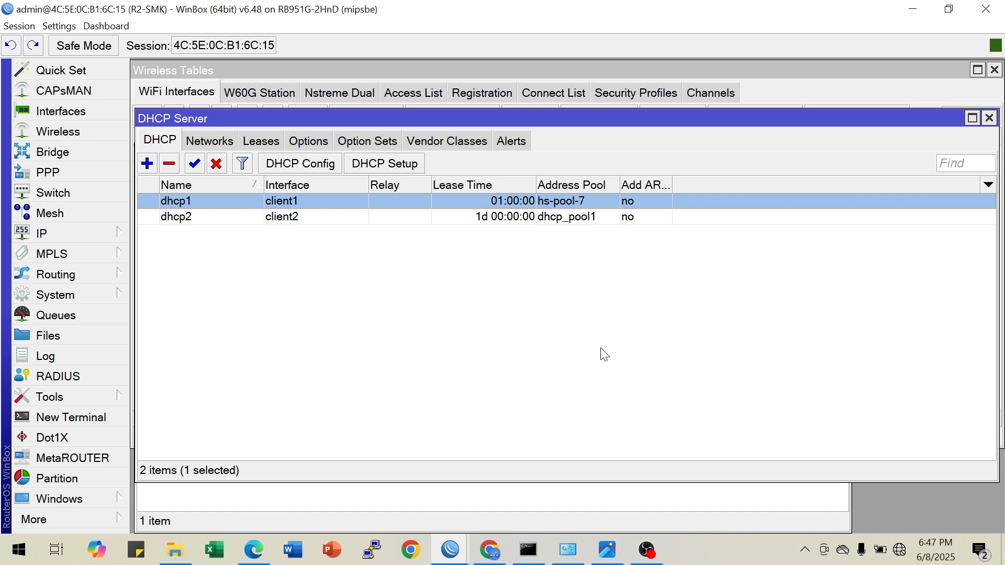
left_click(988, 118)
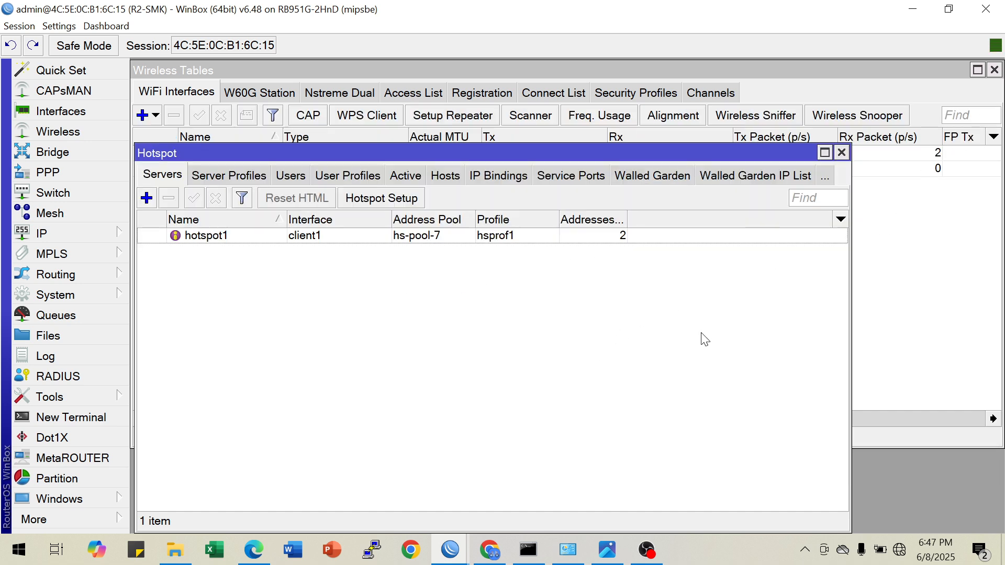
left_click(841, 153)
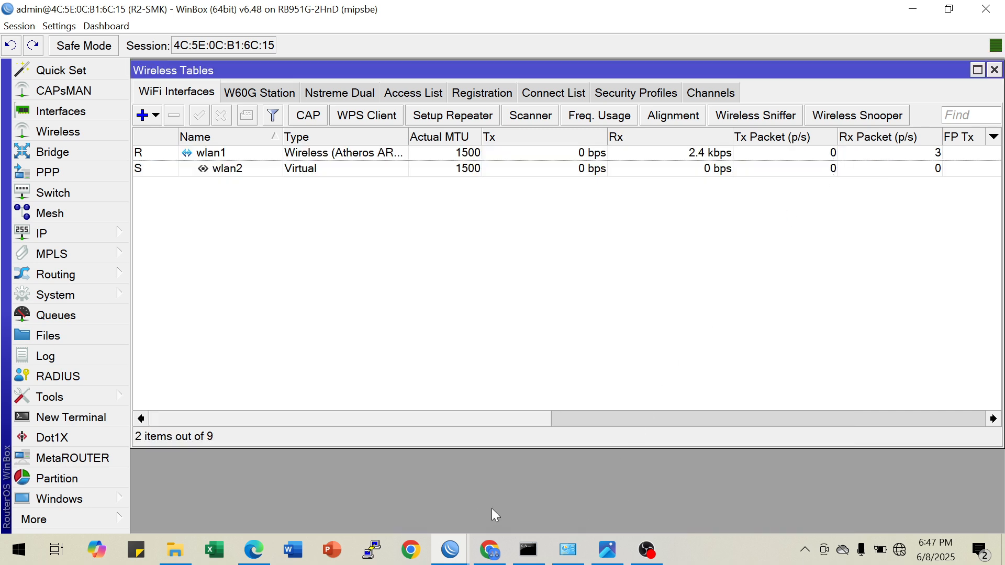
Check the computer's available Wi-Fi networks for B-SMK and close the network list
left_click(898, 548)
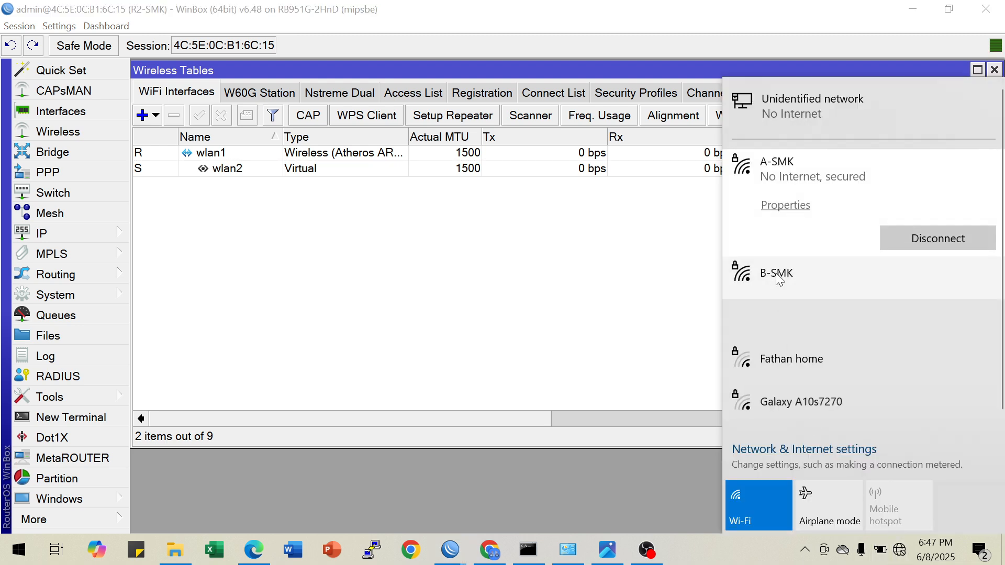
left_click(366, 326)
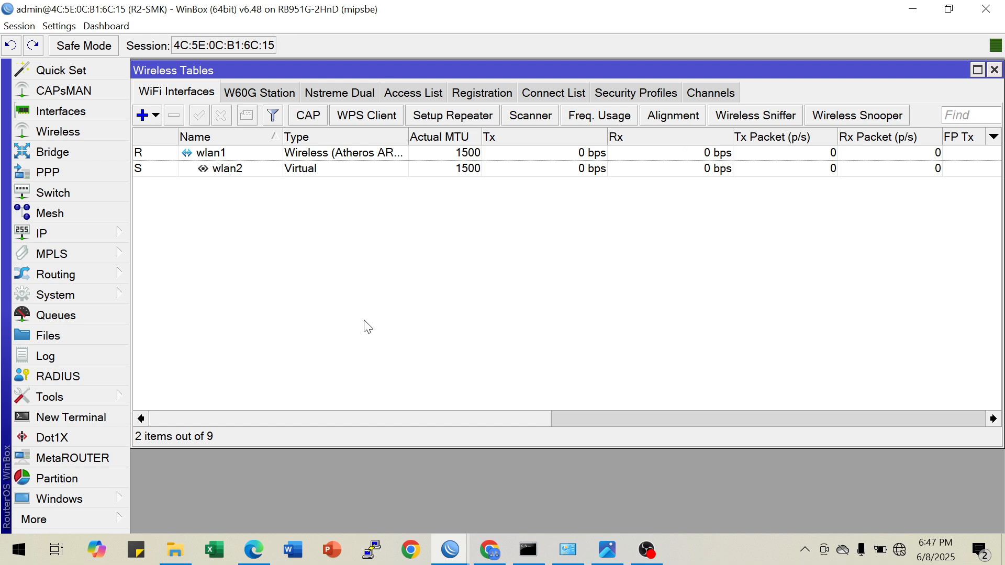
Open R2-SMK's Hotspot window on the active users list and position it below the wireless interfaces
left_click(93, 236)
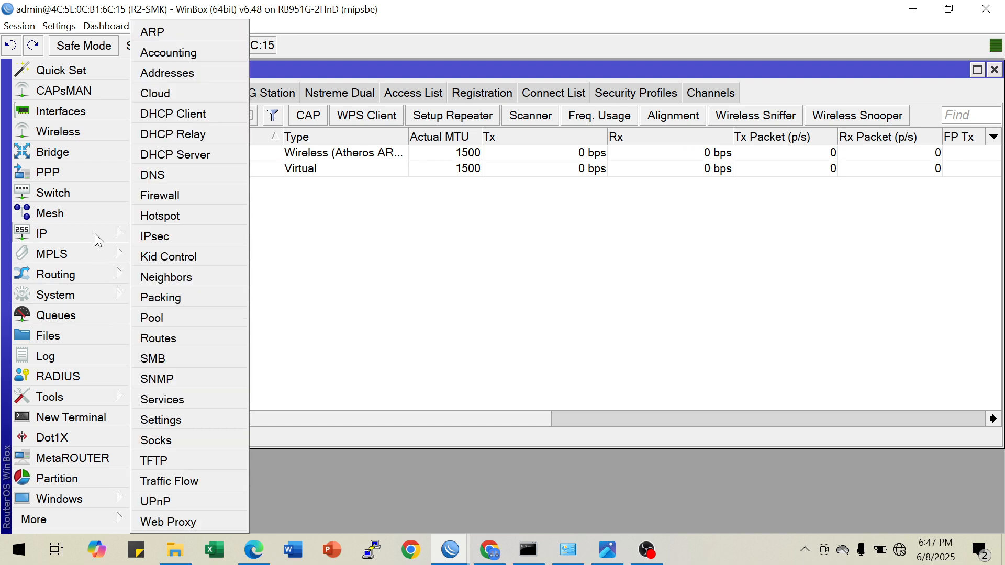
left_click(171, 222)
left_click(291, 177)
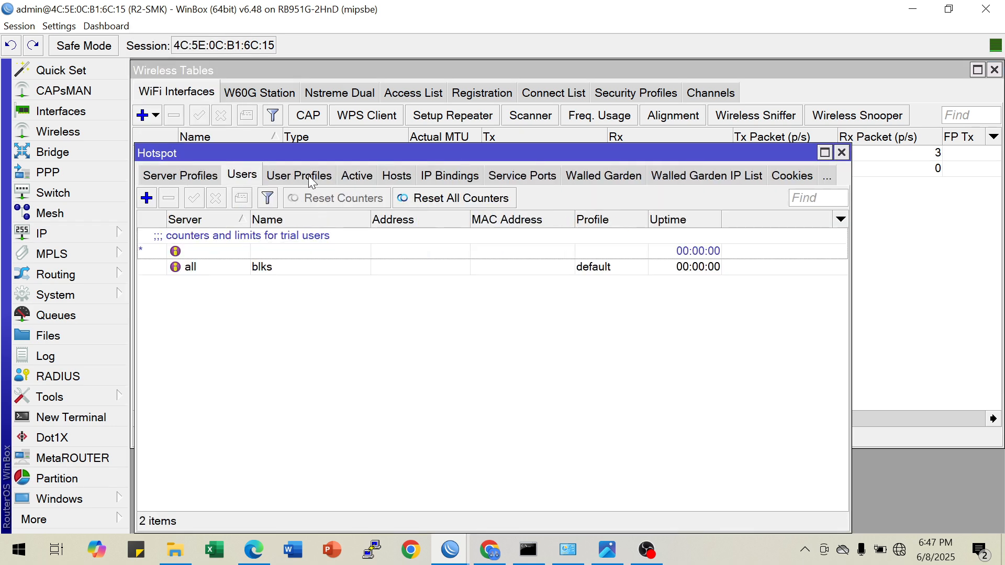
left_click(356, 175)
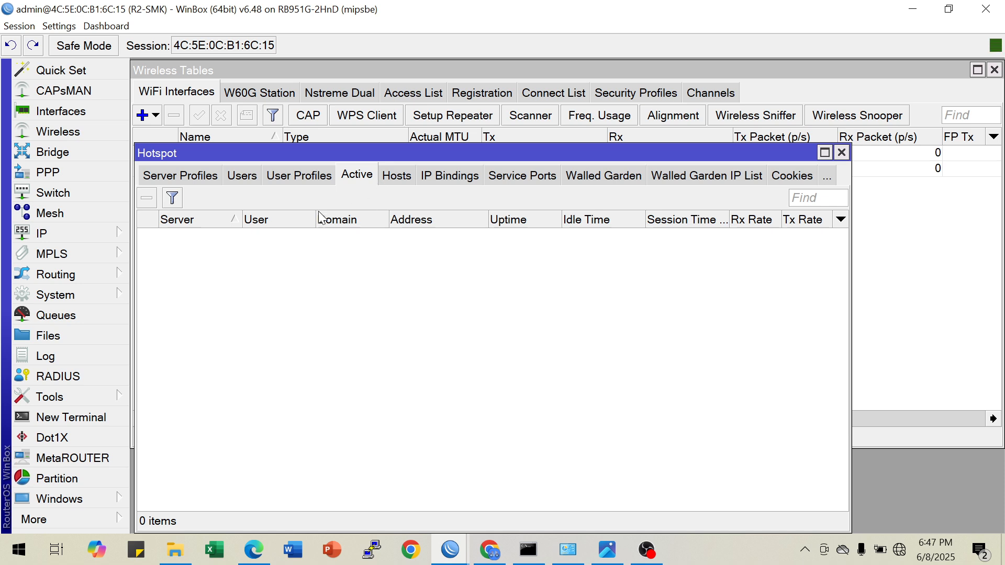
left_click_drag(228, 155, 228, 198)
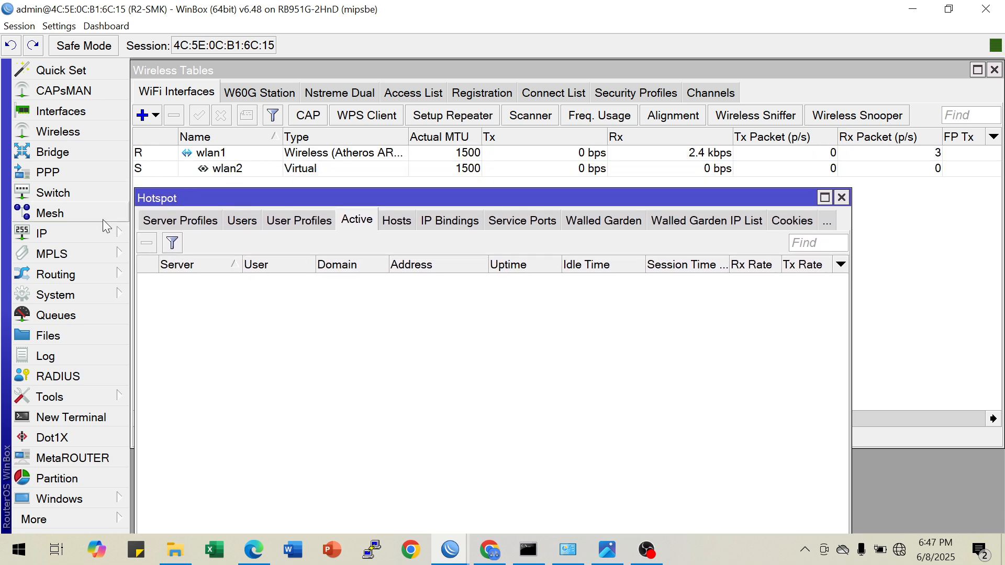
Open R2-SMK's DHCP Server leases list and arrange it below the hotspot's active users to monitor the connecting client
left_click(90, 233)
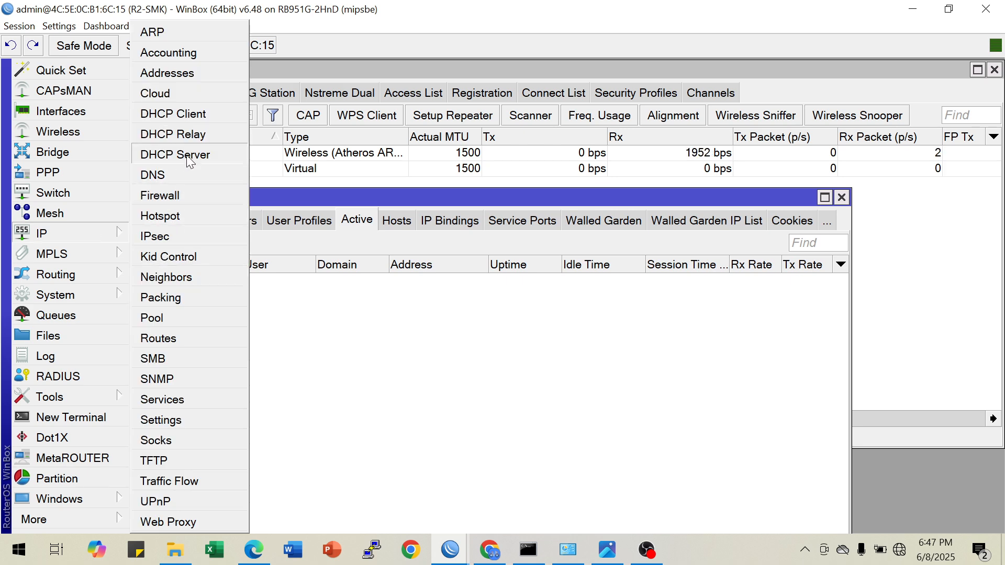
left_click(176, 155)
left_click_drag(351, 118, 356, 291)
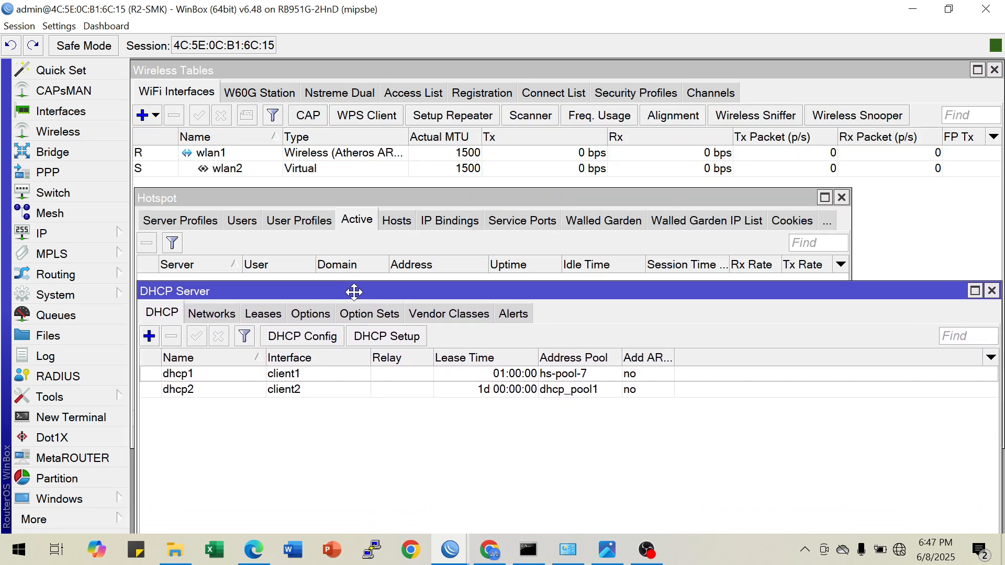
left_click(281, 319)
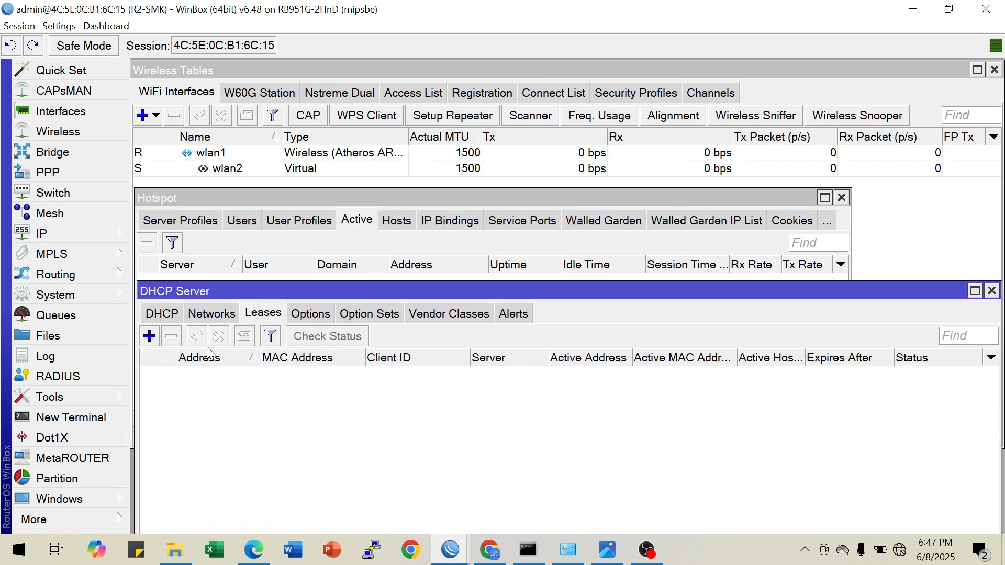
left_click_drag(255, 289, 256, 304)
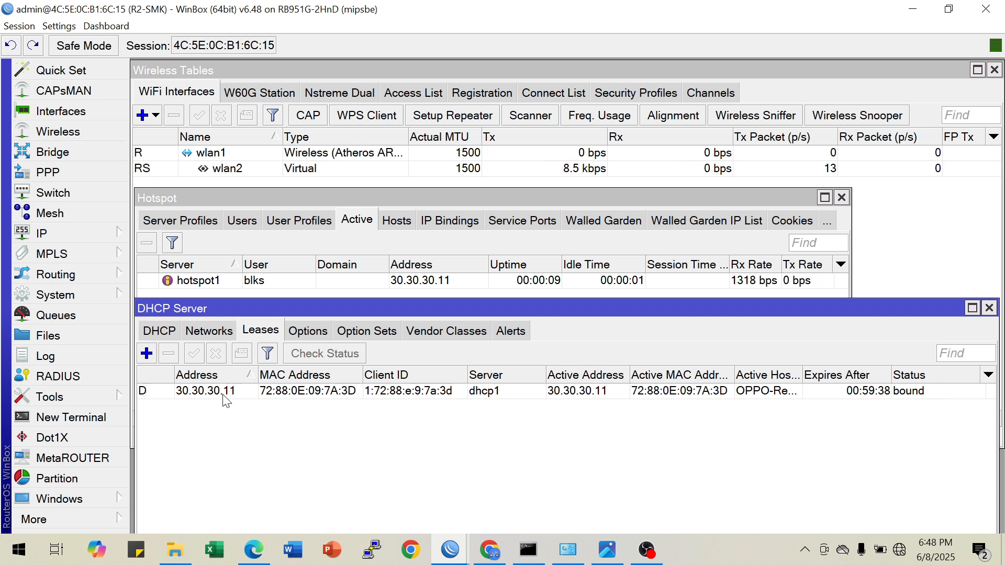
Review the network topology image in Photos, then return to R2-SMK and close the DHCP Server and Hotspot windows
left_click(607, 550)
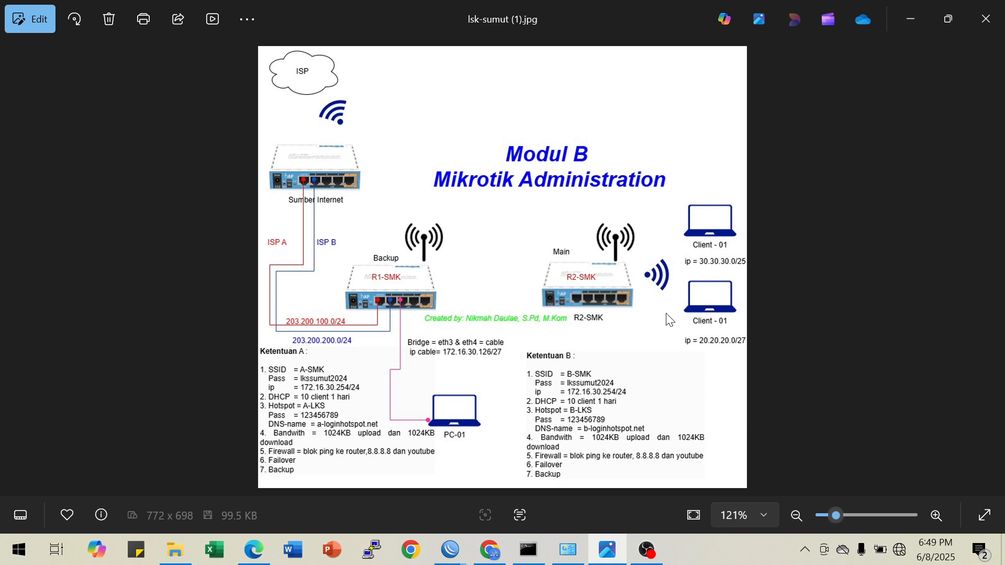
left_click(908, 19)
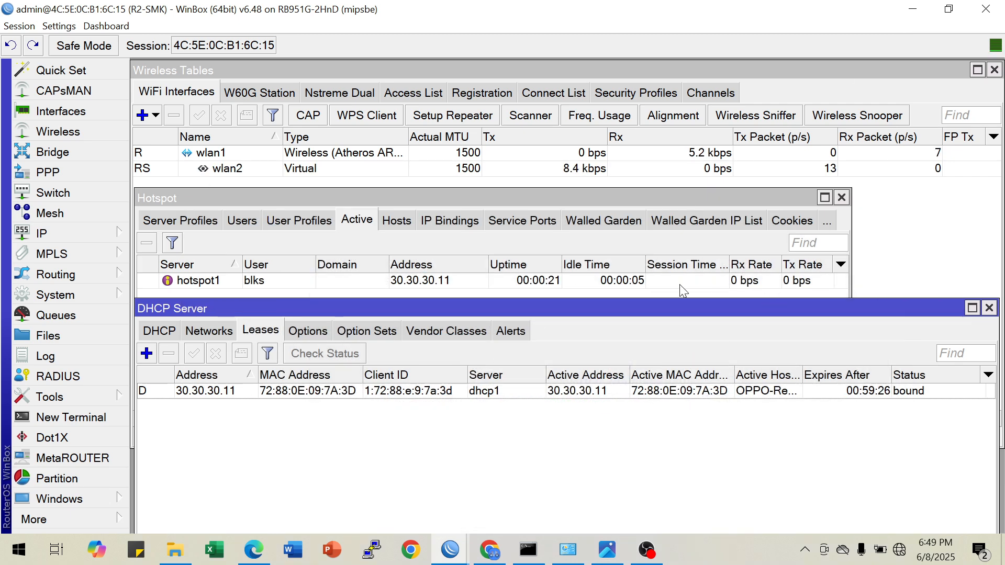
left_click(989, 308)
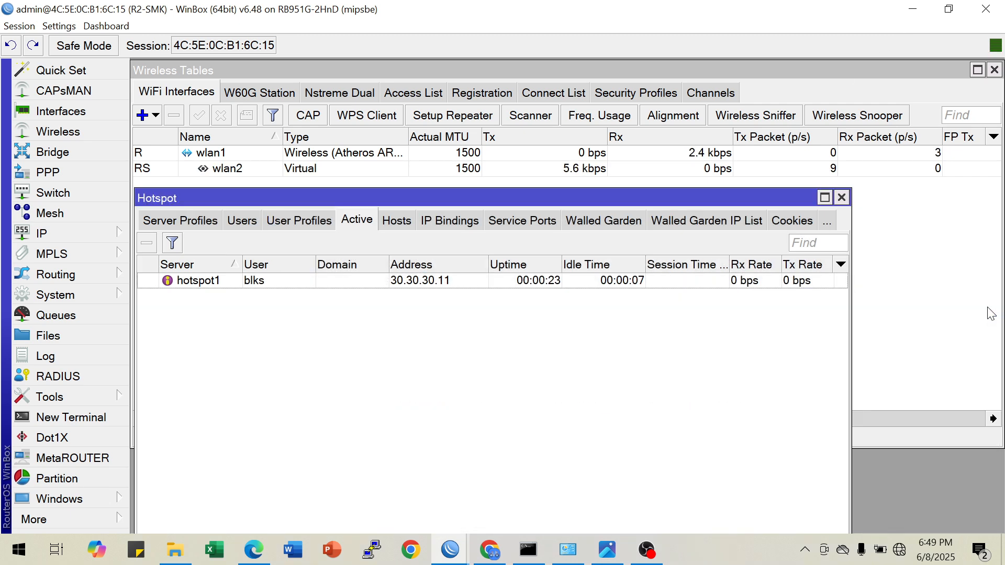
left_click(841, 197)
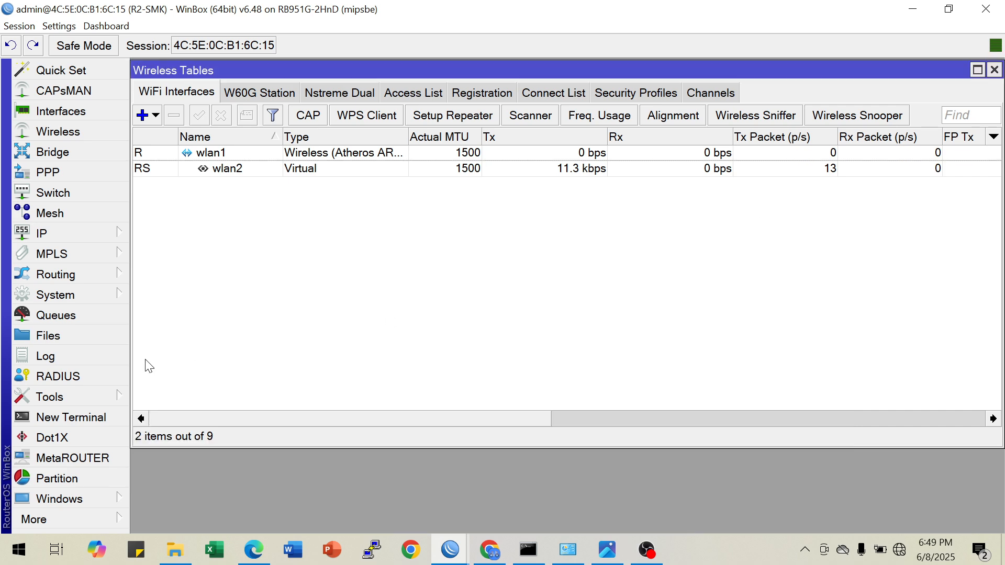
Open a new terminal on R2-SMK and print the existing simple queues
left_click(96, 417)
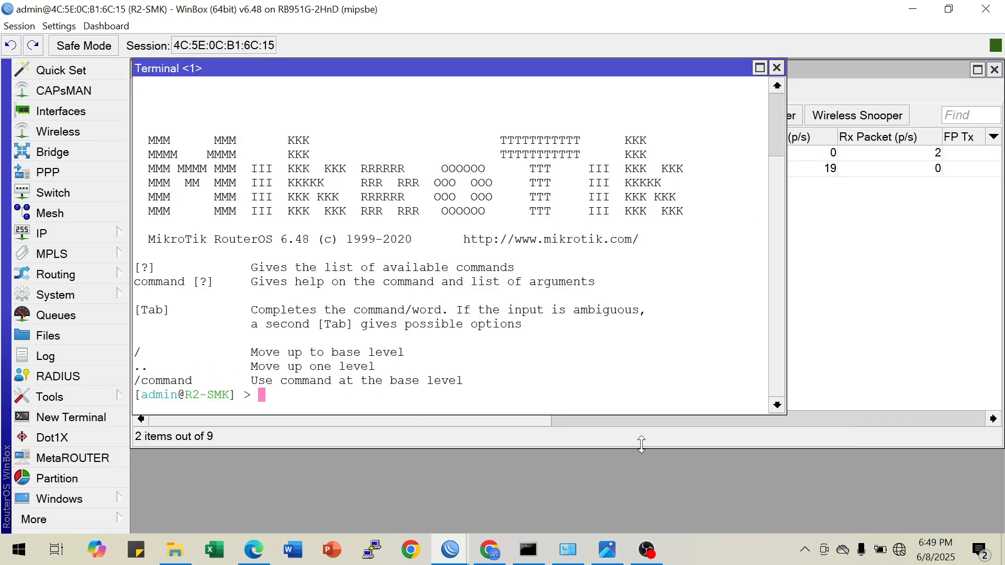
type("queue simple ")
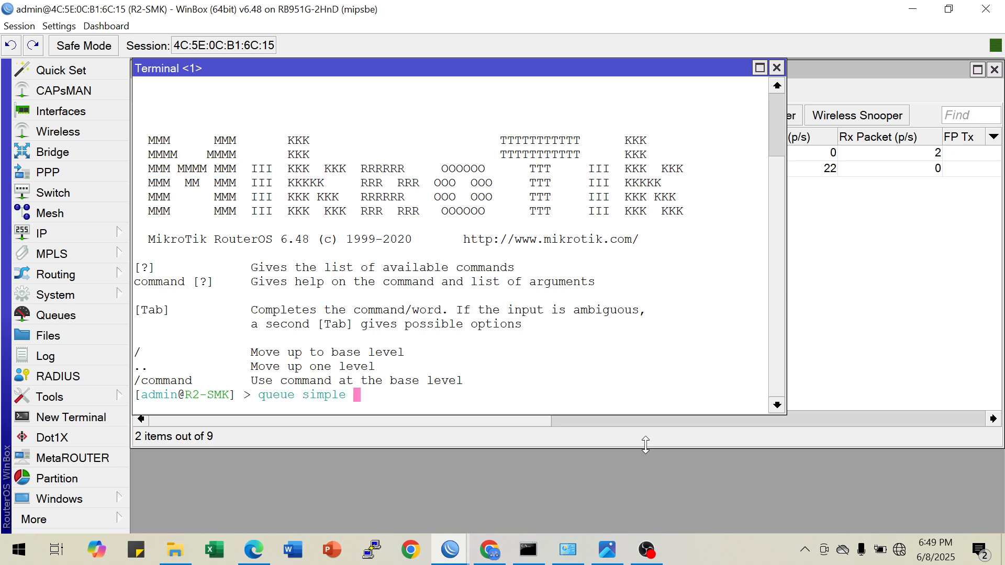
type("pr")
key("Return")
key("Return")
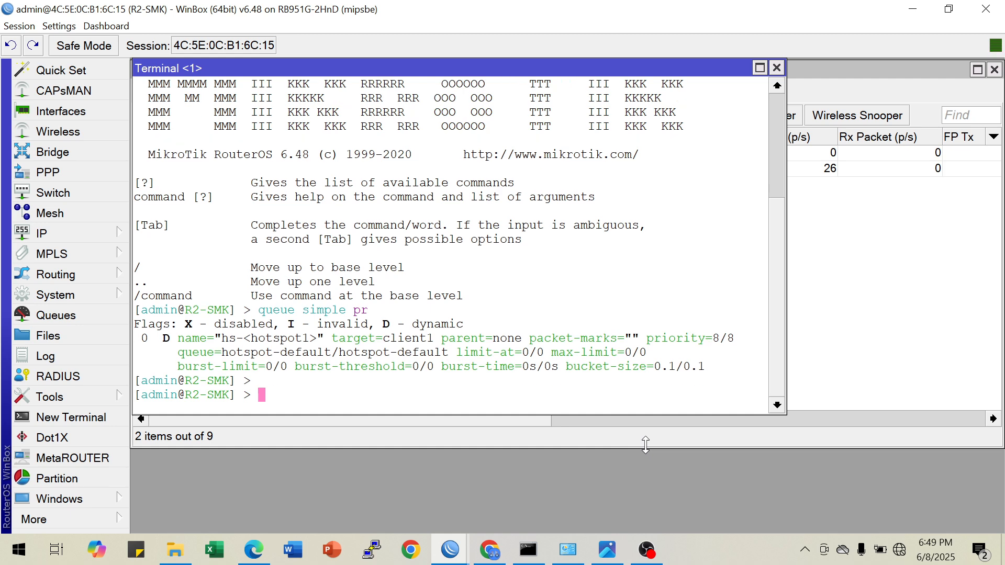
Begin a queue simple add command with name=PC-02 and an empty target parameter, and consult the topology image in Photos
key("Up")
key("BackSpace")
type("add na")
key("Tab")
type("PC-")
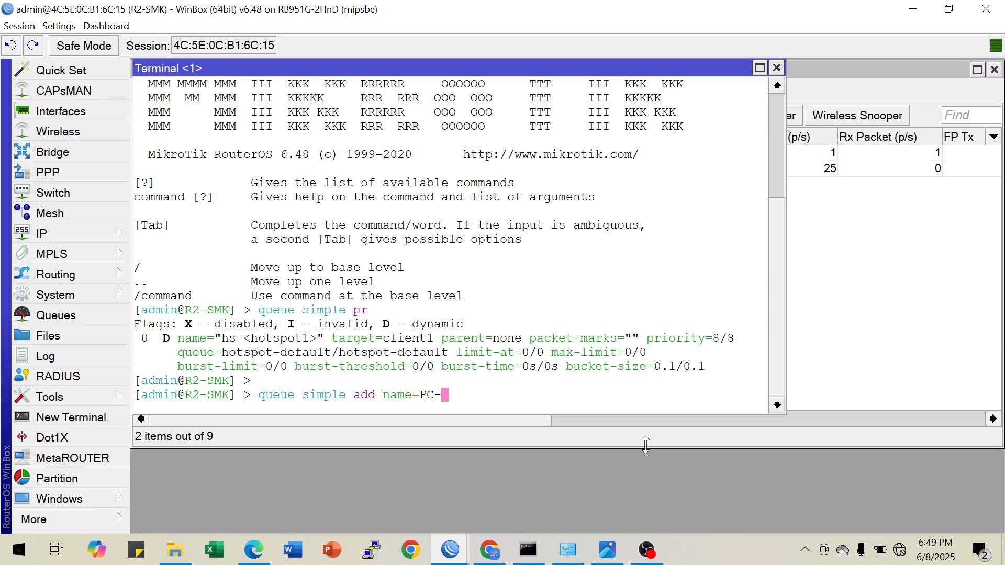
type("02 tar")
key("Tab")
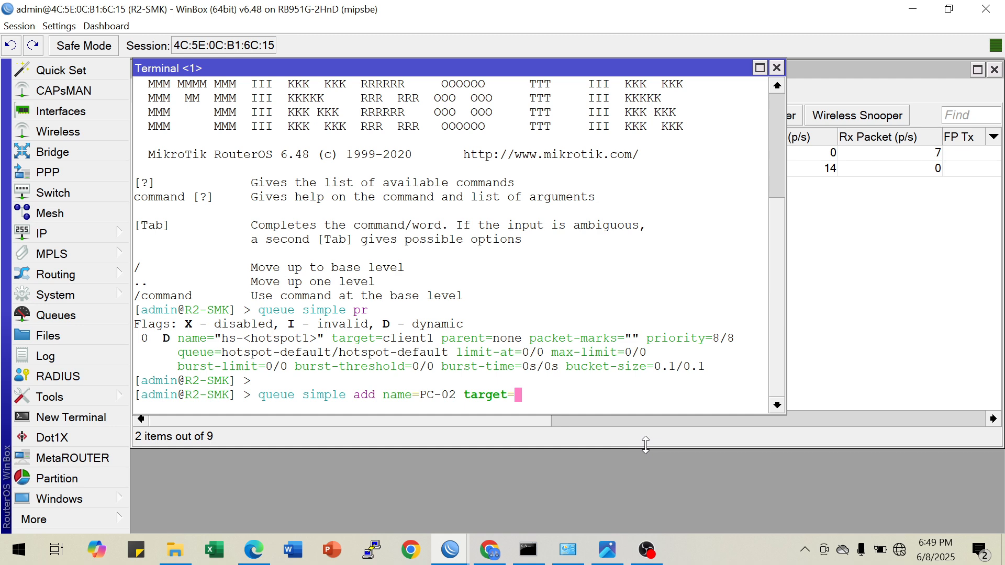
left_click(605, 559)
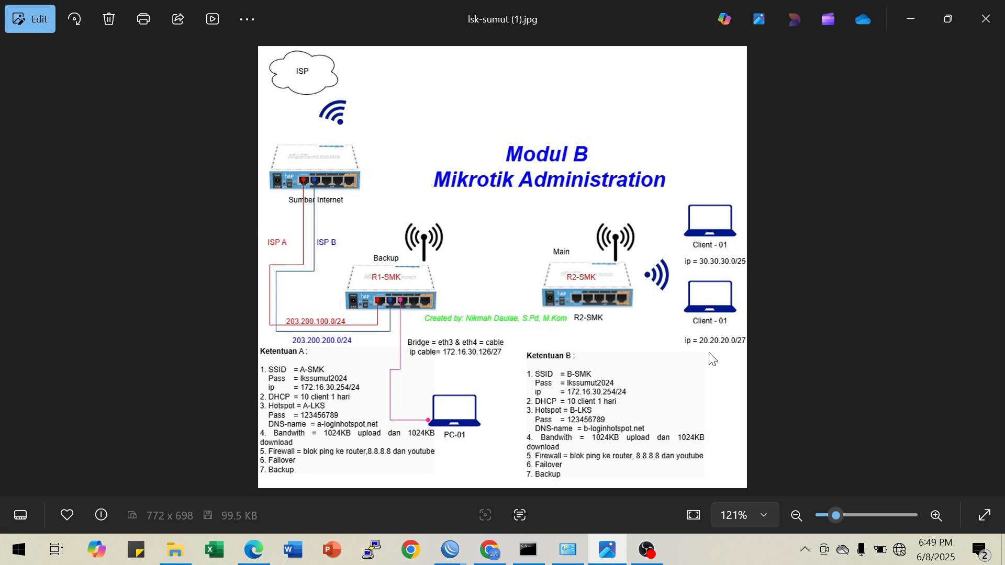
In Network Connections, set the Ethernet adapter's IPv4 properties to obtain its IP address and DNS server automatically
left_click(568, 549)
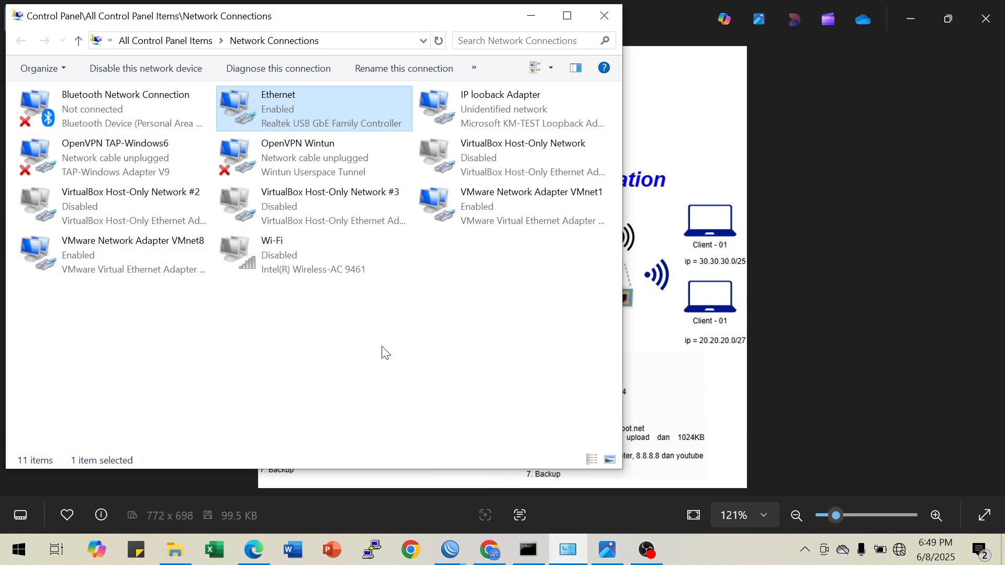
right_click(278, 113)
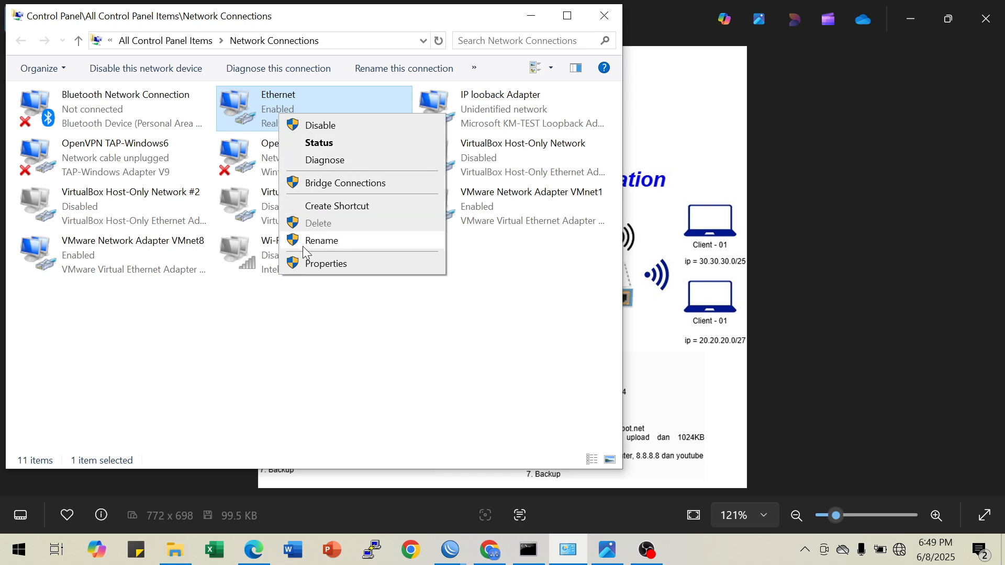
left_click(309, 263)
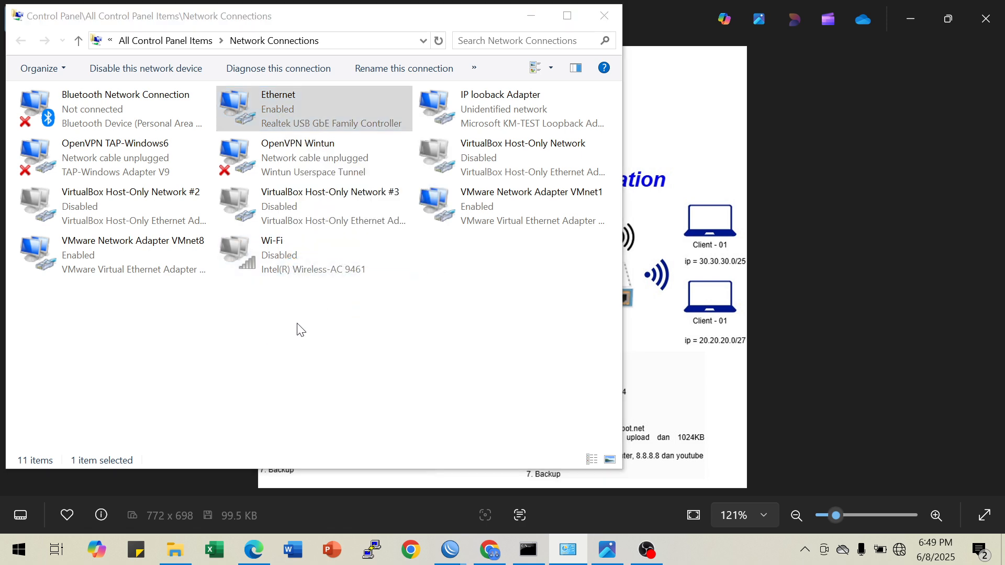
left_click(192, 286)
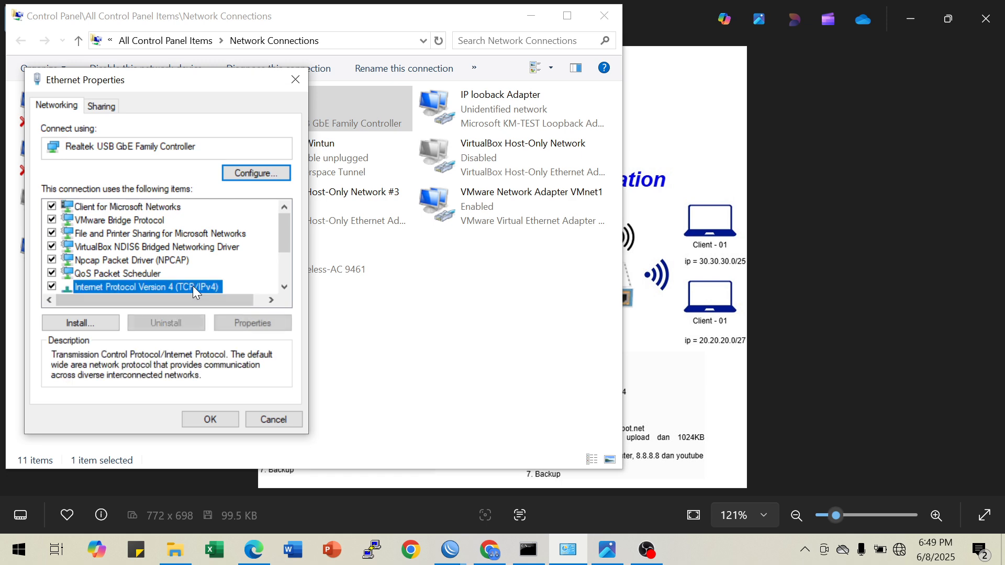
left_click(249, 324)
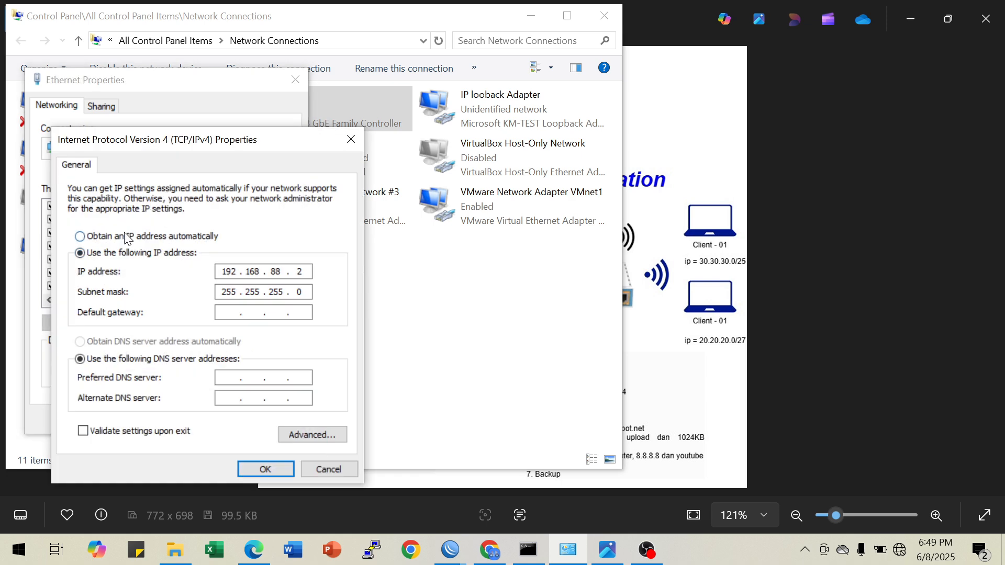
left_click(128, 236)
left_click(125, 341)
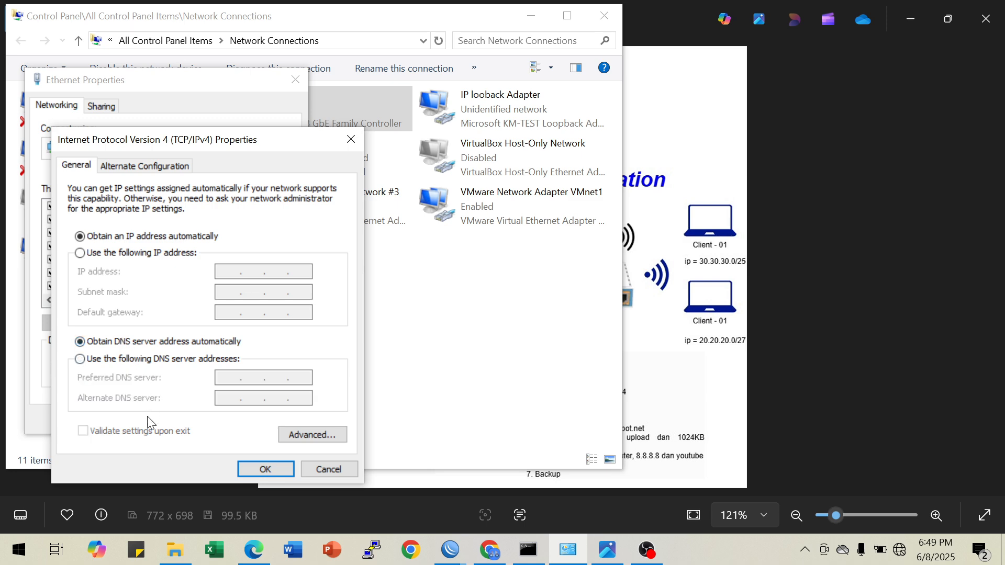
left_click(275, 466)
left_click(219, 420)
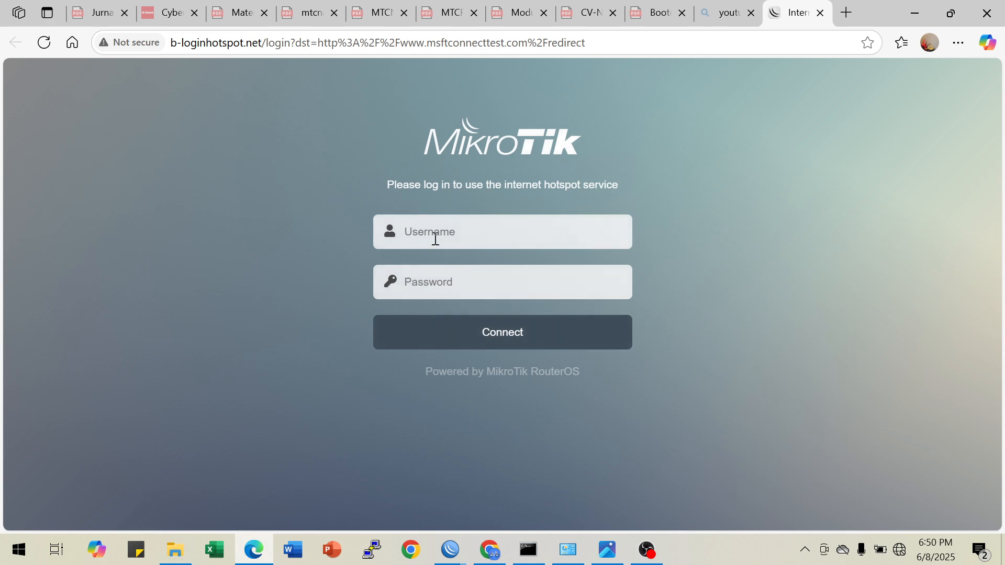
Fill in the username blks on the b-loginhotspot.net hotspot login page
left_click(437, 235)
type("alks")
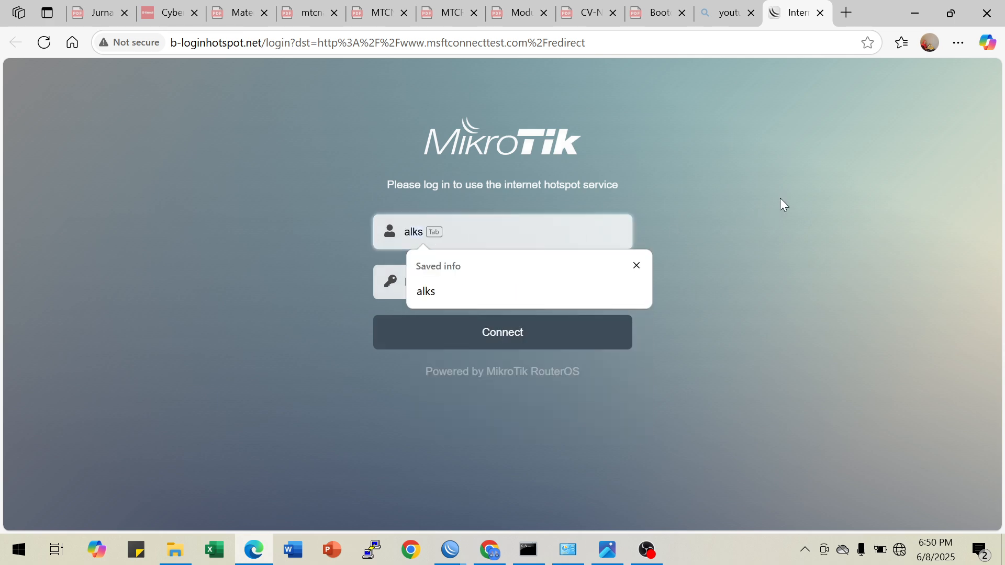
key("BackSpace")
key("BackSpace")
key("BackSpace")
key("BackSpace")
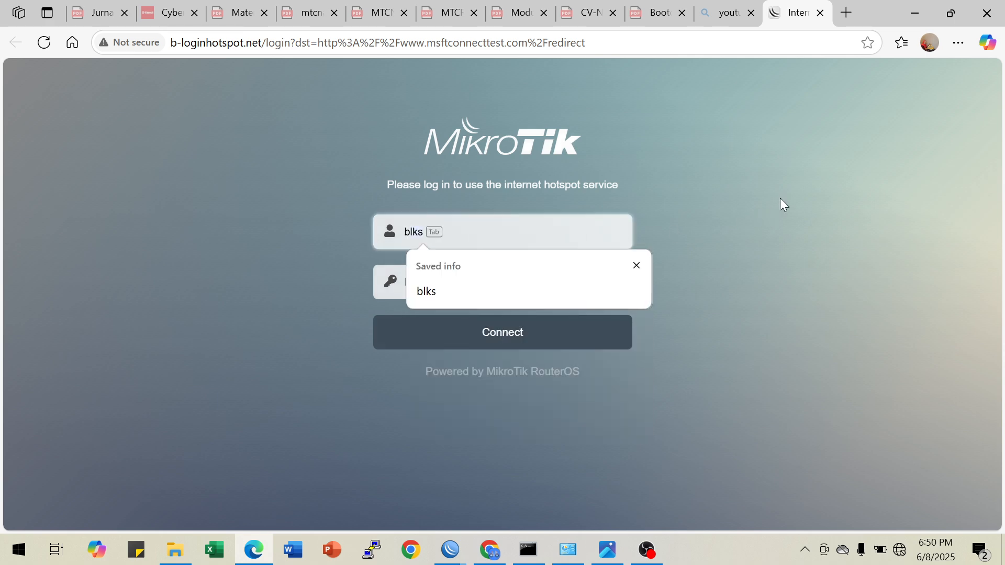
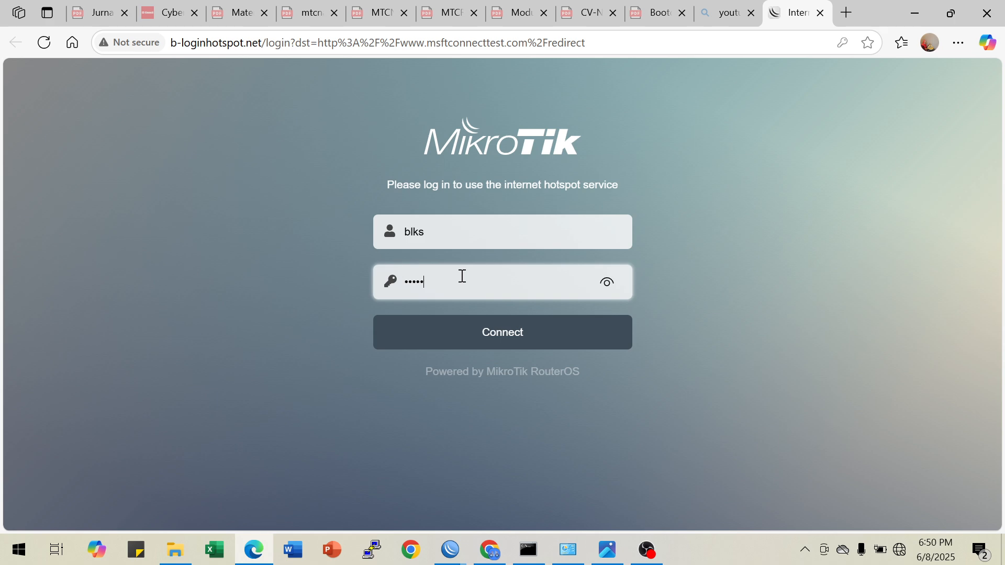
Enter the account password on the MikroTik hotspot login page, connect, and dismiss the page translation offer
type("••")
left_click(610, 287)
left_click(495, 334)
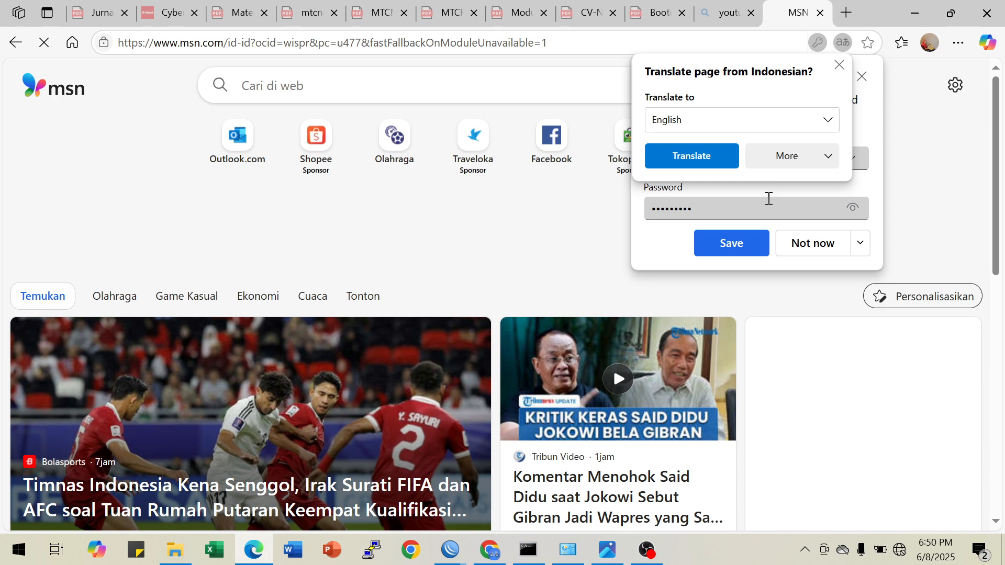
left_click(837, 67)
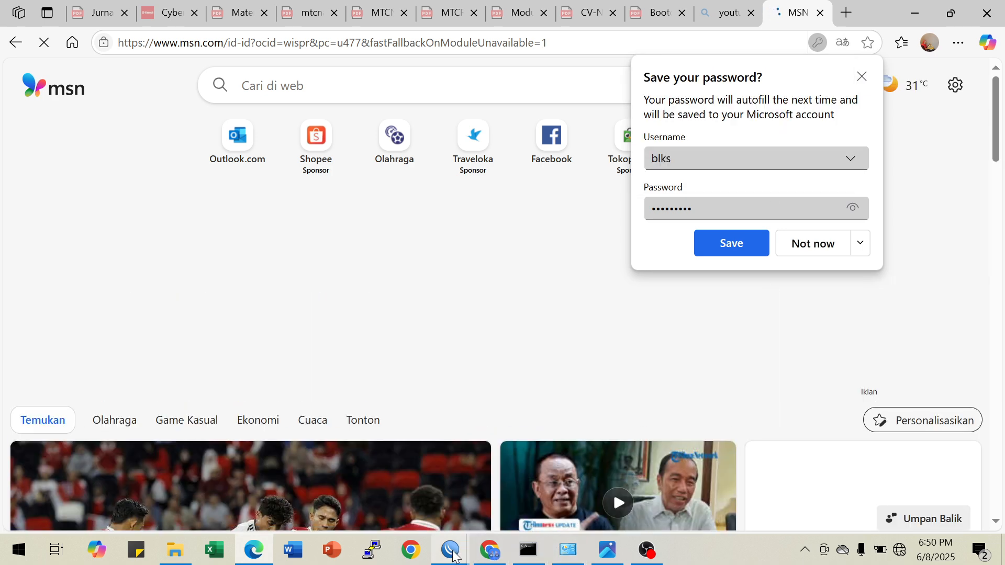
Switch to the WinBox session for R2-SMK and close the terminal holding the incomplete queue command
mouse_move(448, 553)
left_click(485, 494)
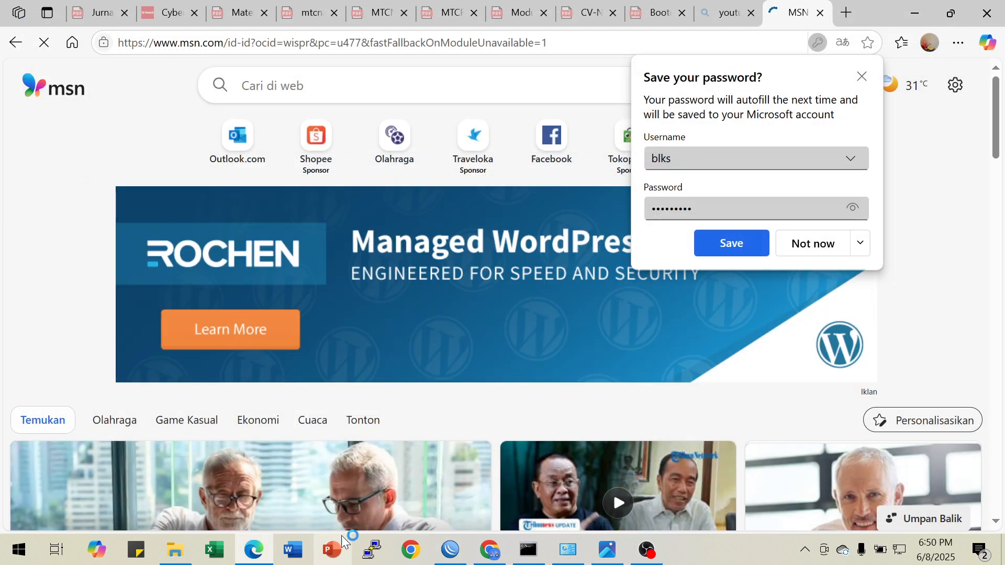
mouse_move(450, 549)
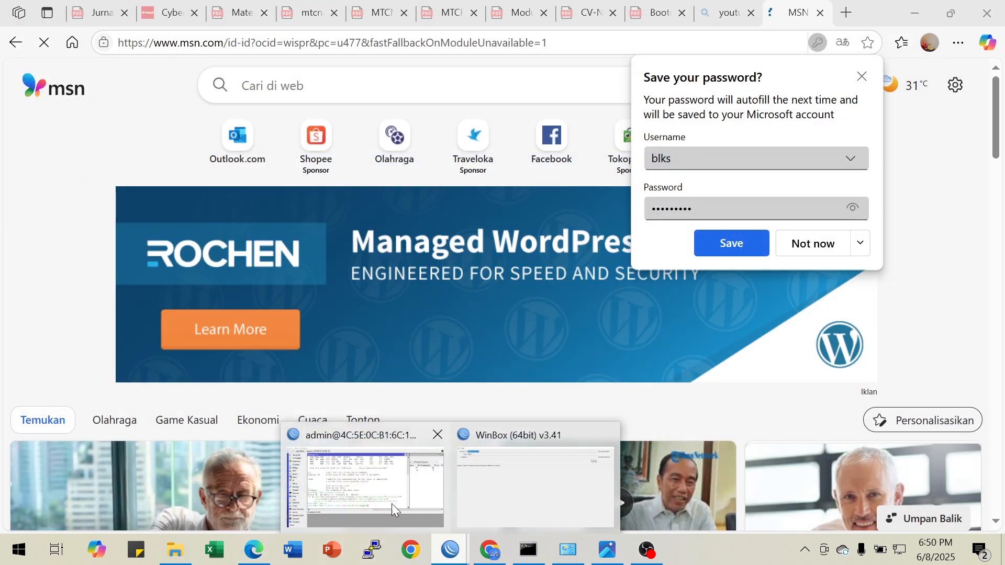
left_click(398, 506)
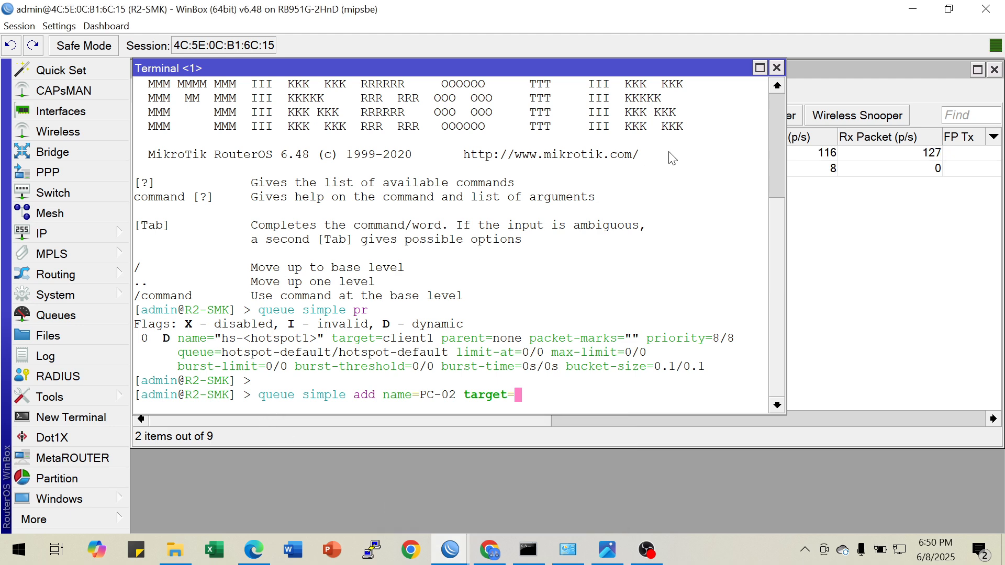
left_click(777, 67)
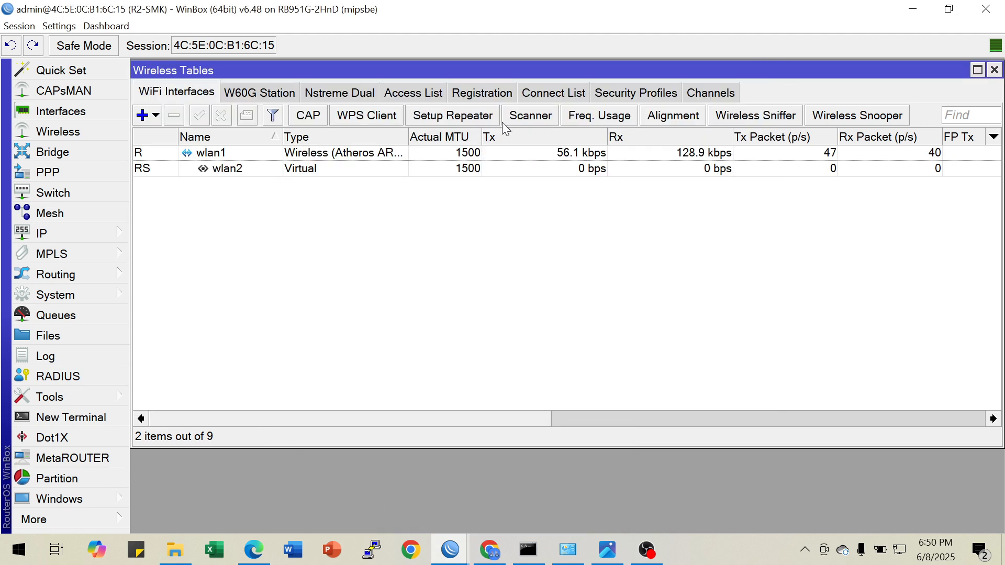
Examine the DHCP server leases, widening the Active Host Name column to read each client's full host name
left_click(79, 237)
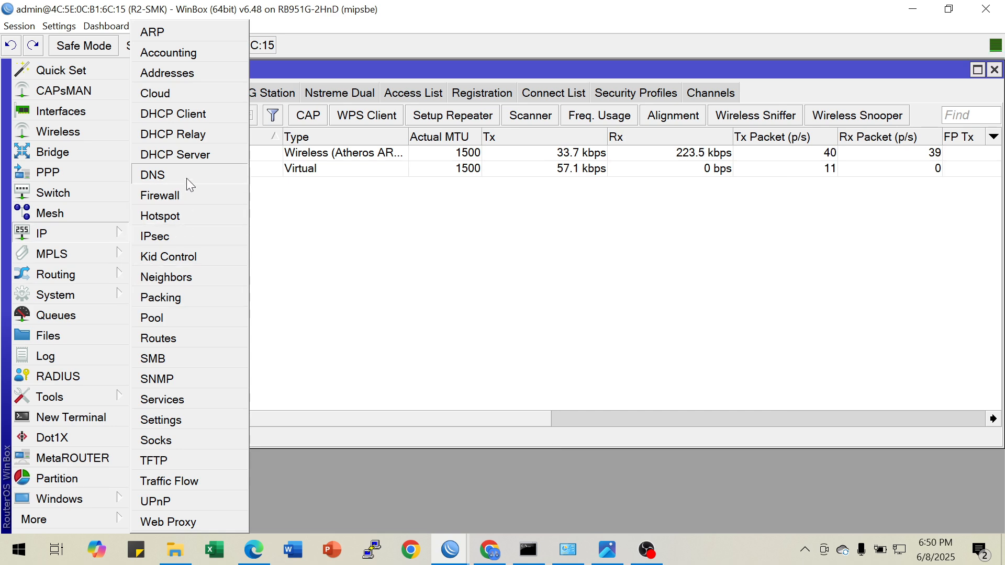
left_click(202, 156)
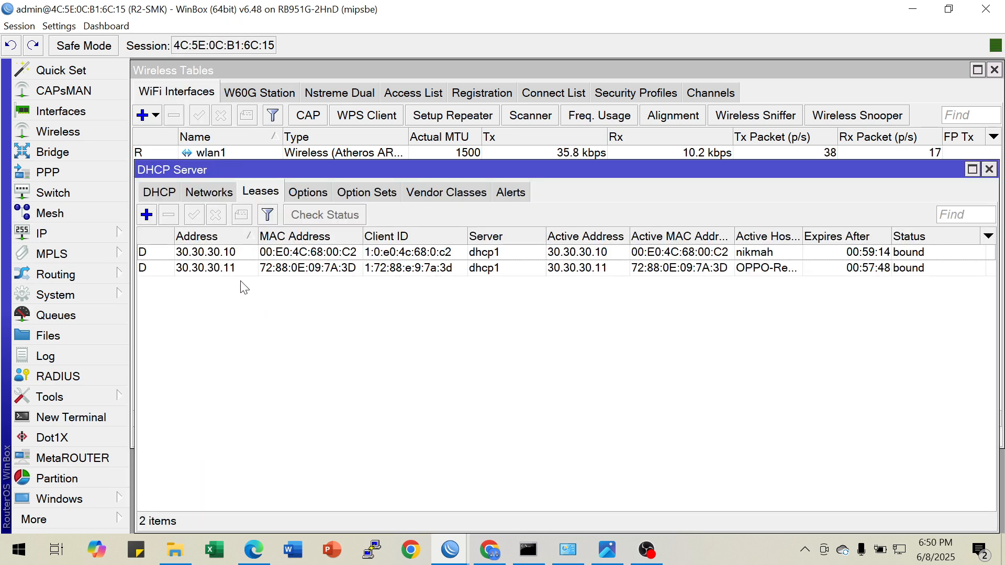
left_click(219, 270)
left_click(220, 253)
left_click(228, 263)
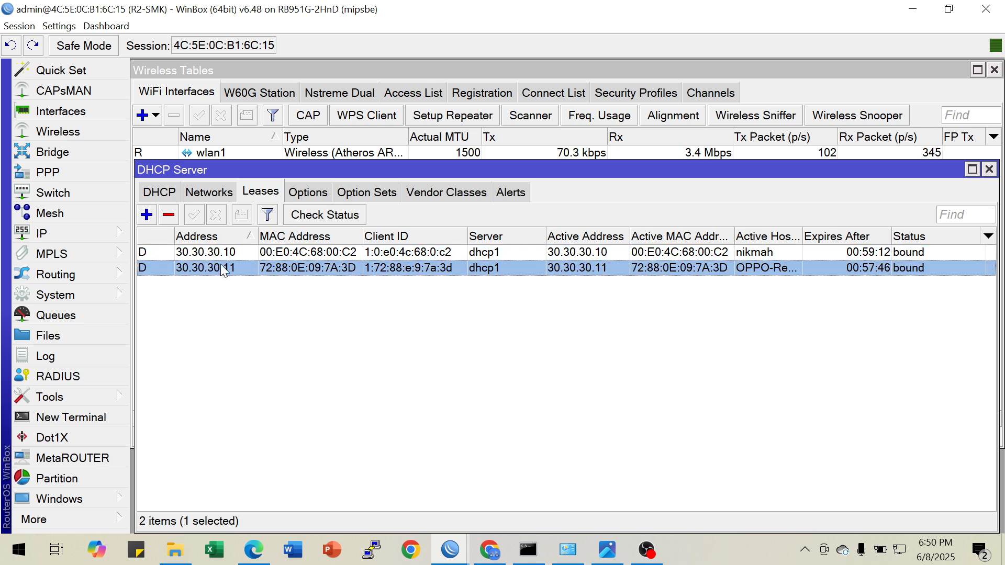
left_click(228, 257)
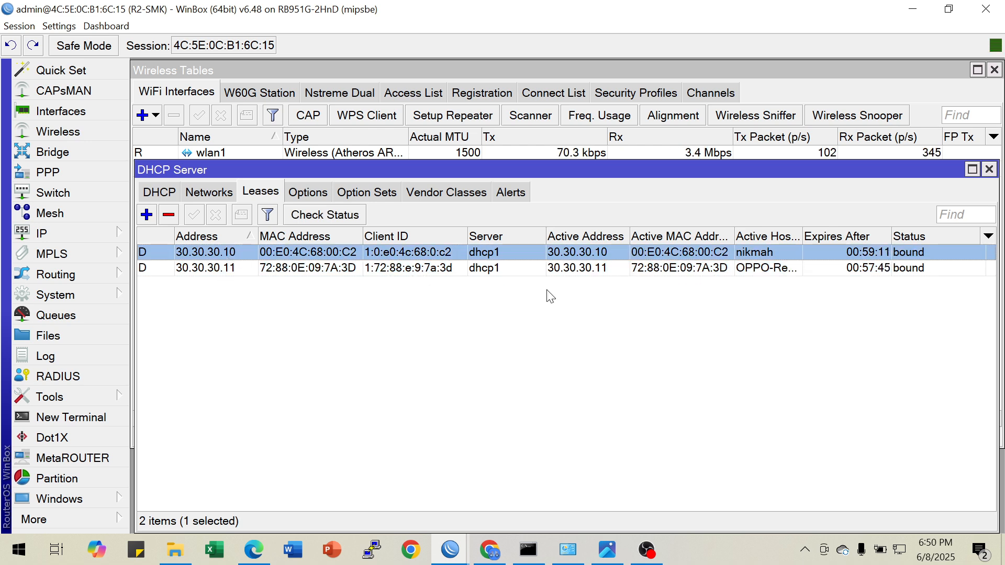
left_click(775, 267)
left_click_drag(804, 236, 851, 231)
left_click(787, 329)
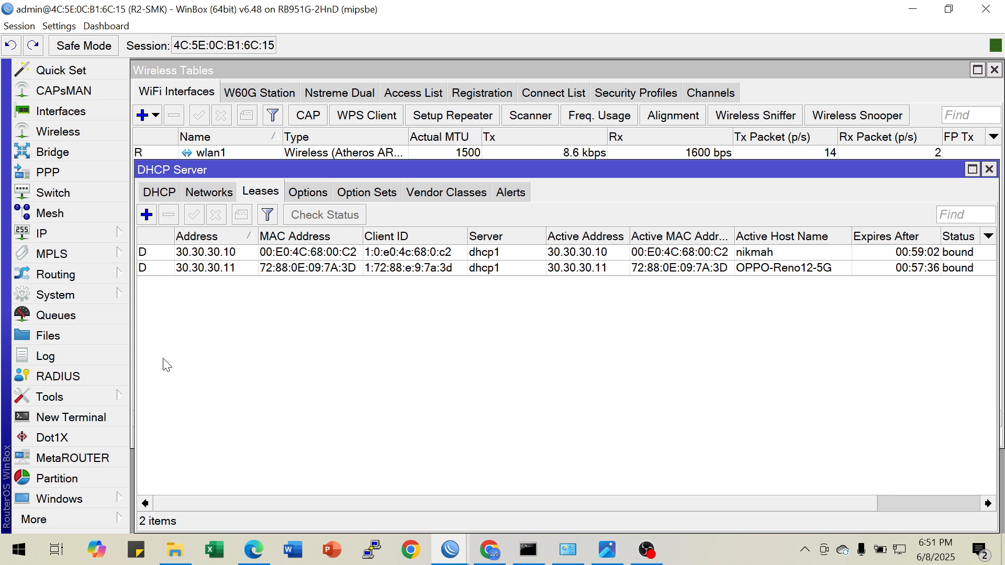
View the router's IP address list, widening its Address column and moving the list clear of the DHCP leases
left_click(108, 234)
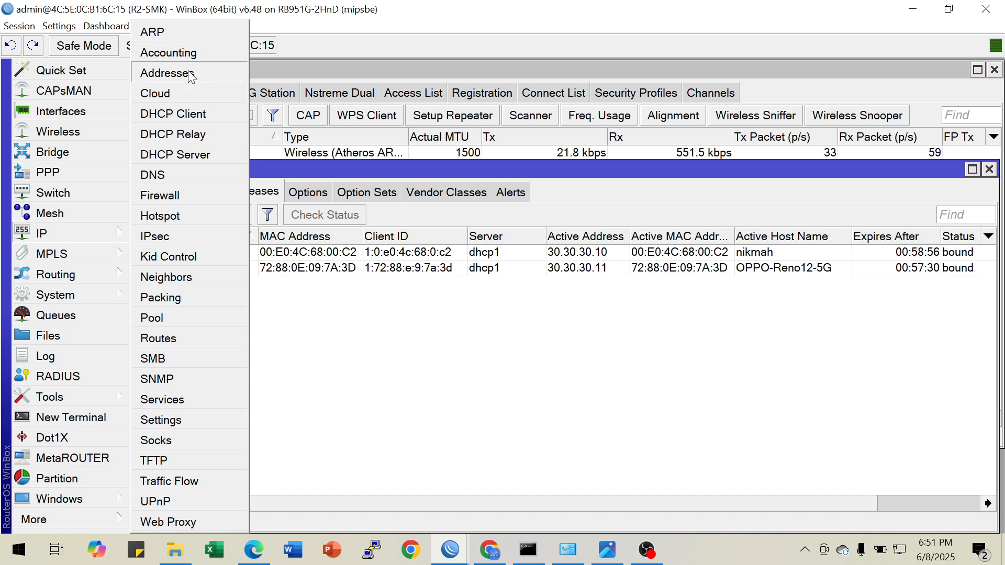
left_click(167, 72)
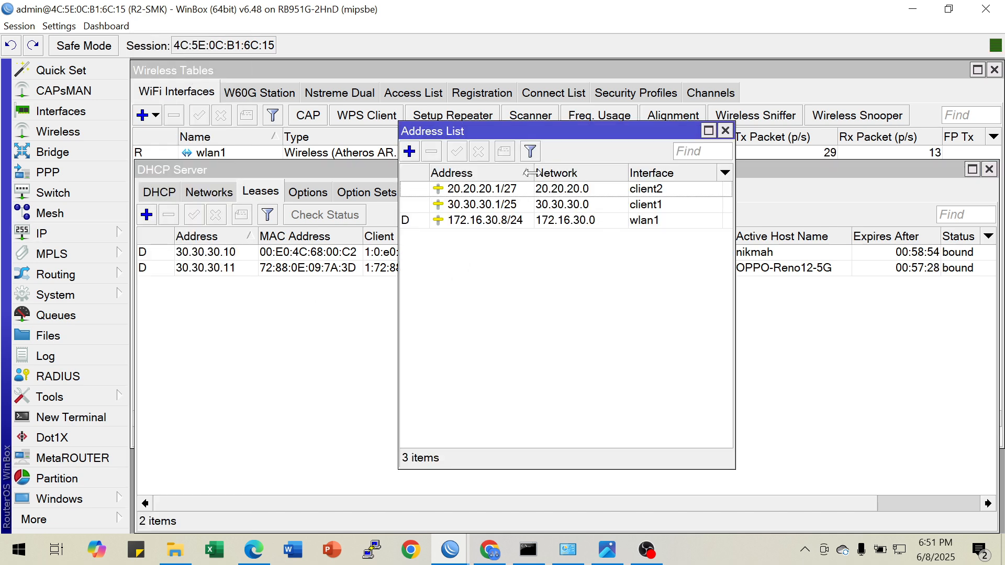
left_click_drag(531, 172, 557, 173)
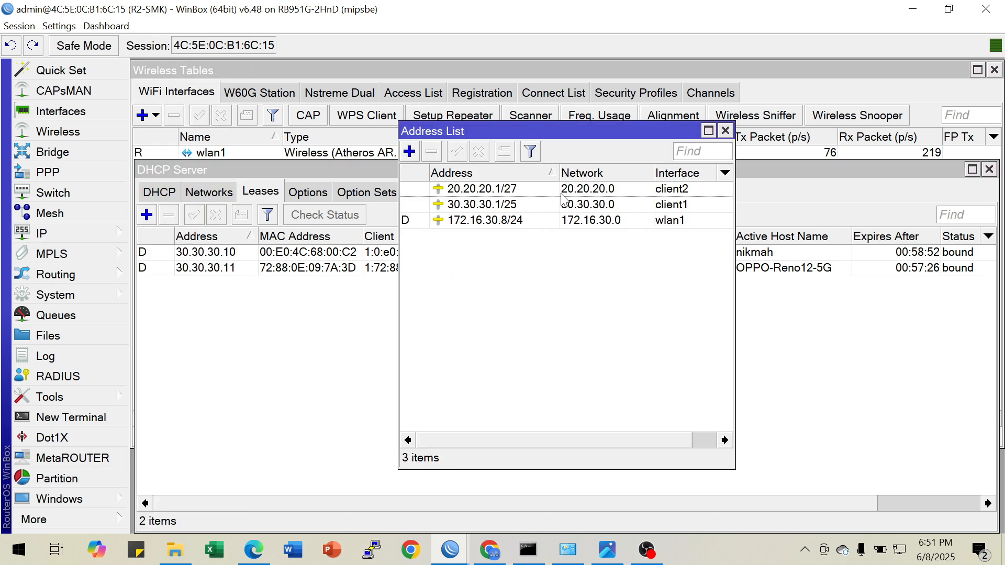
left_click_drag(561, 130, 328, 300)
left_click(551, 363)
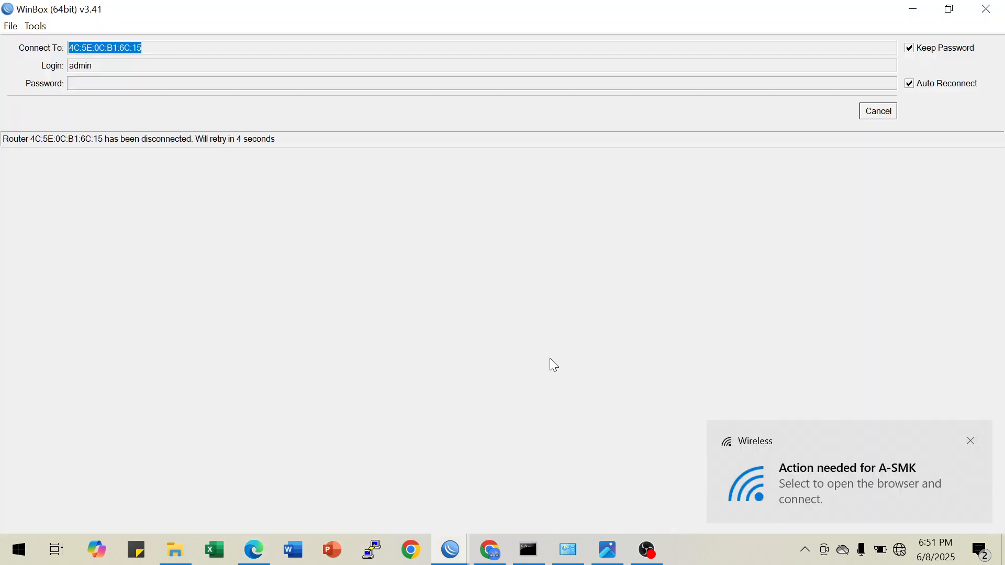
Cancel the automatic reconnection and connect as admin to the R2-SMK neighbor with MAC address 4C:5E:0C:B1:6C:17
left_click(878, 115)
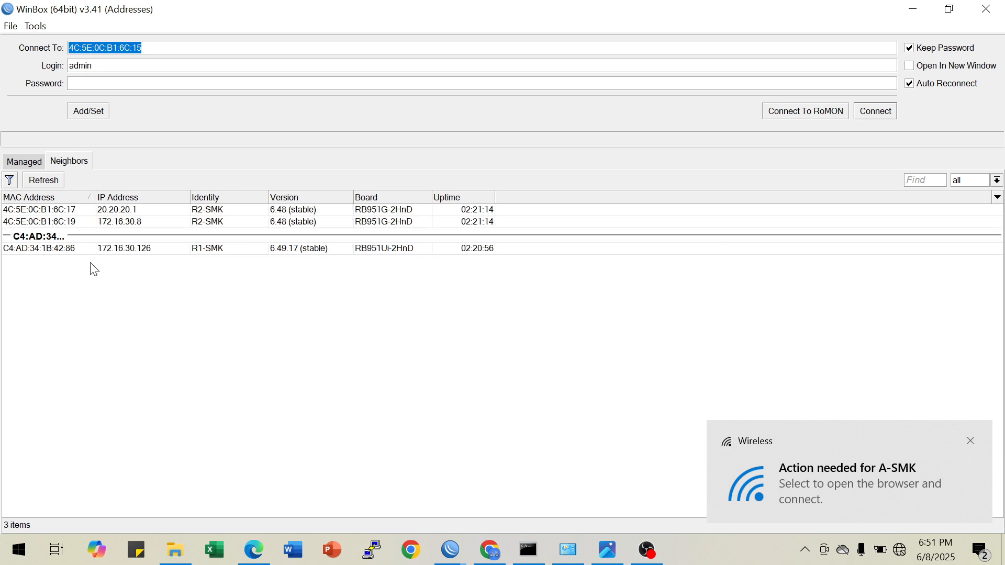
left_click(71, 209)
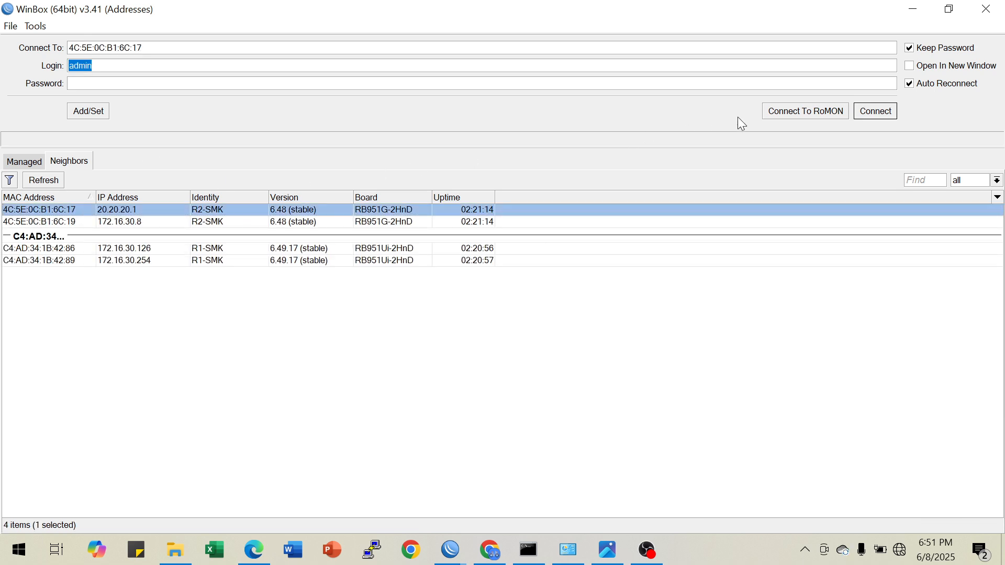
left_click(865, 109)
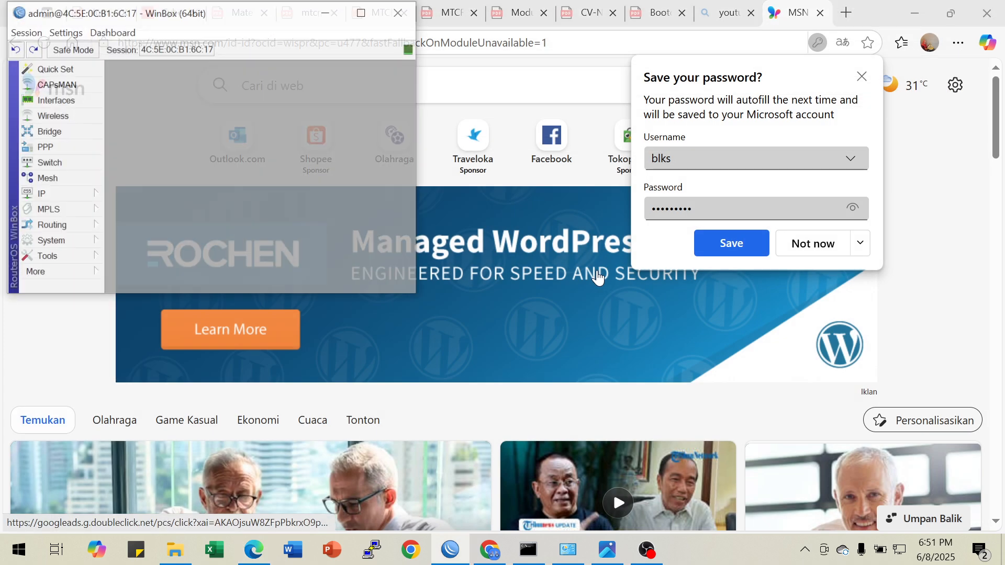
Maximize the new R2-SMK session window and zoom in its interface one level
left_click(363, 14)
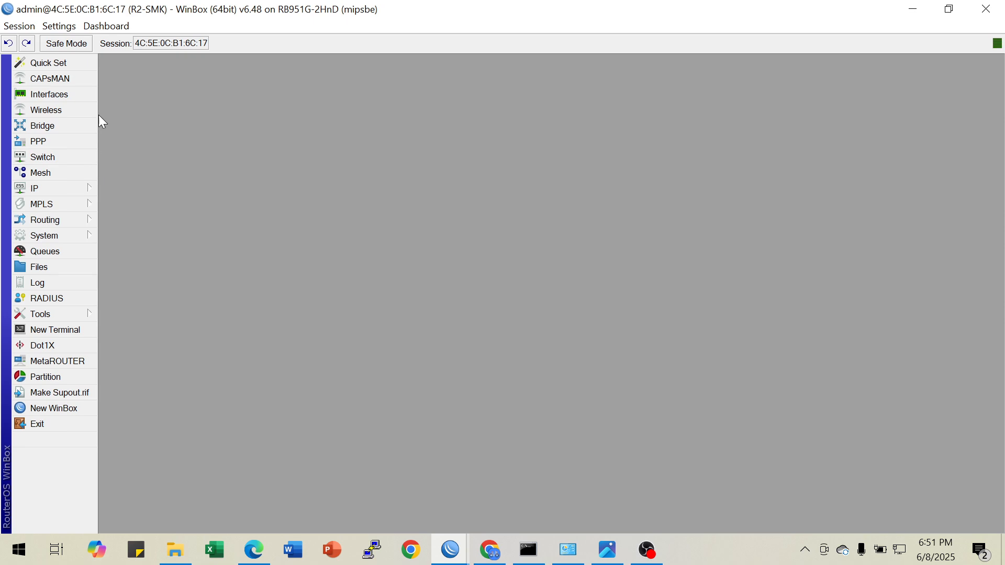
left_click(58, 26)
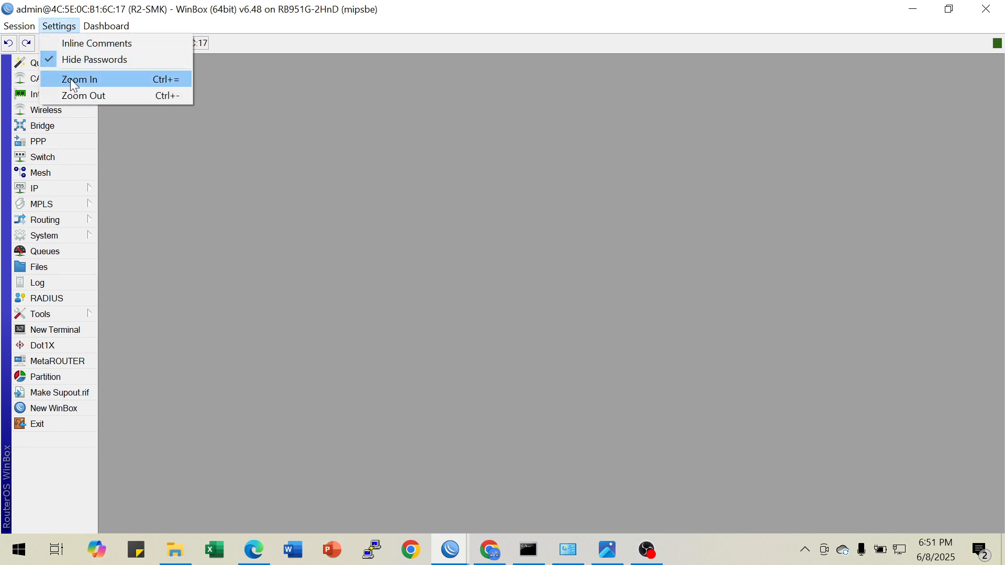
left_click(70, 79)
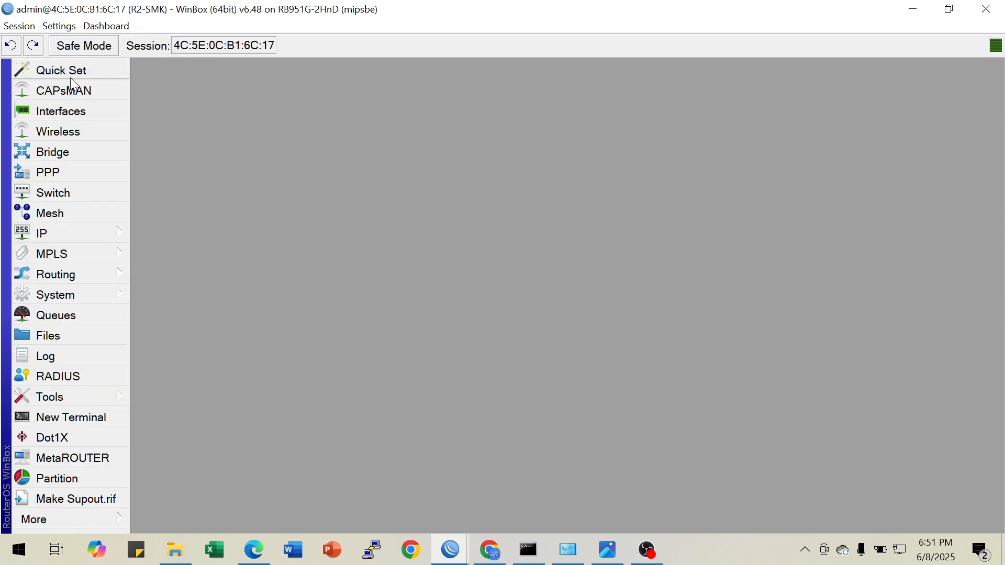
Print the router's IP addresses in a new terminal with the command "ip address pr"
left_click(95, 419)
type("ip address pr")
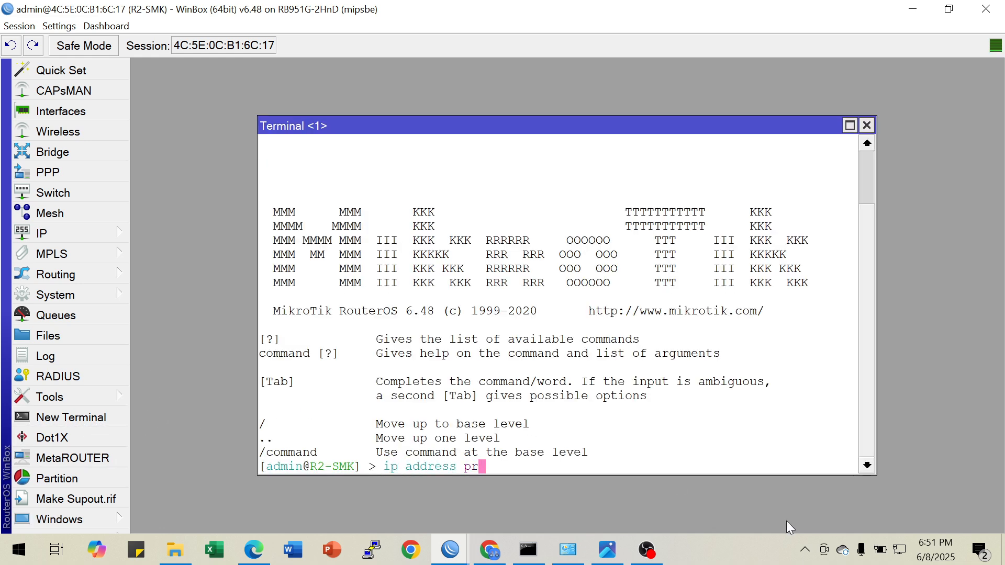
key("Return")
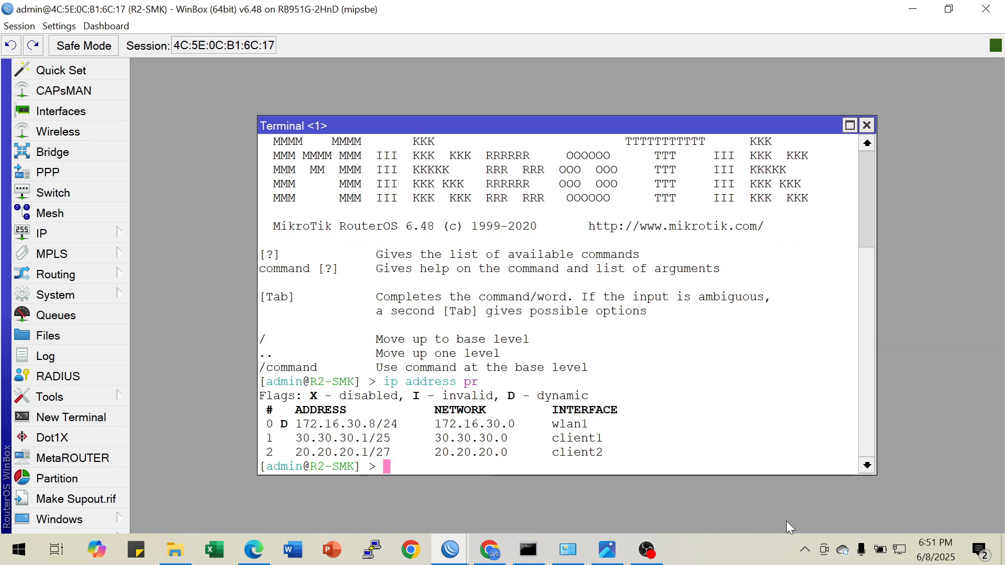
List the DHCP leases in the terminal with the command "ip dhcp-server lease pr"
type("i")
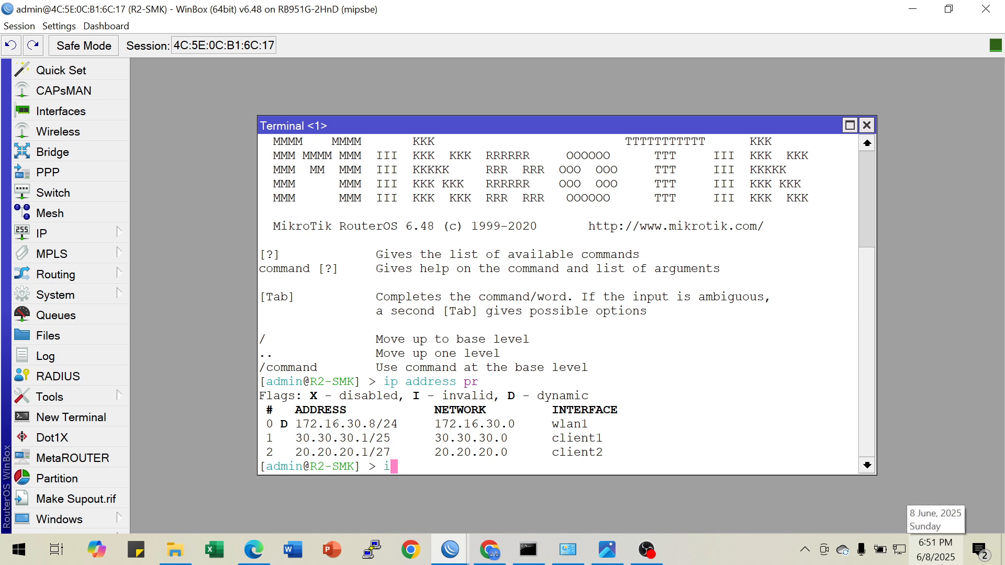
type("p dhcp-server lease pr")
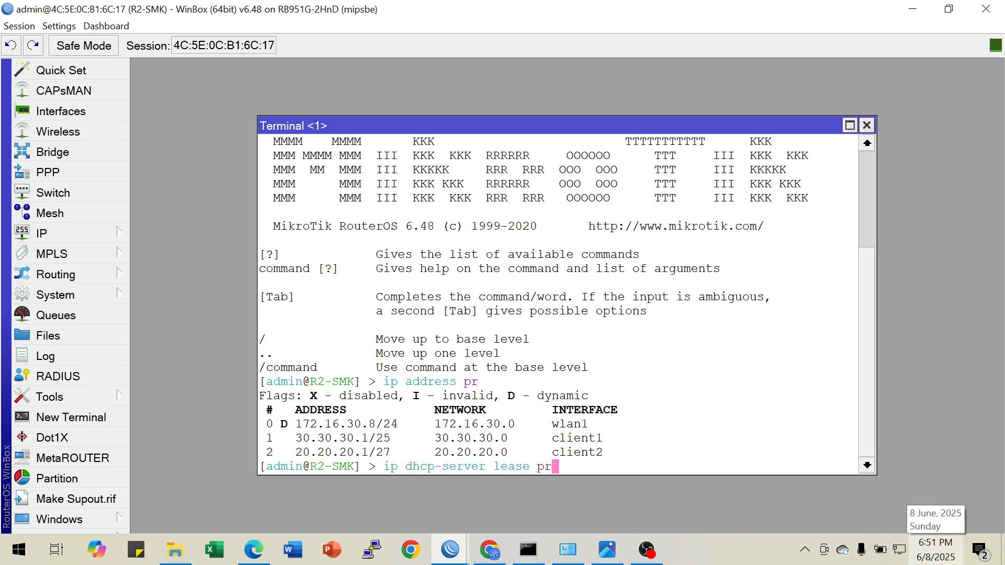
key("Return")
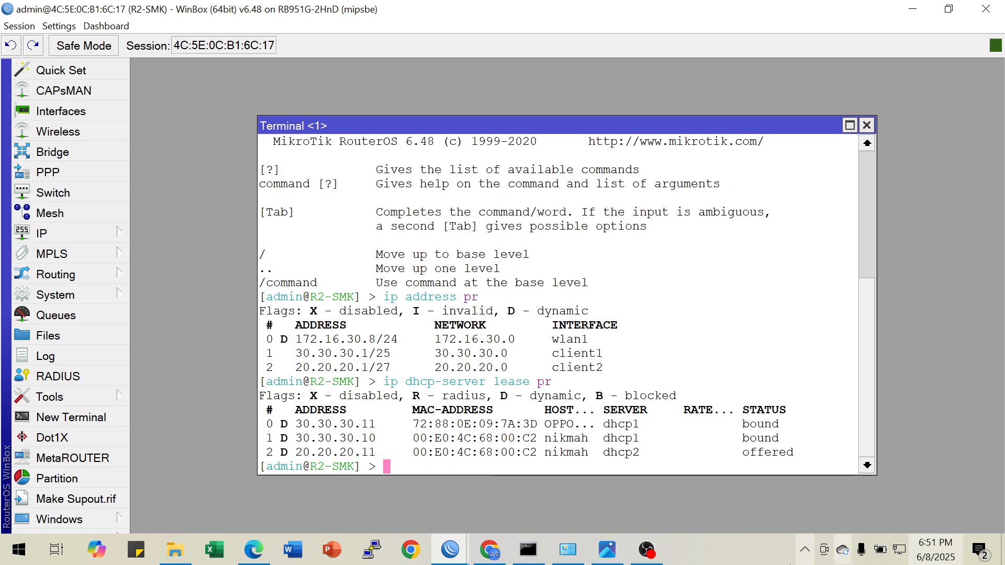
Reposition the terminal and highlight the host name and status of the dhcp2 lease for 20.20.20.11
left_click_drag(572, 129, 446, 71)
left_click_drag(230, 395, 511, 403)
left_click(424, 397)
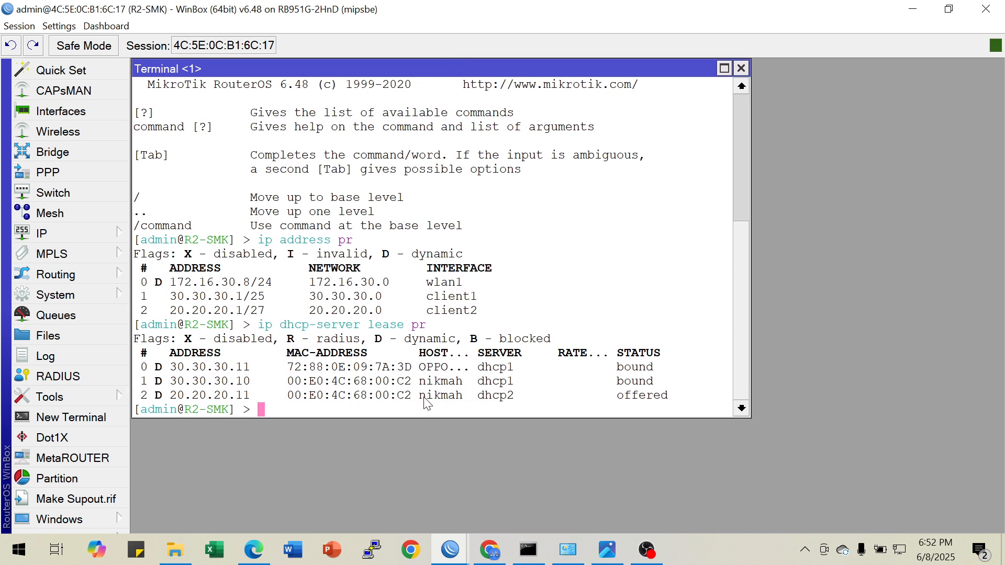
left_click_drag(419, 396, 462, 398)
left_click_drag(622, 402, 685, 403)
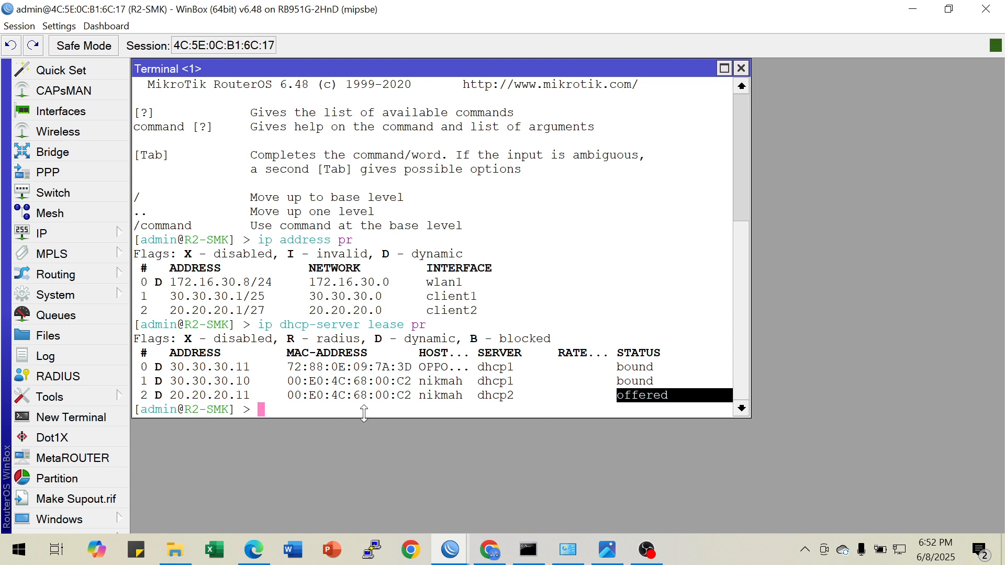
Switch to Windows Network Connections and check the Ethernet adapter's connection details, closing its status dialogs
left_click(568, 549)
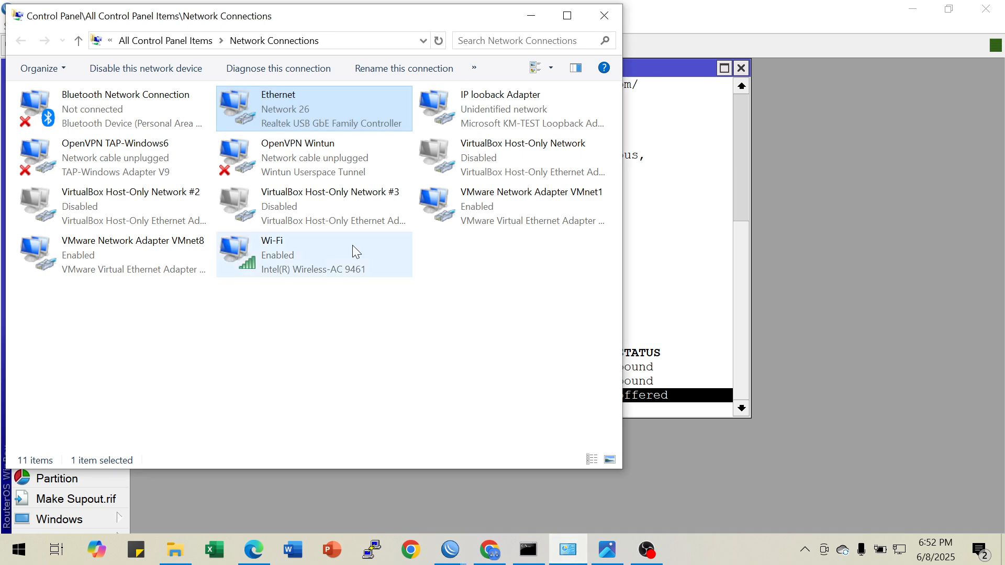
right_click(320, 120)
left_click(348, 141)
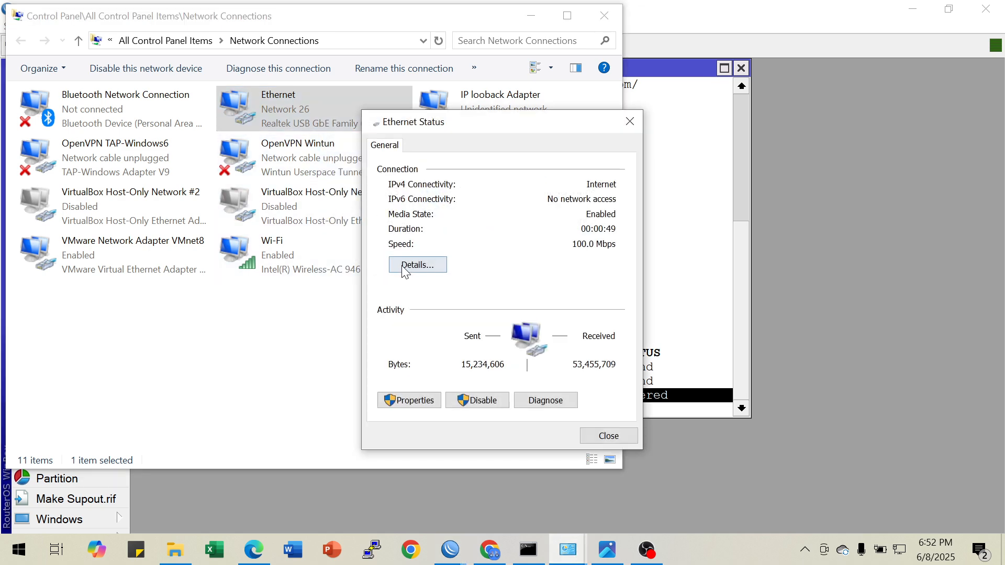
left_click(417, 265)
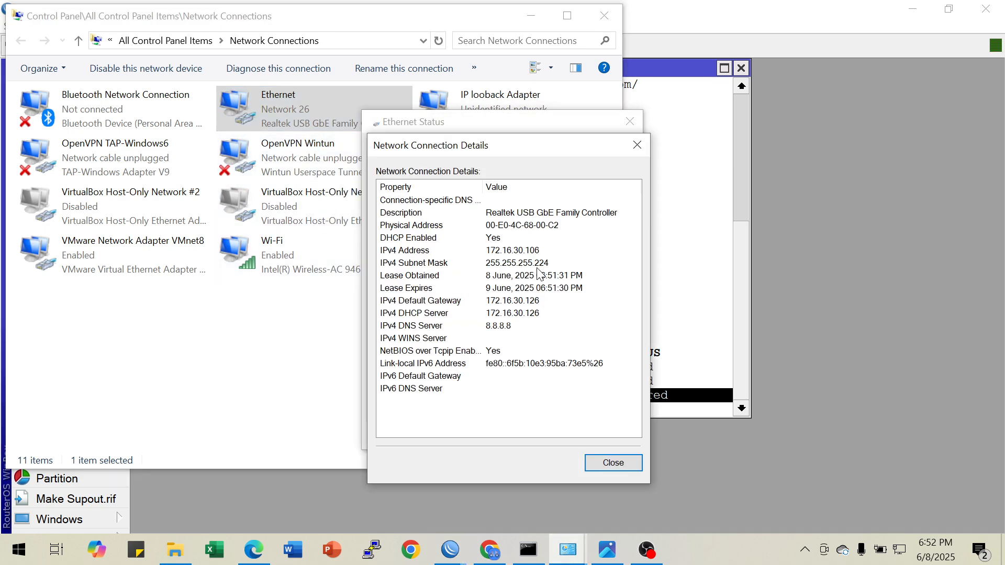
left_click(633, 149)
left_click(631, 123)
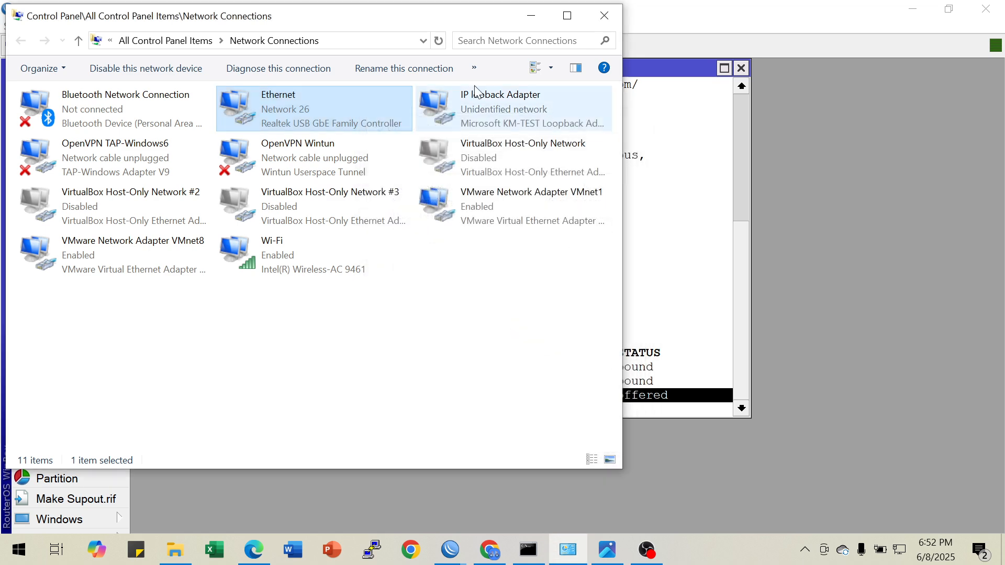
Disable the Wi-Fi network adapter in Network Connections
left_click(274, 247)
right_click(274, 247)
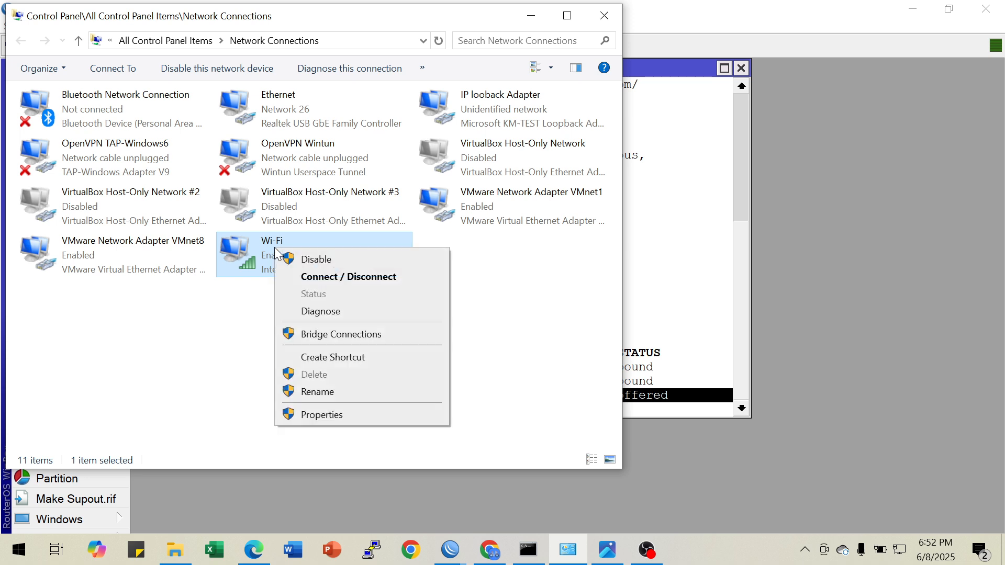
left_click(317, 262)
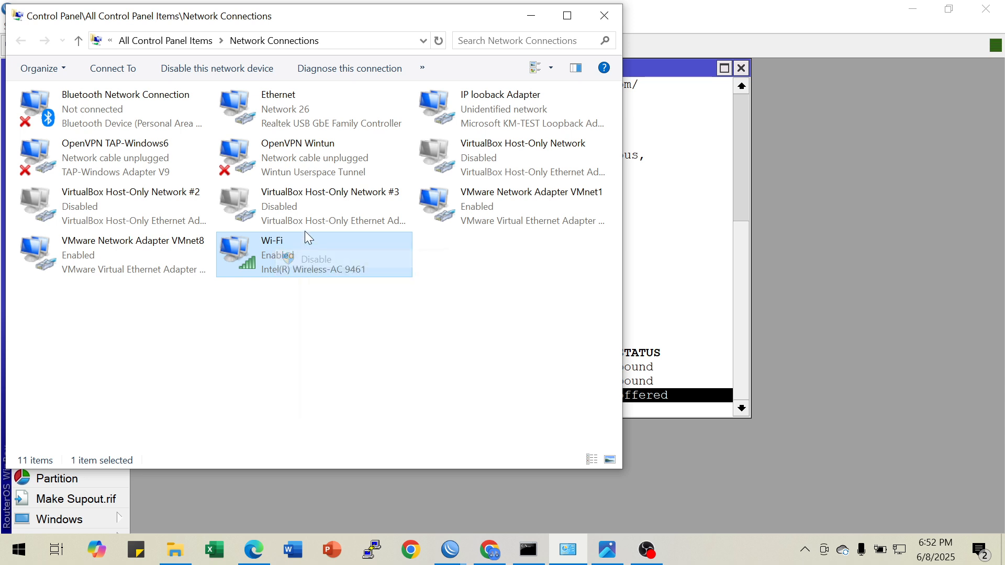
Check the Ethernet adapter's Internet Protocol Version 4 (TCP/IPv4) properties for automatic IP and DNS addressing, closing the dialogs with the settings accepted
left_click(283, 107)
right_click(283, 107)
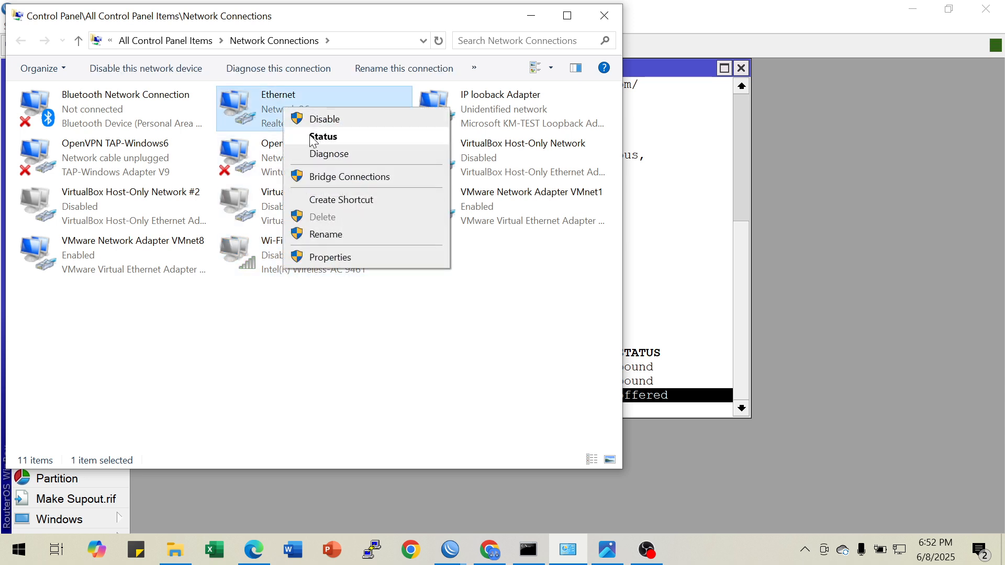
left_click(314, 257)
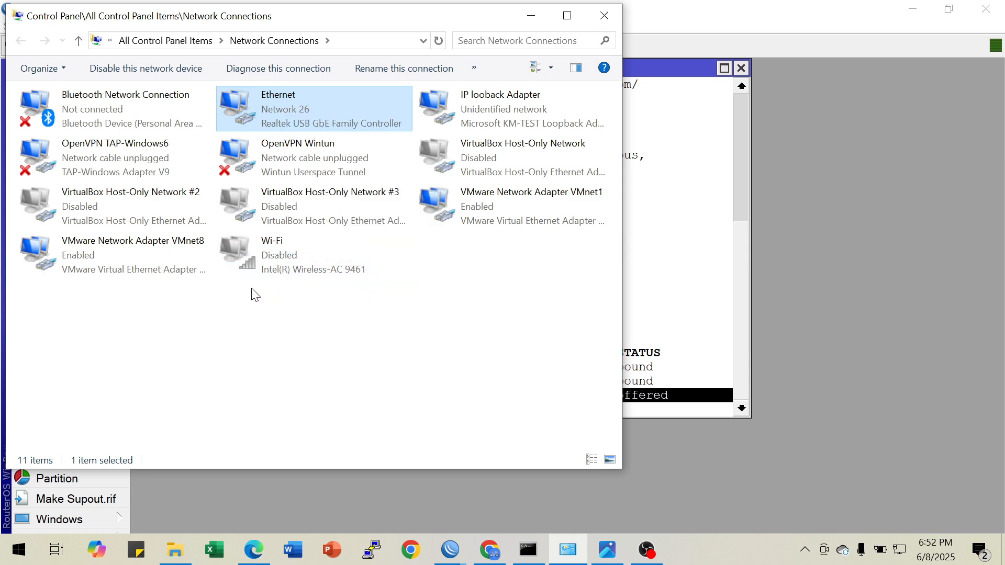
left_click(194, 287)
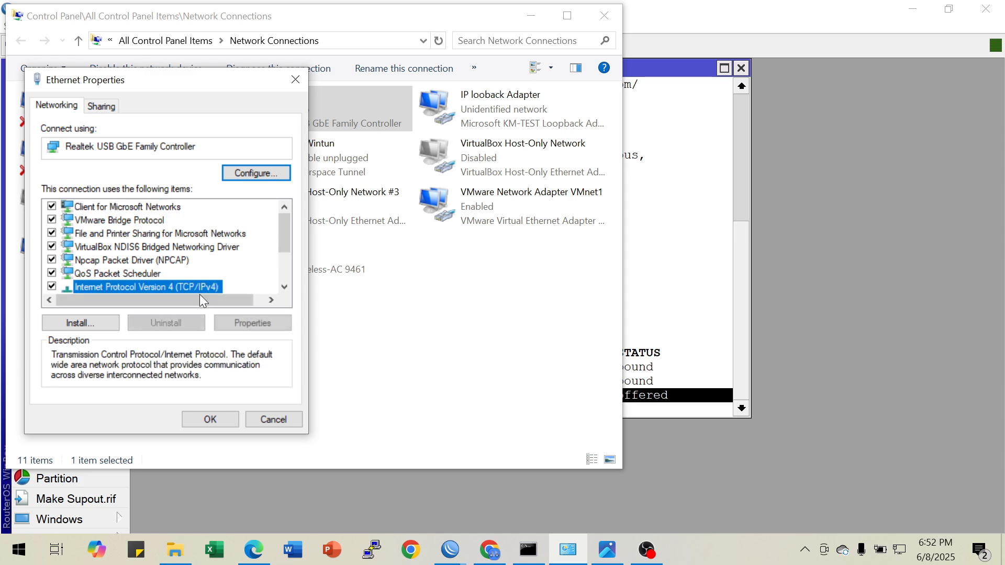
left_click(238, 320)
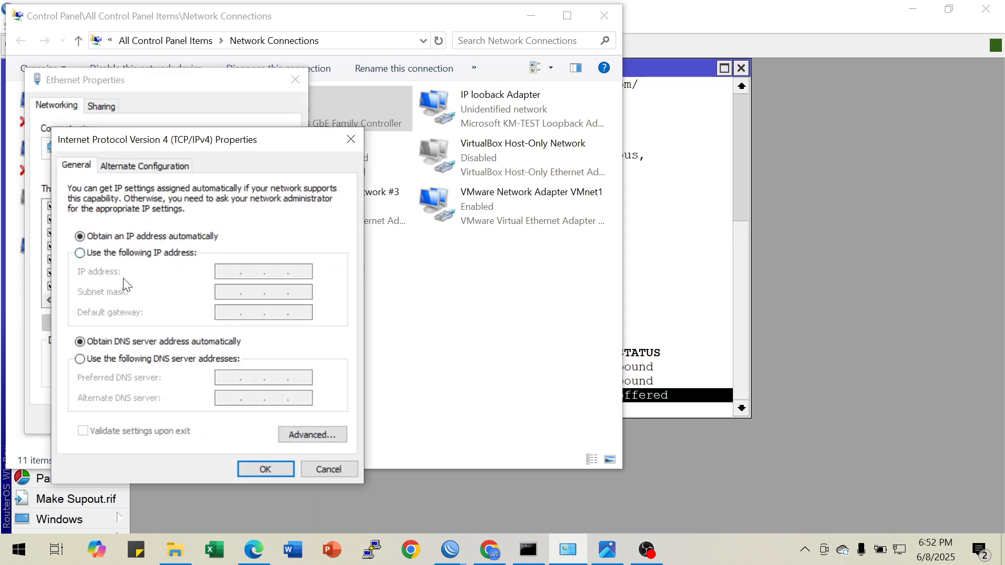
left_click(264, 470)
left_click(204, 419)
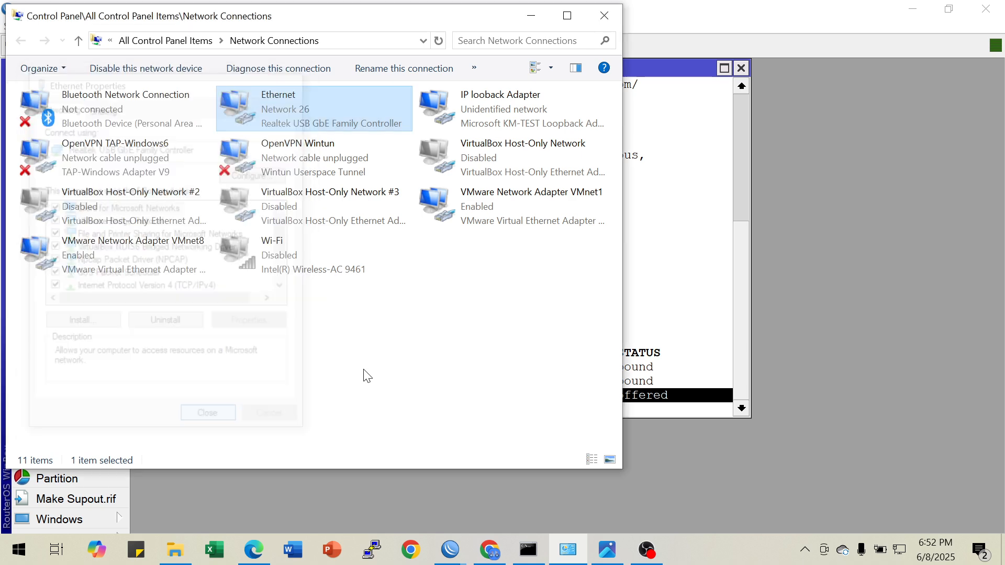
View the Ethernet adapter's network connection details from its status and close the dialogs
right_click(270, 109)
left_click(320, 140)
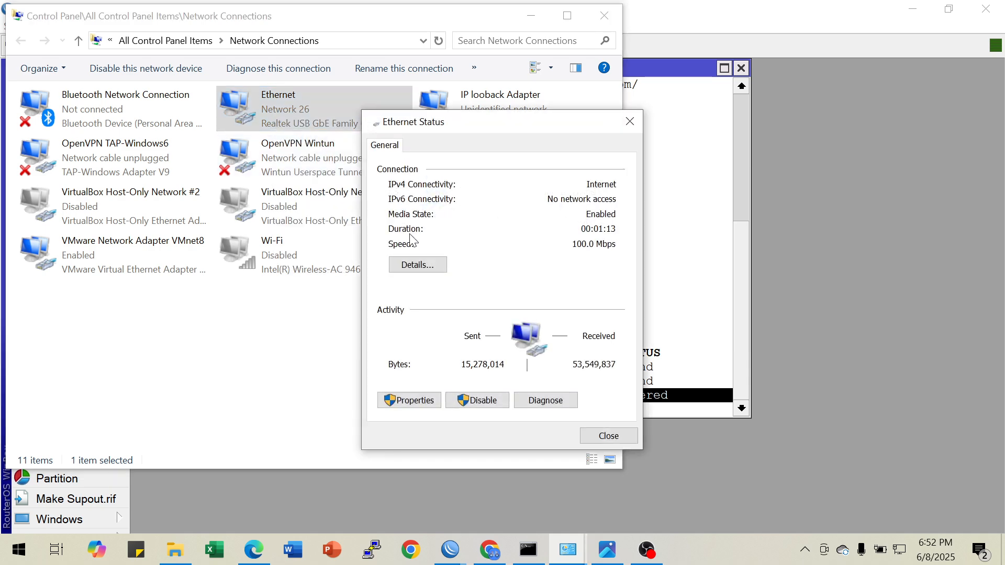
left_click(416, 265)
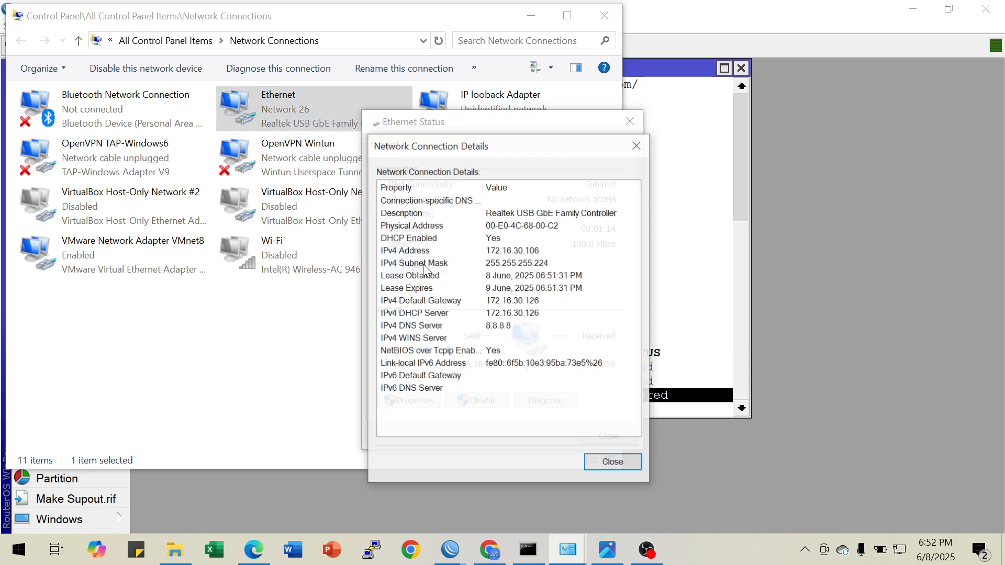
left_click(636, 147)
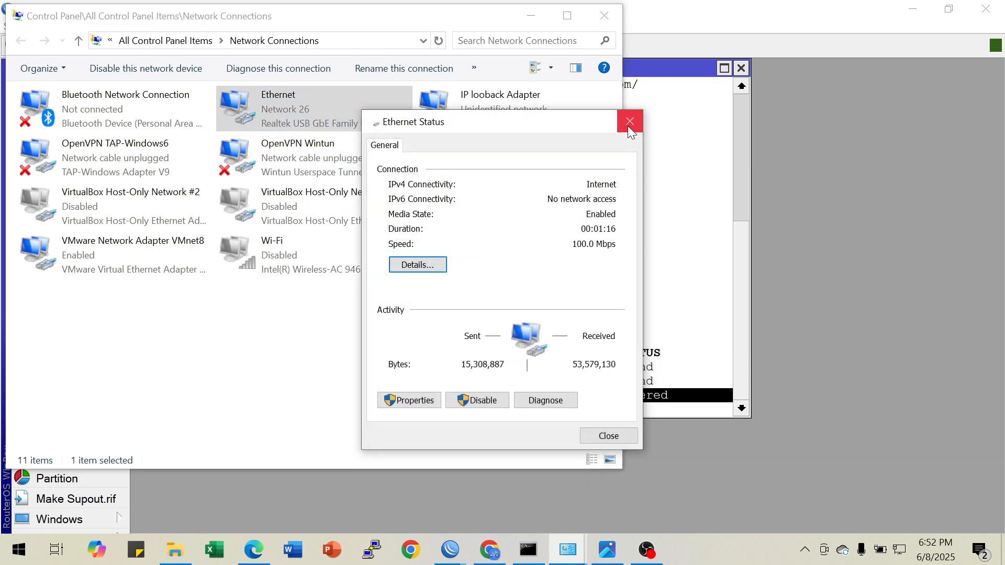
Disable and re-enable the Ethernet adapter, refreshing the list of network connections
right_click(293, 109)
left_click(334, 119)
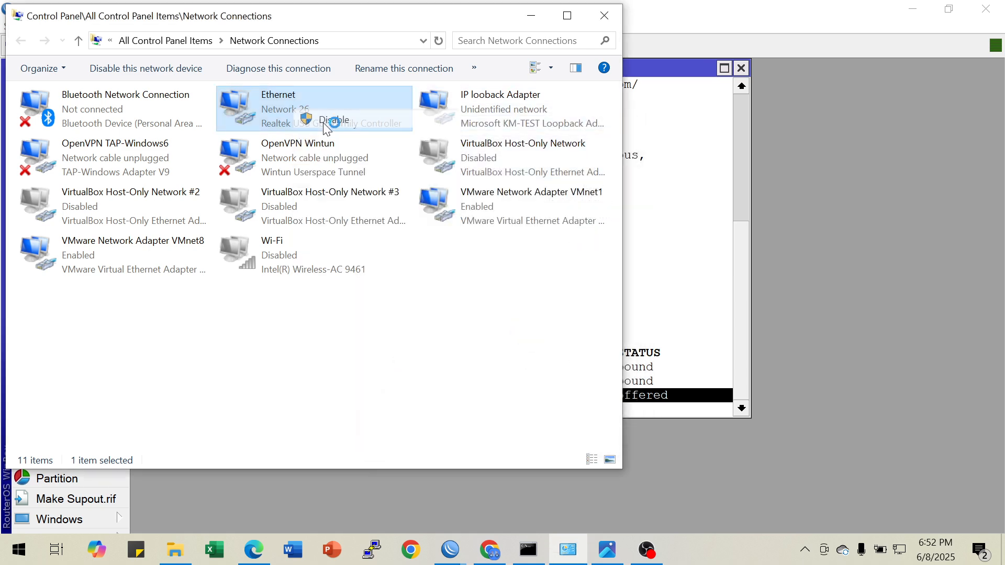
right_click(277, 112)
left_click(313, 125)
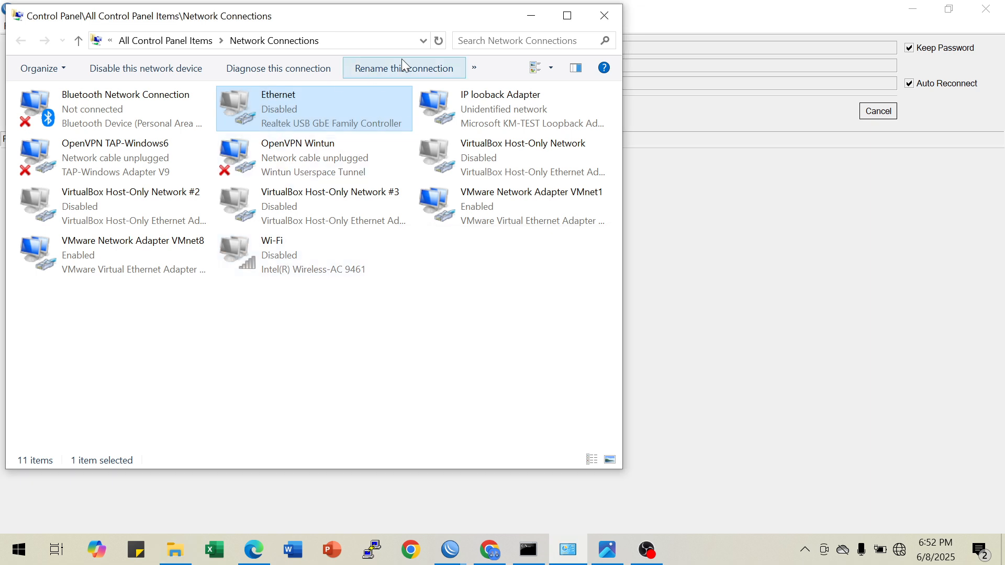
left_click(438, 42)
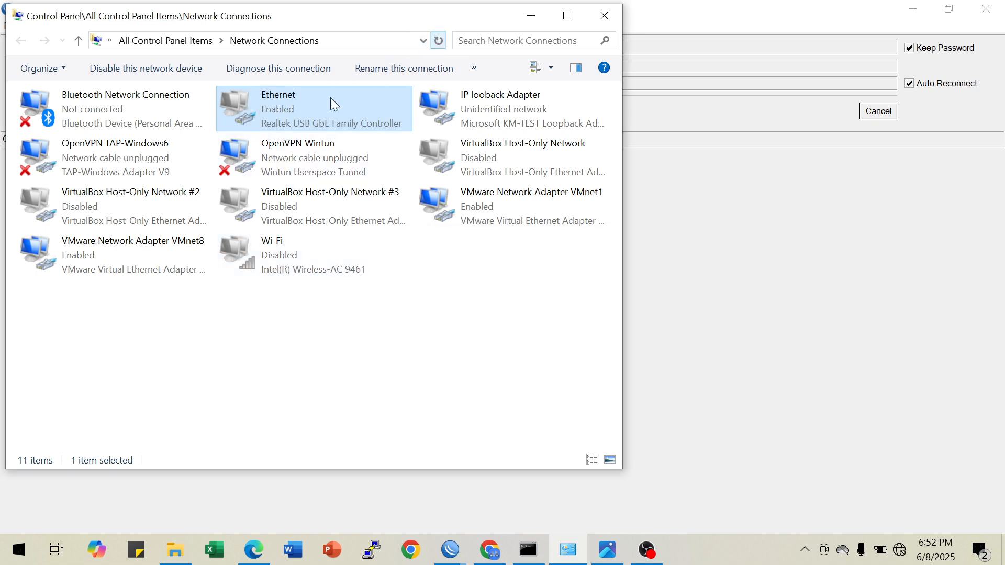
Check the restarted Ethernet adapter's connection details and cancel WinBox's automatic reconnection to the disconnected router
right_click(291, 114)
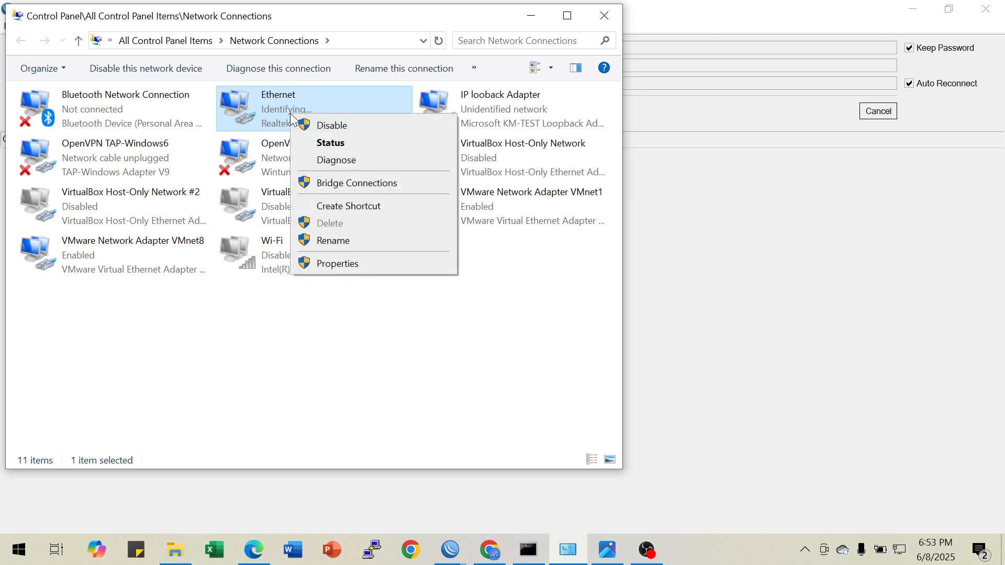
left_click(329, 143)
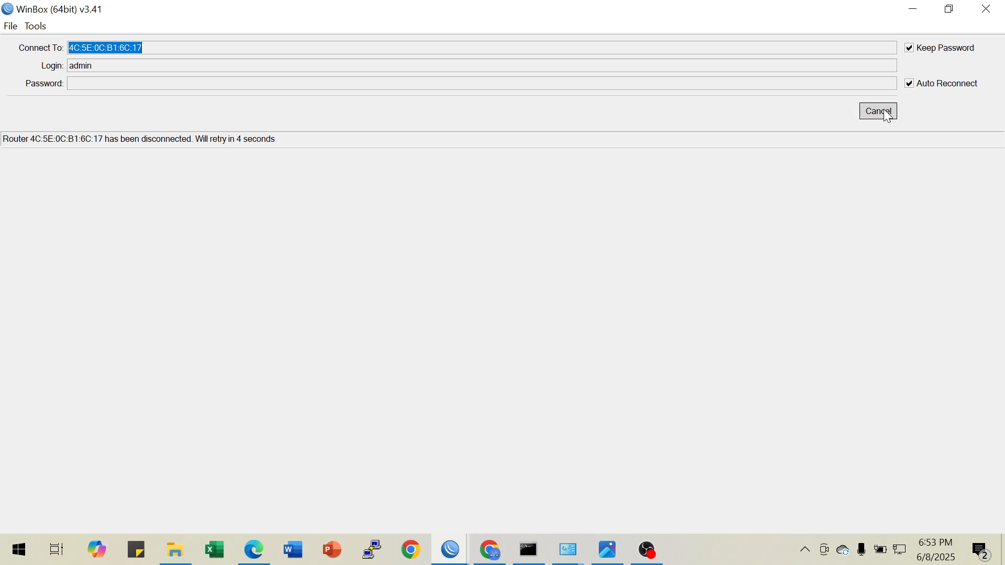
left_click(884, 113)
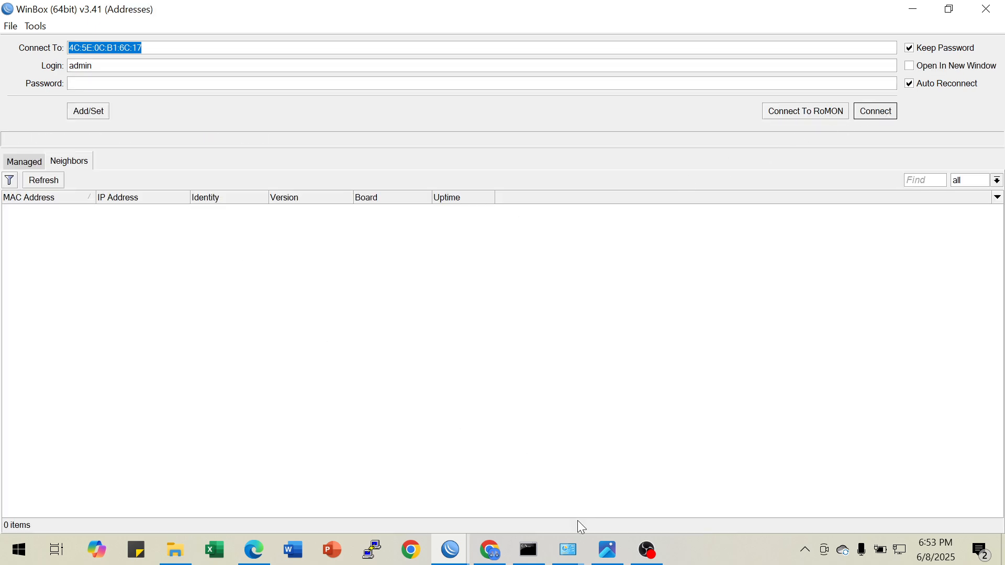
left_click(569, 549)
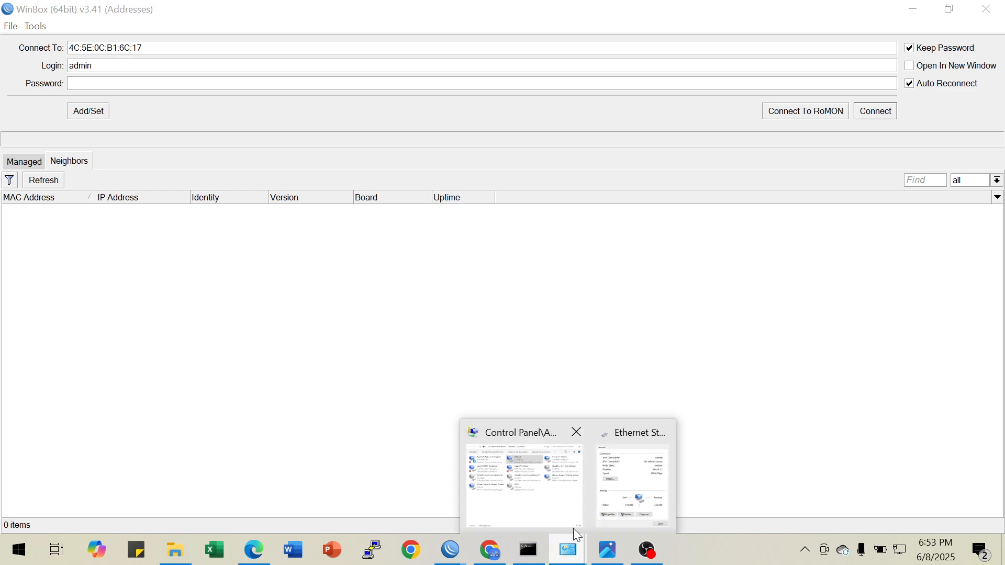
left_click(624, 483)
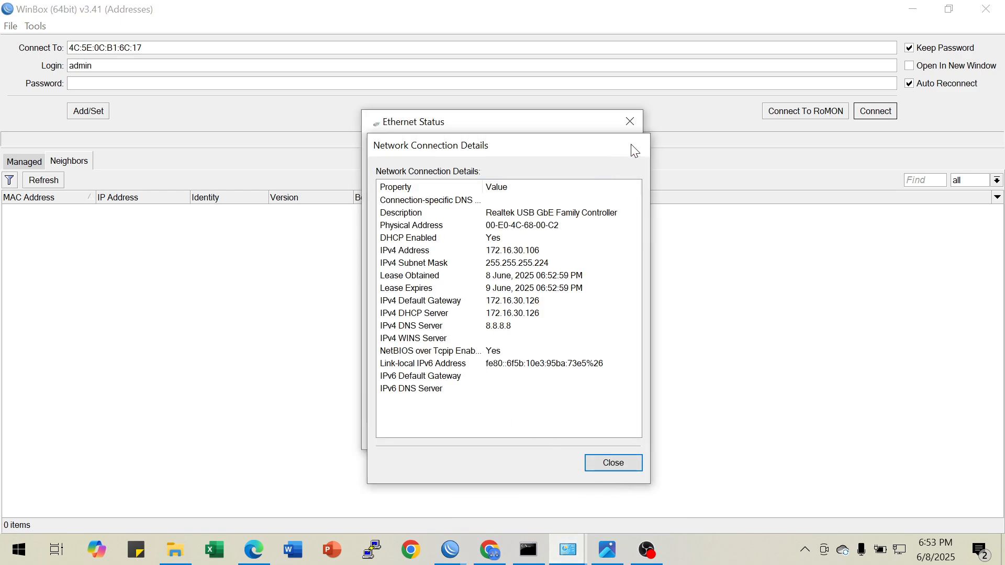
left_click(634, 151)
left_click(630, 122)
Refresh Network Connections and inspect the Ethernet adapter's IPv4 address and lease expiry in its connection details
left_click(569, 550)
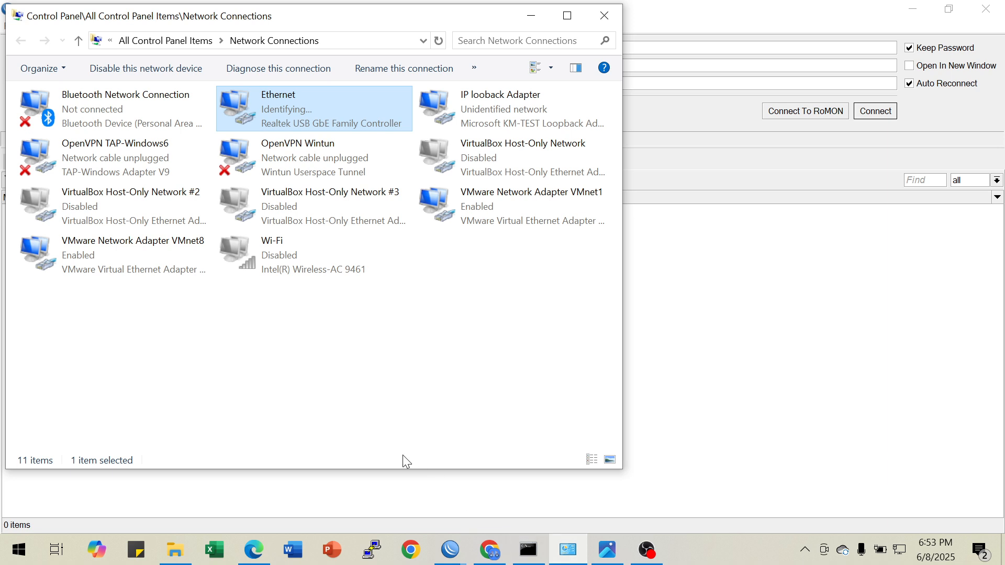
left_click(439, 41)
right_click(292, 122)
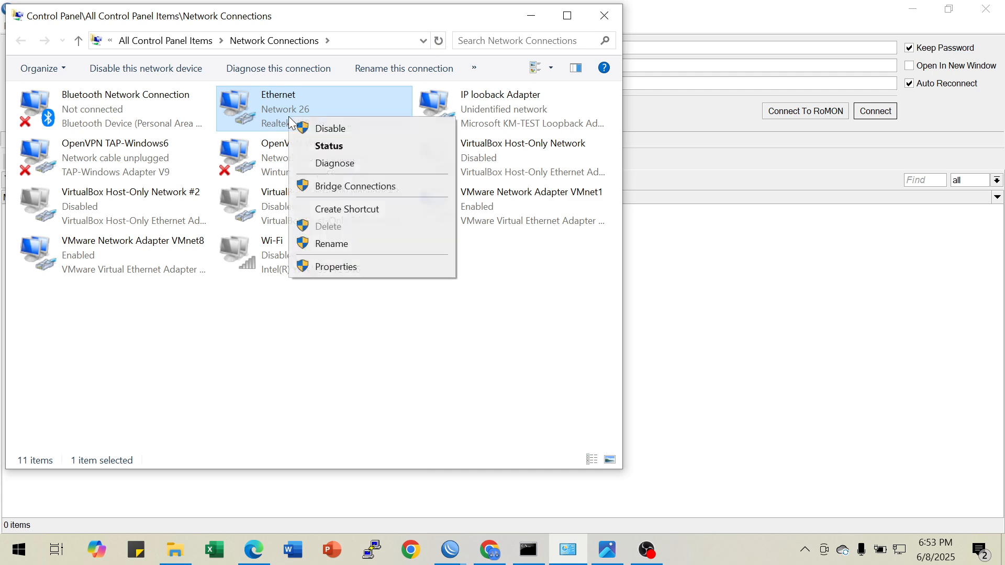
left_click(328, 147)
left_click(418, 264)
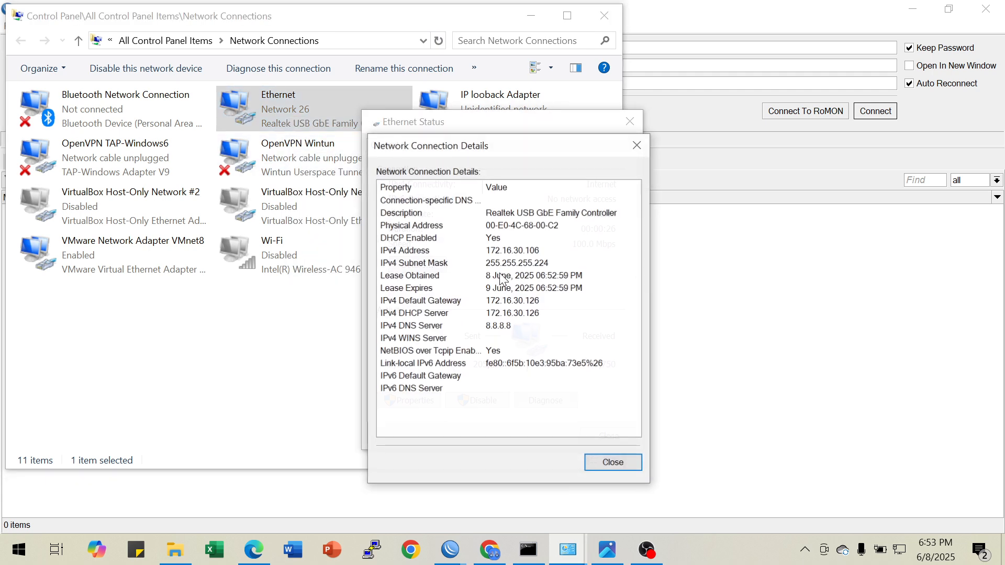
left_click(517, 250)
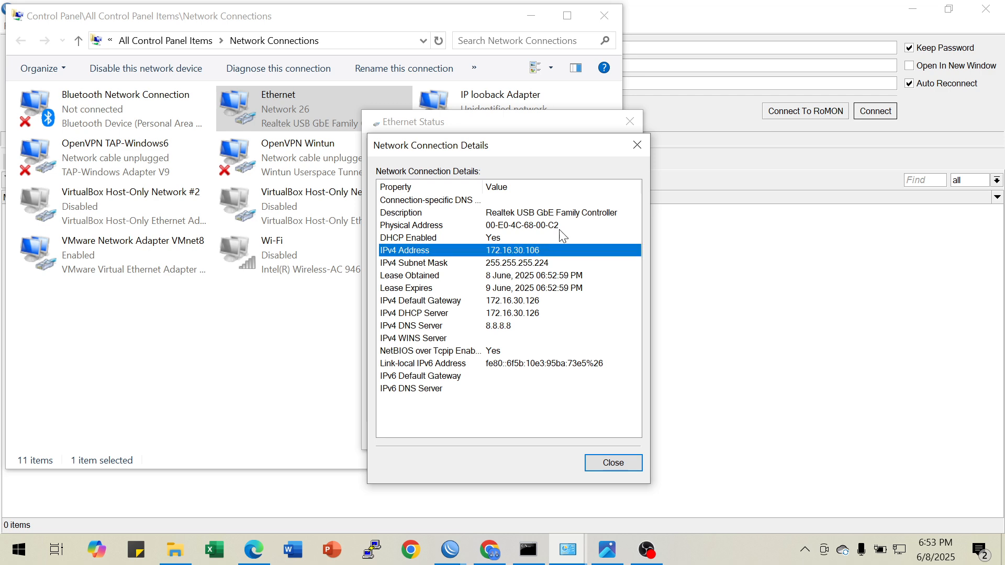
left_click(546, 287)
left_click(637, 146)
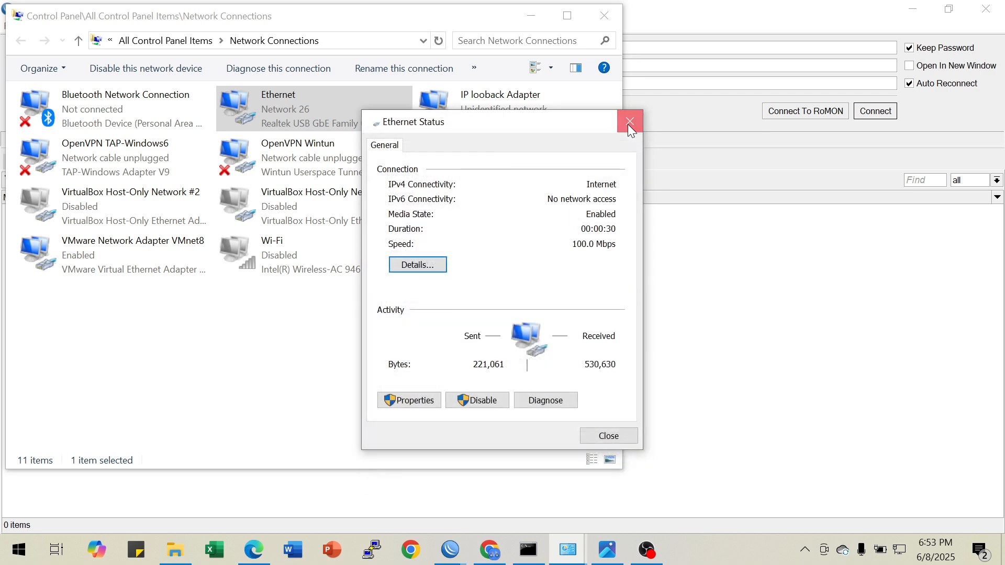
left_click(629, 122)
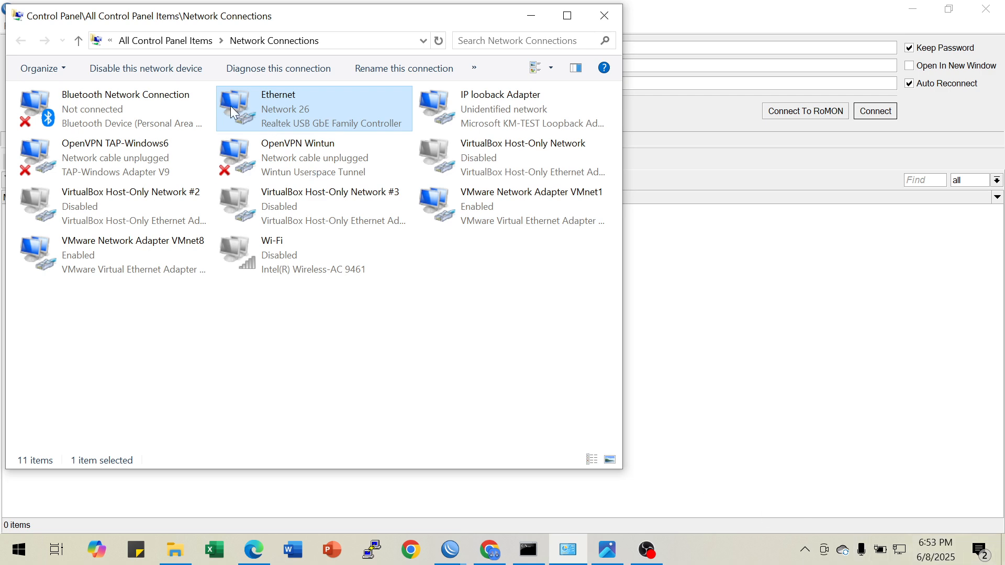
left_click(440, 41)
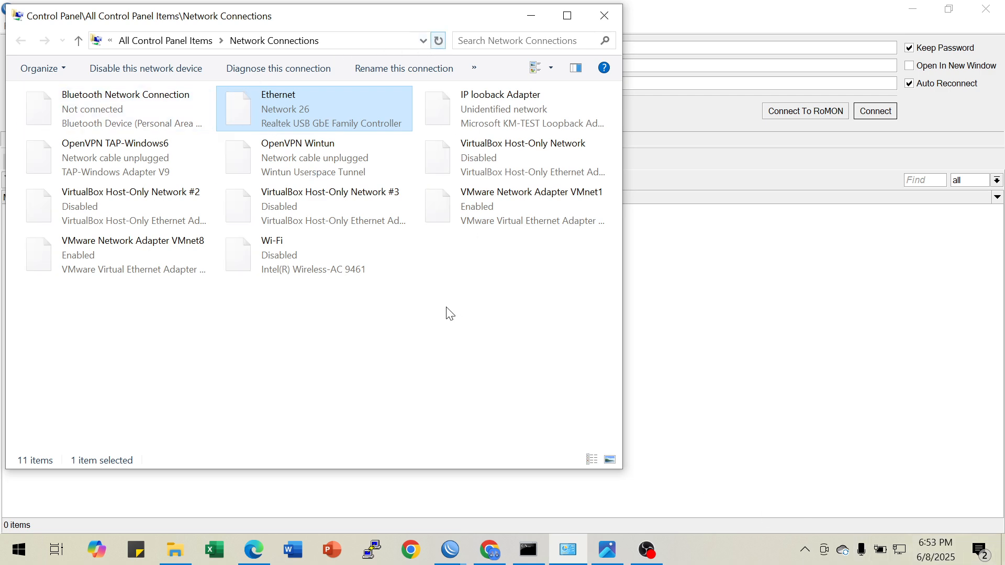
Switch to the R1-SMK WinBox session, dismiss its password change prompt and close the session
left_click(450, 548)
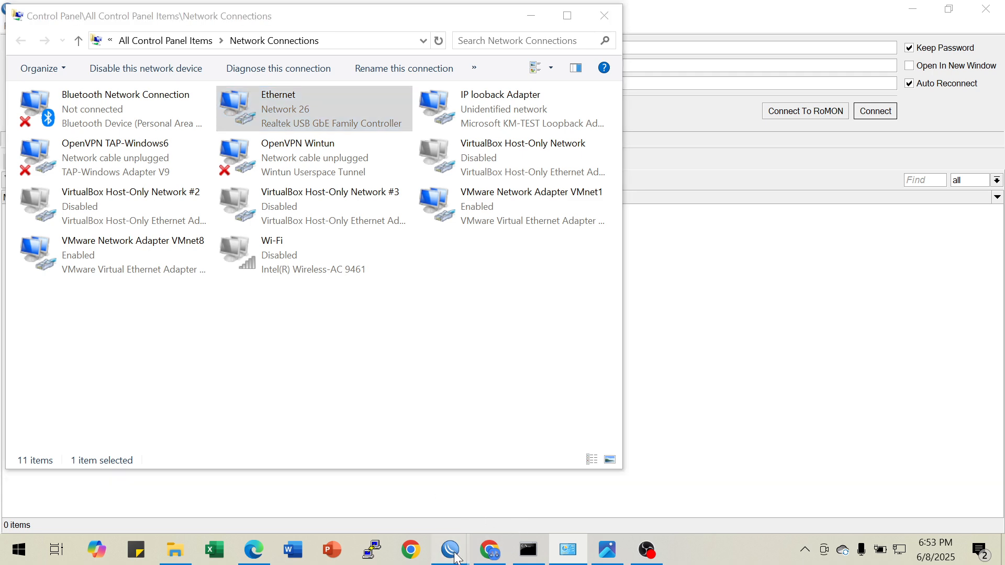
left_click(504, 485)
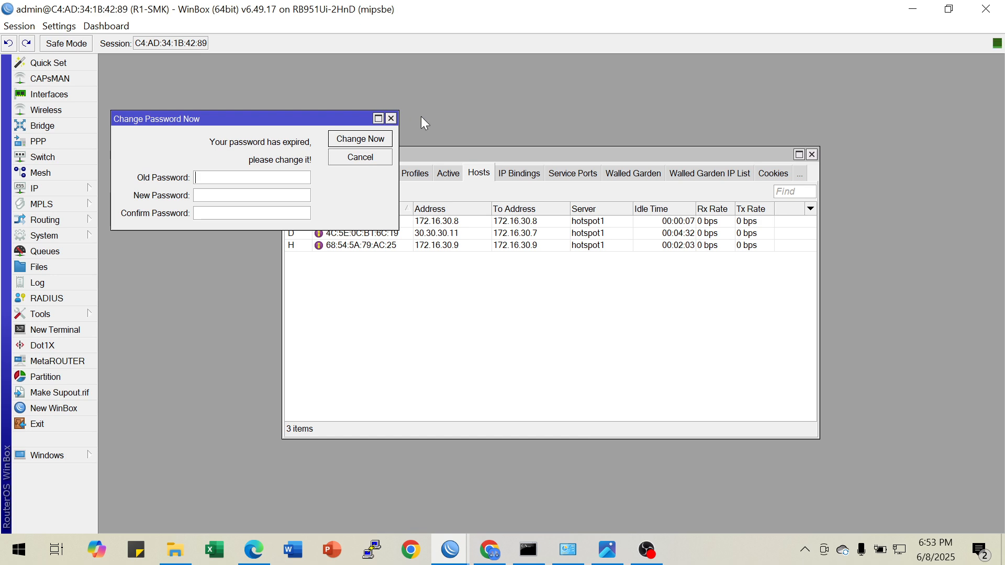
left_click(390, 119)
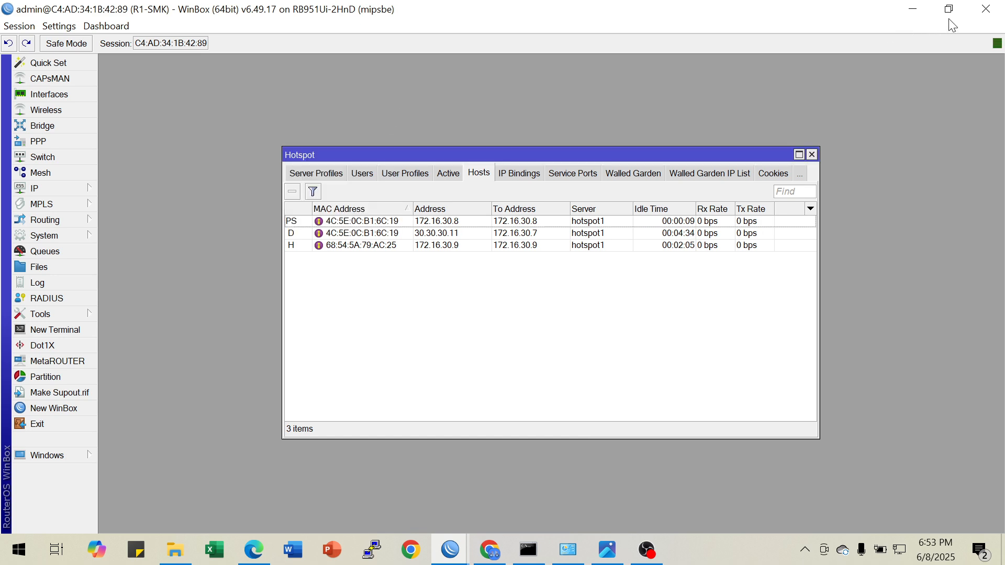
left_click(985, 9)
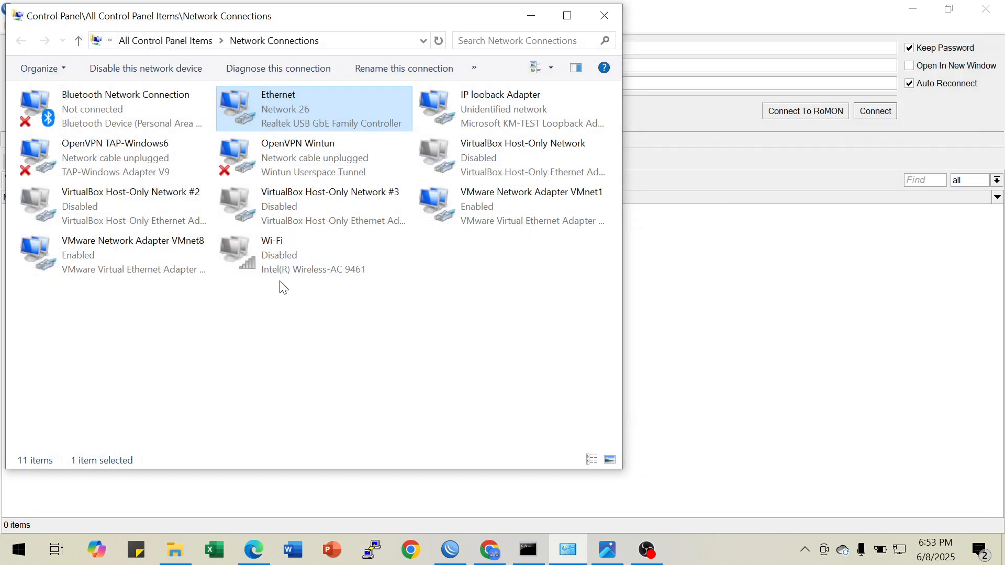
Refresh the neighbor list in the WinBox login window and try to connect to 20.20.20.1 as admin
left_click(448, 550)
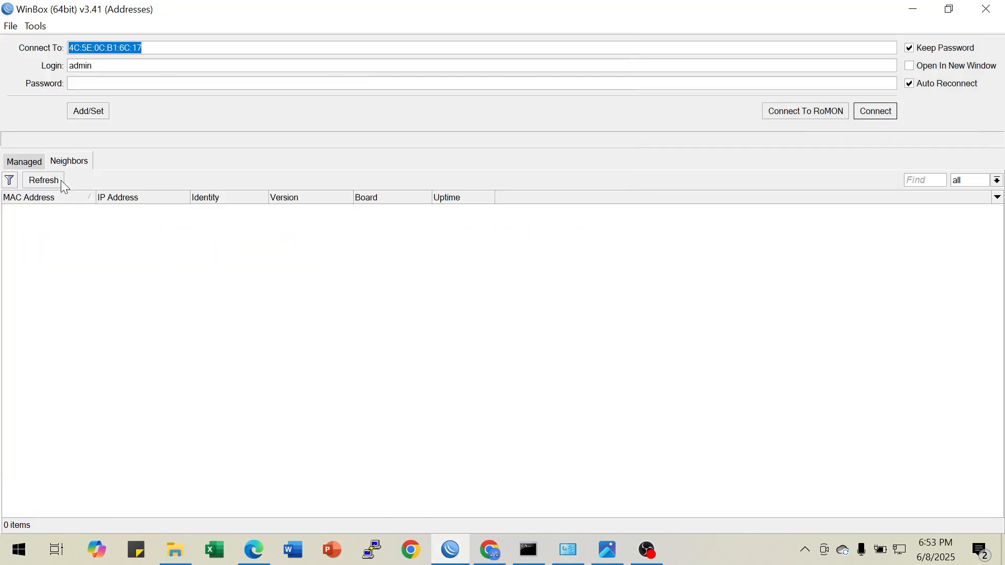
left_click(37, 183)
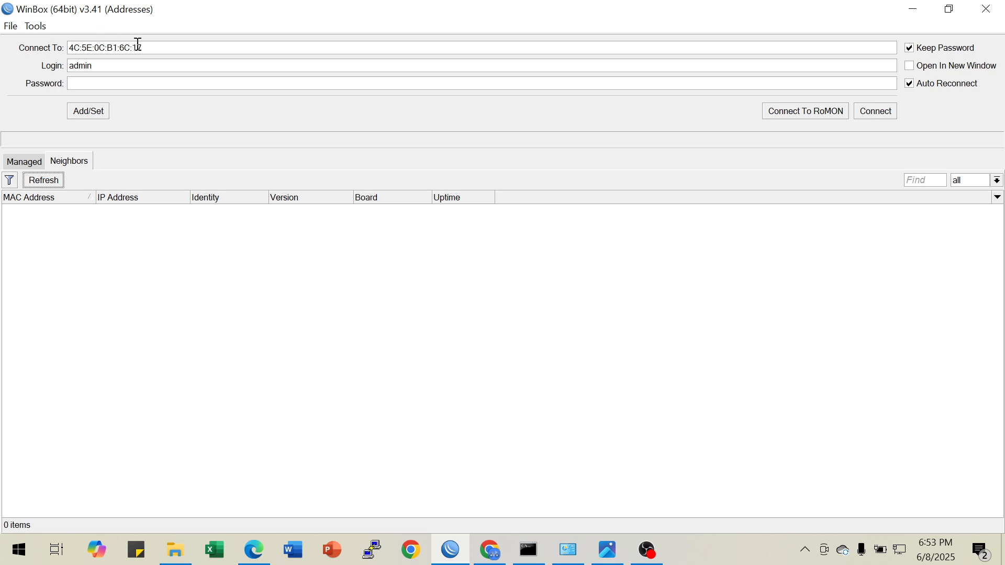
left_click_drag(160, 46, 47, 45)
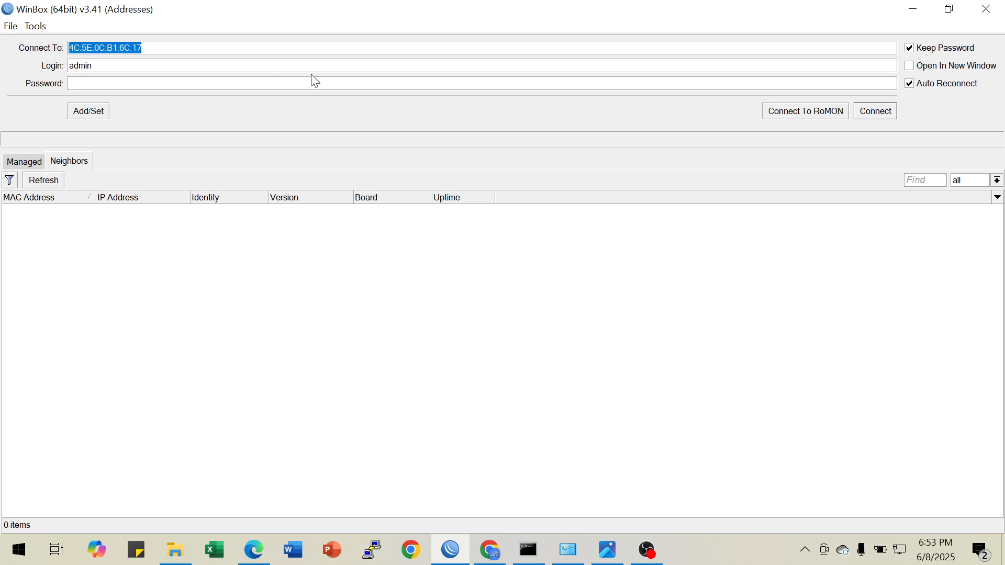
type("20.20.20.1")
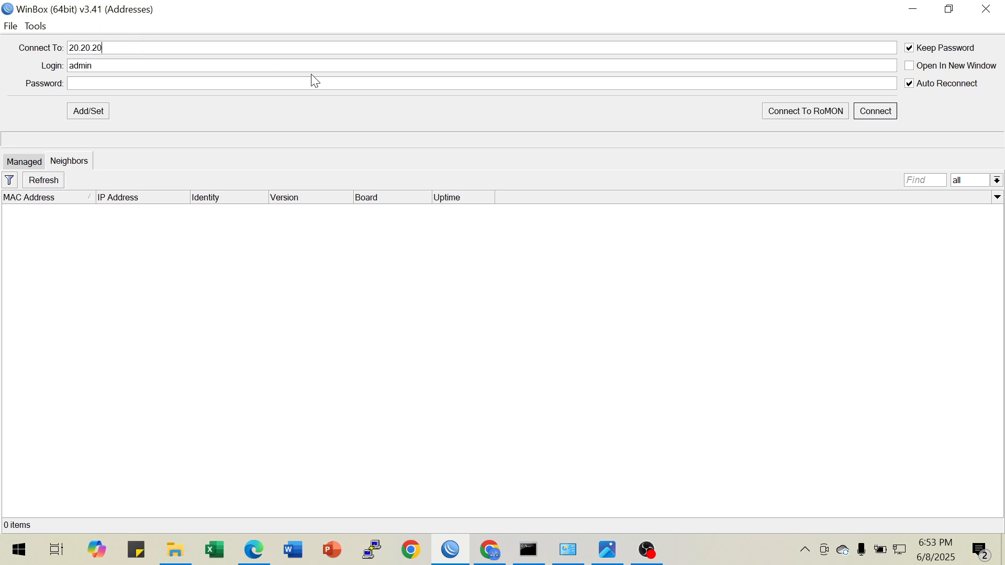
left_click(873, 114)
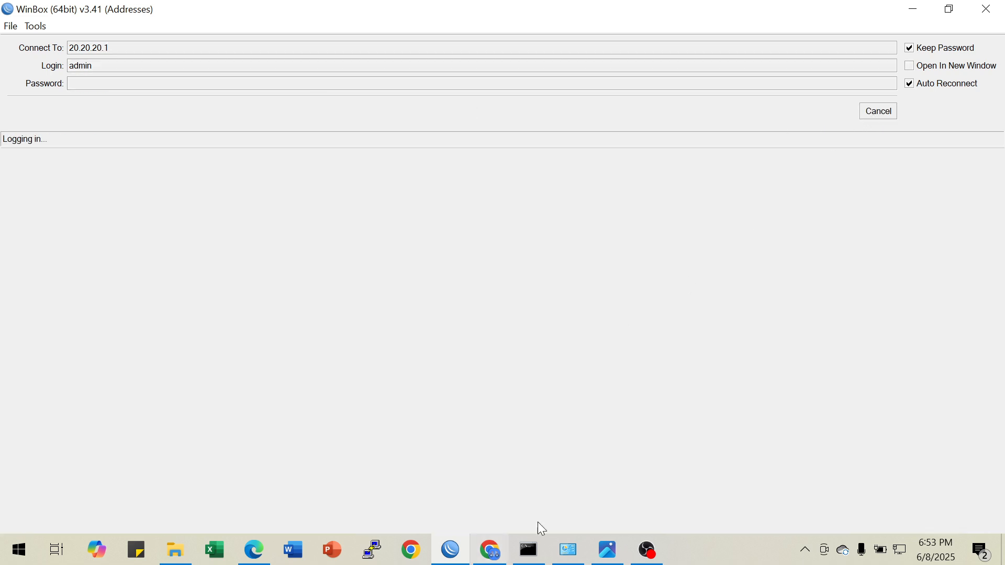
Consult the lsk-sumut (1).jpg topology diagram, cancelling the login to 20.20.20.1 and refreshing WinBox's neighbor list
left_click(610, 551)
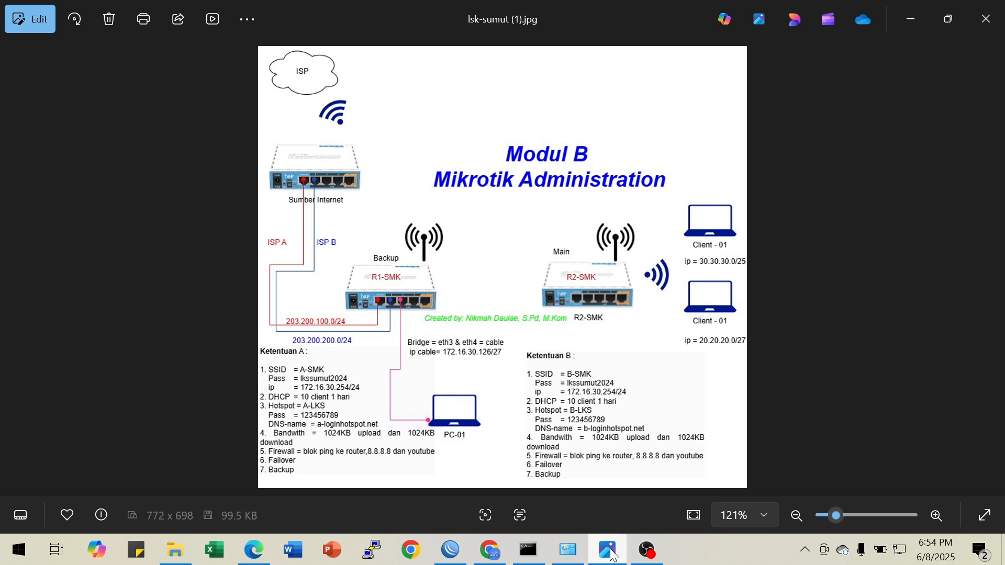
left_click(610, 550)
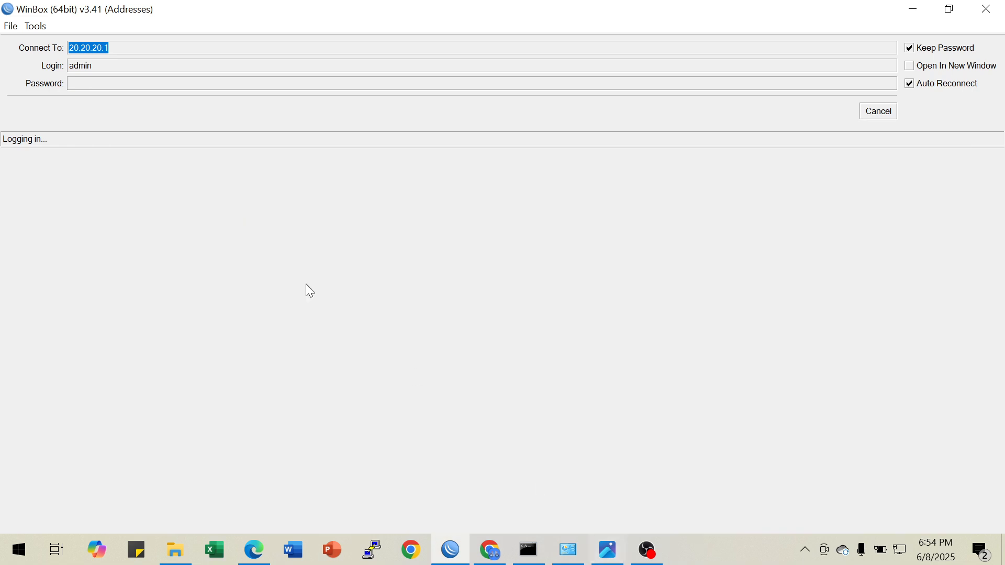
left_click(893, 112)
left_click(54, 182)
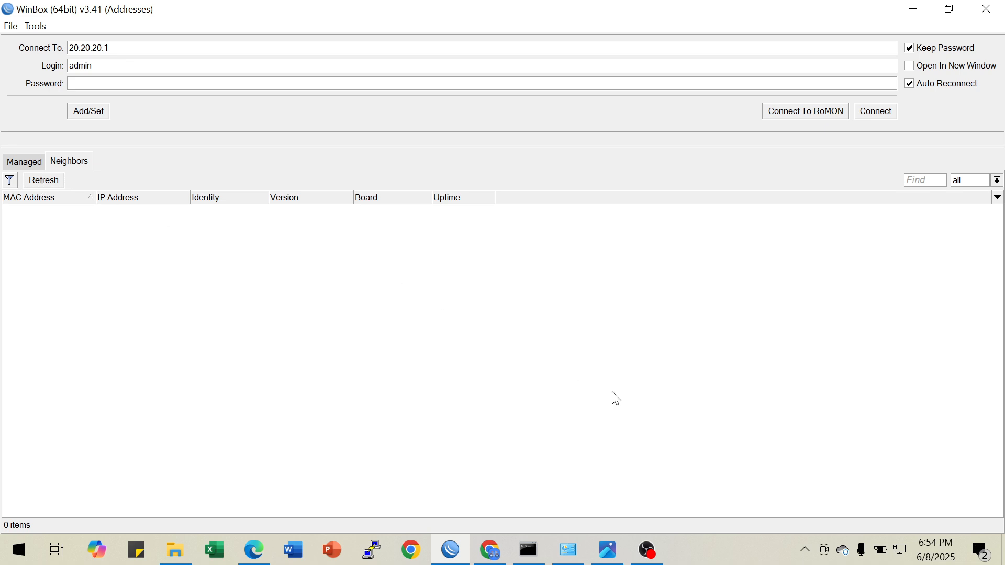
Inspect the Ethernet adapter's IPv4 address in its network connection details, and close the details and status windows
left_click(570, 552)
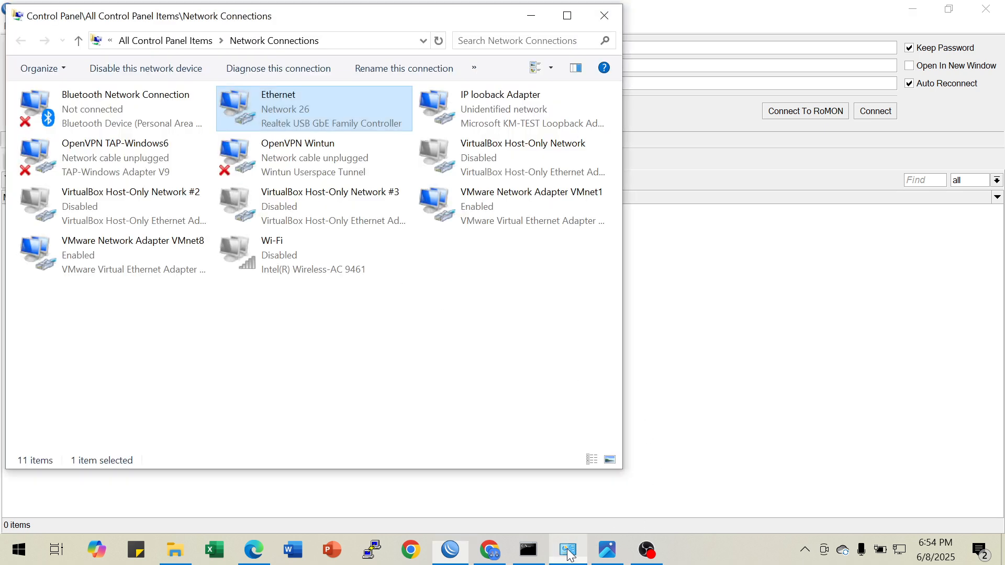
right_click(310, 105)
left_click(351, 134)
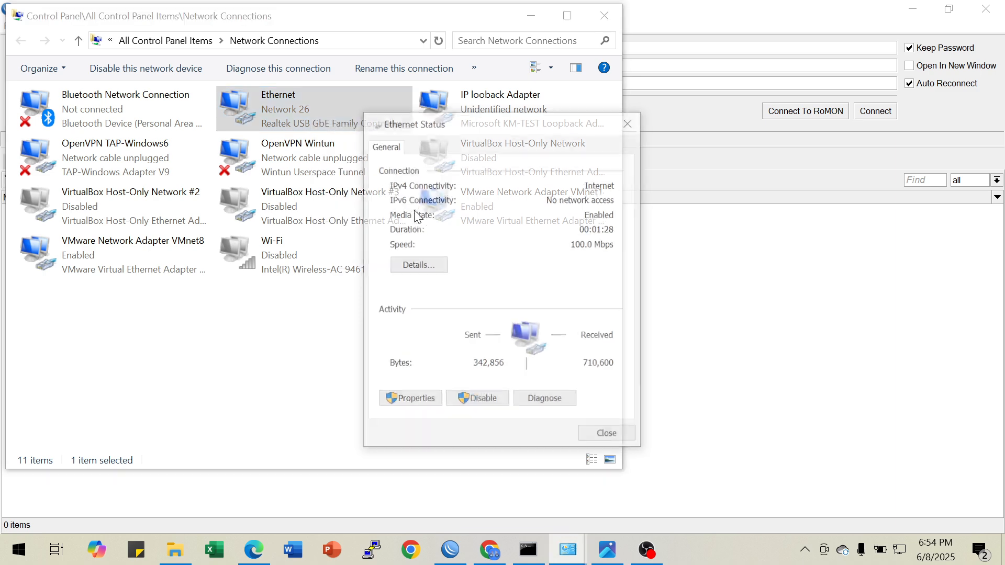
left_click(418, 264)
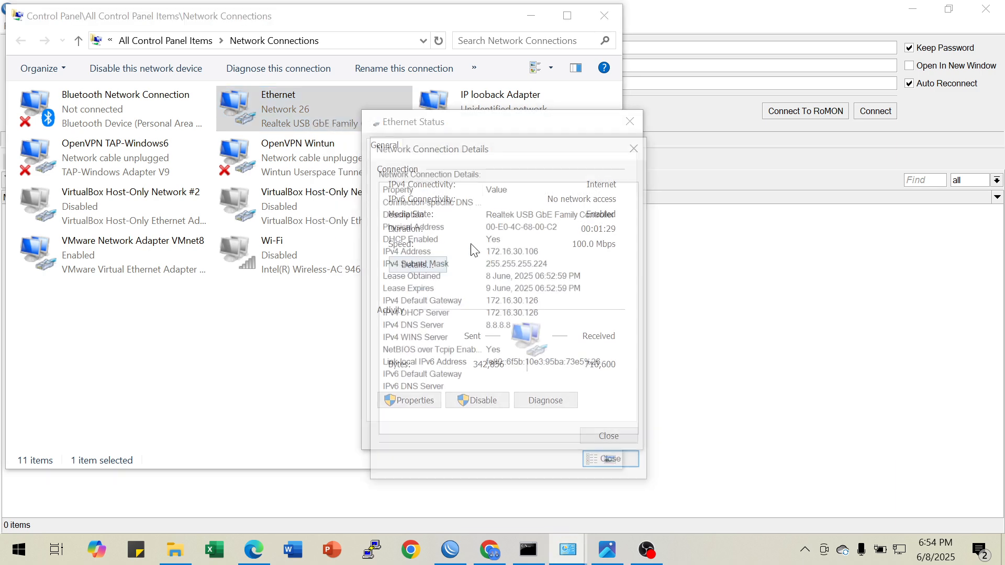
left_click(496, 251)
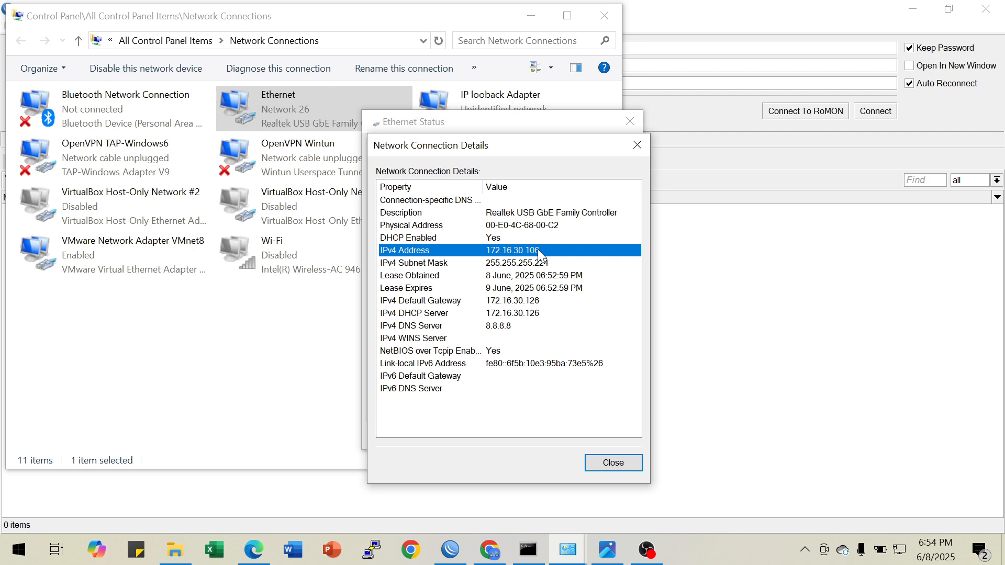
left_click(636, 146)
left_click(629, 123)
Check the client addressing in the lsk-sumut (1).jpg topology diagram, then return to WinBox and allow the PC to be discoverable on Network 29
left_click(610, 552)
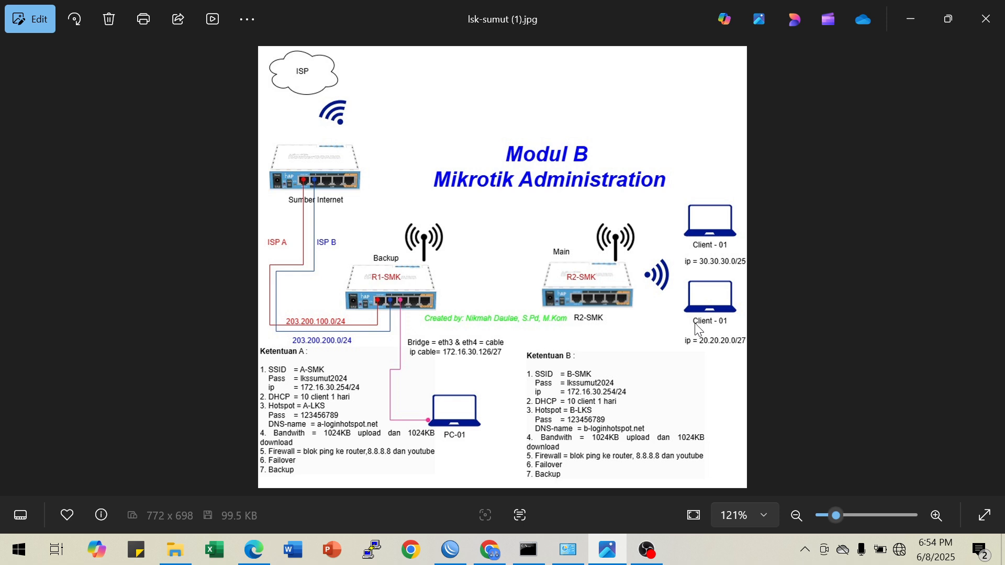
left_click(459, 550)
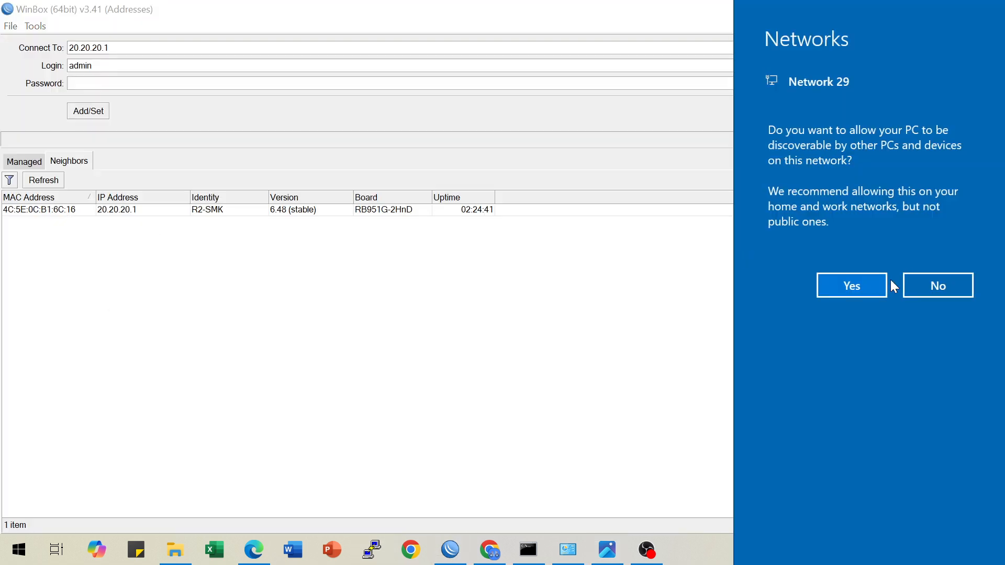
left_click(875, 275)
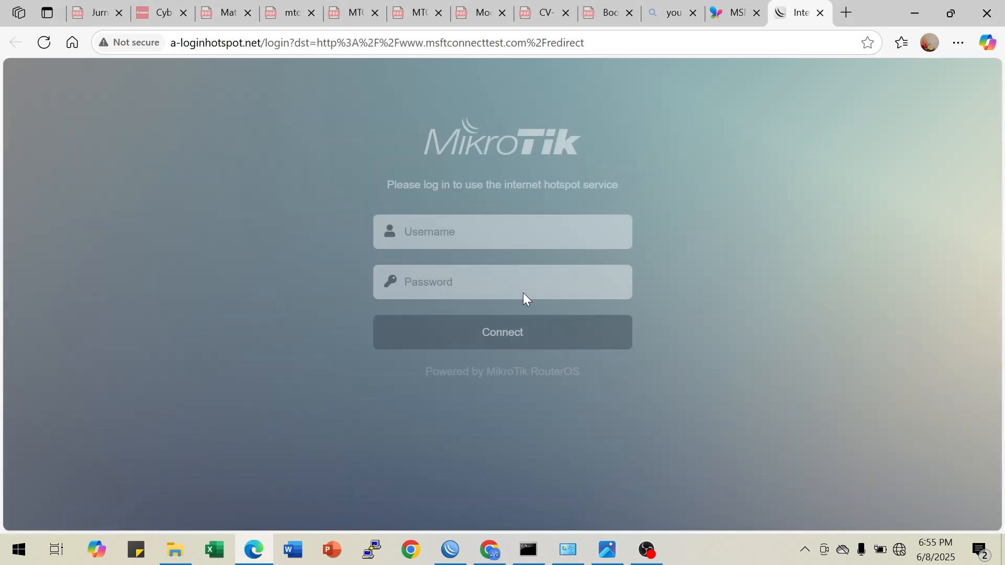
Log in to the MikroTik hotspot at a-loginhotspot.net with the username blks and the hotspot password
left_click(459, 232)
type("blks")
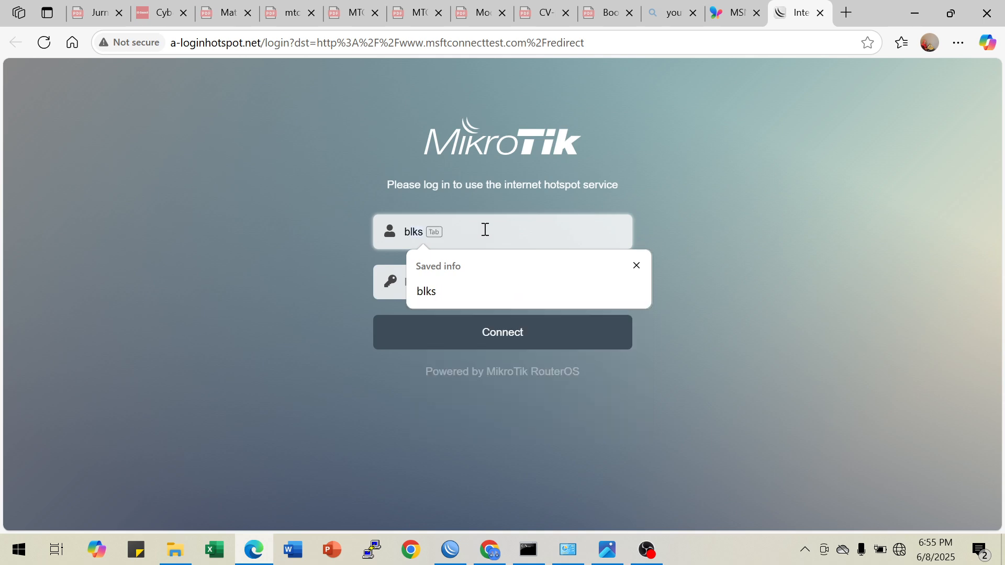
key("Tab")
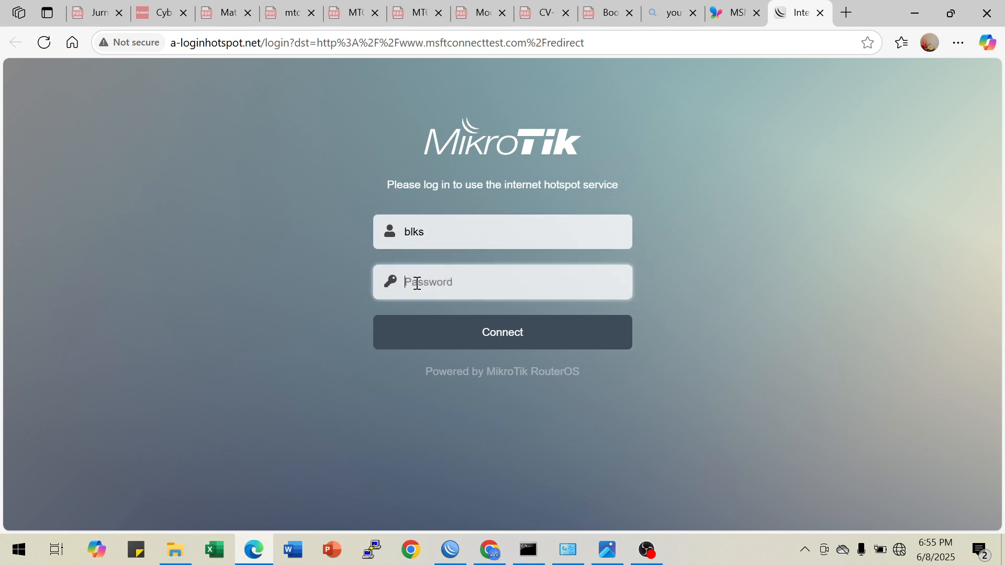
type("•••••••••")
left_click(607, 287)
left_click(500, 331)
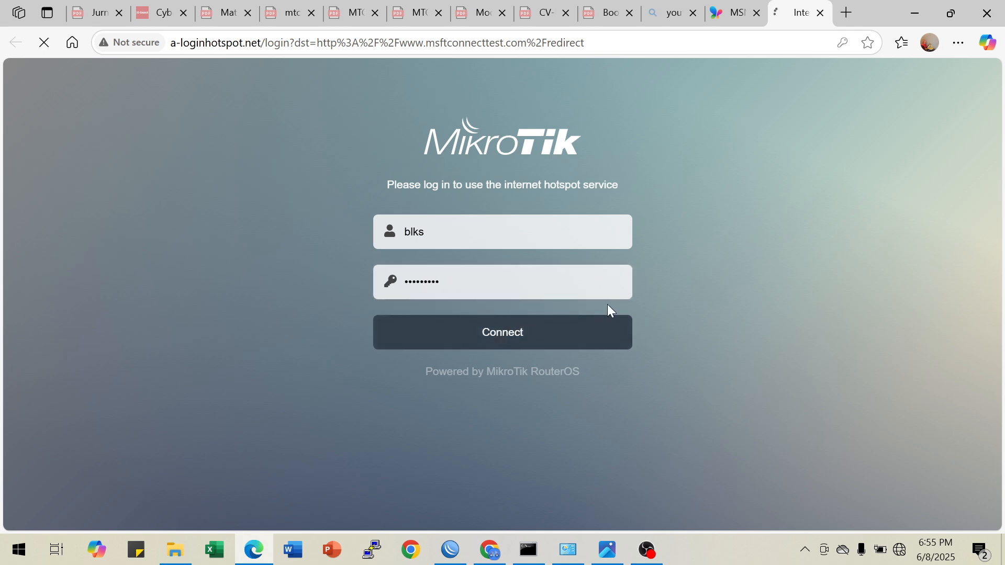
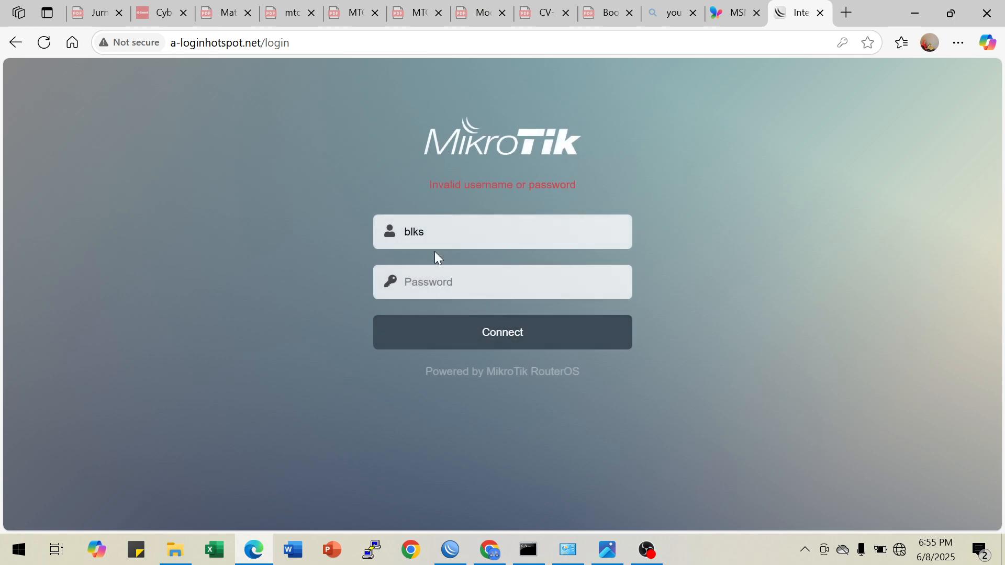
Switch to WinBox, connect to the R2-SMK router and open its Hotspot configuration in place of the address list
left_click(450, 549)
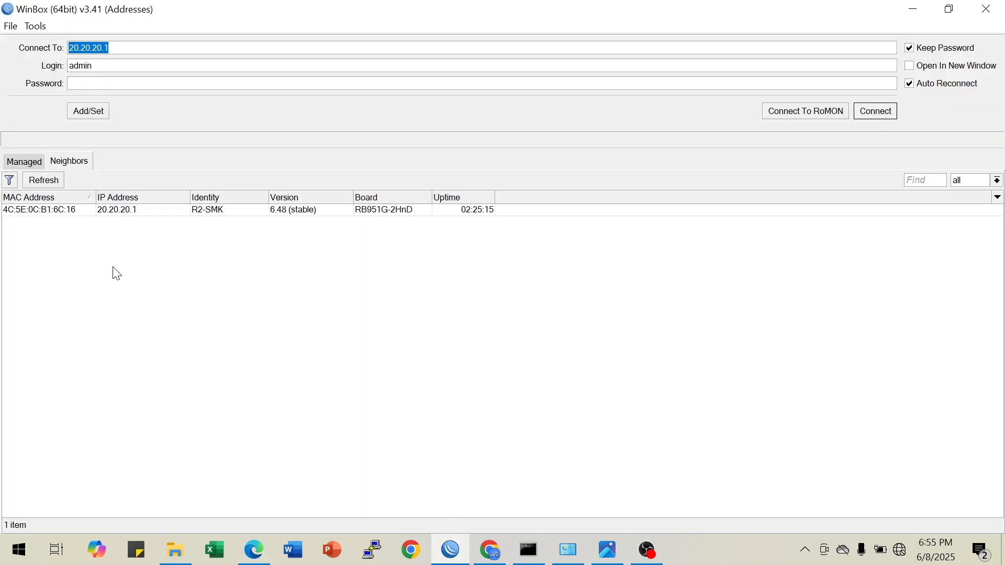
left_click(68, 210)
left_click(890, 118)
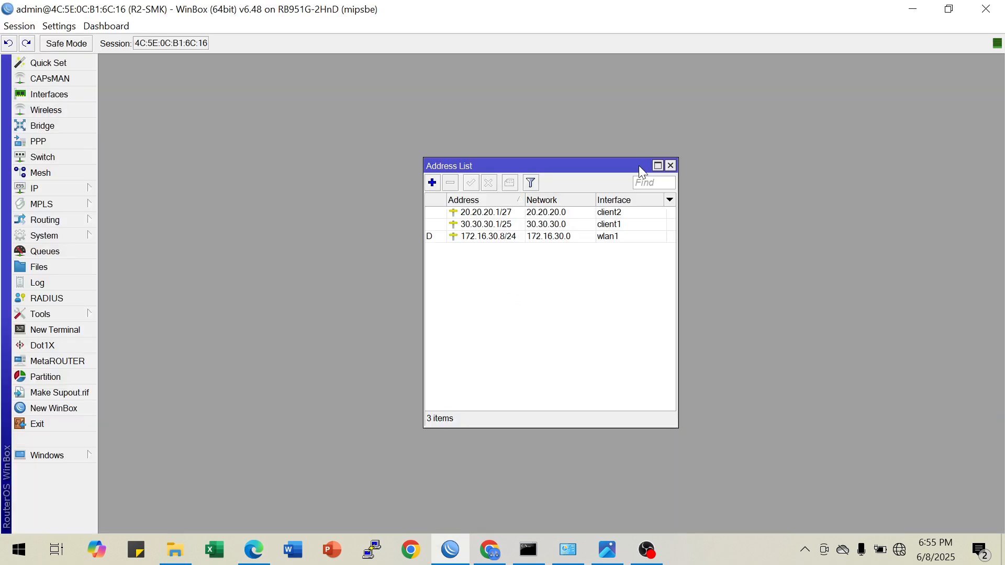
left_click(671, 165)
left_click(67, 190)
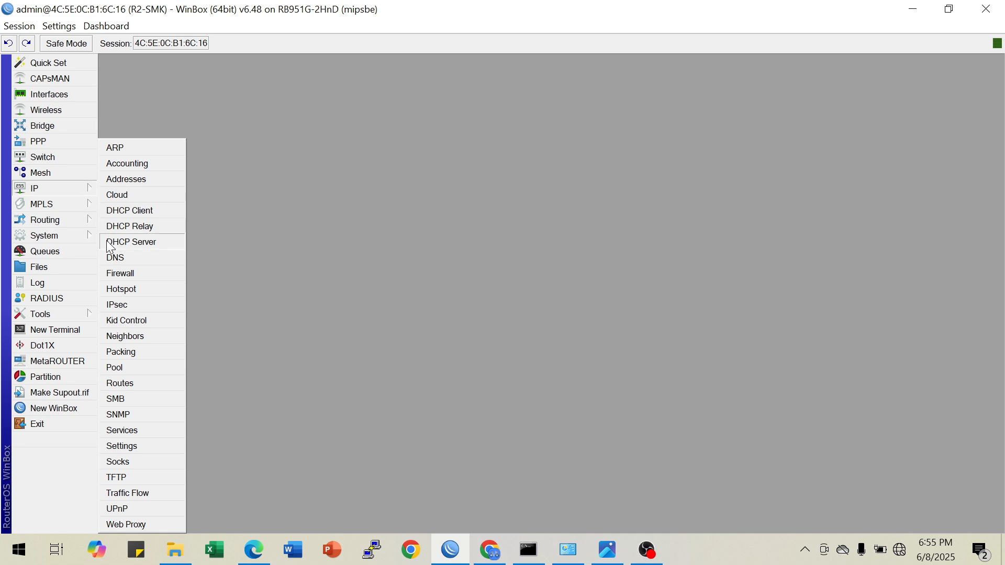
left_click(132, 291)
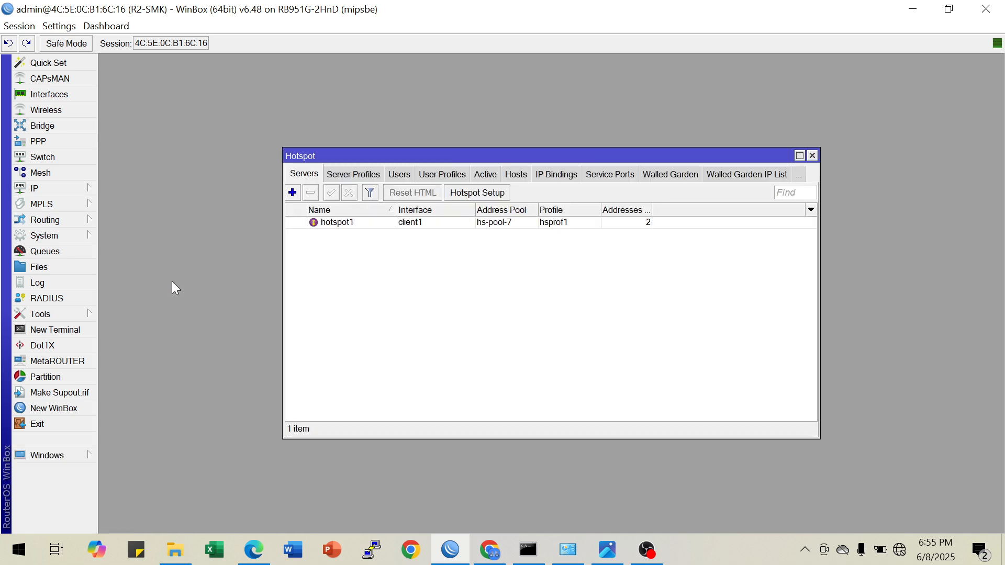
Review the hotspot1 server, the hsprof1 server profile and the blks entry among the hotspot users
left_click(410, 227)
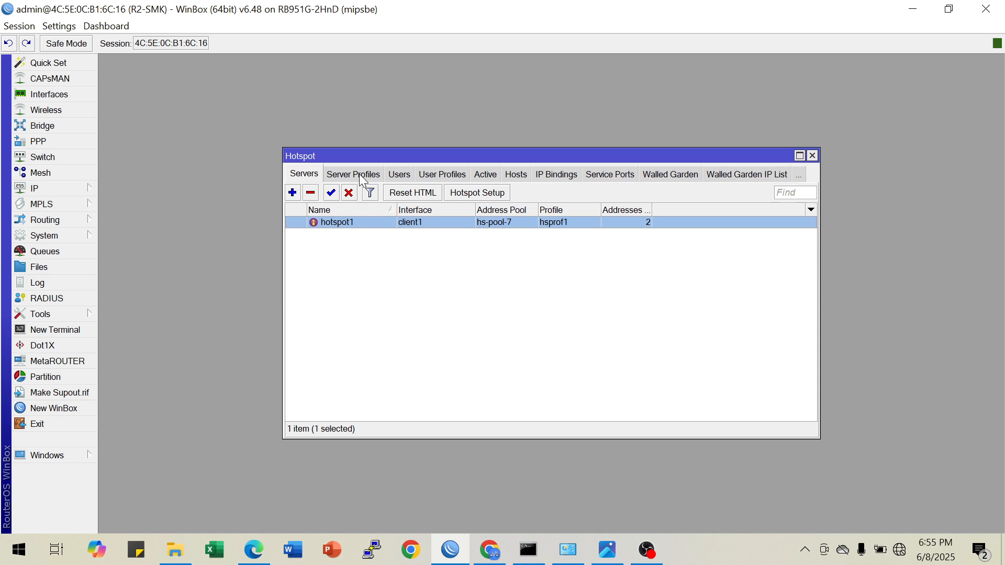
left_click(360, 177)
left_click(399, 236)
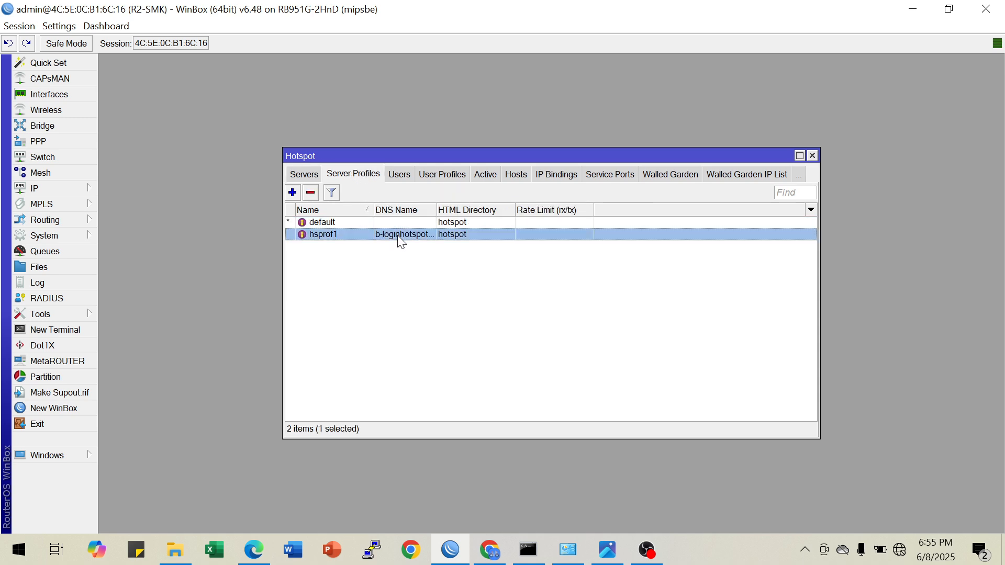
left_click(398, 173)
left_click(396, 247)
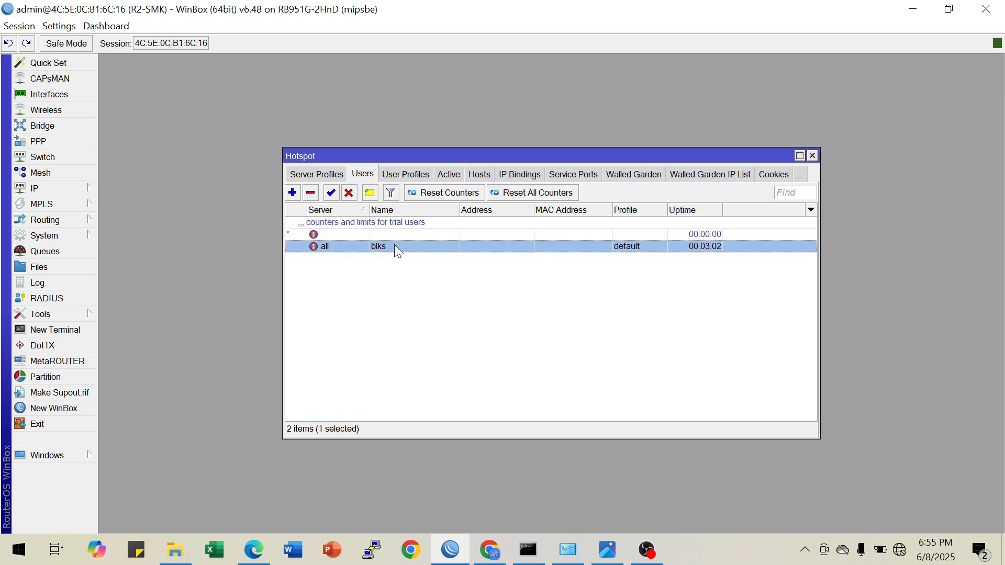
Inspect the blks hotspot user's settings, compare them with the browser's login page, and close the user's window
double_click(396, 247)
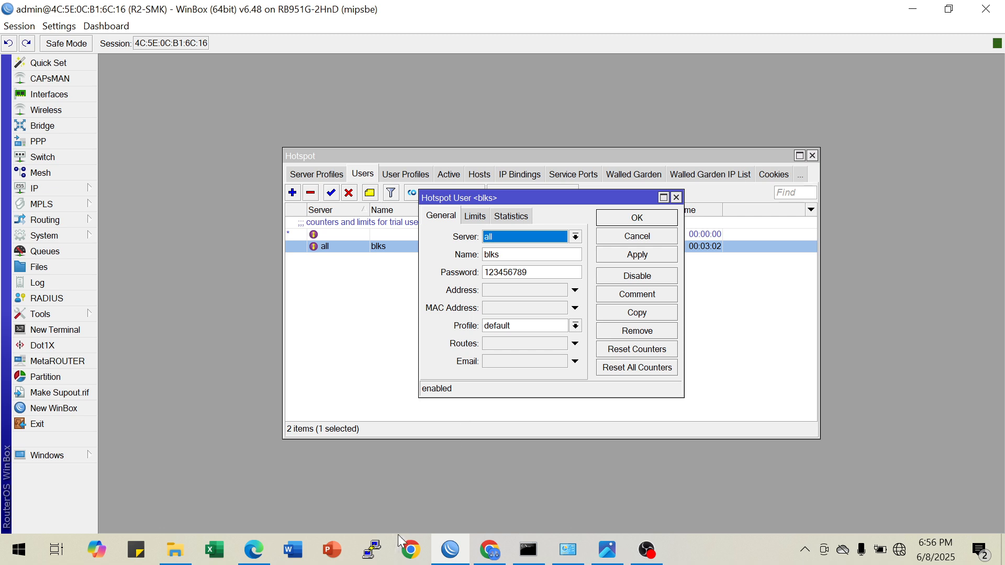
left_click(260, 555)
left_click(259, 555)
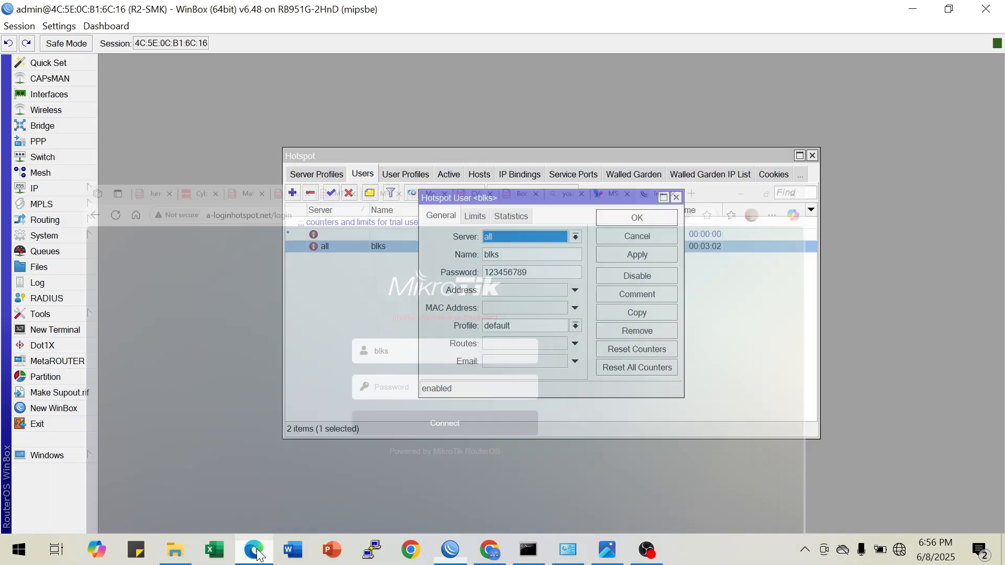
left_click(259, 555)
left_click(257, 554)
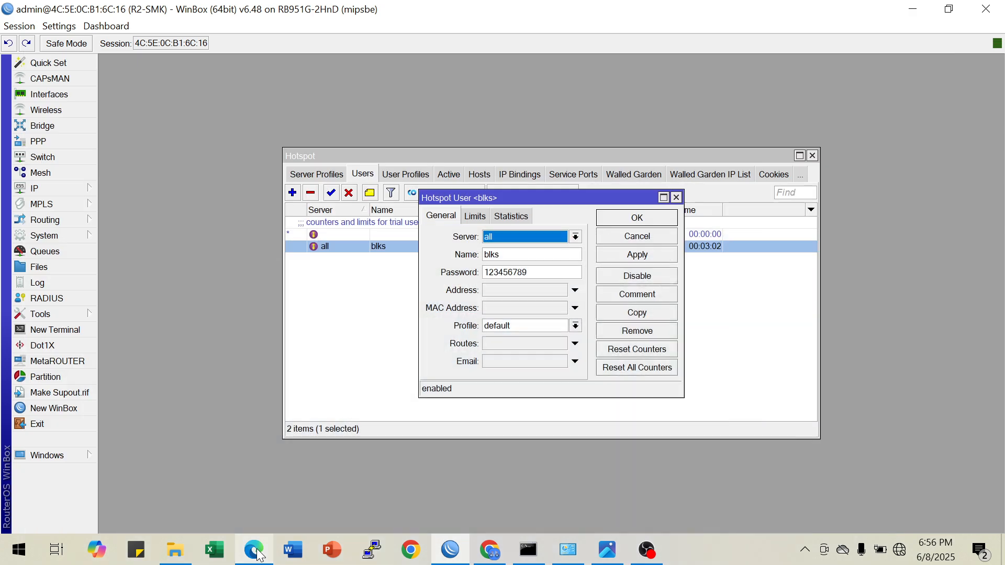
left_click(676, 197)
Check the default hotspot user profile's shared users, then review the server profiles and the server list
left_click(418, 178)
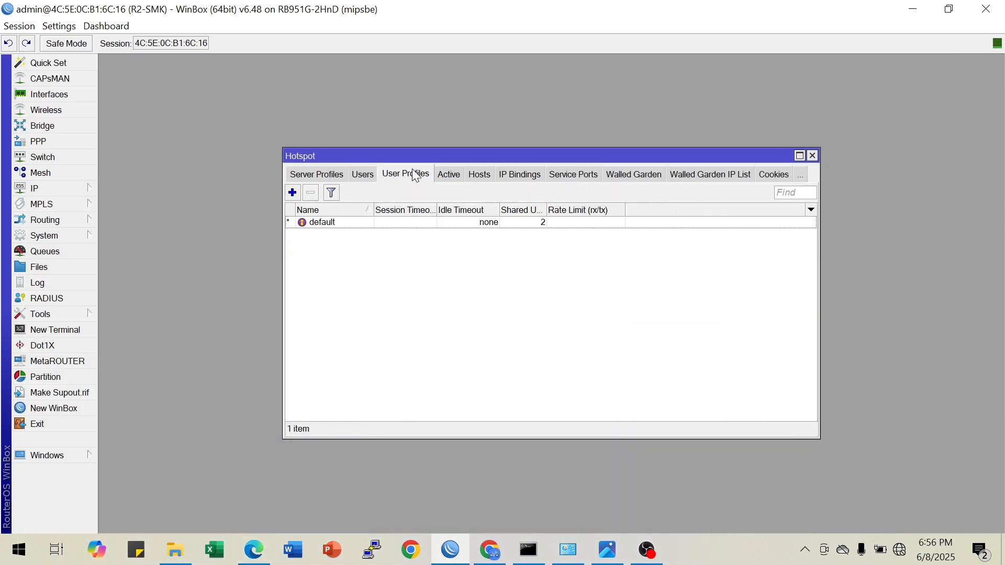
left_click(522, 225)
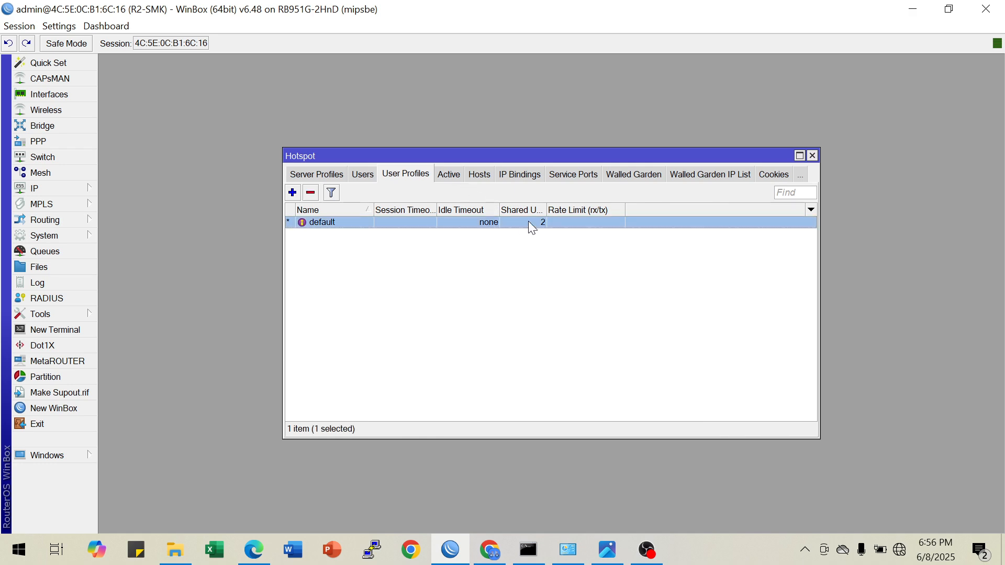
left_click(351, 176)
left_click(335, 178)
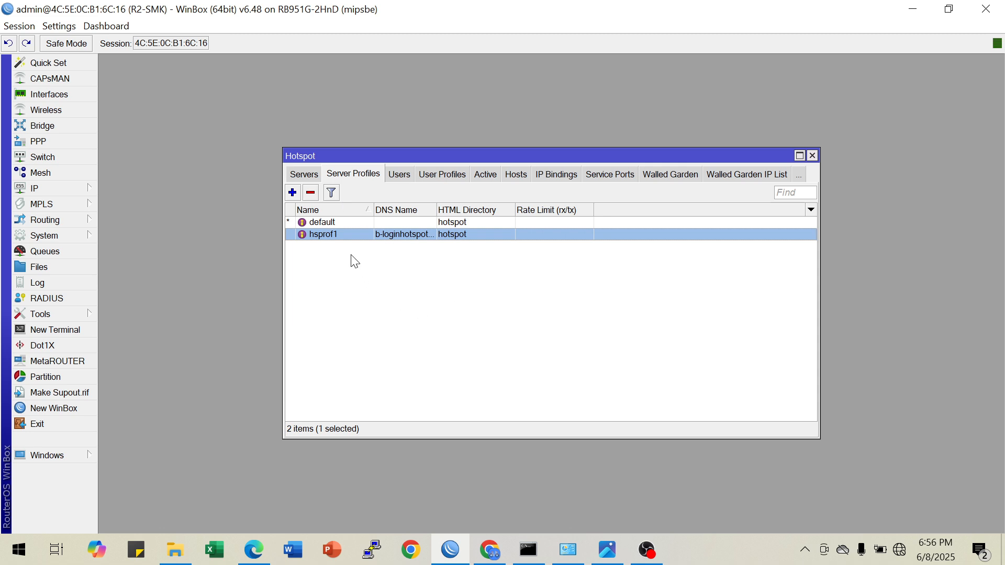
left_click(306, 177)
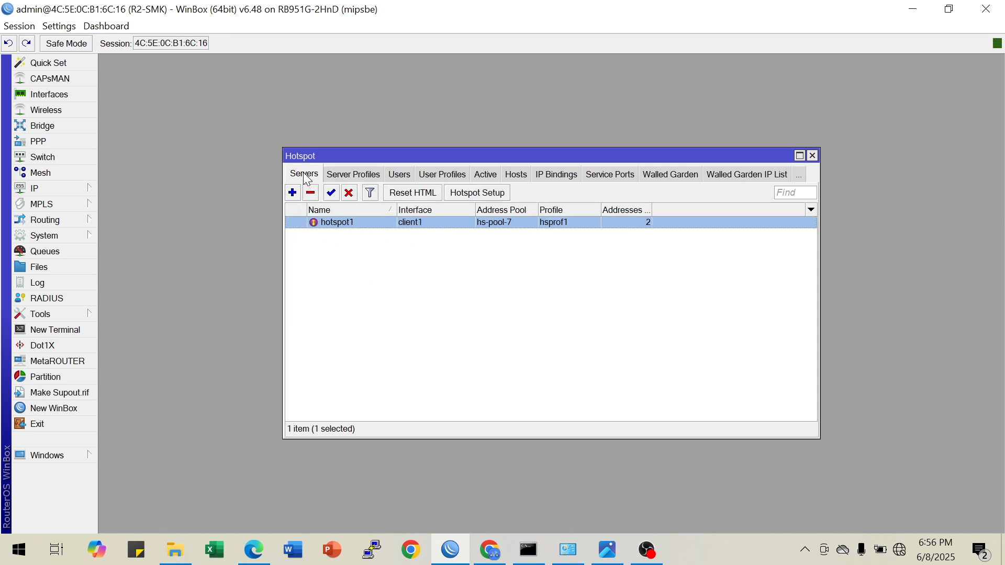
Inspect the Ethernet adapter's network connection details, then close them and minimize Network Connections
left_click(568, 549)
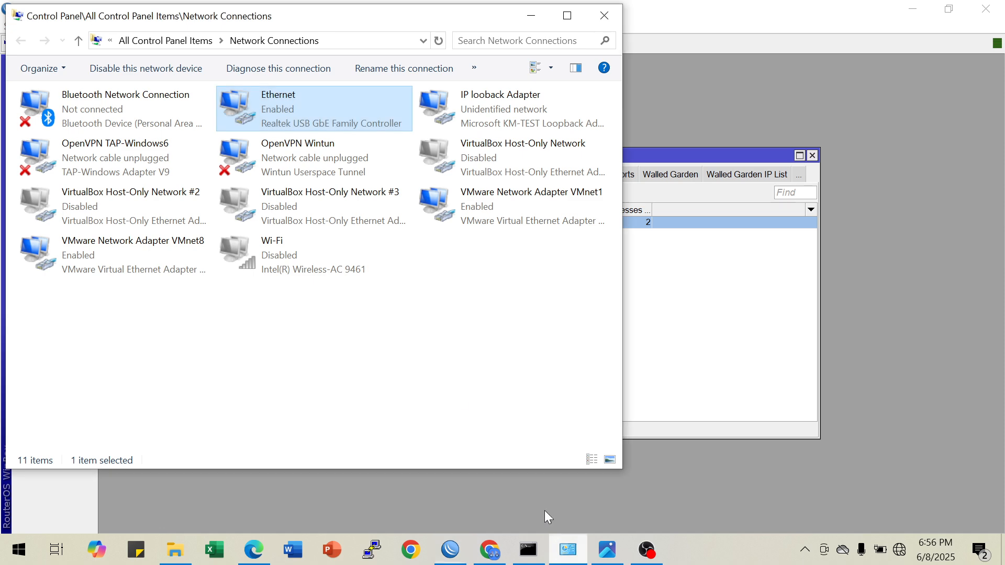
right_click(291, 105)
left_click(330, 135)
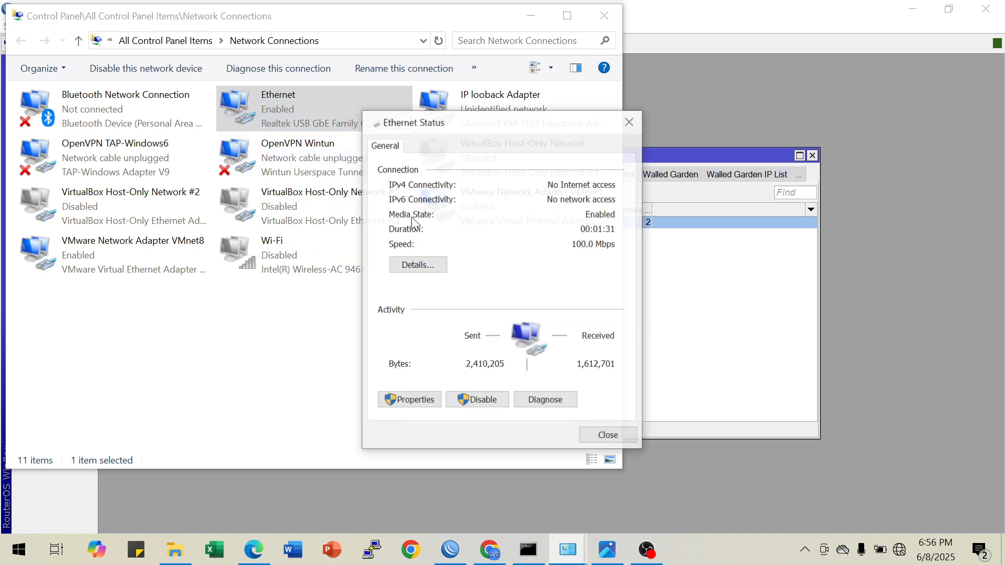
left_click(415, 266)
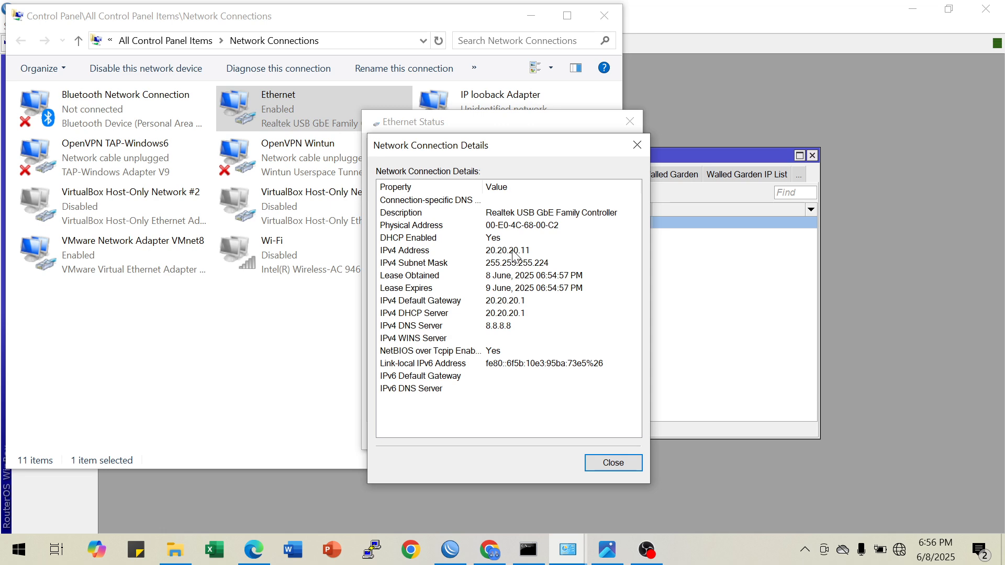
left_click(635, 145)
left_click(630, 122)
left_click(529, 16)
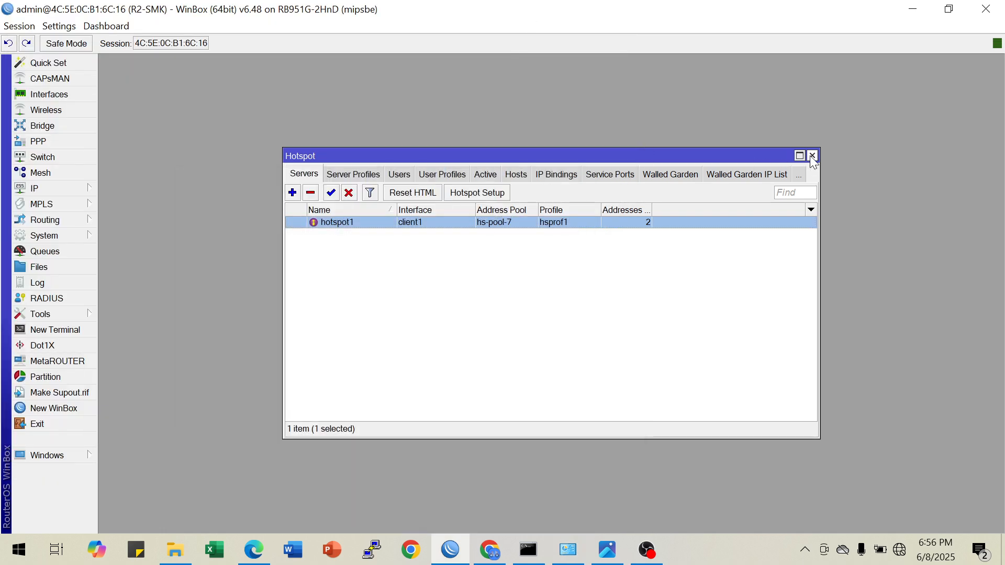
Examine the address of the active blks session and its entry in the hotspot host list
left_click(485, 173)
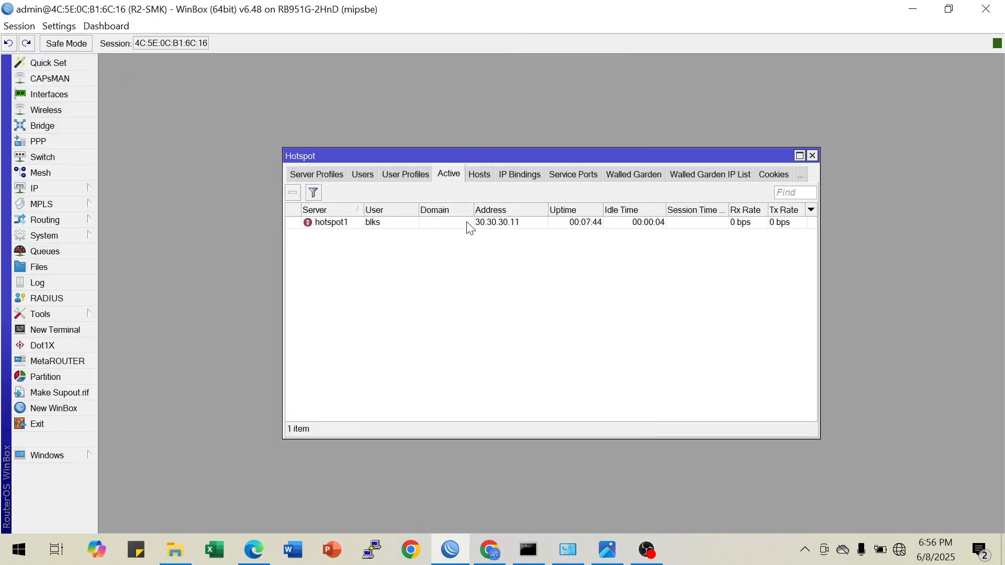
left_click(504, 226)
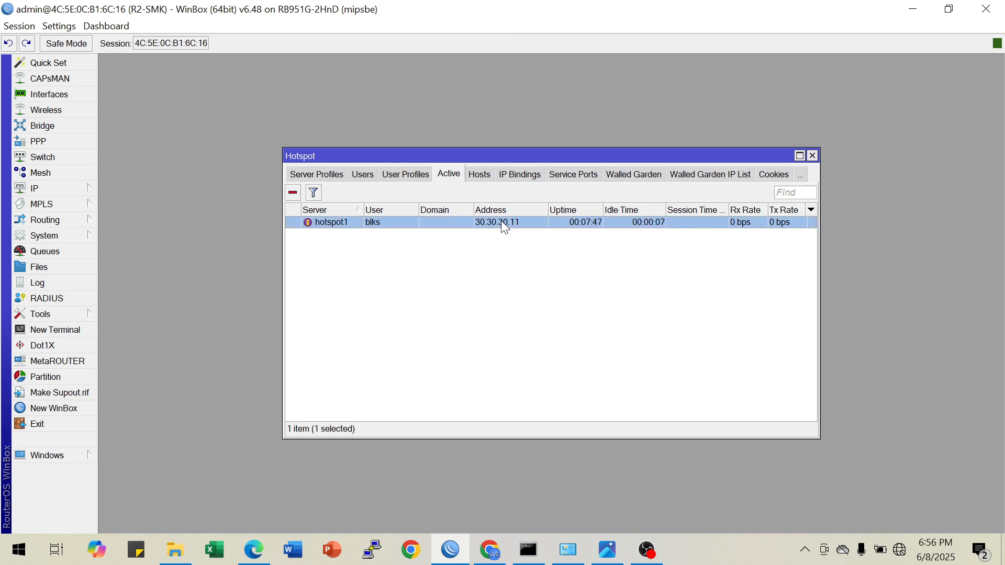
left_click(485, 174)
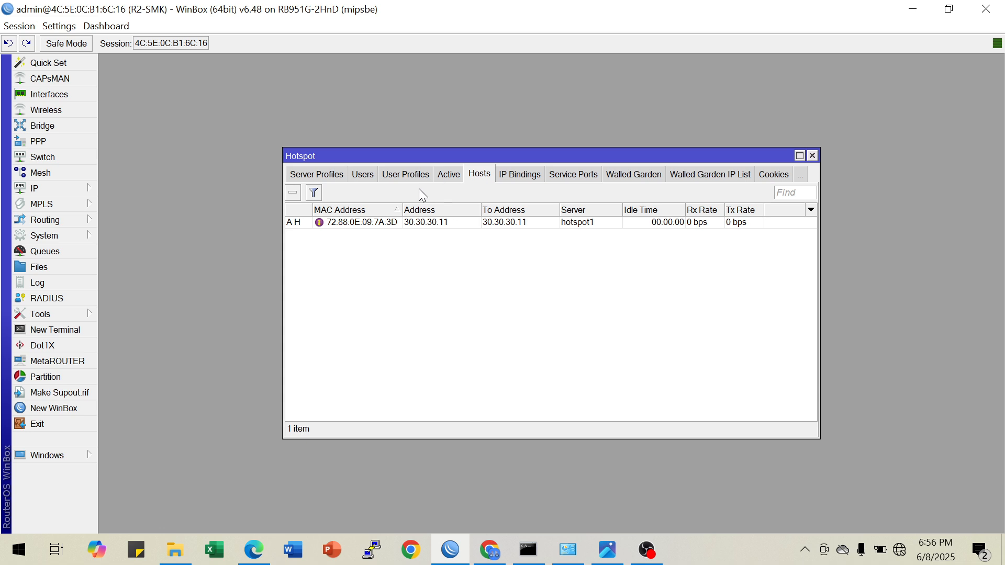
left_click(429, 223)
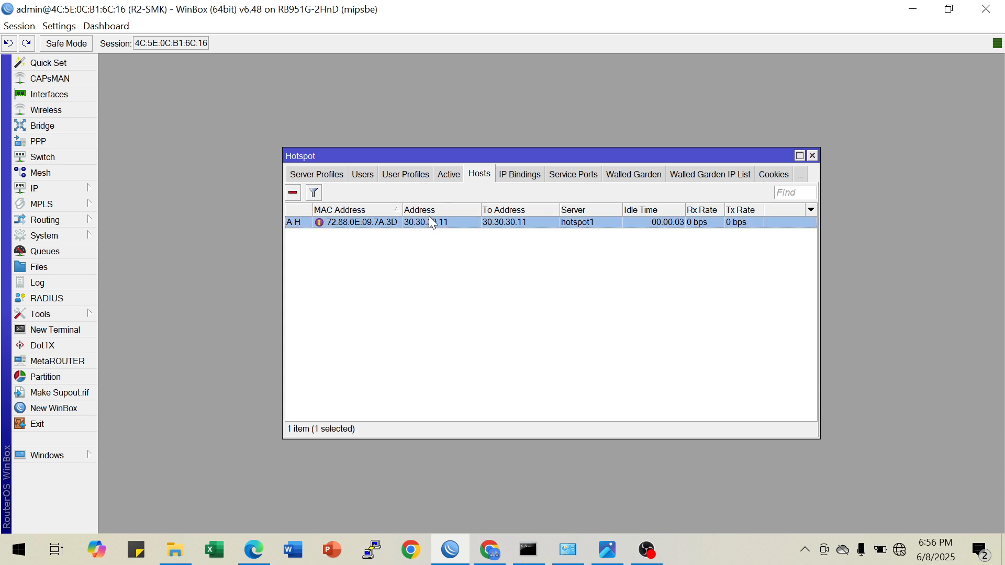
Remove the active blks session and the 30.30.30.11 host entry from the hotspot
left_click(450, 178)
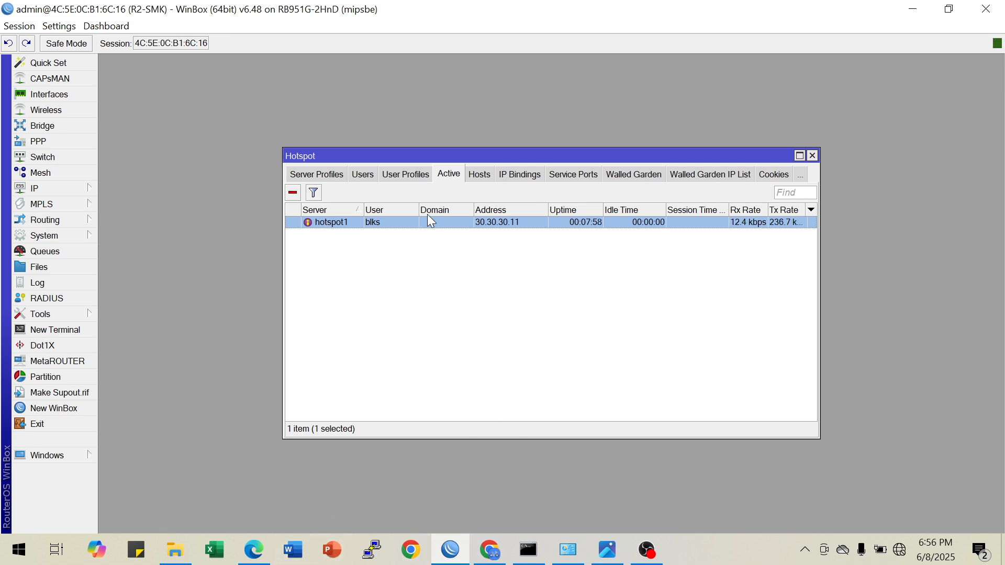
left_click(296, 196)
left_click(480, 175)
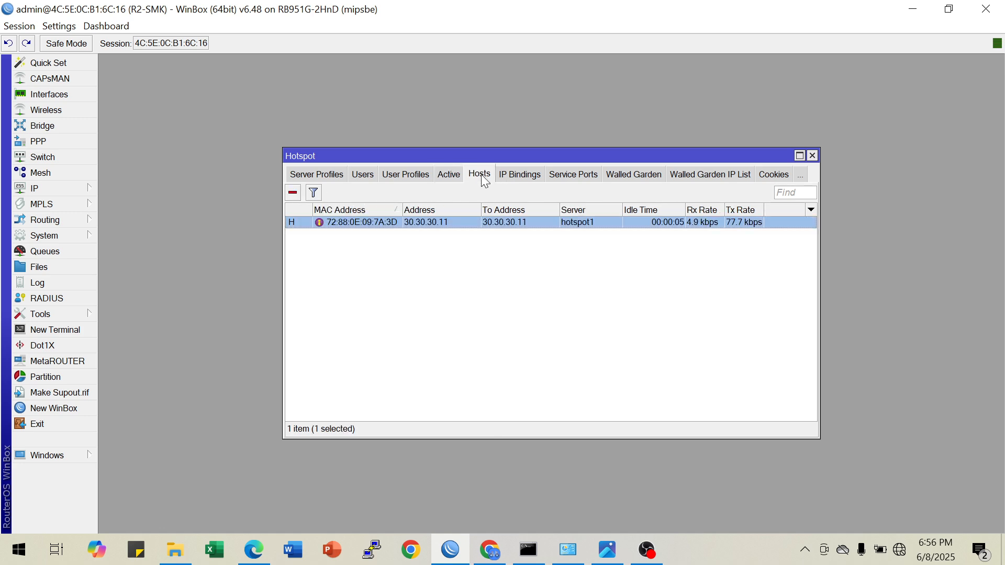
left_click(293, 192)
left_click(450, 176)
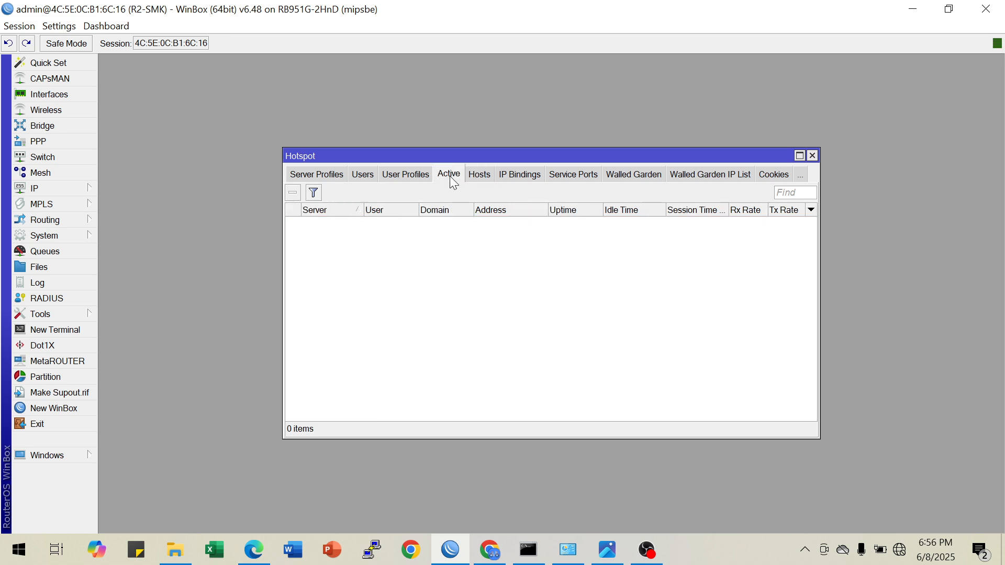
left_click(406, 175)
Open the DHCP server's leases and remove all the 30.30.30.x and 20.20.20.11 entries
left_click(54, 191)
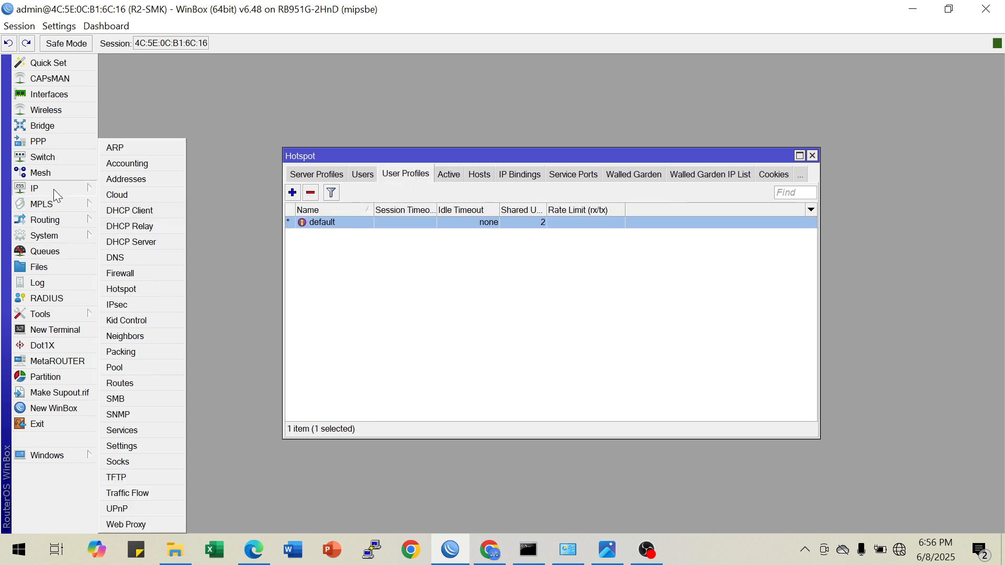
left_click(145, 242)
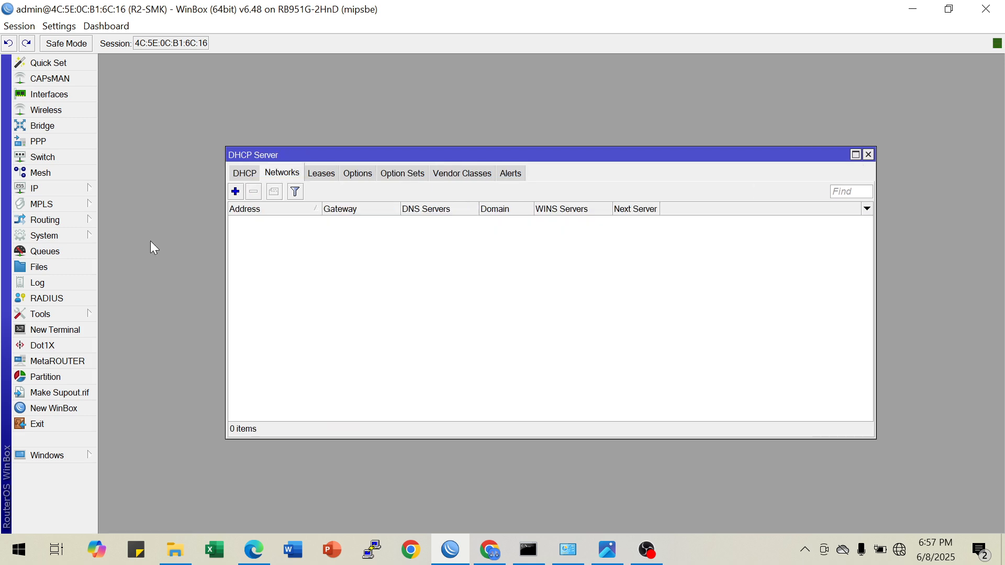
left_click(326, 178)
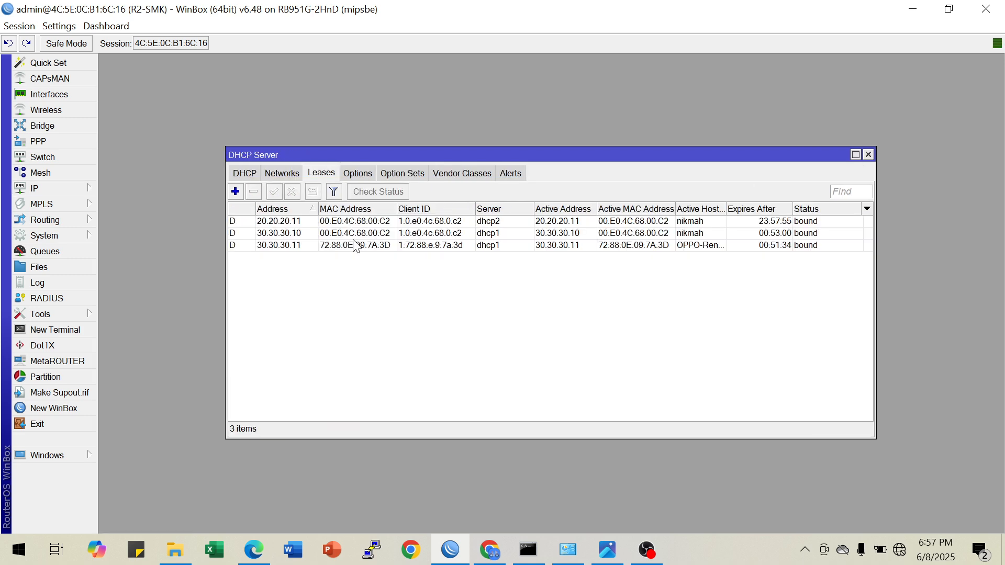
left_click(293, 235)
left_click(254, 191)
left_click(278, 233)
left_click(254, 192)
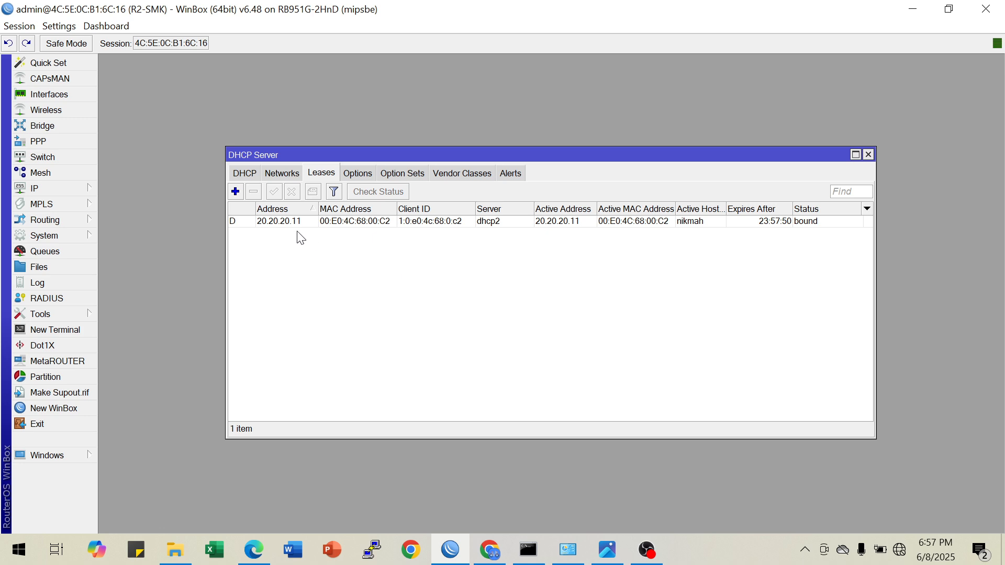
left_click(291, 223)
left_click(254, 192)
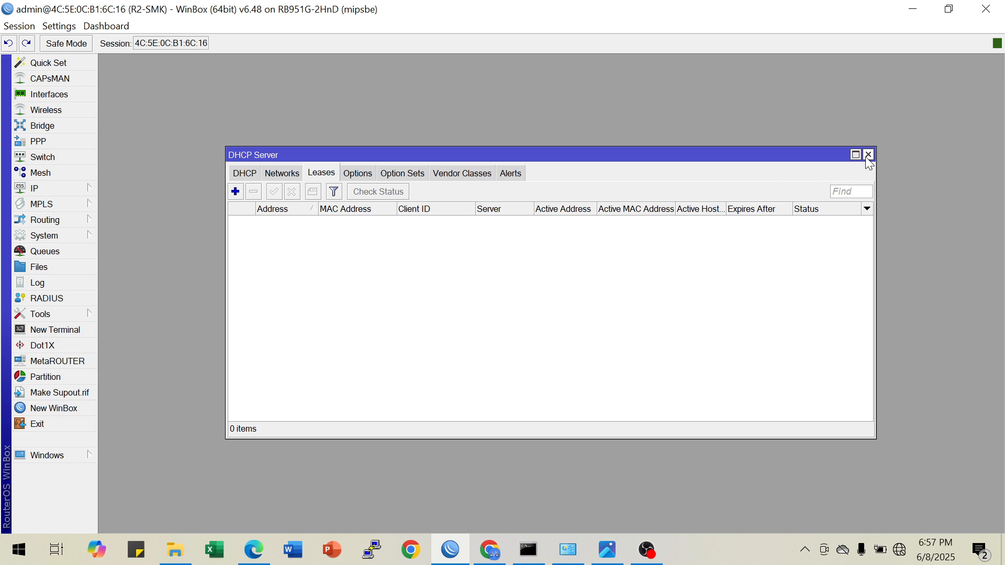
Disable and re-enable the Ethernet adapter in Network Connections, and refresh the adapter list
left_click(568, 549)
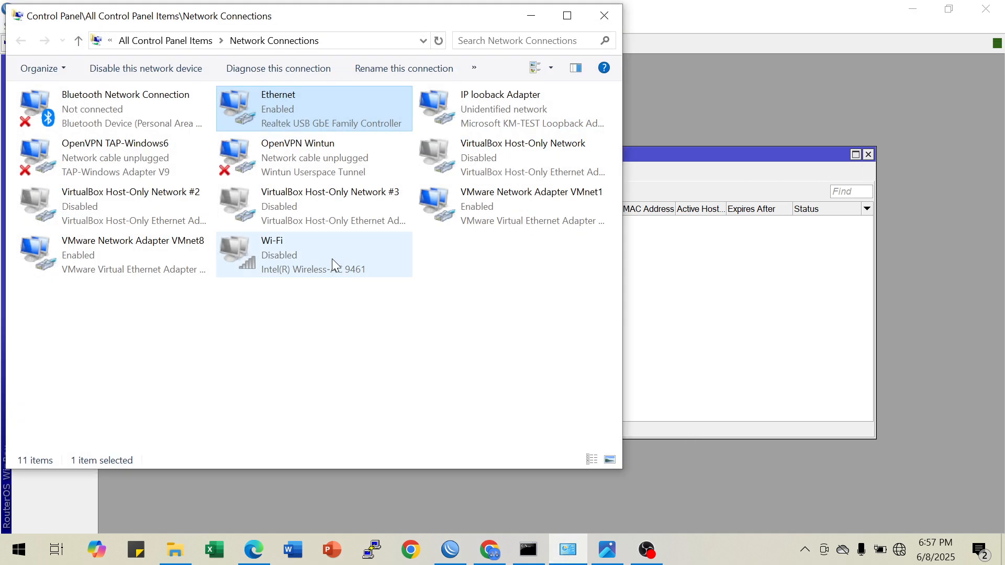
right_click(283, 102)
left_click(293, 112)
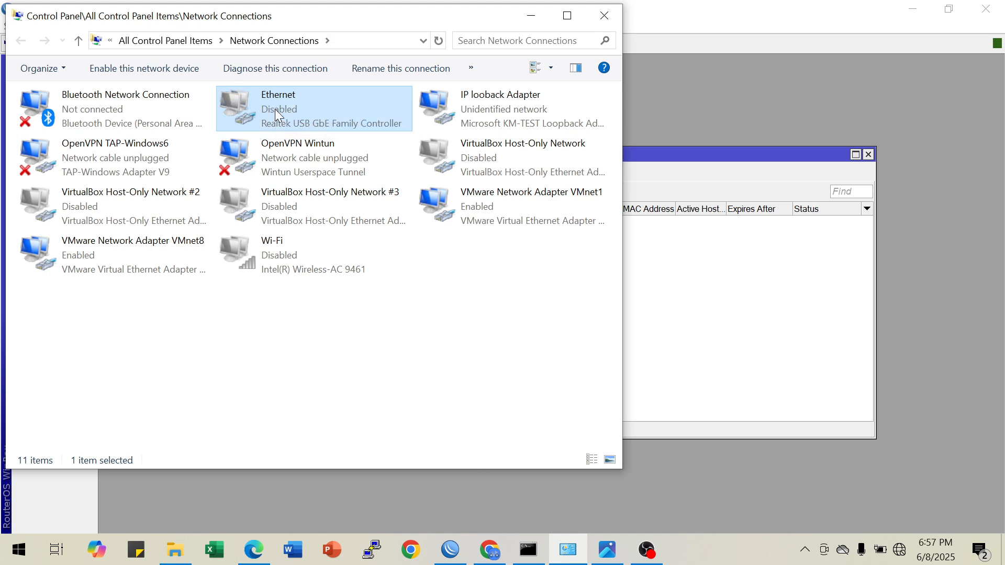
right_click(277, 110)
left_click(293, 121)
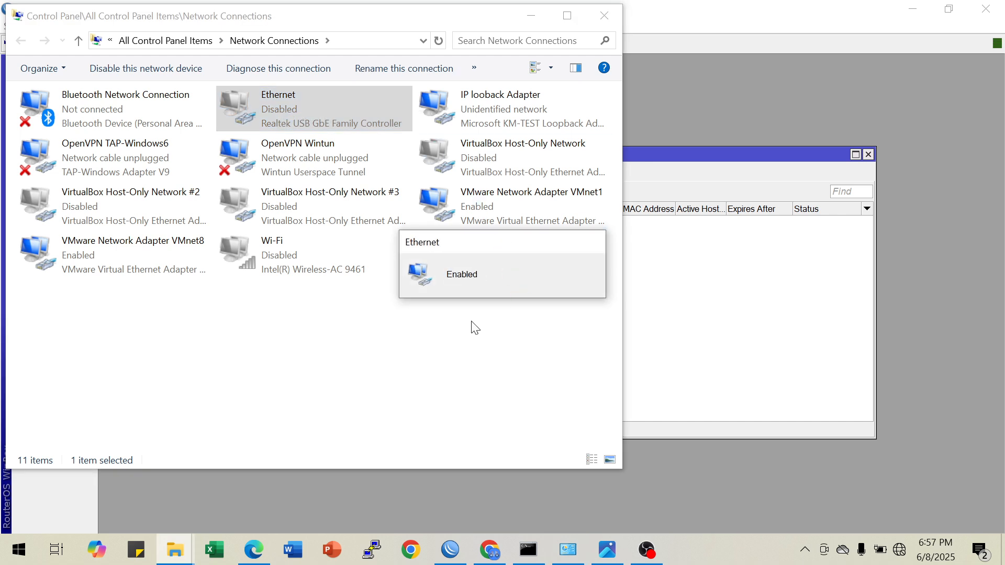
left_click(438, 41)
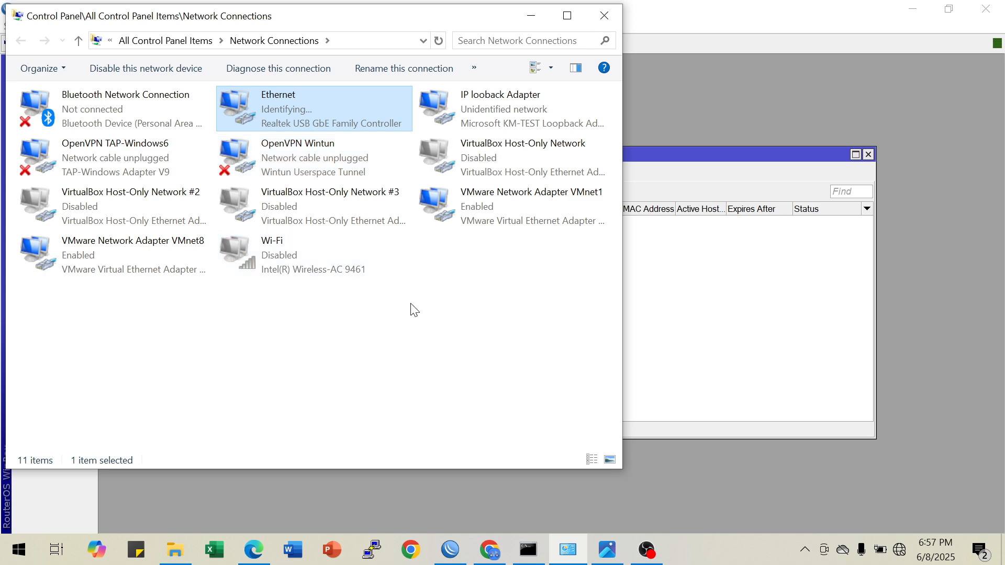
Log in on the newly opened a-loginhotspot.net page with the username blks and the hotspot password, minimizing WinBox when it interrupts
left_click(687, 301)
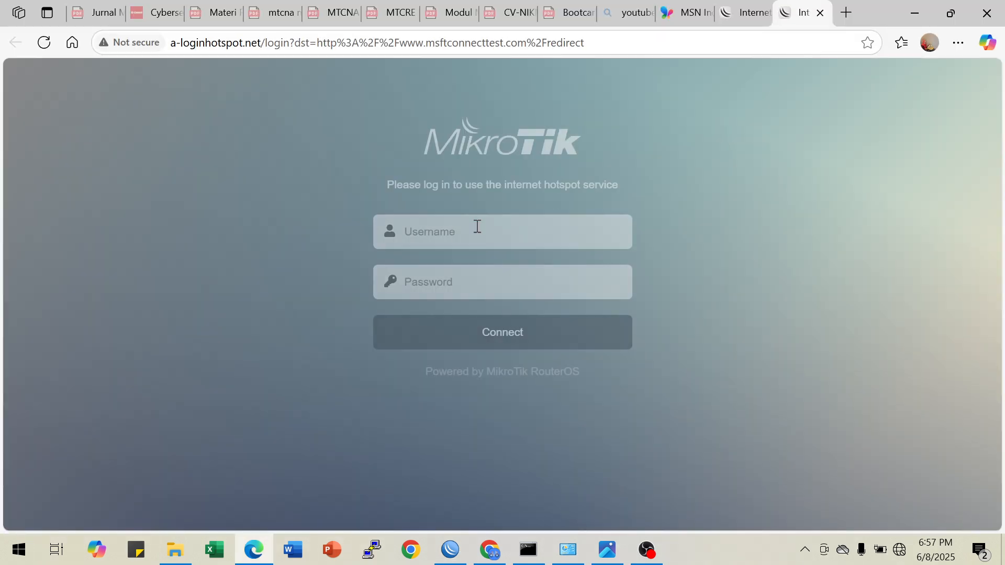
left_click(445, 235)
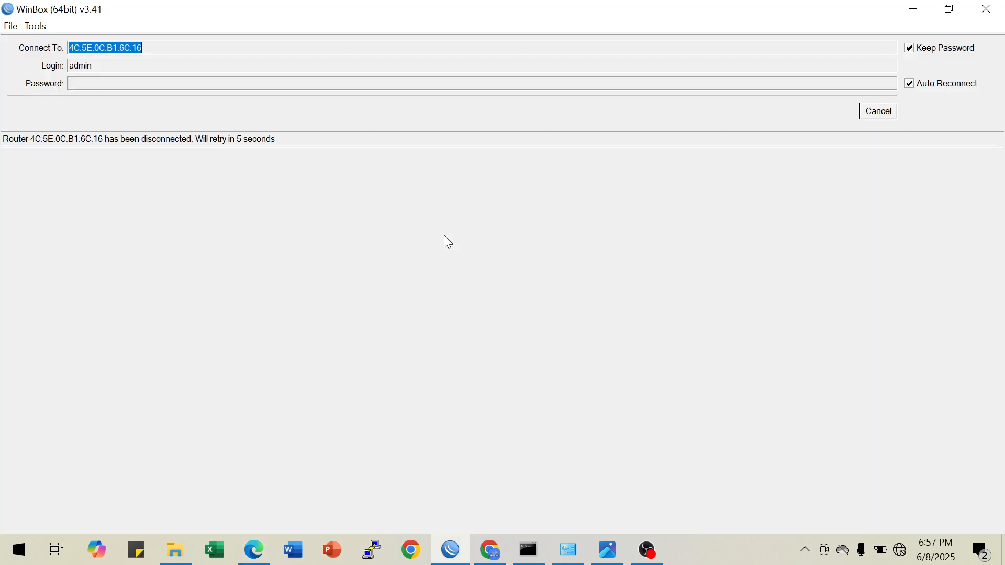
left_click(913, 10)
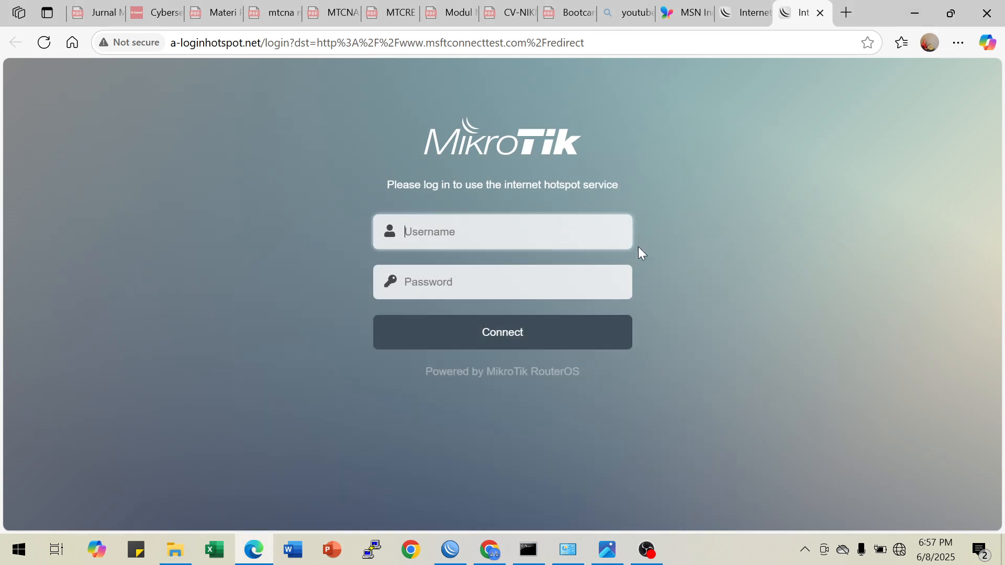
left_click(551, 244)
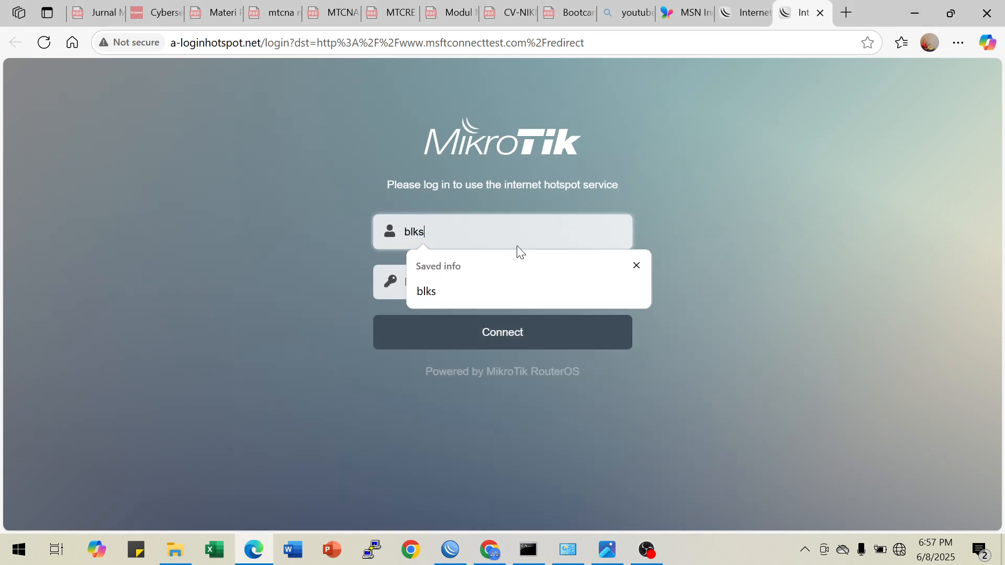
key("Tab")
key("Tab")
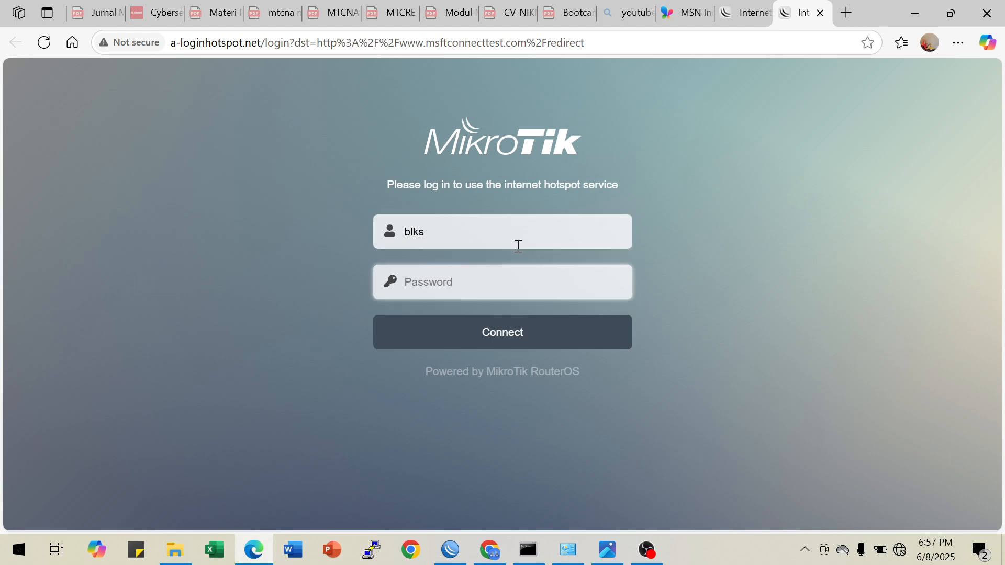
type("••")
left_click(607, 282)
left_click(491, 335)
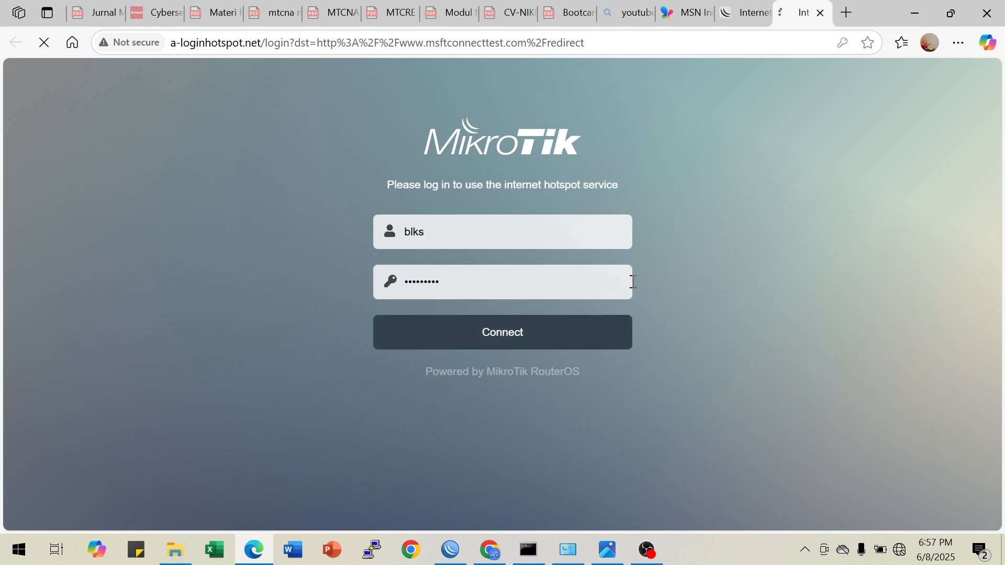
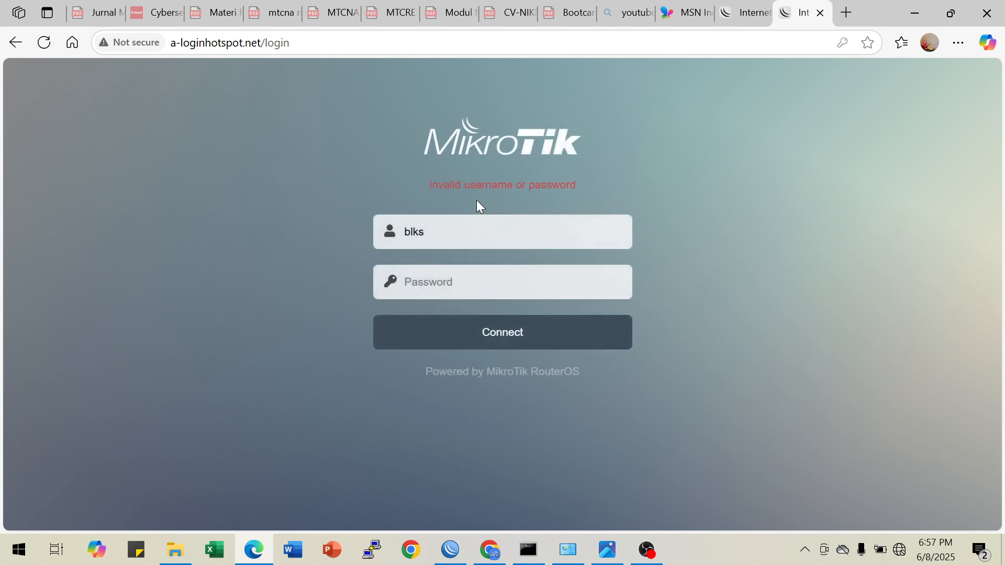
Switch to WinBox and review the DHCP server list and the hotspot's server profiles and servers
left_click(450, 550)
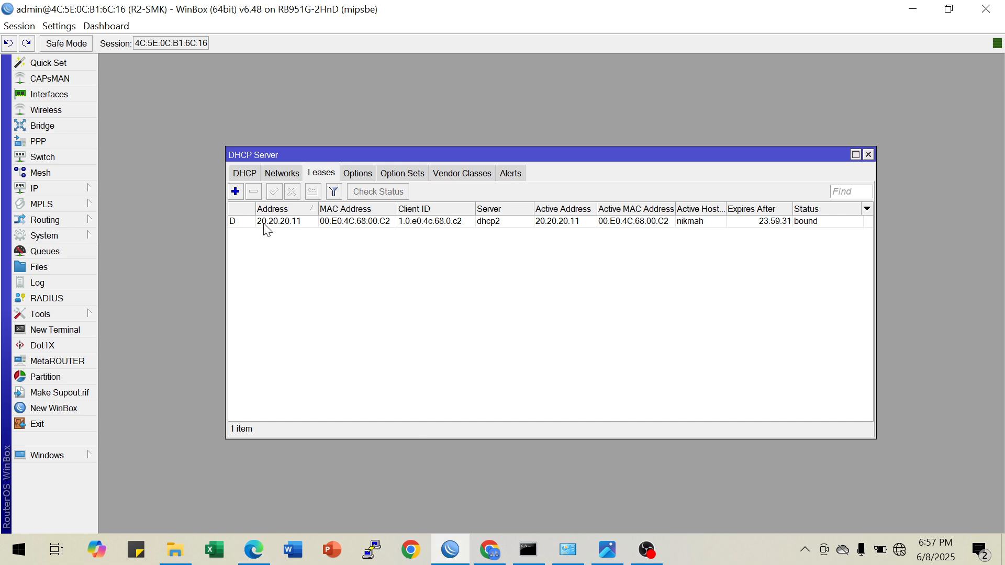
left_click(248, 175)
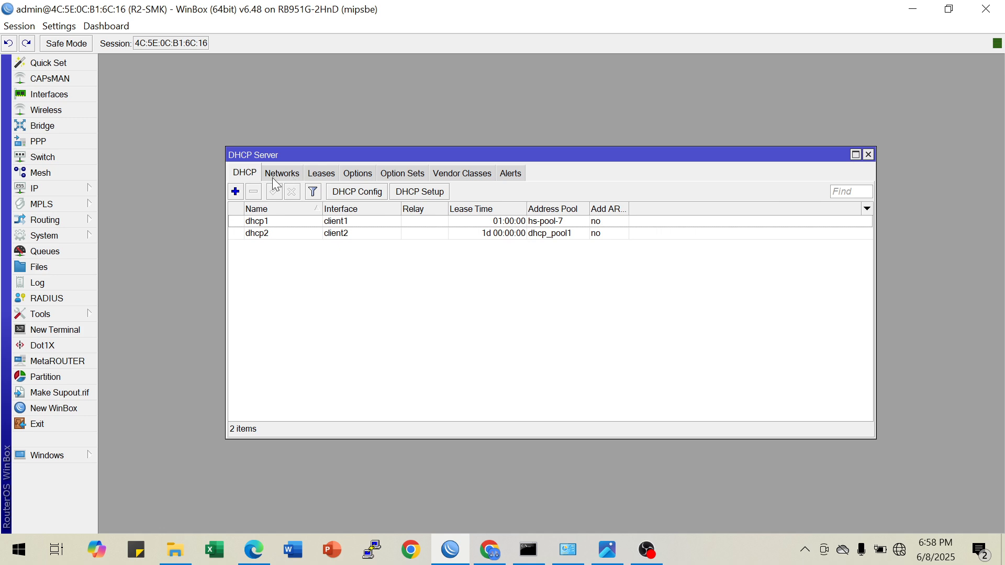
left_click(63, 192)
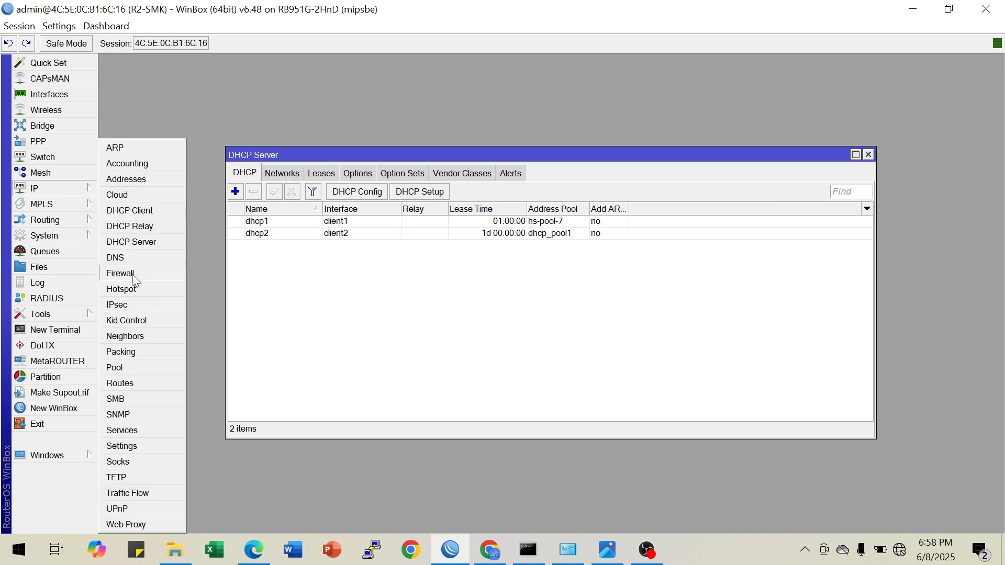
left_click(135, 290)
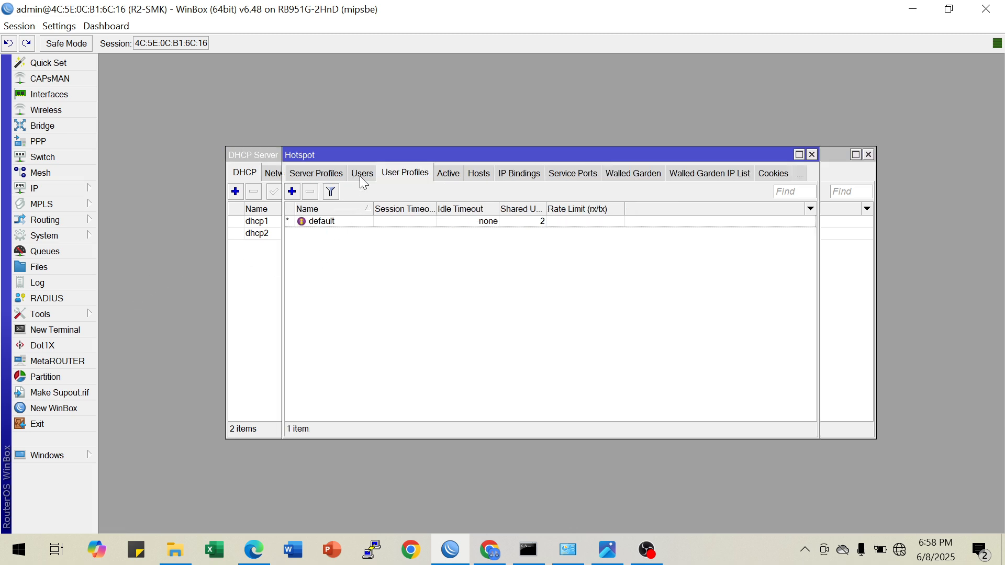
left_click(317, 174)
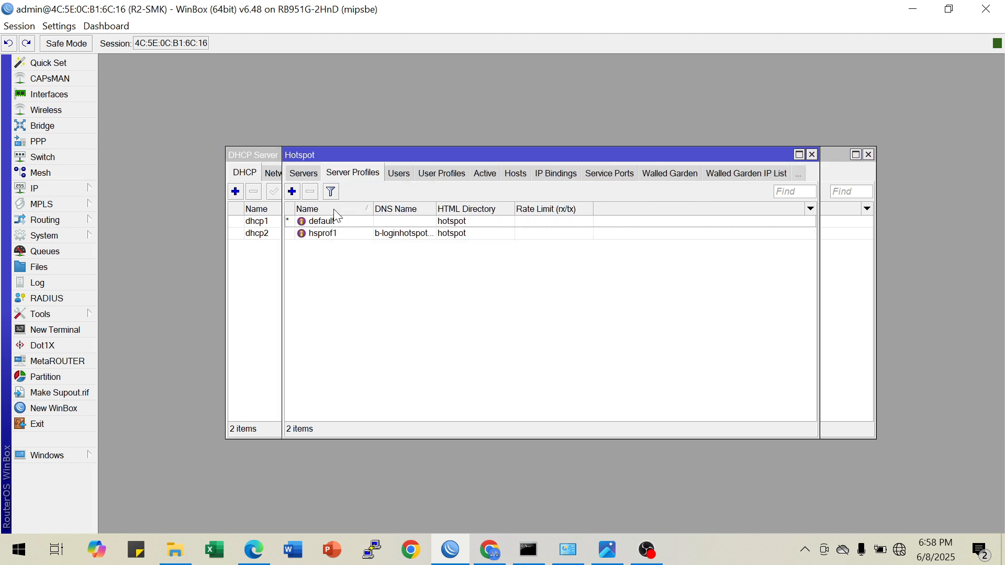
left_click(311, 178)
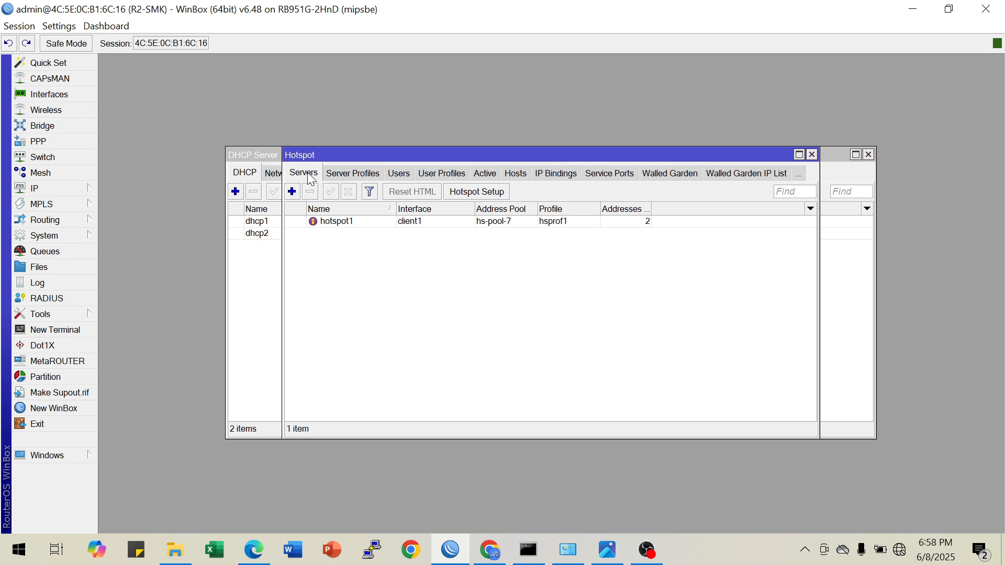
Open the hotspot1 server's settings and examine the interfaces it can be assigned to, closing the Hotspot window that covers them
left_click(355, 223)
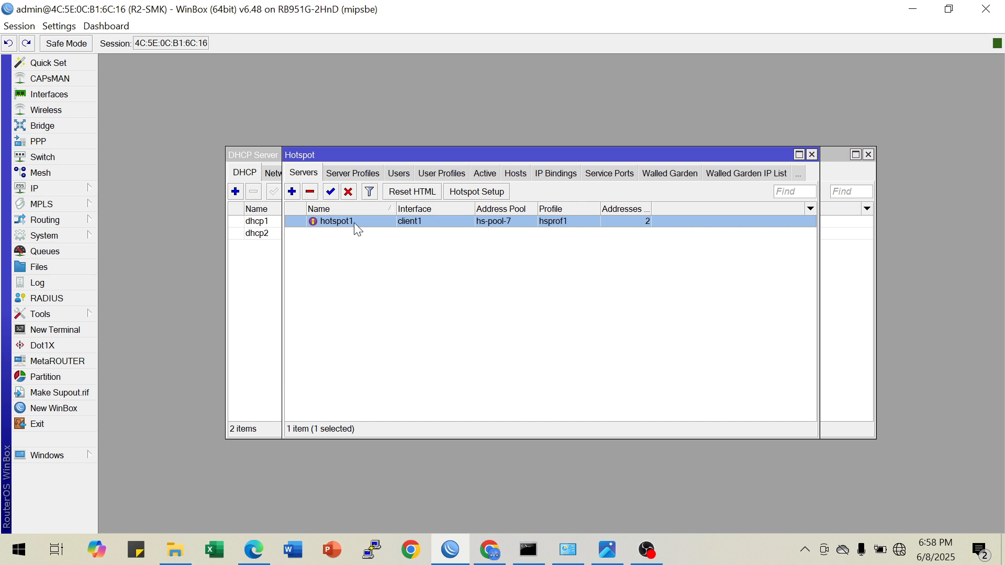
double_click(354, 222)
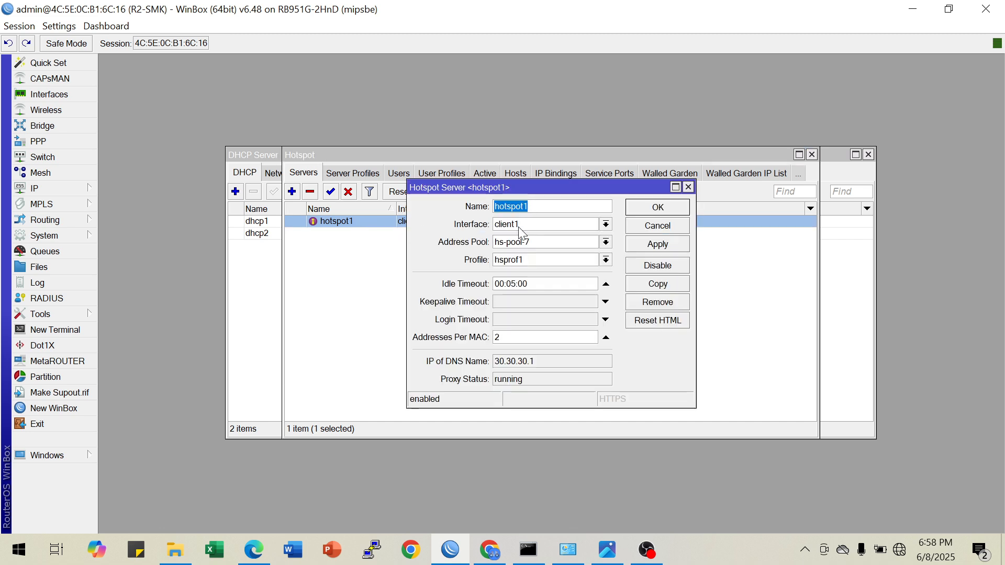
left_click(605, 225)
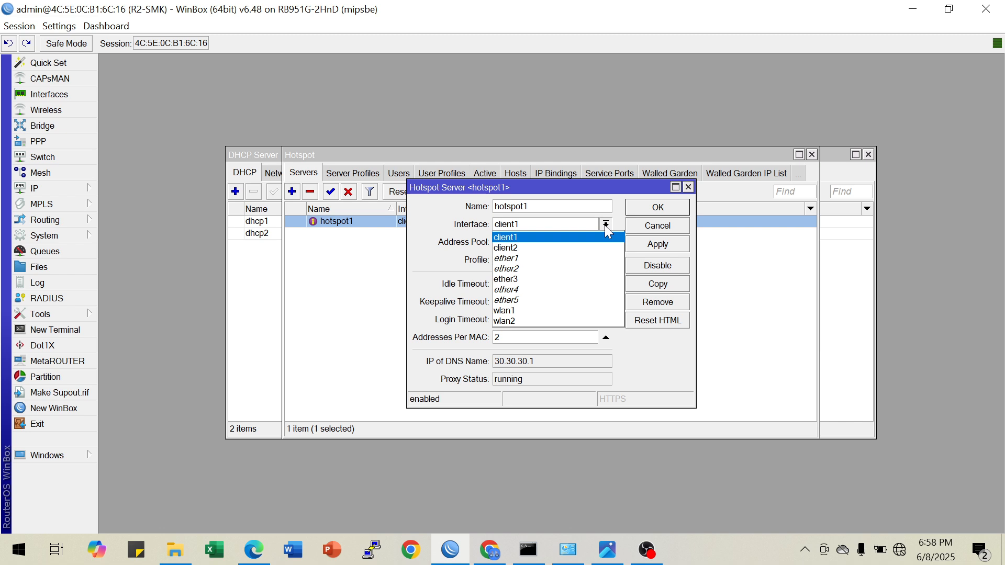
left_click(605, 226)
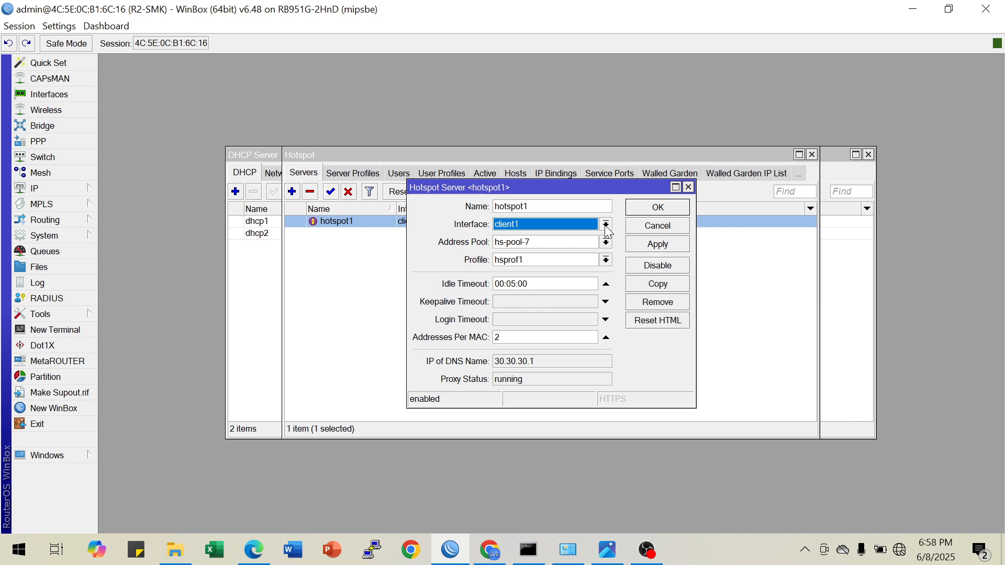
left_click(734, 314)
left_click_drag(493, 157, 505, 298)
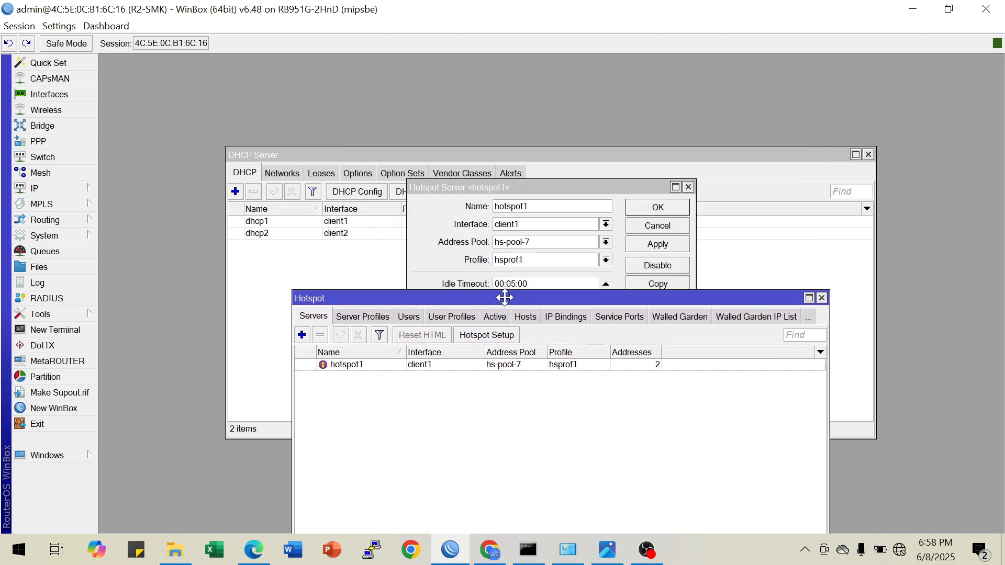
left_click(821, 298)
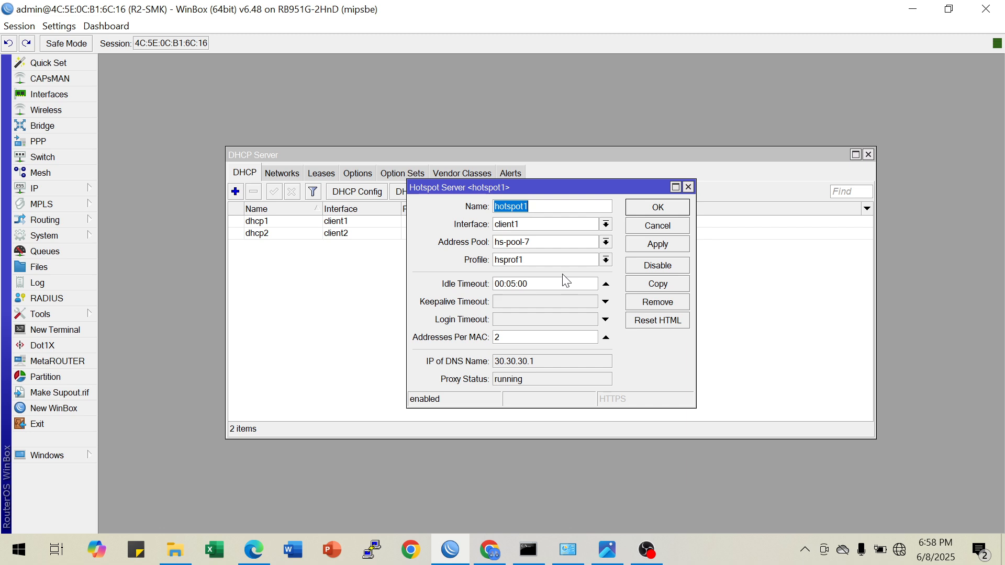
left_click(605, 224)
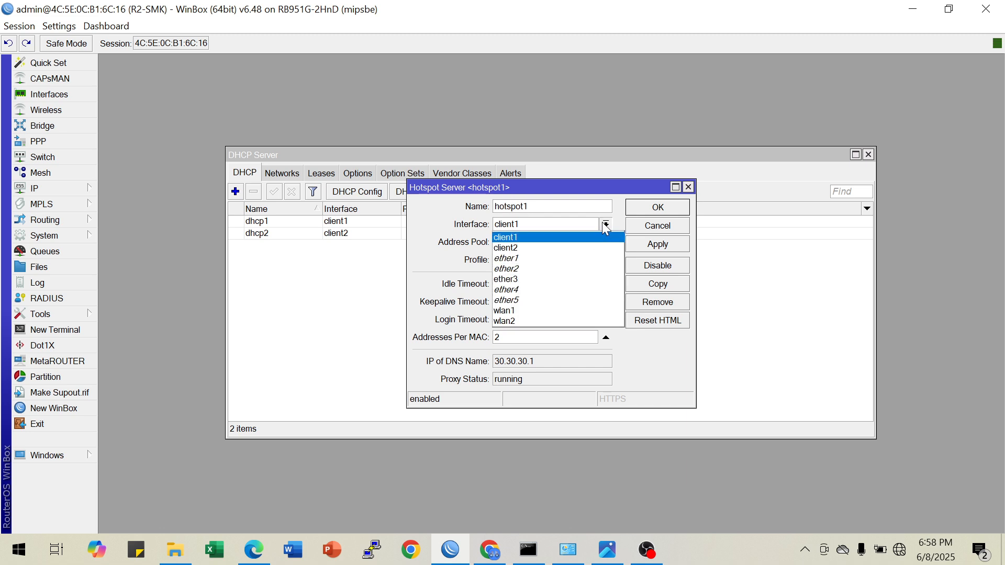
left_click(606, 225)
Review the DHCP servers, their networks and the current client lease
left_click(337, 280)
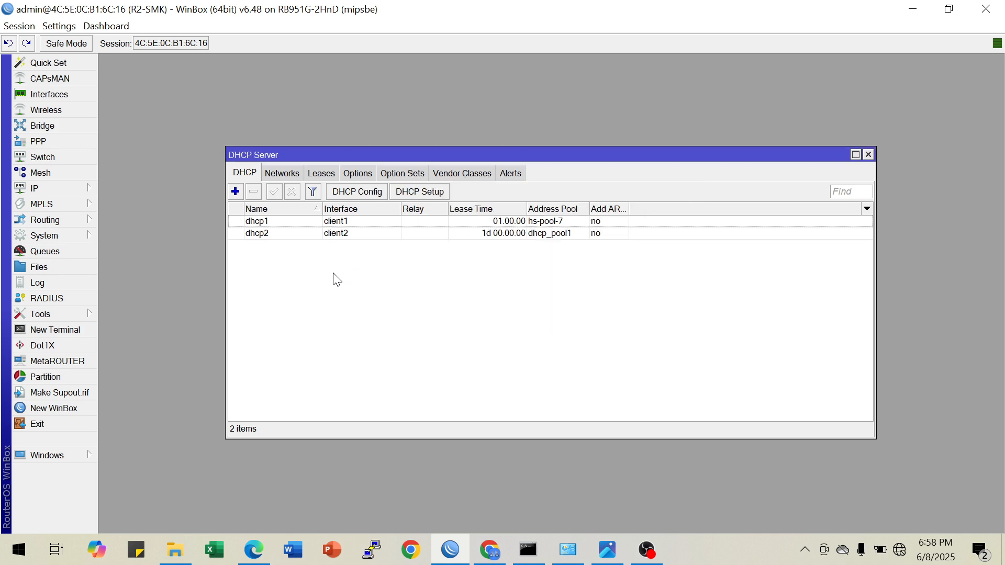
left_click(363, 234)
left_click(406, 317)
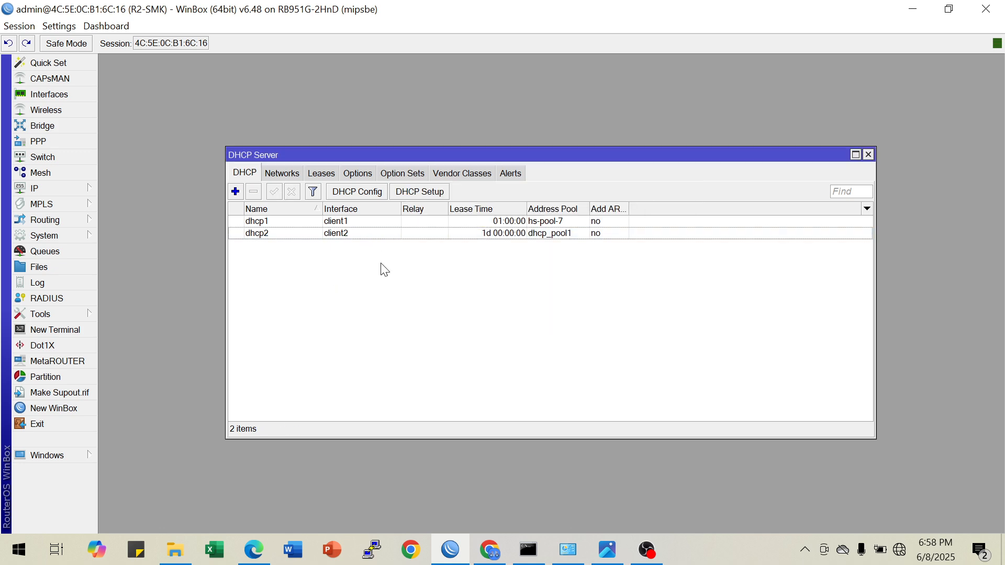
left_click(280, 176)
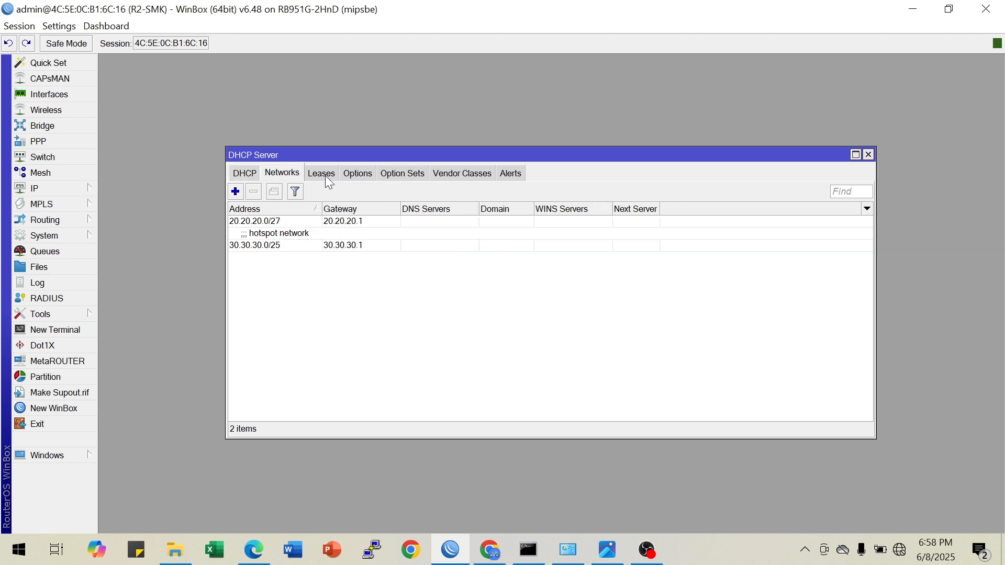
left_click(328, 179)
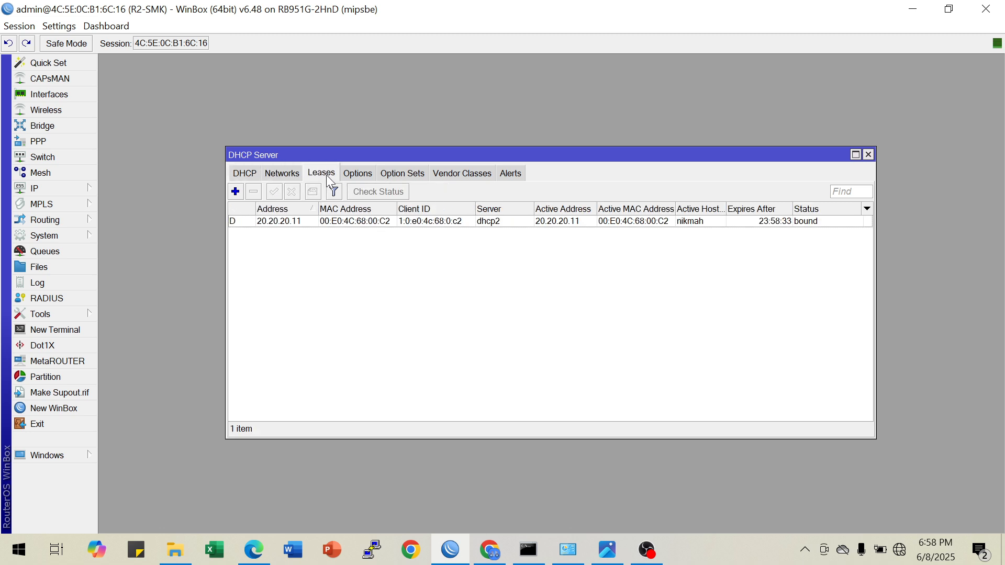
left_click(304, 224)
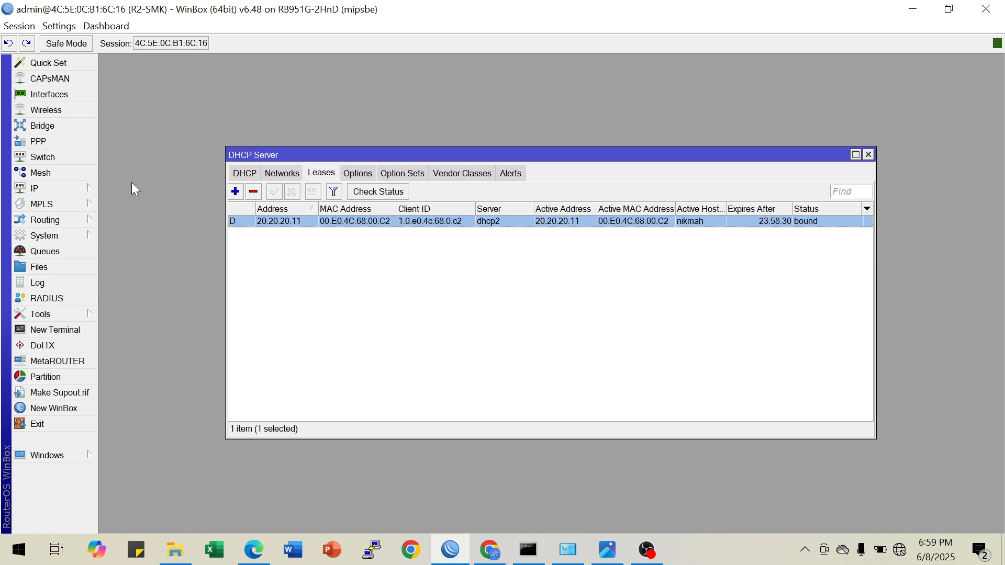
left_click(74, 190)
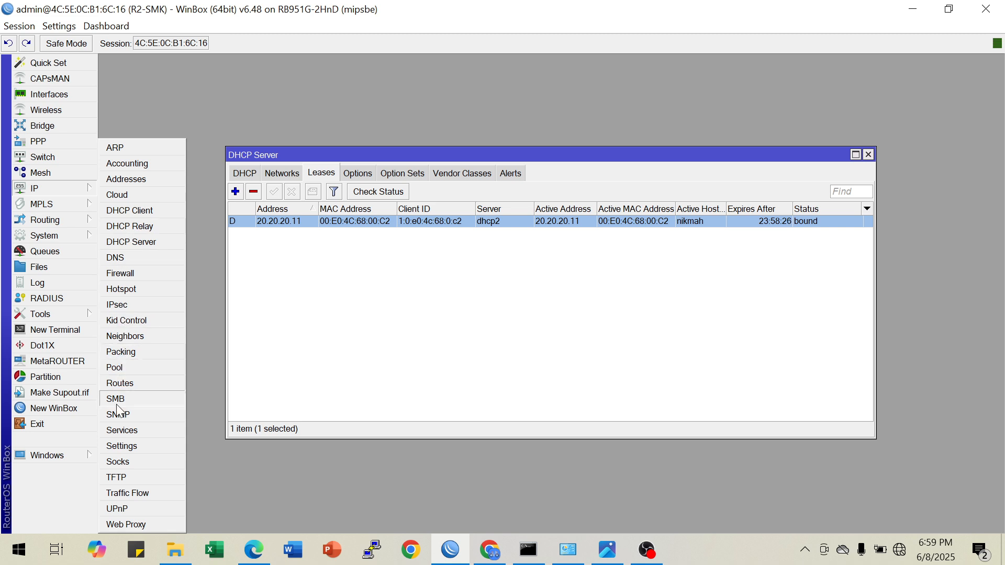
left_click(134, 243)
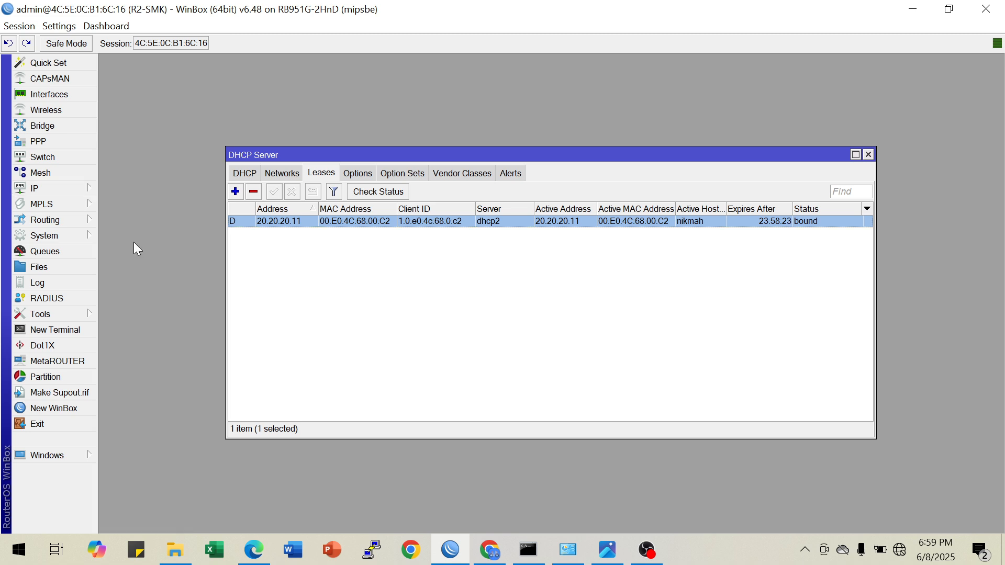
Reopen the hotspot configuration and inspect the hsprof1 server profile's DNS name and the list of hotspot users
left_click(79, 190)
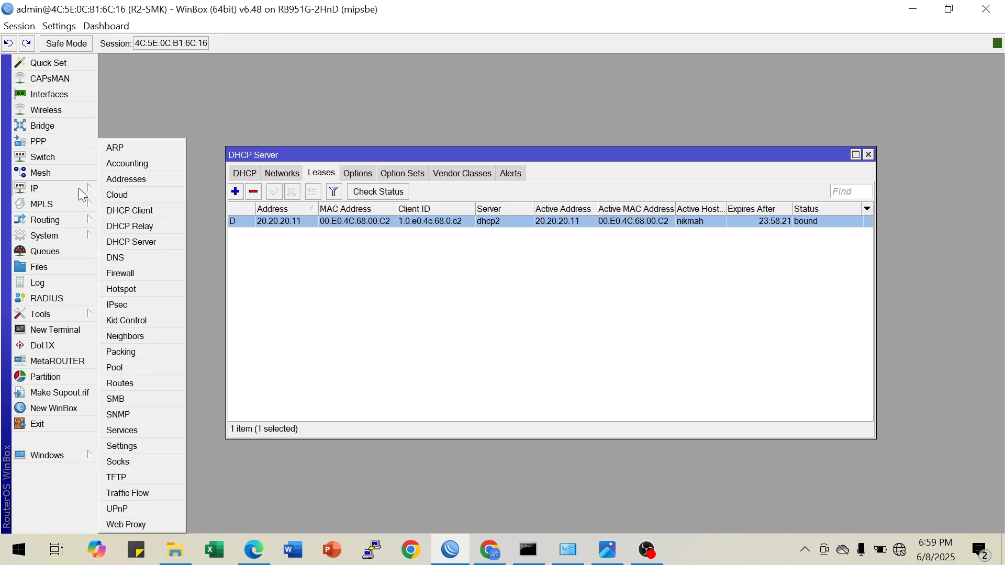
left_click(130, 289)
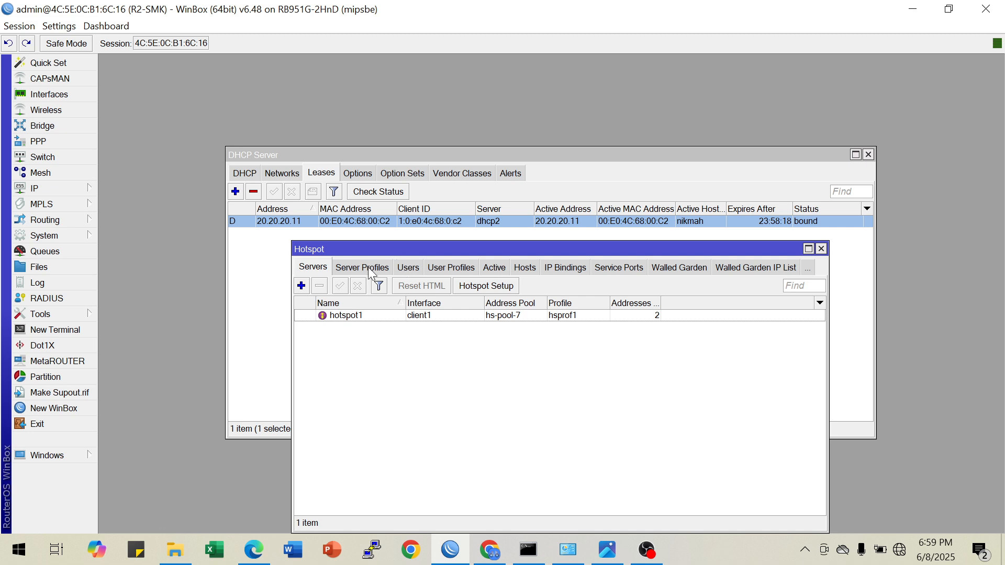
left_click(371, 271)
left_click(430, 328)
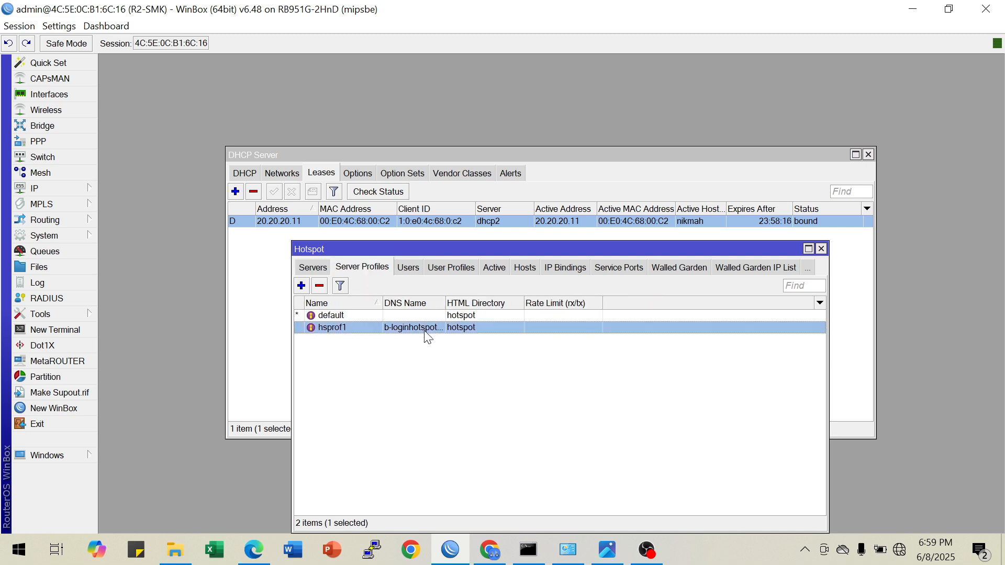
left_click(407, 268)
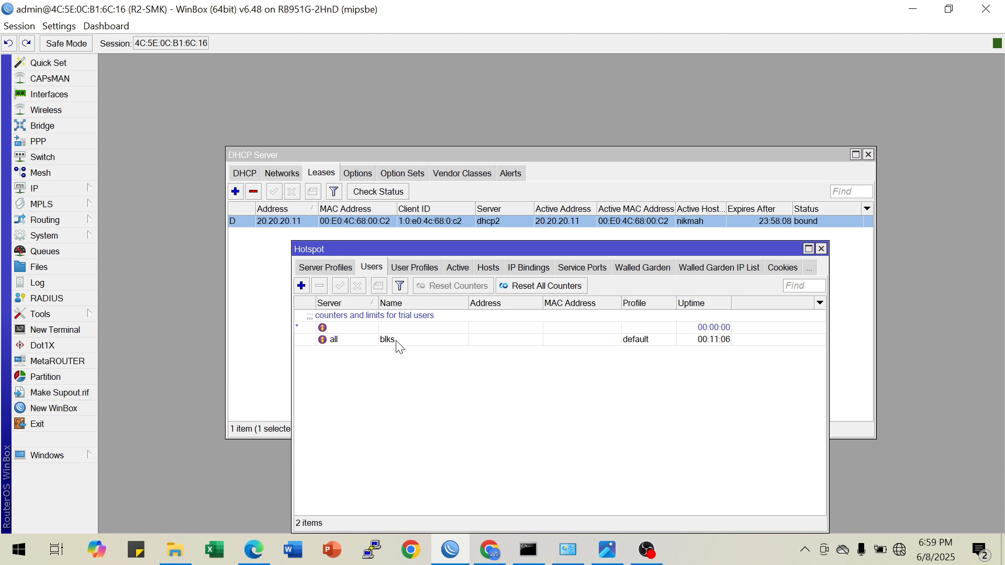
Switch to Edge and check the username shown on the hotspot login page
left_click(268, 552)
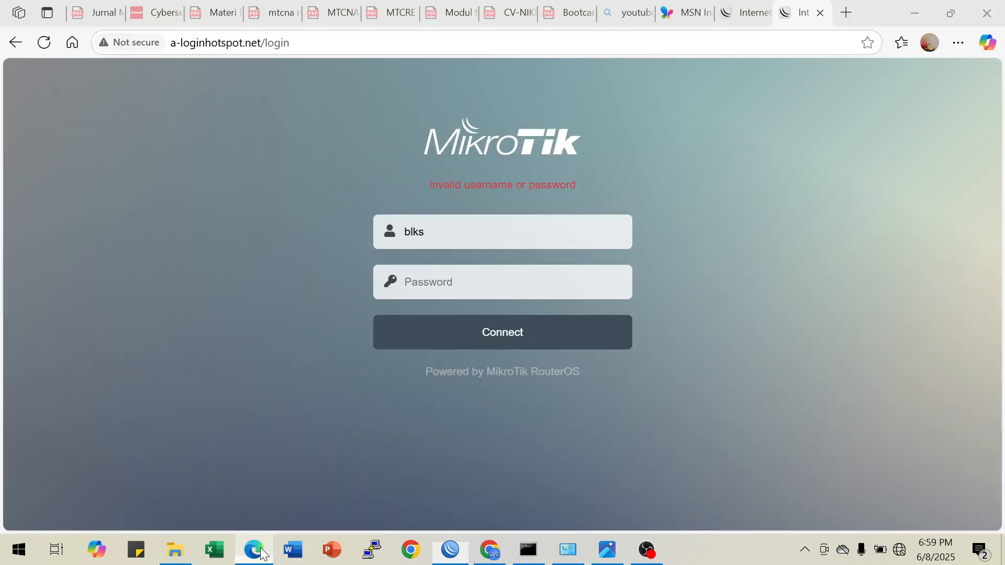
left_click(263, 554)
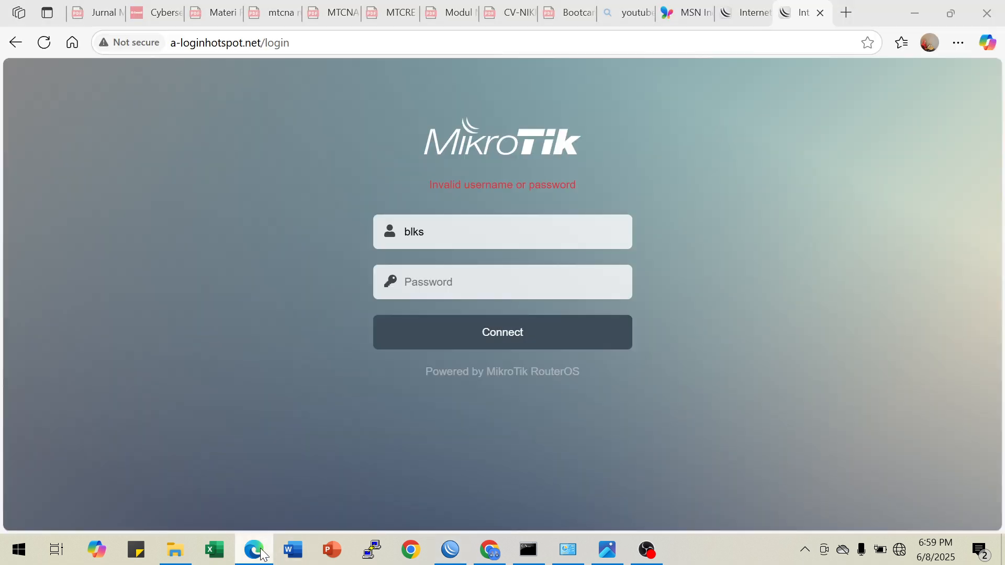
left_click(263, 554)
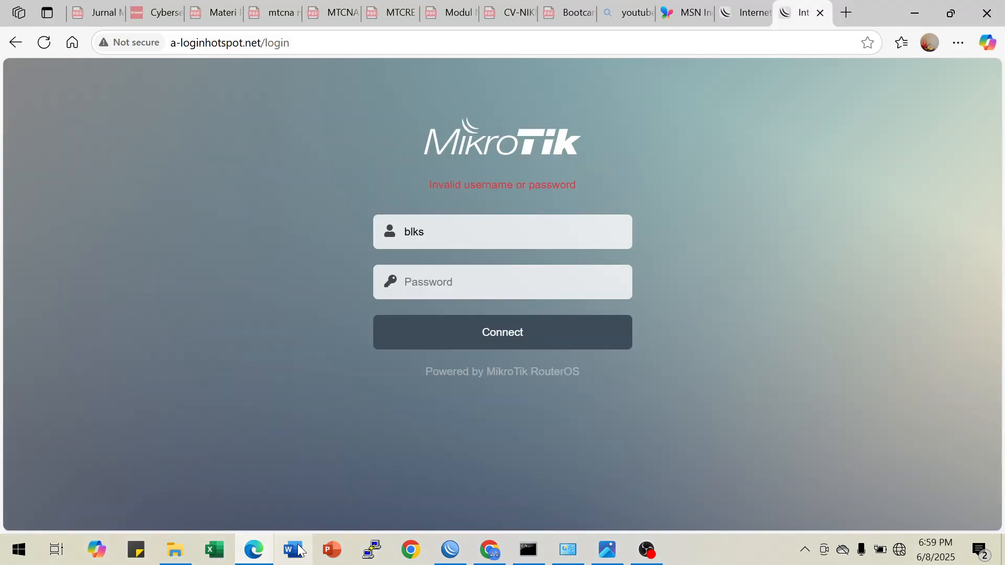
Back in WinBox, add the hotspot user user1 on server hotspot1 with a password and the default profile, and select its entry
left_click(451, 551)
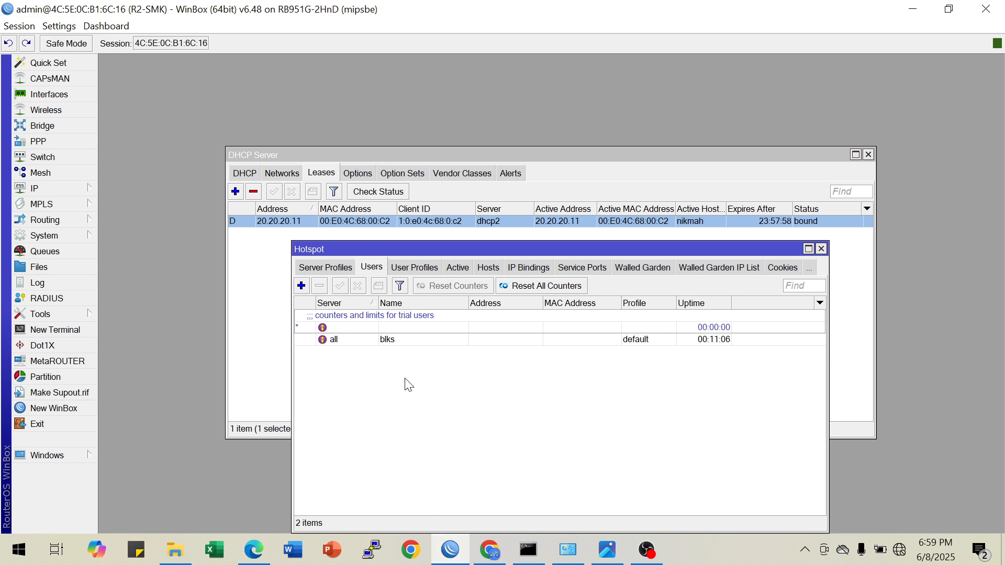
left_click(302, 286)
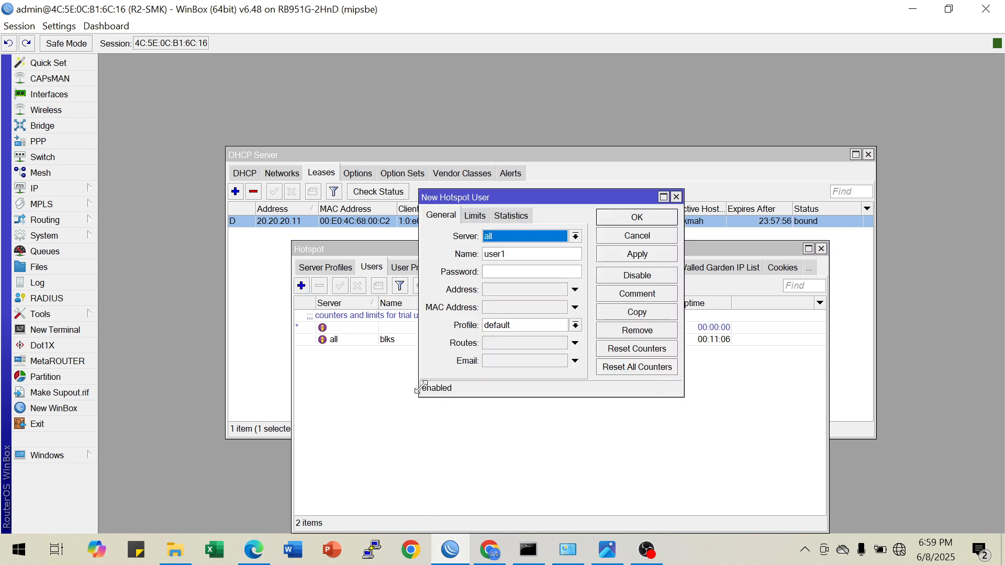
left_click(523, 258)
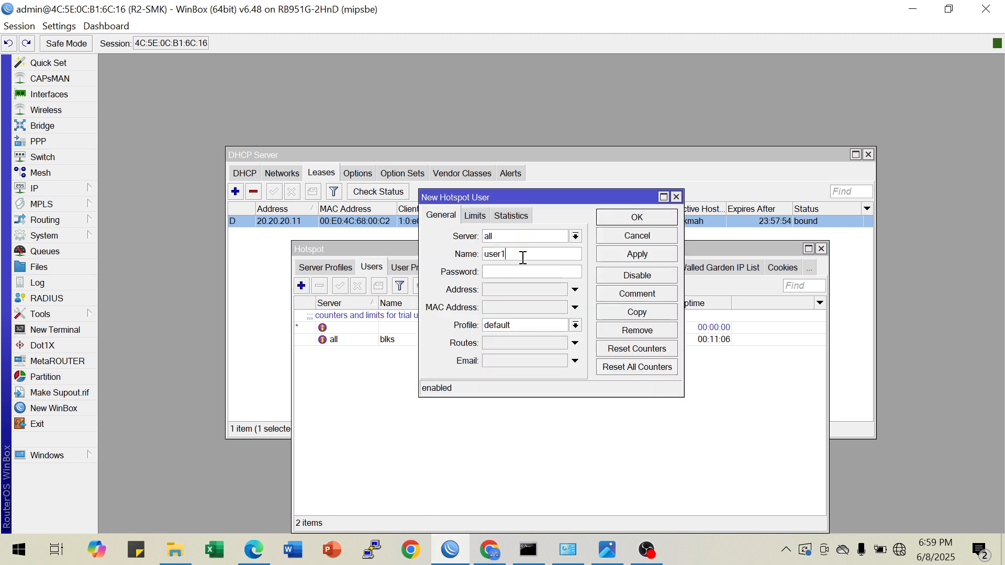
left_click(575, 236)
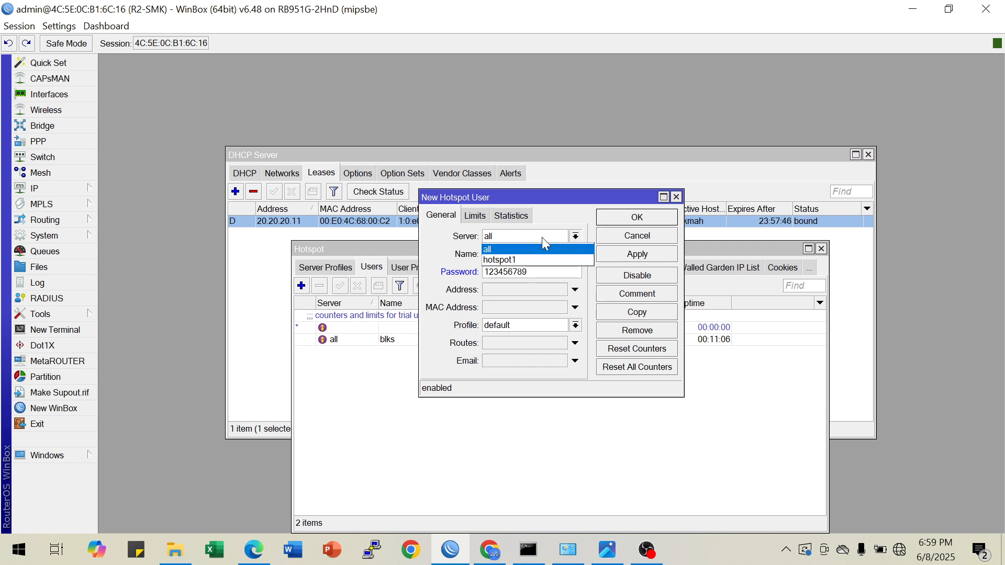
left_click(523, 255)
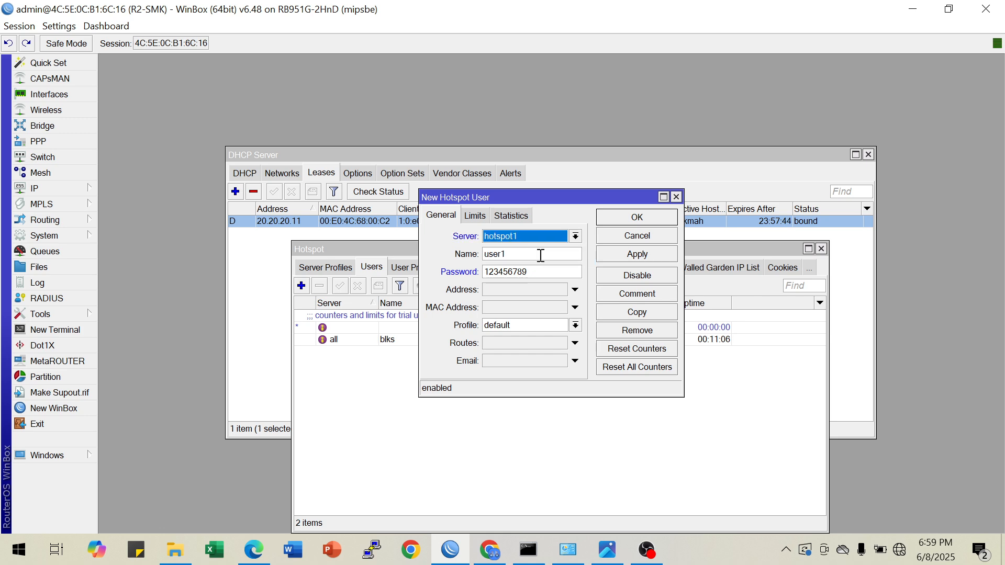
left_click(609, 255)
left_click(624, 216)
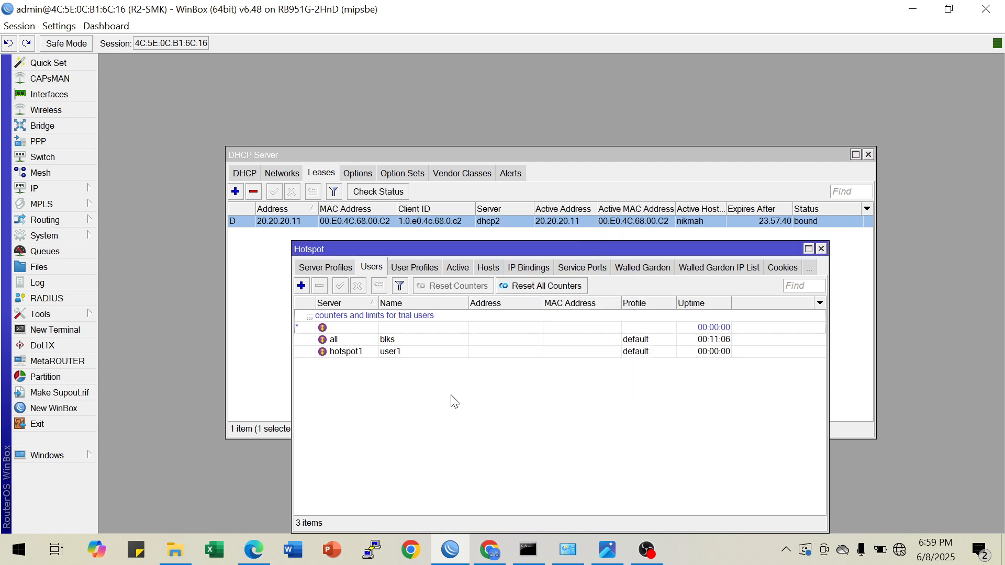
left_click(357, 352)
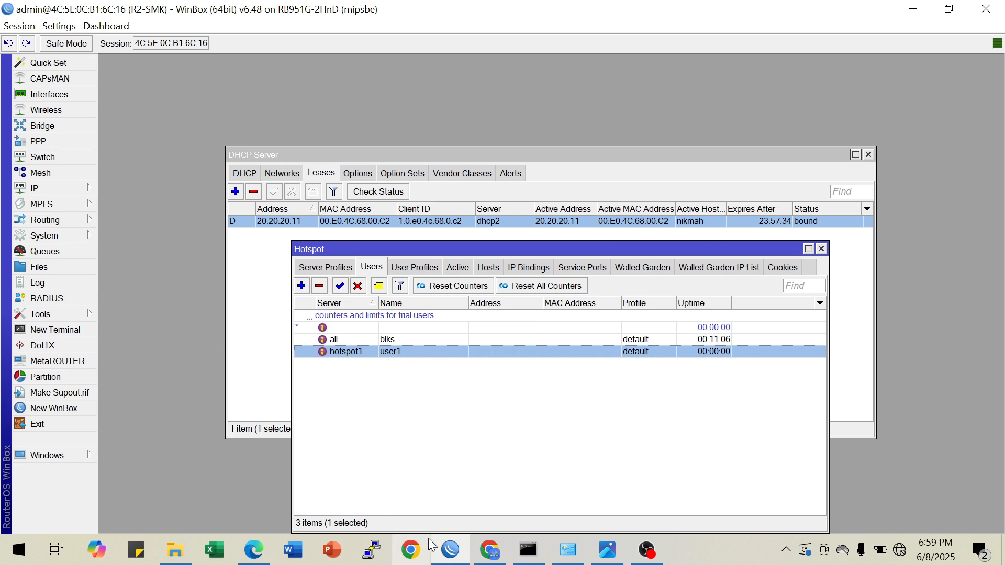
mouse_move(255, 549)
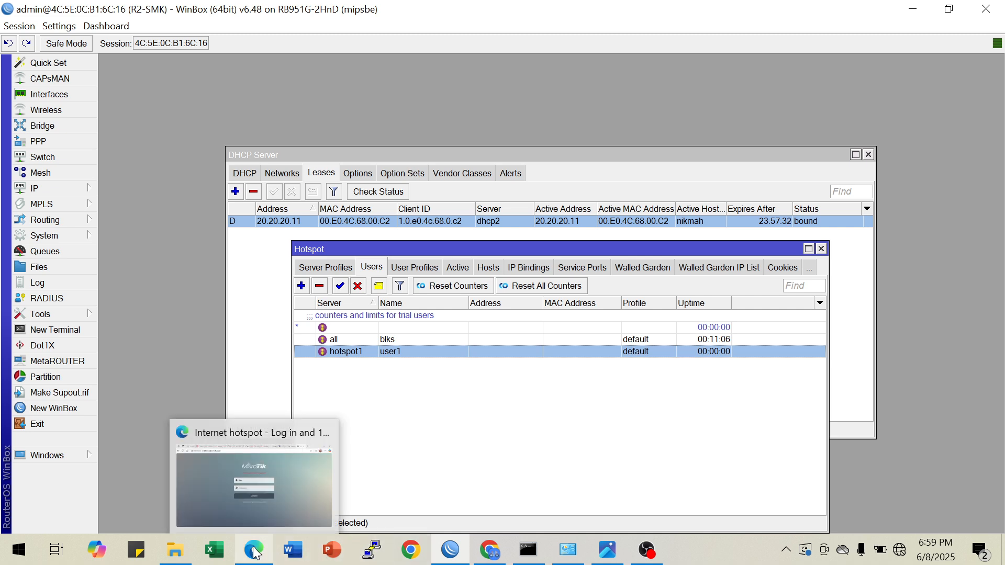
Review the hotspot's user profiles, hosts, IP bindings, users and server profiles
left_click(414, 268)
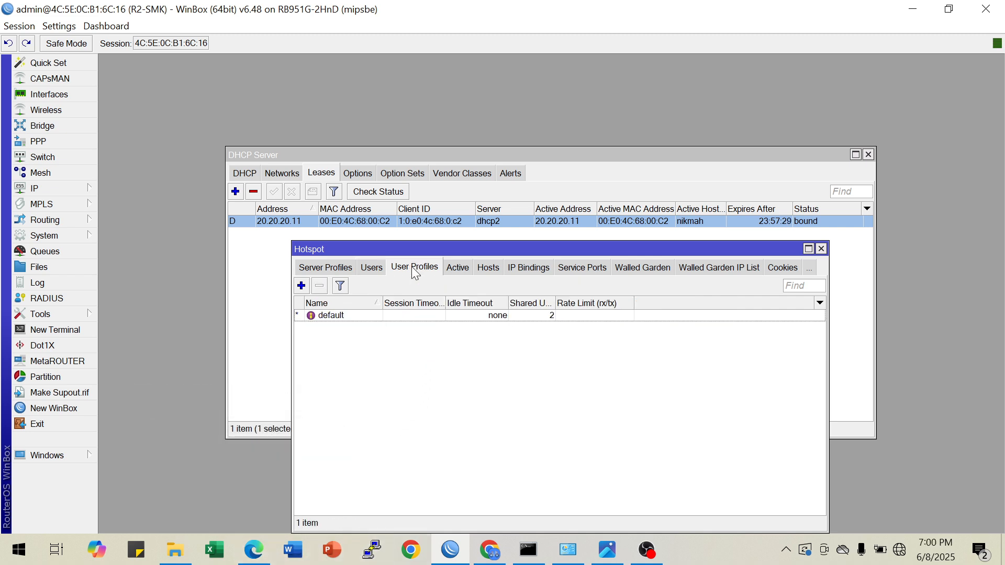
left_click(488, 269)
left_click(530, 269)
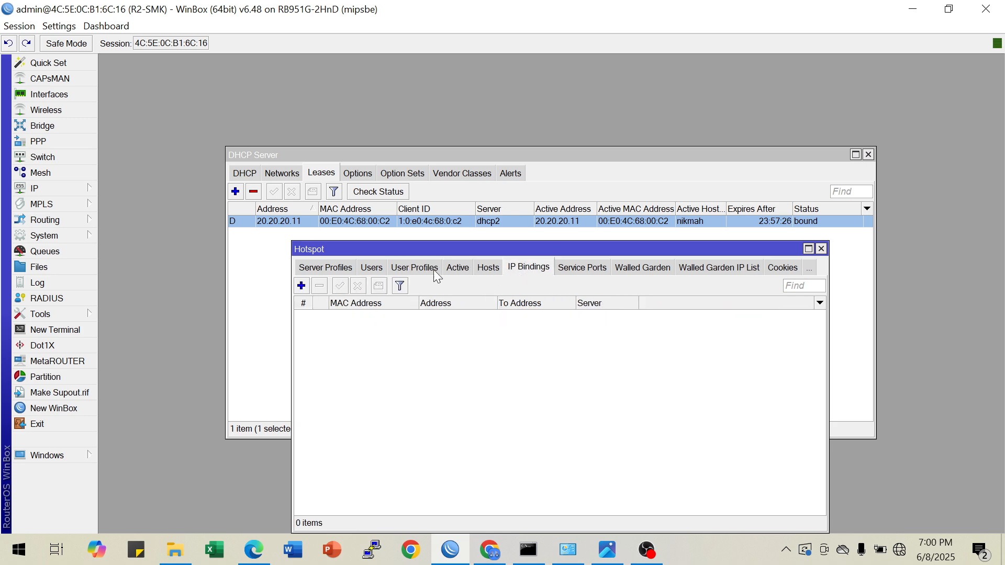
left_click(370, 270)
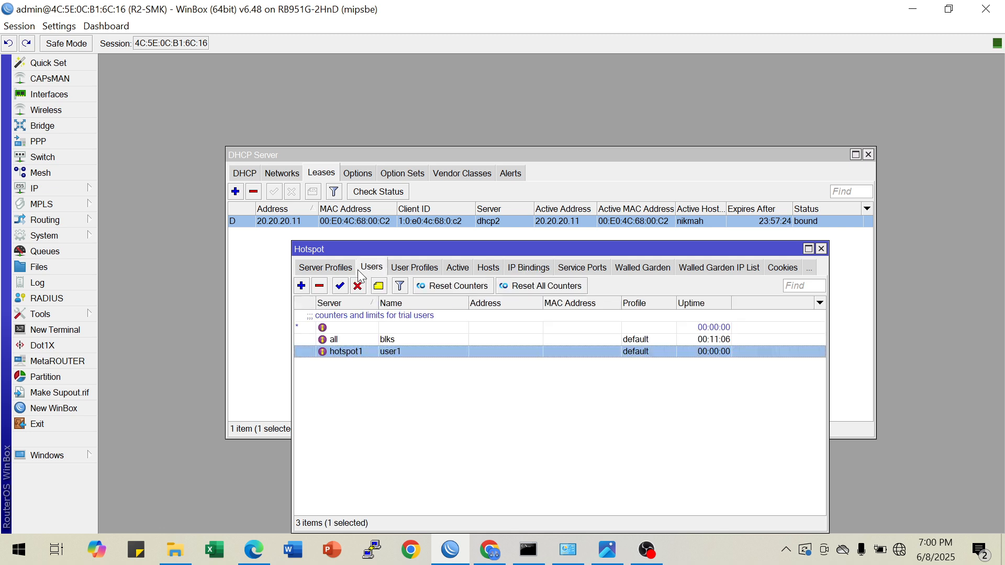
left_click(329, 269)
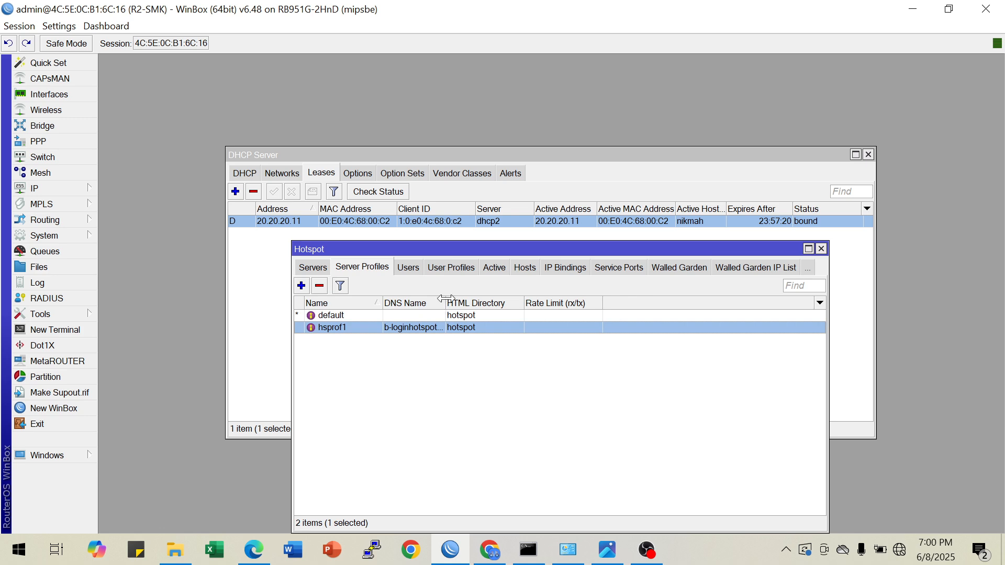
Open the hotspot user user1 from the user list and select the contents of its password field
left_click(408, 268)
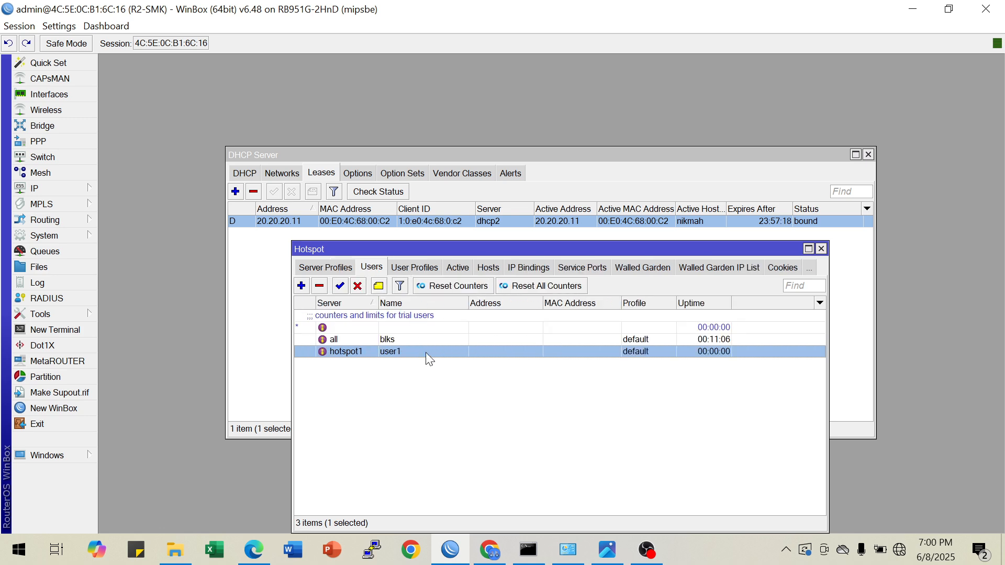
double_click(424, 354)
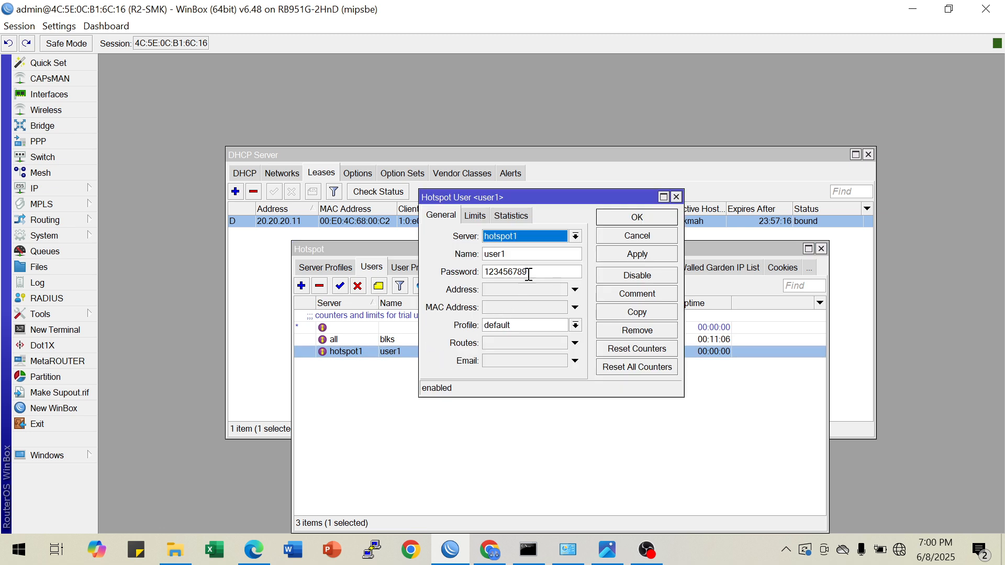
left_click_drag(528, 272, 456, 272)
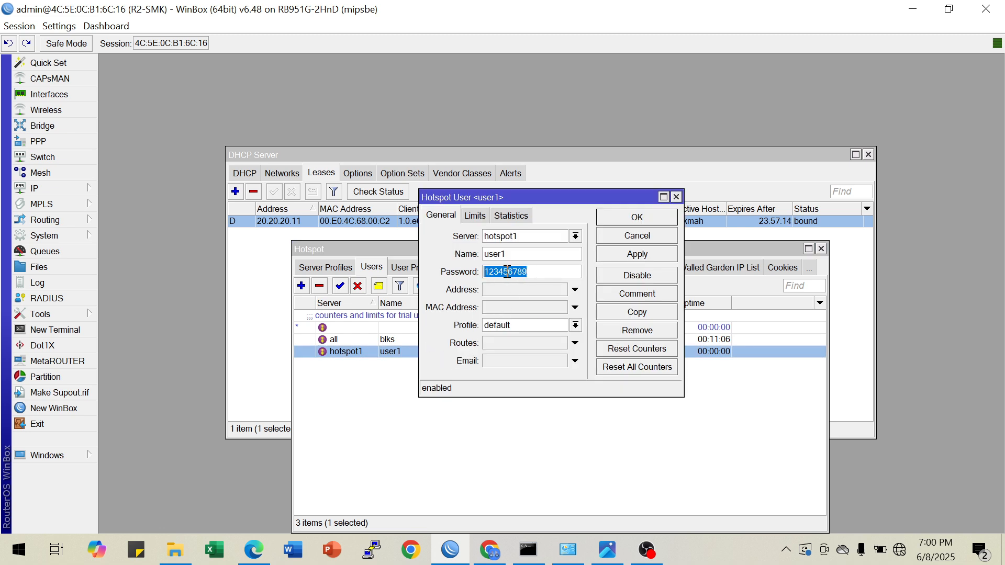
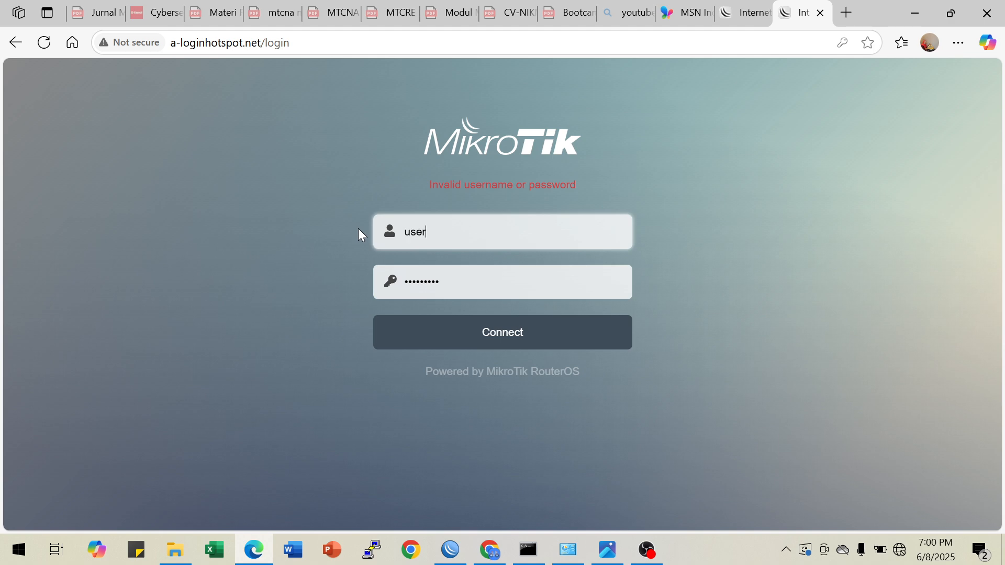
Submit the hotspot login as user1 with the filled-in password and close the extra login page tab
left_click(493, 332)
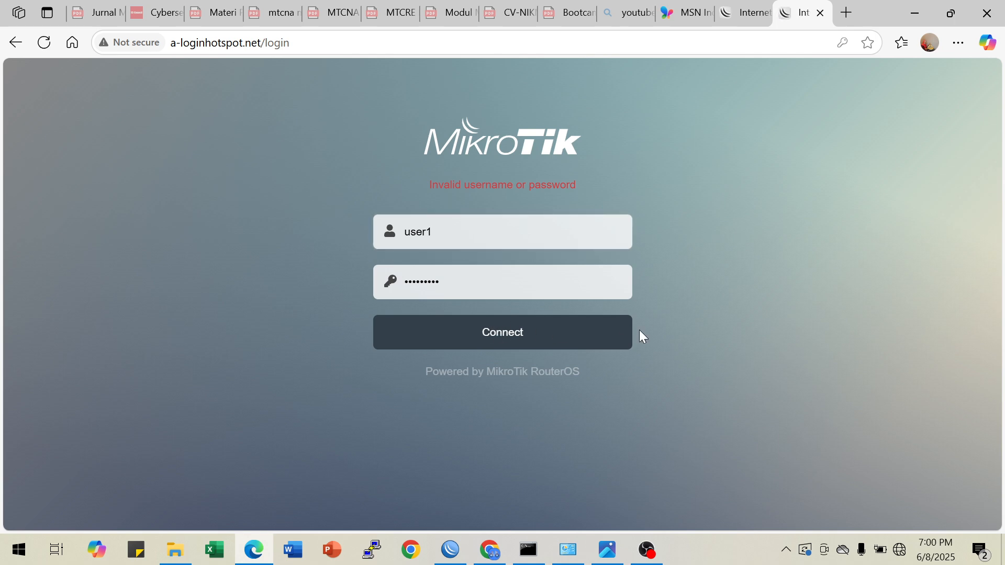
left_click(760, 19)
left_click(761, 13)
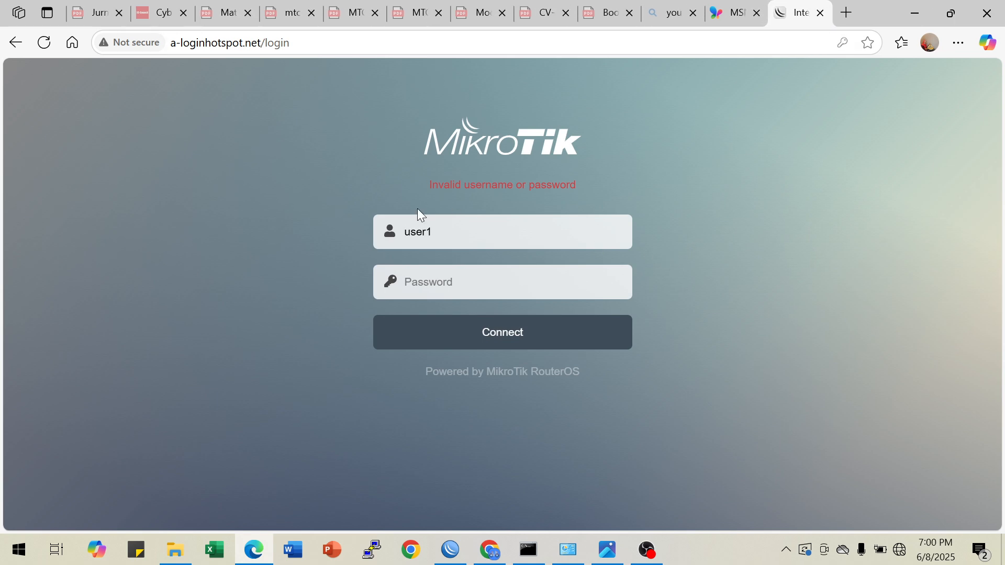
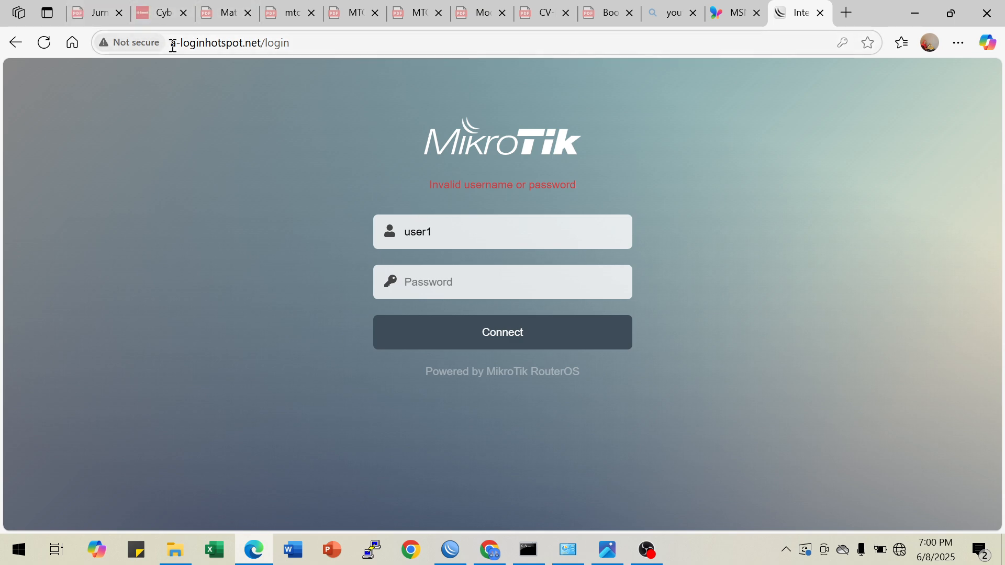
Try to open the hotspot login page at b-loginhotspot.net/login
left_click(176, 47)
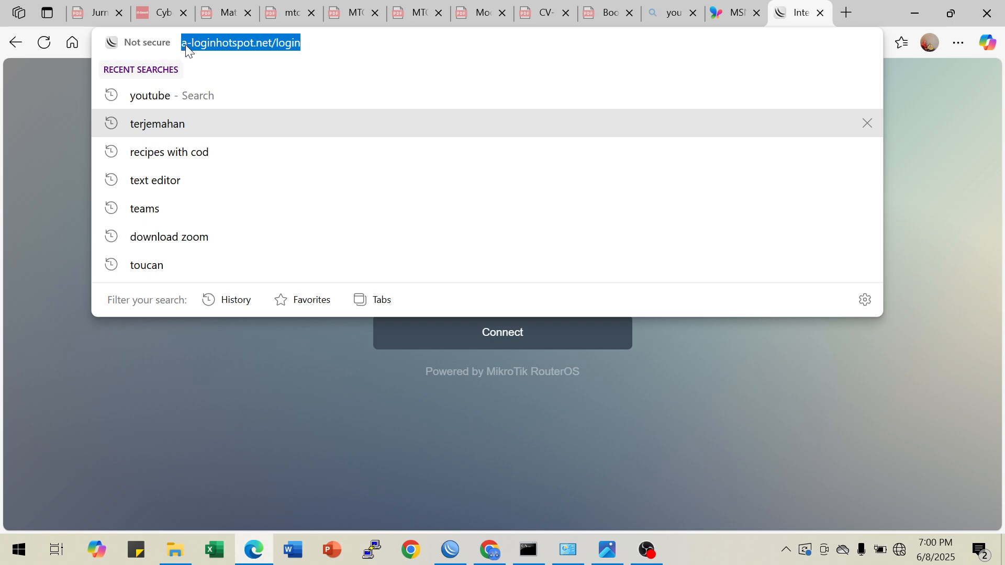
left_click(188, 45)
key("BackSpace")
type("b")
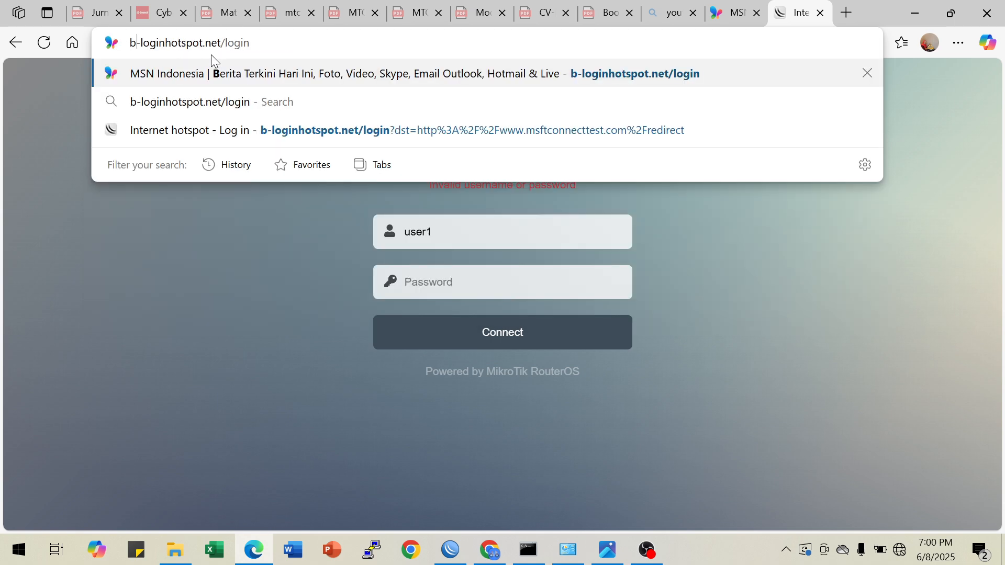
key("Return")
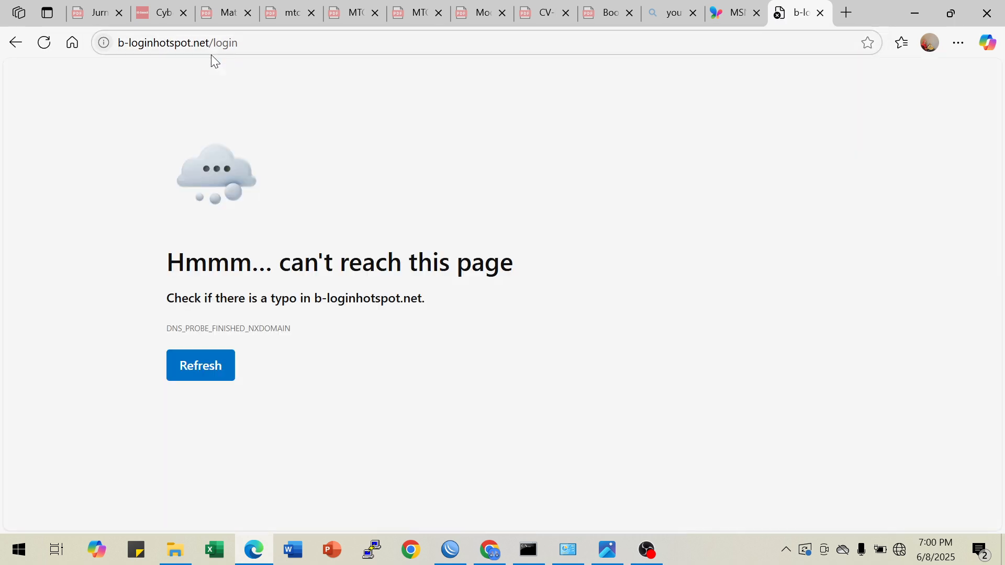
Try to load b-loginhotspot.net without the login path
left_click(263, 46)
left_click(268, 45)
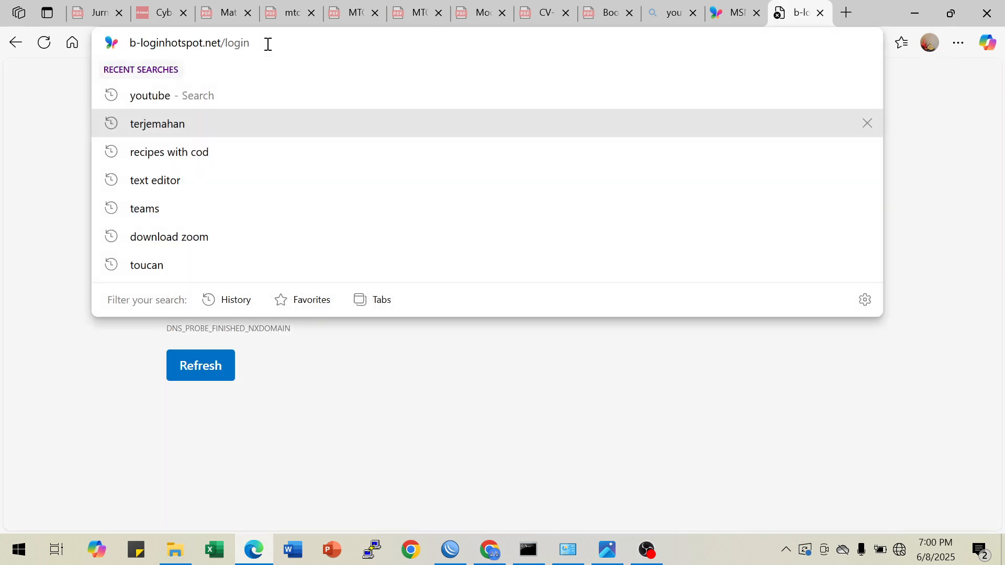
key("BackSpace")
key("BackSpace")
key("BackSpace")
key("BackSpace")
key("BackSpace")
key("BackSpace")
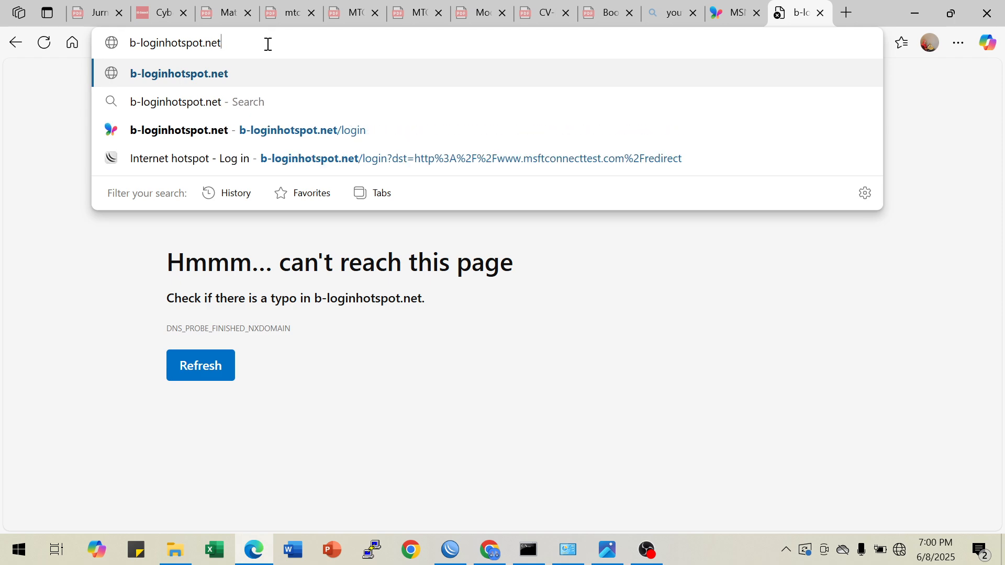
key("Return")
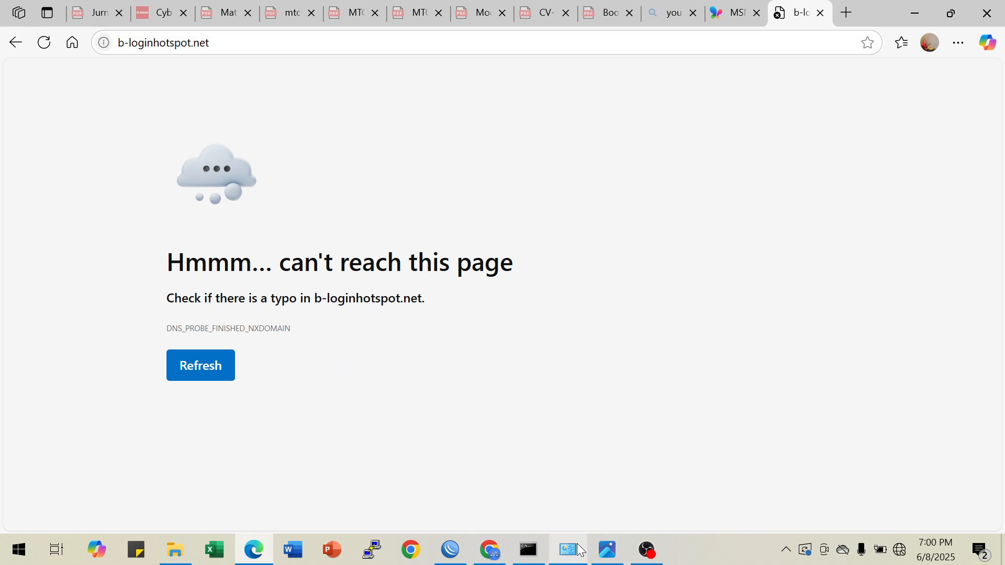
Switch to WinBox, close the user1 settings, and compare the hotspot server profile's DNS name with the address in the browser
mouse_move(492, 547)
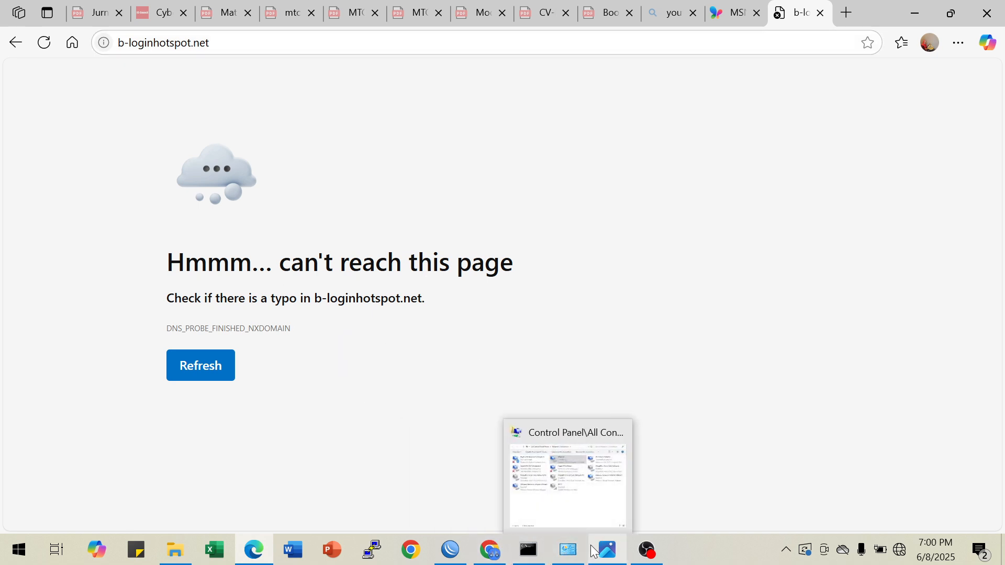
left_click(458, 557)
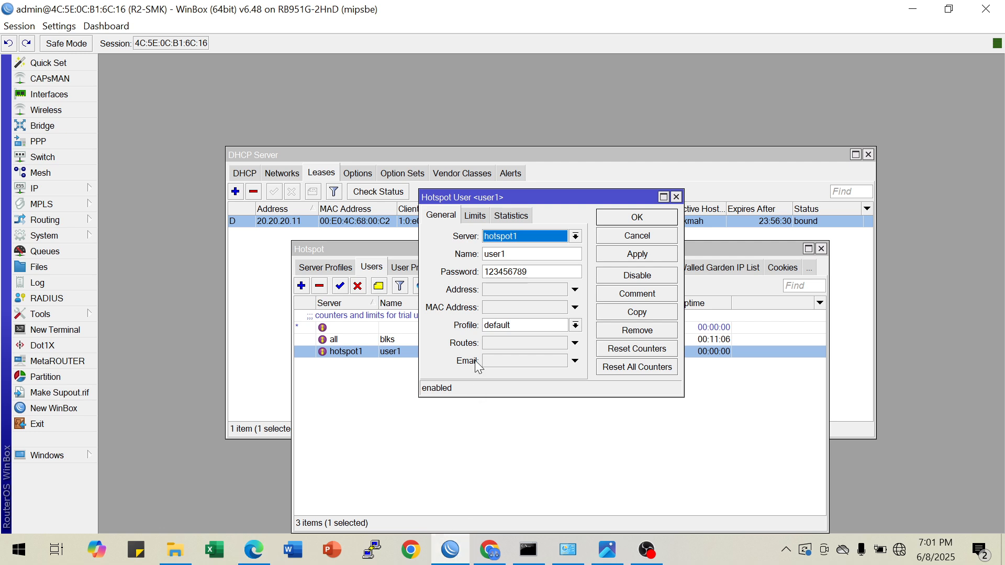
left_click(675, 197)
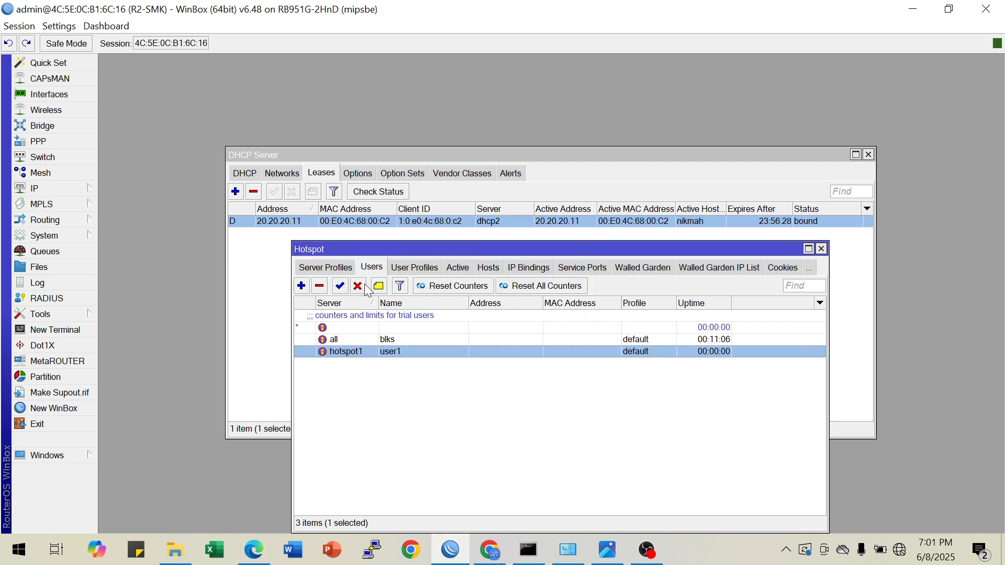
left_click(333, 270)
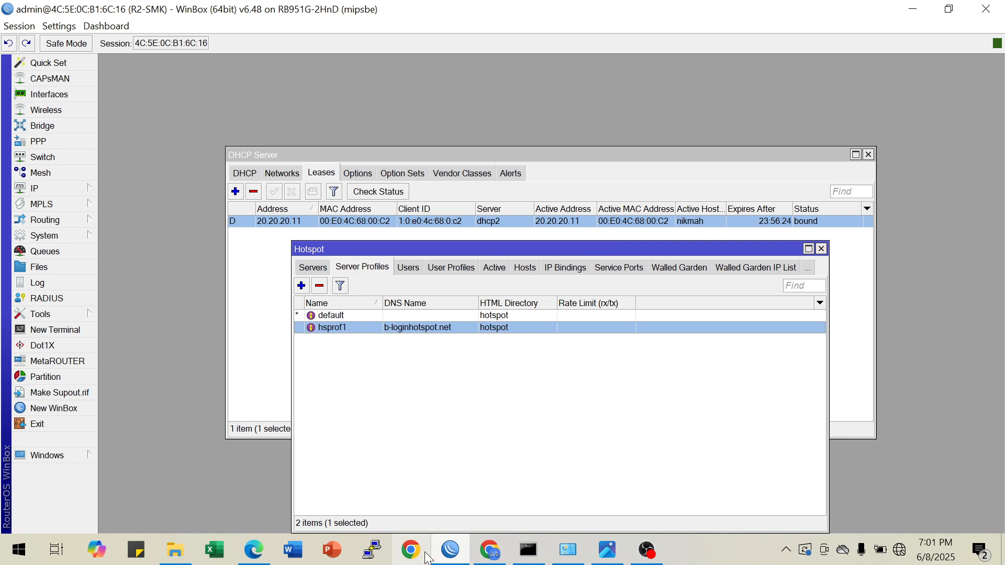
left_click(261, 556)
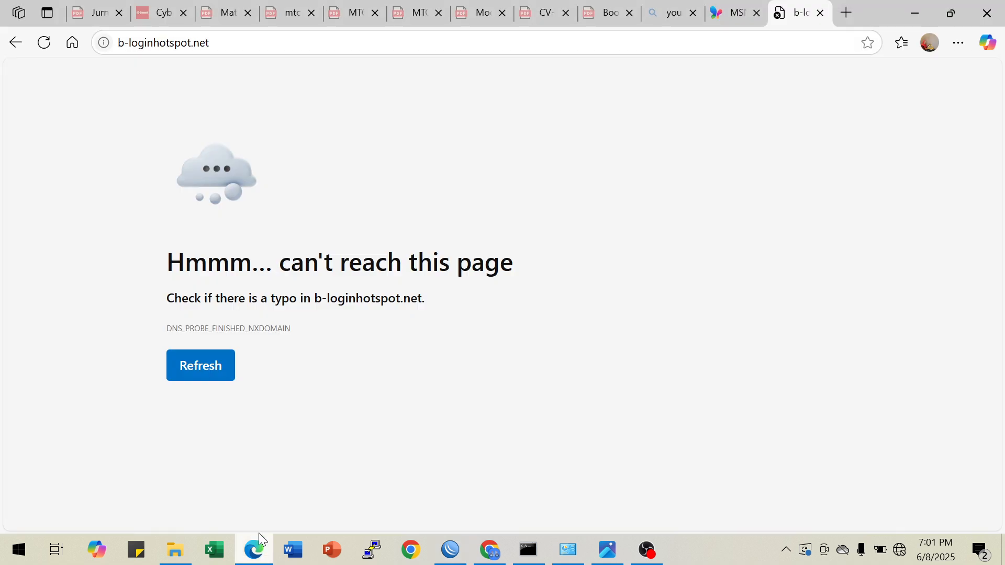
left_click(232, 40)
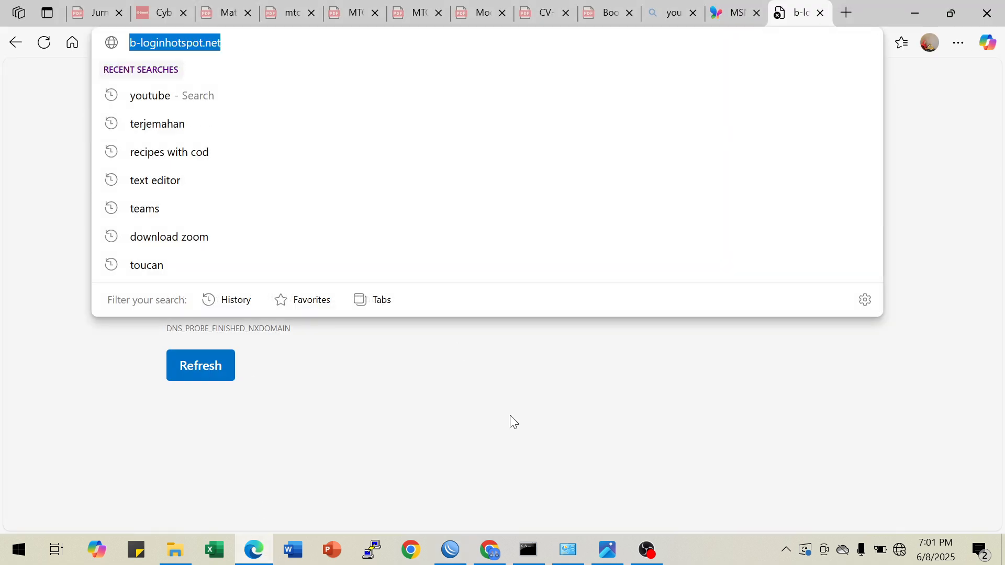
Inspect the Ethernet adapter's connection details in Network Connections, and close its status windows
left_click(568, 550)
right_click(300, 116)
left_click(343, 147)
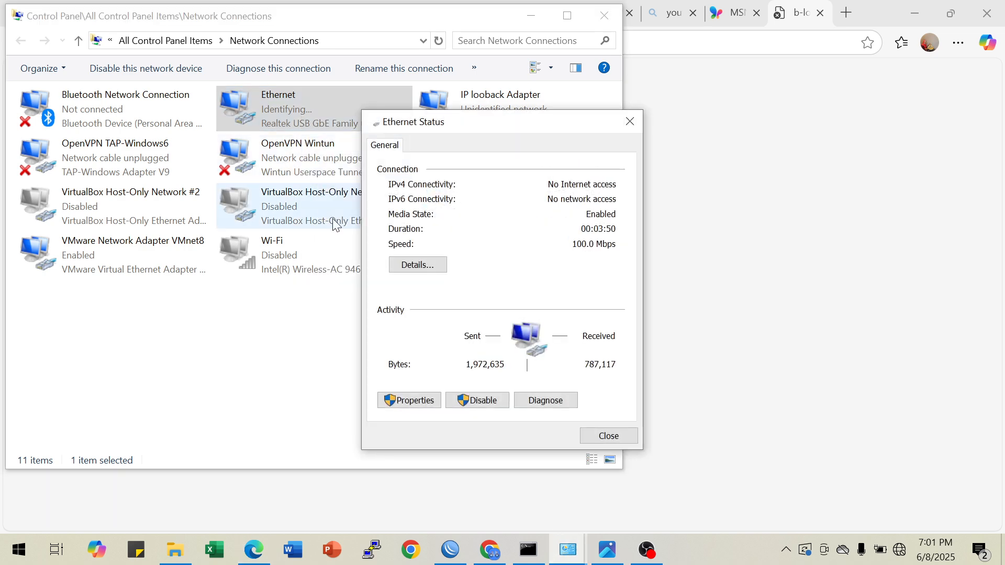
left_click(418, 264)
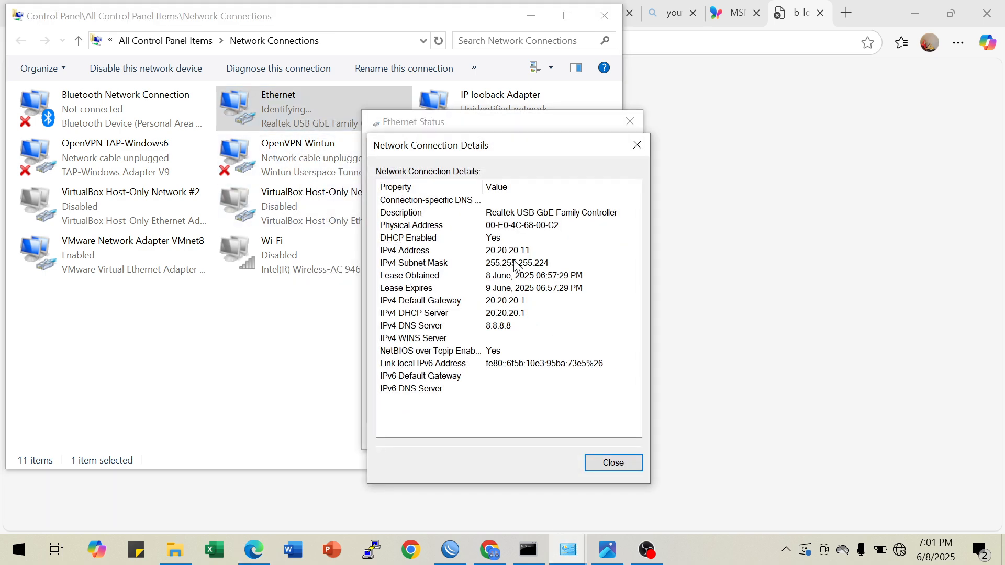
left_click(639, 148)
left_click(630, 125)
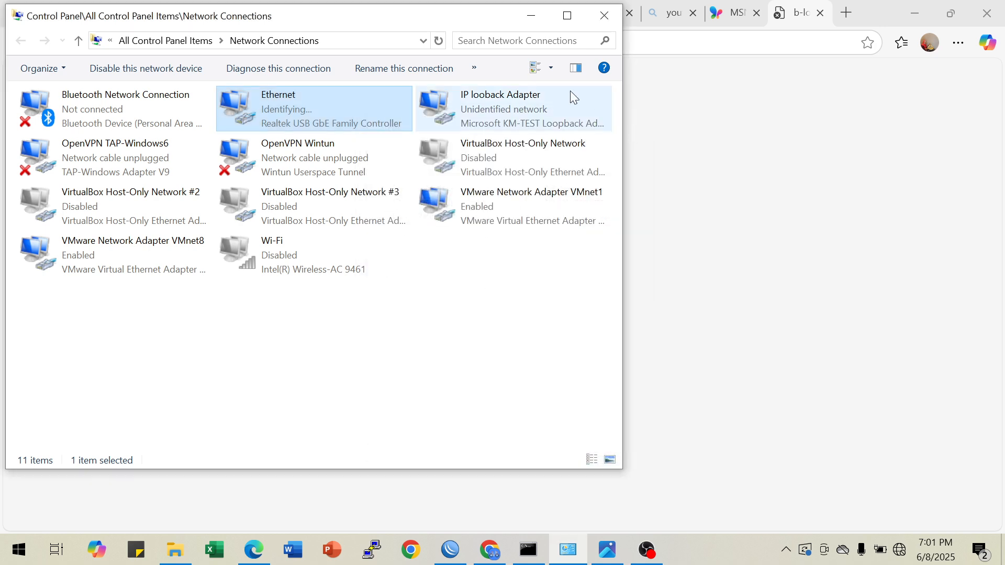
left_click(534, 23)
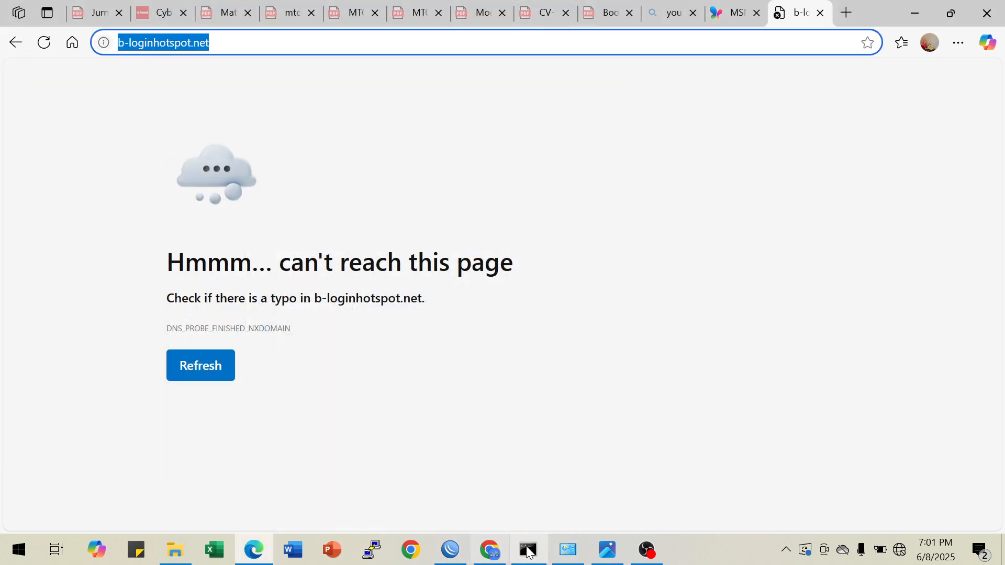
Review the network topology image and the Router B requirements in Soal LKS ITNSA PSP.pdf
left_click(606, 554)
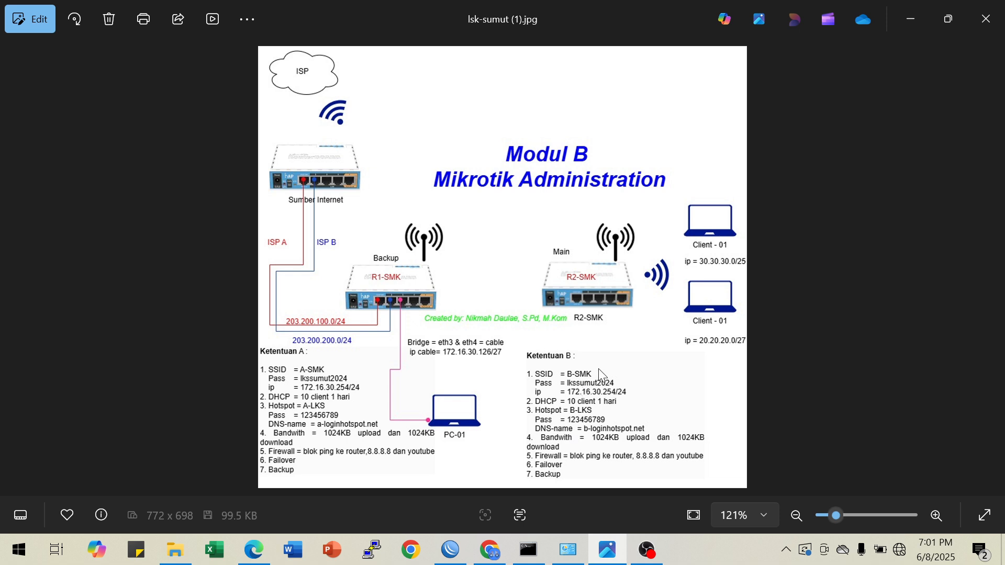
left_click(496, 552)
left_click(622, 18)
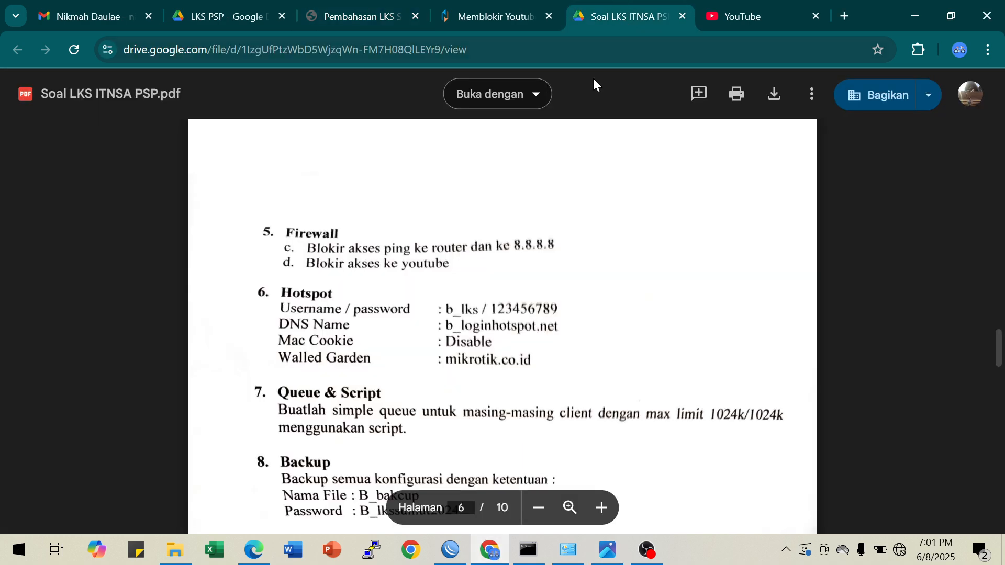
scroll(533, 241, "down", 1)
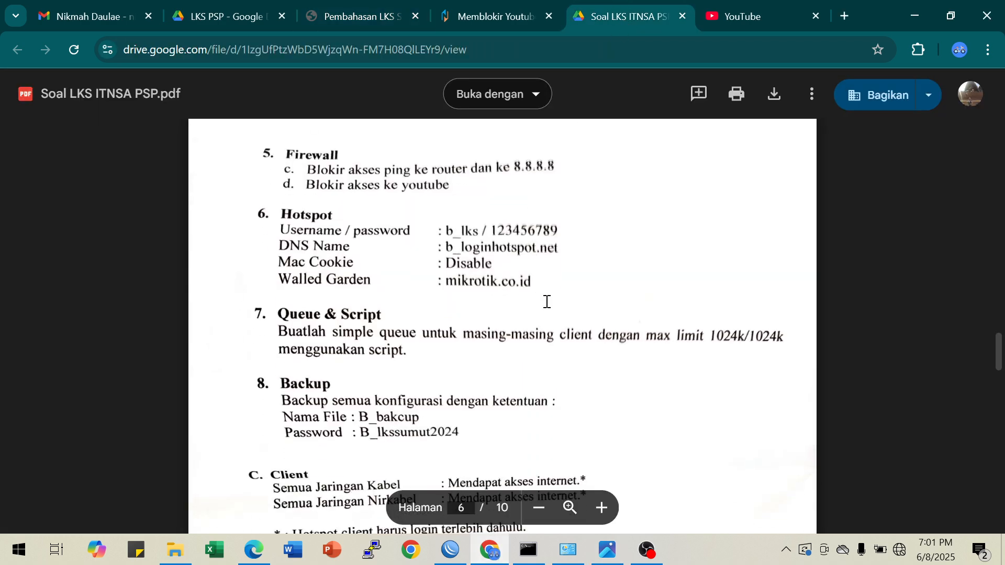
scroll(546, 301, "up", 7)
scroll(546, 301, "down", 1)
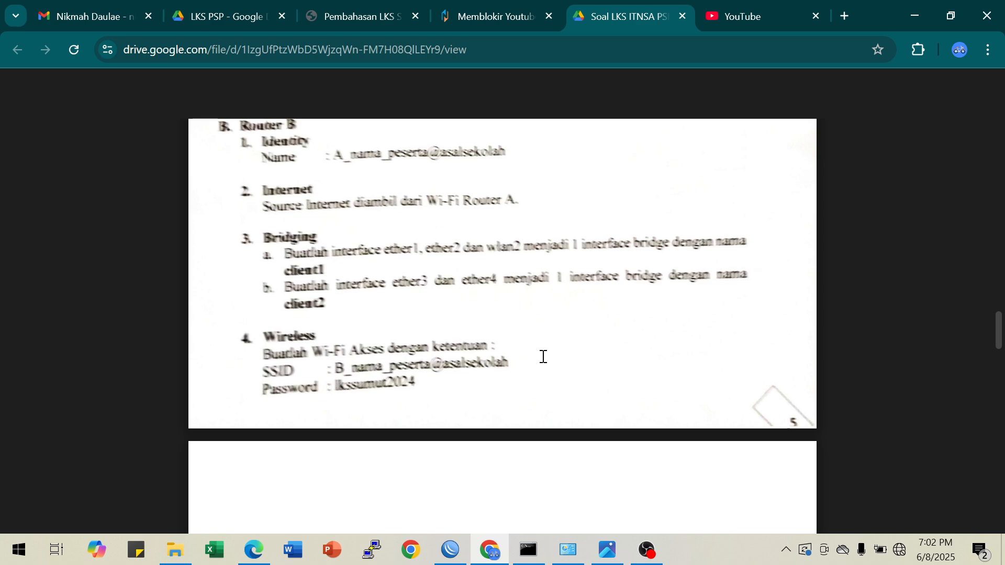
Try to reconnect to the router in WinBox, and follow the continue link on the hotspot's logged-in page in the browser
left_click(451, 554)
left_click(451, 554)
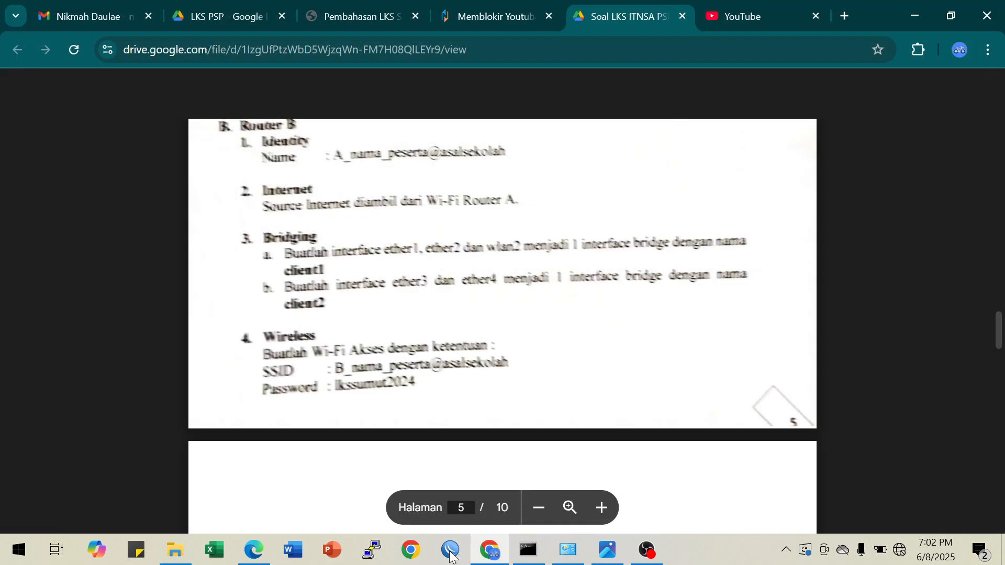
left_click(451, 554)
left_click(392, 124)
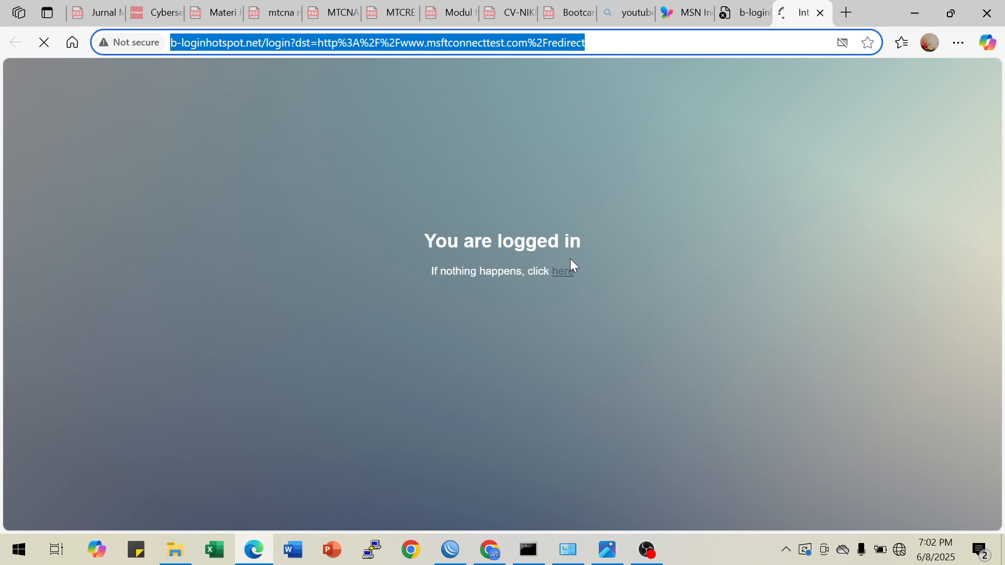
left_click(567, 272)
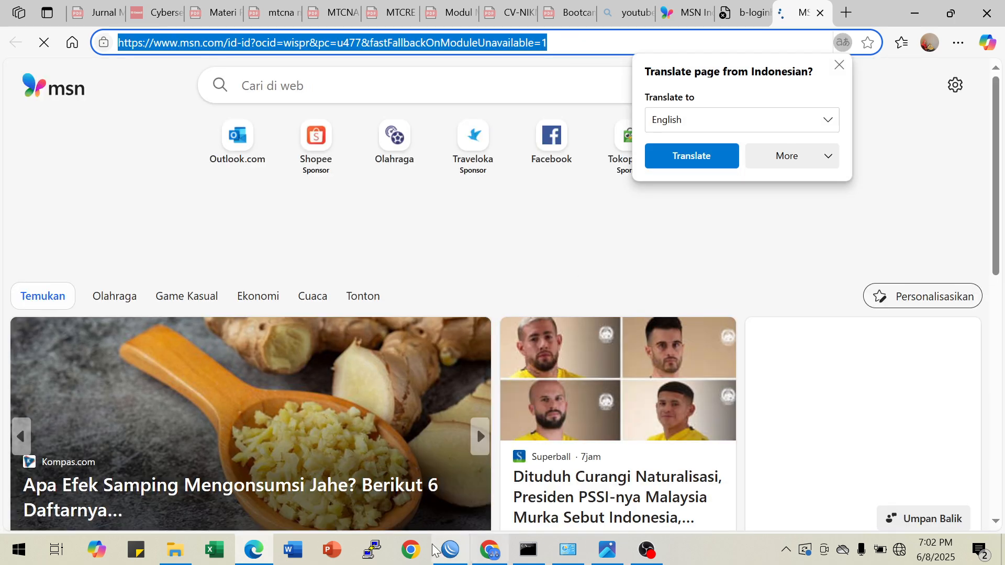
Switch to WinBox, connect to R2-SMK from the neighbors list, and close the restored File List and terminal windows
left_click(449, 550)
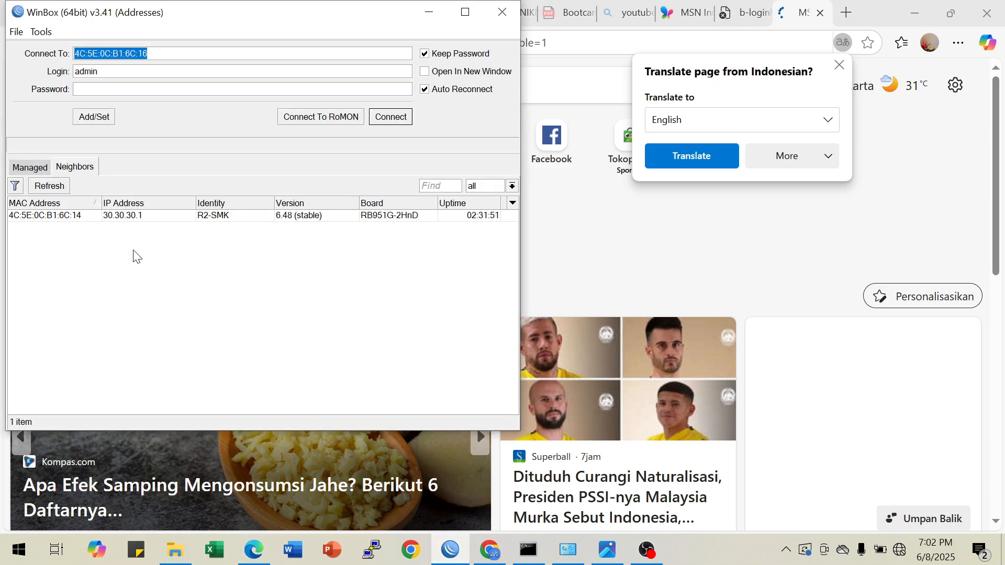
left_click(55, 216)
left_click(380, 124)
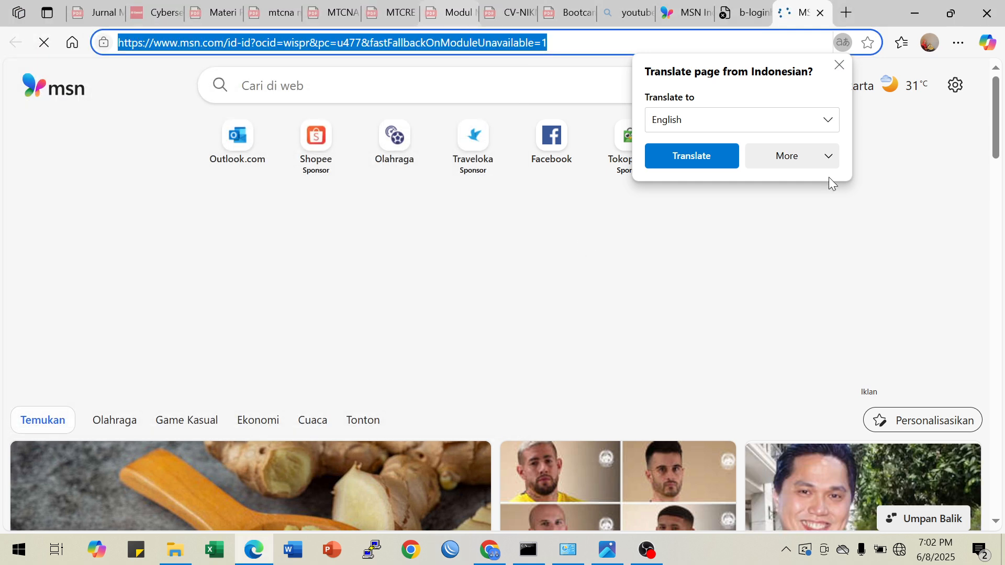
left_click(361, 13)
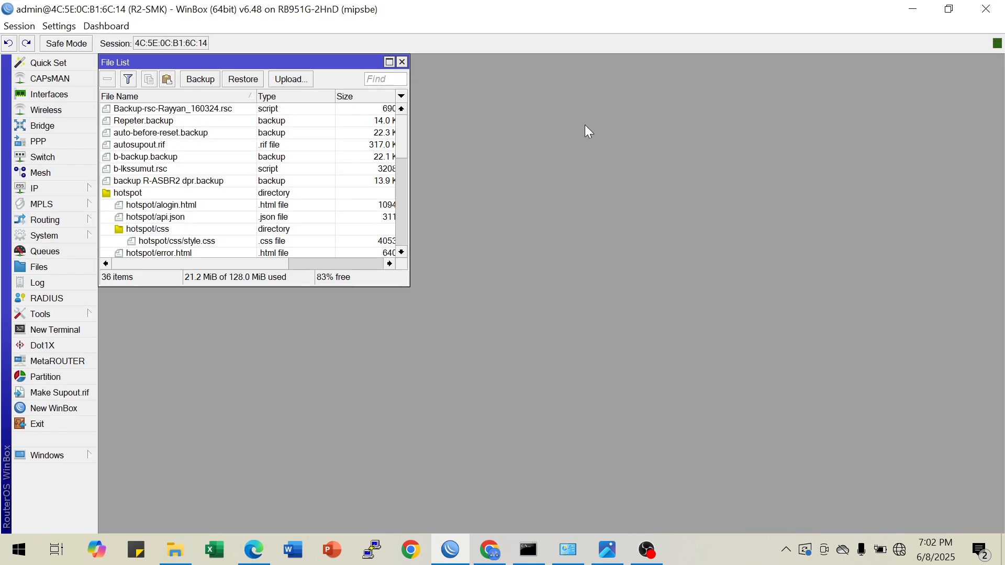
left_click(403, 62)
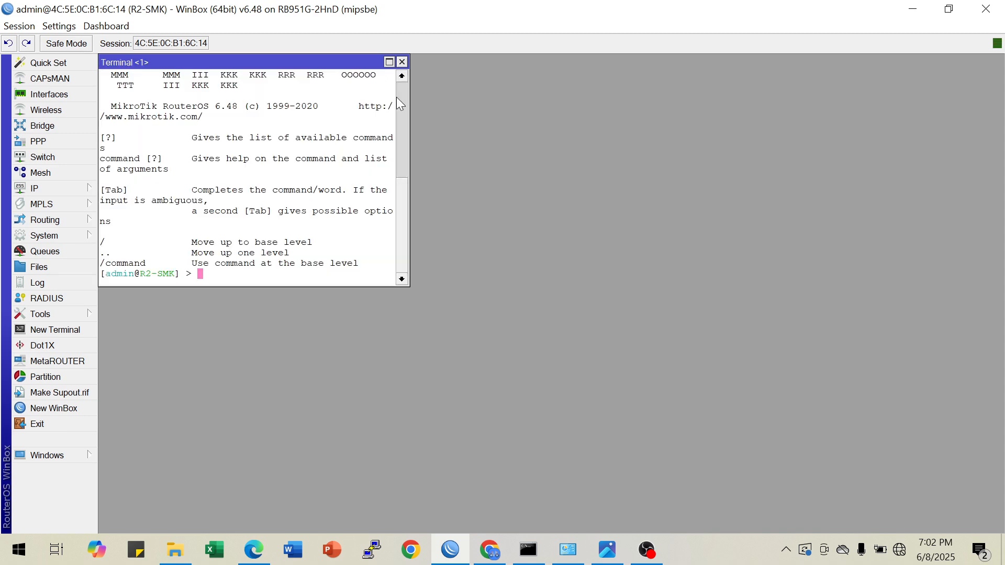
left_click(402, 62)
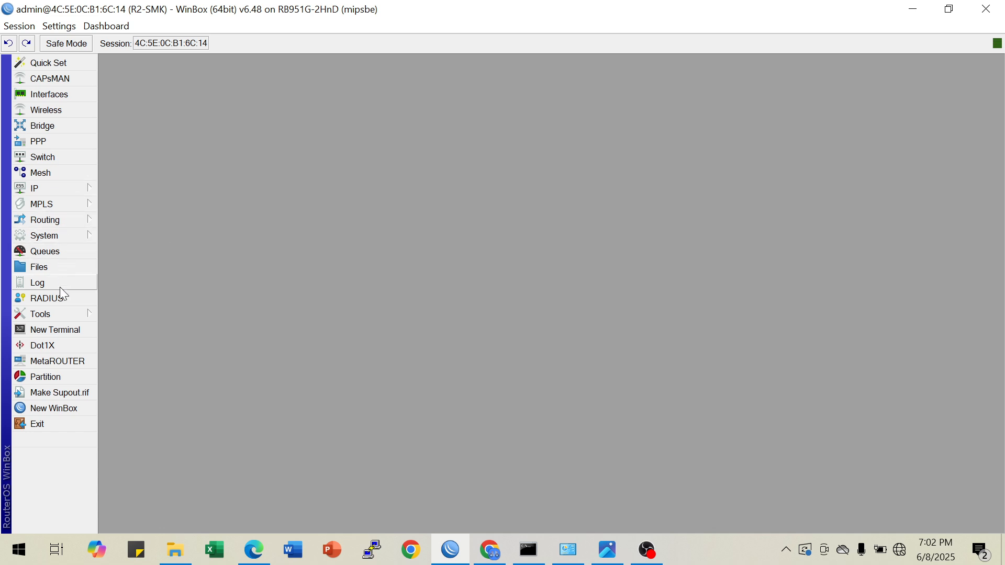
Open the hotspot's active sessions on R2-SMK and select the session with address 30.30.30.9
left_click(62, 187)
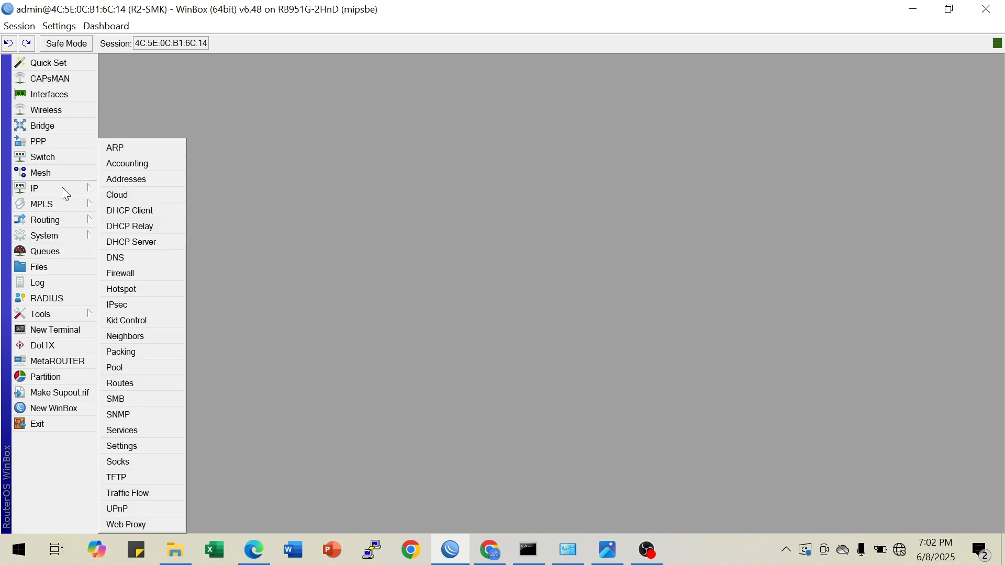
left_click(129, 294)
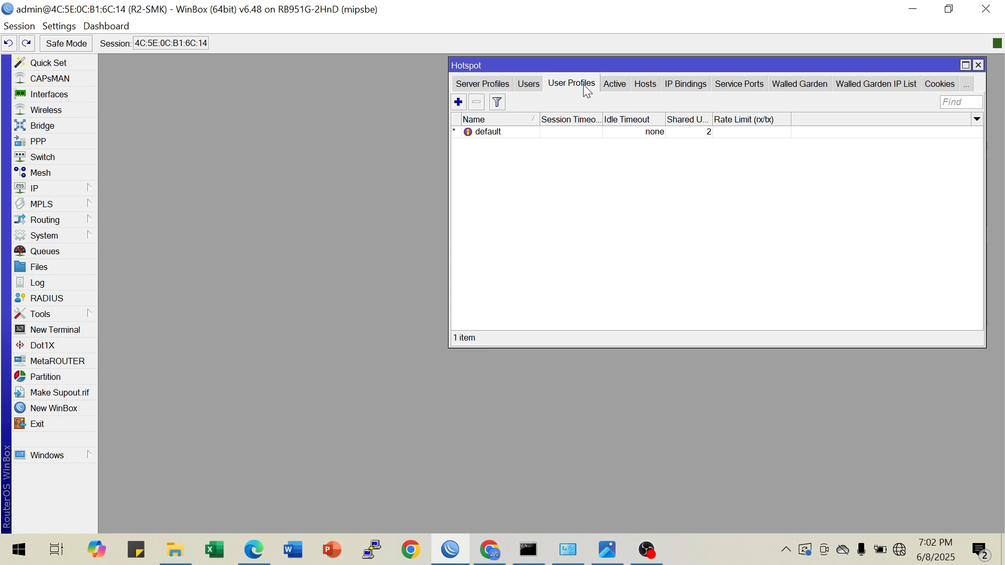
left_click(613, 86)
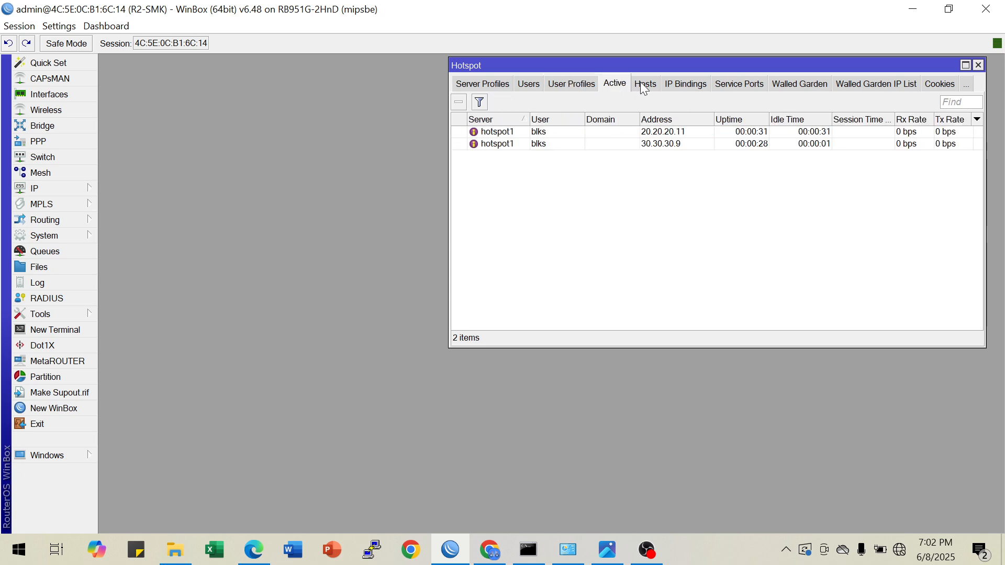
left_click(679, 144)
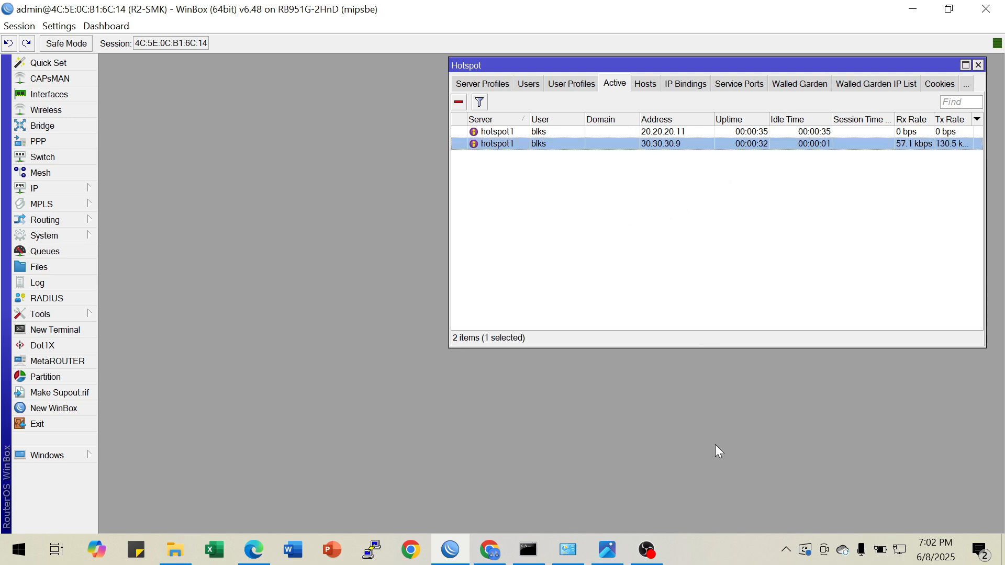
Open the Ethernet adapter's connection details in Network Connections to check its assigned IPv4 address
left_click(563, 558)
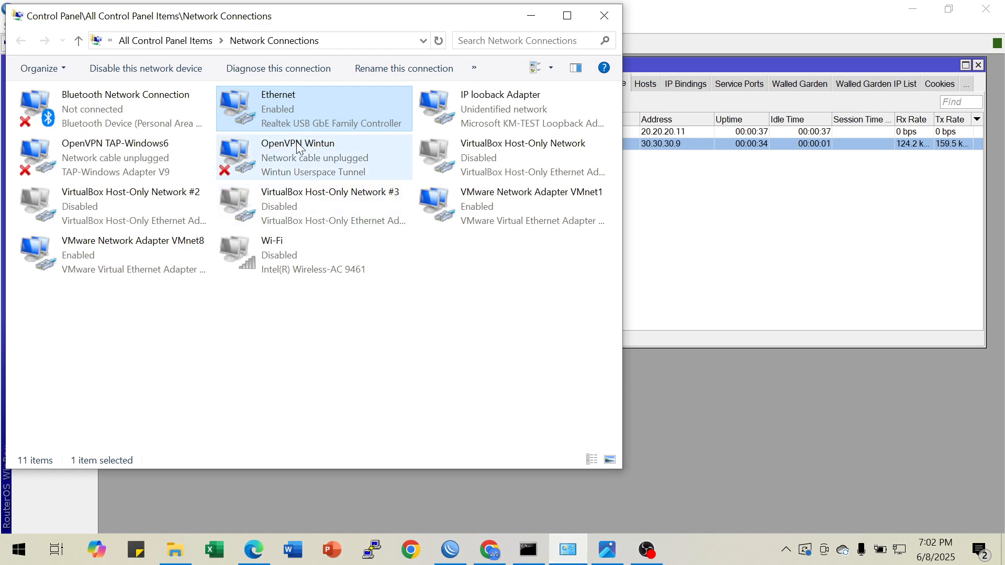
right_click(289, 114)
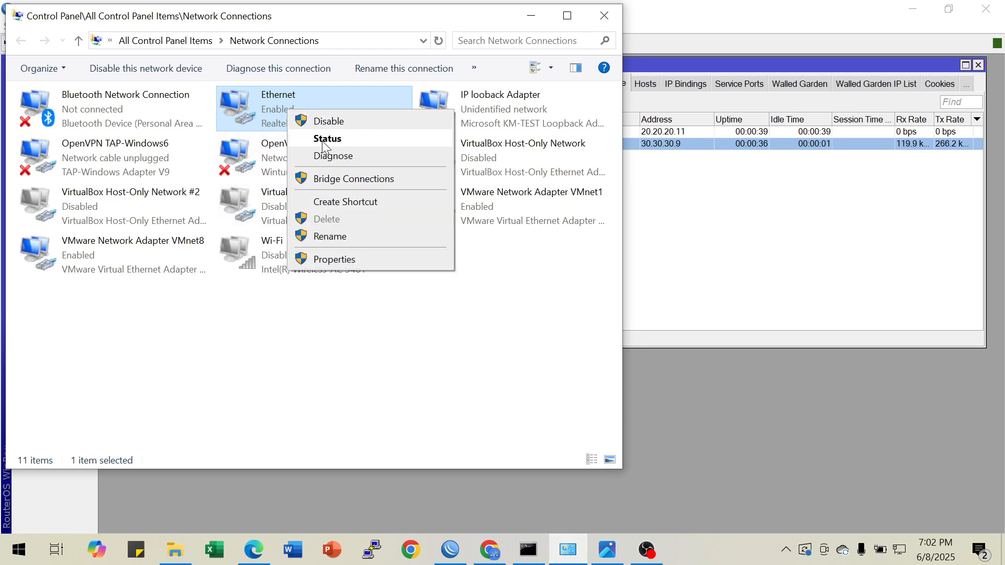
left_click(329, 139)
left_click(418, 264)
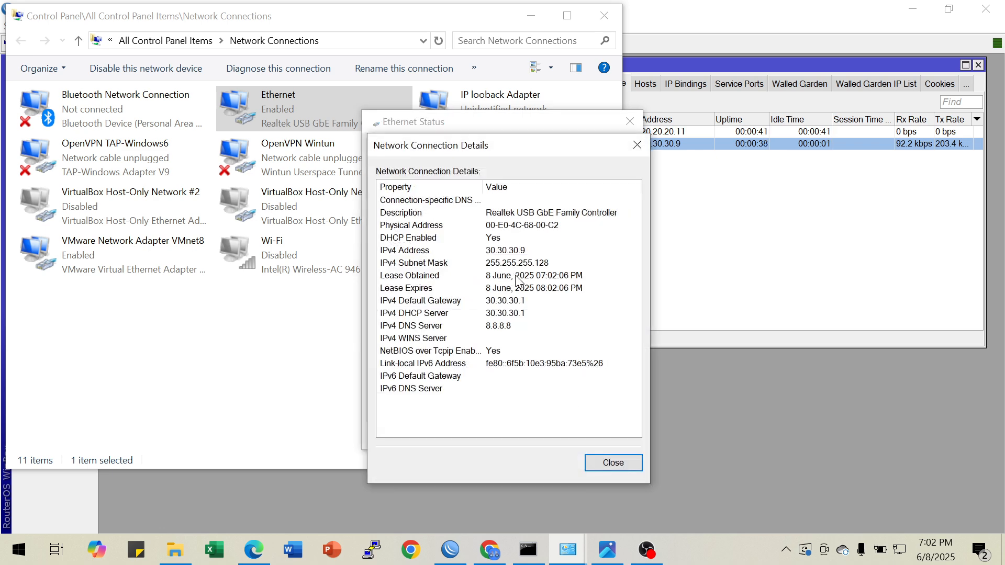
Close the Ethernet details and status windows, minimize Network Connections, and move the Hotspot window beside the WinBox menu
left_click(522, 251)
left_click(635, 144)
left_click(629, 122)
left_click(529, 19)
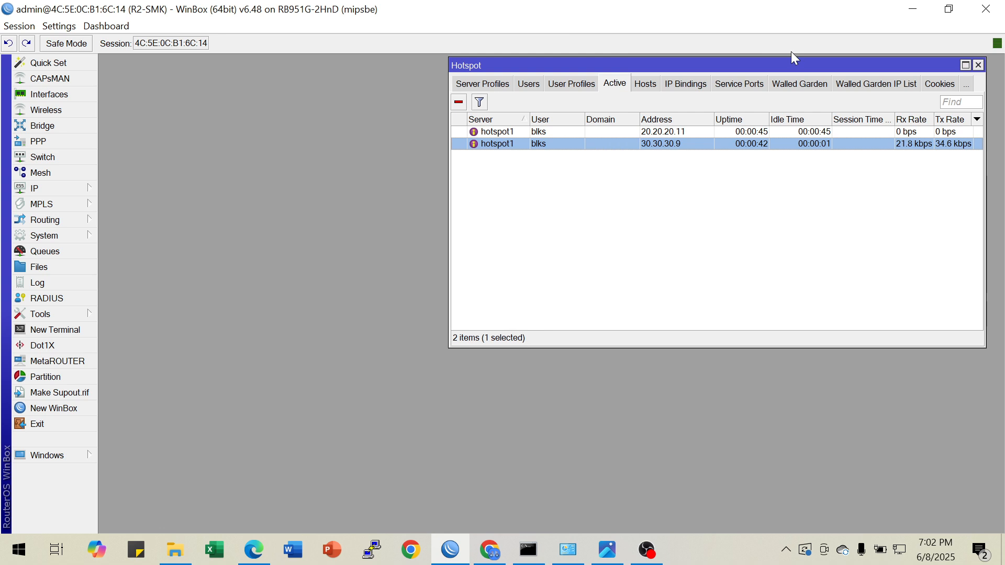
left_click_drag(784, 63, 438, 65)
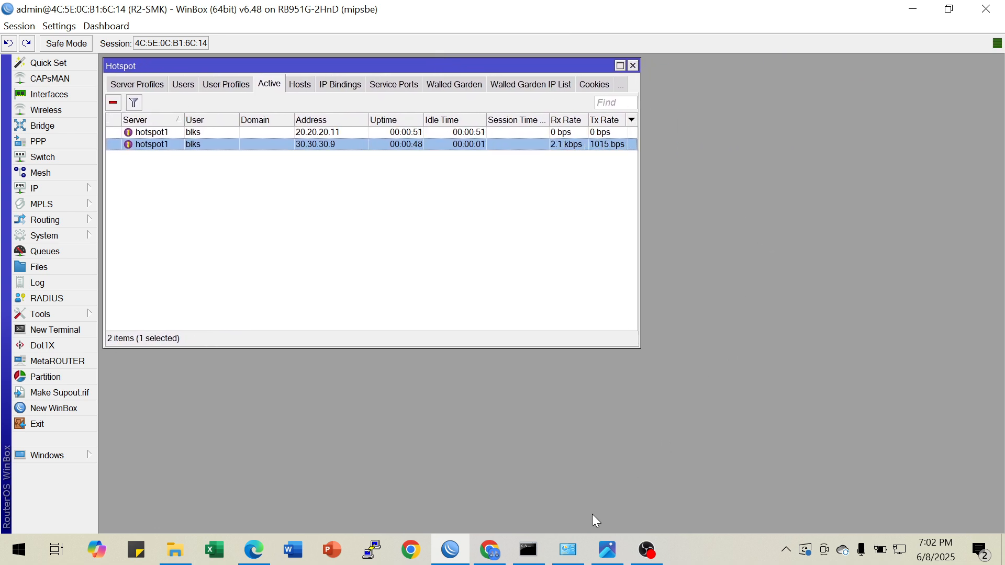
Check the bandwidth requirement in the network diagram, and print the simple queues in a new R2-SMK terminal
left_click(605, 550)
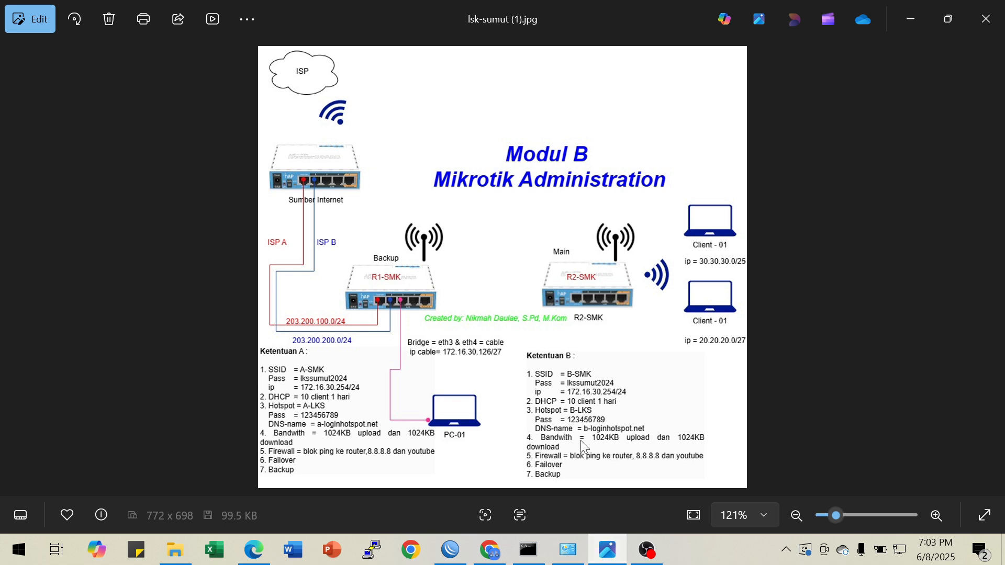
left_click(450, 550)
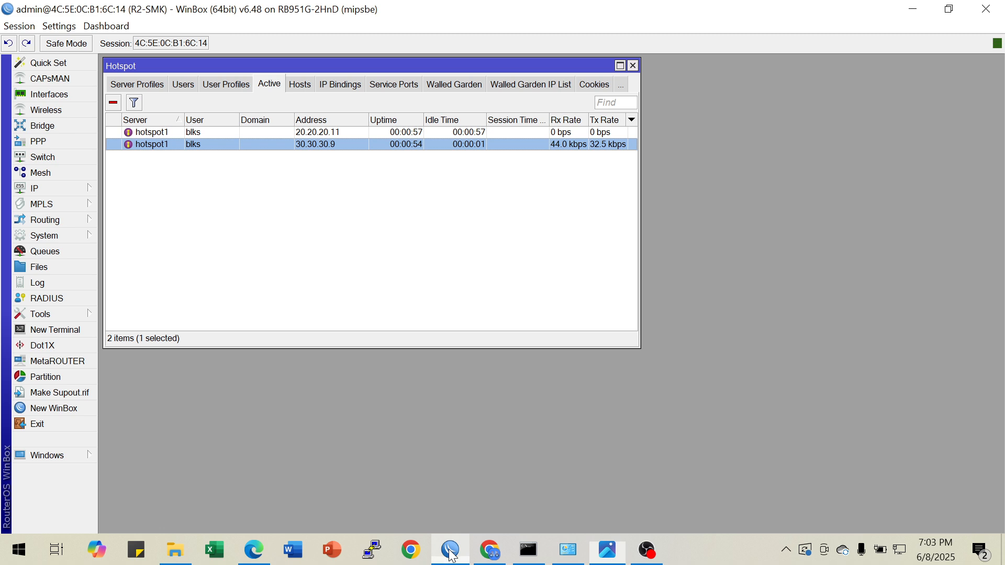
left_click(75, 330)
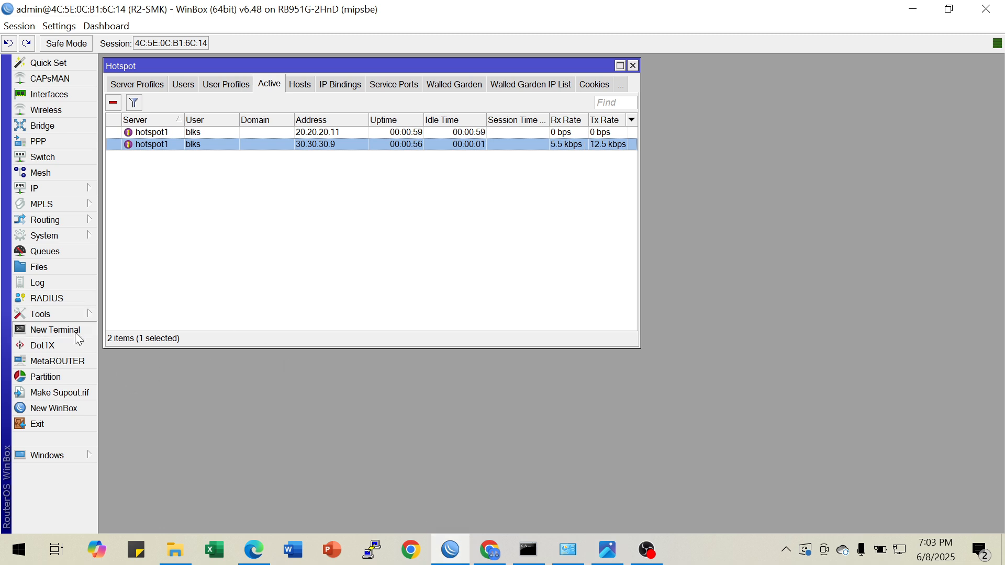
type("queue simple ")
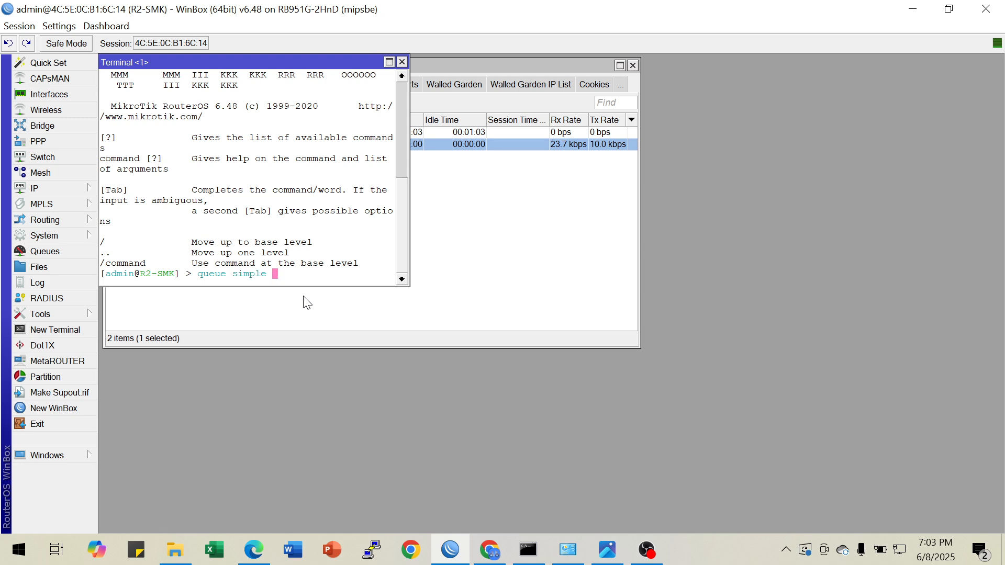
type("pr")
key("Return")
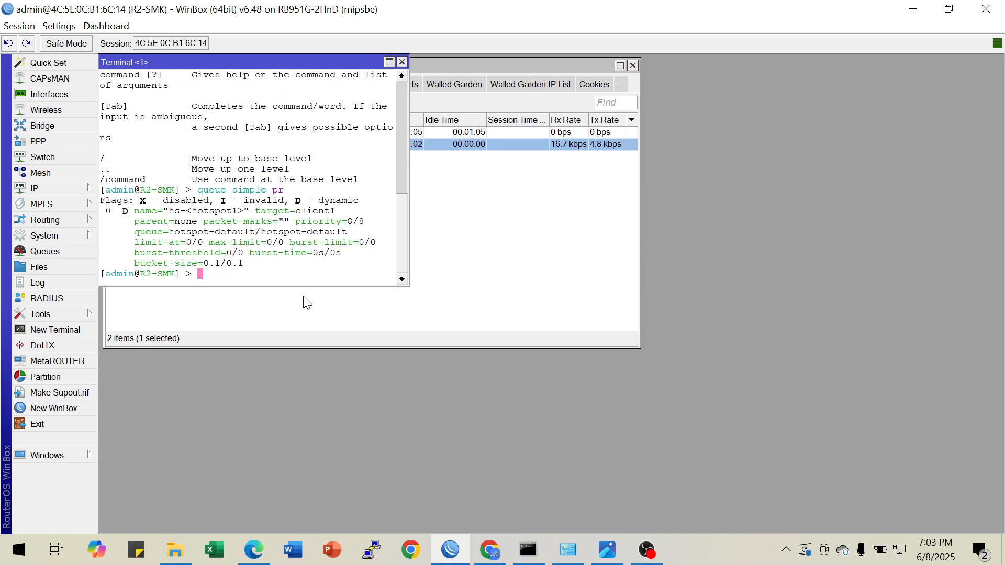
Maximize the terminal, clear its output, and enlarge the WinBox interface one zoom level
left_click_drag(220, 61, 449, 137)
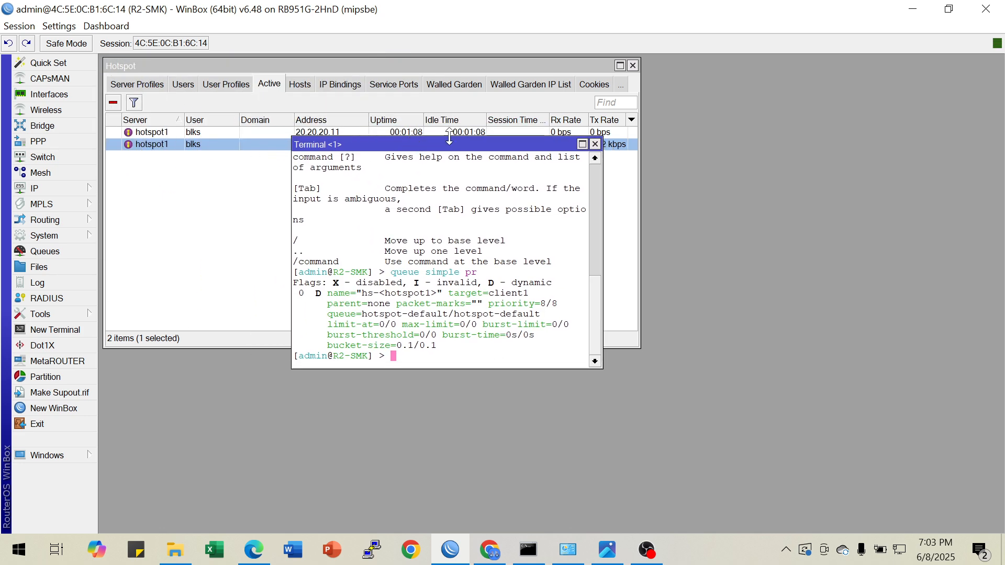
left_click(582, 144)
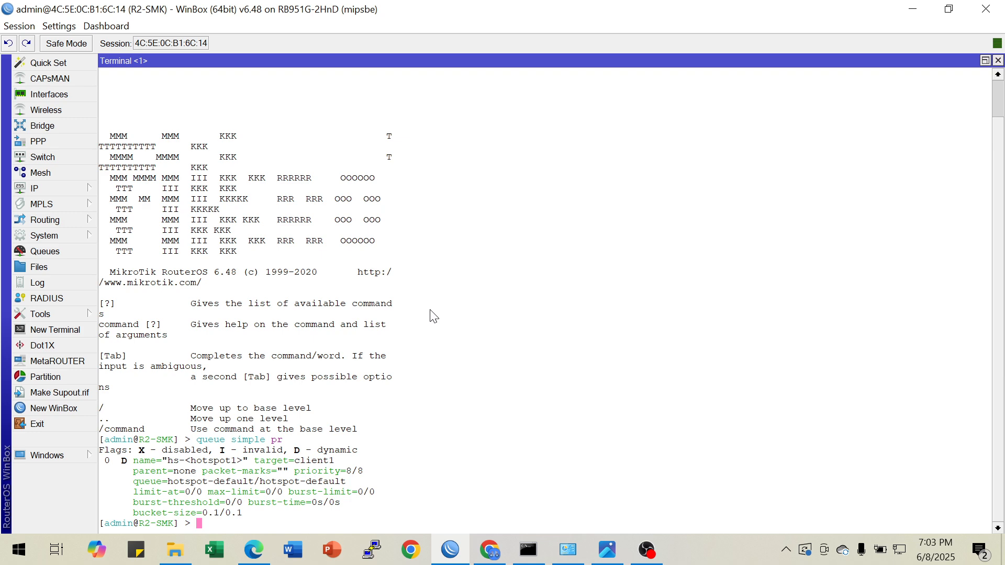
key("ctrl+l")
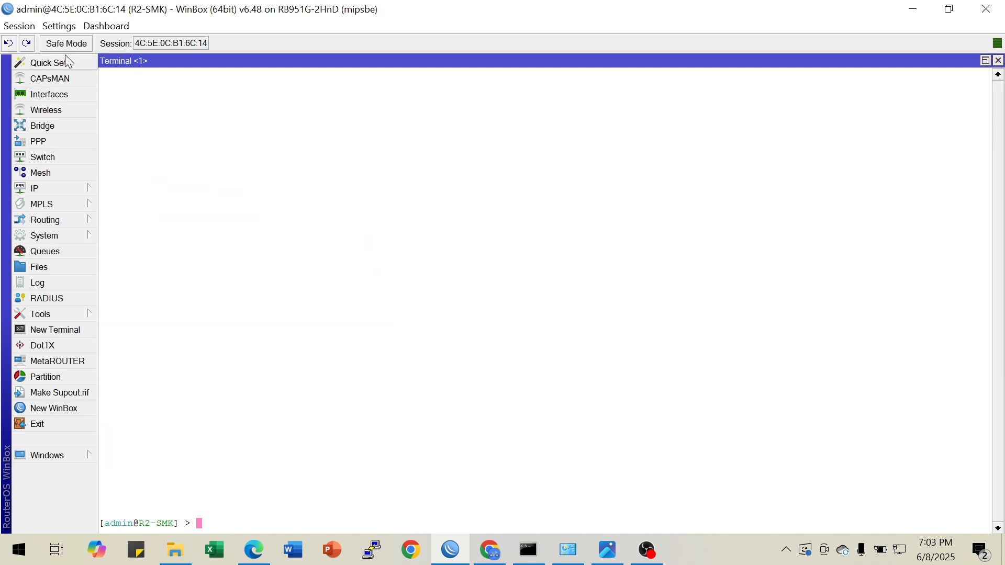
left_click(60, 26)
left_click(69, 76)
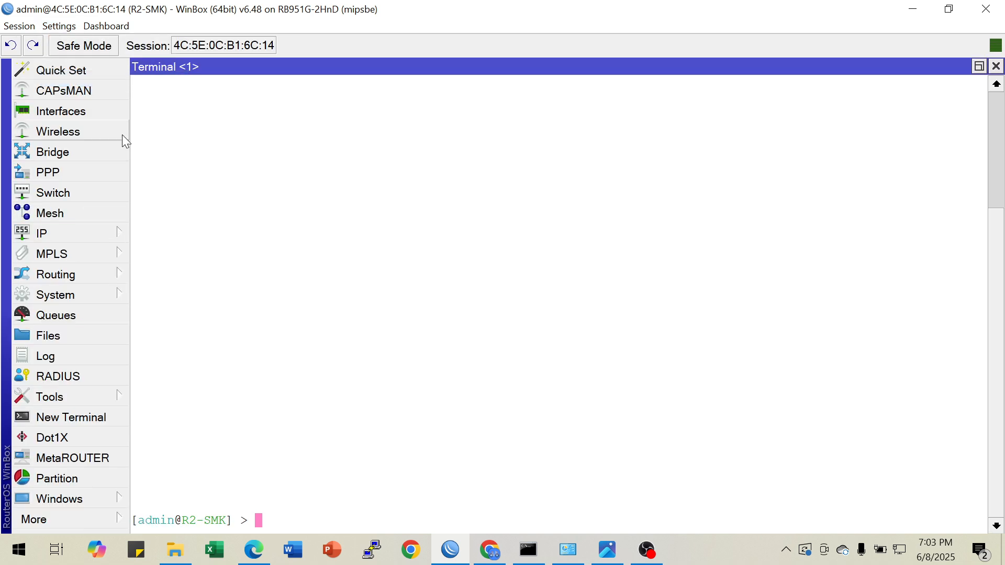
Print the simple queue list again with "queue simple pr" in the cleared terminal
type("queue s")
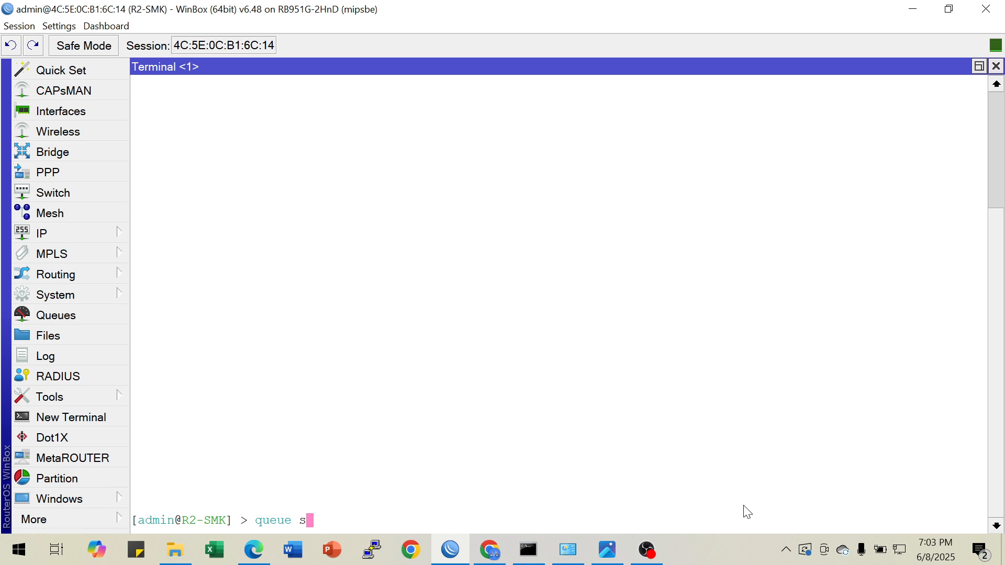
type("imple pr")
key("Return")
key("Return")
Start a "queue simple add" command with name=PC-02 and the target parameter left ready for its value
key("Up")
key("BackSpace")
key("BackSpace")
type("add na")
key("Tab")
type("P")
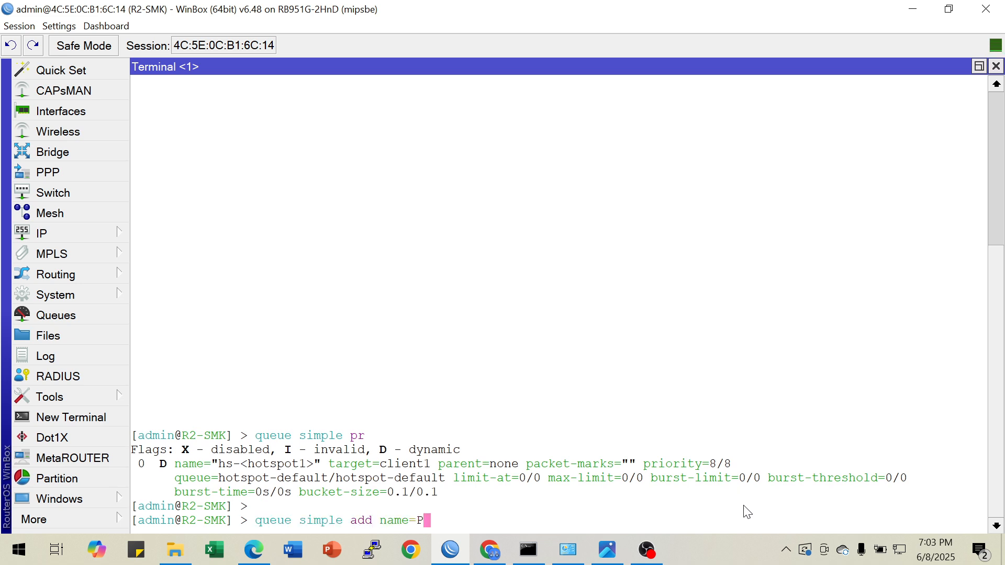
type("C-02 tar")
key("Tab")
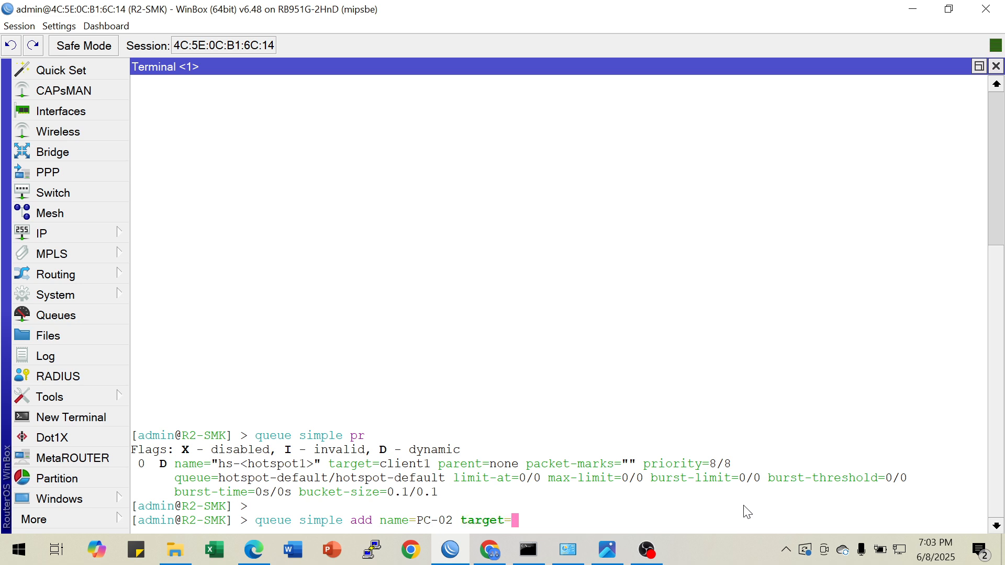
Check the Ethernet adapter's IPv4 address in its connection details, and return to the WinBox terminal
left_click(567, 549)
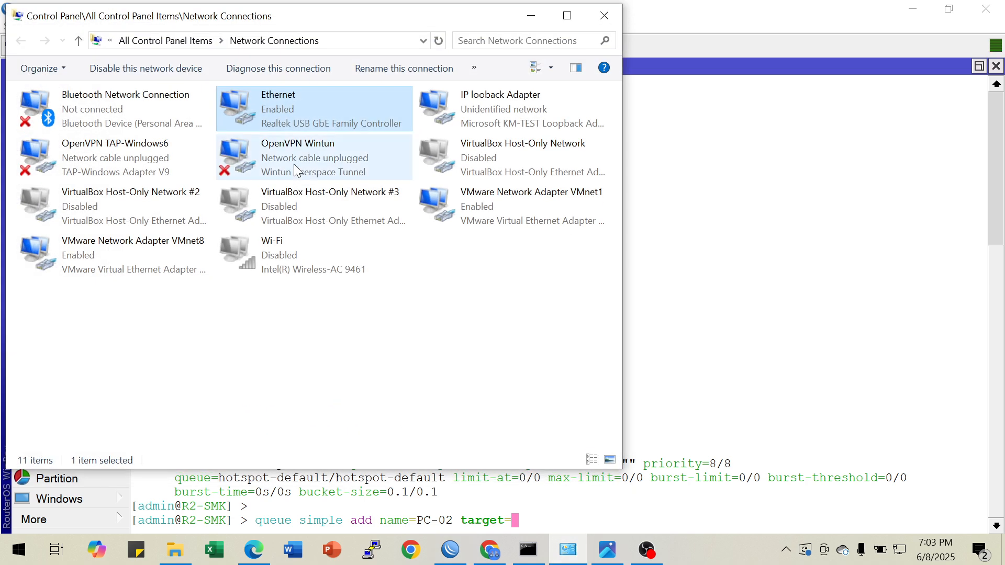
right_click(290, 110)
left_click(333, 139)
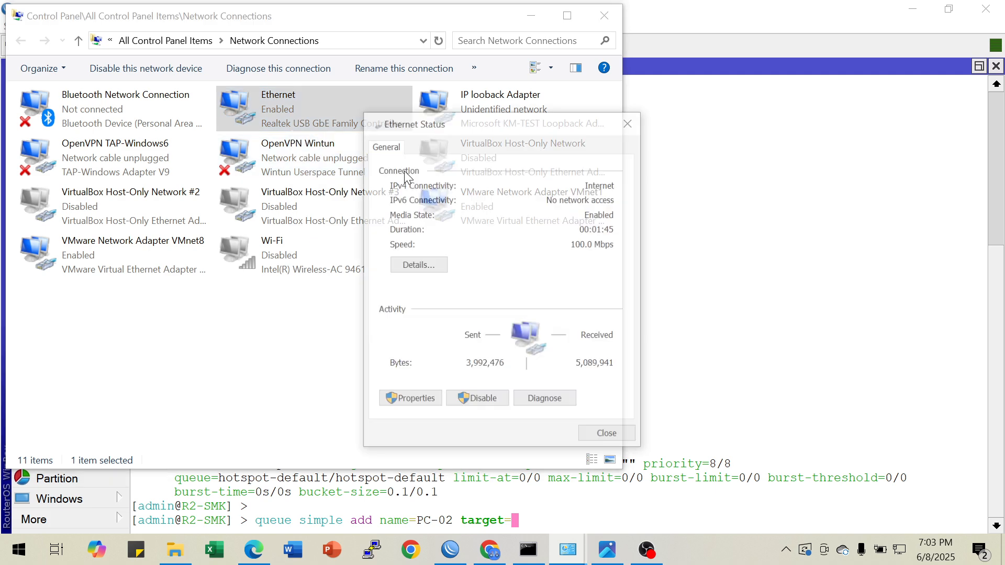
left_click(436, 268)
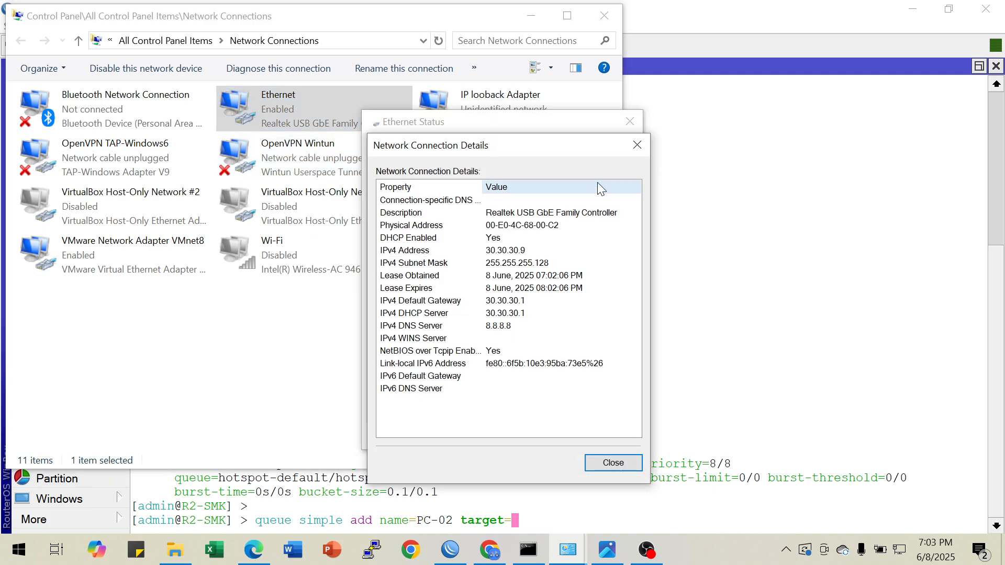
left_click(631, 142)
left_click(625, 116)
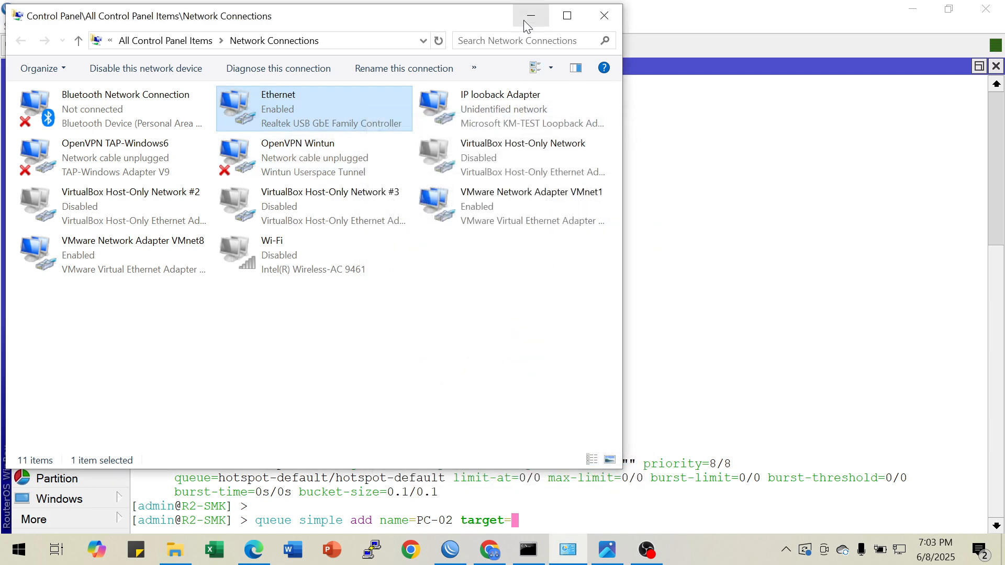
left_click(530, 19)
Complete the PC-02 queue command with target 30.30.30.9 and max-limit=1024k/1024k, and run it
type("30.30.30.9")
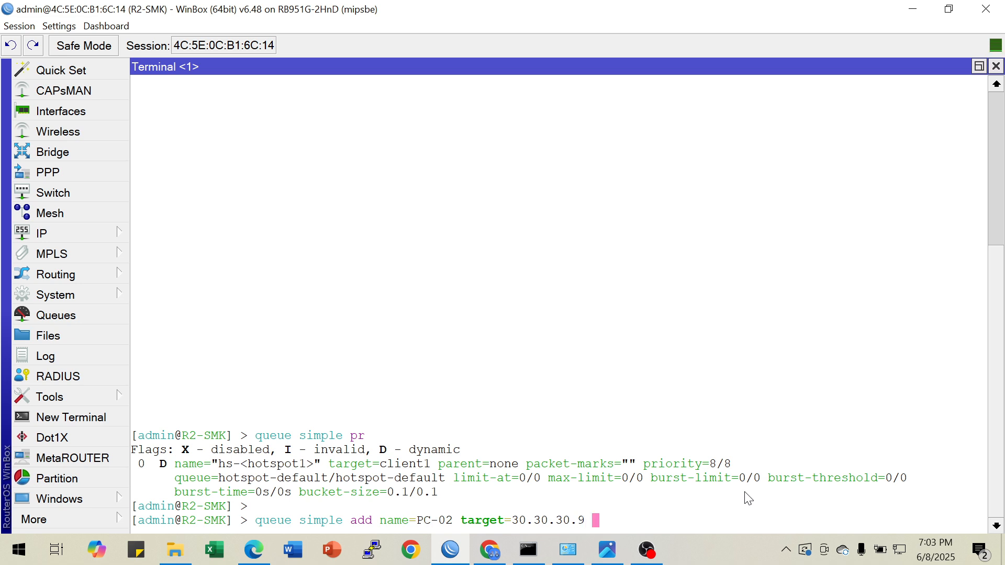
type(" max-limit=1024")
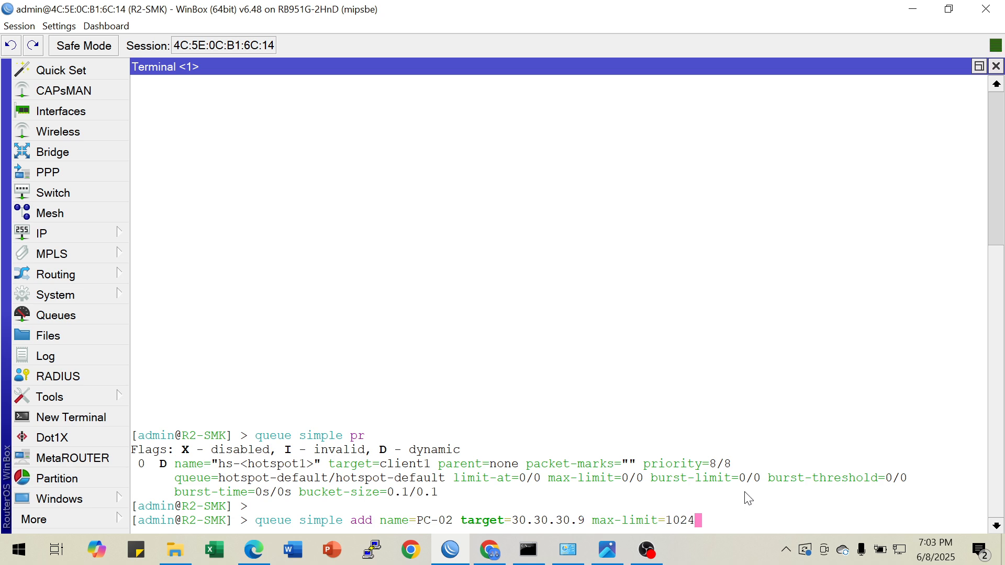
type("k/1024k")
key("Return")
Print the simple queues again and examine the PC-02 entry's name, target and max-limit
key("Return")
key("Up")
key("Up")
key("Return")
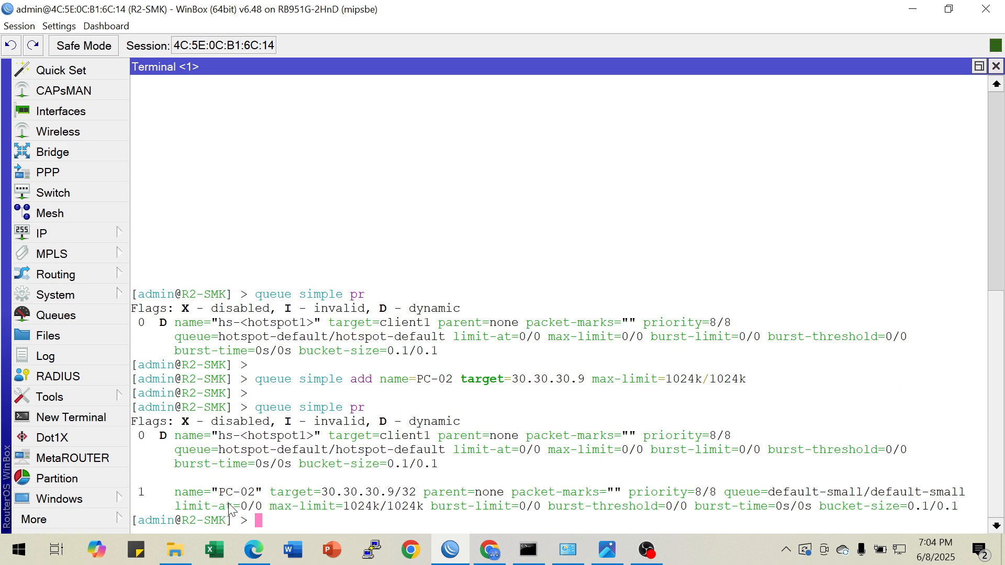
left_click_drag(232, 492, 417, 507)
Check the firewall requirement in the network diagram, and print R2-SMK's IP addresses in the cleared terminal
left_click(607, 549)
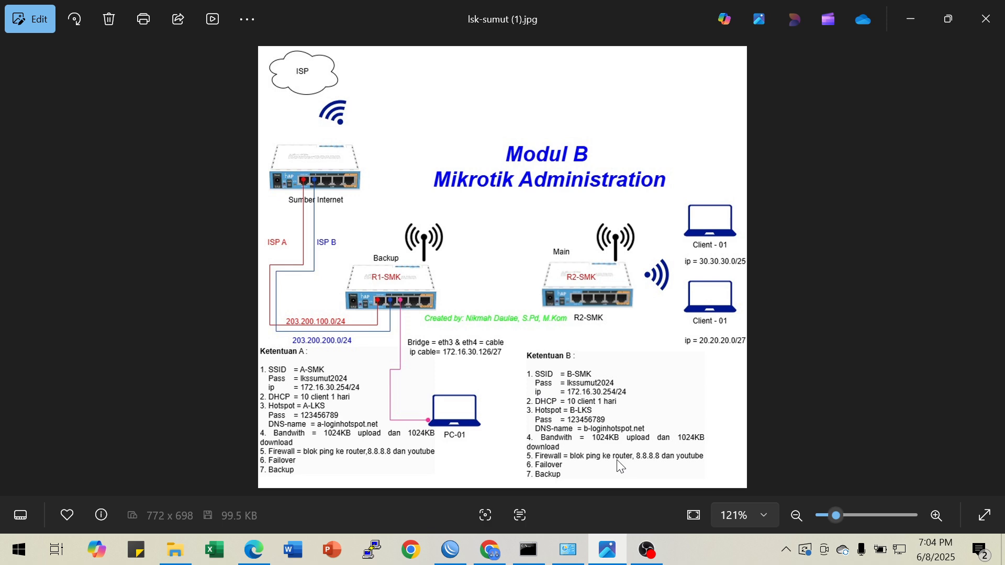
left_click(909, 19)
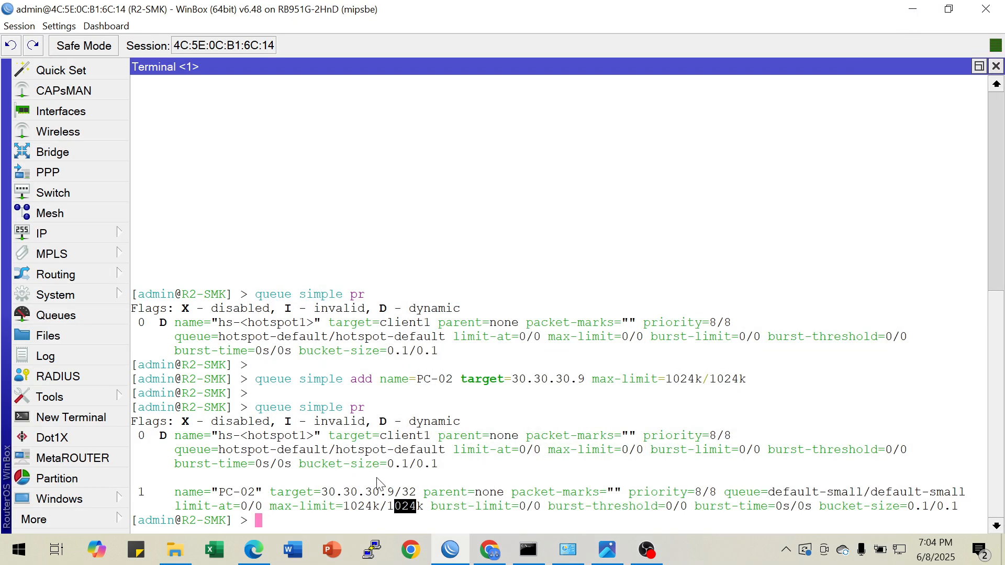
key("ctrl+l")
type("ip address pr")
key("Return")
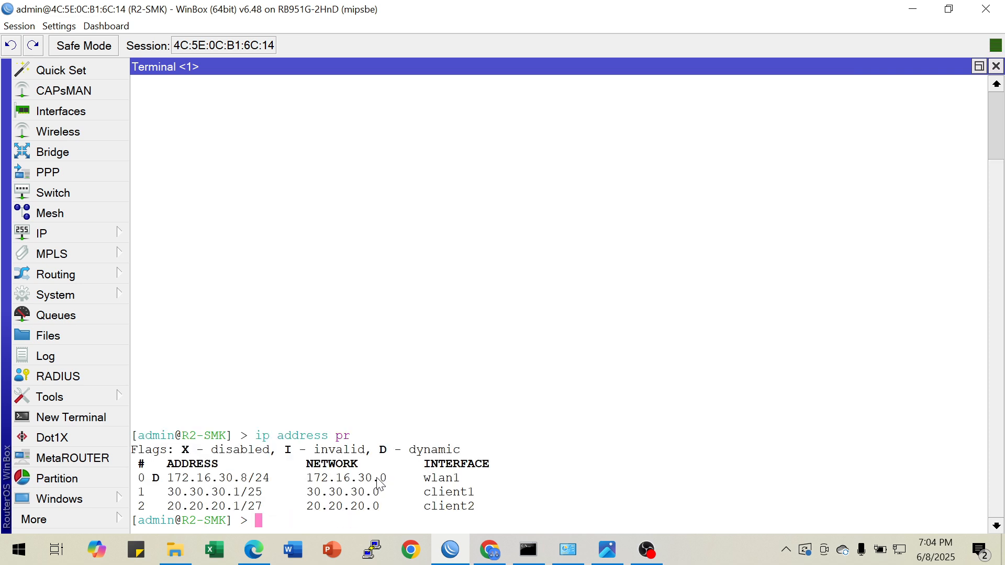
Switch to Command Prompt, clear the screen, and ping the router at 30.30.30.1
left_click(528, 550)
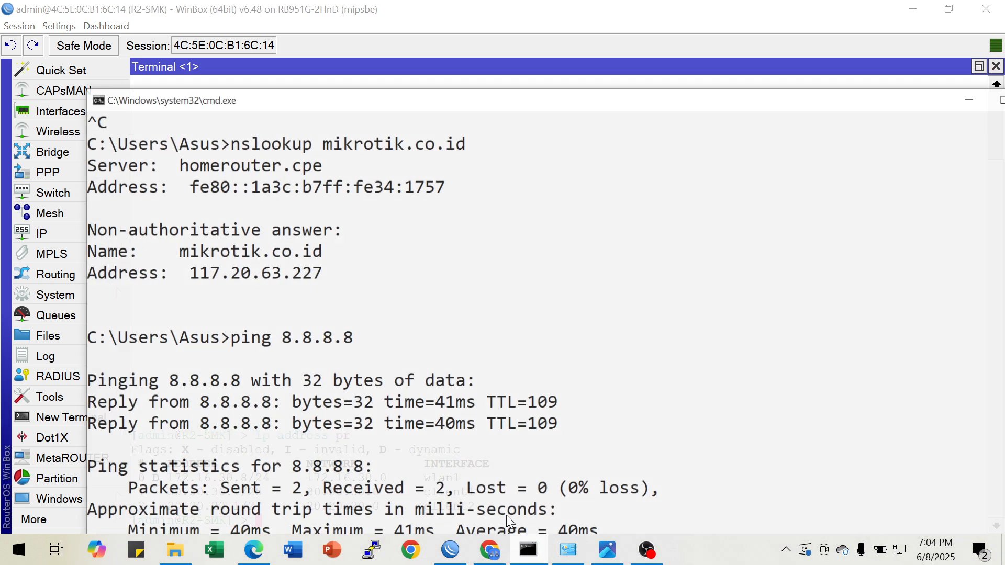
scroll(444, 404, "down", 12)
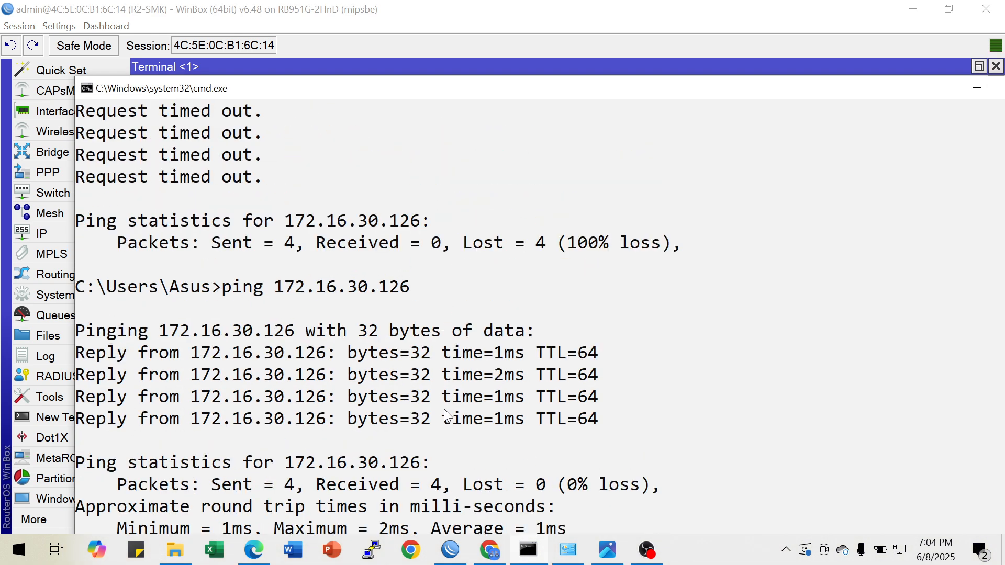
type("cls")
key("Return")
type("pi")
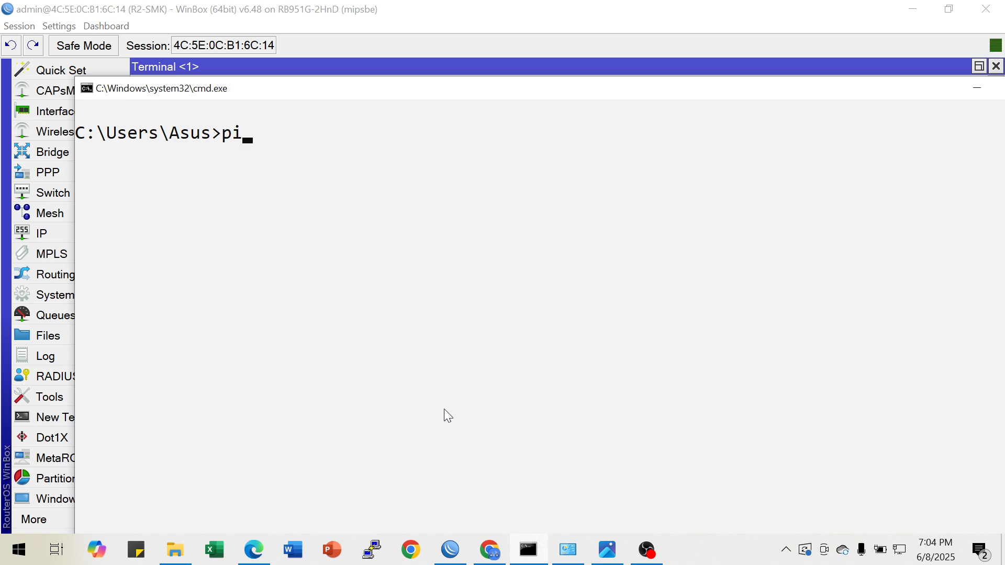
type("ng 30.30")
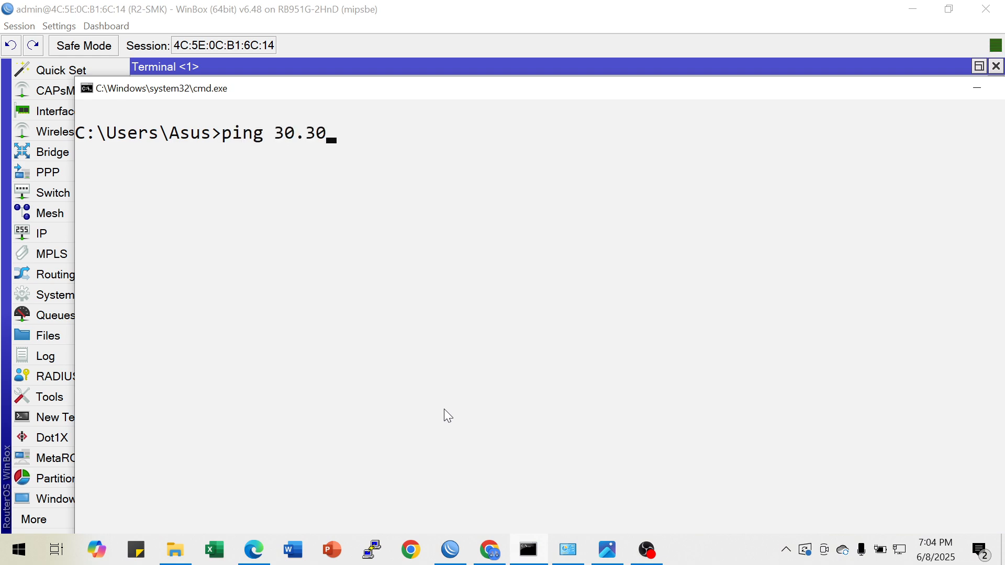
type(".30.1")
key("Return")
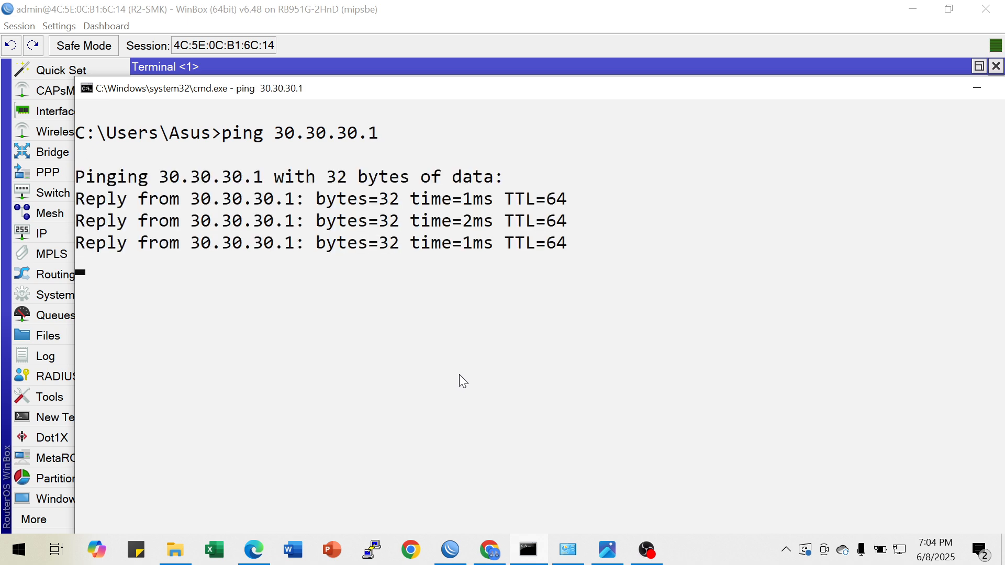
Switch to the WinBox terminal and start an "ip firewall filter add" command with chain=input and protocol=icmp
left_click(445, 548)
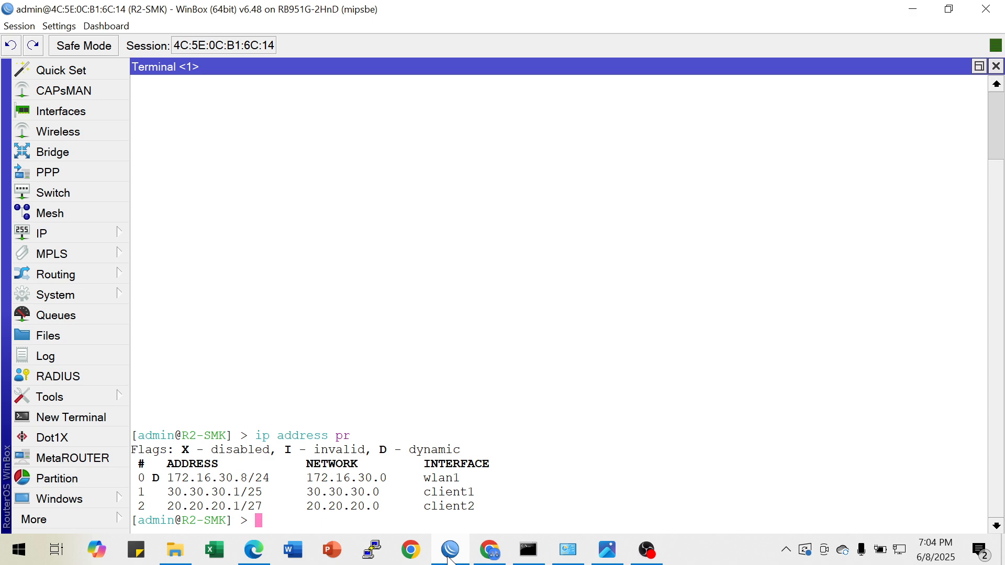
type("ip fi")
key("Tab")
type("fi")
key("BackSpace")
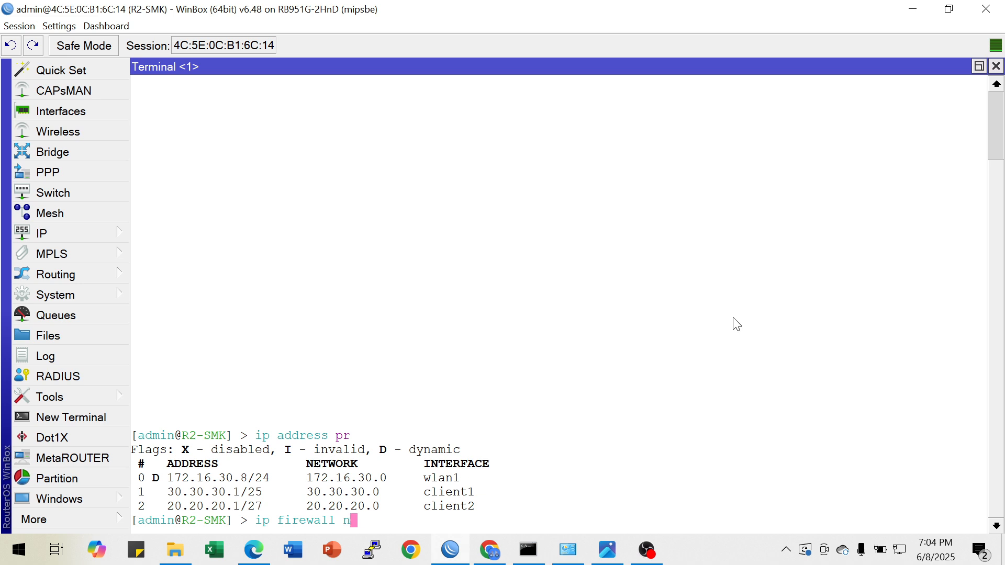
type("i")
key("Tab")
type("add chain=input prot")
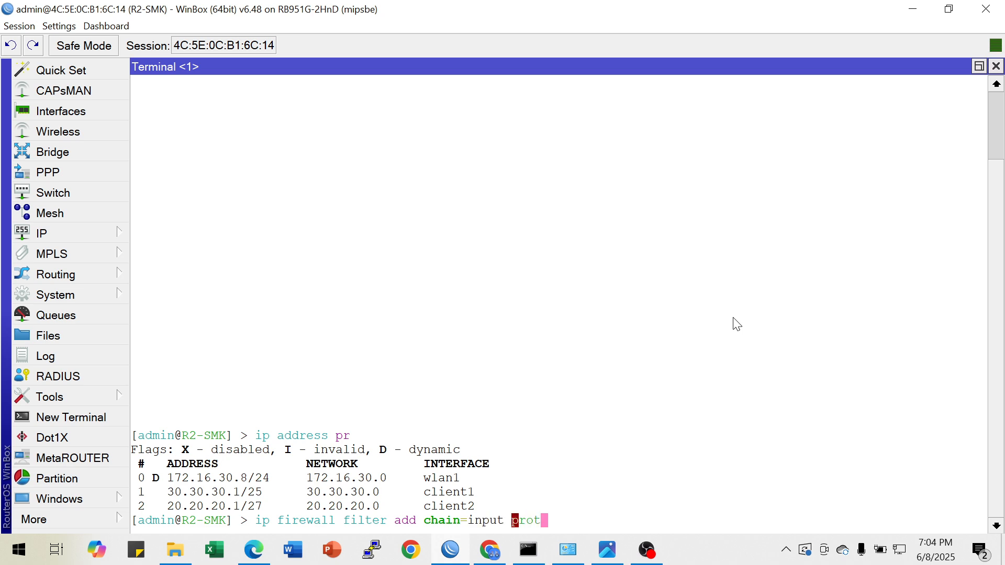
key("Tab")
type("icmp")
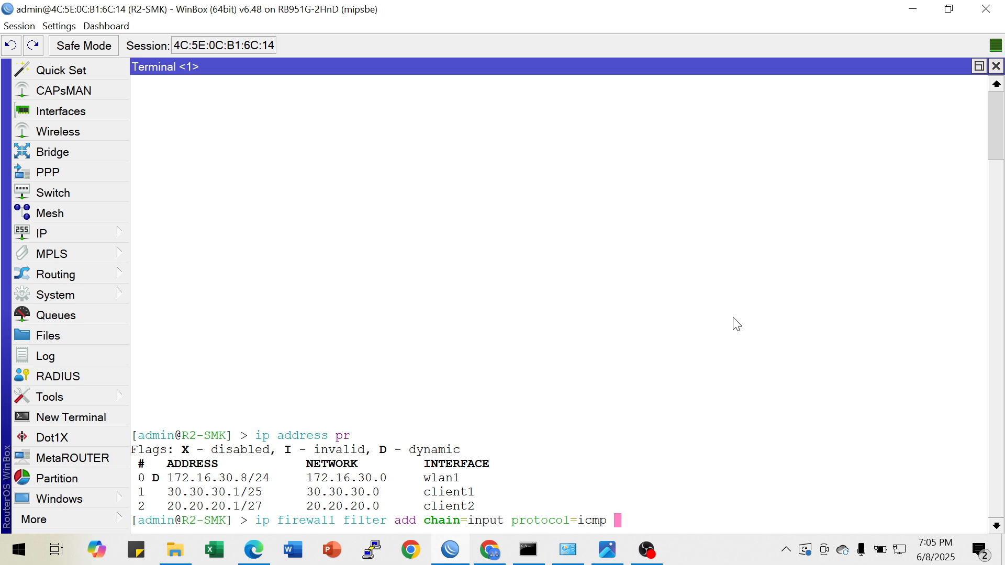
Complete the input-chain ICMP filter rule with in-interface=client1 and action=drop, and add it
type("in-interface=client")
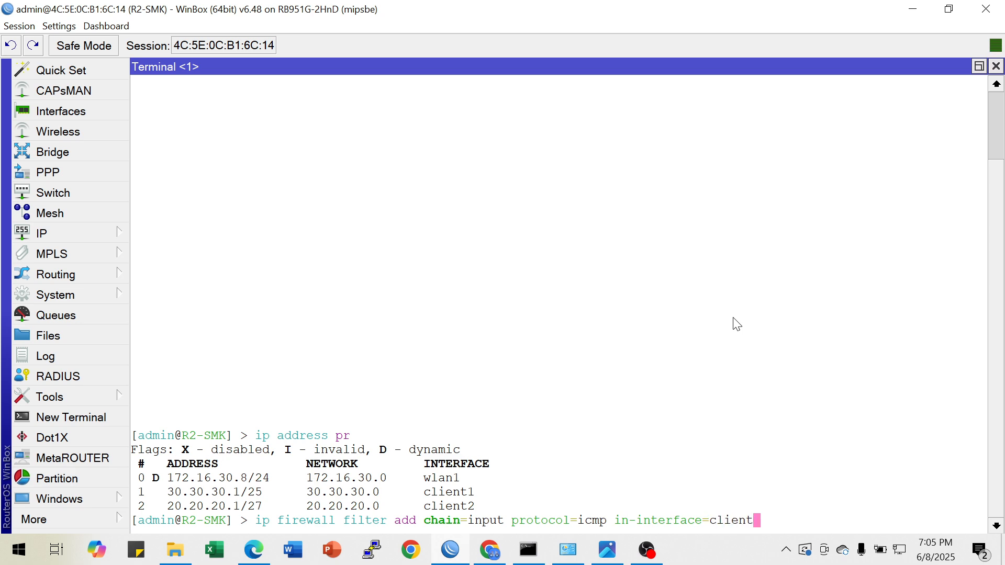
type("1 action=drop")
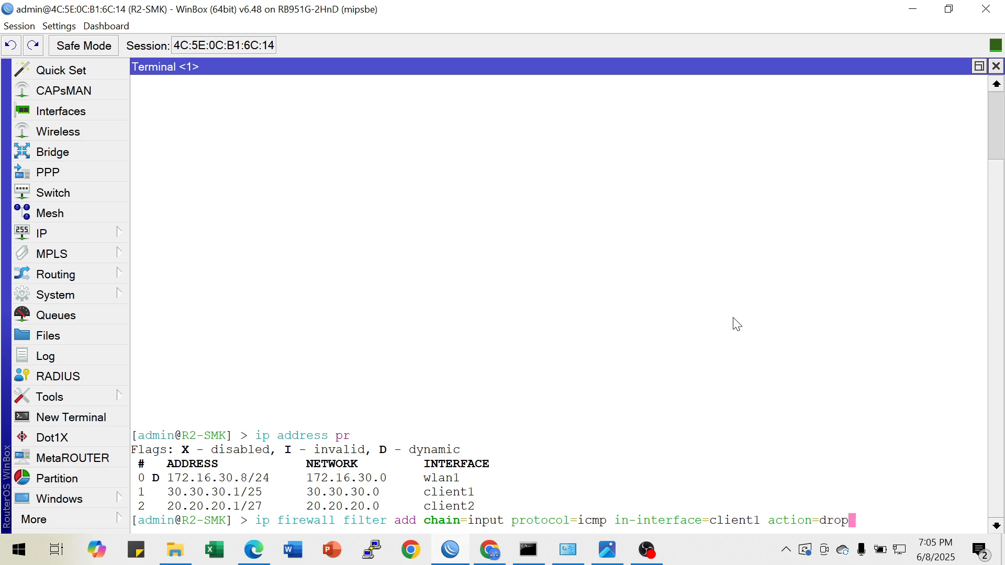
key("Return")
key("Return")
Print the firewall filter rules and examine the ICMP drop rule for client1
key("Up")
key("Up")
key("BackSpace")
key("BackSpace")
key("BackSpace")
key("BackSpace")
key("BackSpace")
key("BackSpace")
key("BackSpace")
key("BackSpace")
key("BackSpace")
key("BackSpace")
key("BackSpace")
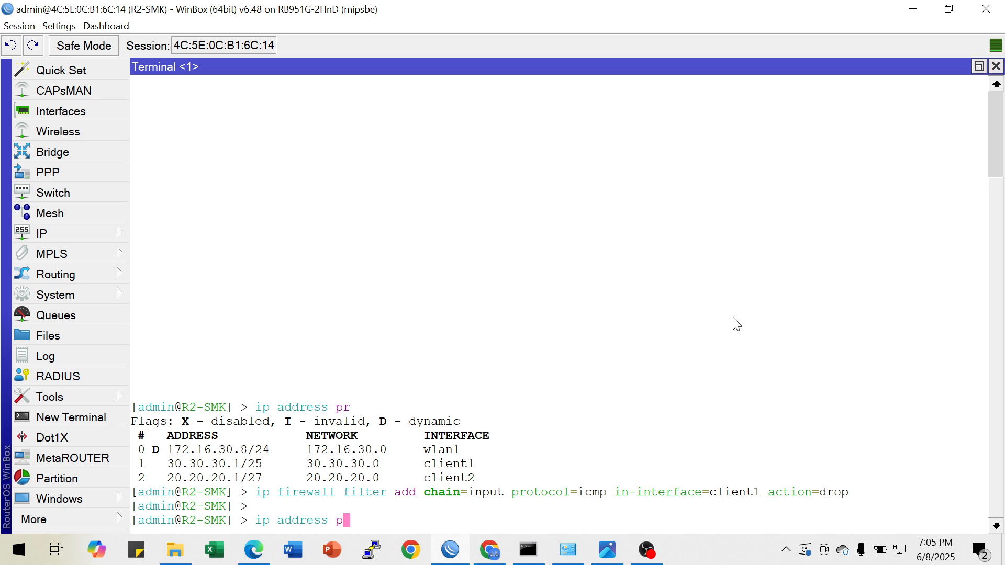
type("firewall filter pr")
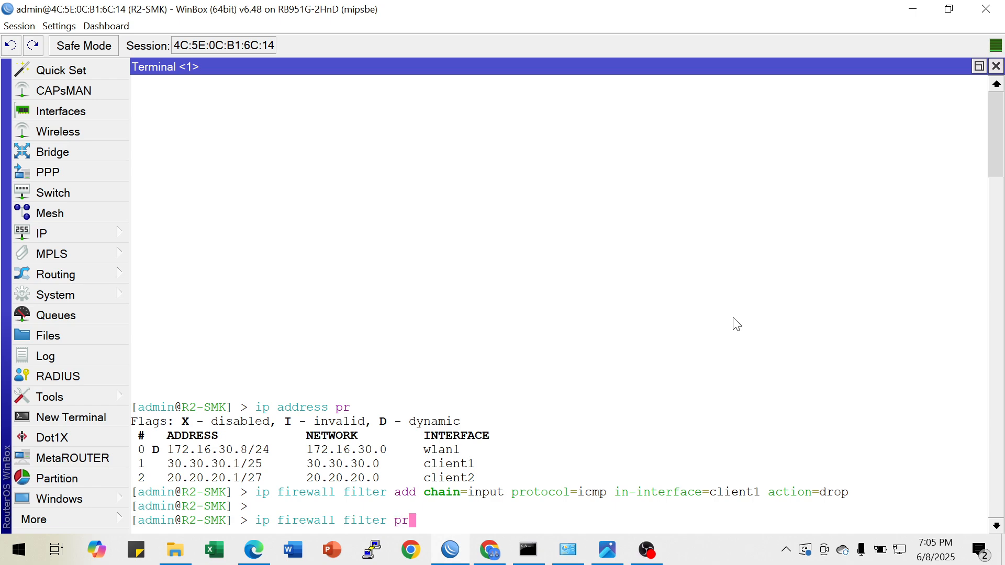
key("Return")
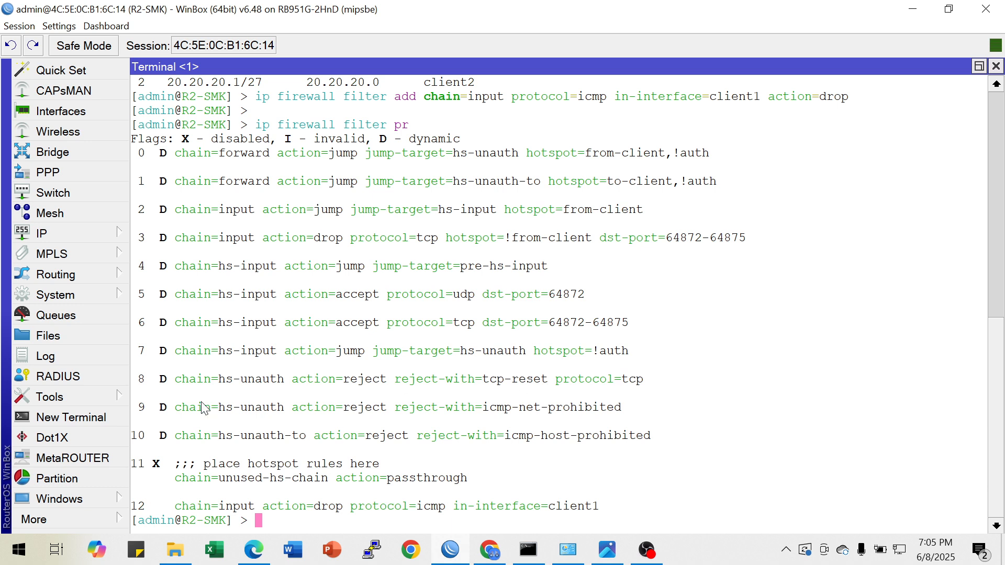
left_click_drag(182, 509, 607, 515)
Switch to Command Prompt and ping the router at 30.30.30.1 to test the active drop rule
left_click(527, 549)
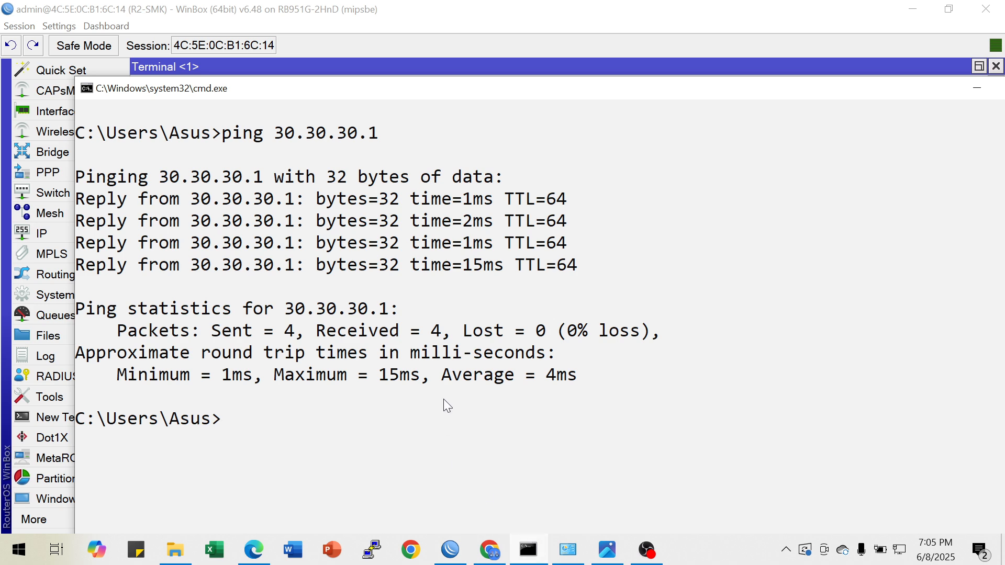
key("Up")
key("Return")
scroll(391, 362, "down", 2)
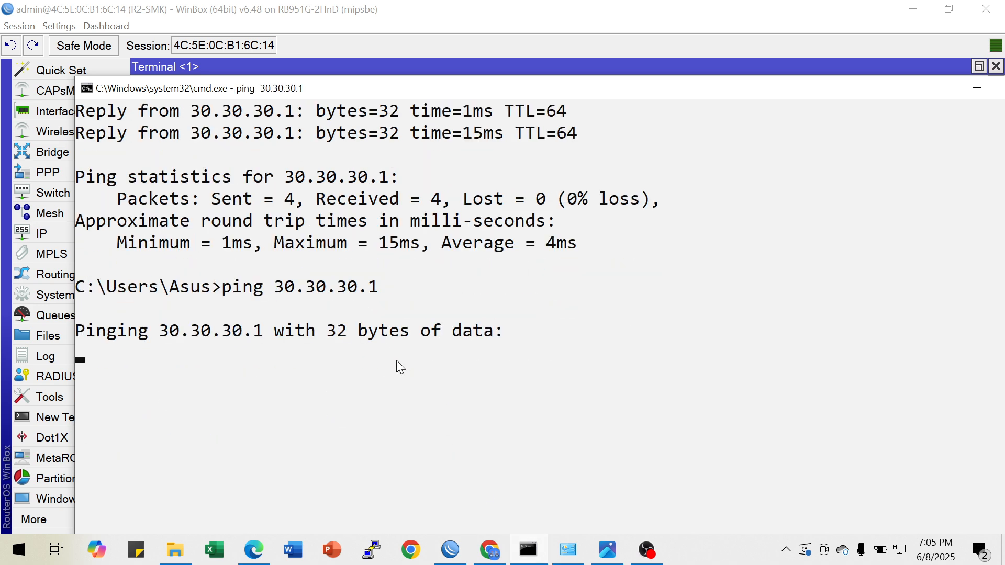
scroll(233, 337, "down", 1)
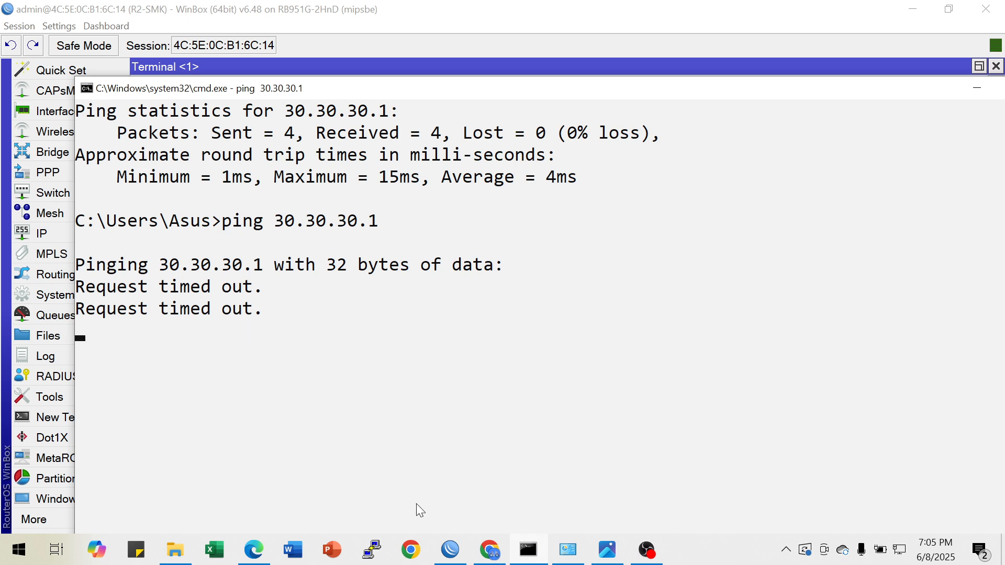
Return to the WinBox terminal and disable firewall filter rule 12
left_click(396, 461)
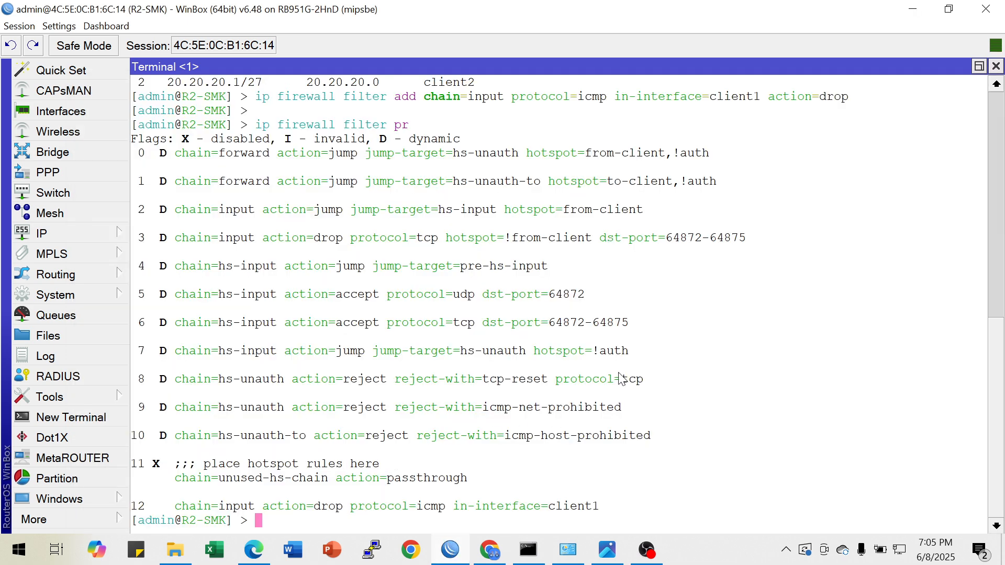
key("Up")
key("BackSpace")
key("BackSpace")
type("disable ")
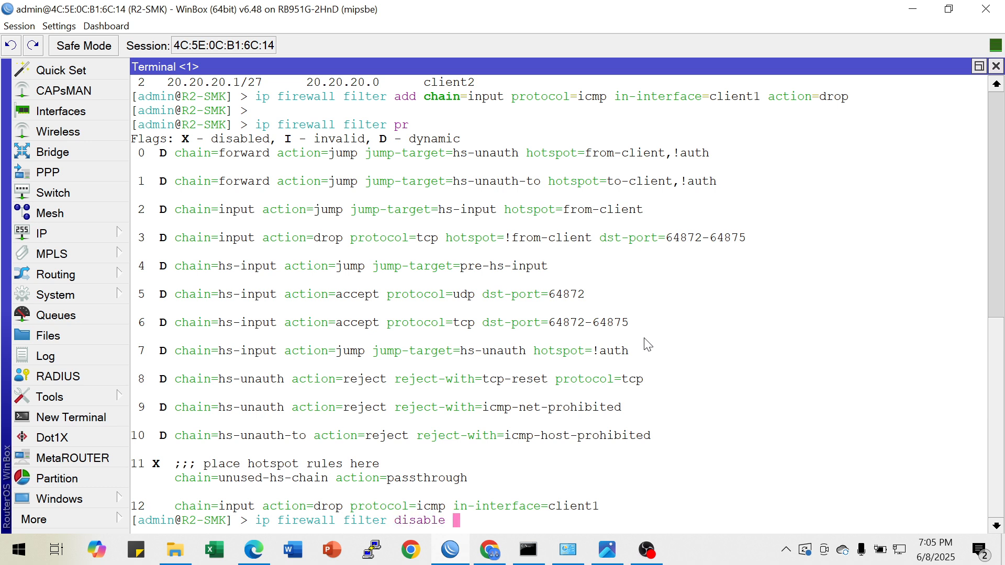
type("12")
key("Return")
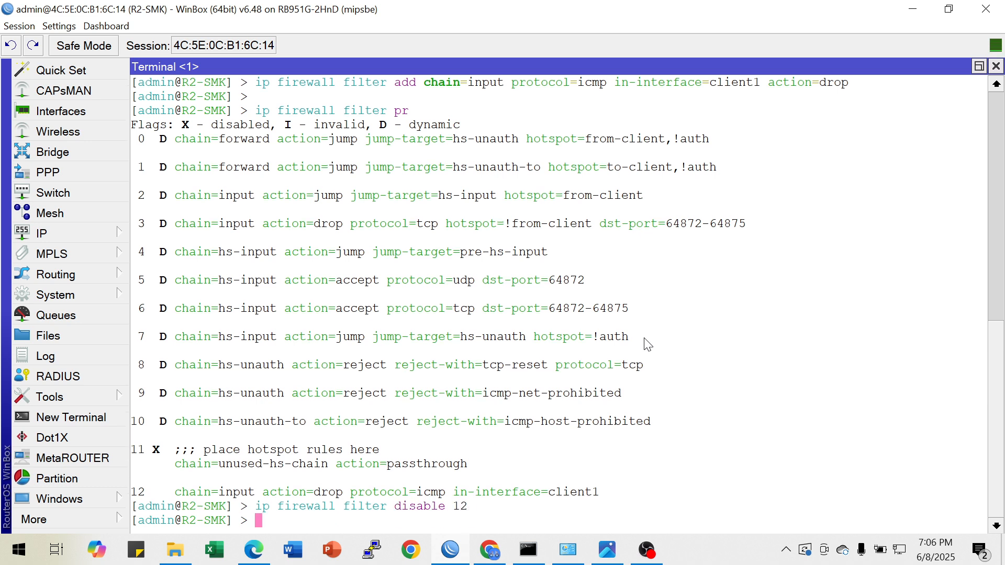
Print the firewall filter rules again and check the disabled flag on rule 12
key("Return")
key("Up")
key("Up")
key("Return")
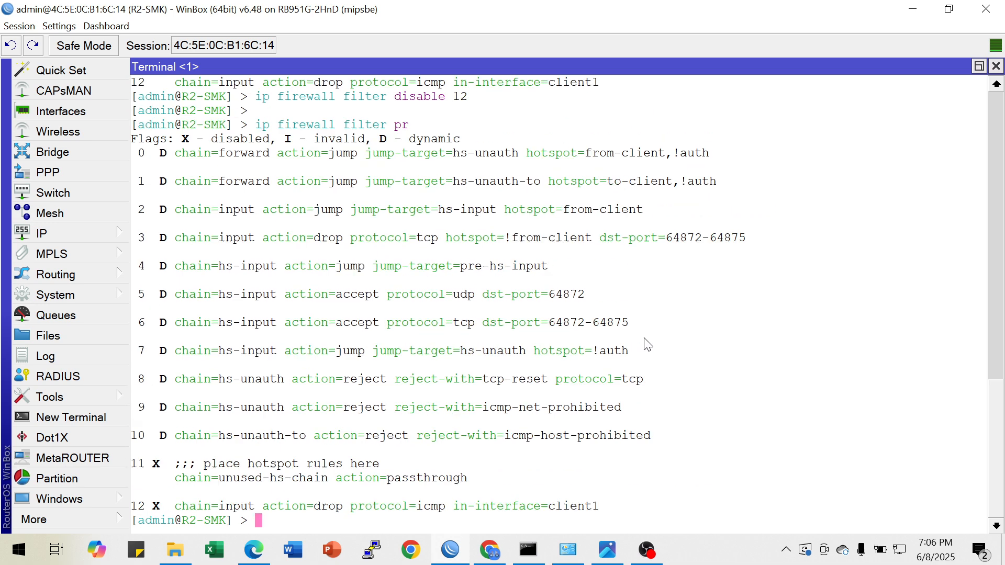
left_click_drag(154, 506, 598, 510)
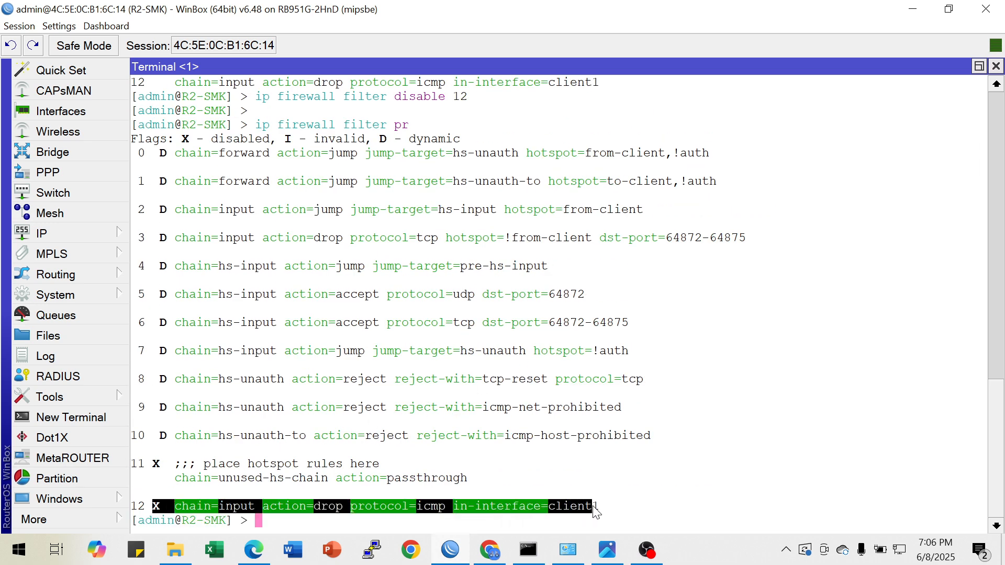
Switch to Command Prompt and repeat the ping to 30.30.30.1 with rule 12 disabled
left_click(528, 549)
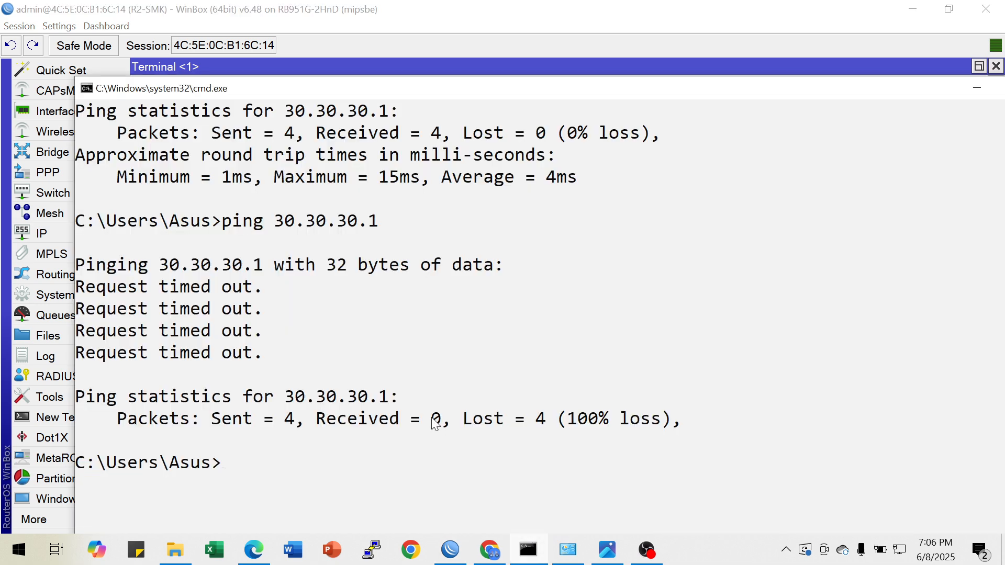
key("Up")
key("Return")
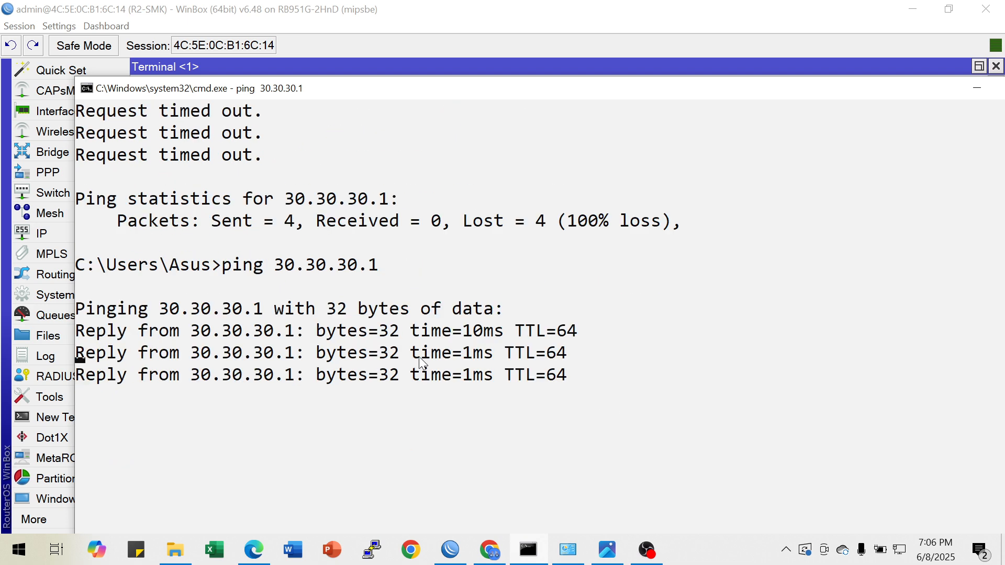
Check the firewall requirement in the network diagram, and ping 8.8.8.8 from the cleared WinBox terminal
left_click(609, 549)
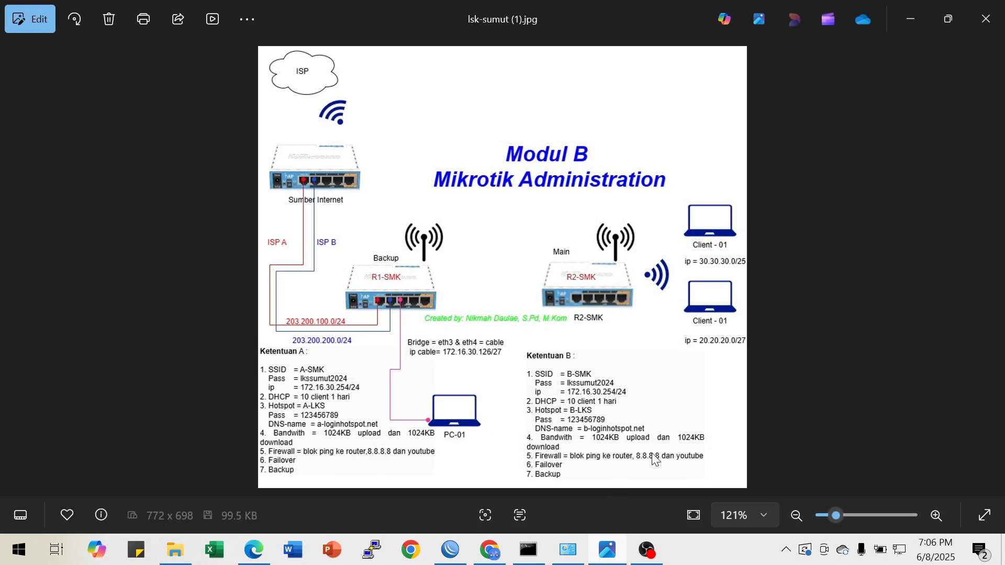
left_click(903, 17)
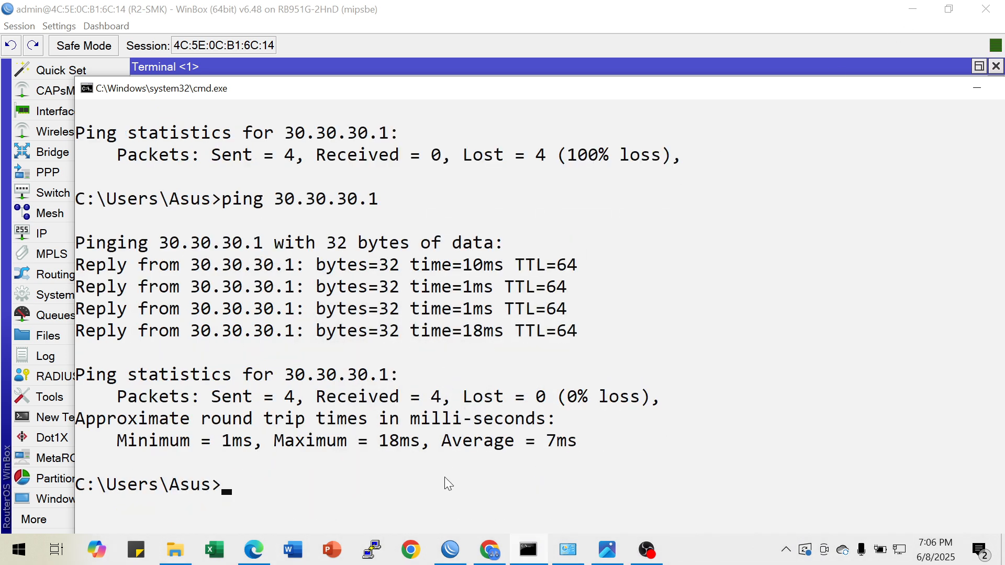
left_click(457, 556)
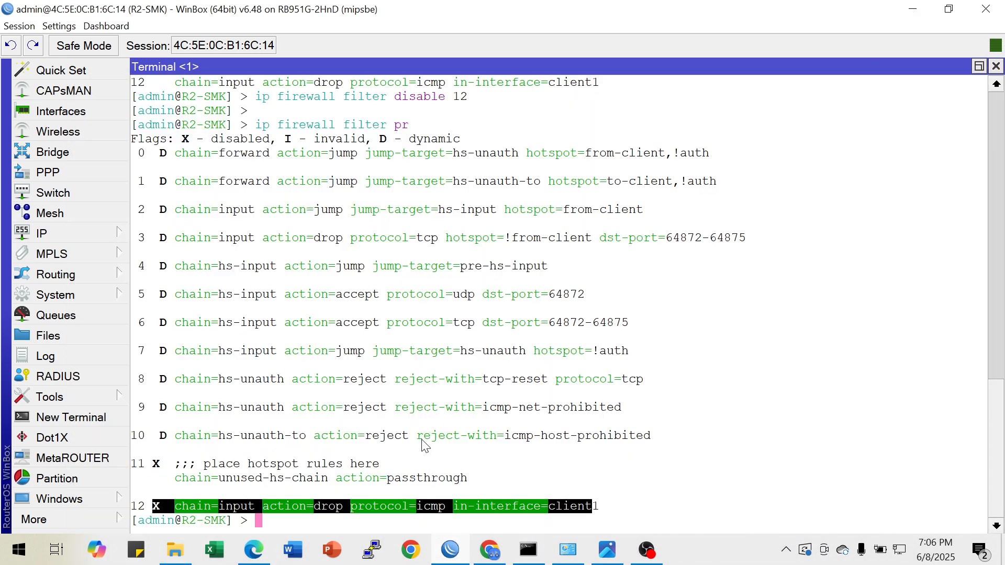
key("ctrl+l")
type("ping 8.8.8.8")
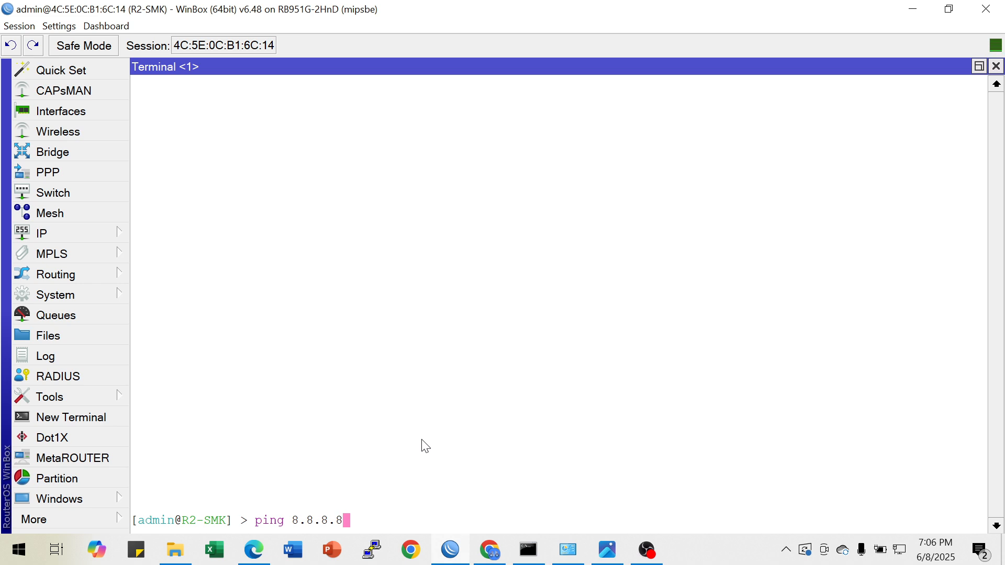
key("Return")
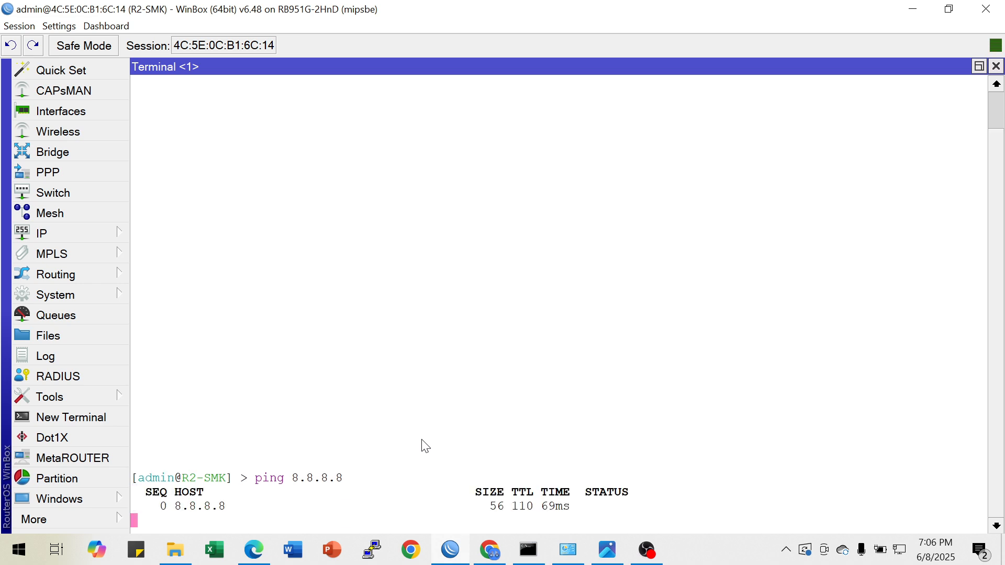
key("ctrl+c")
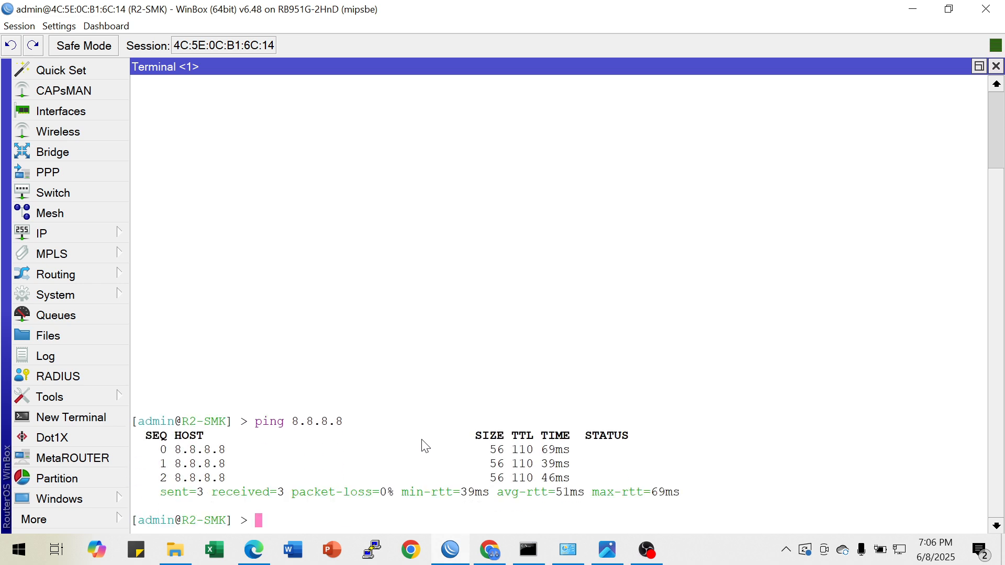
Consult the network diagram and add a firewall filter rule with chain=output, protocol=icmp, dst-address=8.8.8.8 and action=drop
left_click(607, 550)
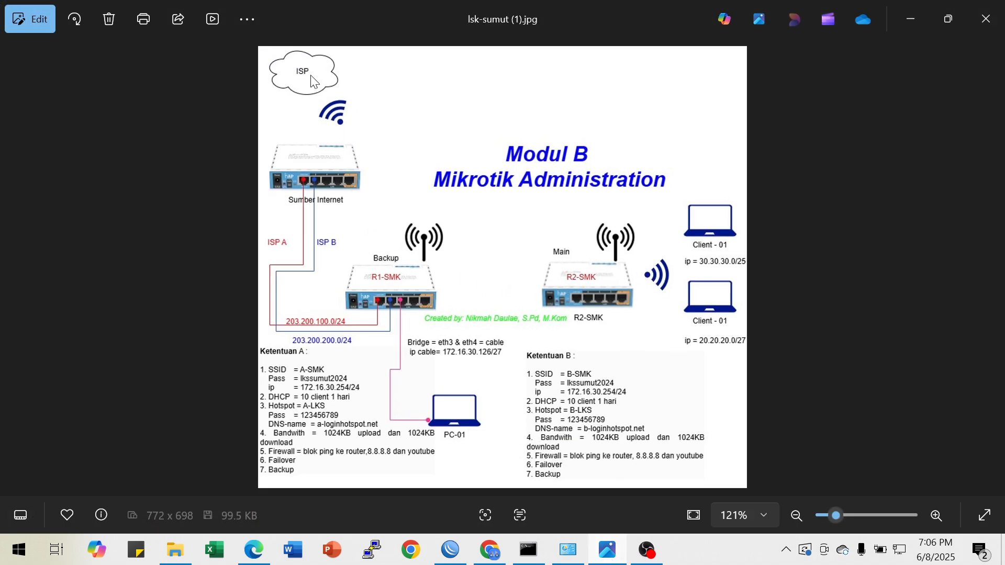
left_click(909, 19)
type("ip firewall filter add chain=output ")
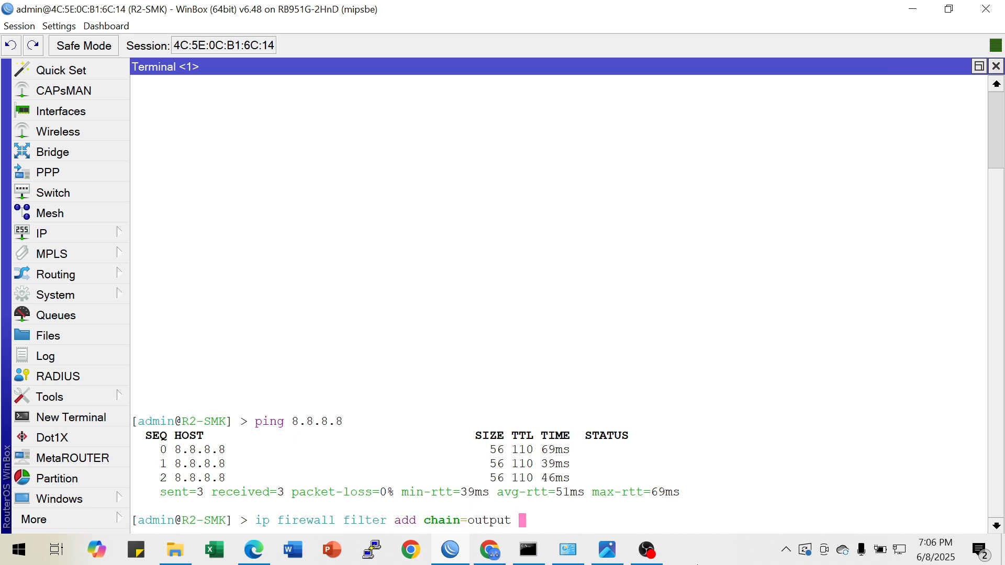
type("protocol=icmp dst-address")
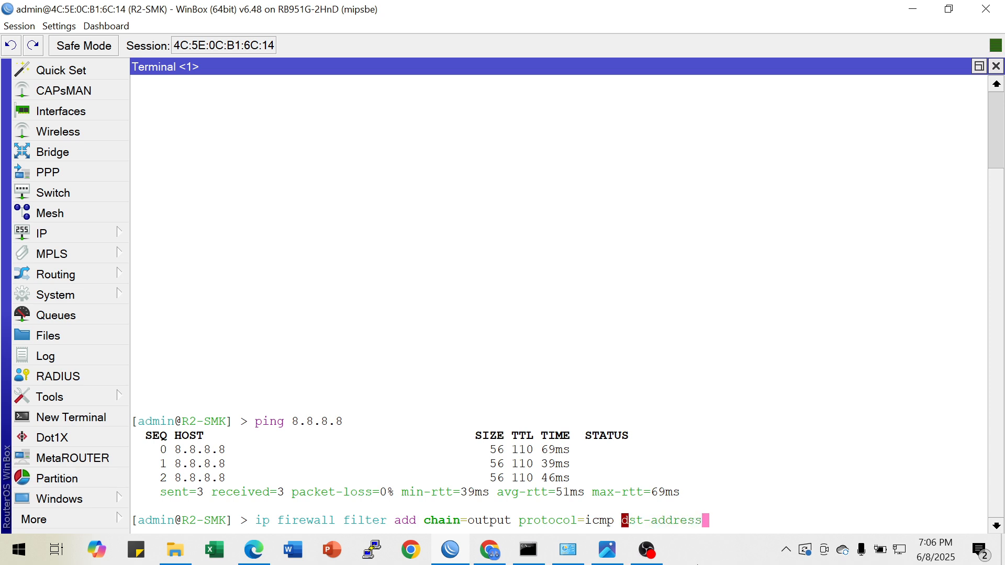
type("=")
type("8.8.8.")
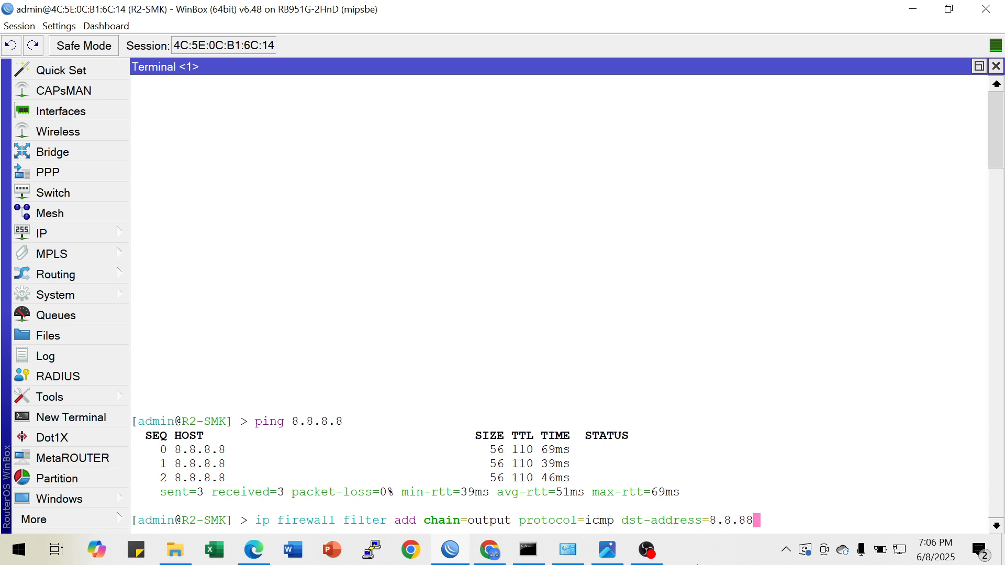
key("BackSpace")
type(".8 ac")
key("Tab")
type("drop")
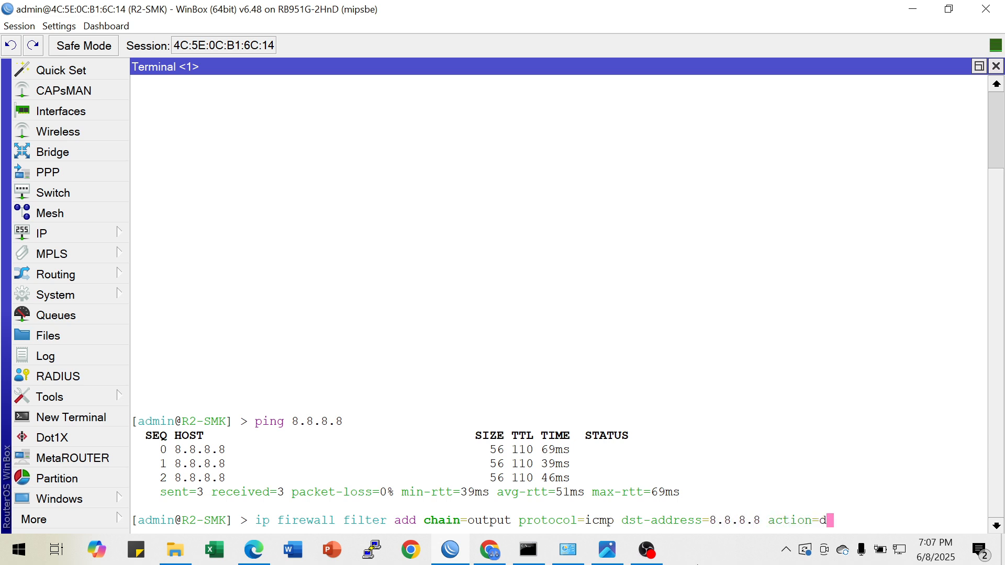
key("Return")
Print the firewall filter rules and examine the output-chain drop rule for 8.8.8.8
key("Return")
key("Return")
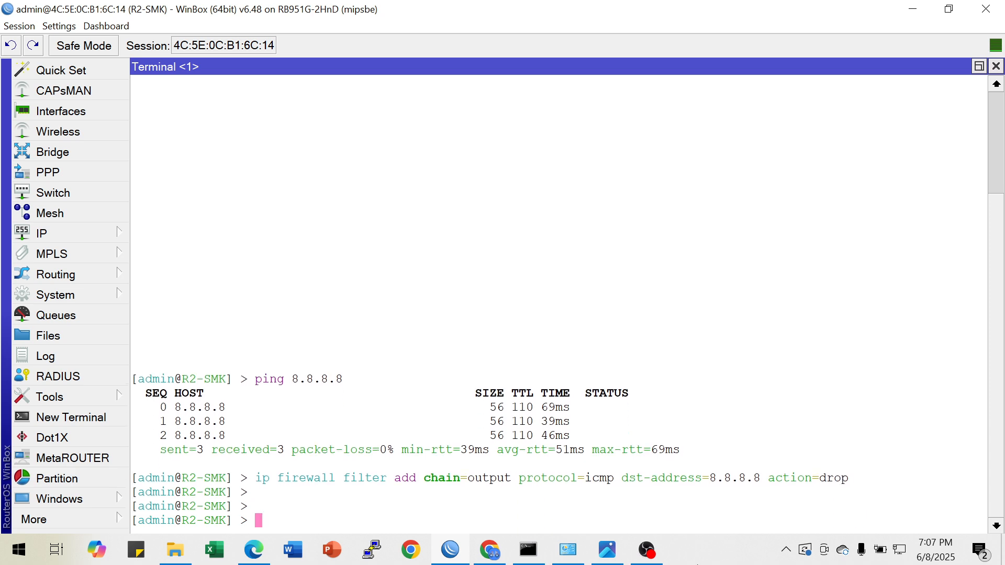
key("Up")
key("Up")
key("Up")
key("Return")
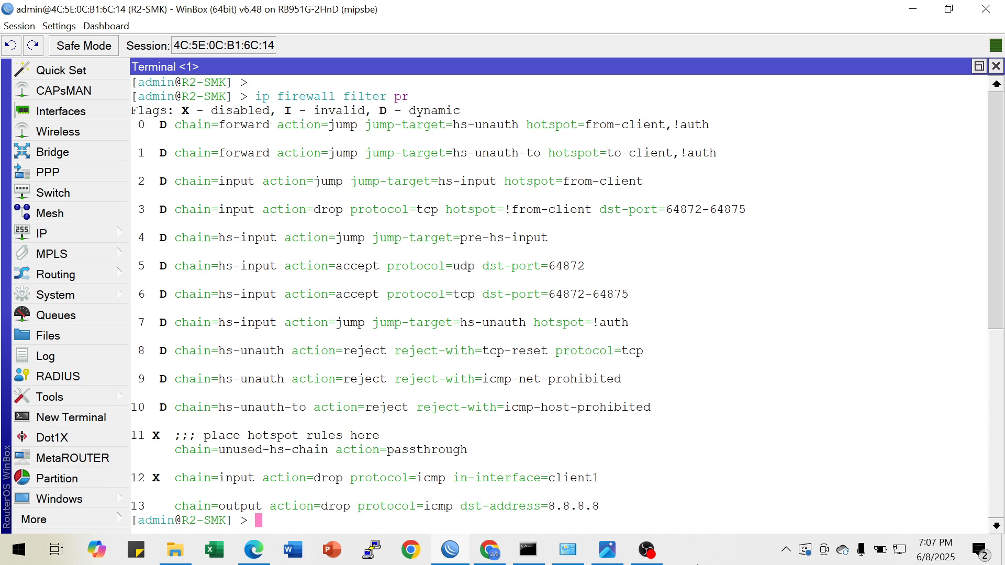
left_click_drag(189, 506, 530, 512)
Ping 8.8.8.8 from the router terminal to test the output drop rule, and stop the ping
mouse_move(607, 549)
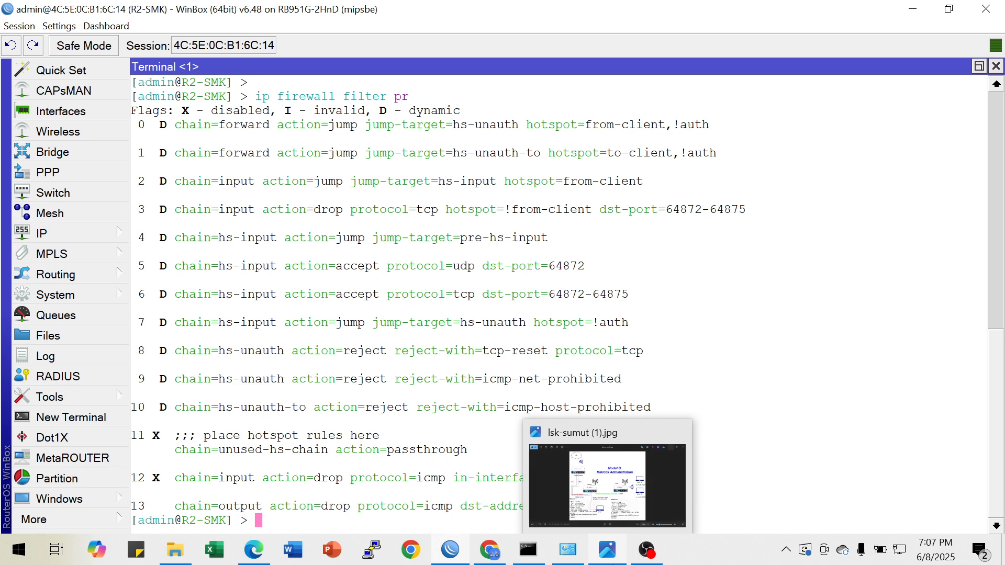
key("Up")
key("Up")
key("Up")
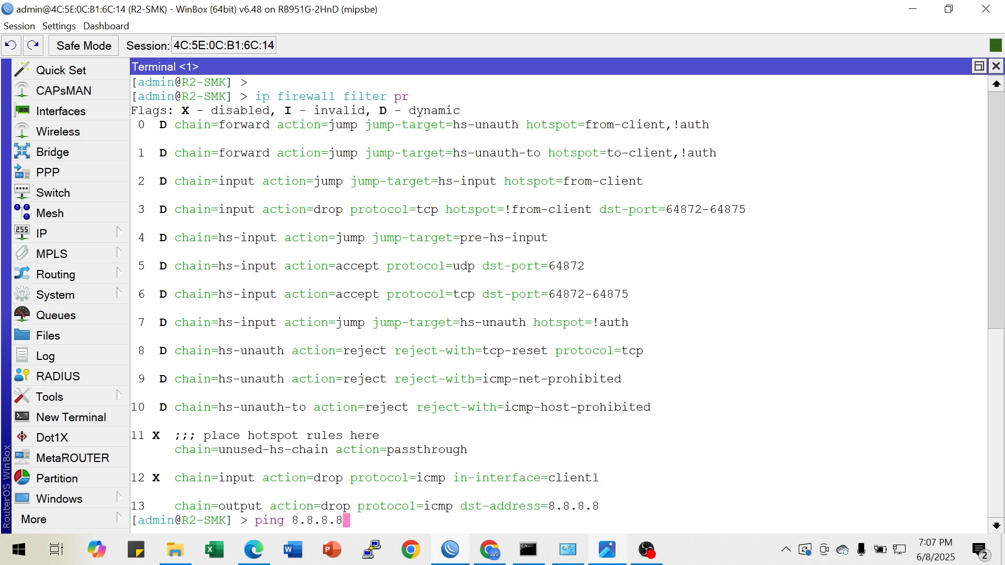
key("Return")
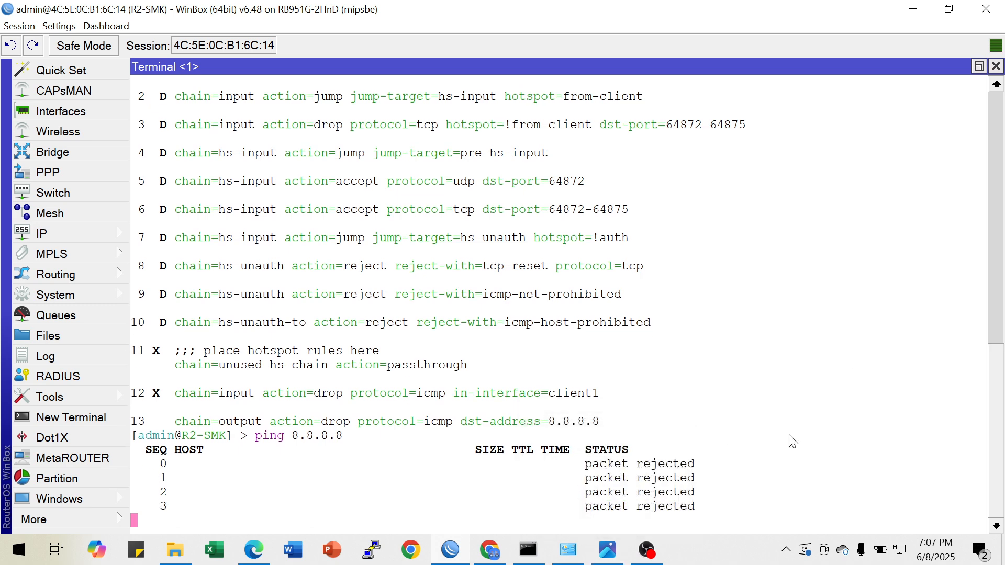
key("ctrl+c")
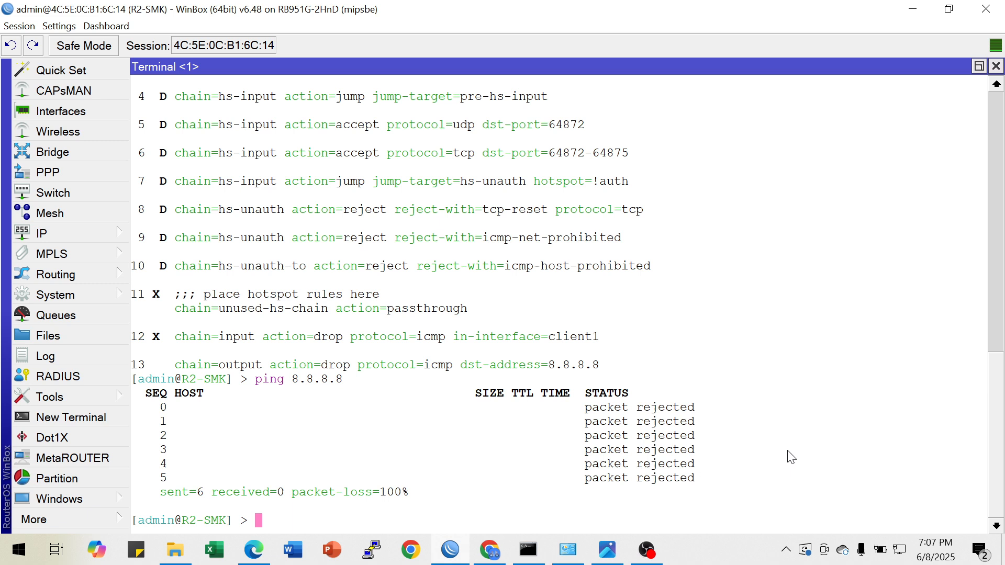
Disable firewall filter rule 13, the ICMP drop rule for 8.8.8.8
key("Up")
key("Up")
key("Up")
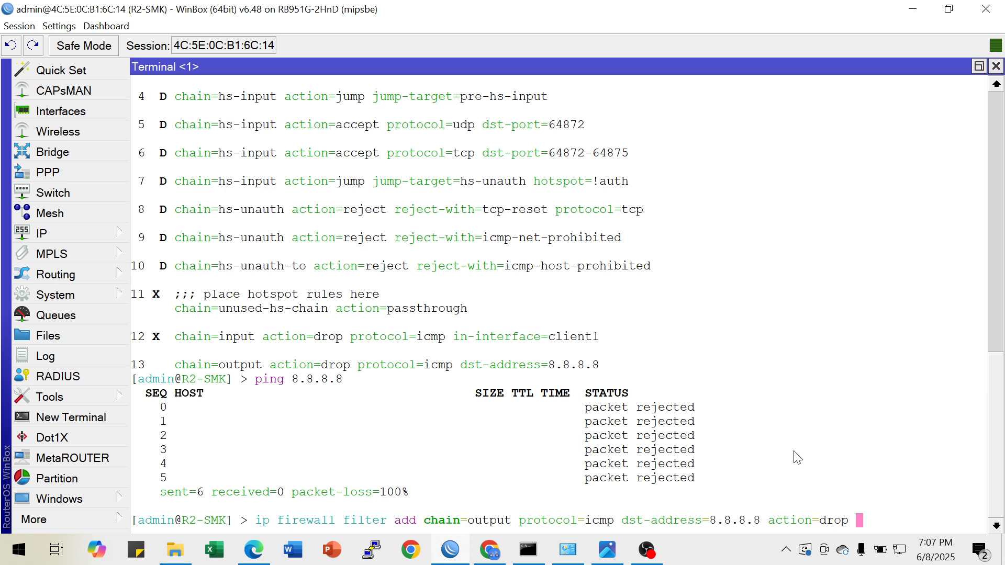
key("Up")
Ping 8.8.8.8 again from the router terminal with the drop rule disabled, and stop the ping
key("Up")
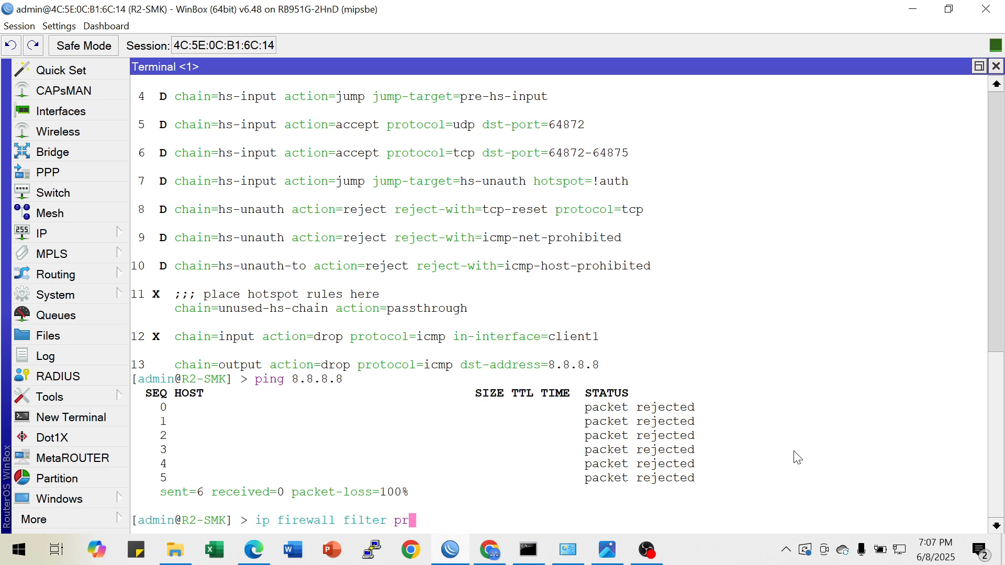
key("BackSpace")
key("BackSpace")
type("disable 13")
key("Return")
key("Up")
key("Up")
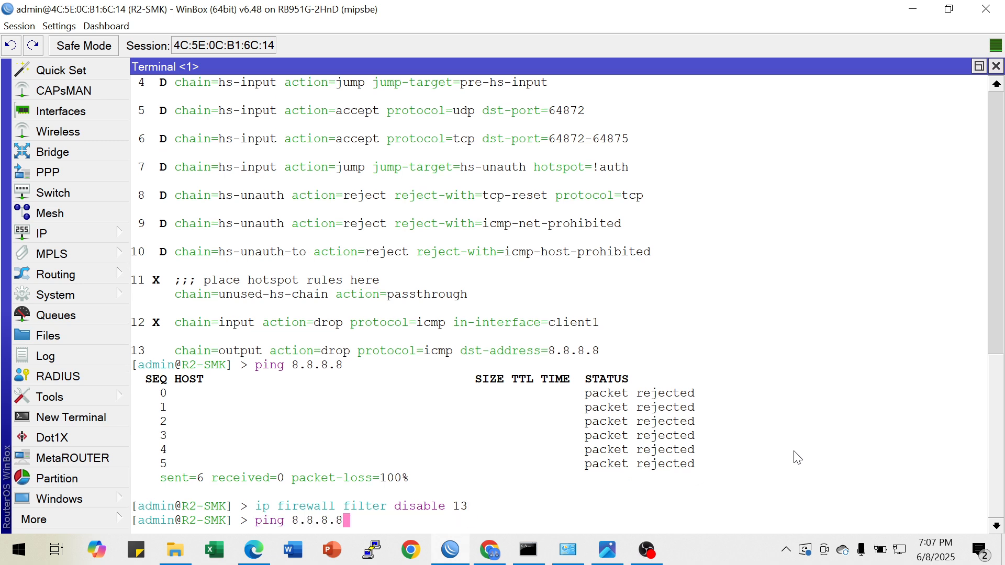
key("Return")
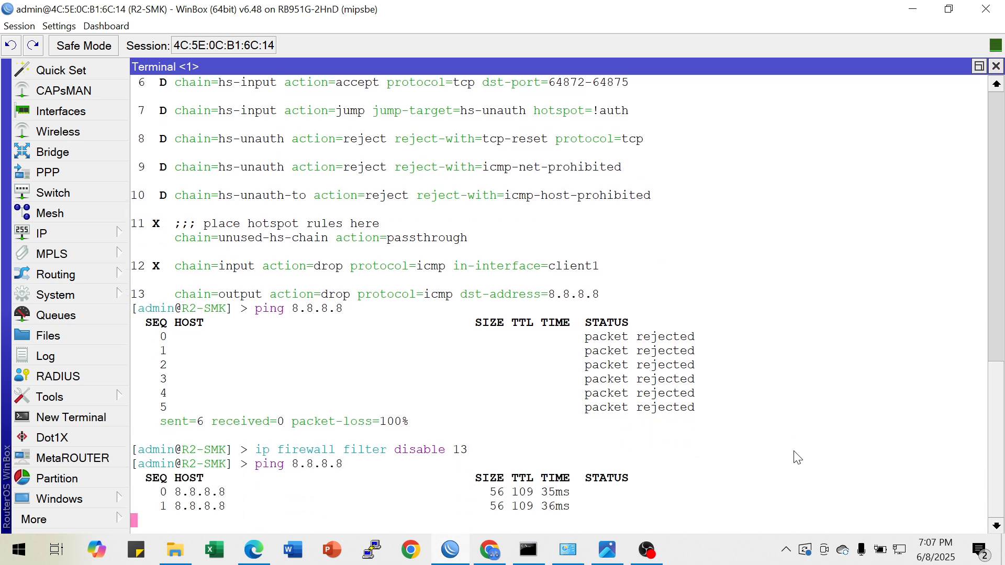
mouse_move(570, 557)
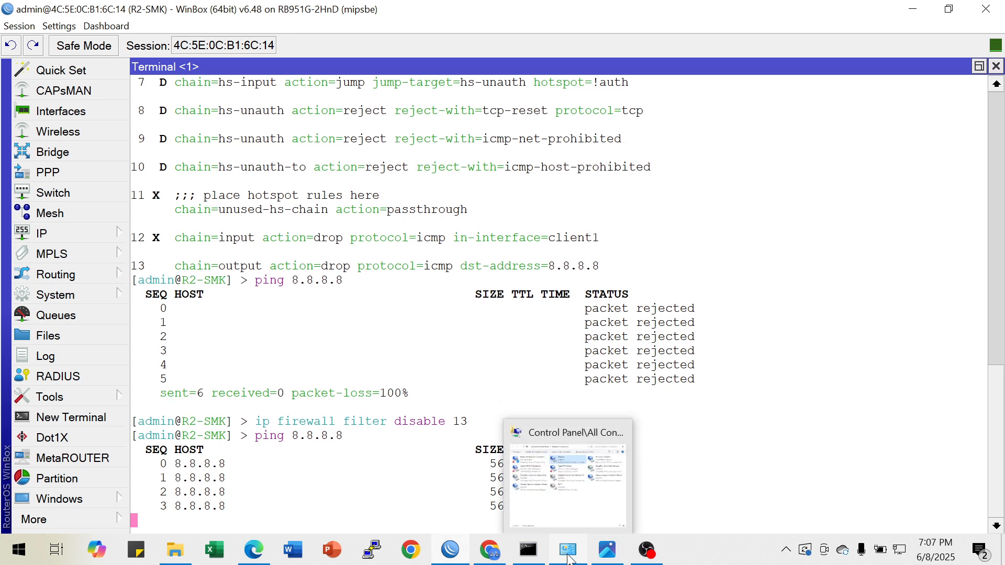
key("ctrl+c")
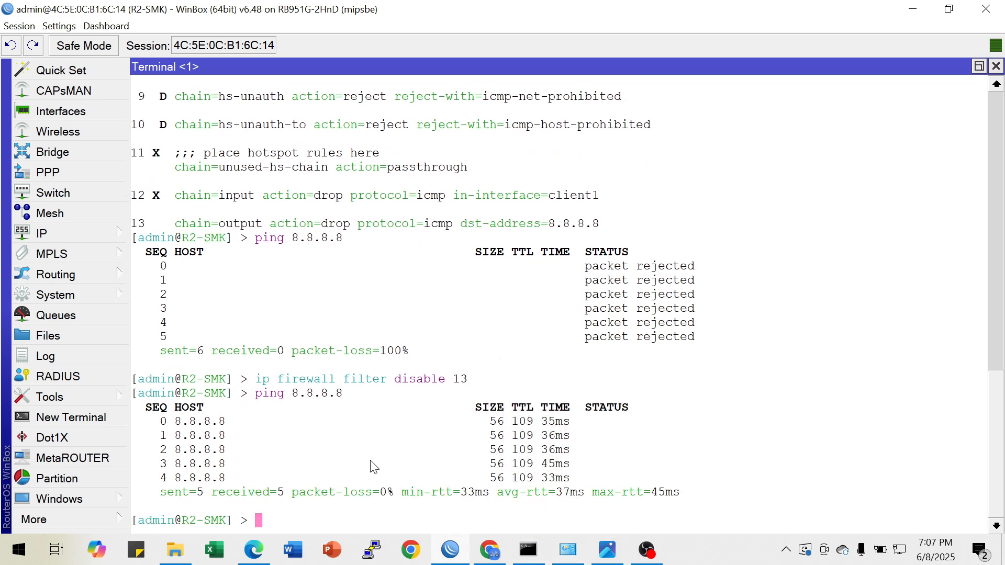
Consult the YouTube-blocking regexp in the browser article, check the YouTube page, and return to WinBox
left_click(490, 551)
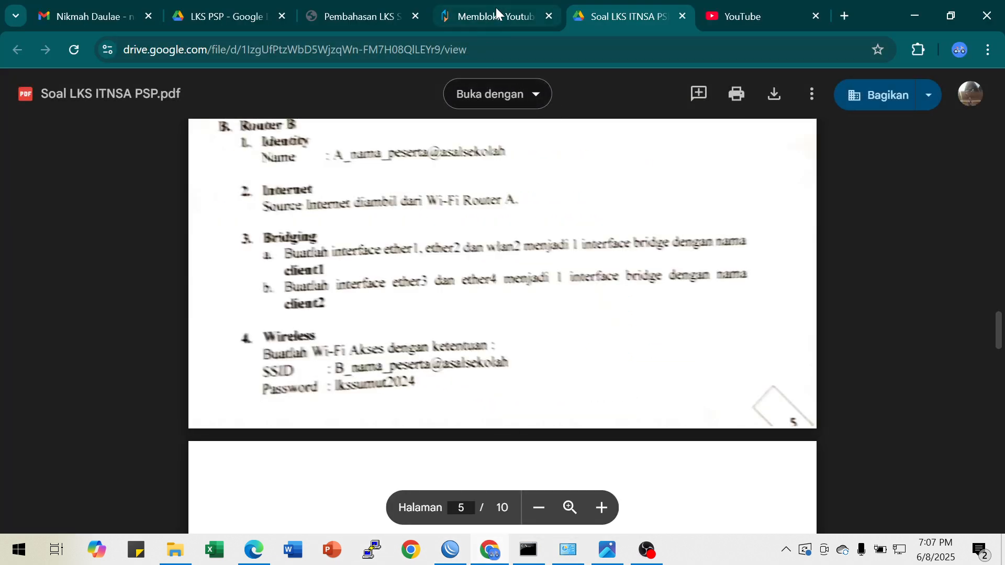
left_click(495, 11)
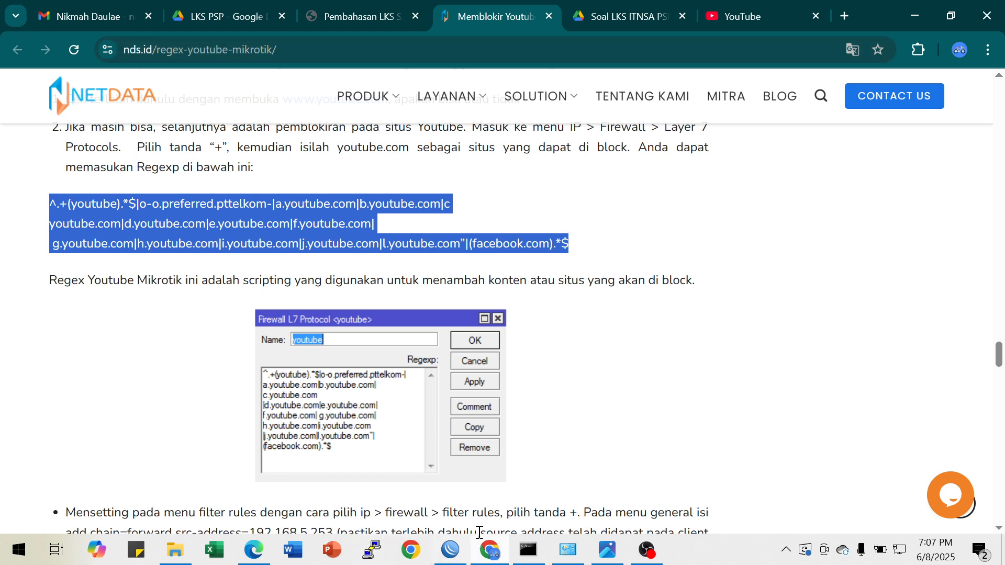
left_click(733, 24)
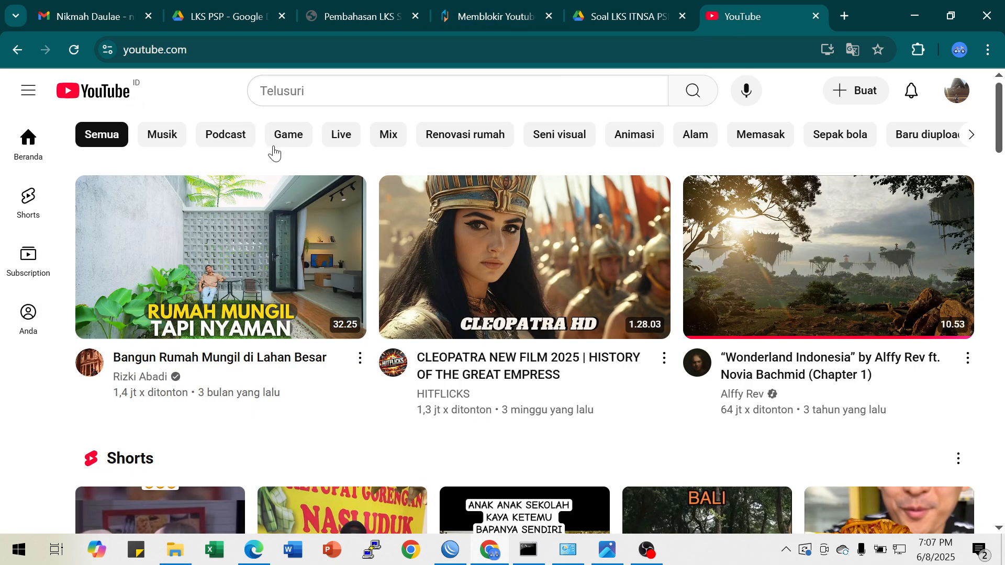
left_click(450, 551)
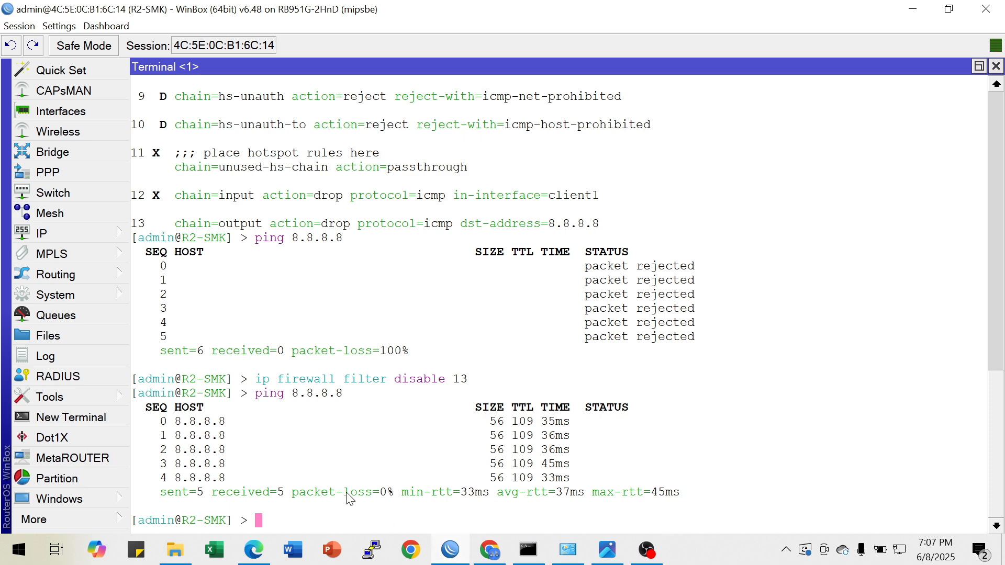
Create a firewall Layer7 protocol named youtube with the article's YouTube regexp, and close the firewall window
left_click(76, 226)
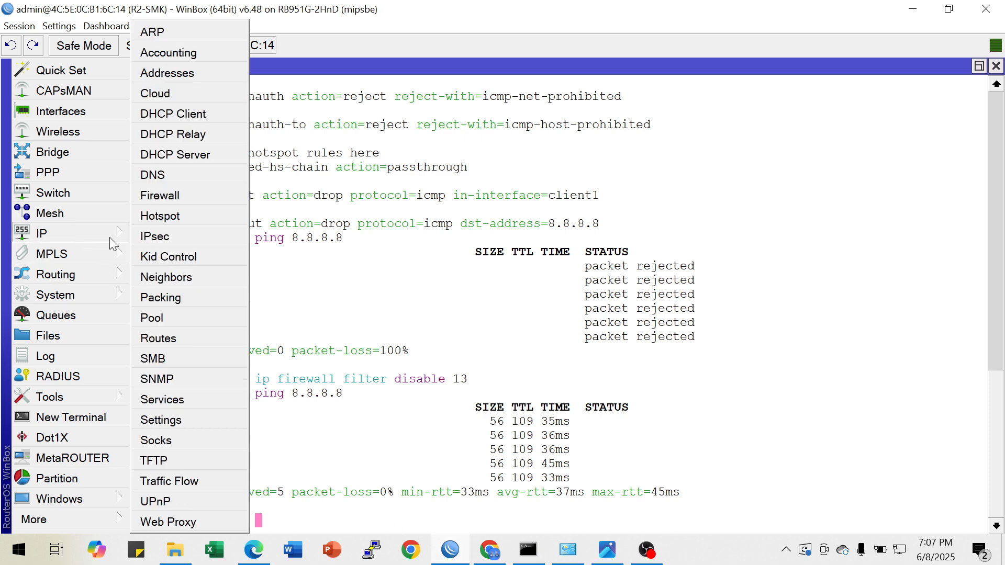
left_click(183, 197)
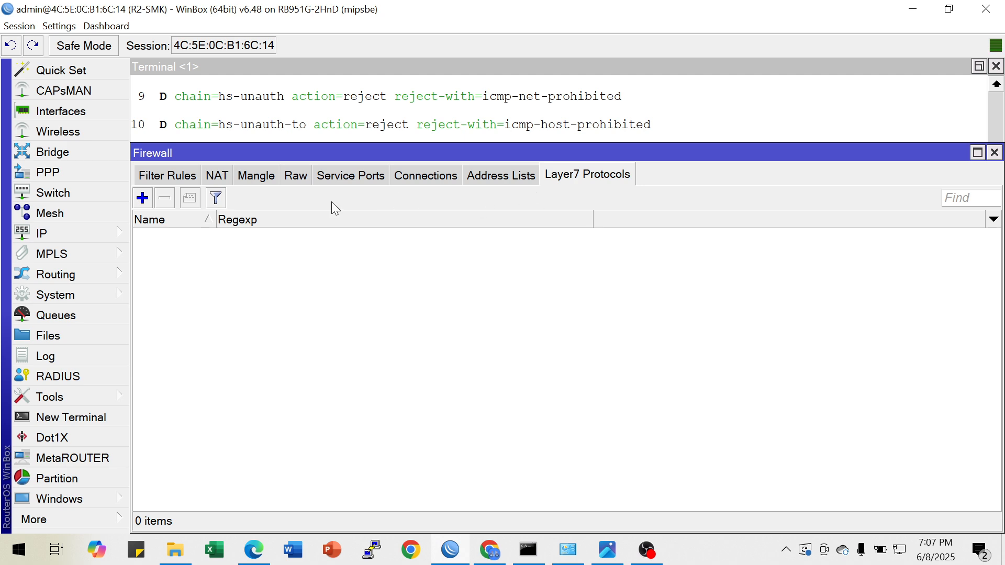
left_click(142, 198)
left_click_drag(667, 315, 398, 248)
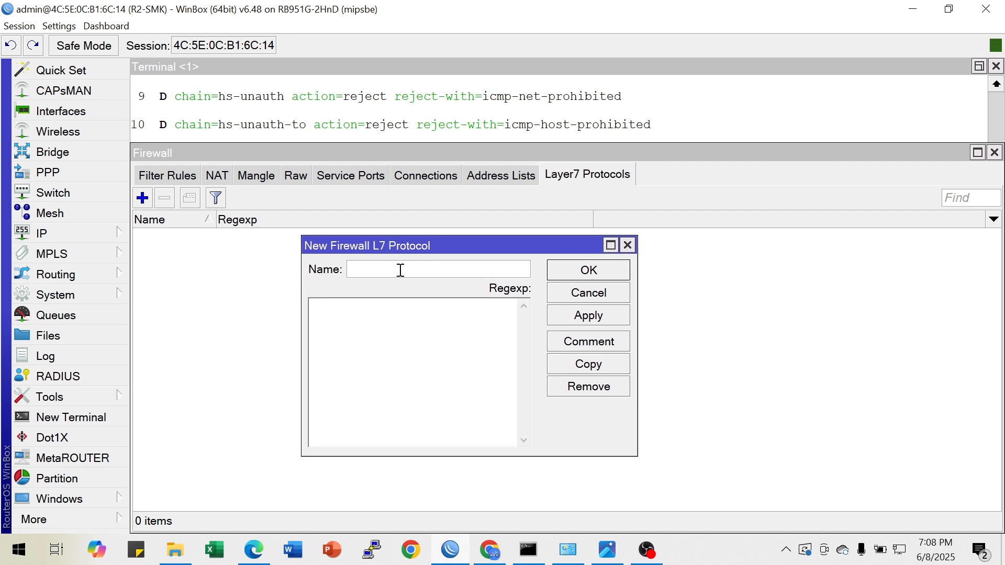
type("youtube")
left_click(346, 330)
key("ctrl+v")
left_click(573, 313)
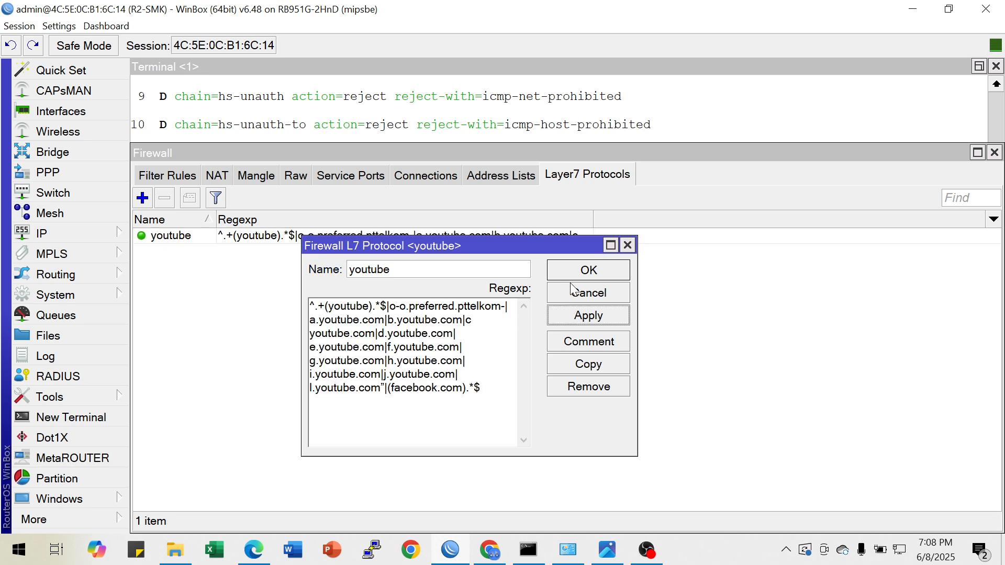
left_click(580, 275)
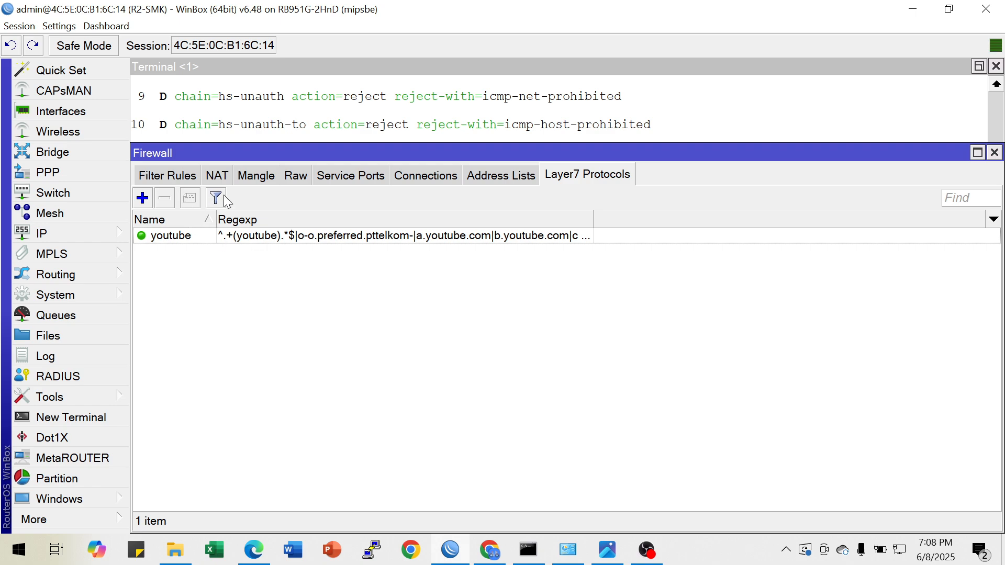
left_click(994, 152)
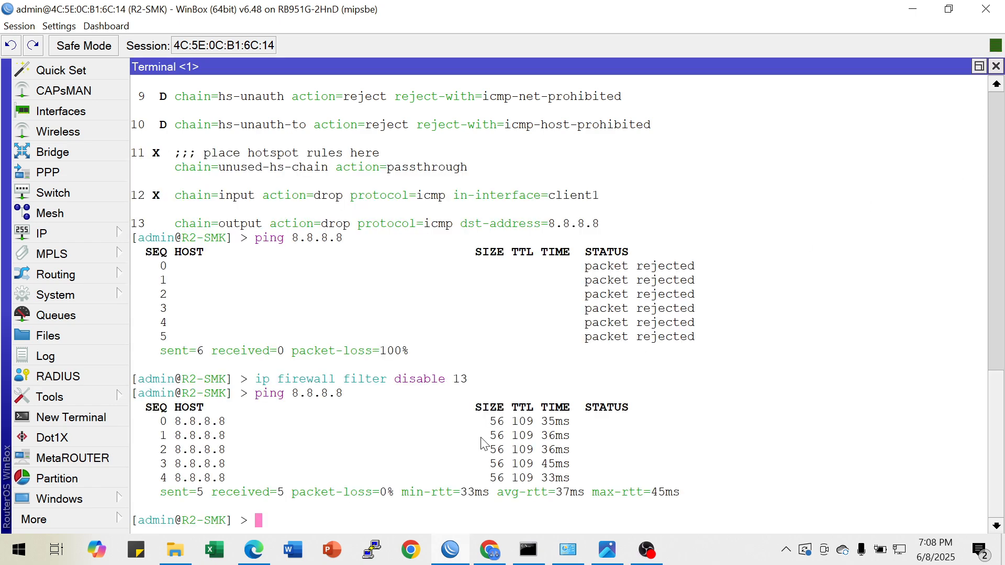
Compose a firewall filter add command in the terminal with chain=forward, layer7-protocol=youtube and action=drop
key("super+d")
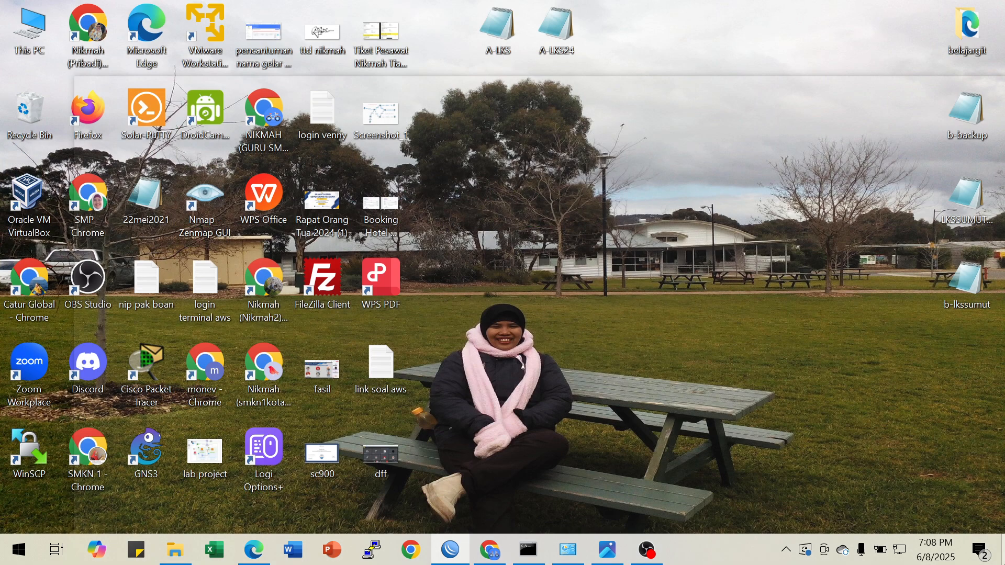
type("ip")
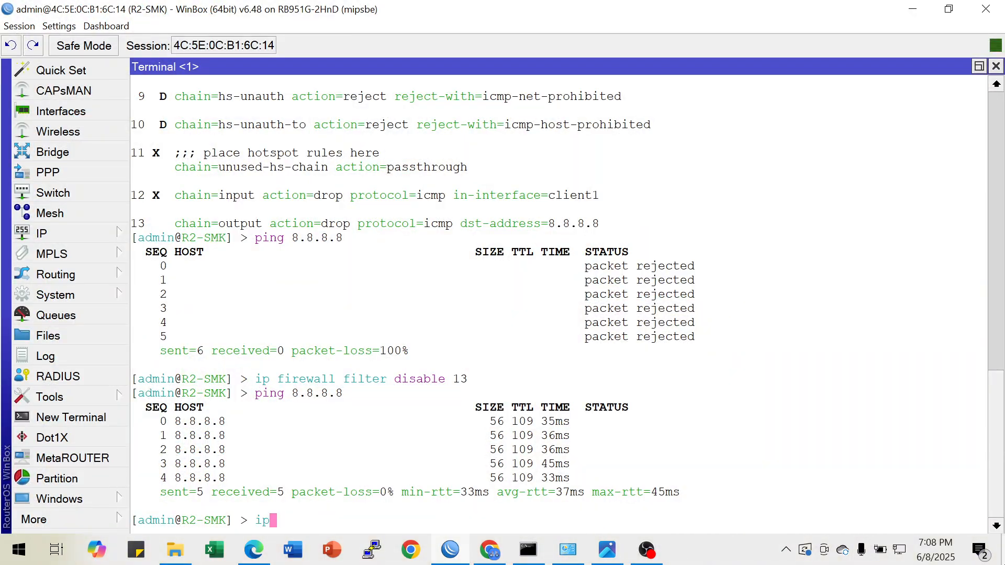
type(" firewall filter ad")
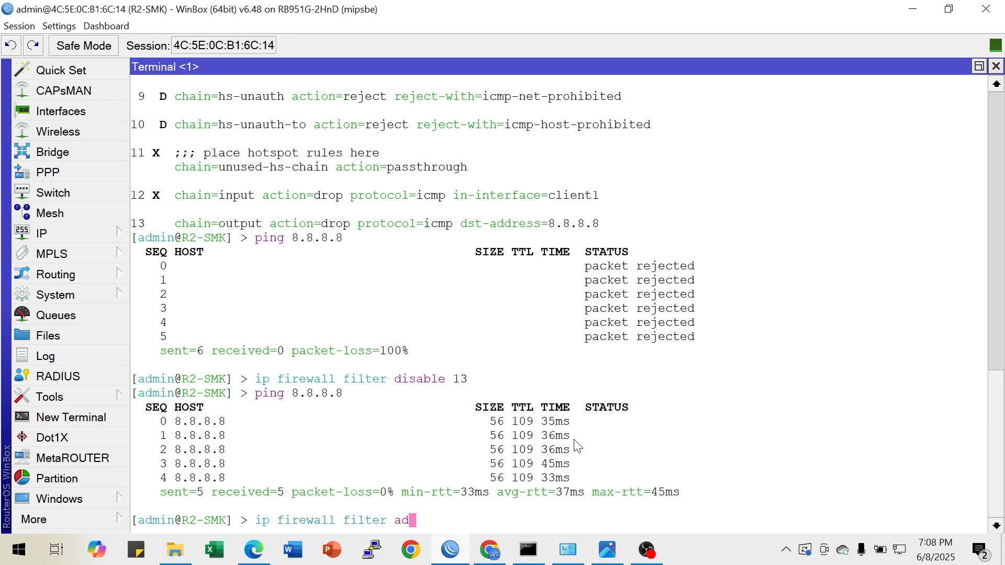
type("d chain=forward ")
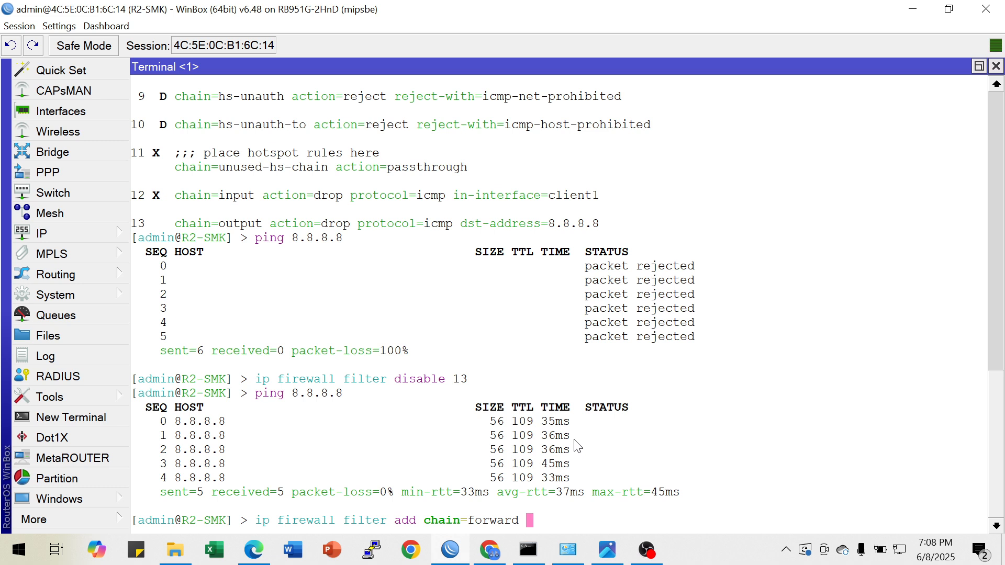
type("laa")
key("BackSpace")
key("BackSpace")
type("a")
key("Tab")
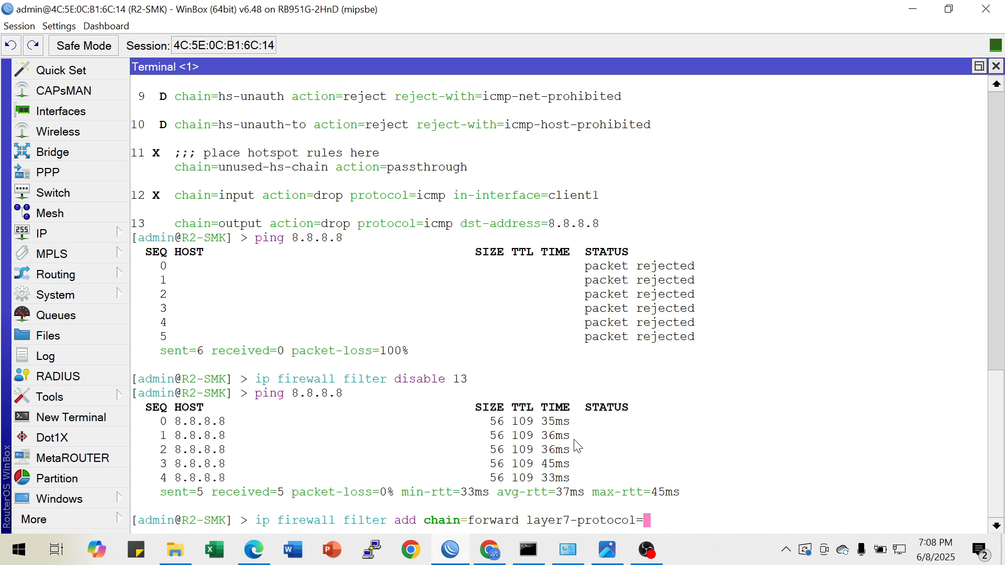
type("youtube act")
key("Tab")
type("dr")
key("Tab")
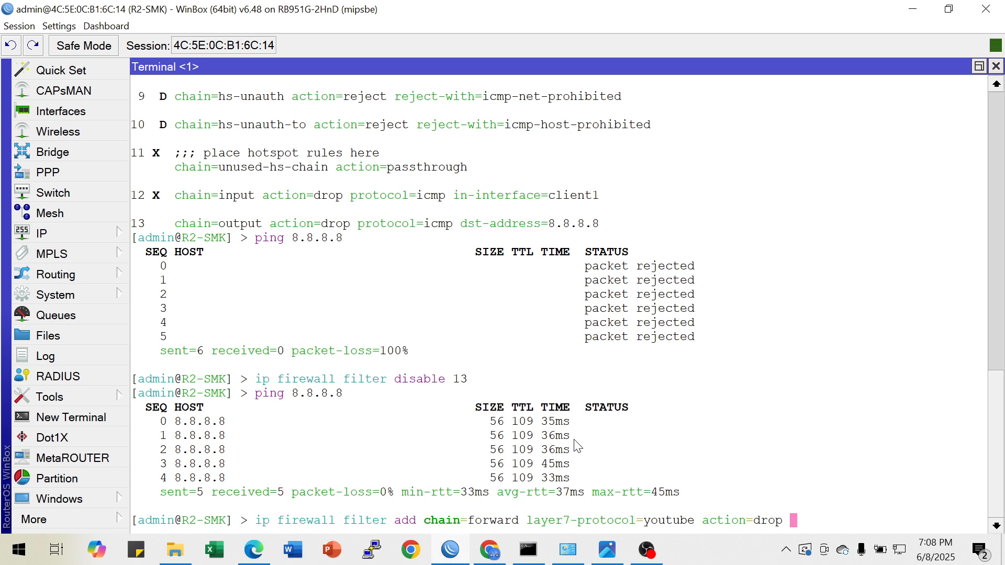
Complete the YouTube drop rule with src-address=30.30.30.9 and run the command
type("sr")
type("-ad")
key("BackSpace")
key("BackSpace")
key("BackSpace")
key("BackSpace")
type("r")
type("c")
type("-address")
type("=")
type("20")
key("BackSpace")
key("BackSpace")
type("30.")
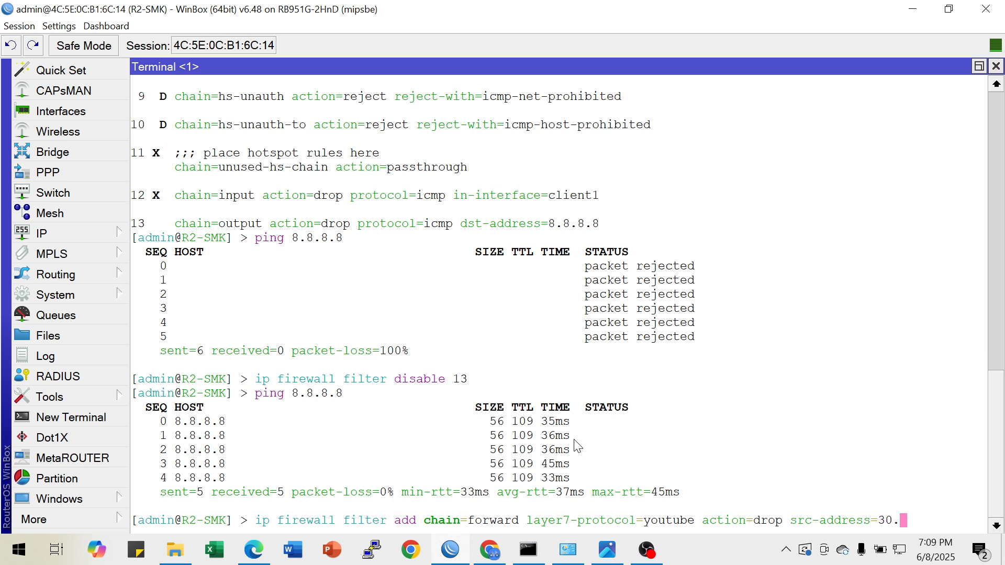
type("30.30.9")
key("Return")
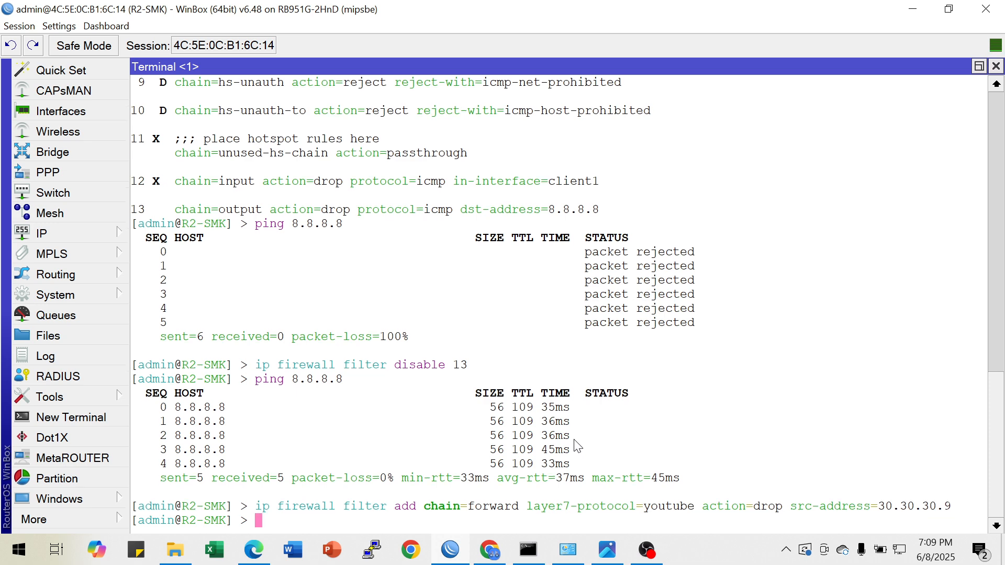
key("Return")
Print the firewall filter rules and examine the forward-chain YouTube drop rule
key("Up")
key("Up")
key("Up")
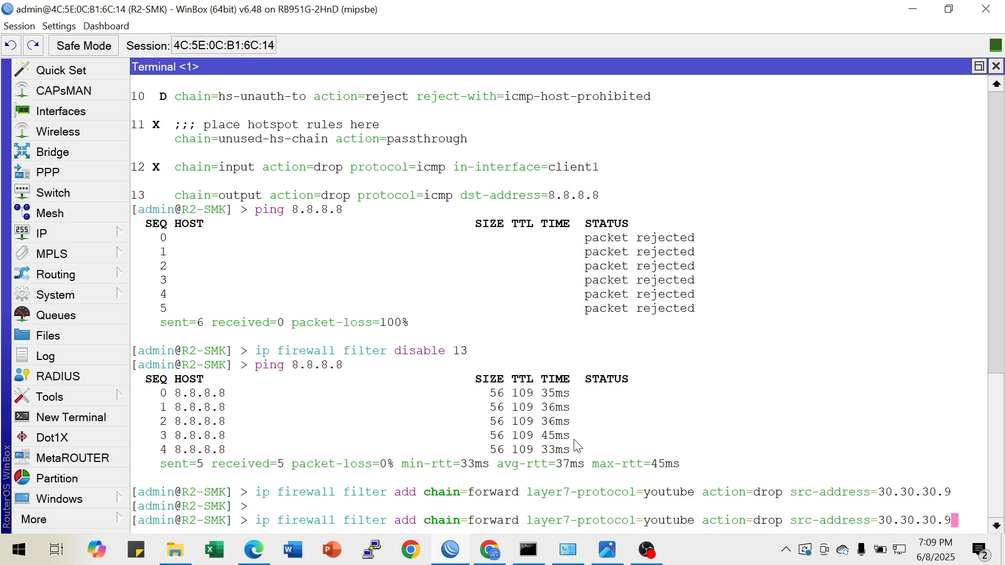
key("Up")
key("Up")
key("Return")
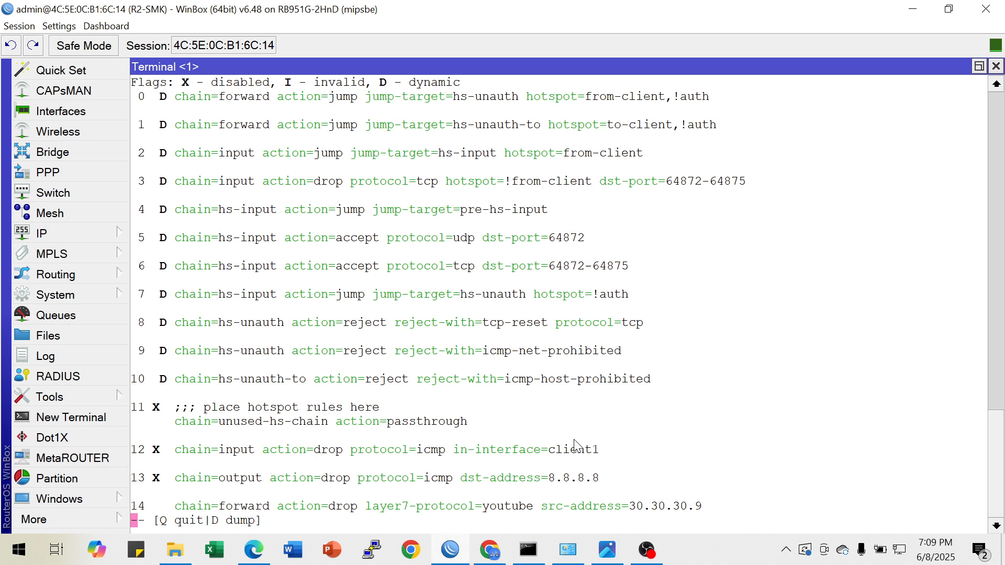
key("q")
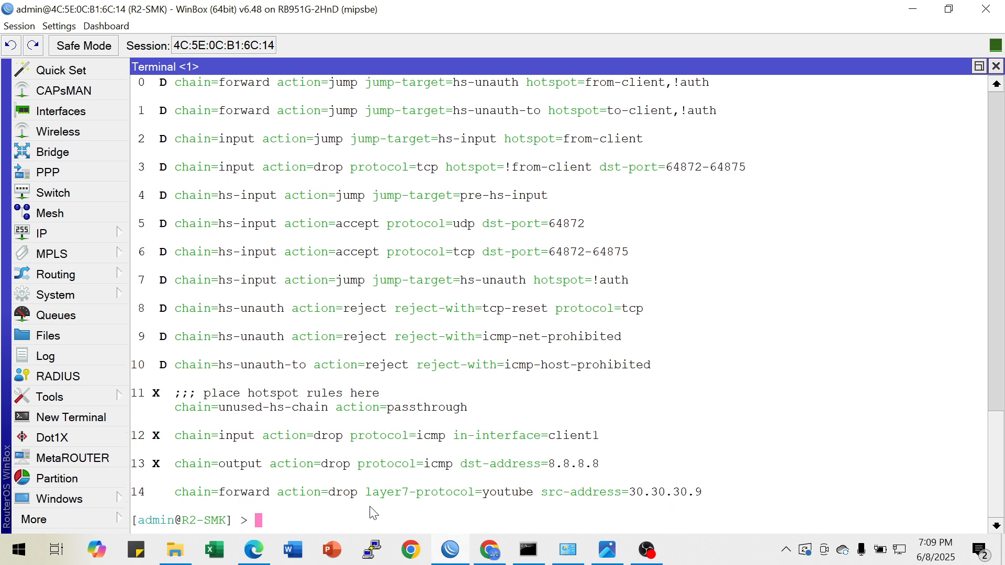
left_click(254, 549)
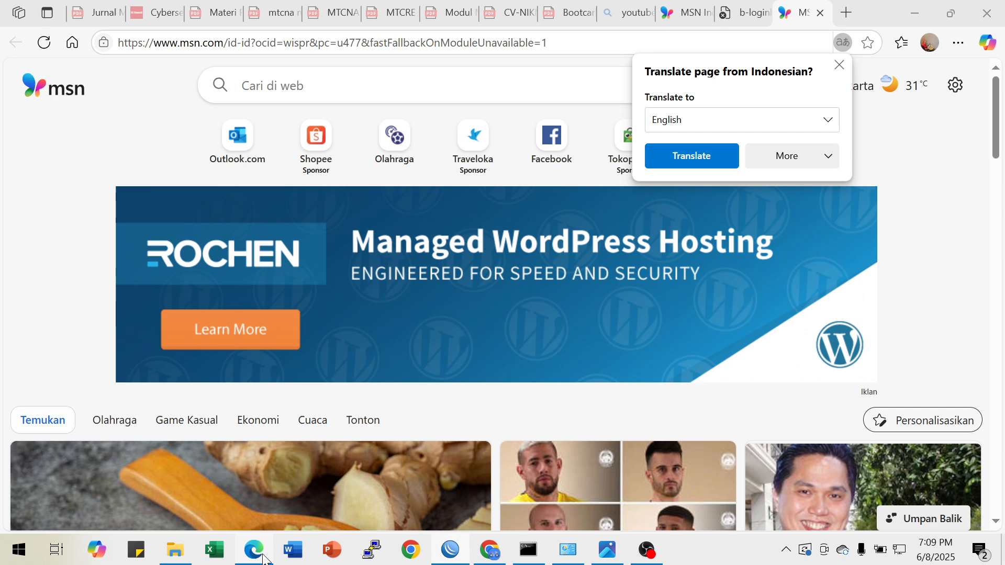
left_click(958, 43)
left_click(792, 128)
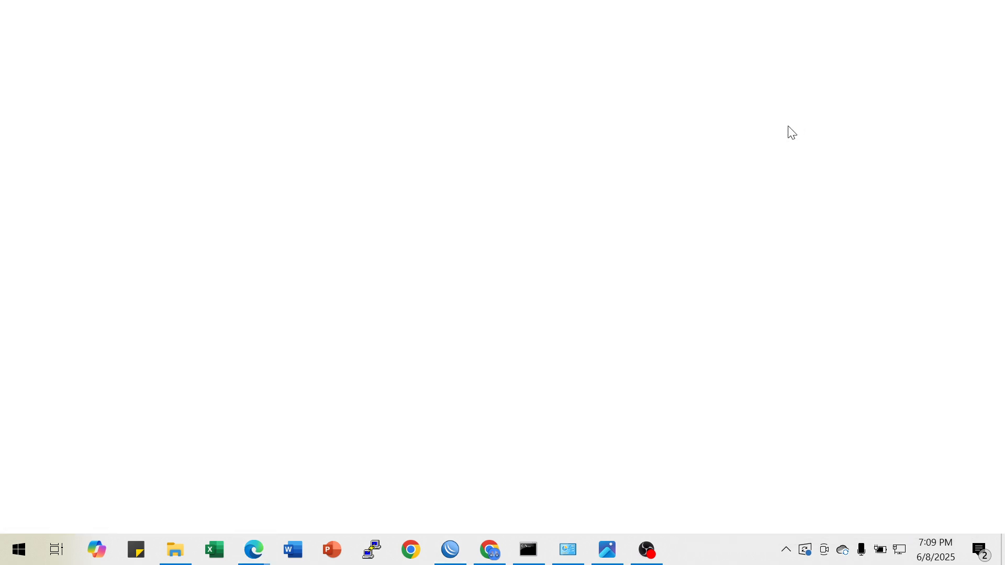
type("youtube")
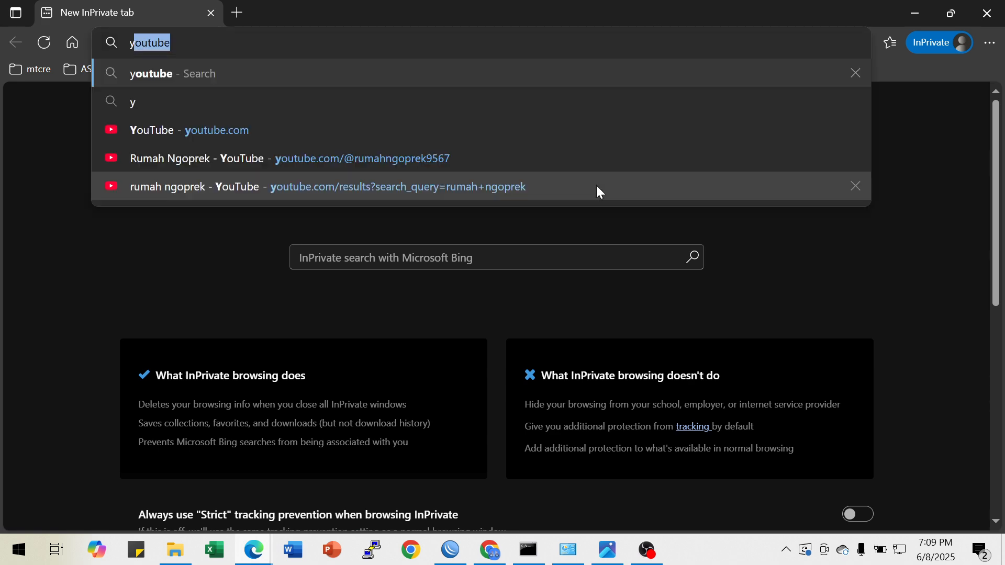
key("Return")
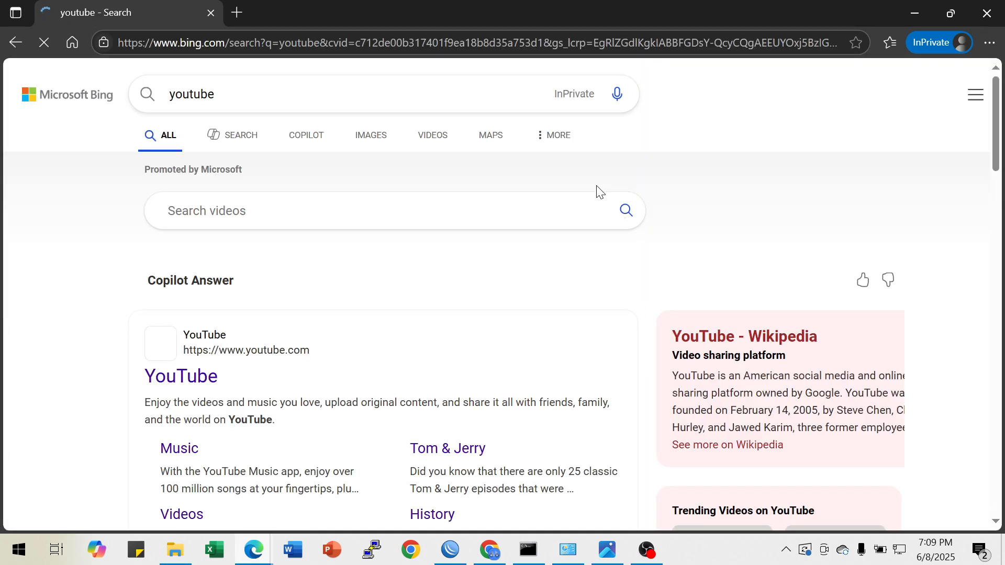
left_click(180, 387)
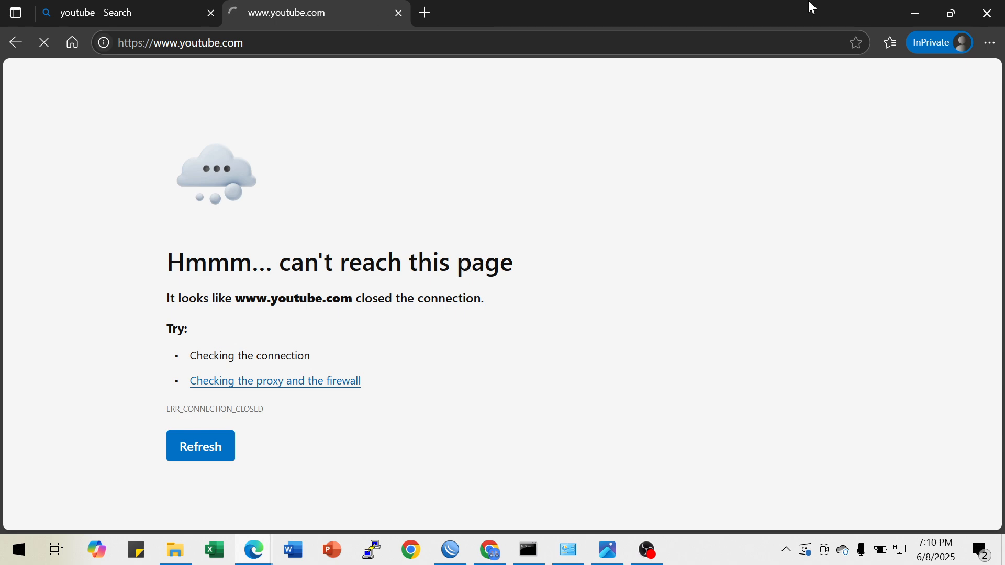
left_click(915, 13)
left_click(907, 14)
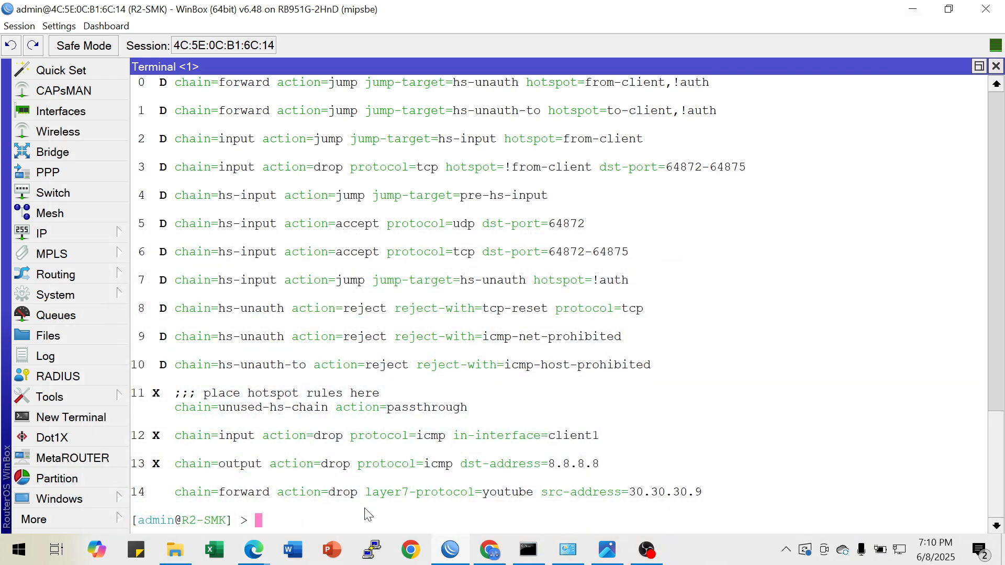
Consult the Modul B diagram for the remaining requirements and print the router's IP routes
left_click(607, 550)
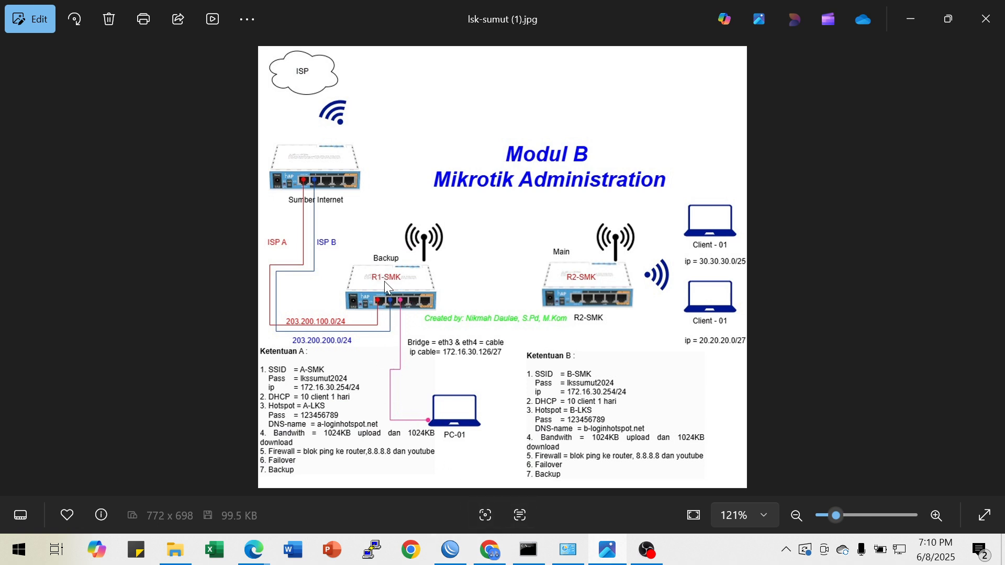
mouse_move(456, 558)
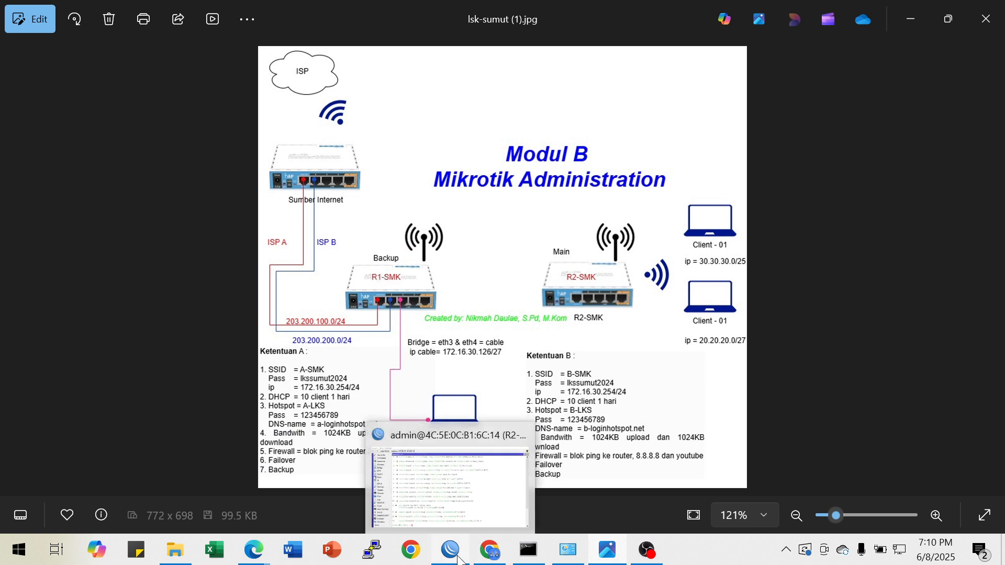
left_click(458, 560)
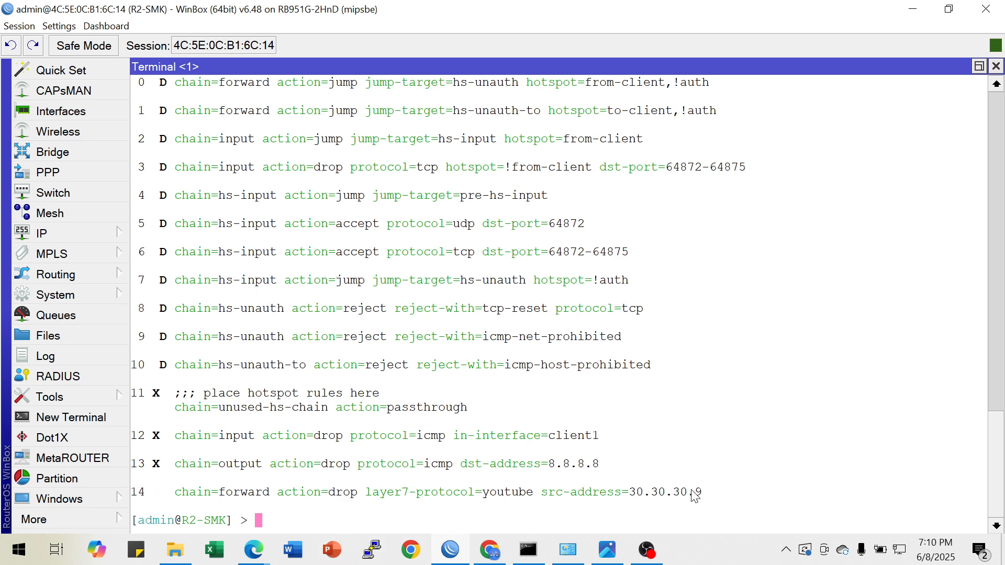
type("ip route pr")
key("Return")
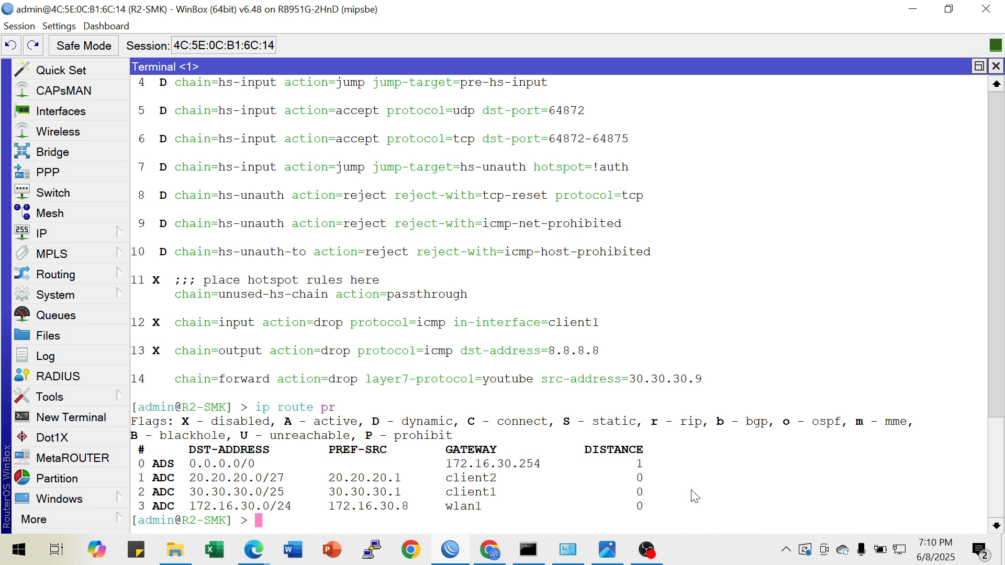
Close the current terminal and the Hotspot window, and open a fresh terminal on the router
left_click_drag(468, 464, 534, 464)
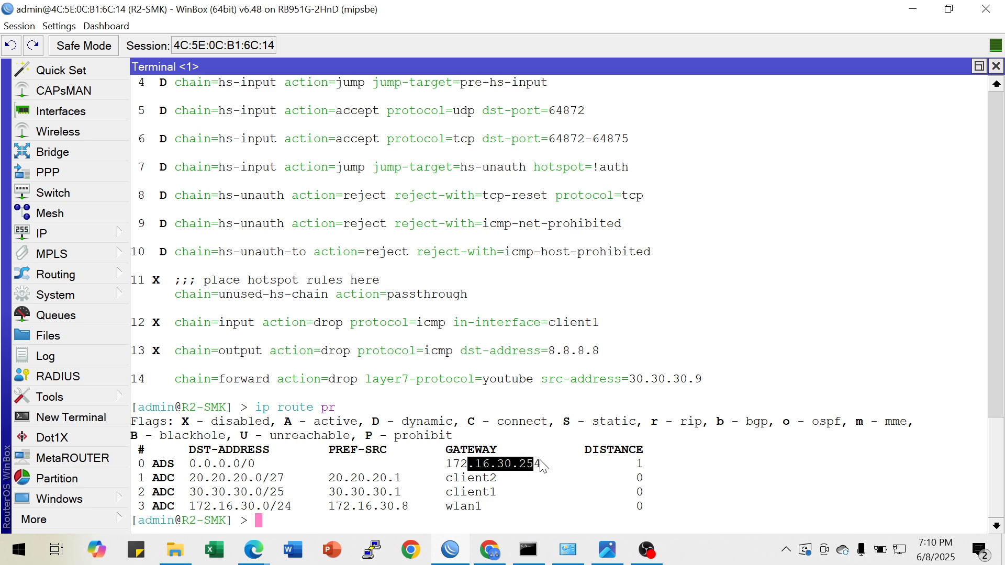
left_click(995, 65)
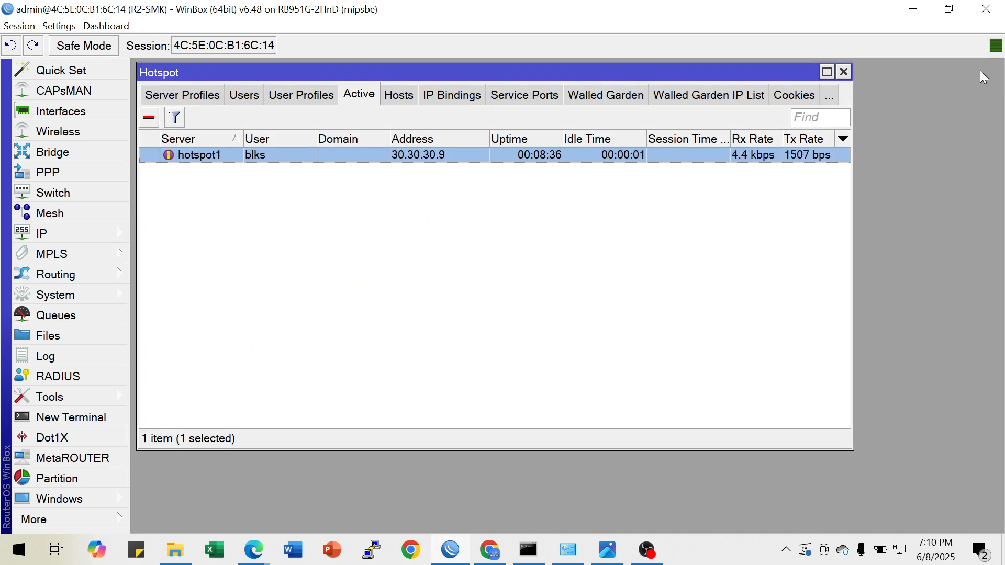
left_click(844, 72)
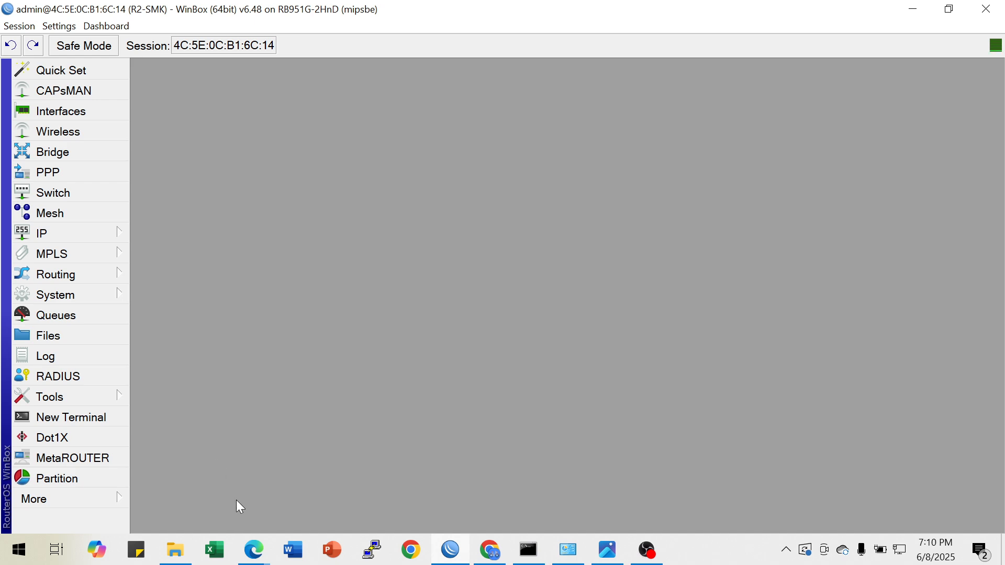
left_click(111, 422)
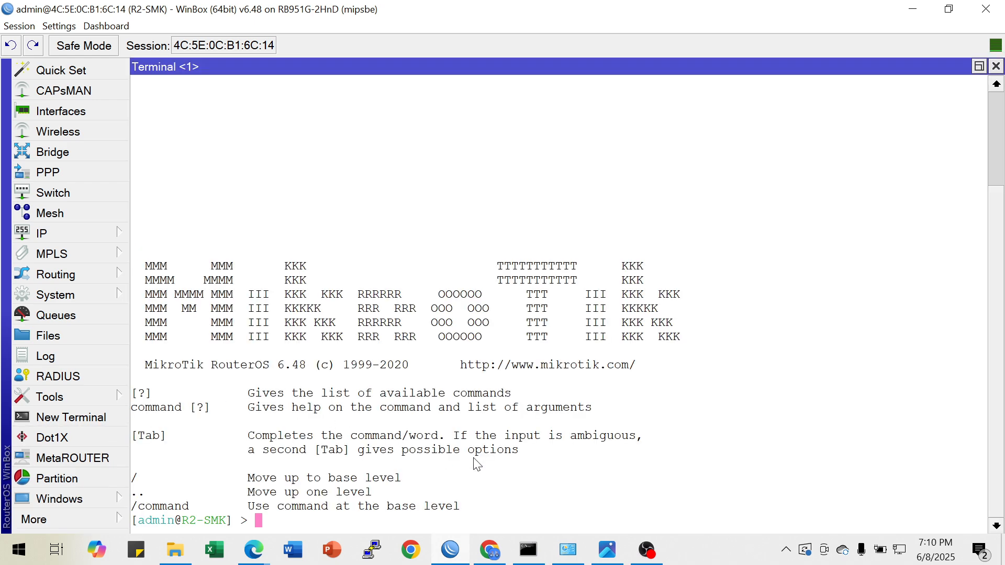
Export the router configuration as a script with file=b-lks.rsc
type("expo")
key("Tab")
type("fi")
key("Tab")
type("b-lks")
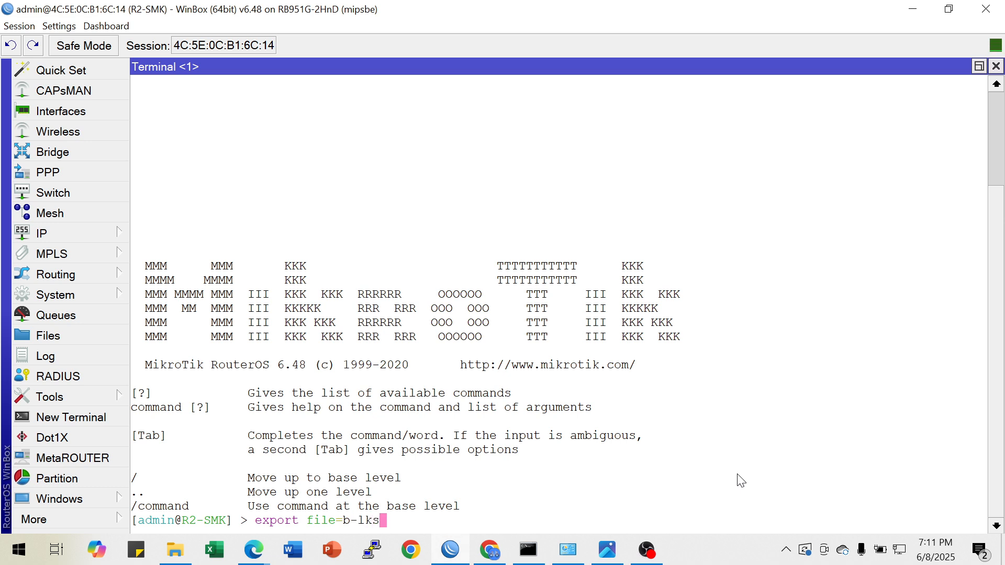
type(".rsc")
key("Return")
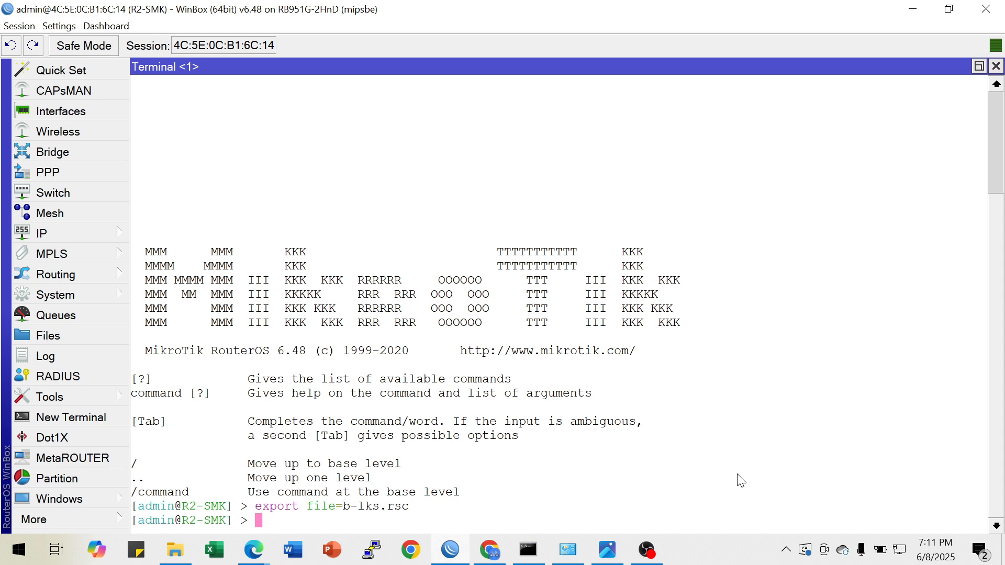
Compose a system backup save command with name=b-lks2024 and an empty password parameter
type("system bac")
key("Tab")
type("s")
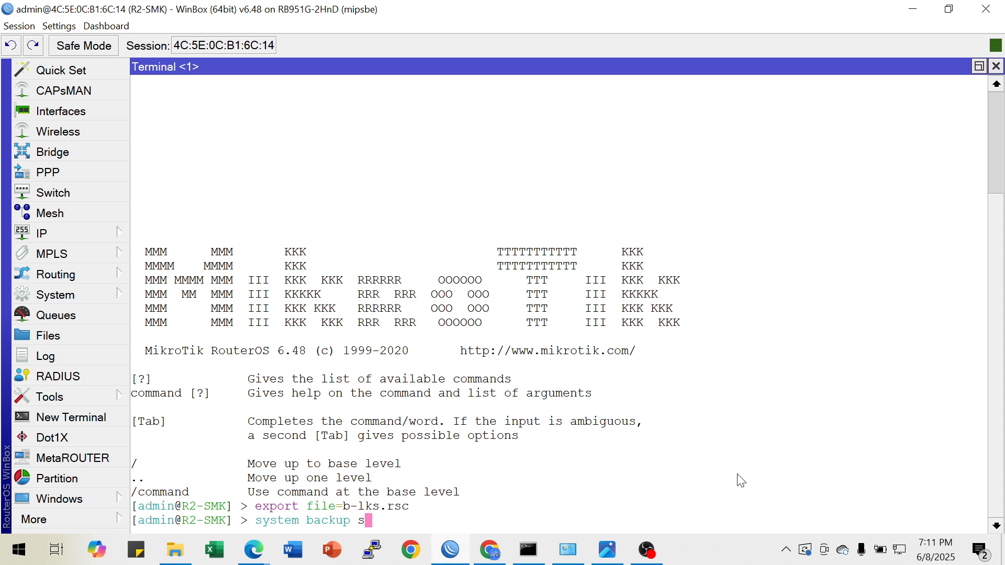
type("ave name=b-lks")
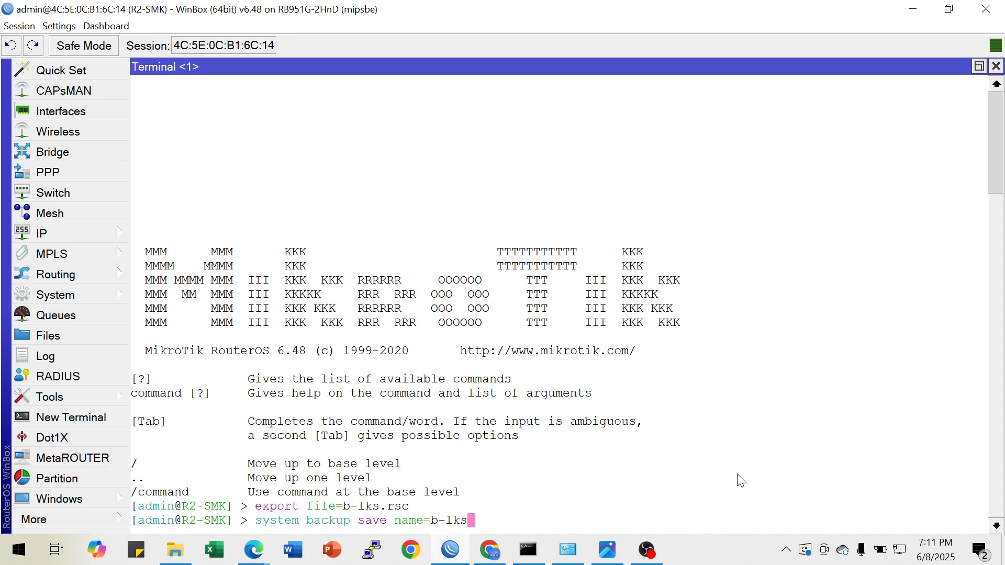
type("2024")
type(".")
type("b")
type("ac")
key("BackSpace")
key("BackSpace")
key("BackSpace")
key("BackSpace")
type("pas")
key("Tab")
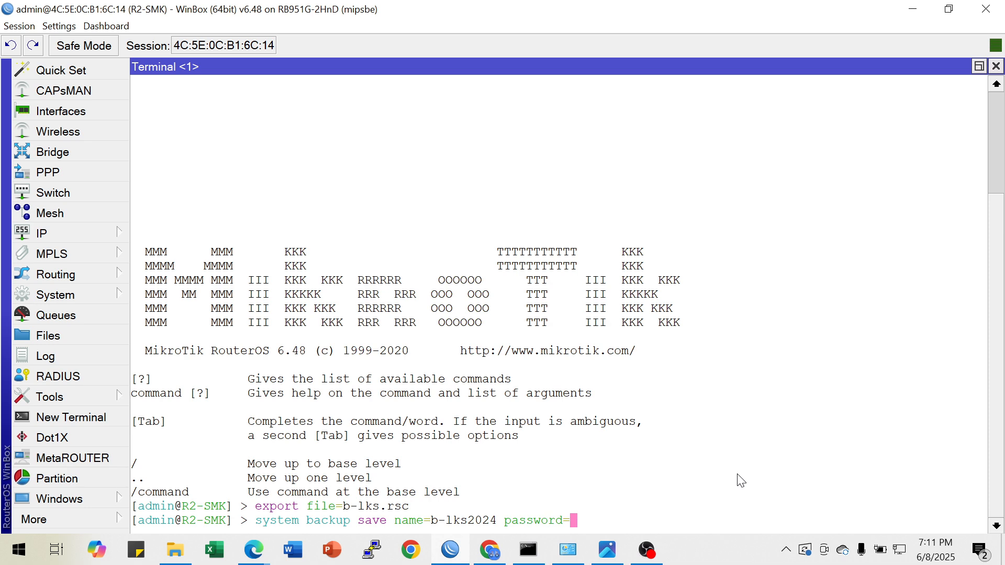
Consult Router B's Backup requirements in the Soal LKS ITNSA PSP.pdf browser tab and fill in the backup password in the command
left_click(489, 551)
left_click(616, 15)
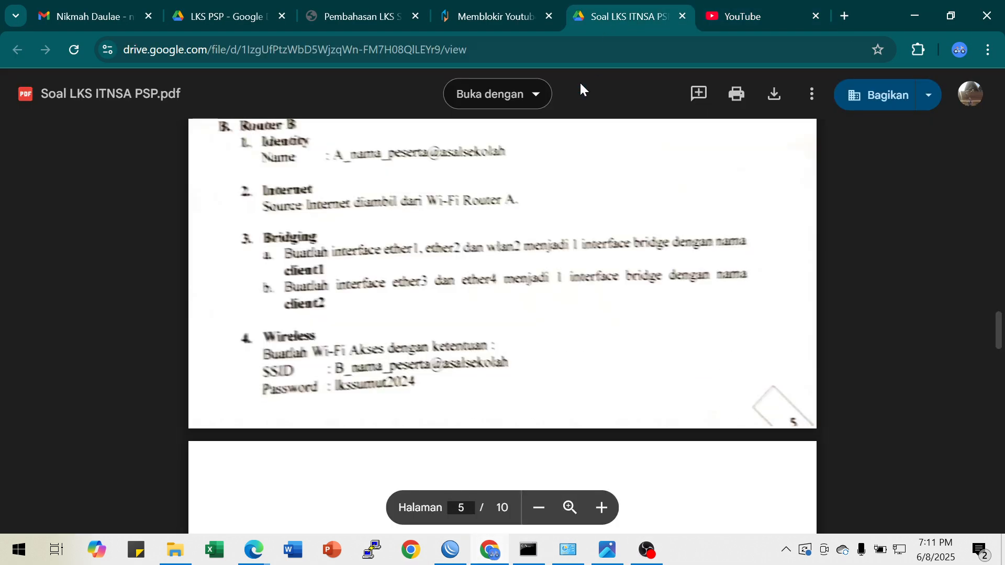
scroll(458, 356, "down", 10)
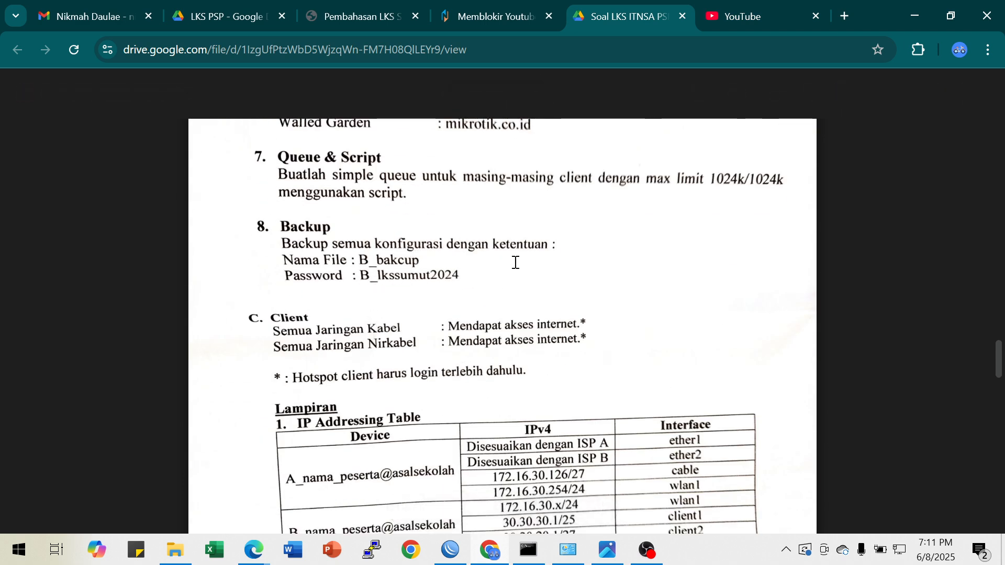
left_click(913, 17)
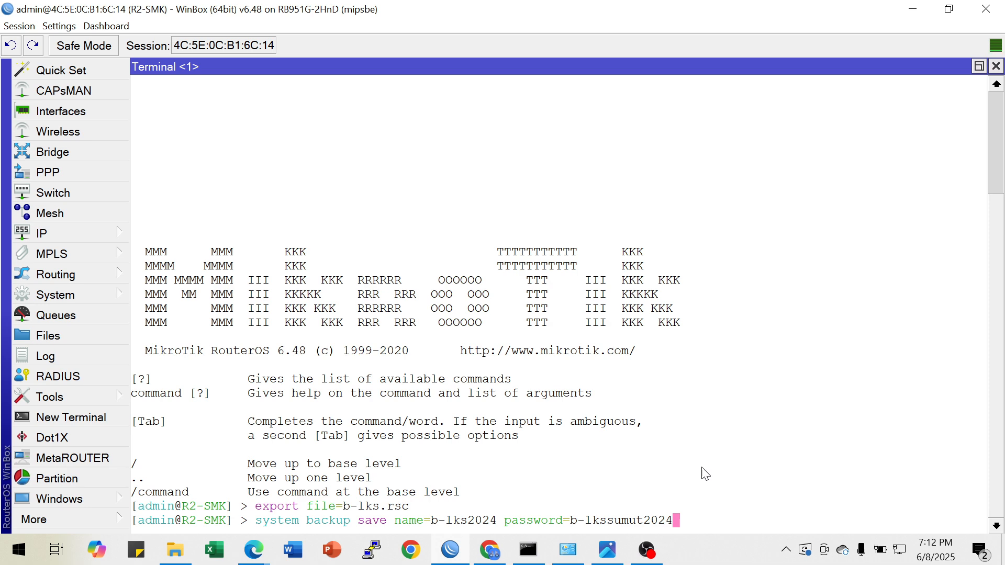
Recheck the exam PDF, set the backup name to b-backup and run the backup save command
left_click(489, 553)
left_click(490, 554)
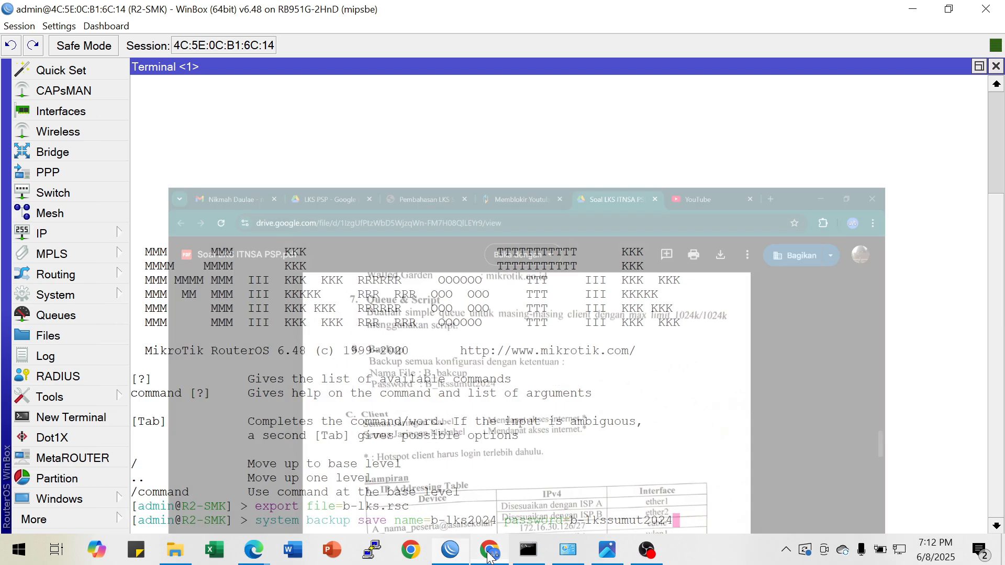
key("Left")
key("Left")
key("Left")
key("Left")
key("Left")
key("Left")
key("Left")
key("Left")
key("Left")
key("Left")
key("Left")
key("Left")
key("Left")
key("Left")
key("Left")
key("Left")
key("Left")
key("Left")
key("Left")
key("Left")
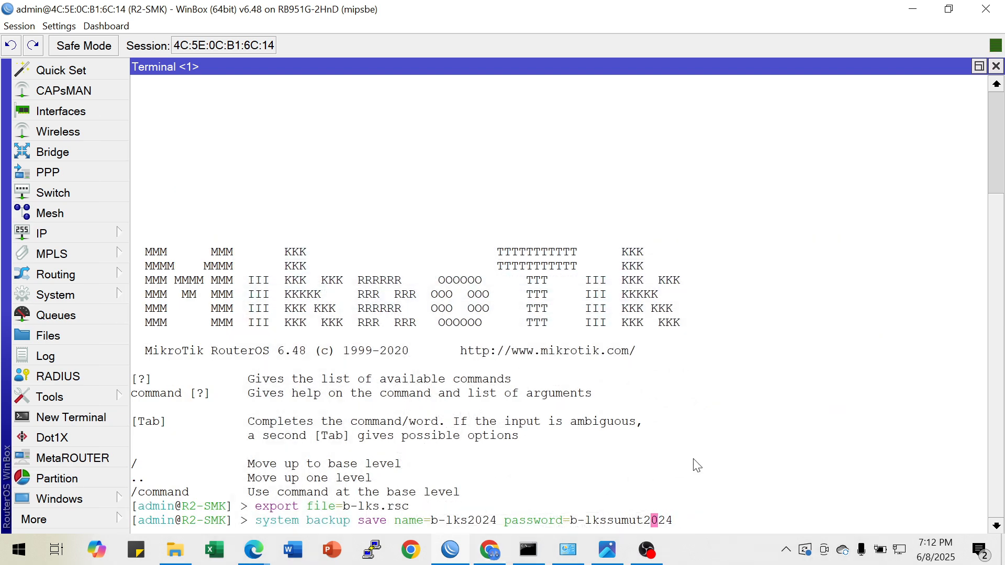
key("BackSpace")
key("BackSpace")
key("BackSpace")
key("BackSpace")
key("BackSpace")
key("BackSpace")
key("BackSpace")
type("backup")
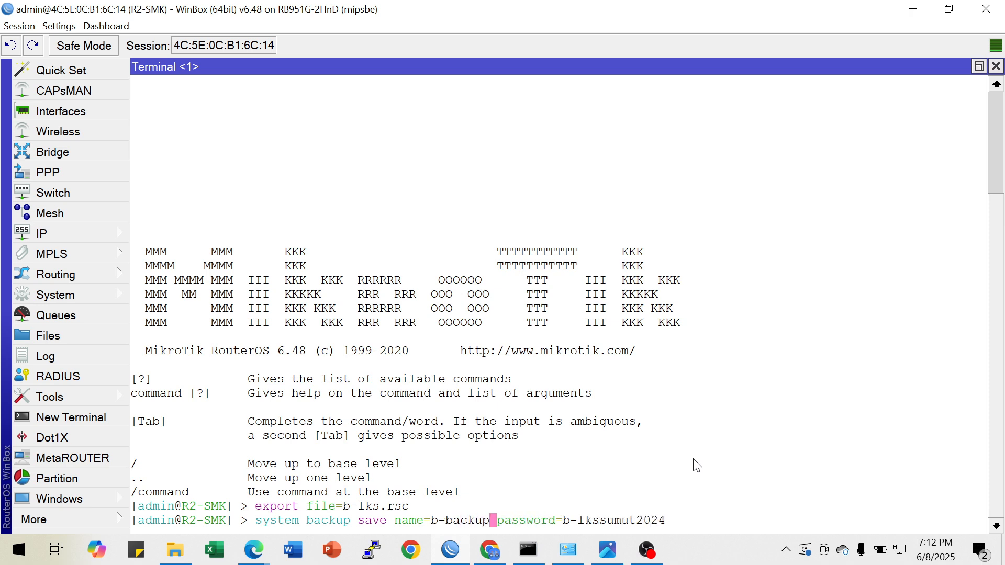
key("Return")
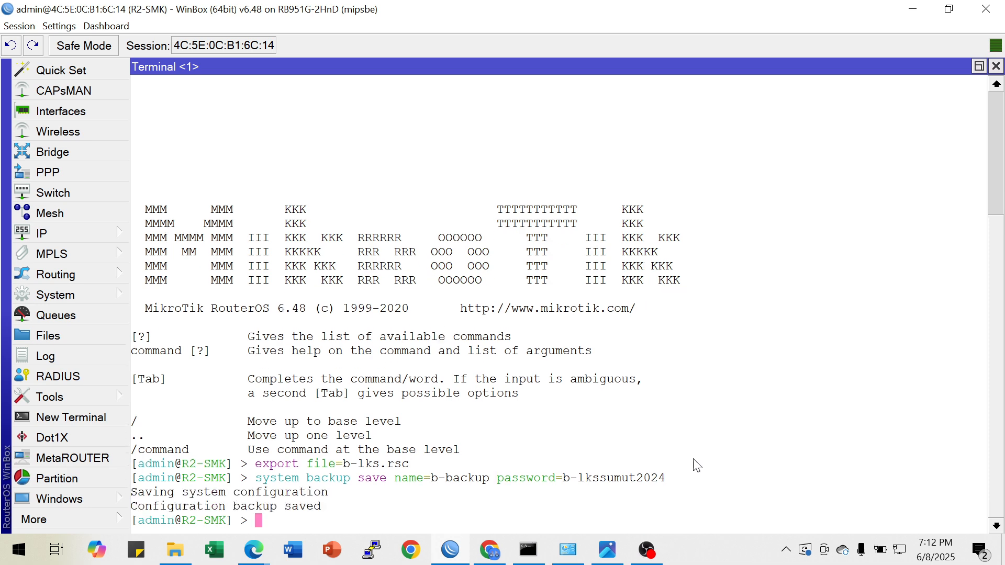
Shrink the router window, minimize the command prompt to reveal the desktop, and find the new backup files in the router's file list
left_click(949, 9)
left_click(910, 19)
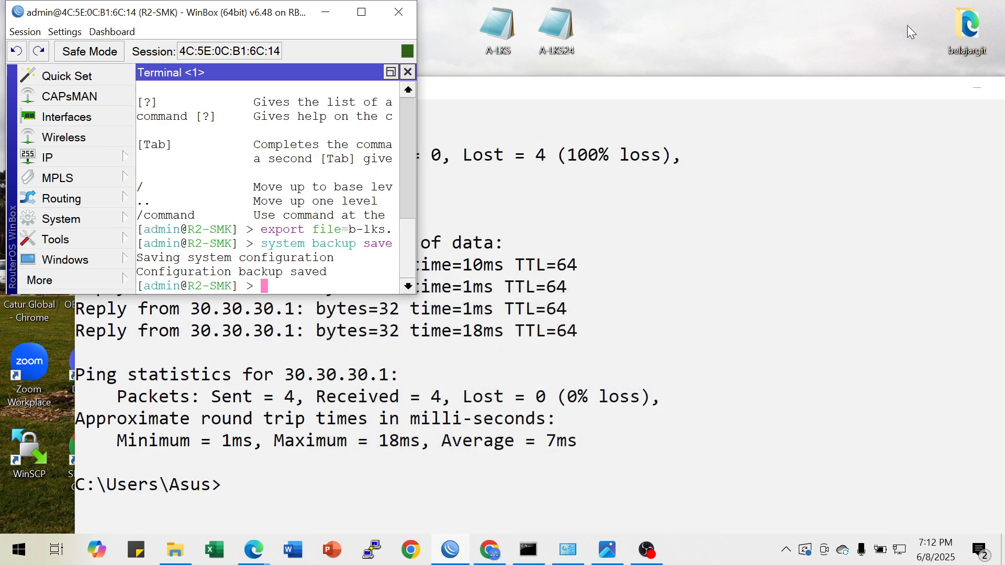
left_click(977, 93)
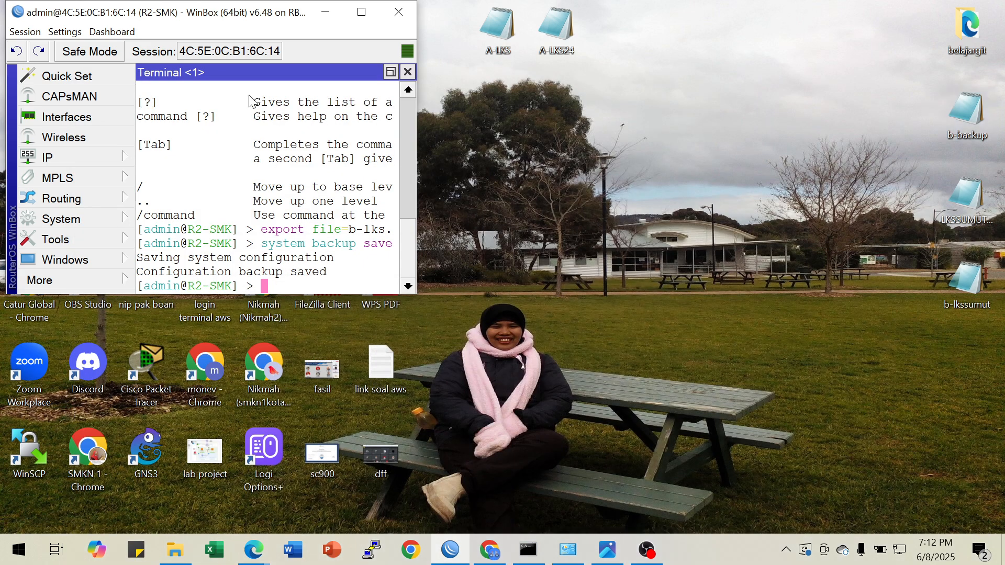
left_click(74, 279)
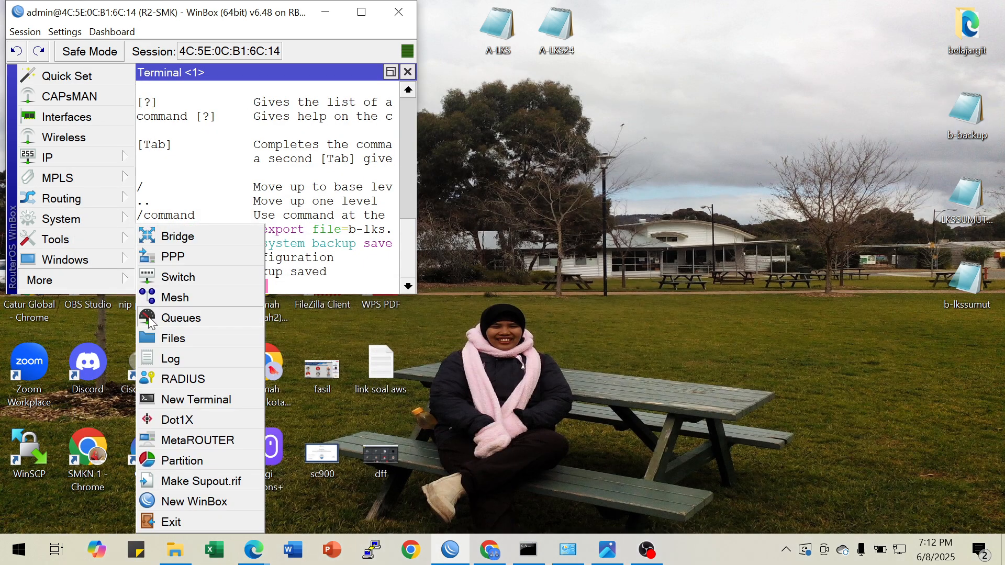
left_click(180, 336)
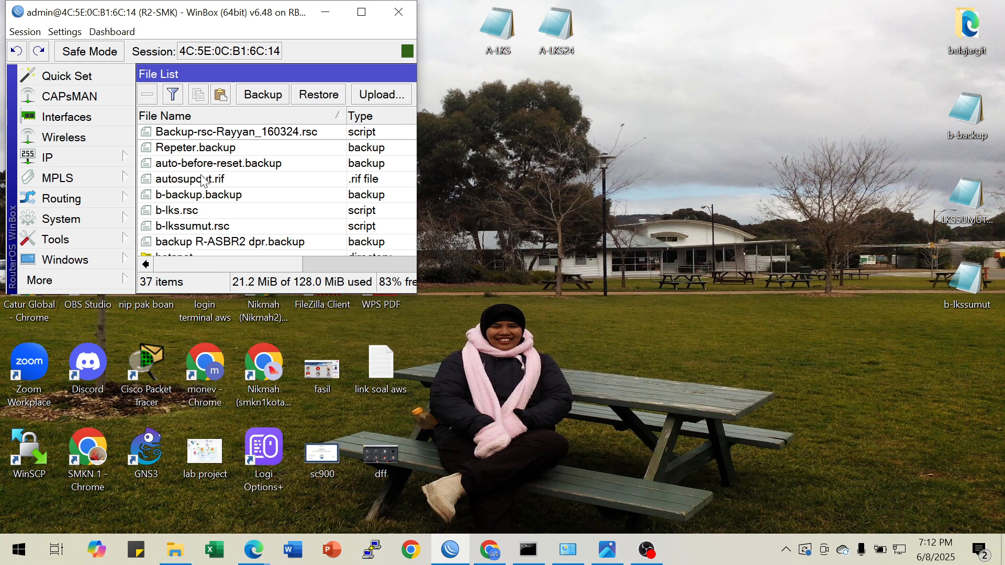
scroll(204, 188, "down", 1)
scroll(204, 195, "up", 1)
scroll(204, 195, "down", 1)
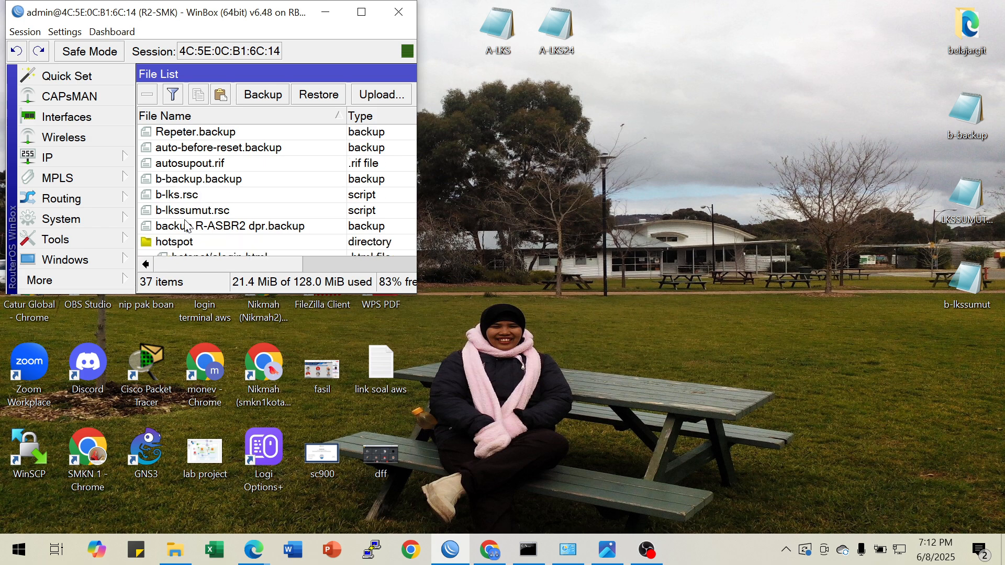
Copy b-backup.backup and b-lks.rsc from the router to the desktop, replacing the existing b-backup file
left_click(184, 198)
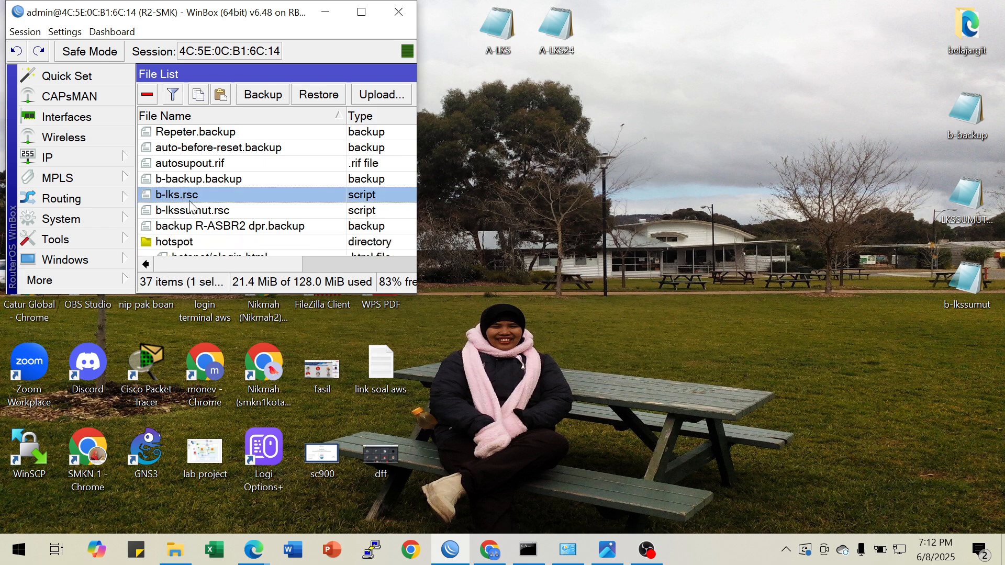
left_click(183, 182)
left_click(182, 197)
left_click(183, 181)
left_click_drag(183, 181, 466, 156)
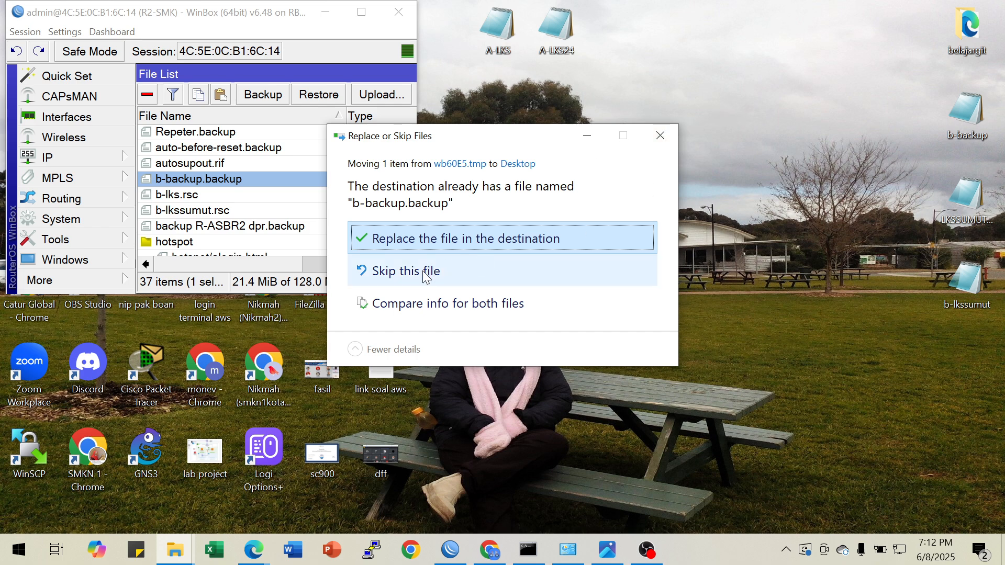
left_click(519, 238)
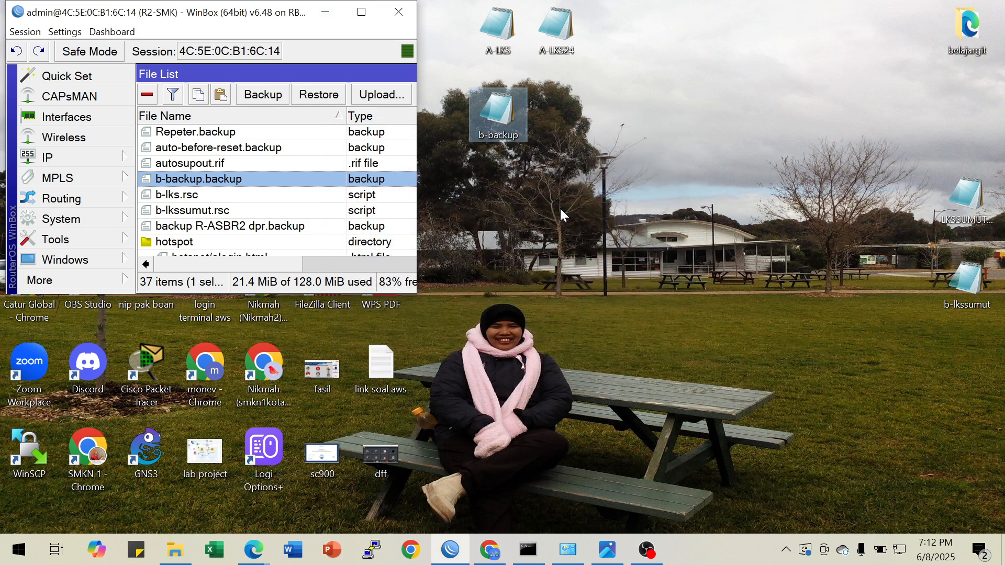
left_click_drag(168, 199, 449, 185)
left_click_drag(518, 169, 600, 155)
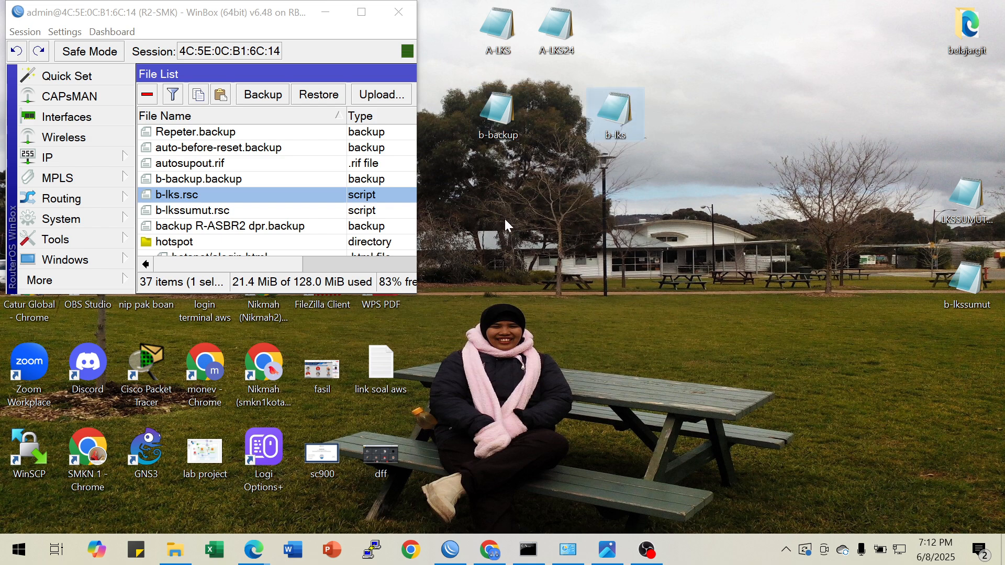
Enlarge the file list and compare the creation times of b-backup.backup, b-lks.rsc and b-lkssumut.rsc
left_click(361, 11)
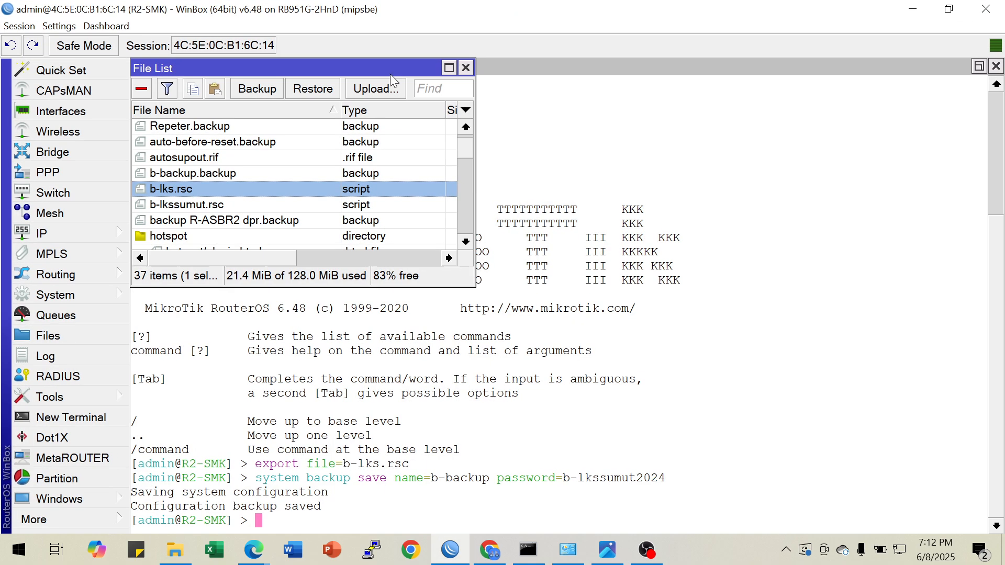
left_click(448, 67)
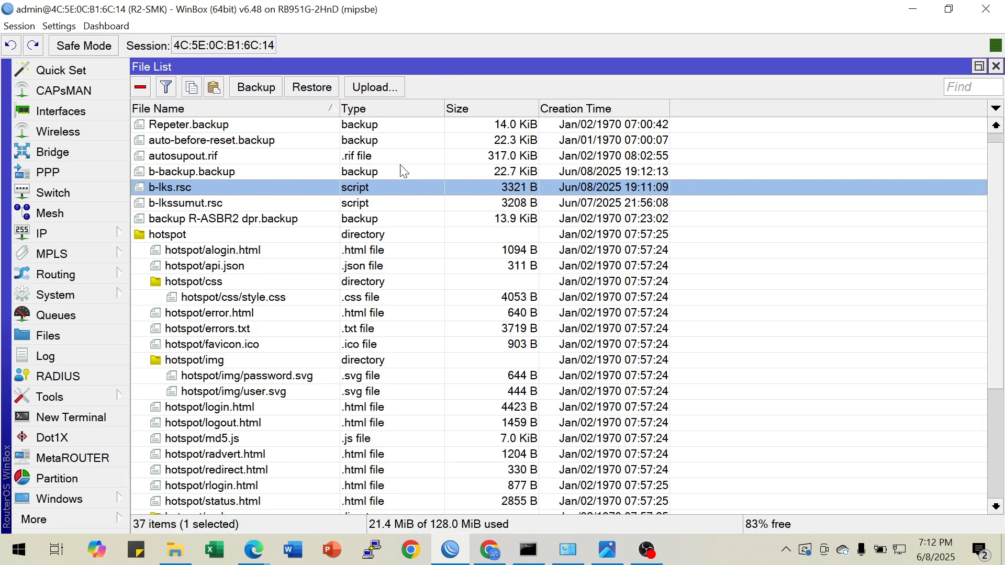
left_click(590, 199)
left_click(589, 192)
left_click(579, 203)
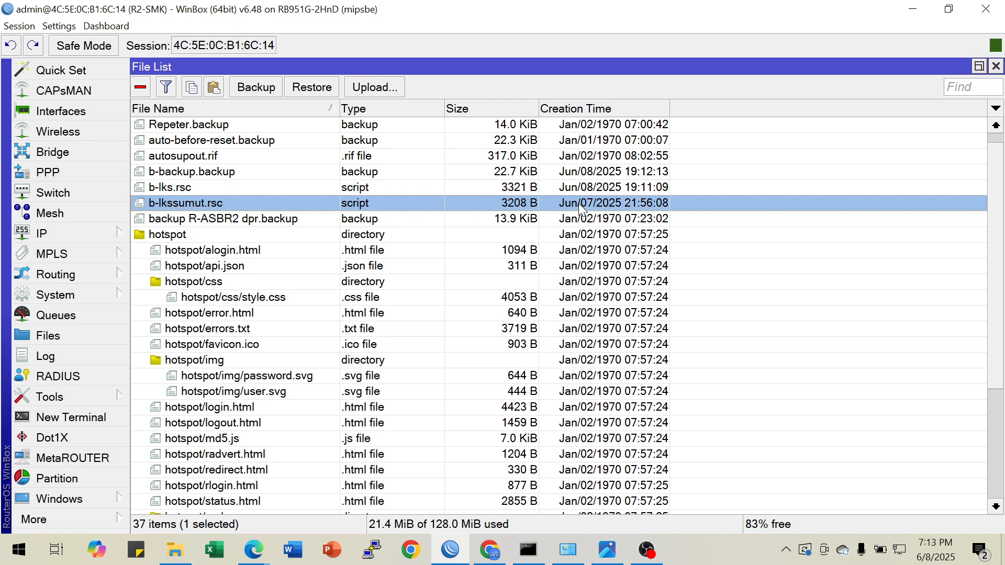
left_click(581, 193)
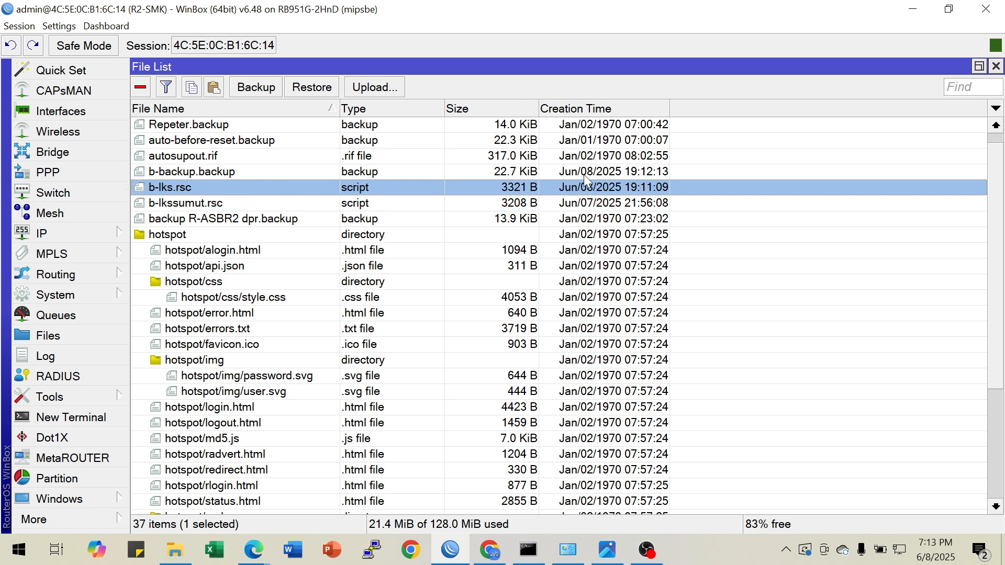
left_click(585, 177)
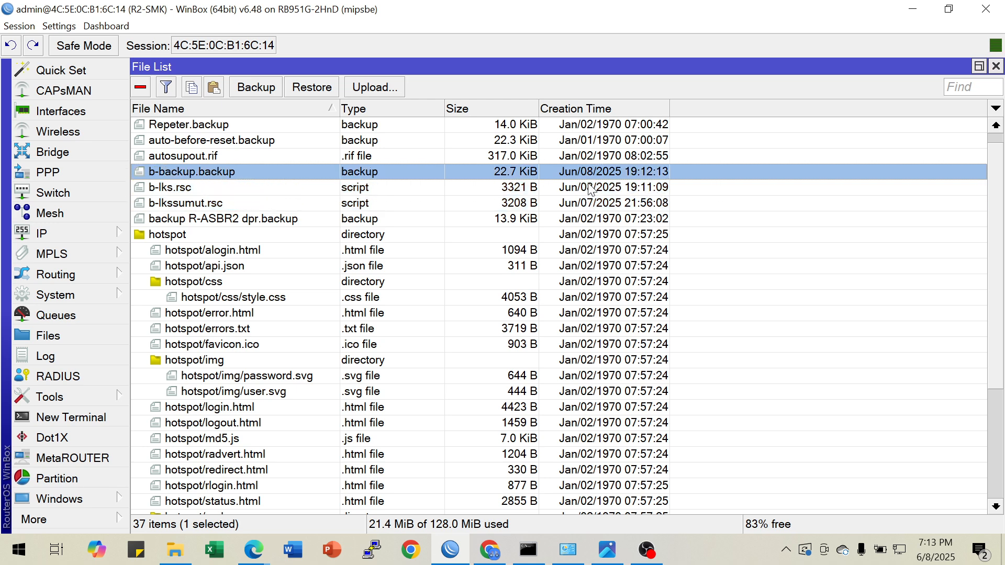
left_click(606, 188)
left_click(605, 170)
left_click(602, 183)
left_click(601, 171)
left_click(599, 187)
left_click(598, 171)
left_click(949, 9)
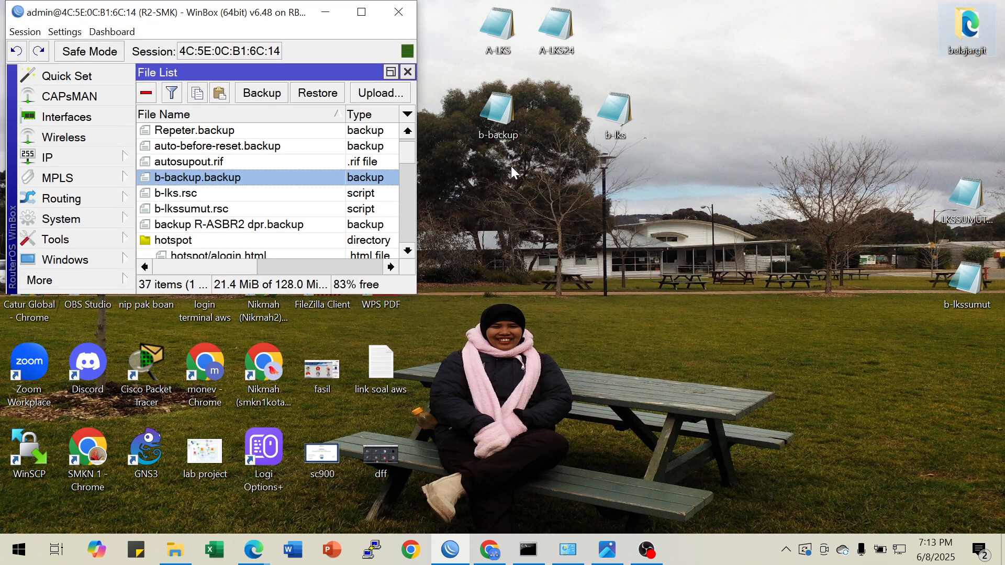
left_click(360, 17)
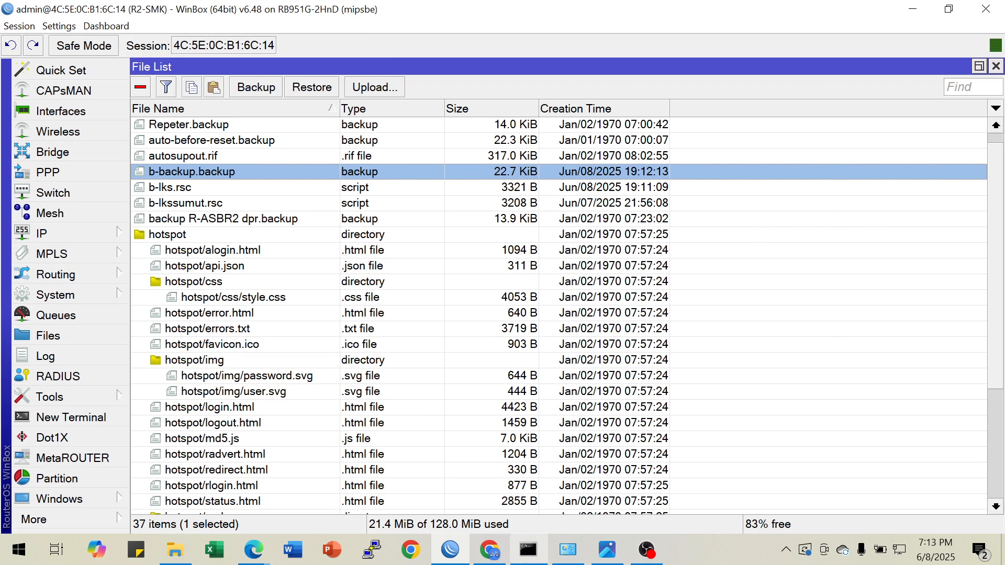
Review the Modul B diagram's requirement list, and minimize both the diagram and the router window
left_click(607, 550)
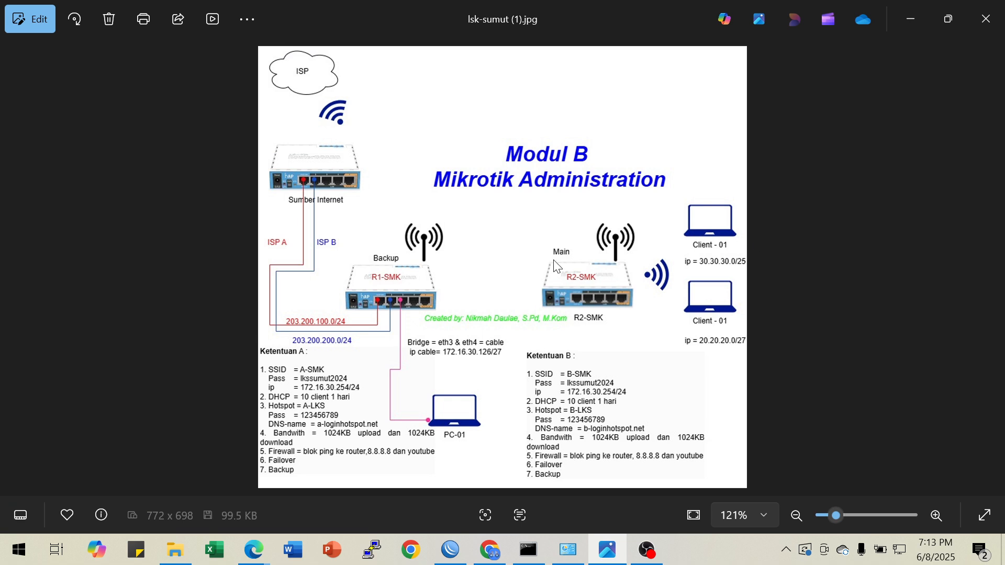
left_click(911, 19)
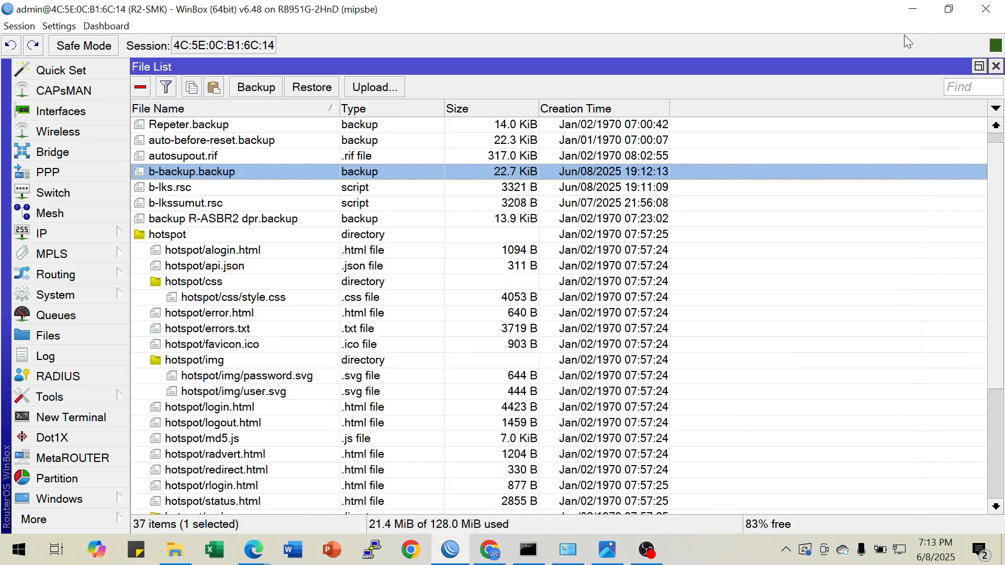
left_click(913, 10)
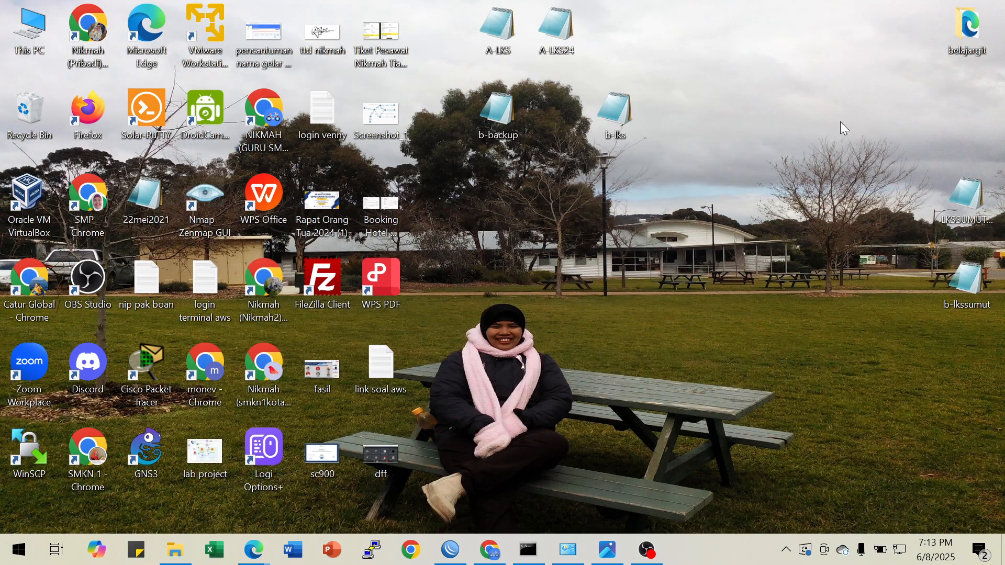